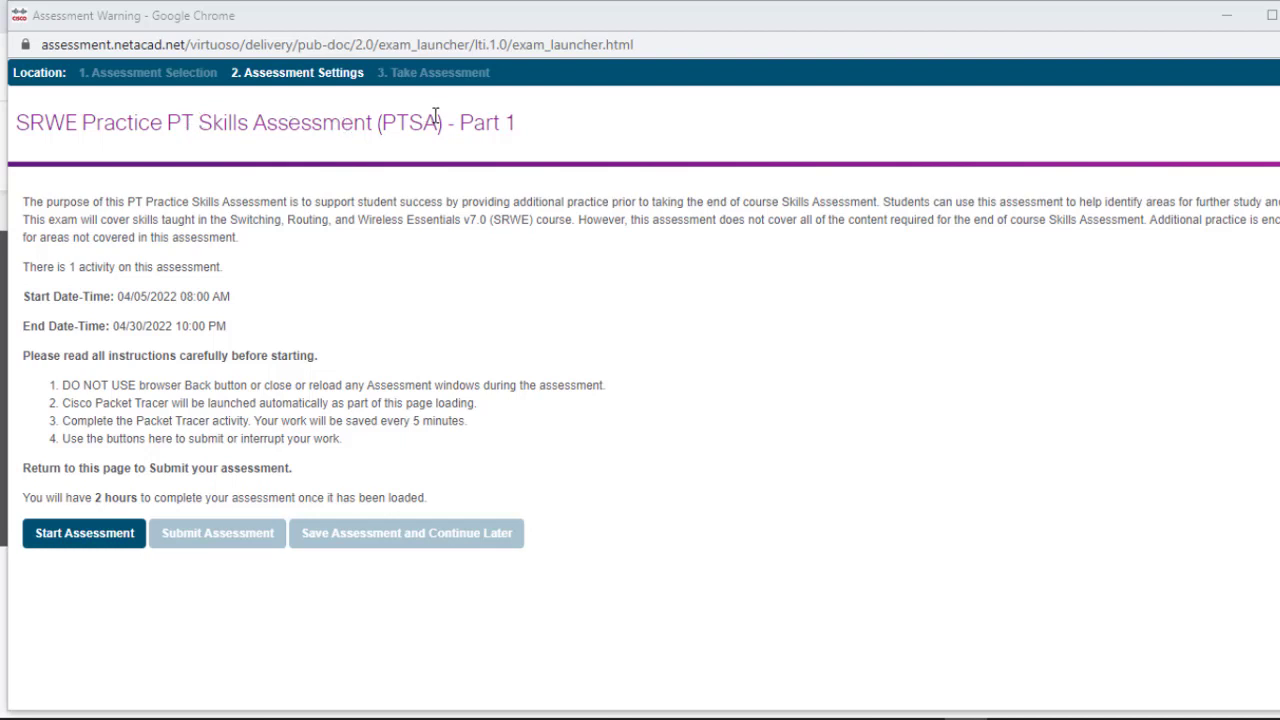
Step: Start the SRWE practice assessment and bring the loaded Packet Tracer topology to the front
{"action": "left_click", "coordinate": [112, 530]}
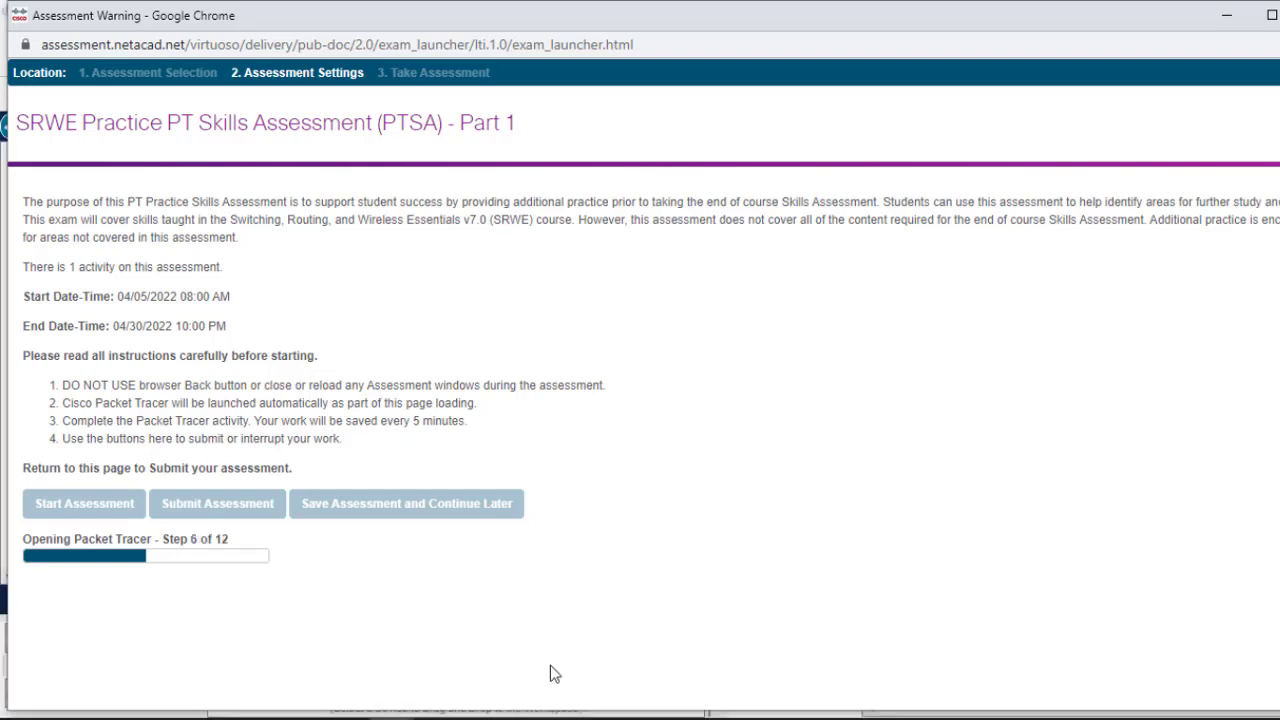
{"action": "mouse_move", "coordinate": [480, 716]}
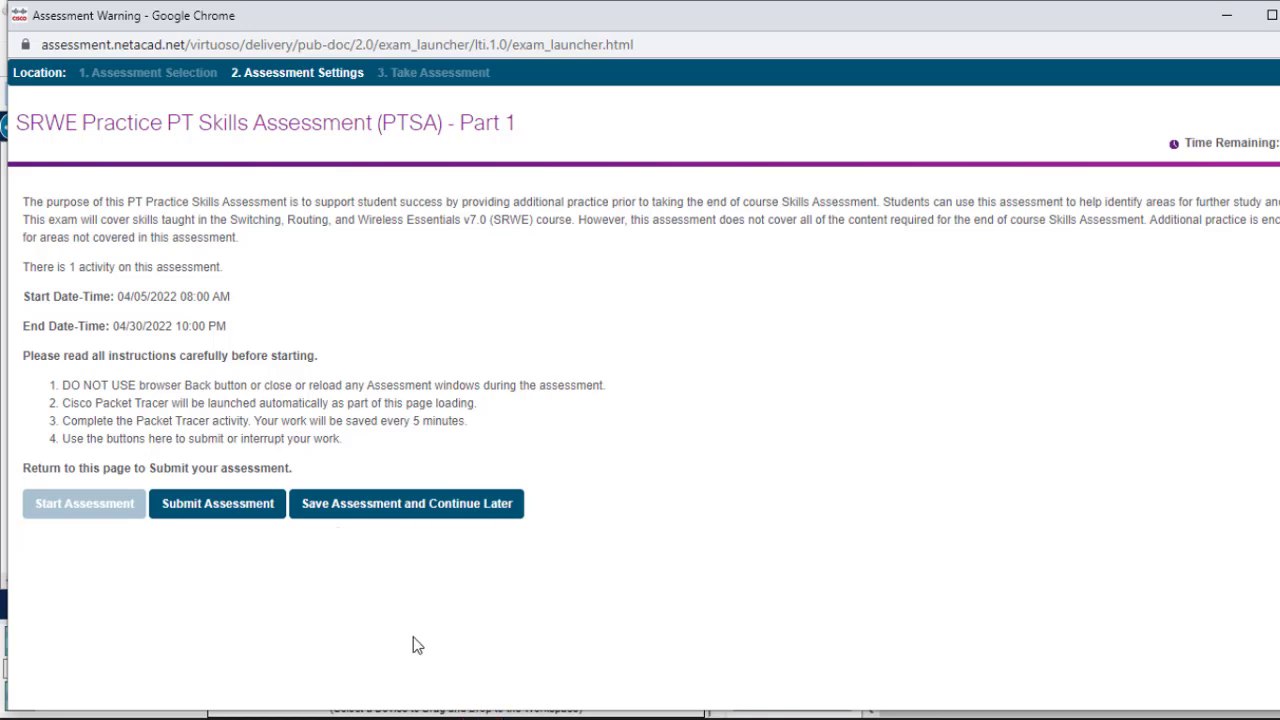
{"action": "mouse_move", "coordinate": [430, 712]}
{"action": "left_click", "coordinate": [431, 684]}
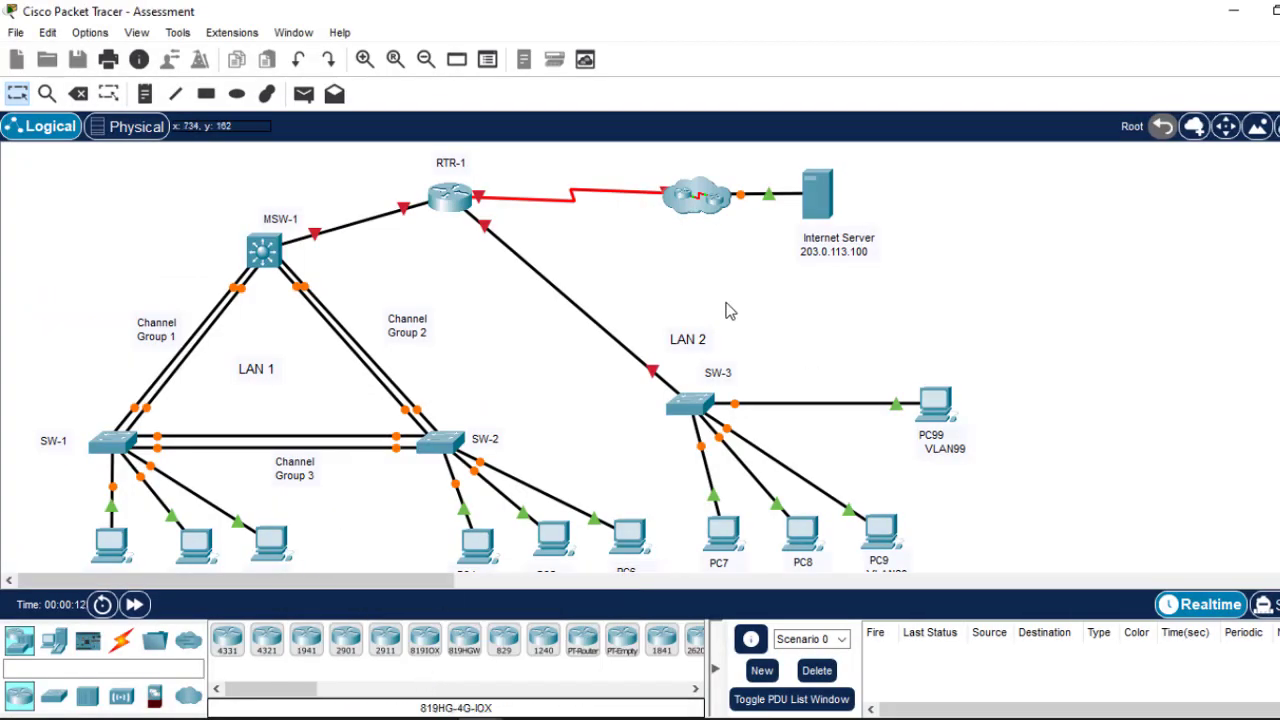
Step: Dock the PT Activity instructions window beside the network topology
{"action": "scroll", "coordinate": [500, 360], "scroll_direction": "down", "scroll_amount": 3}
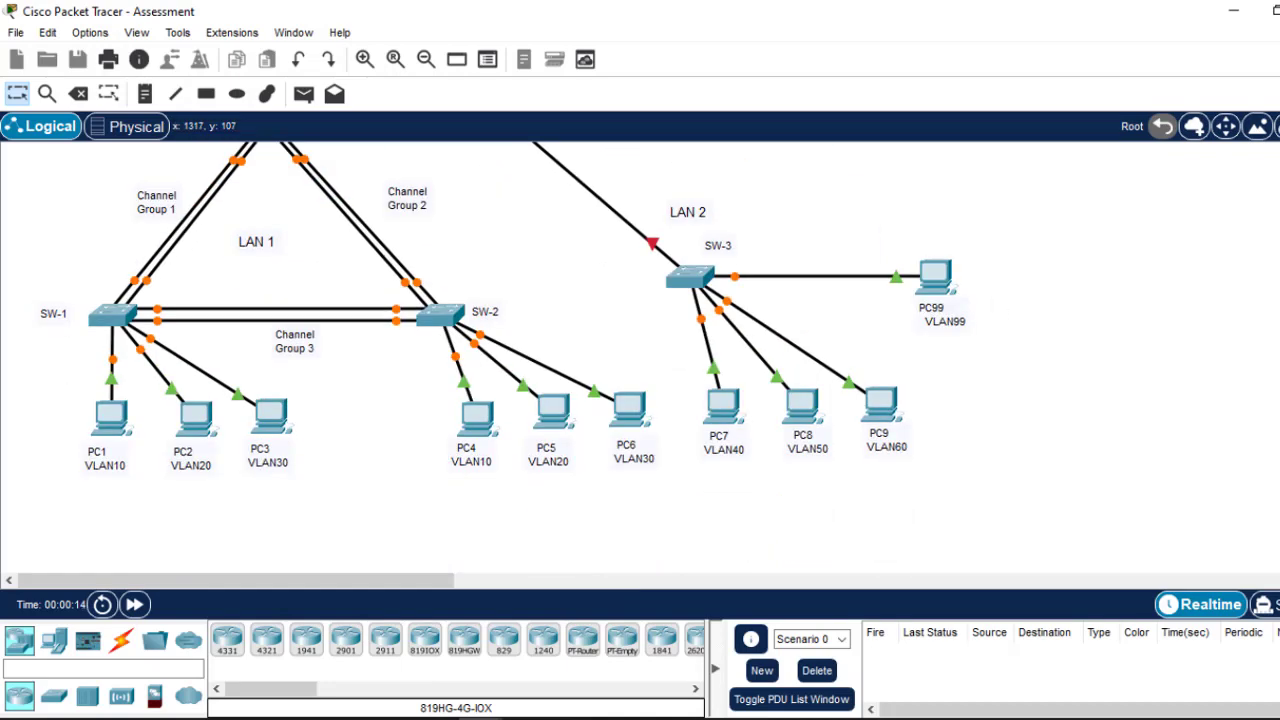
{"action": "scroll", "coordinate": [500, 360], "scroll_direction": "up", "scroll_amount": 3}
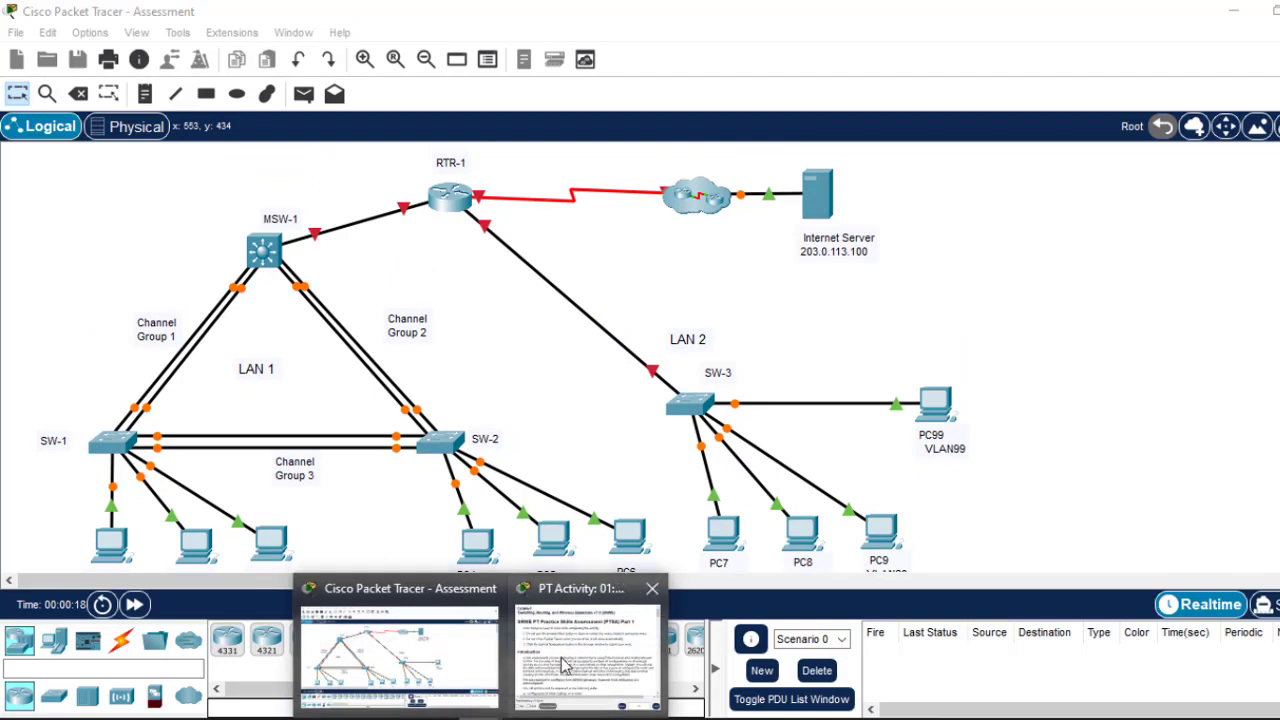
{"action": "left_click", "coordinate": [562, 654]}
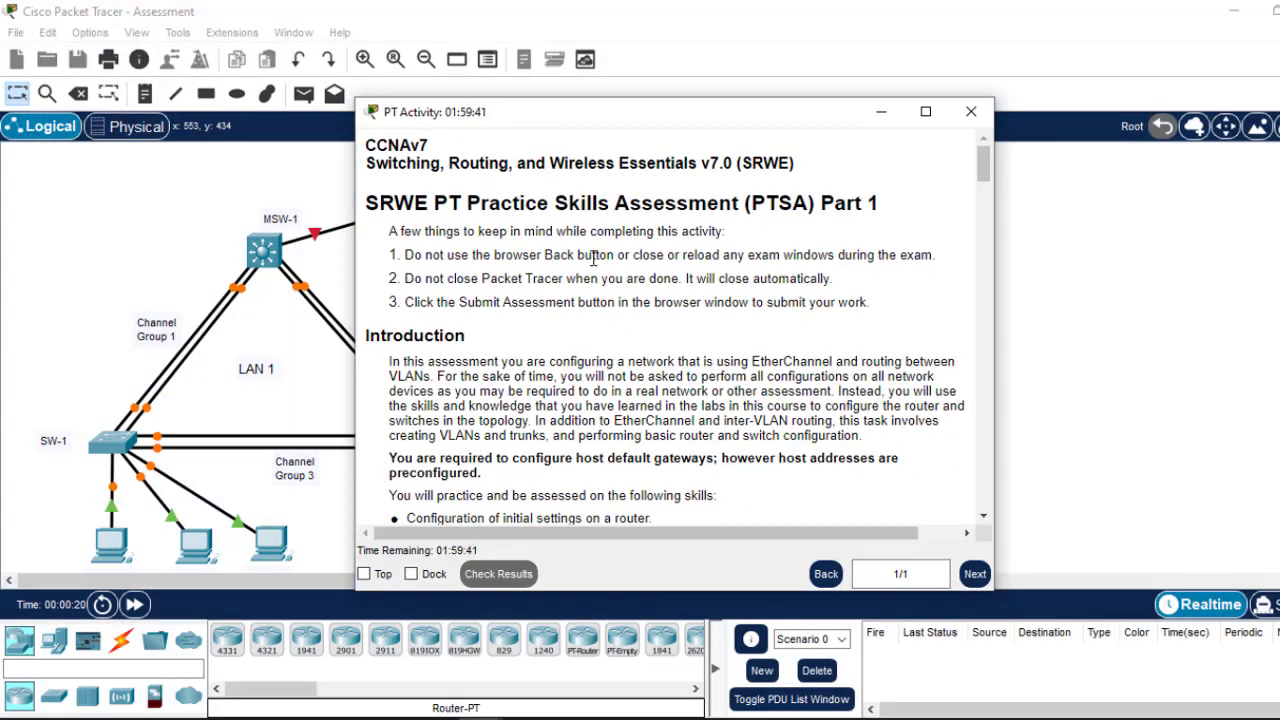
{"action": "left_click", "coordinate": [419, 577]}
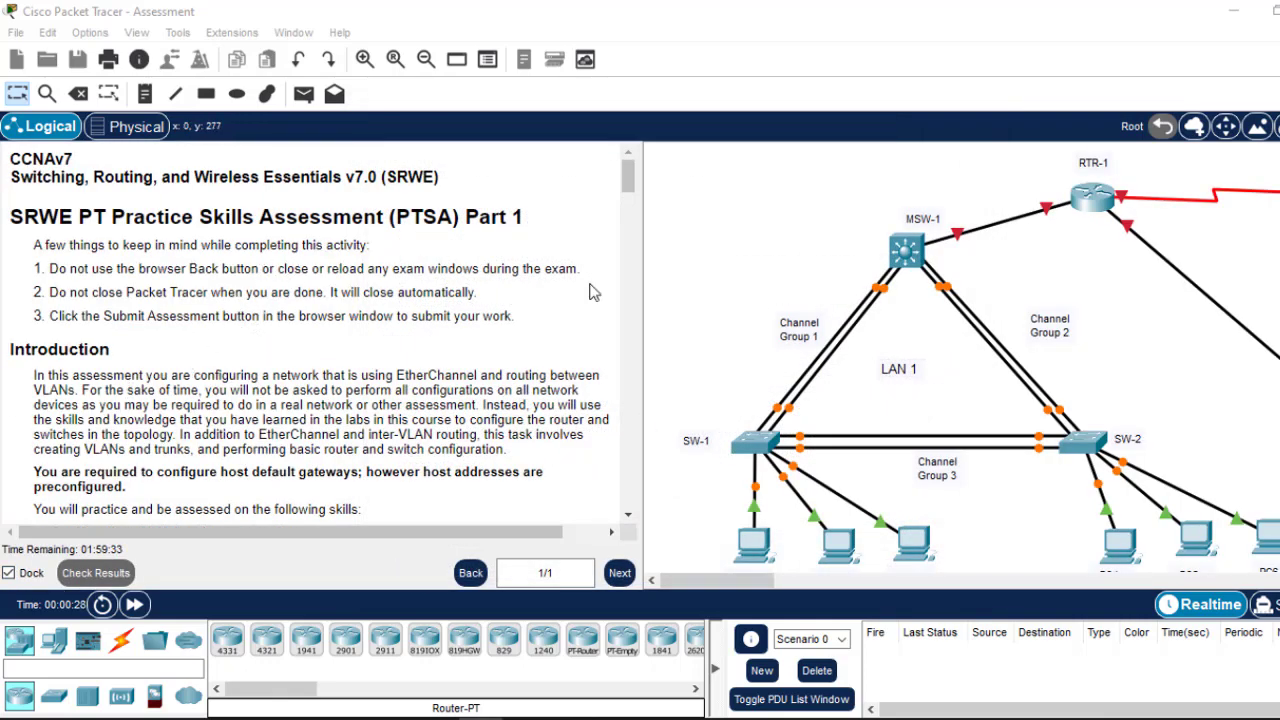
Step: Scroll the instructions past the Addressing Table to Part 1 Step 1's ip route commands
{"action": "mouse_move", "coordinate": [730, 583]}
{"action": "left_mouse_down"}
{"action": "mouse_move", "coordinate": [758, 583]}
{"action": "mouse_move", "coordinate": [739, 588]}
{"action": "left_mouse_up"}
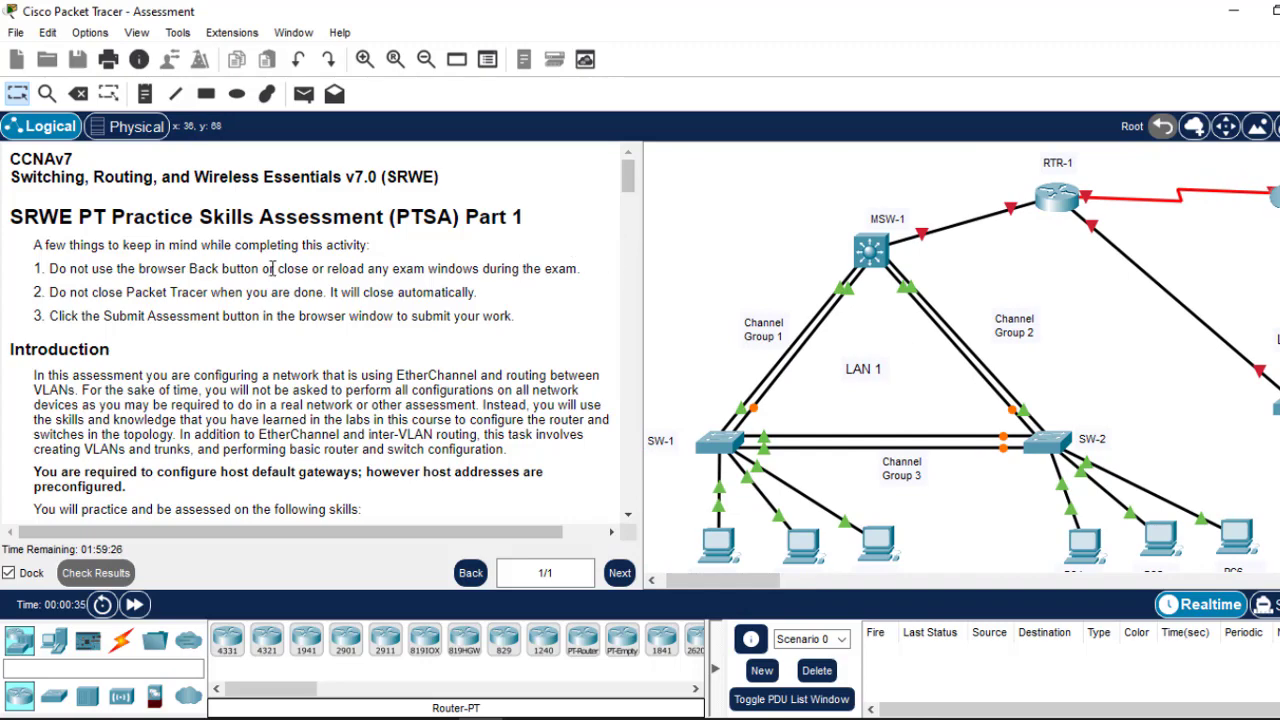
{"action": "scroll", "coordinate": [282, 277], "scroll_direction": "down", "scroll_amount": 3}
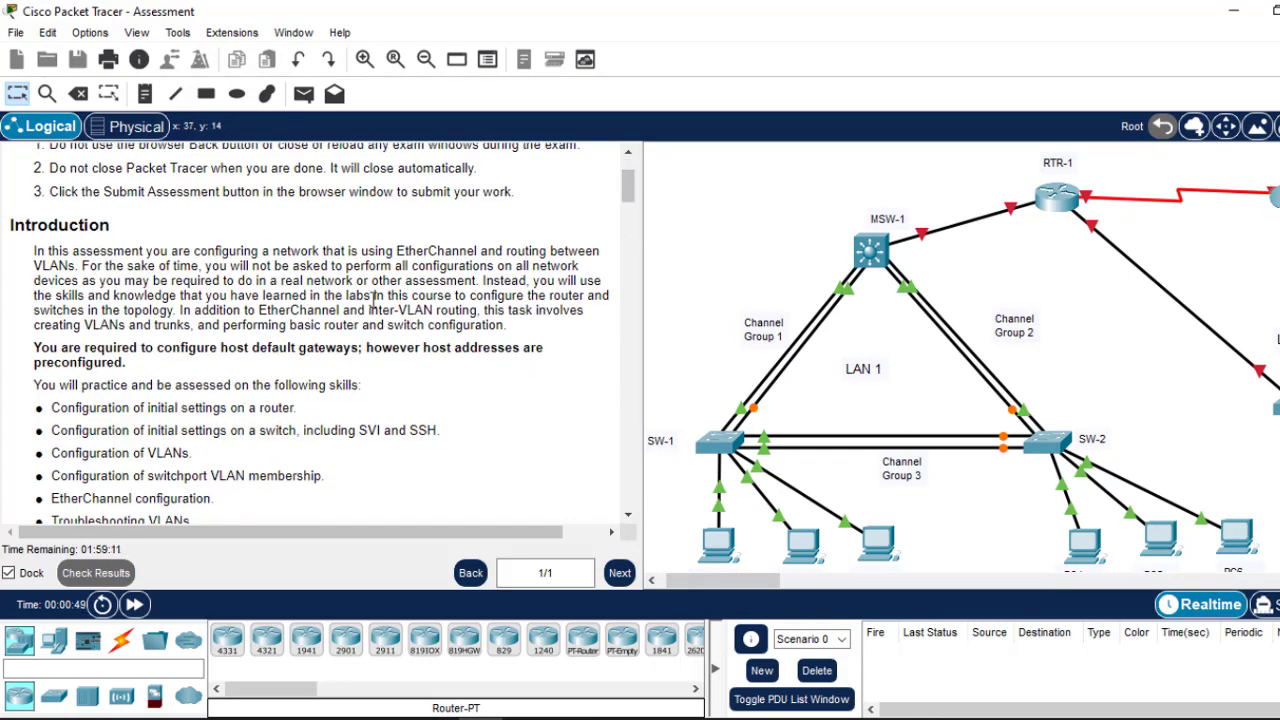
{"action": "scroll", "coordinate": [633, 205], "scroll_direction": "down", "scroll_amount": 3}
{"action": "scroll", "coordinate": [630, 205], "scroll_direction": "down", "scroll_amount": 3}
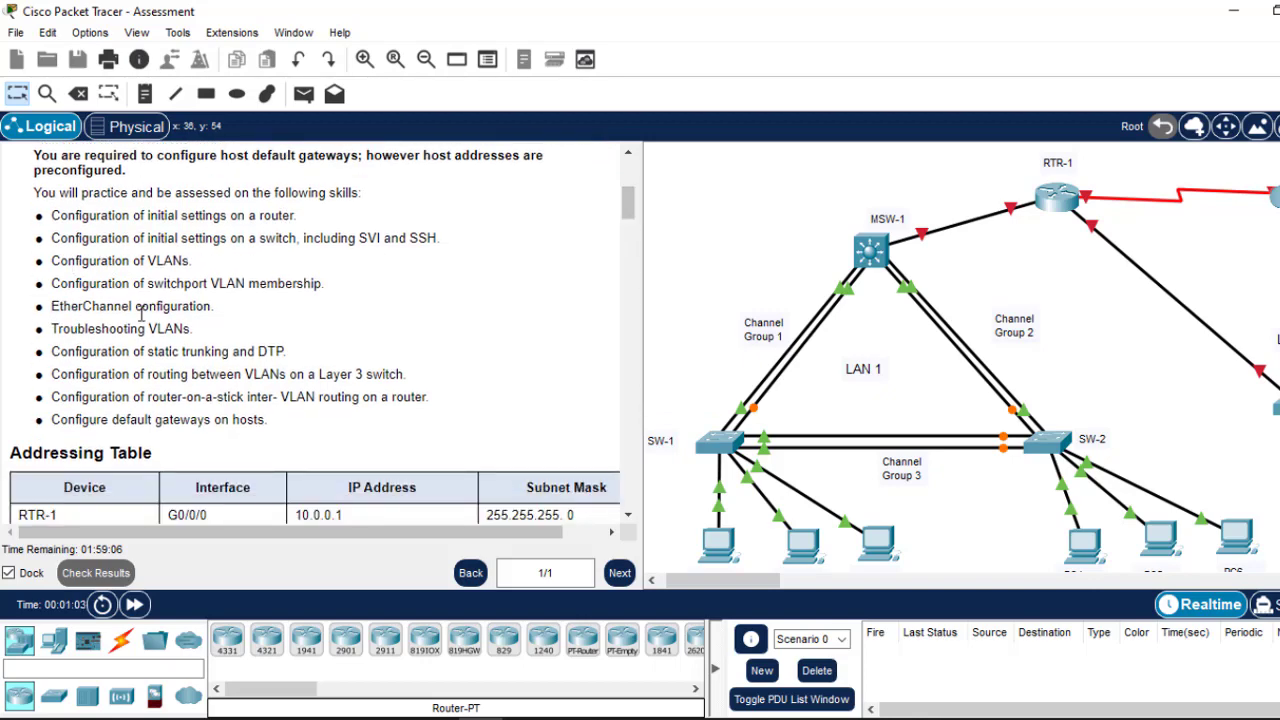
{"action": "left_click_drag", "start_coordinate": [628, 203], "coordinate": [631, 283]}
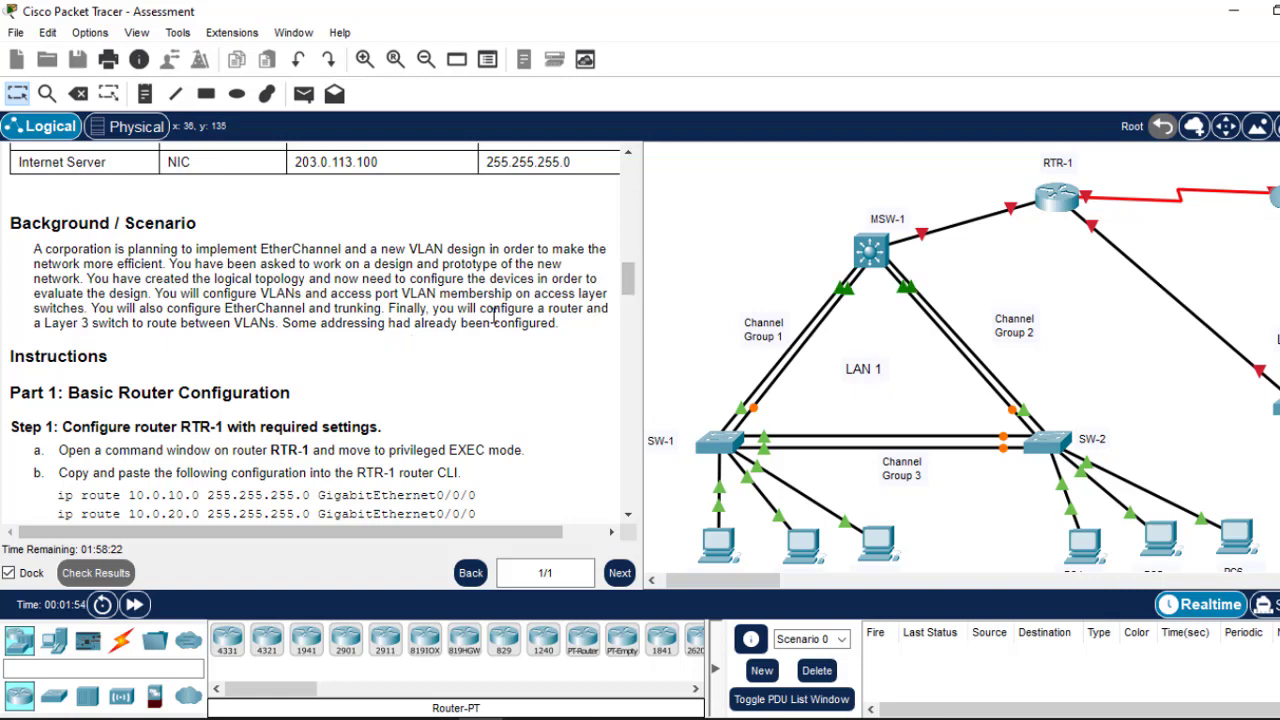
{"action": "left_click_drag", "start_coordinate": [625, 281], "coordinate": [625, 295]}
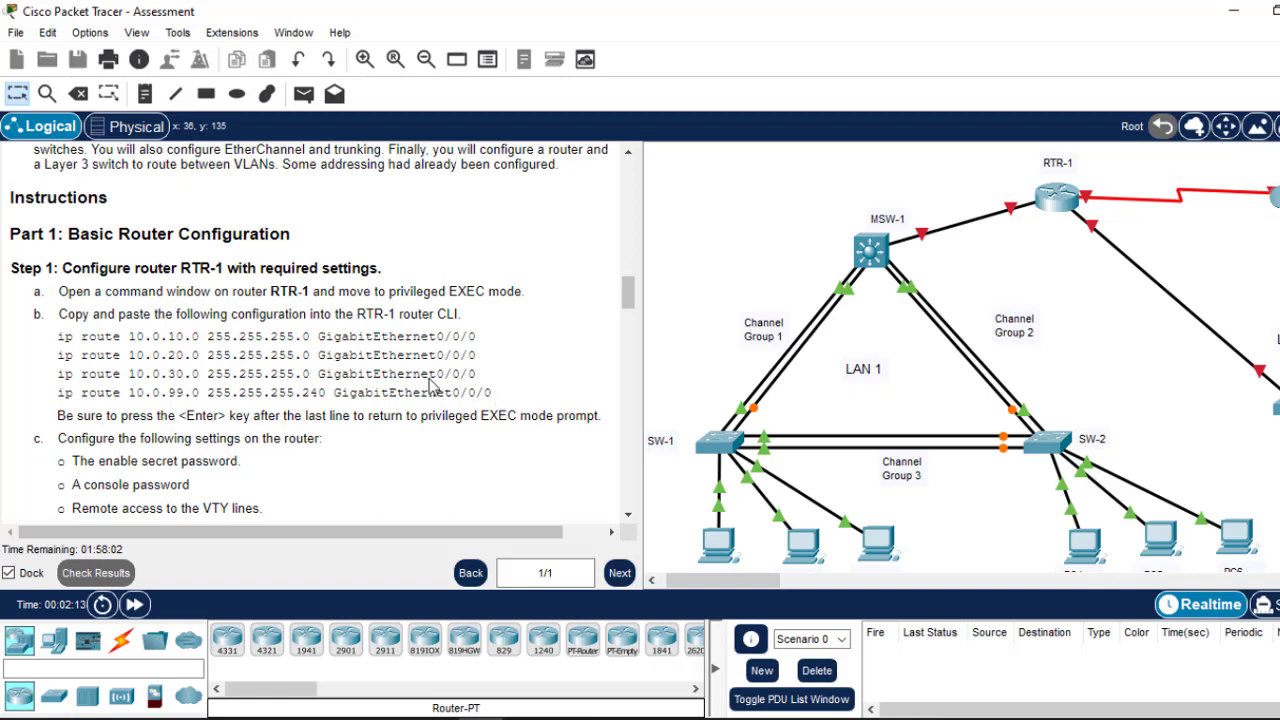
Step: Copy the four ip route command lines from Step 1 of the instructions
{"action": "left_click_drag", "start_coordinate": [493, 393], "coordinate": [61, 340]}
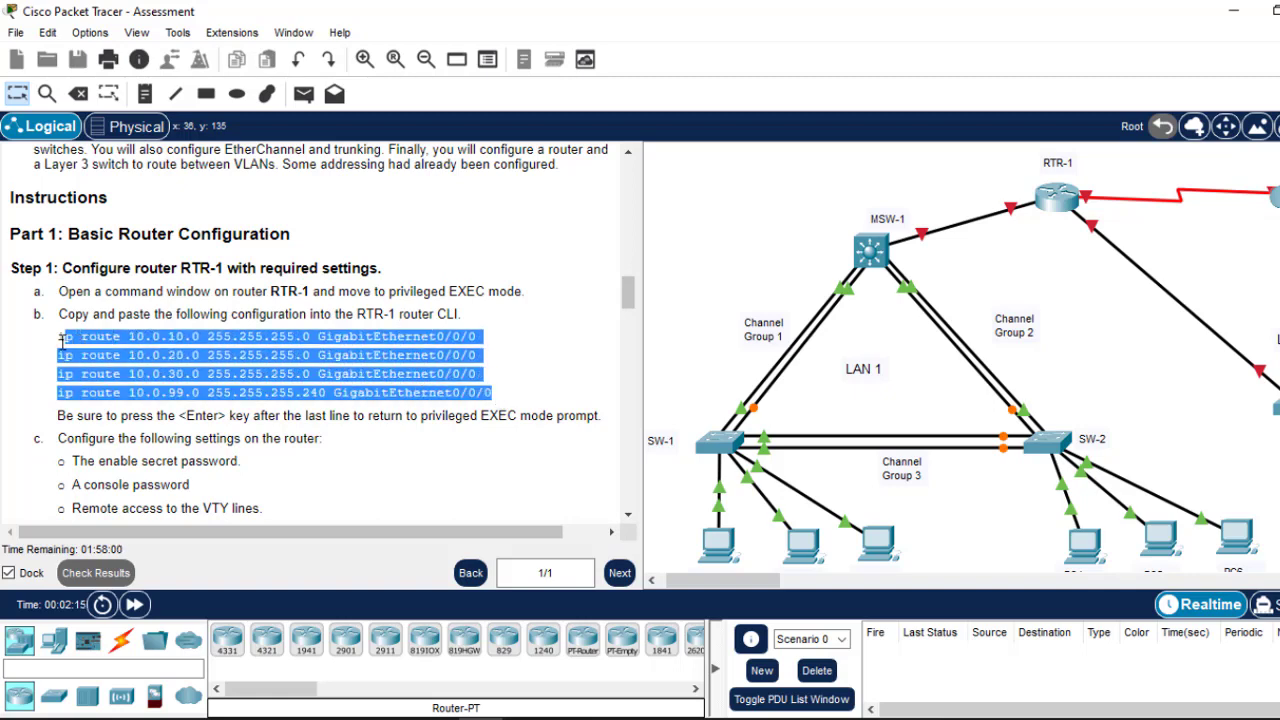
{"action": "right_click", "coordinate": [61, 340]}
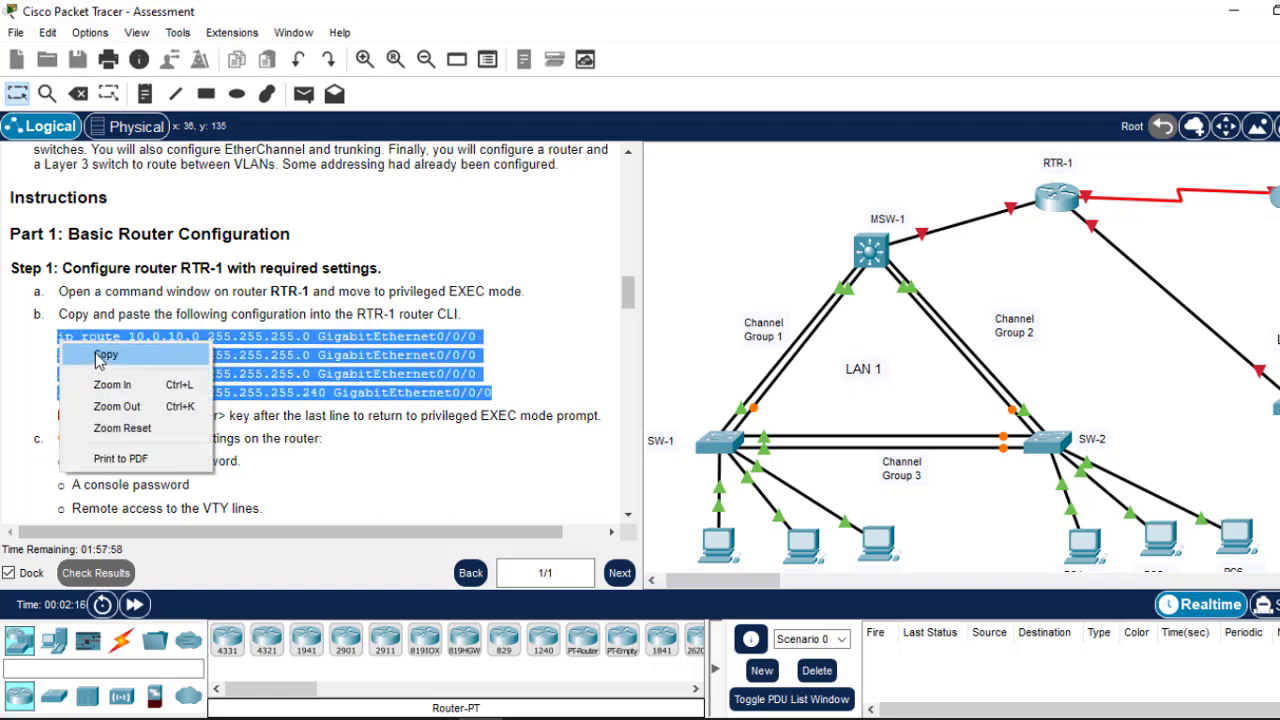
{"action": "left_click", "coordinate": [92, 358]}
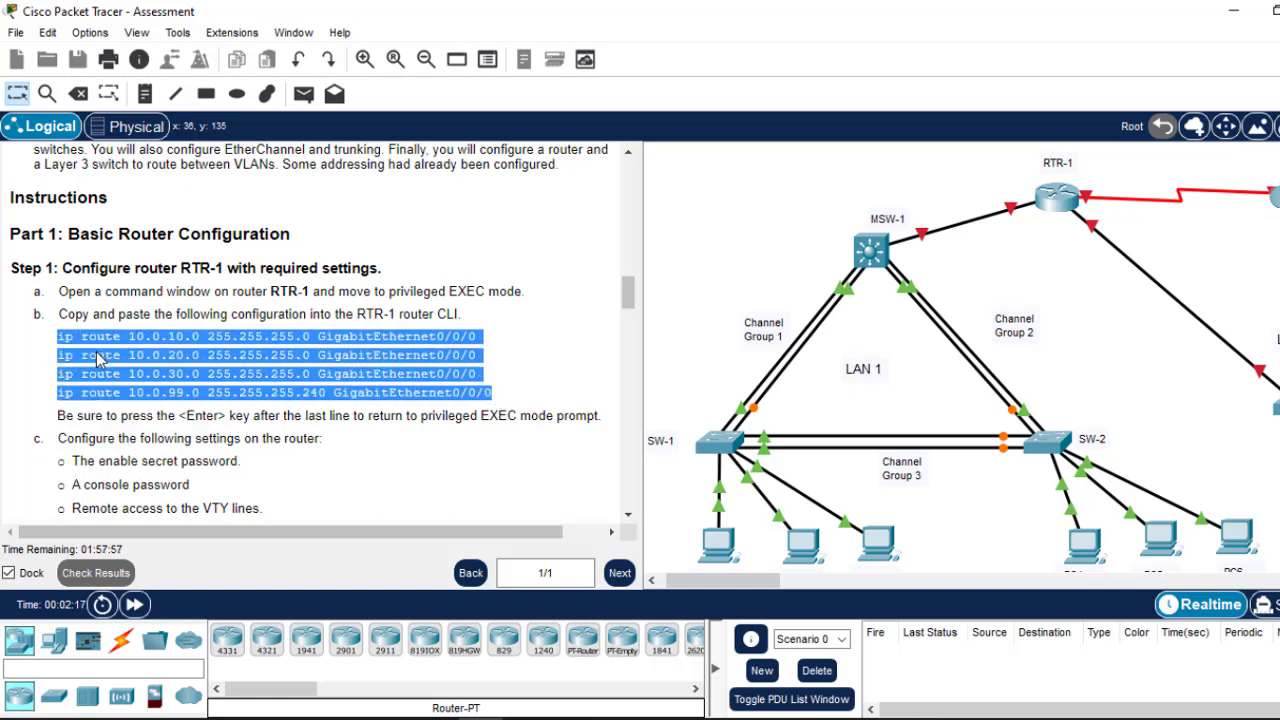
{"action": "left_click", "coordinate": [1060, 202]}
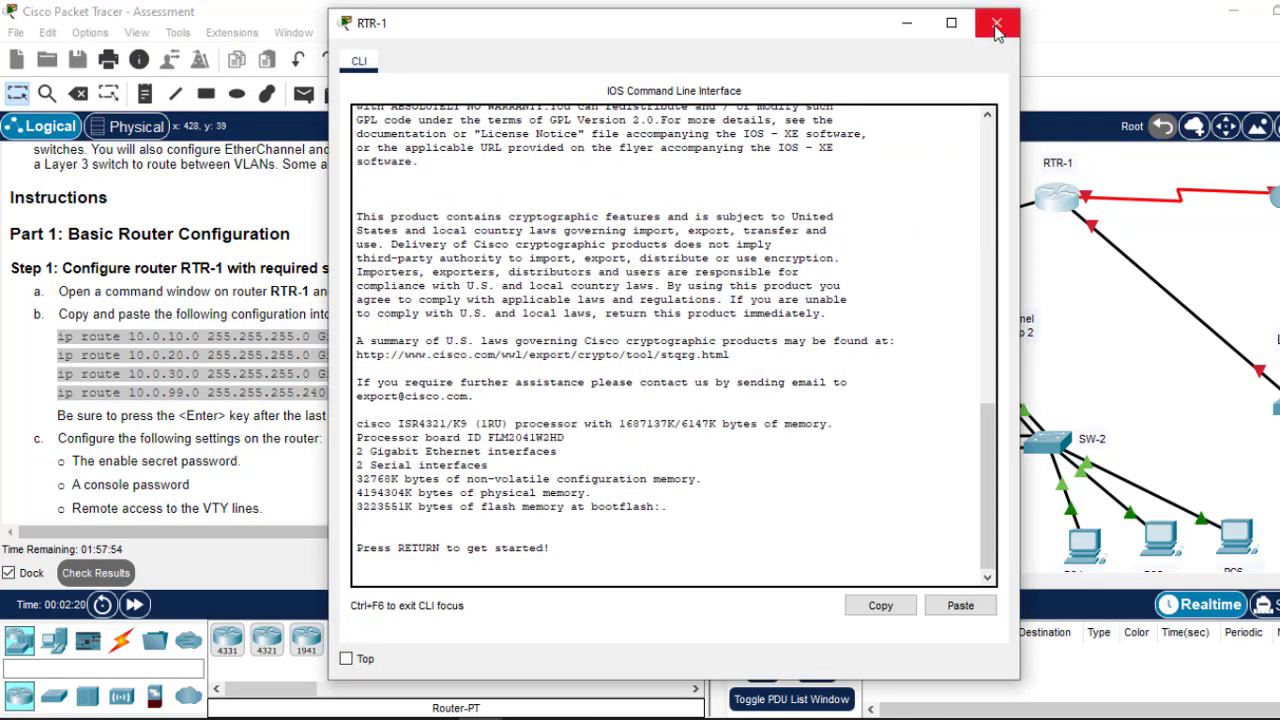
{"action": "left_click", "coordinate": [994, 24]}
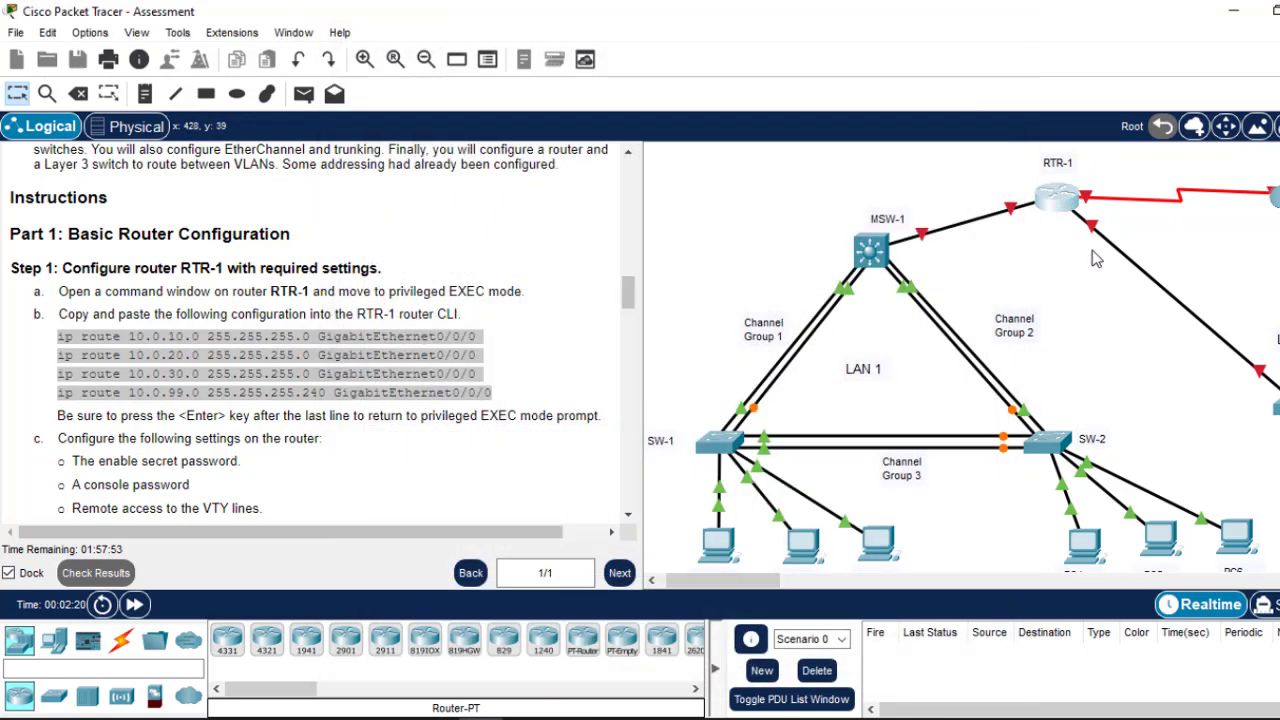
Step: On RTR-1, bring up interfaces G0/0/0 and G0/0/1 together with no shutdown
{"action": "left_click", "coordinate": [1058, 200]}
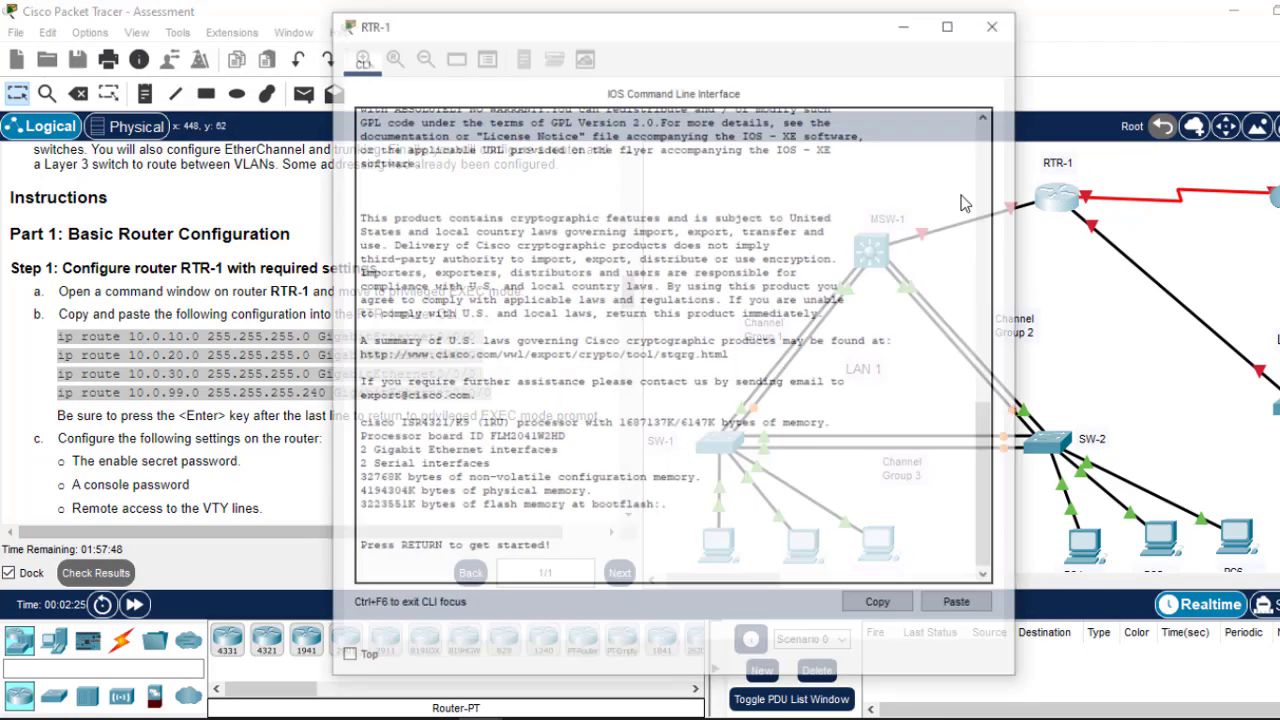
{"action": "key", "text": "Return"}
{"action": "key", "text": "Return"}
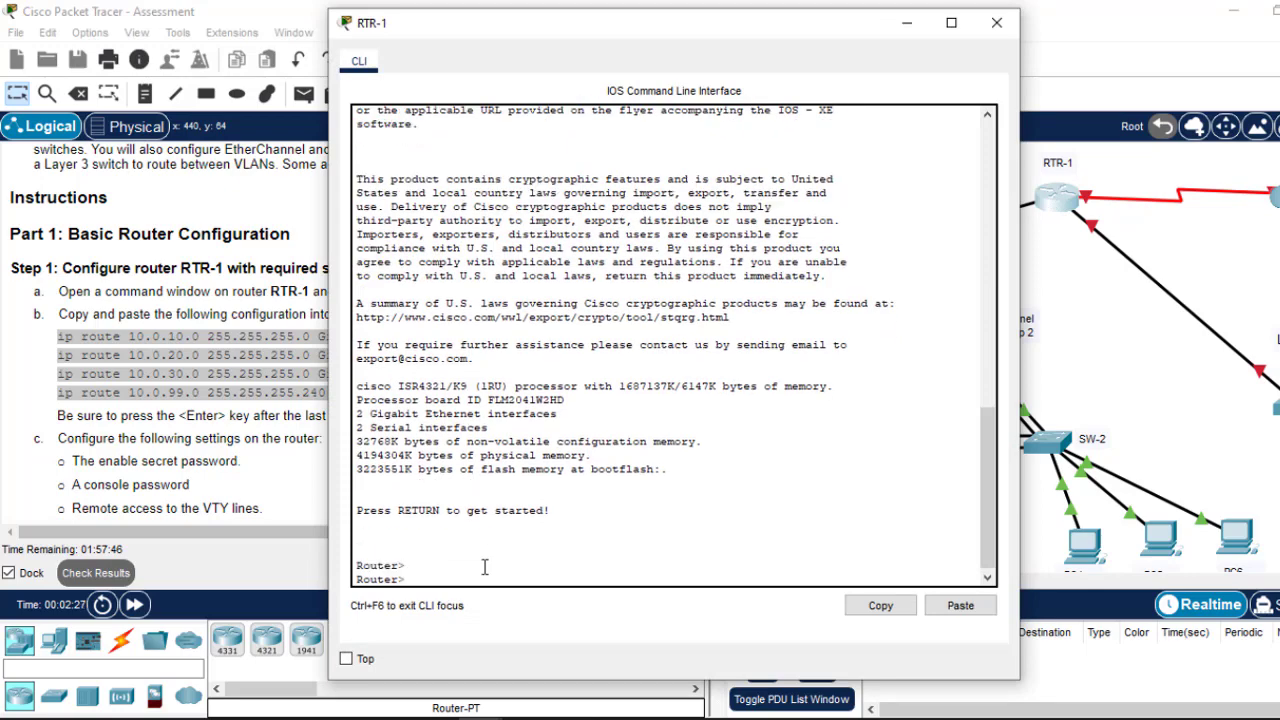
{"action": "type", "text": "en"}
{"action": "key", "text": "Return"}
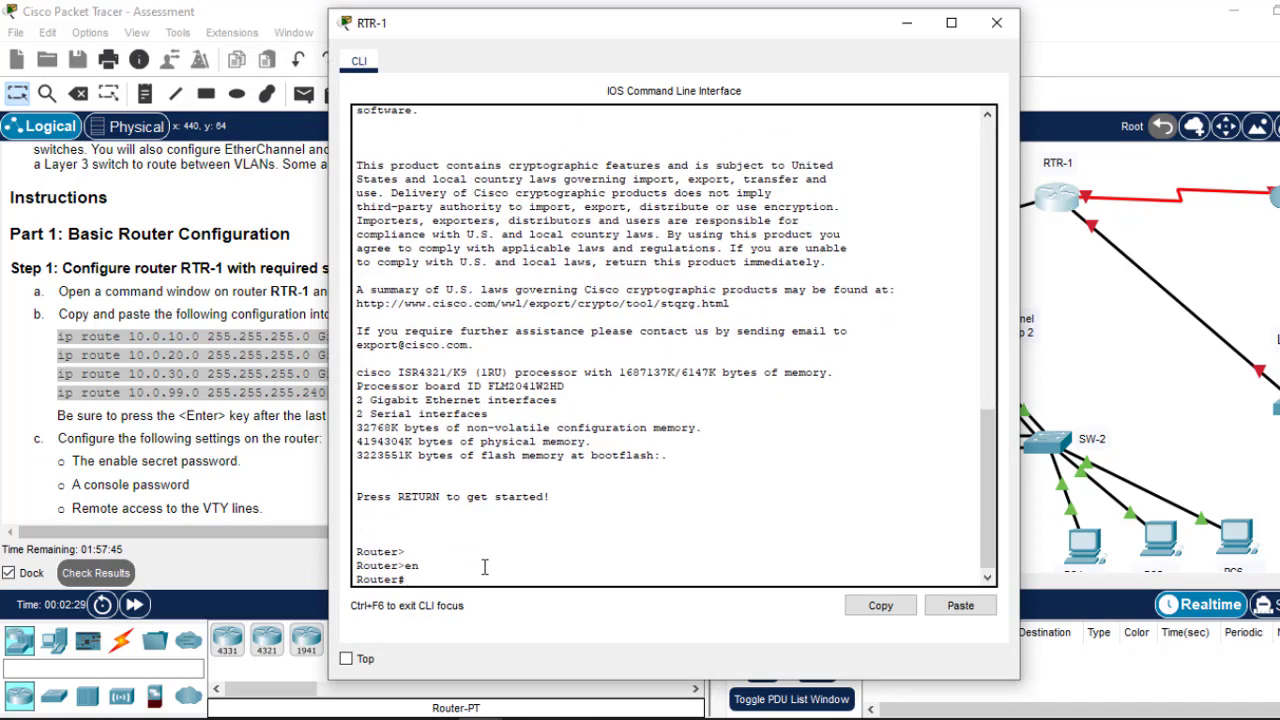
{"action": "type", "text": "conf t"}
{"action": "key", "text": "Return"}
{"action": "key", "text": "Return"}
{"action": "key", "text": "Return"}
{"action": "key", "text": "Return"}
{"action": "key", "text": "Return"}
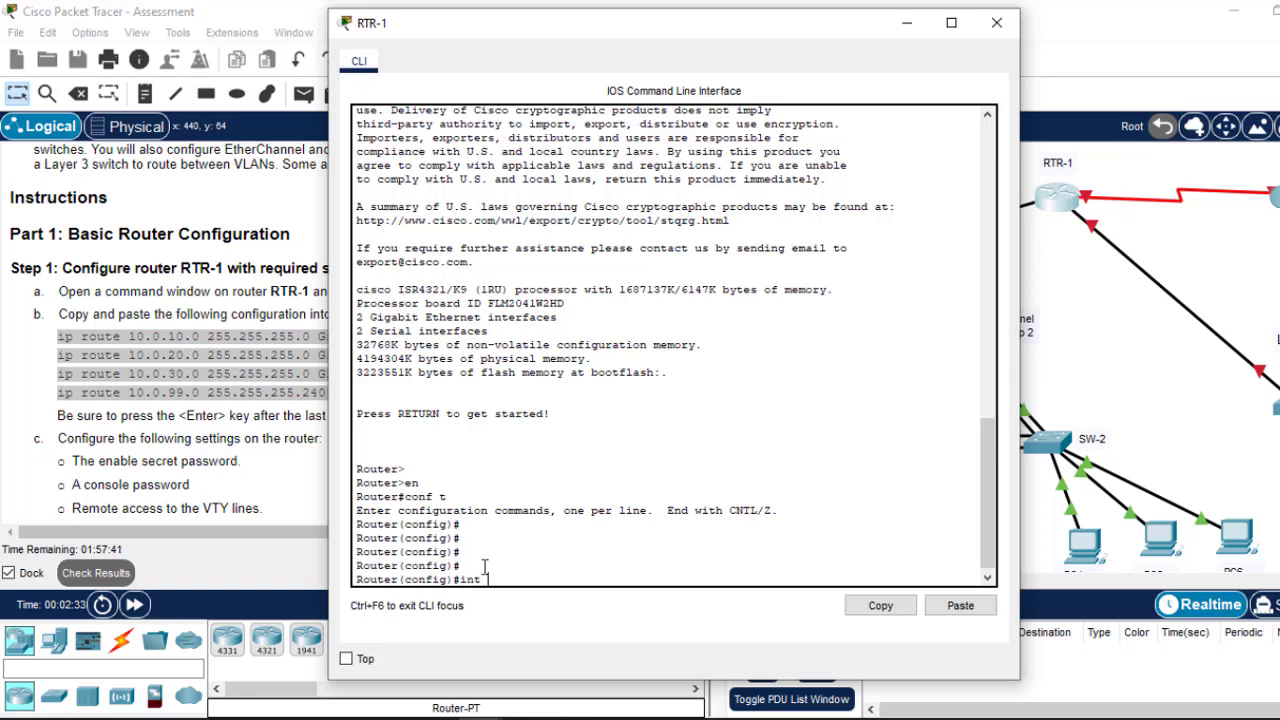
{"action": "type", "text": "int range"}
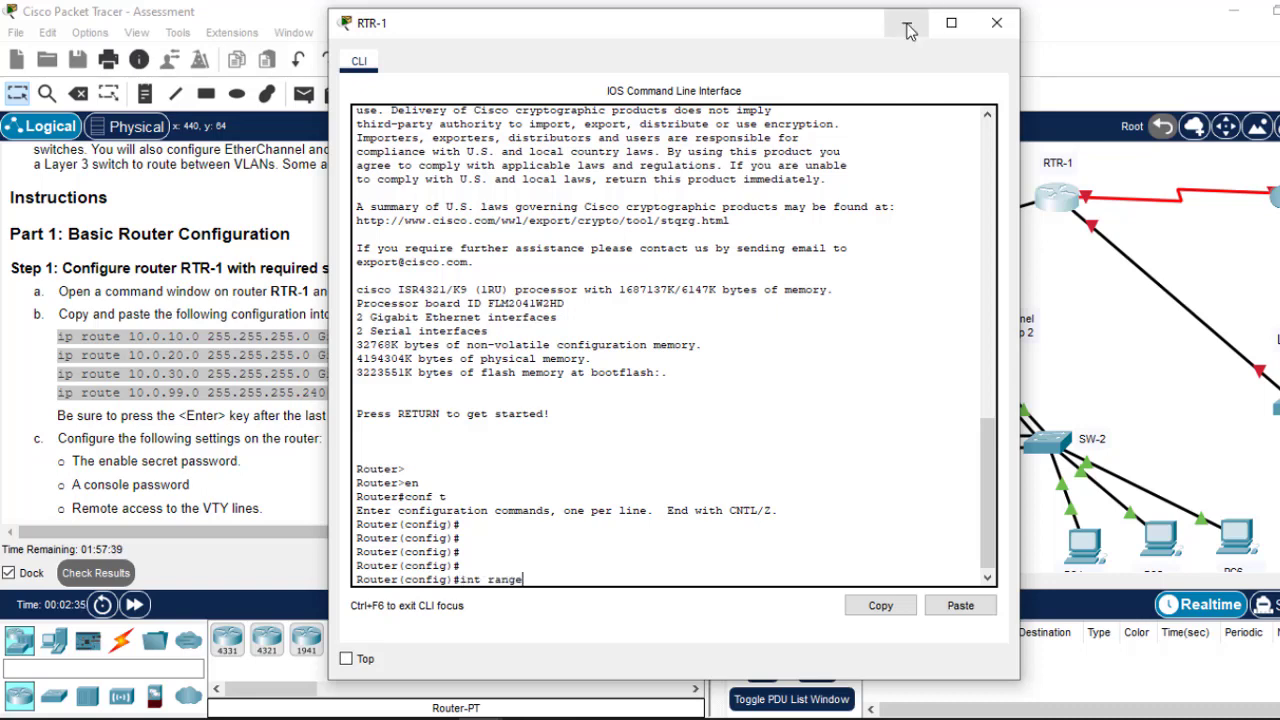
{"action": "left_click", "coordinate": [907, 22]}
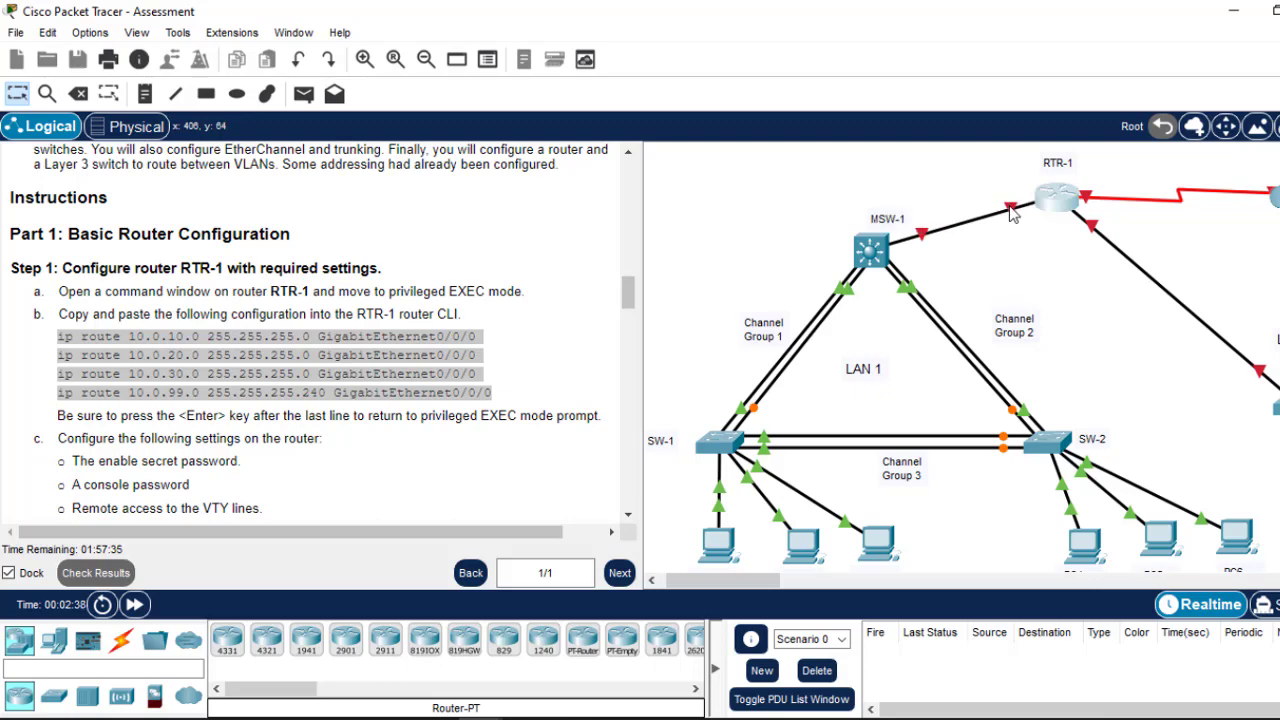
{"action": "left_click", "coordinate": [1068, 204]}
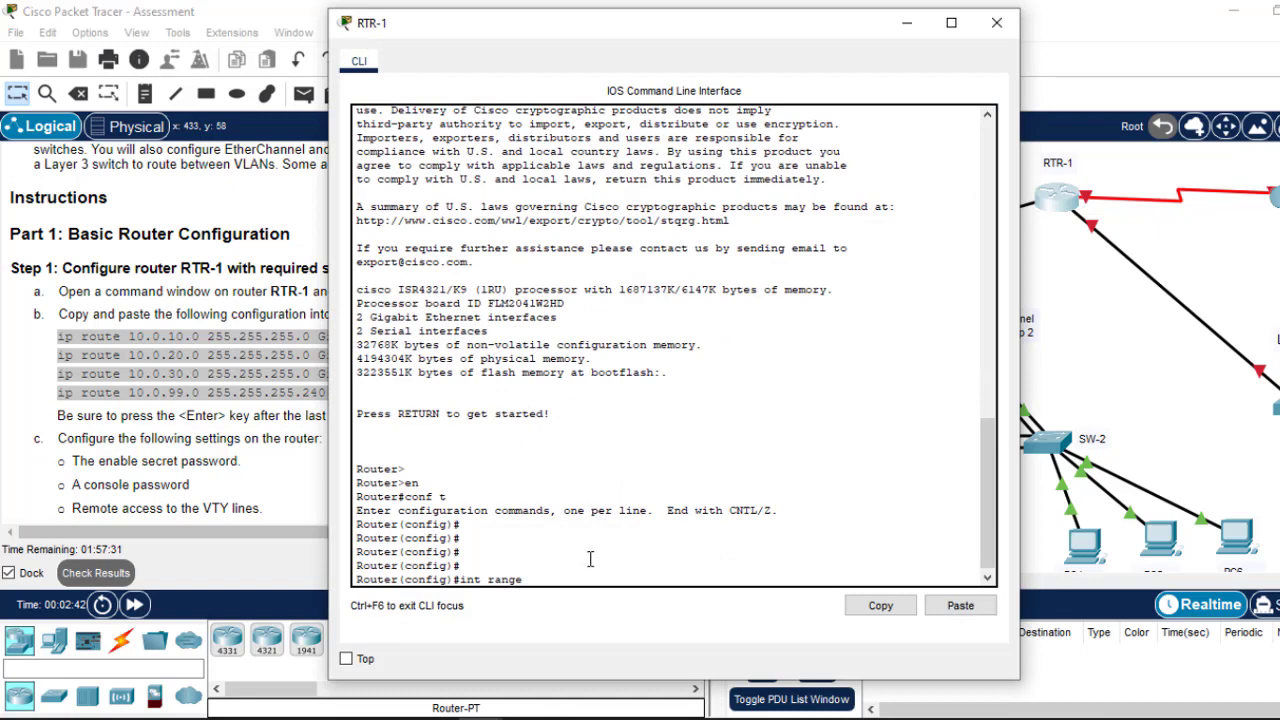
{"action": "type", "text": "g0/0/0-1"}
{"action": "key", "text": "Return"}
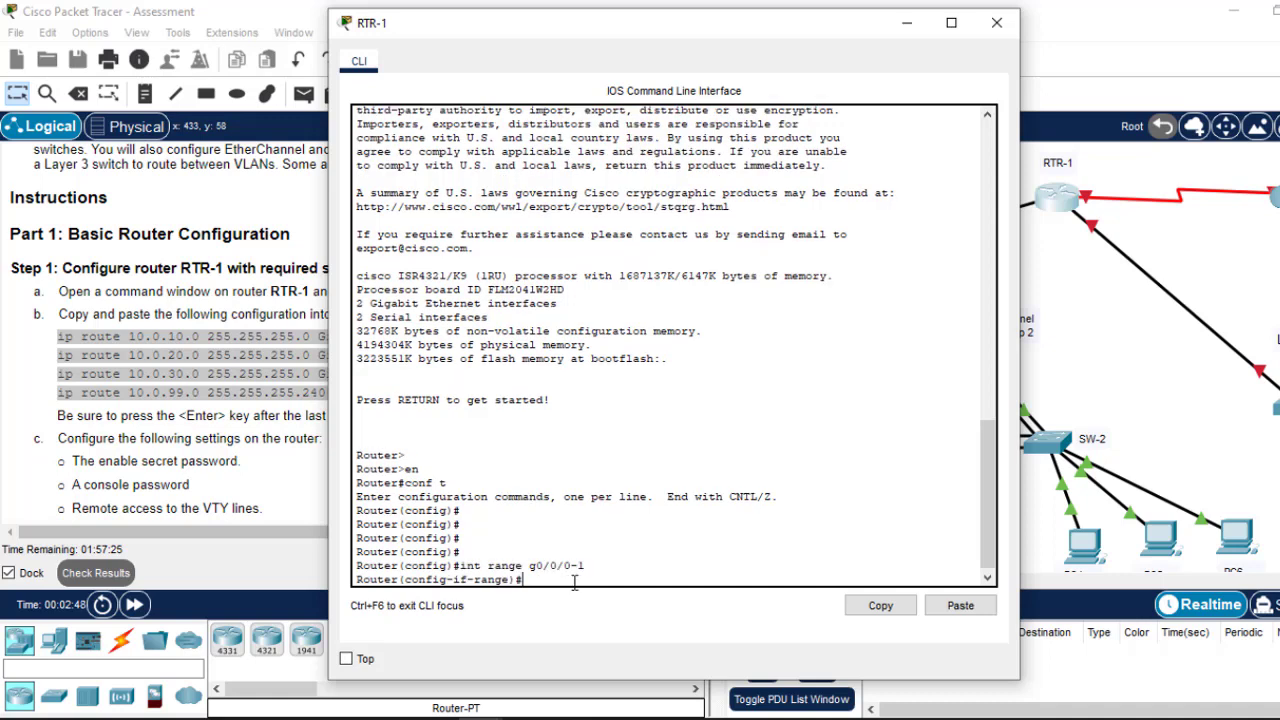
{"action": "type", "text": "no sh"}
{"action": "key", "text": "Return"}
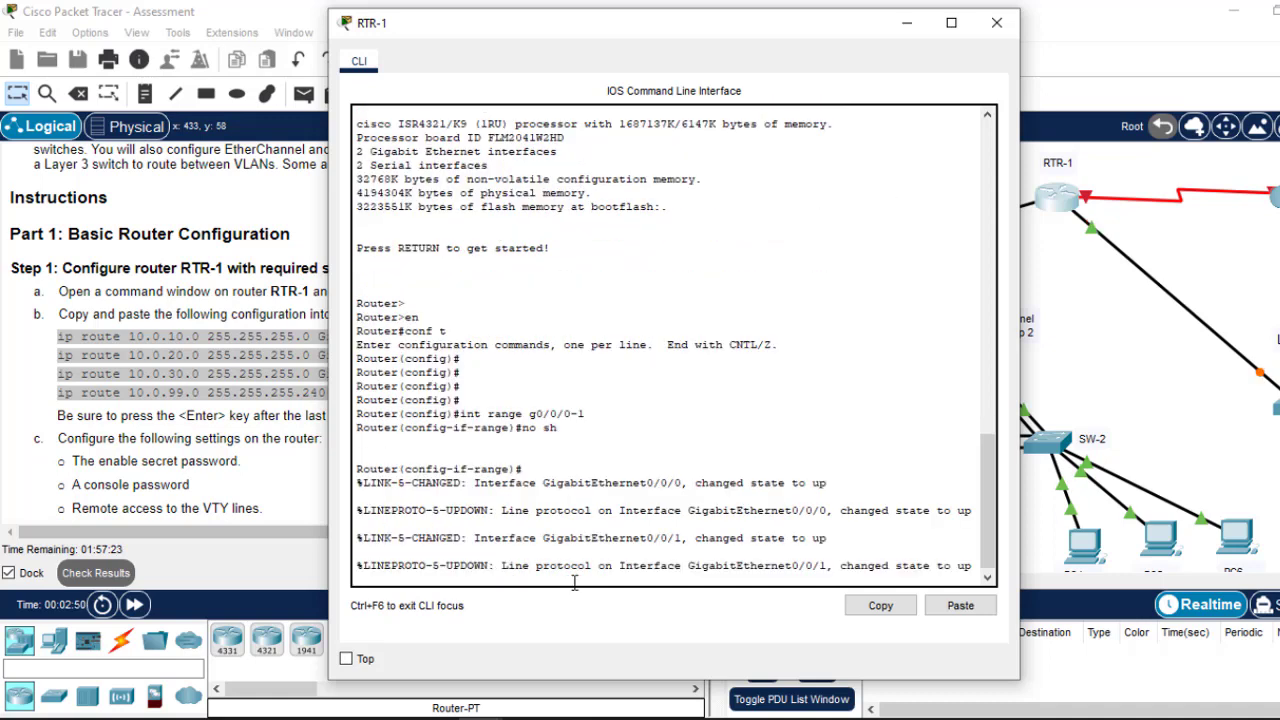
{"action": "key", "text": "Return"}
{"action": "key", "text": "Return"}
{"action": "key", "text": "Return"}
{"action": "type", "text": "er(config-if-range)#e"}
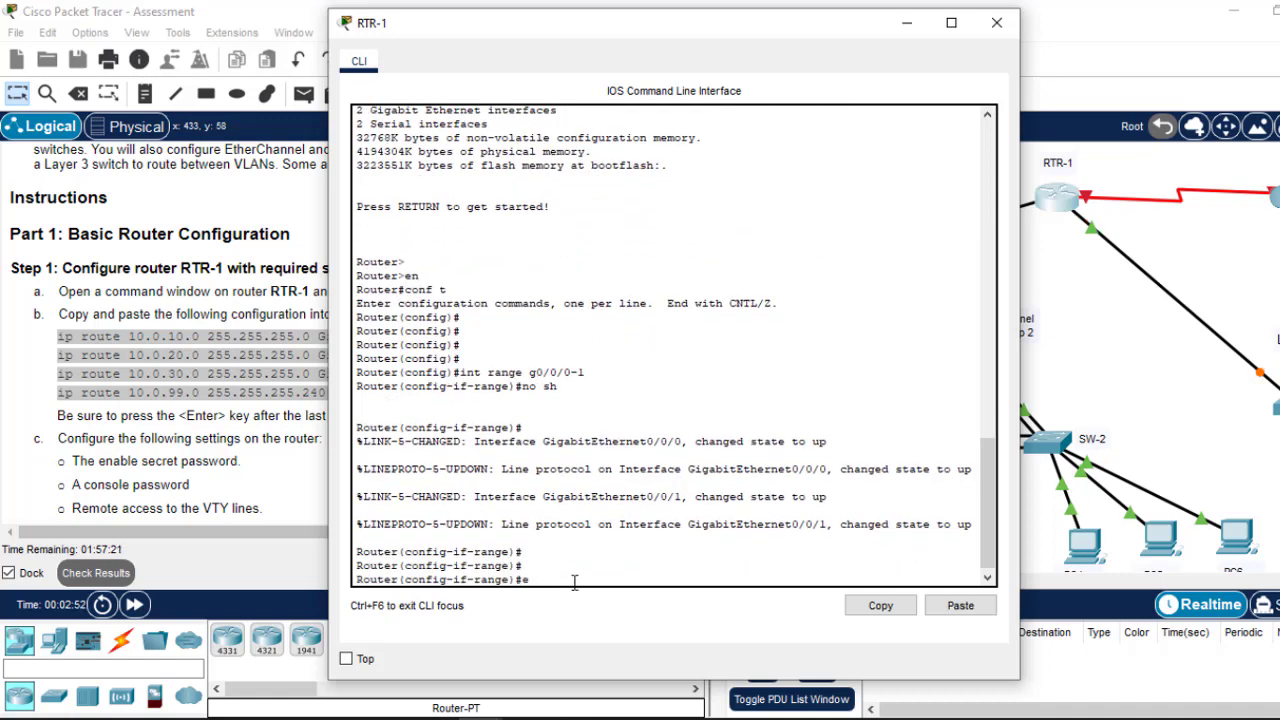
{"action": "type", "text": "x"}
{"action": "key", "text": "Return"}
{"action": "key", "text": "Return"}
{"action": "key", "text": "Return"}
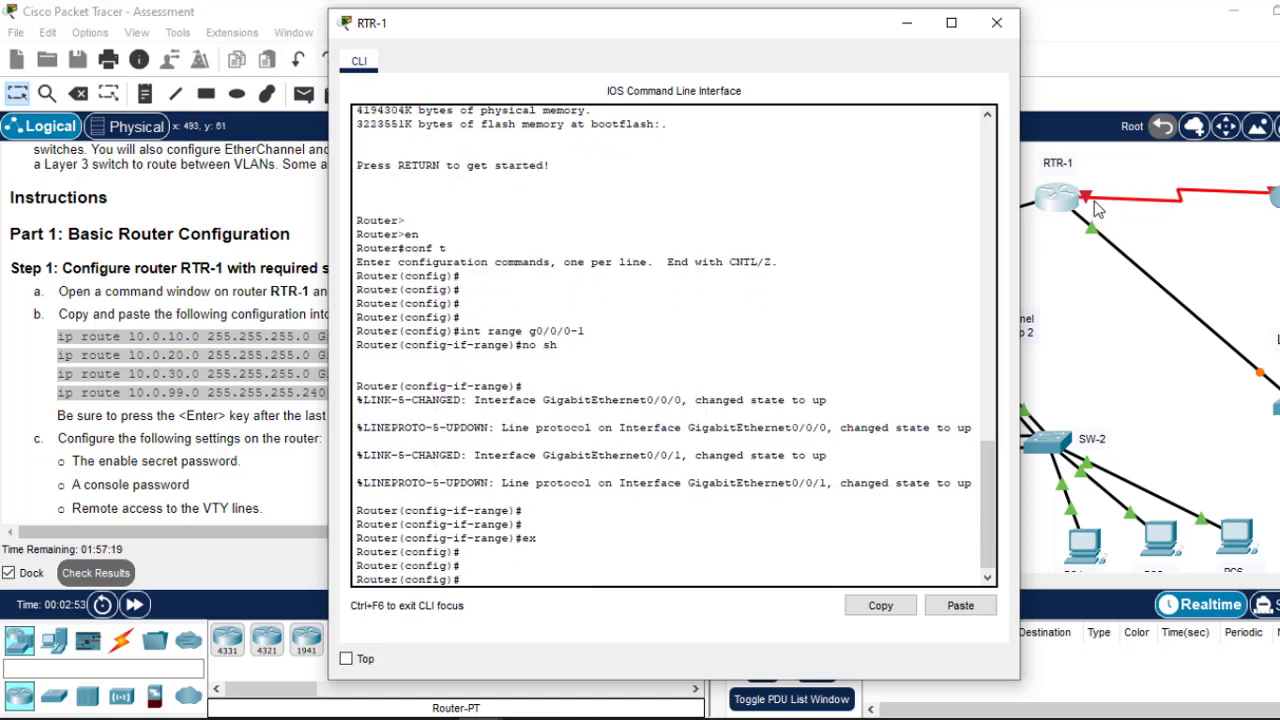
{"action": "left_click", "coordinate": [1092, 204]}
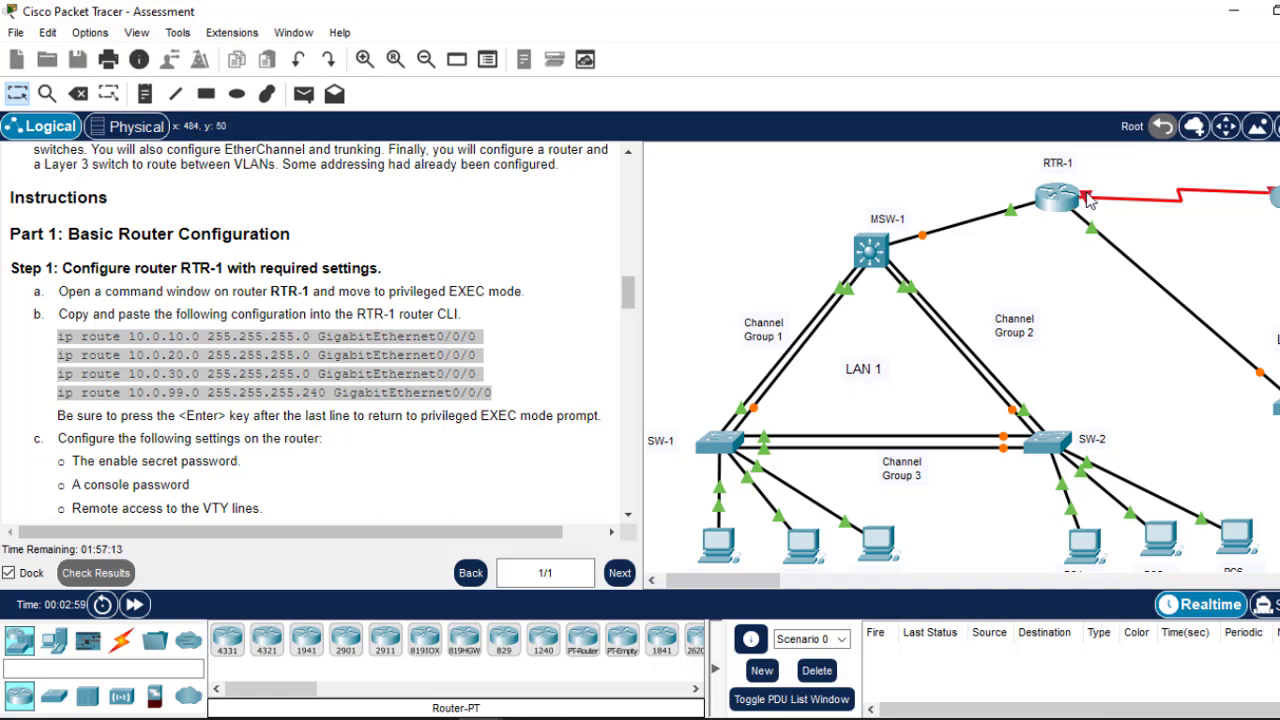
Step: Enable interface Serial0/1/0 with no shutdown and save the configuration with do wr
{"action": "left_click", "coordinate": [1062, 198]}
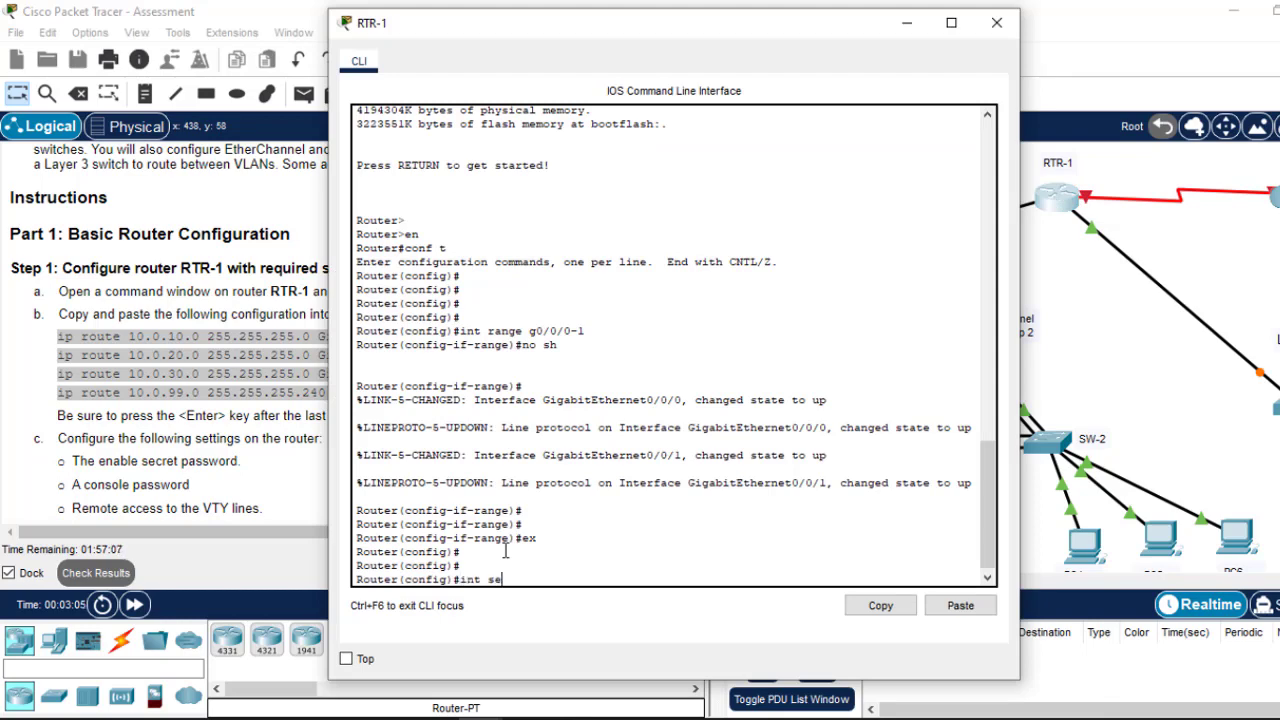
{"action": "type", "text": "int se0/1/0"}
{"action": "key", "text": "Return"}
{"action": "type", "text": "no"}
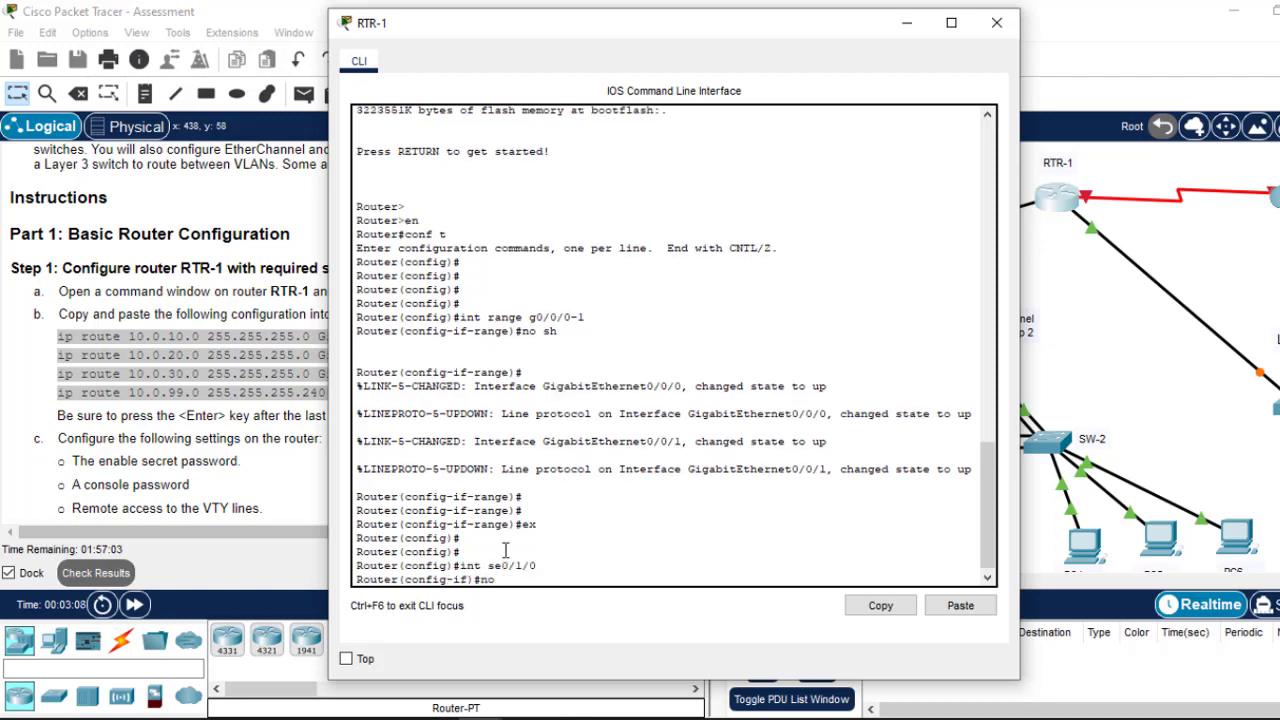
{"action": "type", "text": " sh"}
{"action": "key", "text": "Return"}
{"action": "key", "text": "Return"}
{"action": "key", "text": "Return"}
{"action": "key", "text": "Return"}
{"action": "key", "text": "Return"}
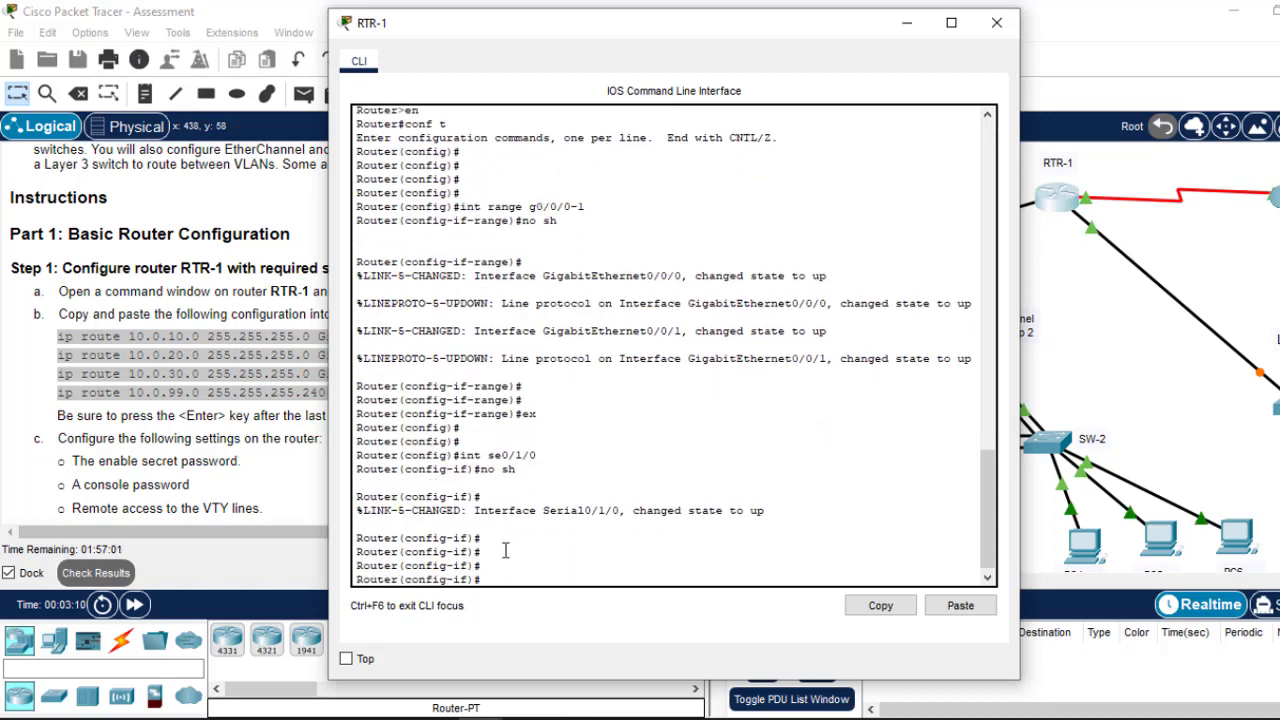
{"action": "type", "text": "do wr"}
{"action": "key", "text": "Return"}
{"action": "key", "text": "Return"}
{"action": "key", "text": "Return"}
{"action": "type", "text": "ex"}
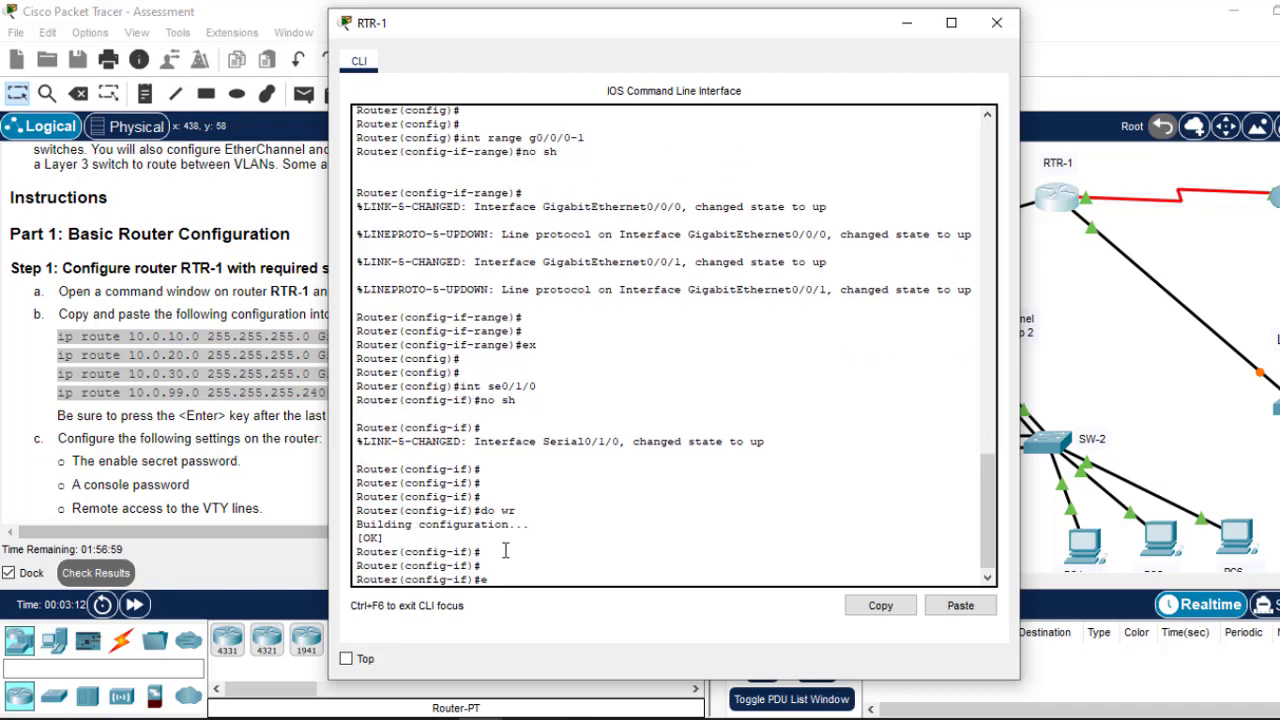
{"action": "key", "text": "Return"}
{"action": "key", "text": "Return"}
{"action": "key", "text": "Return"}
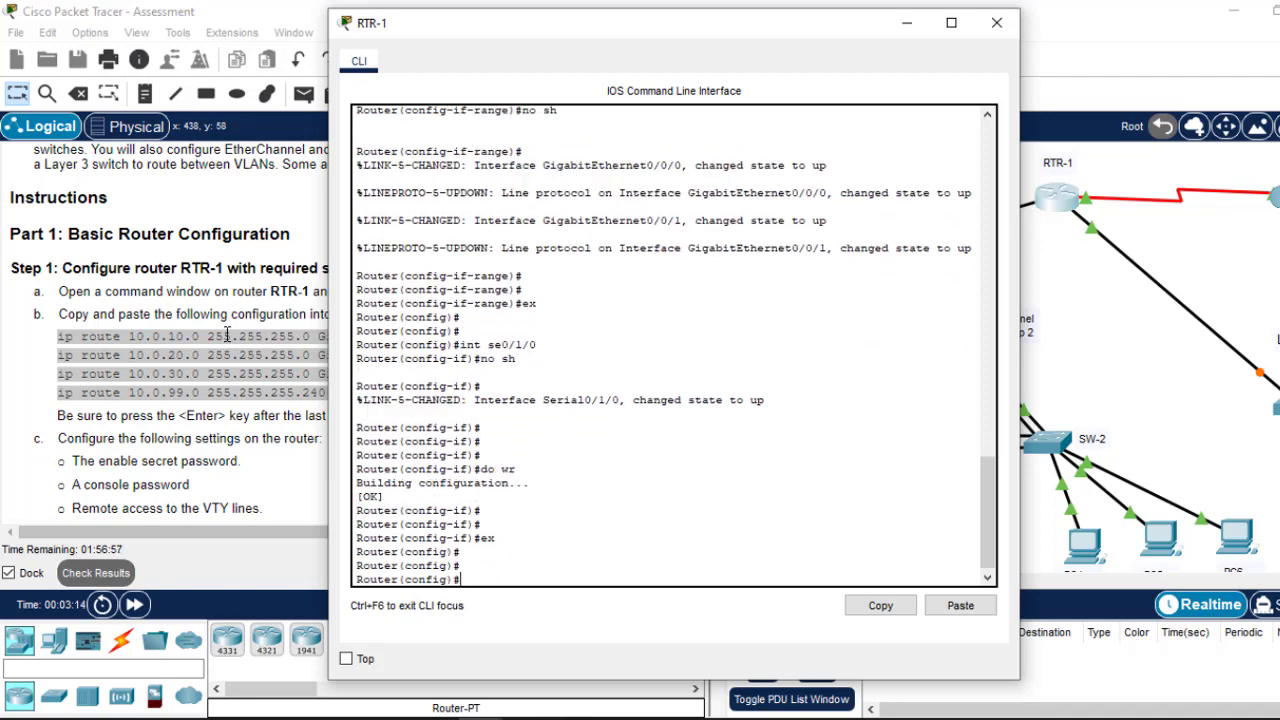
Step: Paste the four static ip route commands into RTR-1 and save with do wr
{"action": "left_click", "coordinate": [960, 606]}
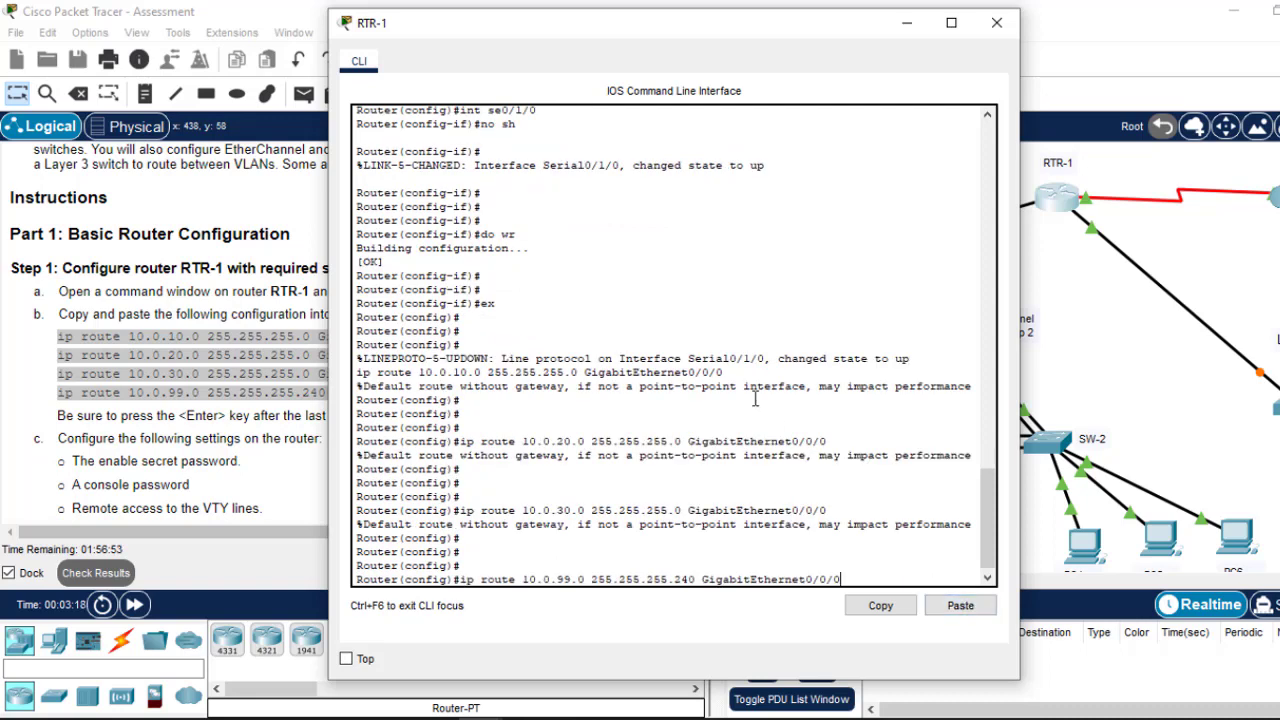
{"action": "key", "text": "Return"}
{"action": "key", "text": "Return"}
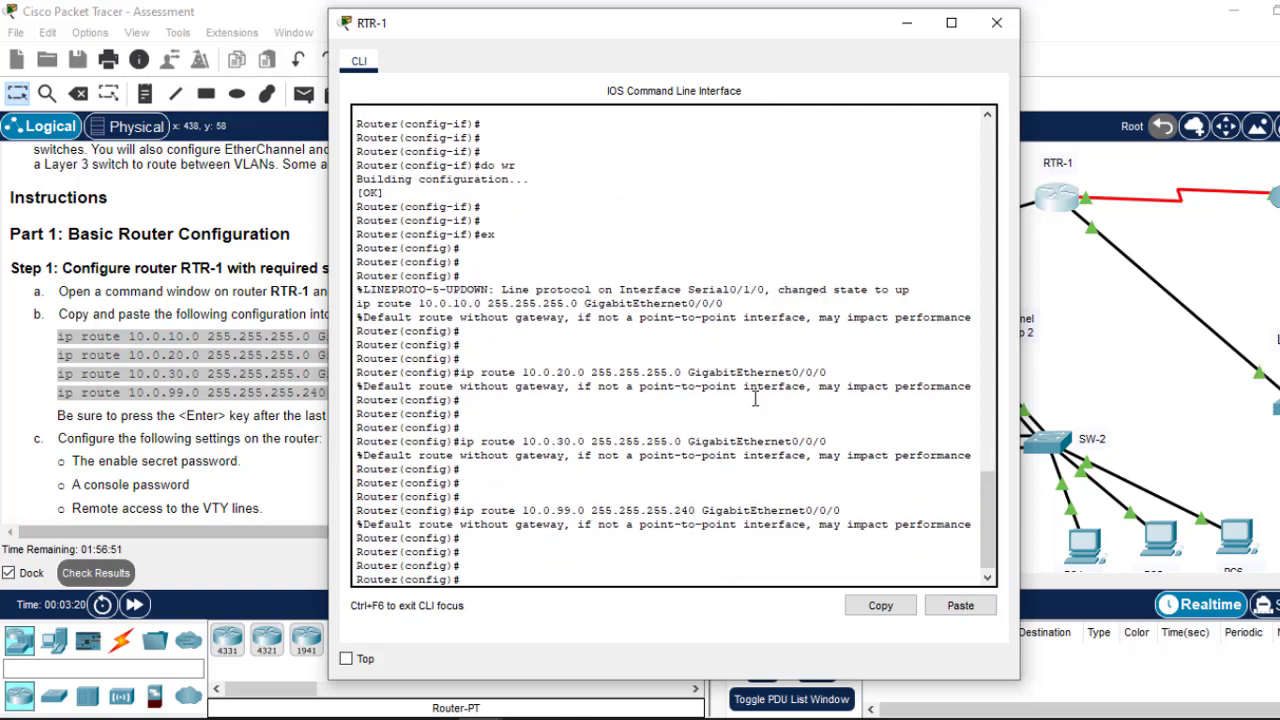
{"action": "type", "text": "do wr"}
{"action": "key", "text": "Return"}
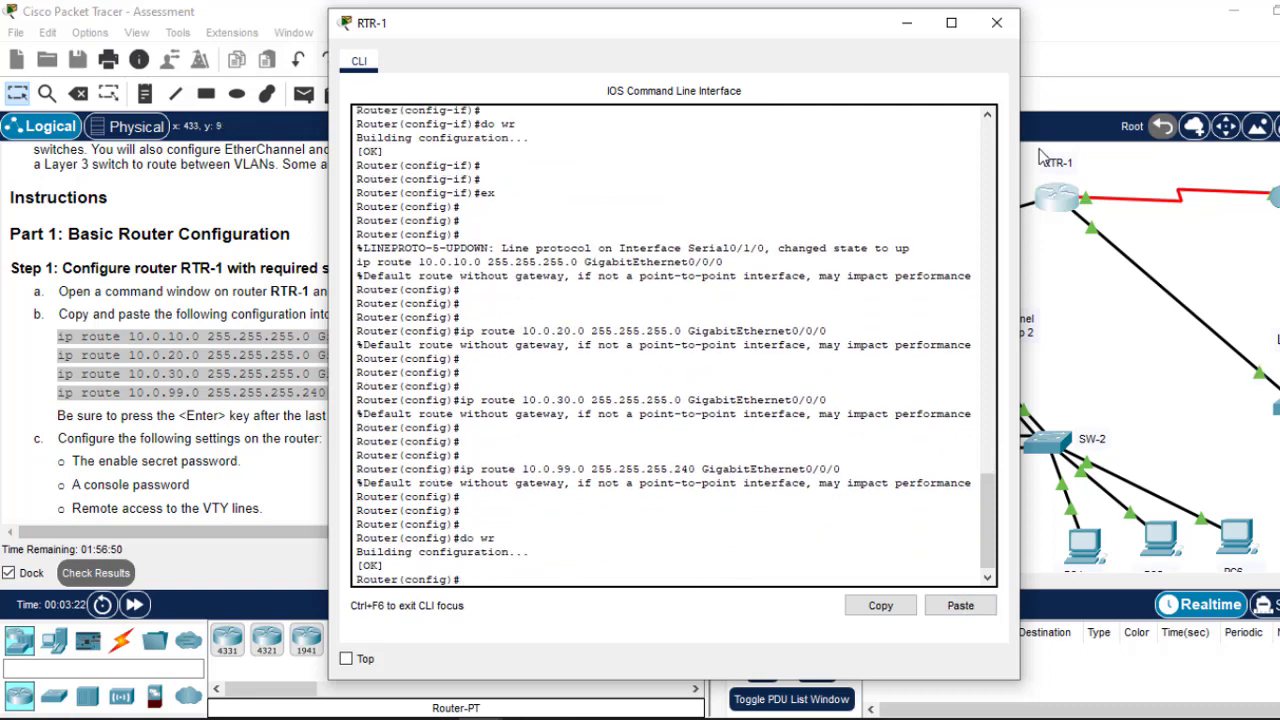
{"action": "left_click", "coordinate": [997, 23]}
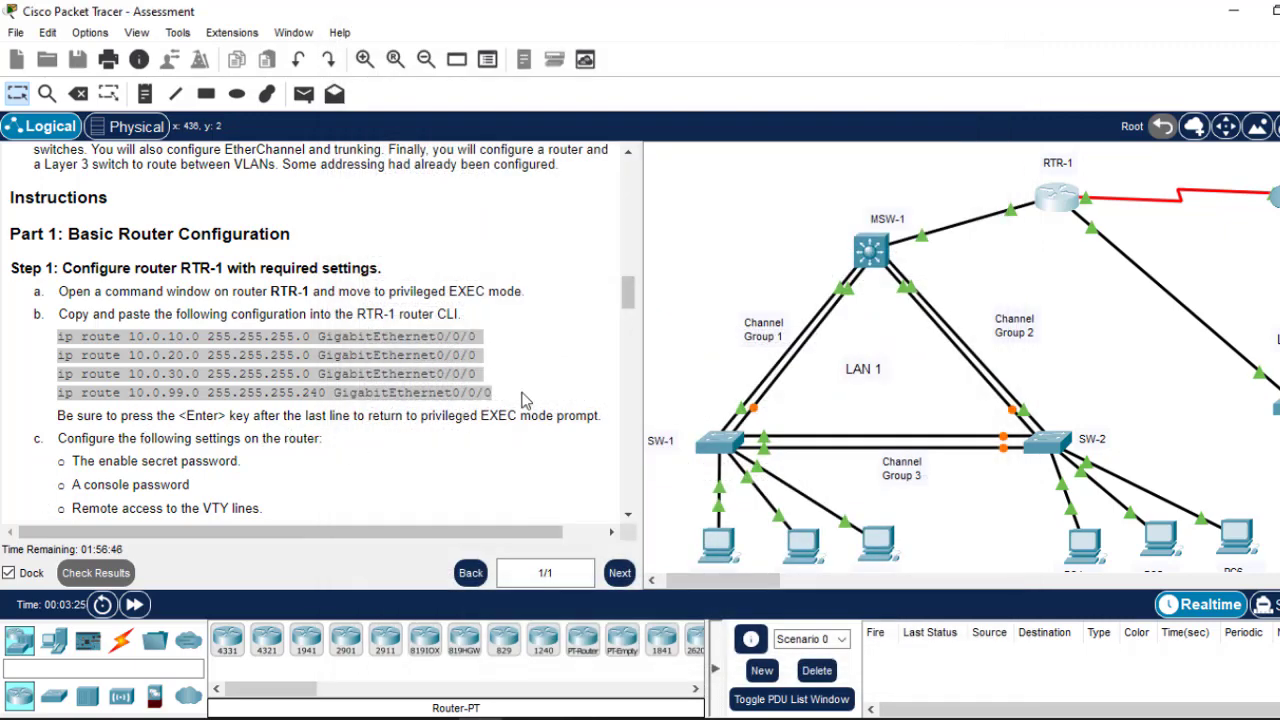
Step: Scroll the instructions to the next tasks and return to RTR-1's CLI prompt
{"action": "left_click", "coordinate": [623, 291]}
{"action": "scroll", "coordinate": [445, 293], "scroll_direction": "down", "scroll_amount": 3}
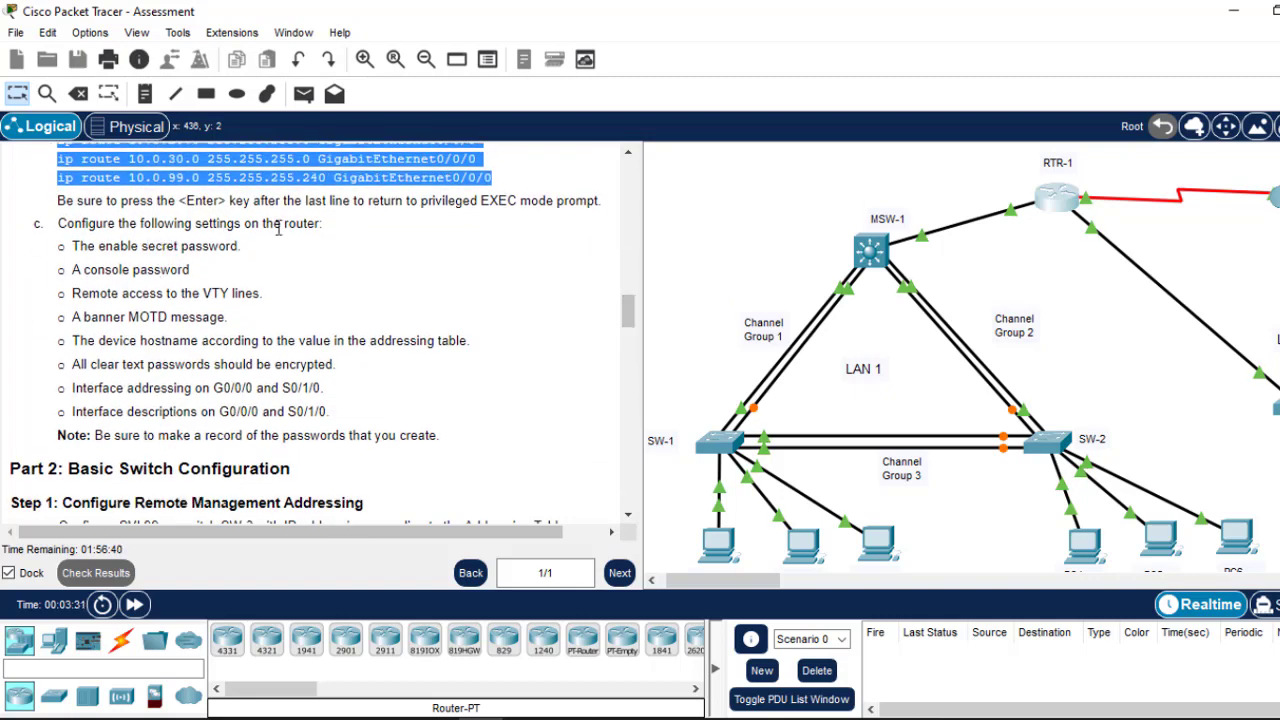
{"action": "left_click", "coordinate": [1062, 214]}
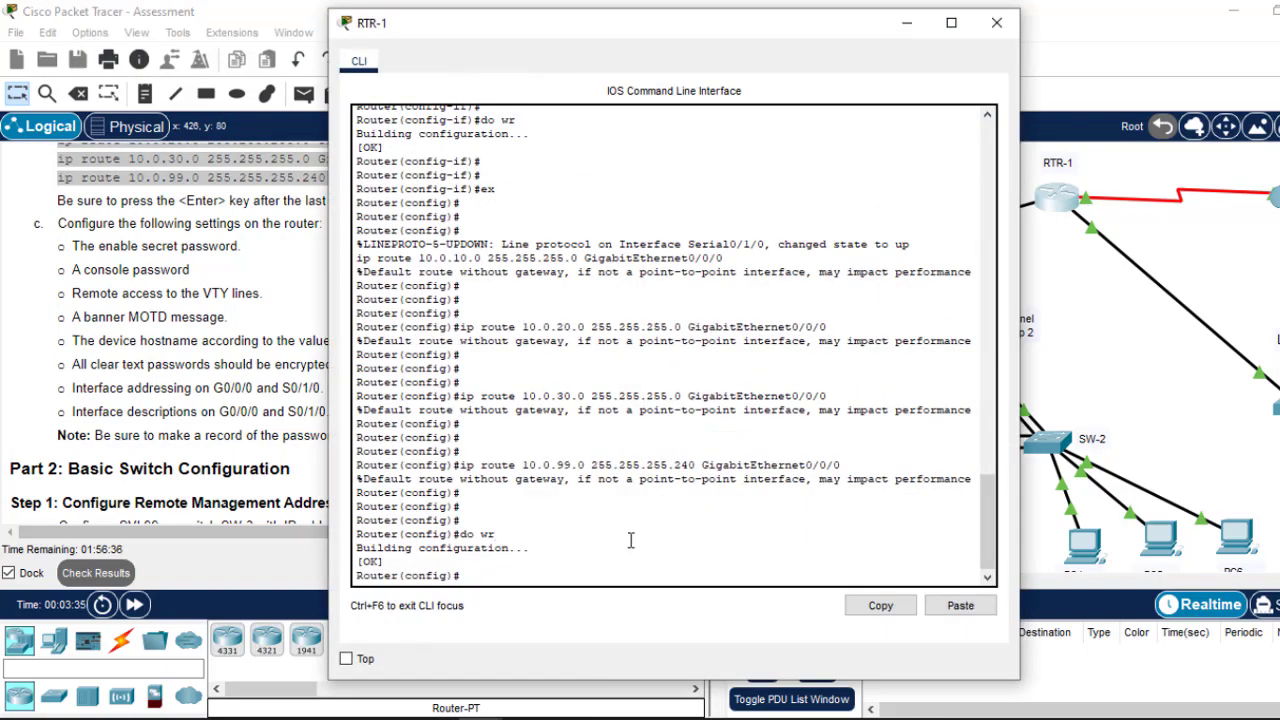
{"action": "key", "text": "Return"}
Step: Set the enable password on RTR-1
{"action": "type", "text": "ena"}
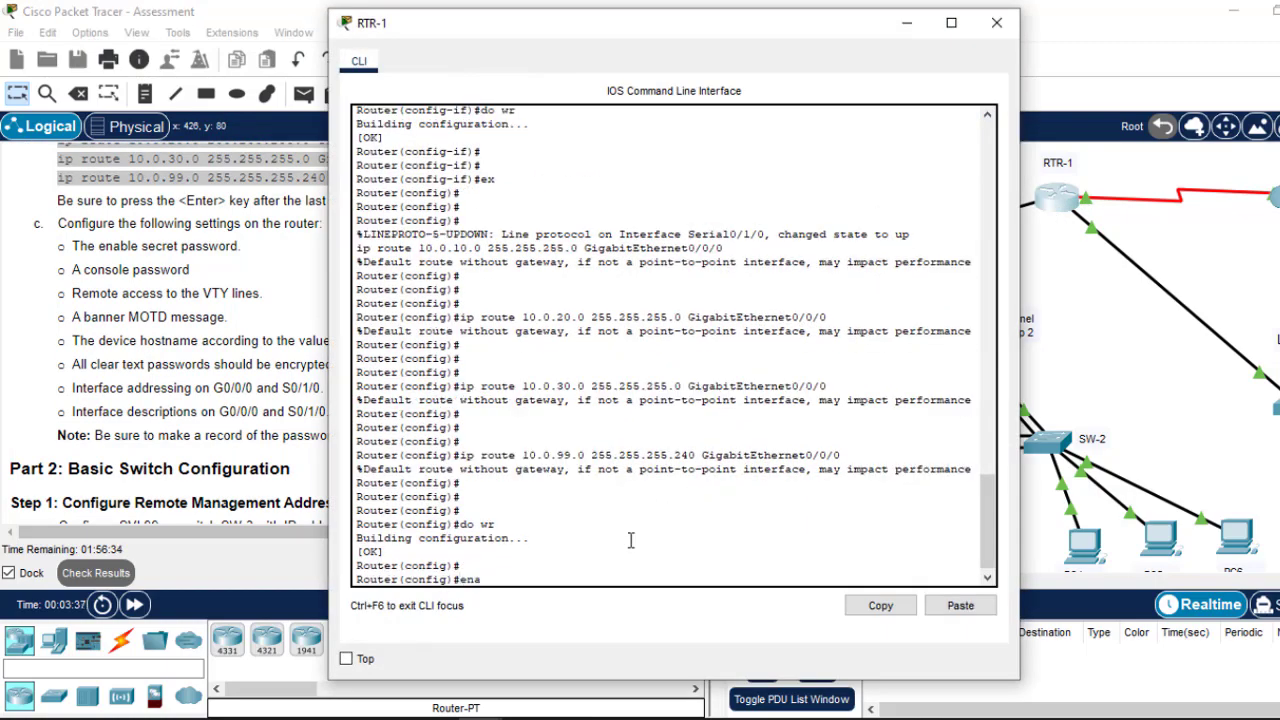
{"action": "type", "text": "b"}
{"action": "key", "text": "Tab"}
{"action": "type", "text": "pa"}
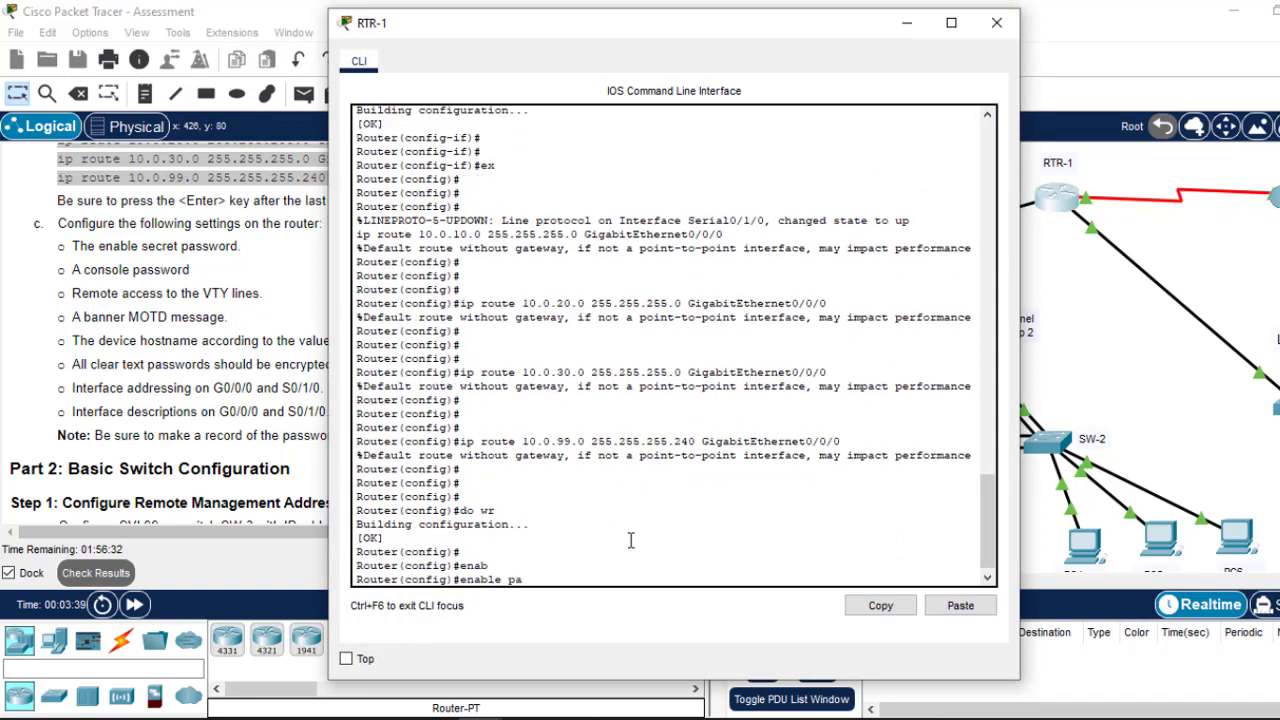
{"action": "key", "text": "Tab"}
{"action": "type", "text": "c"}
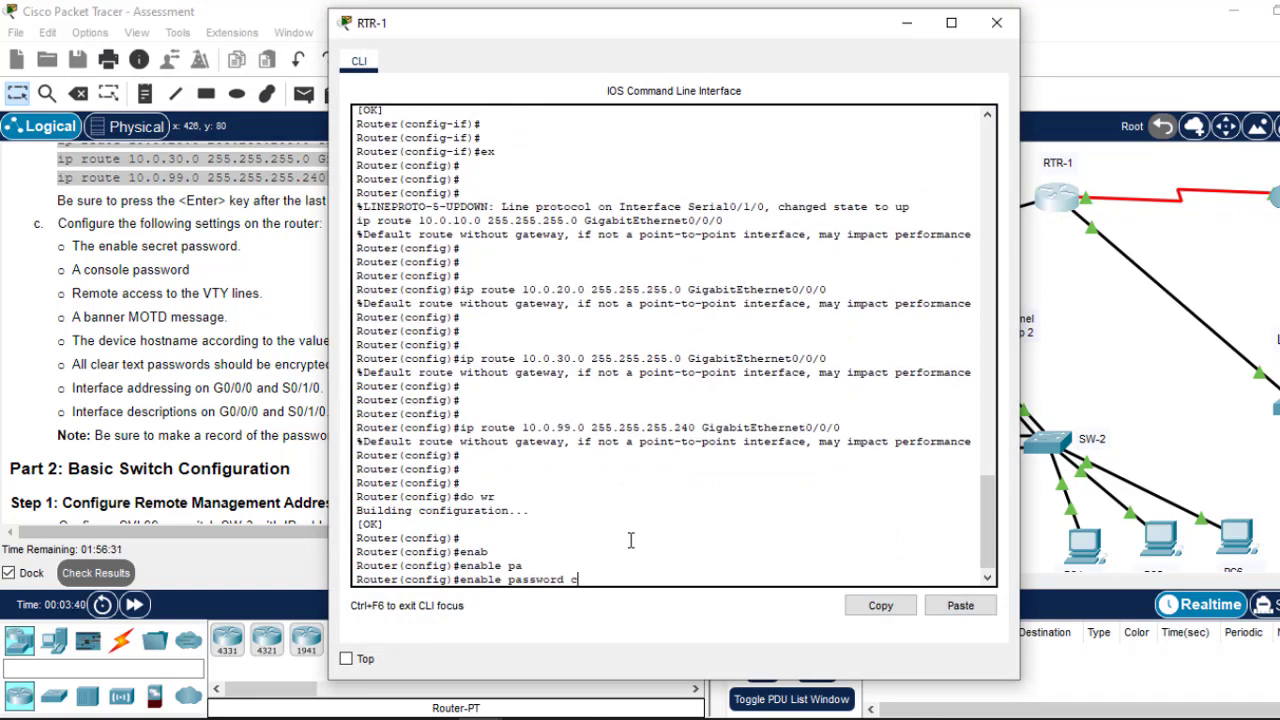
{"action": "type", "text": "iscpo"}
{"action": "key", "text": "BackSpace"}
{"action": "key", "text": "BackSpace"}
{"action": "key", "text": "Return"}
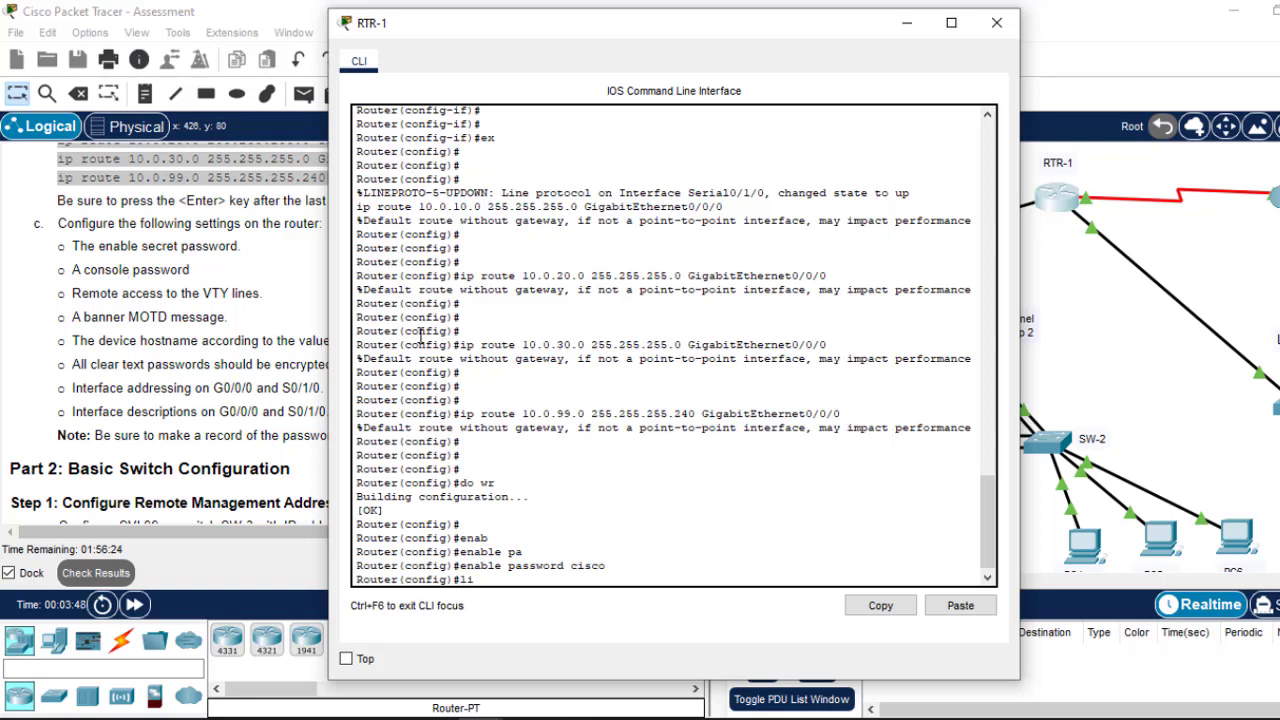
Step: Give console line 0 a password with login required
{"action": "type", "text": "line cons 0"}
{"action": "key", "text": "Return"}
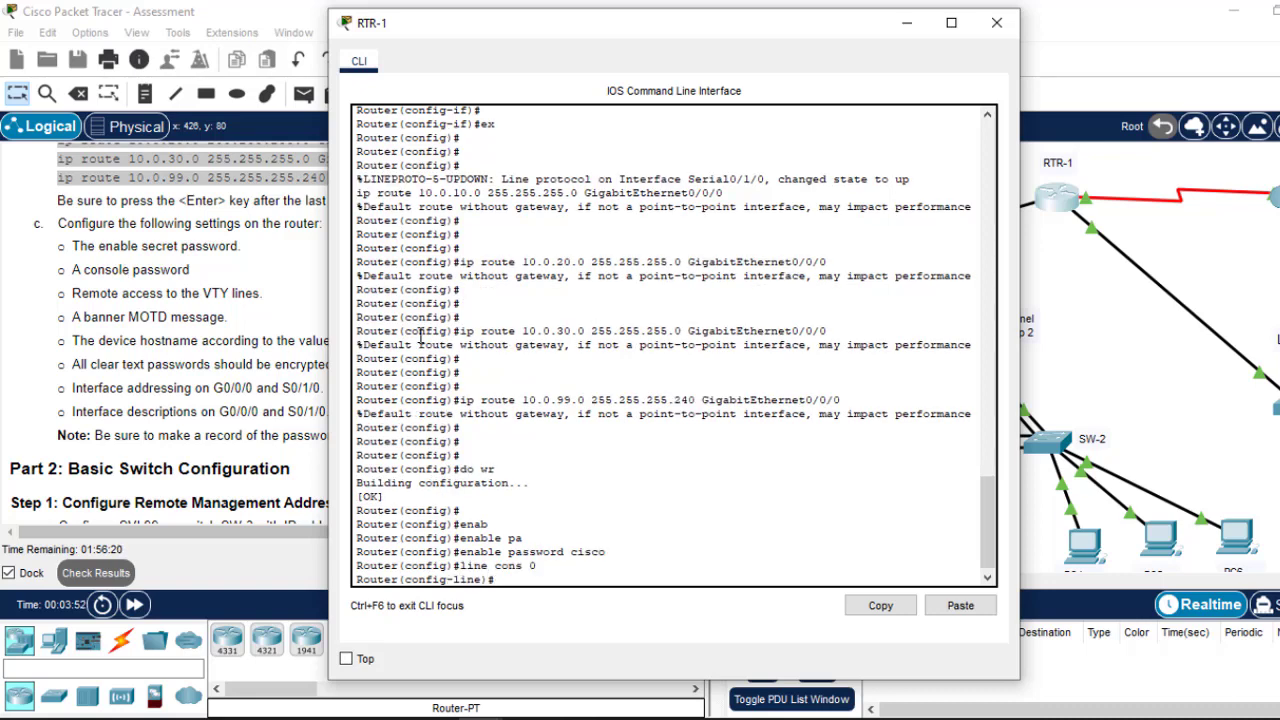
{"action": "type", "text": "pass"}
{"action": "key", "text": "Tab"}
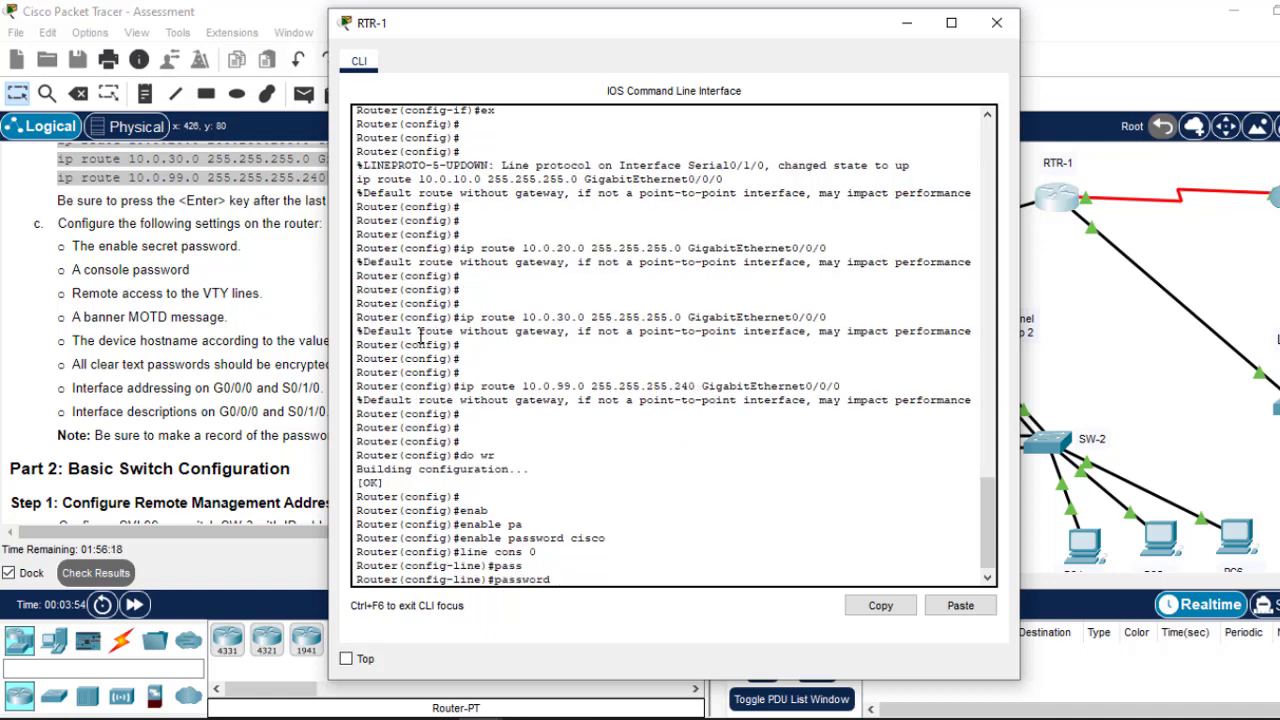
{"action": "type", "text": "cisco"}
{"action": "key", "text": "Return"}
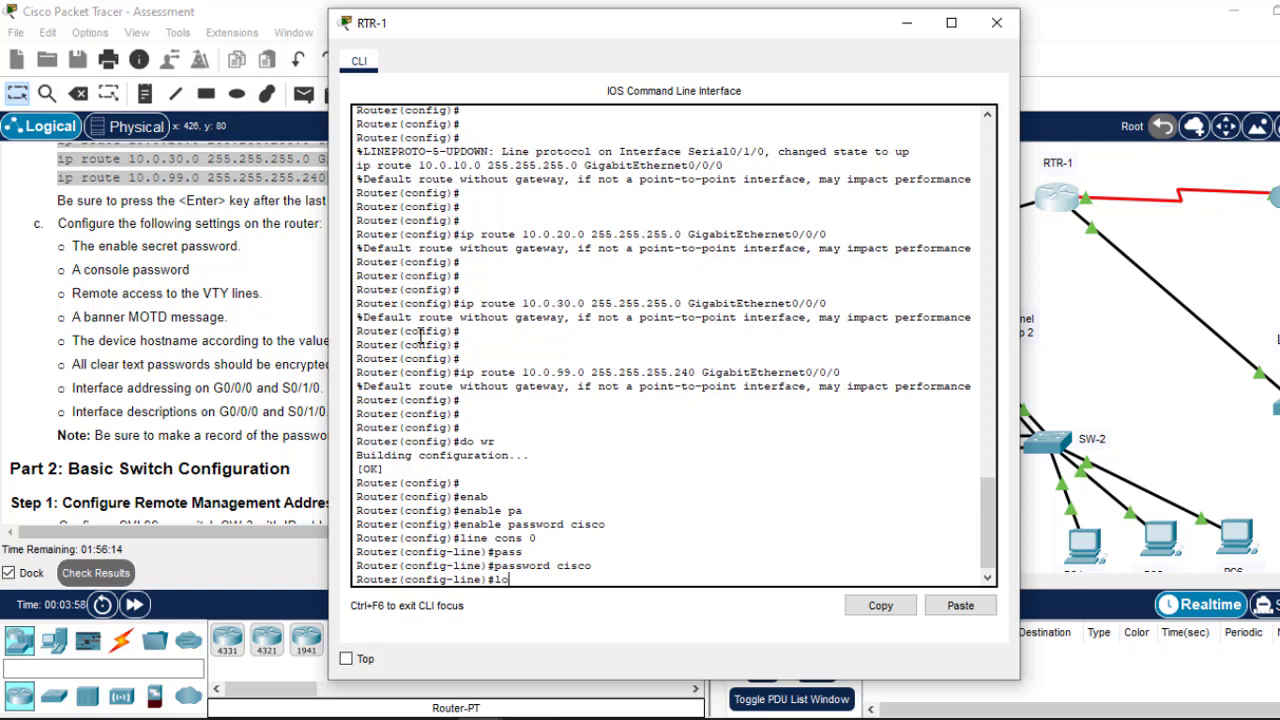
{"action": "key", "text": "Return"}
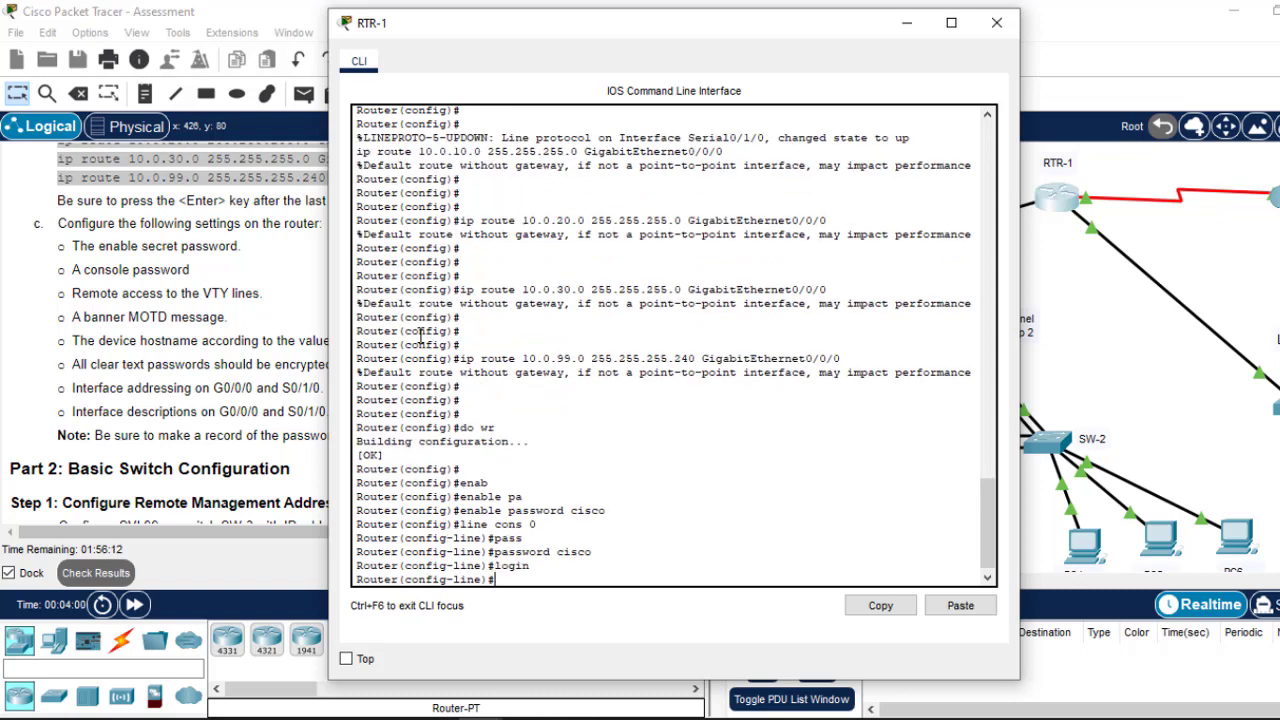
{"action": "type", "text": "ex"}
{"action": "key", "text": "Return"}
{"action": "key", "text": "Return"}
{"action": "key", "text": "Return"}
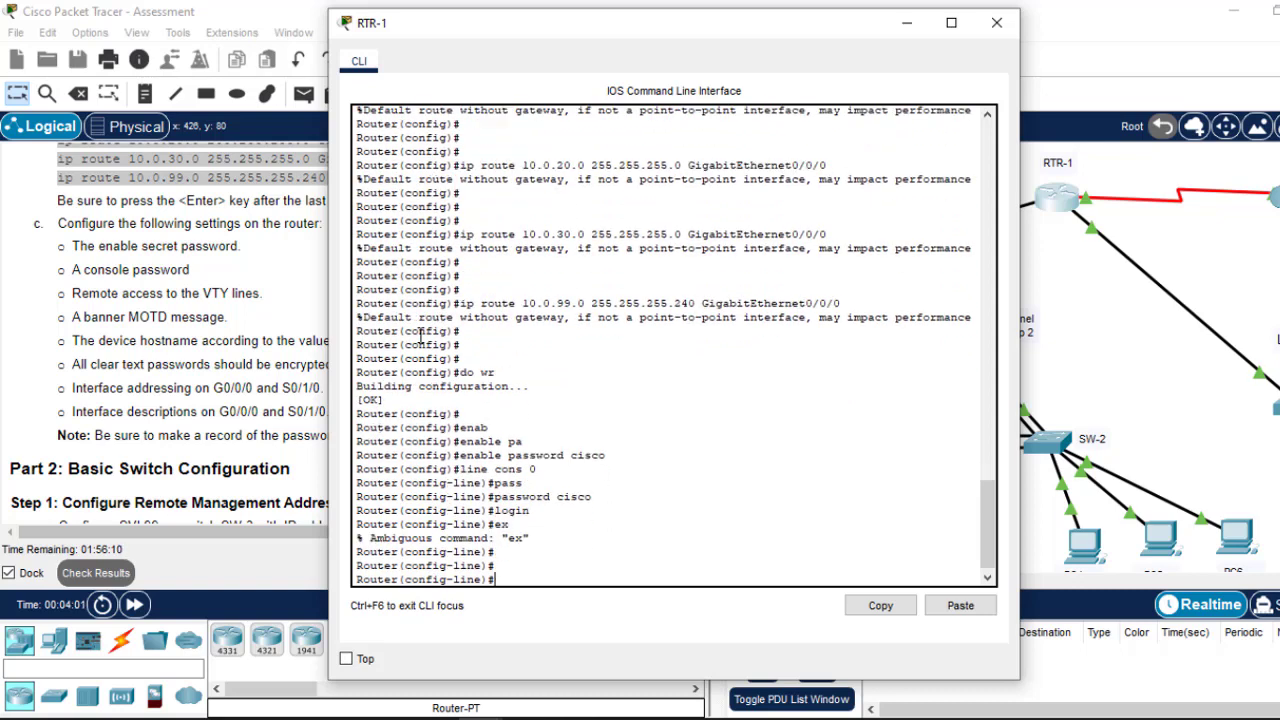
{"action": "type", "text": "exit"}
{"action": "key", "text": "Return"}
{"action": "key", "text": "Return"}
{"action": "key", "text": "Return"}
{"action": "key", "text": "Return"}
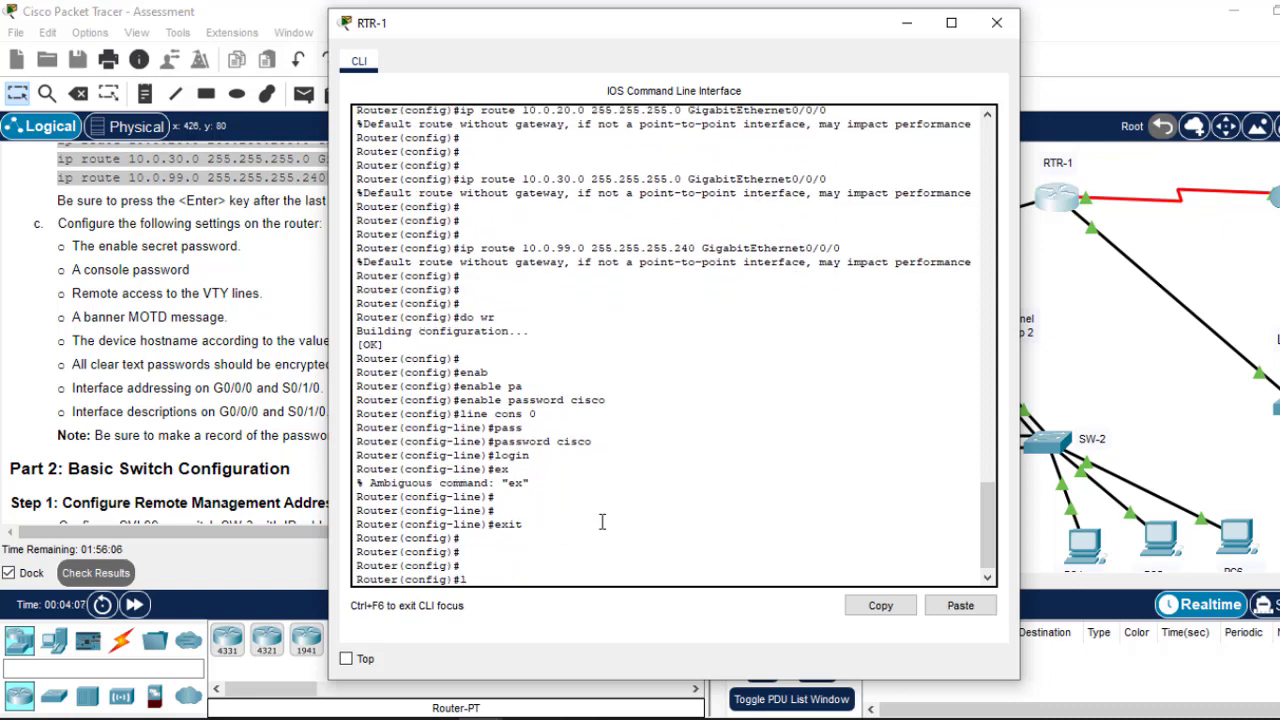
Step: Set a password on VTY lines 0 15 and exit line configuration
{"action": "type", "text": "line vty 0 1"}
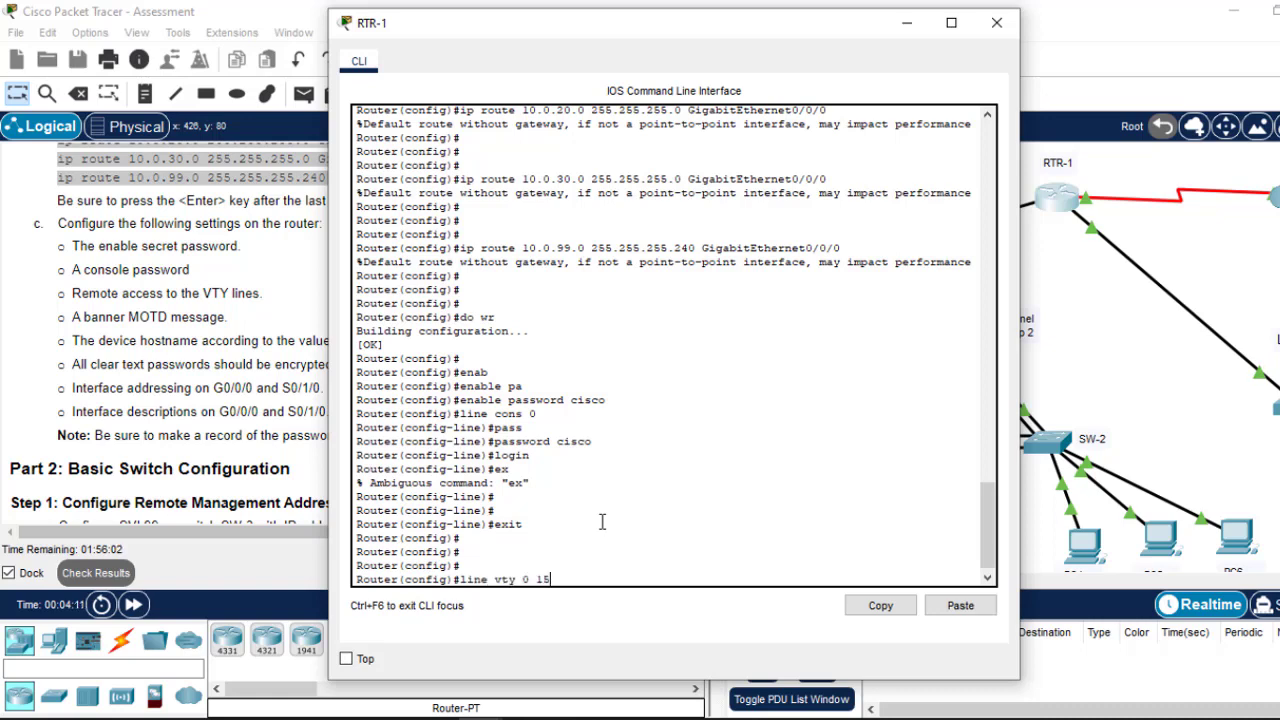
{"action": "type", "text": "5"}
{"action": "key", "text": "Return"}
{"action": "type", "text": "pass"}
{"action": "key", "text": "Tab"}
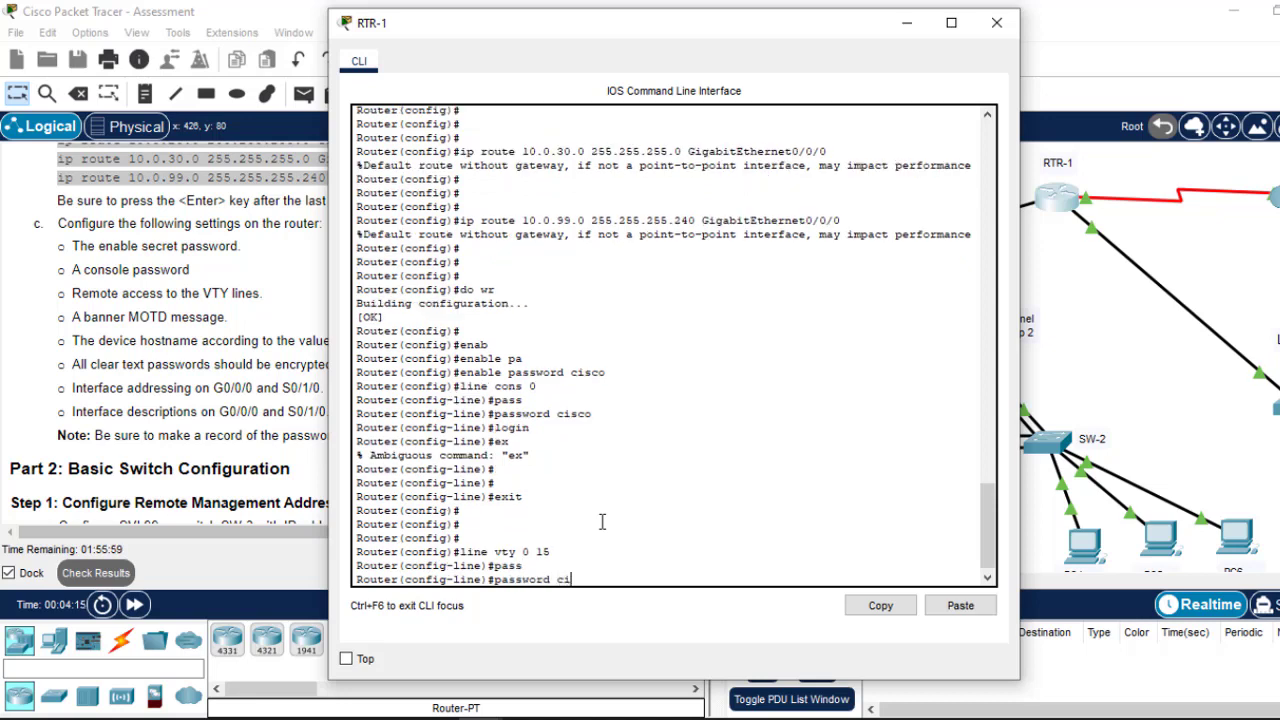
{"action": "type", "text": "cisco"}
{"action": "key", "text": "Return"}
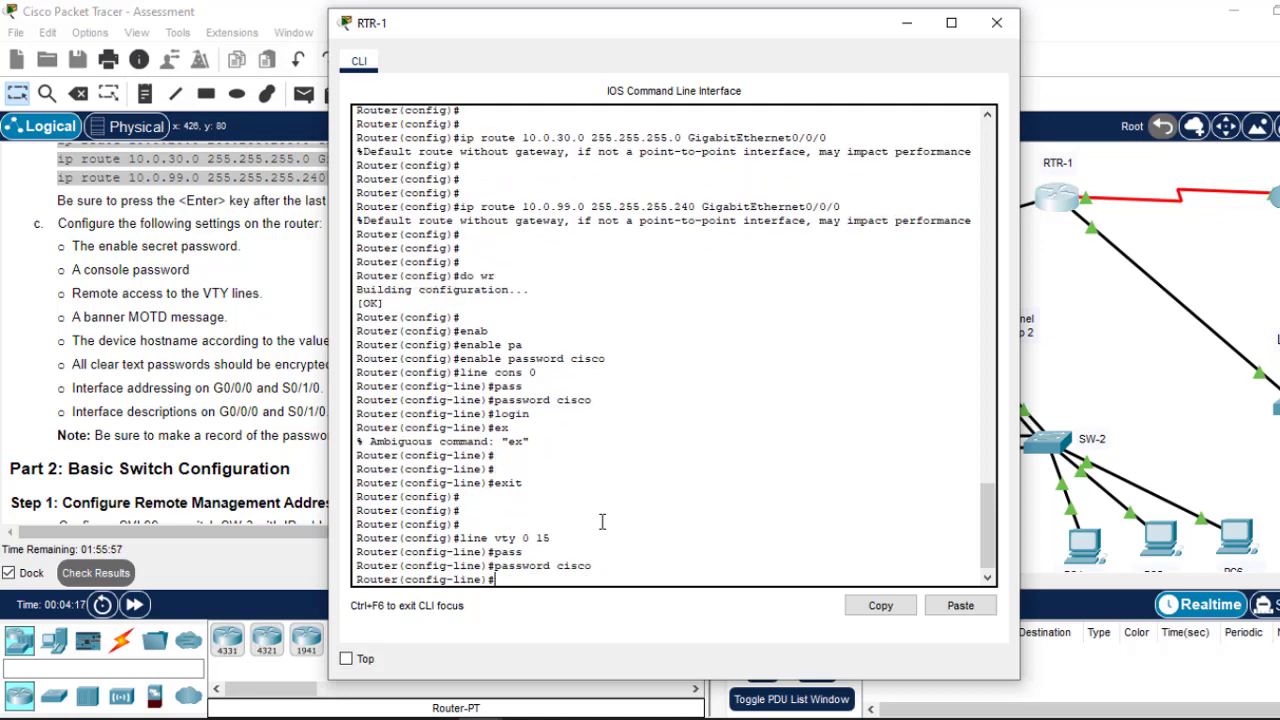
{"action": "type", "text": "exit"}
{"action": "key", "text": "Return"}
{"action": "key", "text": "Return"}
{"action": "key", "text": "Return"}
{"action": "key", "text": "Return"}
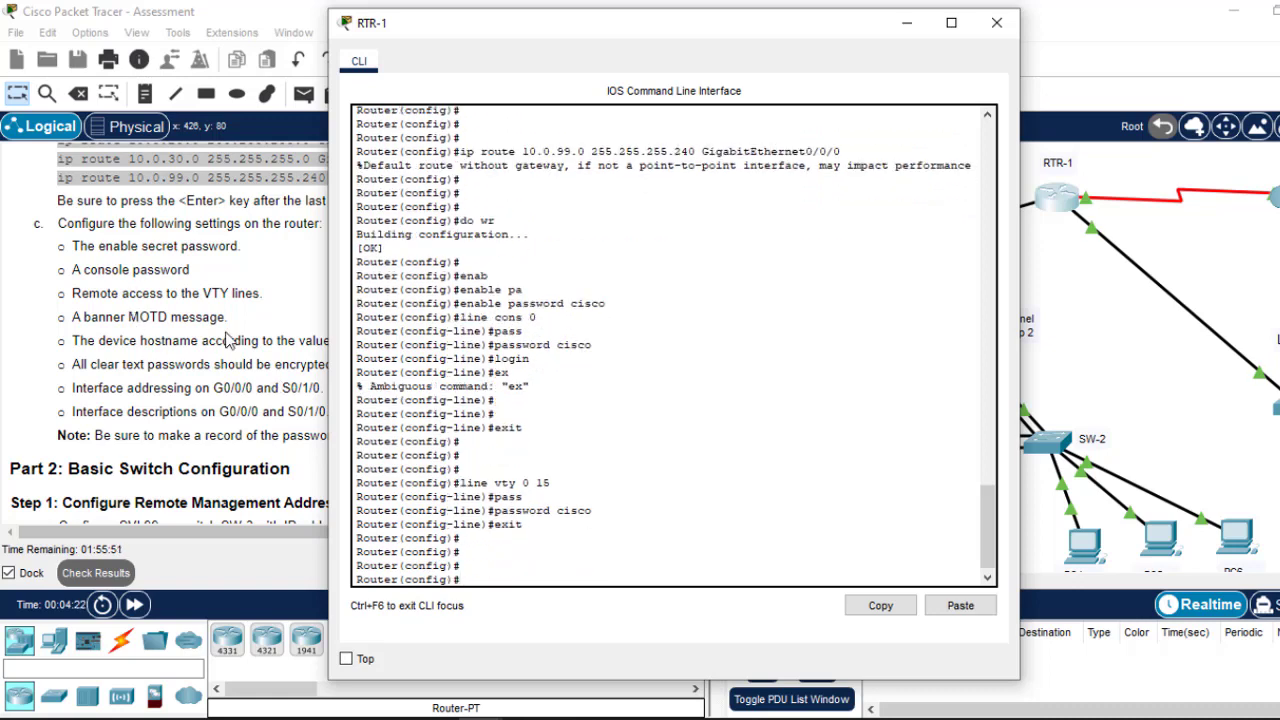
Step: Configure the banner MOTD 'This is router-1' and move the router console aside
{"action": "type", "text": "banne"}
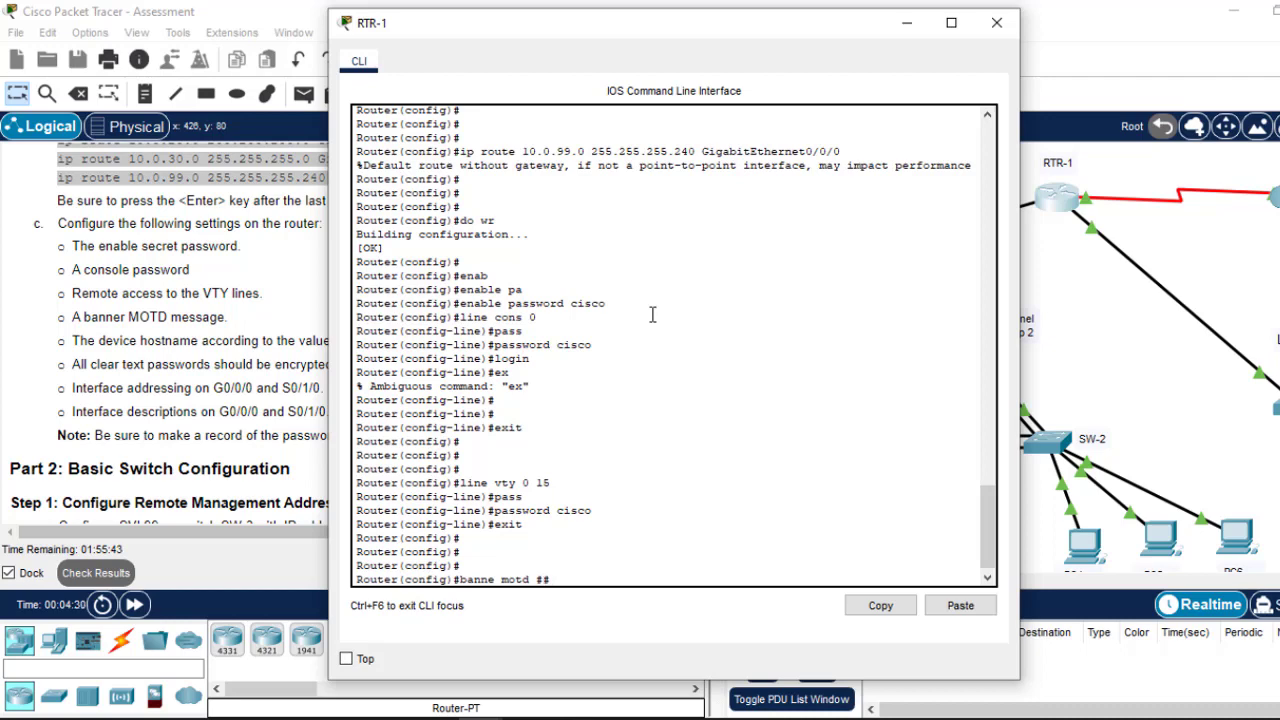
{"action": "type", "text": "motd ##This is router-1#"}
{"action": "key", "text": "Return"}
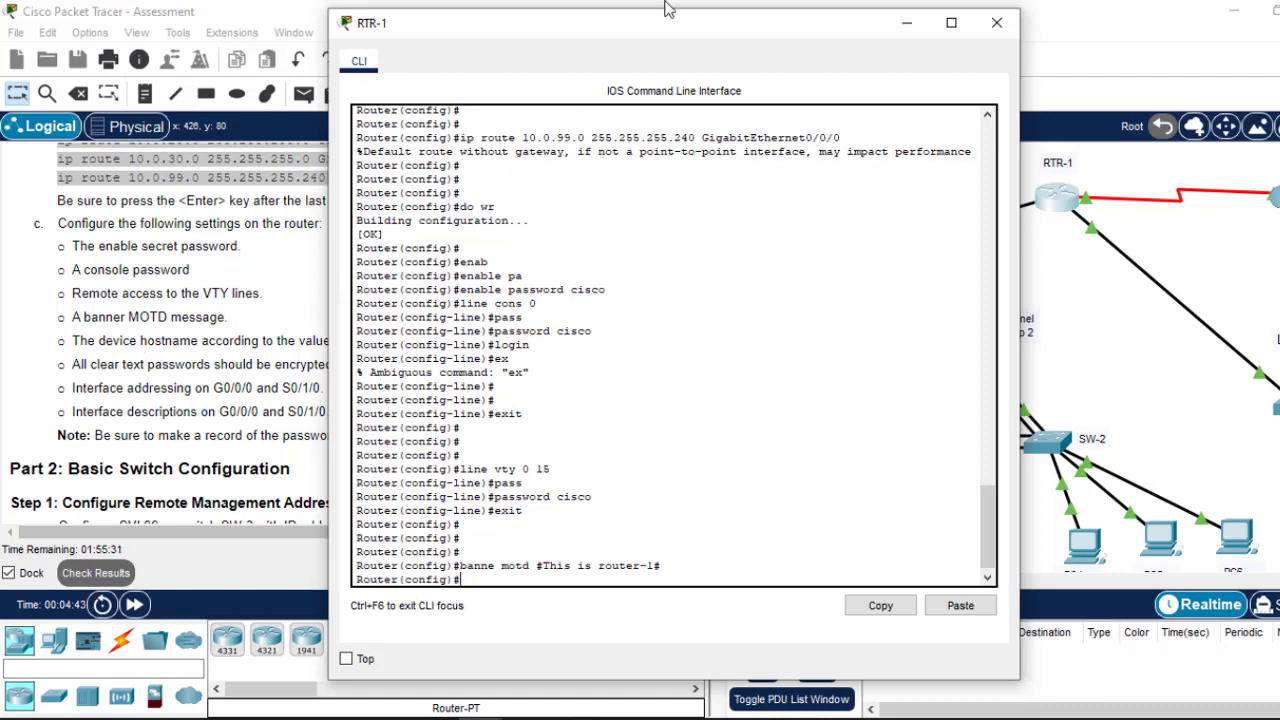
{"action": "left_click_drag", "start_coordinate": [671, 31], "coordinate": [845, 25]}
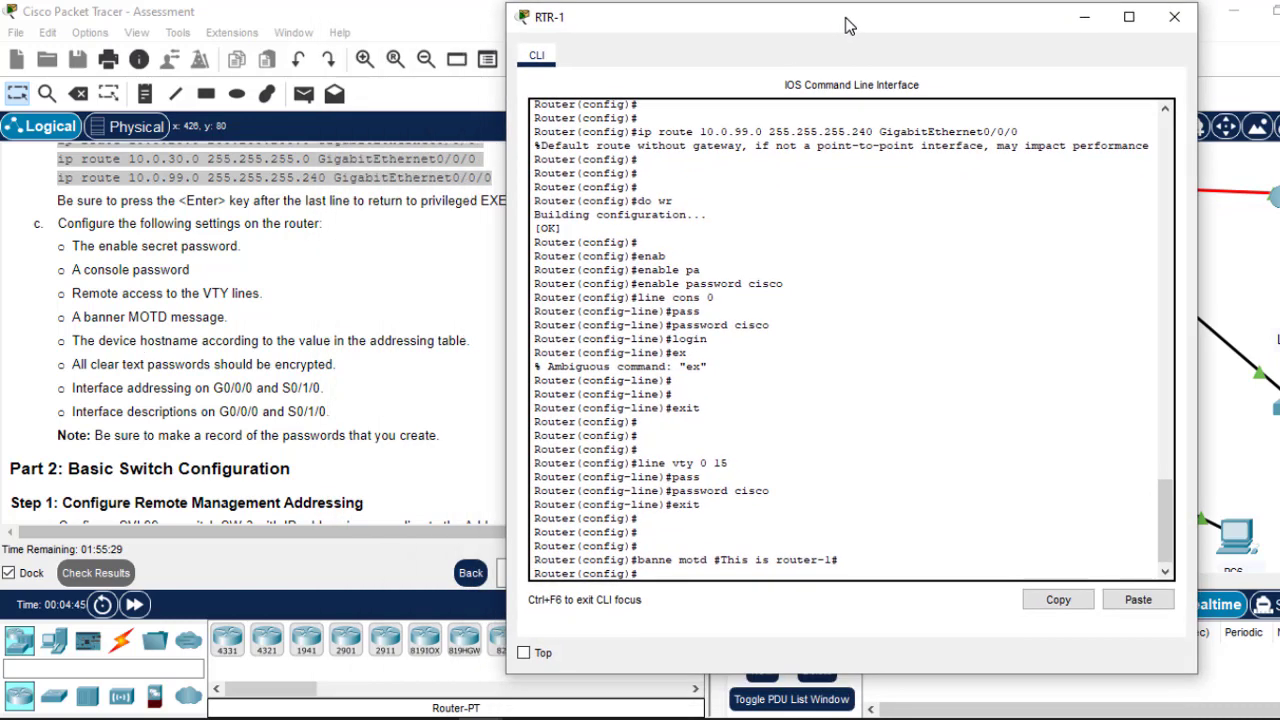
Step: Copy RTR-1 from the Addressing Table and set it as the router's hostname
{"action": "left_click", "coordinate": [412, 342]}
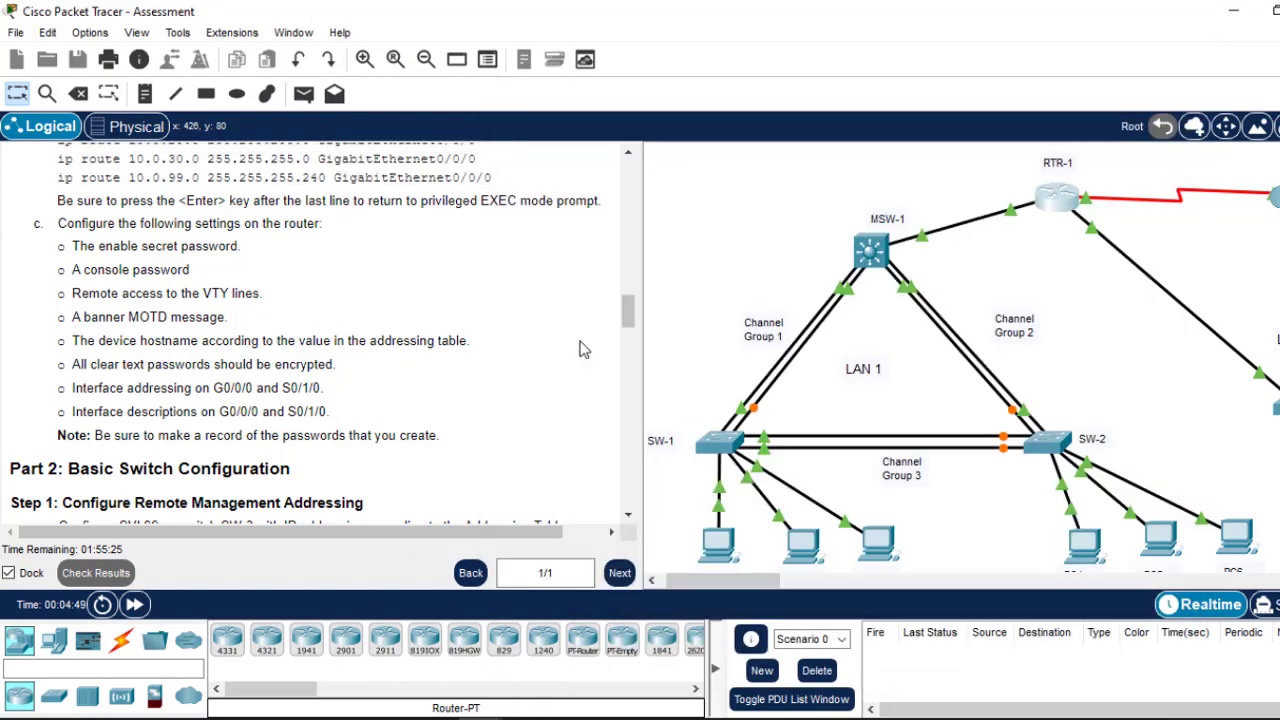
{"action": "left_click_drag", "start_coordinate": [630, 321], "coordinate": [623, 237]}
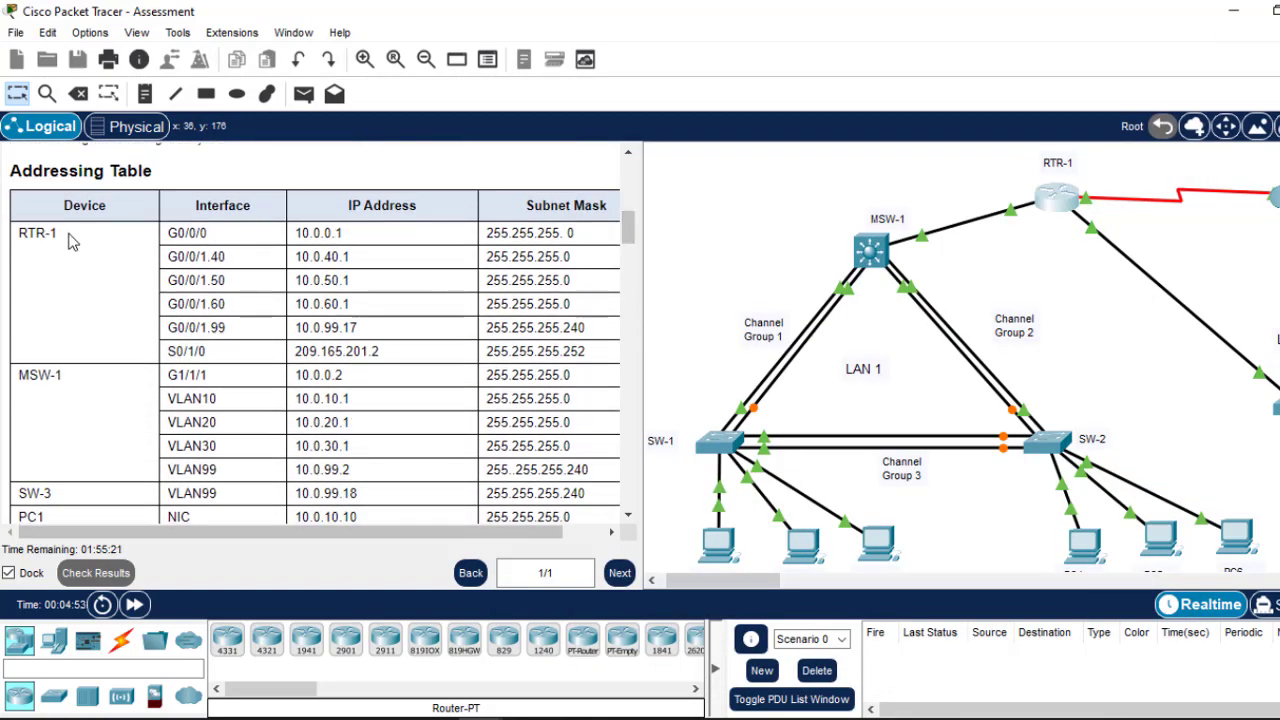
{"action": "left_click_drag", "start_coordinate": [60, 236], "coordinate": [22, 237]}
{"action": "key", "text": "ctrl+c"}
{"action": "right_click", "coordinate": [22, 237]}
{"action": "left_click", "coordinate": [70, 256]}
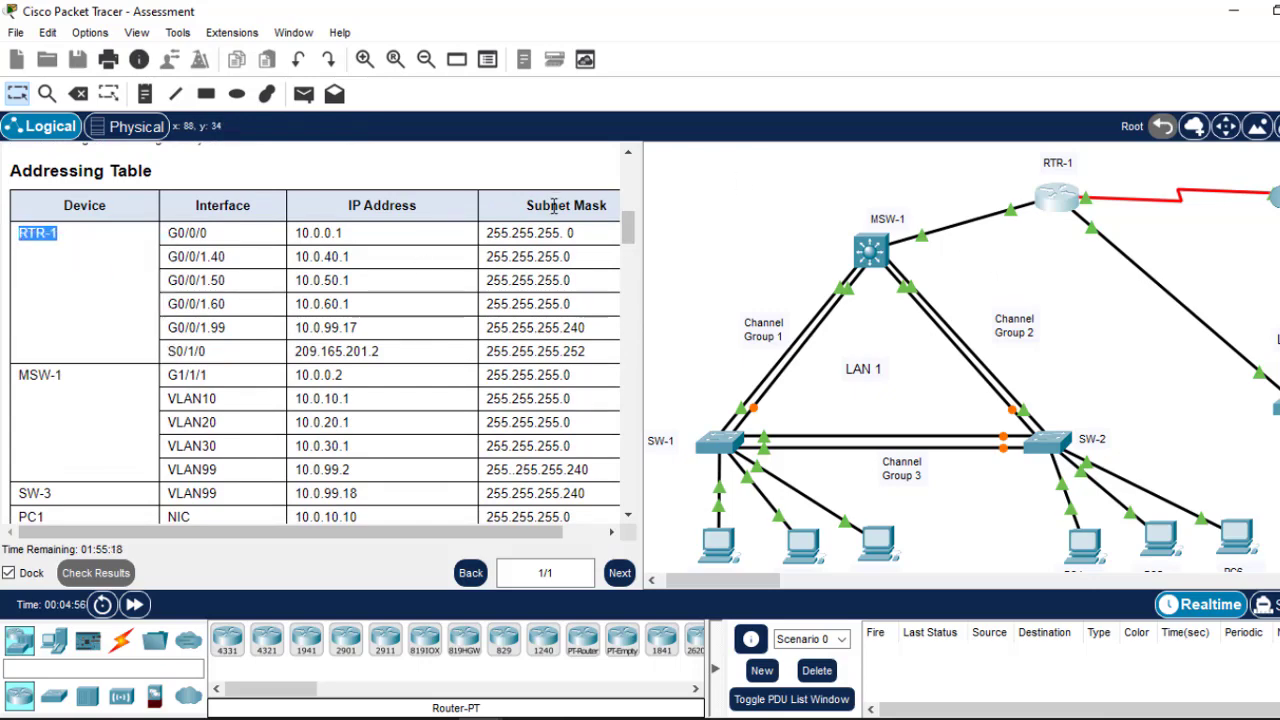
{"action": "left_click_drag", "start_coordinate": [623, 230], "coordinate": [627, 314]}
{"action": "left_click", "coordinate": [1058, 202]}
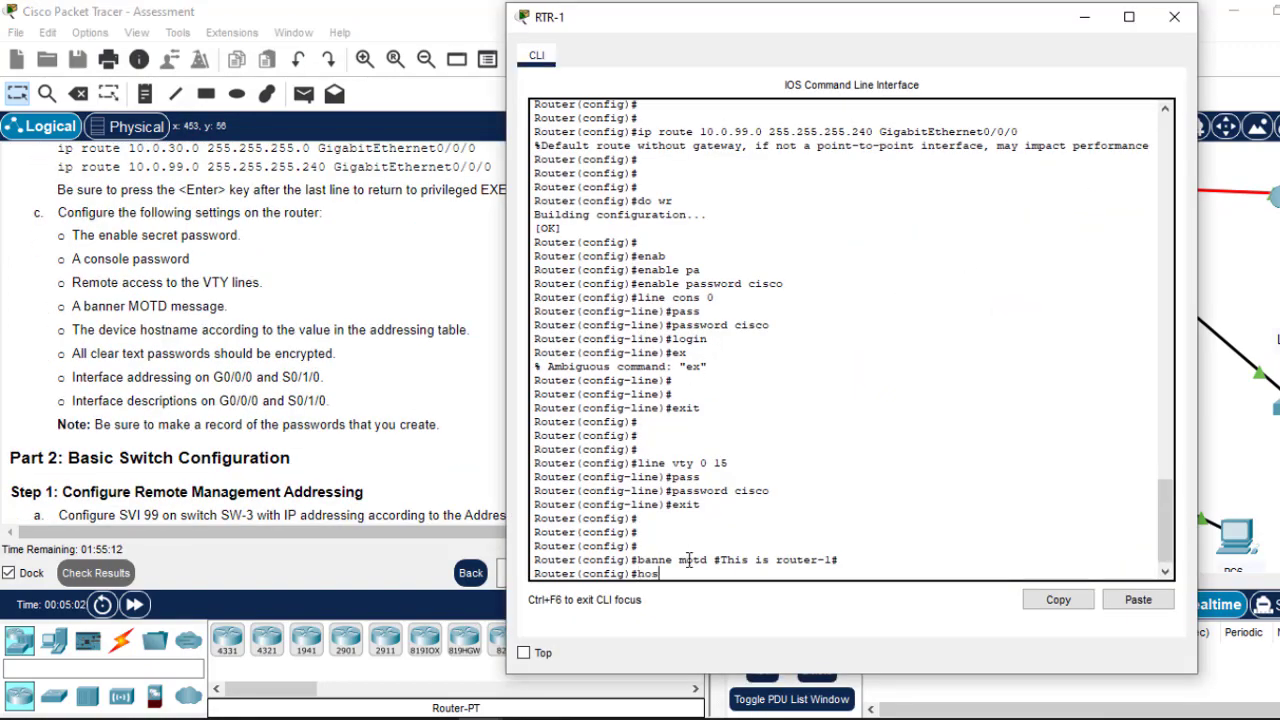
{"action": "key", "text": "Tab"}
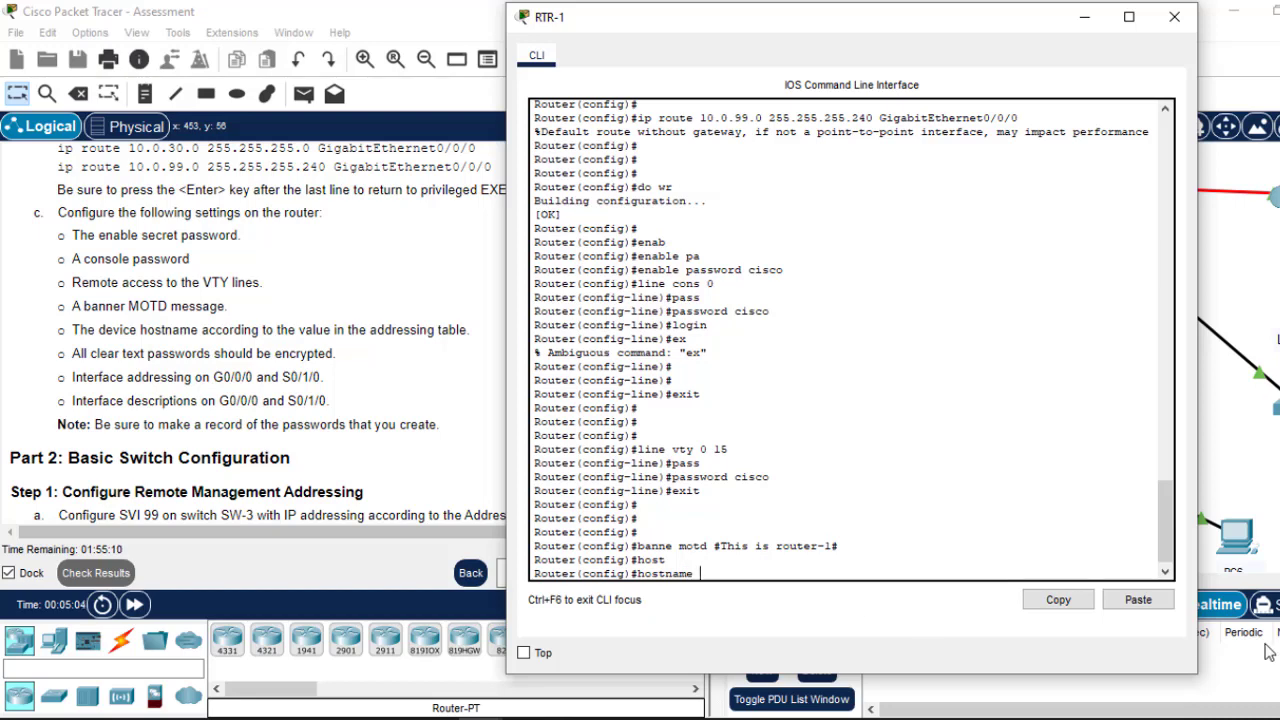
{"action": "left_click", "coordinate": [1144, 604]}
{"action": "key", "text": "Return"}
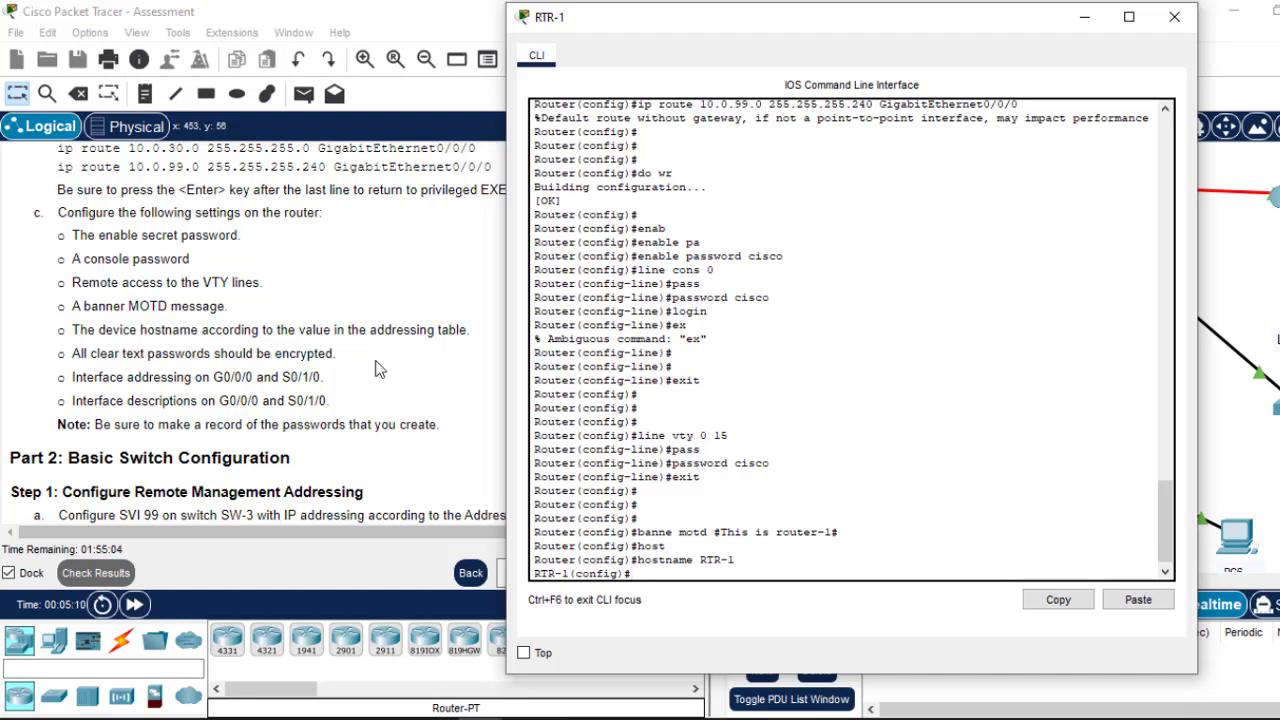
Step: Turn on service password-encryption on RTR-1
{"action": "key", "text": "Return"}
{"action": "key", "text": "Return"}
{"action": "type", "text": "ser"}
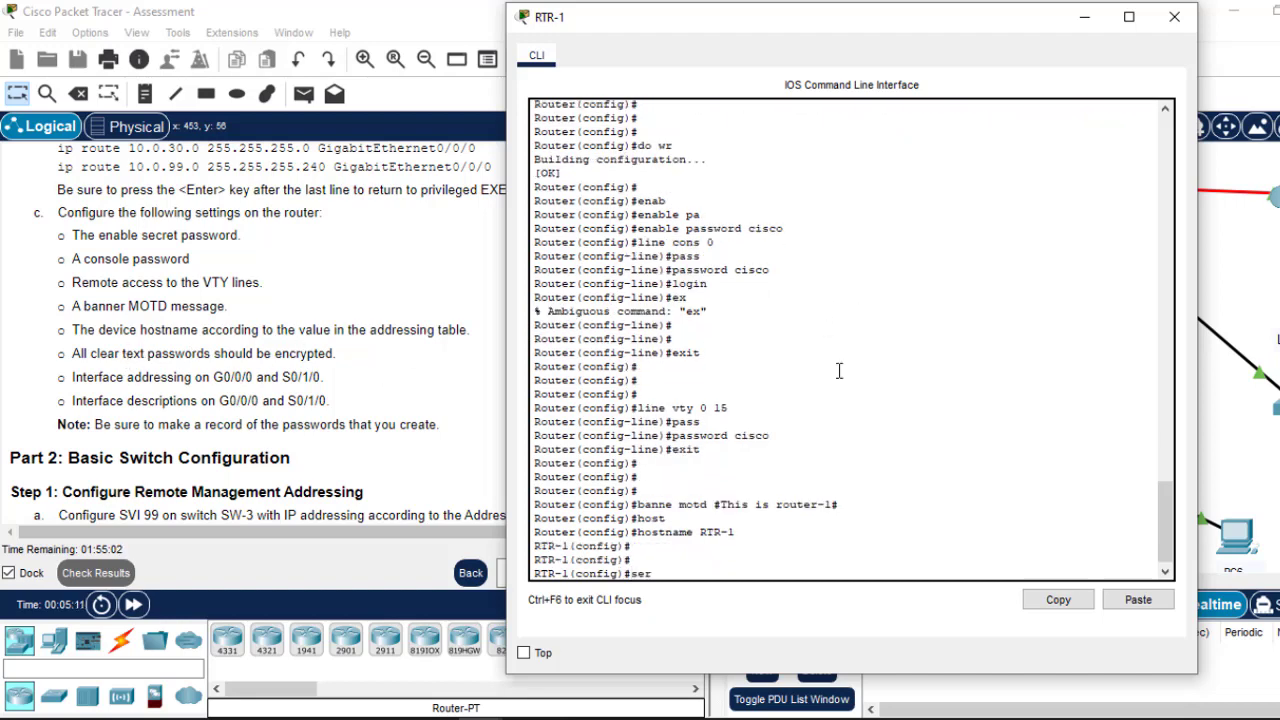
{"action": "type", "text": "vic"}
{"action": "key", "text": "Tab"}
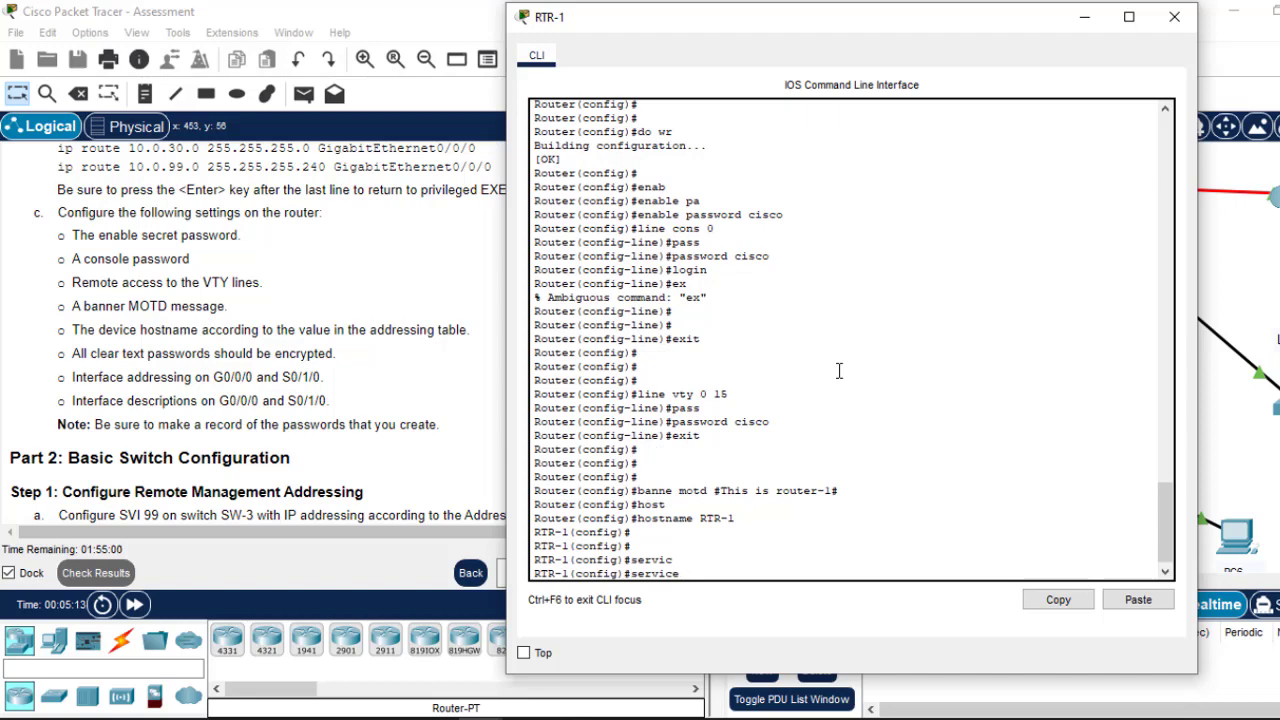
{"action": "type", "text": "p"}
{"action": "key", "text": "Tab"}
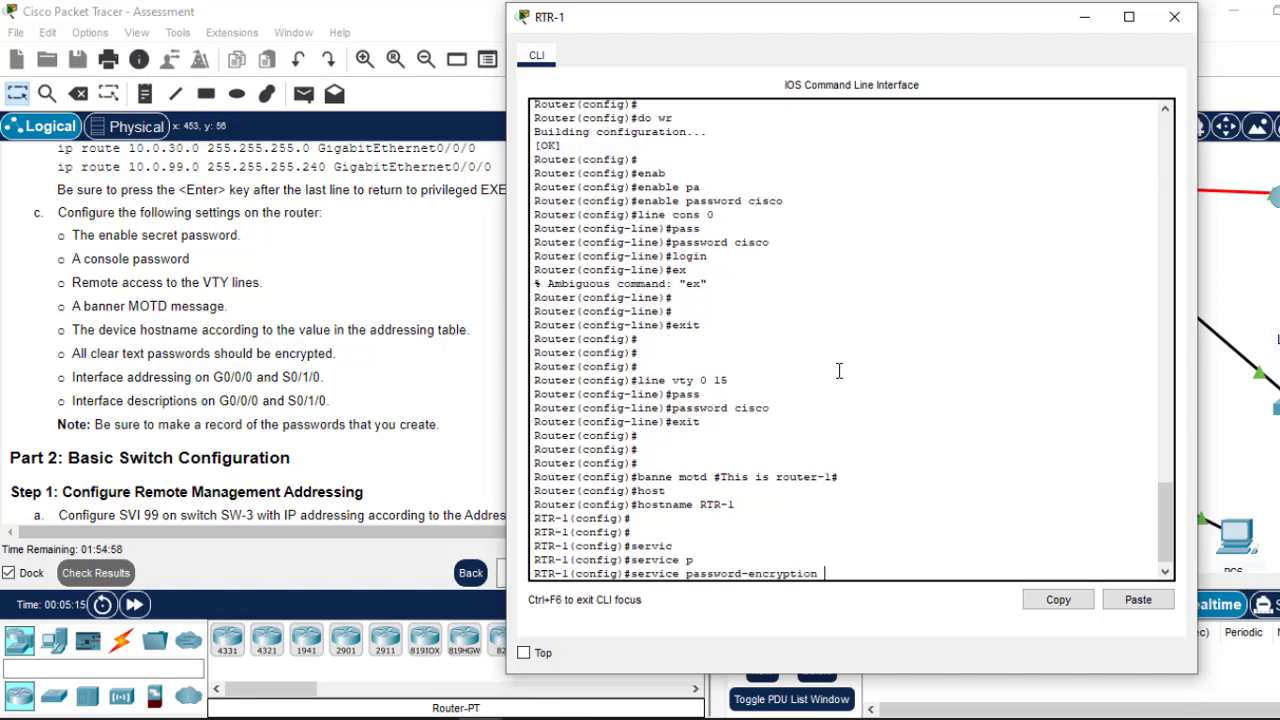
{"action": "key", "text": "Return"}
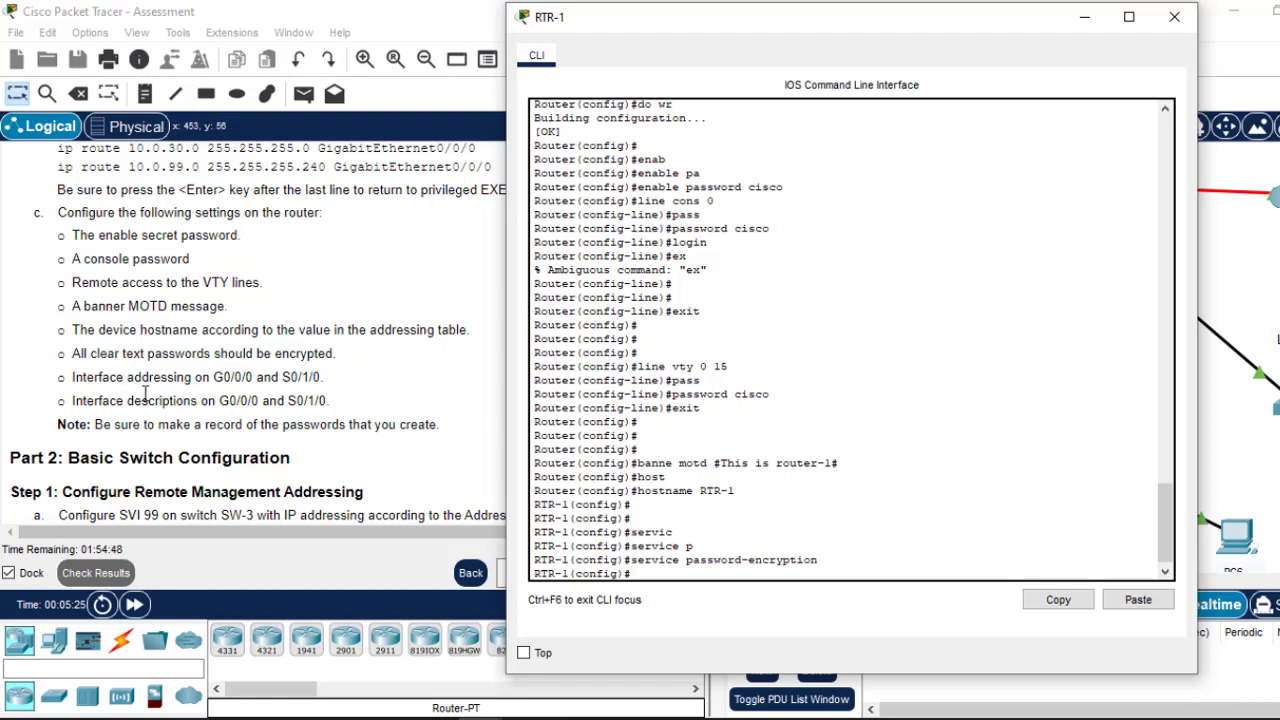
Step: Copy G0/0/0 from the task text and paste it after int in RTR-1's CLI
{"action": "left_click", "coordinate": [255, 377]}
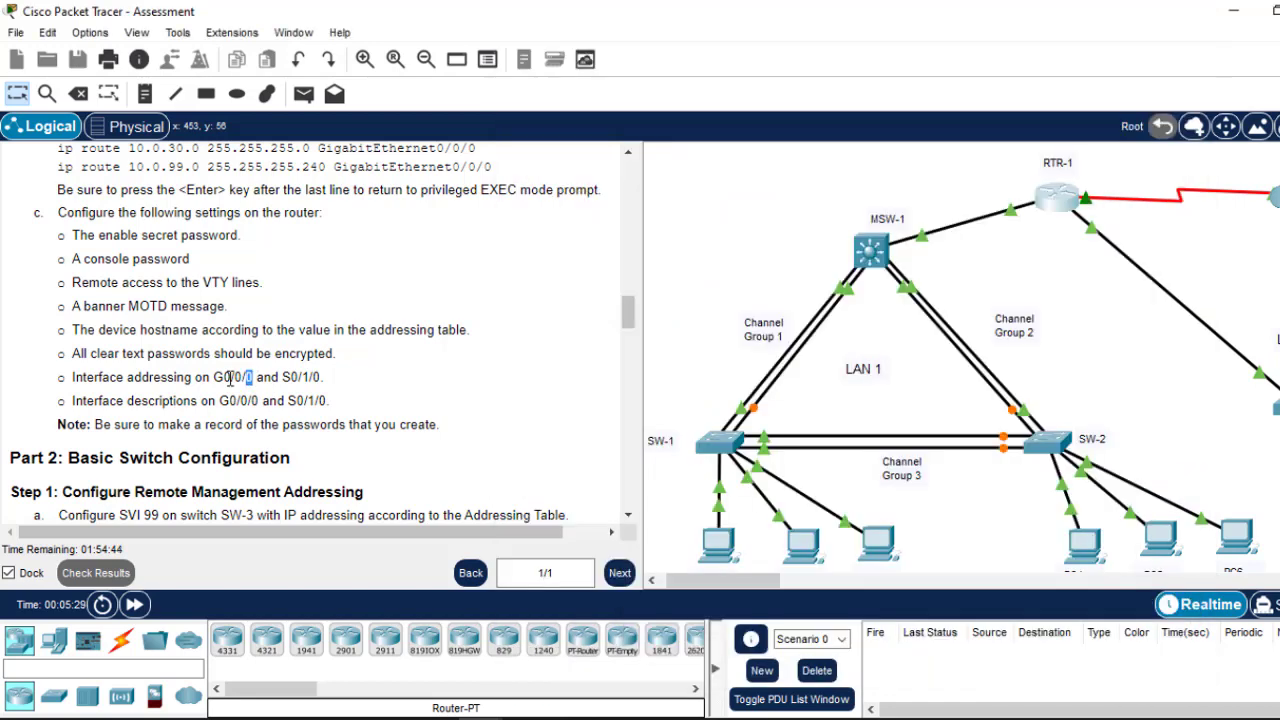
{"action": "left_click_drag", "start_coordinate": [252, 377], "coordinate": [213, 378]}
{"action": "left_click", "coordinate": [216, 379]}
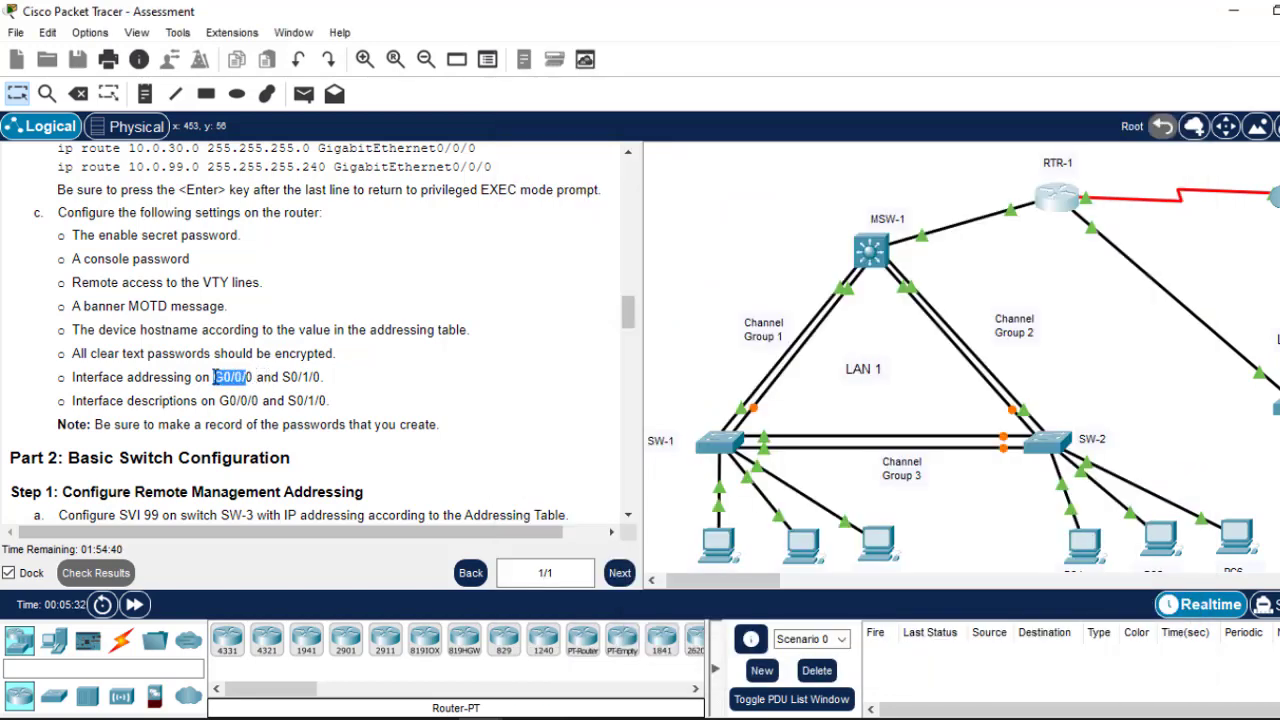
{"action": "left_click", "coordinate": [255, 377]}
{"action": "left_click_drag", "start_coordinate": [255, 377], "coordinate": [213, 378]}
{"action": "left_click", "coordinate": [213, 378]}
{"action": "left_click_drag", "start_coordinate": [214, 377], "coordinate": [256, 377]}
{"action": "right_click", "coordinate": [218, 377]}
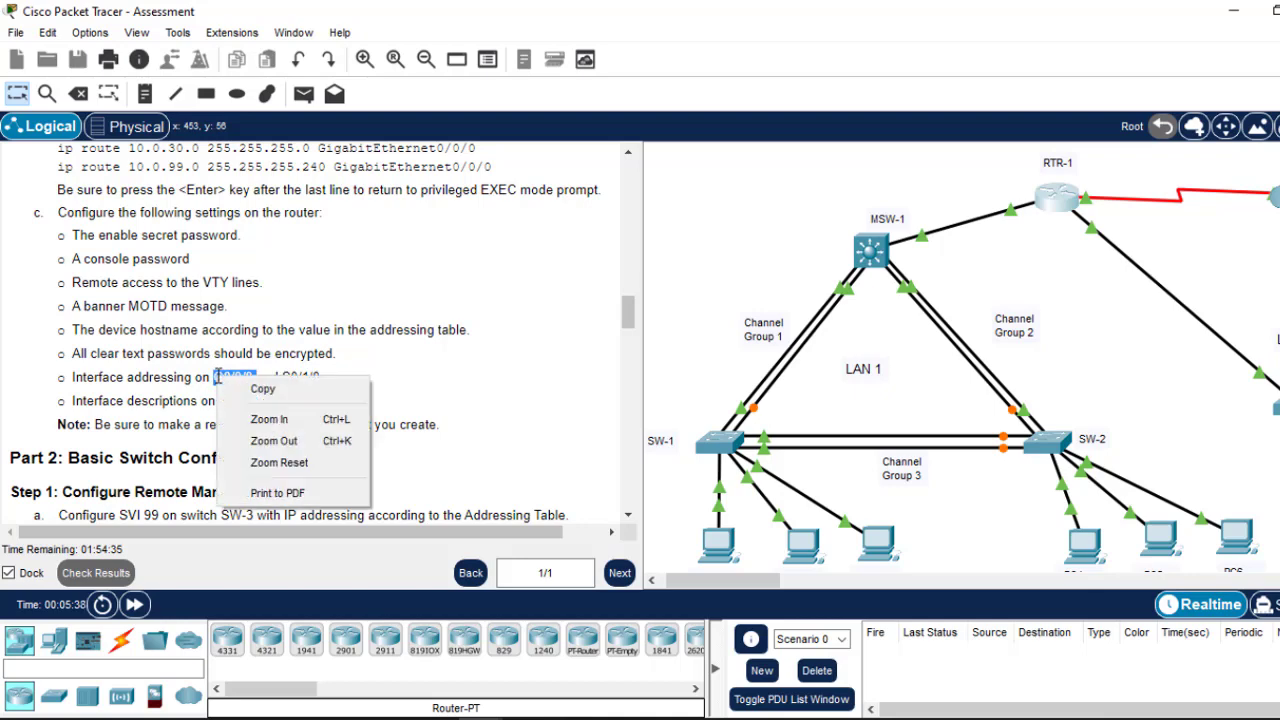
{"action": "left_click", "coordinate": [276, 389]}
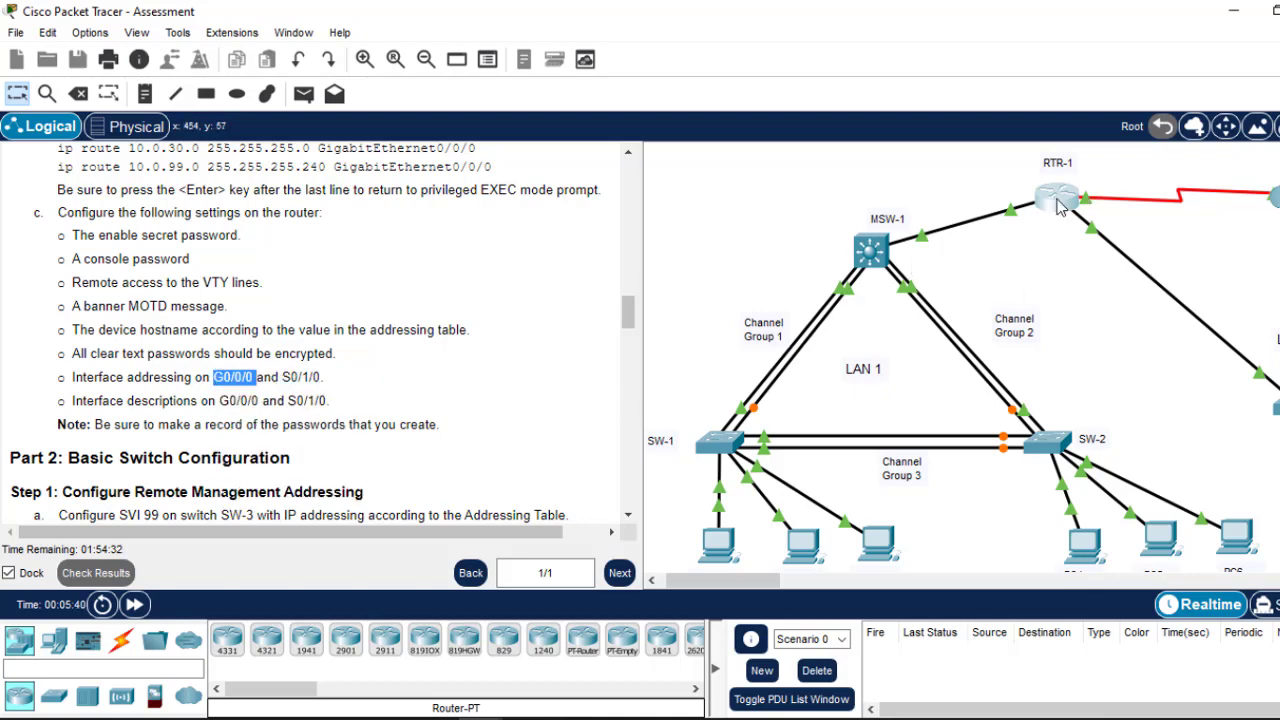
{"action": "left_click", "coordinate": [1060, 205]}
{"action": "key", "text": "Return"}
{"action": "key", "text": "Return"}
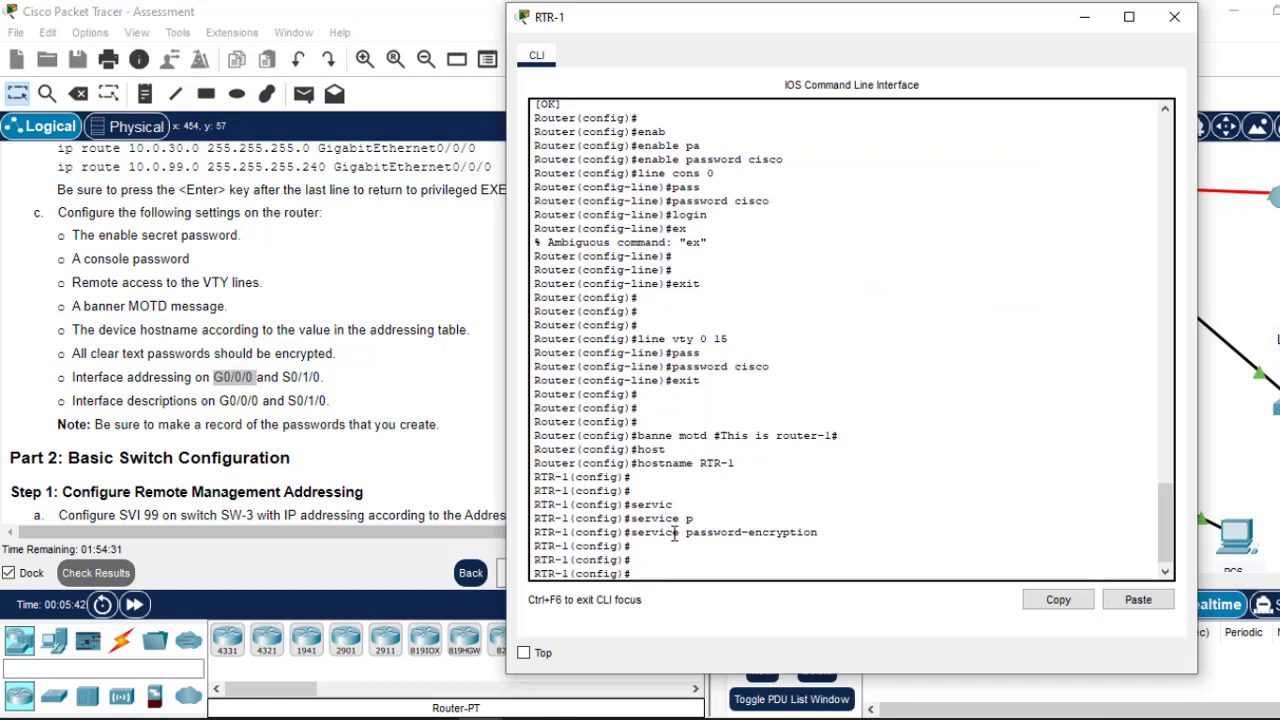
{"action": "type", "text": "int"}
{"action": "right_click", "coordinate": [675, 535]}
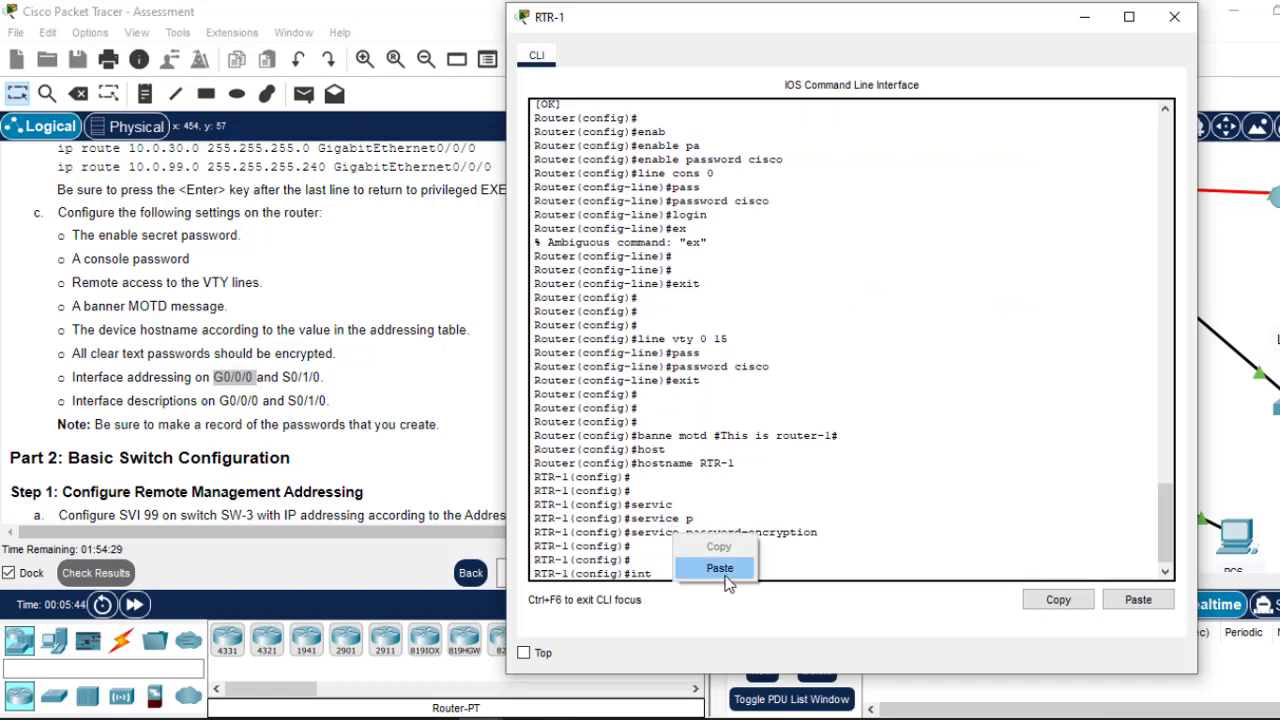
{"action": "left_click", "coordinate": [716, 566]}
Step: Copy G0/0/0's address 10.0.0.1 from the Addressing Table
{"action": "left_click", "coordinate": [451, 249]}
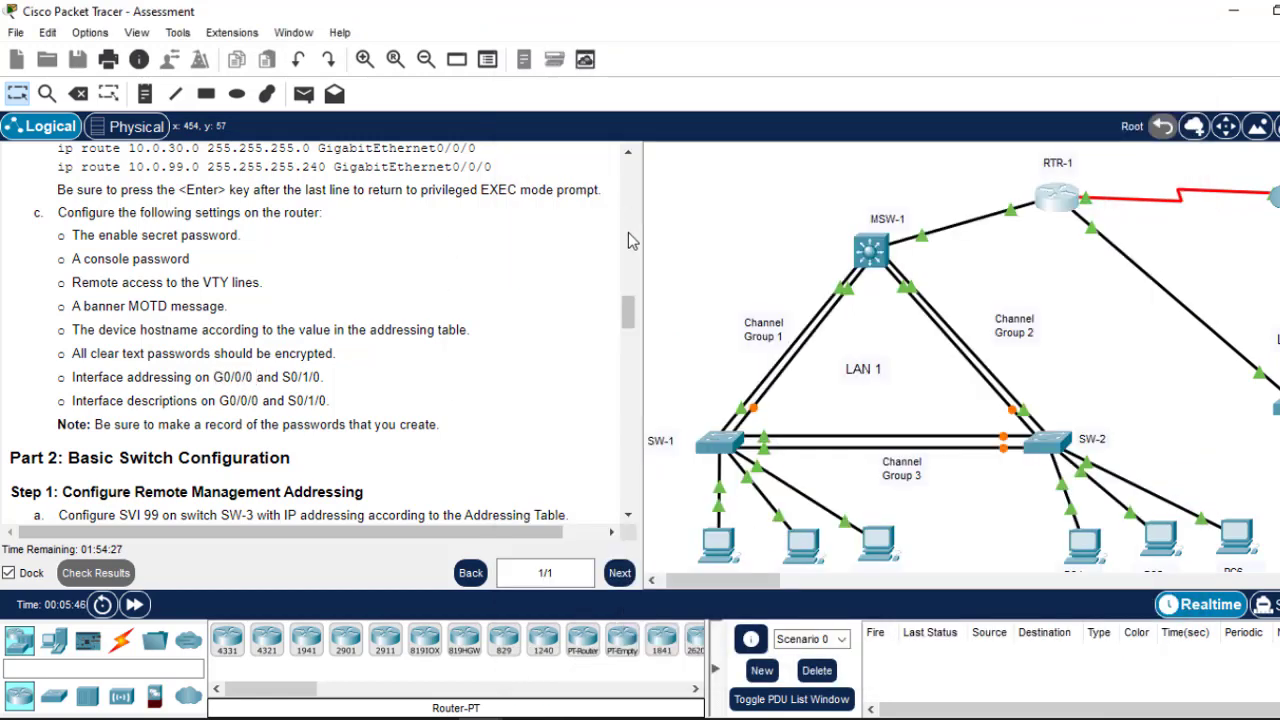
{"action": "left_click_drag", "start_coordinate": [628, 324], "coordinate": [629, 250]}
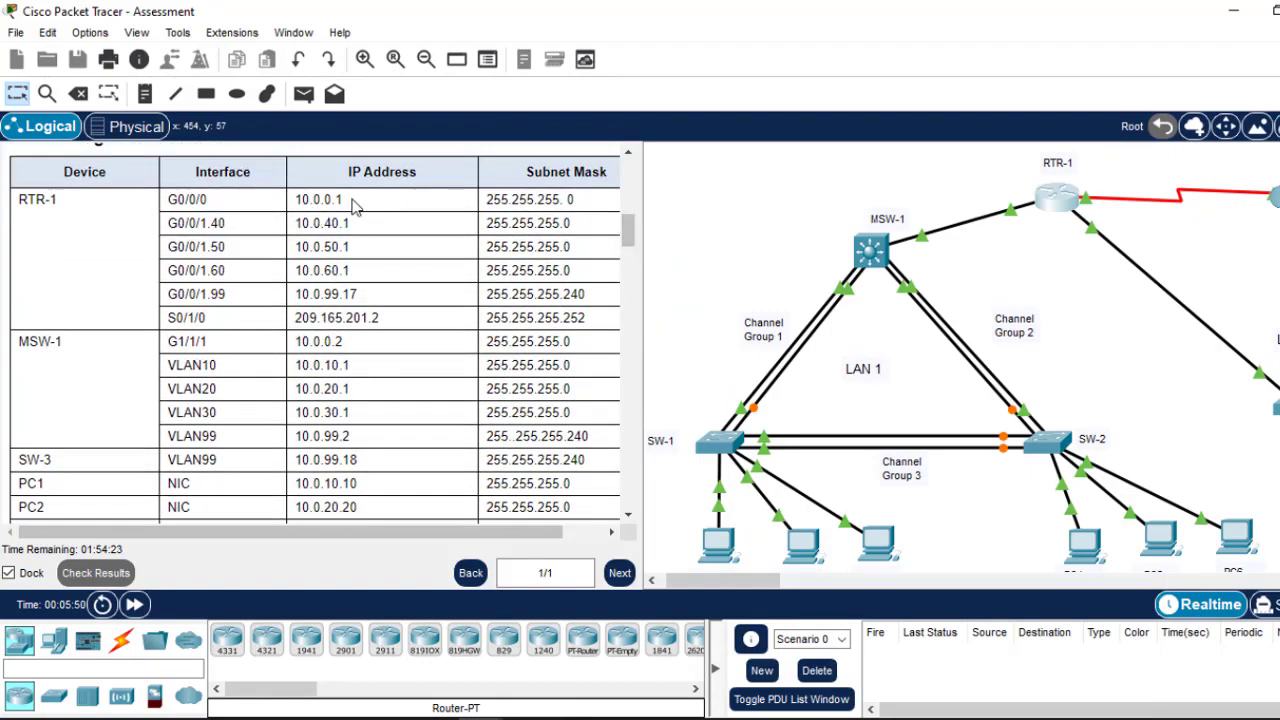
{"action": "left_click_drag", "start_coordinate": [349, 200], "coordinate": [298, 201]}
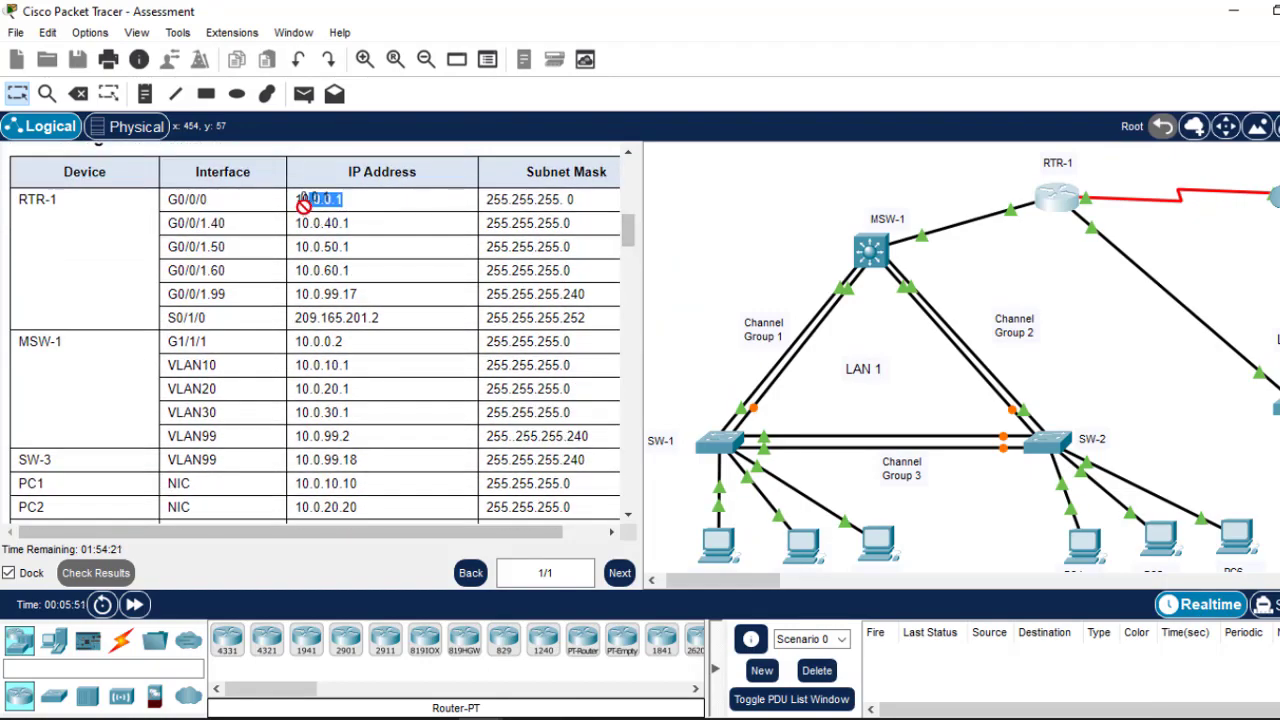
{"action": "double_click", "coordinate": [305, 201]}
{"action": "right_click", "coordinate": [345, 200]}
{"action": "left_click", "coordinate": [380, 214]}
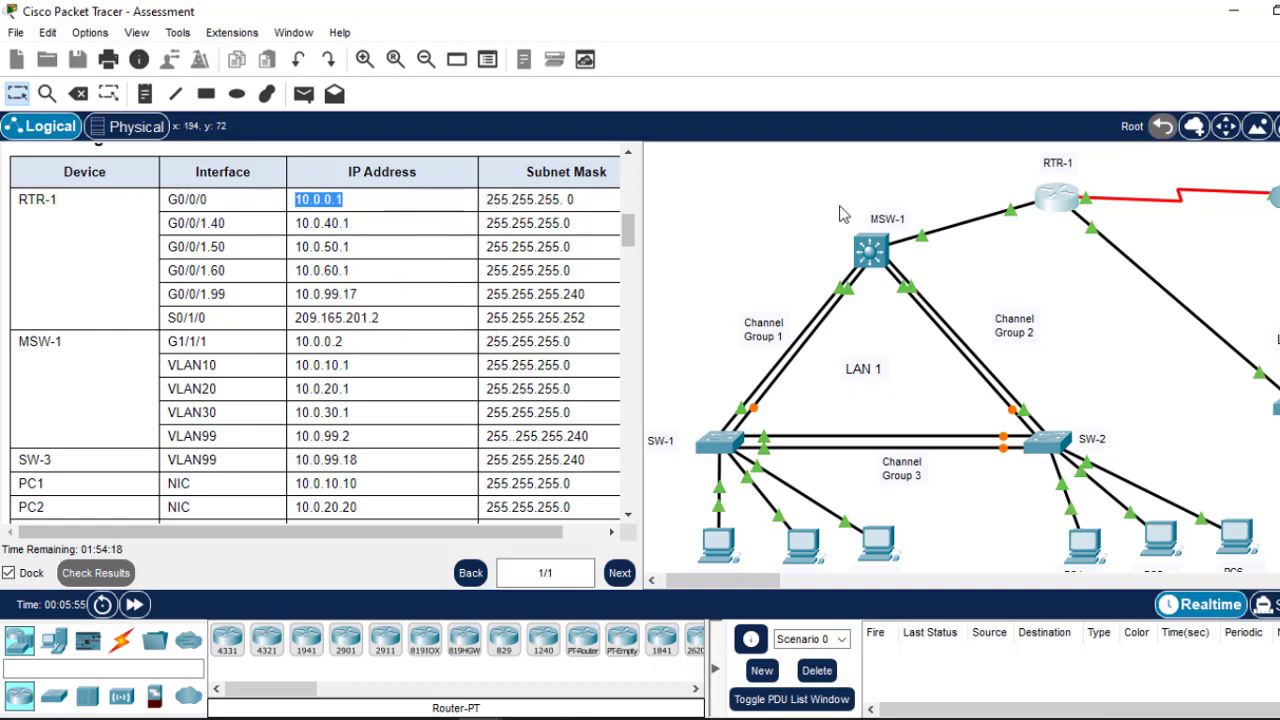
Step: Assign 10.0.0.1 255.255.255.0 to G0/0/0 and return to global configuration
{"action": "left_click", "coordinate": [1066, 213]}
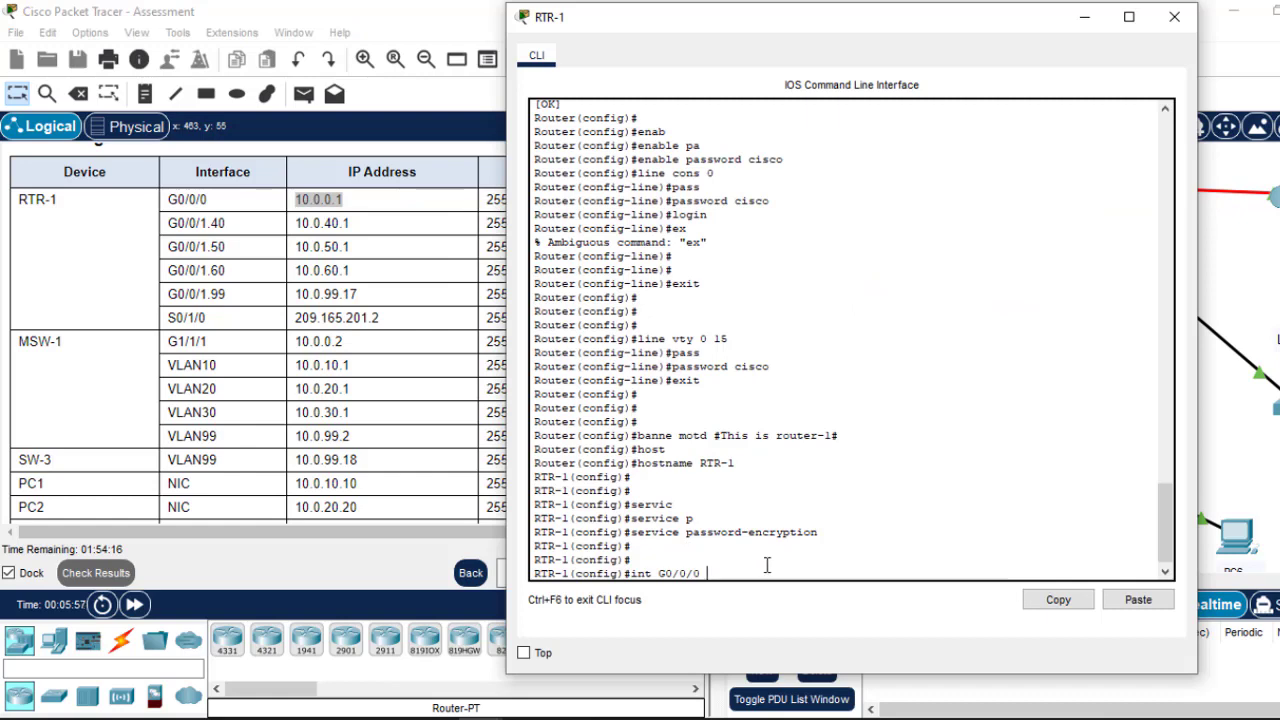
{"action": "type", "text": "int G0/0/0"}
{"action": "key", "text": "Return"}
{"action": "type", "text": "ip"}
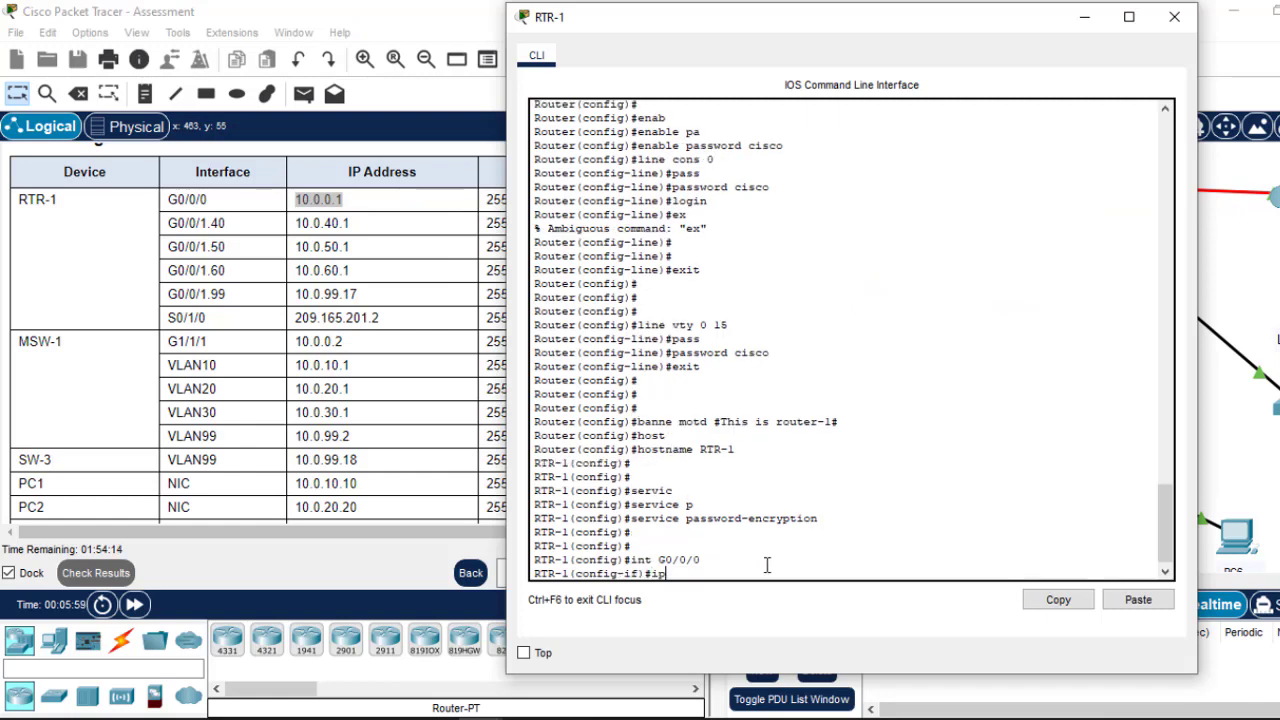
{"action": "type", "text": " add"}
{"action": "left_click", "coordinate": [1136, 600]}
{"action": "left_click_drag", "start_coordinate": [763, 20], "coordinate": [695, 73]}
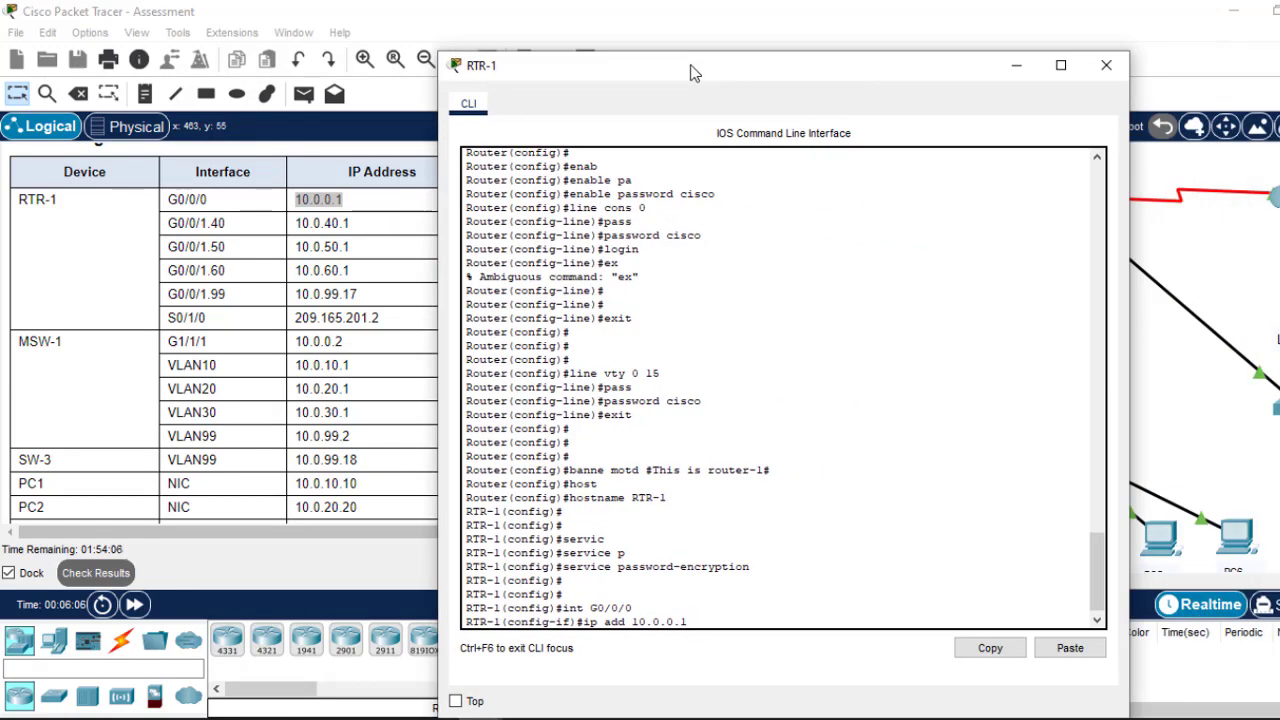
{"action": "type", "text": "255.255.255.0"}
{"action": "key", "text": "Return"}
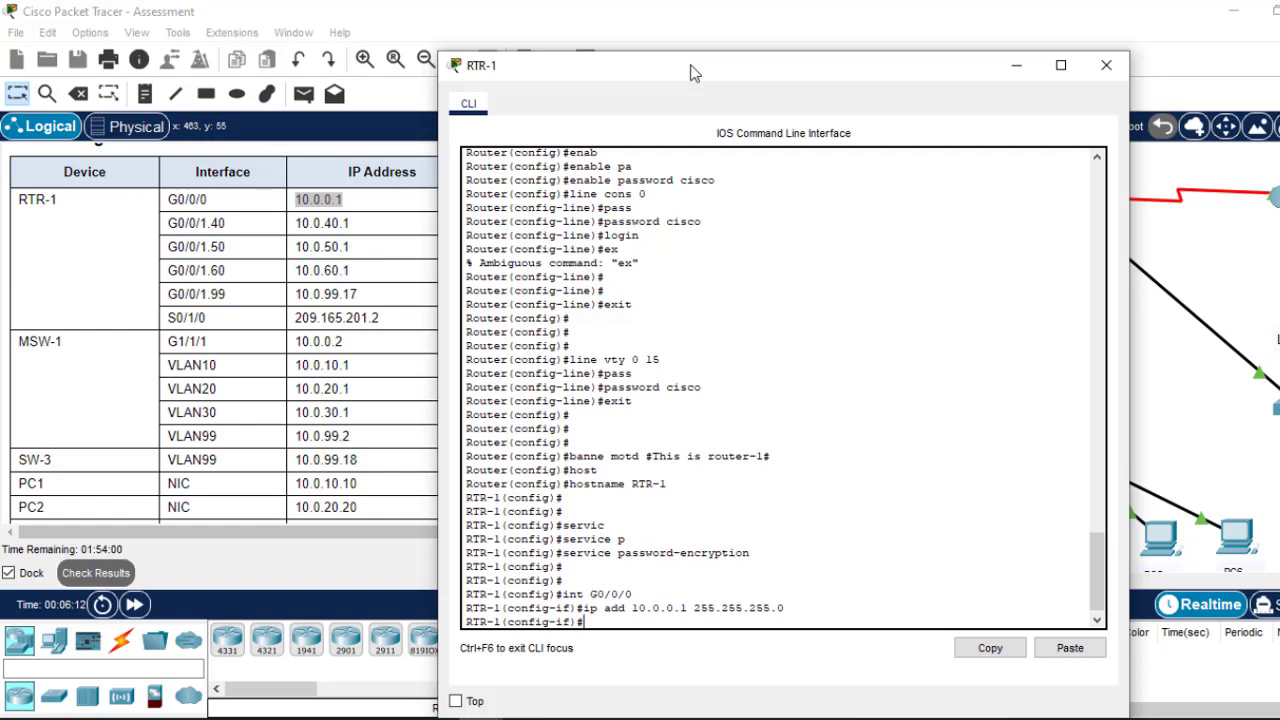
{"action": "type", "text": "exit"}
{"action": "key", "text": "Return"}
{"action": "key", "text": "Return"}
{"action": "key", "text": "Return"}
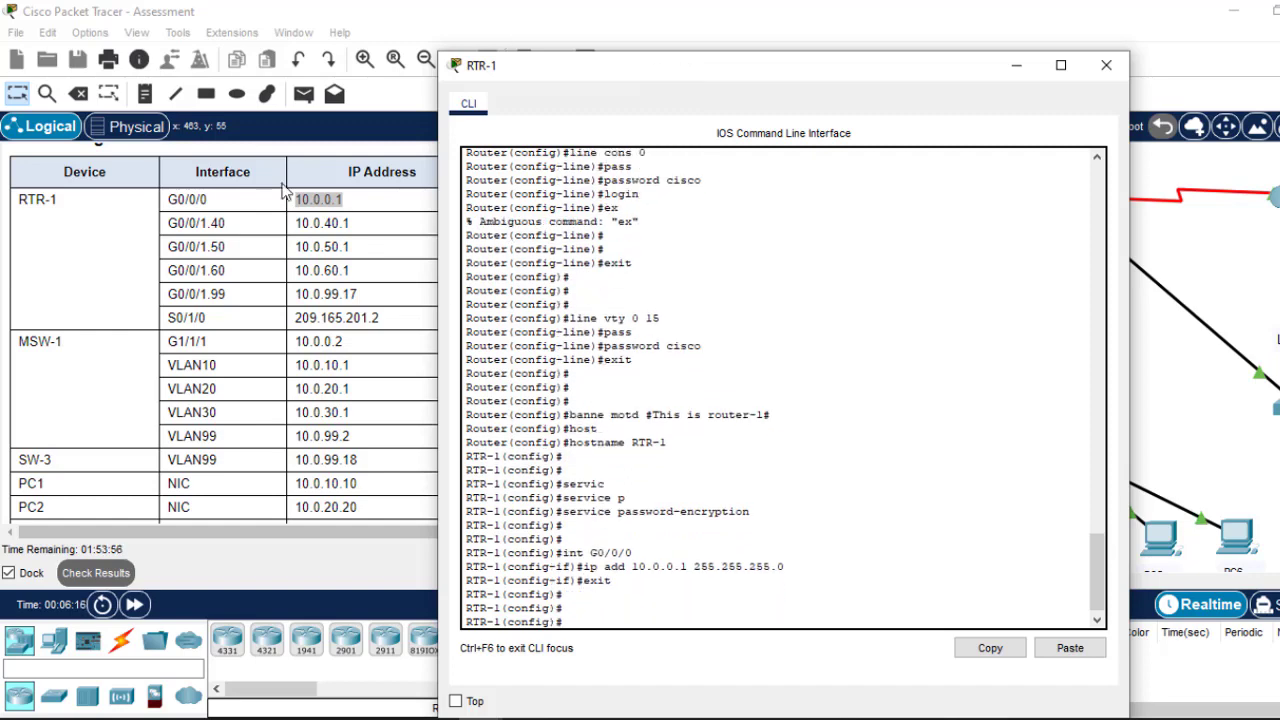
Step: Enter RTR-1's S0/1/0 interface configuration, copying the interface name from the addressing table
{"action": "left_click", "coordinate": [210, 325]}
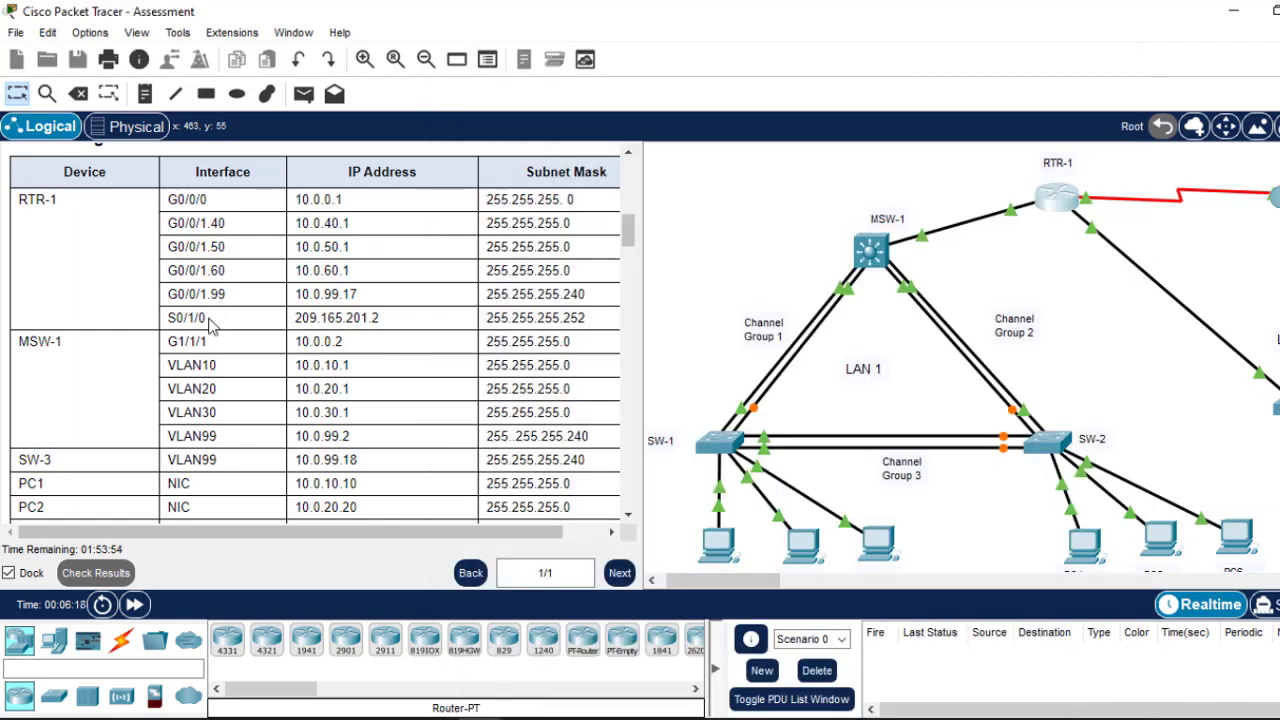
{"action": "left_click_drag", "start_coordinate": [210, 325], "coordinate": [169, 329]}
{"action": "right_click", "coordinate": [169, 329]}
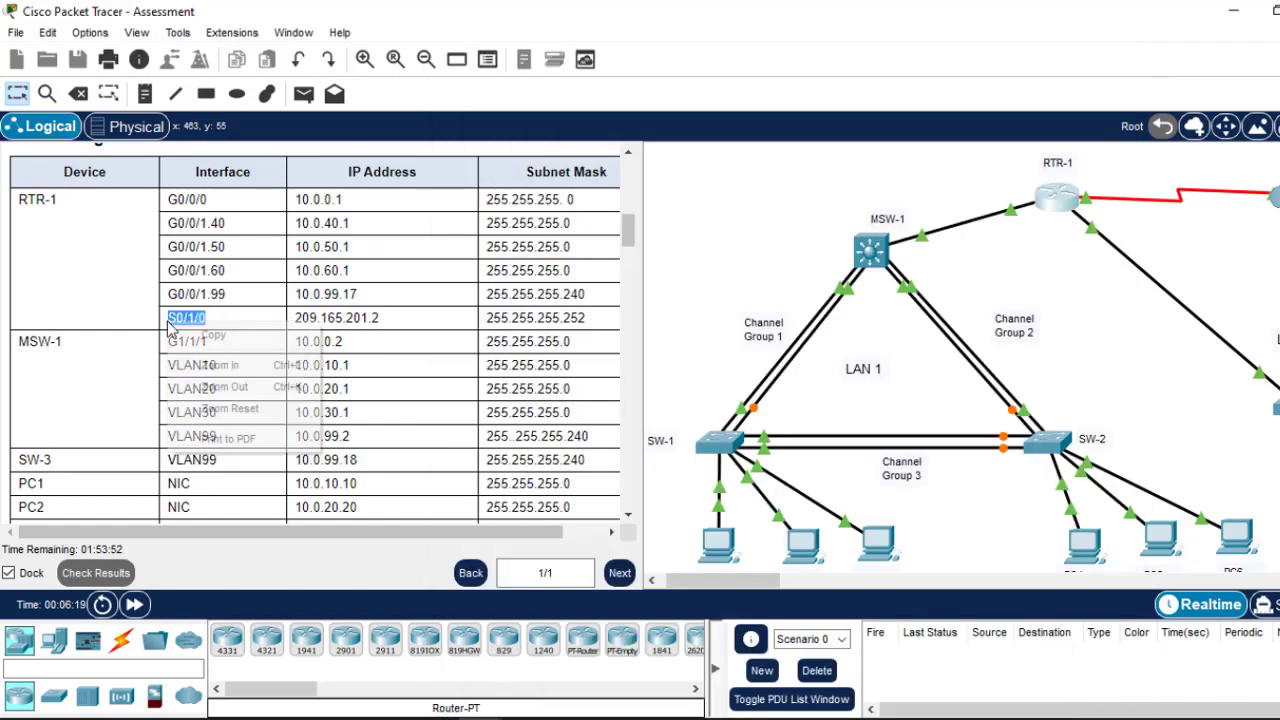
{"action": "left_click", "coordinate": [180, 337]}
{"action": "left_click", "coordinate": [1062, 198]}
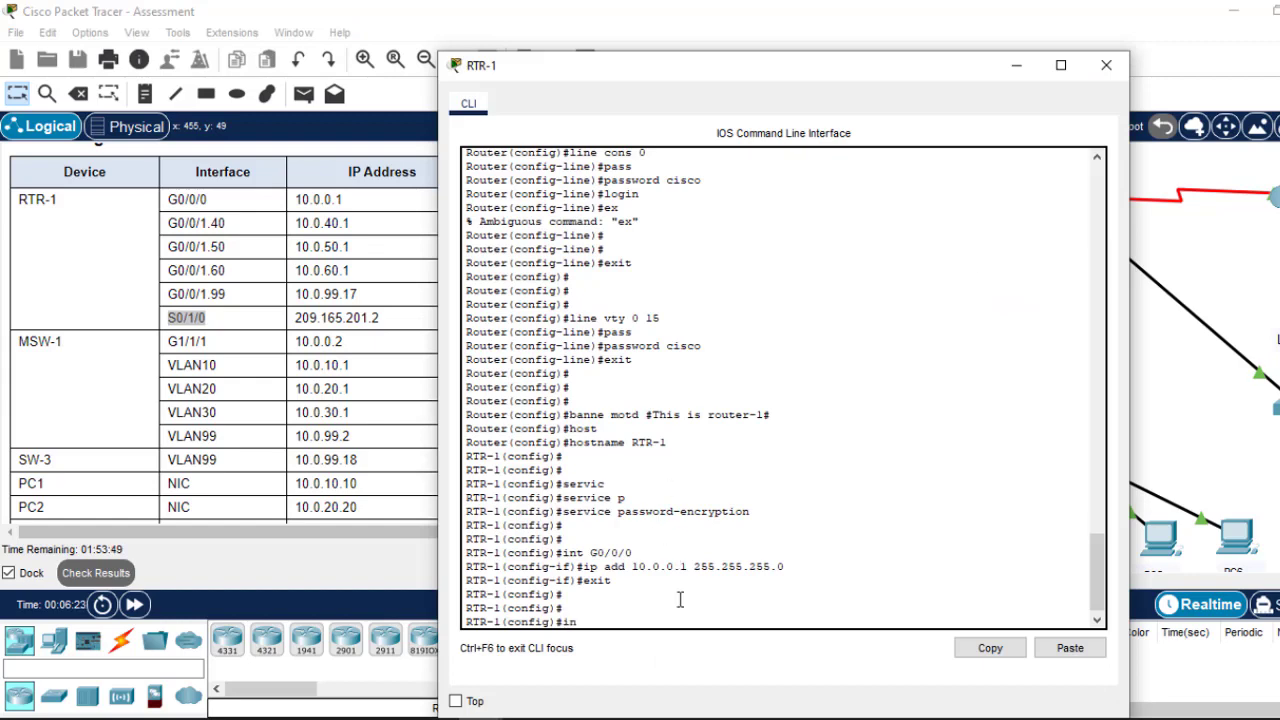
{"action": "type", "text": "int"}
{"action": "left_click", "coordinate": [1068, 647]}
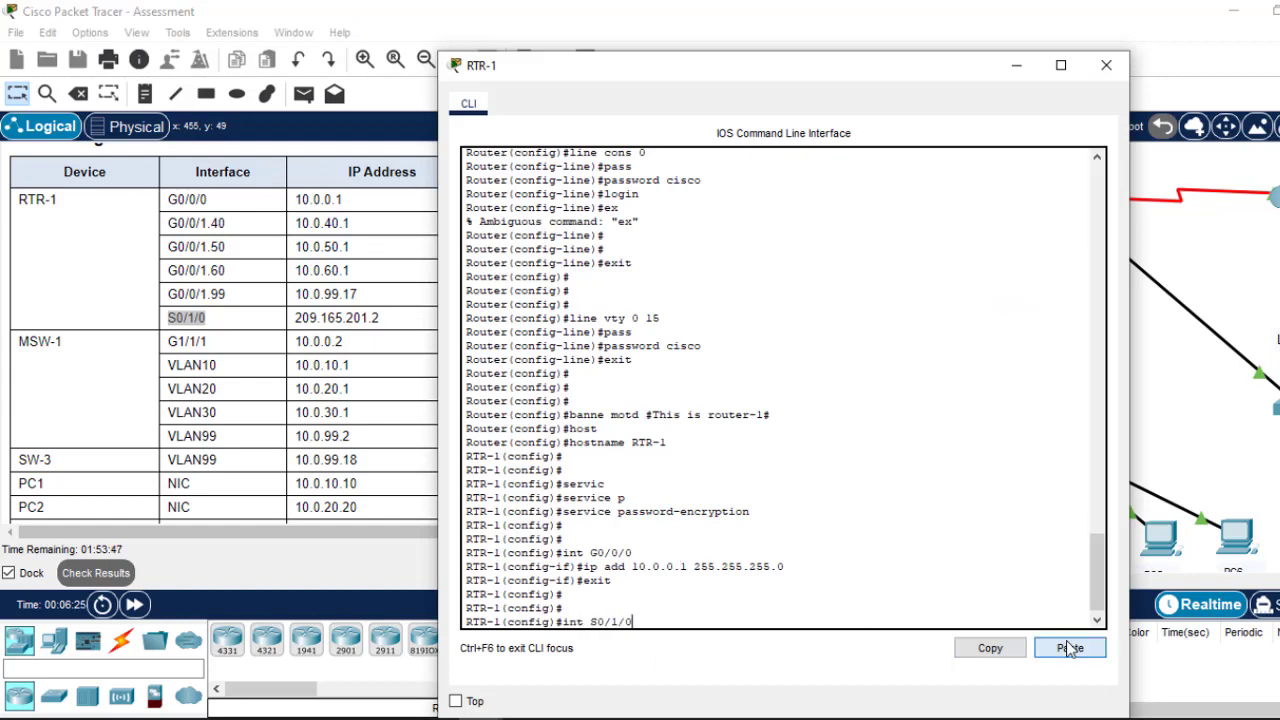
{"action": "key", "text": "Return"}
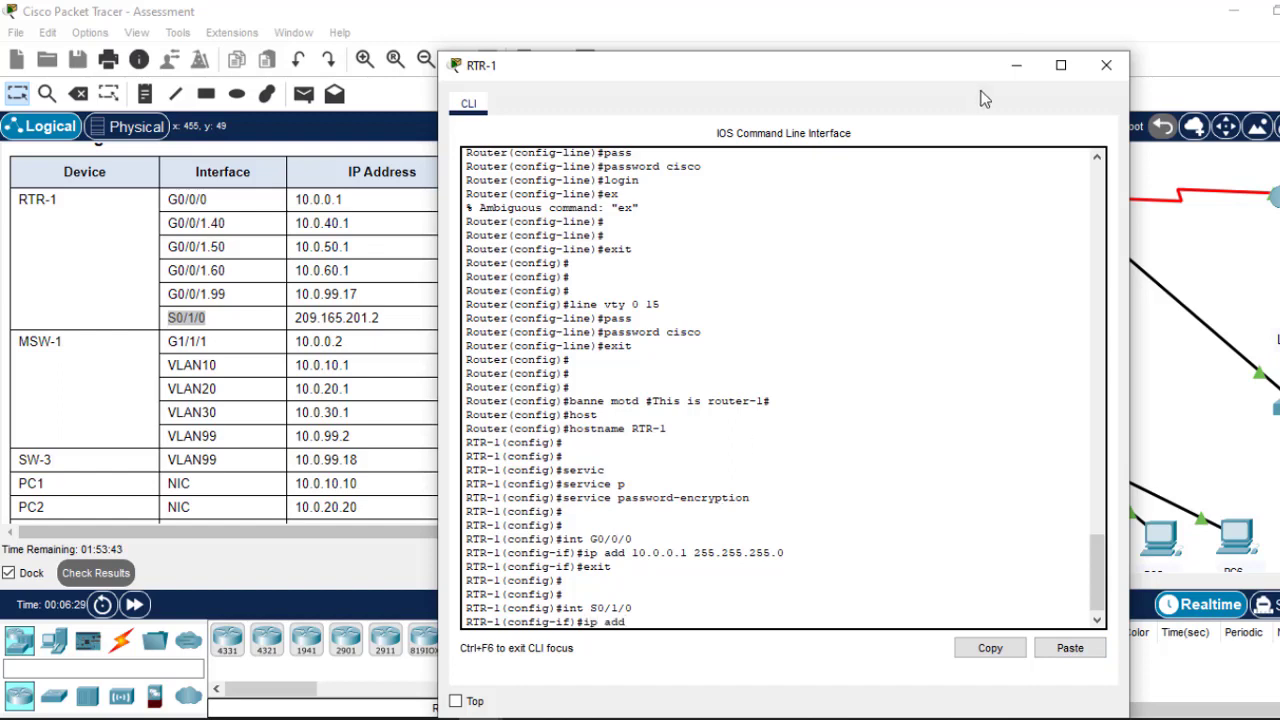
Step: Start the ip add command on S0/1/0 with the copied address 209.165.201.2
{"action": "left_click", "coordinate": [1017, 67]}
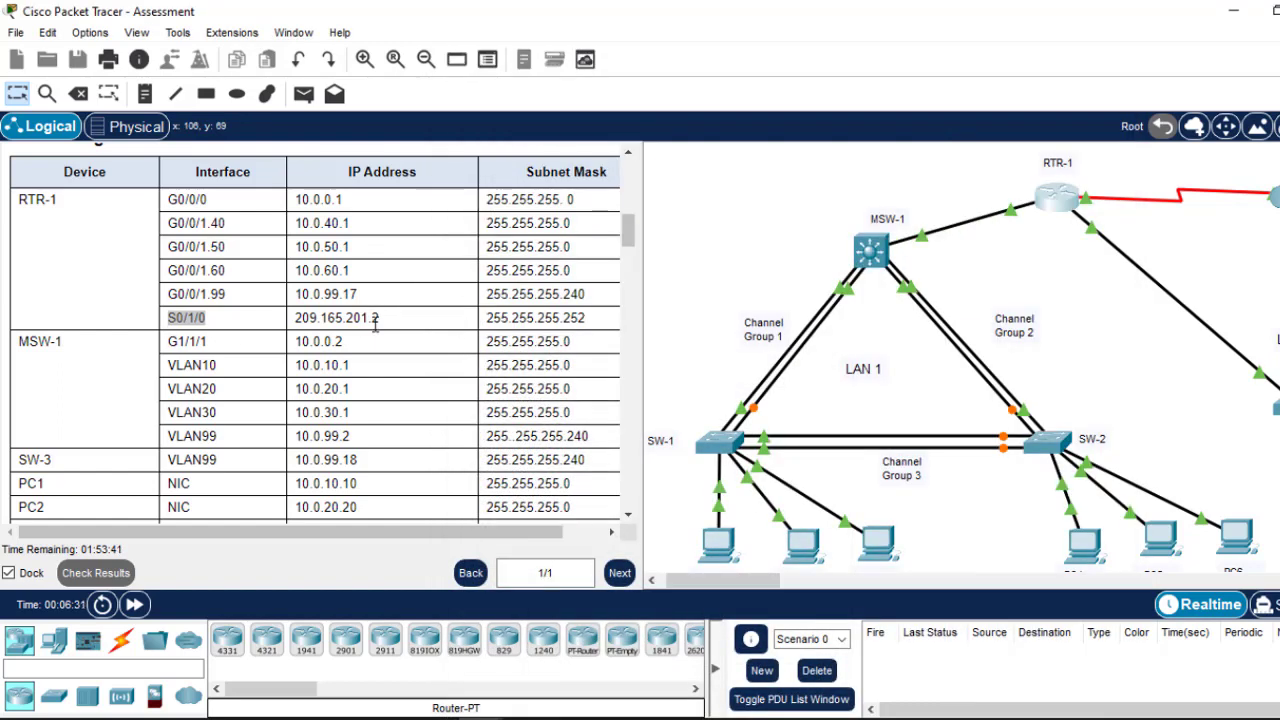
{"action": "left_click_drag", "start_coordinate": [373, 320], "coordinate": [295, 321]}
{"action": "right_click", "coordinate": [296, 322]}
{"action": "left_click", "coordinate": [345, 338]}
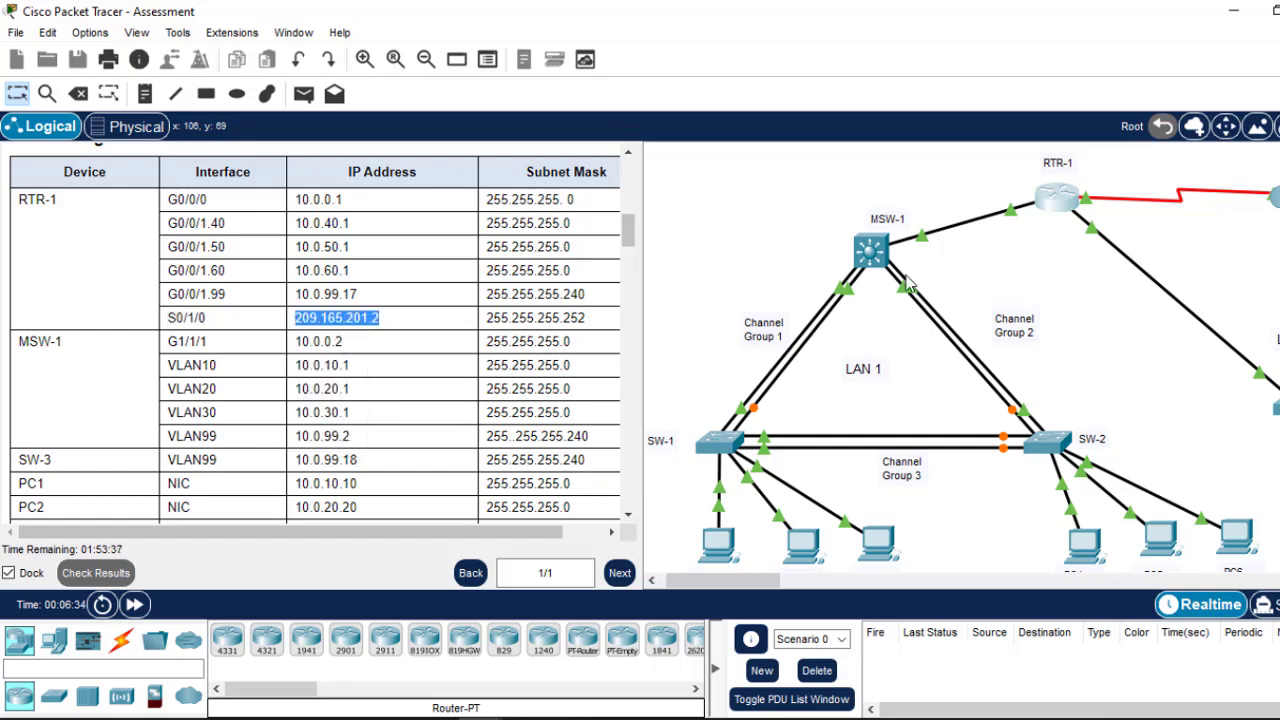
{"action": "left_click", "coordinate": [1060, 200]}
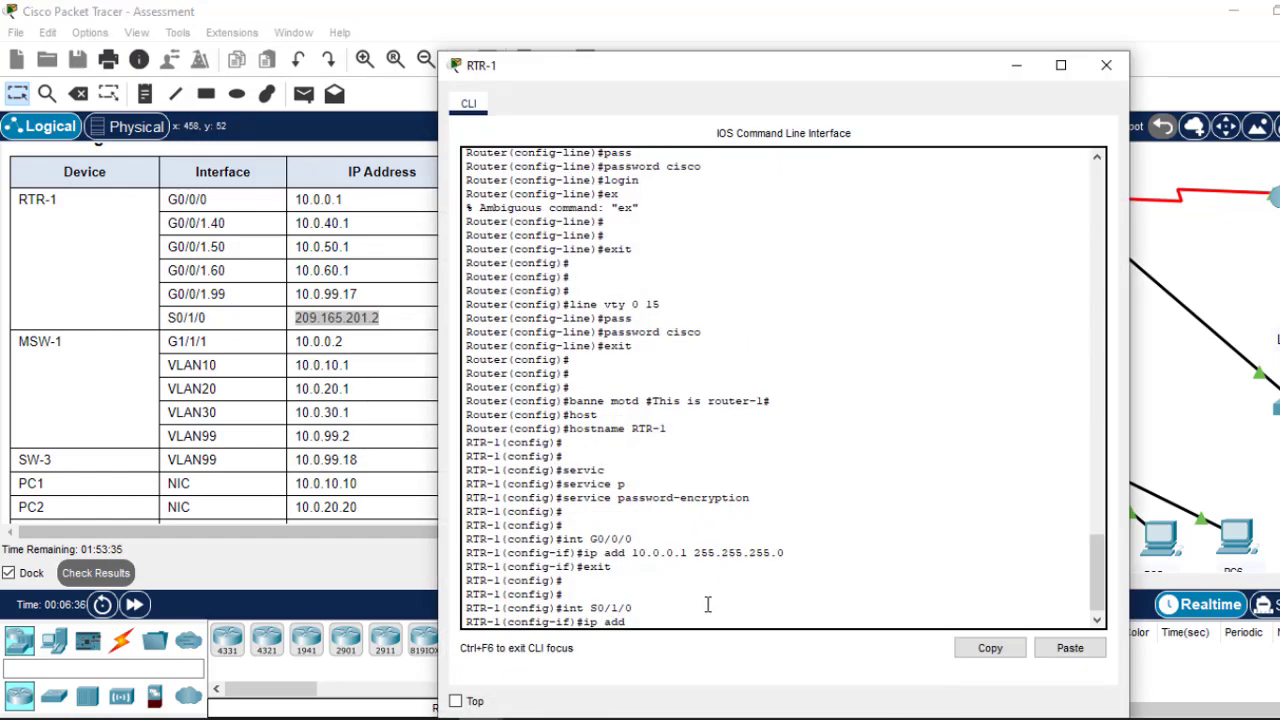
{"action": "left_click", "coordinate": [1086, 646]}
{"action": "key", "text": "Left"}
{"action": "key", "text": "Left"}
Step: Complete the S0/1/0 address with mask 255.255.255.252, then exit to global configuration
{"action": "left_click", "coordinate": [1014, 66]}
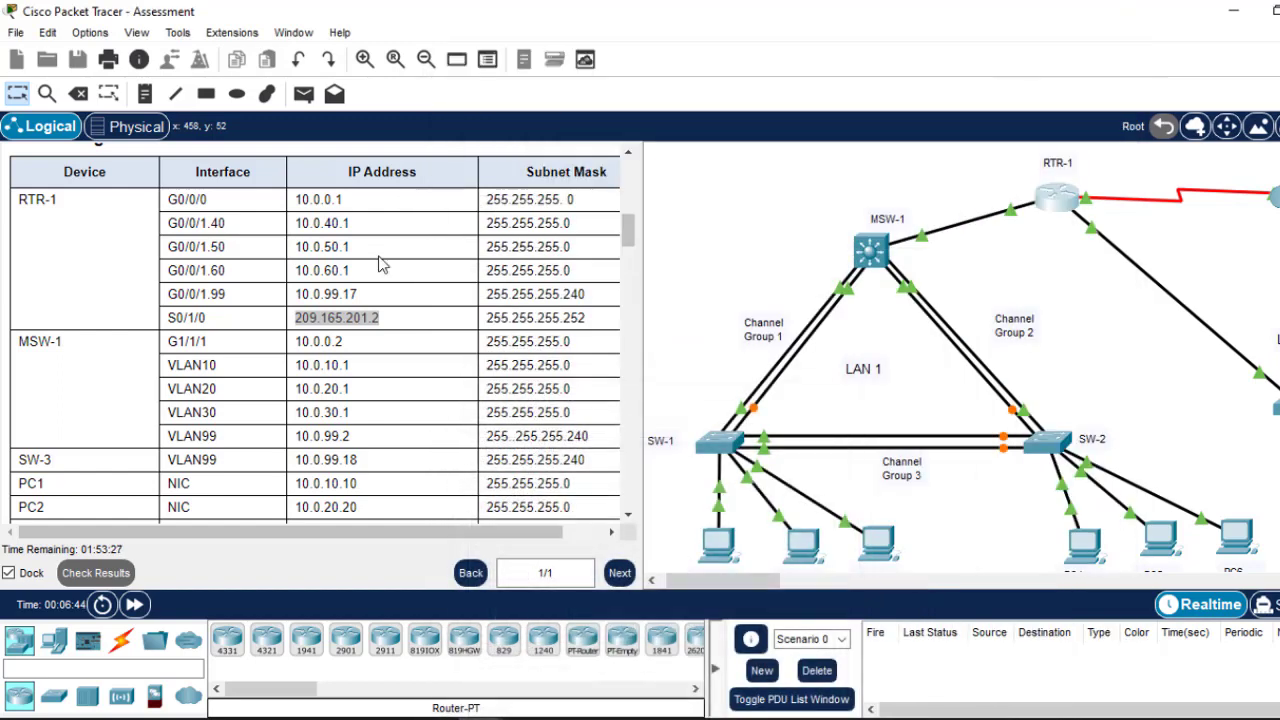
{"action": "left_click_drag", "start_coordinate": [585, 319], "coordinate": [485, 320]}
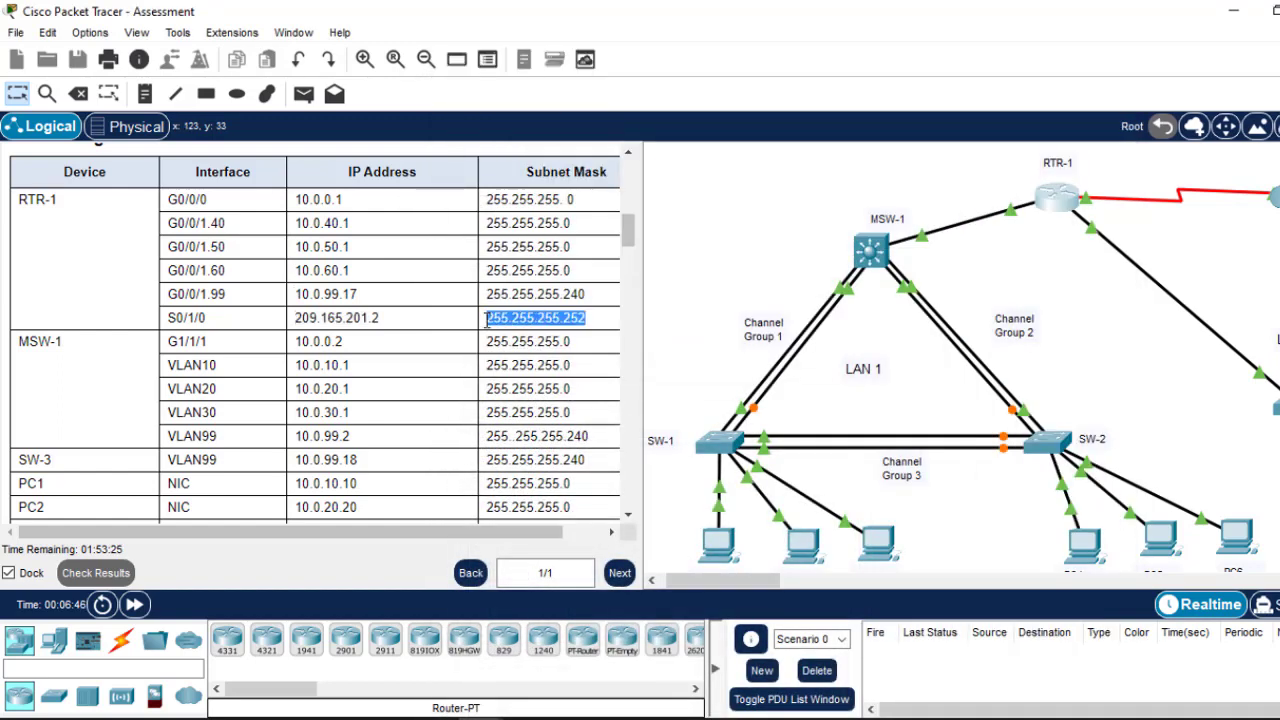
{"action": "right_click", "coordinate": [487, 327]}
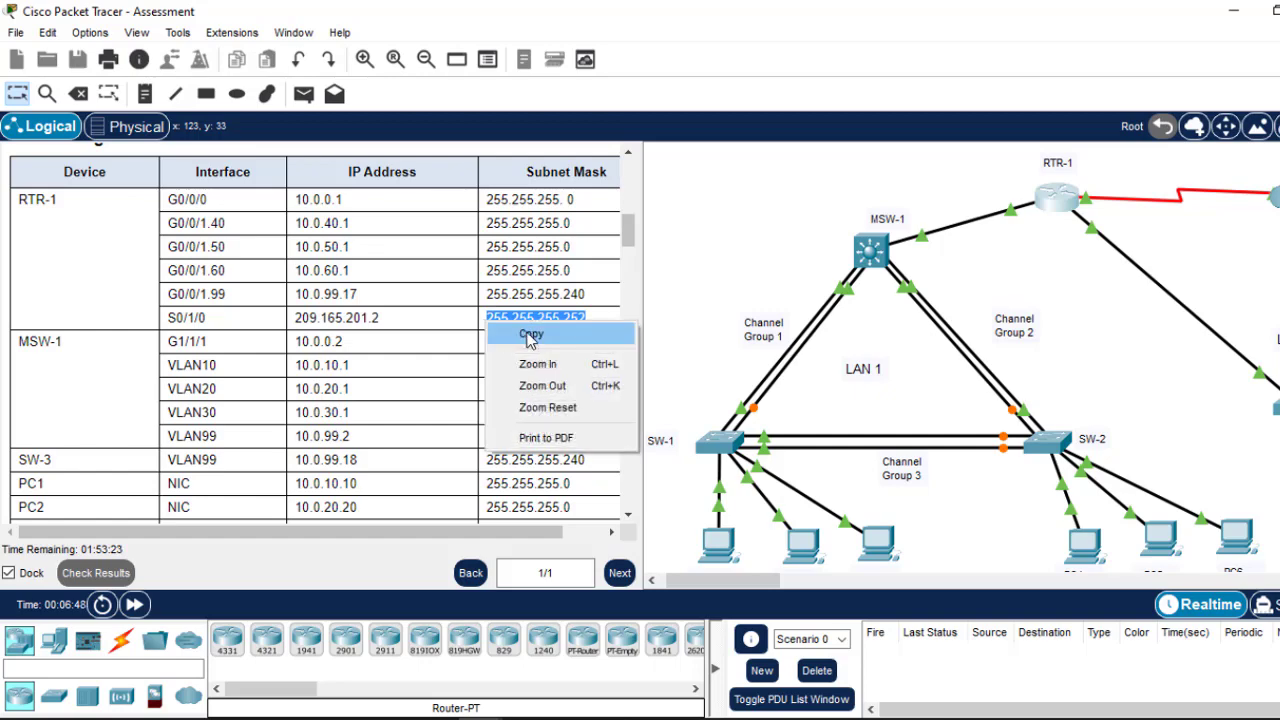
{"action": "left_click", "coordinate": [530, 334]}
{"action": "left_click", "coordinate": [1055, 210]}
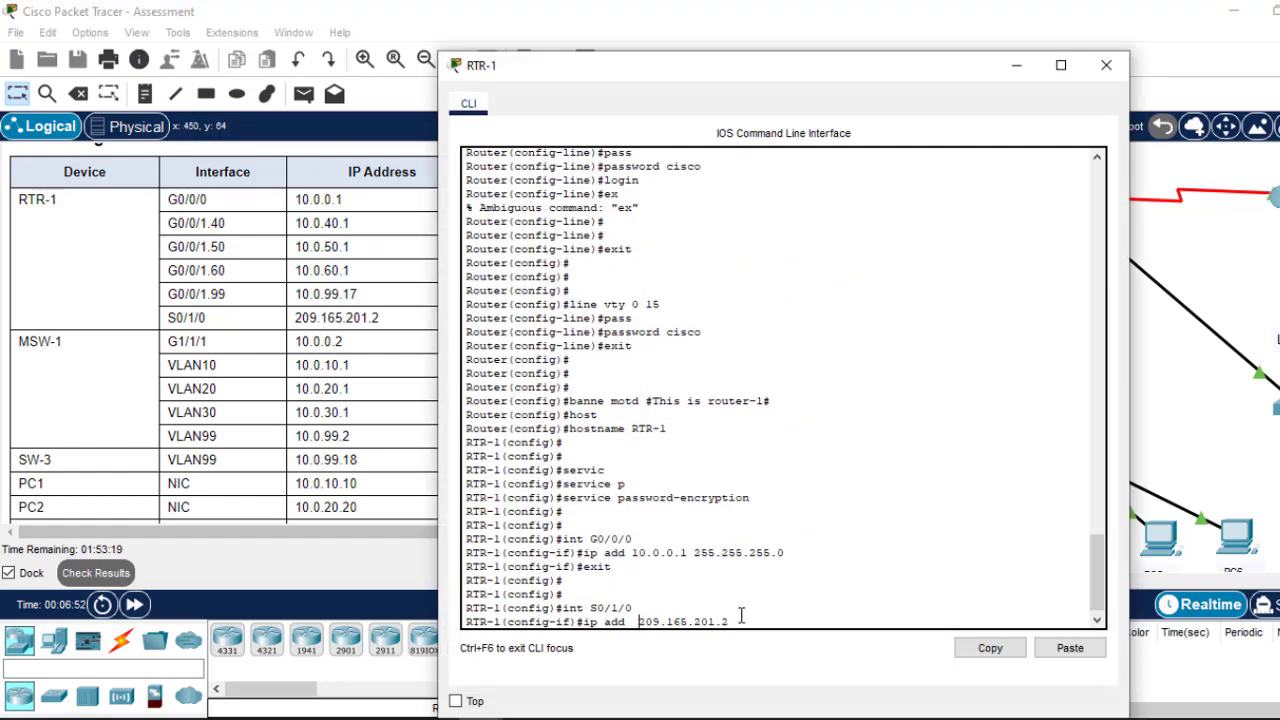
{"action": "key", "text": "BackSpace"}
{"action": "left_click", "coordinate": [1070, 648]}
{"action": "key", "text": "Return"}
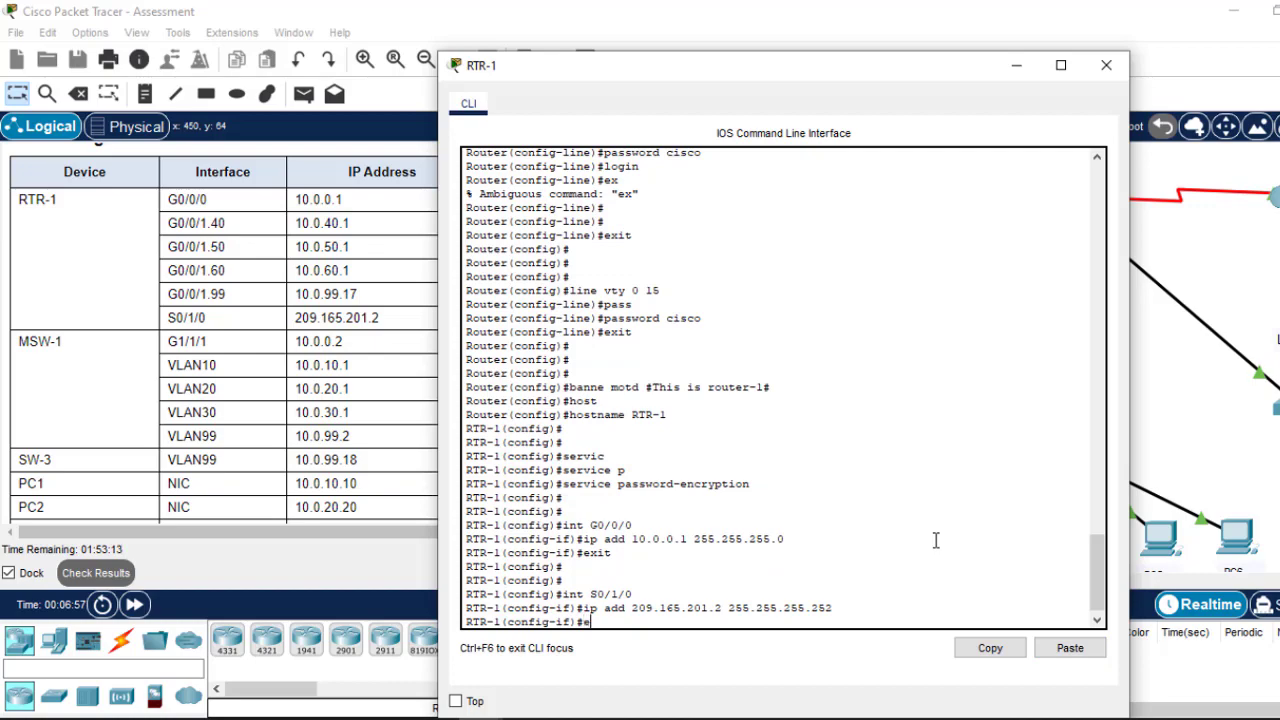
{"action": "type", "text": "exit"}
{"action": "key", "text": "Return"}
{"action": "key", "text": "Return"}
{"action": "key", "text": "Return"}
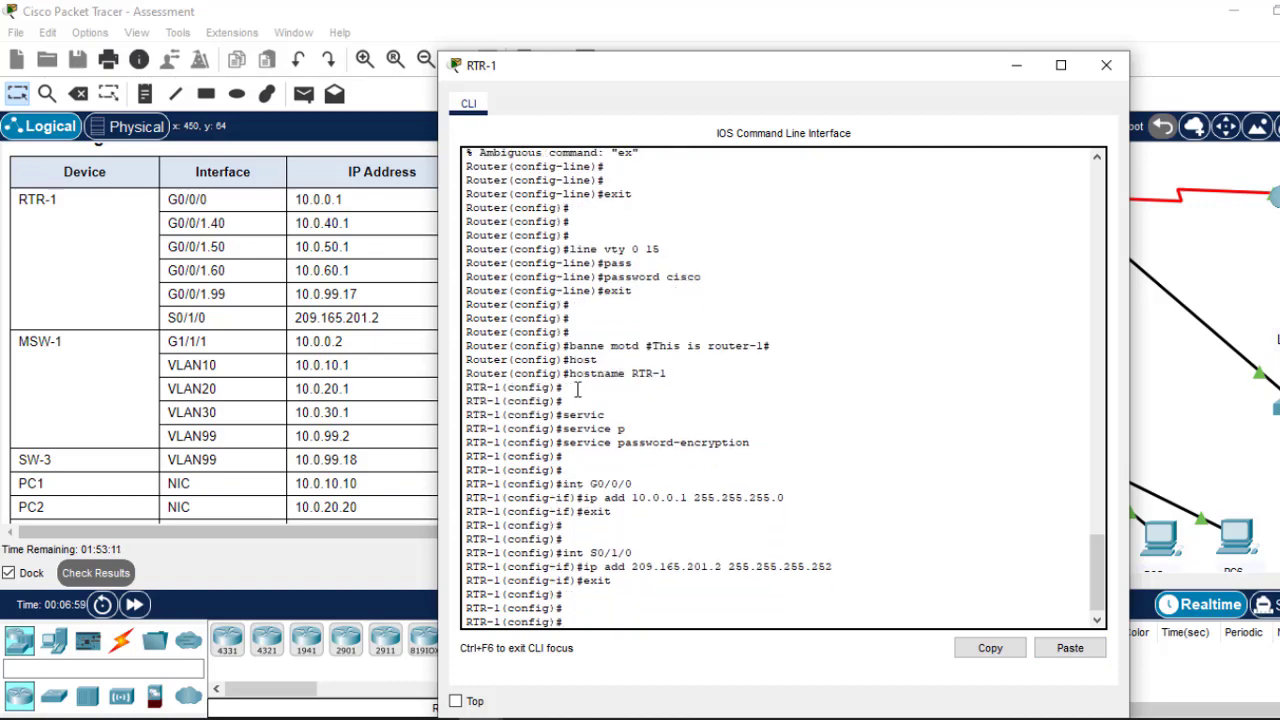
Step: Give RTR-1's G0/0/0 a description saying it connects to MSW-1
{"action": "left_click", "coordinate": [1013, 66]}
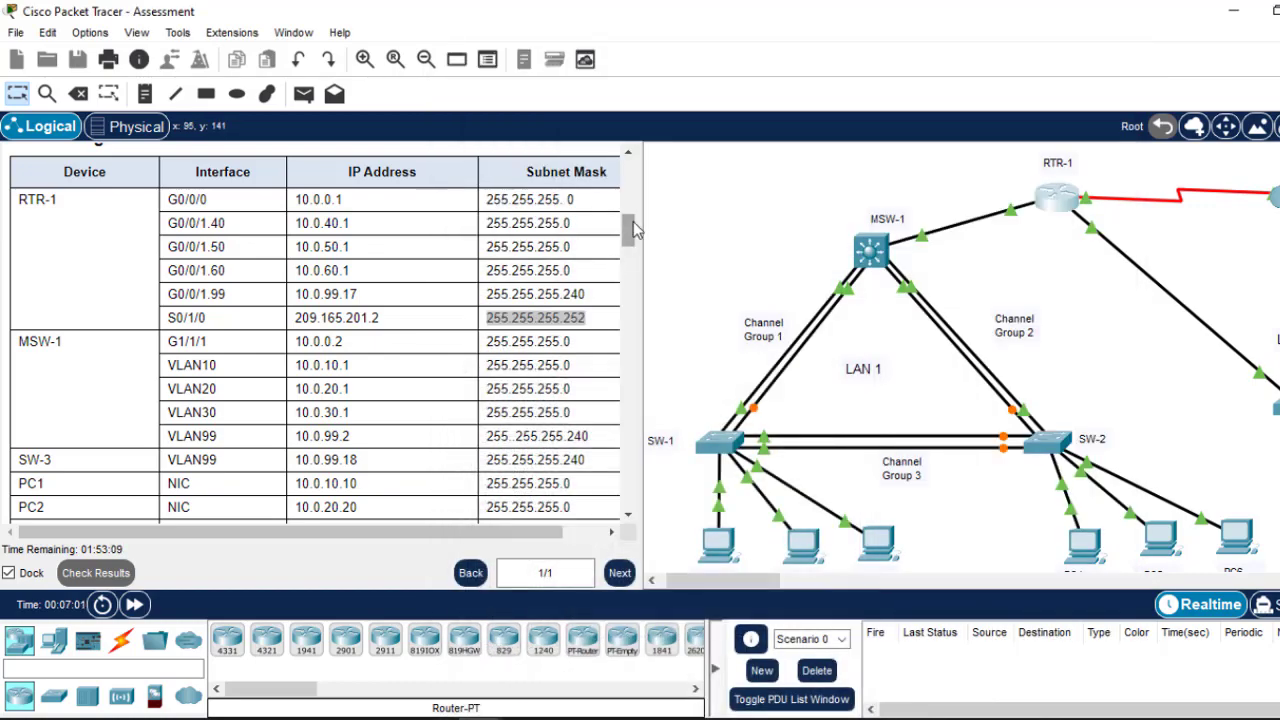
{"action": "left_click_drag", "start_coordinate": [629, 224], "coordinate": [625, 313]}
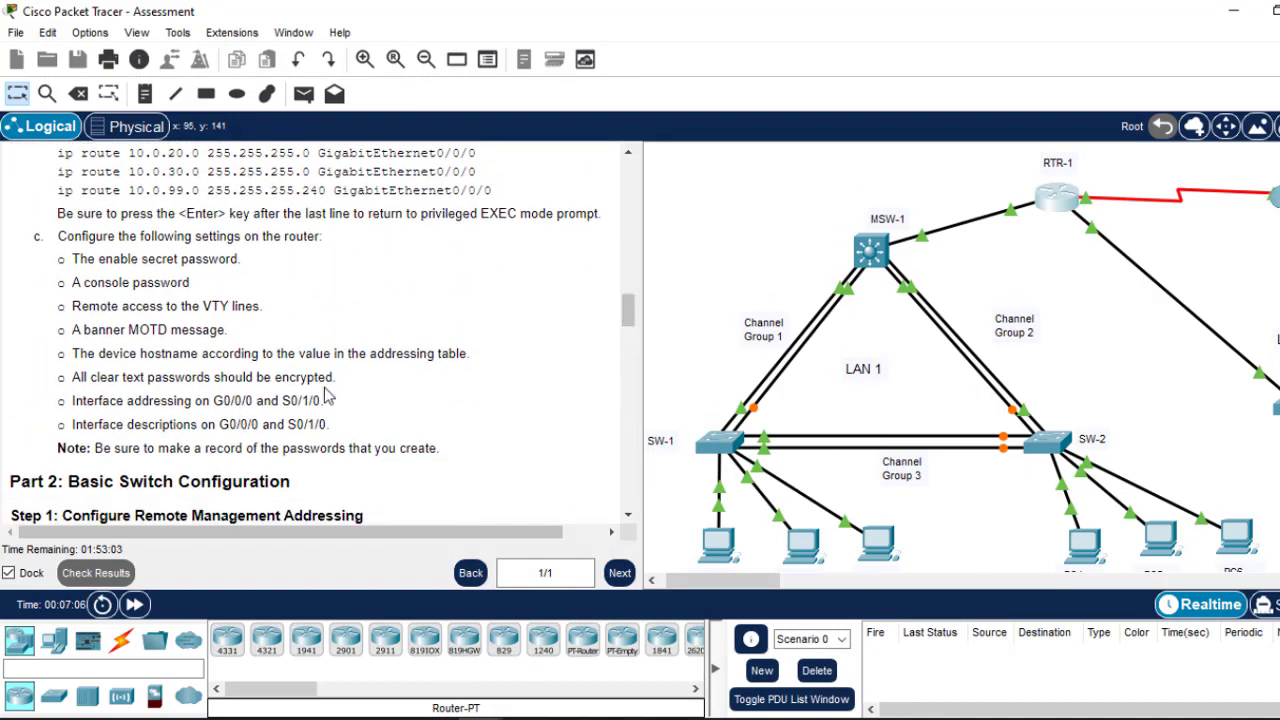
{"action": "left_click", "coordinate": [1060, 203]}
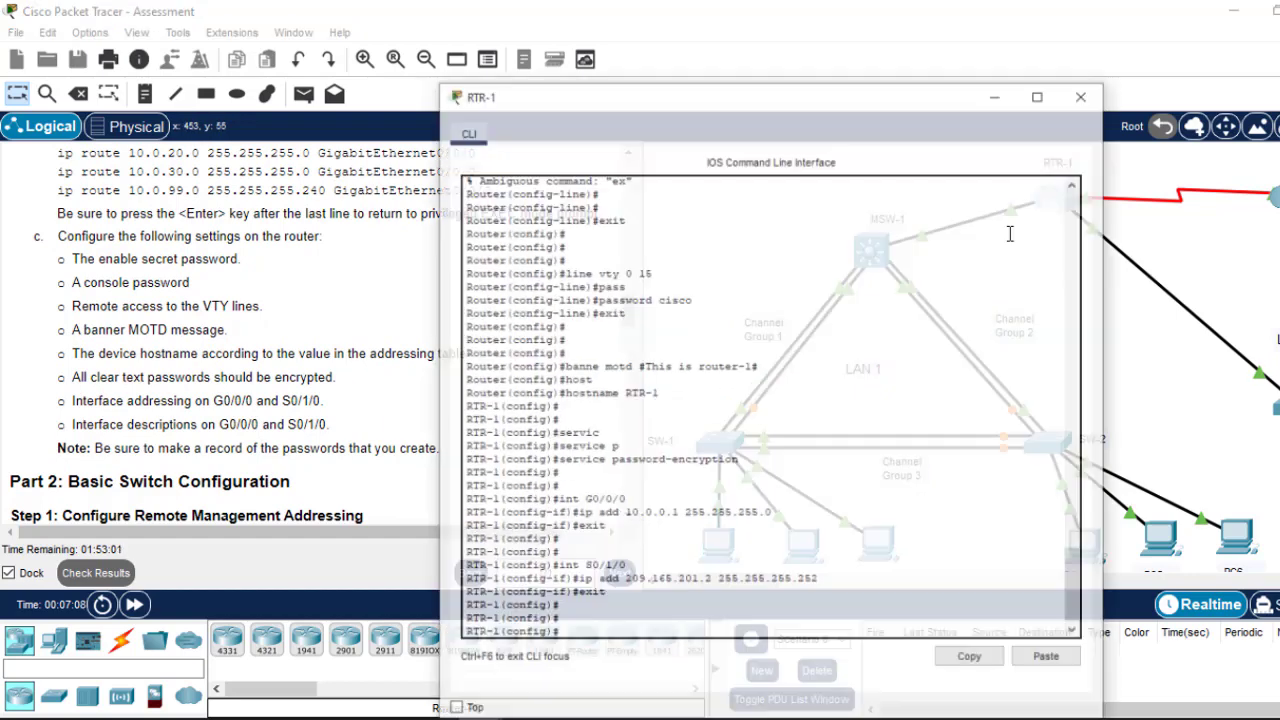
{"action": "key", "text": "Up"}
{"action": "key", "text": "Up"}
{"action": "key", "text": "Up"}
{"action": "key", "text": "Up"}
{"action": "key", "text": "Up"}
{"action": "key", "text": "Up"}
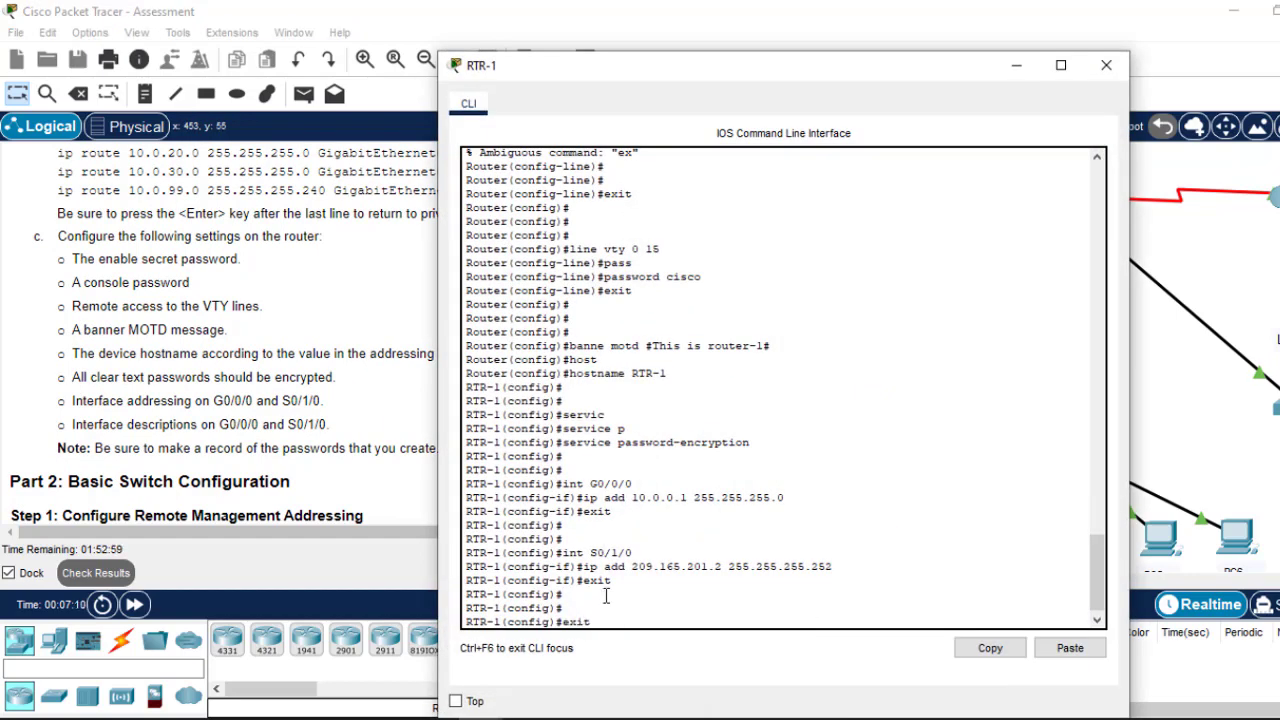
{"action": "key", "text": "Return"}
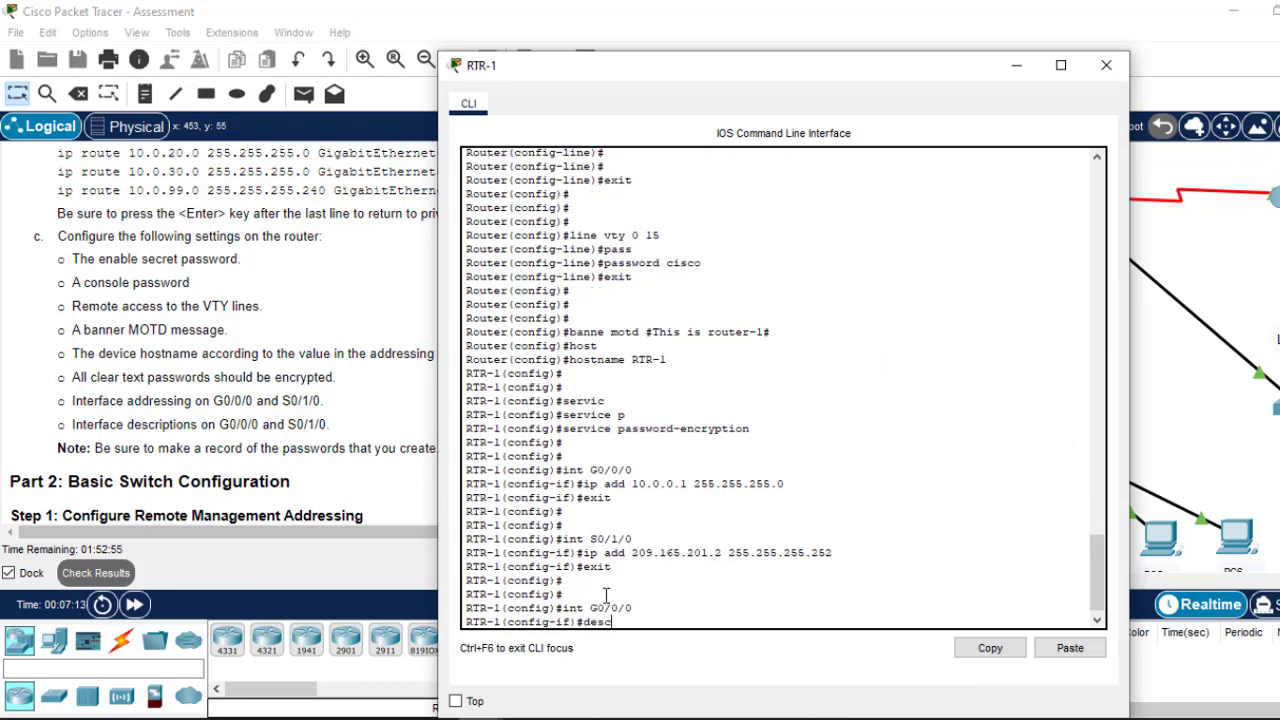
{"action": "type", "text": "desc"}
{"action": "key", "text": "Tab"}
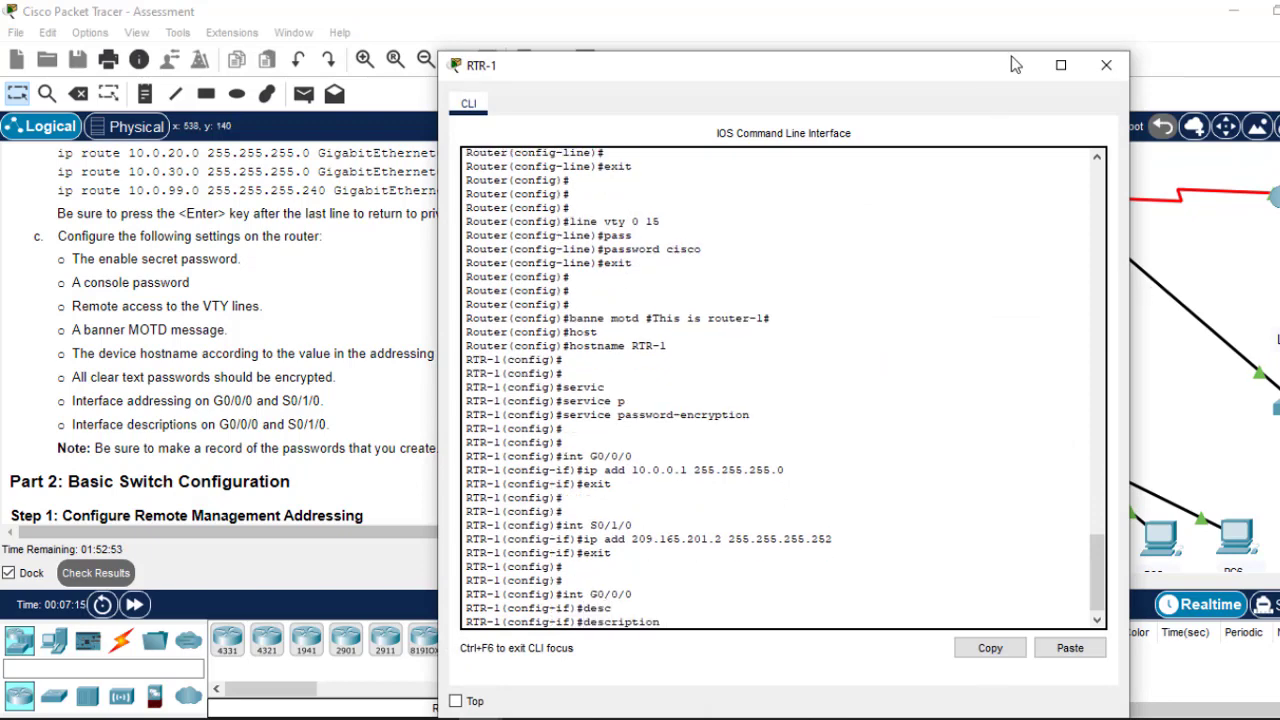
{"action": "left_click", "coordinate": [1016, 66]}
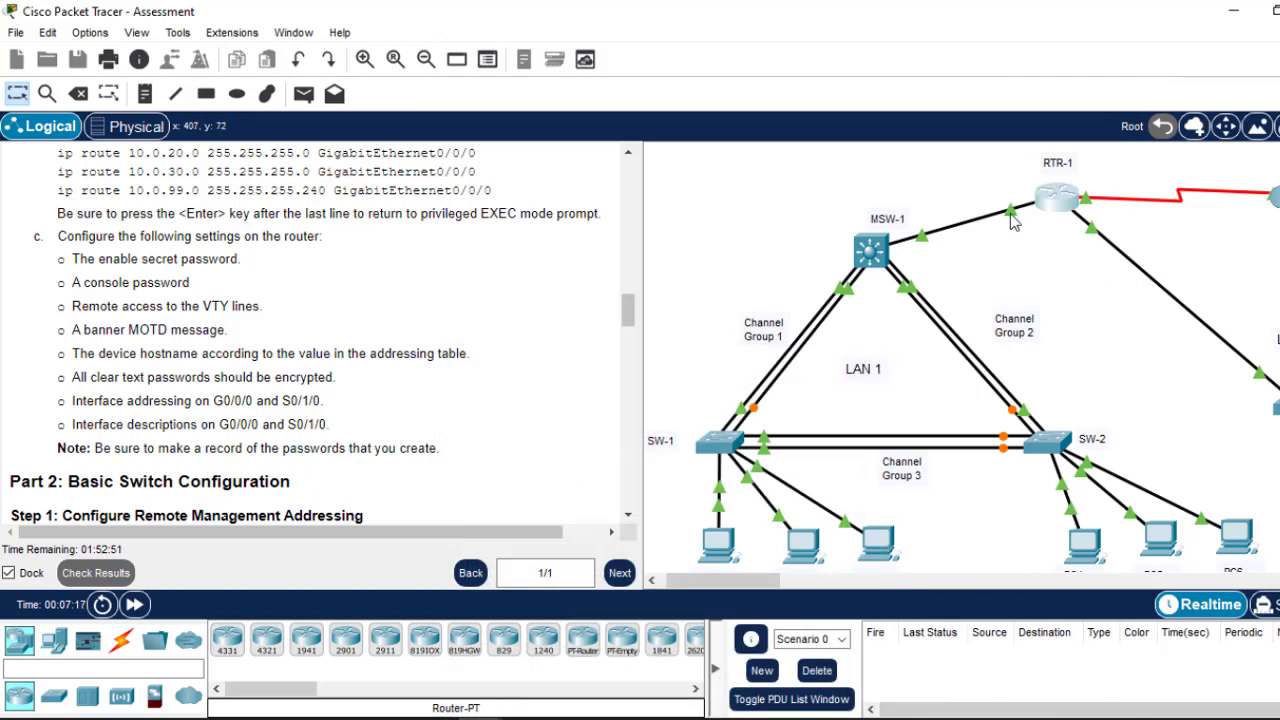
{"action": "mouse_move", "coordinate": [1013, 222]}
{"action": "left_click", "coordinate": [1066, 199]}
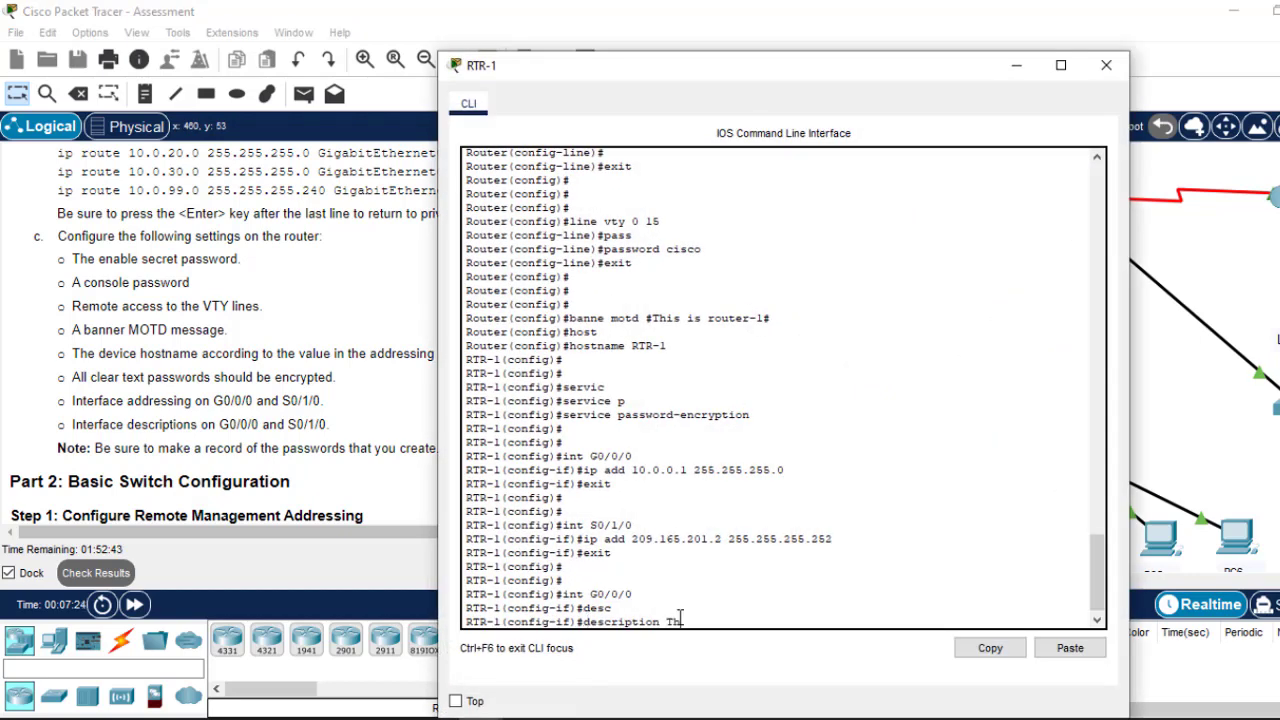
{"action": "type", "text": "nterface connects to MSW-1"}
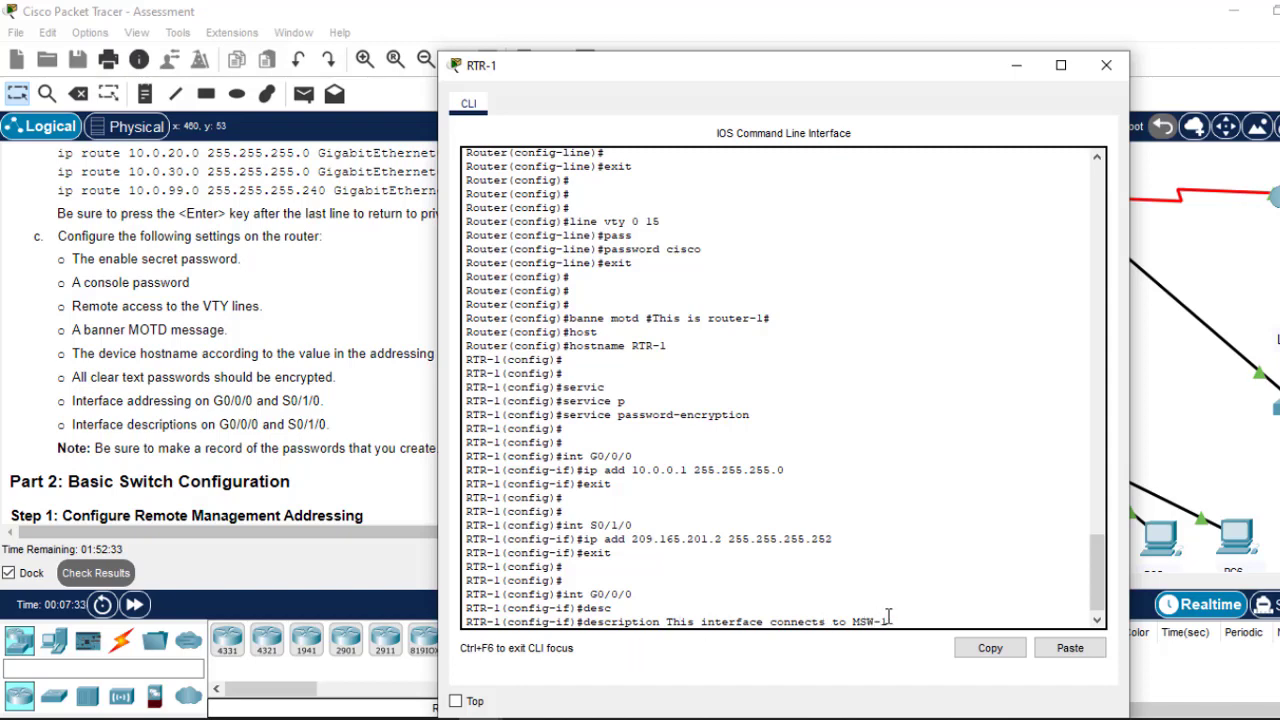
{"action": "key", "text": "Return"}
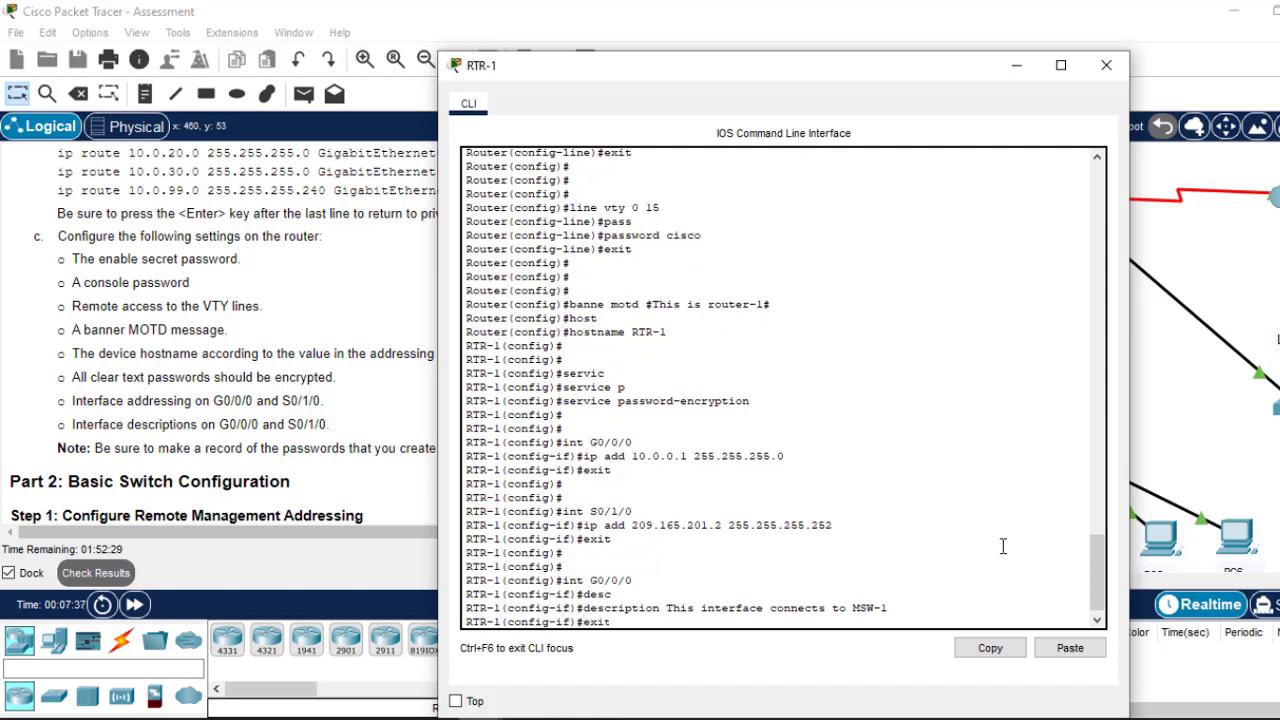
{"action": "key", "text": "Return"}
{"action": "key", "text": "Return"}
{"action": "key", "text": "Return"}
Step: Describe S0/1/0 as 'This interface connects to the Cloud' and leave interface mode
{"action": "key", "text": "Up"}
{"action": "key", "text": "Up"}
{"action": "key", "text": "Up"}
{"action": "key", "text": "Up"}
{"action": "key", "text": "Up"}
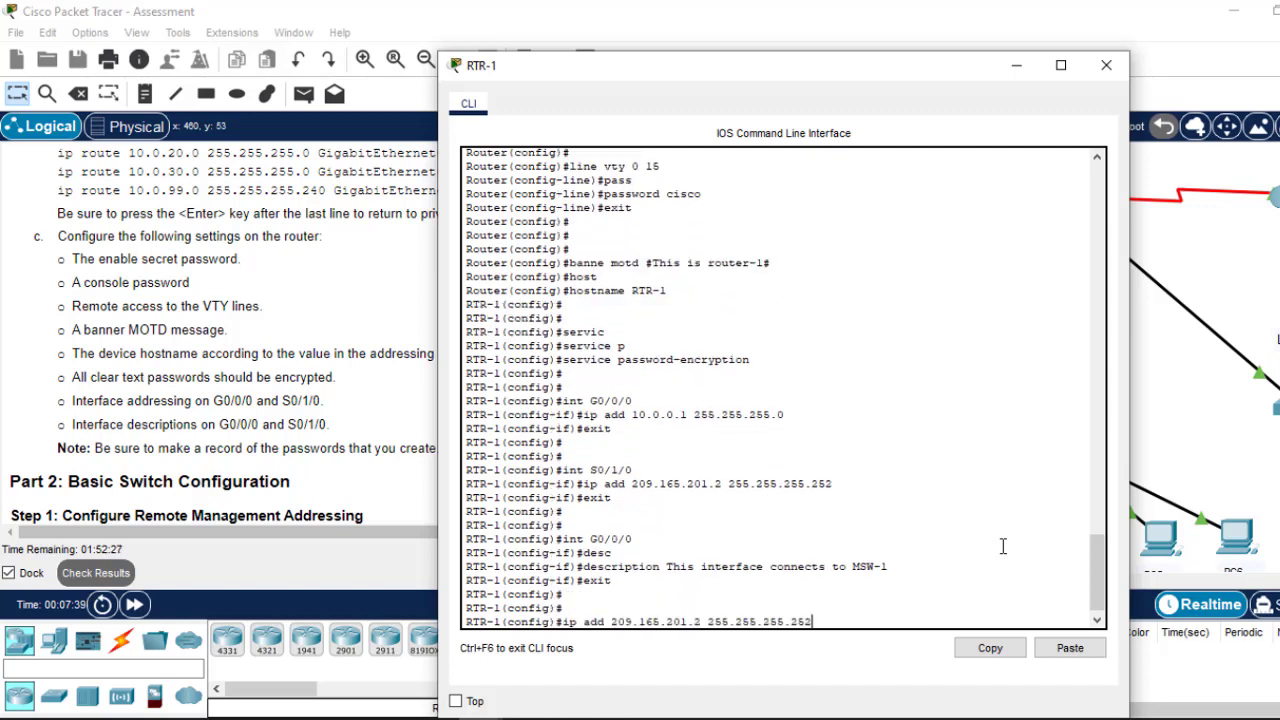
{"action": "key", "text": "Up"}
{"action": "key", "text": "Return"}
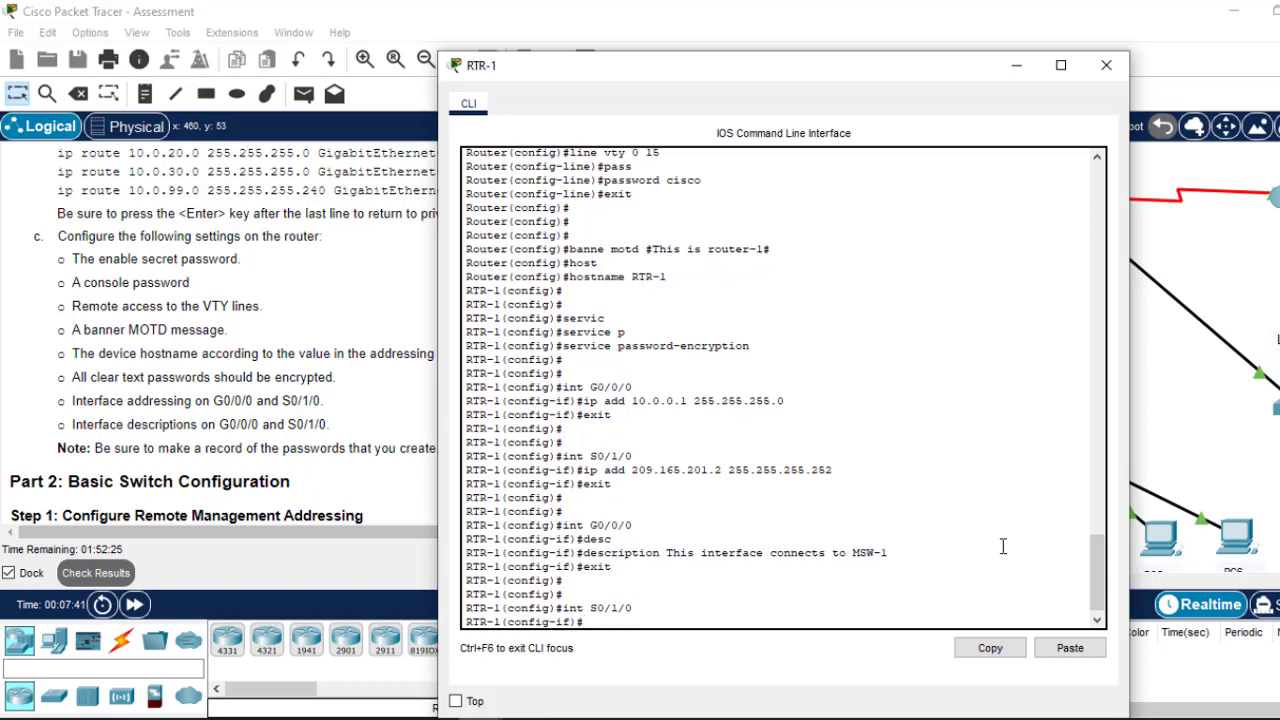
{"action": "key", "text": "Up"}
{"action": "key", "text": "Up"}
{"action": "key", "text": "Up"}
{"action": "key", "text": "Down"}
{"action": "key", "text": "Up"}
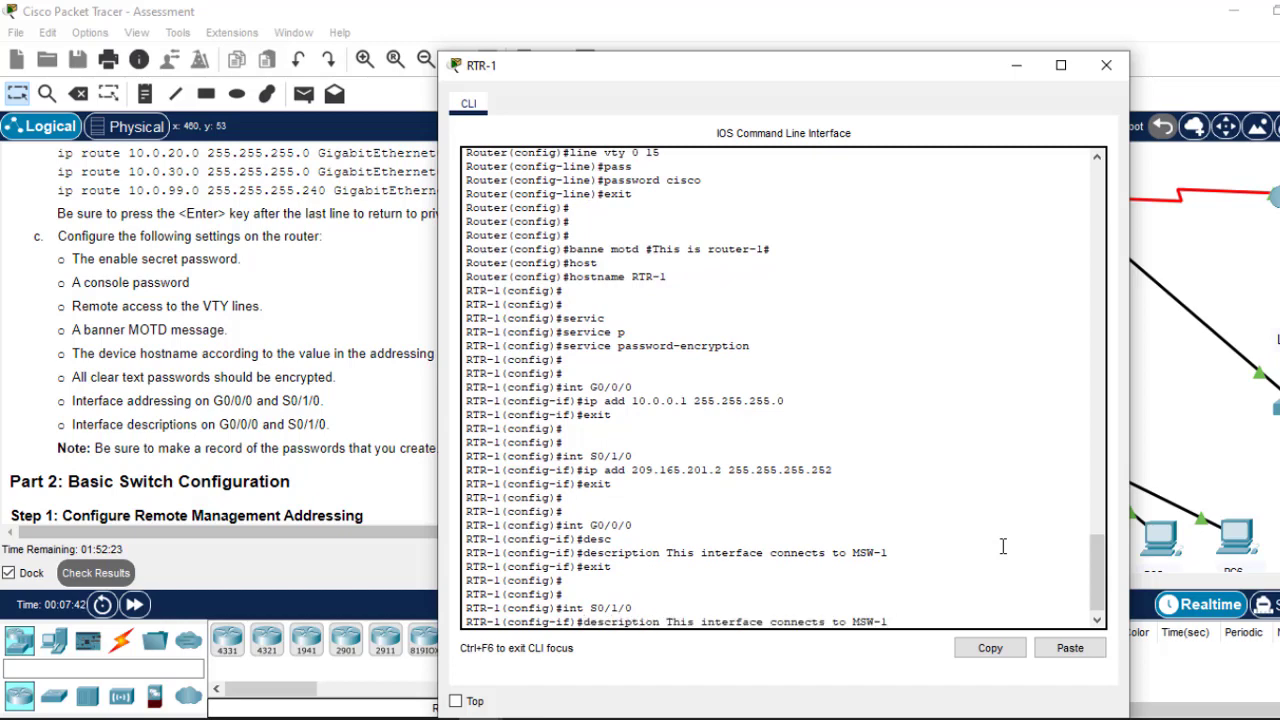
{"action": "left_click", "coordinate": [1016, 70]}
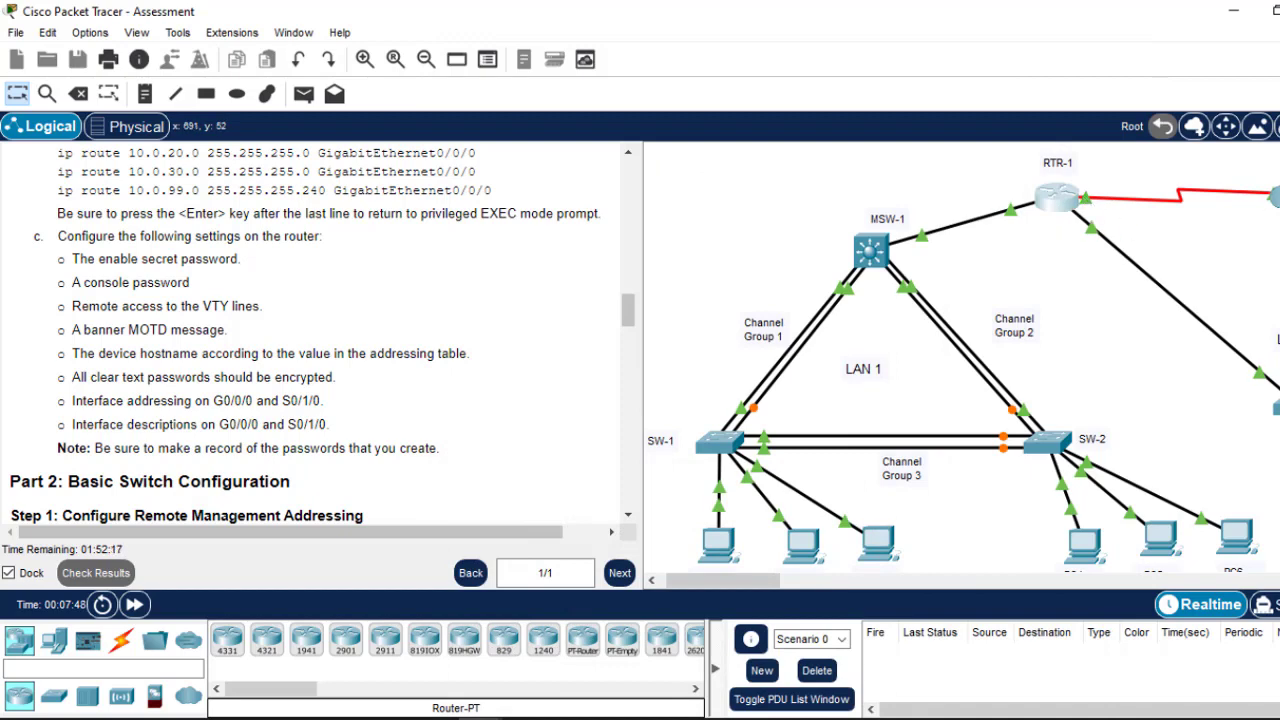
{"action": "left_click", "coordinate": [1060, 200]}
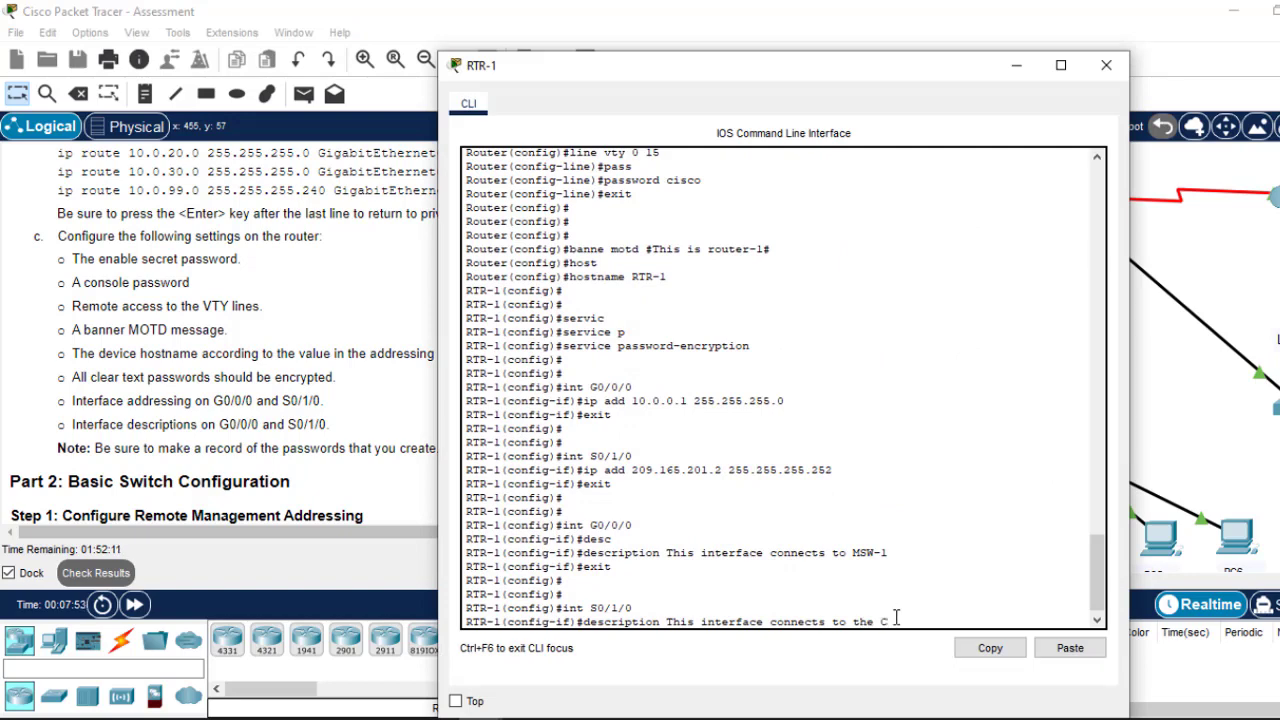
{"action": "key", "text": "Return"}
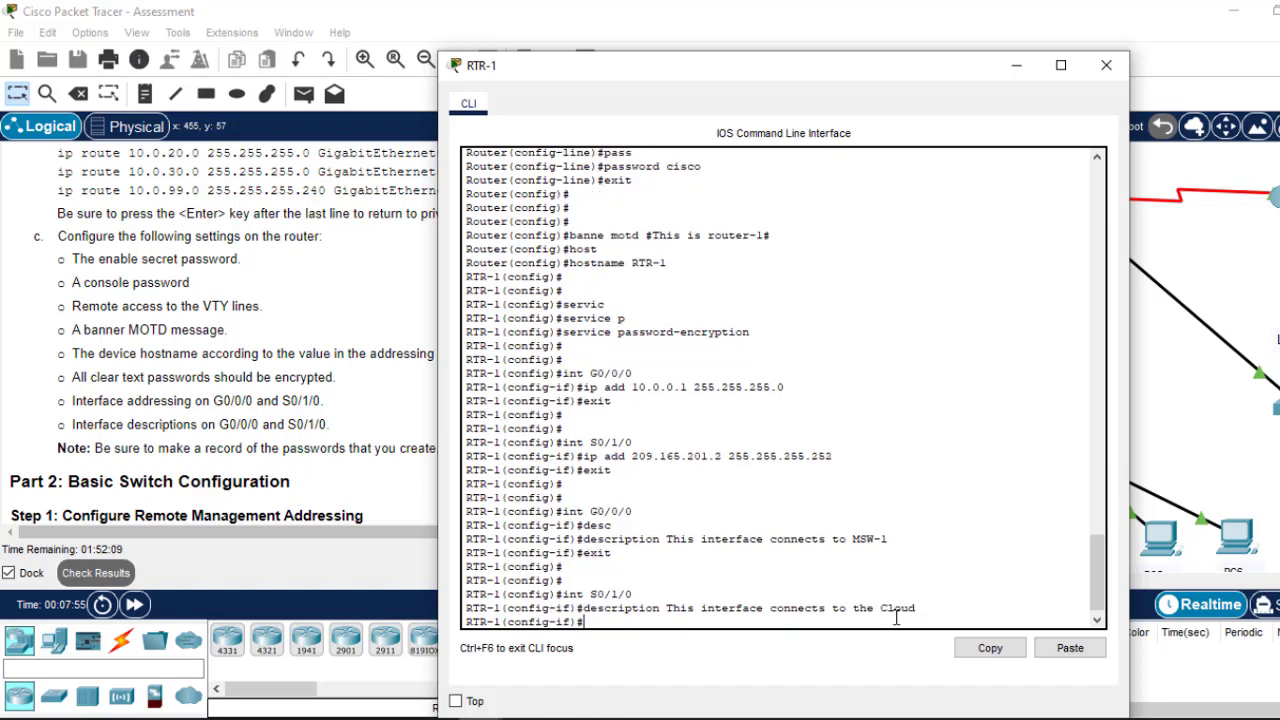
{"action": "type", "text": "ex"}
{"action": "key", "text": "Return"}
{"action": "key", "text": "Return"}
{"action": "key", "text": "Return"}
{"action": "key", "text": "Return"}
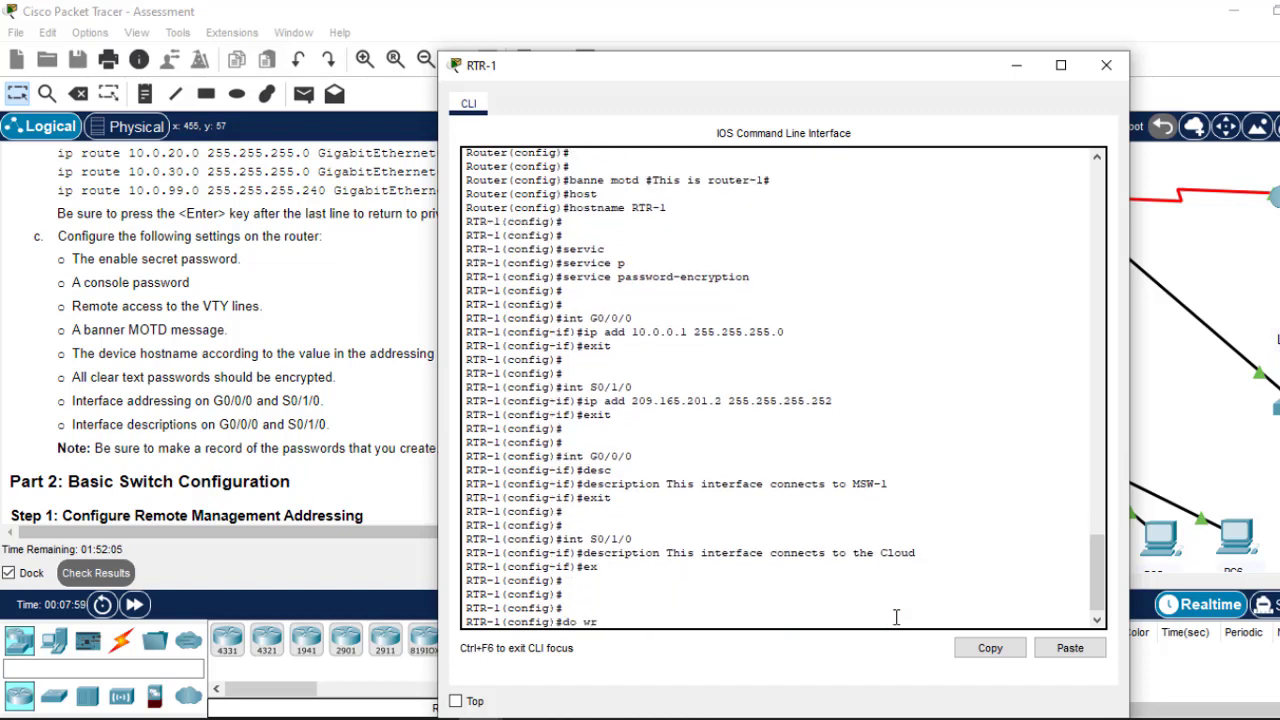
Step: Save RTR-1 with do wr, close its console, and scroll to Part 2 and SW-3
{"action": "key", "text": "Return"}
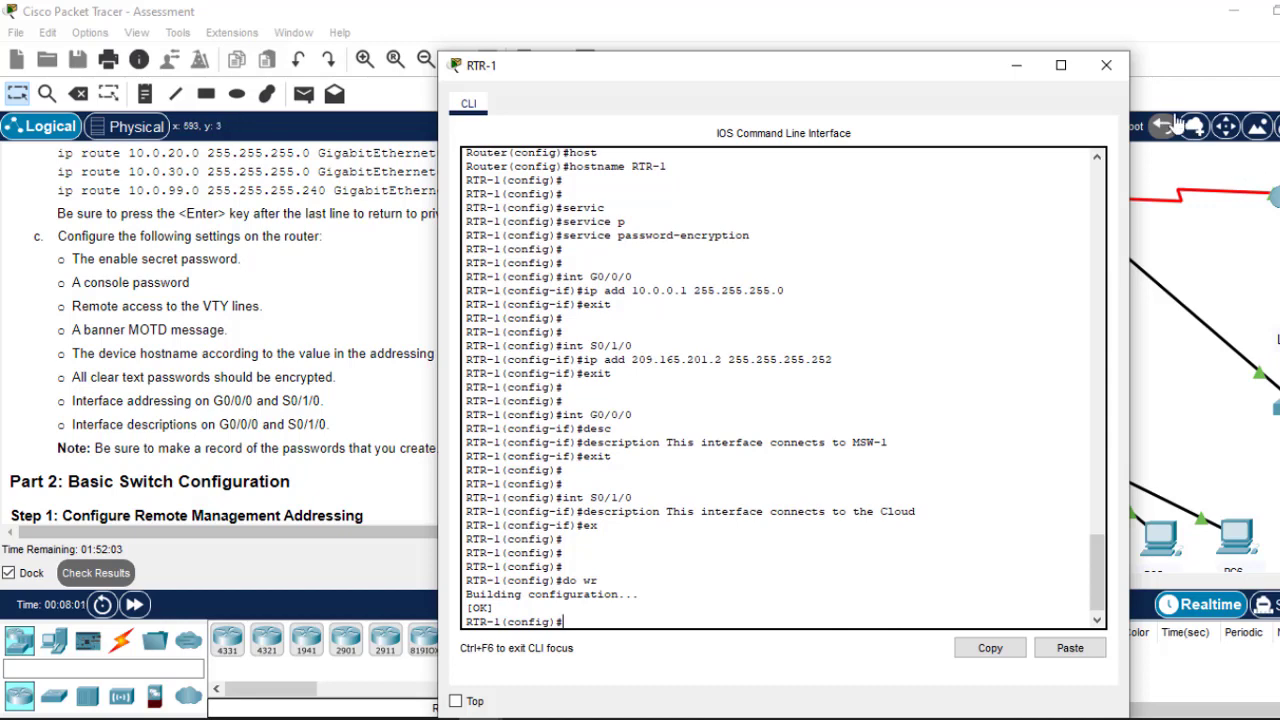
{"action": "left_click", "coordinate": [1017, 74]}
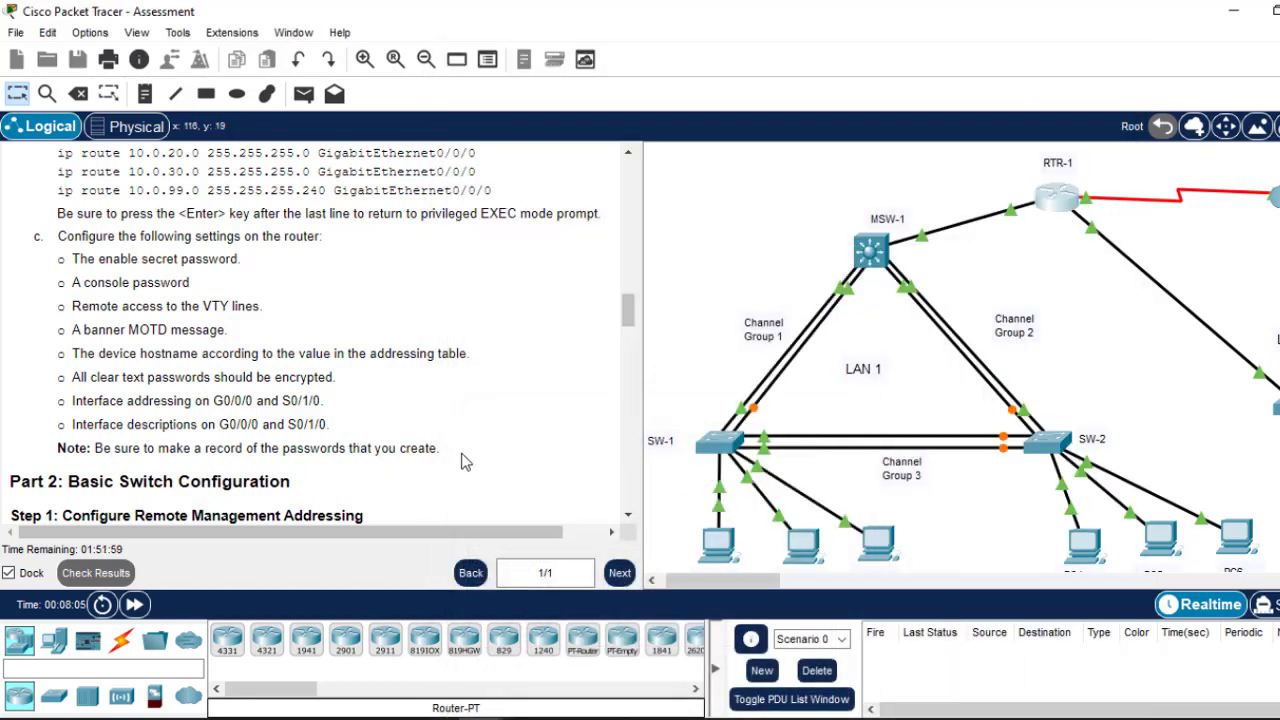
{"action": "left_click_drag", "start_coordinate": [638, 317], "coordinate": [631, 341]}
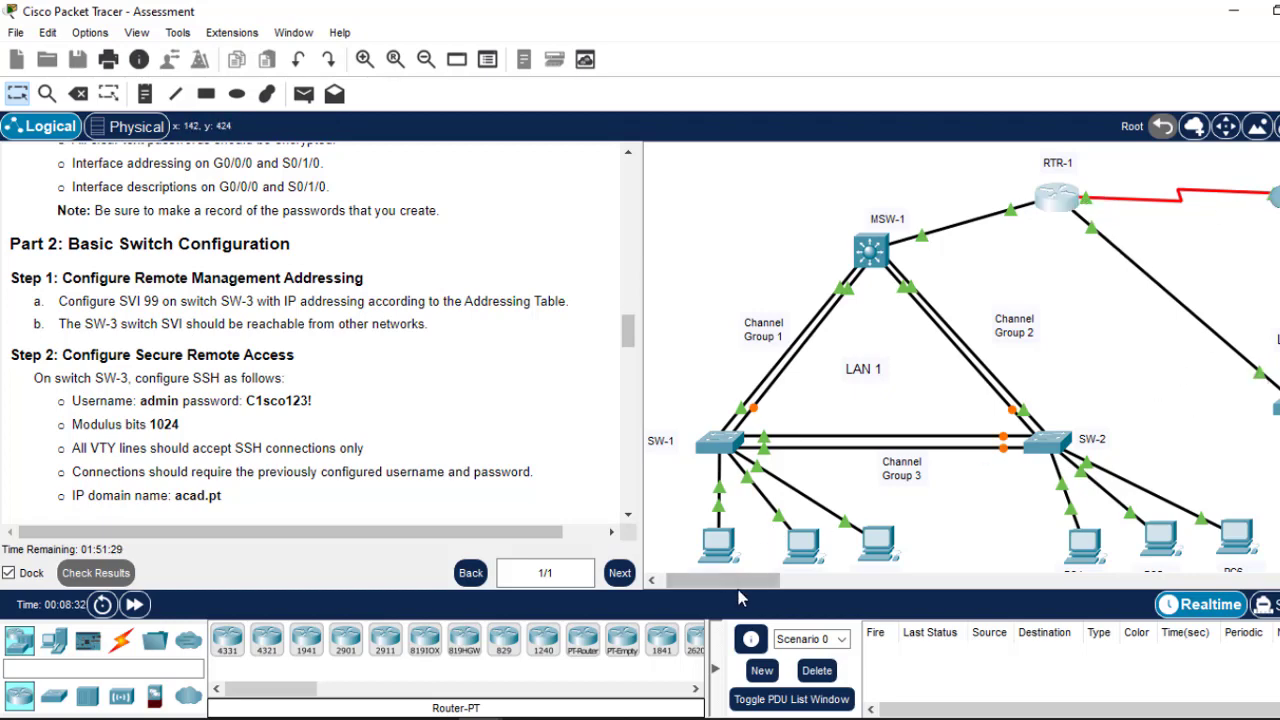
{"action": "left_click", "coordinate": [826, 584]}
{"action": "left_click_drag", "start_coordinate": [810, 584], "coordinate": [733, 584]}
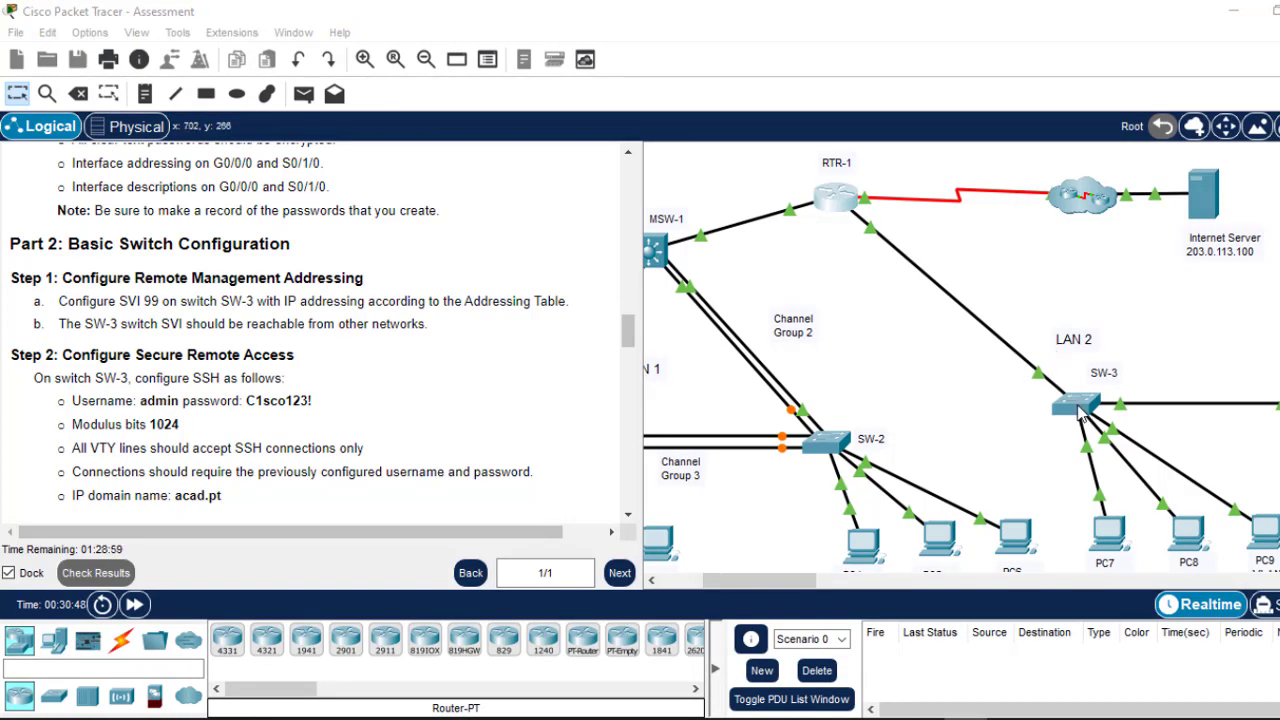
Step: Open SW-3's console and enter global configuration mode with en and conf t
{"action": "left_click", "coordinate": [1075, 410]}
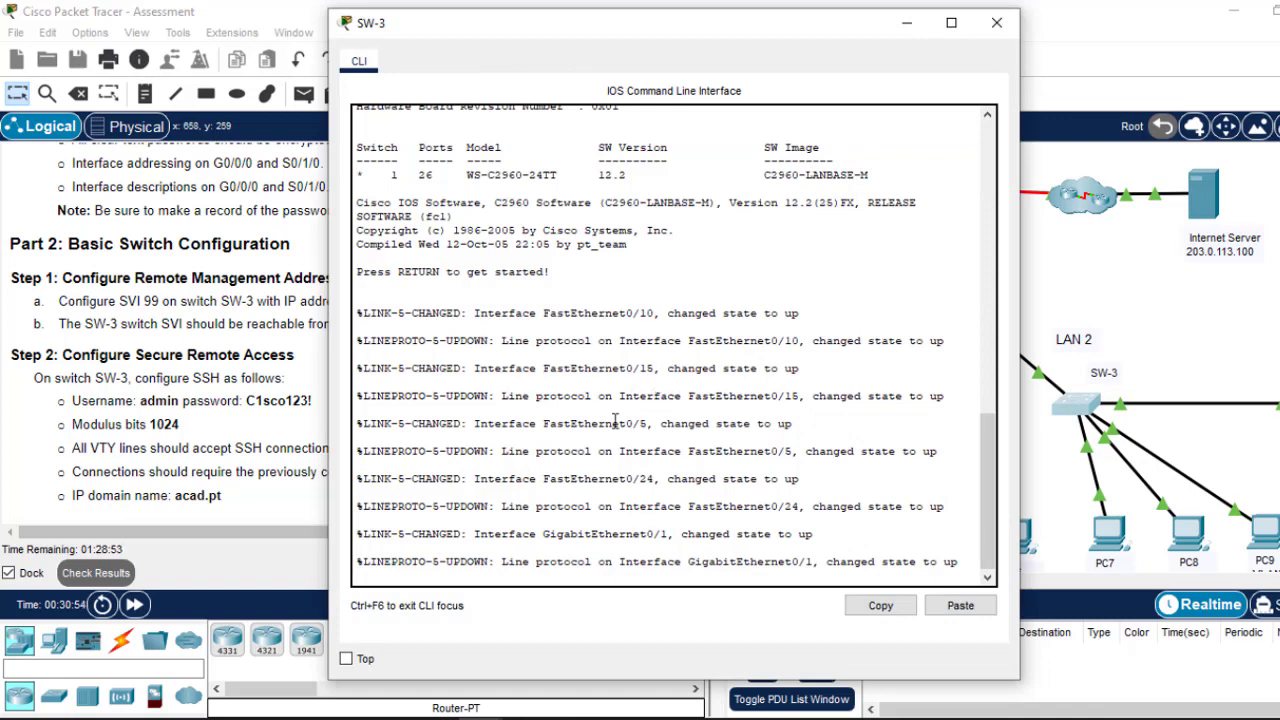
{"action": "key", "text": "Return"}
{"action": "key", "text": "Return"}
{"action": "key", "text": "Return"}
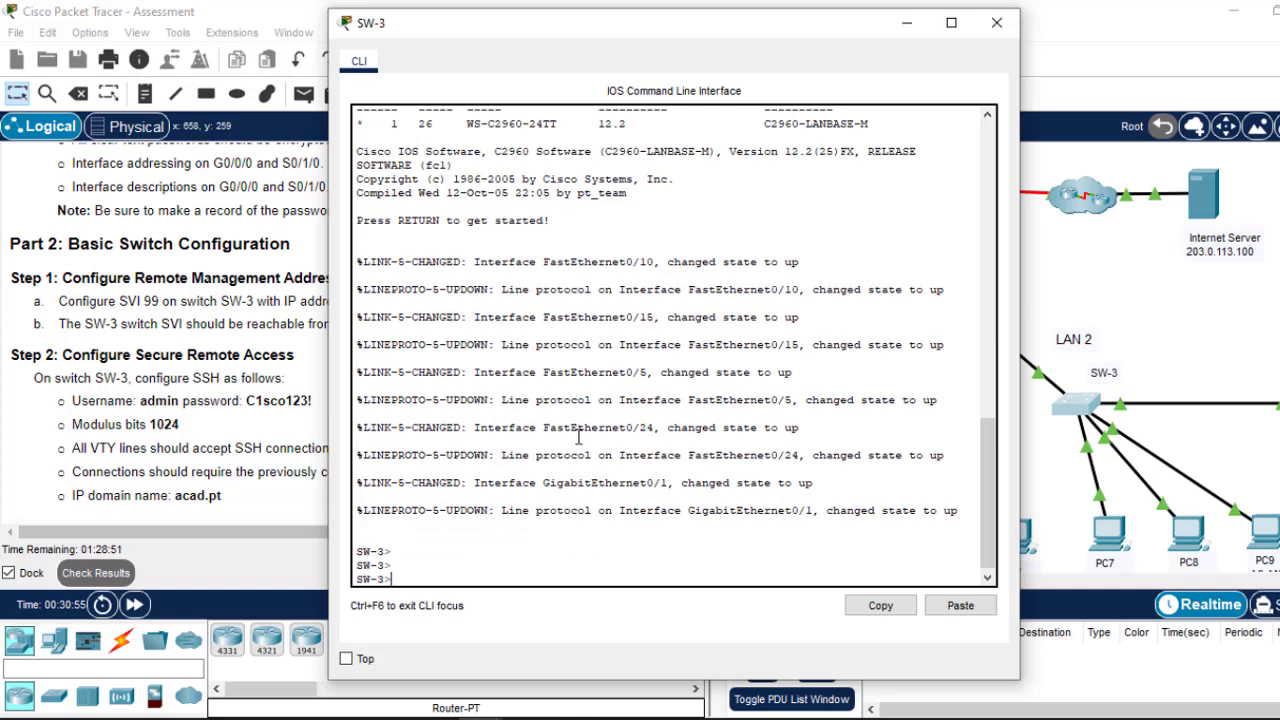
{"action": "type", "text": "en"}
{"action": "key", "text": "Return"}
{"action": "type", "text": "co"}
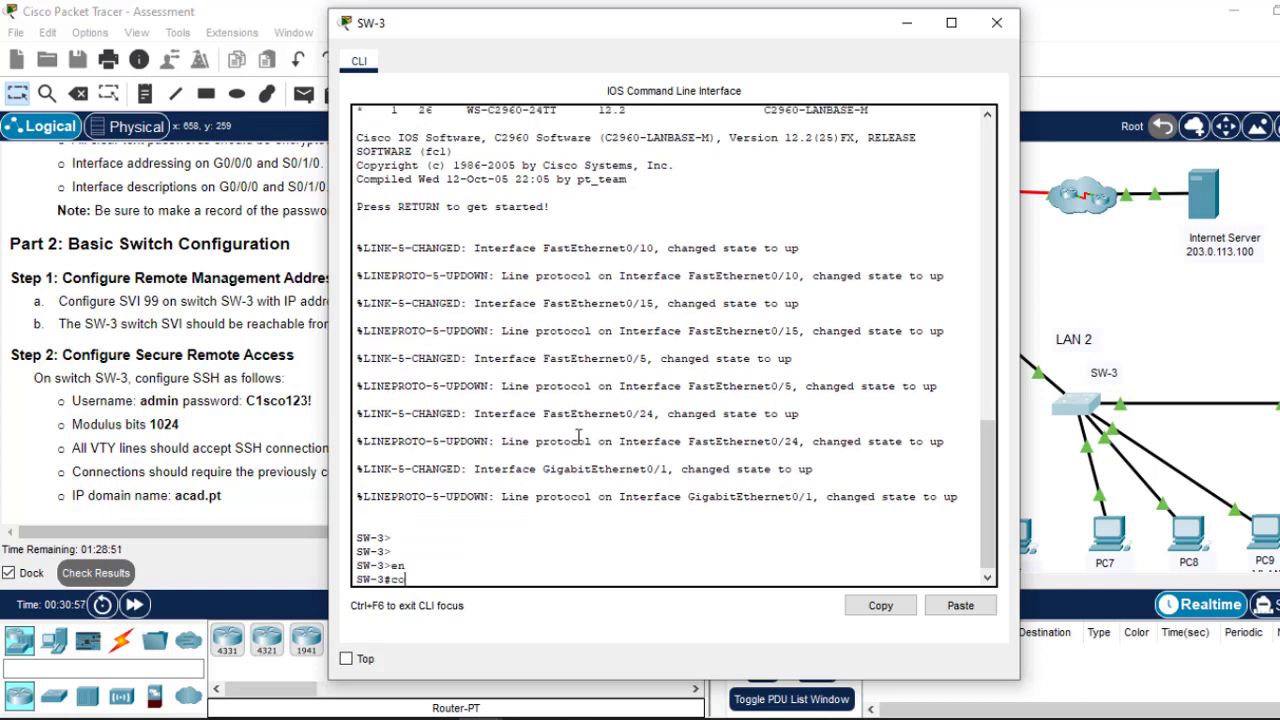
{"action": "type", "text": "nf t"}
{"action": "key", "text": "Return"}
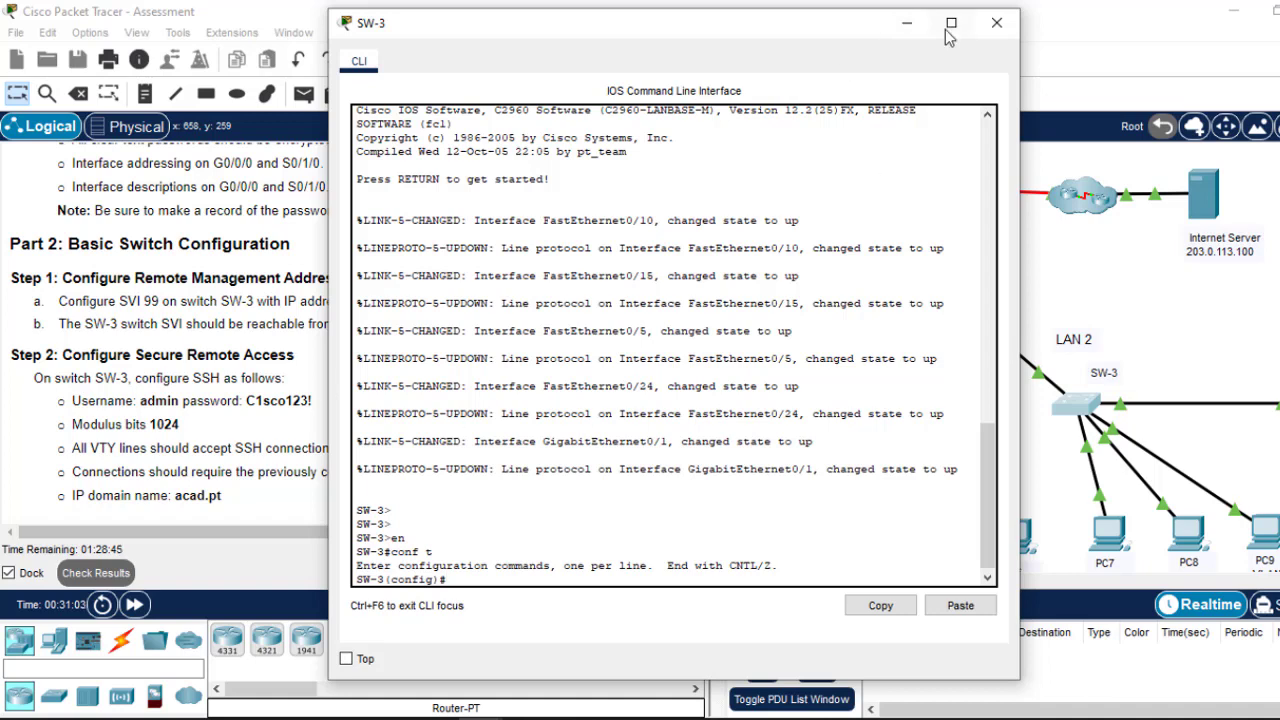
Step: Find SW-3's VLAN99 entry (10.0.99.18) in the addressing table and reopen its console
{"action": "left_click", "coordinate": [906, 23]}
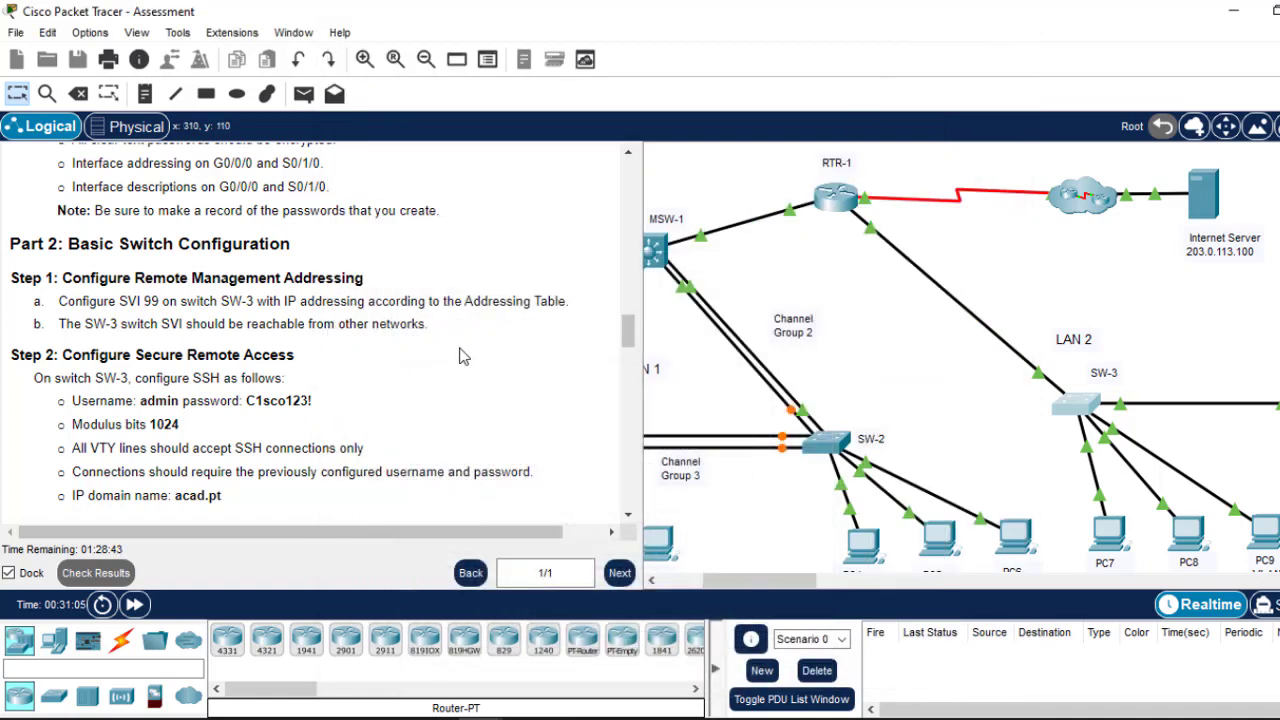
{"action": "double_click", "coordinate": [152, 301]}
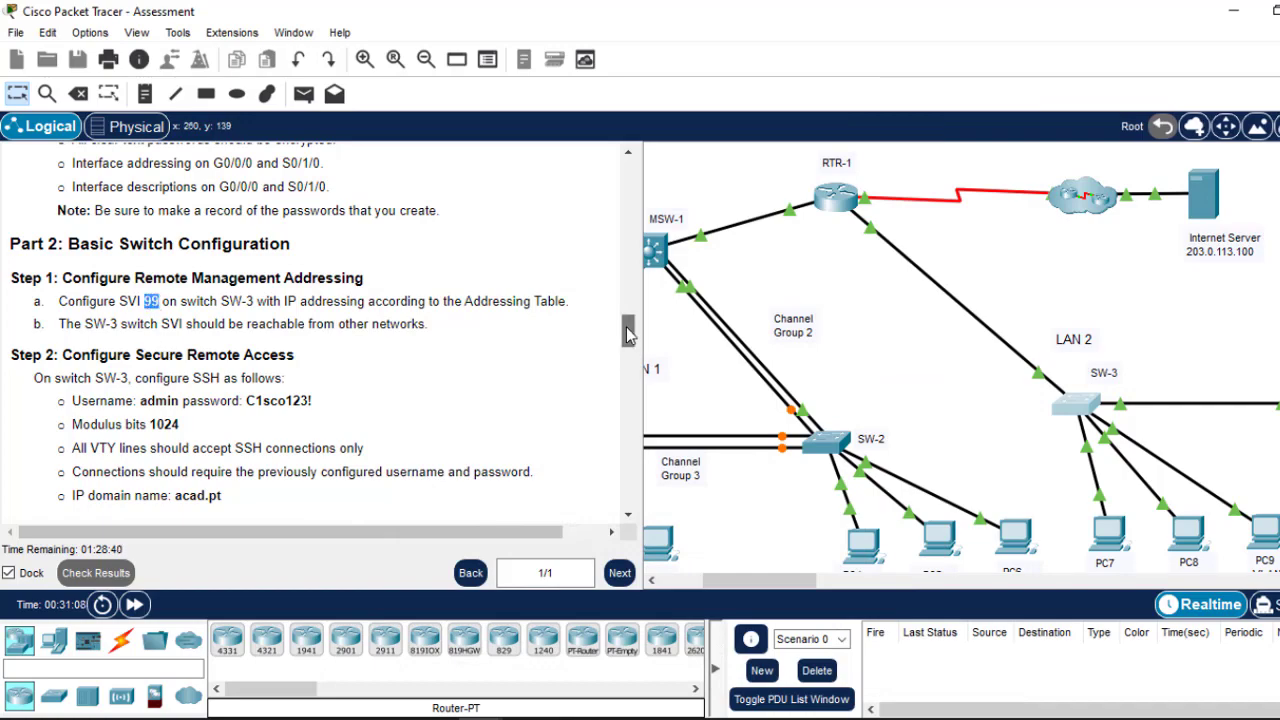
{"action": "left_click_drag", "start_coordinate": [630, 334], "coordinate": [626, 240]}
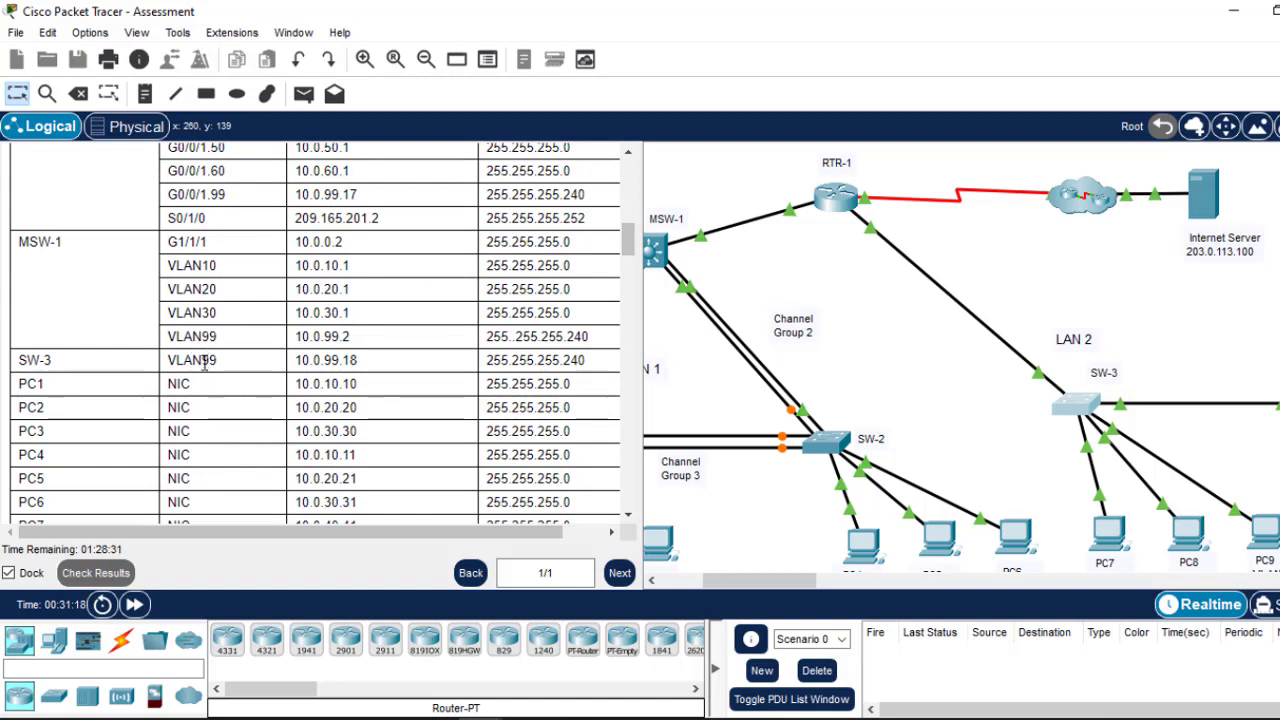
{"action": "left_click_drag", "start_coordinate": [215, 361], "coordinate": [170, 357]}
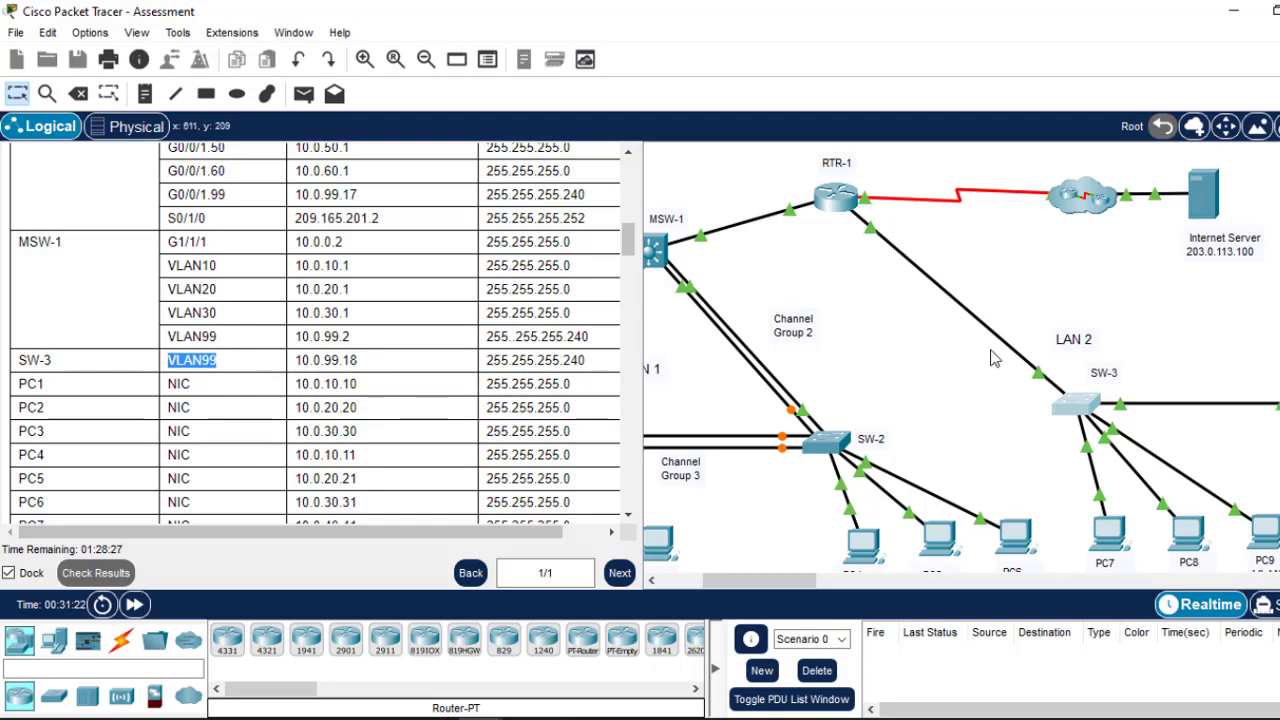
{"action": "left_click", "coordinate": [1073, 403]}
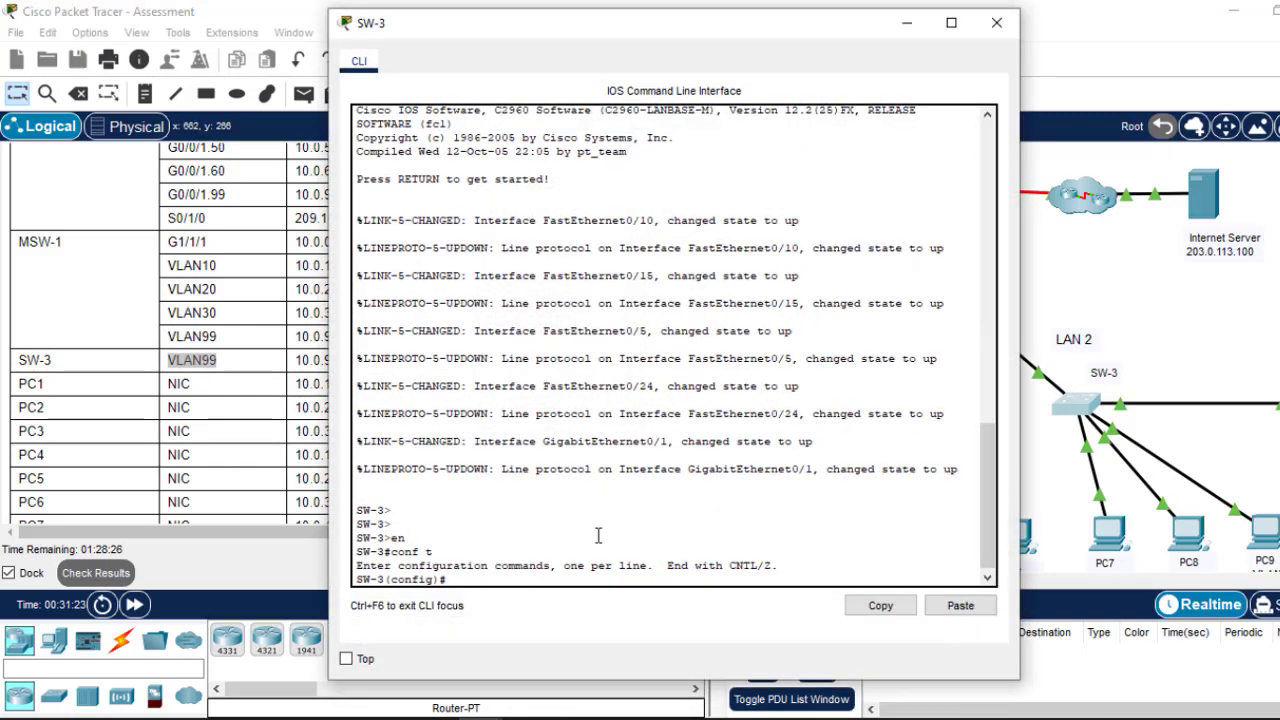
Step: Create VLAN 99 on SW-3 and copy its address 10.0.99.18 from the table
{"action": "key", "text": "Return"}
{"action": "key", "text": "Return"}
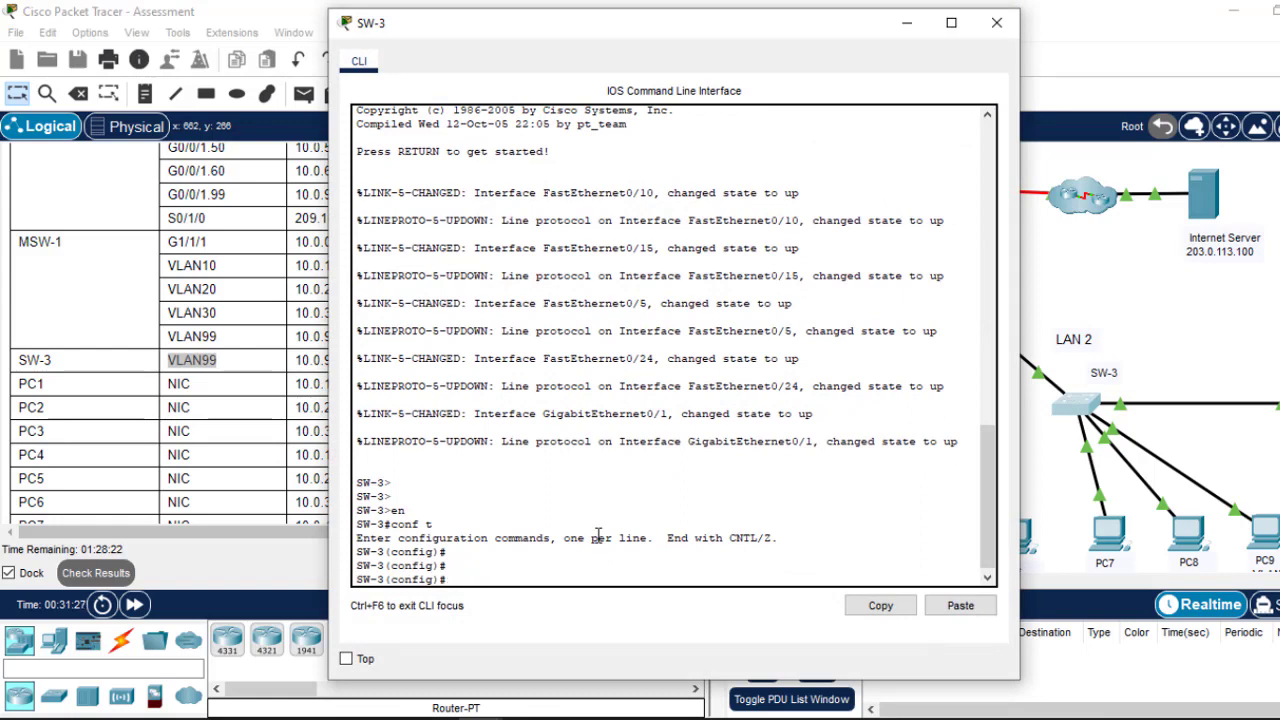
{"action": "type", "text": "vlan 99"}
{"action": "key", "text": "Return"}
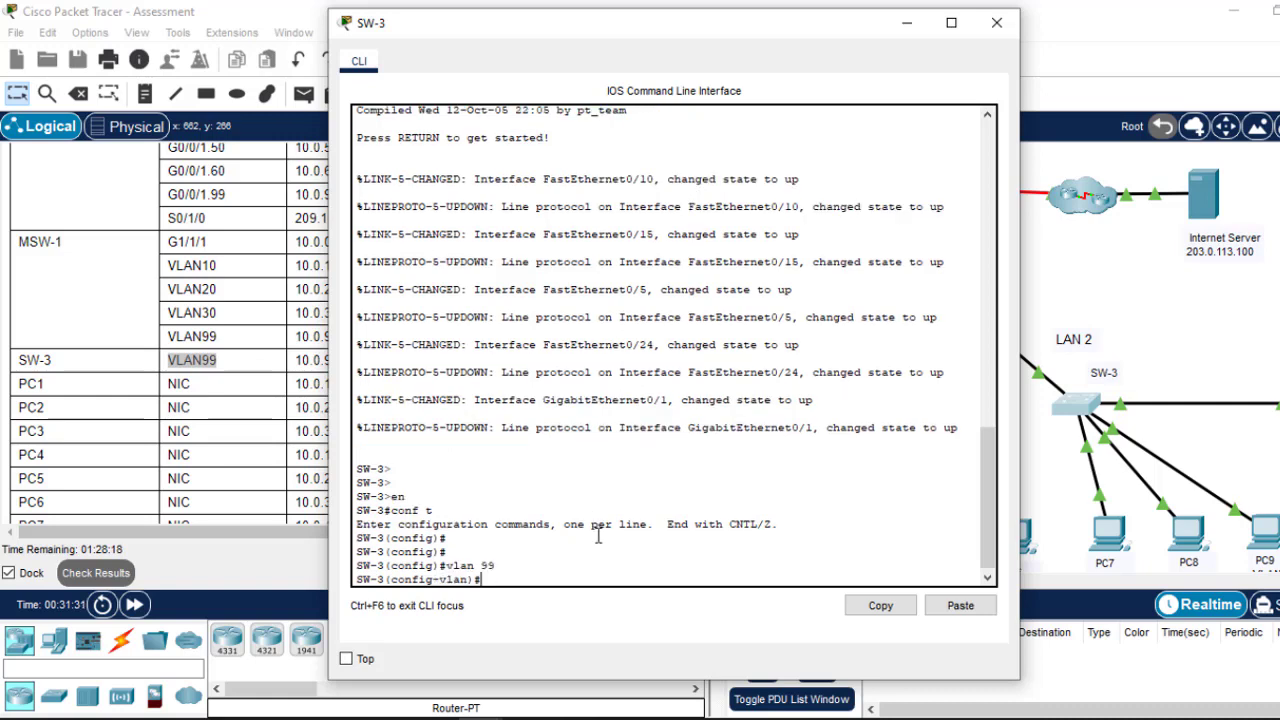
{"action": "left_click", "coordinate": [903, 22]}
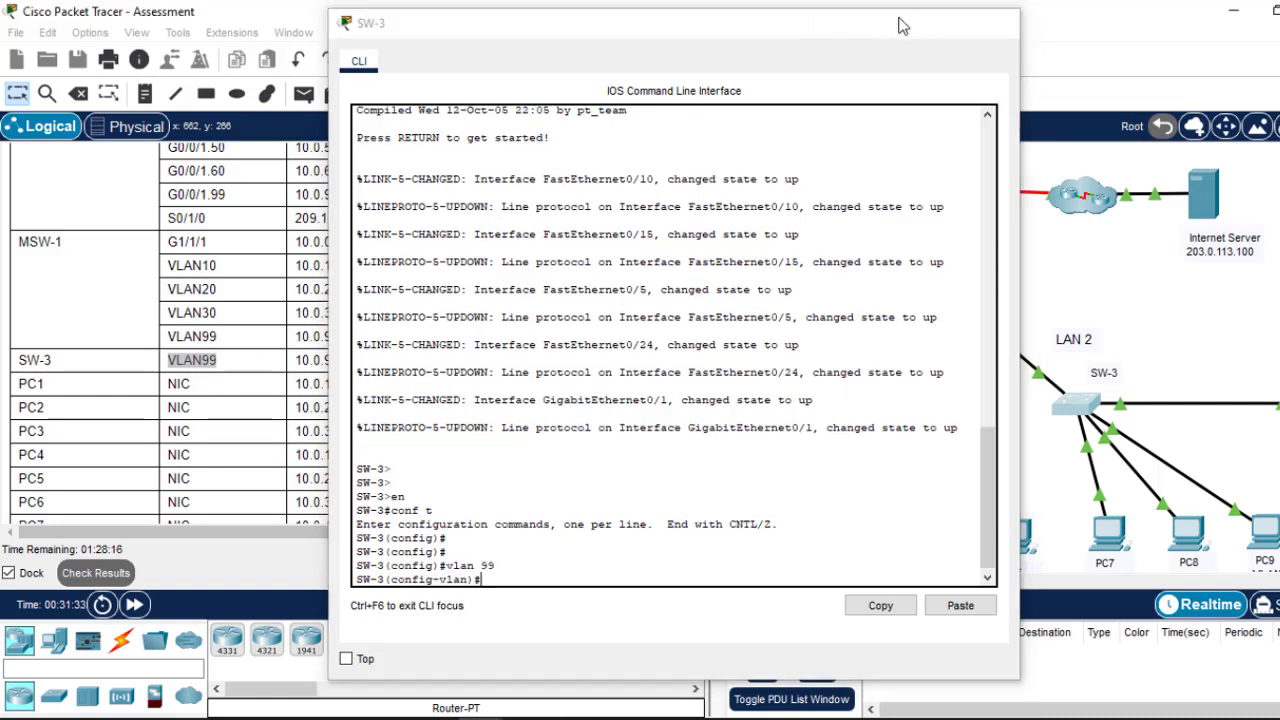
{"action": "left_click", "coordinate": [359, 362]}
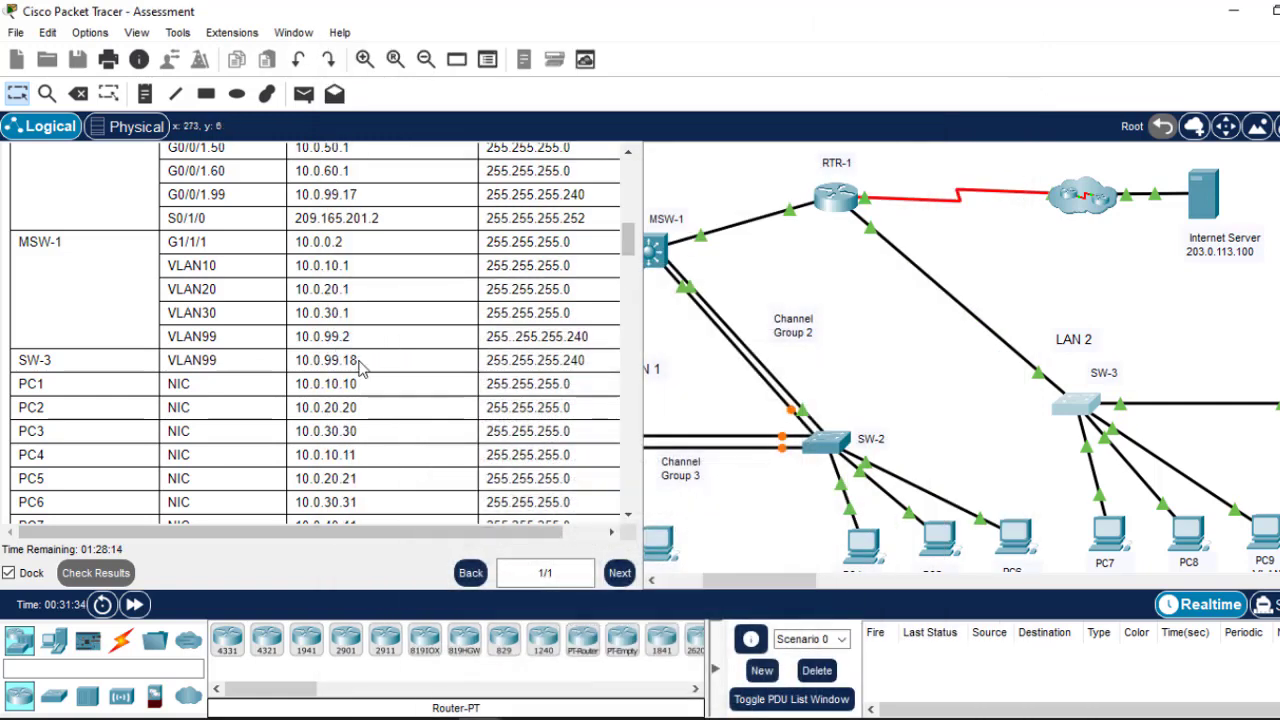
{"action": "left_click_drag", "start_coordinate": [362, 364], "coordinate": [296, 368]}
{"action": "left_click", "coordinate": [298, 360]}
{"action": "left_click", "coordinate": [298, 362]}
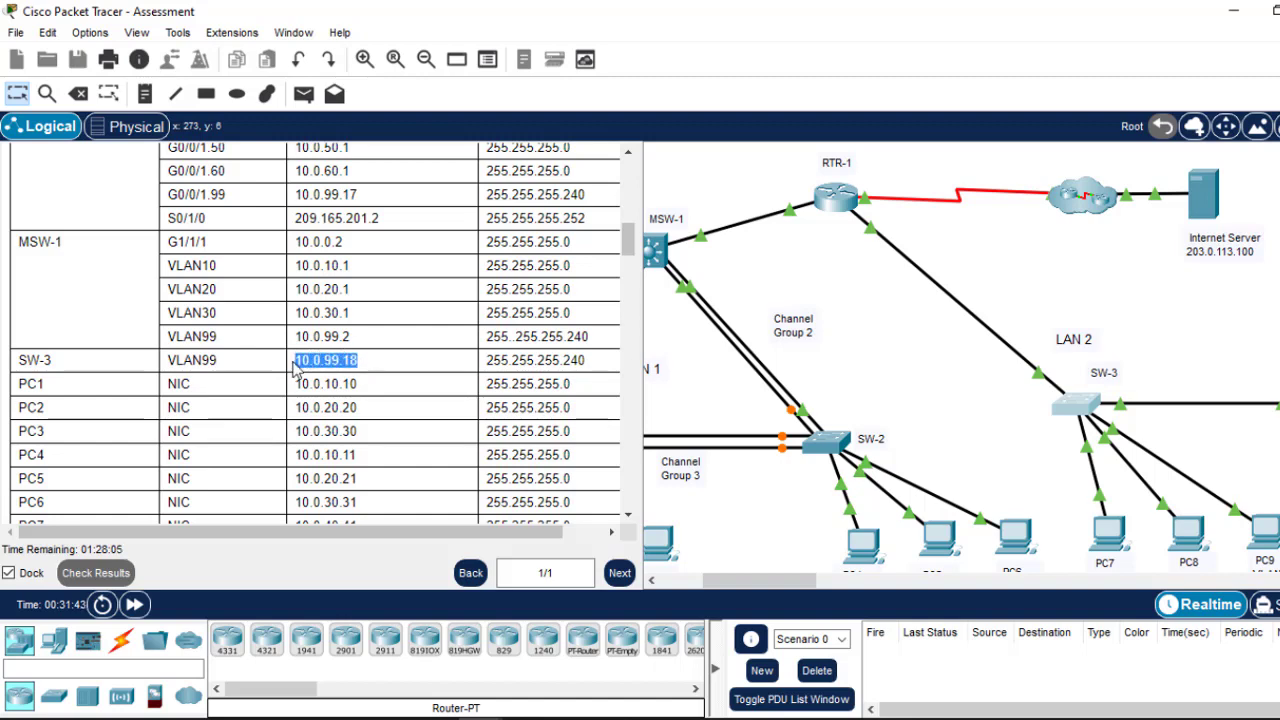
{"action": "right_click", "coordinate": [298, 362]}
{"action": "left_click", "coordinate": [343, 370]}
Step: Enable interface vlan 99 with no sh and enter ip add 10.0.99.18
{"action": "left_click", "coordinate": [1088, 406]}
{"action": "key", "text": "Return"}
{"action": "key", "text": "Return"}
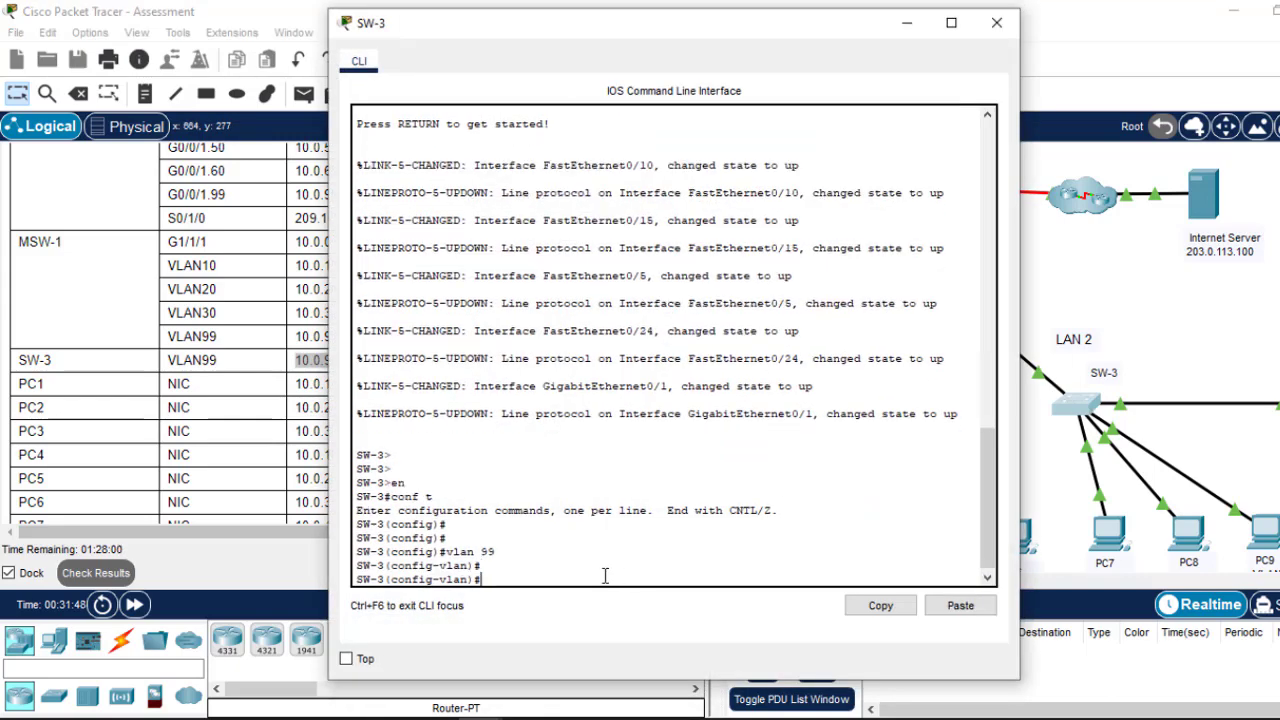
{"action": "type", "text": "exit"}
{"action": "key", "text": "Return"}
{"action": "key", "text": "Return"}
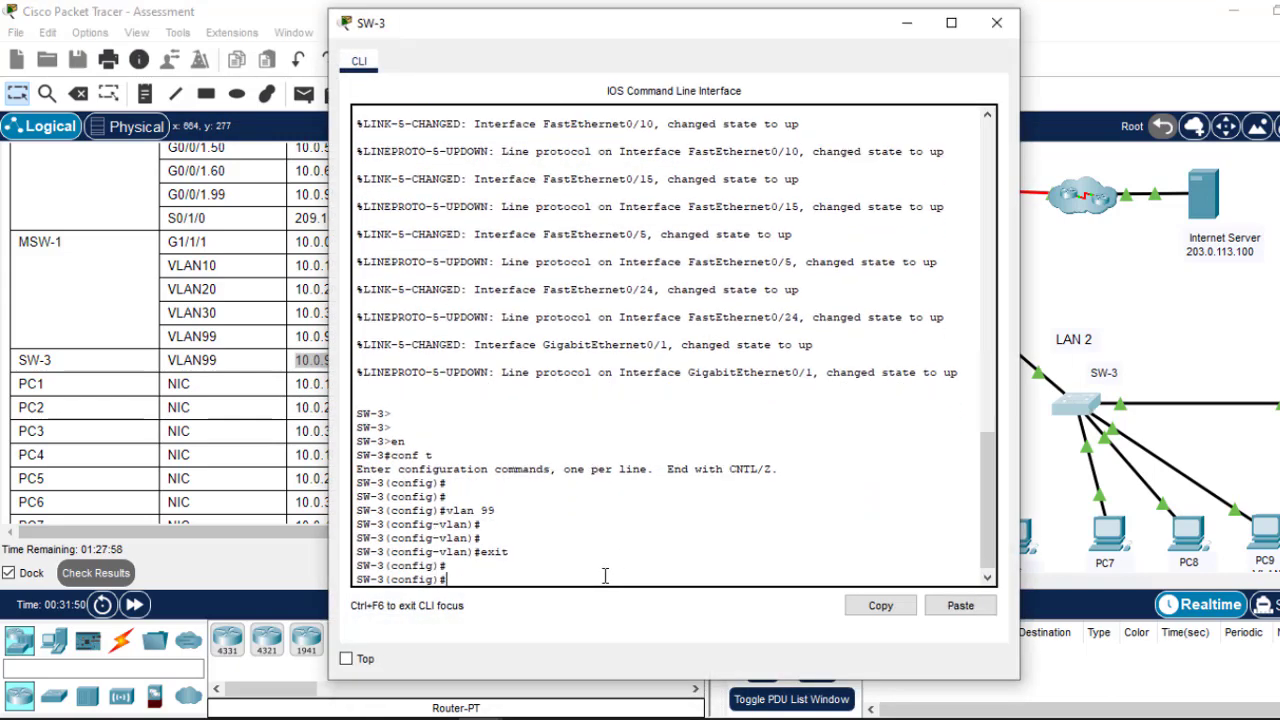
{"action": "type", "text": "int vla"}
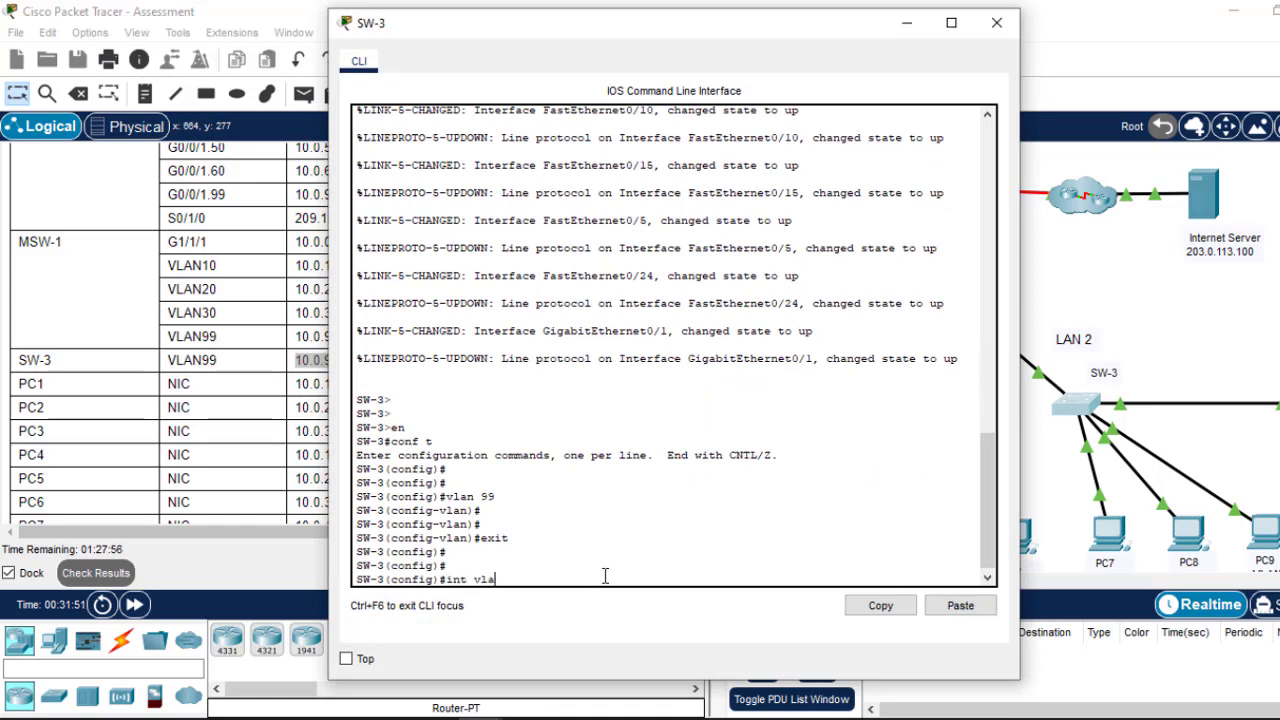
{"action": "type", "text": "n 99"}
{"action": "key", "text": "Return"}
{"action": "key", "text": "Return"}
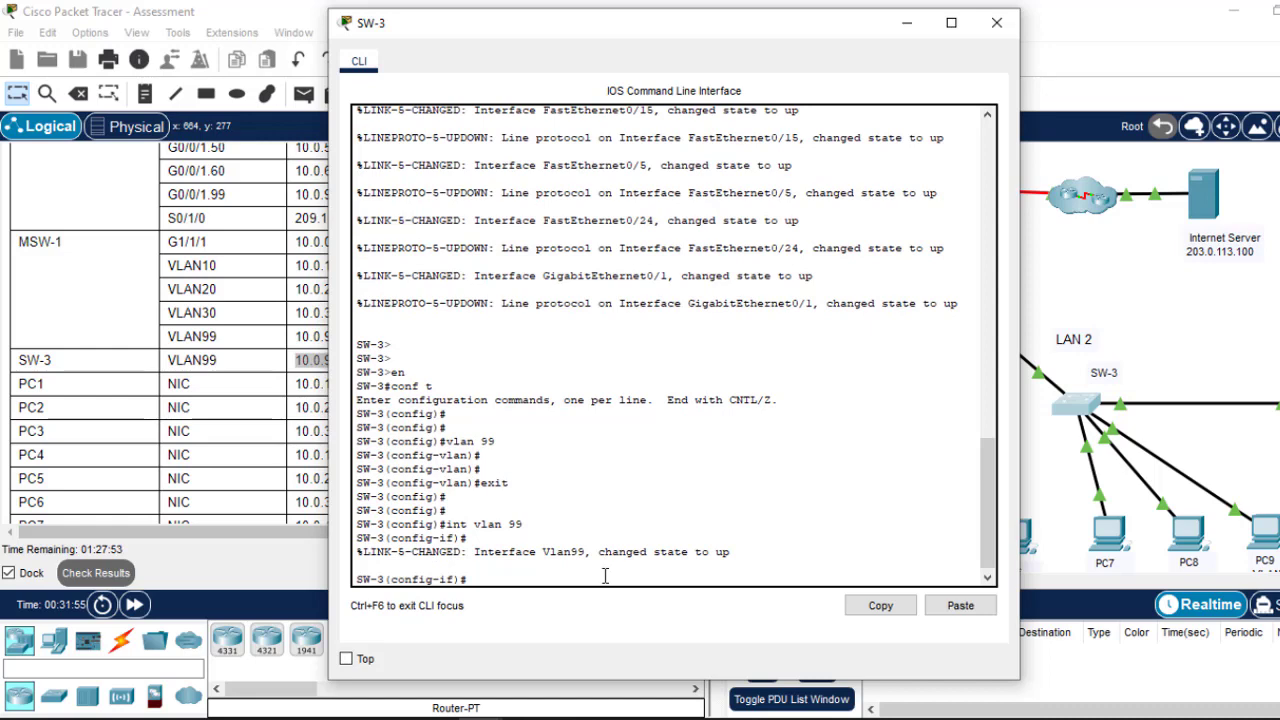
{"action": "type", "text": "no sh"}
{"action": "key", "text": "Return"}
{"action": "key", "text": "Return"}
{"action": "key", "text": "Return"}
{"action": "key", "text": "Return"}
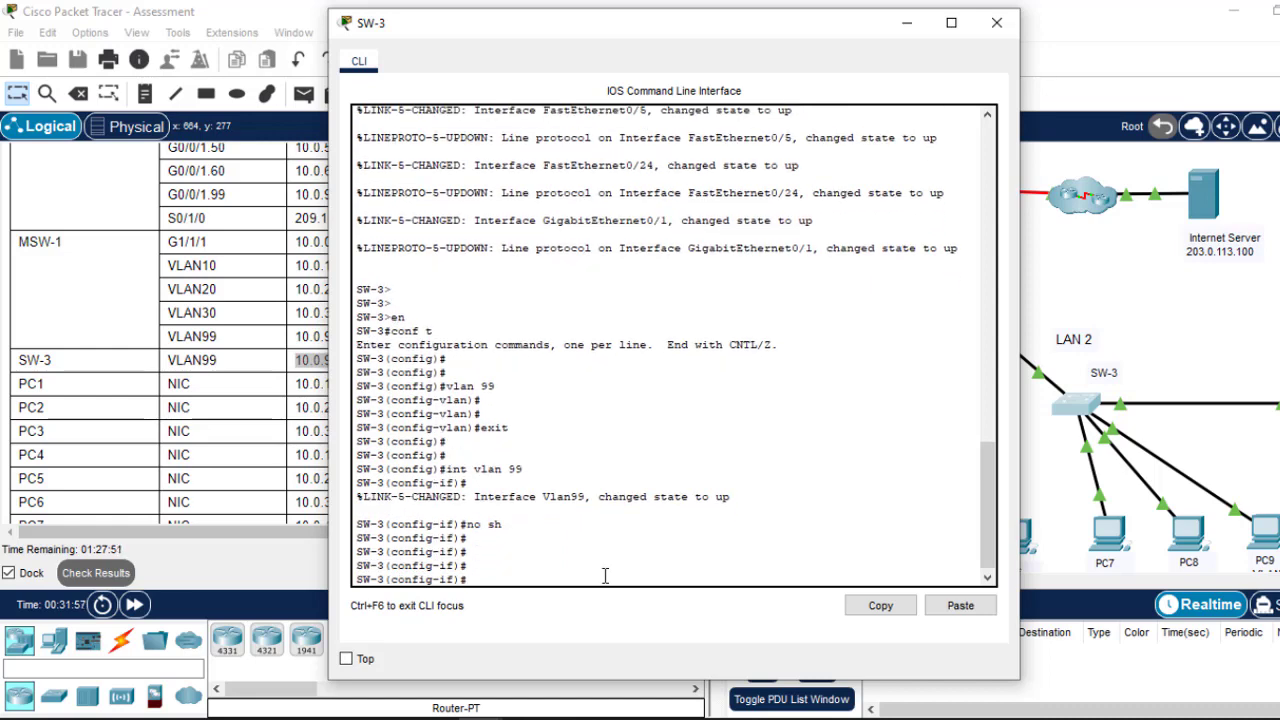
{"action": "type", "text": "ip add"}
{"action": "left_click", "coordinate": [962, 606]}
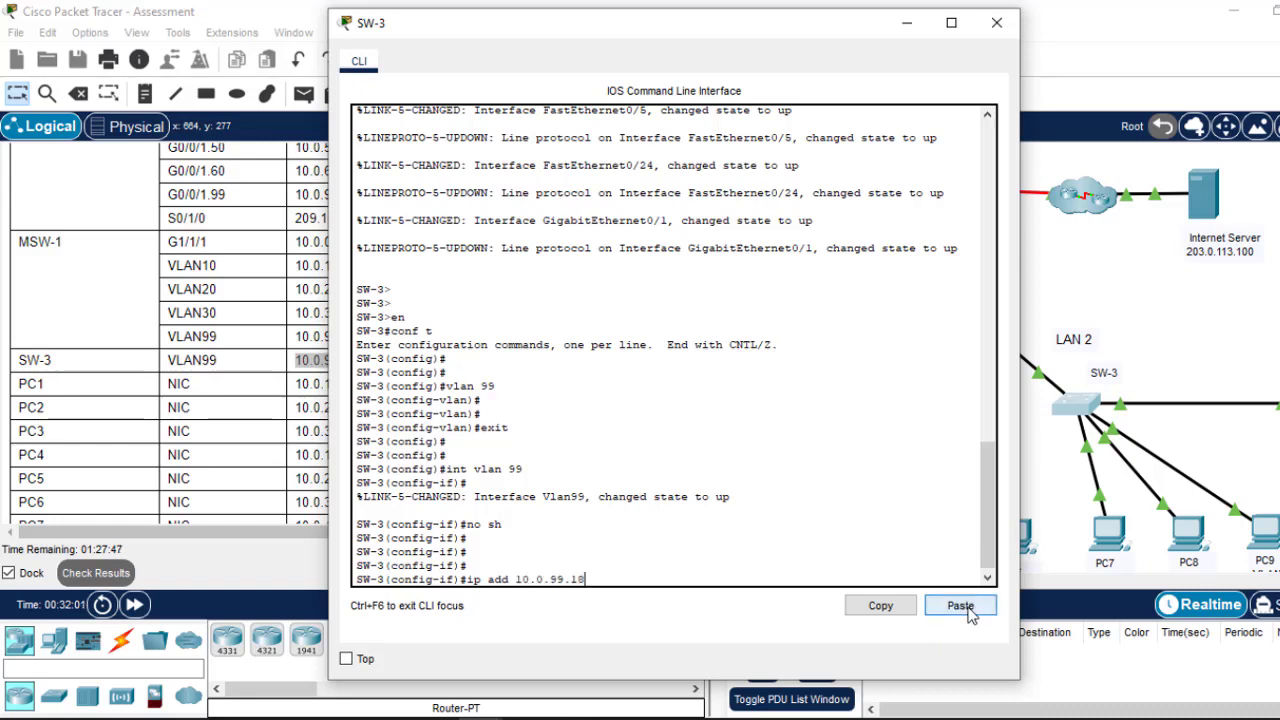
Step: Add mask 255.255.255.240 to the VLAN 99 address, exit, and hide the console
{"action": "left_click", "coordinate": [907, 23]}
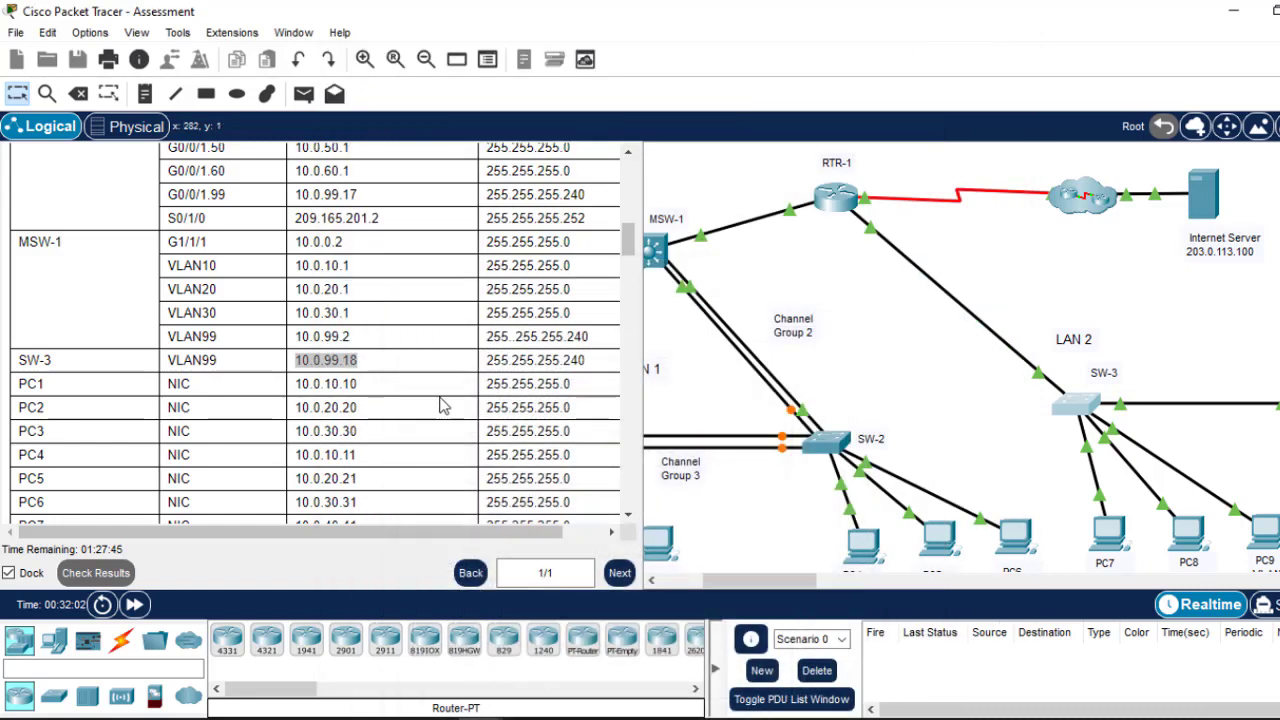
{"action": "left_click", "coordinate": [580, 363]}
{"action": "left_click_drag", "start_coordinate": [580, 363], "coordinate": [487, 361]}
{"action": "right_click", "coordinate": [528, 362]}
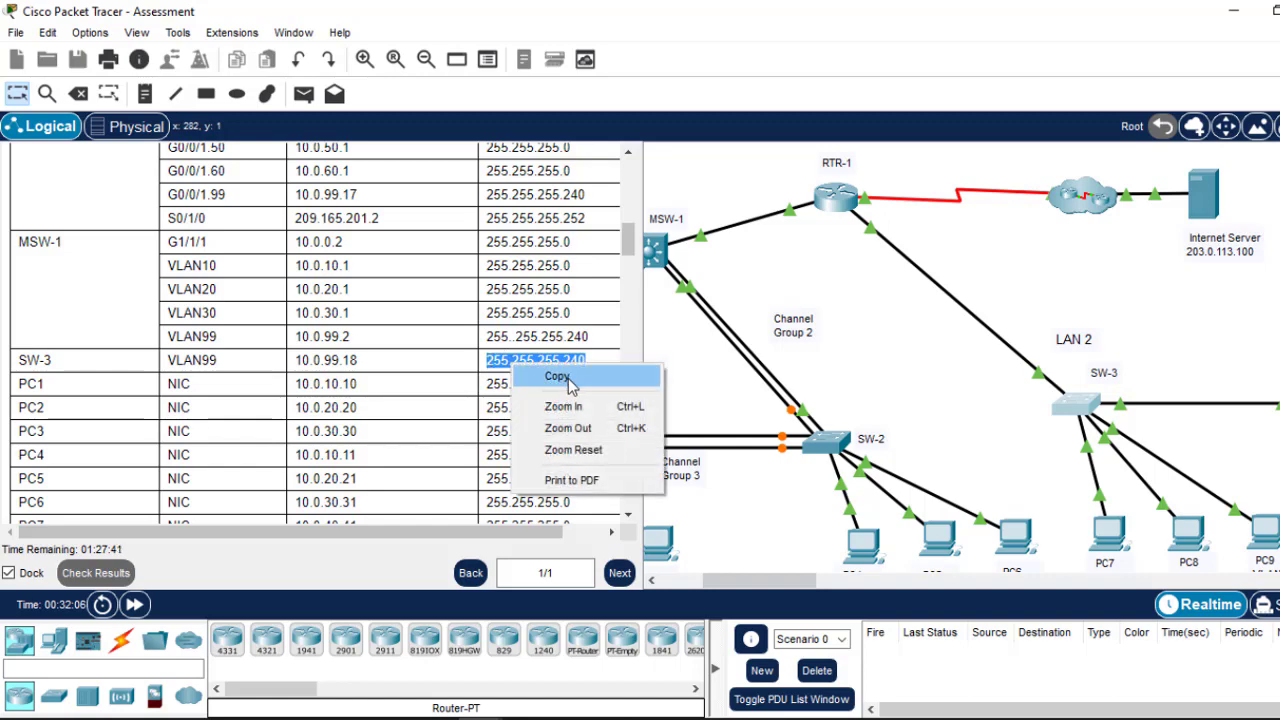
{"action": "left_click", "coordinate": [568, 378]}
{"action": "left_click", "coordinate": [1078, 405]}
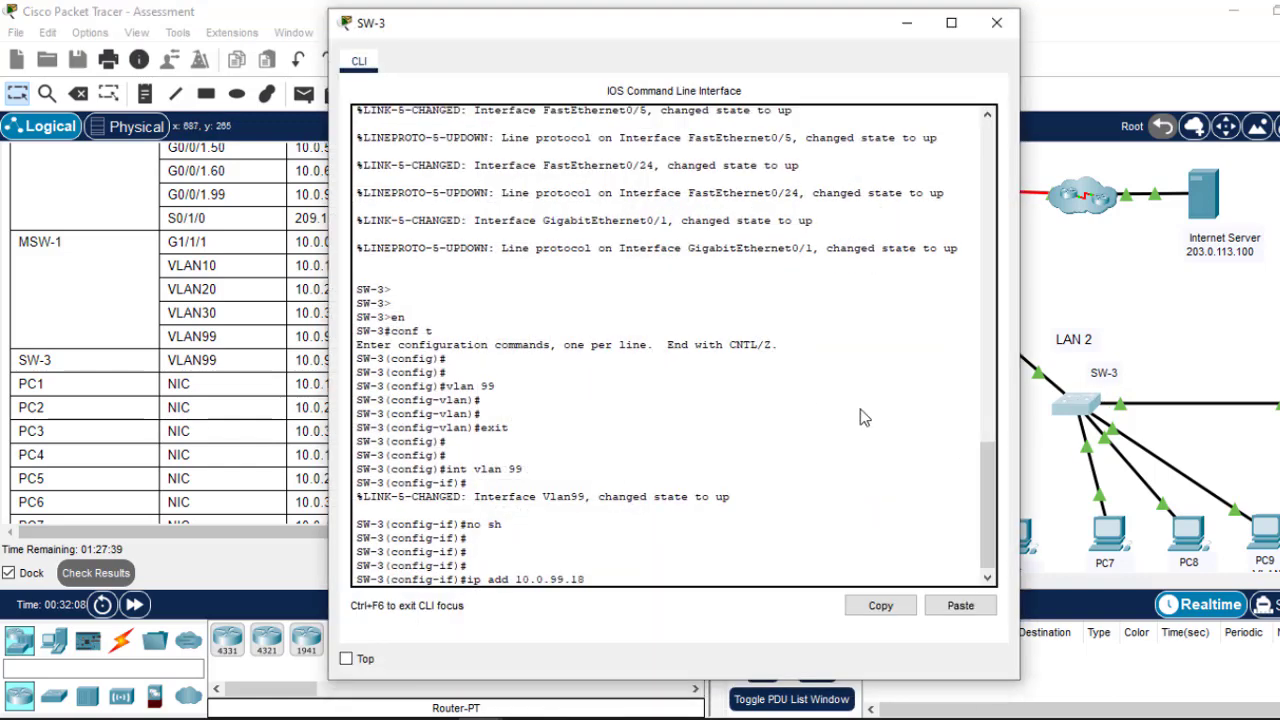
{"action": "left_click", "coordinate": [966, 607]}
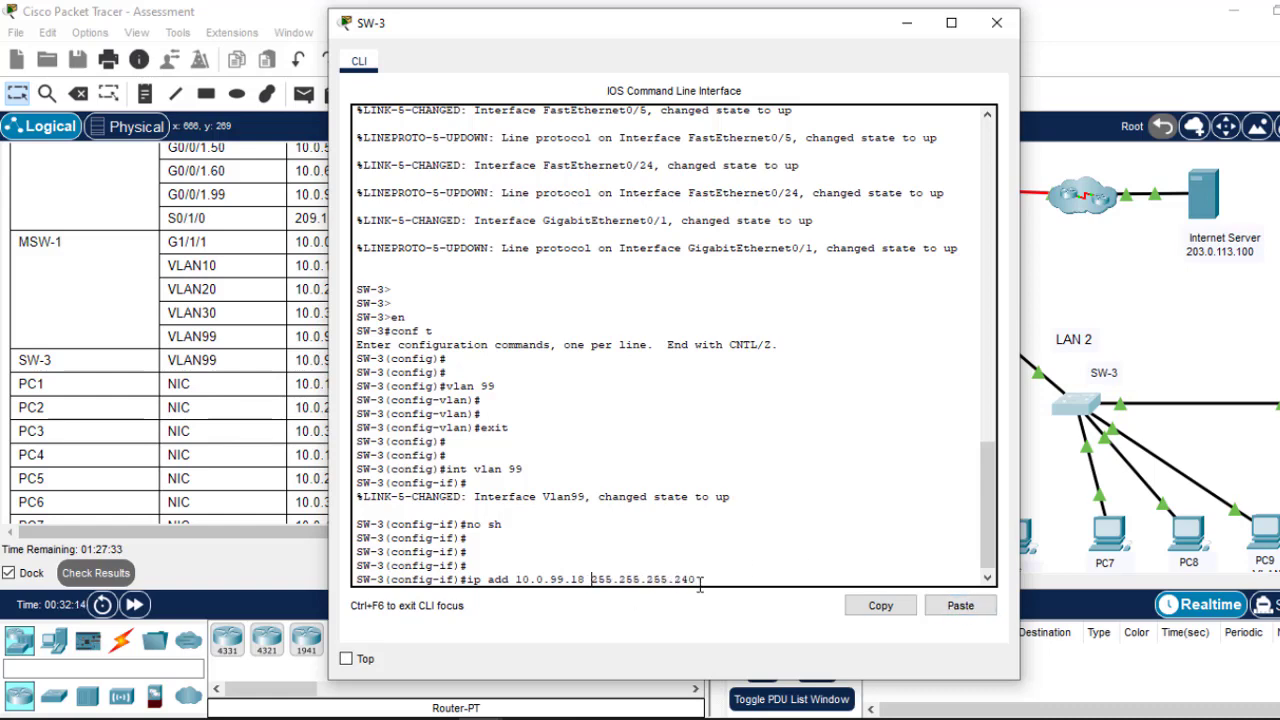
{"action": "key", "text": "Return"}
{"action": "type", "text": "exit"}
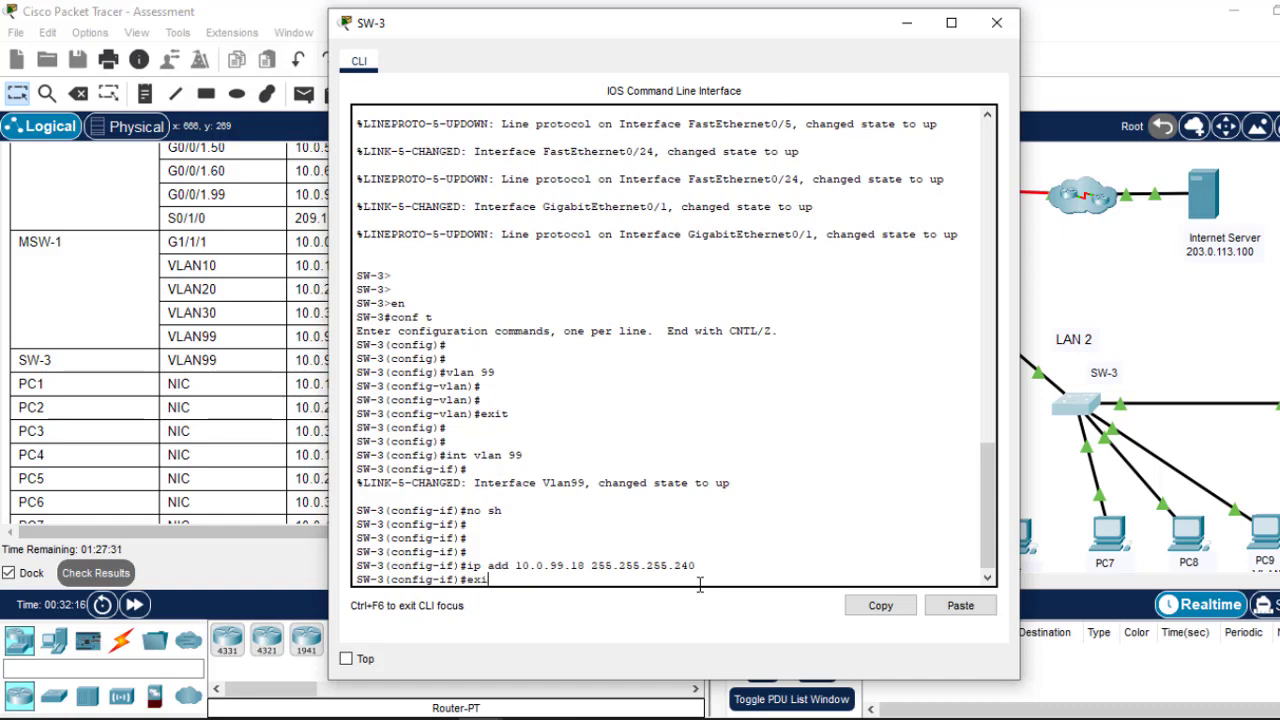
{"action": "key", "text": "Return"}
{"action": "key", "text": "Return"}
{"action": "key", "text": "Return"}
{"action": "key", "text": "Return"}
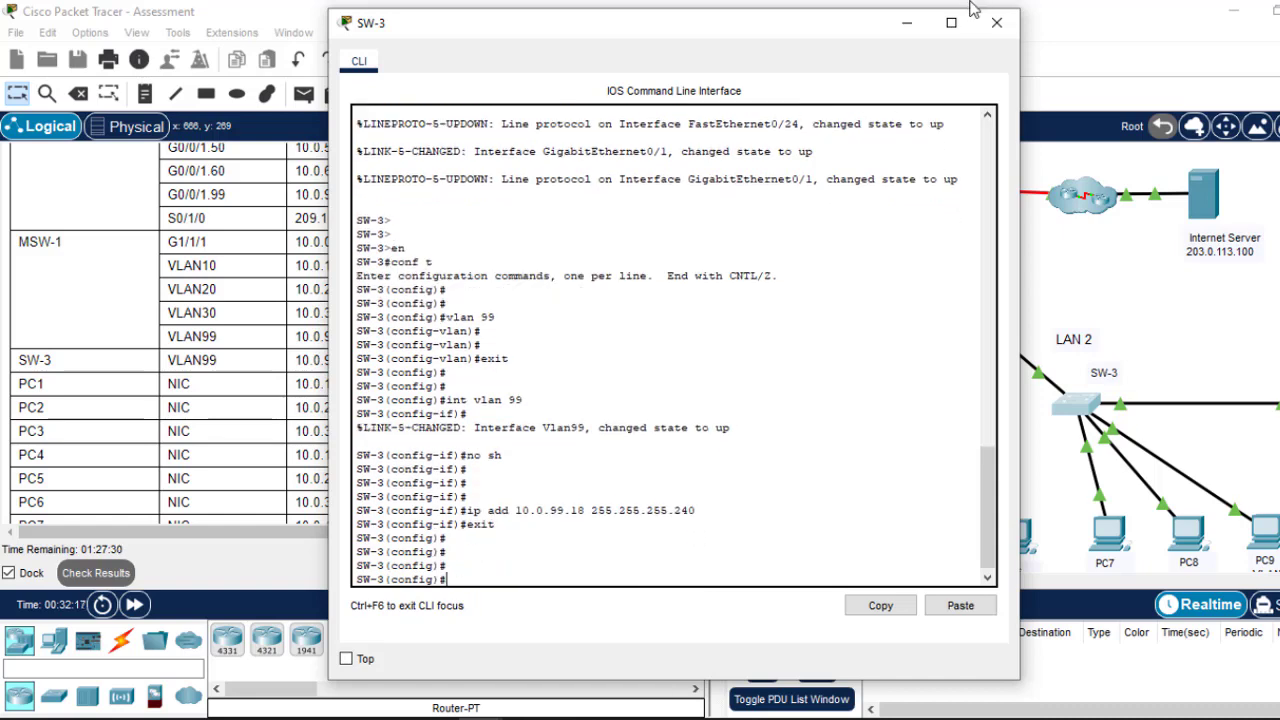
{"action": "left_click", "coordinate": [907, 24]}
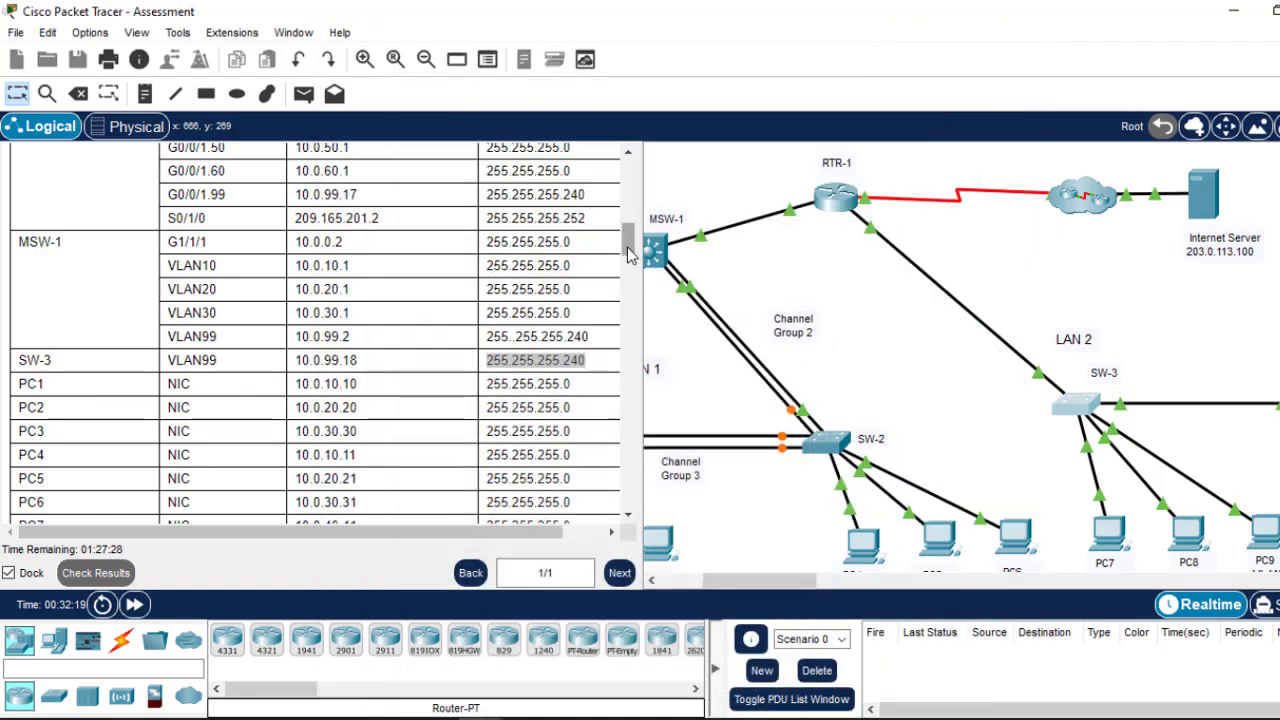
Step: Scroll to Part 2's SSH requirements and copy the required account password
{"action": "scroll", "coordinate": [626, 290], "scroll_direction": "down", "scroll_amount": 10}
{"action": "left_click_drag", "start_coordinate": [628, 310], "coordinate": [630, 350]}
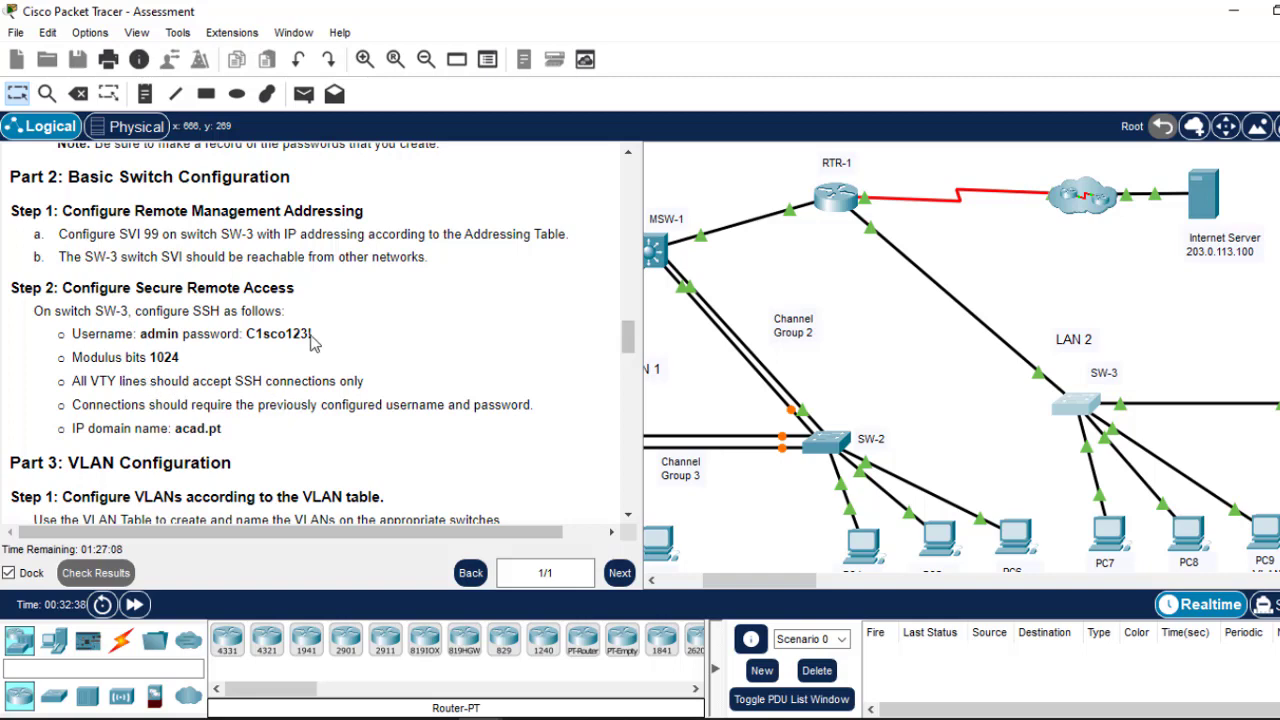
{"action": "left_click_drag", "start_coordinate": [314, 335], "coordinate": [247, 337]}
{"action": "right_click", "coordinate": [248, 337]}
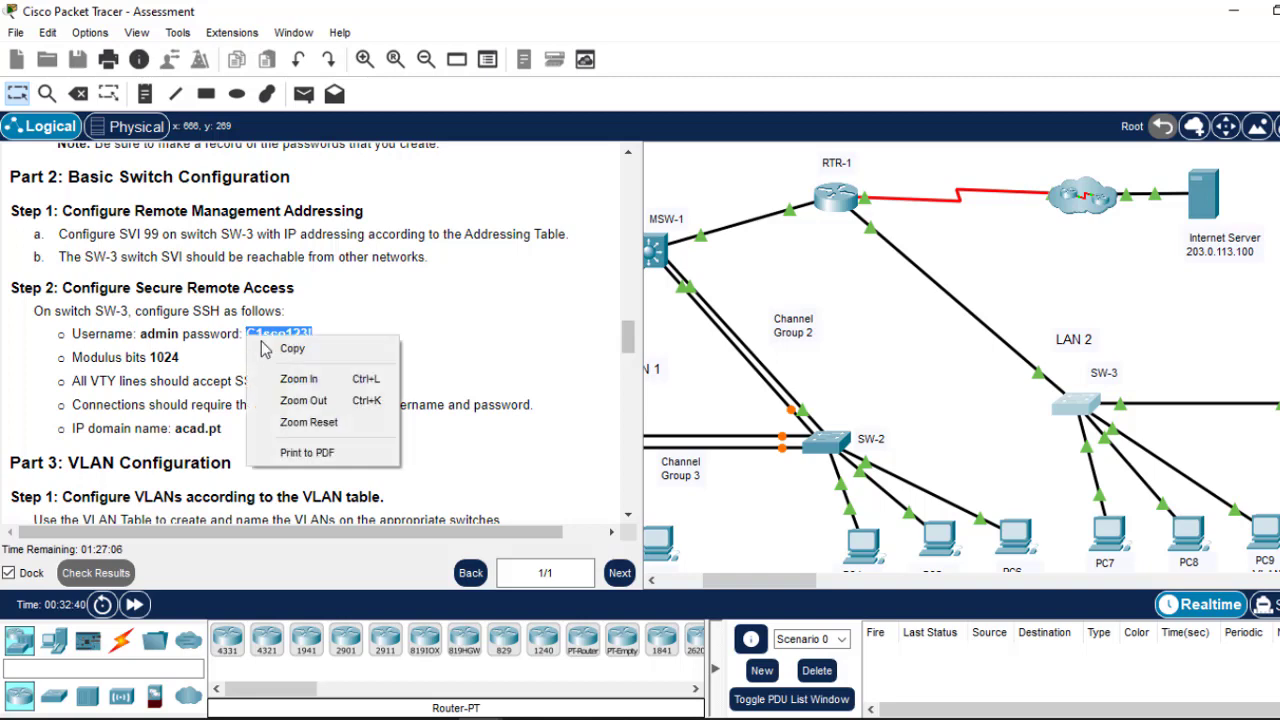
{"action": "left_click", "coordinate": [290, 350]}
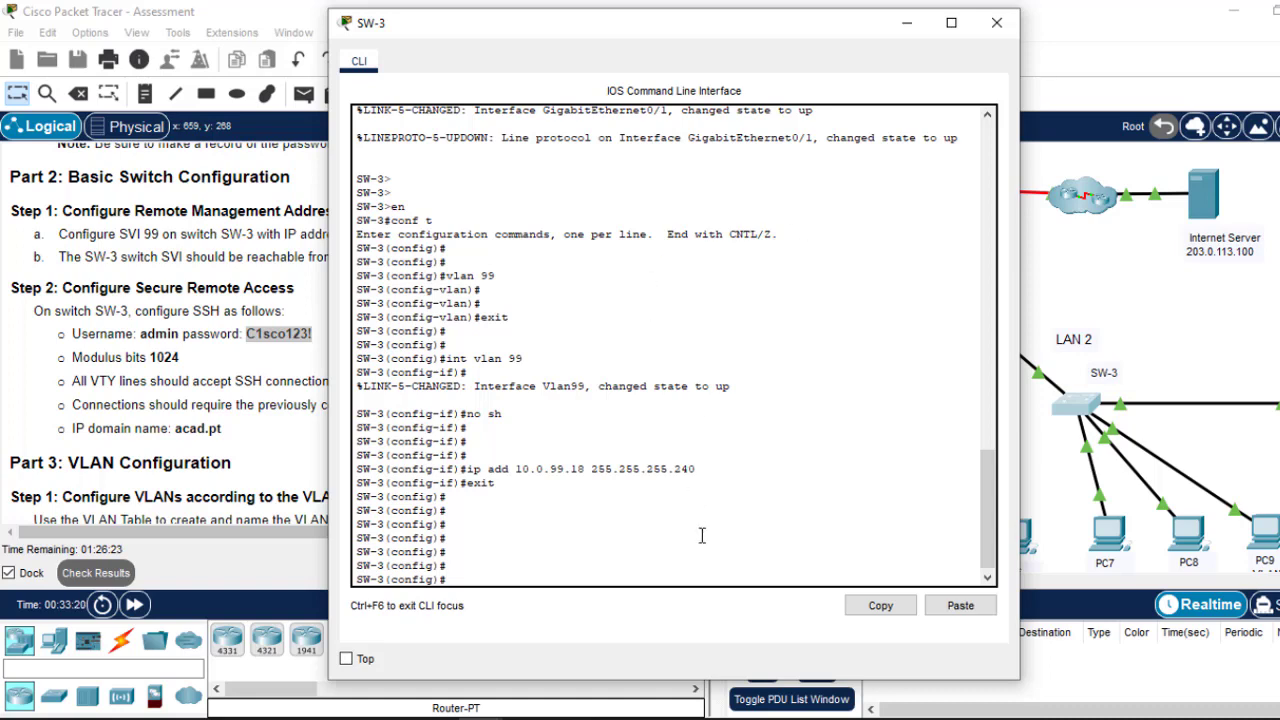
Step: Set SW-3's domain name to acad.pt and create user admin with the copied password
{"action": "type", "text": "main-name"}
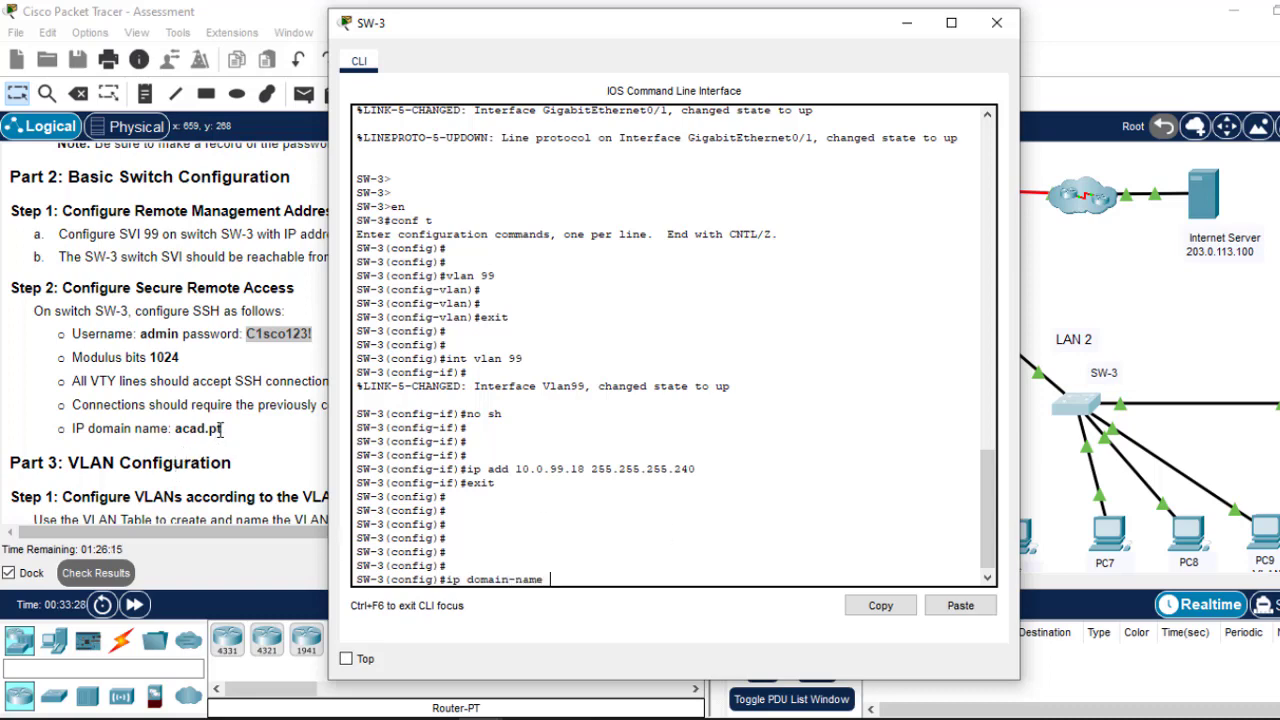
{"action": "type", "text": "acad.pt"}
{"action": "key", "text": "Return"}
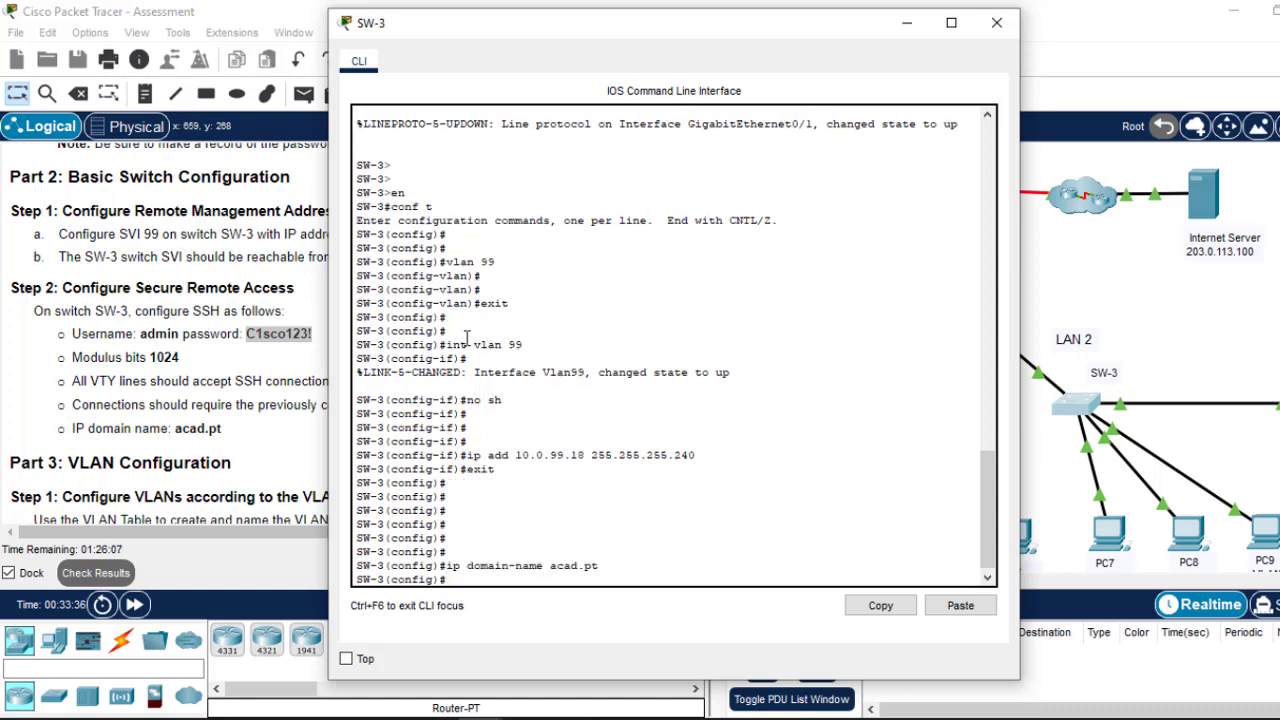
{"action": "type", "text": "usern"}
{"action": "key", "text": "Tab"}
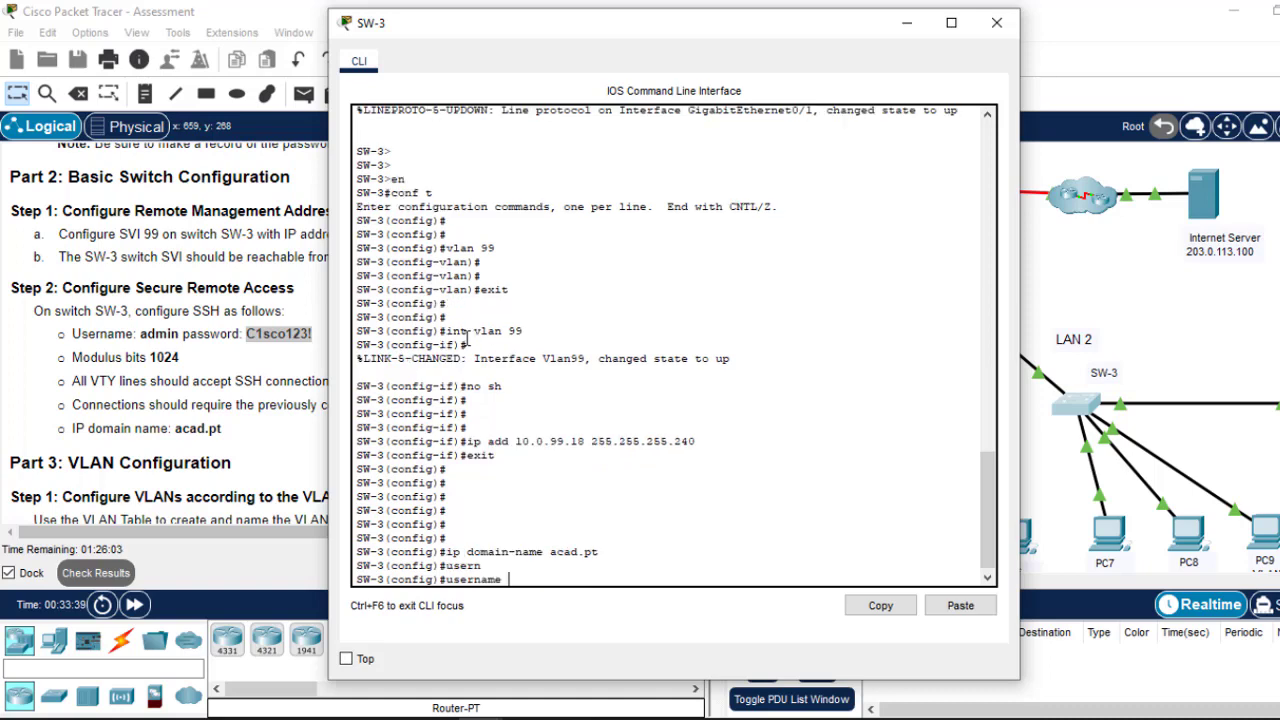
{"action": "type", "text": "admin pass"}
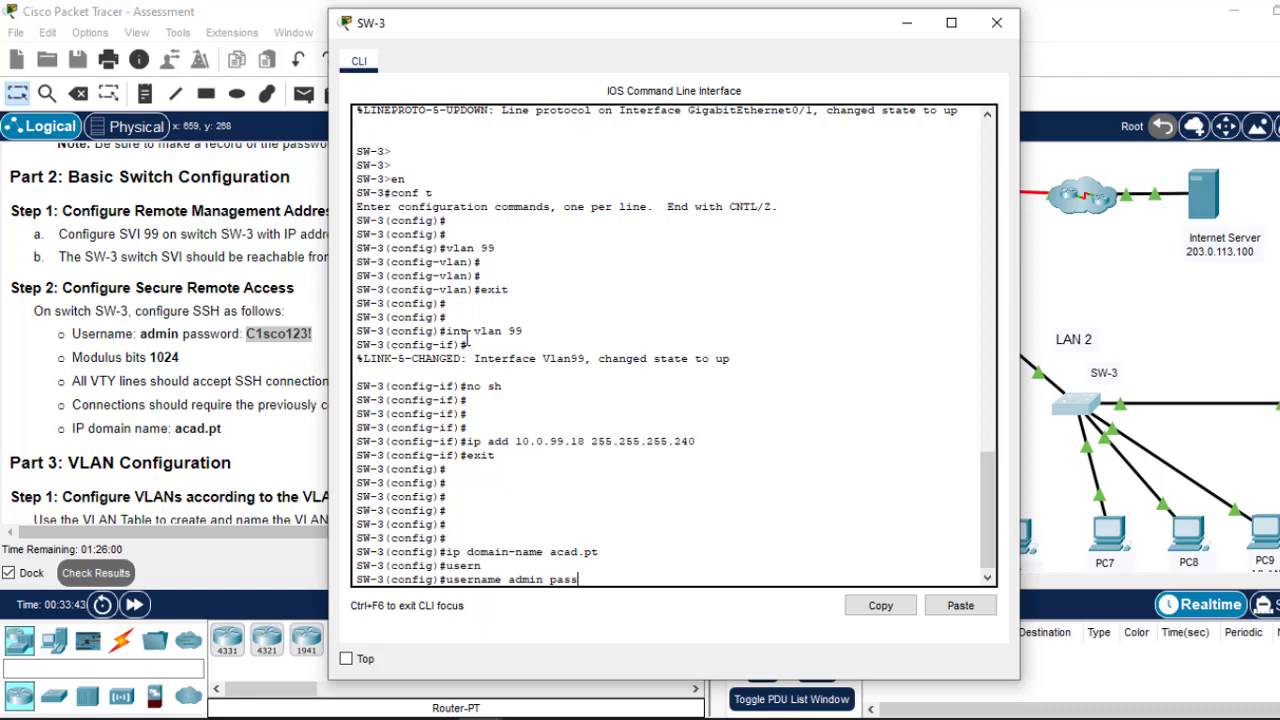
{"action": "key", "text": "Tab"}
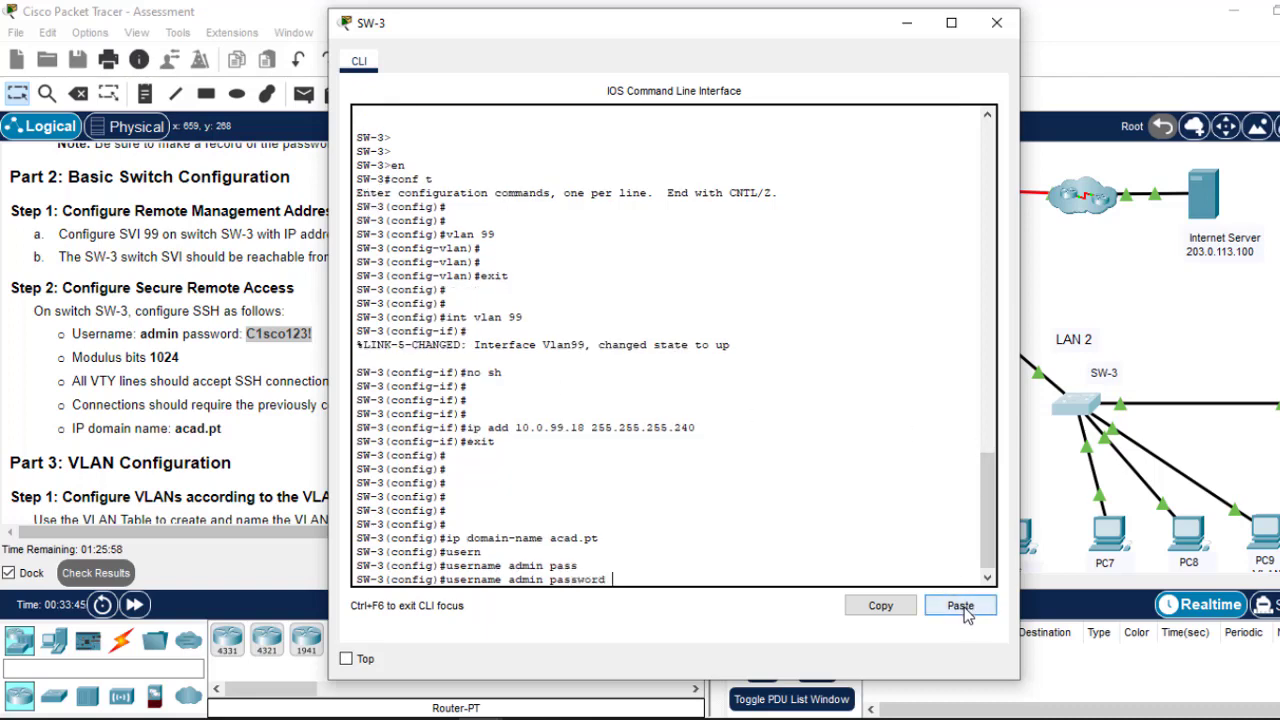
{"action": "left_click", "coordinate": [960, 606]}
{"action": "key", "text": "Return"}
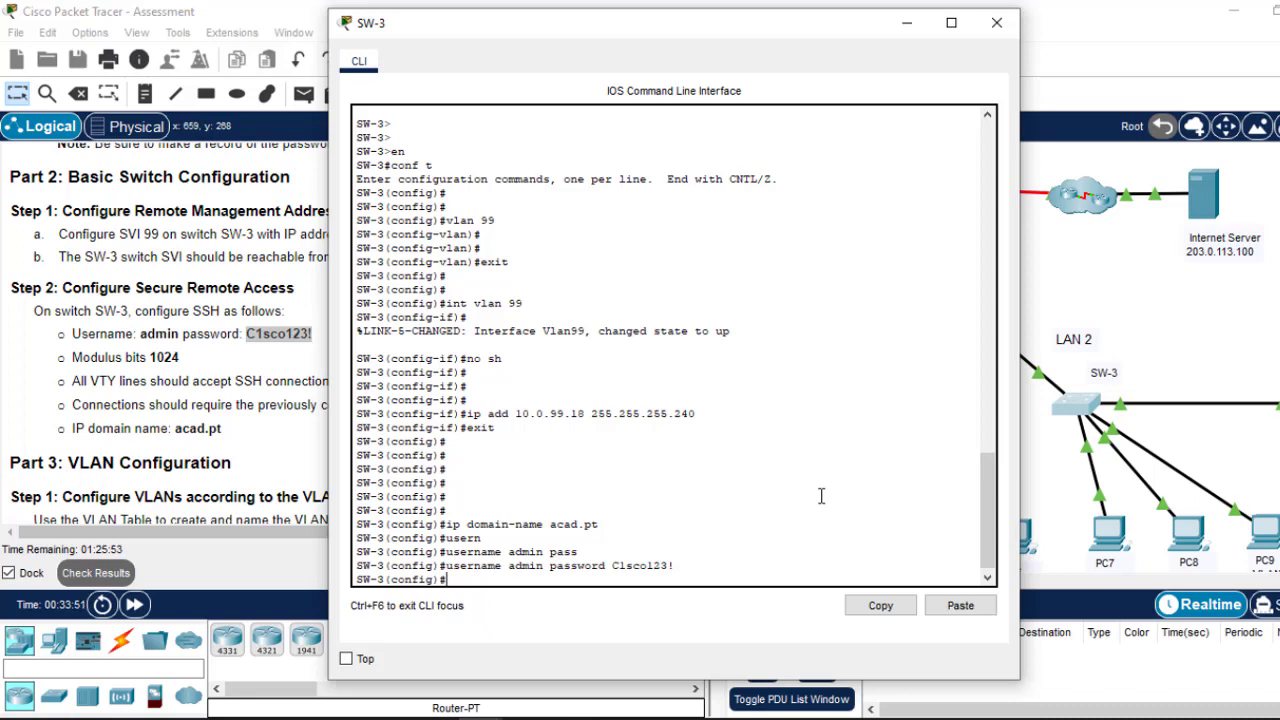
Step: Generate 1024-bit RSA keys with crypto key generate rsa
{"action": "key", "text": "Return"}
{"action": "type", "text": "cr"}
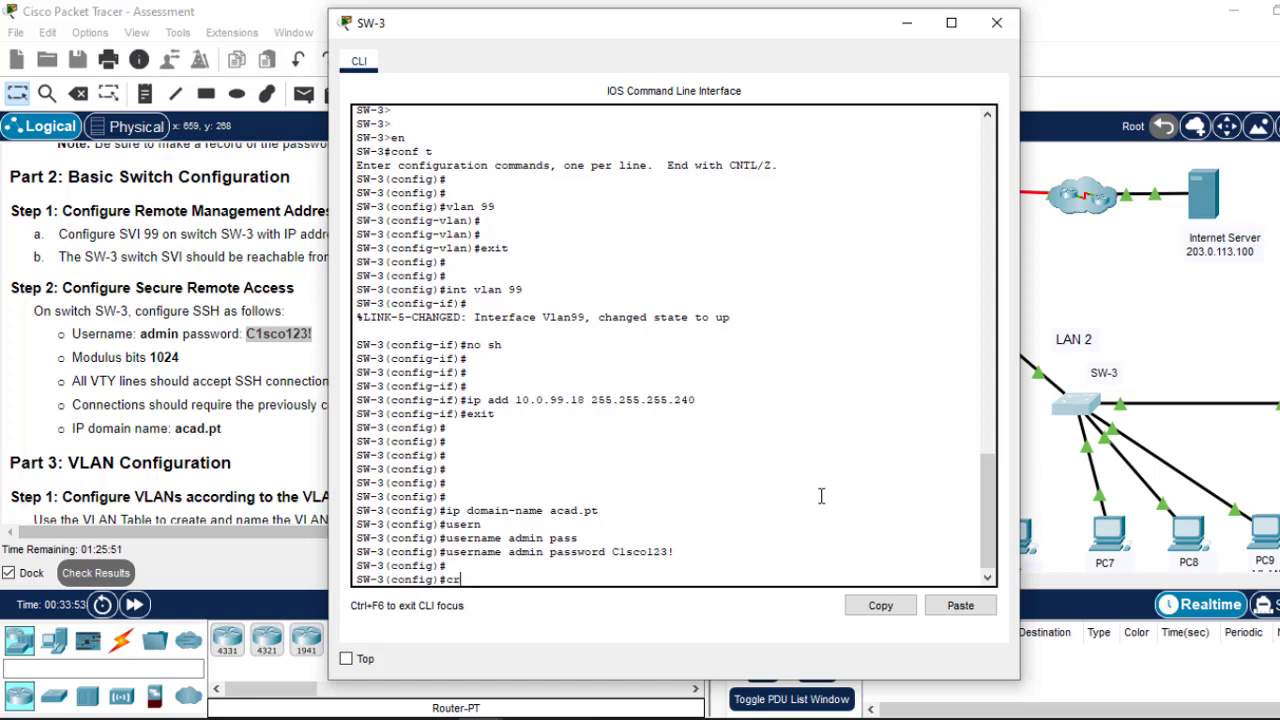
{"action": "type", "text": "yp"}
{"action": "key", "text": "Tab"}
{"action": "type", "text": "k"}
{"action": "key", "text": "Tab"}
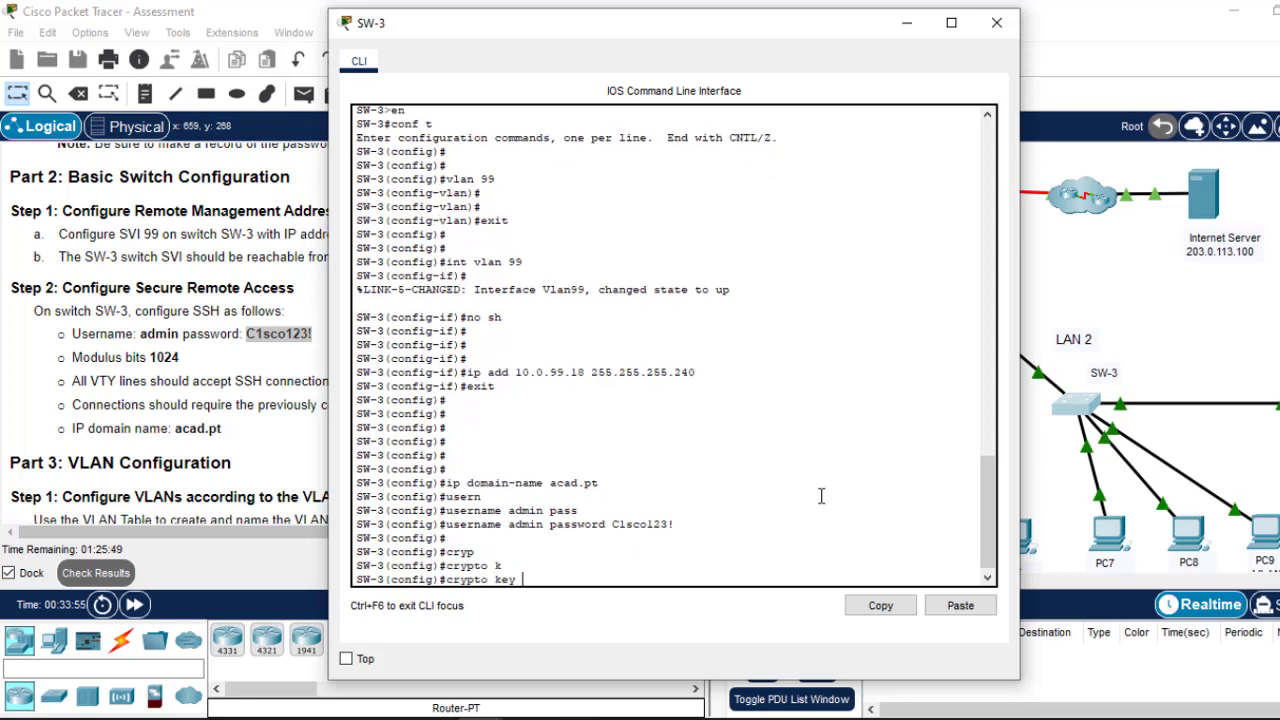
{"action": "type", "text": "g"}
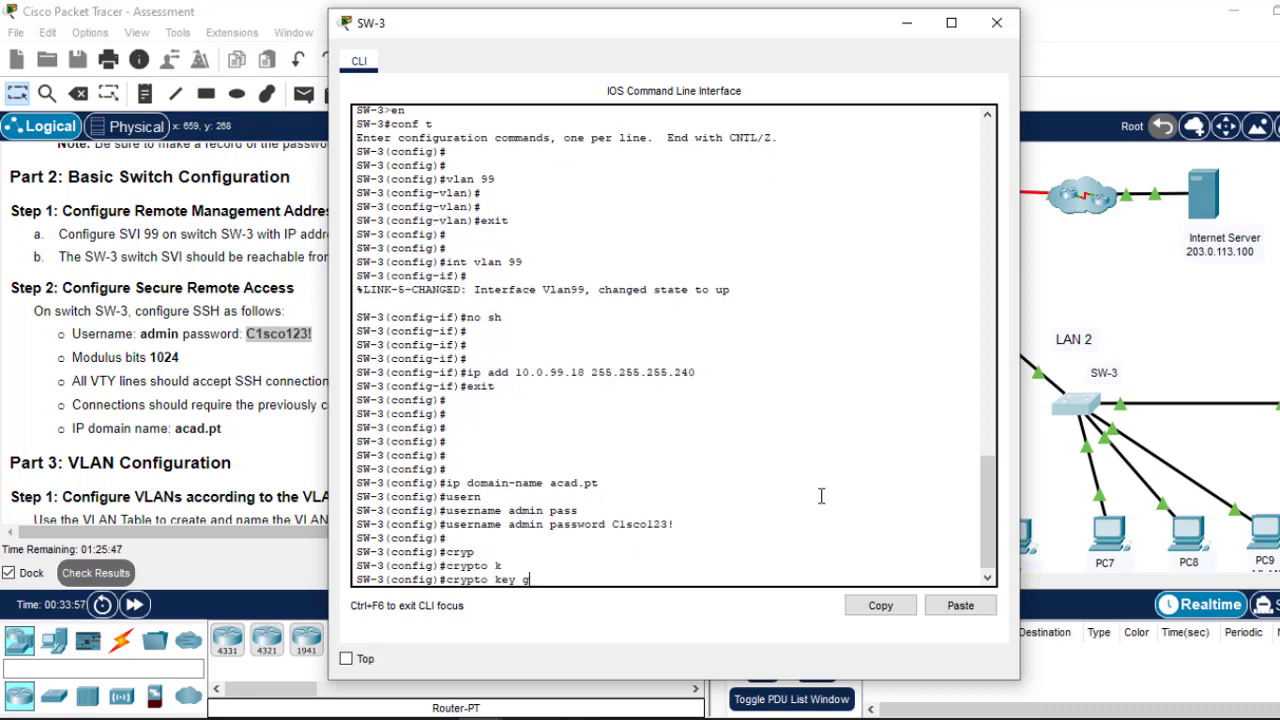
{"action": "key", "text": "Tab"}
{"action": "type", "text": "r"}
{"action": "key", "text": "Tab"}
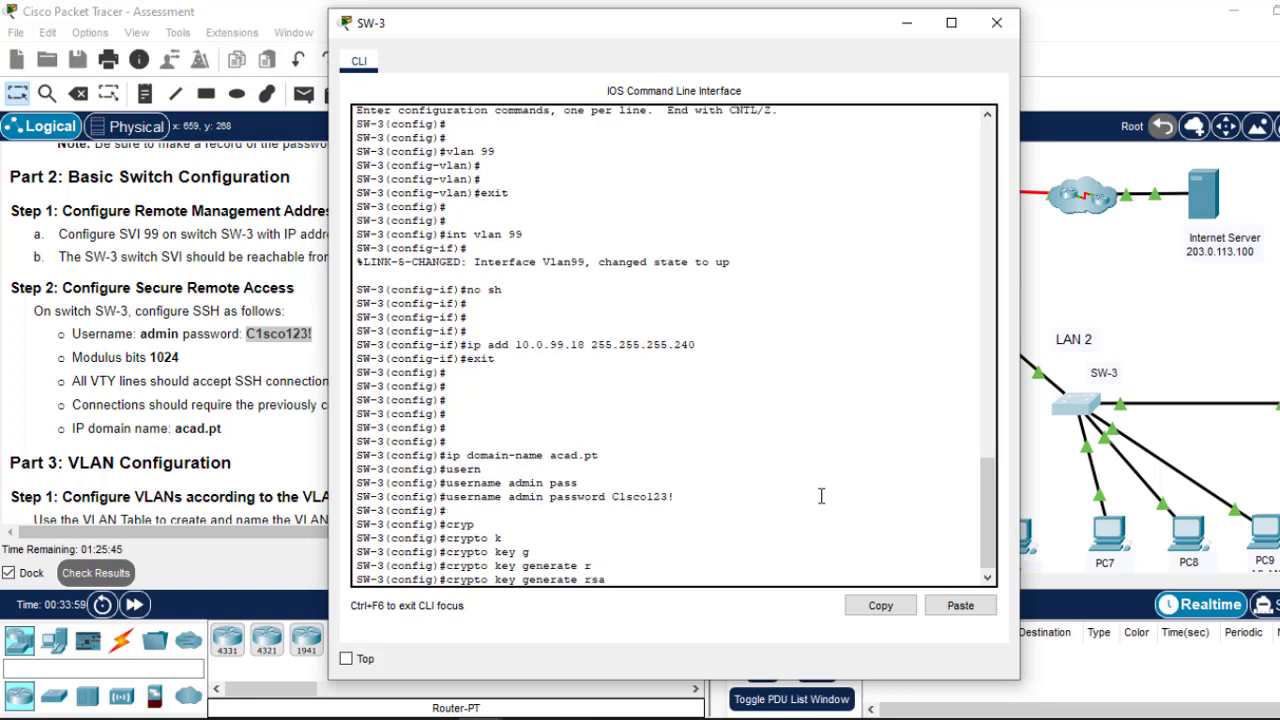
{"action": "key", "text": "Return"}
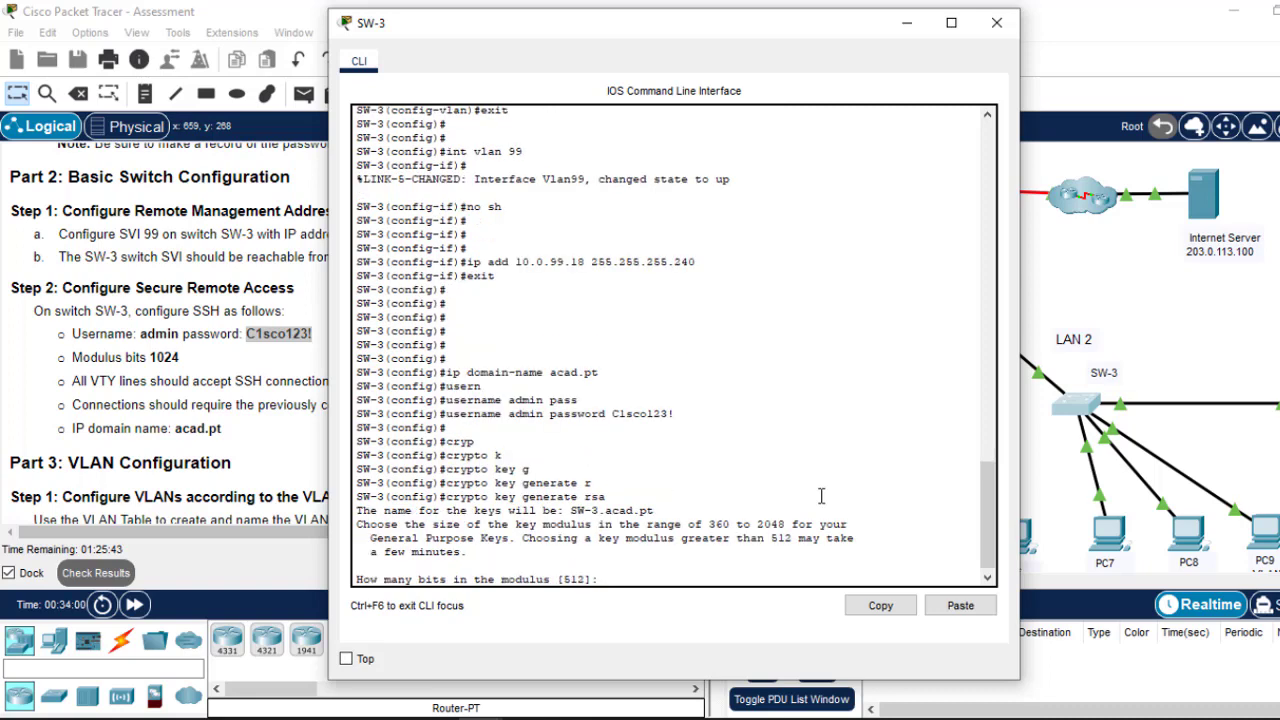
{"action": "type", "text": "1024"}
{"action": "key", "text": "Return"}
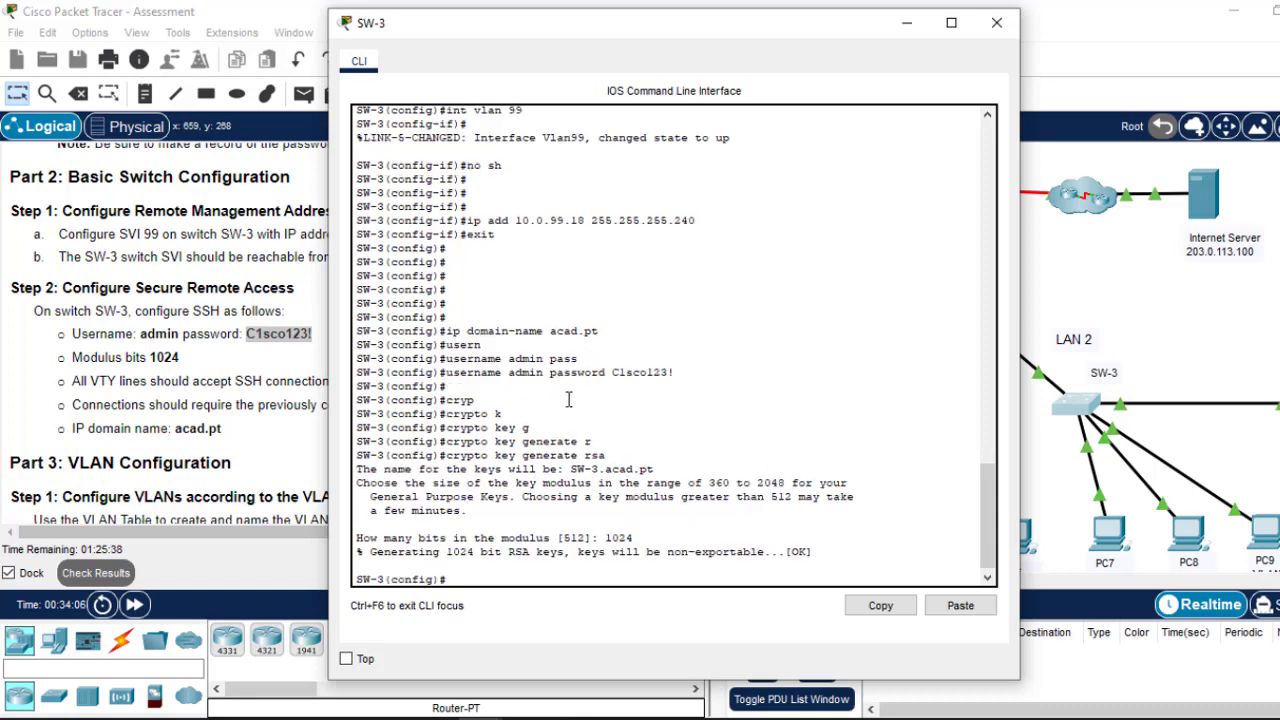
Step: Enter configuration for VTY lines 0 to 15
{"action": "type", "text": "li"}
{"action": "key", "text": "BackSpace"}
{"action": "type", "text": "ty 0 15"}
{"action": "key", "text": "Return"}
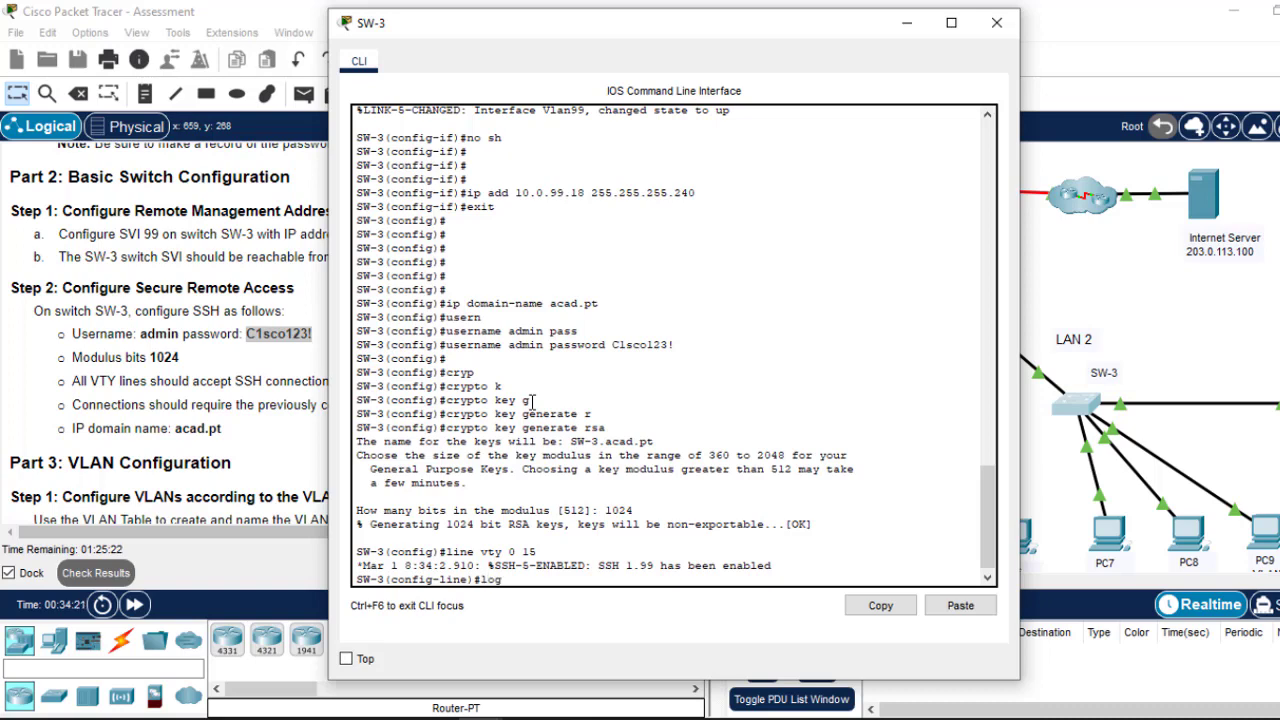
Step: Make SW-3's VTY lines use local login and accept only SSH connections
{"action": "type", "text": "logi"}
{"action": "key", "text": "Tab"}
{"action": "type", "text": "lo"}
{"action": "key", "text": "Tab"}
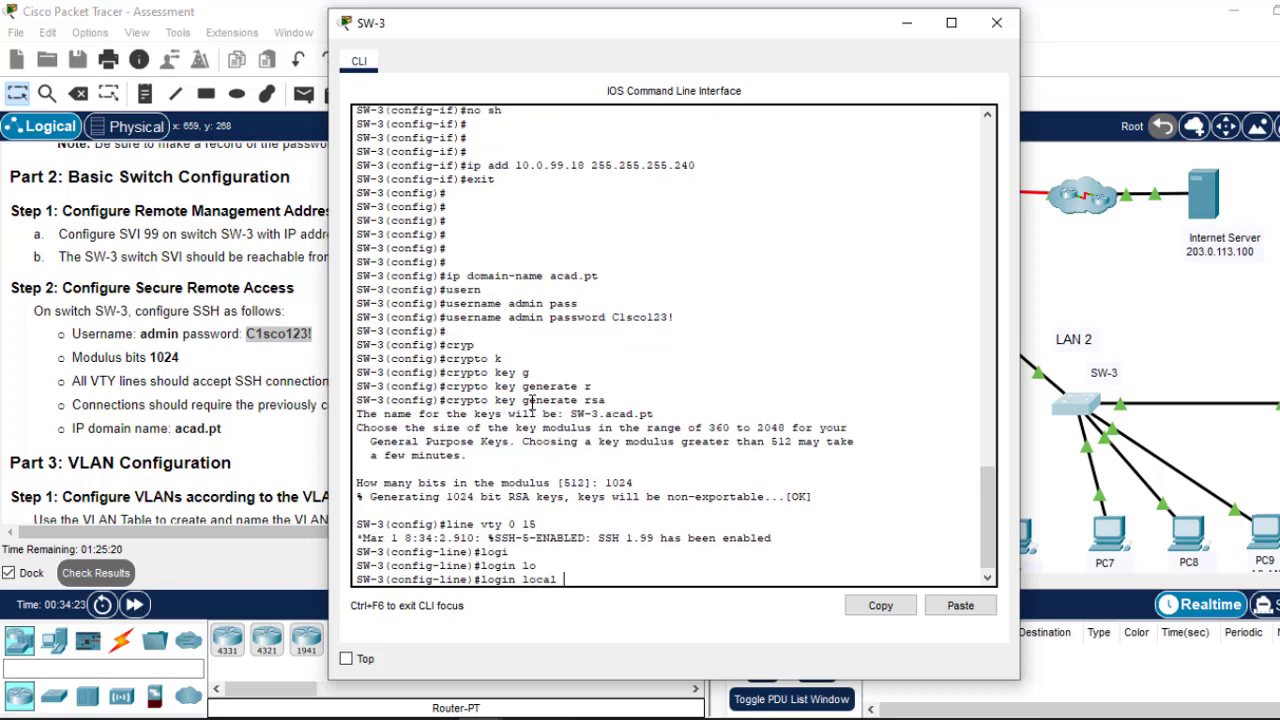
{"action": "key", "text": "Return"}
{"action": "type", "text": "t"}
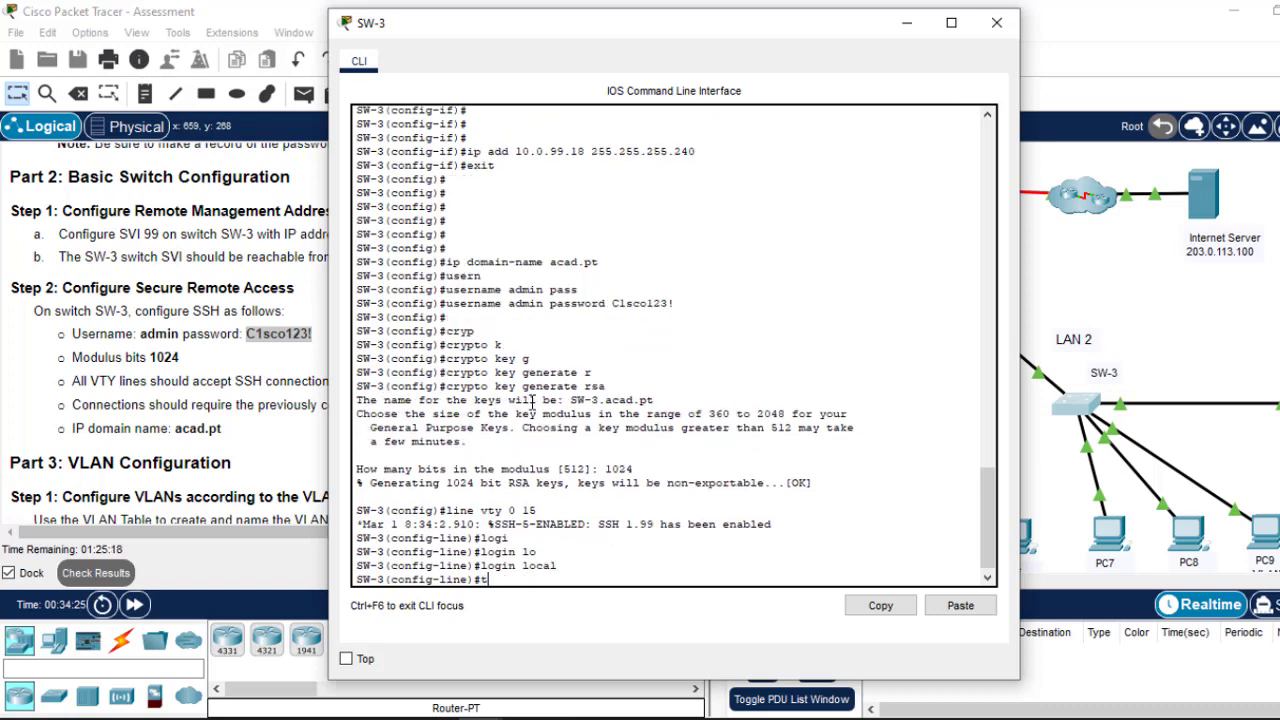
{"action": "type", "text": "ran"}
{"action": "key", "text": "Tab"}
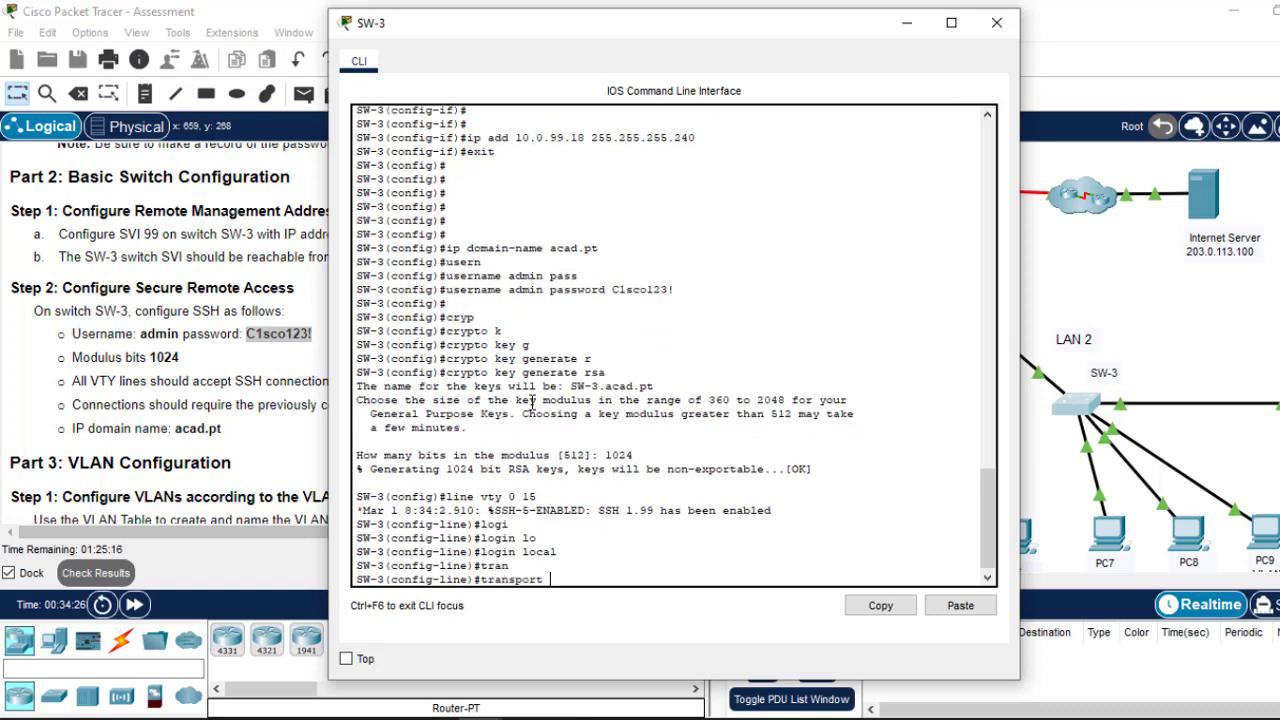
{"action": "type", "text": "in"}
{"action": "key", "text": "Tab"}
{"action": "type", "text": "s"}
{"action": "key", "text": "Tab"}
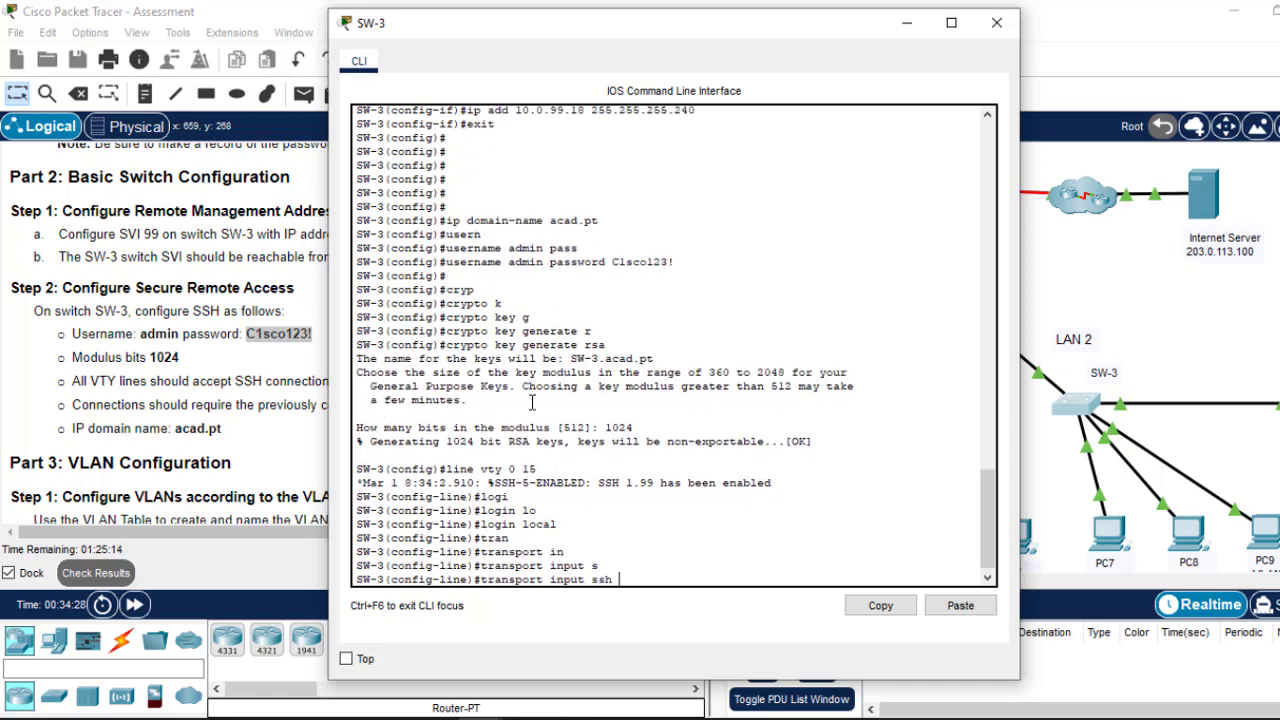
{"action": "key", "text": "Return"}
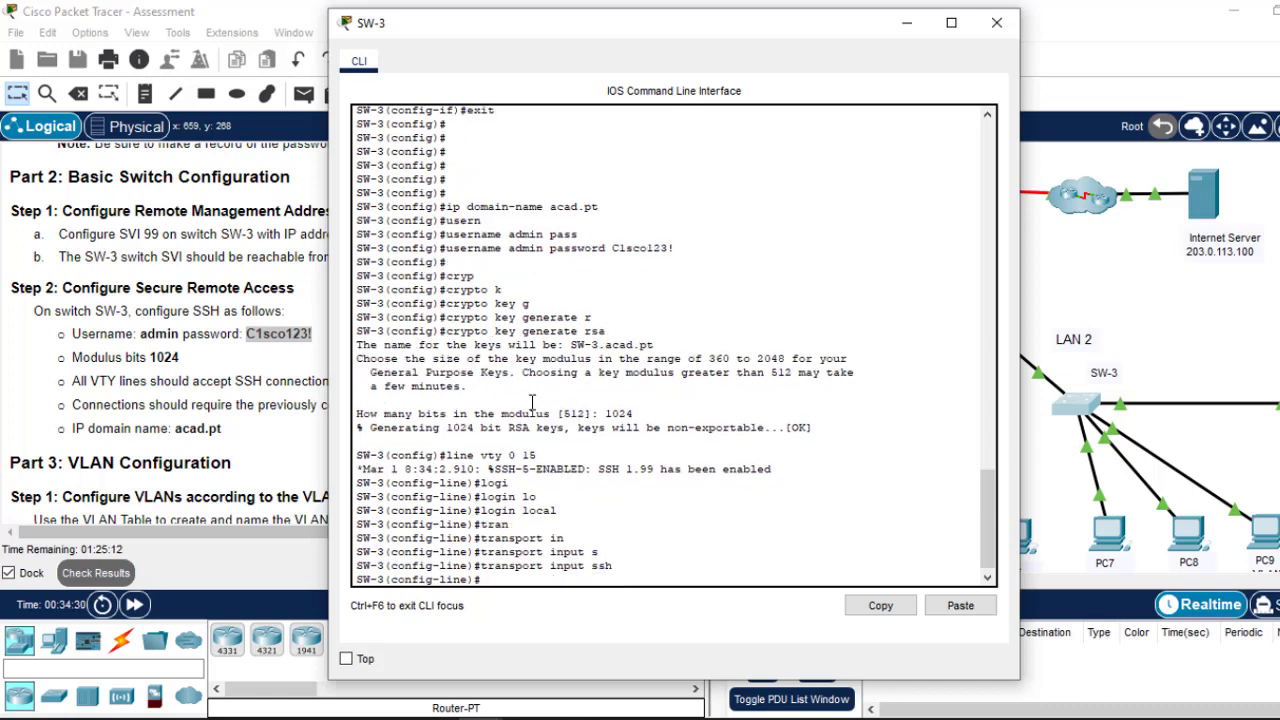
Step: Exit line configuration, save SW-3's configuration with do wr, and close its window
{"action": "type", "text": "exit"}
{"action": "key", "text": "Return"}
{"action": "key", "text": "Return"}
{"action": "key", "text": "Return"}
{"action": "key", "text": "Return"}
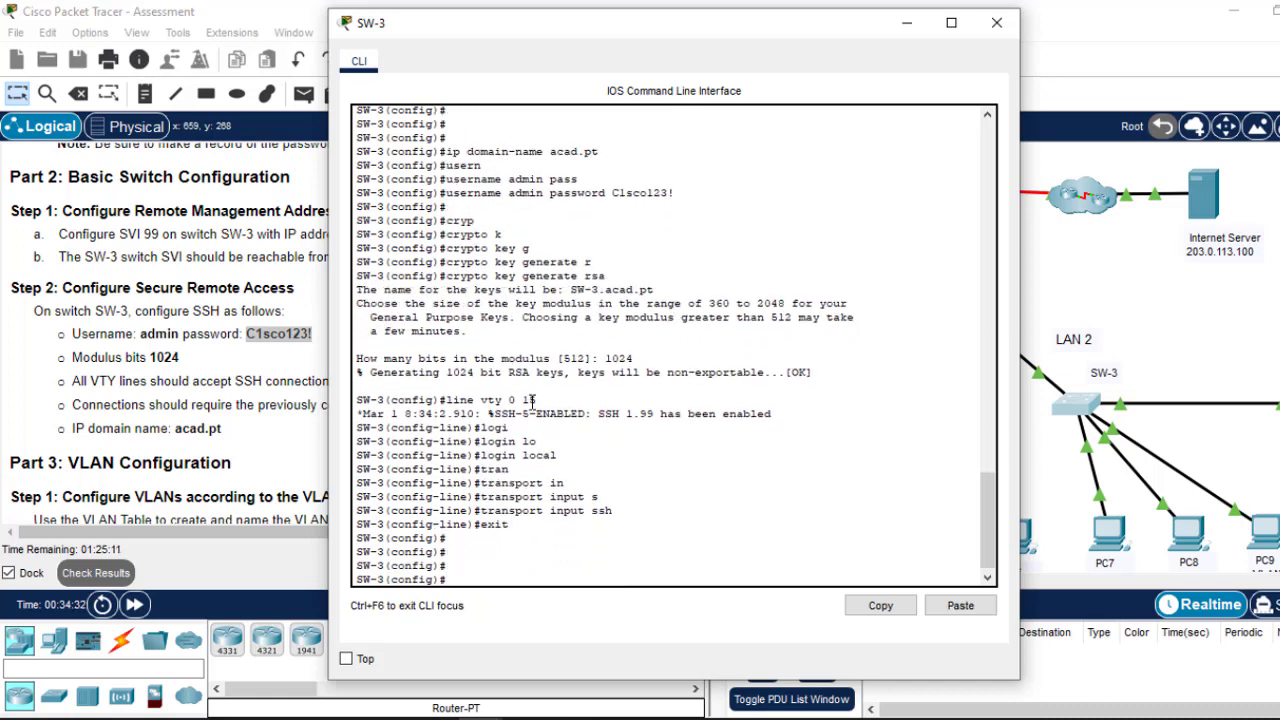
{"action": "type", "text": "do wr"}
{"action": "key", "text": "Return"}
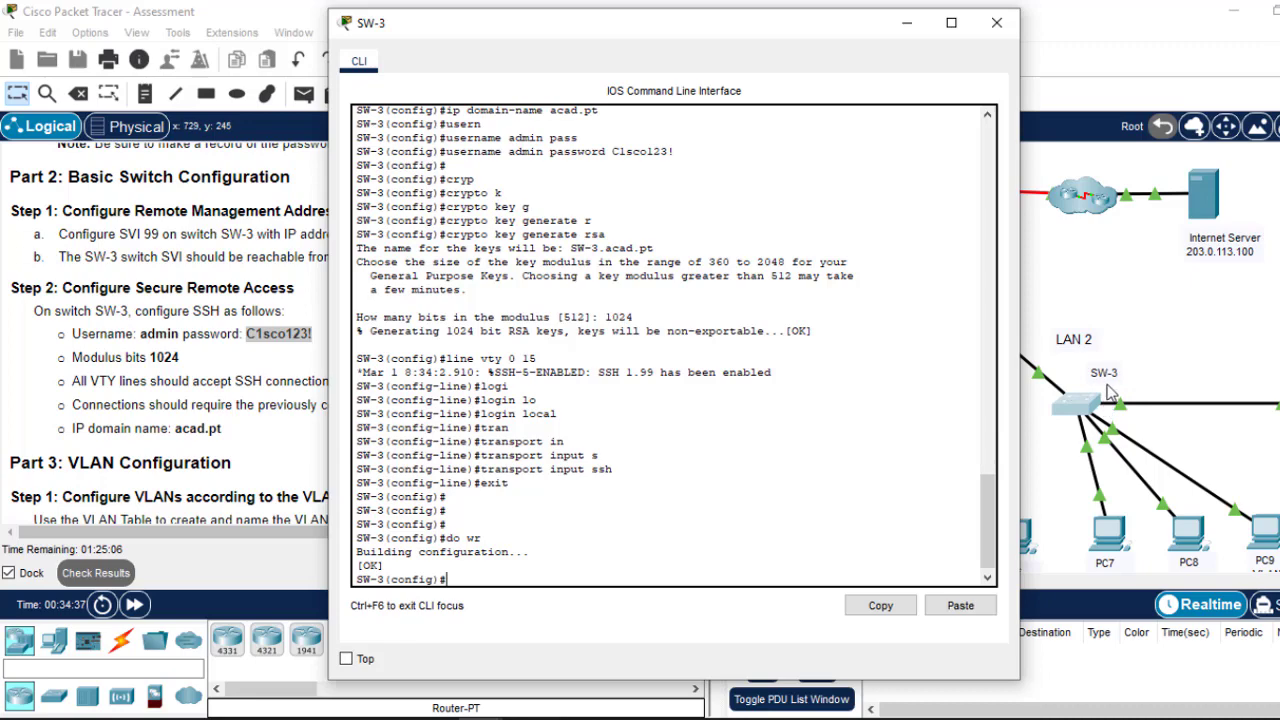
{"action": "left_click", "coordinate": [906, 22]}
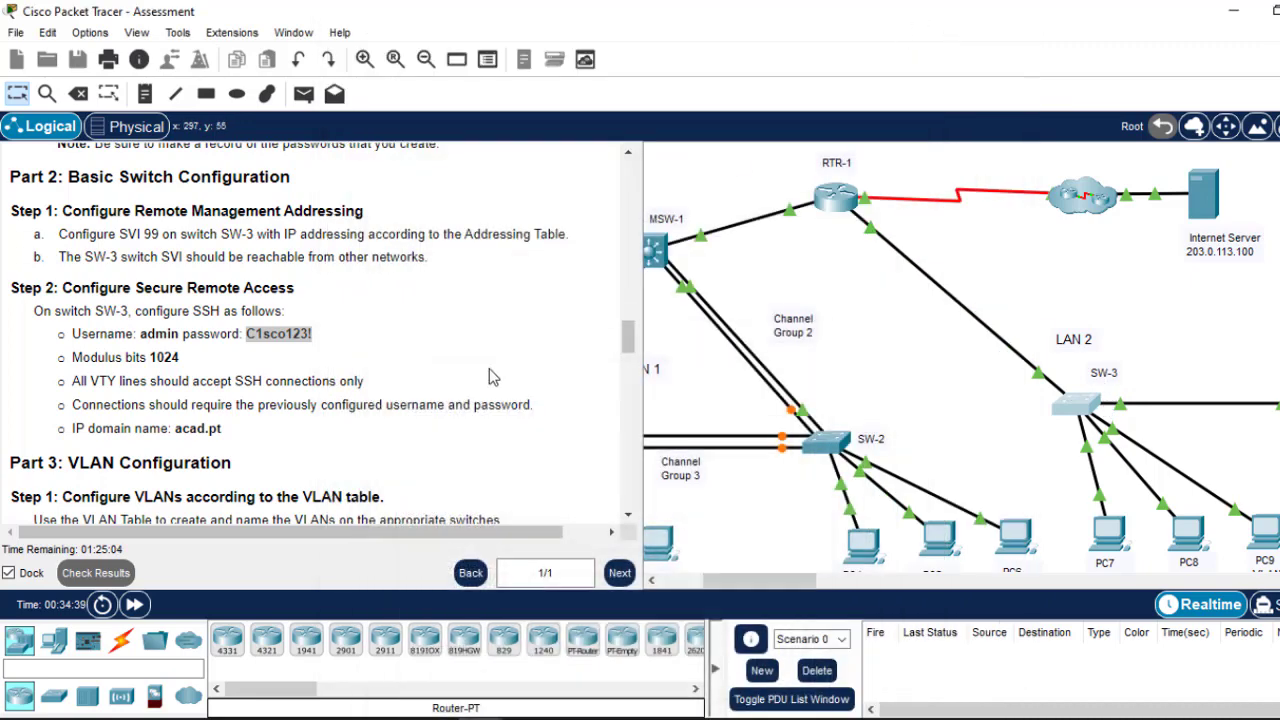
Step: Scroll the instructions to the Part 3 VLAN Table and bring MSW-1, SW-1 and LAN 1 into view
{"action": "left_click_drag", "start_coordinate": [625, 336], "coordinate": [630, 363]}
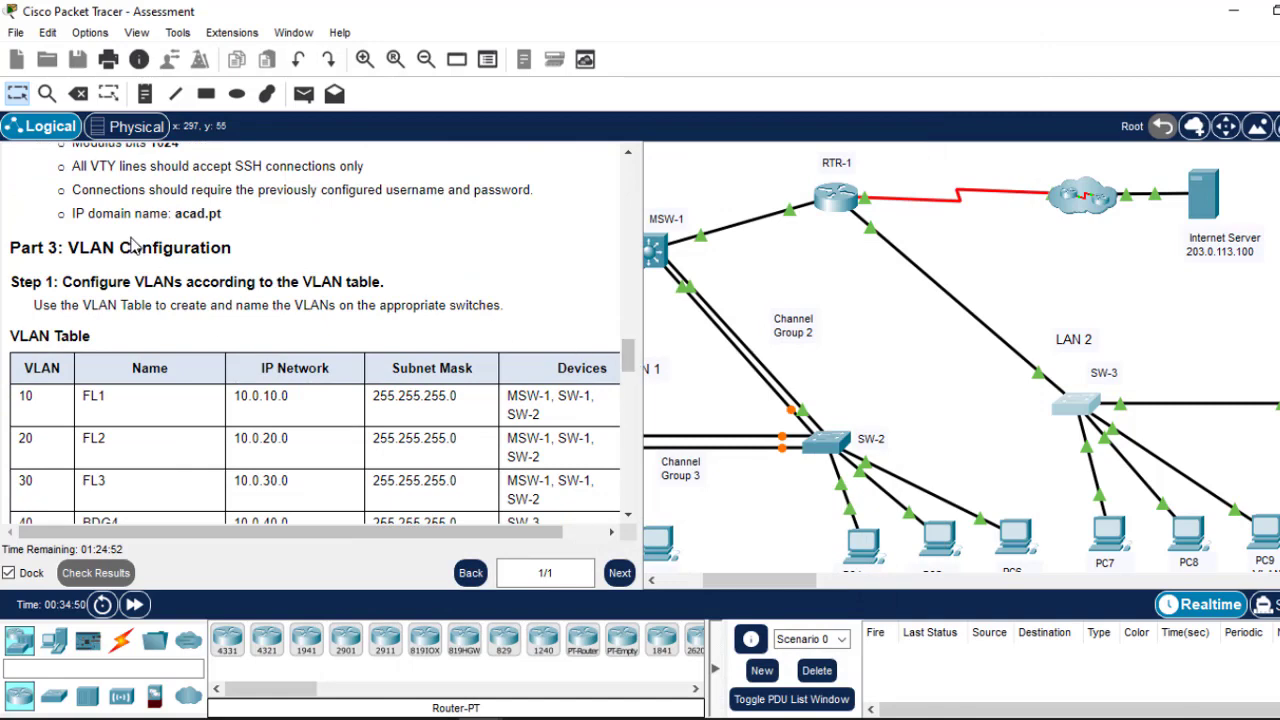
{"action": "left_click_drag", "start_coordinate": [628, 356], "coordinate": [628, 375]}
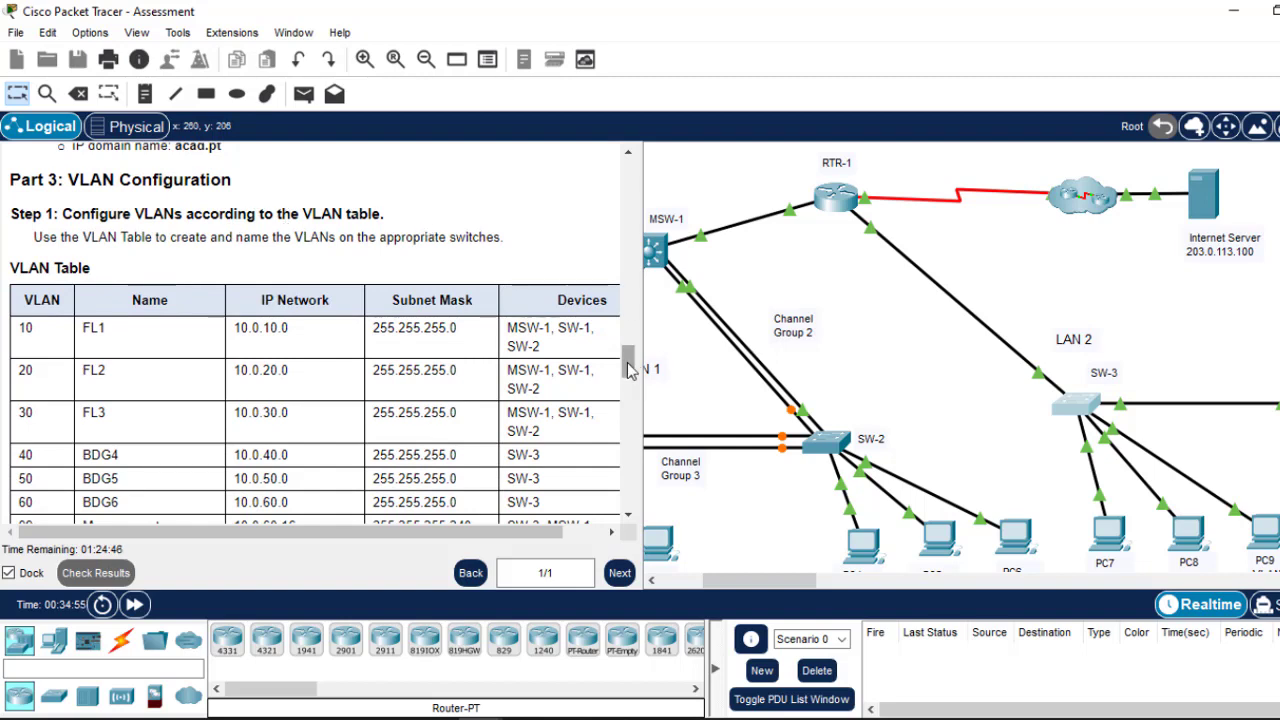
{"action": "left_click_drag", "start_coordinate": [631, 367], "coordinate": [628, 358]}
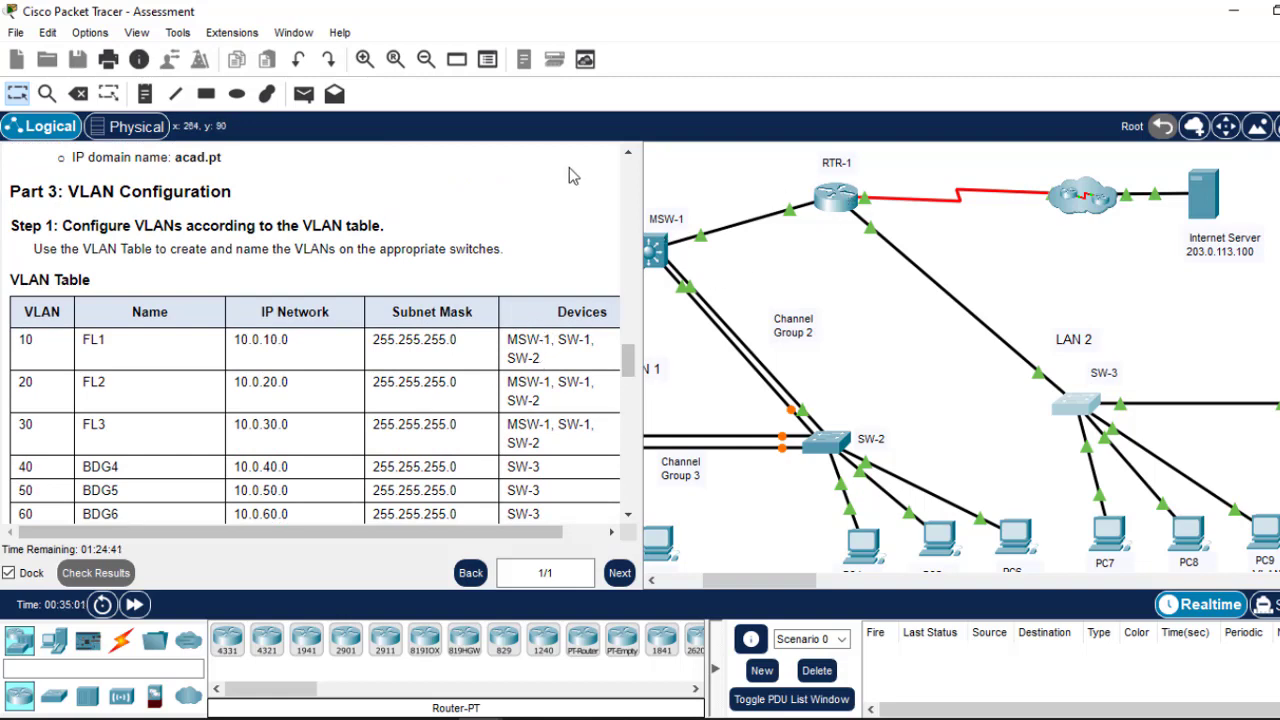
{"action": "left_click_drag", "start_coordinate": [775, 582], "coordinate": [730, 597]}
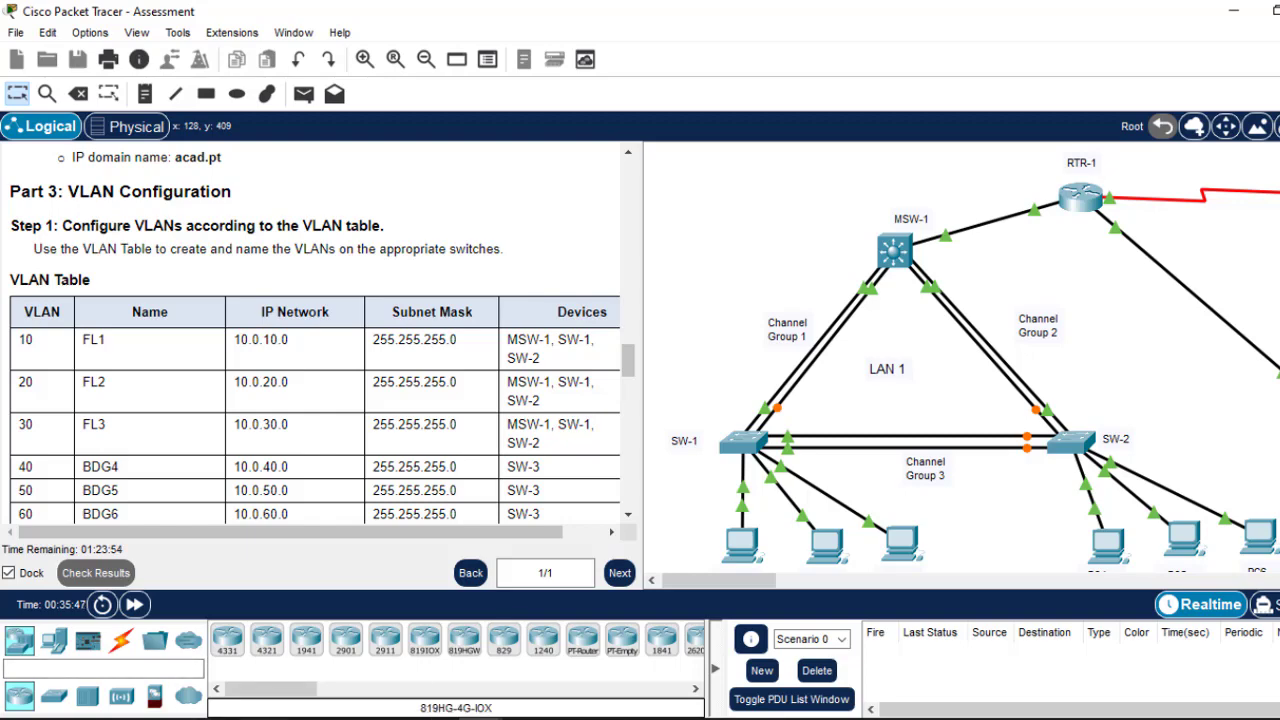
{"action": "key", "text": "super"}
Step: Launch Notepad and draft the lines 'vlan 10' and 'name FL1', keeping the VLAN table visible
{"action": "type", "text": "note"}
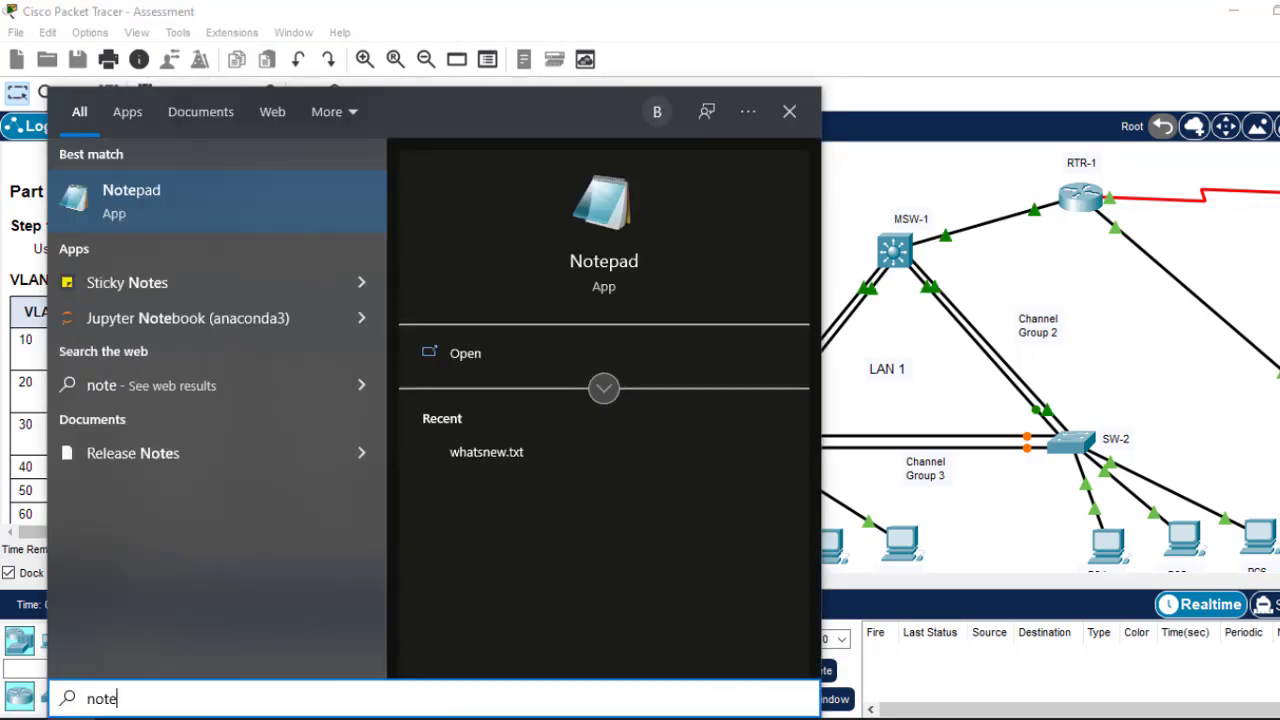
{"action": "key", "text": "Return"}
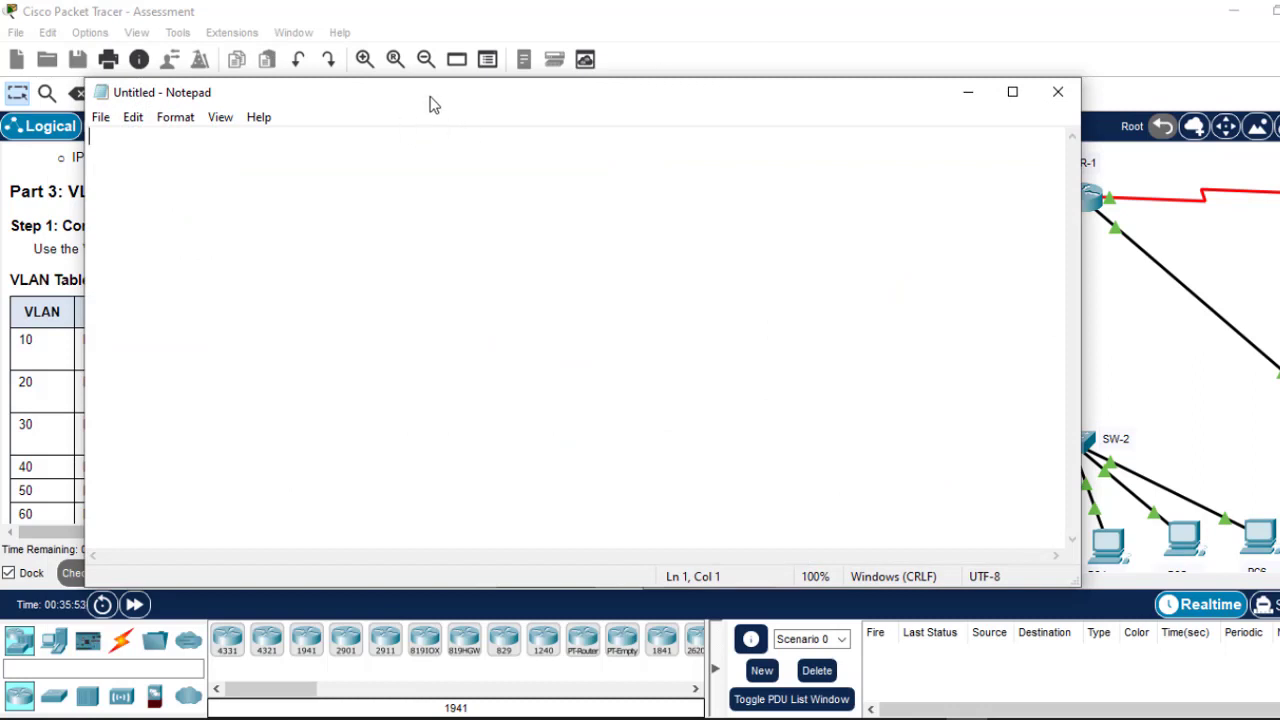
{"action": "left_click_drag", "start_coordinate": [431, 106], "coordinate": [702, 130]}
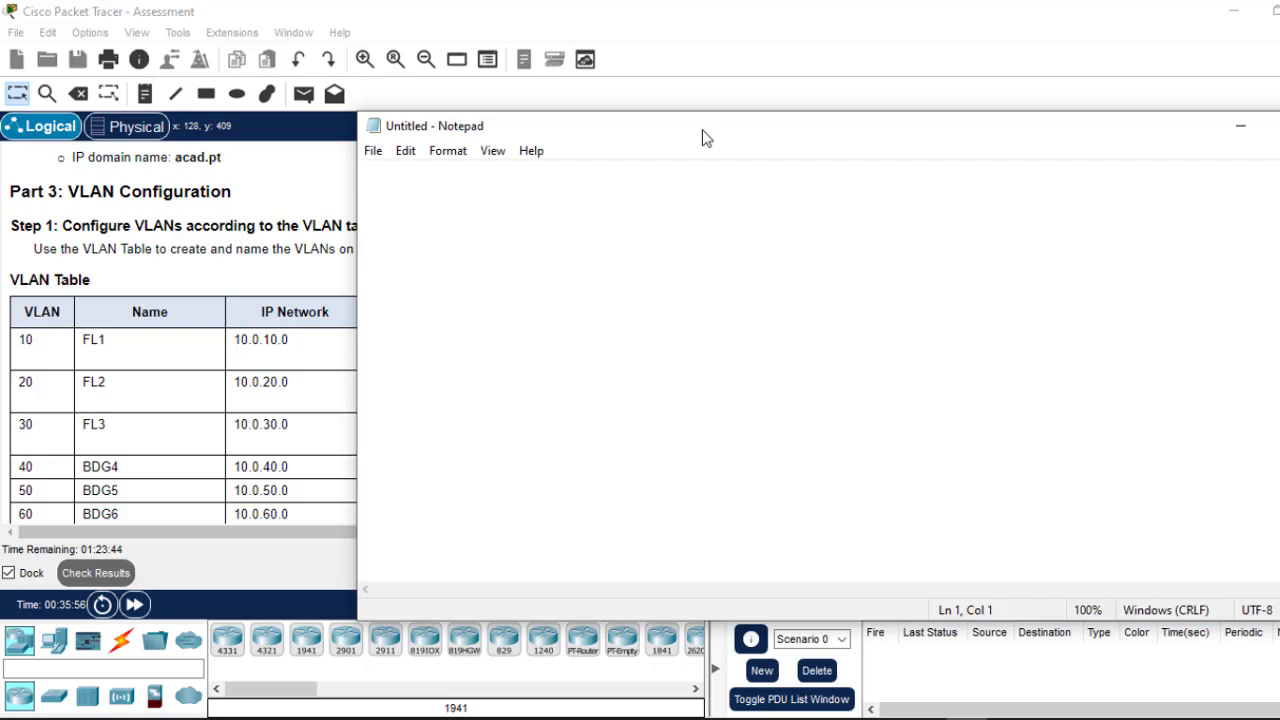
{"action": "type", "text": "vlan"}
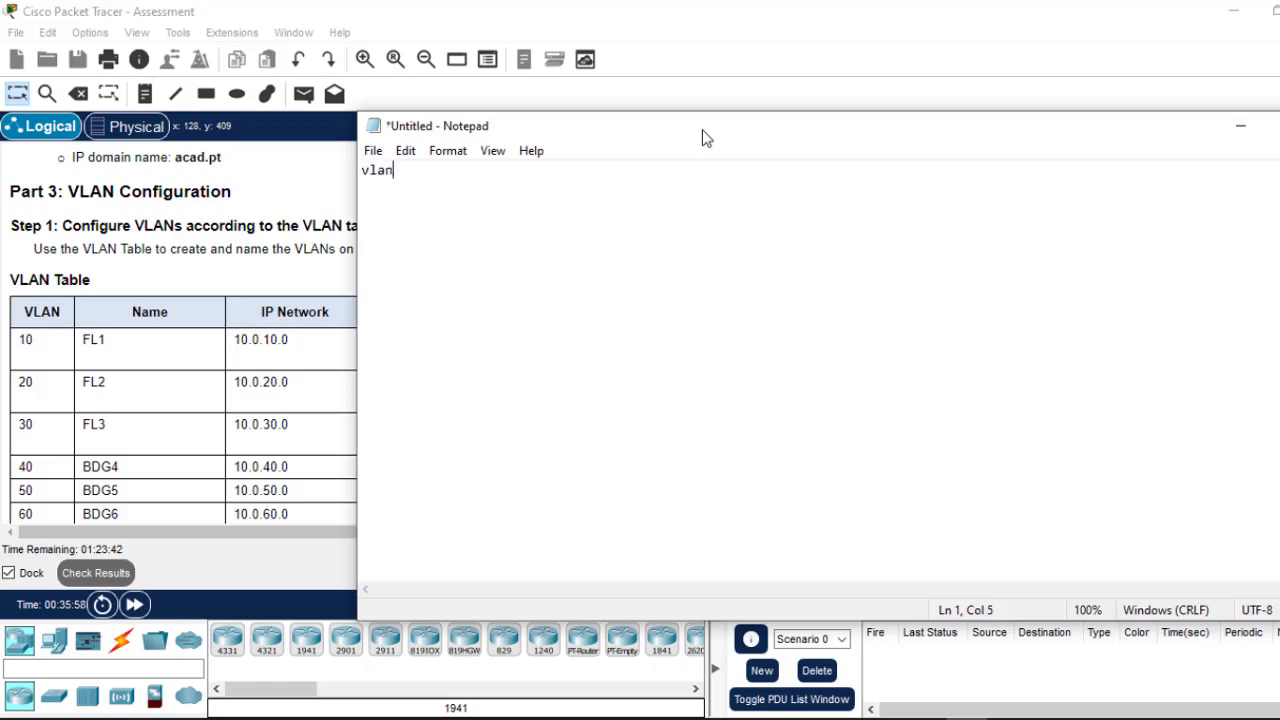
{"action": "type", "text": " 10"}
{"action": "key", "text": "Return"}
{"action": "type", "text": "name FL1"}
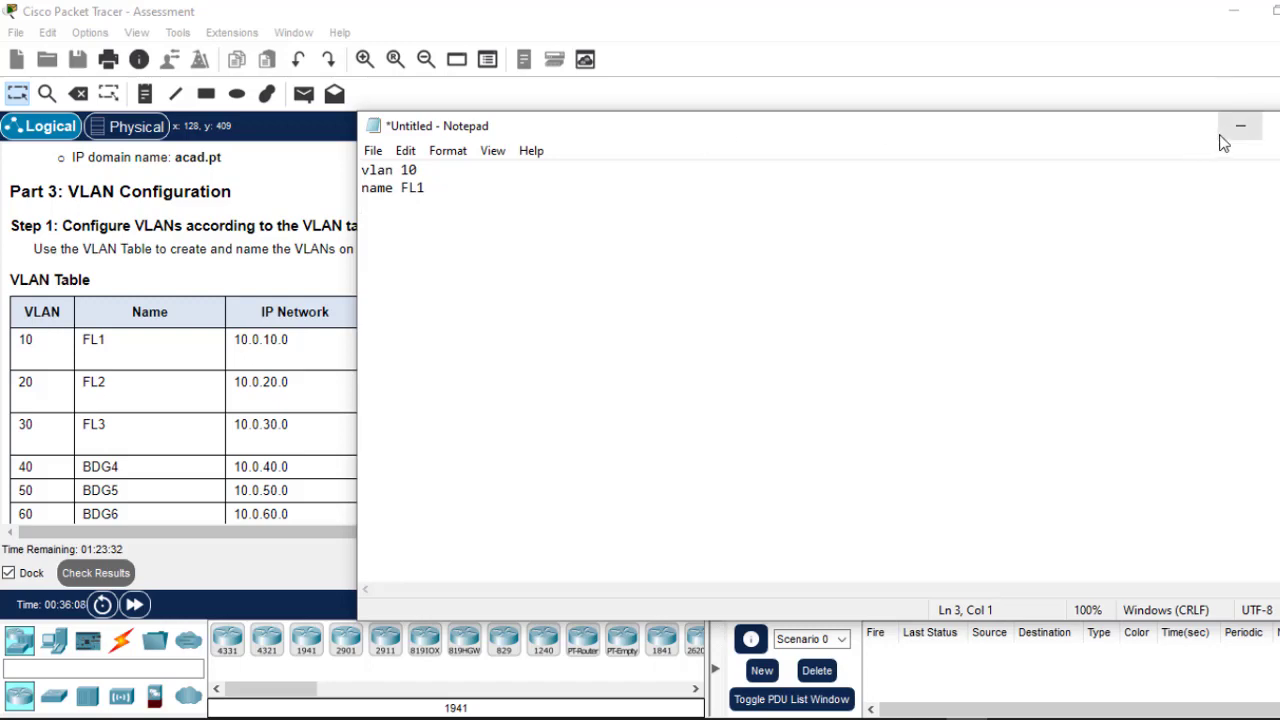
{"action": "left_click_drag", "start_coordinate": [1194, 140], "coordinate": [914, 537]}
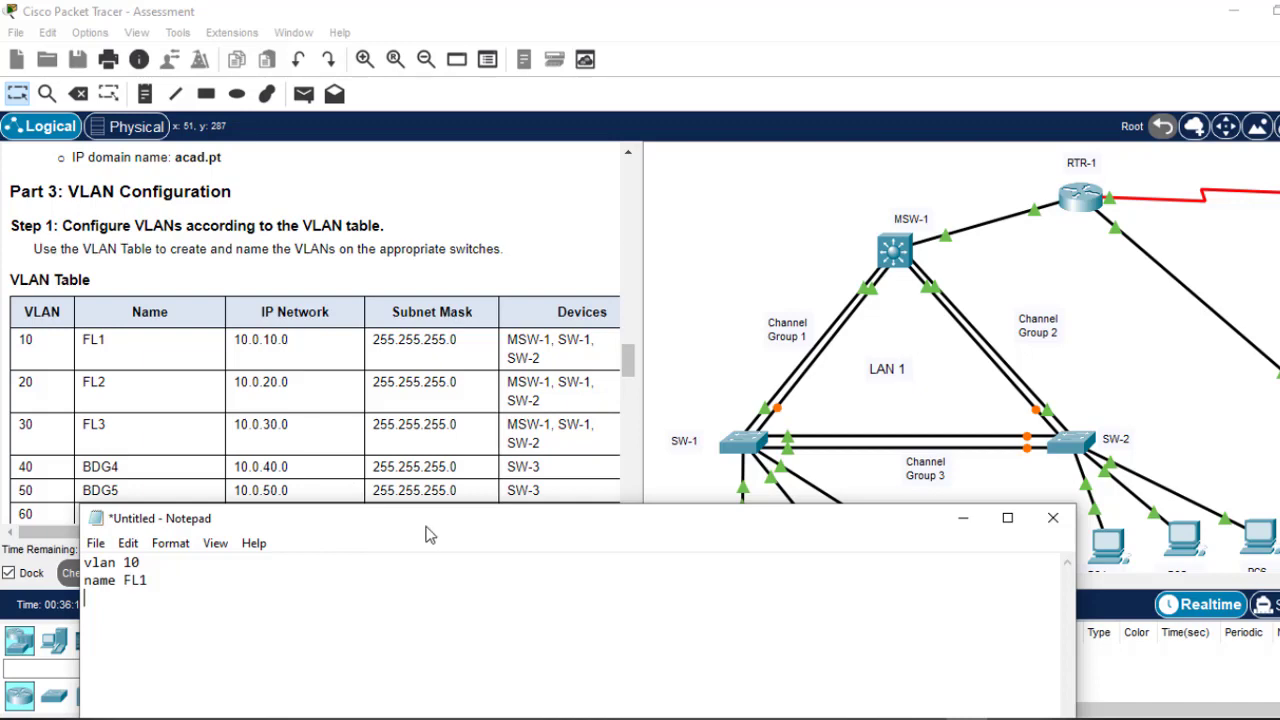
Step: Close the vlan 10 block with 'exit' and start the next block with 'vlan 20'
{"action": "left_click_drag", "start_coordinate": [425, 535], "coordinate": [562, 204]}
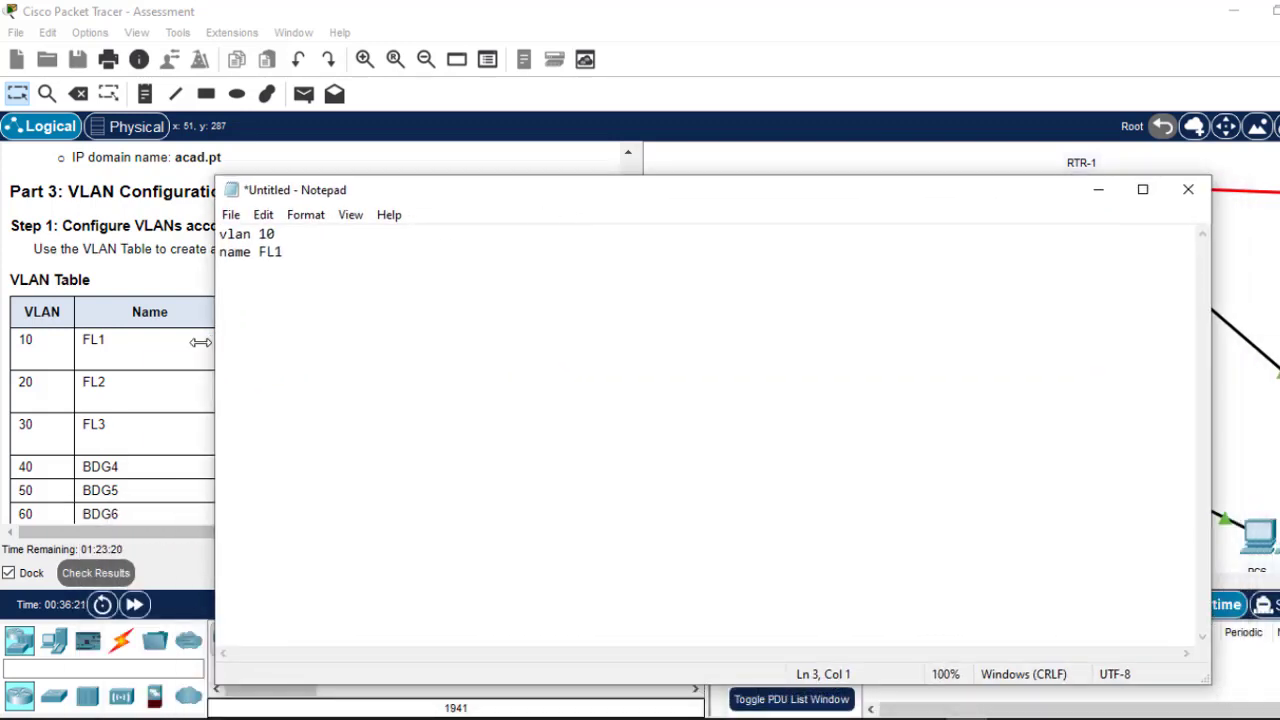
{"action": "type", "text": "EXIT"}
{"action": "key", "text": "BackSpace"}
{"action": "key", "text": "BackSpace"}
{"action": "key", "text": "BackSpace"}
{"action": "type", "text": "exit"}
{"action": "key", "text": "Return"}
{"action": "key", "text": "Return"}
{"action": "key", "text": "Return"}
{"action": "type", "text": "vla"}
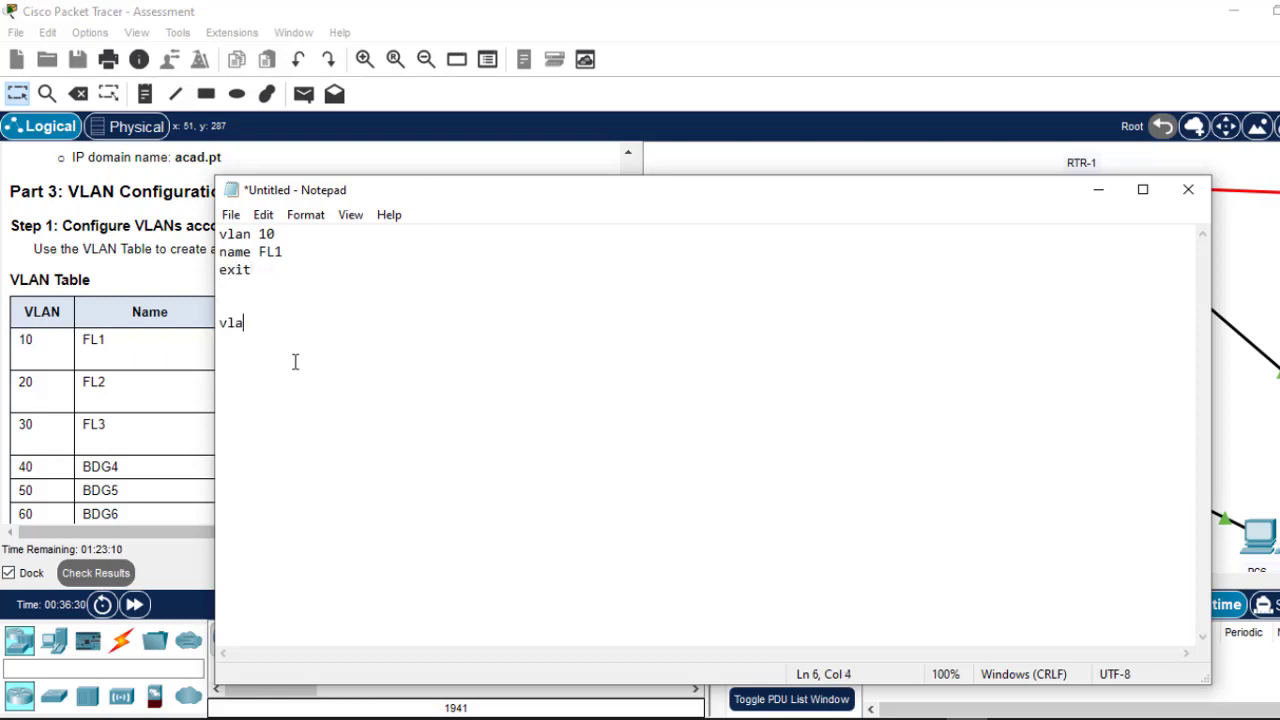
{"action": "type", "text": "n 20"}
Step: Copy the name FL1 and exit lines under vlan 20, then duplicate the whole vlan 20 block
{"action": "left_click_drag", "start_coordinate": [258, 269], "coordinate": [218, 253]}
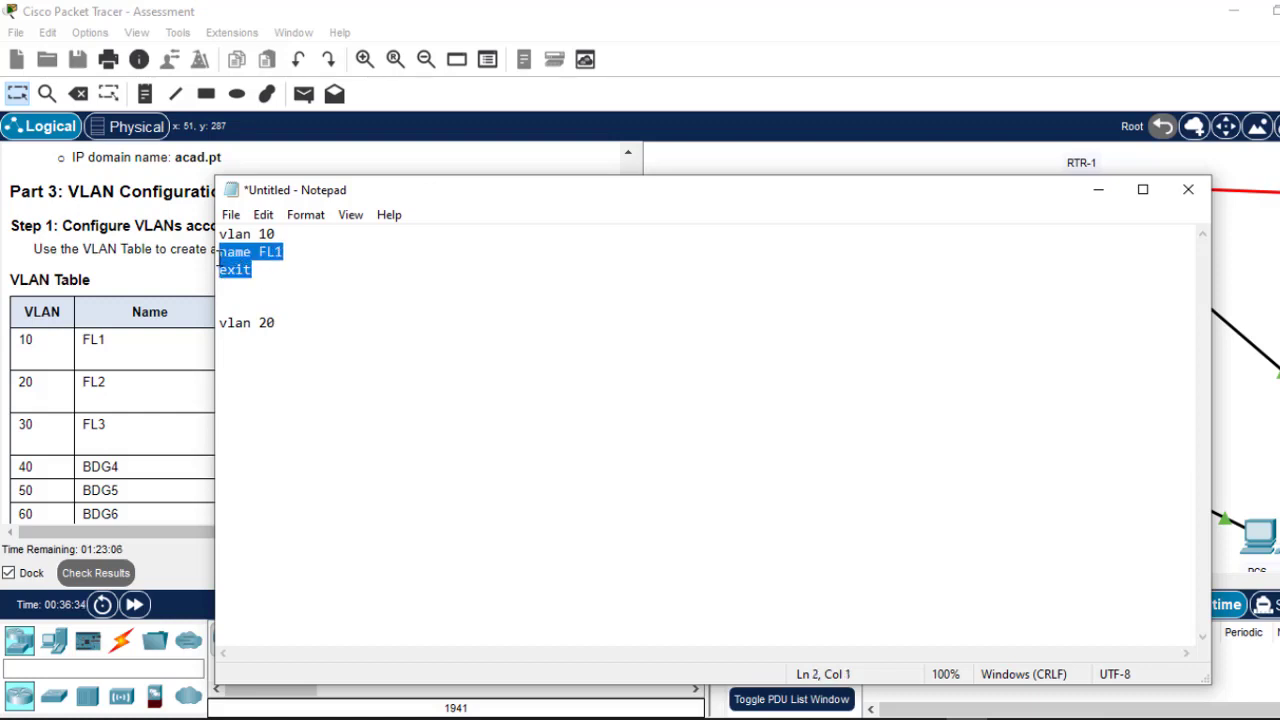
{"action": "key", "text": "ctrl+c"}
{"action": "left_click", "coordinate": [285, 321]}
{"action": "key", "text": "Return"}
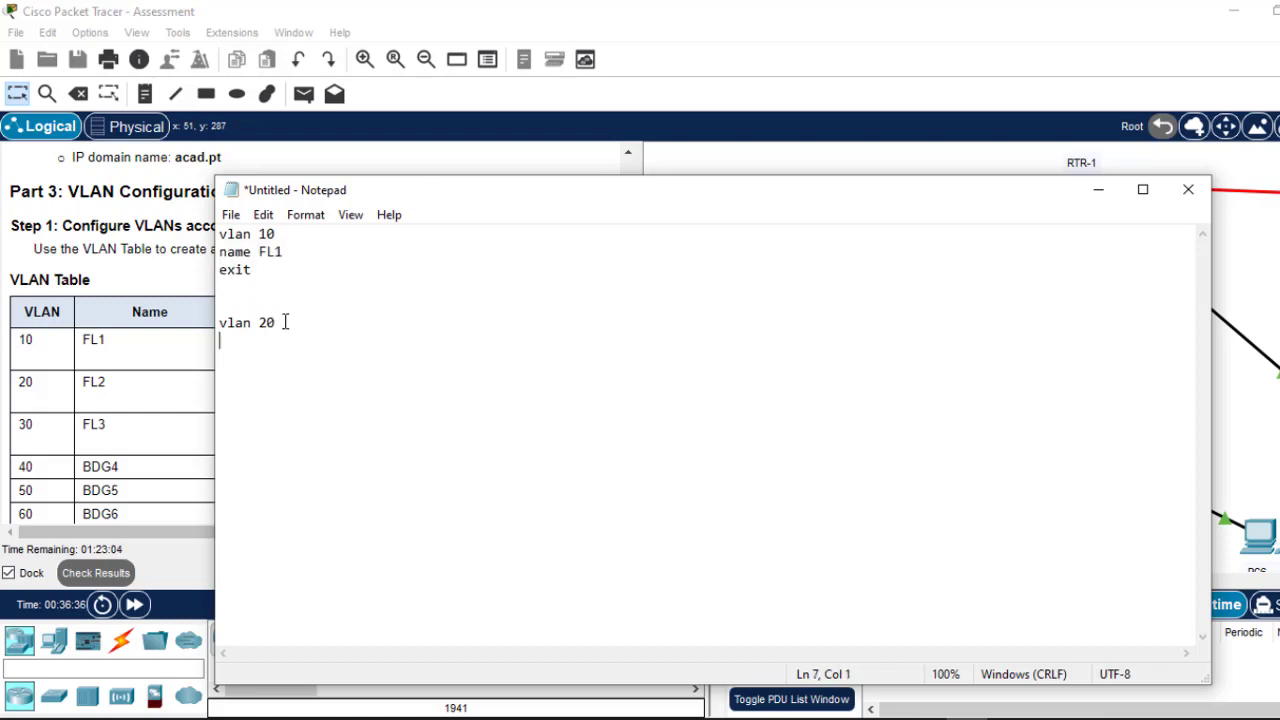
{"action": "key", "text": "ctrl+v"}
{"action": "left_click_drag", "start_coordinate": [265, 358], "coordinate": [210, 328]}
{"action": "key", "text": "ctrl+c"}
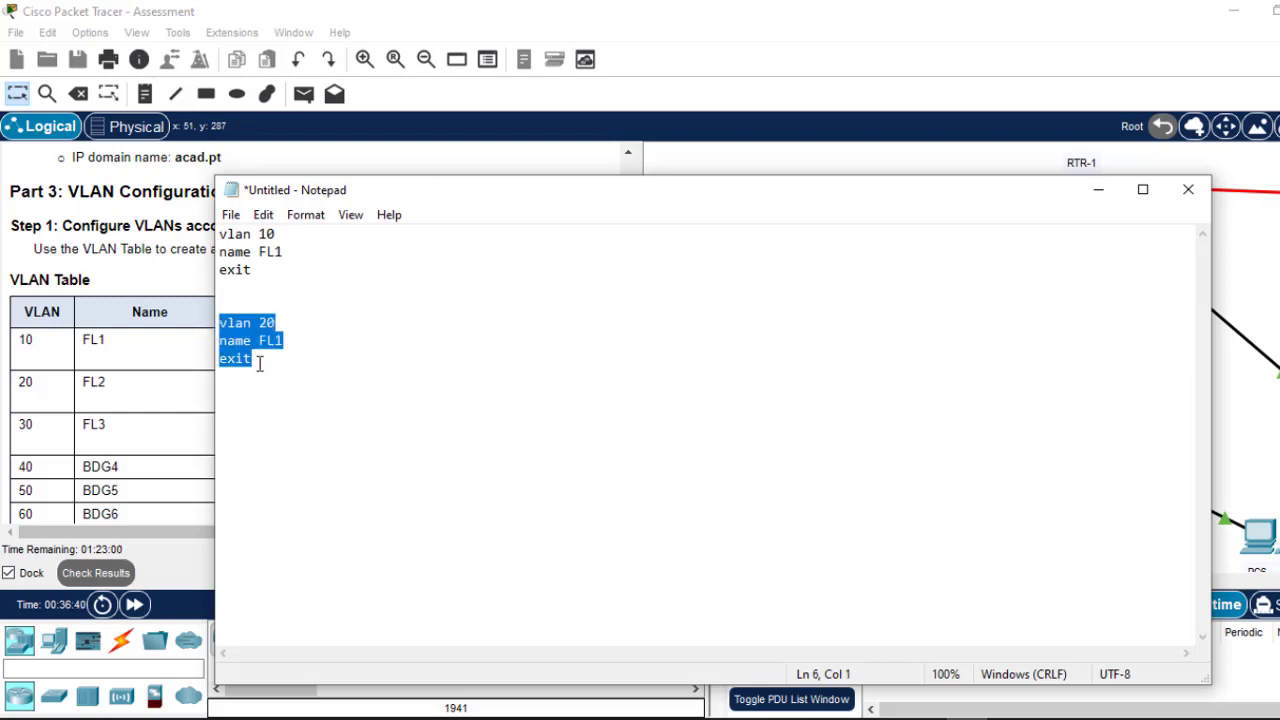
{"action": "left_click", "coordinate": [259, 361]}
{"action": "key", "text": "Return"}
{"action": "key", "text": "Return"}
{"action": "key", "text": "ctrl+v"}
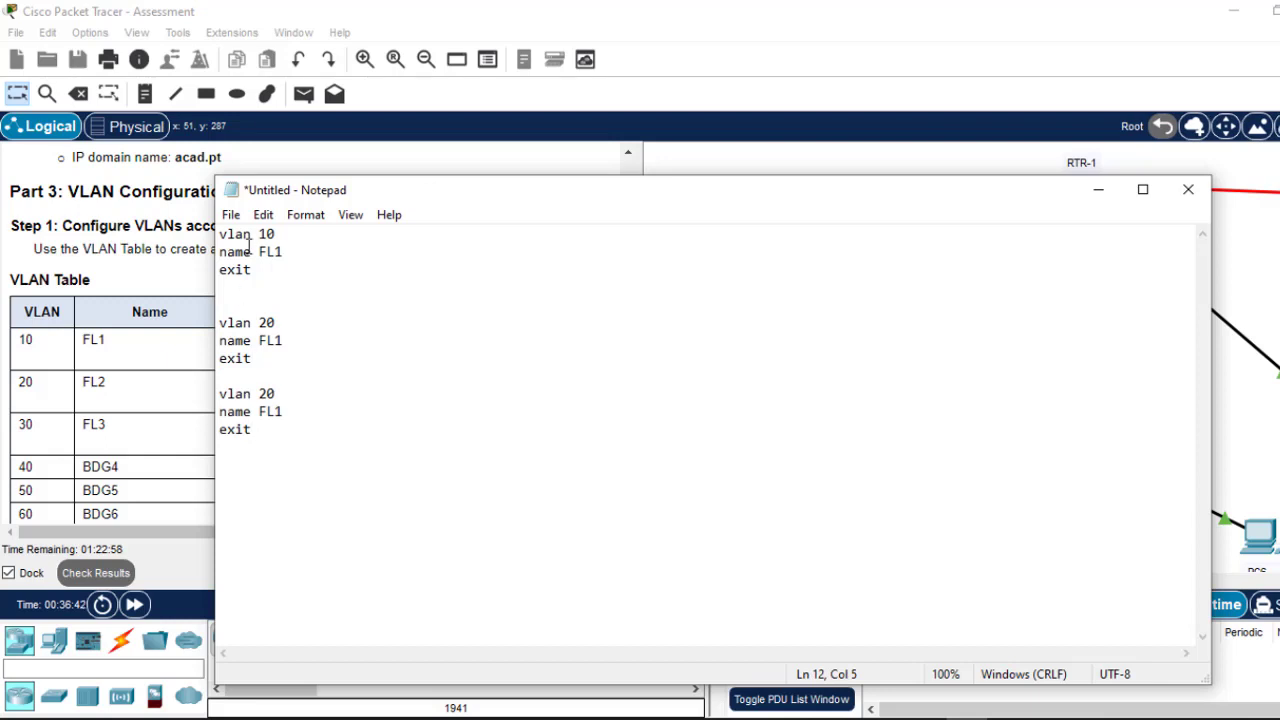
Step: Renumber the duplicated block to vlan 30, select all the VLAN commands, and minimize Notepad
{"action": "left_click", "coordinate": [270, 323]}
{"action": "key", "text": "BackSpace"}
{"action": "type", "text": "2"}
{"action": "left_click", "coordinate": [262, 393]}
{"action": "key", "text": "Delete"}
{"action": "type", "text": "3"}
{"action": "left_click_drag", "start_coordinate": [258, 431], "coordinate": [216, 236]}
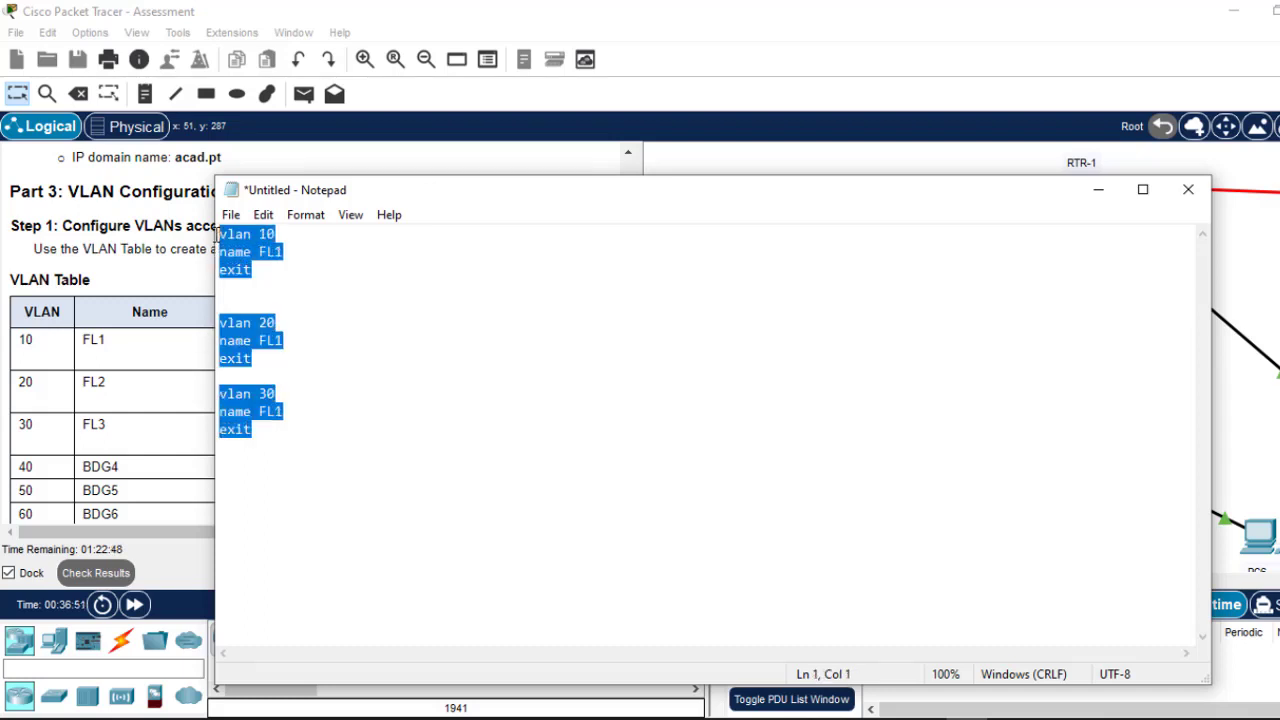
{"action": "left_click", "coordinate": [1098, 189]}
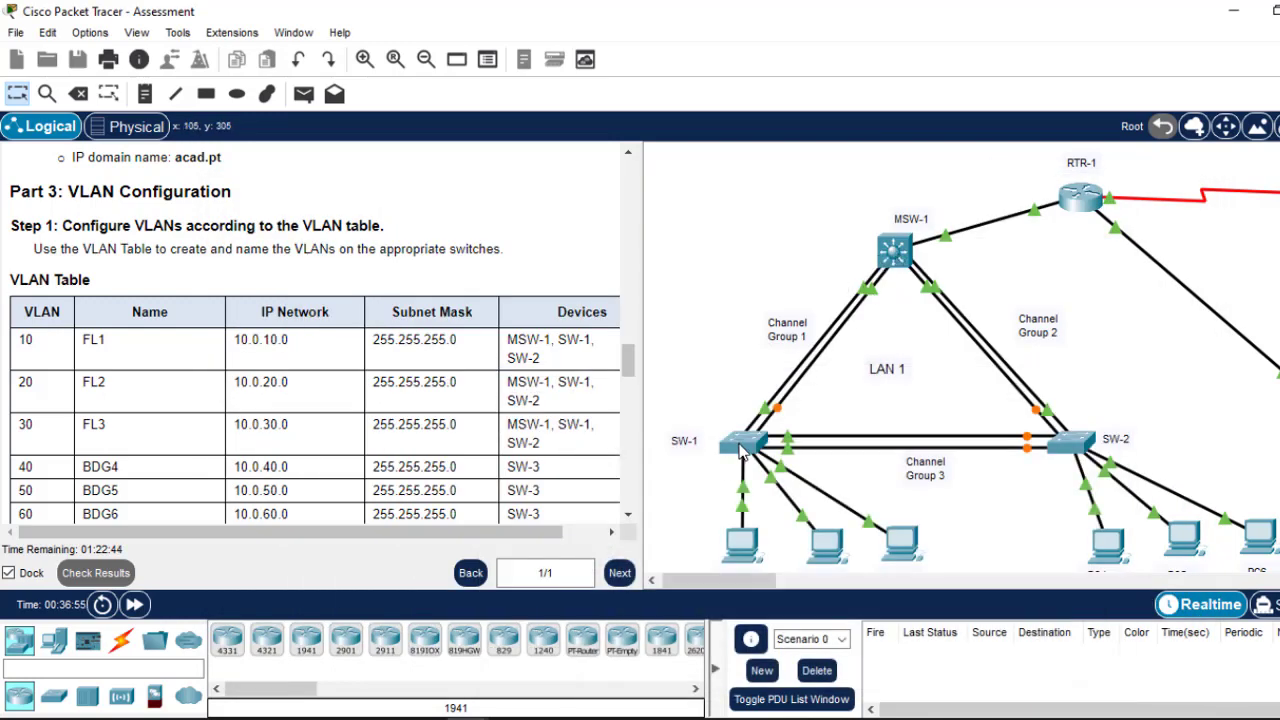
Step: Enter global configuration on MSW-1 with en and conf t, then paste the VLAN 10, 20, 30 commands
{"action": "left_click", "coordinate": [894, 250]}
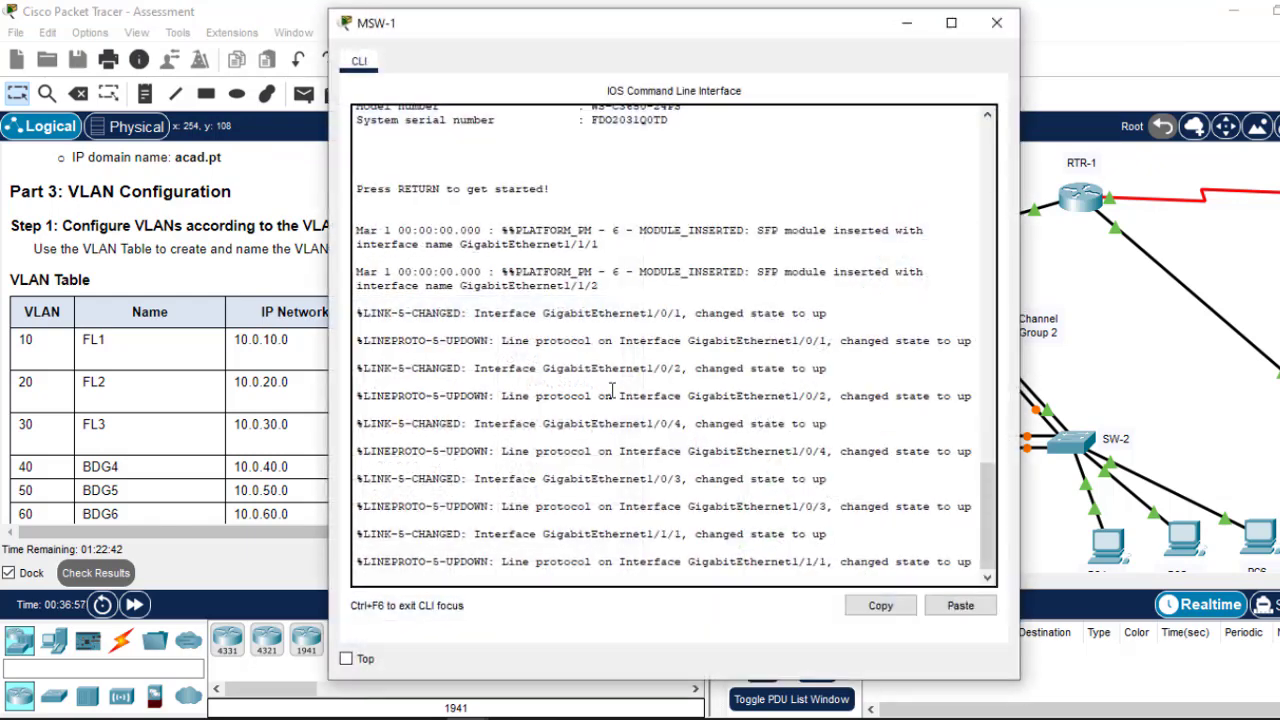
{"action": "key", "text": "Return"}
{"action": "key", "text": "Return"}
{"action": "key", "text": "Return"}
{"action": "type", "text": "en"}
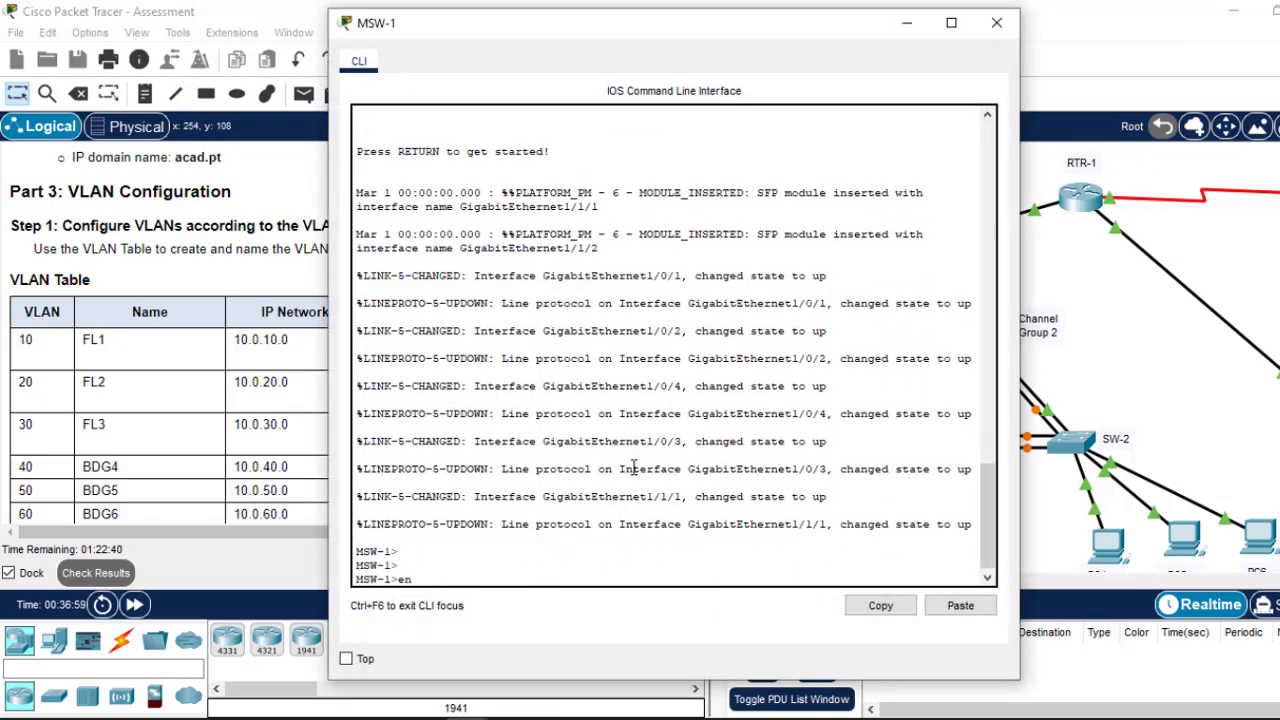
{"action": "key", "text": "Return"}
{"action": "type", "text": "co"}
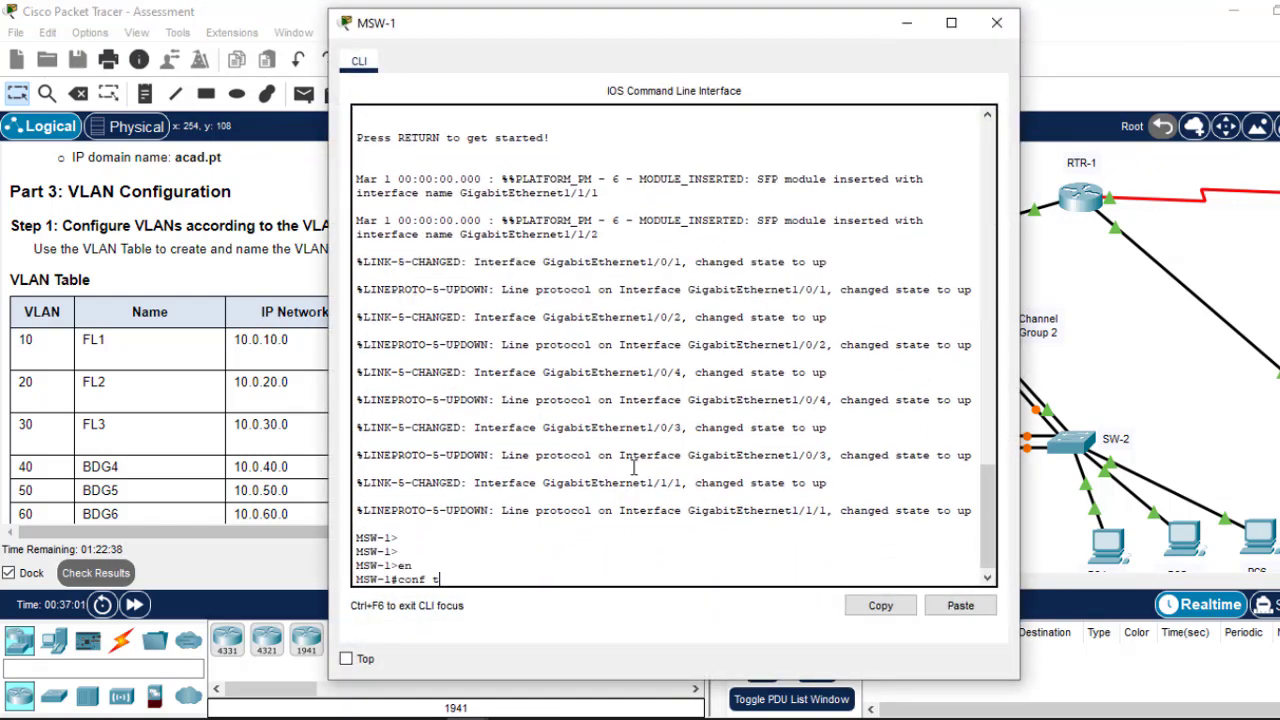
{"action": "type", "text": "nf t"}
{"action": "key", "text": "Return"}
{"action": "key", "text": "Return"}
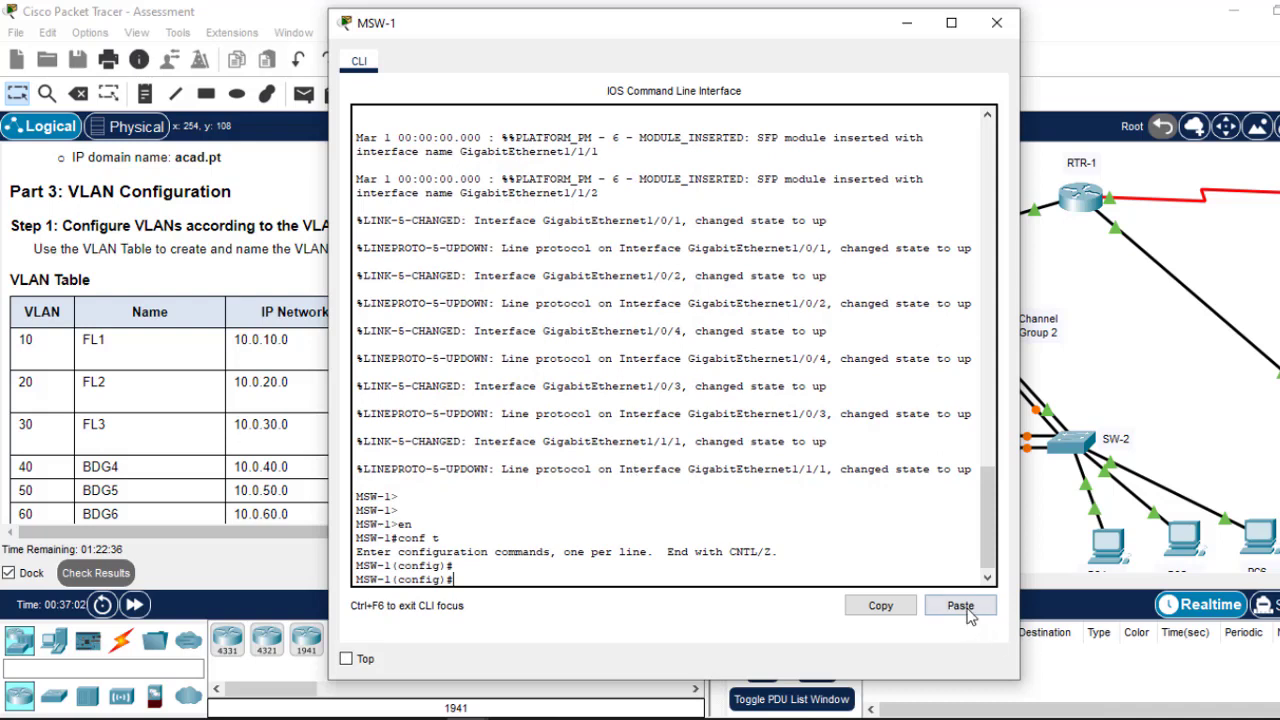
{"action": "left_click", "coordinate": [960, 606]}
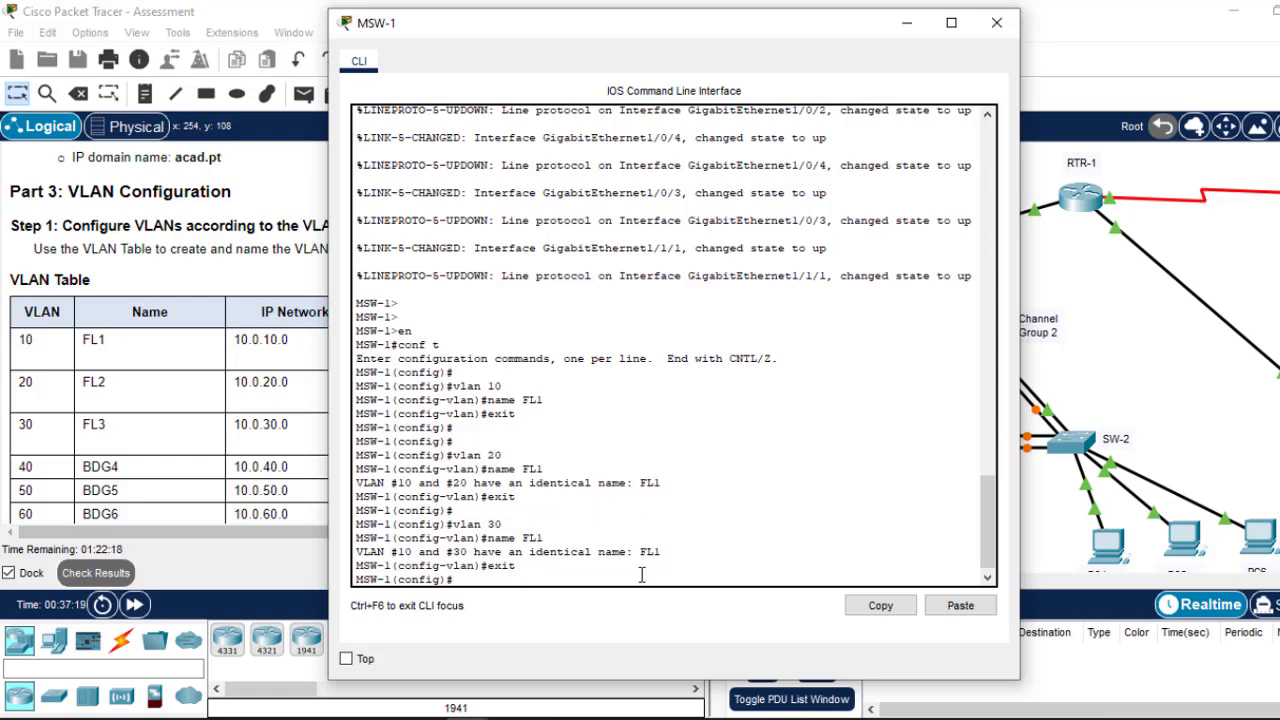
Step: Correct the vlan 20 and 30 names to FL2 and FL3 and remove the extra blank line
{"action": "left_click", "coordinate": [949, 710]}
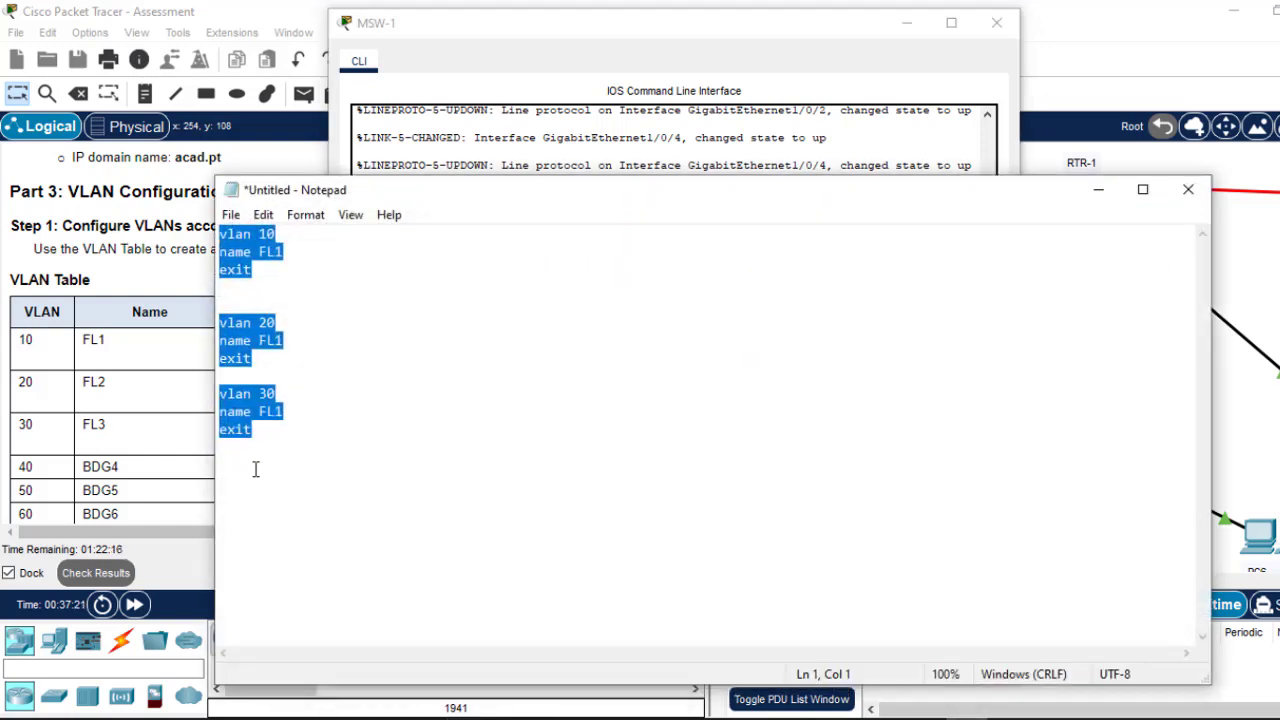
{"action": "left_click", "coordinate": [296, 343]}
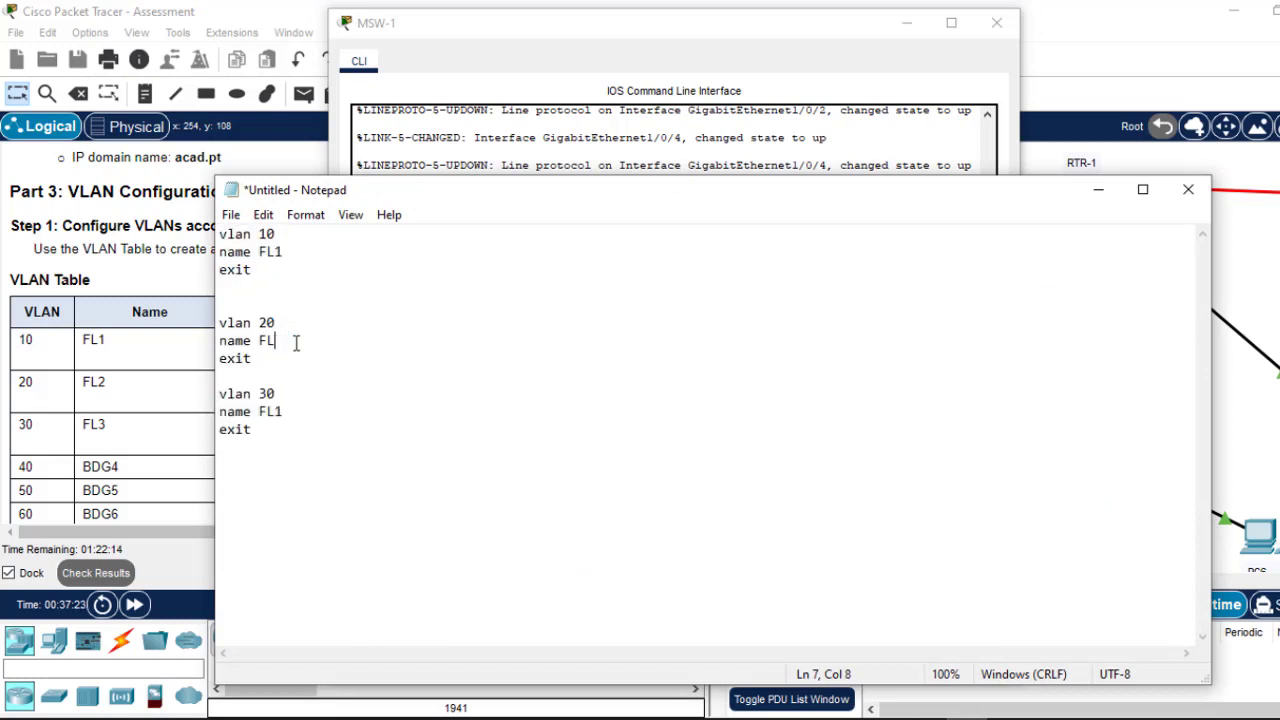
{"action": "left_click", "coordinate": [295, 416]}
{"action": "type", "text": "3"}
{"action": "left_click_drag", "start_coordinate": [264, 437], "coordinate": [194, 300]}
{"action": "left_click", "coordinate": [232, 295]}
{"action": "key", "text": "BackSpace"}
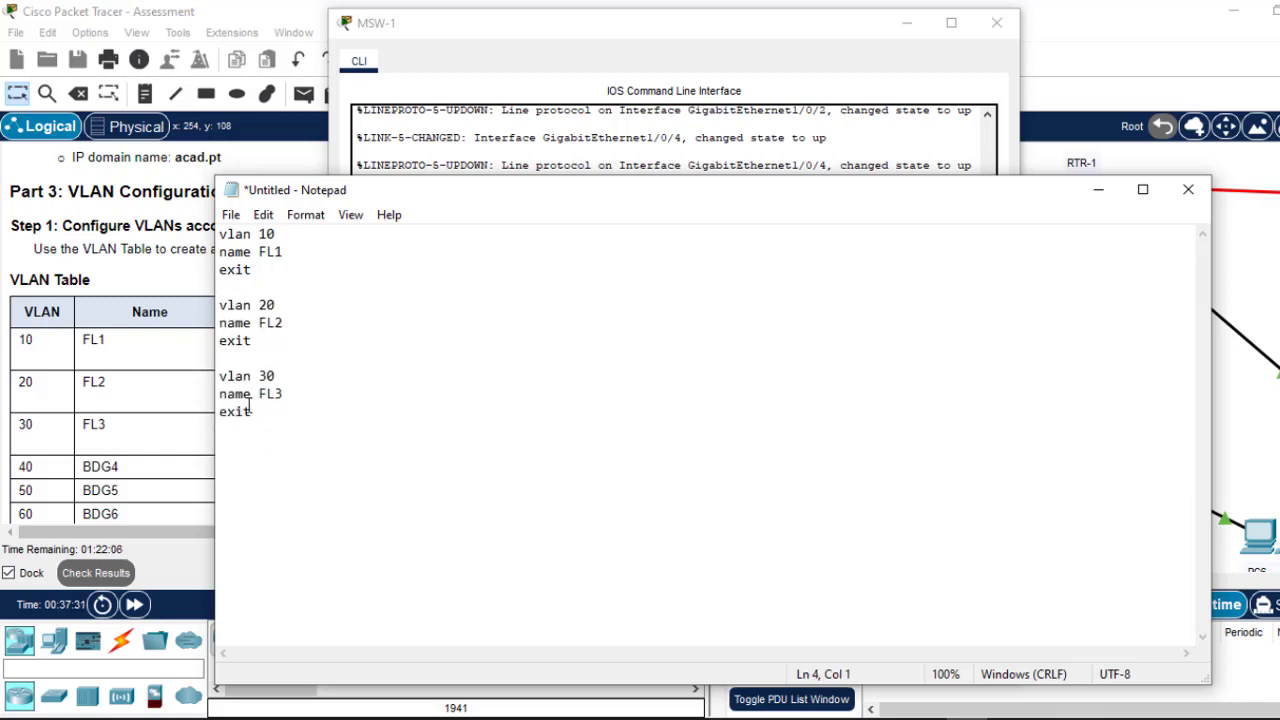
Step: Paste the VLAN 10, 20, 30 commands into MSW-1's CLI and close it
{"action": "left_click_drag", "start_coordinate": [264, 418], "coordinate": [214, 216]}
{"action": "key", "text": "ctrl+c"}
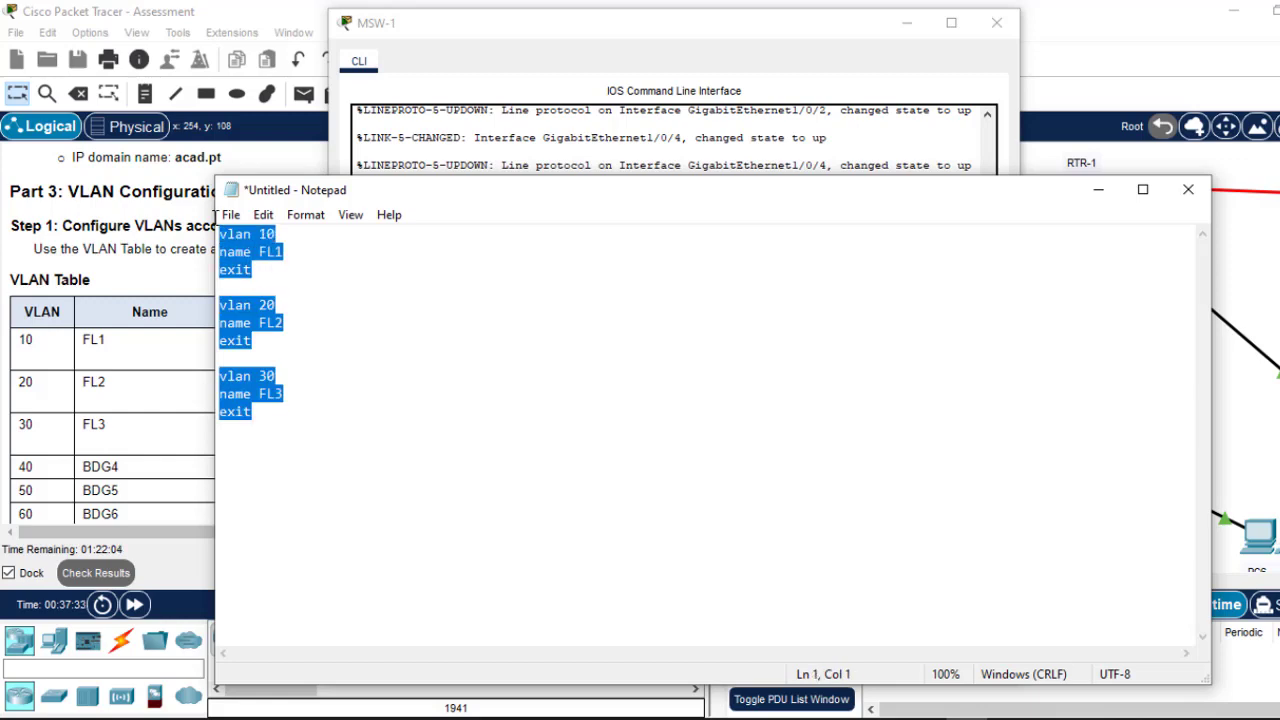
{"action": "left_click", "coordinate": [756, 137]}
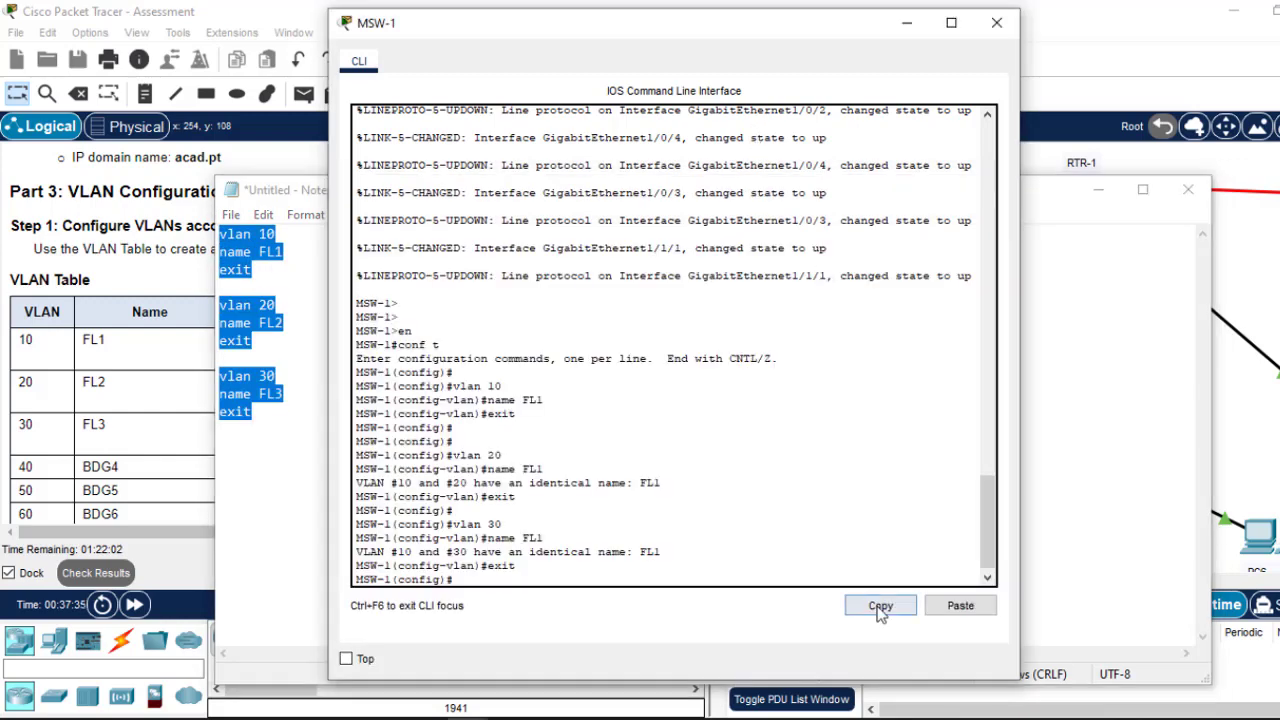
{"action": "left_click", "coordinate": [960, 605]}
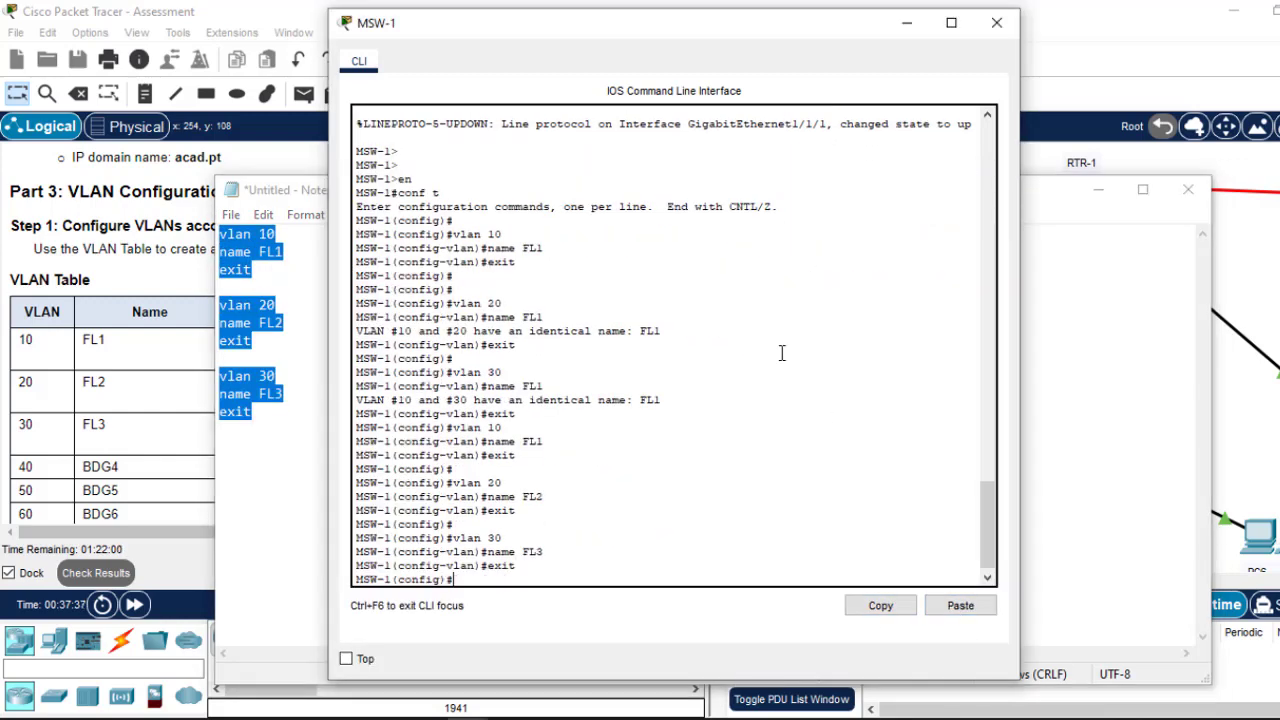
{"action": "left_click", "coordinate": [996, 24]}
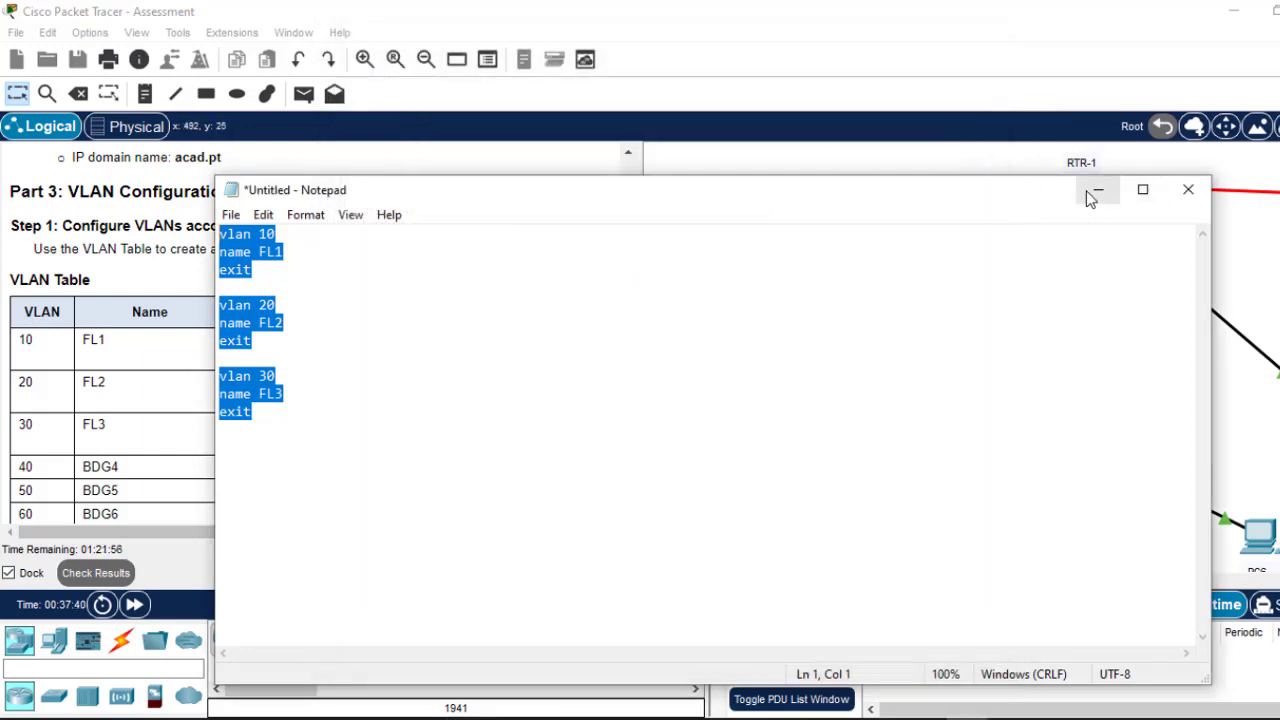
{"action": "left_click", "coordinate": [1097, 190]}
Step: Paste the VLAN 10/20/30 commands into SW-1 from global configuration mode, then close its CLI
{"action": "left_click", "coordinate": [744, 446]}
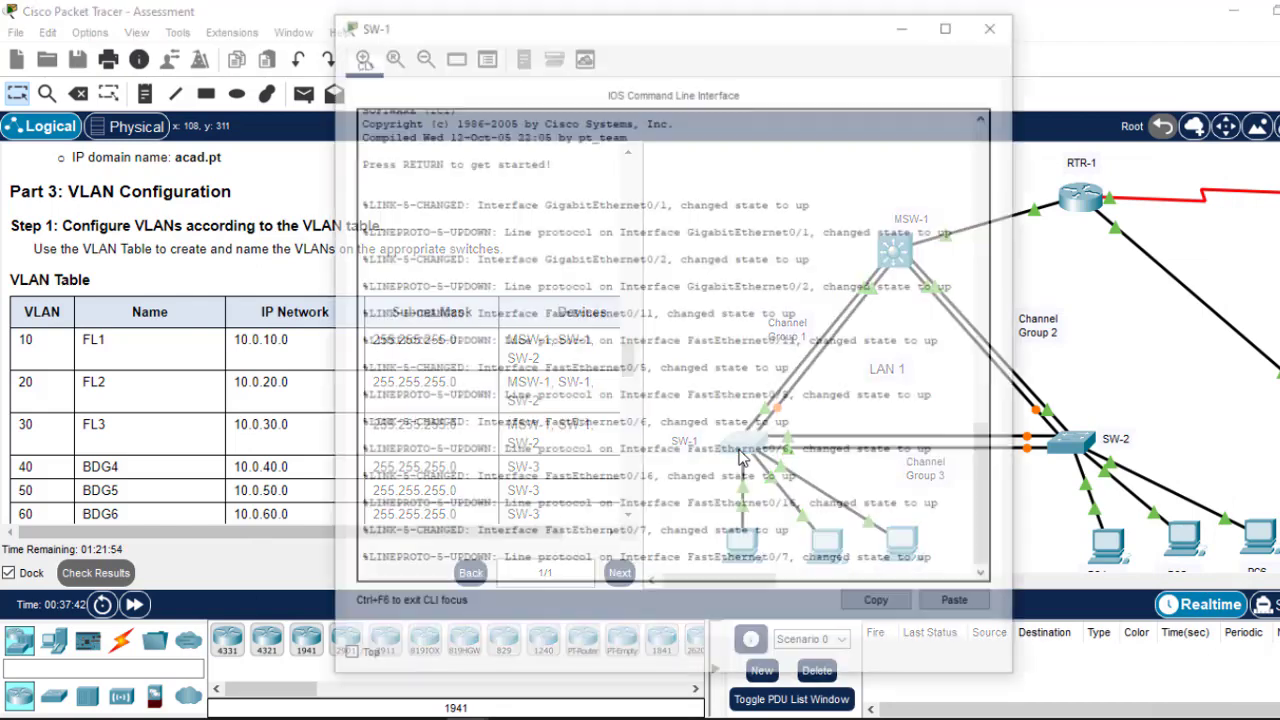
{"action": "key", "text": "Return"}
{"action": "key", "text": "Return"}
{"action": "key", "text": "Return"}
{"action": "type", "text": "e"}
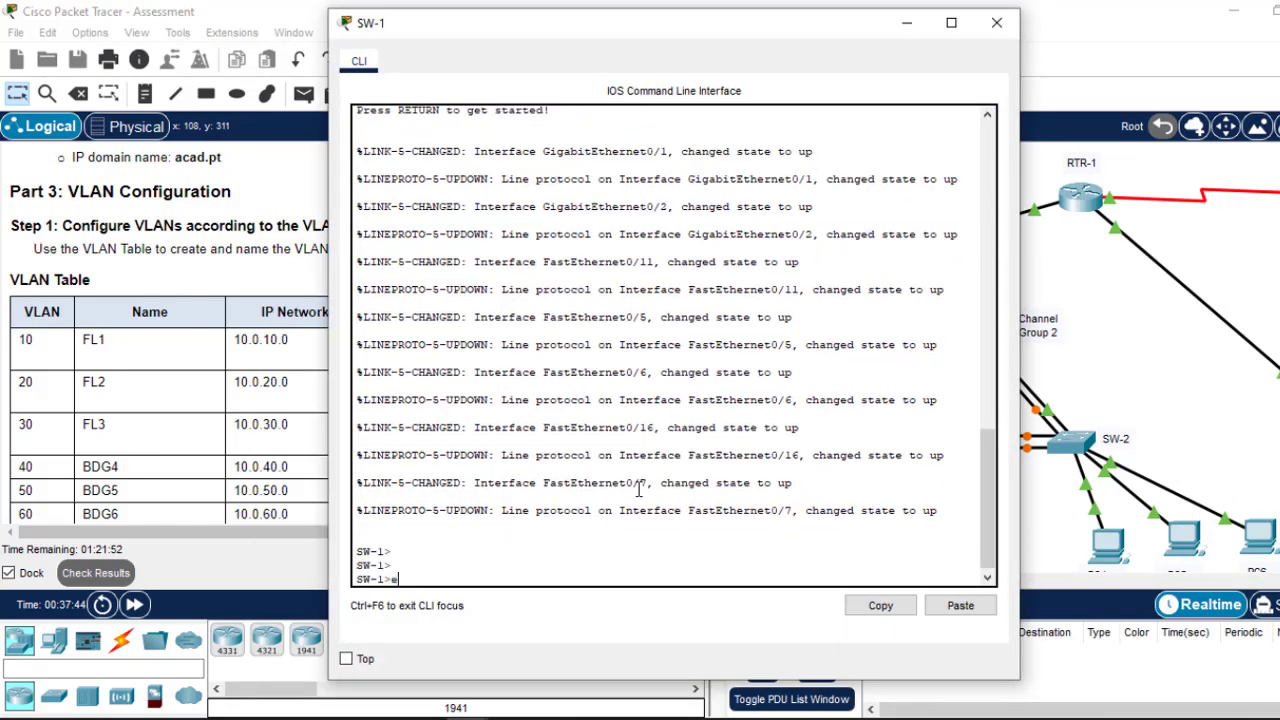
{"action": "type", "text": "n"}
{"action": "key", "text": "Return"}
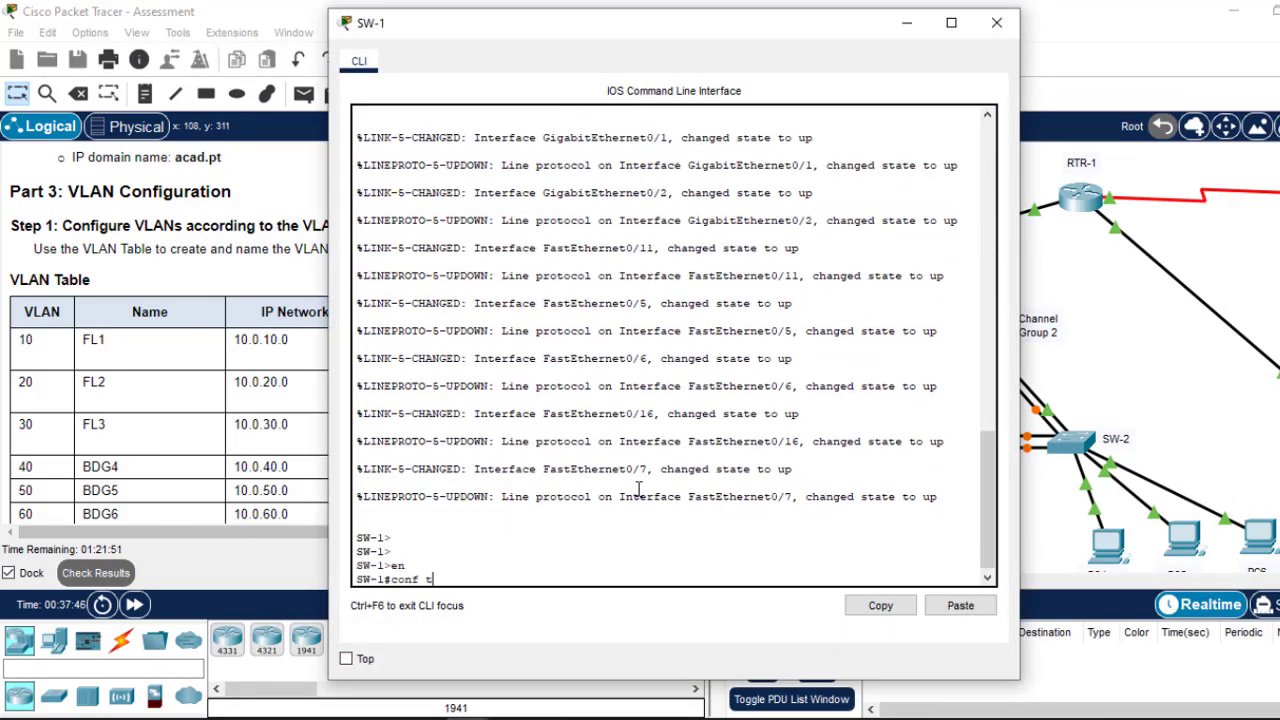
{"action": "type", "text": "conf t"}
{"action": "key", "text": "Return"}
{"action": "left_click", "coordinate": [962, 606]}
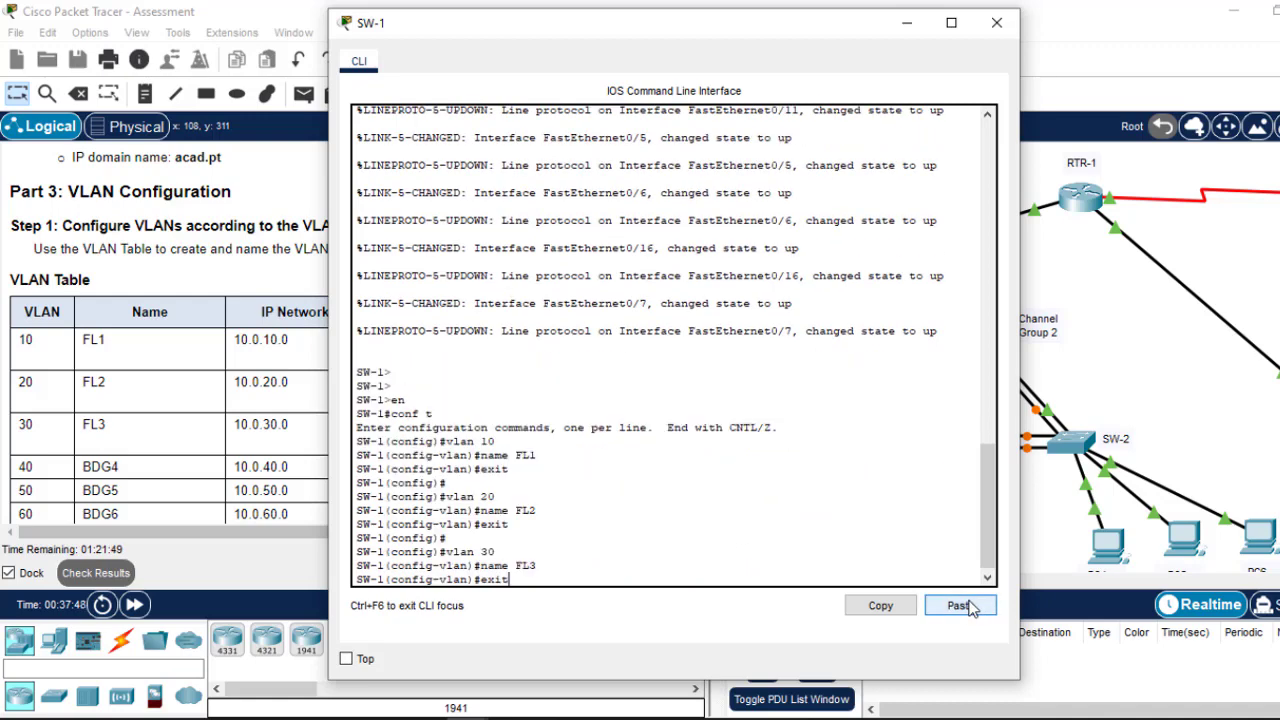
{"action": "left_click", "coordinate": [996, 22]}
Step: Repeat on SW-2: enter conf t, paste the FL1–FL3 VLAN commands, close the CLI
{"action": "left_click", "coordinate": [1070, 445]}
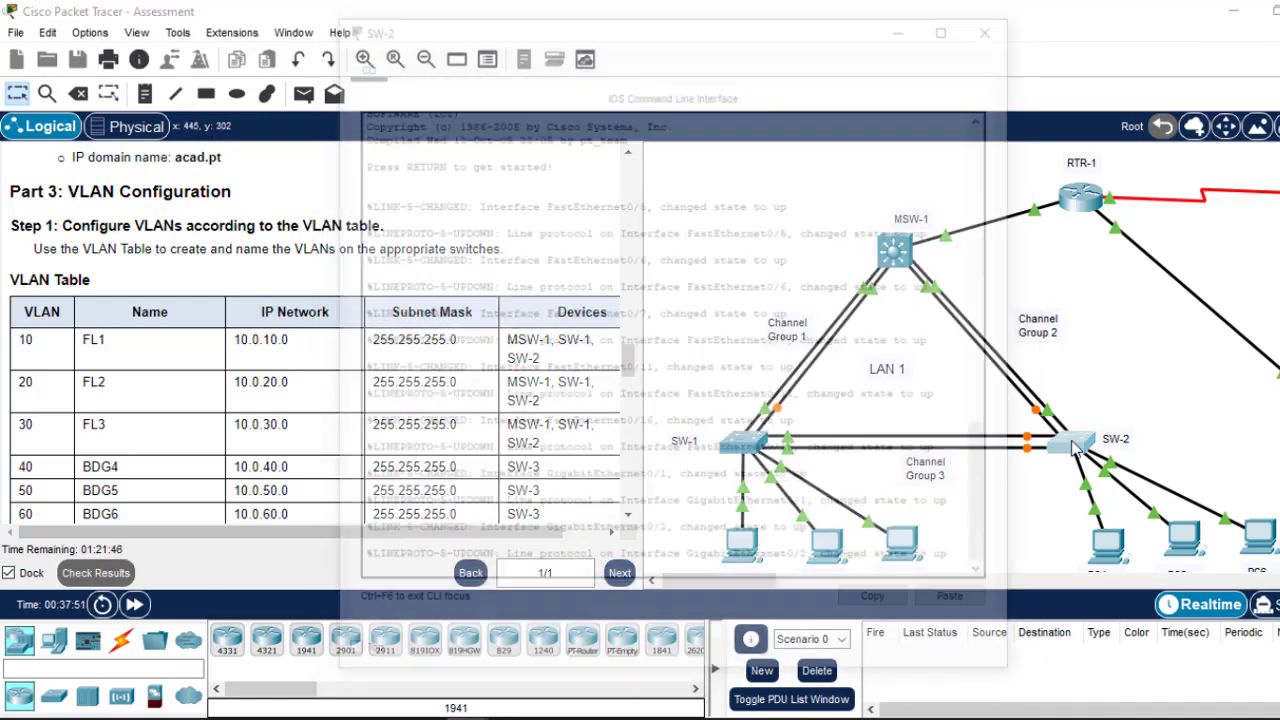
{"action": "key", "text": "Return"}
{"action": "type", "text": "en"}
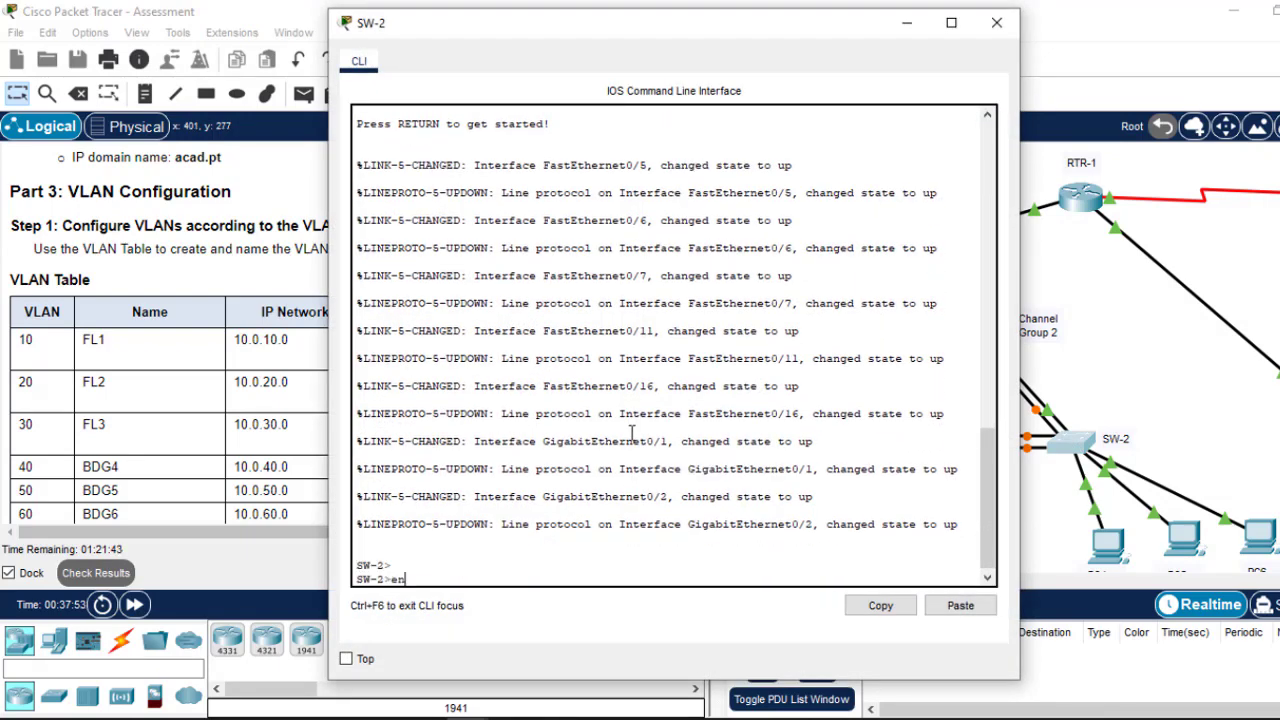
{"action": "key", "text": "Return"}
{"action": "type", "text": "conf"}
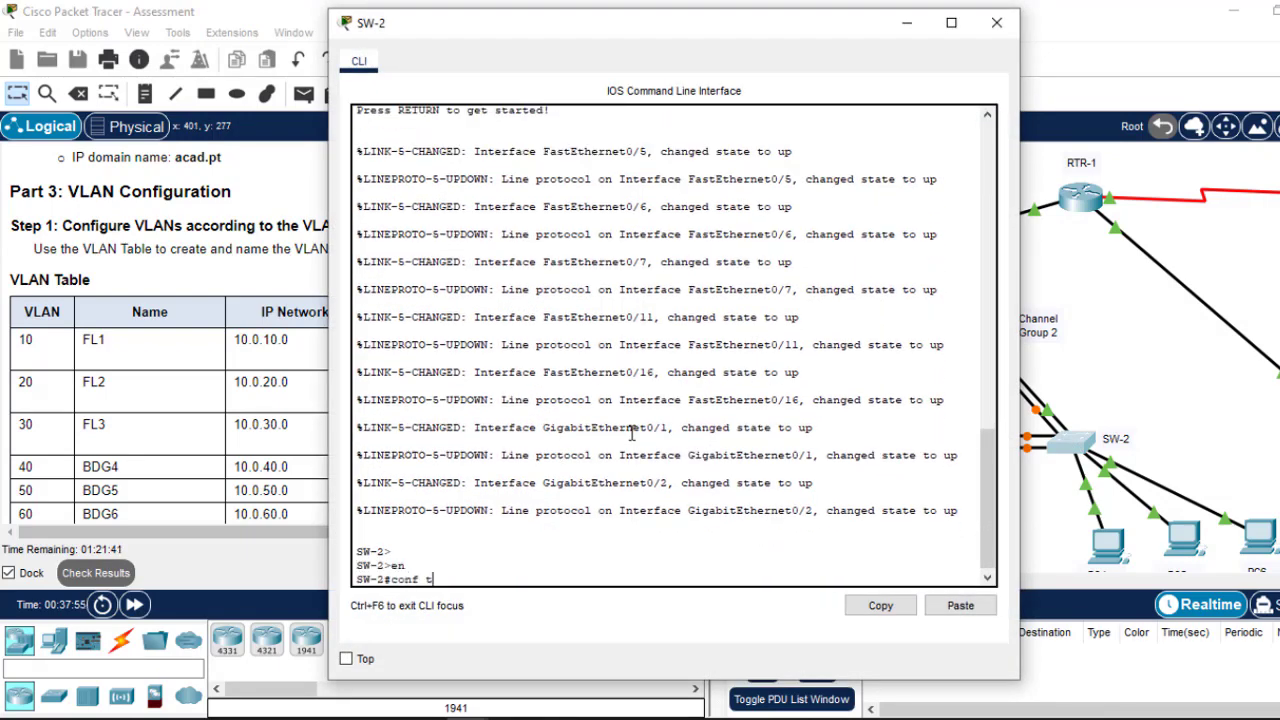
{"action": "type", "text": " t"}
{"action": "key", "text": "Return"}
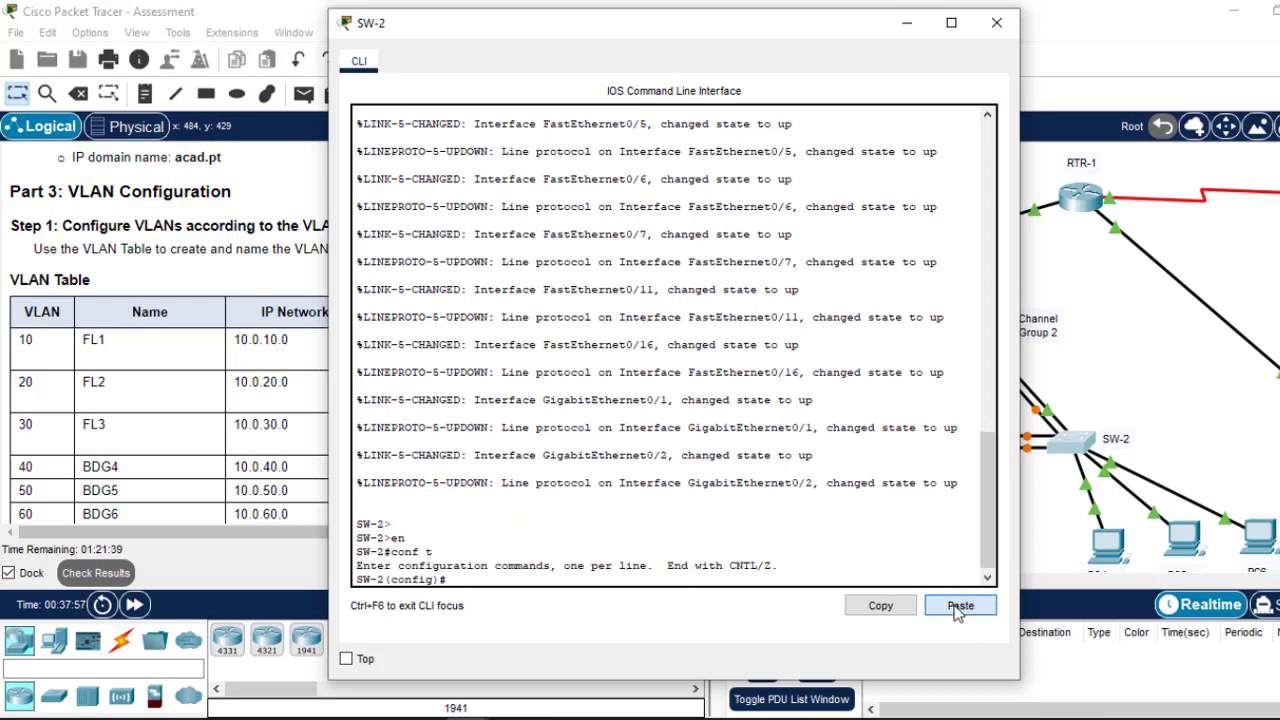
{"action": "left_click", "coordinate": [958, 606]}
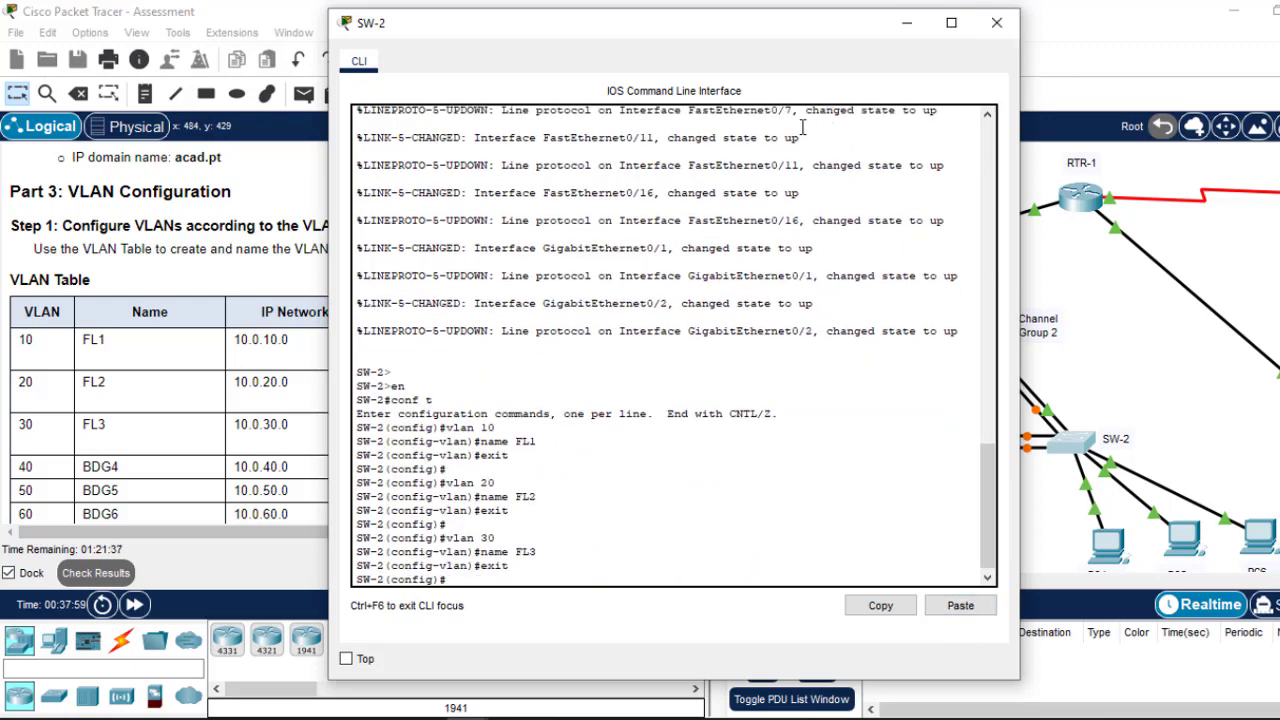
{"action": "left_click", "coordinate": [996, 23]}
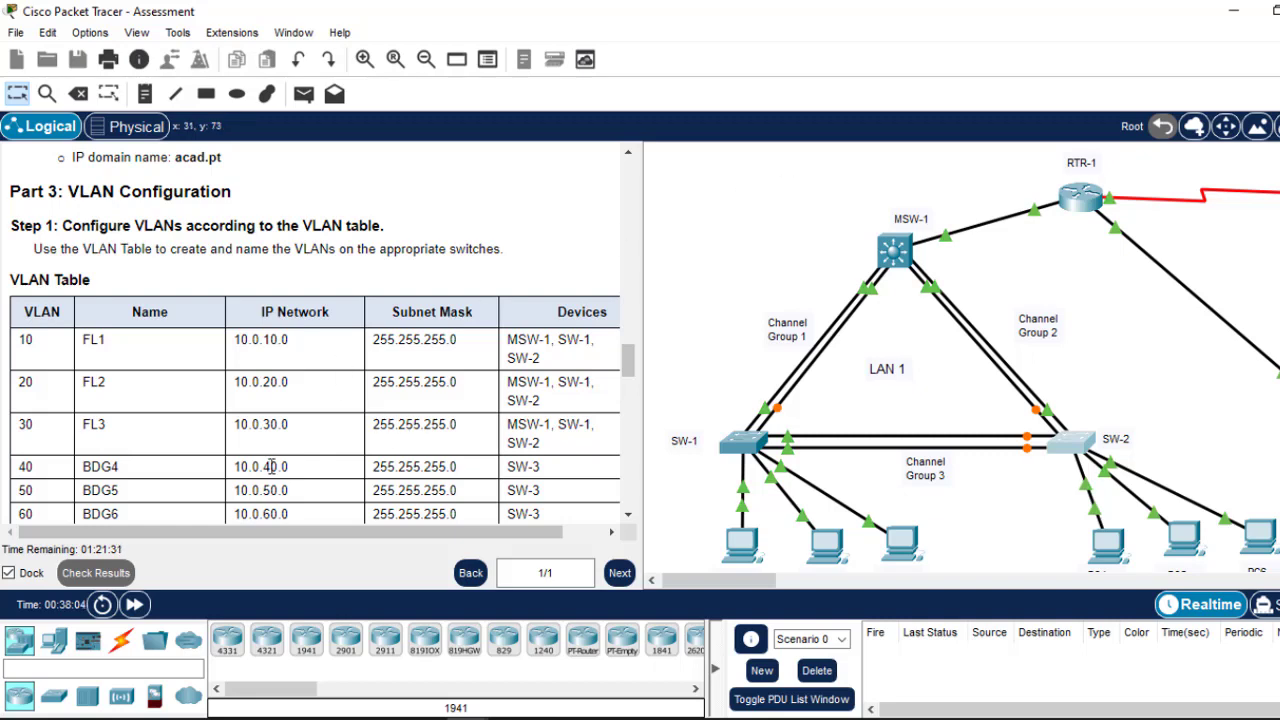
Step: Scroll to the VLAN 99 and port assignment table, pan to LAN 2, and bring Notepad forward
{"action": "scroll", "coordinate": [632, 362], "scroll_direction": "down", "scroll_amount": 2}
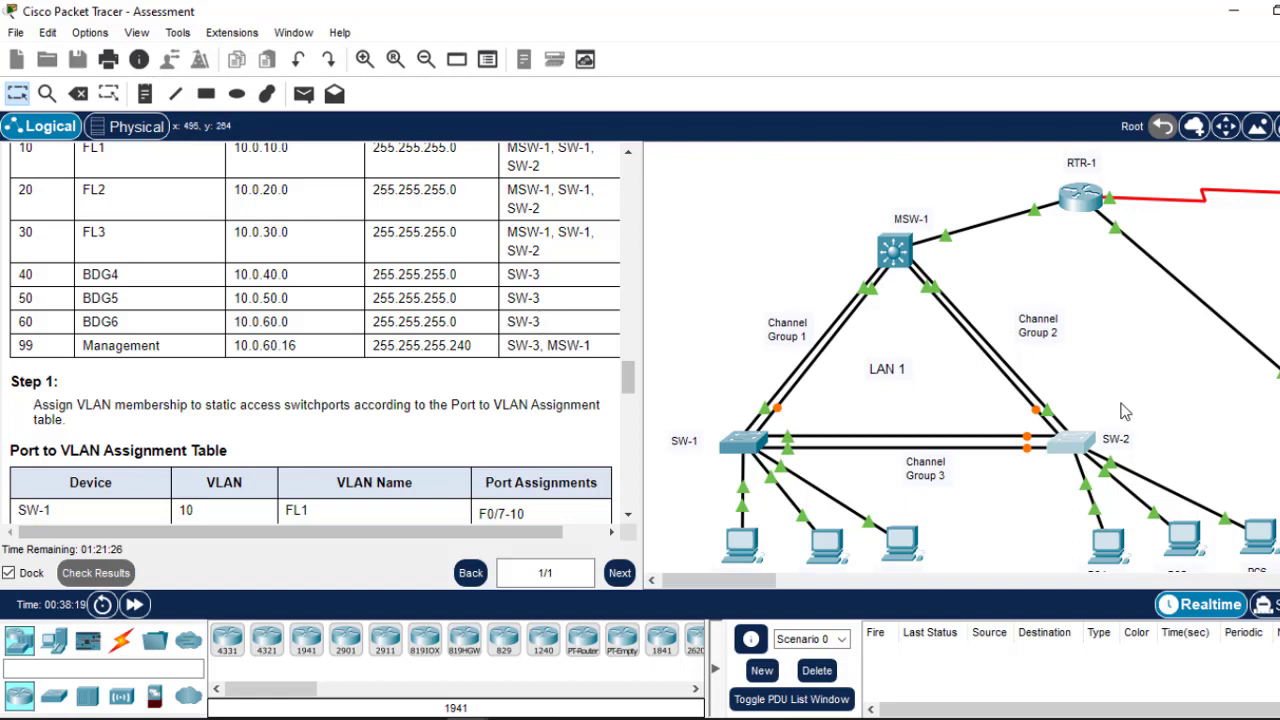
{"action": "left_click_drag", "start_coordinate": [753, 582], "coordinate": [820, 590]}
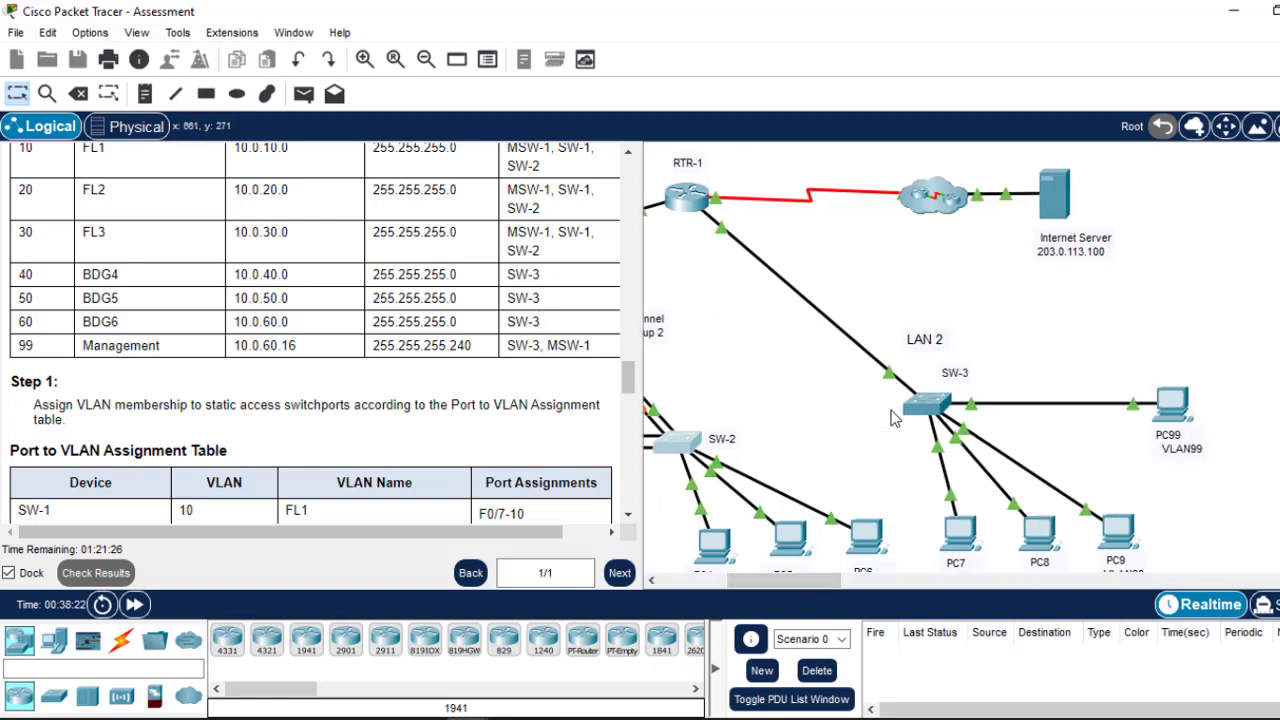
{"action": "left_click", "coordinate": [993, 712]}
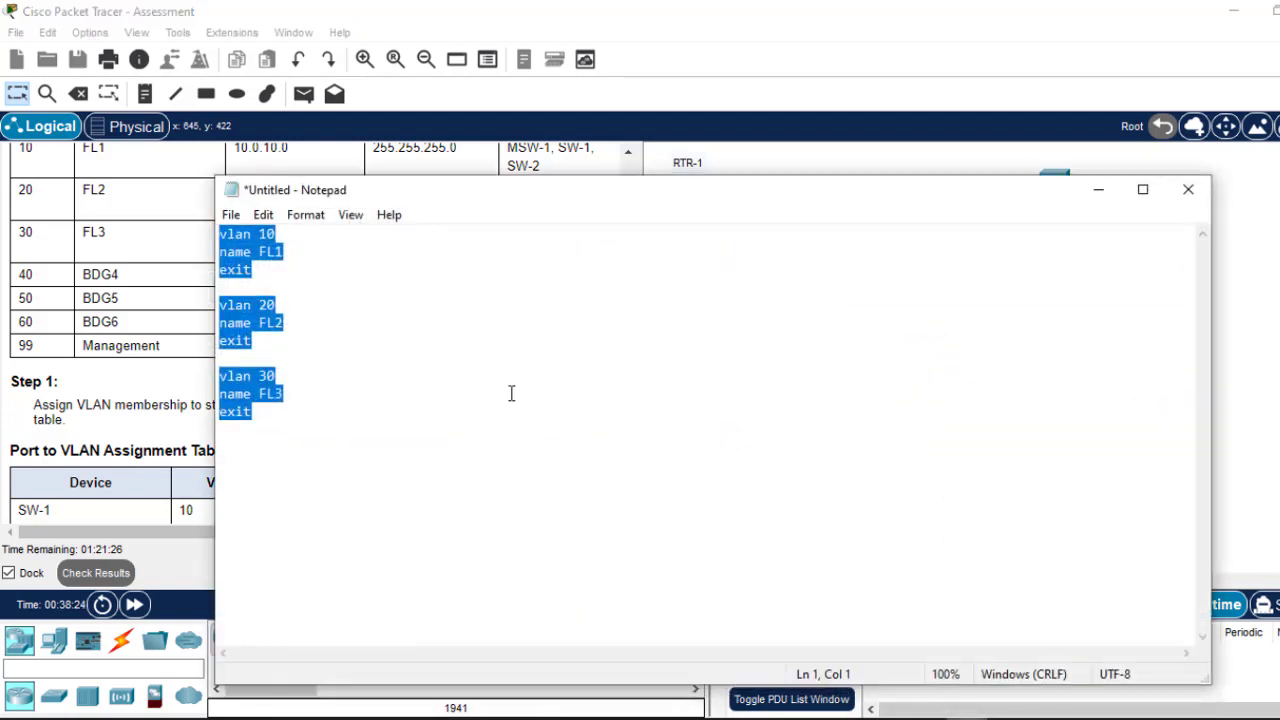
Step: Renumber the three VLAN commands to vlan 40, 50 and 60
{"action": "left_click", "coordinate": [266, 233]}
{"action": "key", "text": "BackSpace"}
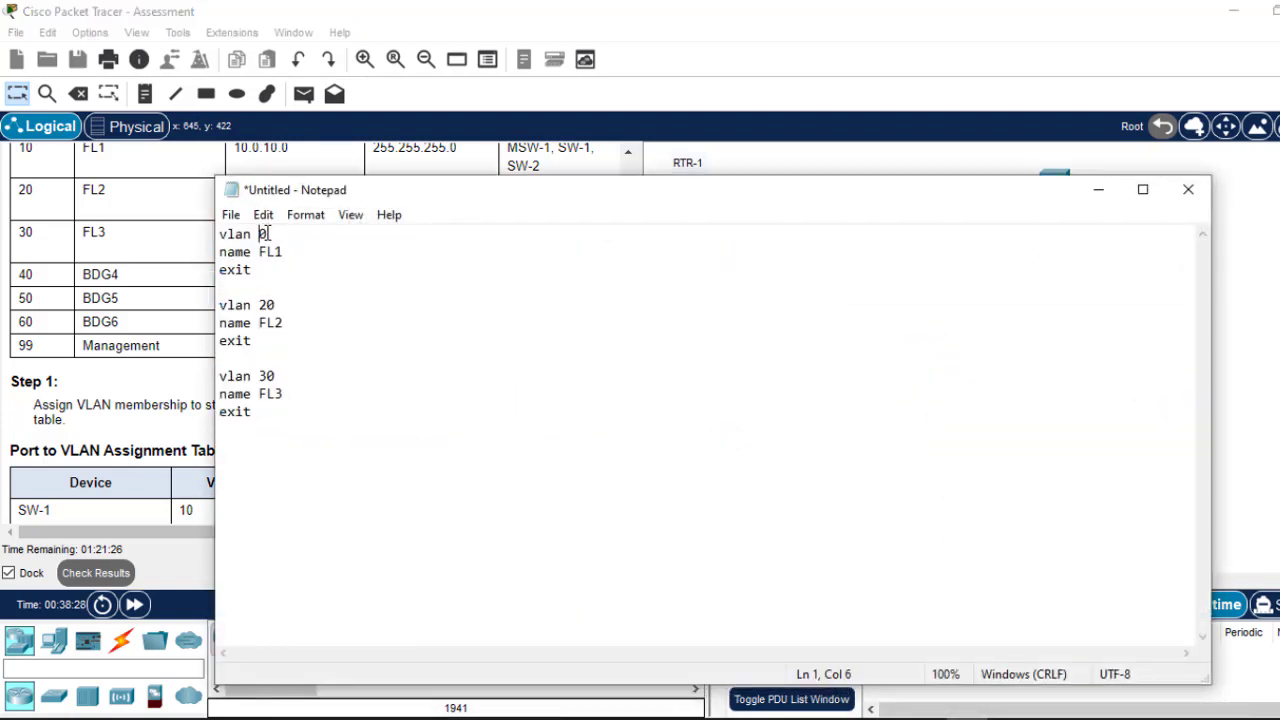
{"action": "type", "text": "5"}
{"action": "key", "text": "BackSpace"}
{"action": "type", "text": "4"}
{"action": "key", "text": "BackSpace"}
{"action": "type", "text": "5"}
{"action": "left_click", "coordinate": [267, 375]}
{"action": "key", "text": "BackSpace"}
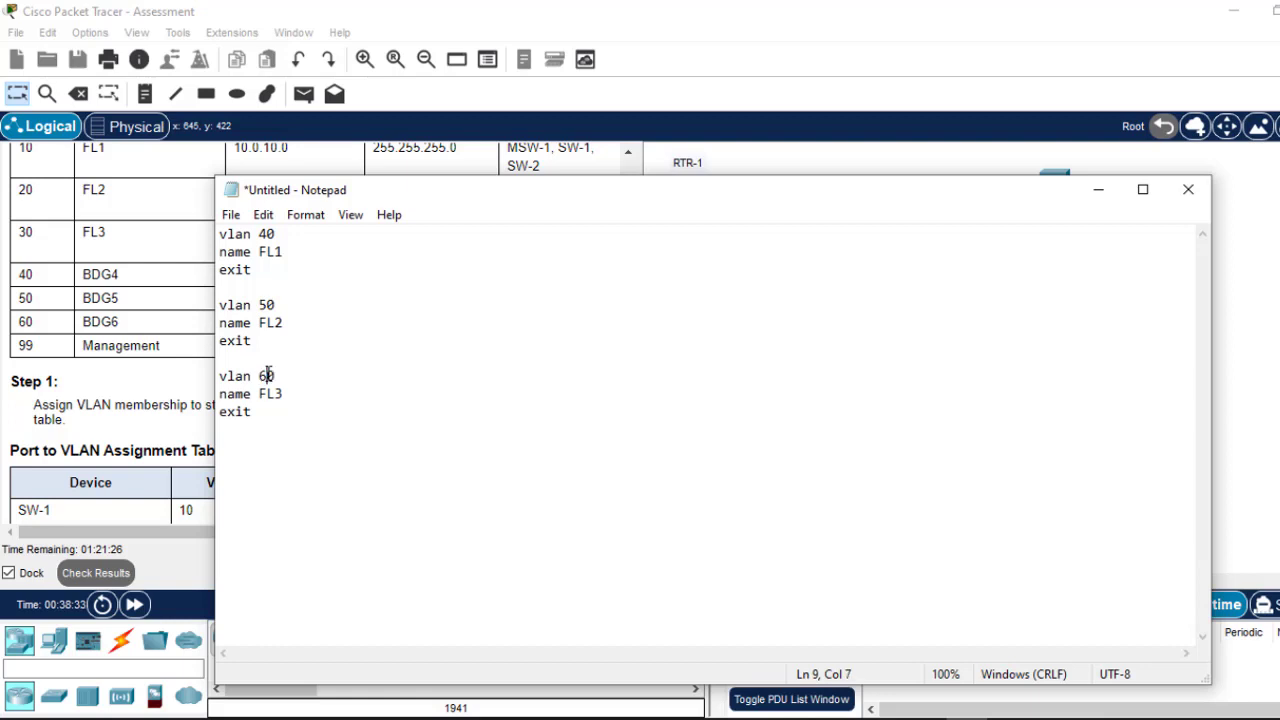
{"action": "type", "text": "6"}
Step: Rename the VLANs BDG4, BDG5 and BDG6 and select all the commands
{"action": "left_click_drag", "start_coordinate": [287, 256], "coordinate": [262, 256]}
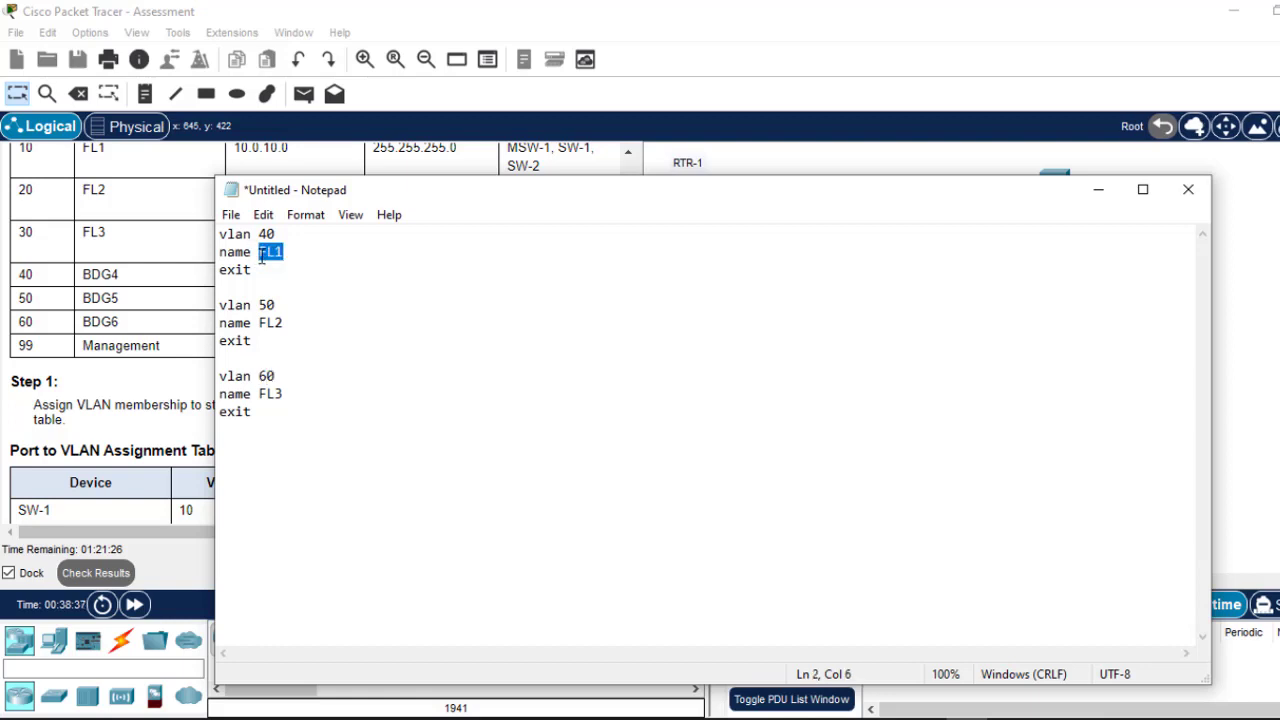
{"action": "type", "text": "BDG4"}
{"action": "left_click", "coordinate": [288, 323]}
{"action": "key", "text": "BackSpace"}
{"action": "key", "text": "BackSpace"}
{"action": "key", "text": "BackSpace"}
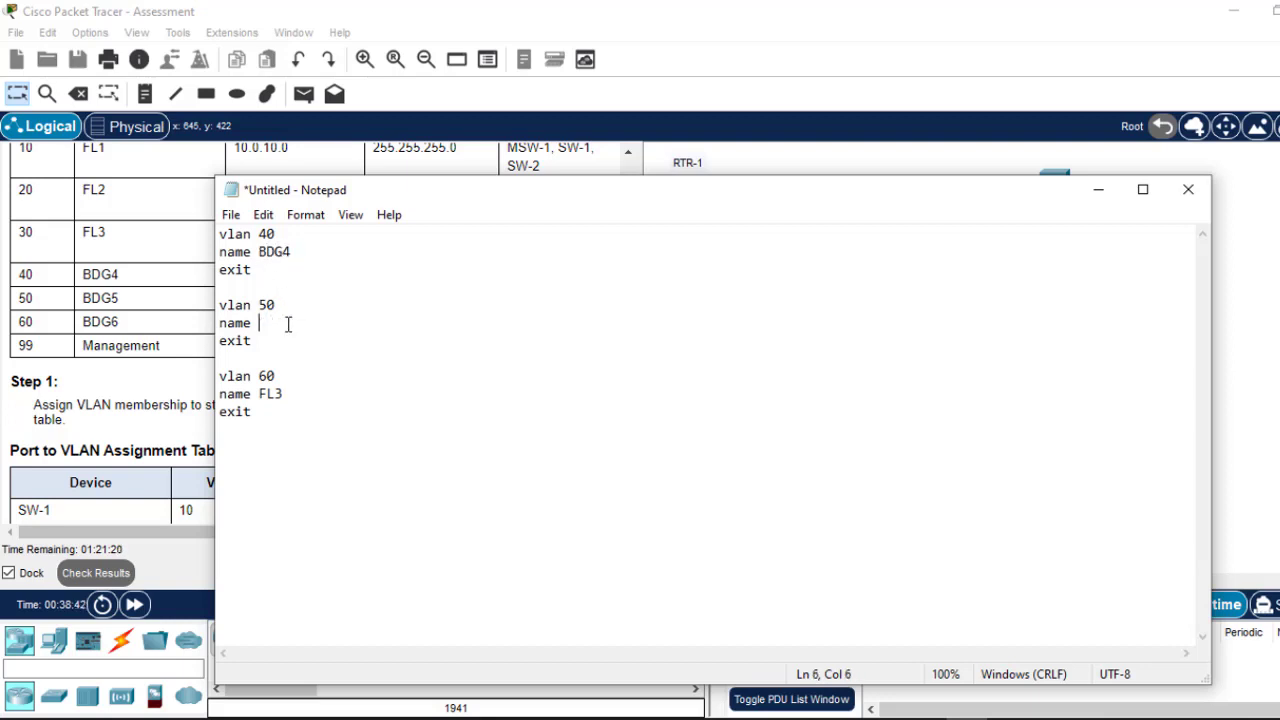
{"action": "type", "text": "BDG5"}
{"action": "left_click", "coordinate": [292, 393]}
{"action": "key", "text": "BackSpace"}
{"action": "key", "text": "BackSpace"}
{"action": "key", "text": "BackSpace"}
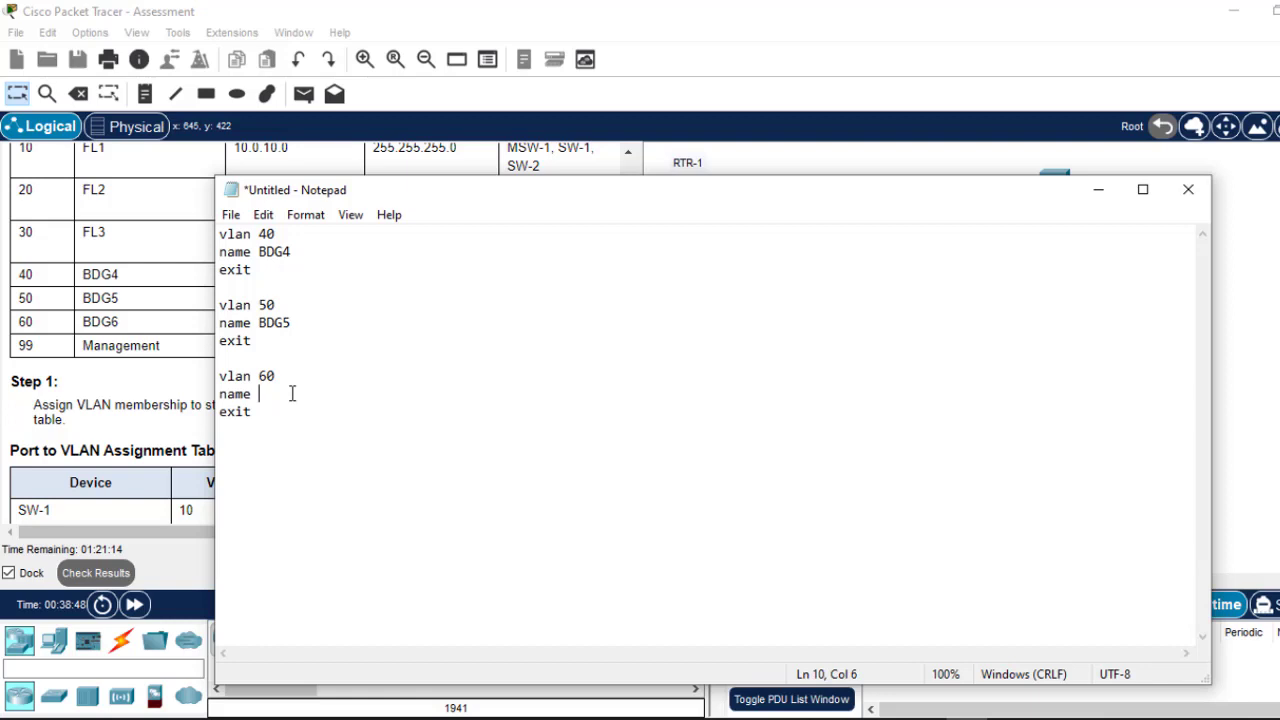
{"action": "type", "text": "BDG6"}
{"action": "left_click_drag", "start_coordinate": [253, 423], "coordinate": [219, 234]}
{"action": "key", "text": "ctrl+c"}
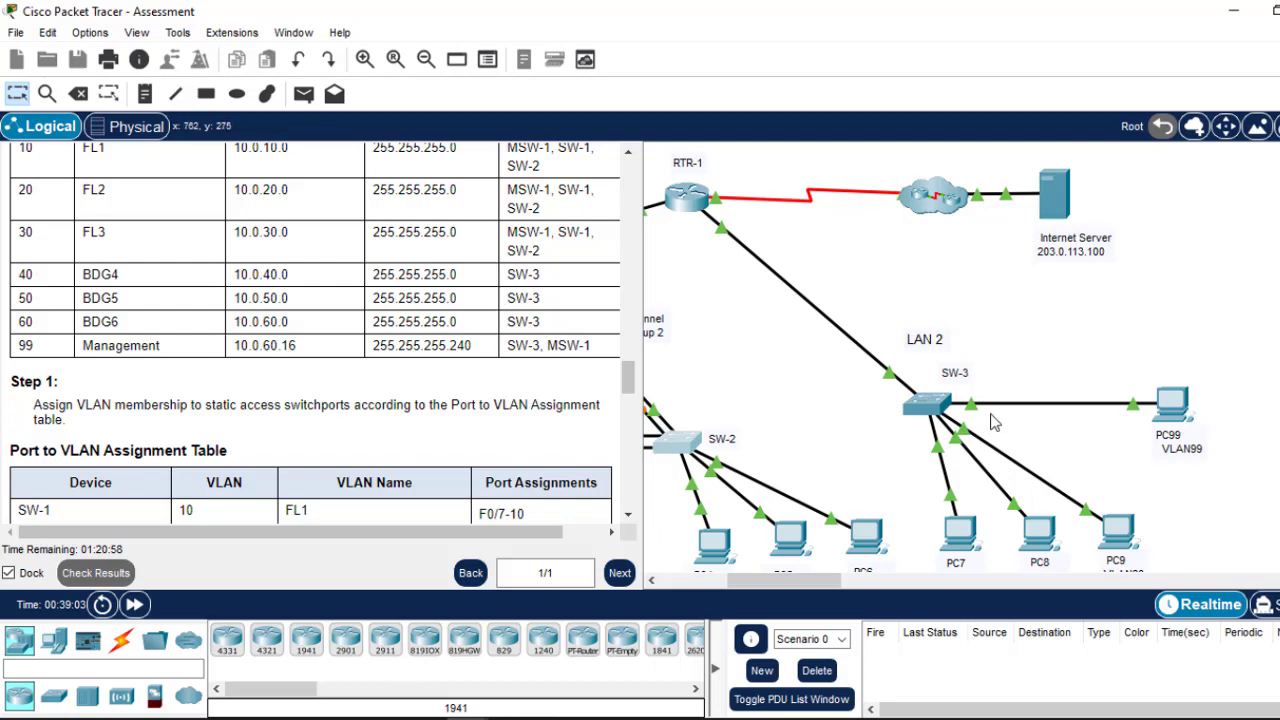
Step: Paste the VLAN 40, 50, 60 (BDG4–BDG6) commands into SW-3's CLI and minimize it
{"action": "left_click", "coordinate": [926, 408]}
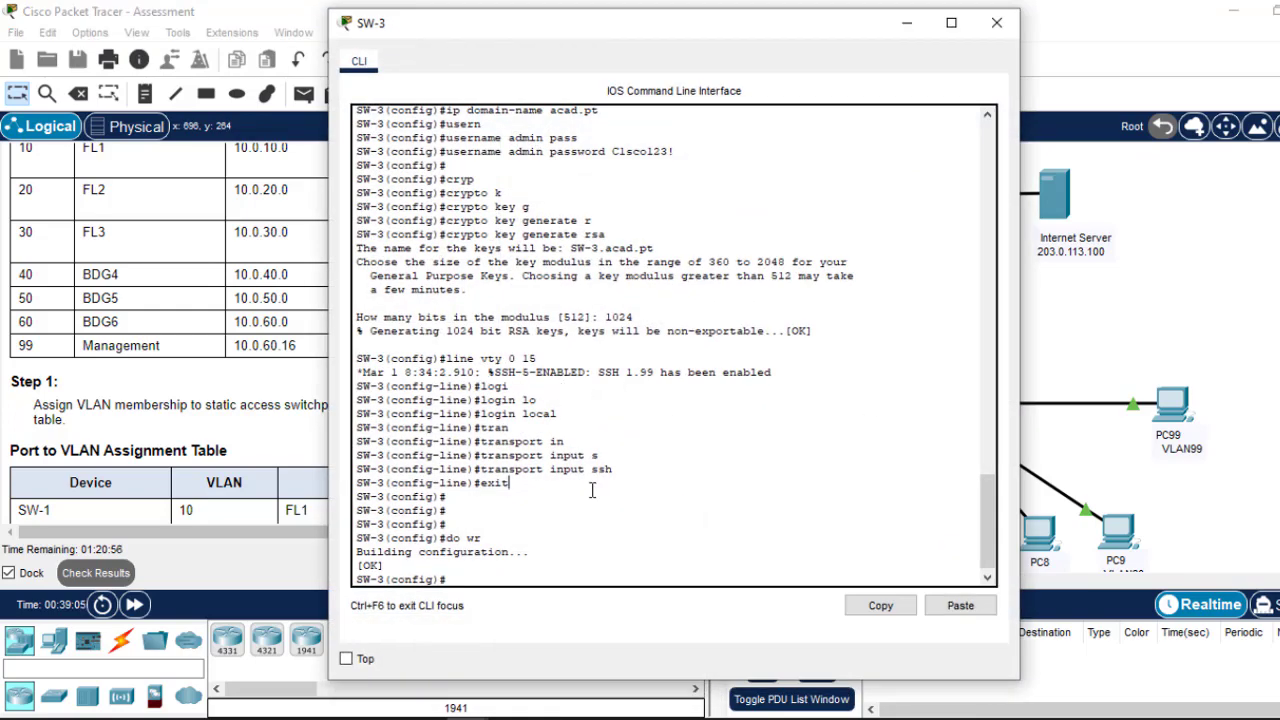
{"action": "key", "text": "Return"}
{"action": "key", "text": "Return"}
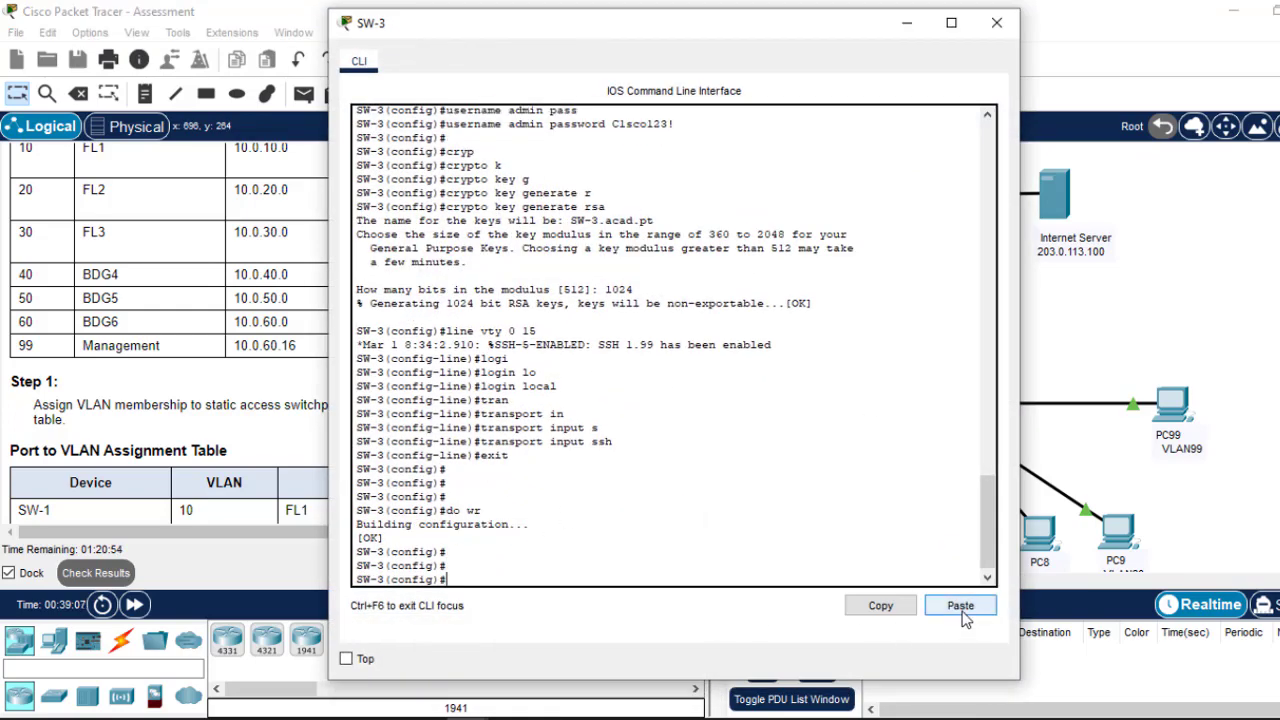
{"action": "left_click", "coordinate": [961, 606]}
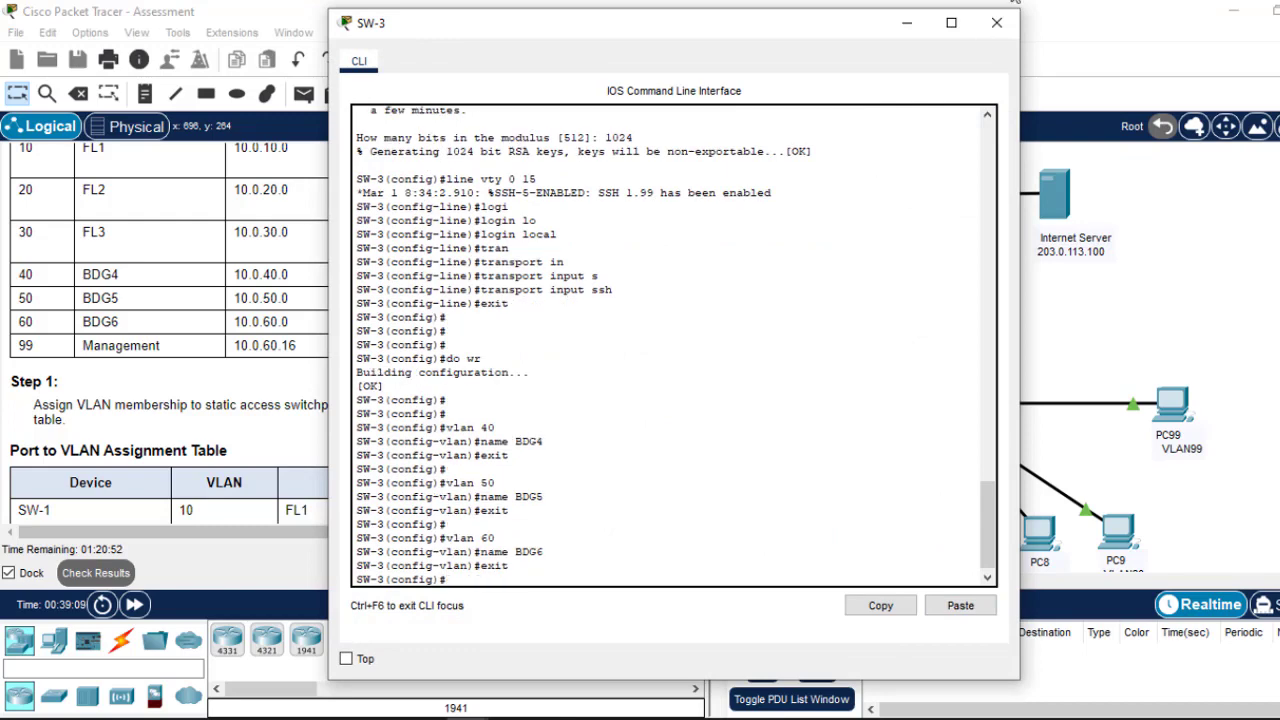
{"action": "left_click", "coordinate": [907, 22]}
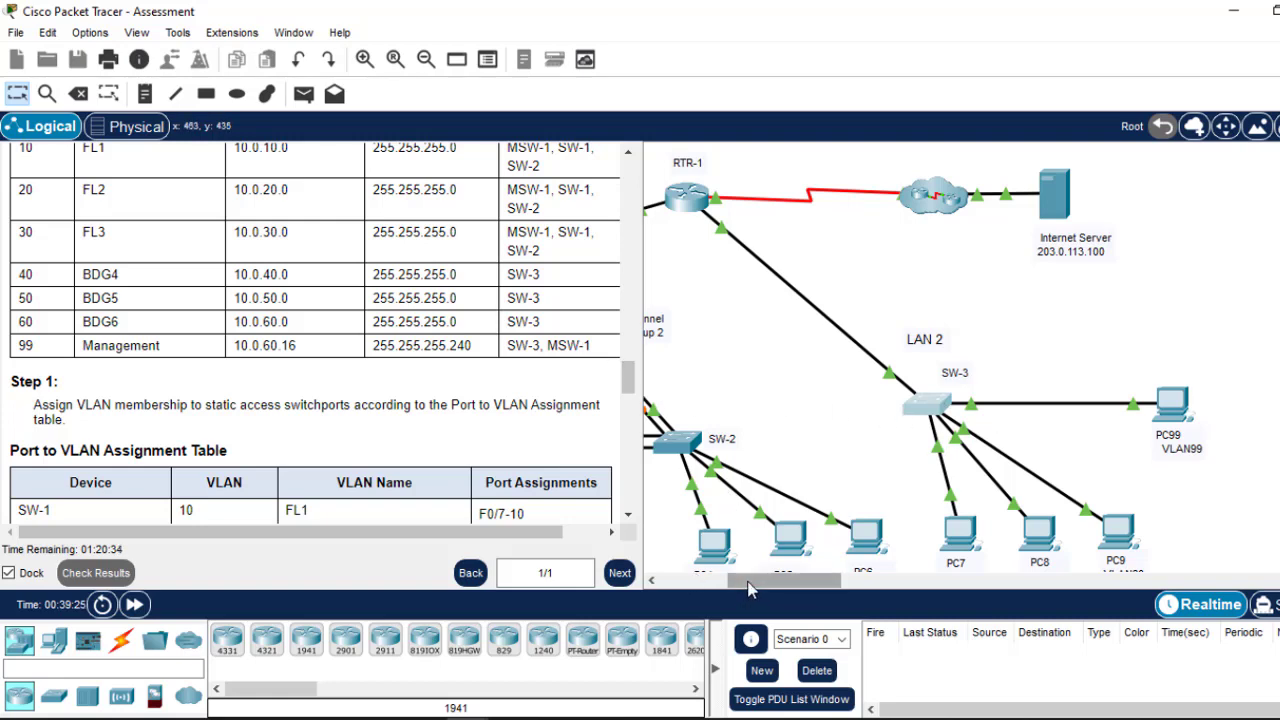
{"action": "left_click_drag", "start_coordinate": [750, 581], "coordinate": [672, 592]}
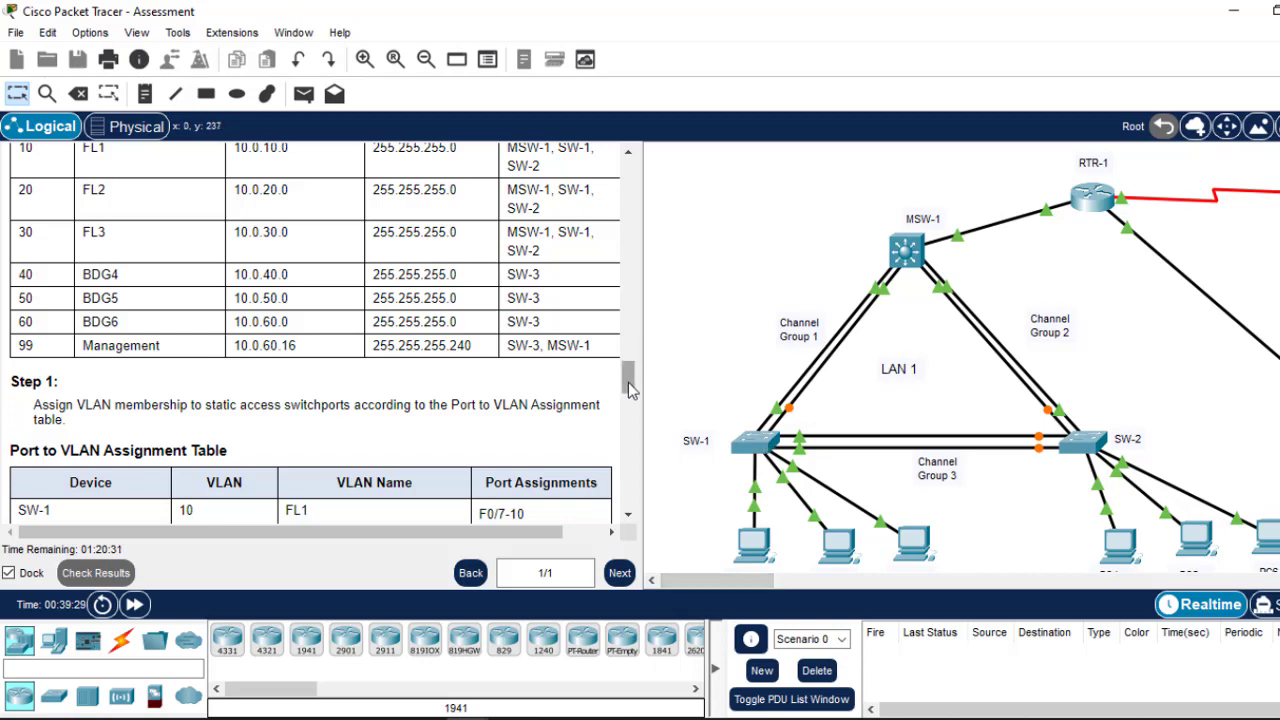
{"action": "left_click_drag", "start_coordinate": [630, 382], "coordinate": [620, 252]}
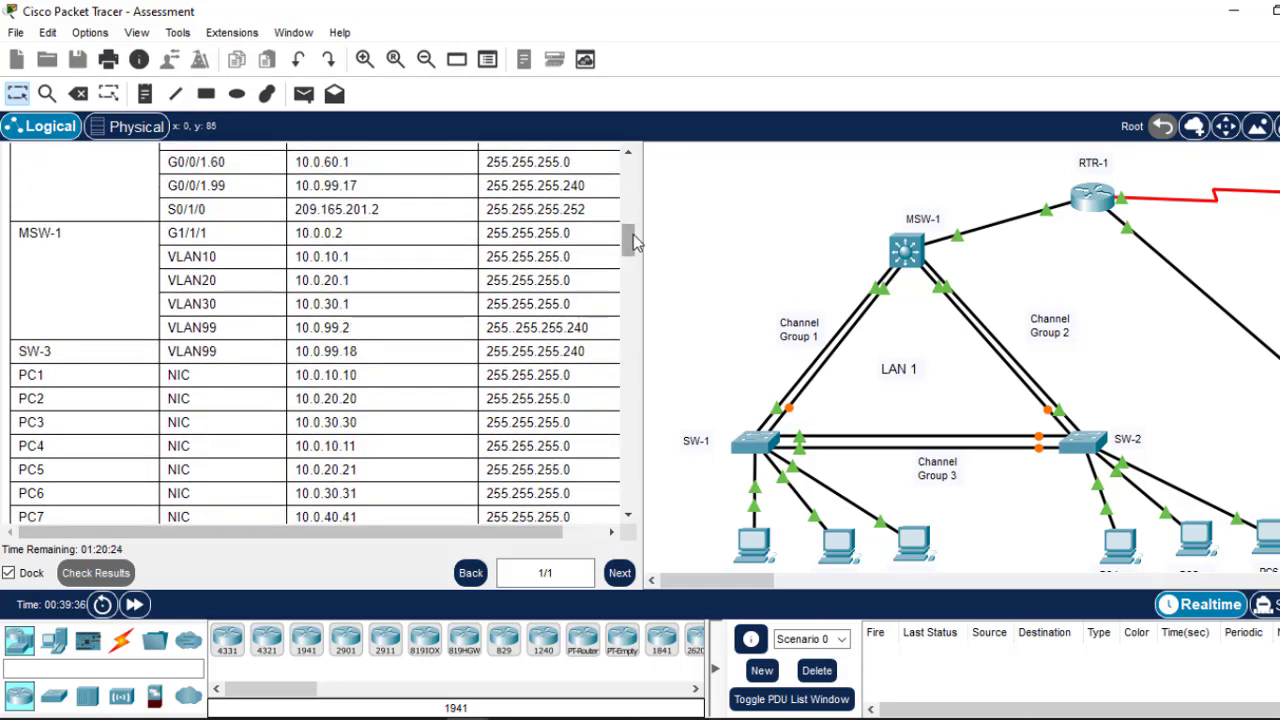
{"action": "left_click_drag", "start_coordinate": [632, 245], "coordinate": [622, 372]}
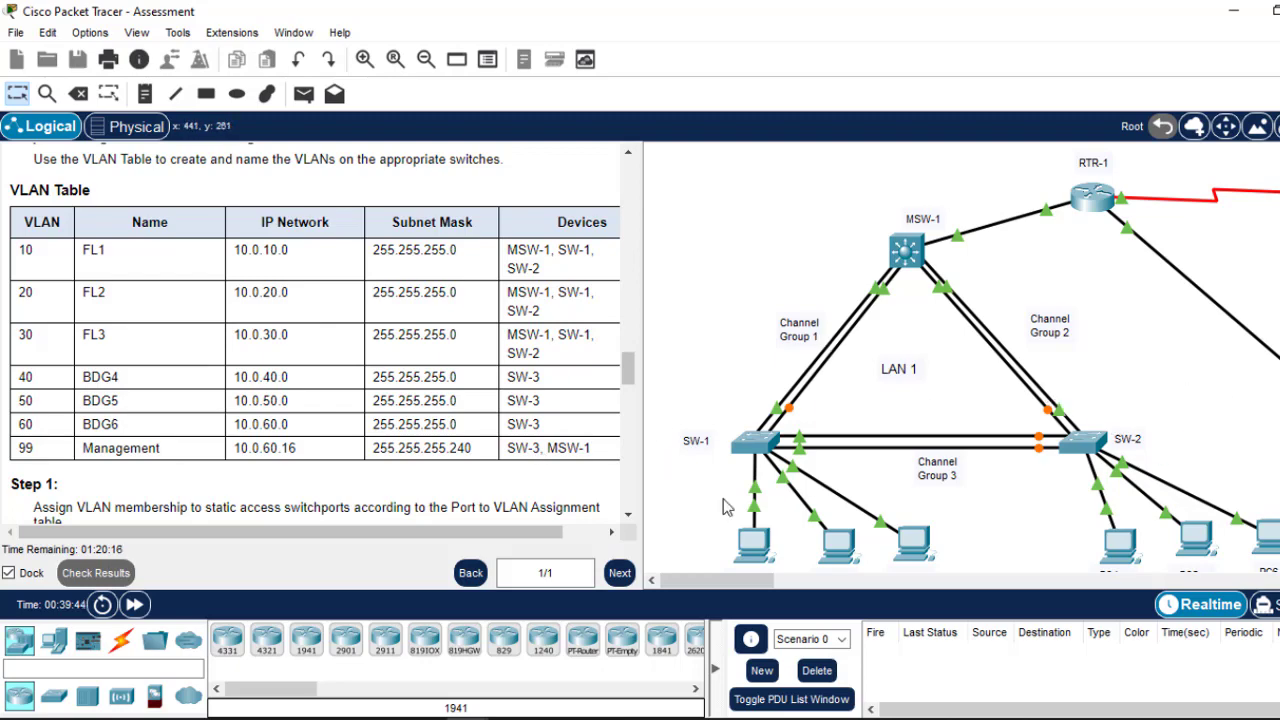
{"action": "left_click_drag", "start_coordinate": [735, 588], "coordinate": [809, 588]}
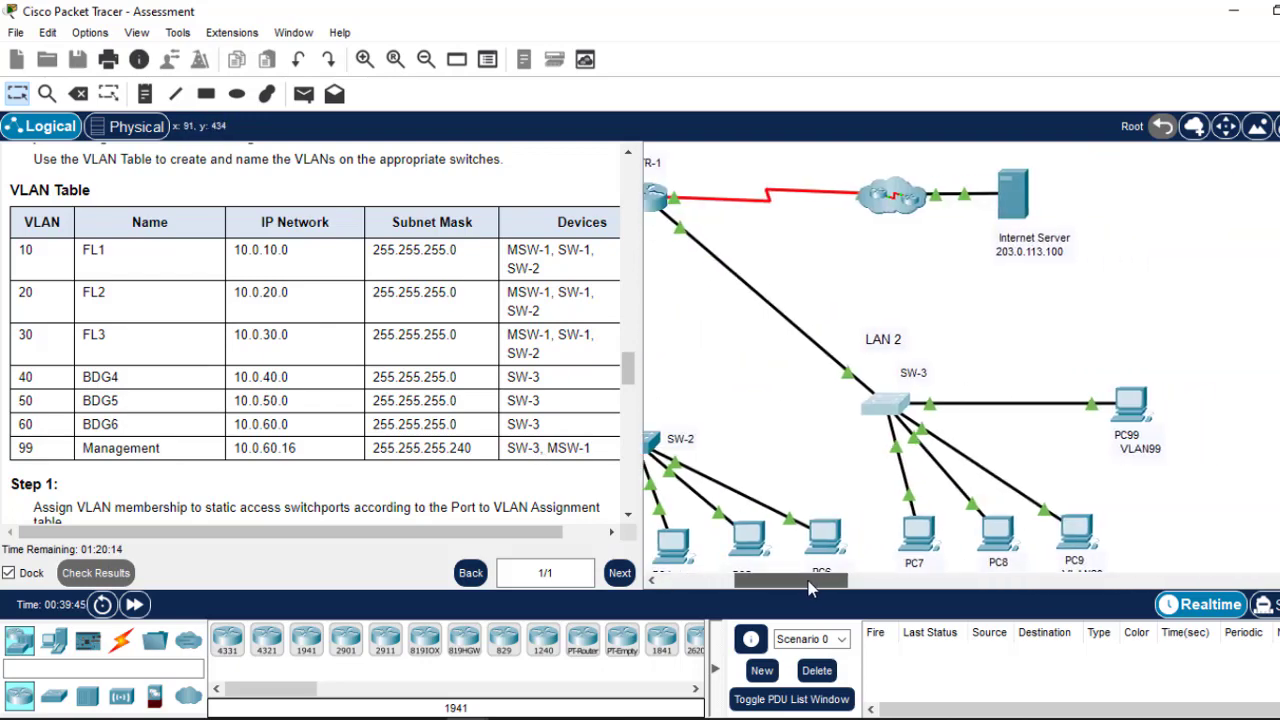
Step: On SW-3, create vlan 99 named Management, exit, and close the device window
{"action": "left_click", "coordinate": [889, 414]}
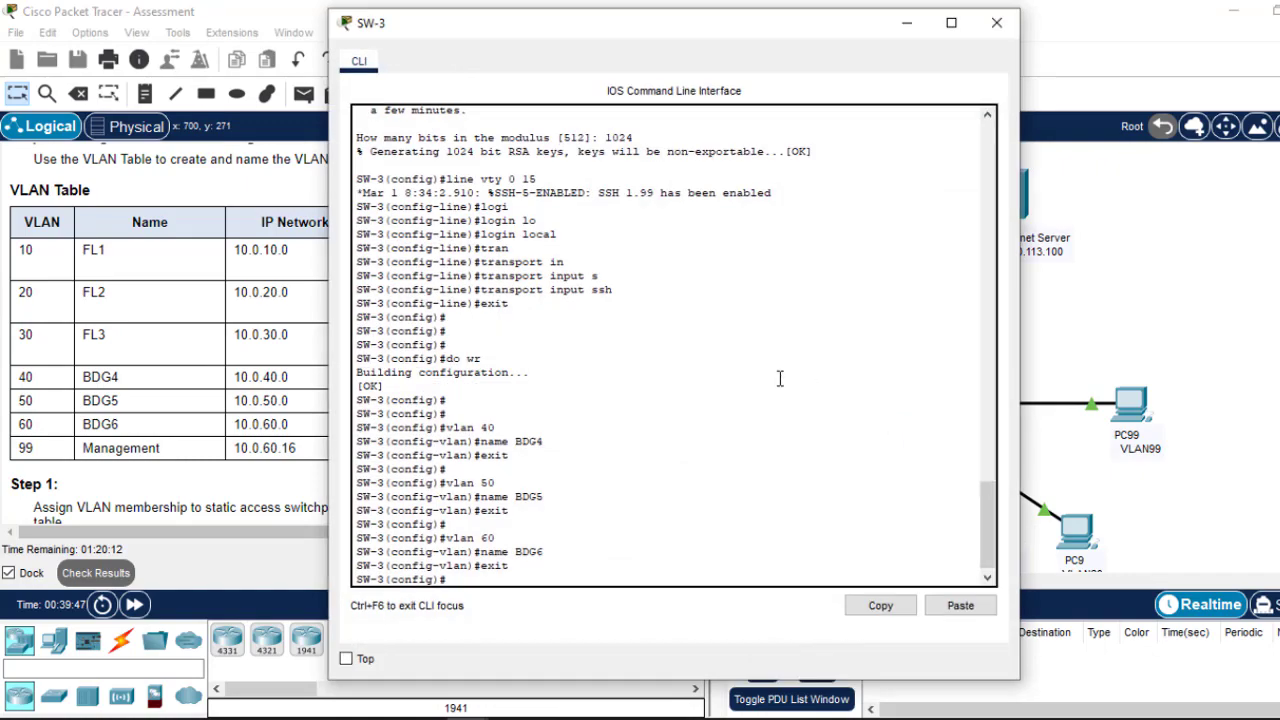
{"action": "left_click_drag", "start_coordinate": [985, 547], "coordinate": [966, 440]}
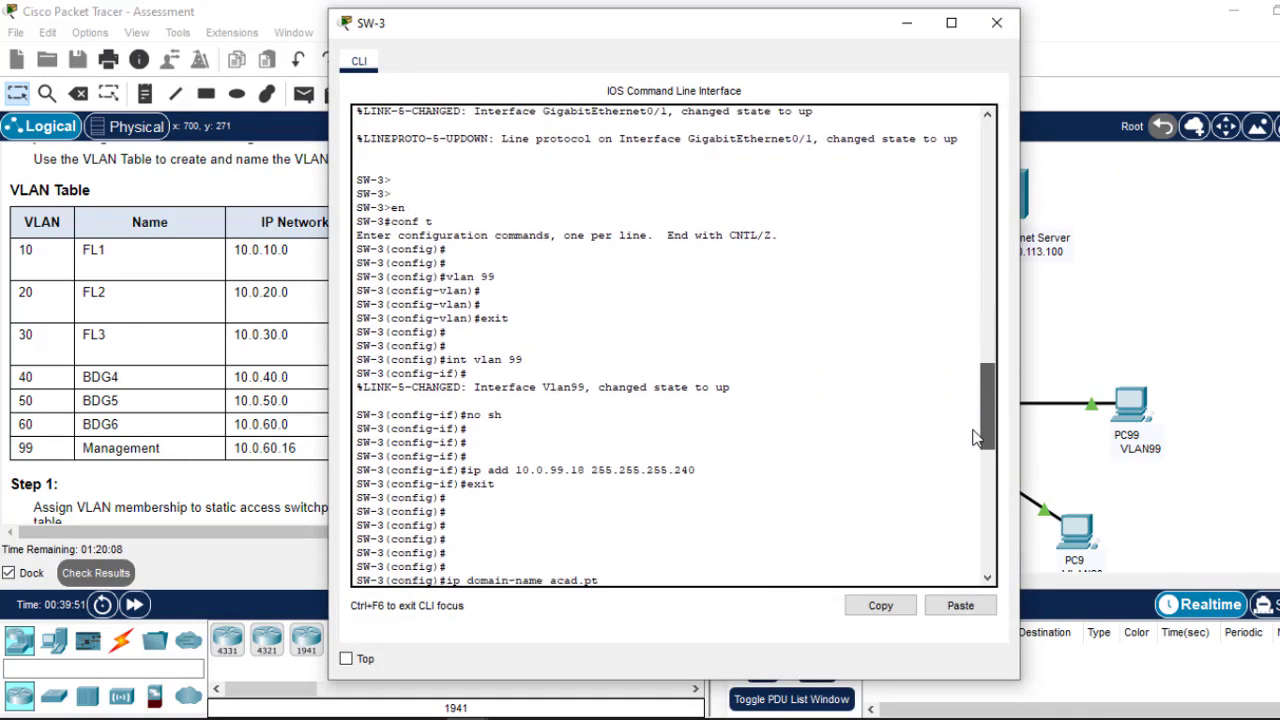
{"action": "left_click_drag", "start_coordinate": [500, 276], "coordinate": [449, 270]}
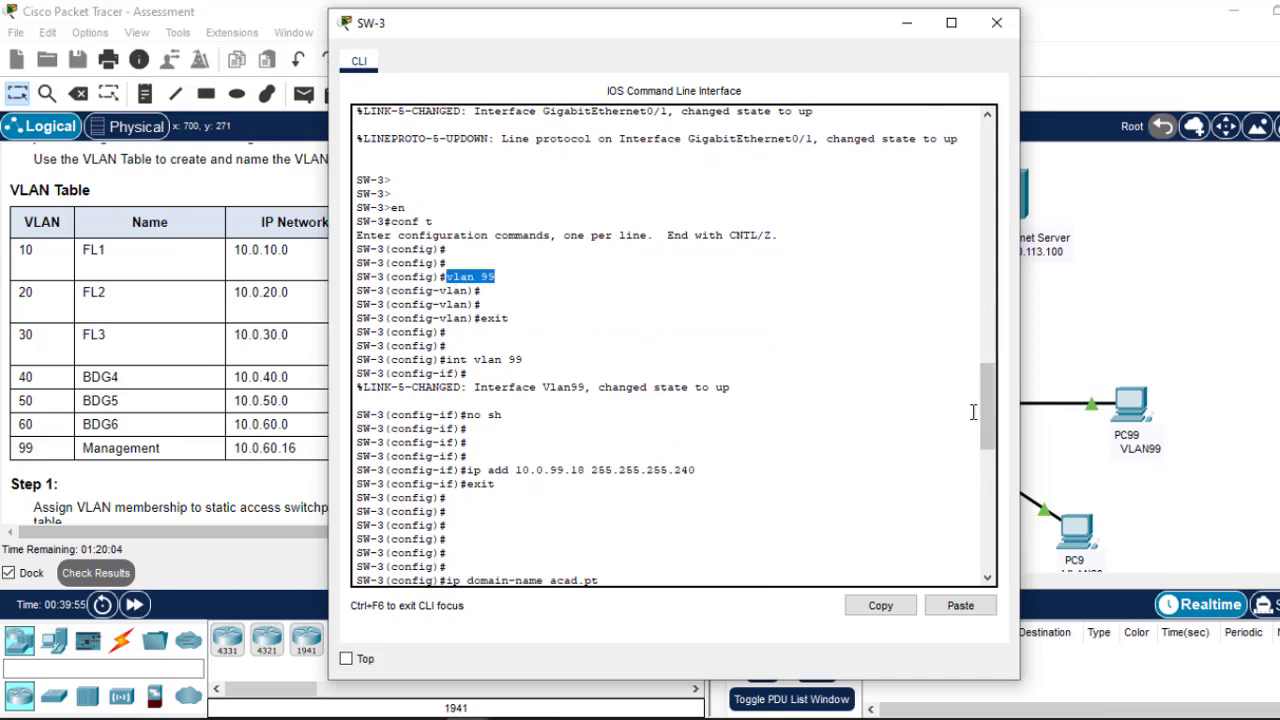
{"action": "left_click_drag", "start_coordinate": [987, 399], "coordinate": [989, 464]}
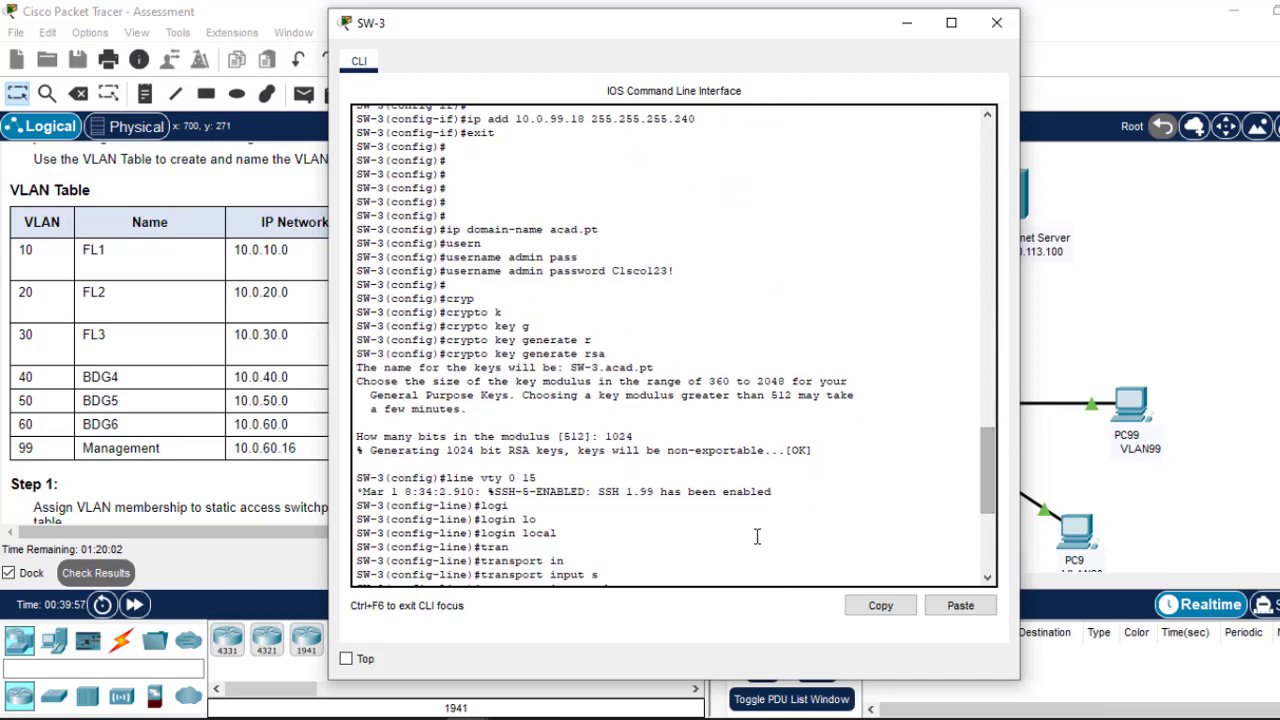
{"action": "scroll", "coordinate": [755, 533], "scroll_direction": "down", "scroll_amount": 8}
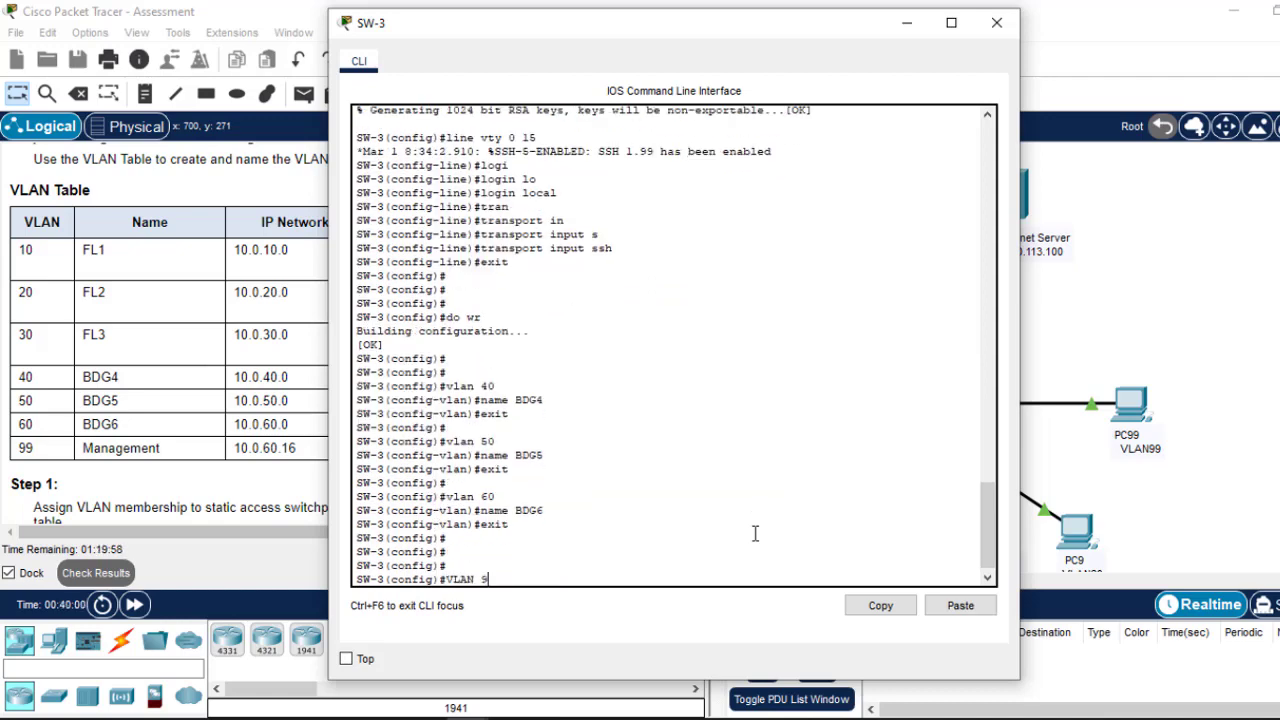
{"action": "type", "text": "9"}
{"action": "key", "text": "Return"}
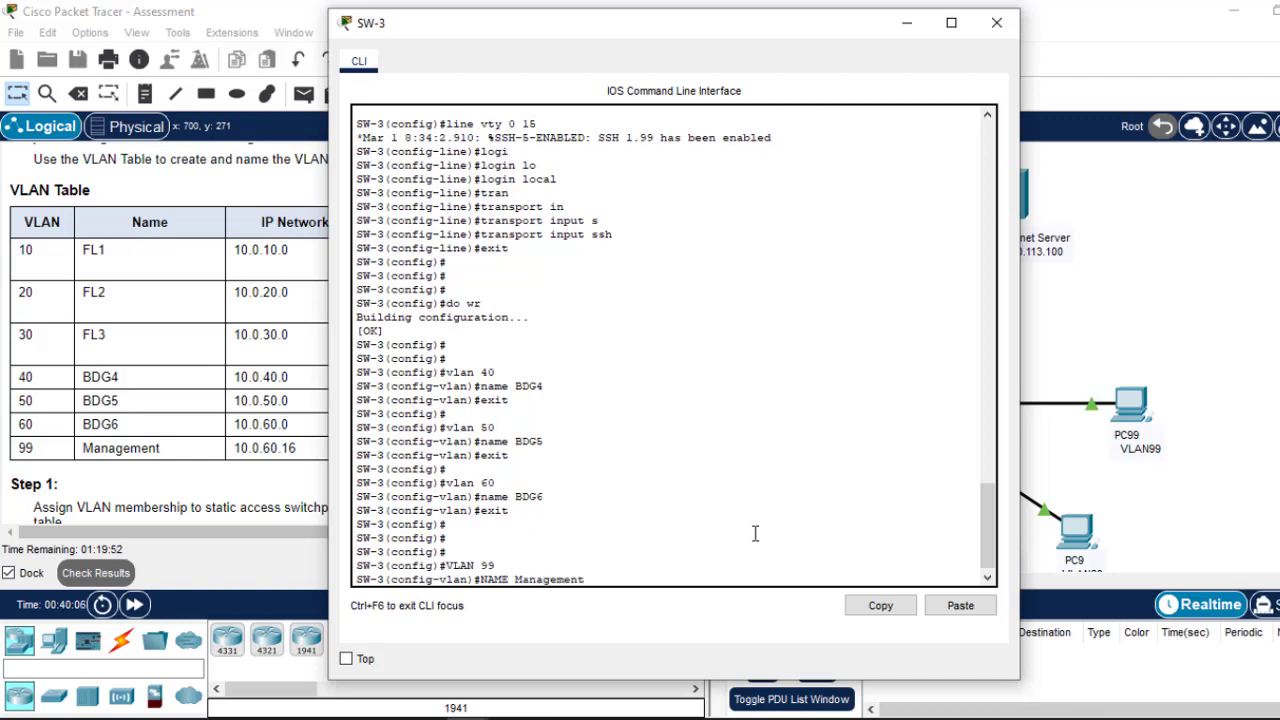
{"action": "key", "text": "Return"}
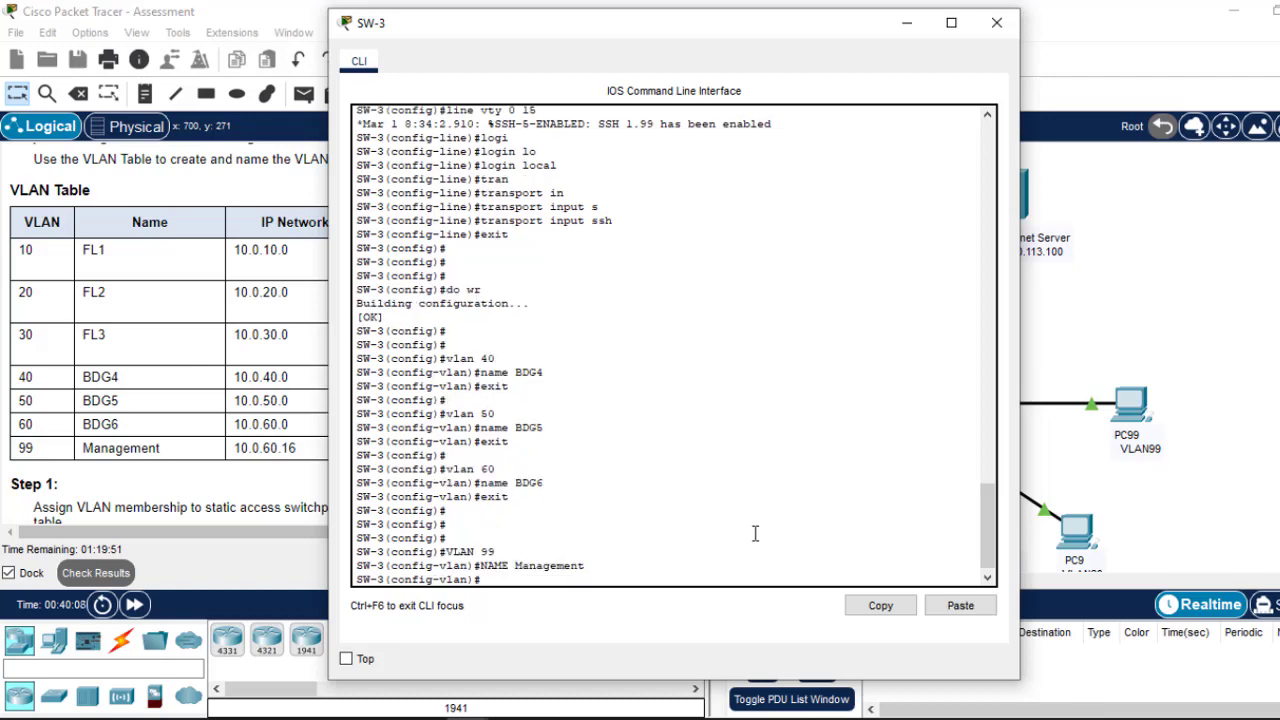
{"action": "type", "text": "exit"}
{"action": "key", "text": "Return"}
{"action": "key", "text": "Return"}
{"action": "key", "text": "Return"}
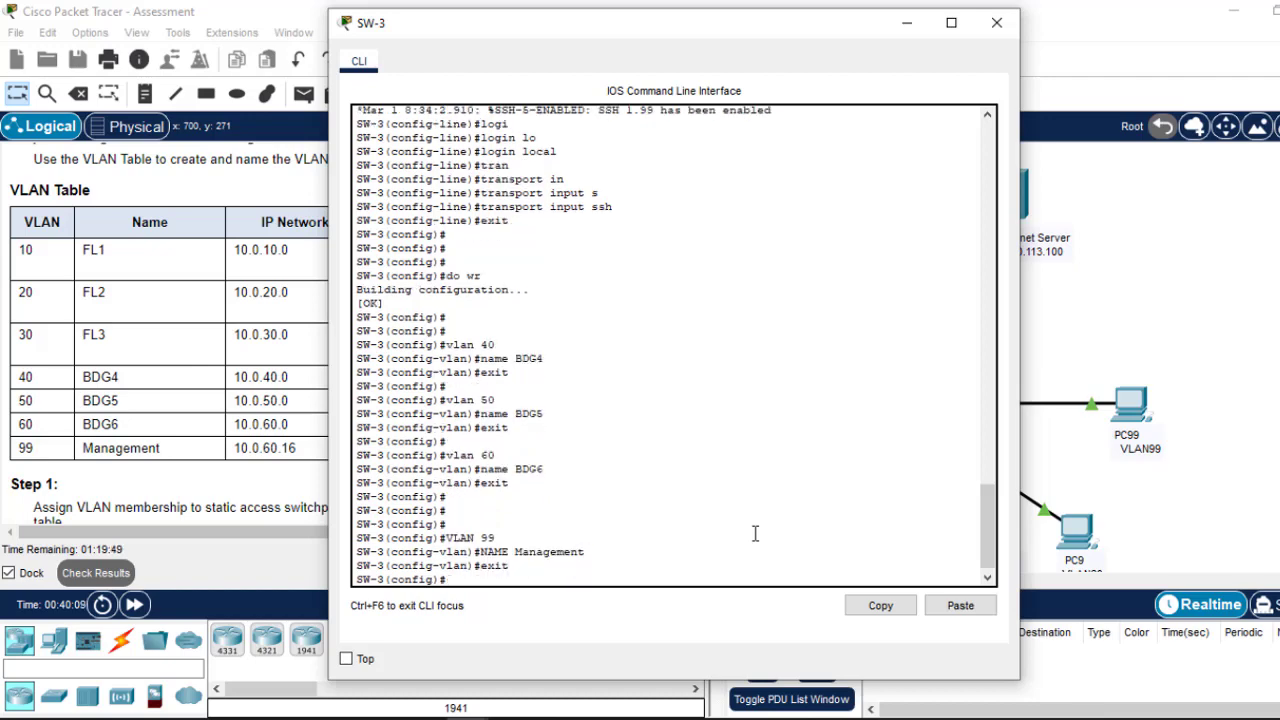
{"action": "left_click", "coordinate": [997, 22]}
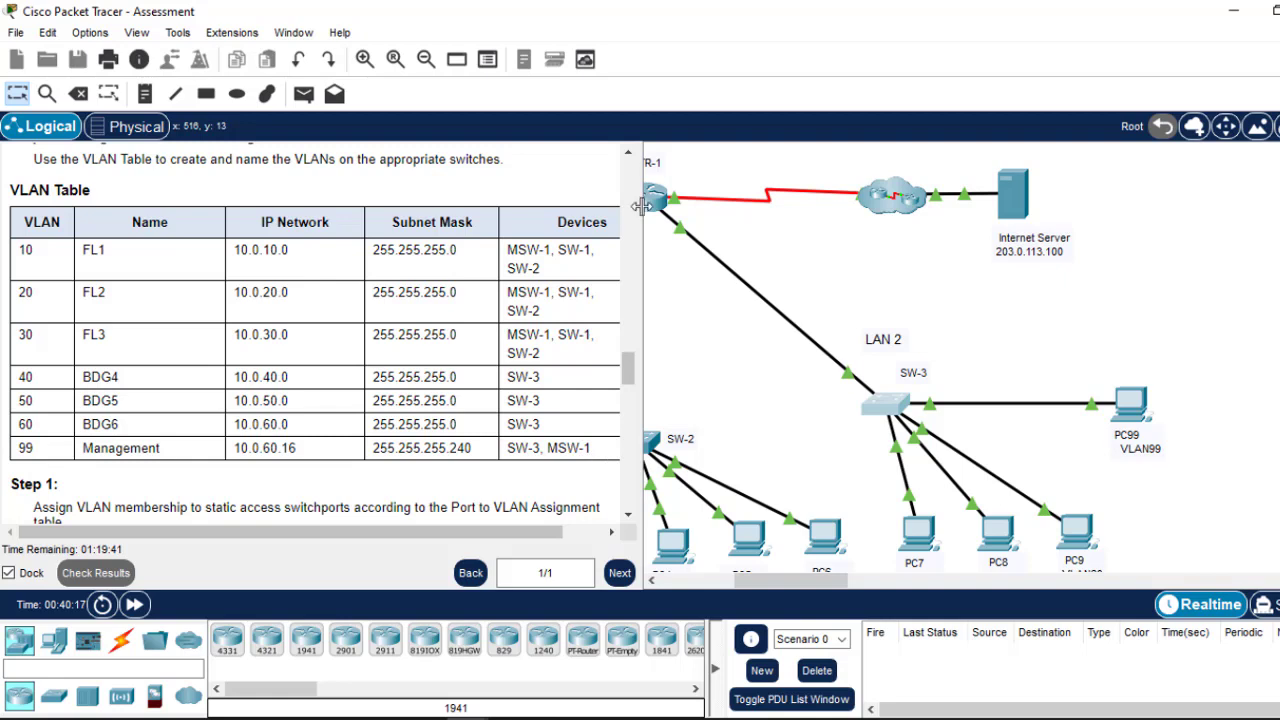
{"action": "left_click_drag", "start_coordinate": [773, 583], "coordinate": [716, 585]}
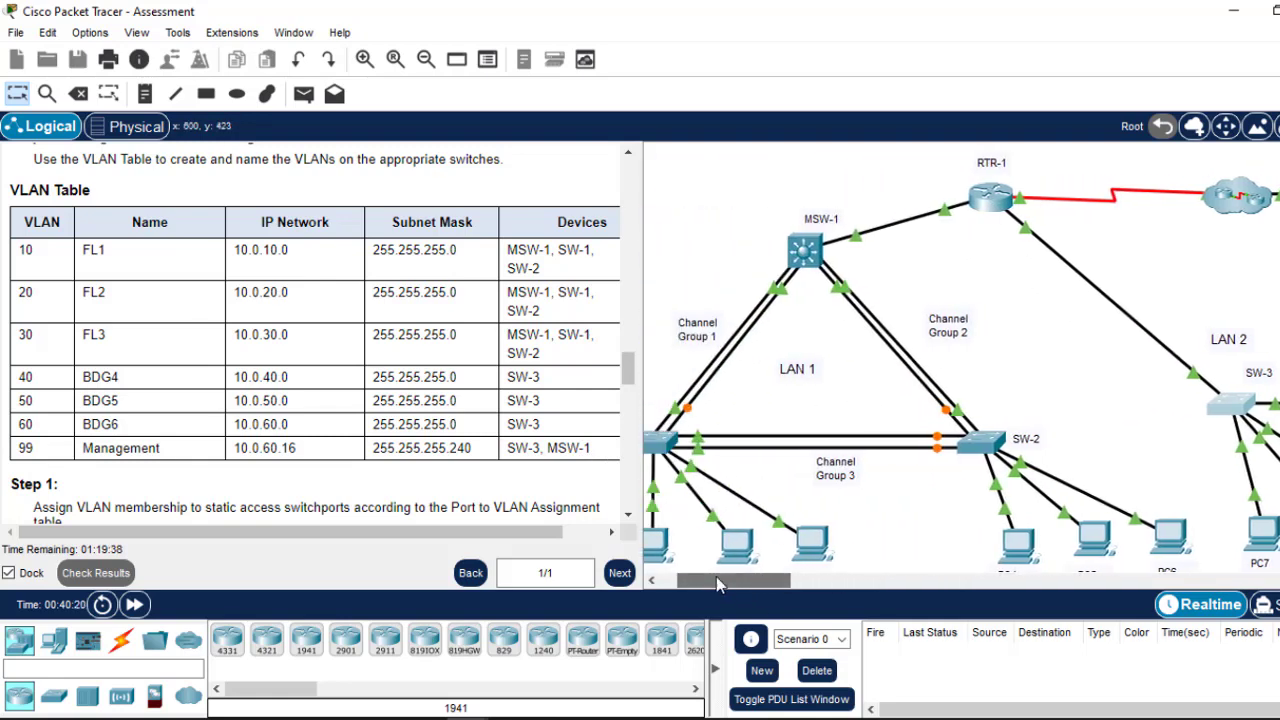
Step: Create VLAN 99 on MSW-1 and check the Management VLAN's network address in the instructions
{"action": "left_click", "coordinate": [805, 252]}
{"action": "key", "text": "Return"}
{"action": "key", "text": "Return"}
{"action": "key", "text": "Return"}
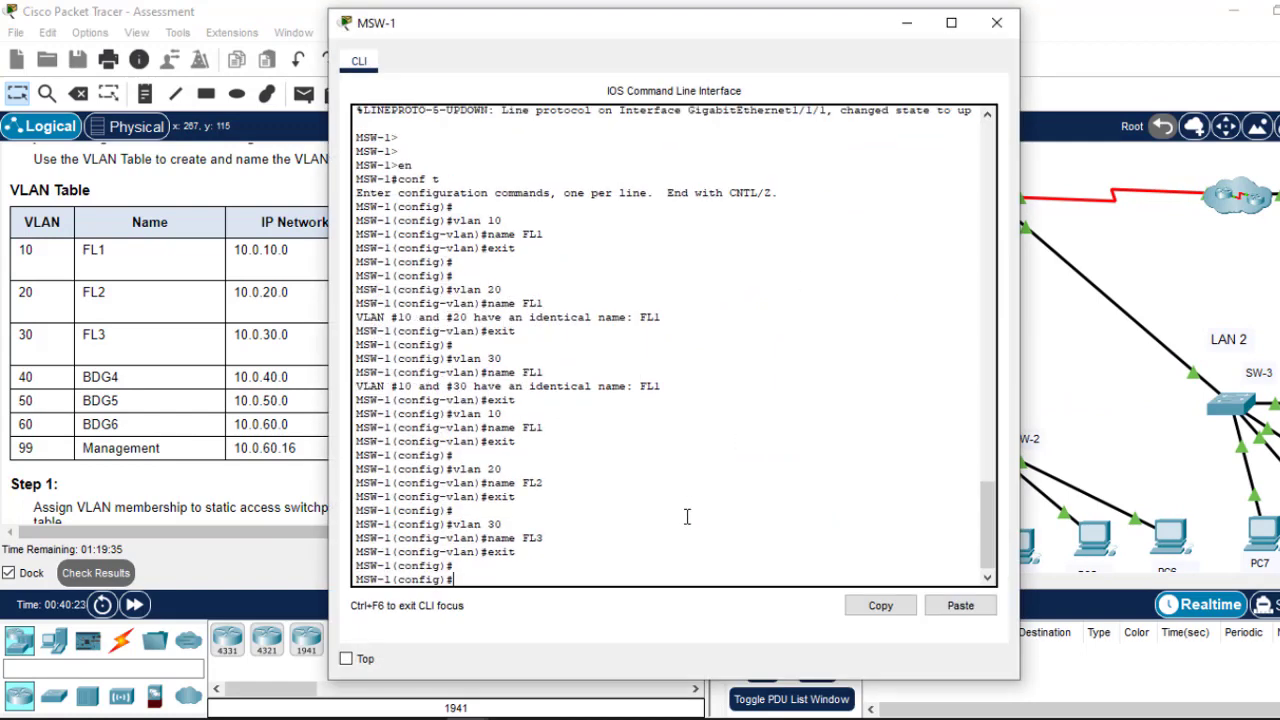
{"action": "type", "text": "int"}
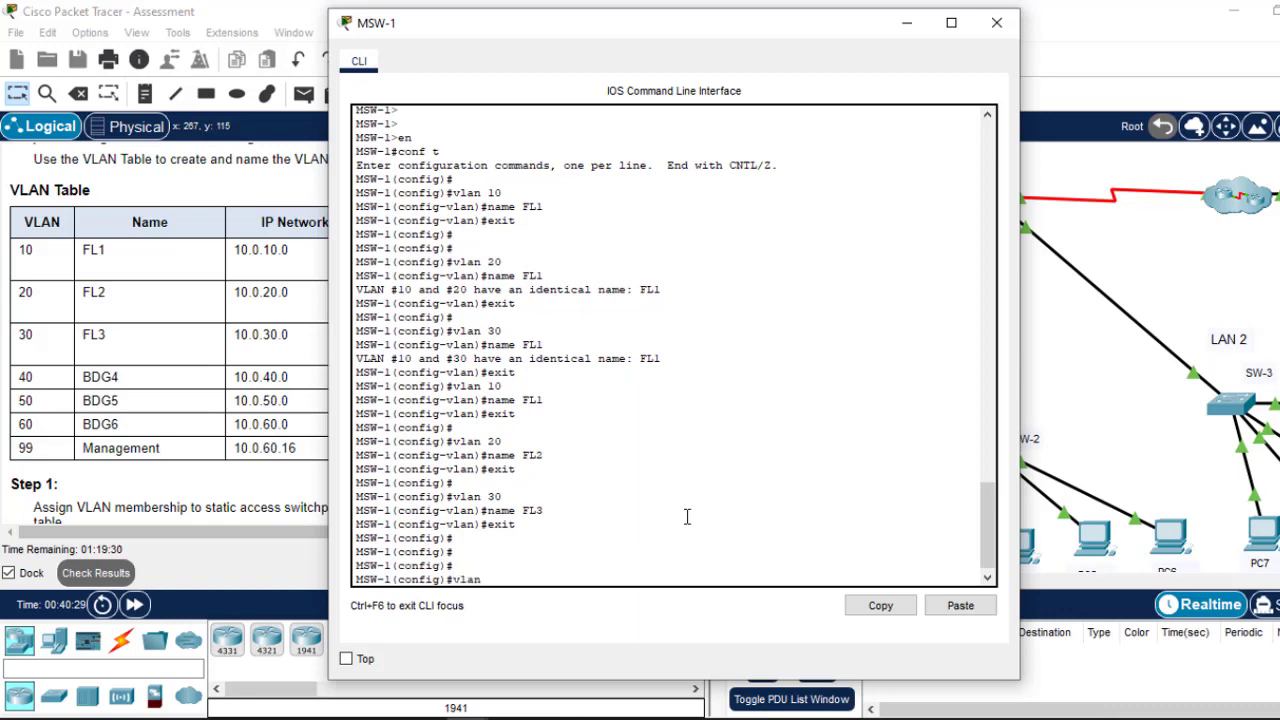
{"action": "key", "text": "Return"}
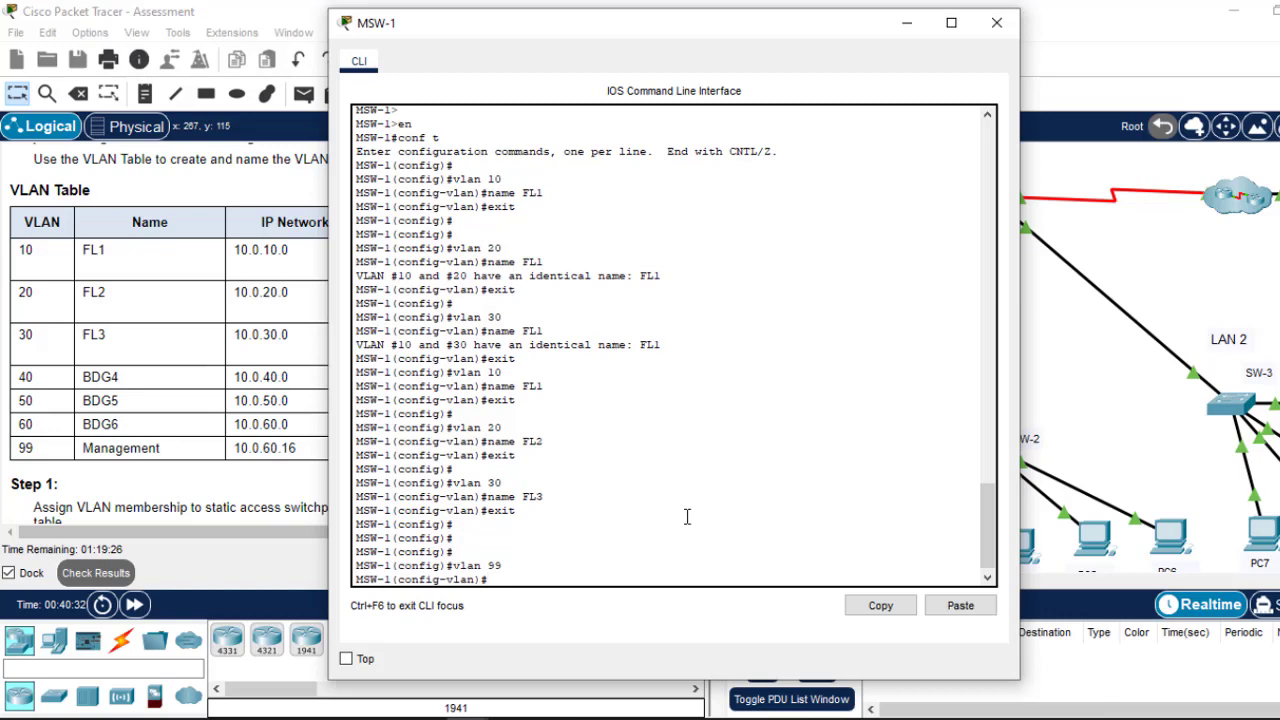
{"action": "left_click", "coordinate": [906, 22]}
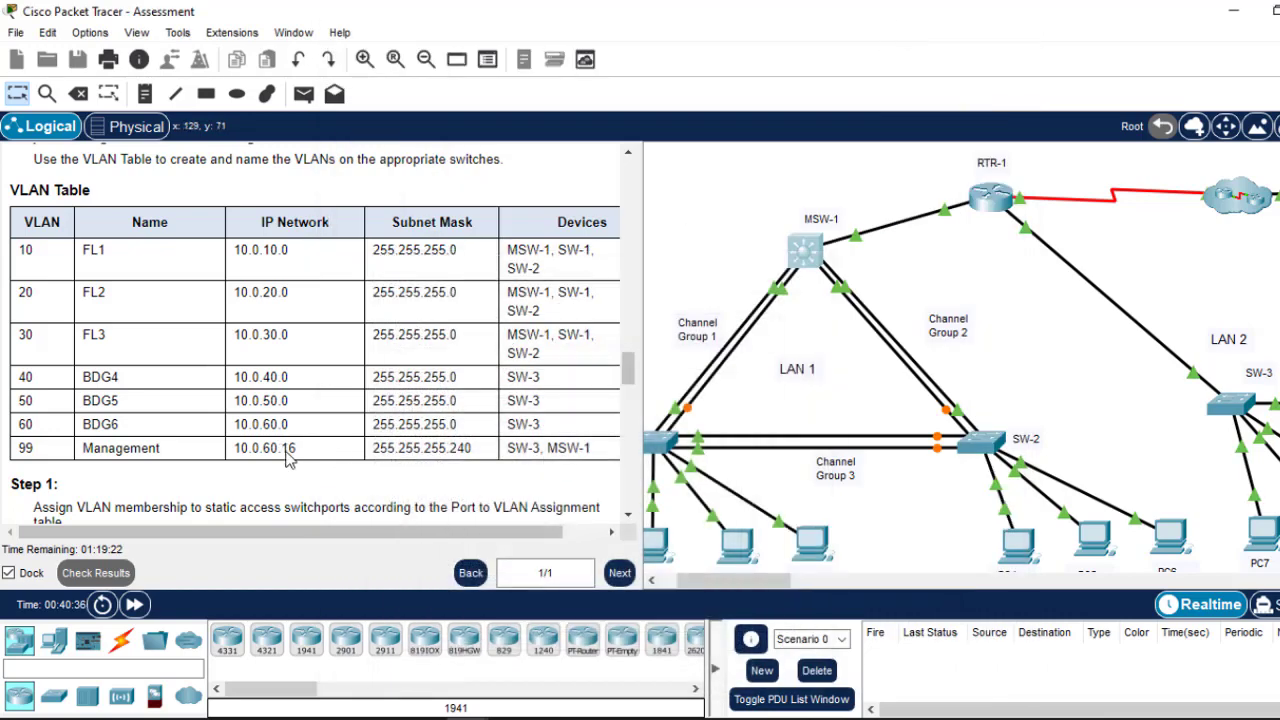
{"action": "left_click_drag", "start_coordinate": [296, 449], "coordinate": [248, 450]}
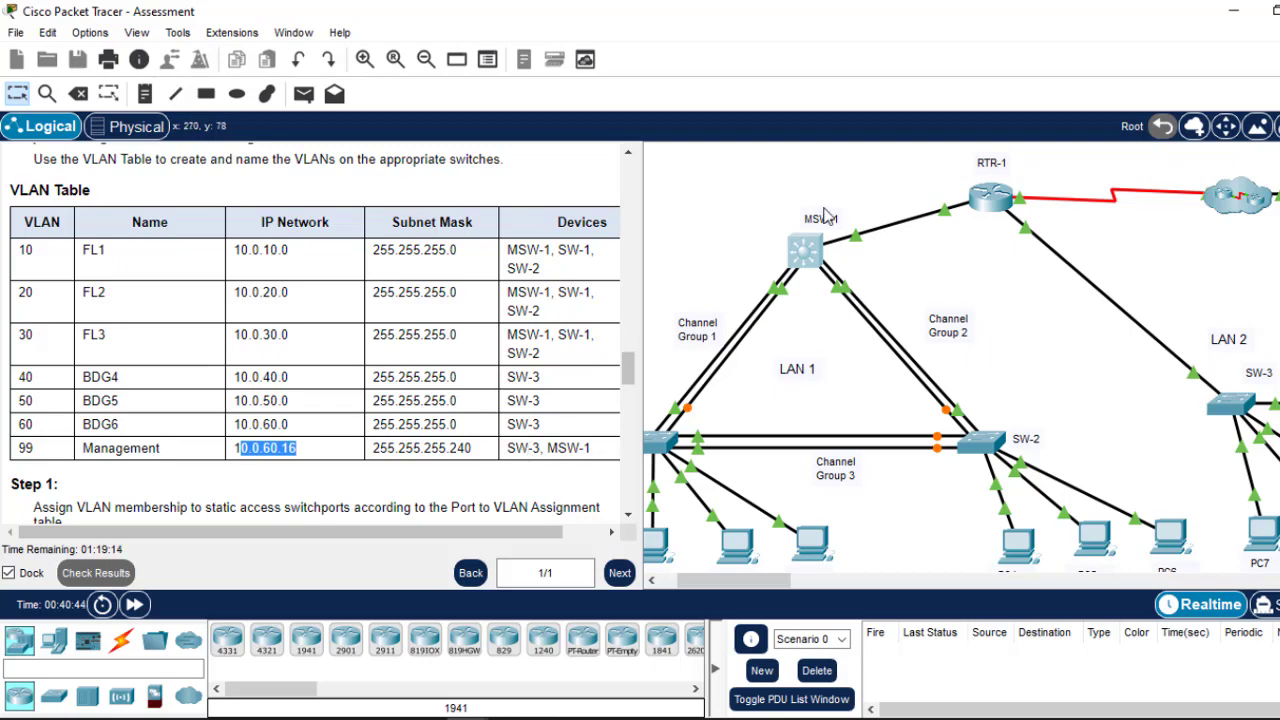
Step: Name VLAN 99 Management on MSW-1, save with do wr, and close the window
{"action": "left_click", "coordinate": [800, 262]}
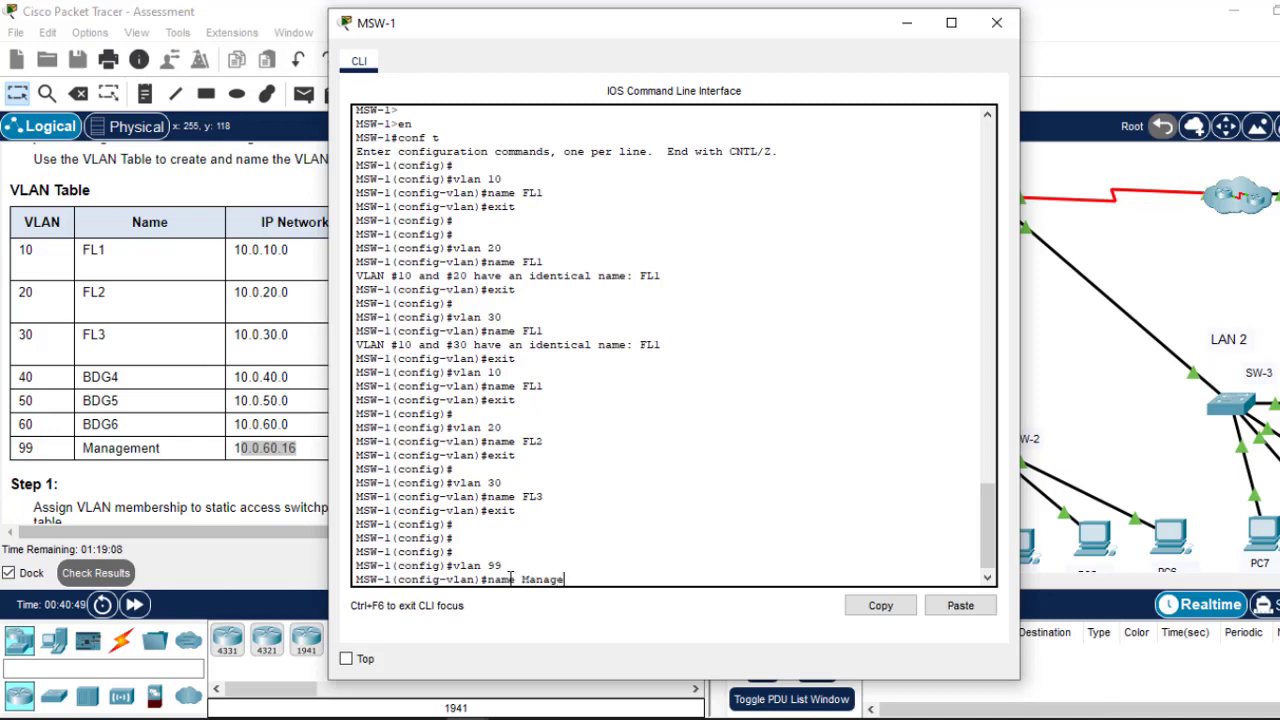
{"action": "key", "text": "Return"}
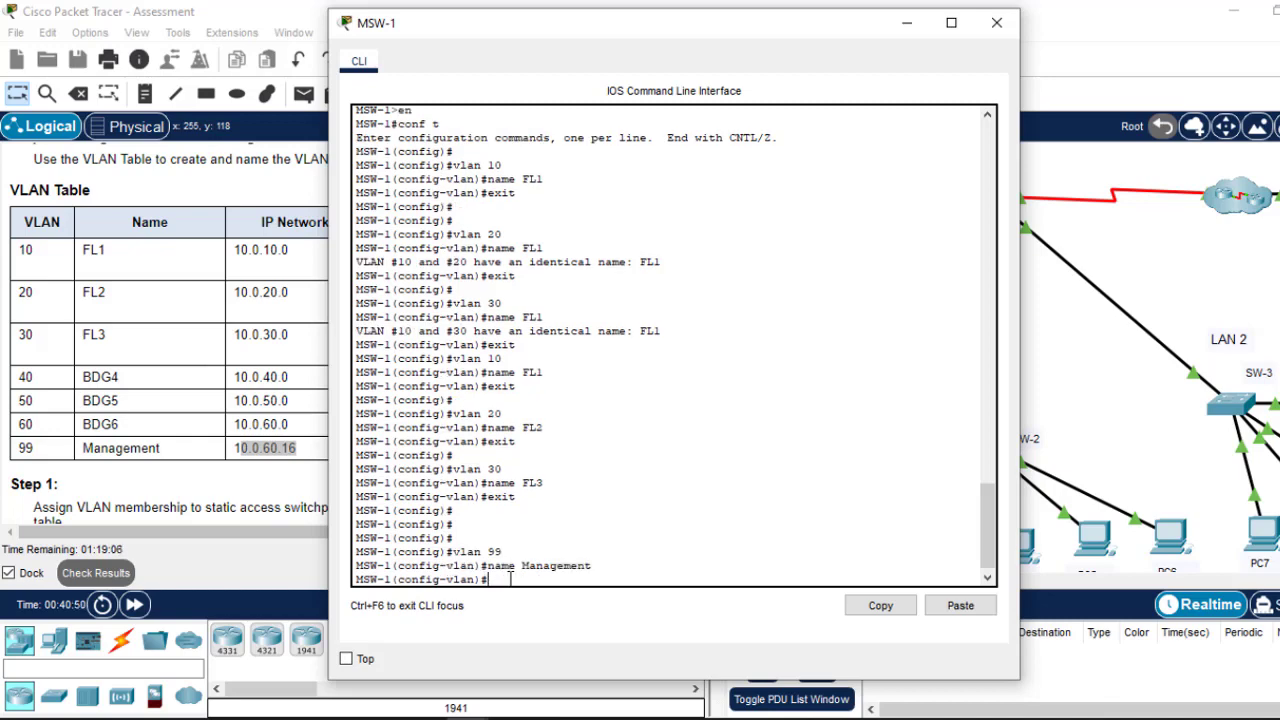
{"action": "key", "text": "Return"}
{"action": "key", "text": "Return"}
{"action": "type", "text": "ex"}
{"action": "key", "text": "Return"}
{"action": "key", "text": "Return"}
{"action": "key", "text": "Return"}
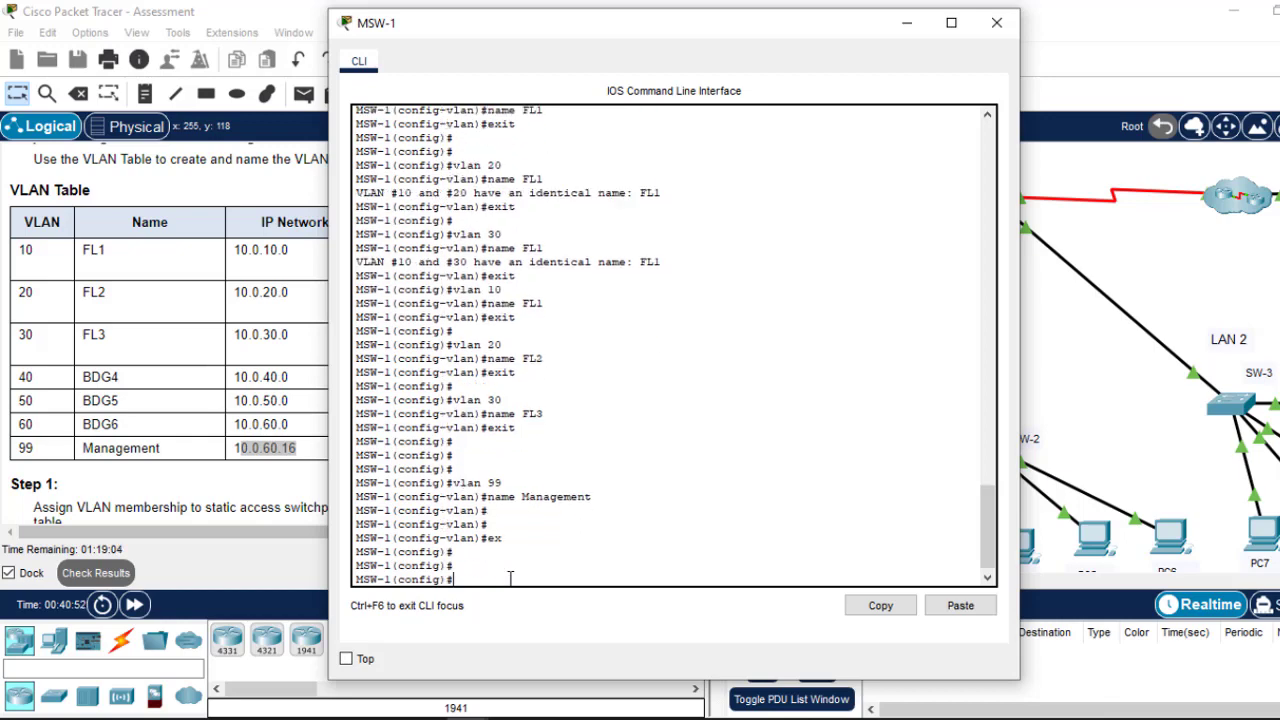
{"action": "key", "text": "Return"}
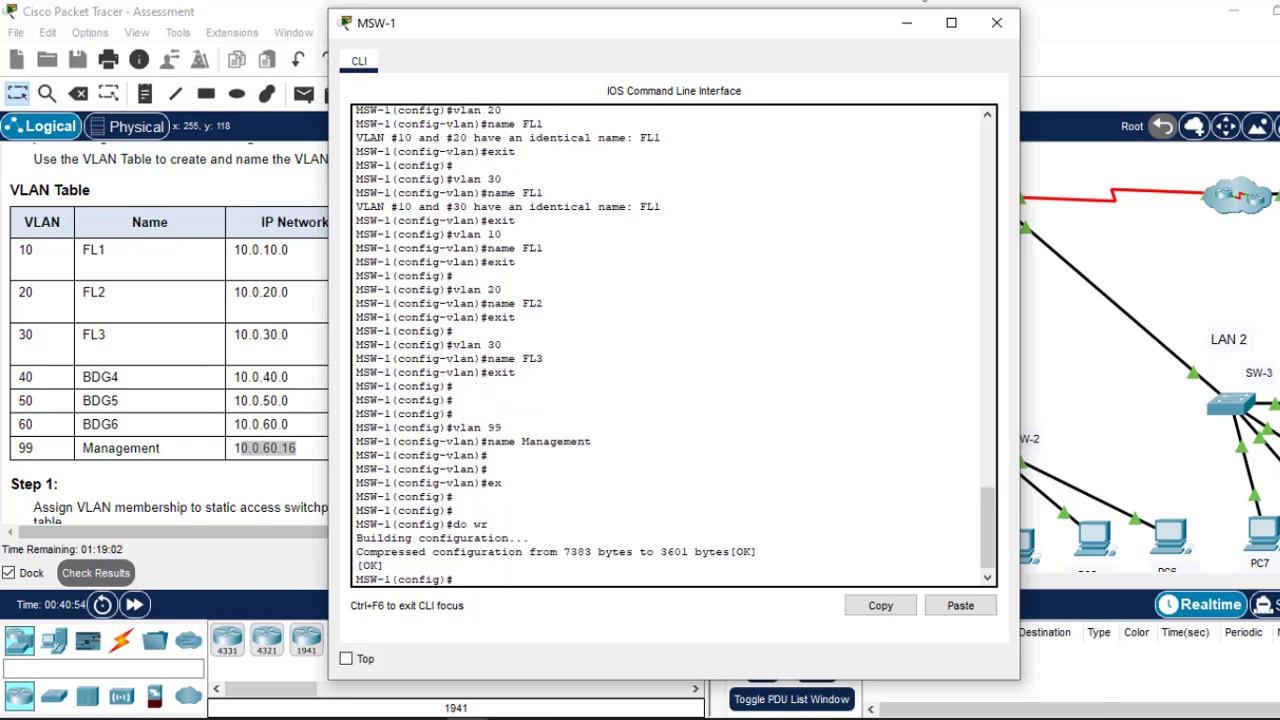
{"action": "left_click", "coordinate": [996, 22]}
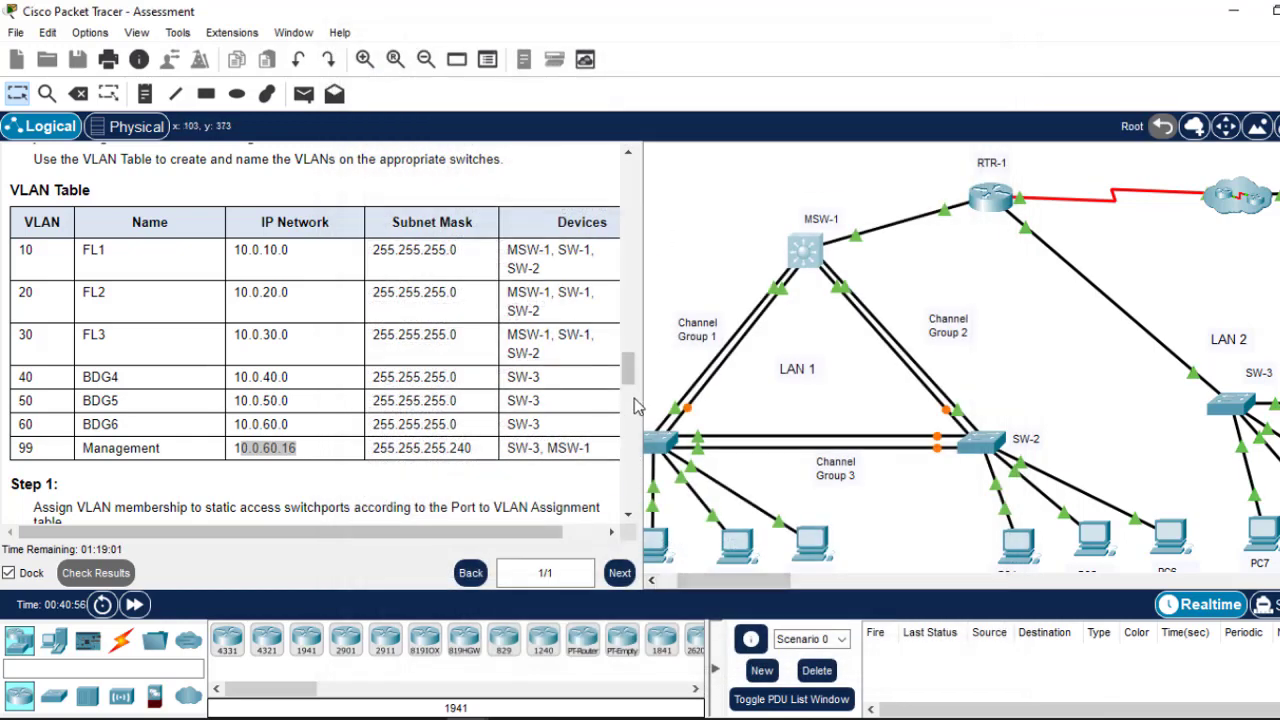
Step: Copy SW-1's VLAN 10 port range F0/7-10 from the Port to VLAN Assignment Table
{"action": "left_click_drag", "start_coordinate": [630, 374], "coordinate": [630, 400]}
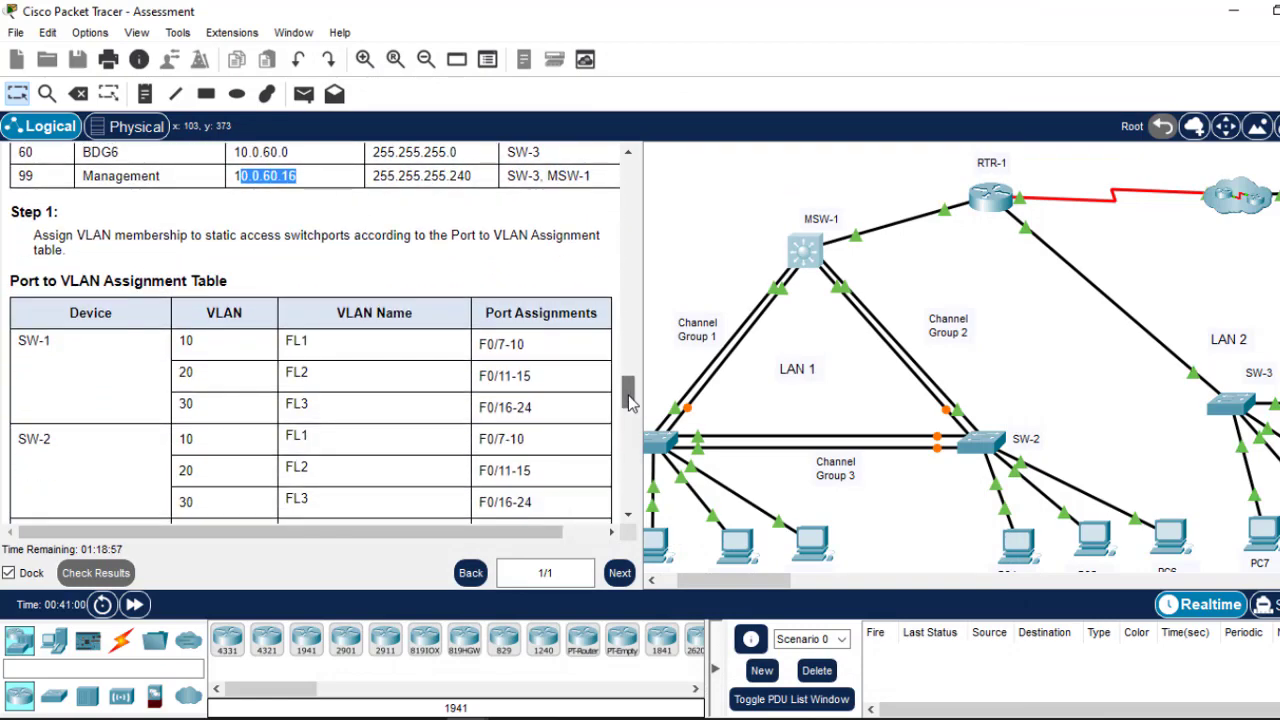
{"action": "scroll", "coordinate": [90, 303], "scroll_direction": "up", "scroll_amount": 3}
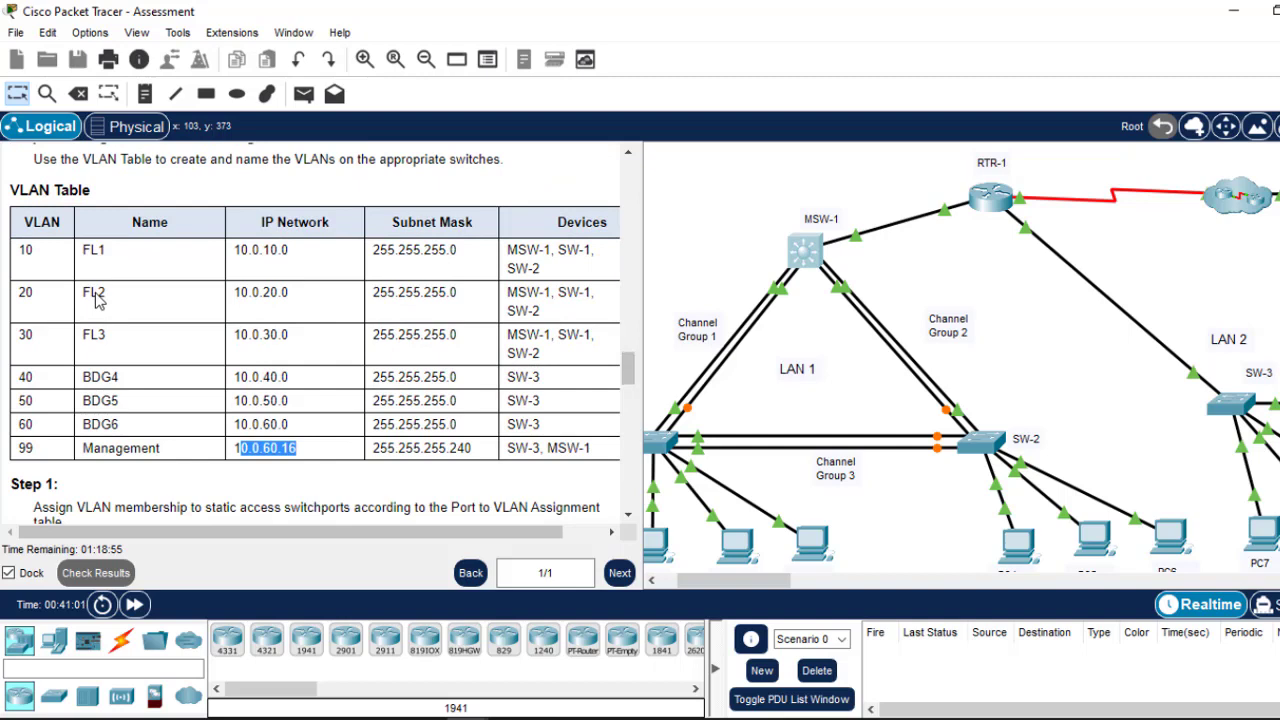
{"action": "left_click_drag", "start_coordinate": [626, 368], "coordinate": [753, 343]}
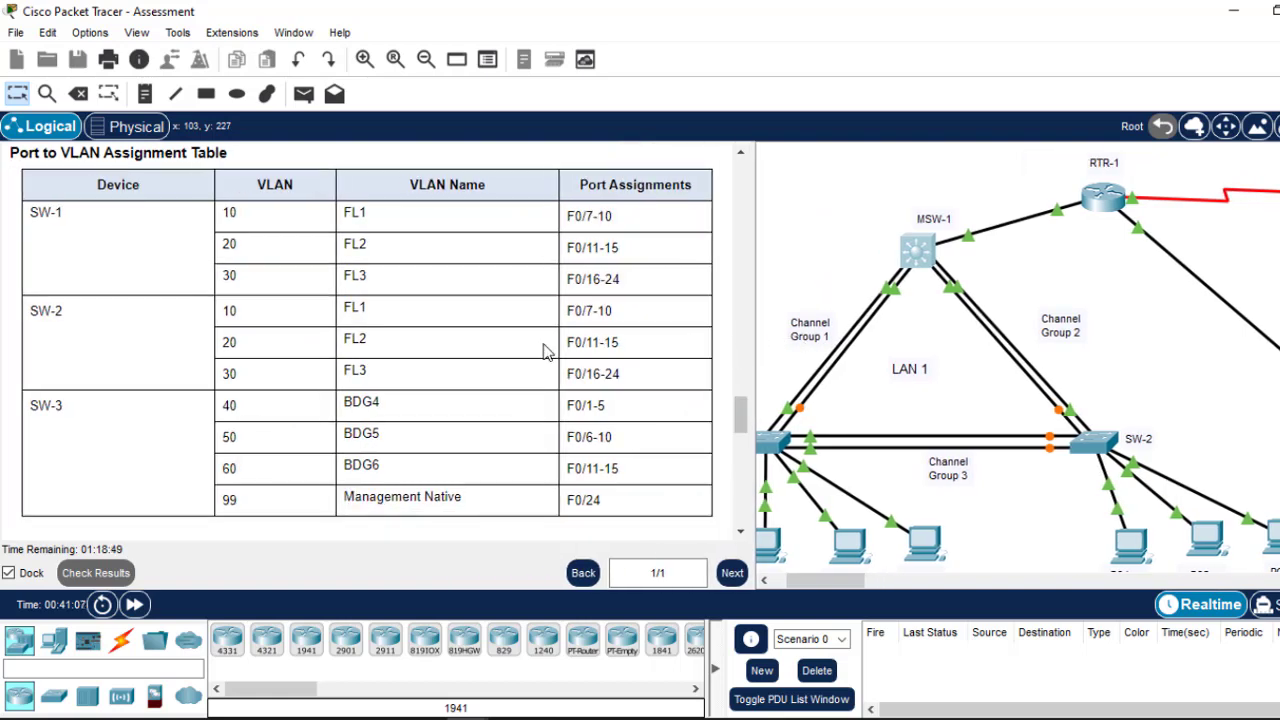
{"action": "left_click_drag", "start_coordinate": [744, 436], "coordinate": [737, 408]}
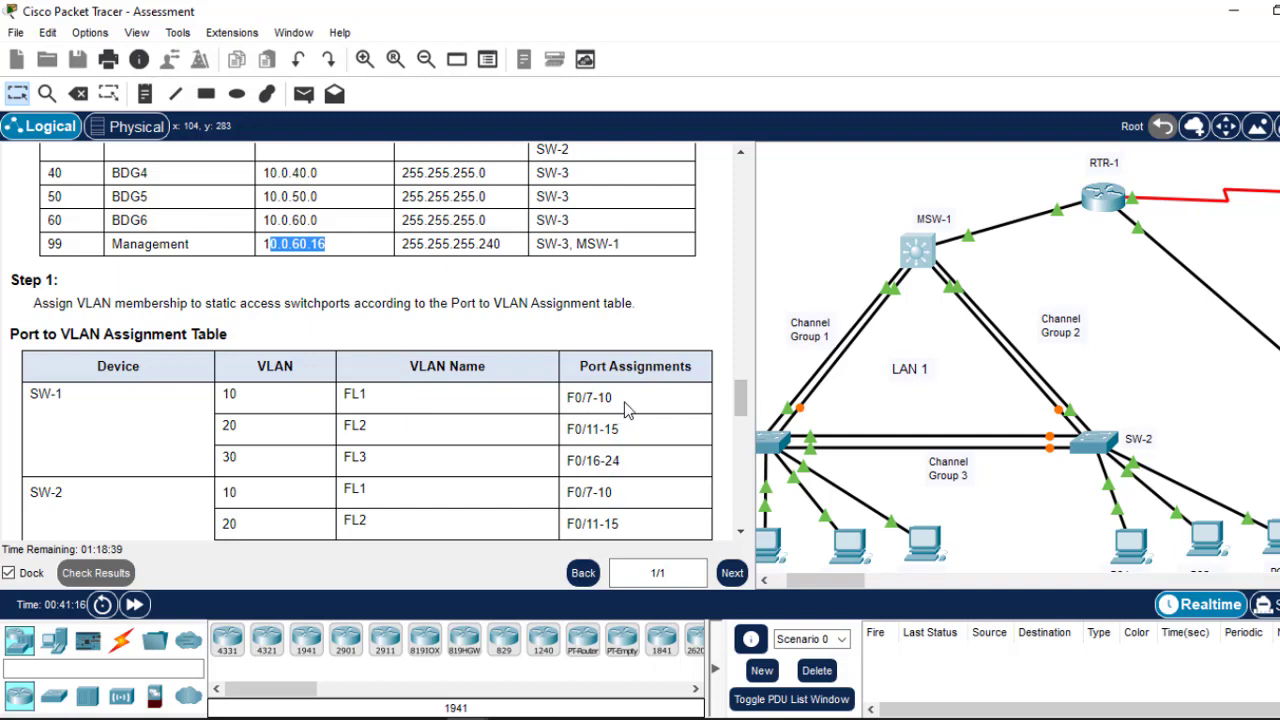
{"action": "left_click_drag", "start_coordinate": [620, 400], "coordinate": [576, 401]}
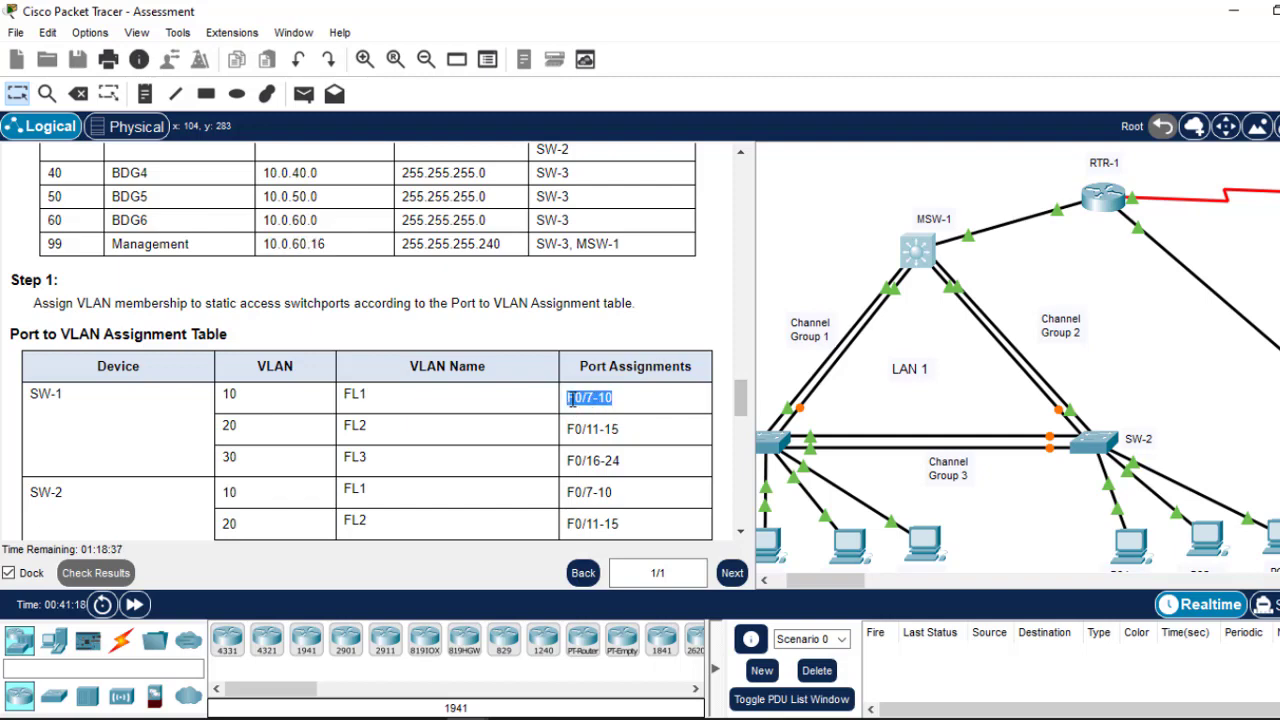
{"action": "right_click", "coordinate": [571, 400]}
{"action": "left_click", "coordinate": [608, 416]}
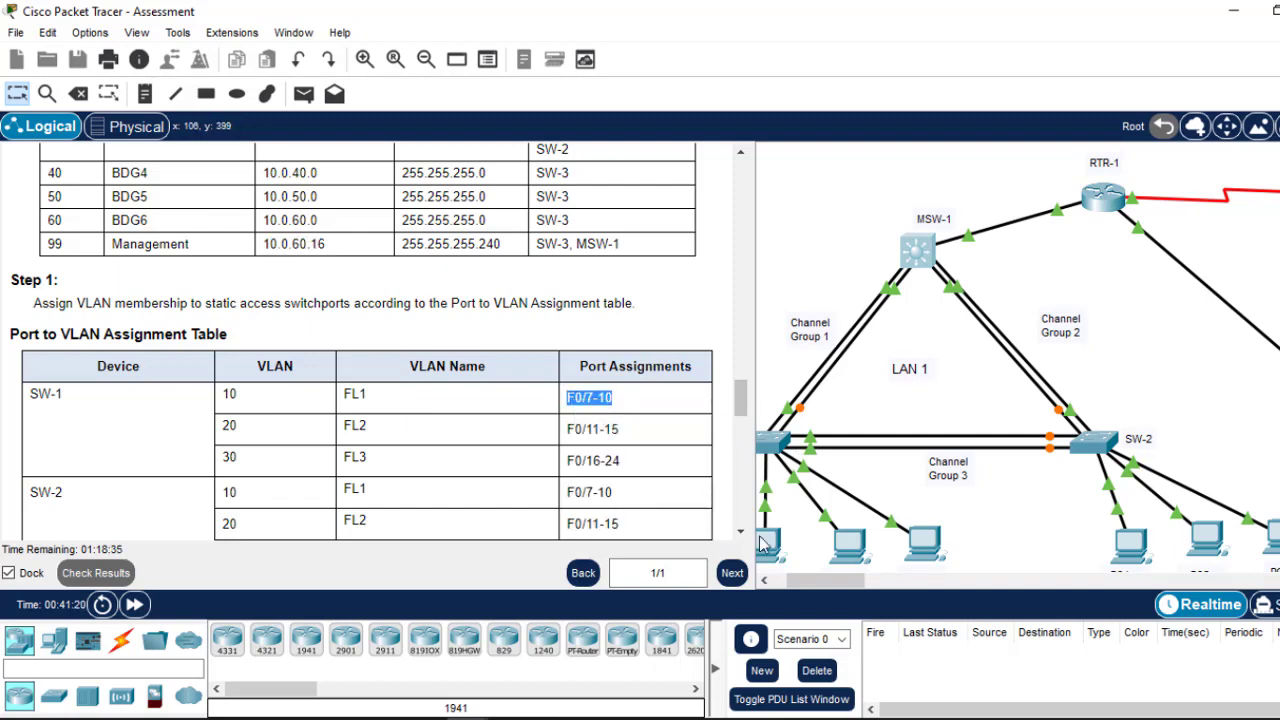
{"action": "left_click_drag", "start_coordinate": [800, 581], "coordinate": [785, 582]}
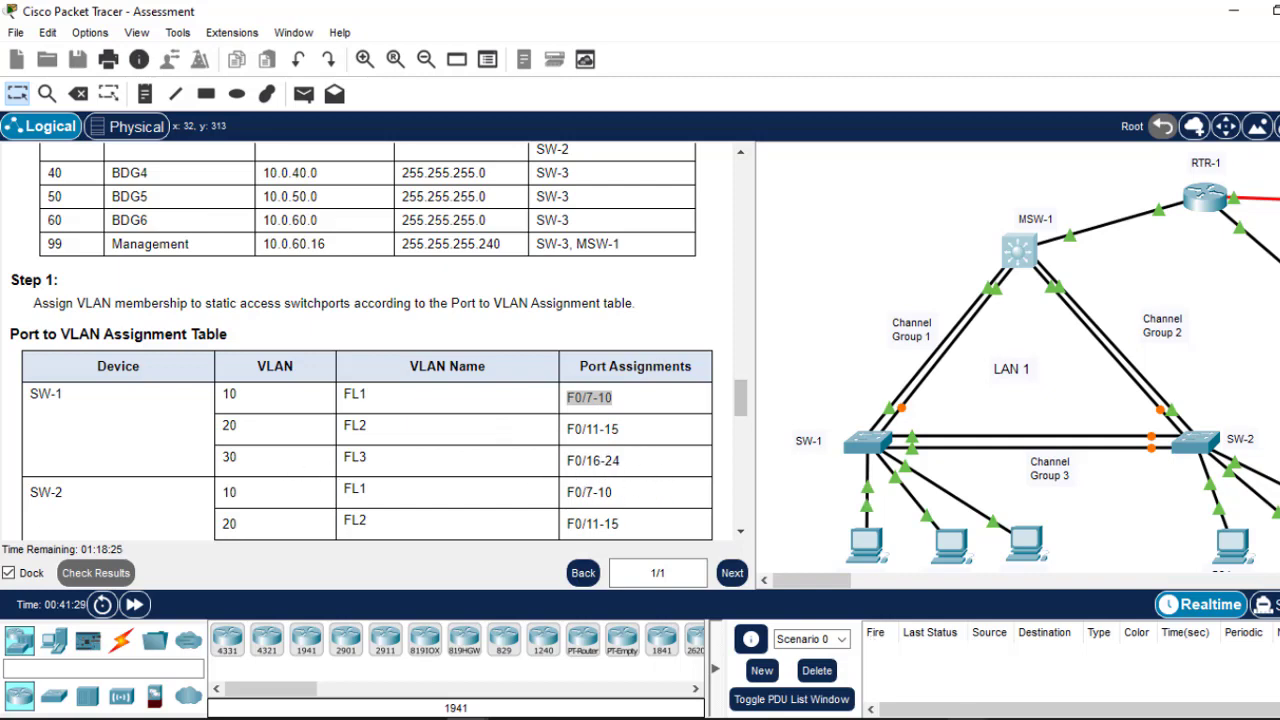
Step: Clear the old VLAN commands from Notepad and narrow and reposition its window
{"action": "key", "text": "alt+Tab"}
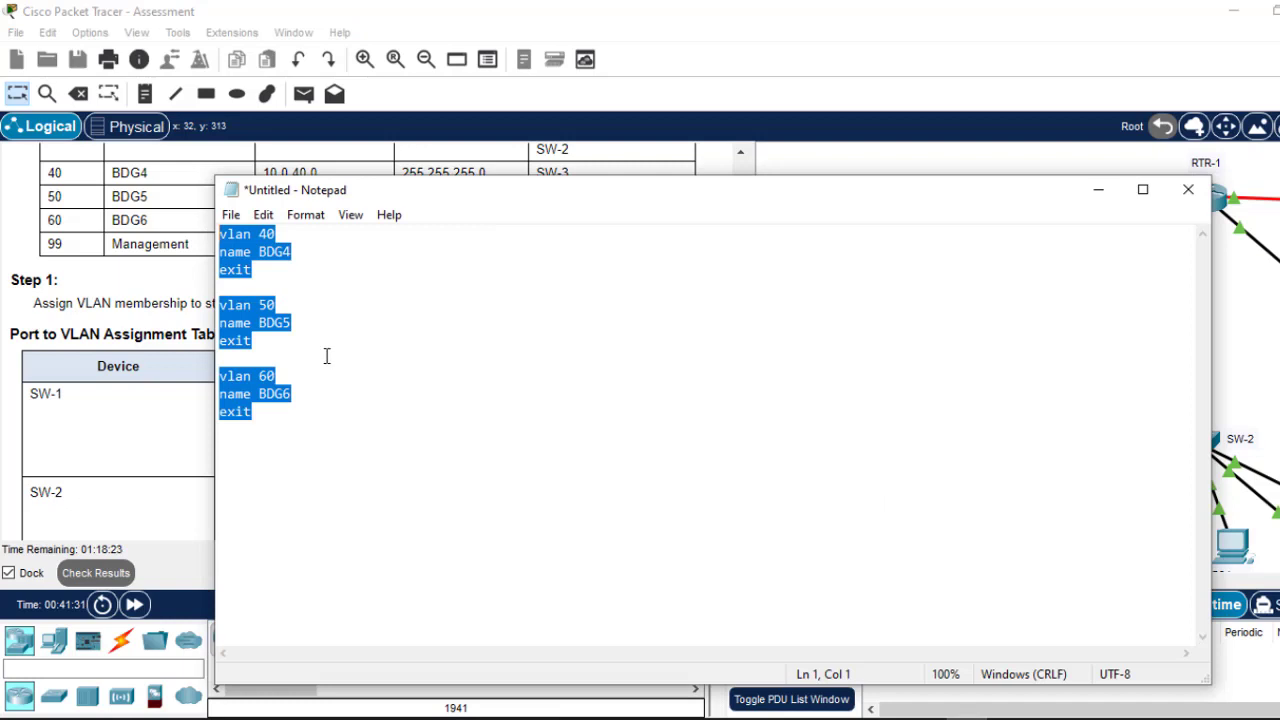
{"action": "key", "text": "ctrl+x"}
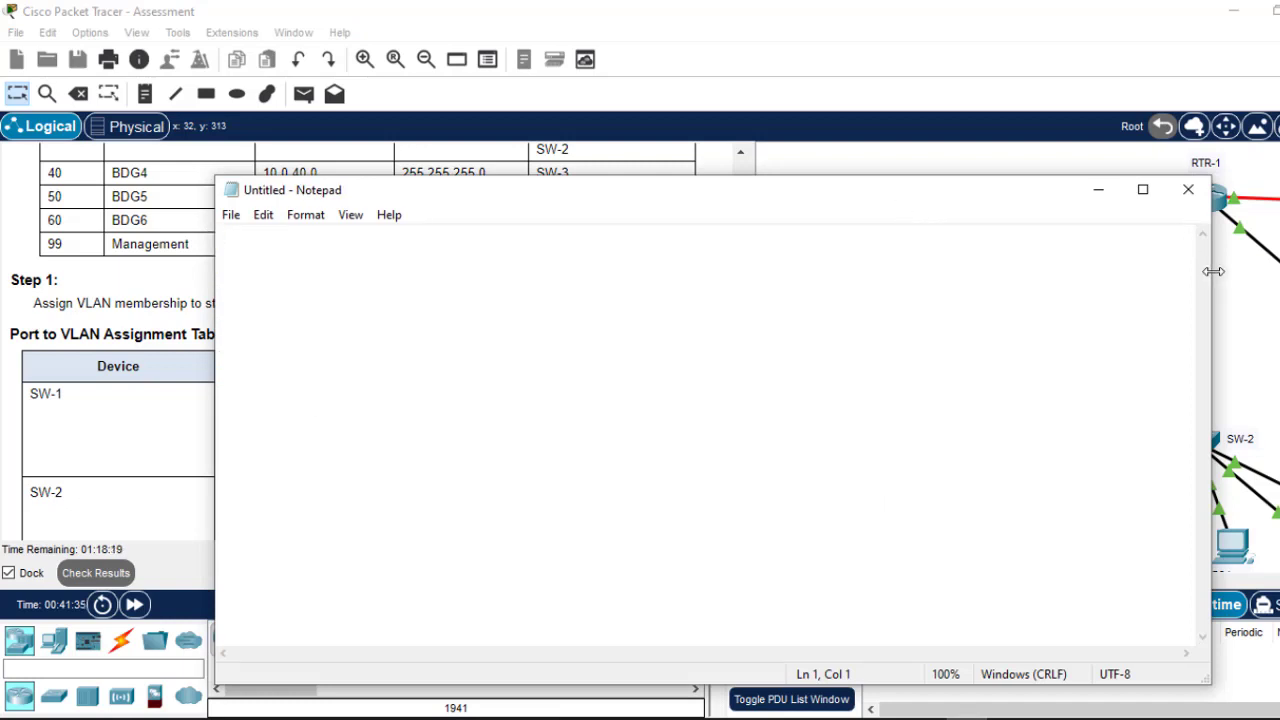
{"action": "left_click_drag", "start_coordinate": [1212, 281], "coordinate": [682, 288]}
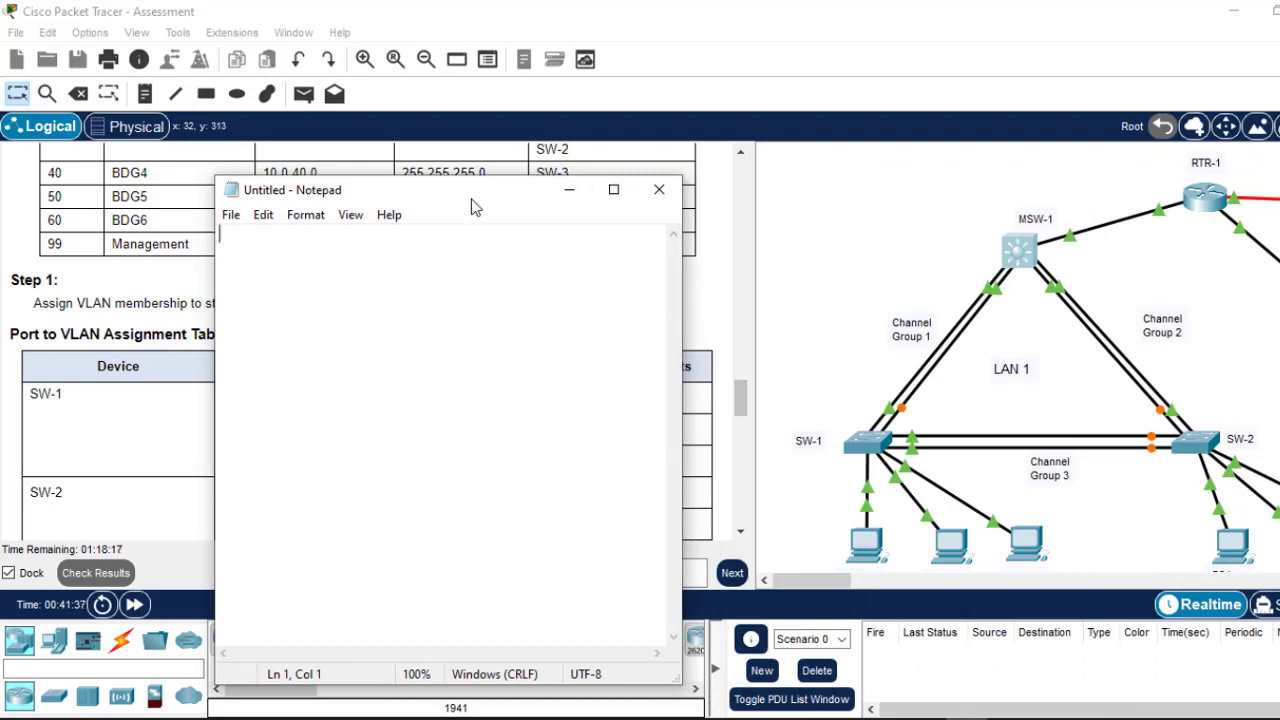
{"action": "left_click_drag", "start_coordinate": [475, 207], "coordinate": [851, 306]}
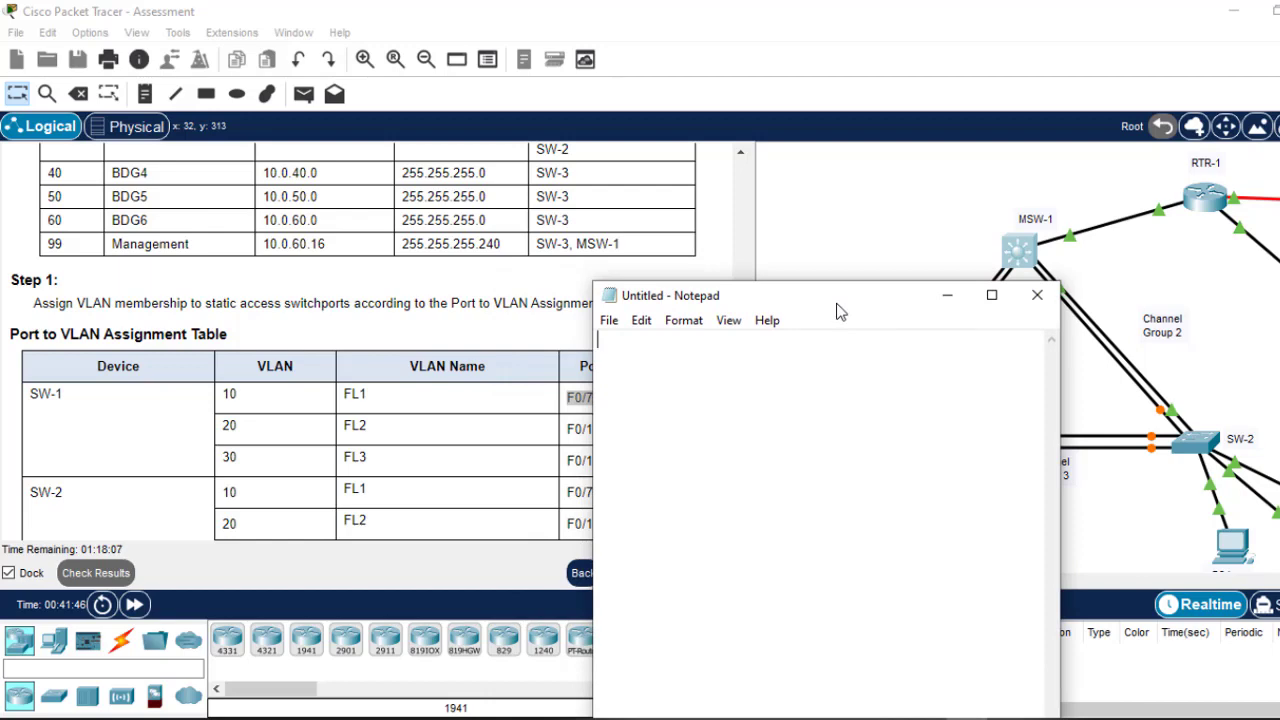
Step: Write int range F0/7-10, switchport mode access, switchport access vlan 10, no sh, exit
{"action": "type", "text": "int range"}
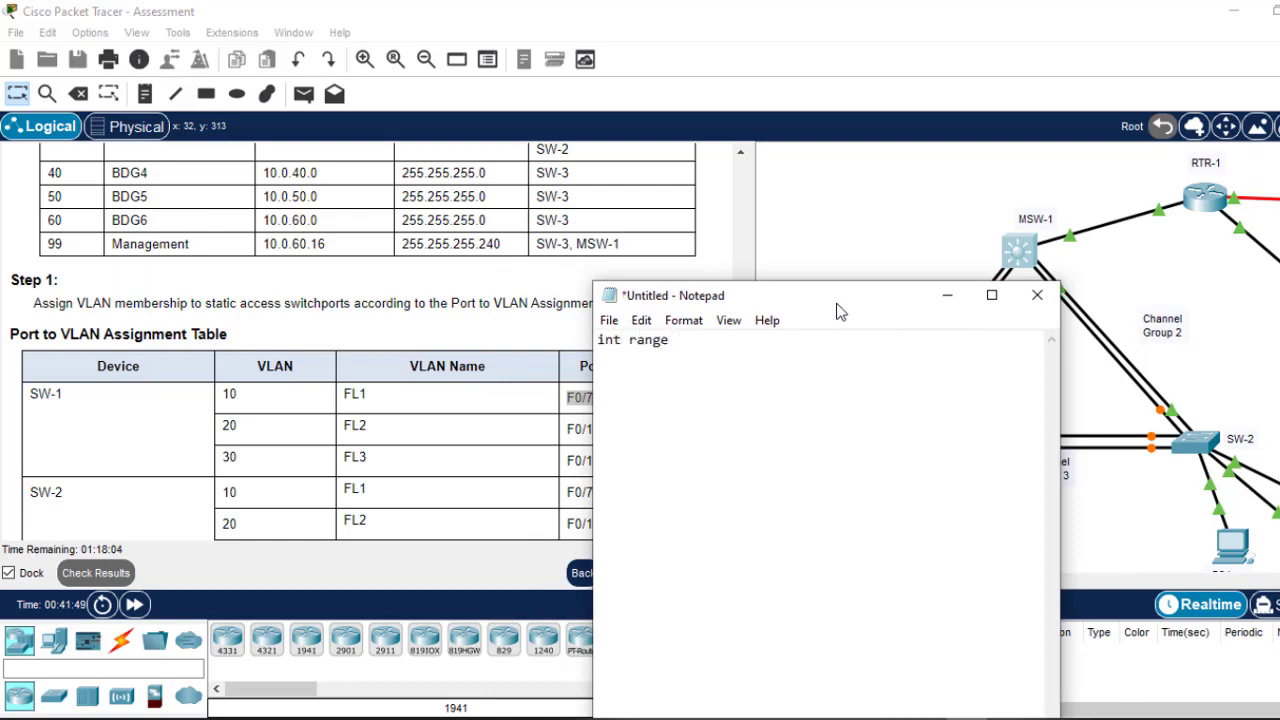
{"action": "right_click", "coordinate": [838, 306]}
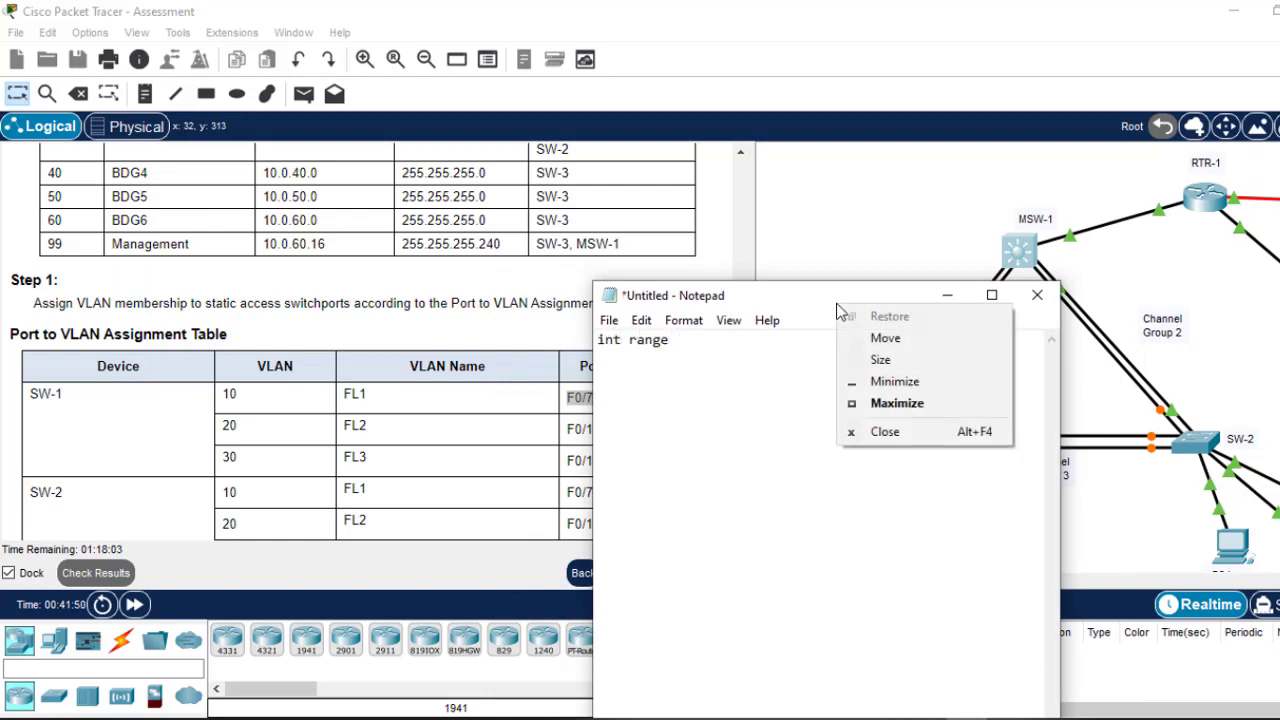
{"action": "left_click", "coordinate": [711, 350]}
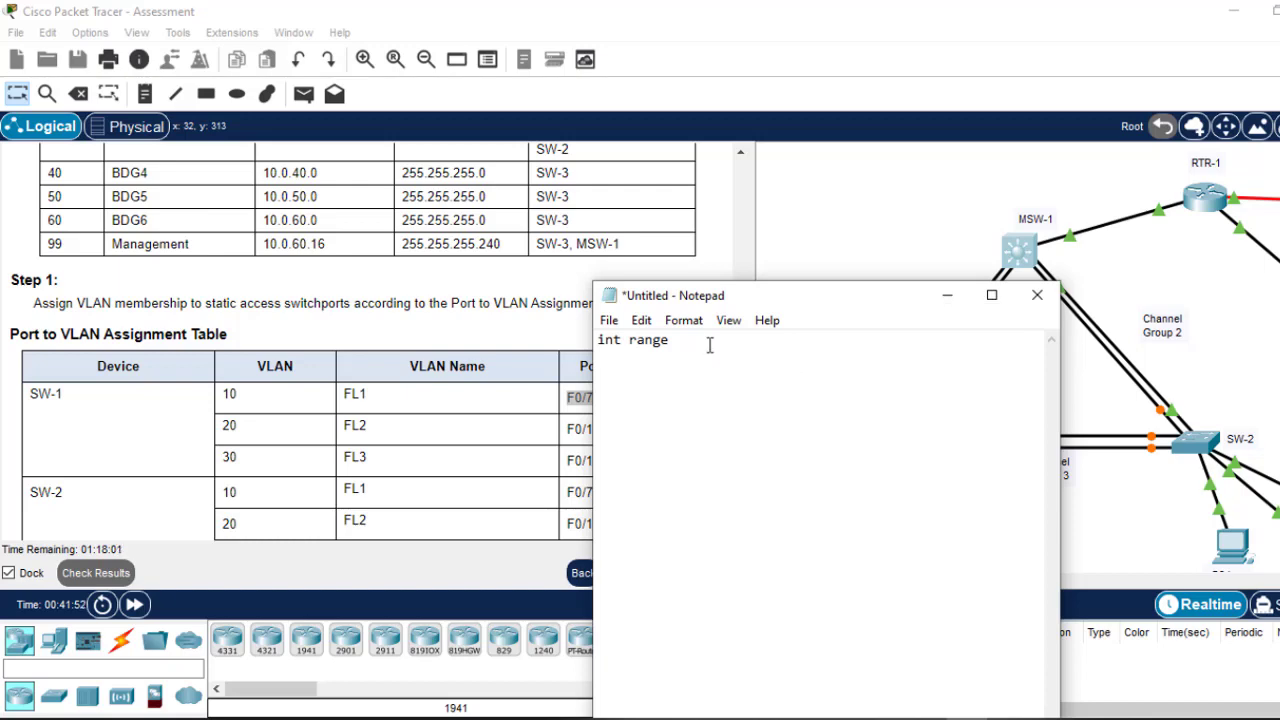
{"action": "right_click", "coordinate": [709, 347]}
{"action": "left_click", "coordinate": [755, 432]}
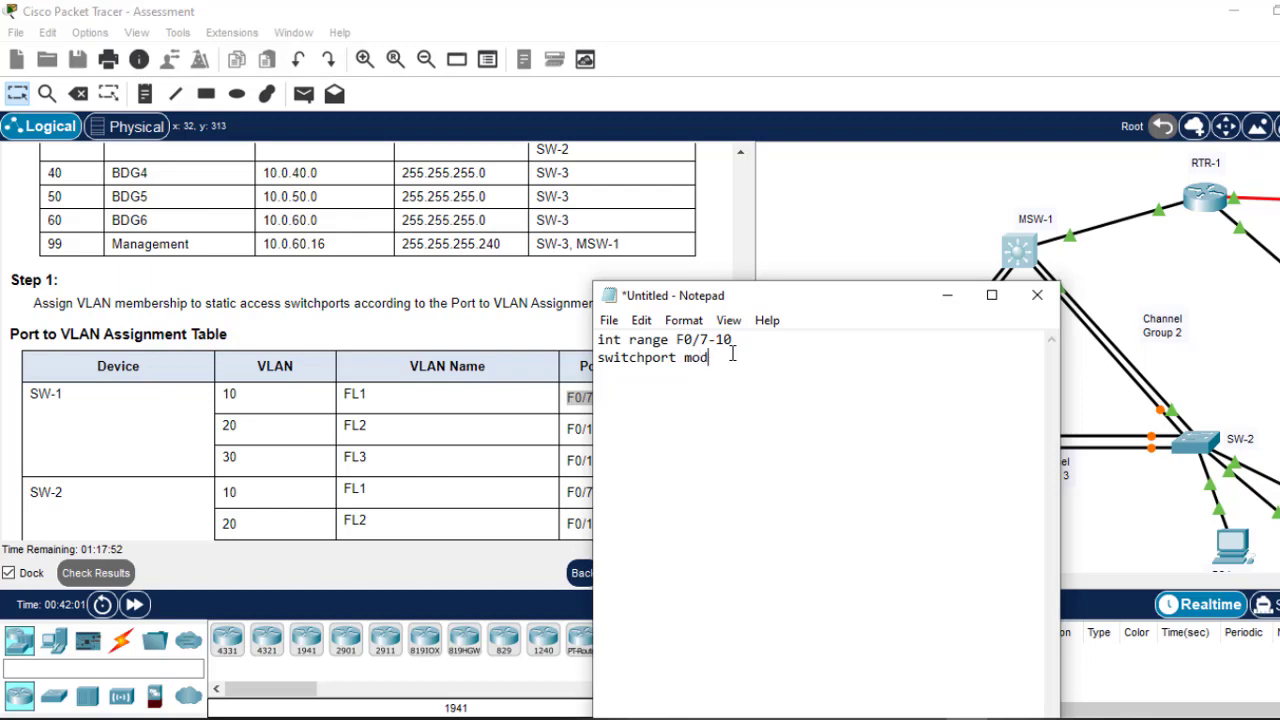
{"action": "type", "text": "e acc"}
{"action": "type", "text": "ess "}
{"action": "type", "text": "swit"}
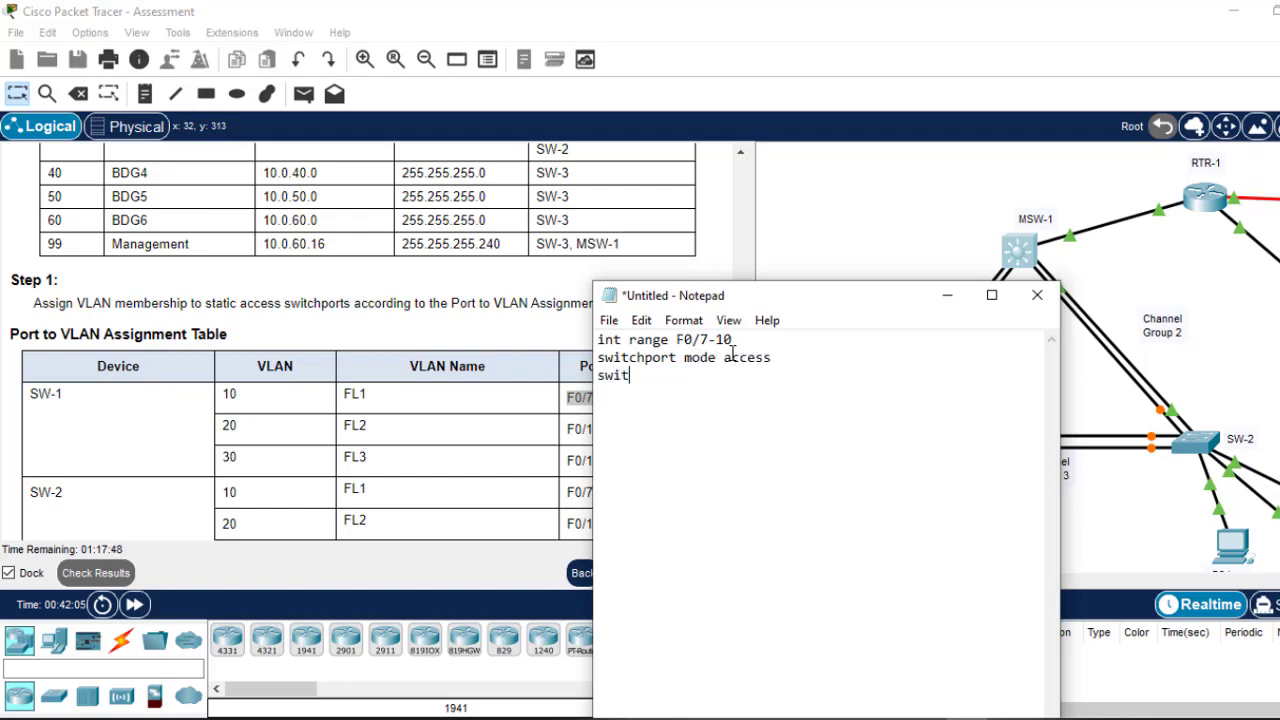
{"action": "type", "text": "chport access vlan 10"}
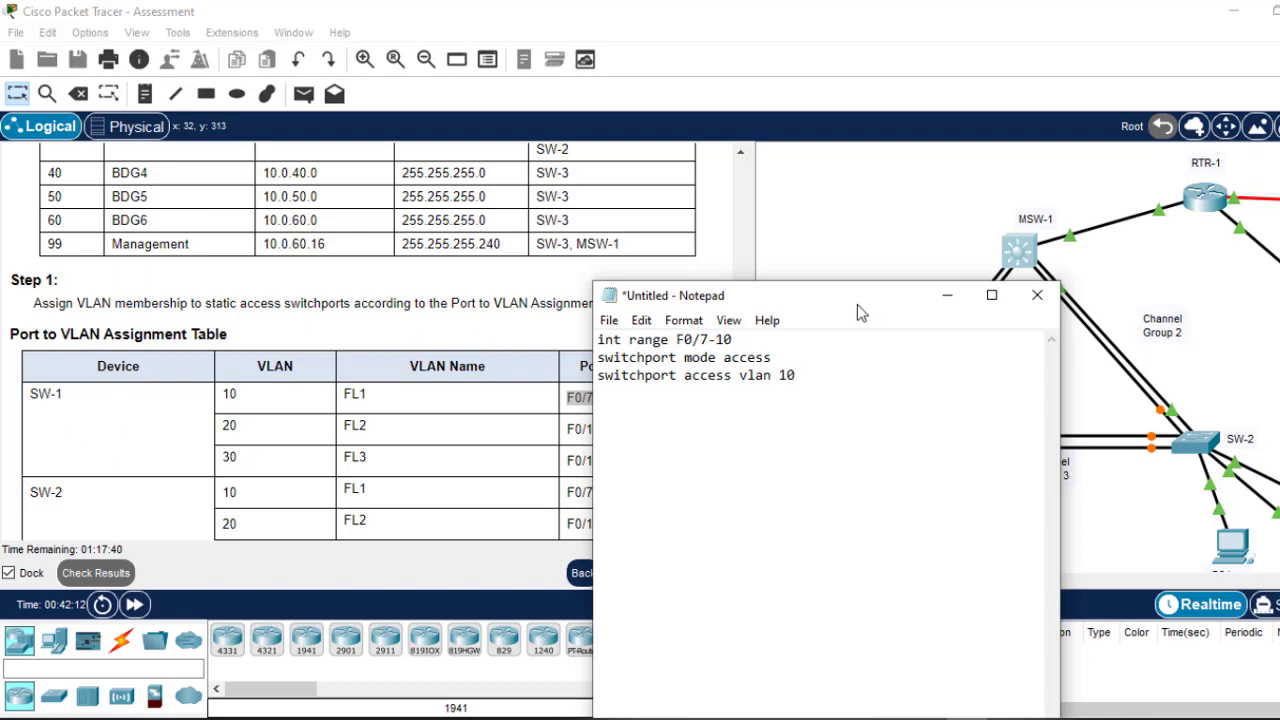
{"action": "left_click_drag", "start_coordinate": [857, 304], "coordinate": [983, 312]}
{"action": "key", "text": "Return"}
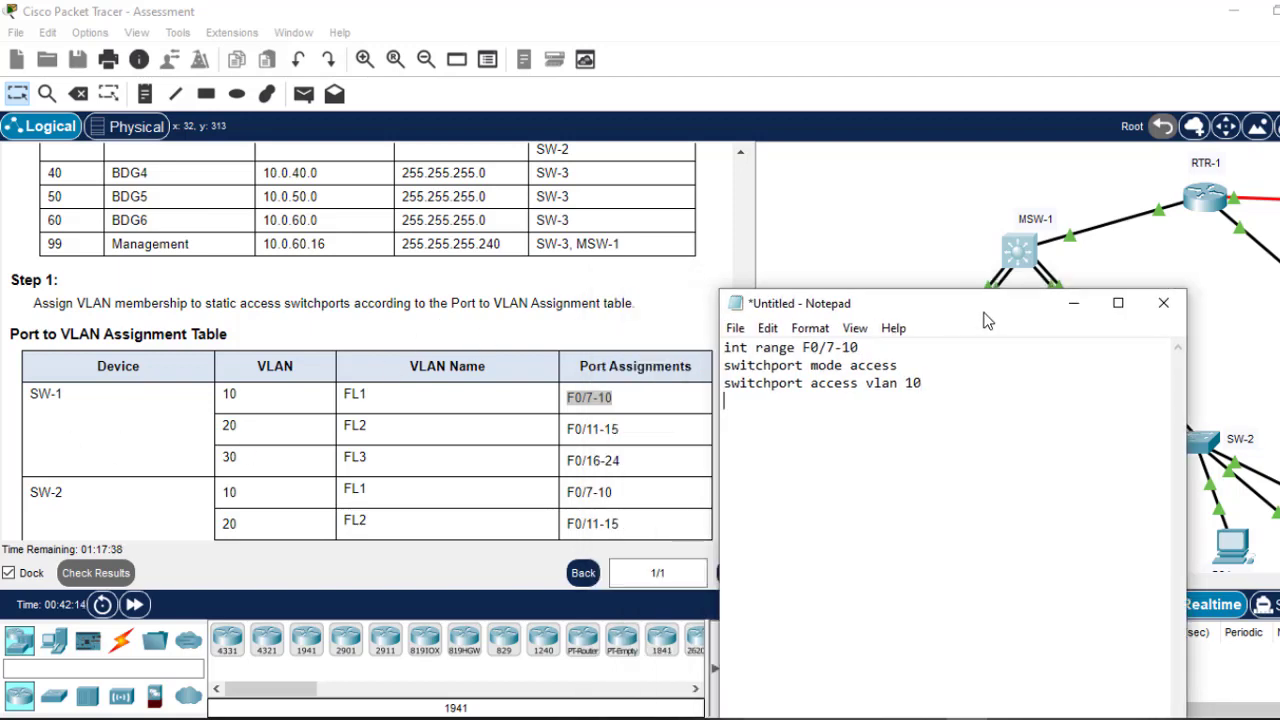
{"action": "type", "text": "no sh ex"}
{"action": "type", "text": "it"}
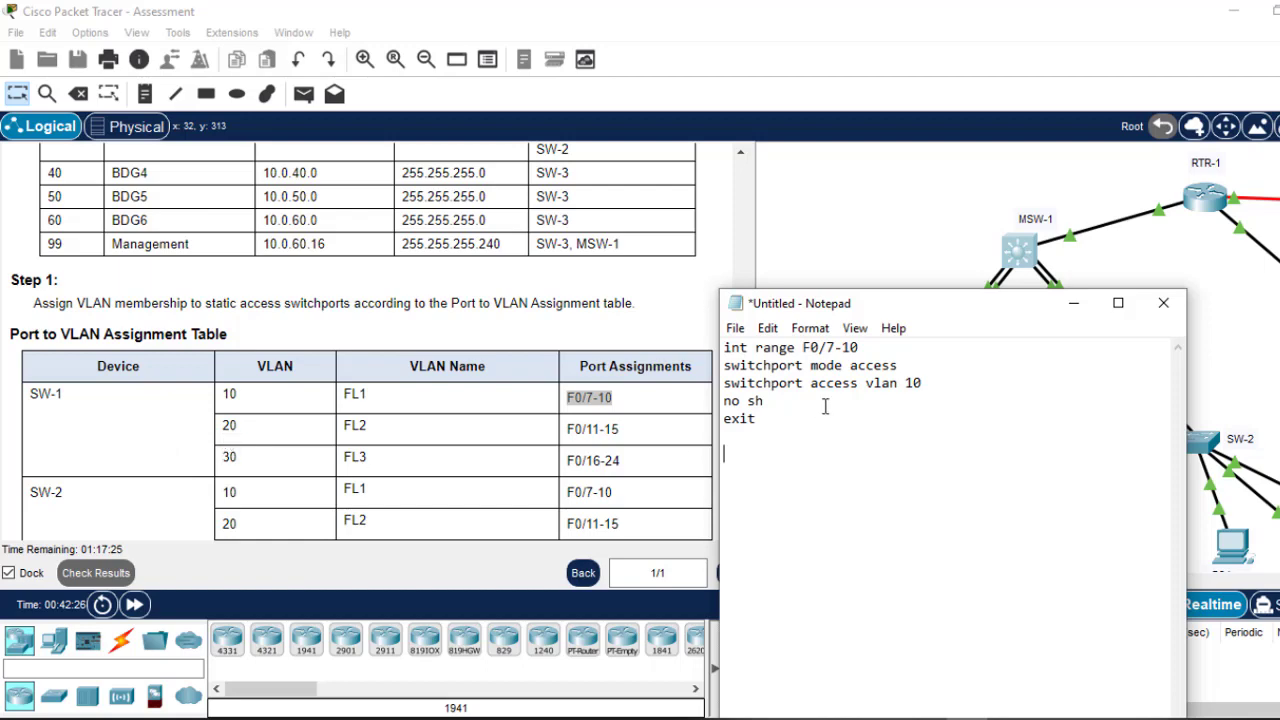
{"action": "left_click_drag", "start_coordinate": [760, 419], "coordinate": [722, 346]}
{"action": "key", "text": "ctrl+c"}
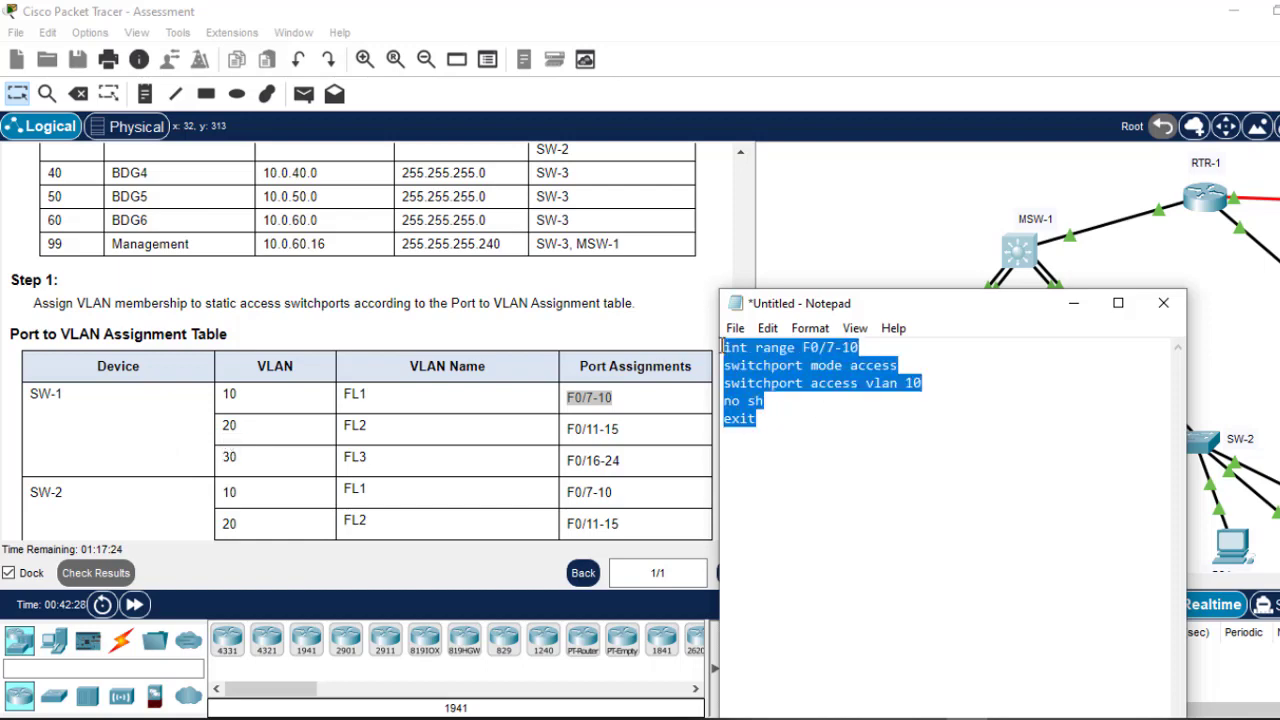
{"action": "left_click", "coordinate": [737, 451]}
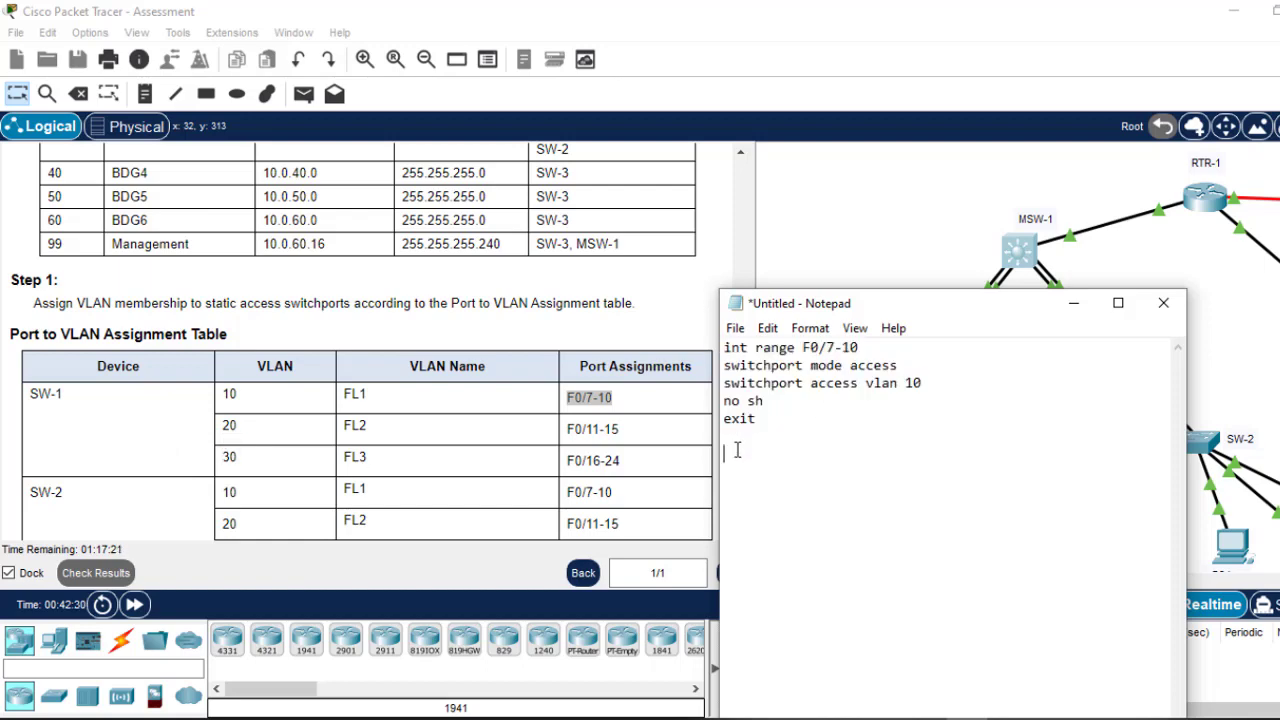
Step: Add a second block assigning F0/11-15 to access VLAN 20
{"action": "key", "text": "ctrl+v"}
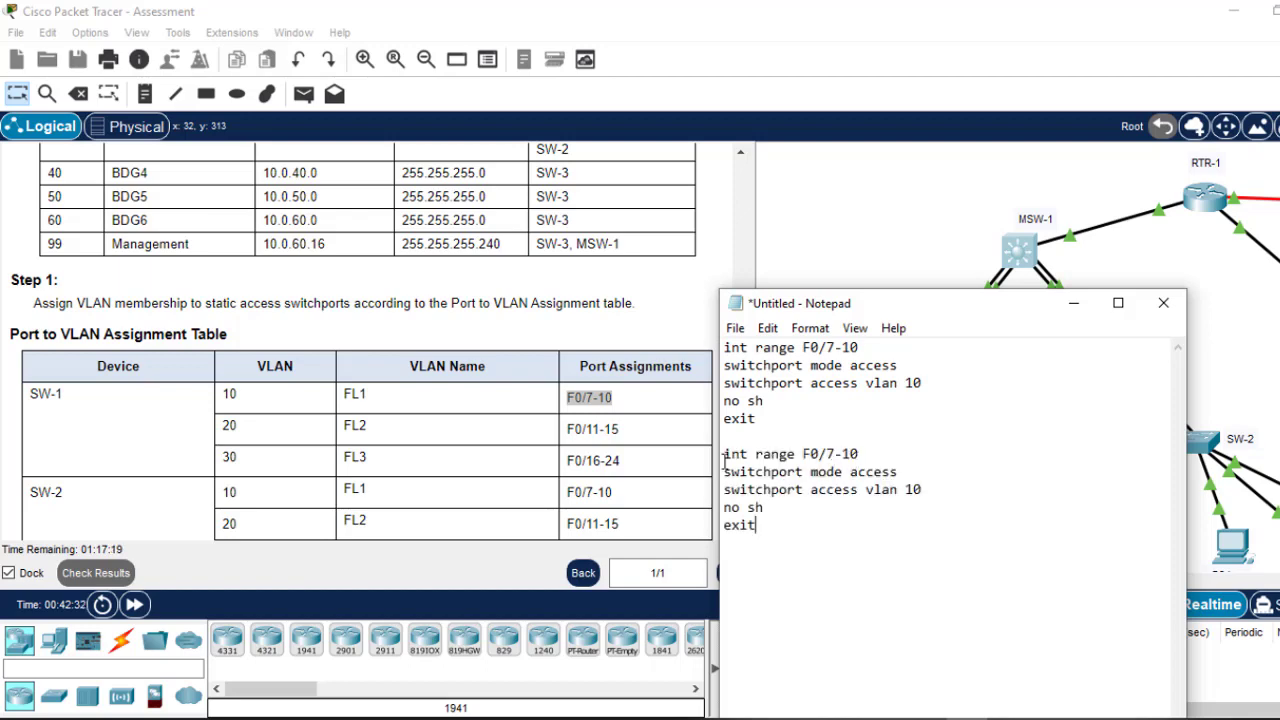
{"action": "left_click", "coordinate": [836, 457]}
{"action": "key", "text": "BackSpace"}
{"action": "type", "text": "1-15"}
{"action": "left_click", "coordinate": [913, 489]}
{"action": "key", "text": "BackSpace"}
{"action": "type", "text": "2"}
{"action": "left_click_drag", "start_coordinate": [760, 533], "coordinate": [723, 456]}
{"action": "key", "text": "ctrl+c"}
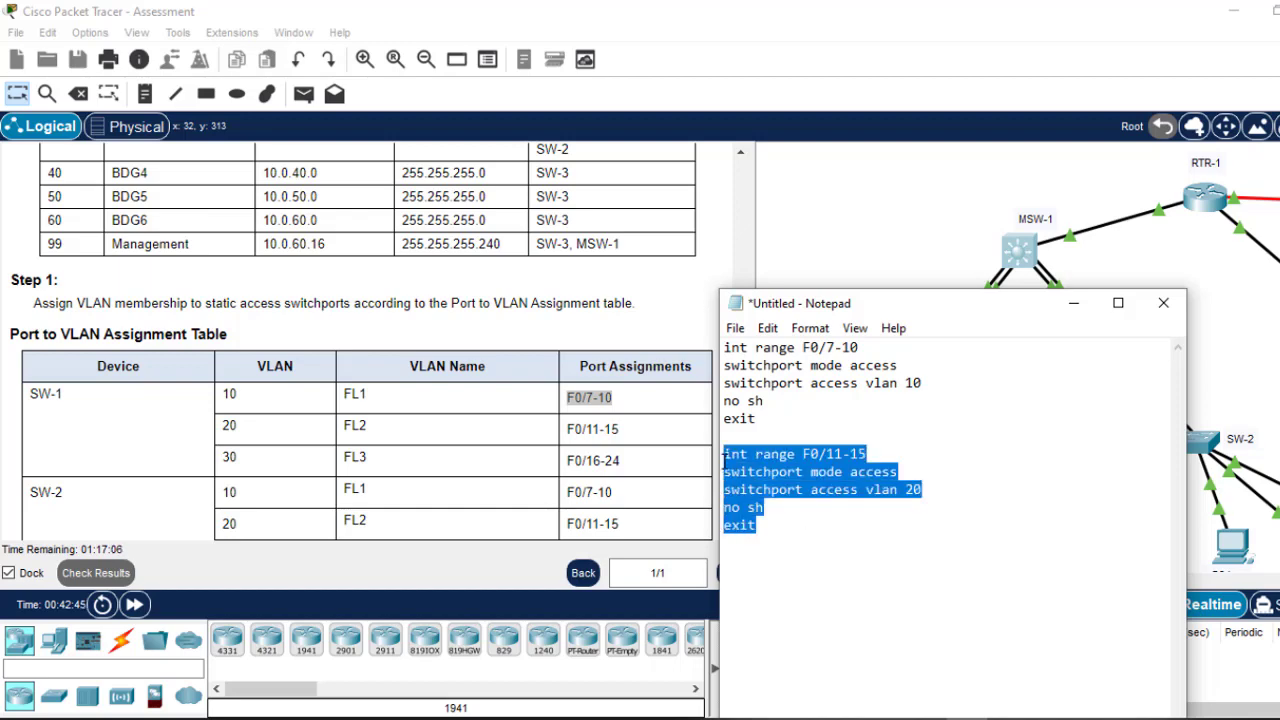
{"action": "left_click", "coordinate": [771, 532]}
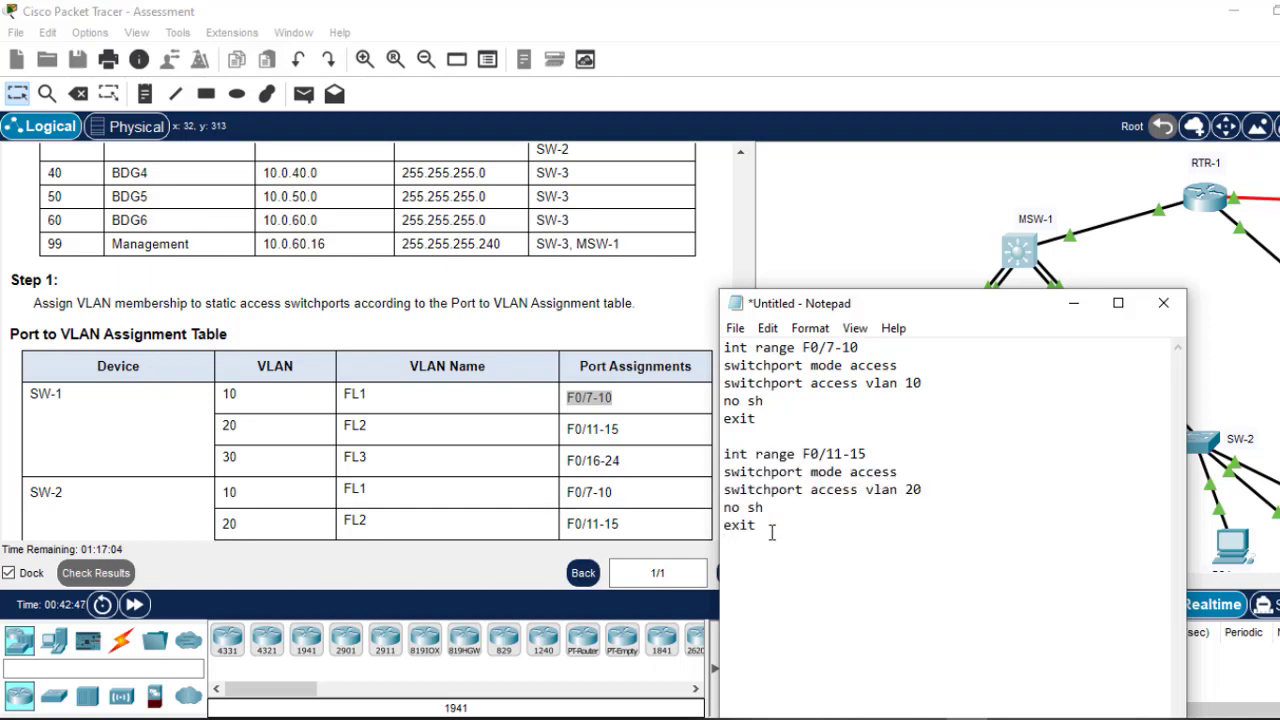
Step: Add a third block assigning F0/16-24 to access VLAN 30 and select all three blocks
{"action": "key", "text": "Return"}
{"action": "key", "text": "ctrl+v"}
{"action": "left_click", "coordinate": [760, 525]}
{"action": "key", "text": "Return"}
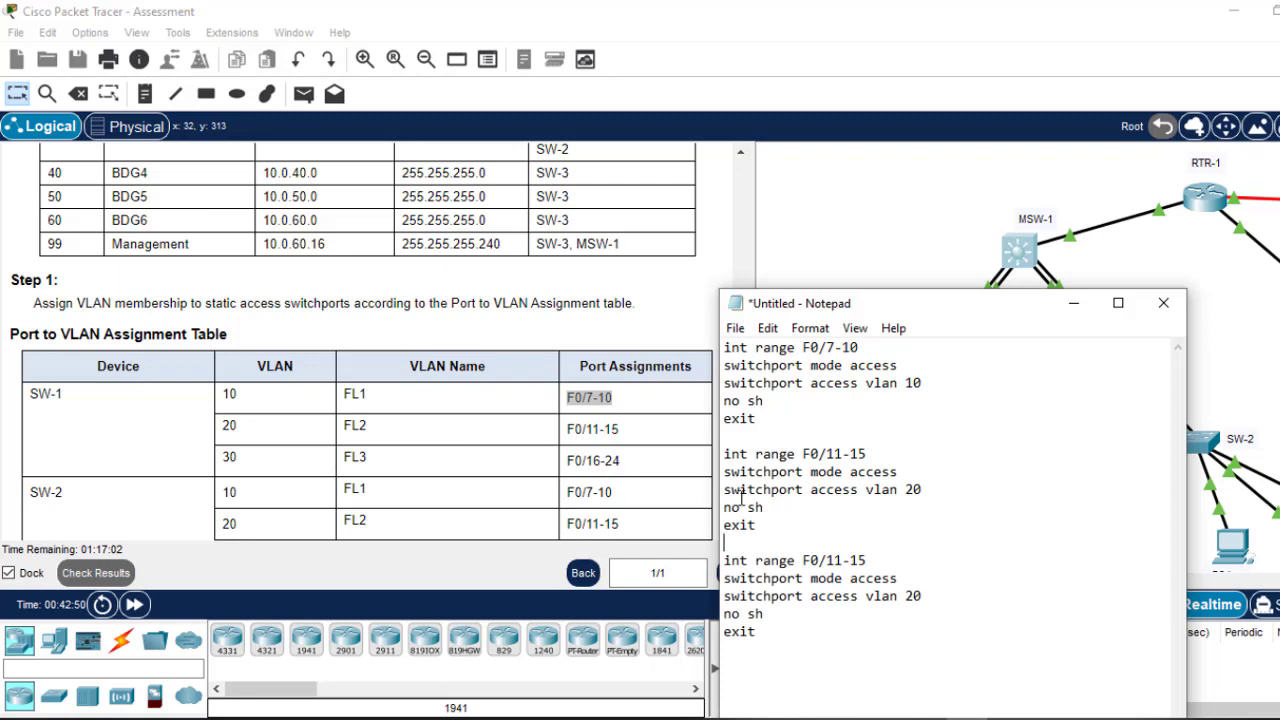
{"action": "left_click", "coordinate": [838, 562]}
{"action": "key", "text": "BackSpace"}
{"action": "type", "text": "6"}
{"action": "key", "text": "BackSpace"}
{"action": "key", "text": "BackSpace"}
{"action": "type", "text": "24"}
{"action": "left_click", "coordinate": [913, 598]}
{"action": "key", "text": "BackSpace"}
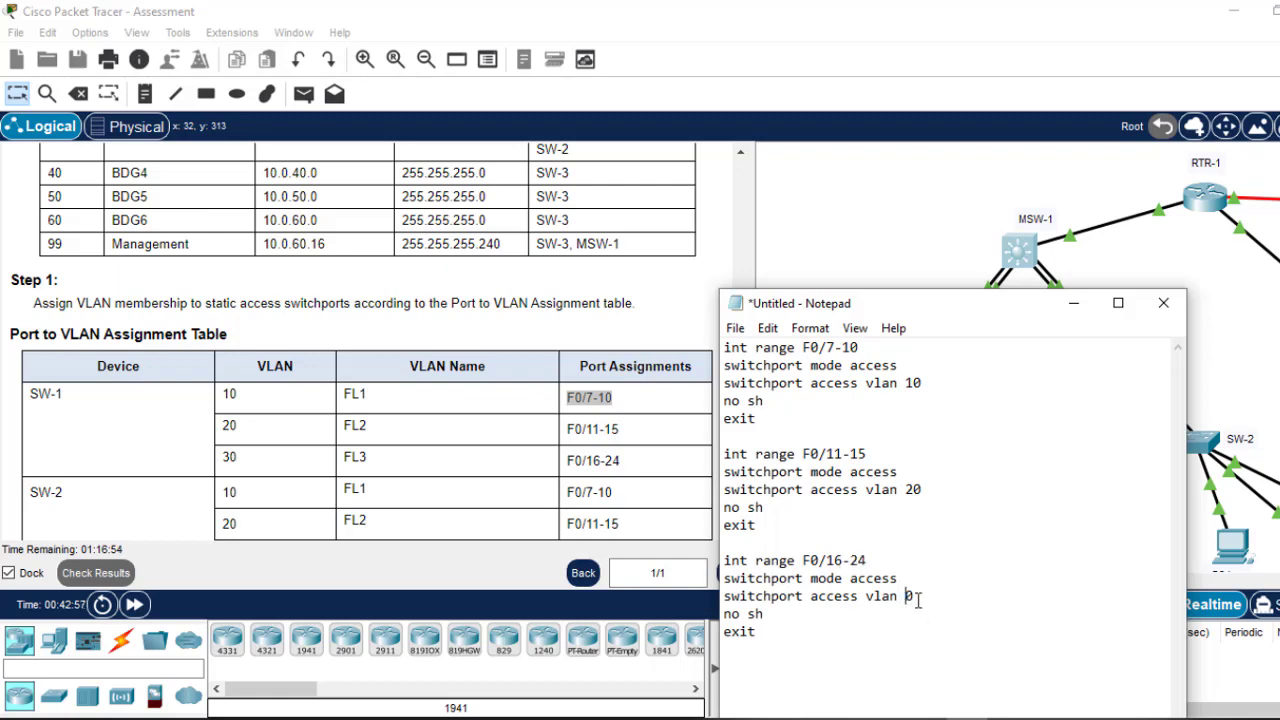
{"action": "type", "text": "3"}
{"action": "left_click_drag", "start_coordinate": [774, 636], "coordinate": [710, 355]}
{"action": "key", "text": "ctrl+c"}
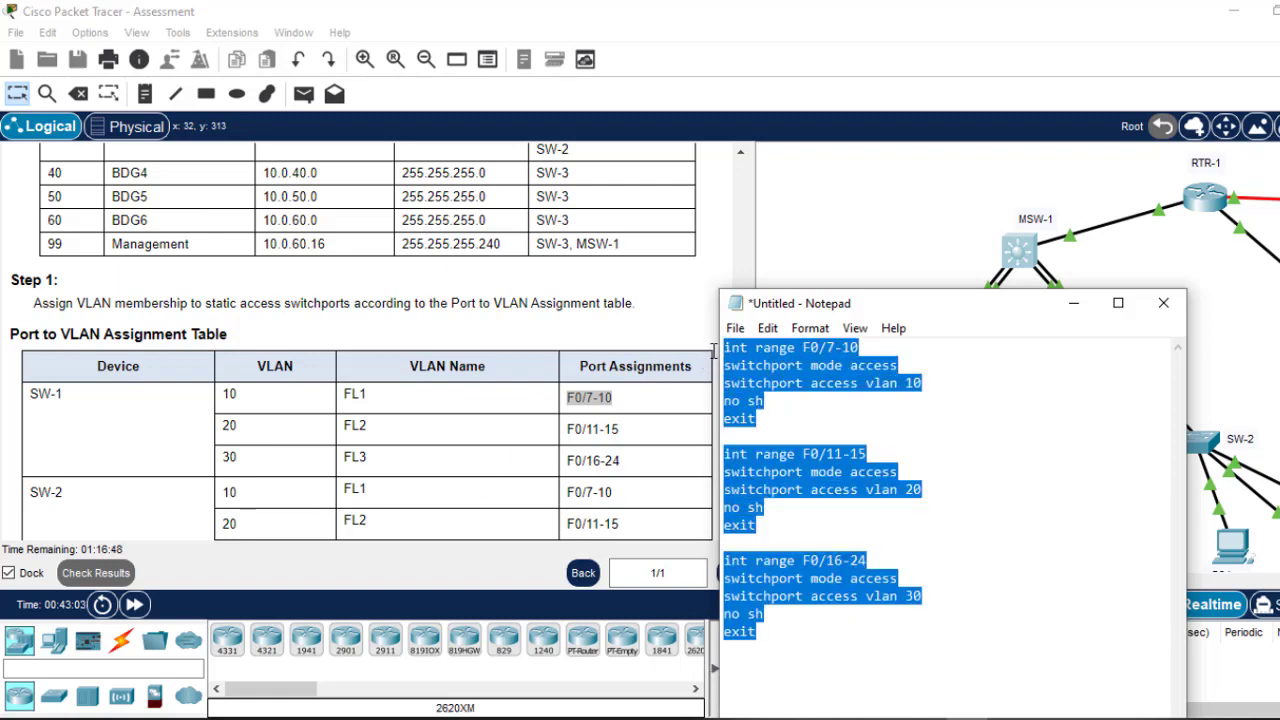
{"action": "left_click", "coordinate": [899, 199]}
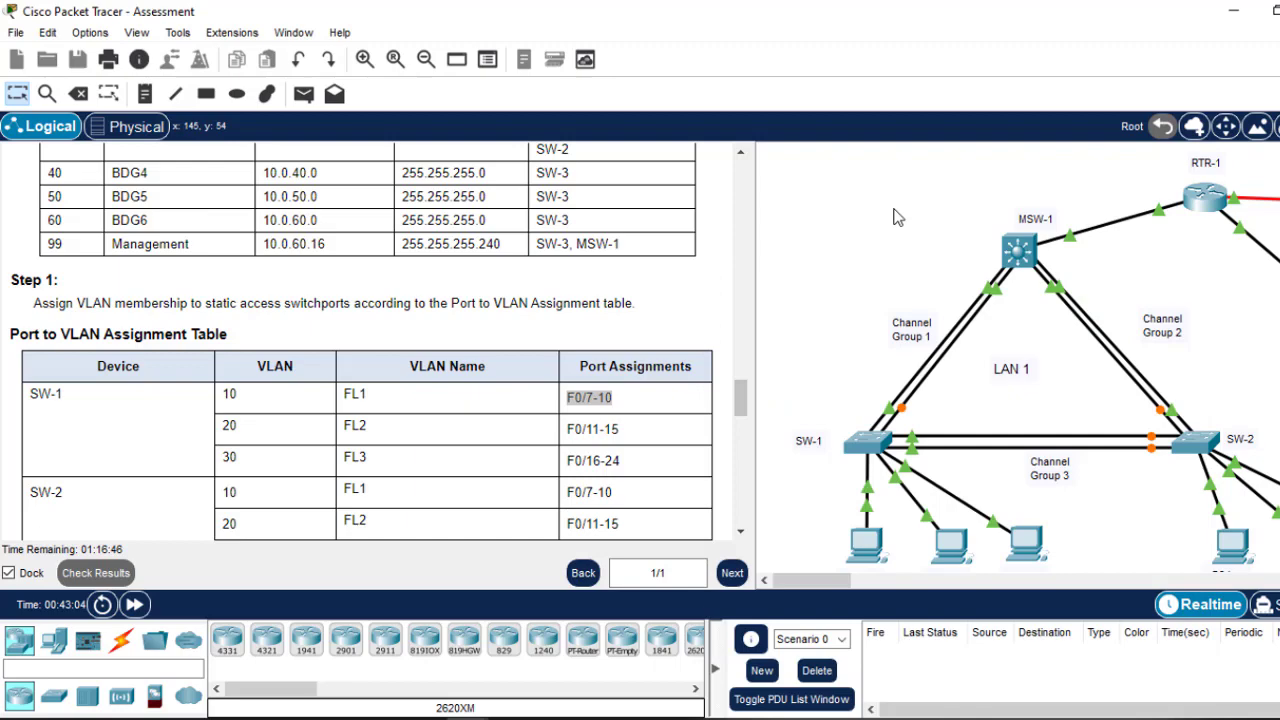
Step: Paste the three access-port blocks for VLANs 10, 20 and 30 into SW-1's CLI
{"action": "left_click", "coordinate": [866, 450]}
{"action": "left_click", "coordinate": [690, 456]}
{"action": "key", "text": "Return"}
{"action": "key", "text": "Return"}
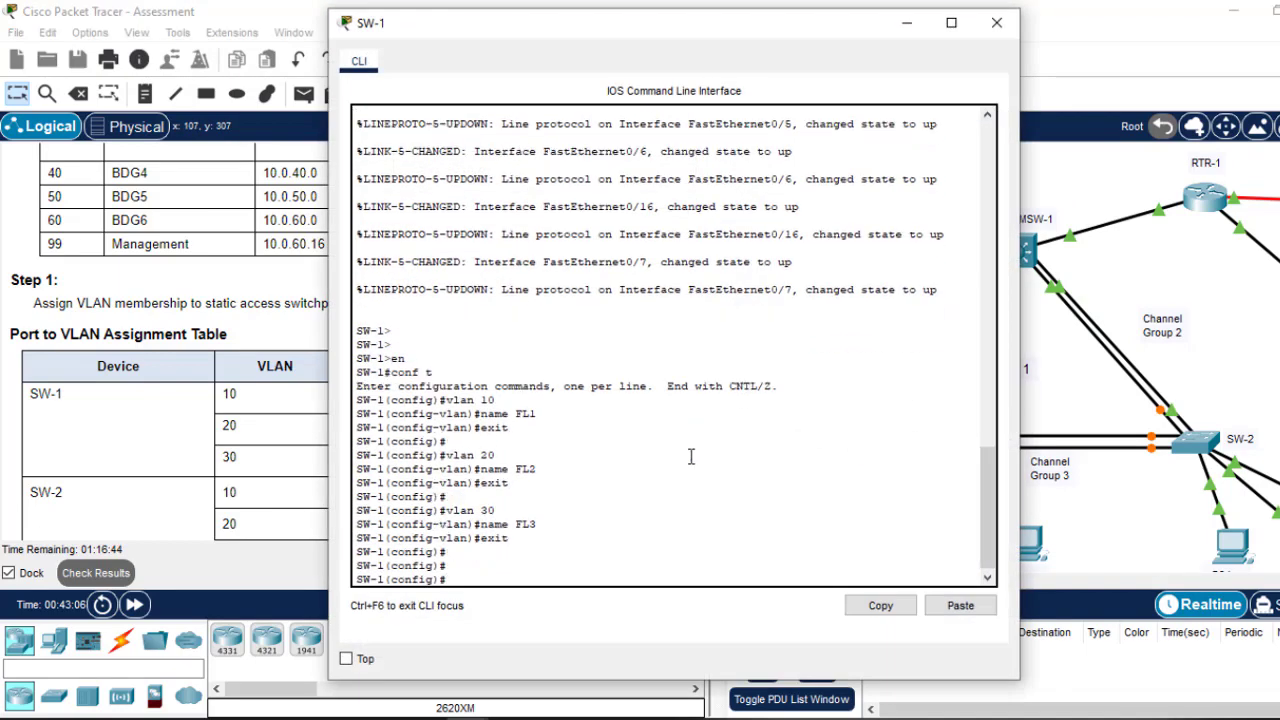
{"action": "key", "text": "Return"}
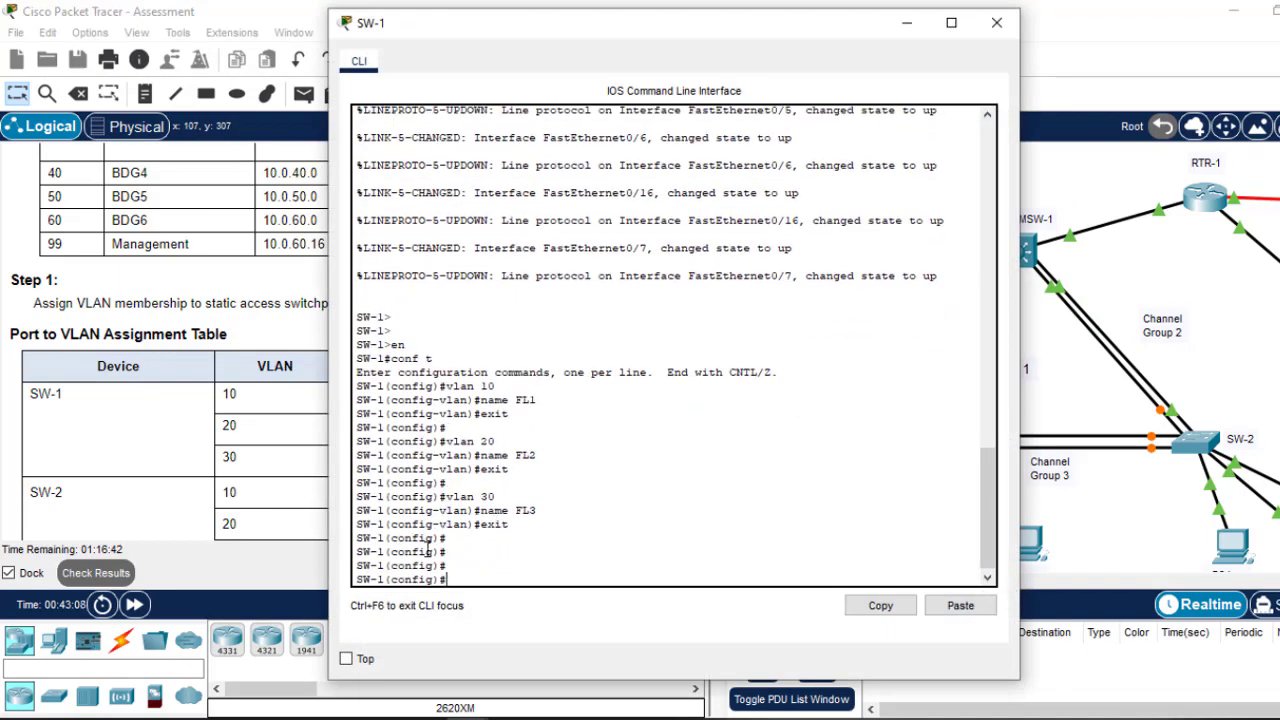
{"action": "left_click", "coordinate": [960, 606]}
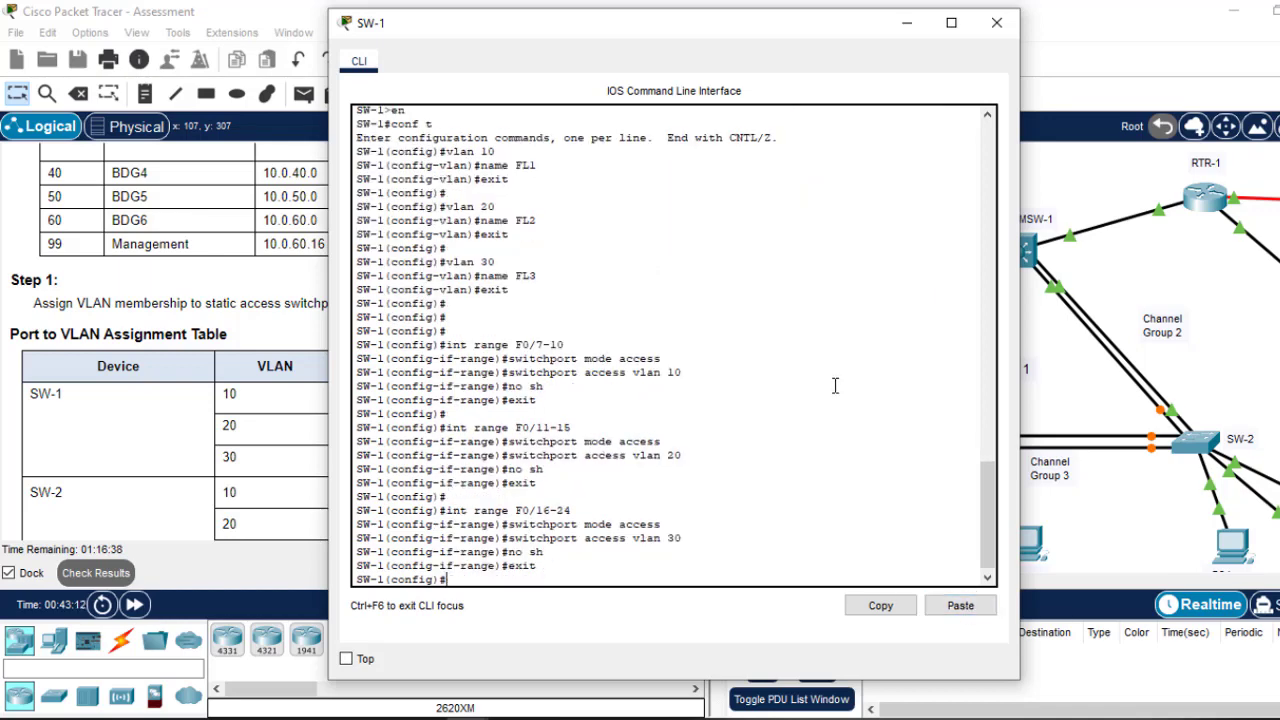
Step: Save SW-1's configuration with do wr and verify the port assignments with do sh vlan
{"action": "type", "text": "do wr"}
{"action": "key", "text": "Return"}
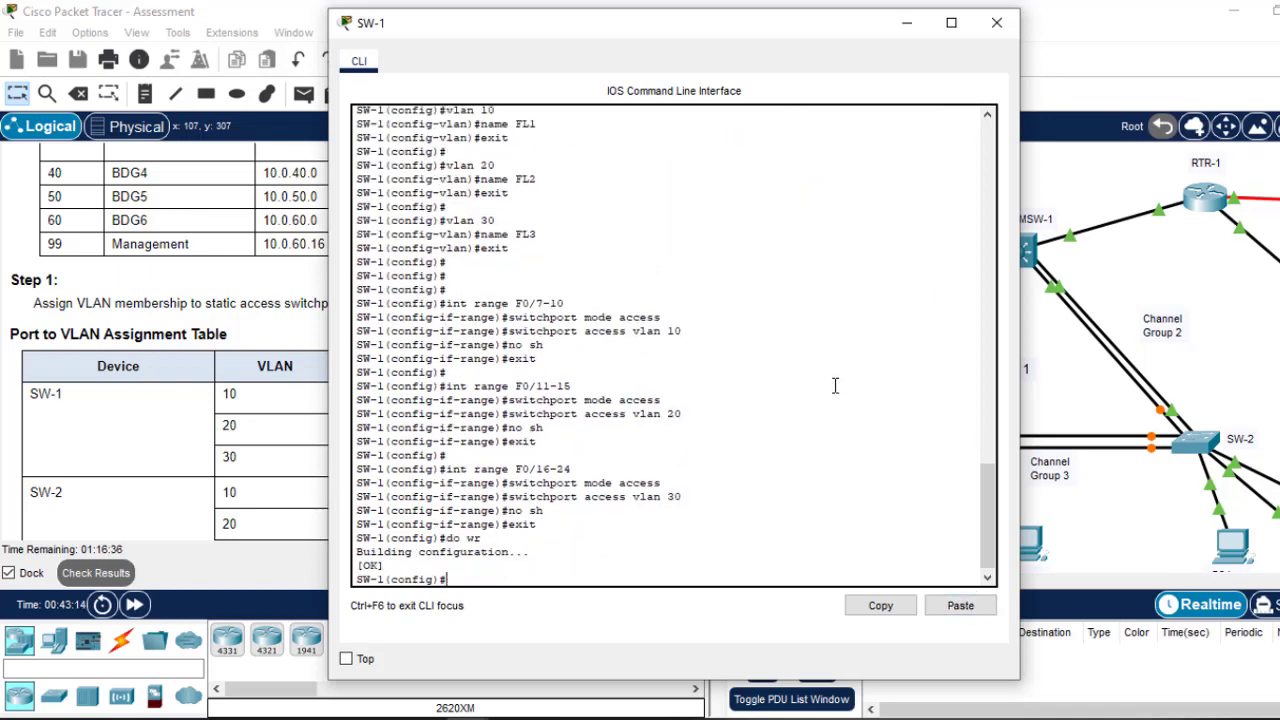
{"action": "type", "text": "do sh vlan"}
{"action": "key", "text": "Return"}
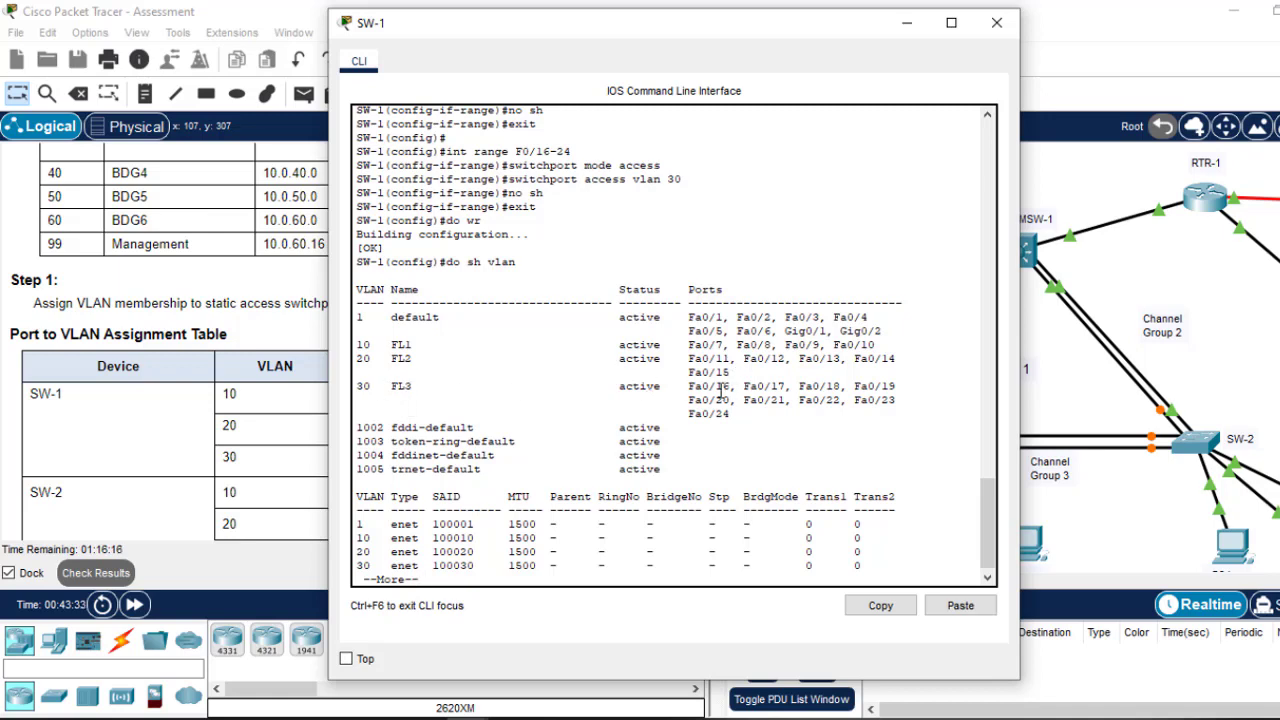
{"action": "left_click", "coordinate": [997, 22]}
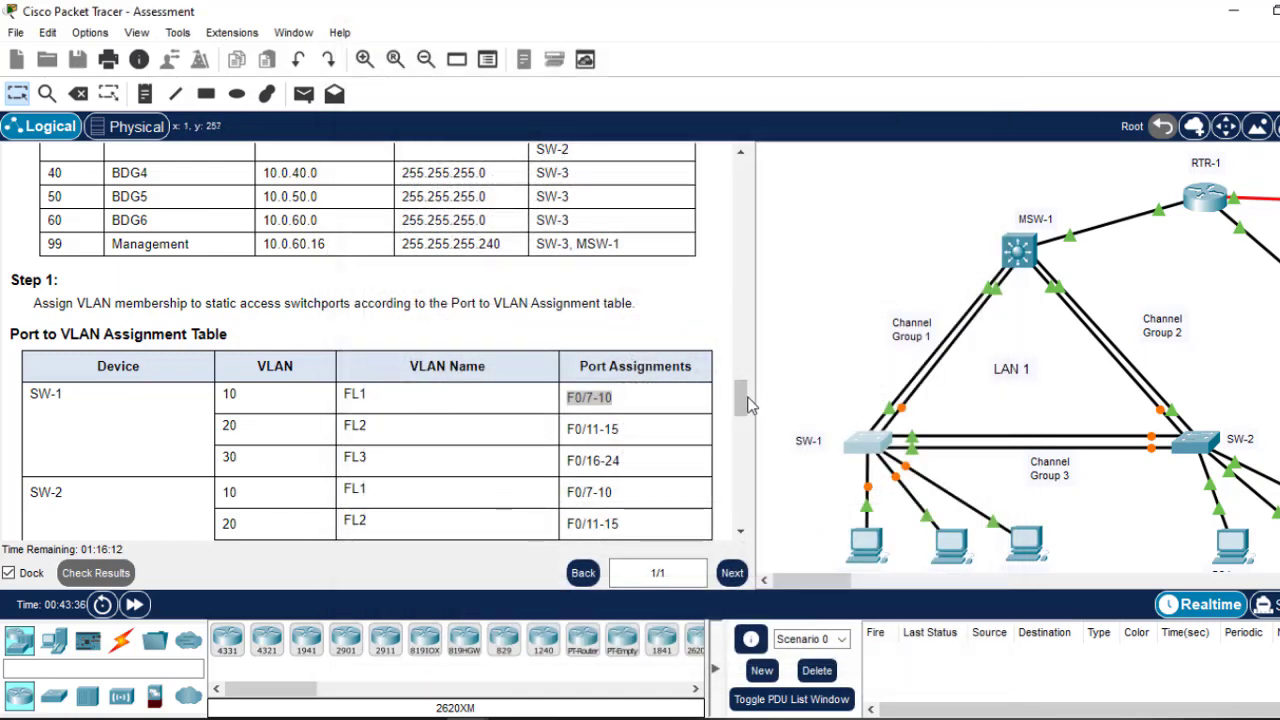
{"action": "left_click_drag", "start_coordinate": [745, 403], "coordinate": [745, 425]}
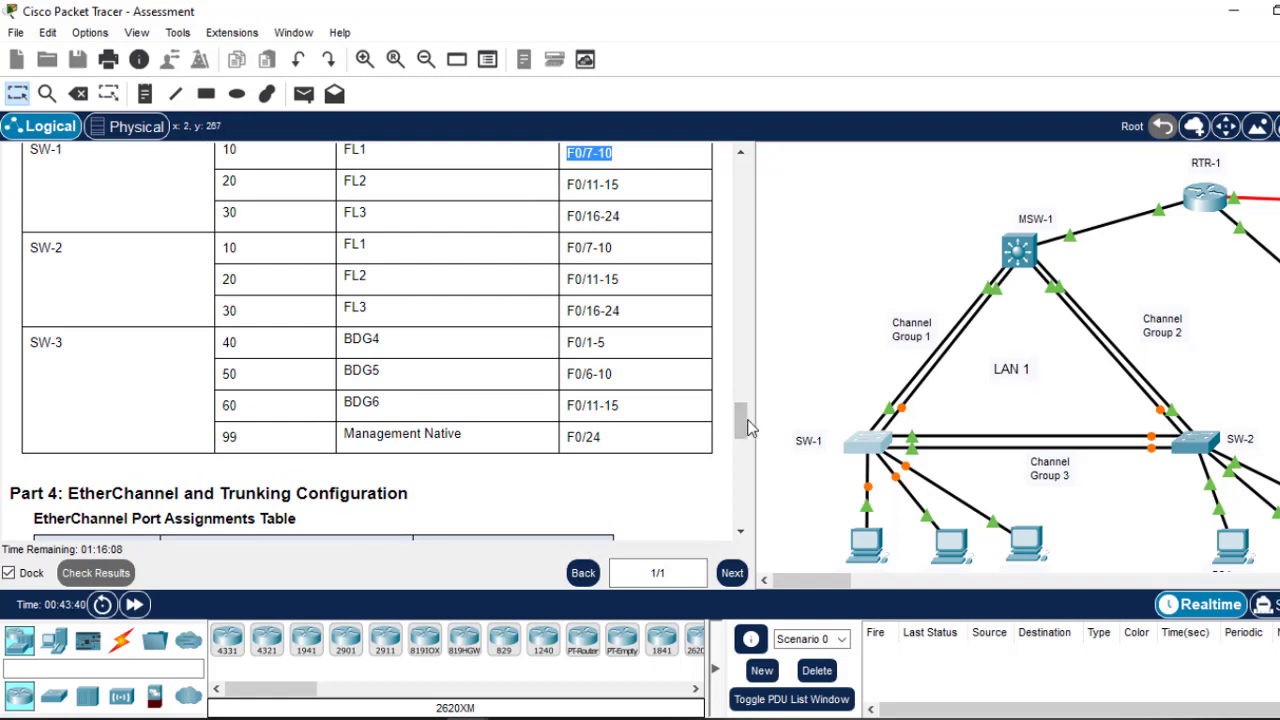
Step: Paste the F0/7-10, F0/11-15 and F0/16-24 access-port commands into SW-2 and verify with do sh vlan
{"action": "mouse_move", "coordinate": [745, 430]}
{"action": "left_mouse_down"}
{"action": "mouse_move", "coordinate": [745, 405]}
{"action": "mouse_move", "coordinate": [745, 417]}
{"action": "left_mouse_up"}
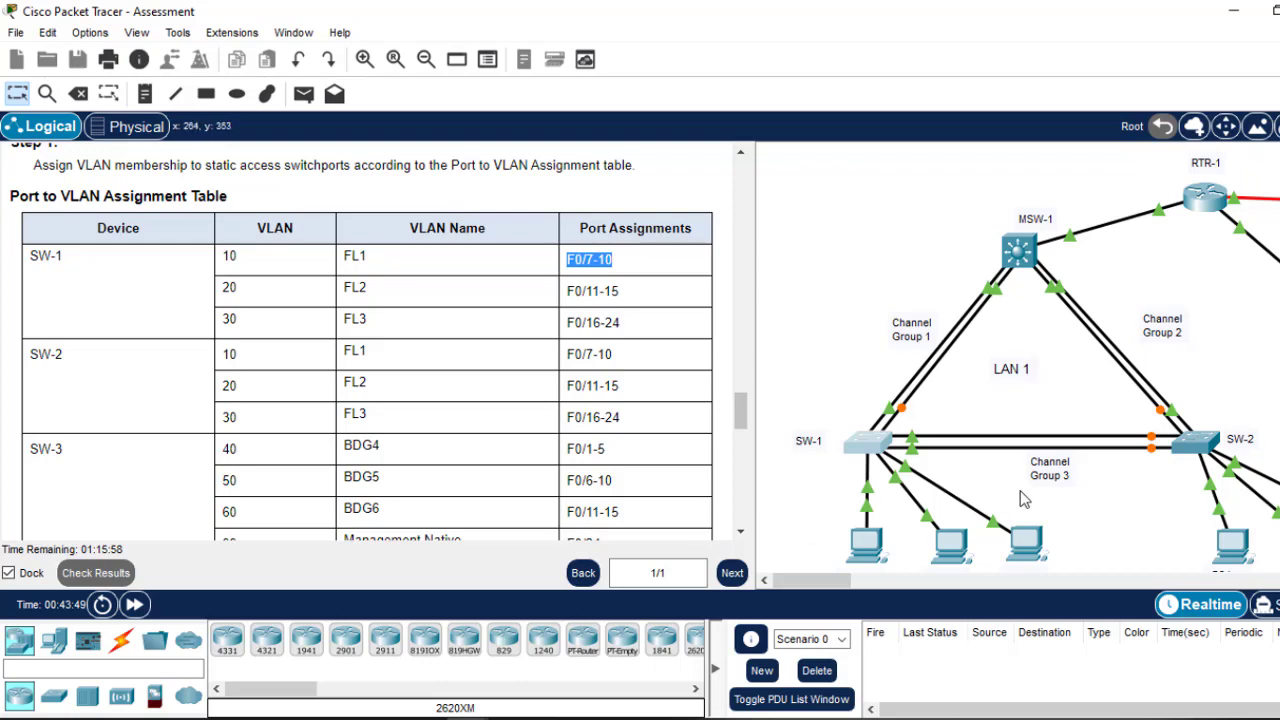
{"action": "left_click", "coordinate": [1210, 448]}
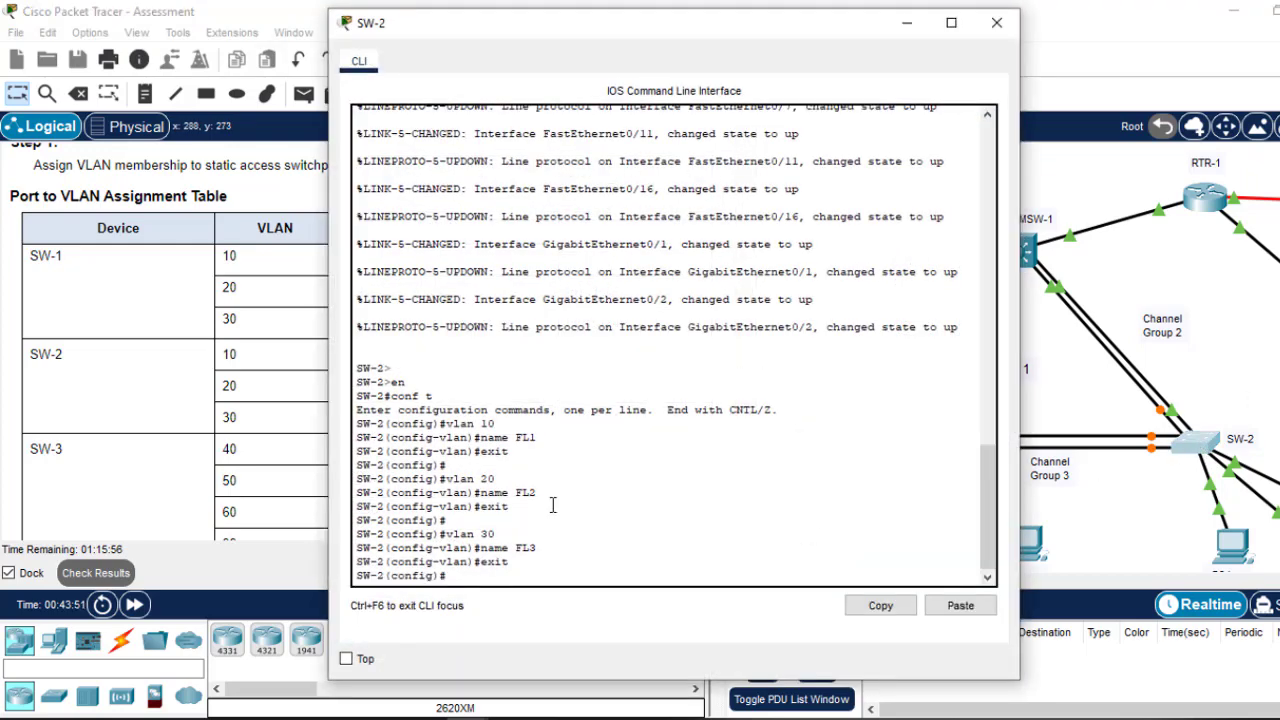
{"action": "key", "text": "Return"}
{"action": "key", "text": "Return"}
{"action": "key", "text": "Return"}
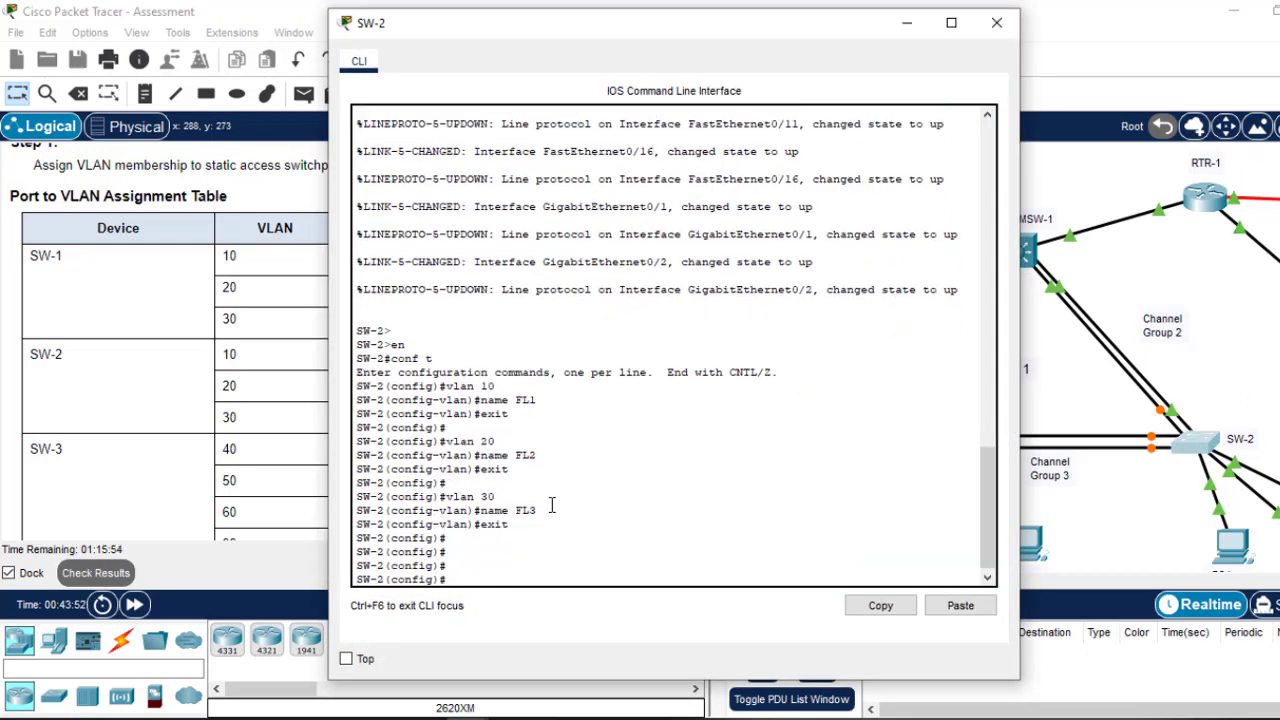
{"action": "left_click", "coordinate": [966, 606]}
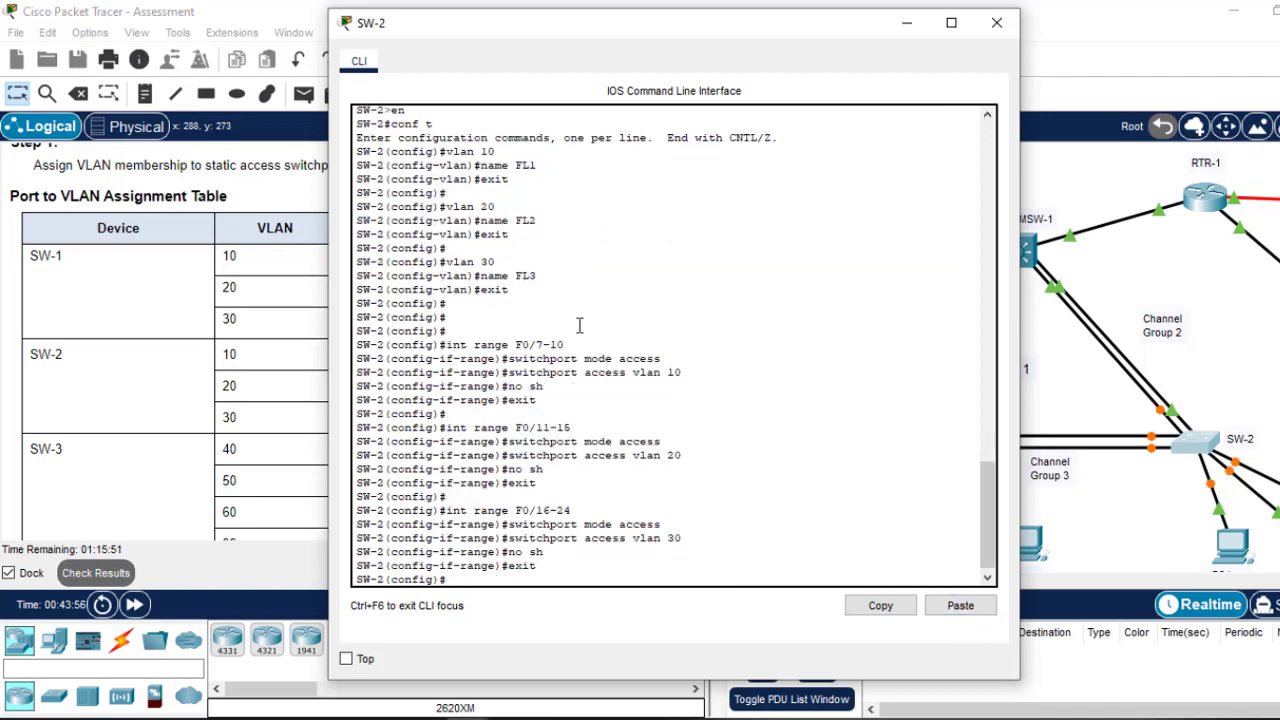
{"action": "type", "text": "do sh vlan"}
{"action": "key", "text": "Return"}
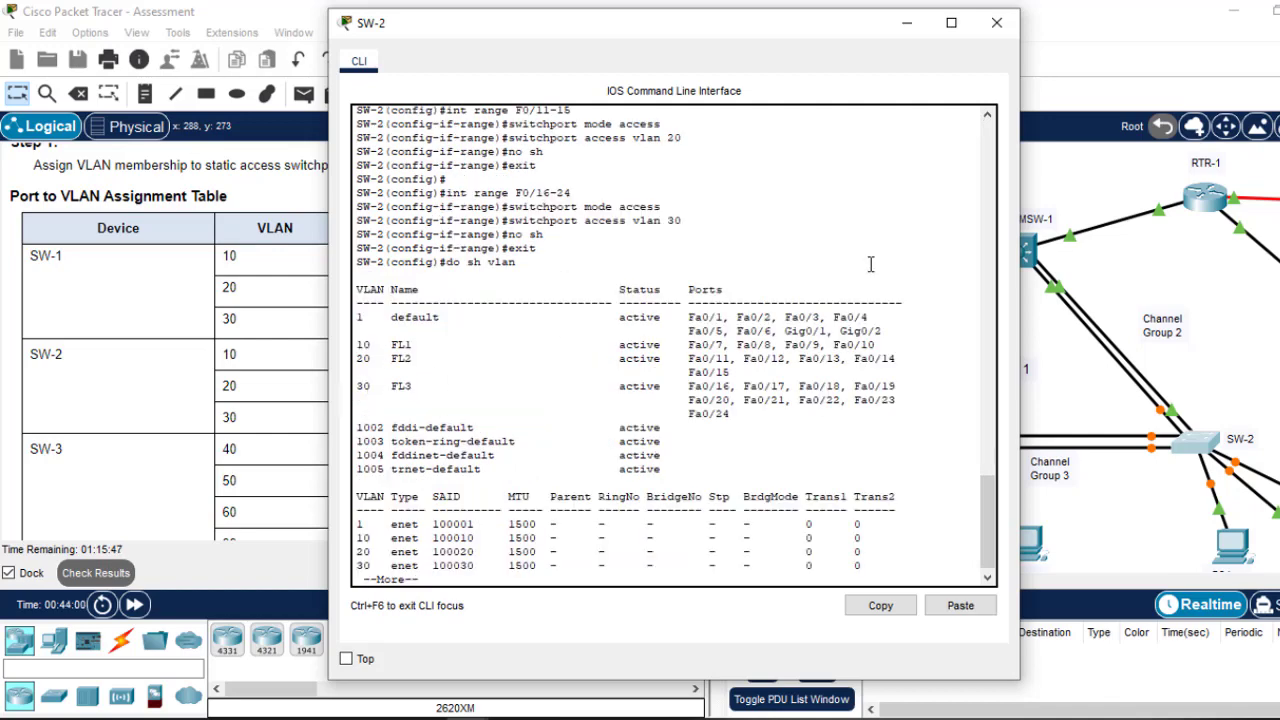
{"action": "left_click", "coordinate": [997, 23]}
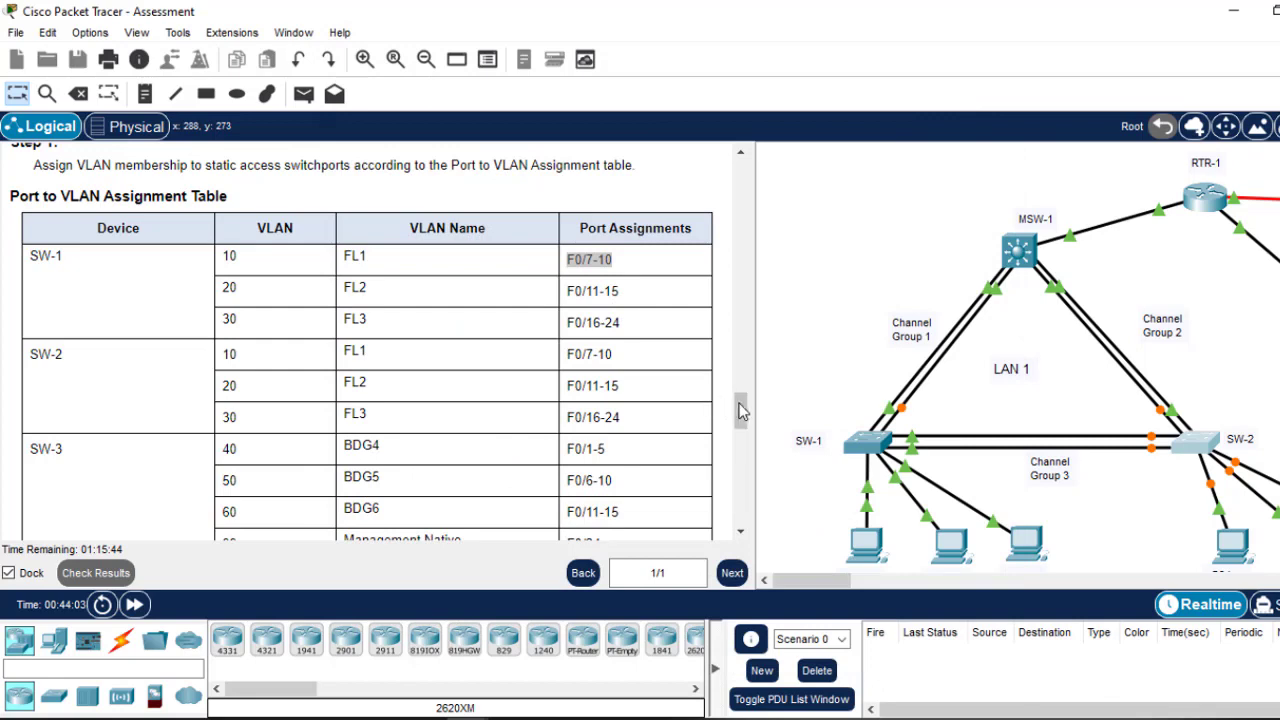
Step: In the Notepad commands, change the first block to ports F0/1-5 in VLAN 40
{"action": "left_click_drag", "start_coordinate": [741, 412], "coordinate": [741, 425]}
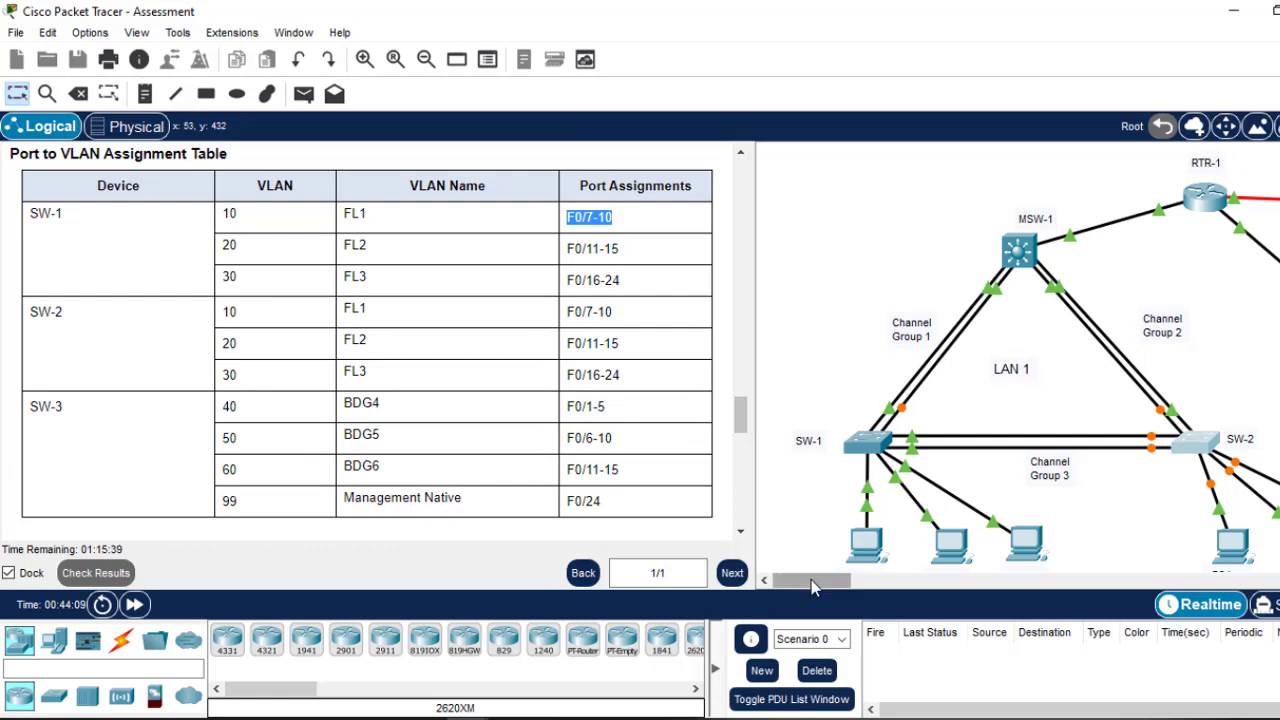
{"action": "left_click_drag", "start_coordinate": [812, 588], "coordinate": [878, 588]}
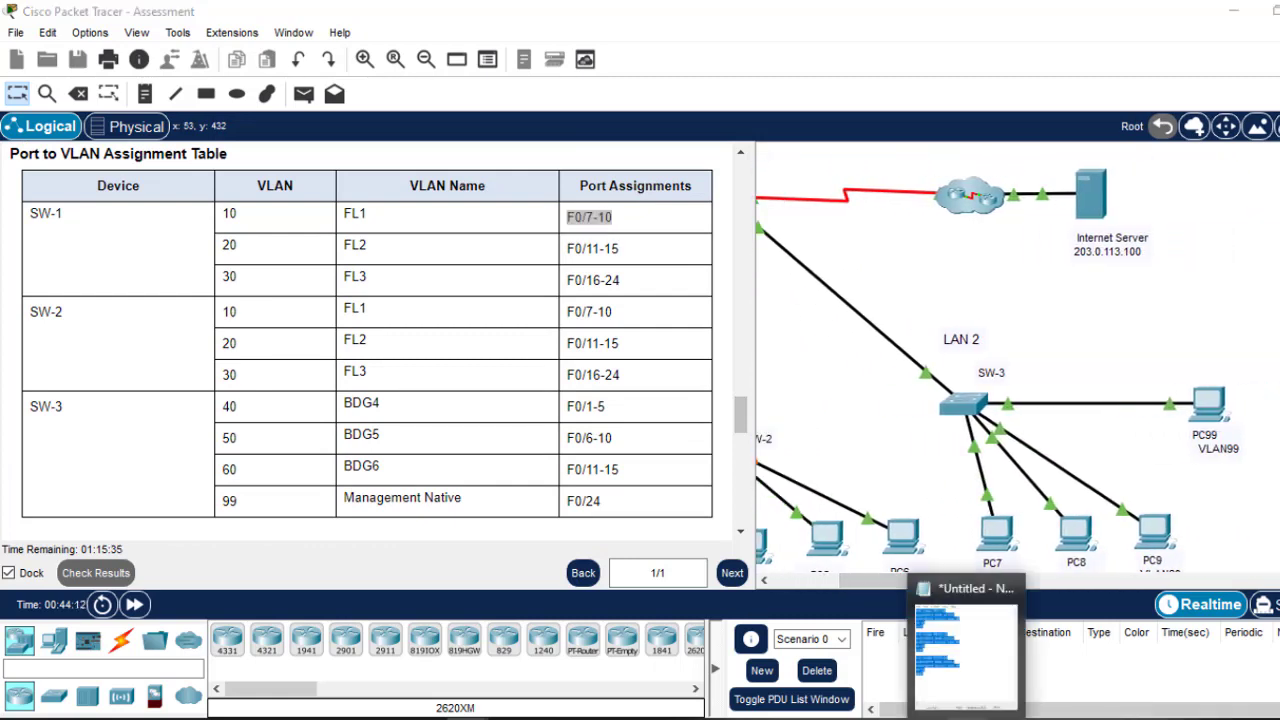
{"action": "left_click", "coordinate": [970, 640]}
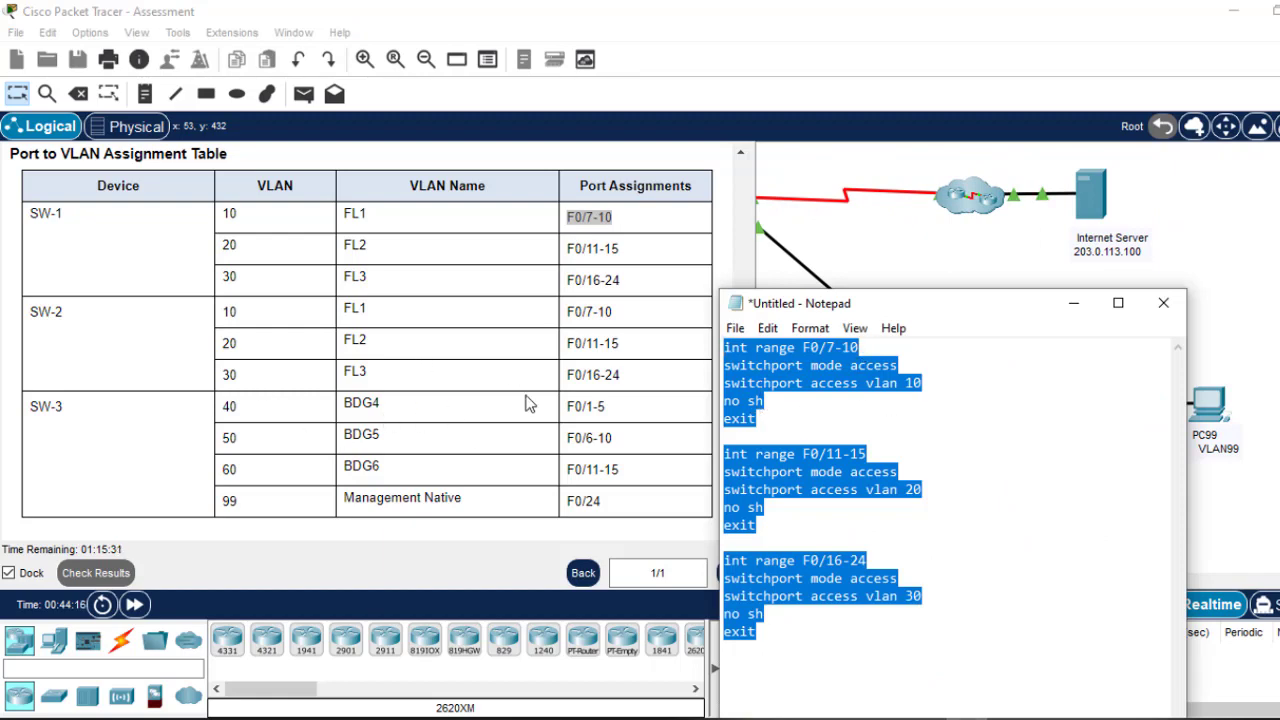
{"action": "left_click", "coordinate": [864, 347]}
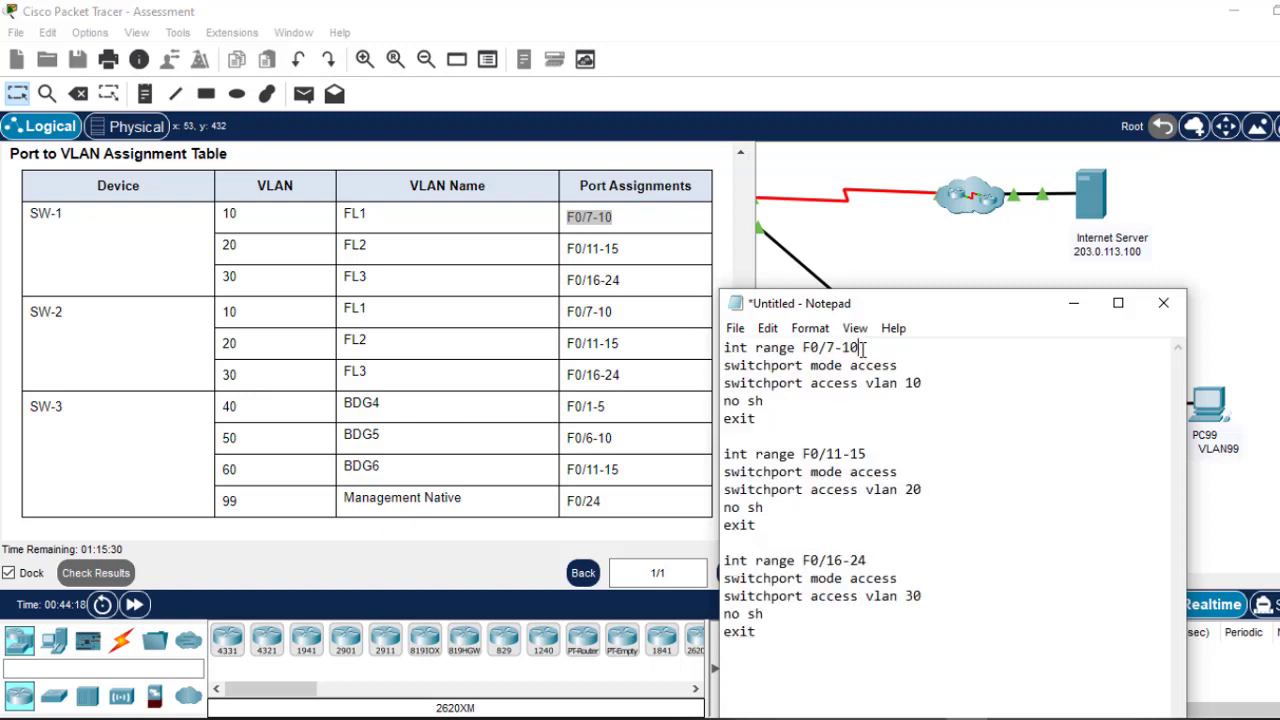
{"action": "type", "text": "1"}
{"action": "left_click", "coordinate": [913, 383]}
{"action": "key", "text": "BackSpace"}
{"action": "type", "text": "4"}
Step: Retarget the second and third blocks to F0/6-10 and F0/11-15, with the second block on VLAN 50
{"action": "left_click_drag", "start_coordinate": [867, 453], "coordinate": [827, 454]}
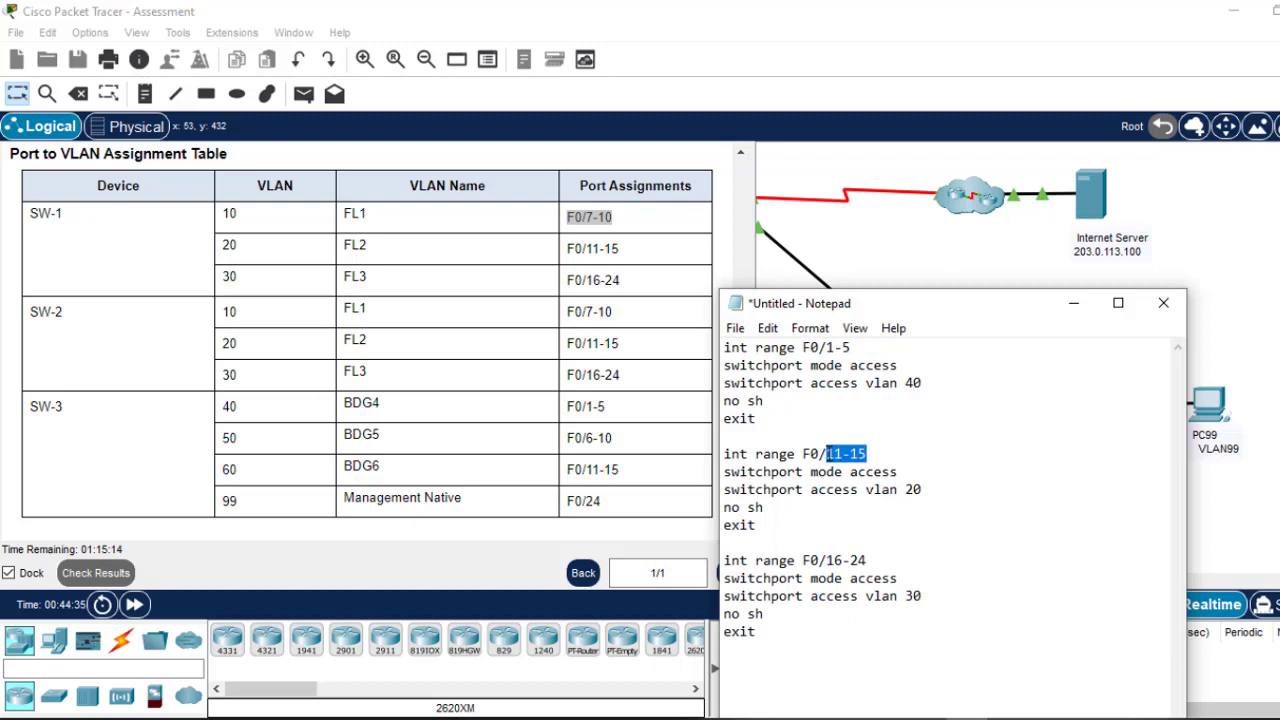
{"action": "type", "text": "6-10"}
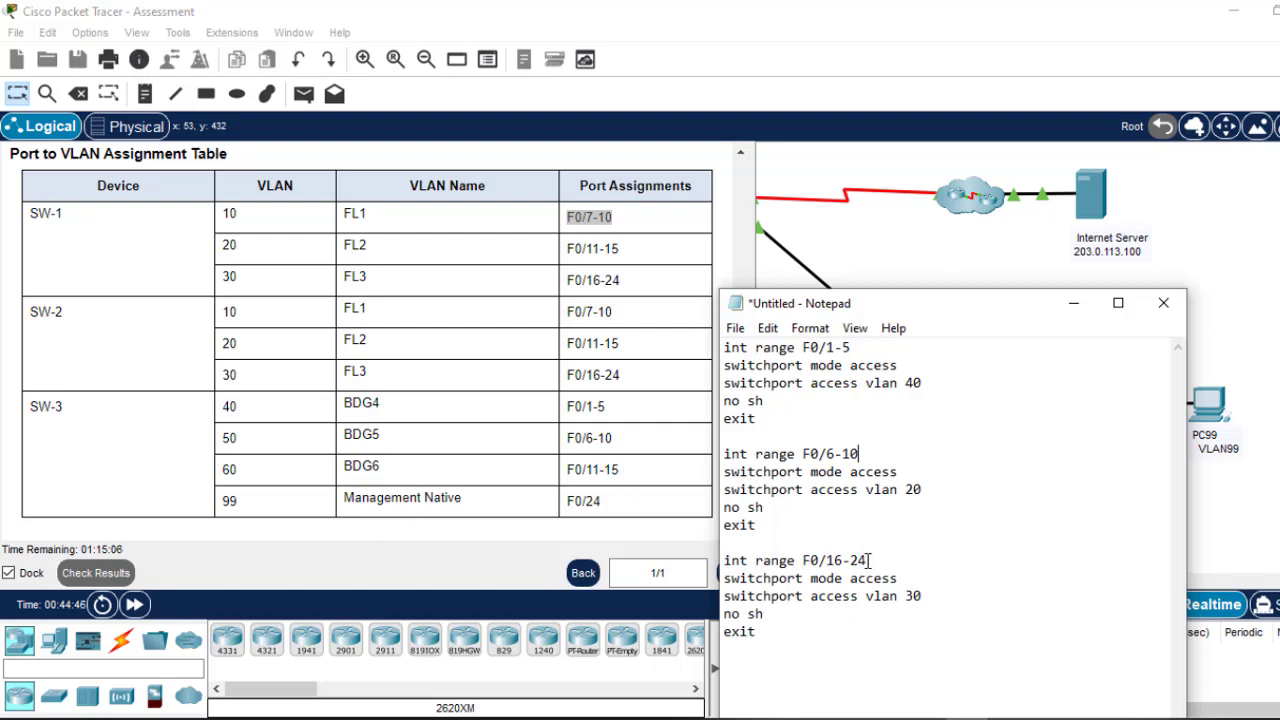
{"action": "left_click_drag", "start_coordinate": [868, 560], "coordinate": [829, 566]}
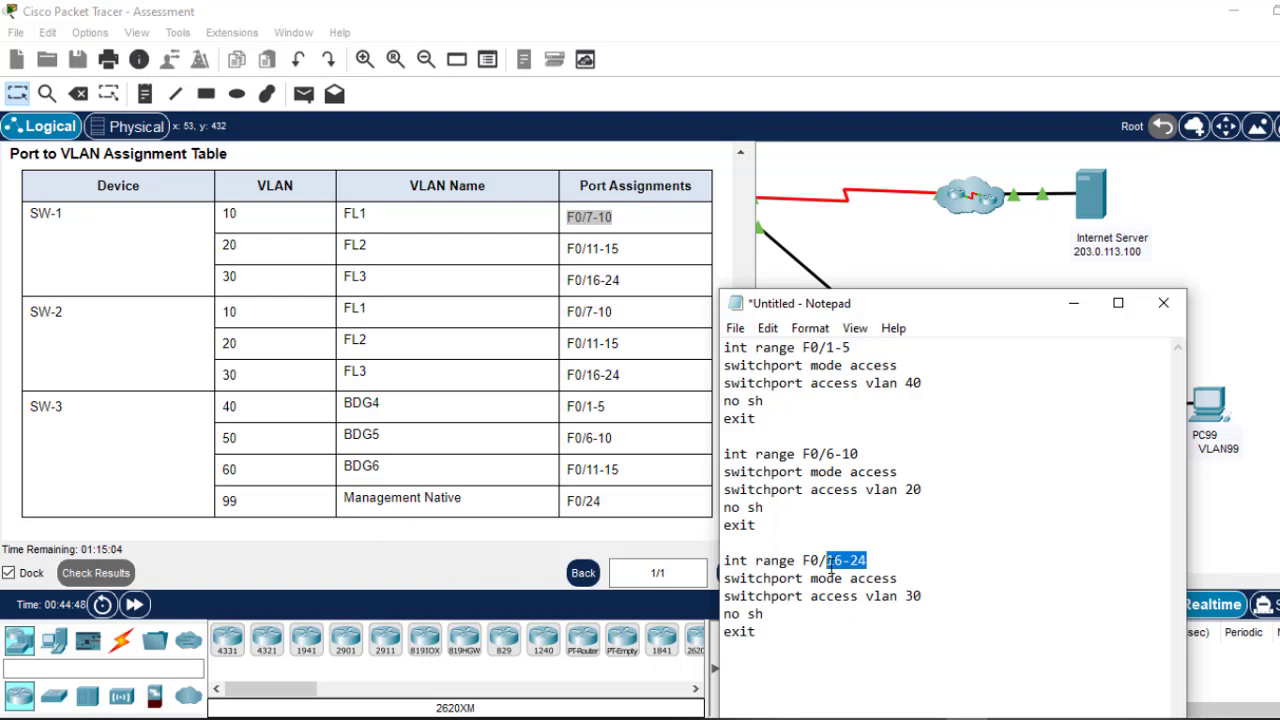
{"action": "type", "text": "11-15"}
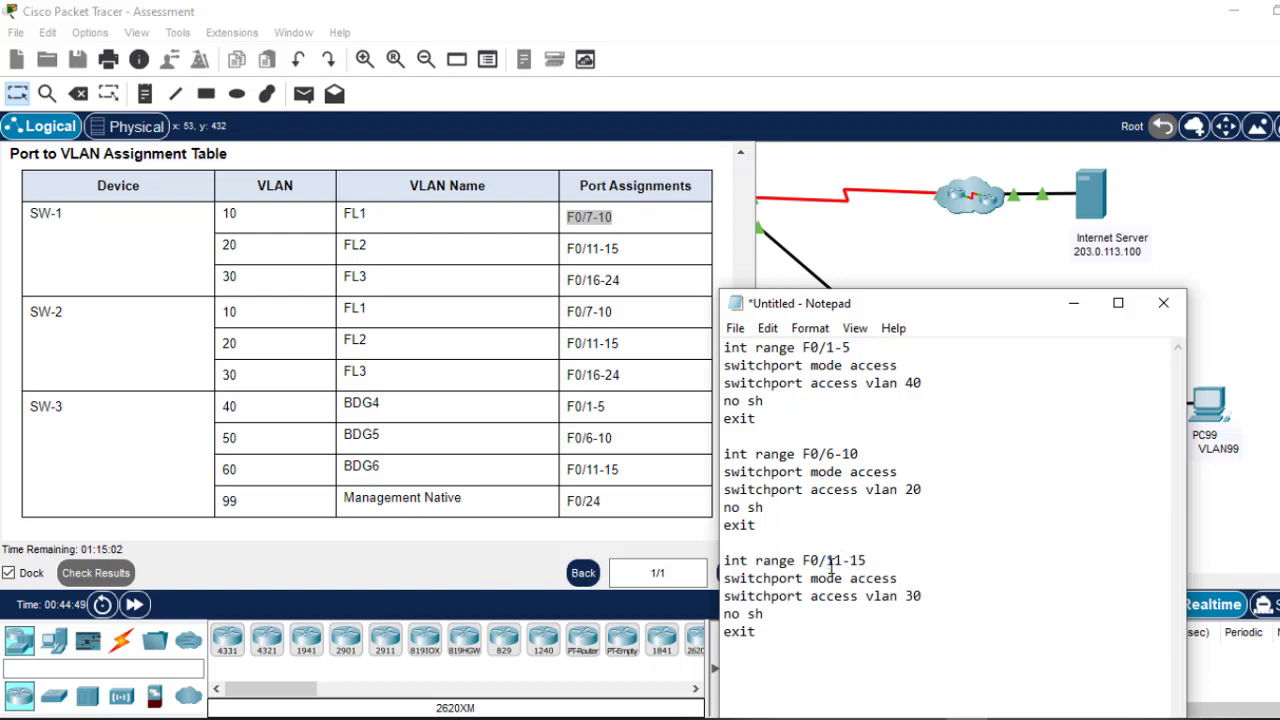
{"action": "left_click", "coordinate": [914, 490]}
{"action": "key", "text": "BackSpace"}
{"action": "type", "text": "5"}
{"action": "left_click_drag", "start_coordinate": [759, 645], "coordinate": [720, 562]}
{"action": "key", "text": "ctrl+c"}
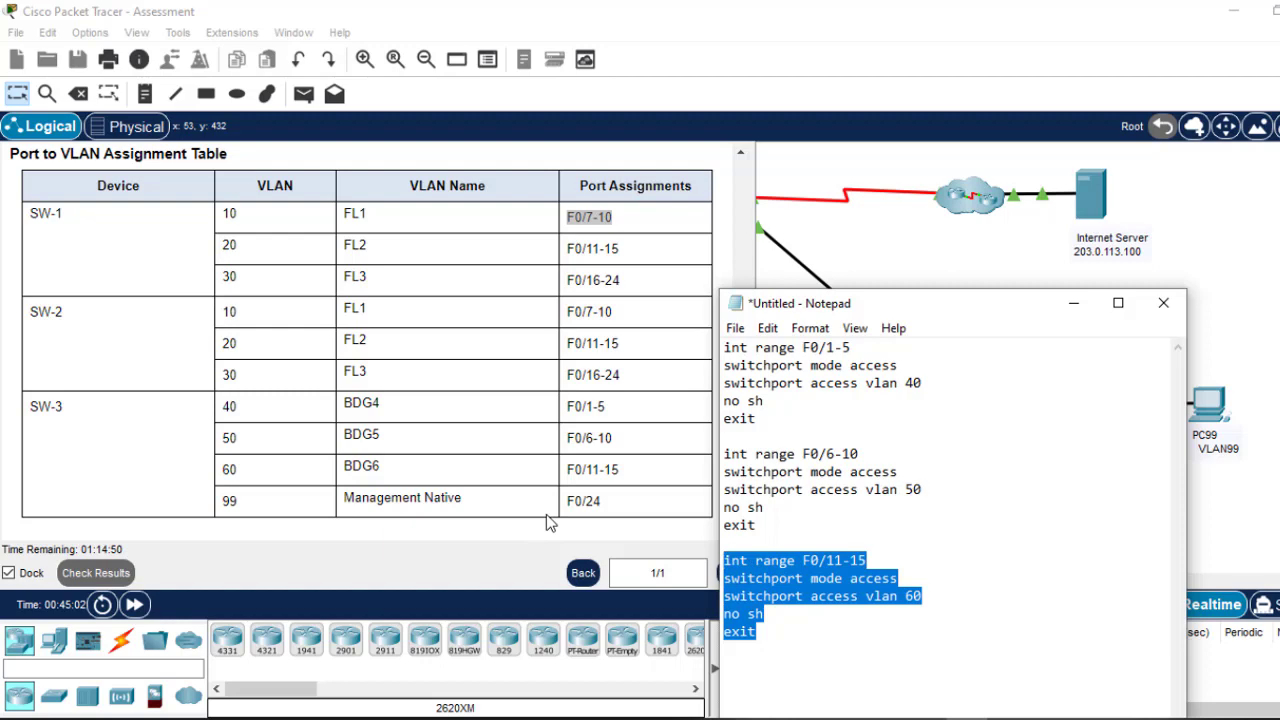
{"action": "left_click", "coordinate": [793, 632]}
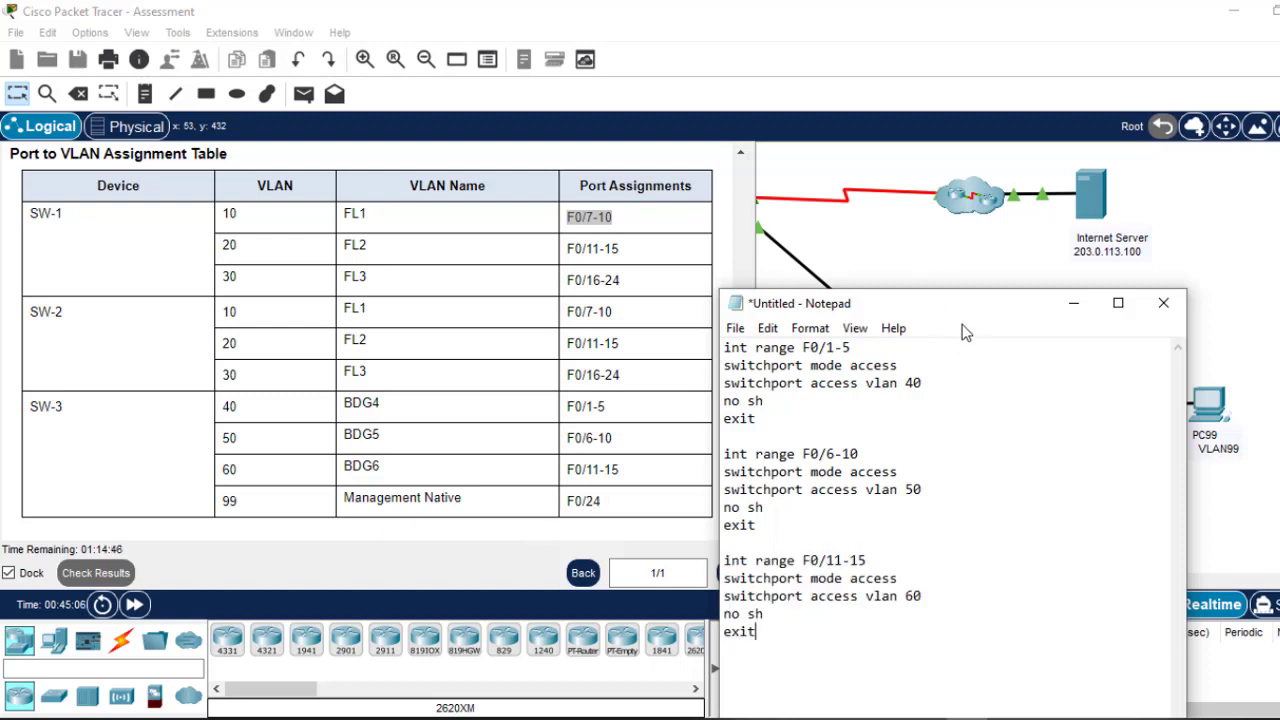
{"action": "left_click", "coordinate": [925, 240]}
{"action": "left_click_drag", "start_coordinate": [931, 305], "coordinate": [885, 153]}
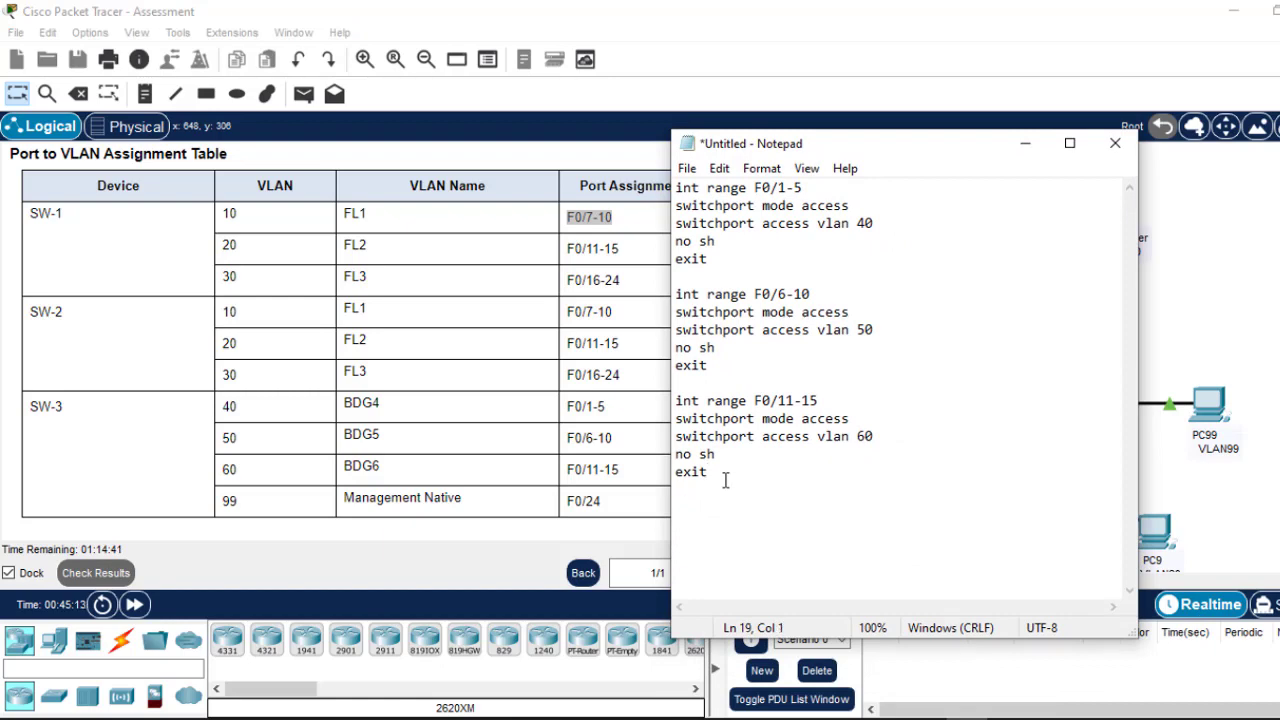
Step: Append a fourth block 'int F0/24' with 'switchport access vlan 99' and select all the commands
{"action": "key", "text": "ctrl+v"}
{"action": "left_click_drag", "start_coordinate": [820, 507], "coordinate": [713, 508]}
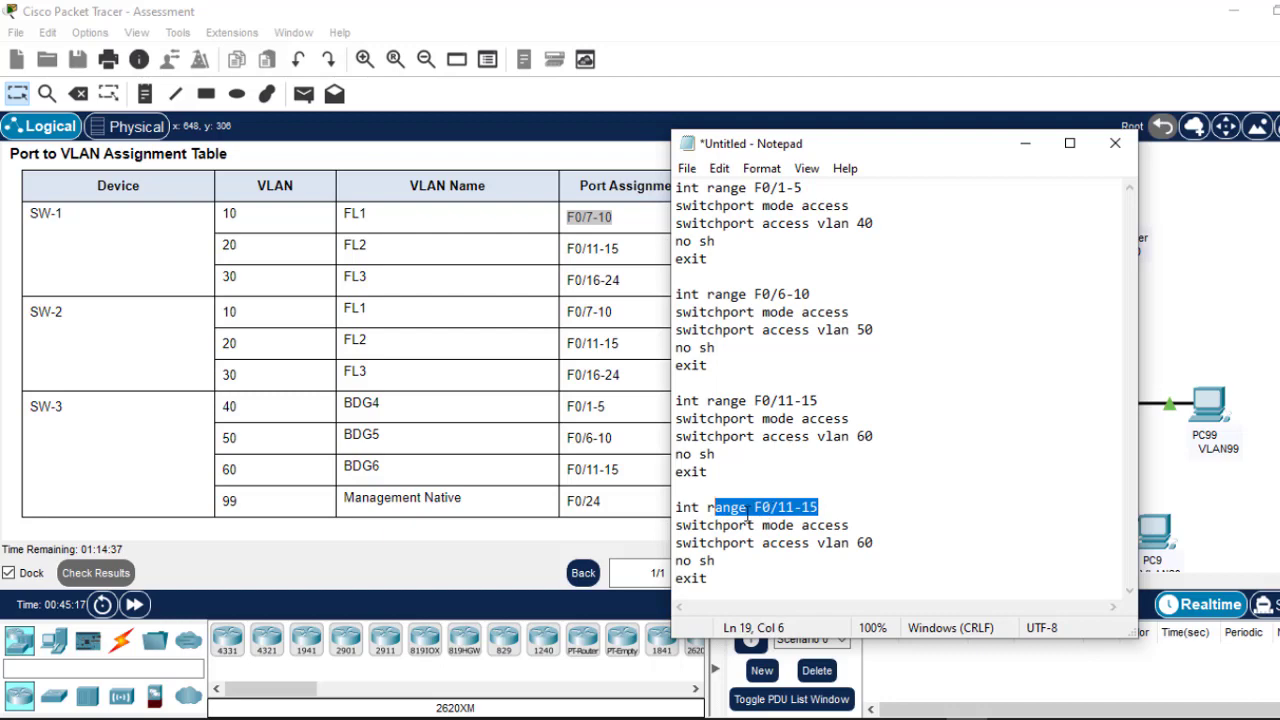
{"action": "left_click", "coordinate": [747, 510]}
{"action": "key", "text": "BackSpace"}
{"action": "key", "text": "BackSpace"}
{"action": "key", "text": "BackSpace"}
{"action": "key", "text": "BackSpace"}
{"action": "key", "text": "BackSpace"}
{"action": "key", "text": "BackSpace"}
{"action": "key", "text": "BackSpace"}
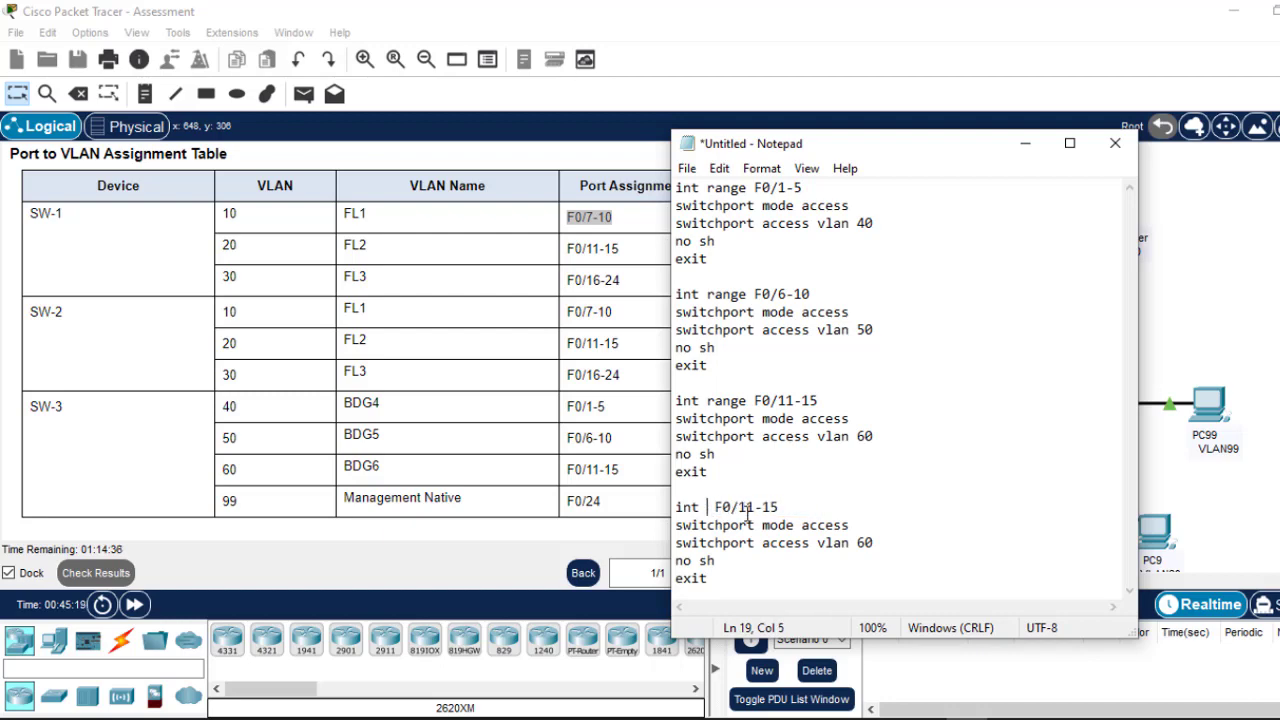
{"action": "type", "text": "t"}
{"action": "left_click_drag", "start_coordinate": [773, 508], "coordinate": [733, 509]}
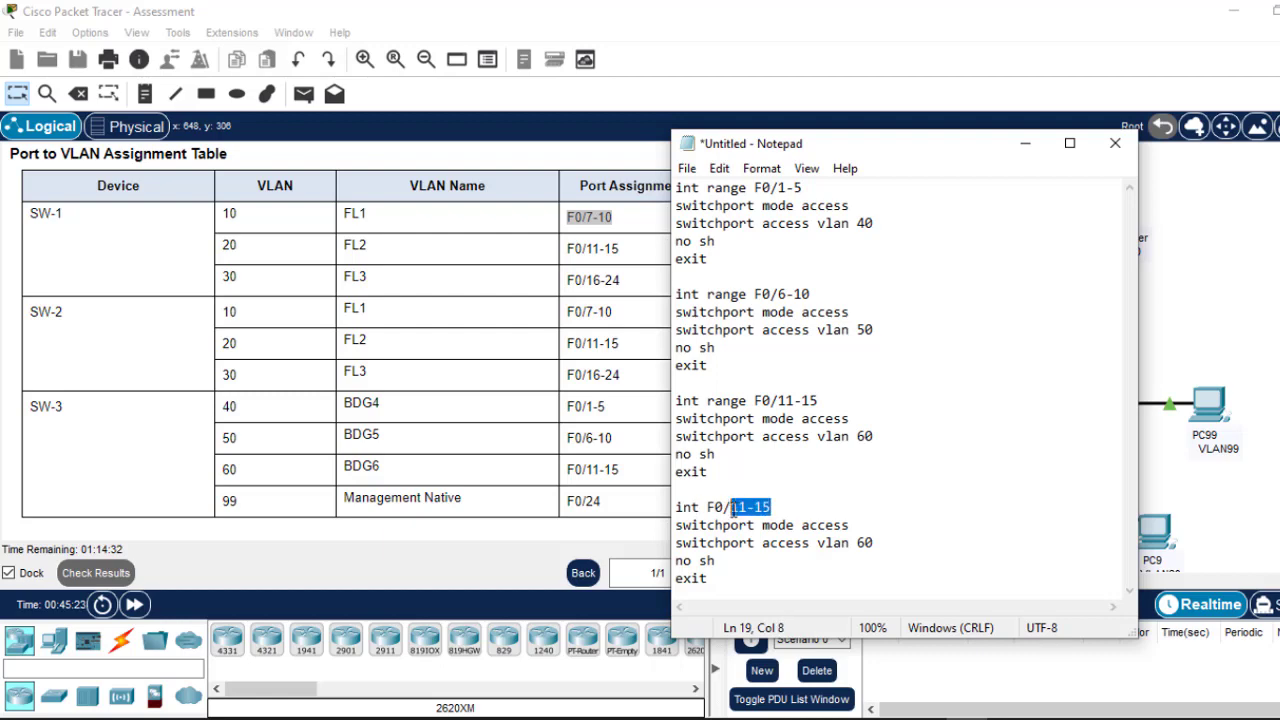
{"action": "type", "text": "24"}
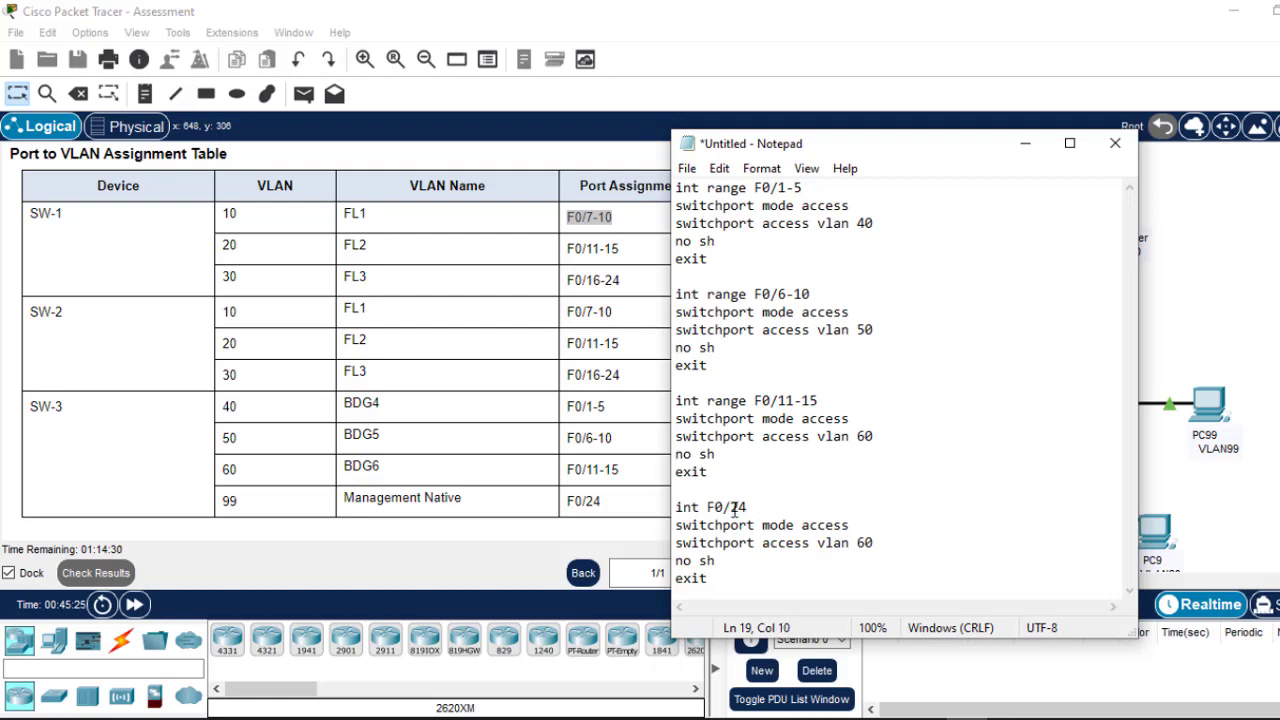
{"action": "double_click", "coordinate": [862, 541]}
{"action": "key", "text": "BackSpace"}
{"action": "type", "text": "99"}
{"action": "left_click_drag", "start_coordinate": [708, 578], "coordinate": [661, 179]}
{"action": "key", "text": "ctrl+c"}
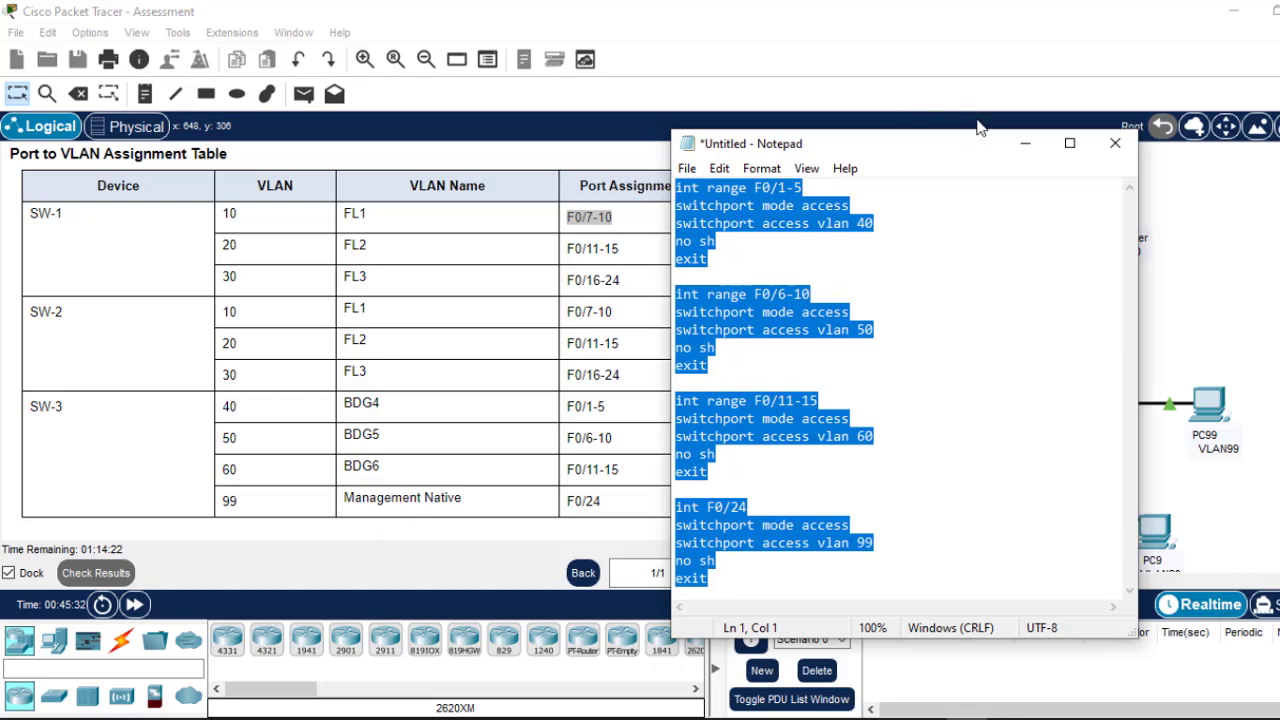
{"action": "left_click", "coordinate": [1022, 143]}
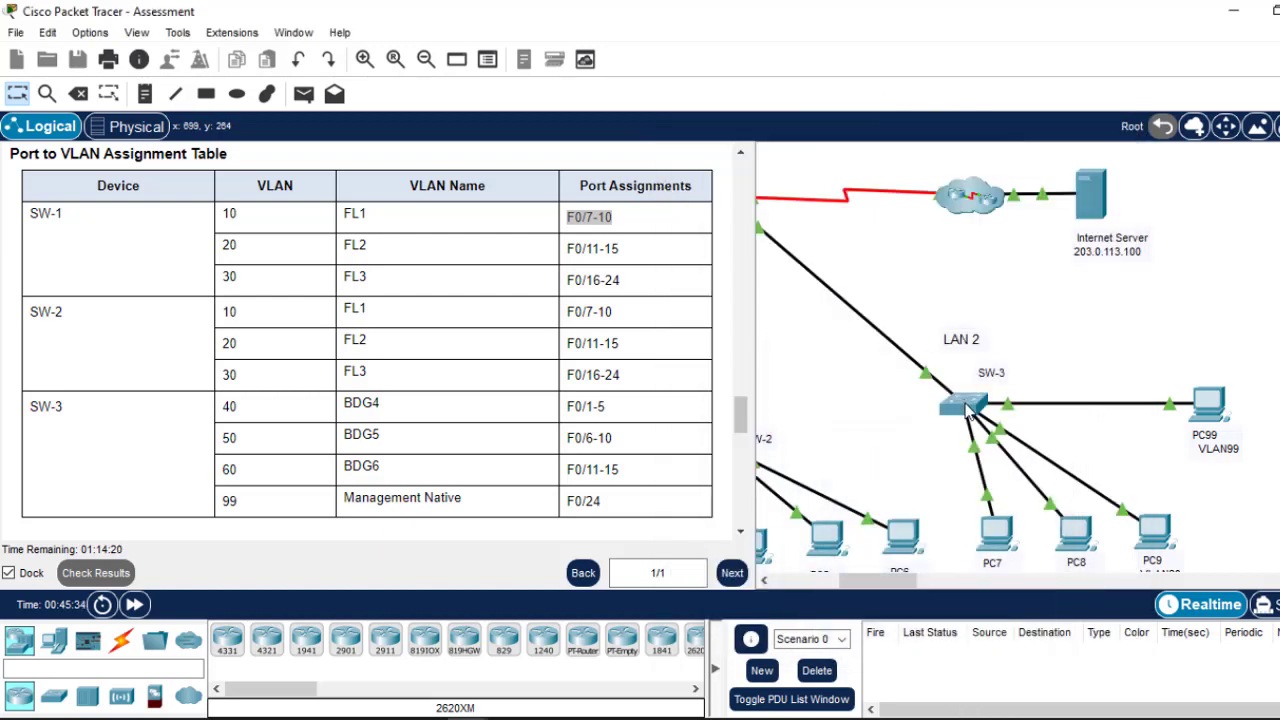
Step: Paste the VLAN 40, 50, 60 and 99 access-port commands into SW-3 and save with do wr
{"action": "left_click", "coordinate": [960, 401]}
{"action": "key", "text": "Return"}
{"action": "key", "text": "Return"}
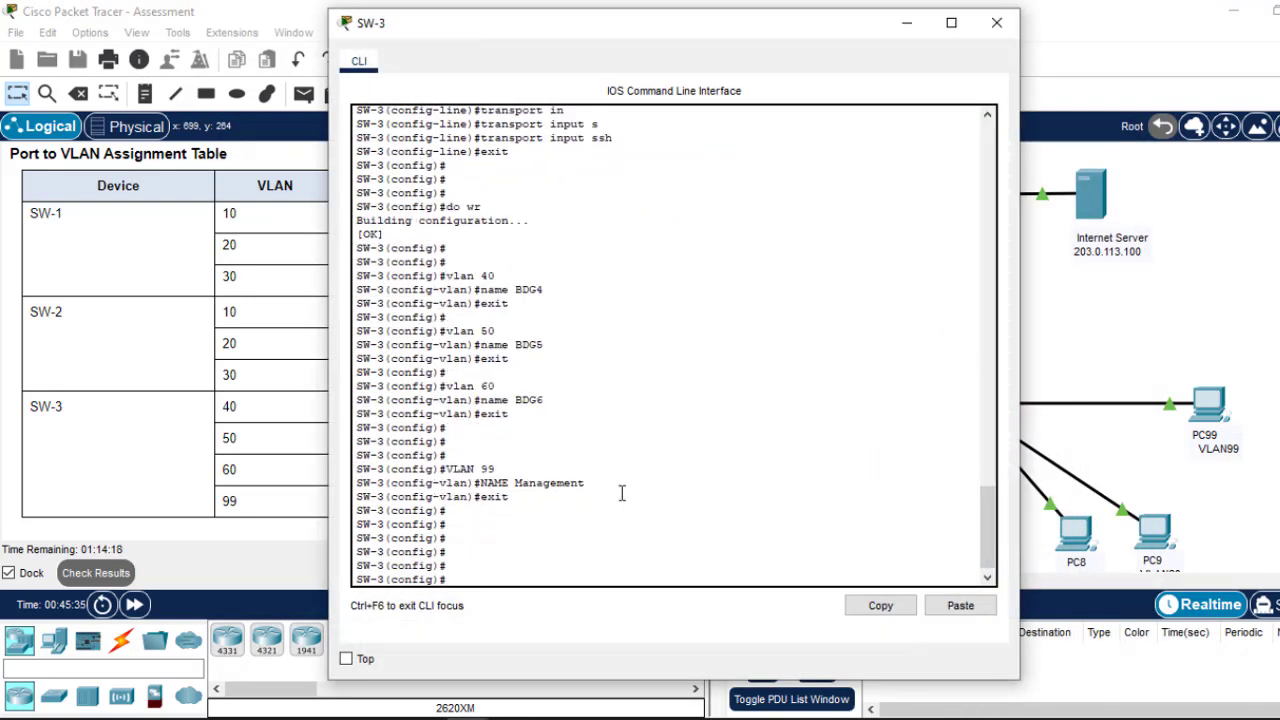
{"action": "left_click", "coordinate": [960, 606]}
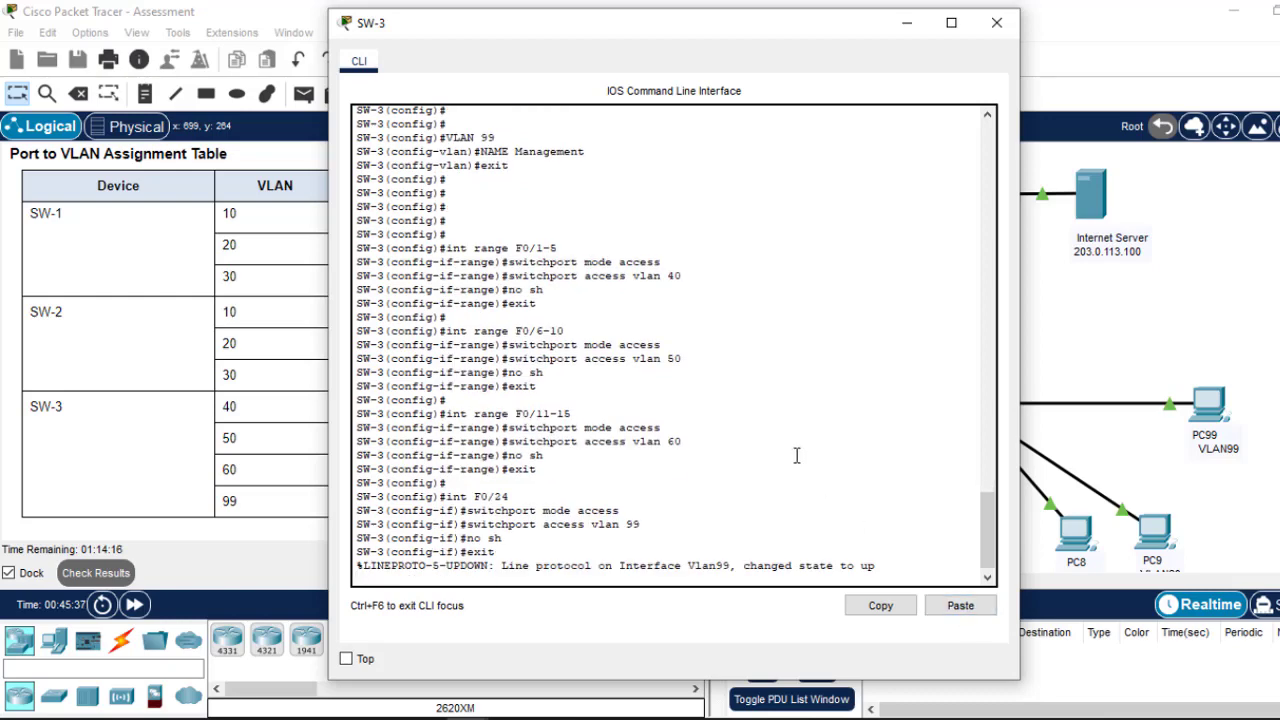
{"action": "key", "text": "Return"}
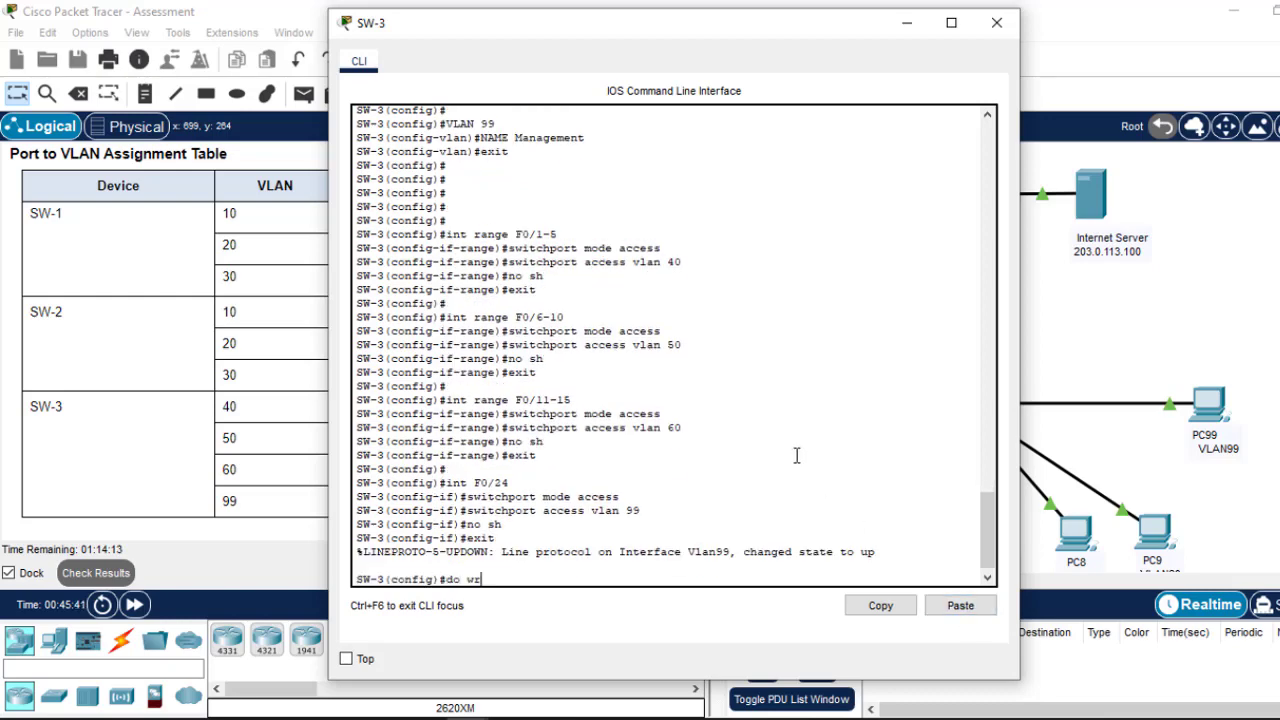
{"action": "key", "text": "Return"}
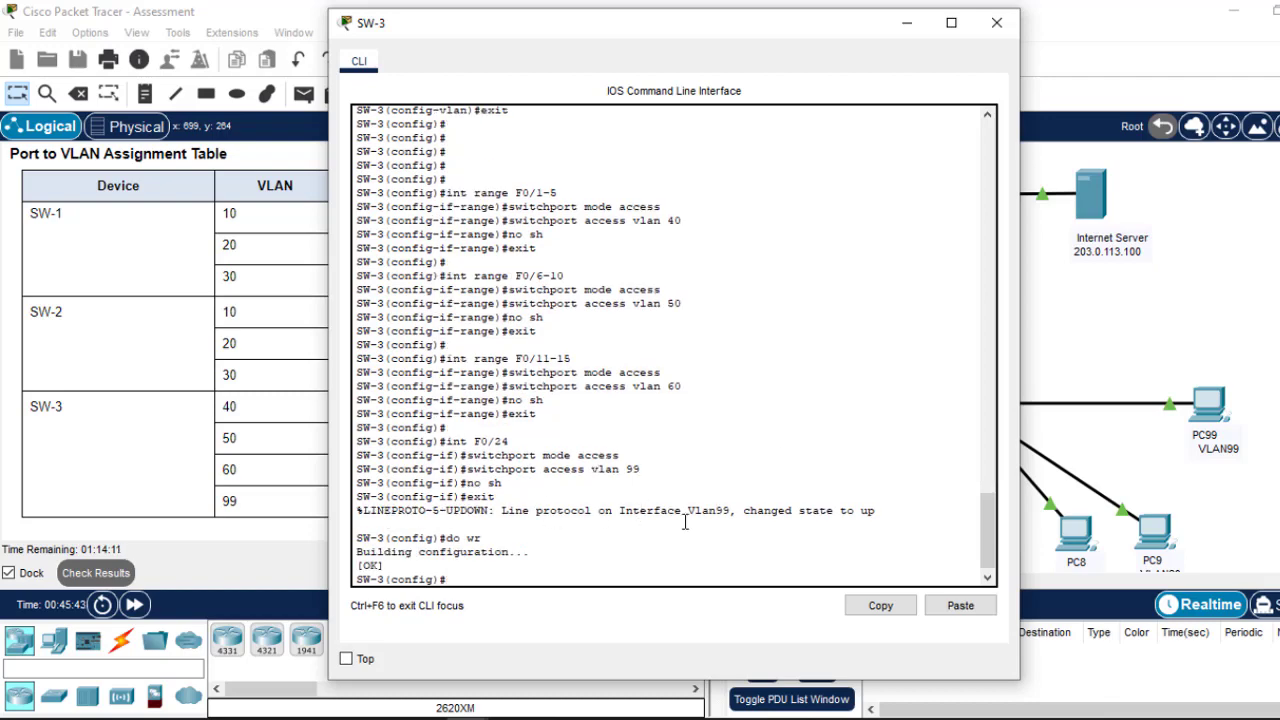
{"action": "left_click", "coordinate": [997, 22]}
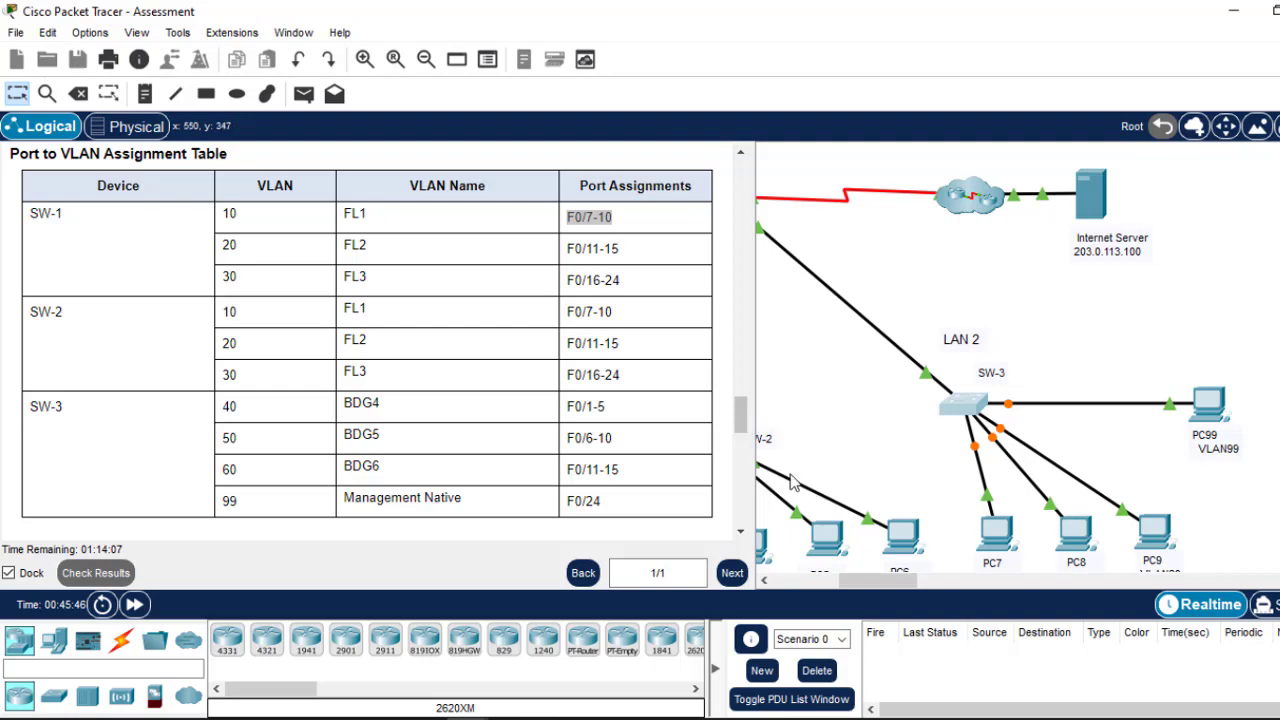
{"action": "scroll", "coordinate": [748, 440], "scroll_direction": "down", "scroll_amount": 5}
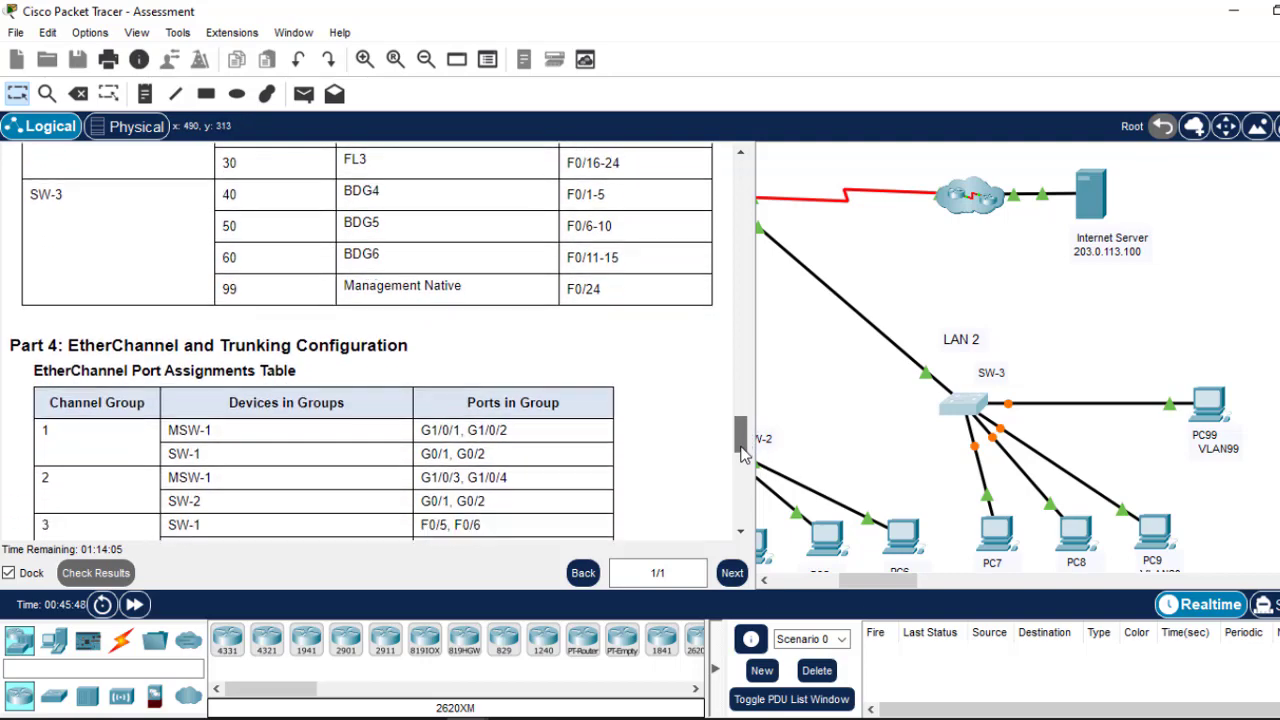
{"action": "mouse_move", "coordinate": [740, 445]}
{"action": "left_mouse_down"}
{"action": "mouse_move", "coordinate": [740, 385]}
{"action": "mouse_move", "coordinate": [734, 453]}
{"action": "left_mouse_up"}
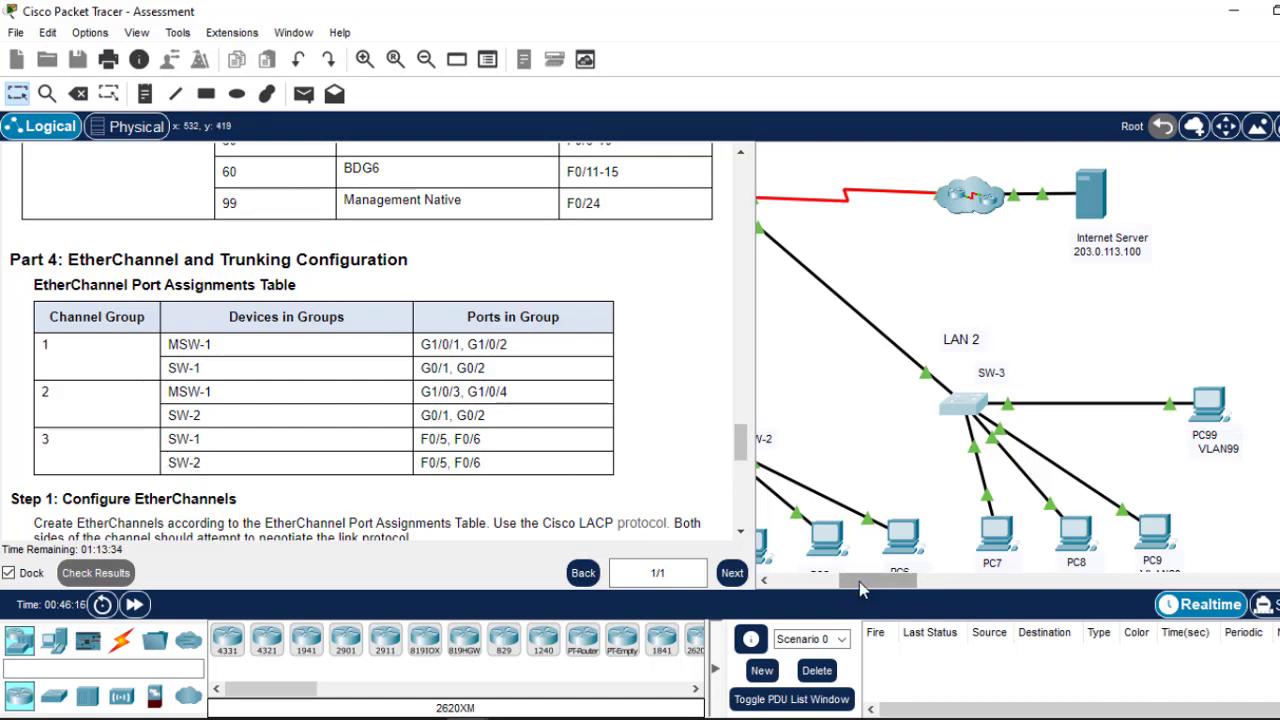
{"action": "left_click_drag", "start_coordinate": [852, 577], "coordinate": [752, 586]}
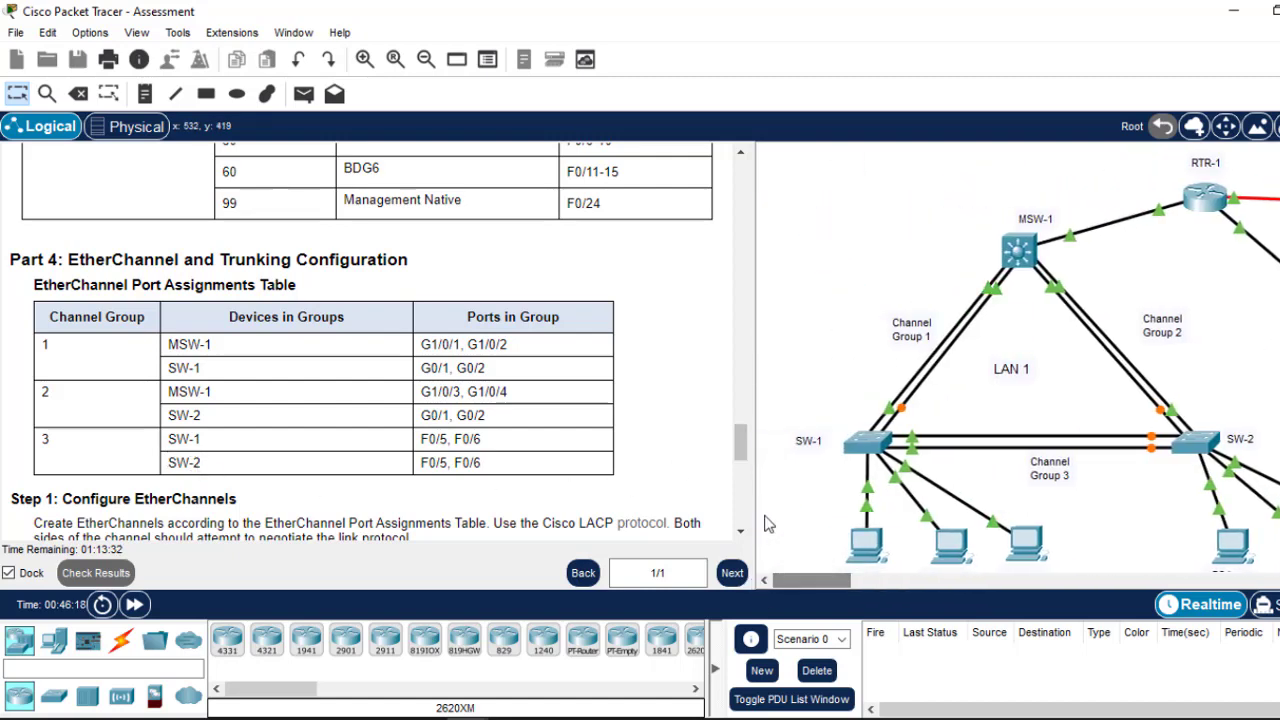
{"action": "scroll", "coordinate": [741, 443], "scroll_direction": "down", "scroll_amount": 1}
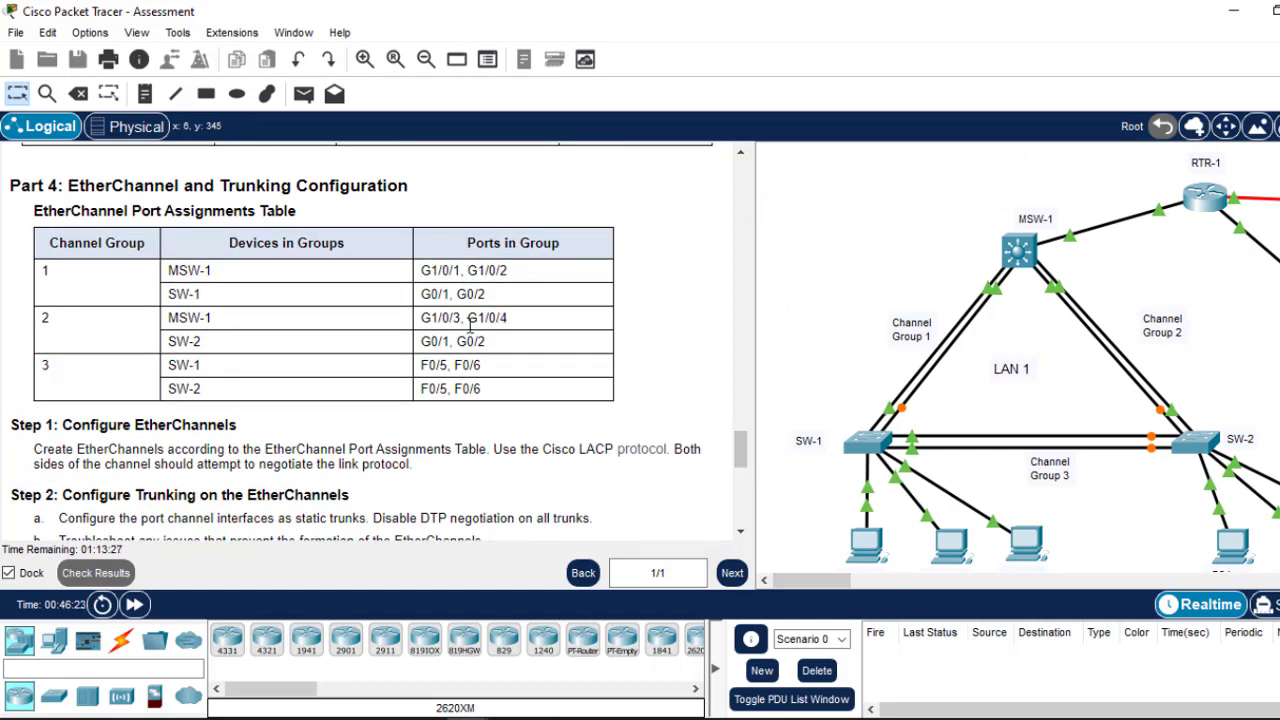
{"action": "scroll", "coordinate": [745, 457], "scroll_direction": "down", "scroll_amount": 2}
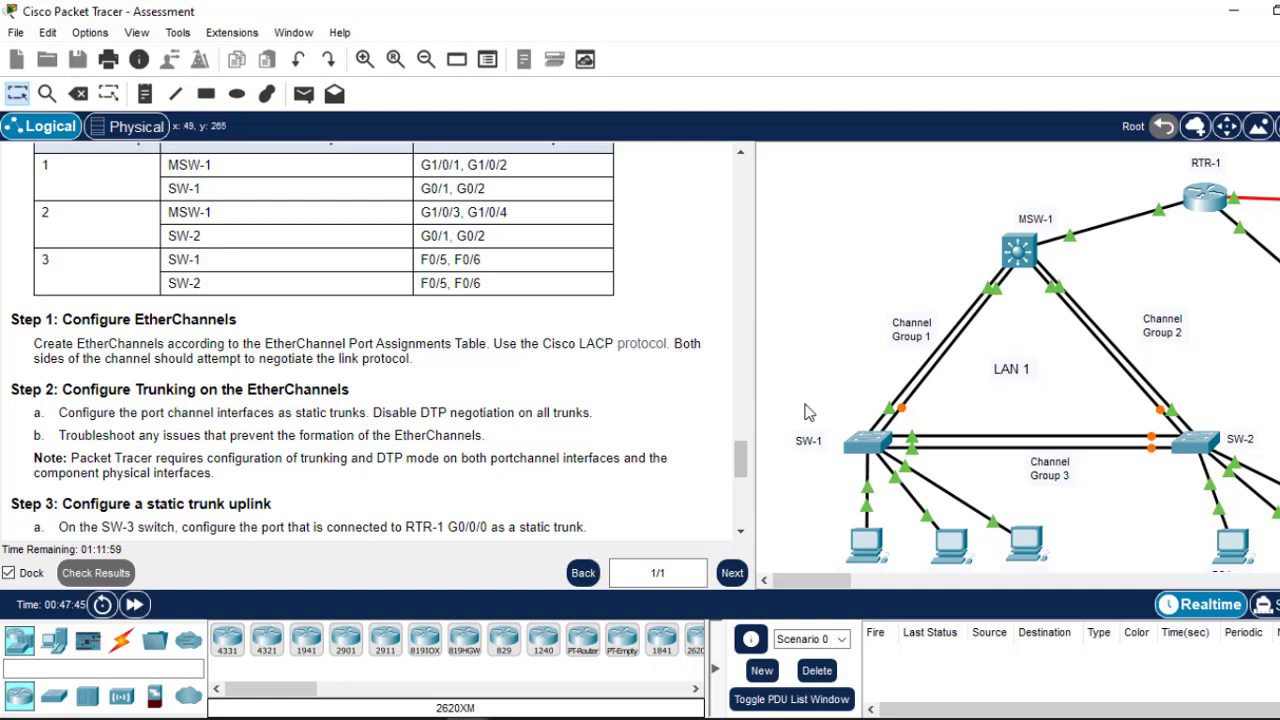
{"action": "left_click_drag", "start_coordinate": [741, 470], "coordinate": [741, 476]}
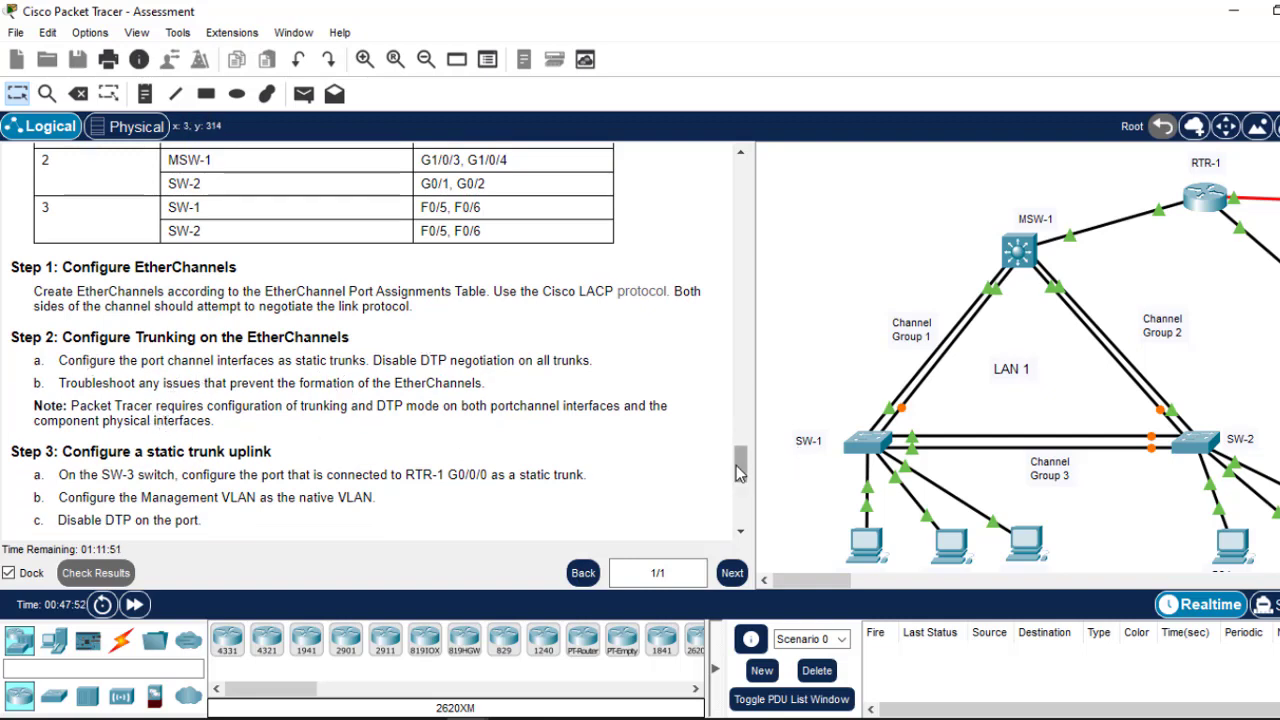
{"action": "left_click_drag", "start_coordinate": [741, 472], "coordinate": [741, 482]}
{"action": "scroll", "coordinate": [741, 482], "scroll_direction": "up", "scroll_amount": 3}
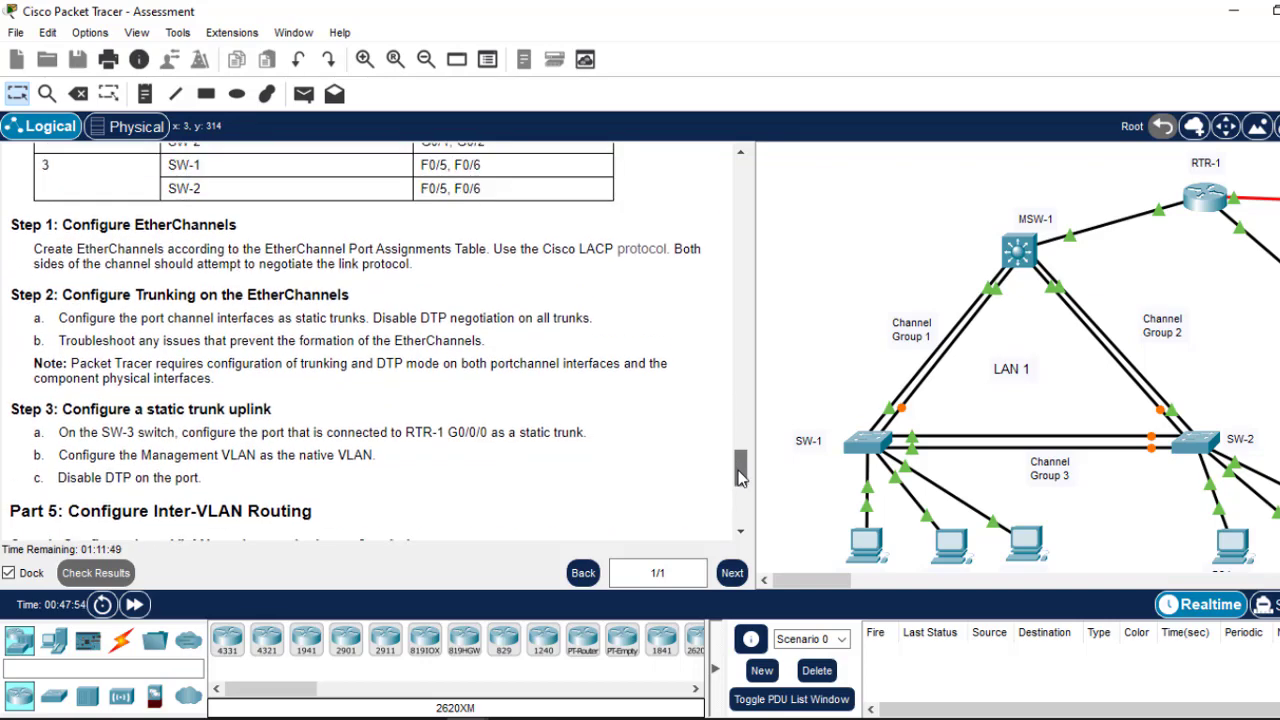
{"action": "scroll", "coordinate": [583, 438], "scroll_direction": "down", "scroll_amount": 1}
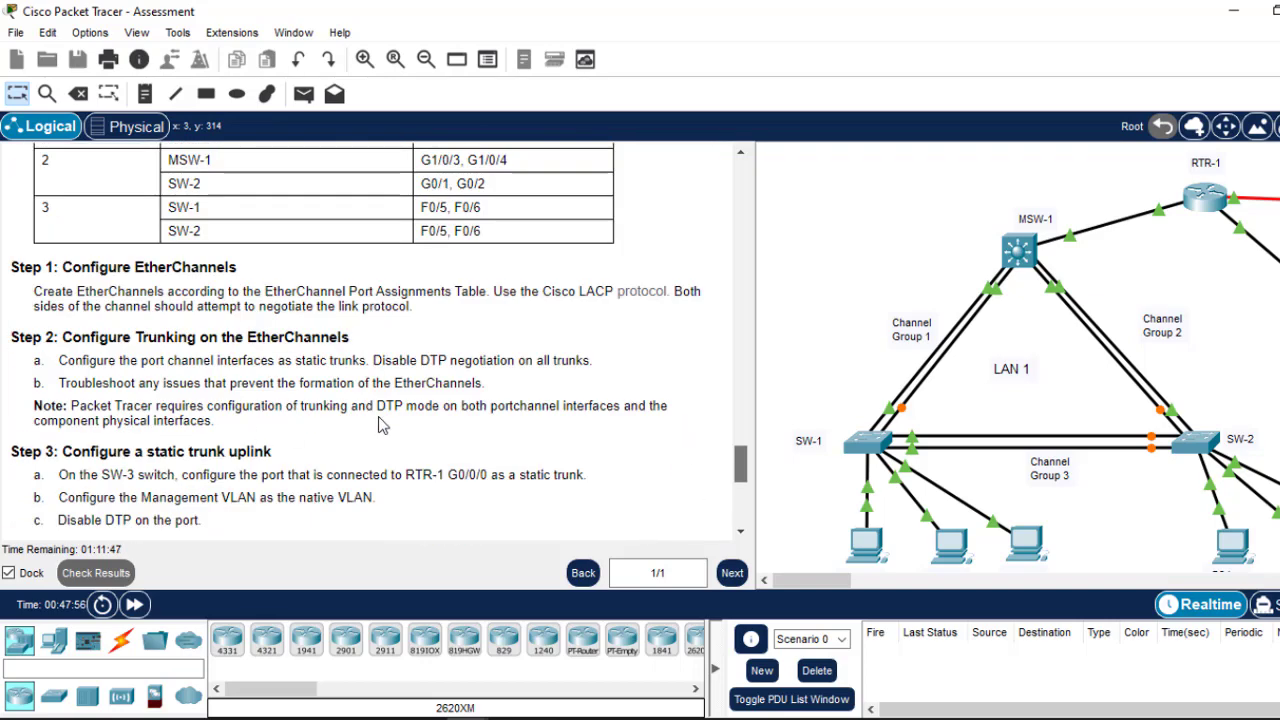
{"action": "mouse_move", "coordinate": [742, 468]}
{"action": "left_mouse_down"}
{"action": "mouse_move", "coordinate": [740, 444]}
{"action": "mouse_move", "coordinate": [742, 456]}
{"action": "left_mouse_up"}
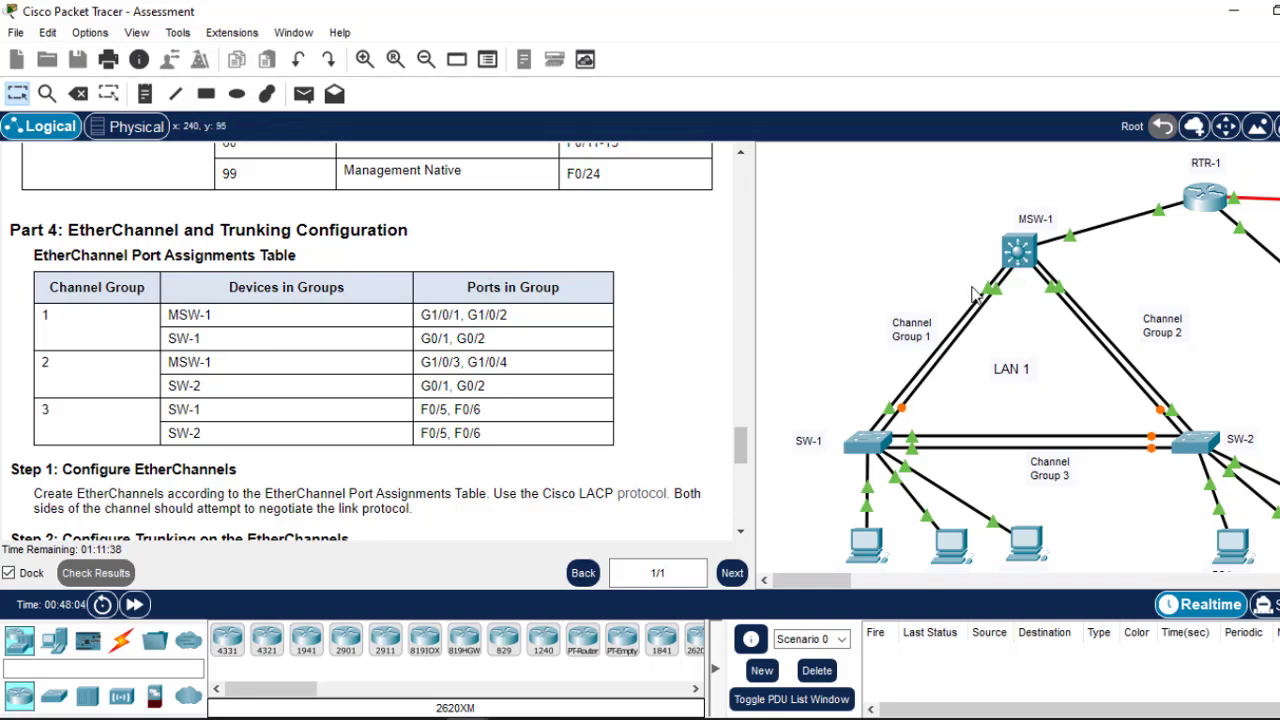
Step: Bundle MSW-1's G1/0/1-2 into LACP channel-group 1 in active mode
{"action": "left_click", "coordinate": [1016, 252]}
{"action": "key", "text": "Return"}
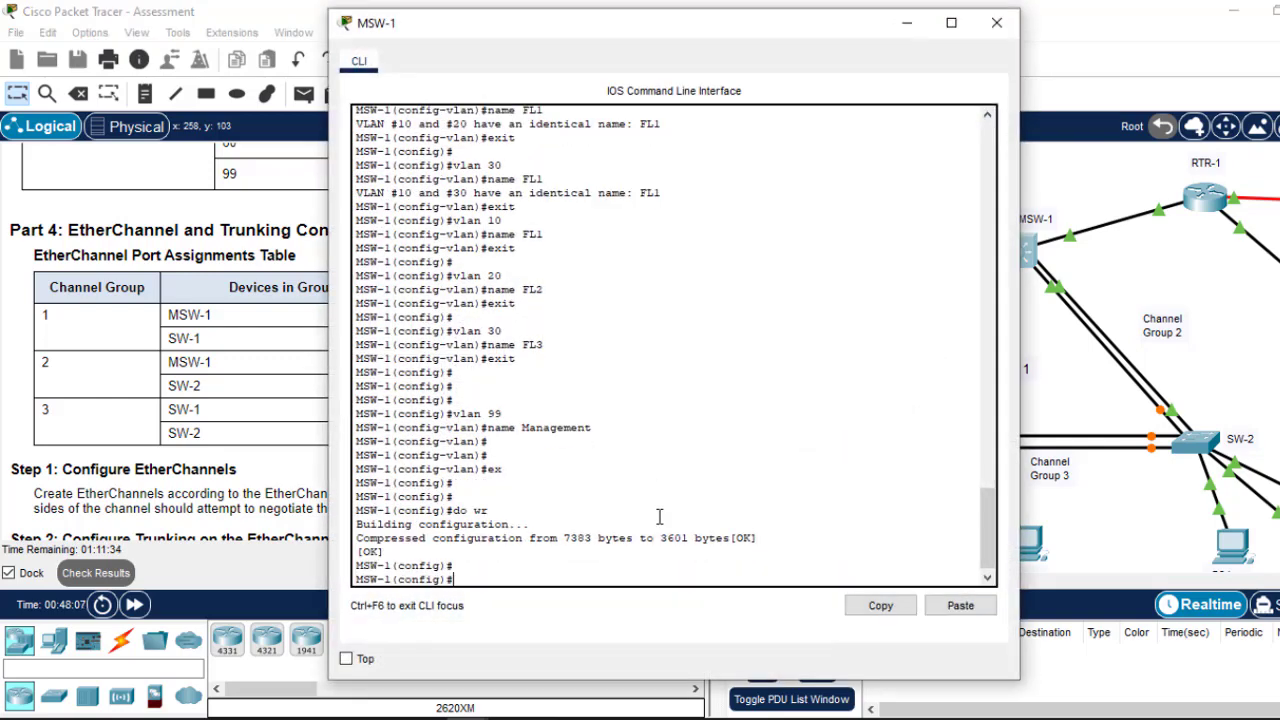
{"action": "key", "text": "Return"}
{"action": "key", "text": "Return"}
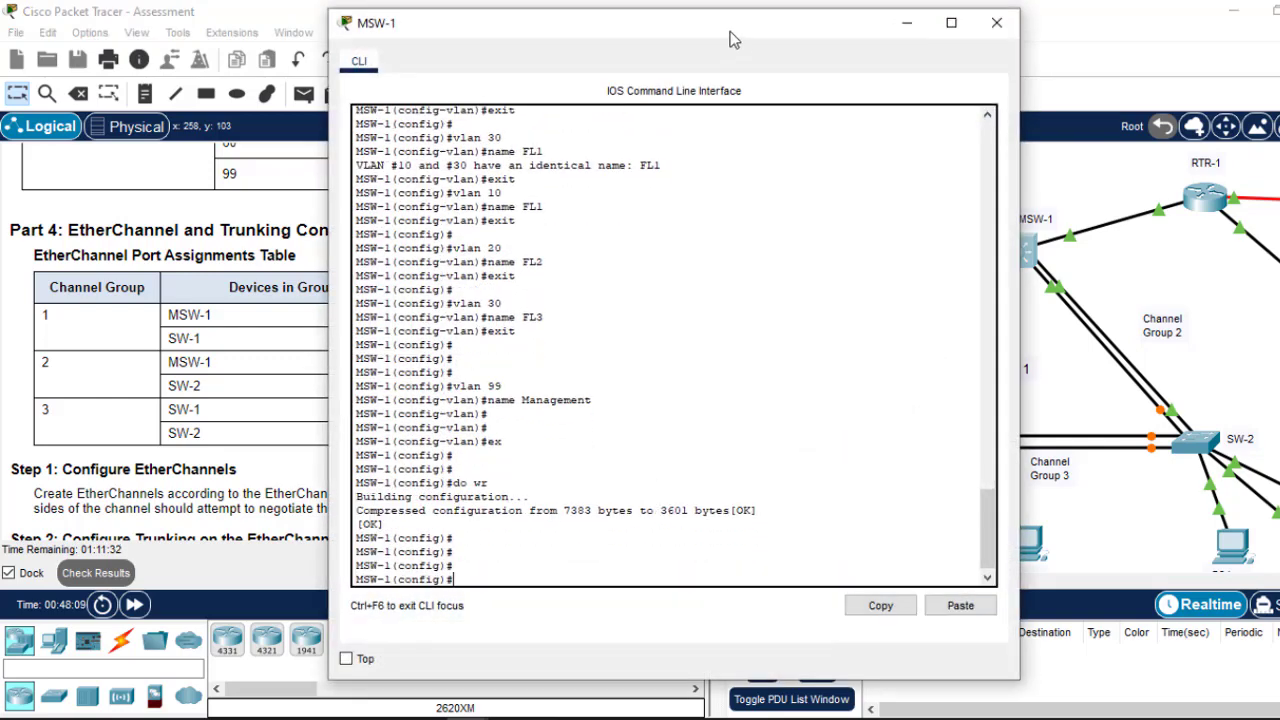
{"action": "left_click_drag", "start_coordinate": [730, 38], "coordinate": [985, 78]}
{"action": "type", "text": "int"}
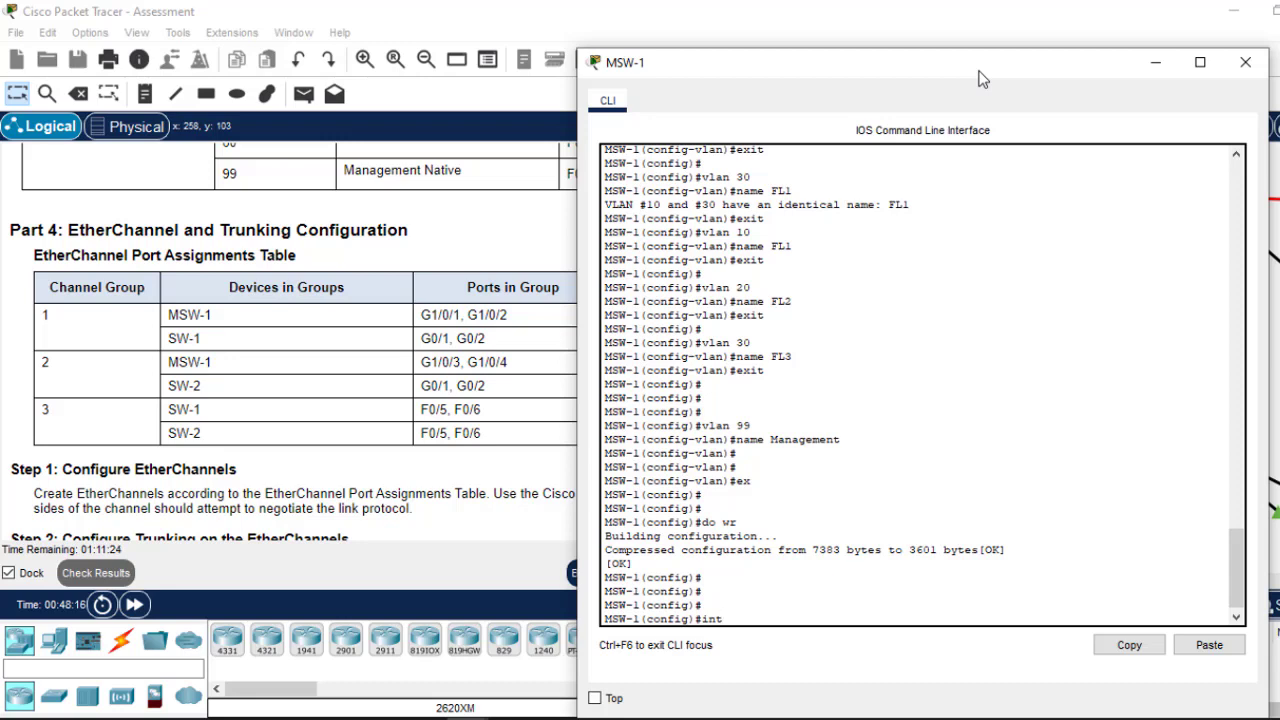
{"action": "type", "text": "range g1/0/1-2"}
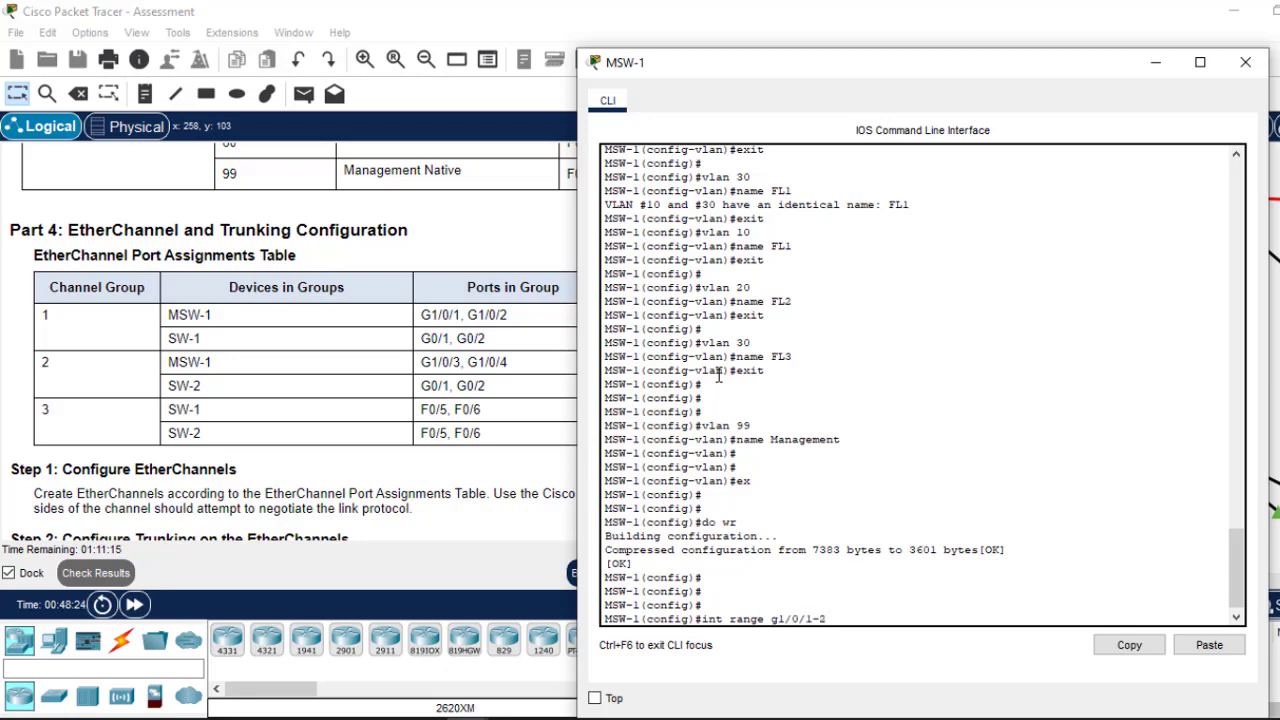
{"action": "key", "text": "Return"}
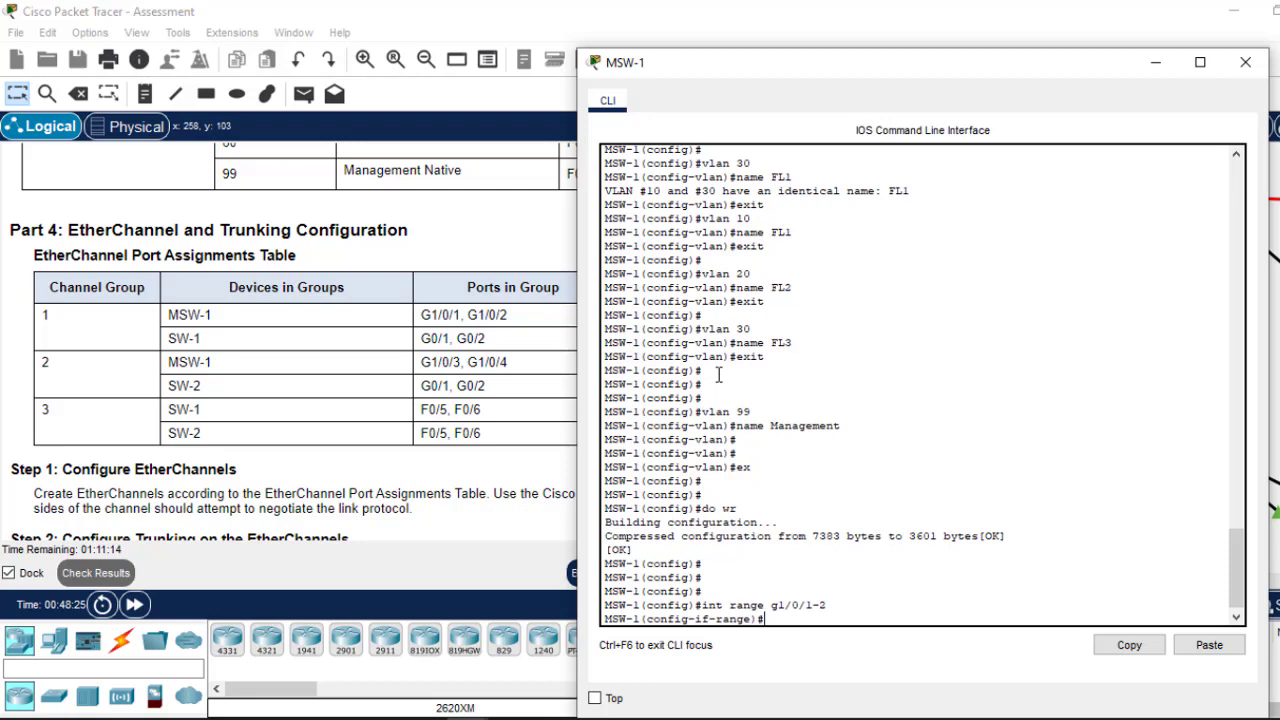
{"action": "type", "text": "channel-group"}
{"action": "left_click_drag", "start_coordinate": [770, 70], "coordinate": [715, 54]}
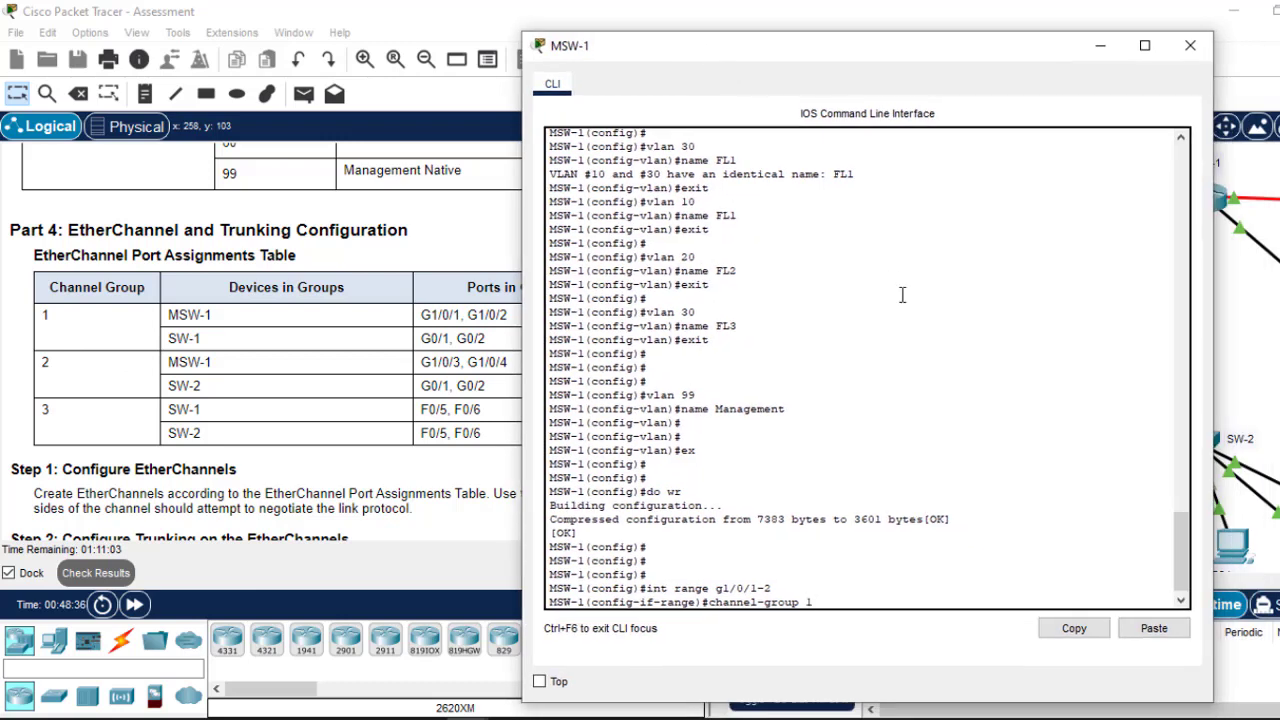
{"action": "type", "text": "mode active"}
{"action": "key", "text": "Return"}
{"action": "key", "text": "Return"}
{"action": "key", "text": "Return"}
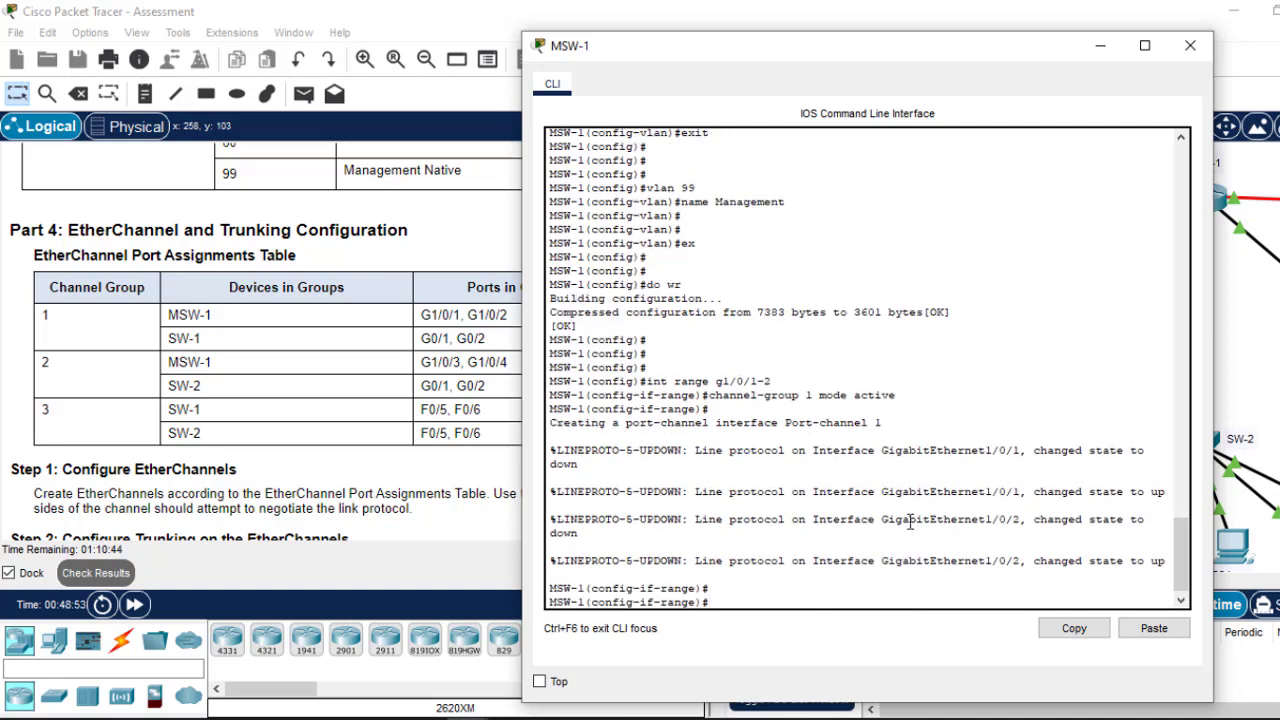
{"action": "type", "text": "exit"}
{"action": "key", "text": "Return"}
{"action": "key", "text": "Return"}
{"action": "key", "text": "Return"}
{"action": "key", "text": "Return"}
{"action": "key", "text": "Return"}
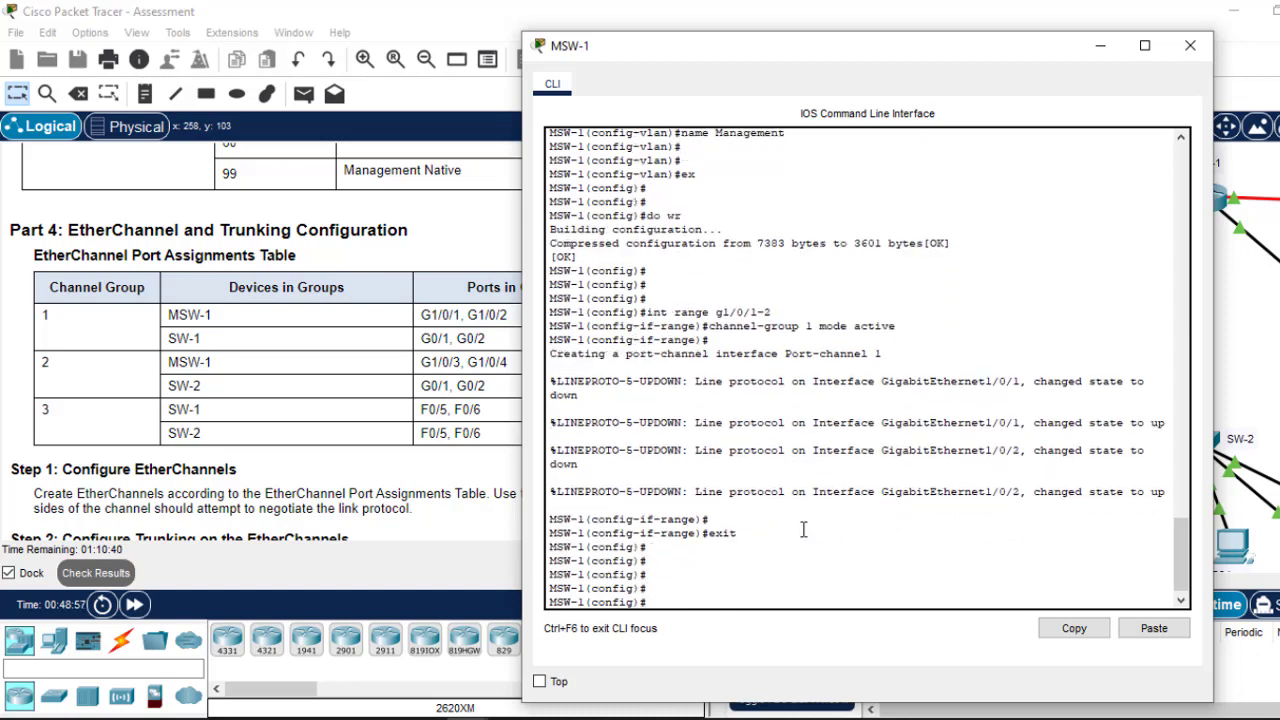
Step: Make Port-channel 1 a static trunk and save the configuration with do wr
{"action": "type", "text": "int port-"}
{"action": "key", "text": "Tab"}
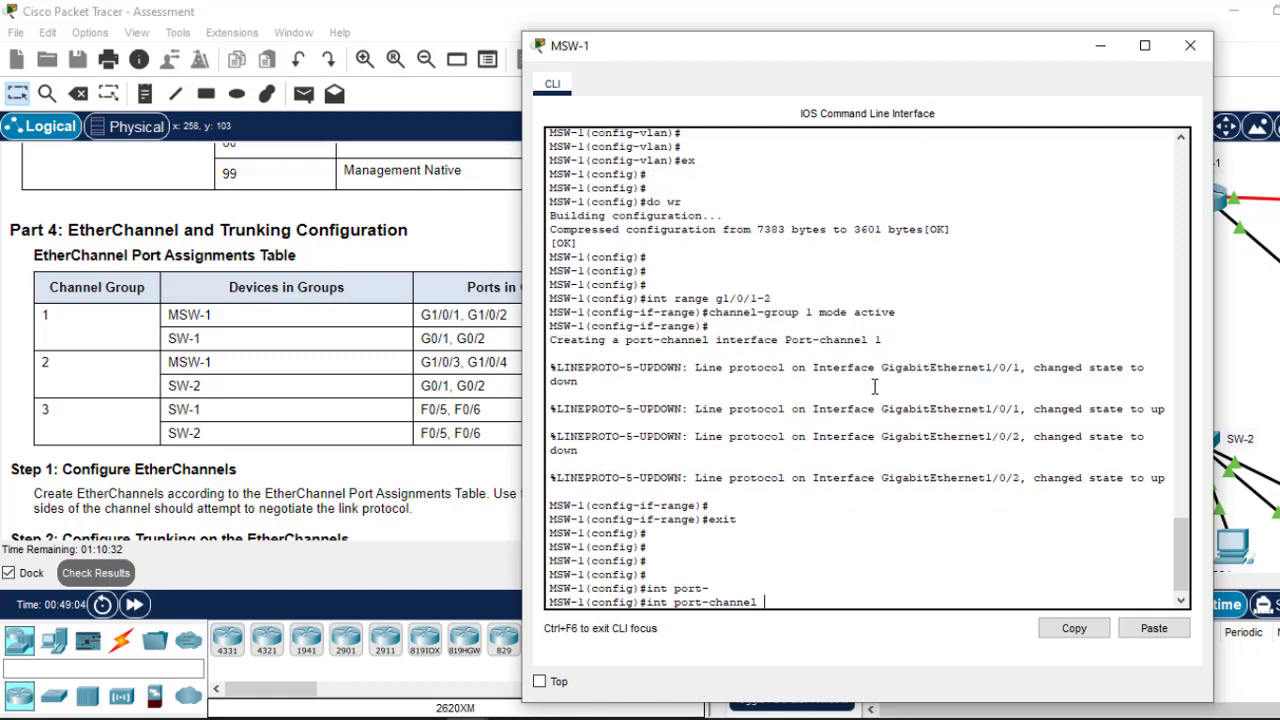
{"action": "key", "text": "Return"}
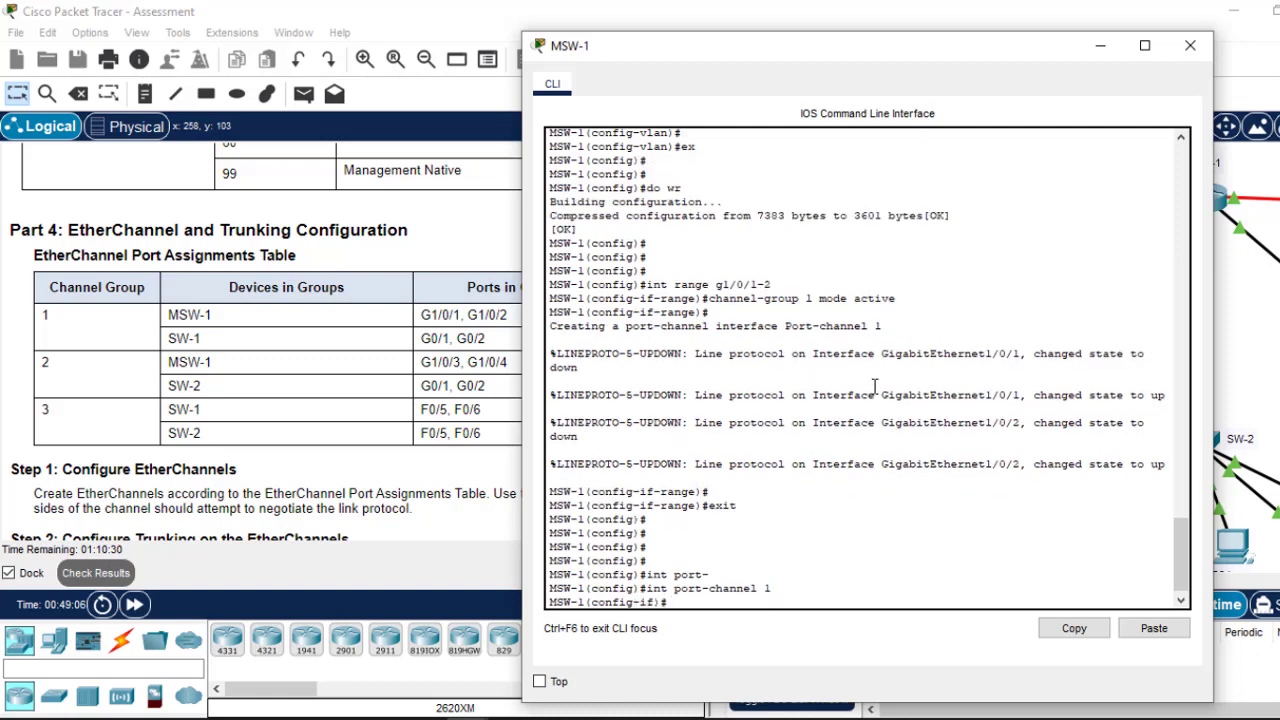
{"action": "type", "text": "switc"}
{"action": "key", "text": "Tab"}
{"action": "type", "text": "m"}
{"action": "key", "text": "Tab"}
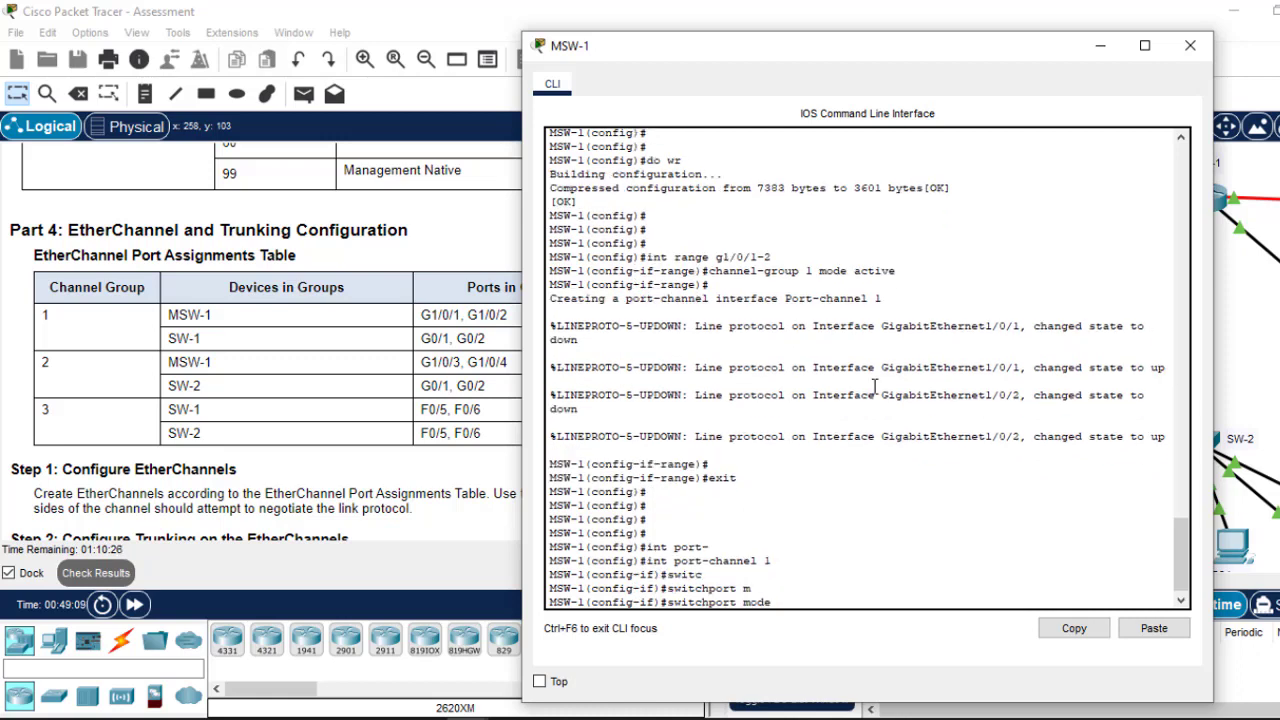
{"action": "type", "text": "tr"}
{"action": "key", "text": "Tab"}
{"action": "key", "text": "Return"}
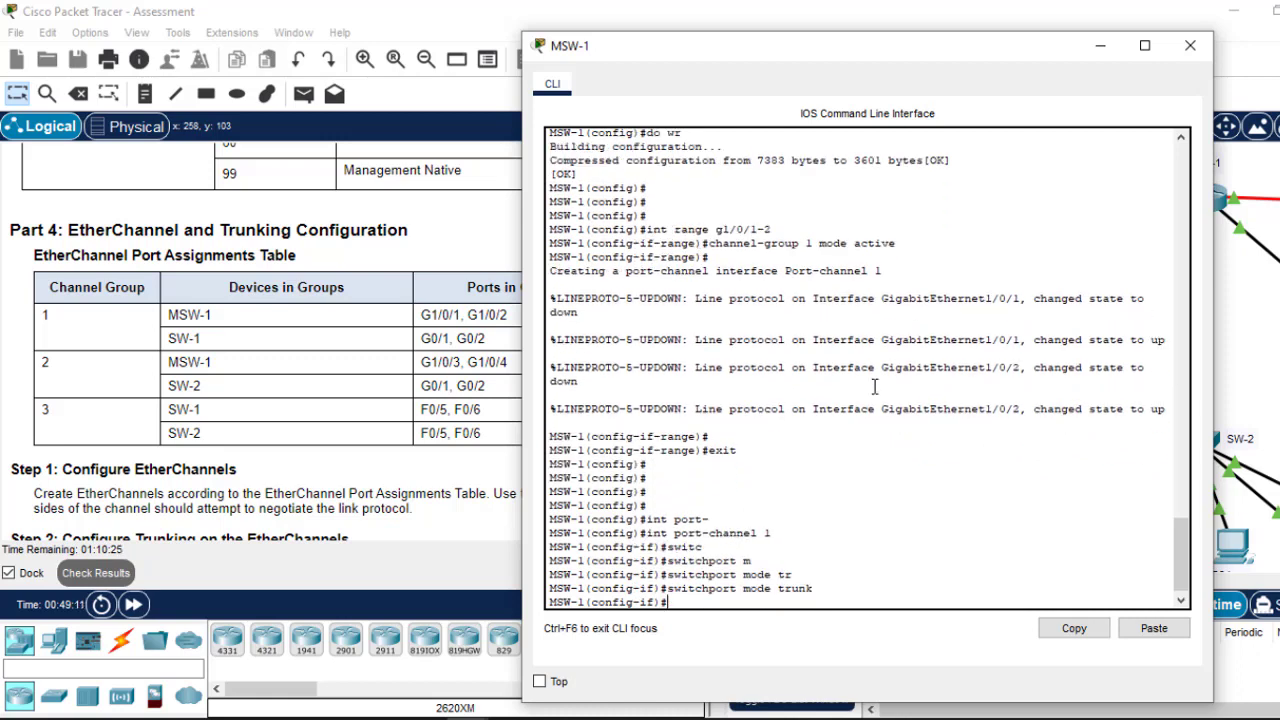
{"action": "type", "text": "ex"}
{"action": "key", "text": "Return"}
{"action": "key", "text": "Return"}
{"action": "type", "text": "d"}
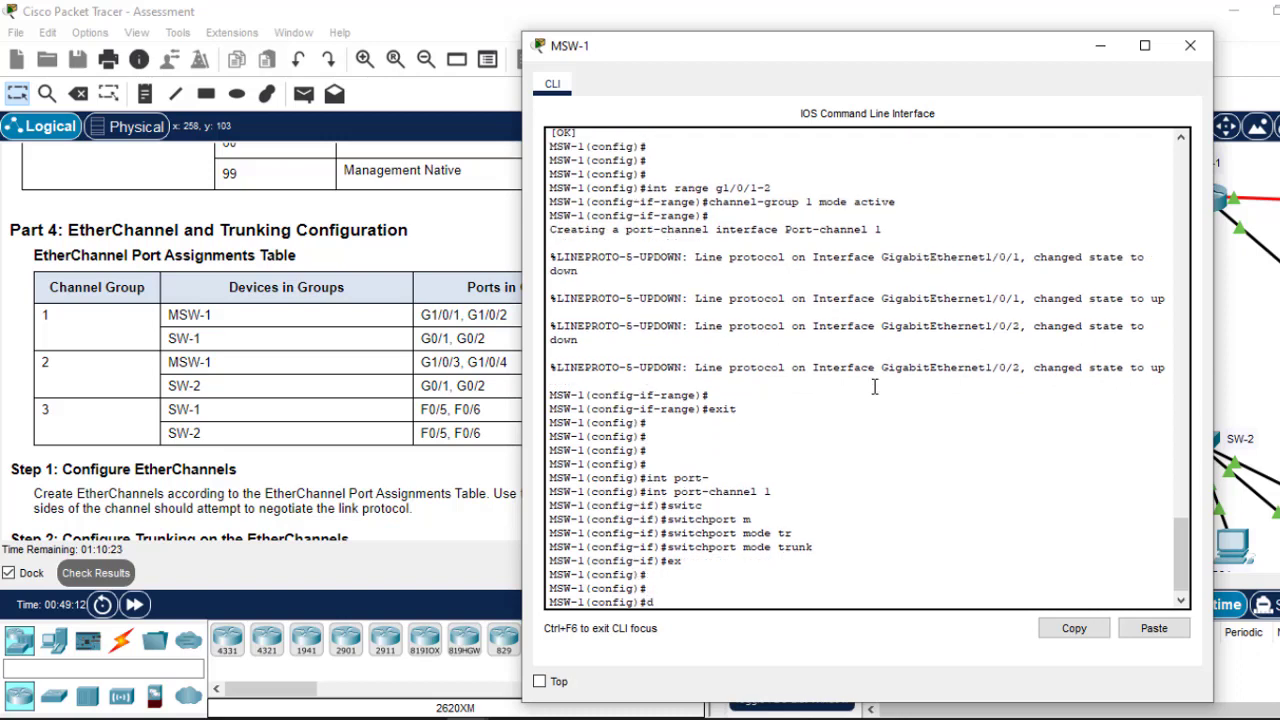
{"action": "type", "text": "o wr"}
{"action": "key", "text": "Return"}
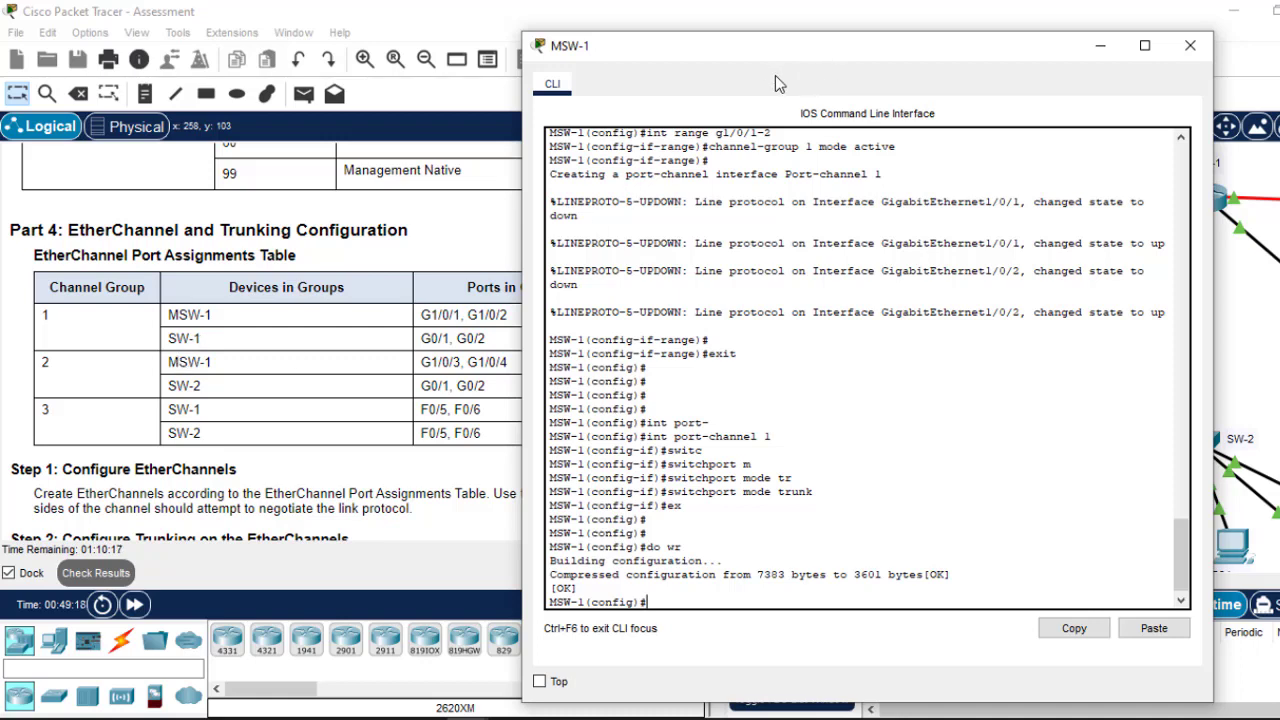
Step: Add MSW-1's G1/0/3-4 to LACP channel-group 2 in active mode, reusing recalled commands
{"action": "left_click_drag", "start_coordinate": [796, 56], "coordinate": [871, 49]}
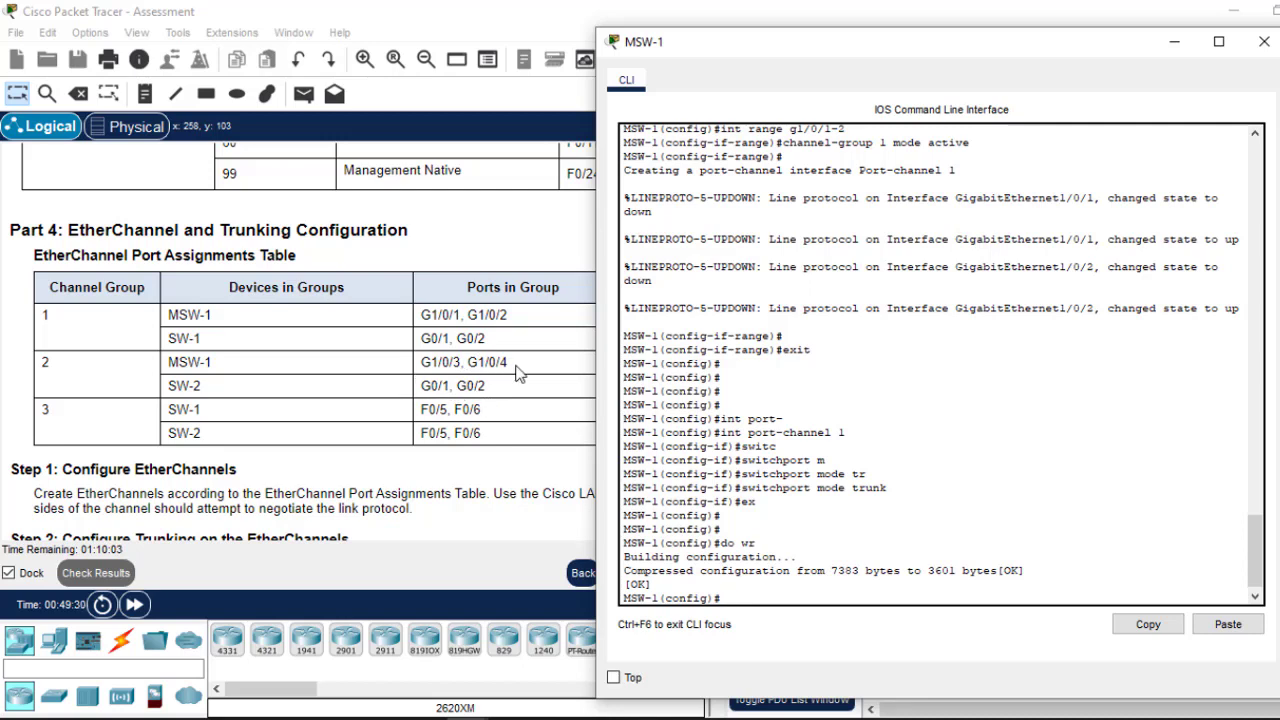
{"action": "key", "text": "Up"}
{"action": "key", "text": "Up"}
{"action": "key", "text": "Up"}
{"action": "key", "text": "Up"}
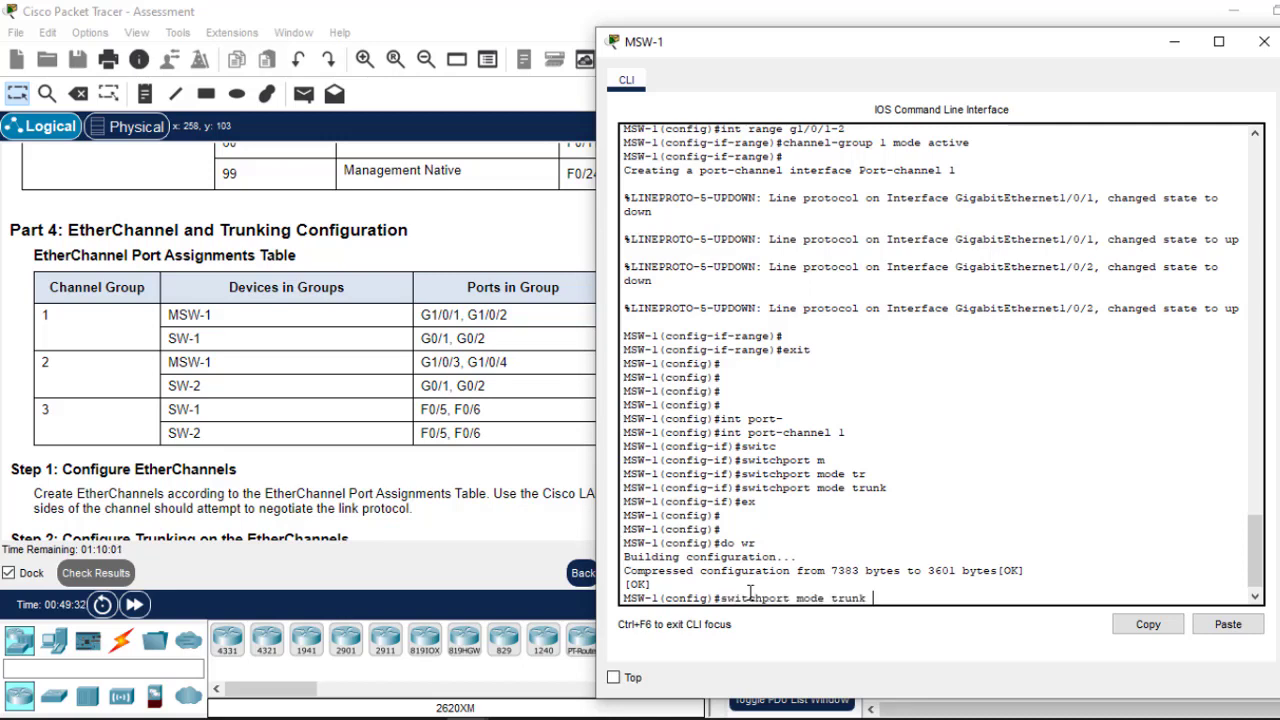
{"action": "key", "text": "Up"}
{"action": "key", "text": "Up"}
{"action": "key", "text": "Up"}
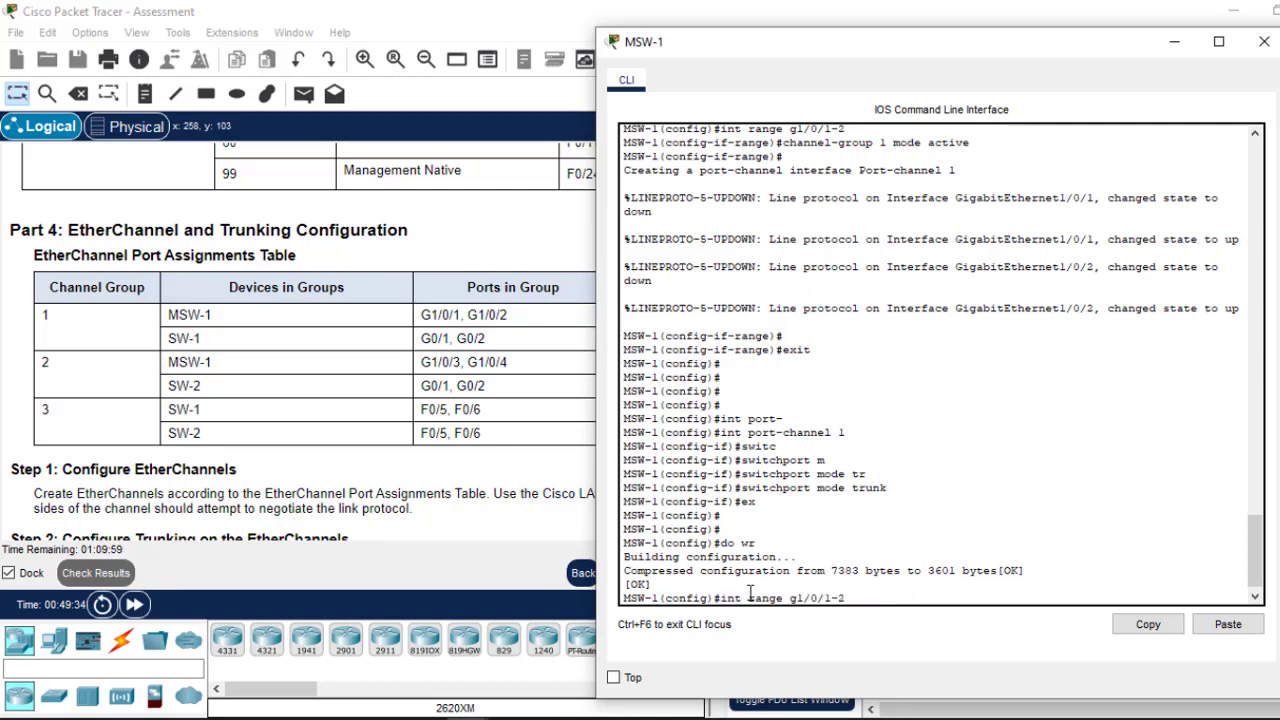
{"action": "key", "text": "BackSpace"}
{"action": "key", "text": "BackSpace"}
{"action": "key", "text": "BackSpace"}
{"action": "type", "text": "3-4"}
{"action": "key", "text": "Return"}
{"action": "key", "text": "Up"}
{"action": "key", "text": "Up"}
{"action": "key", "text": "Up"}
{"action": "key", "text": "Up"}
{"action": "key", "text": "Up"}
{"action": "key", "text": "Up"}
{"action": "key", "text": "Up"}
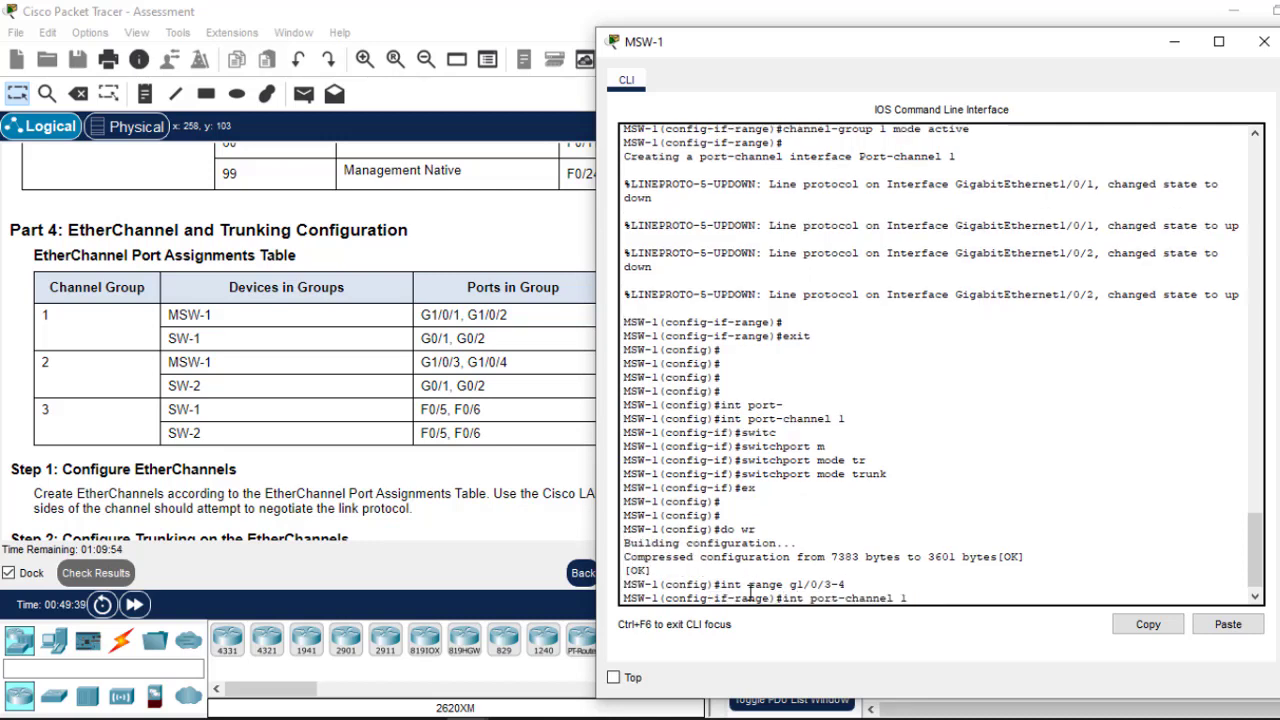
{"action": "key", "text": "Up"}
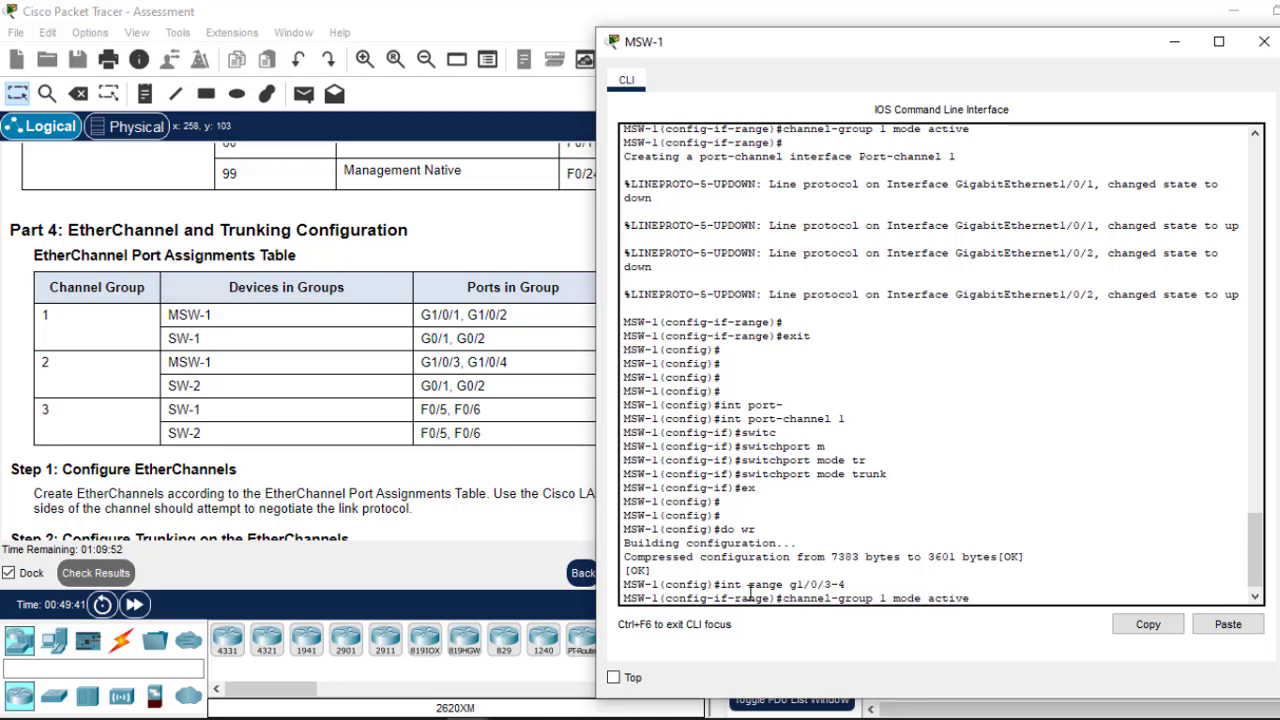
{"action": "key", "text": "Left"}
{"action": "key", "text": "Left"}
{"action": "key", "text": "Left"}
{"action": "key", "text": "Left"}
{"action": "key", "text": "Left"}
{"action": "key", "text": "Left"}
{"action": "key", "text": "Left"}
{"action": "key", "text": "BackSpace"}
{"action": "type", "text": "2"}
{"action": "key", "text": "Return"}
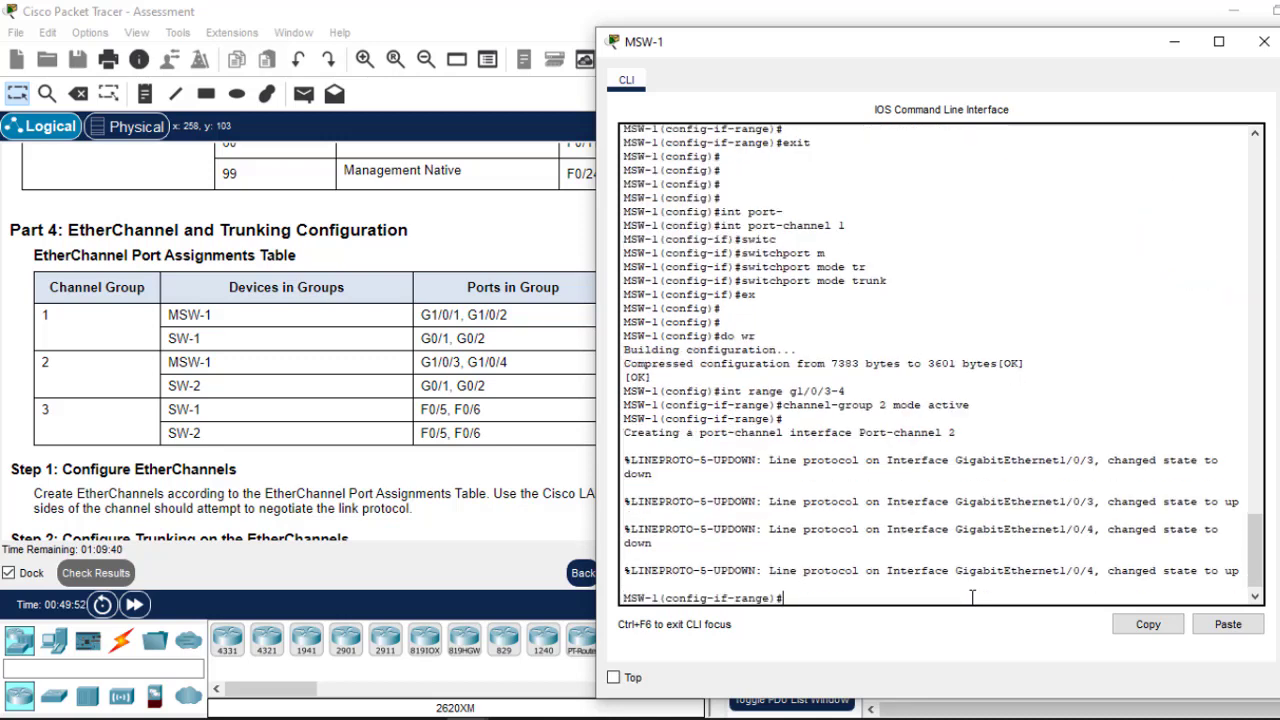
{"action": "type", "text": "ex"}
{"action": "key", "text": "Return"}
{"action": "key", "text": "Return"}
{"action": "key", "text": "Return"}
{"action": "key", "text": "Return"}
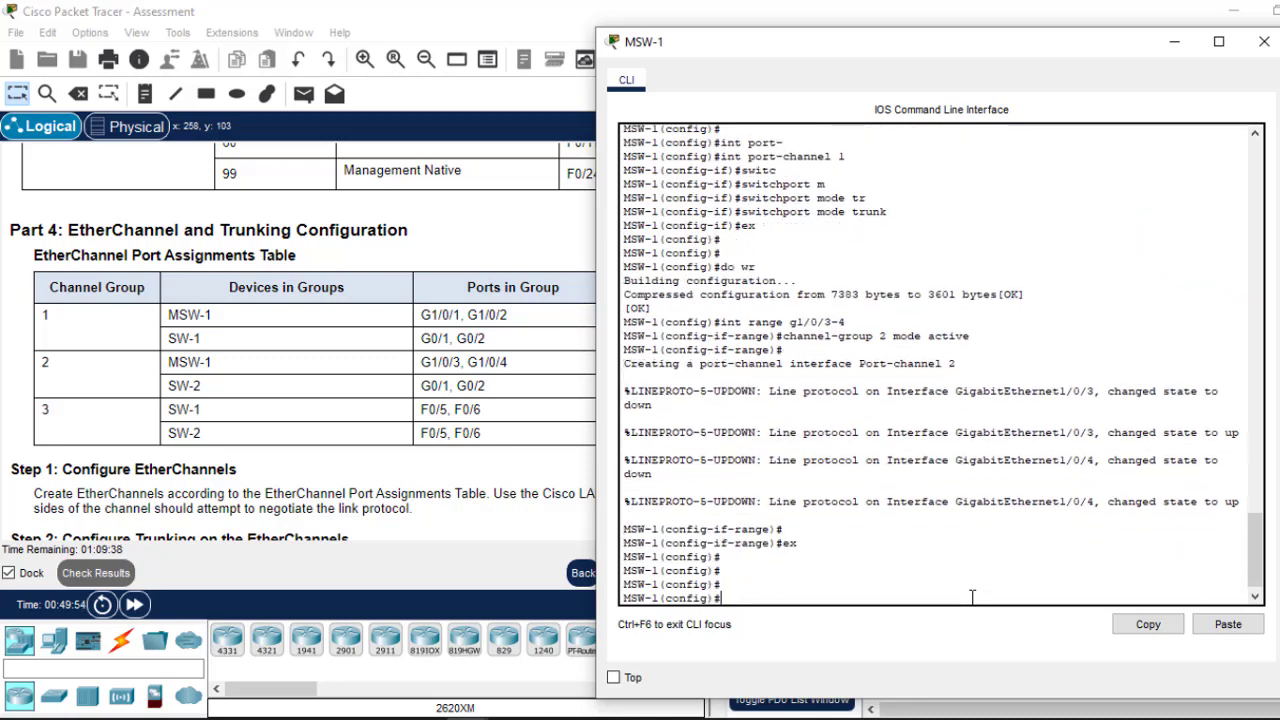
Step: Make Port-channel 2 a trunk and save MSW-1's configuration with do wr
{"action": "type", "text": "int port-"}
{"action": "key", "text": "Tab"}
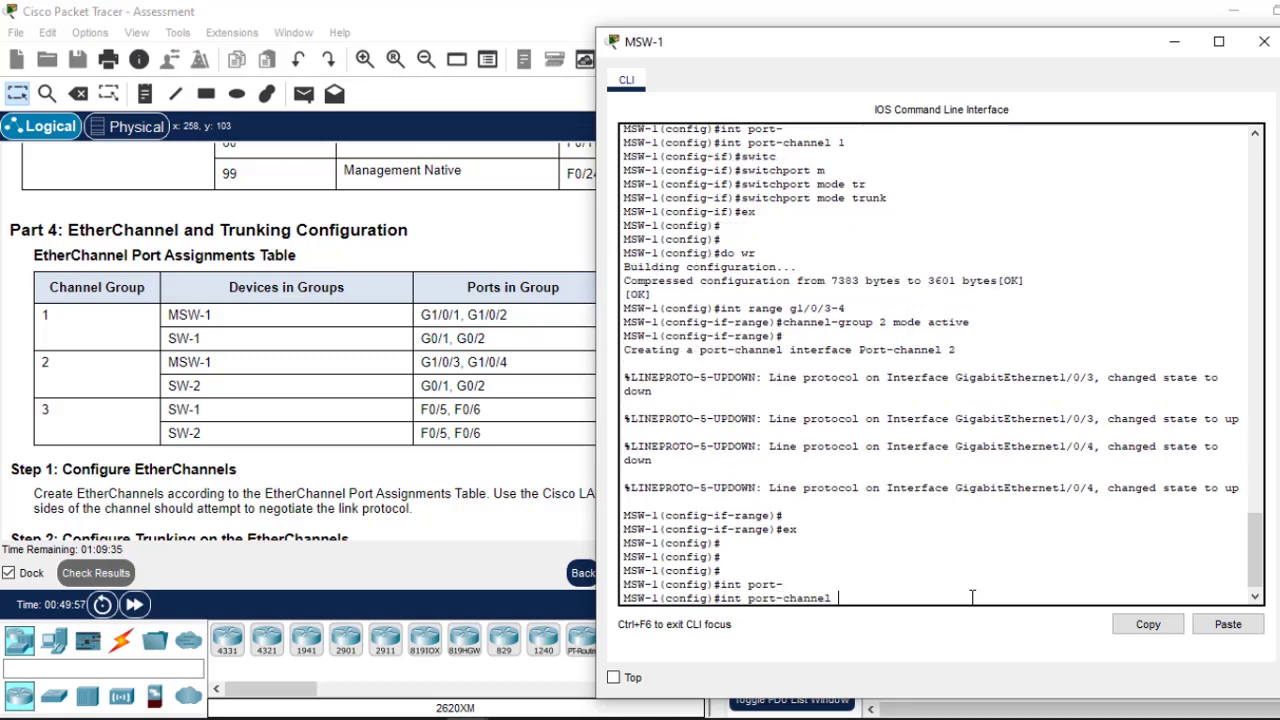
{"action": "type", "text": "2"}
{"action": "key", "text": "Return"}
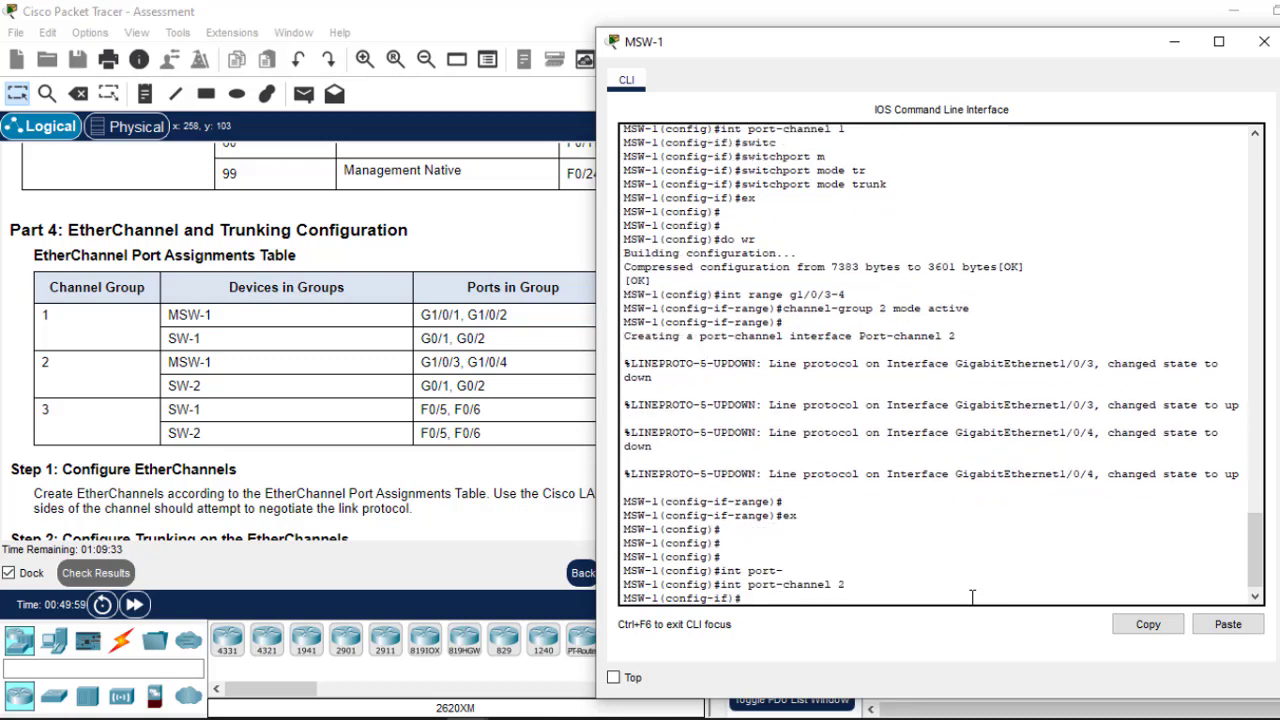
{"action": "type", "text": "switc"}
{"action": "key", "text": "Tab"}
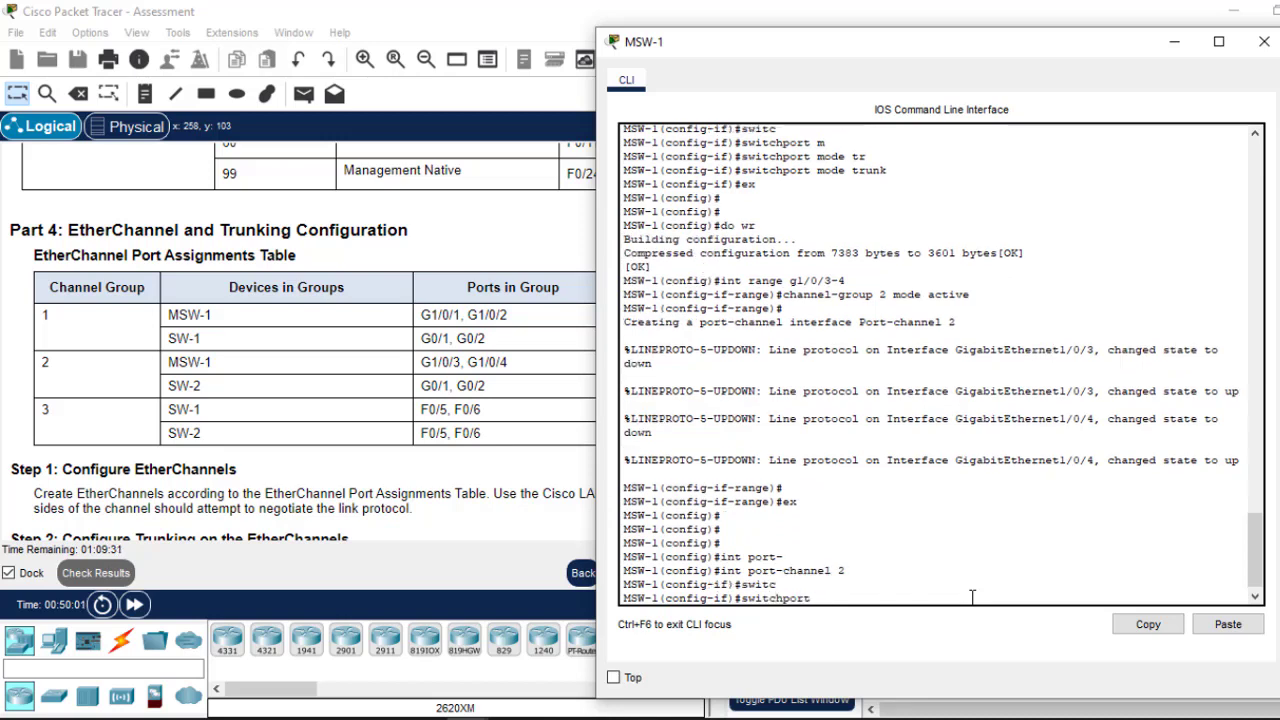
{"action": "type", "text": "m"}
{"action": "key", "text": "Tab"}
{"action": "type", "text": "tr"}
{"action": "key", "text": "Tab"}
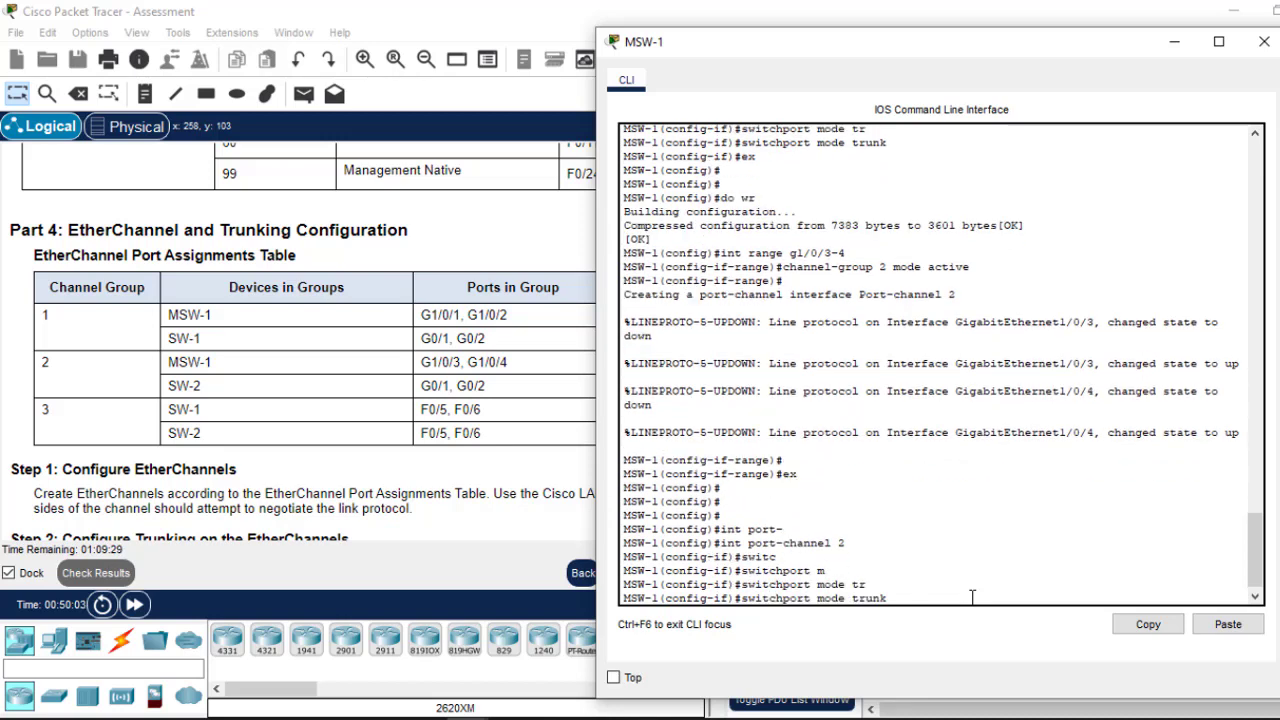
{"action": "key", "text": "Return"}
{"action": "type", "text": "exit"}
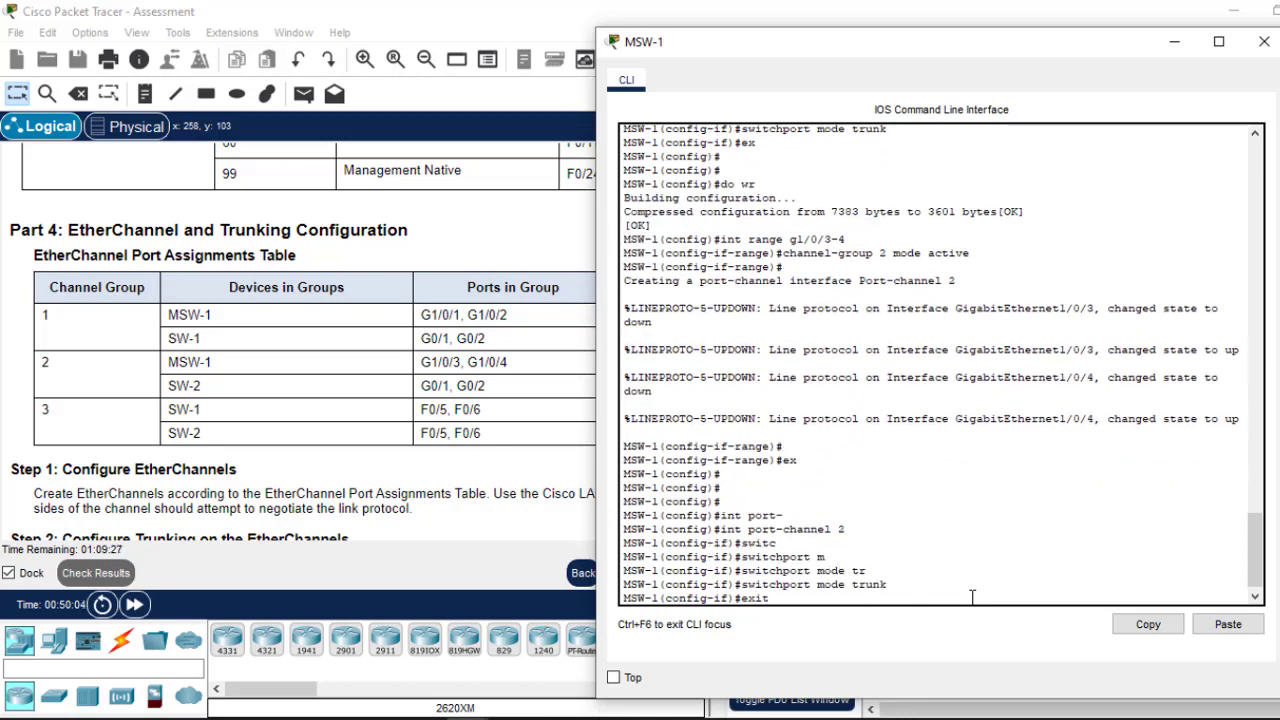
{"action": "key", "text": "Return"}
{"action": "key", "text": "Return"}
{"action": "key", "text": "Return"}
{"action": "type", "text": "do wr"}
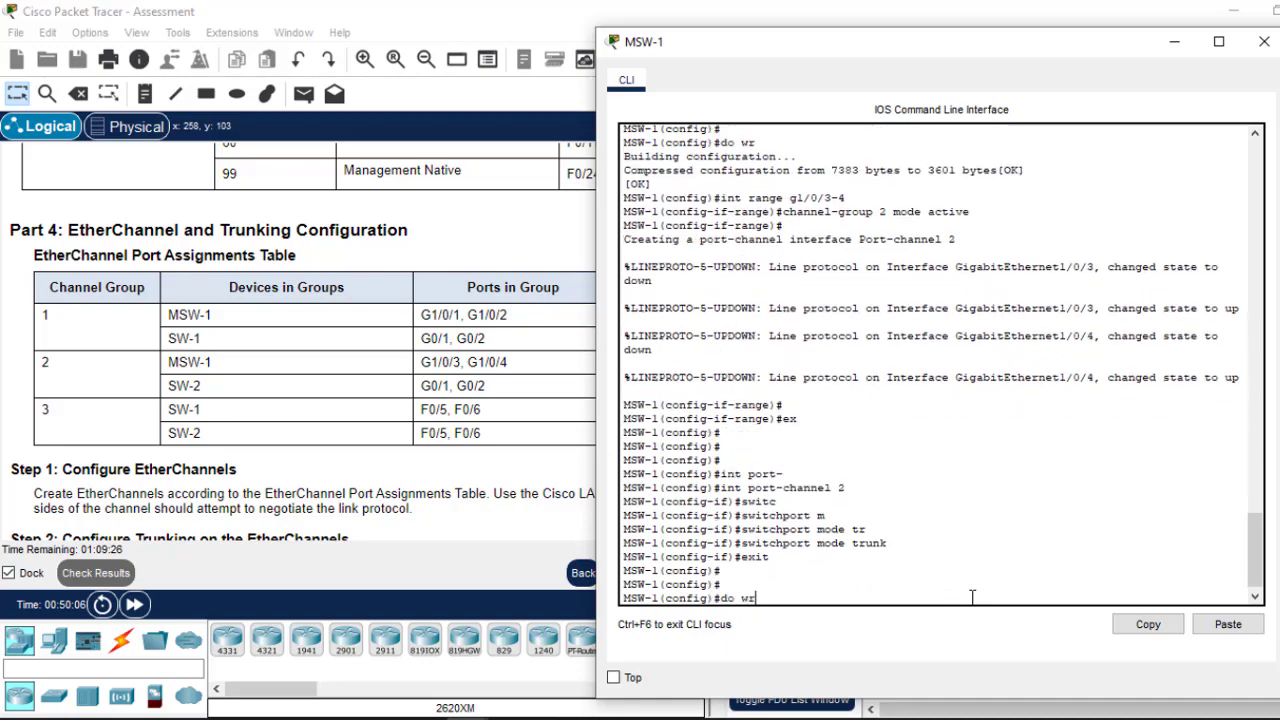
{"action": "key", "text": "Return"}
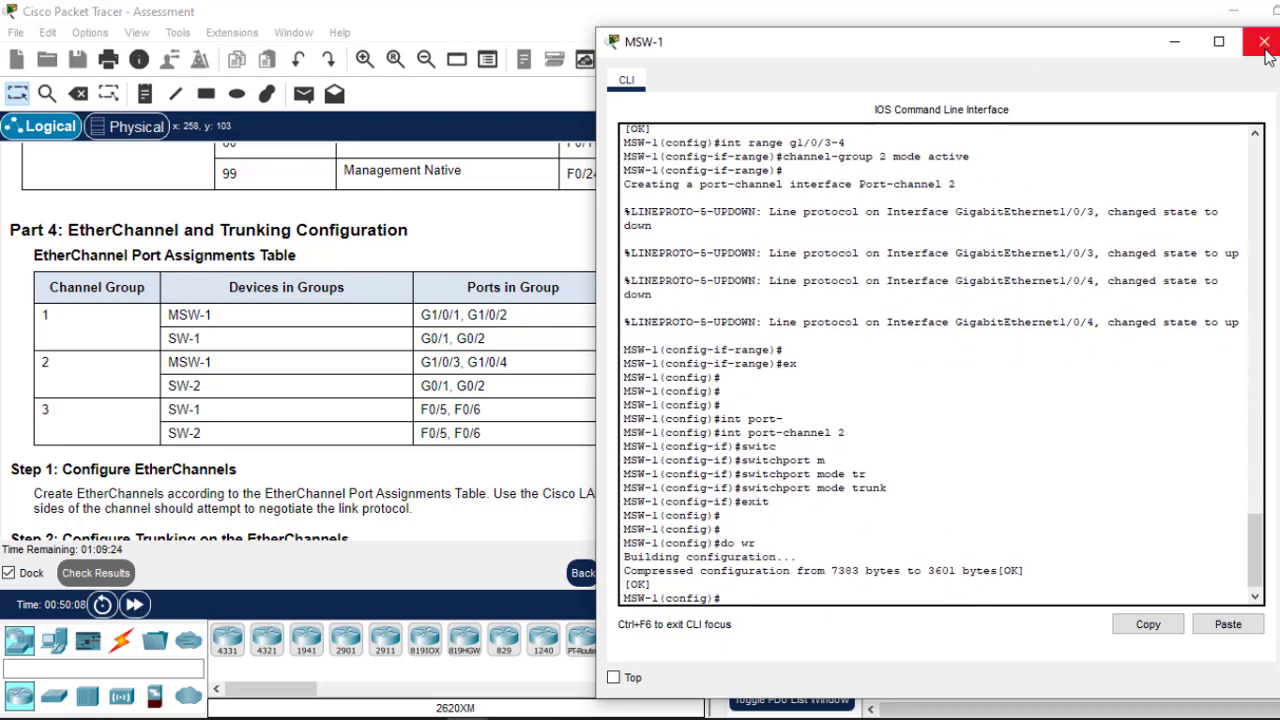
Step: Close MSW-1's console, open SW-1's CLI, and page past the VLAN listing to the config prompt
{"action": "left_click", "coordinate": [1263, 42]}
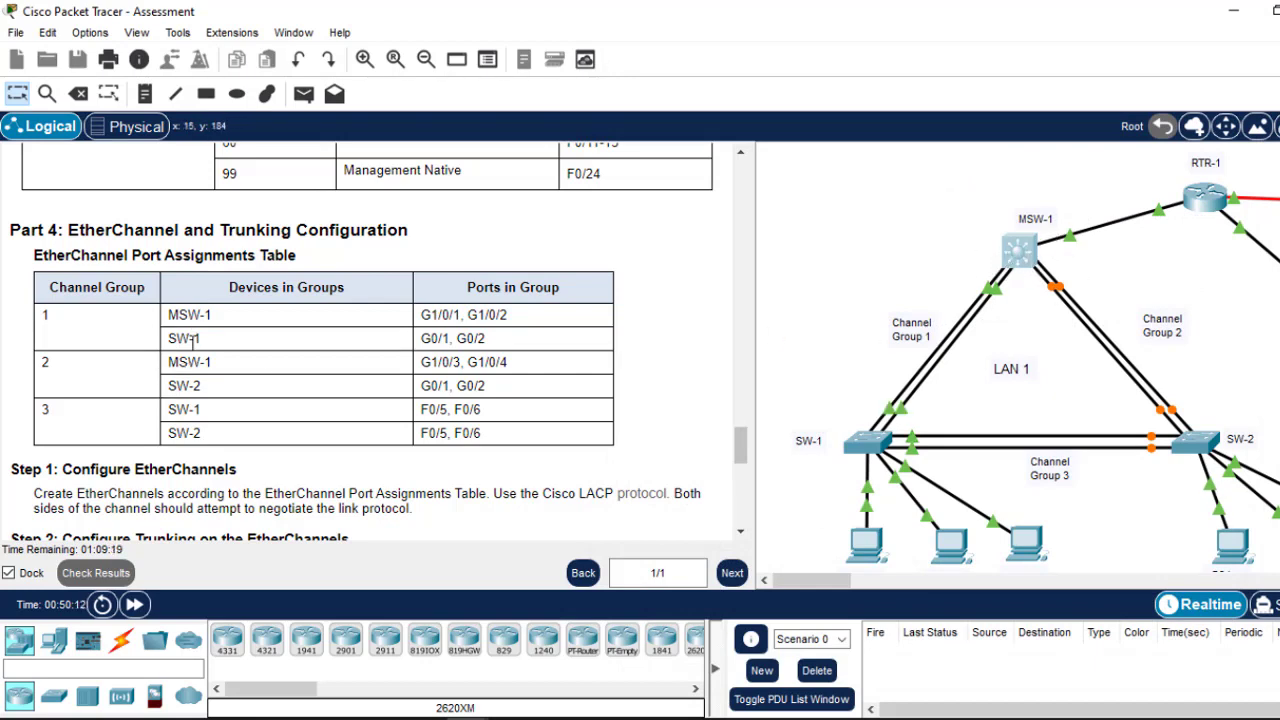
{"action": "left_click", "coordinate": [878, 450]}
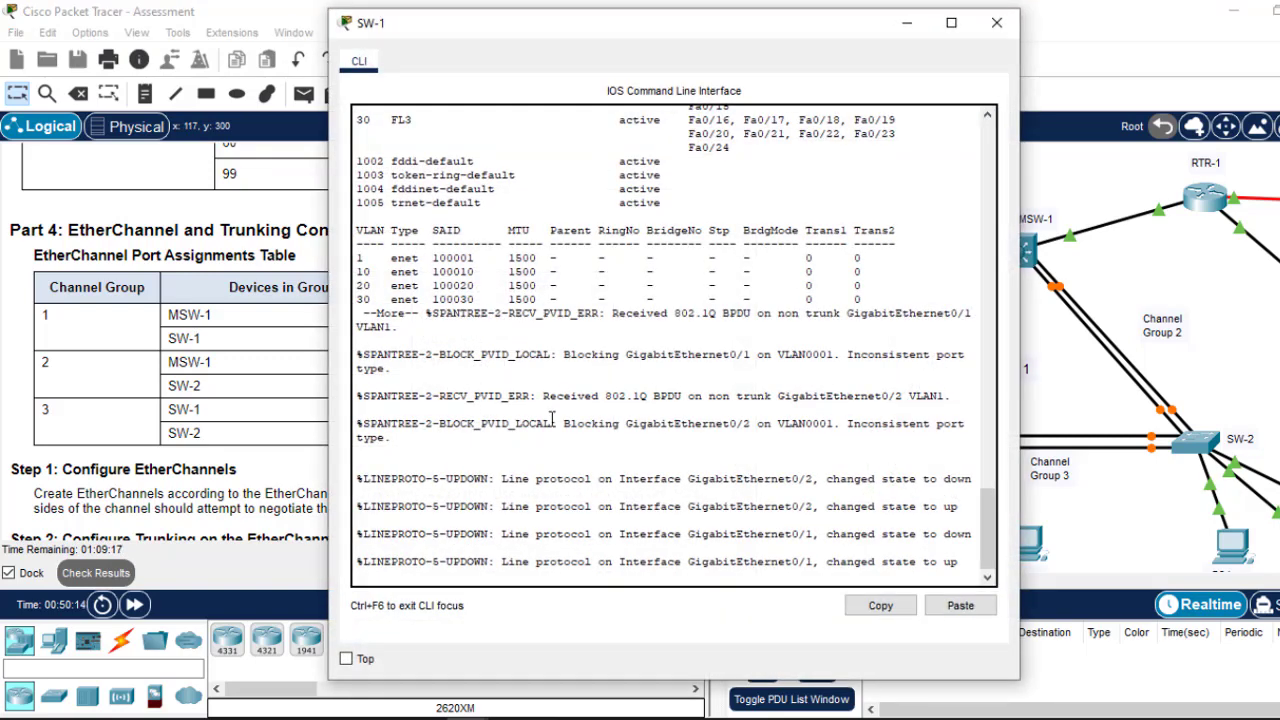
{"action": "key", "text": "space"}
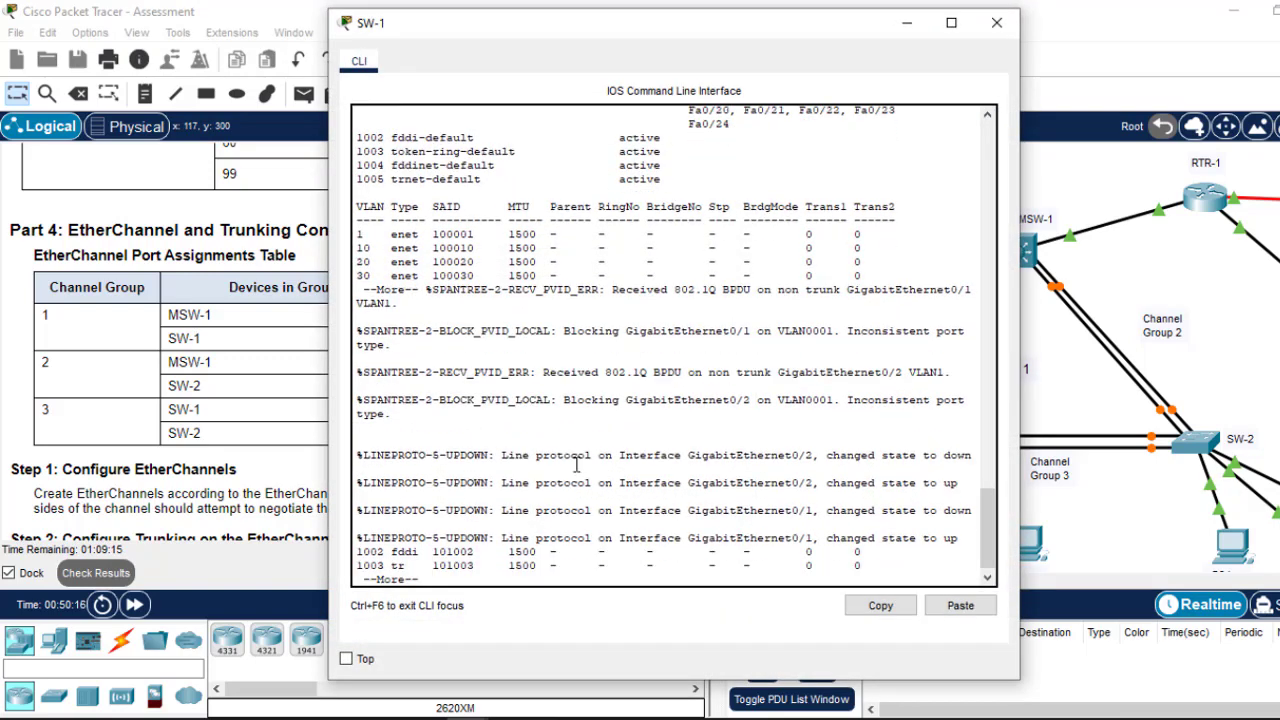
{"action": "key", "text": "Return"}
{"action": "key", "text": "Return"}
{"action": "key", "text": "Return"}
{"action": "key", "text": "Return"}
{"action": "key", "text": "Return"}
{"action": "key", "text": "Return"}
{"action": "key", "text": "Return"}
{"action": "key", "text": "Return"}
{"action": "key", "text": "Return"}
{"action": "key", "text": "Return"}
{"action": "key", "text": "Return"}
{"action": "key", "text": "Return"}
{"action": "key", "text": "Return"}
{"action": "key", "text": "Return"}
{"action": "key", "text": "Return"}
{"action": "key", "text": "Return"}
{"action": "key", "text": "Return"}
{"action": "key", "text": "Return"}
{"action": "key", "text": "Return"}
{"action": "key", "text": "Return"}
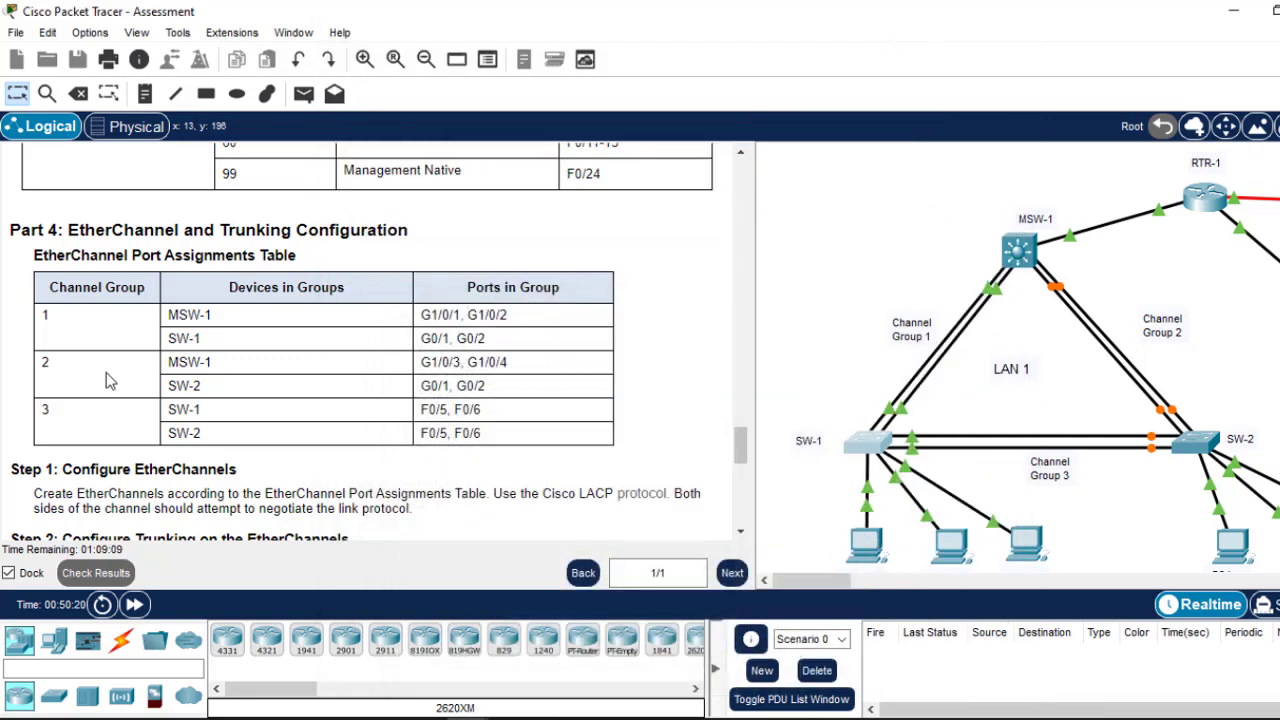
{"action": "left_click", "coordinate": [874, 444]}
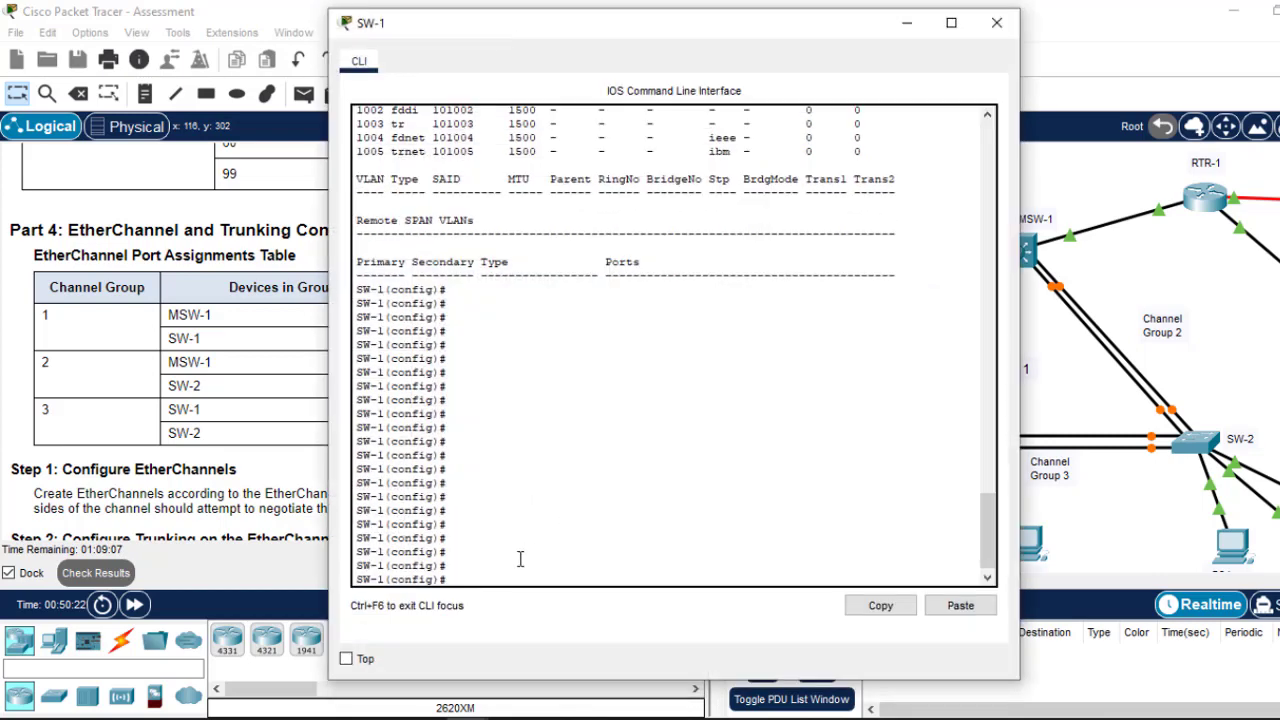
{"action": "type", "text": "int"}
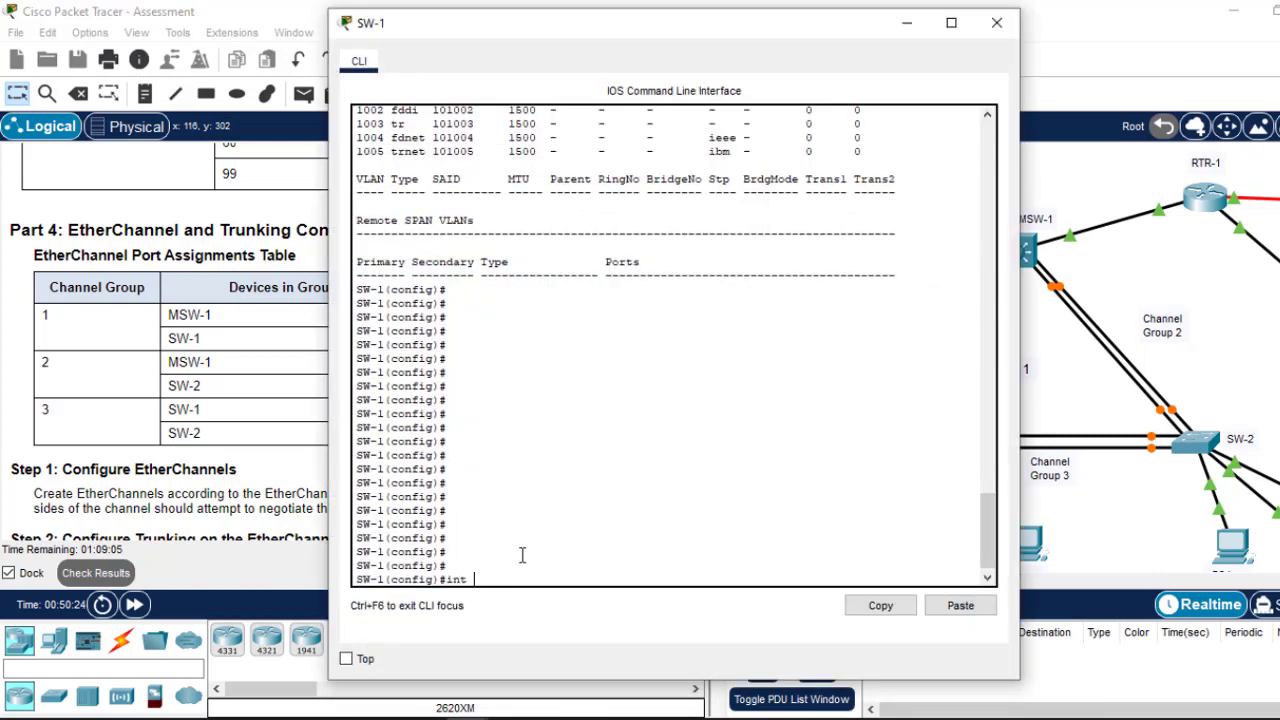
{"action": "type", "text": " range"}
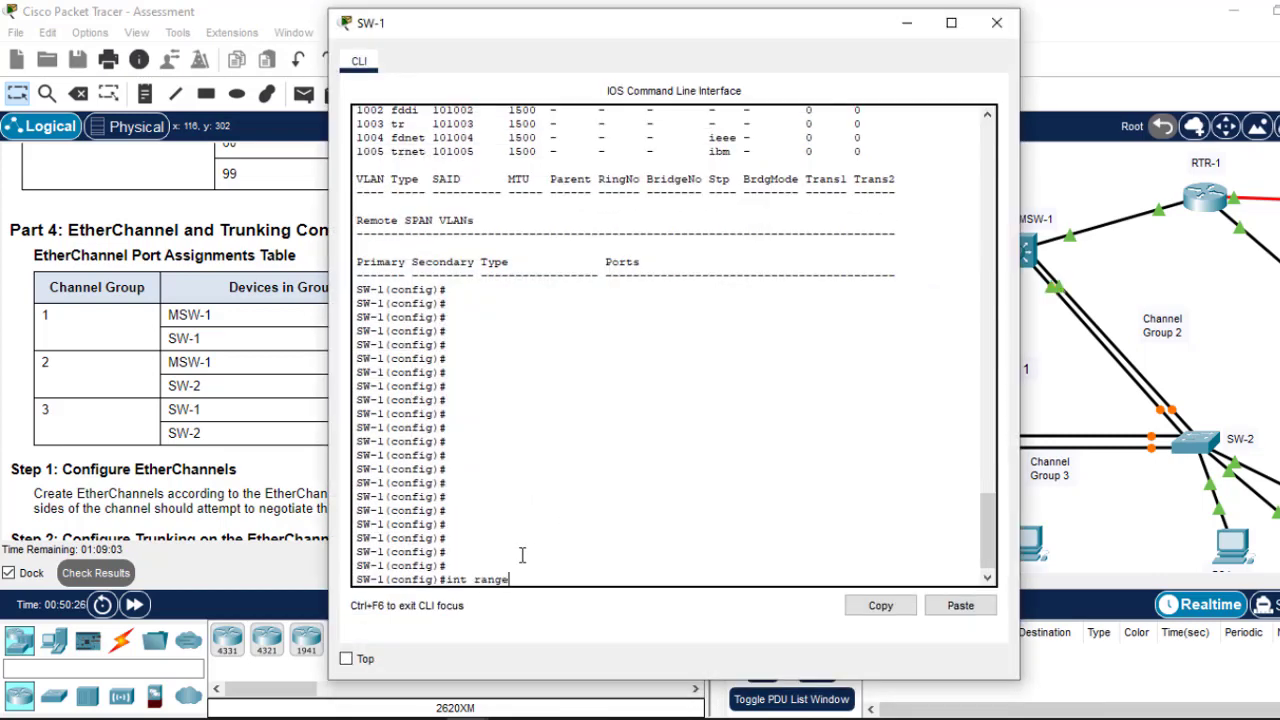
{"action": "left_click", "coordinate": [907, 22]}
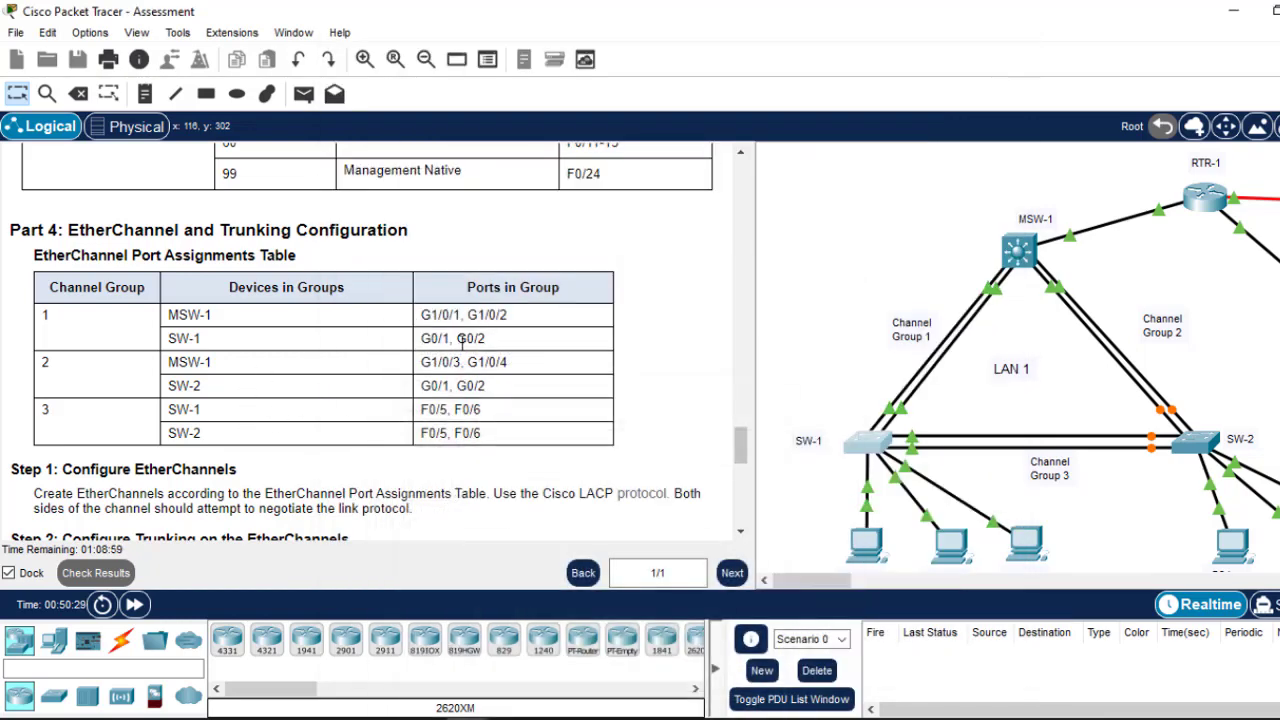
{"action": "left_click", "coordinate": [870, 448]}
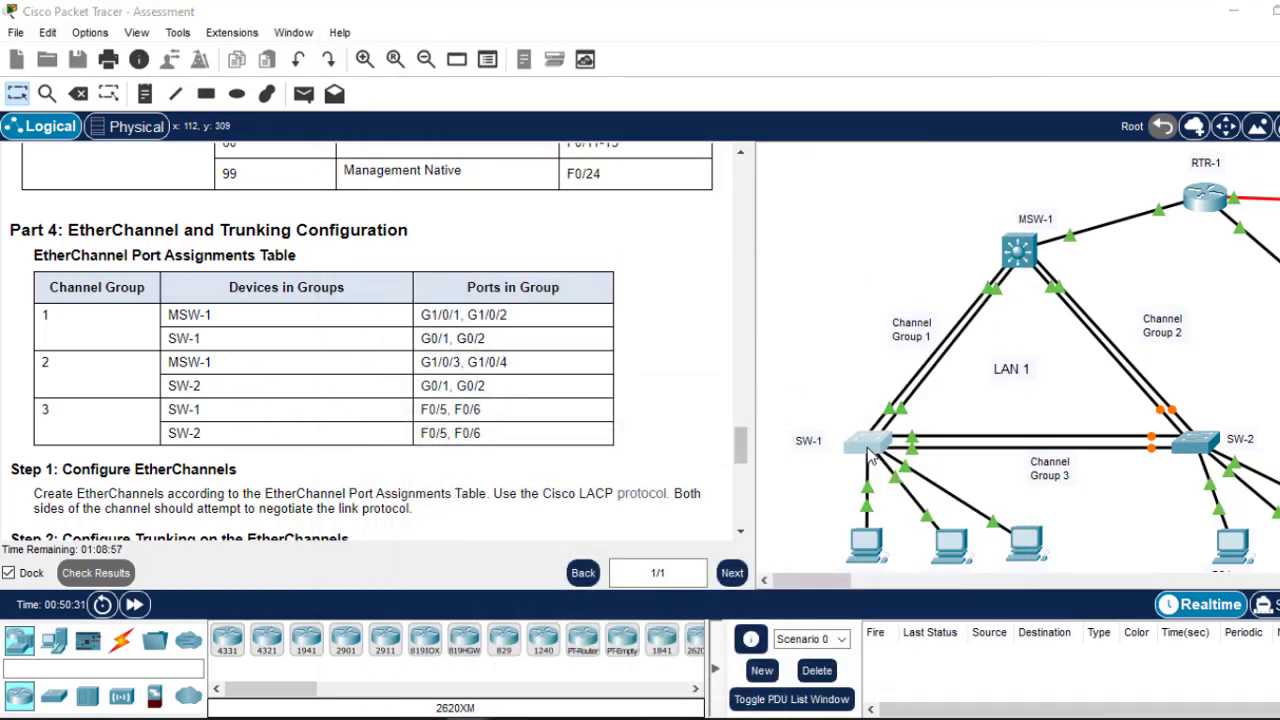
Step: Add SW-1's G0/1–G0/2 to channel group 1 in LACP active mode
{"action": "left_click", "coordinate": [569, 543]}
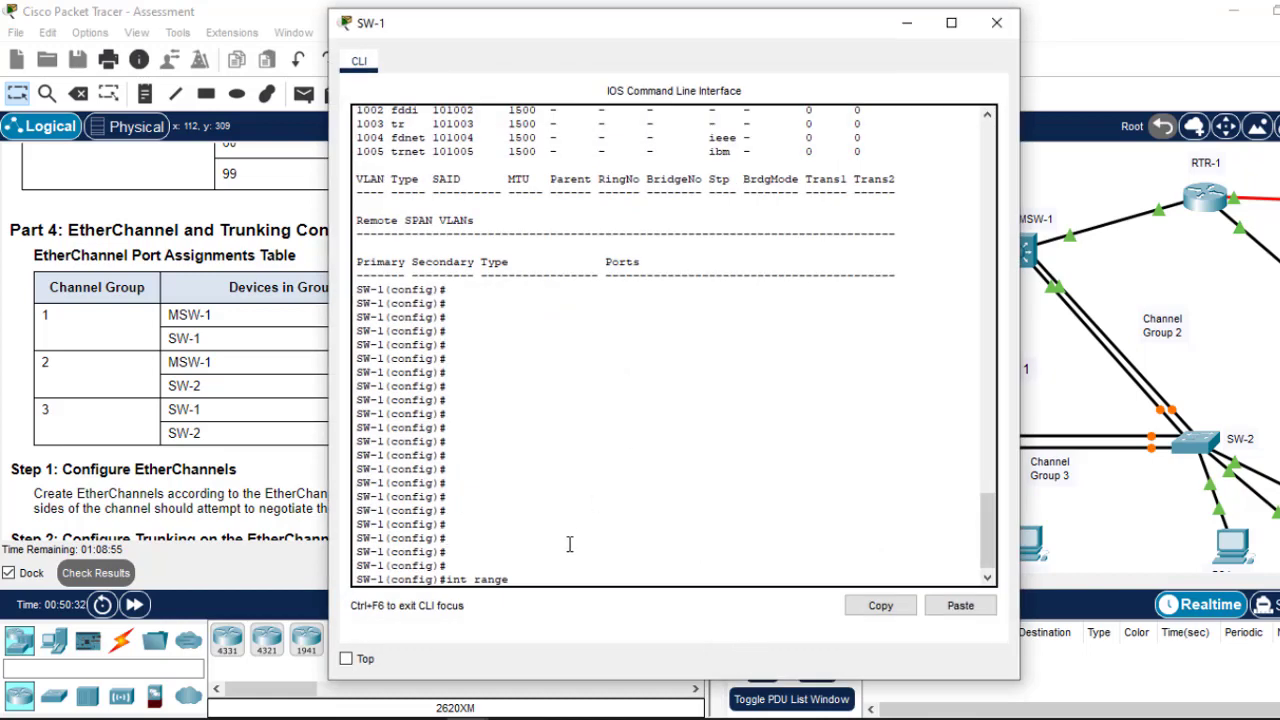
{"action": "type", "text": "g0/1-2"}
{"action": "key", "text": "Return"}
{"action": "type", "text": "c"}
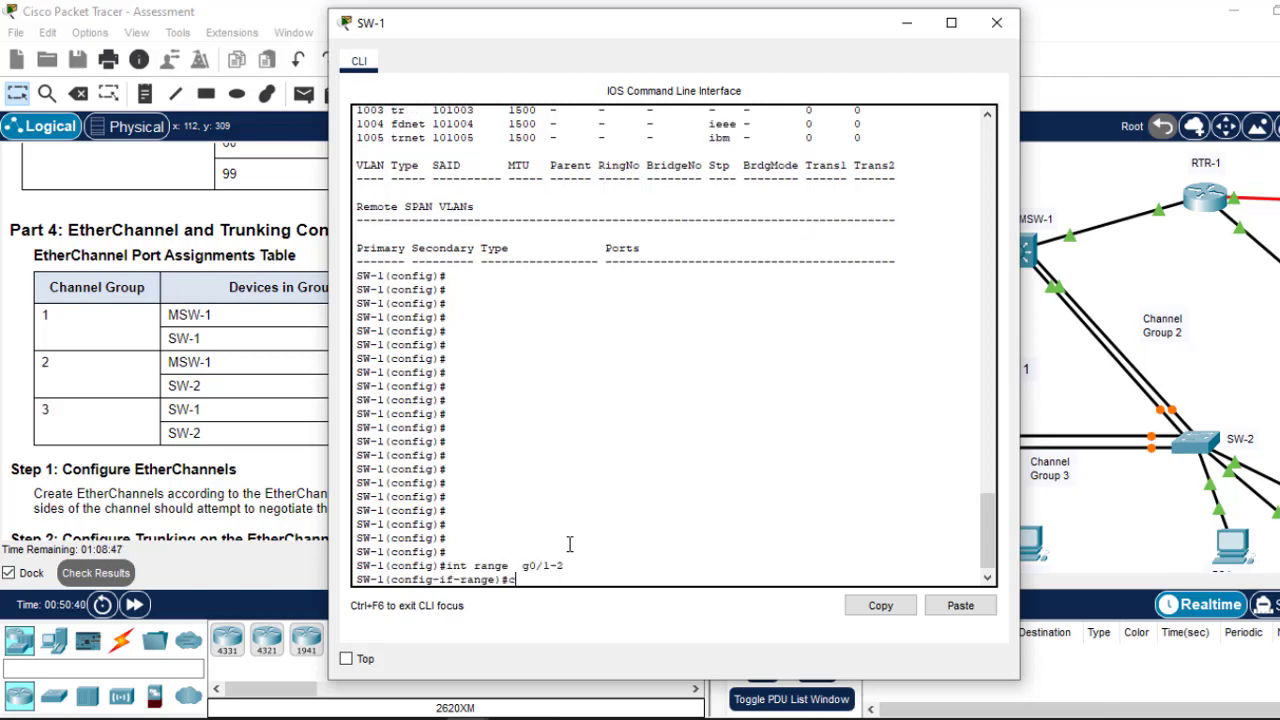
{"action": "type", "text": "hannel-gr"}
{"action": "key", "text": "Tab"}
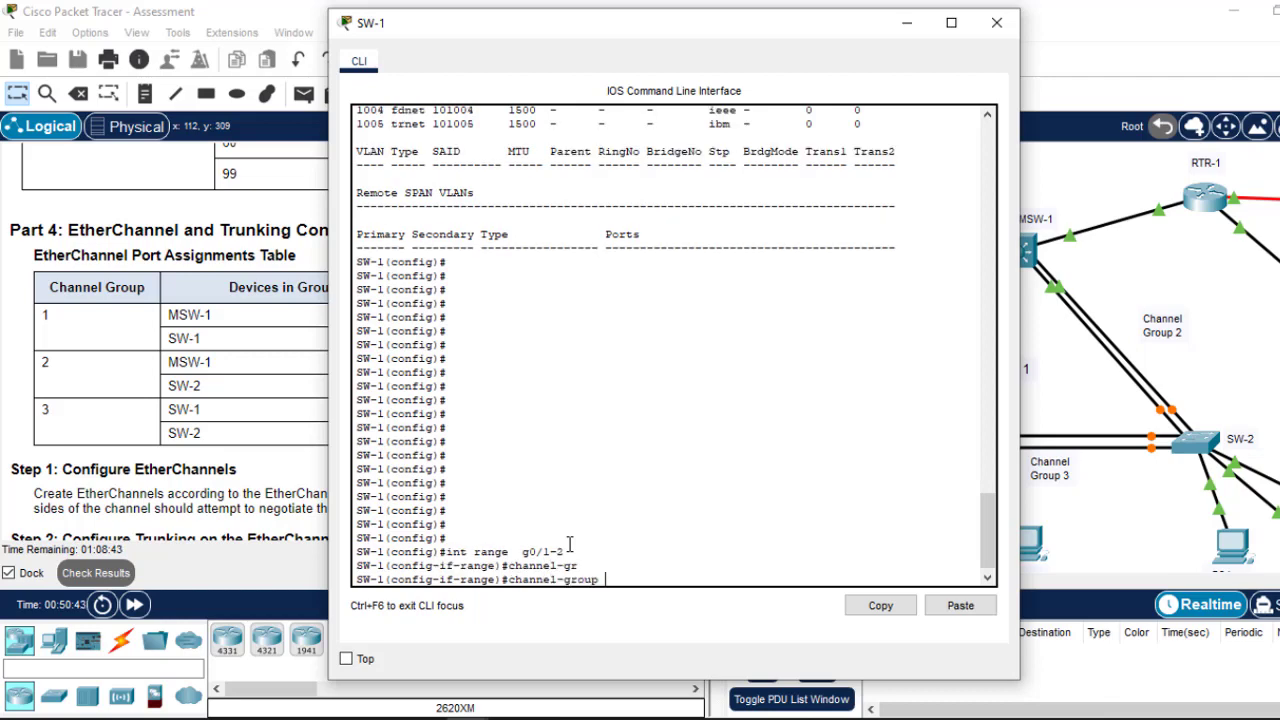
{"action": "type", "text": "1 mode"}
{"action": "key", "text": "Tab"}
{"action": "type", "text": "a"}
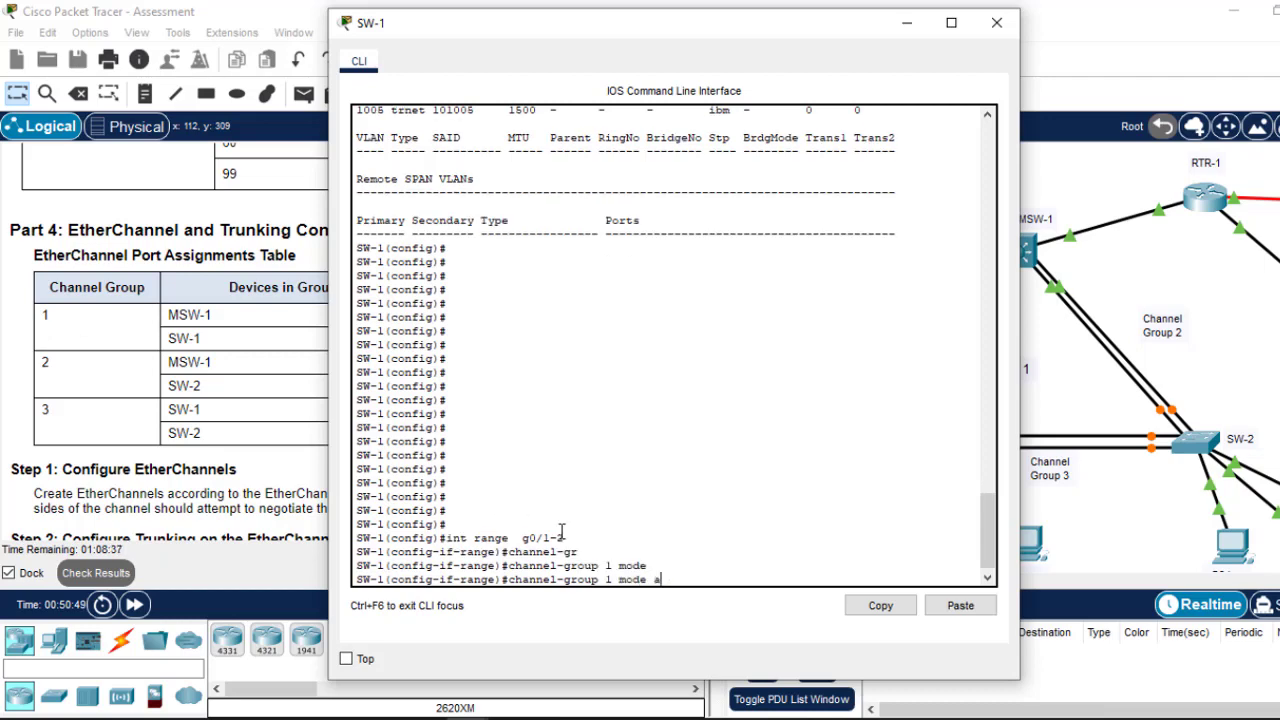
{"action": "type", "text": "ct"}
{"action": "key", "text": "Tab"}
{"action": "key", "text": "Return"}
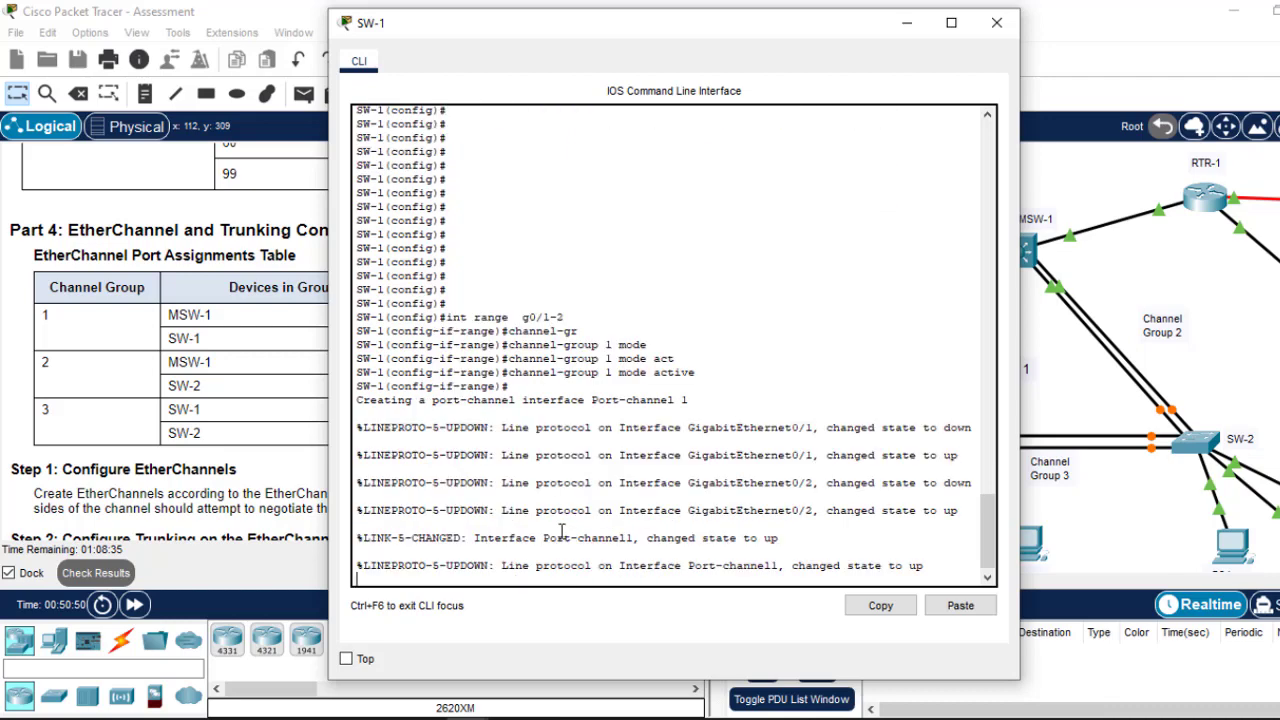
{"action": "key", "text": "Return"}
{"action": "key", "text": "Return"}
{"action": "type", "text": "ex"}
{"action": "key", "text": "Return"}
{"action": "key", "text": "Return"}
{"action": "key", "text": "Return"}
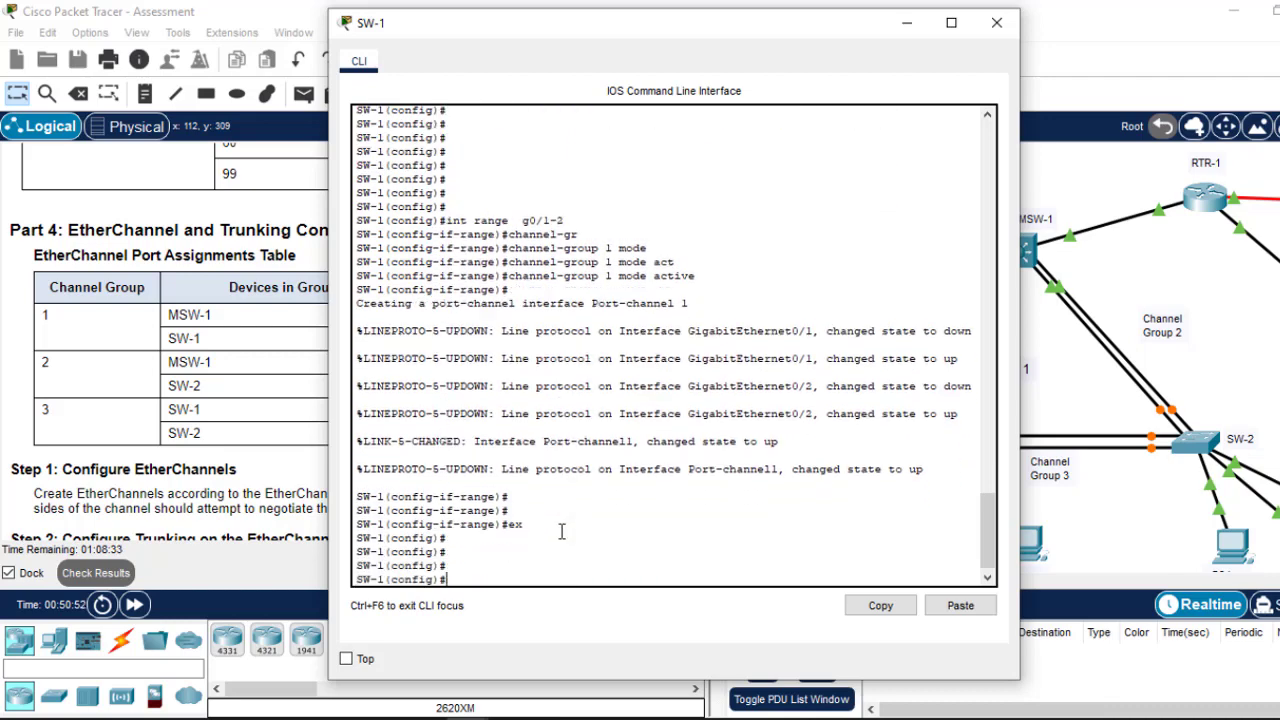
Step: Make Port-channel 1 on SW-1 a trunk port
{"action": "type", "text": "int port-"}
{"action": "key", "text": "Tab"}
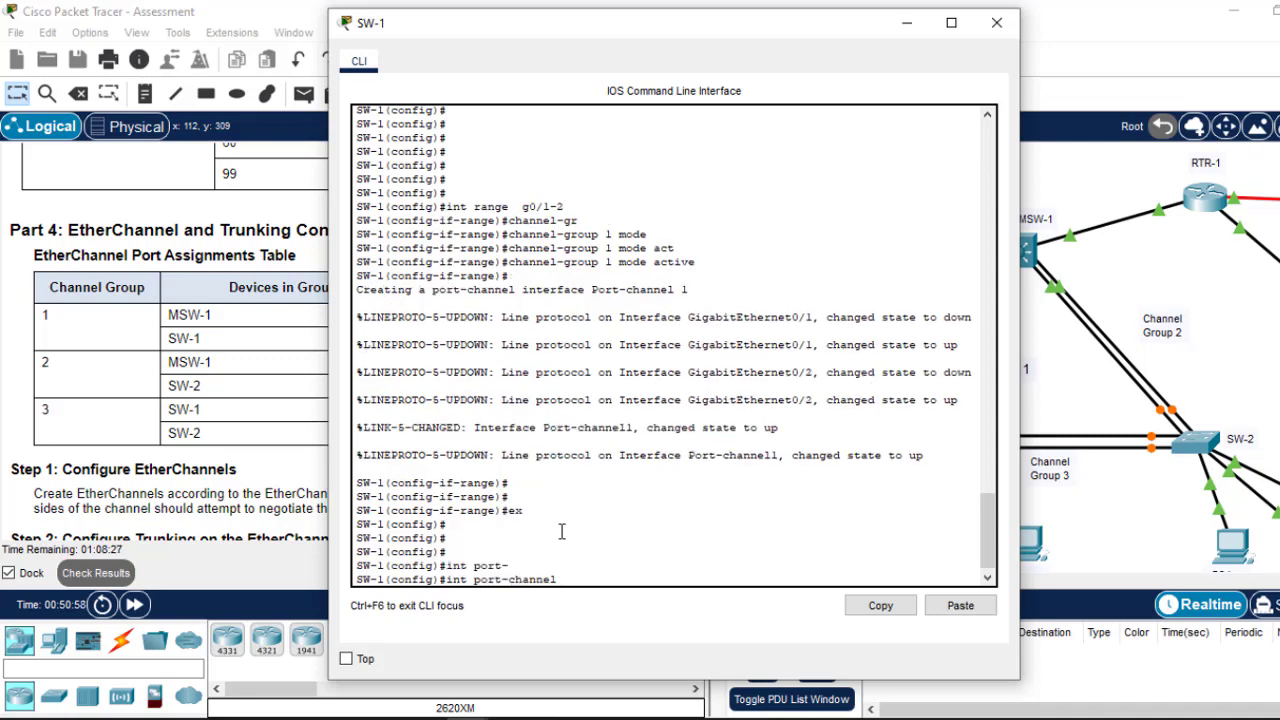
{"action": "type", "text": "1"}
{"action": "key", "text": "Return"}
{"action": "type", "text": "sw"}
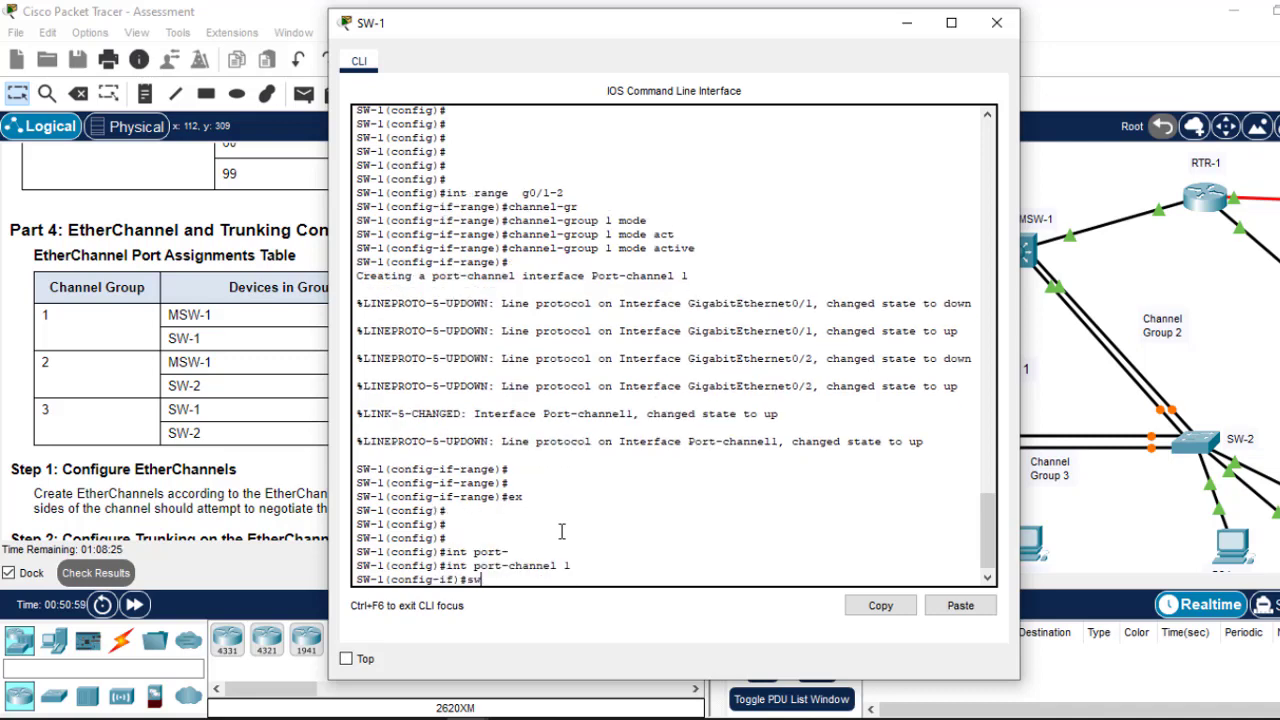
{"action": "type", "text": "itc"}
{"action": "key", "text": "Tab"}
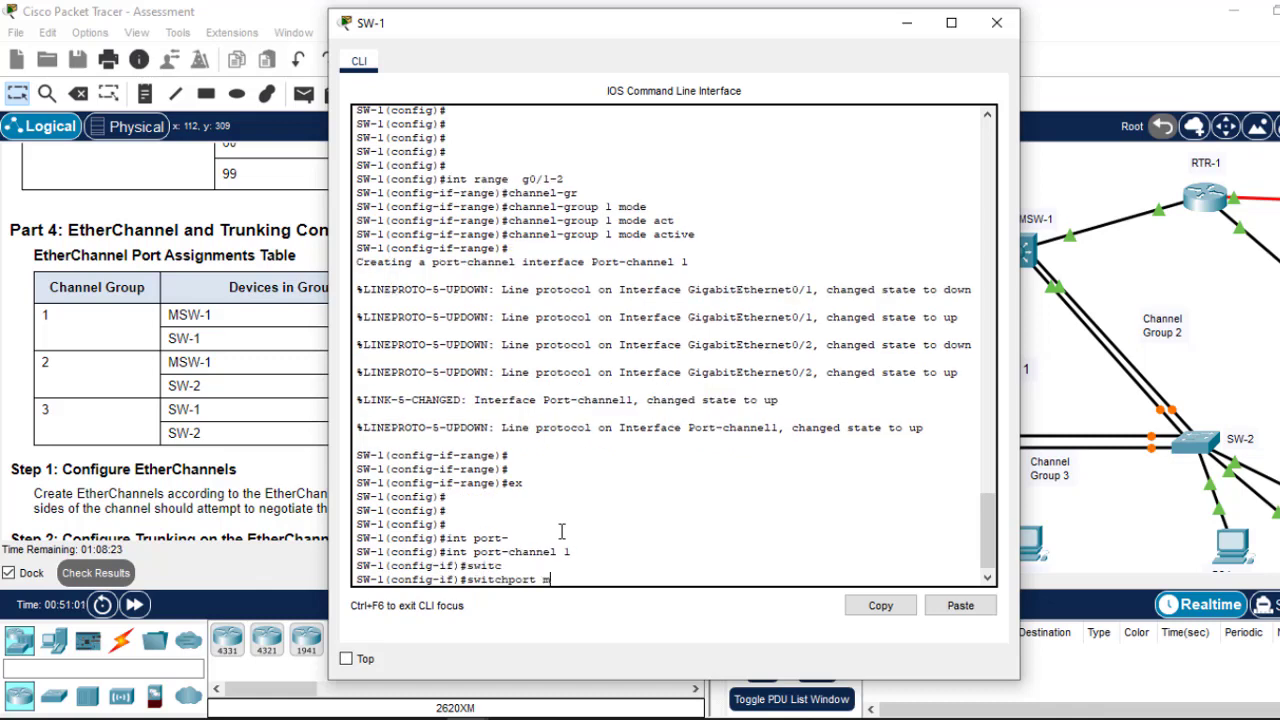
{"action": "type", "text": "m"}
{"action": "key", "text": "Tab"}
{"action": "type", "text": "t"}
{"action": "key", "text": "Tab"}
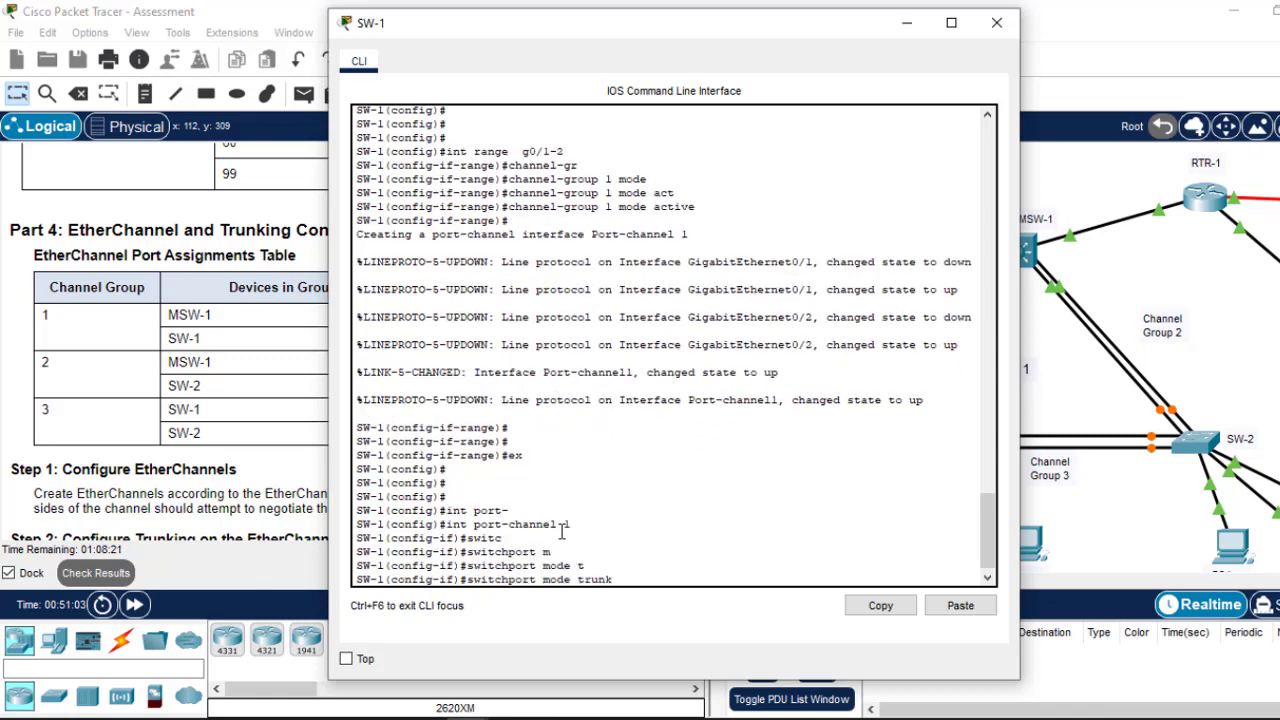
{"action": "key", "text": "Return"}
{"action": "key", "text": "Return"}
{"action": "key", "text": "Return"}
{"action": "type", "text": "ex"}
{"action": "key", "text": "Return"}
{"action": "key", "text": "Return"}
{"action": "key", "text": "Return"}
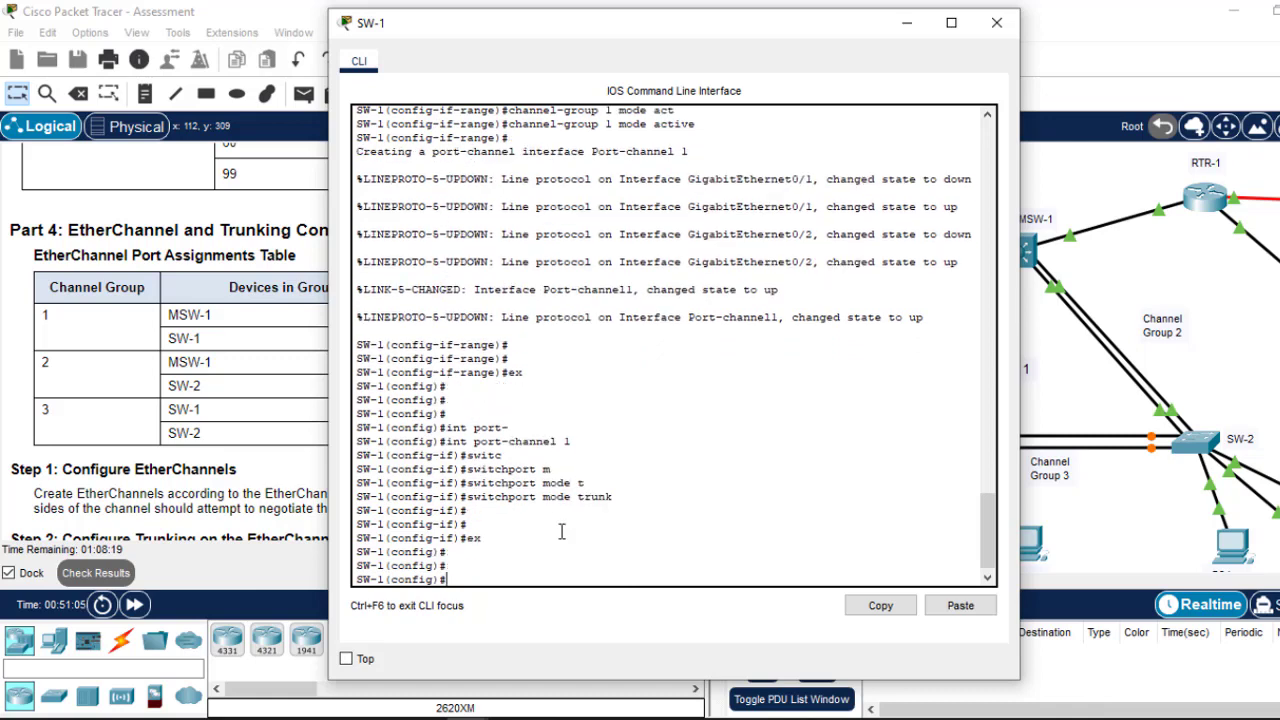
Step: Save SW-1's running configuration with do wr and move the console aside to show the port table
{"action": "type", "text": "do wr"}
{"action": "key", "text": "Return"}
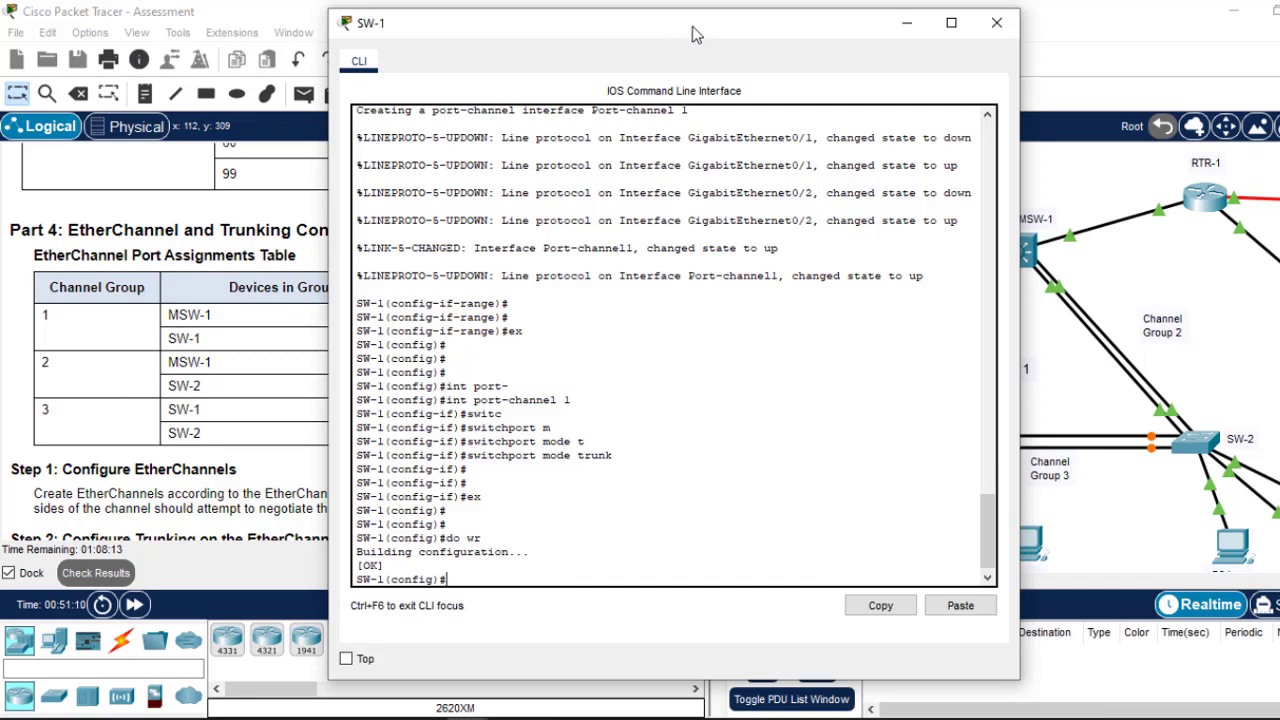
{"action": "left_click_drag", "start_coordinate": [697, 35], "coordinate": [875, 35]}
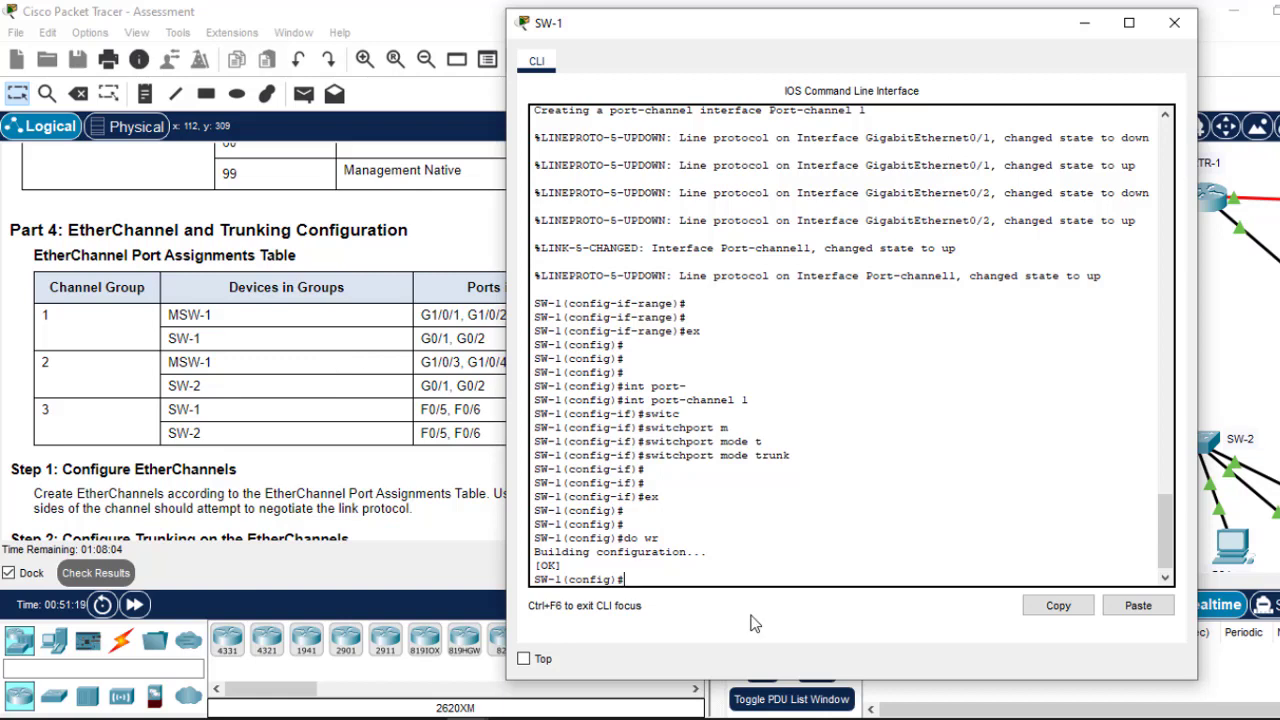
Step: On SW-1, recall the interface range command and select ports F0/5–F0/6
{"action": "type", "text": "ex"}
{"action": "key", "text": "Up"}
{"action": "key", "text": "Down"}
{"action": "key", "text": "Up"}
{"action": "key", "text": "Up"}
{"action": "key", "text": "Up"}
{"action": "key", "text": "Up"}
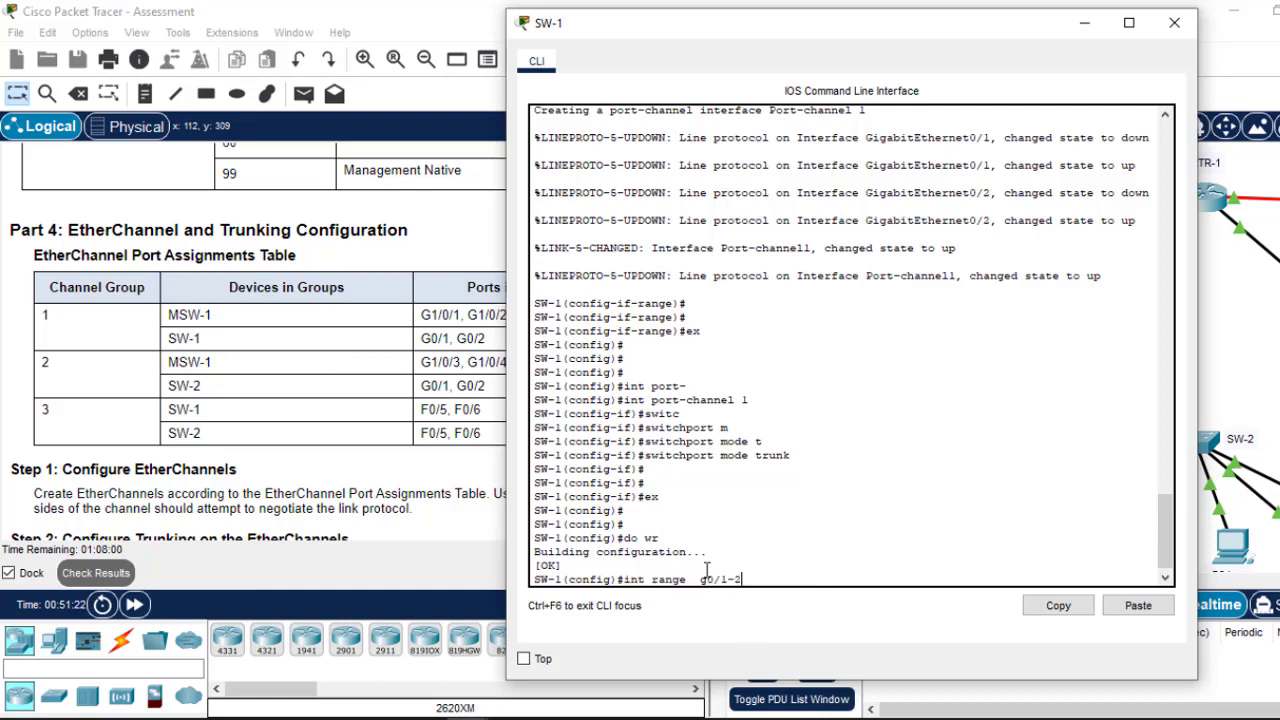
{"action": "key", "text": "Up"}
{"action": "key", "text": "BackSpace"}
{"action": "key", "text": "BackSpace"}
{"action": "type", "text": "fa0/5-6"}
{"action": "key", "text": "Return"}
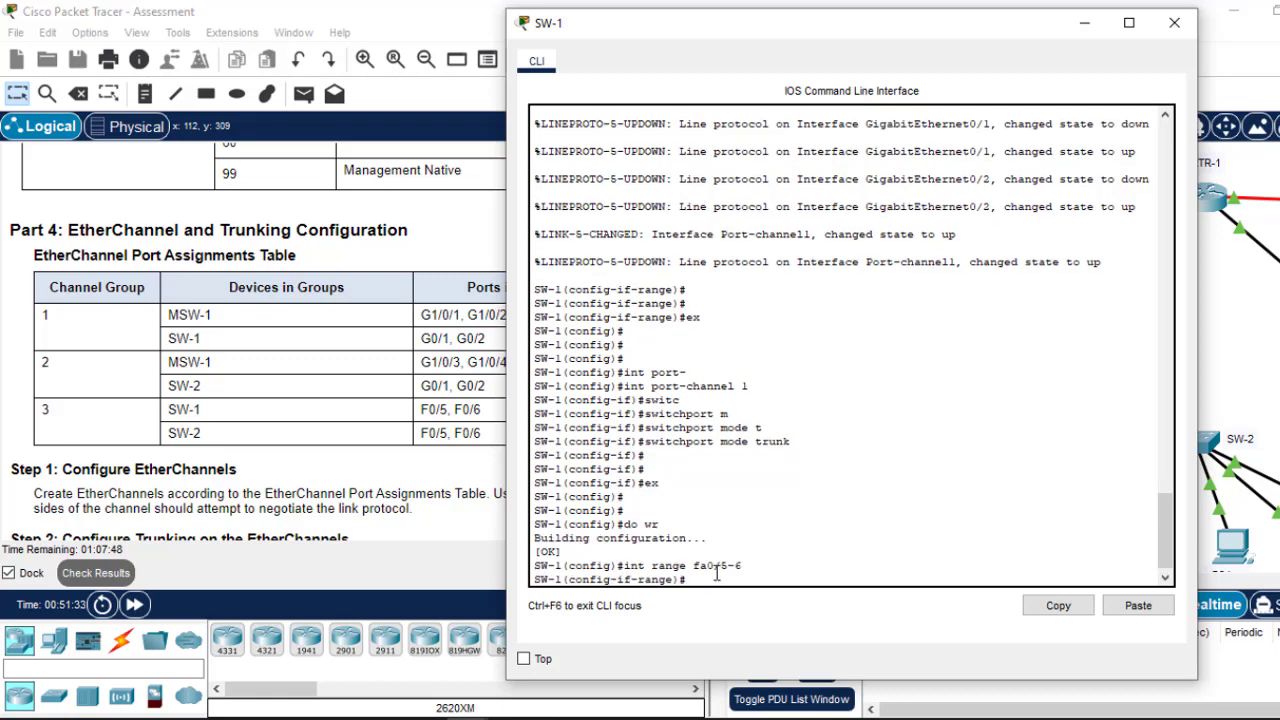
Step: Bundle F0/5–F0/6 into channel group 3 in LACP active mode
{"action": "type", "text": "channel"}
{"action": "key", "text": "Tab"}
{"action": "key", "text": "Tab"}
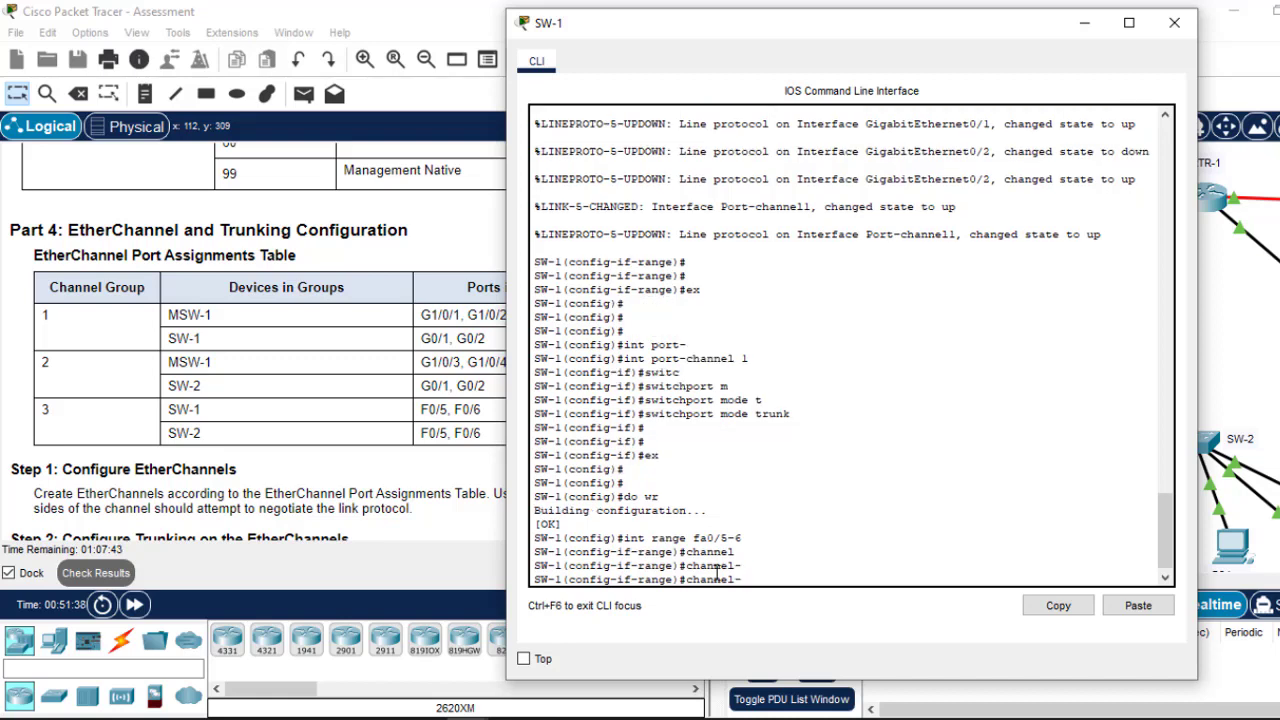
{"action": "type", "text": "g"}
{"action": "key", "text": "Tab"}
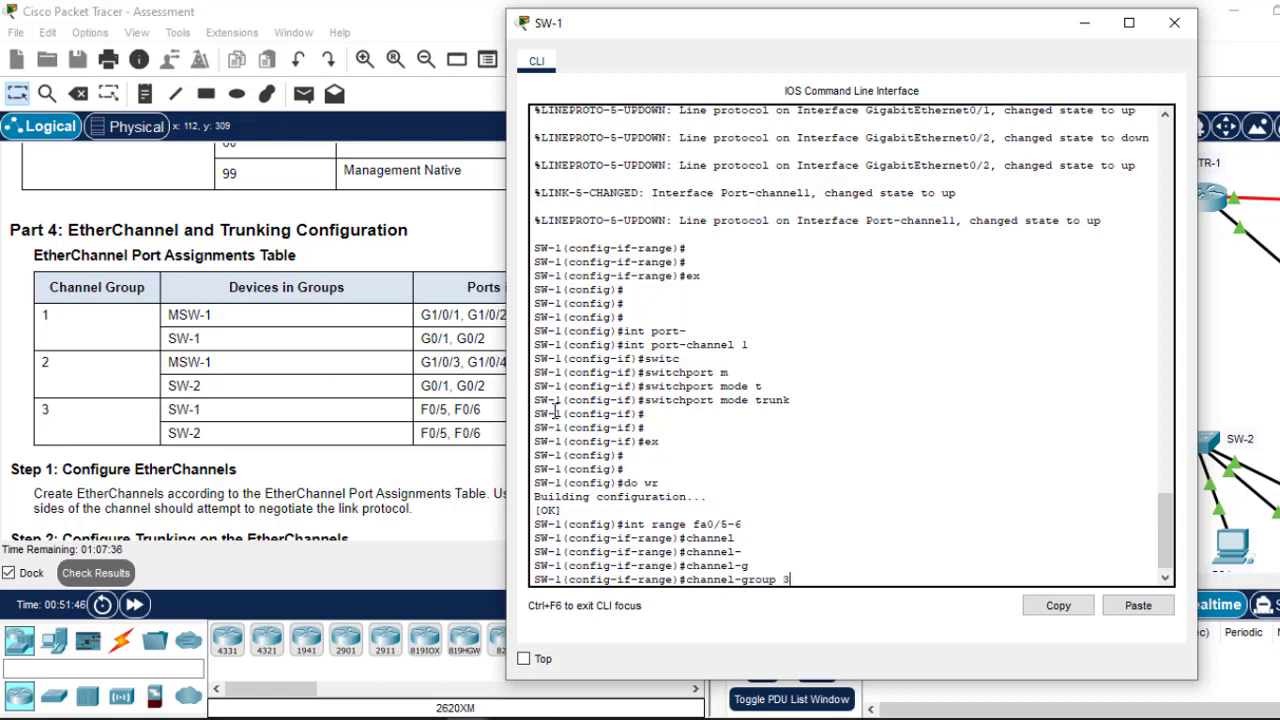
{"action": "type", "text": "mode"}
{"action": "key", "text": "Tab"}
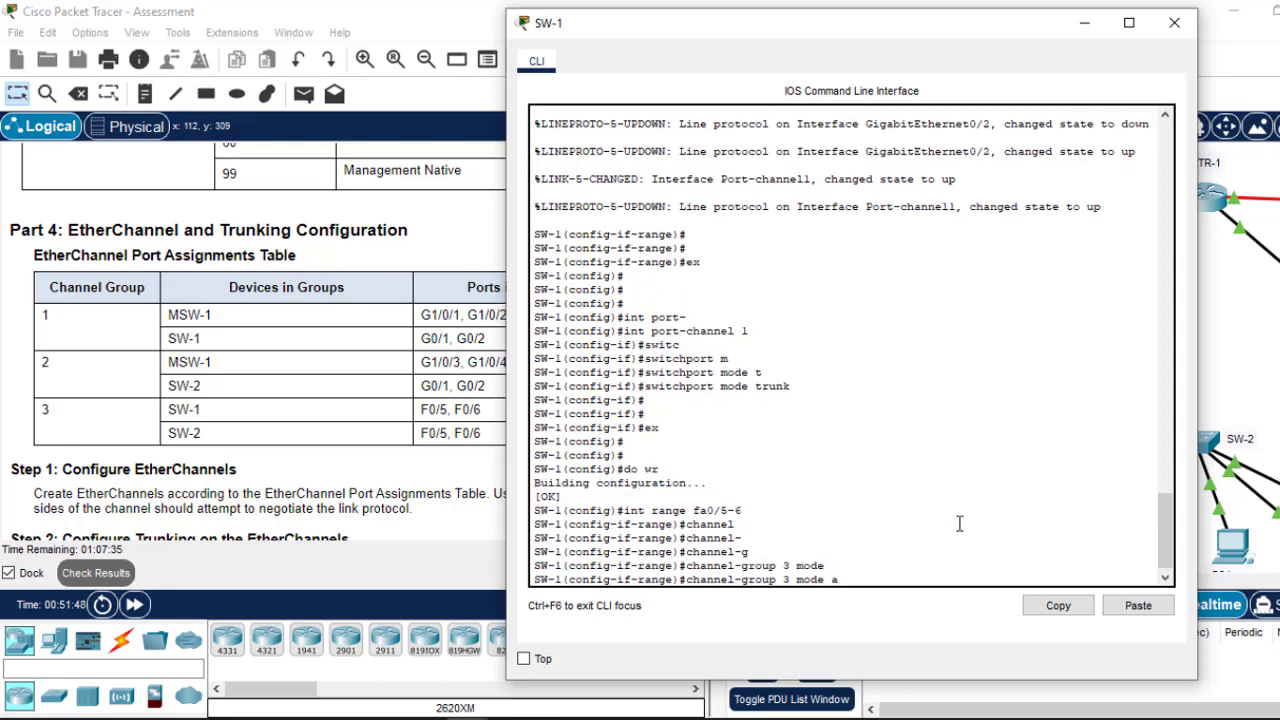
{"action": "type", "text": "ac"}
{"action": "key", "text": "Tab"}
{"action": "key", "text": "Return"}
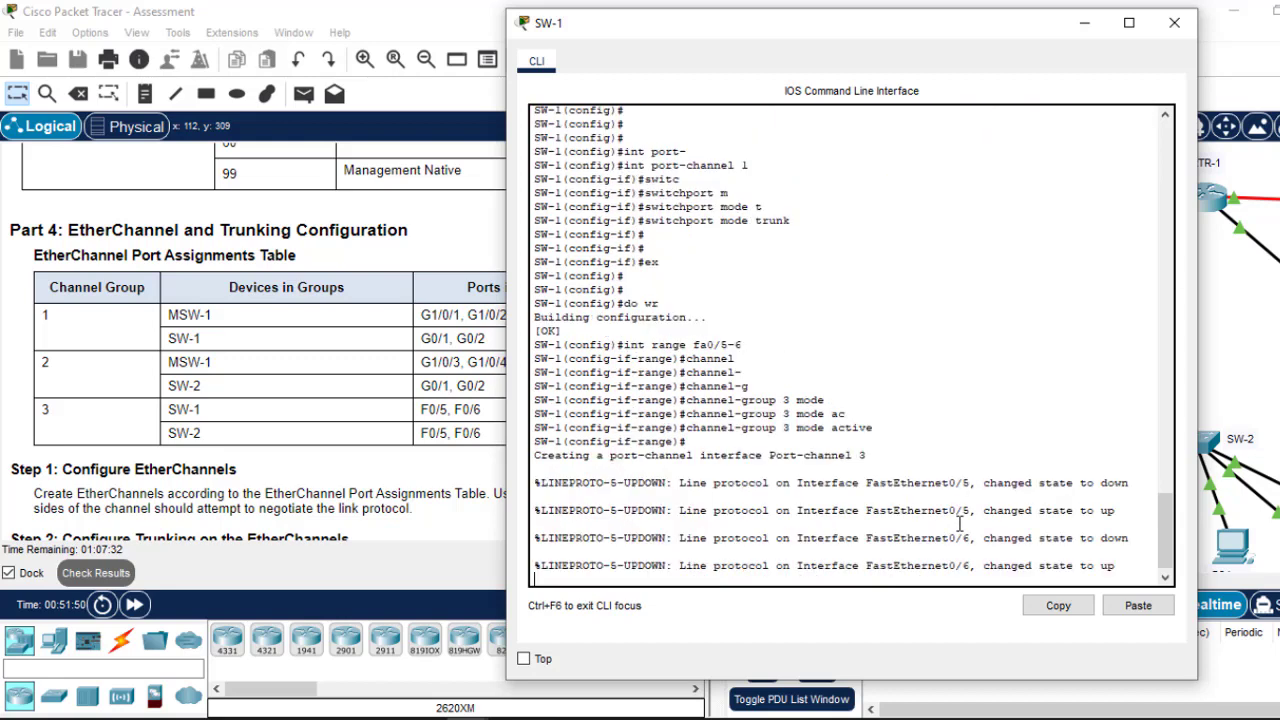
{"action": "key", "text": "Return"}
Step: Make Port-channel 3 on SW-1 a static trunk
{"action": "type", "text": "ex"}
{"action": "key", "text": "Return"}
{"action": "key", "text": "Return"}
{"action": "key", "text": "Return"}
{"action": "key", "text": "Return"}
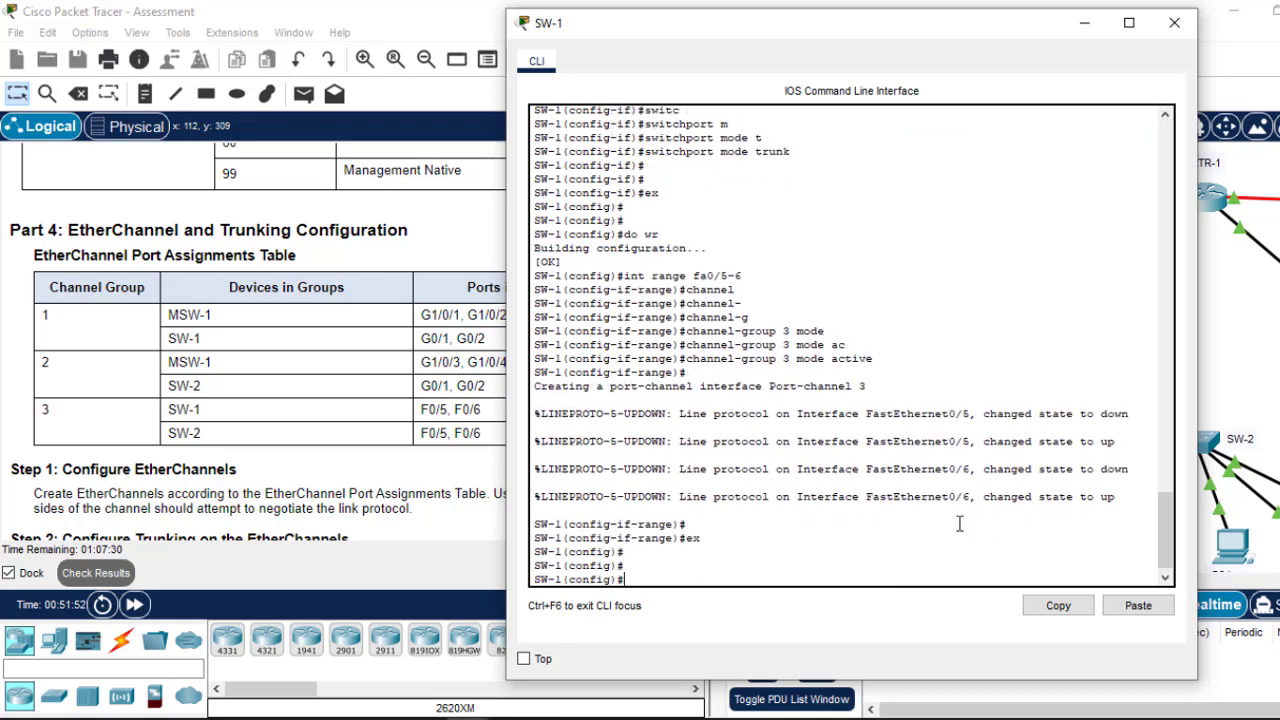
{"action": "type", "text": "int port"}
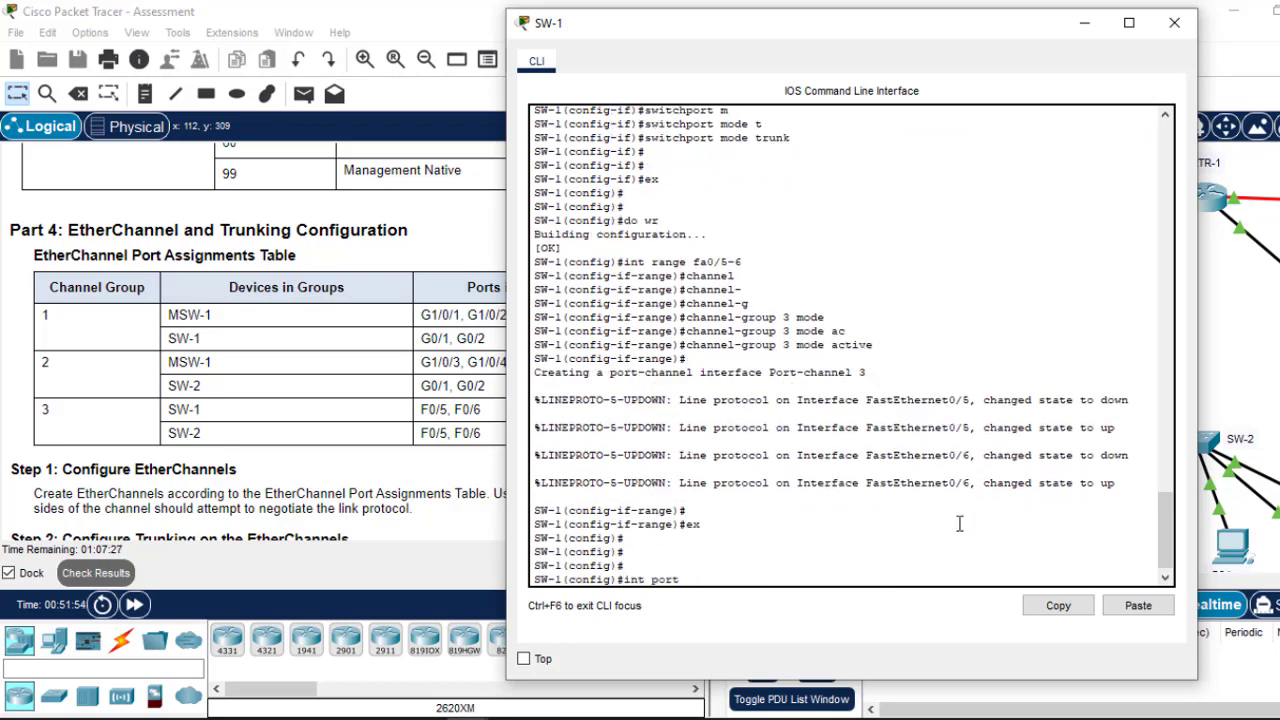
{"action": "key", "text": "Tab"}
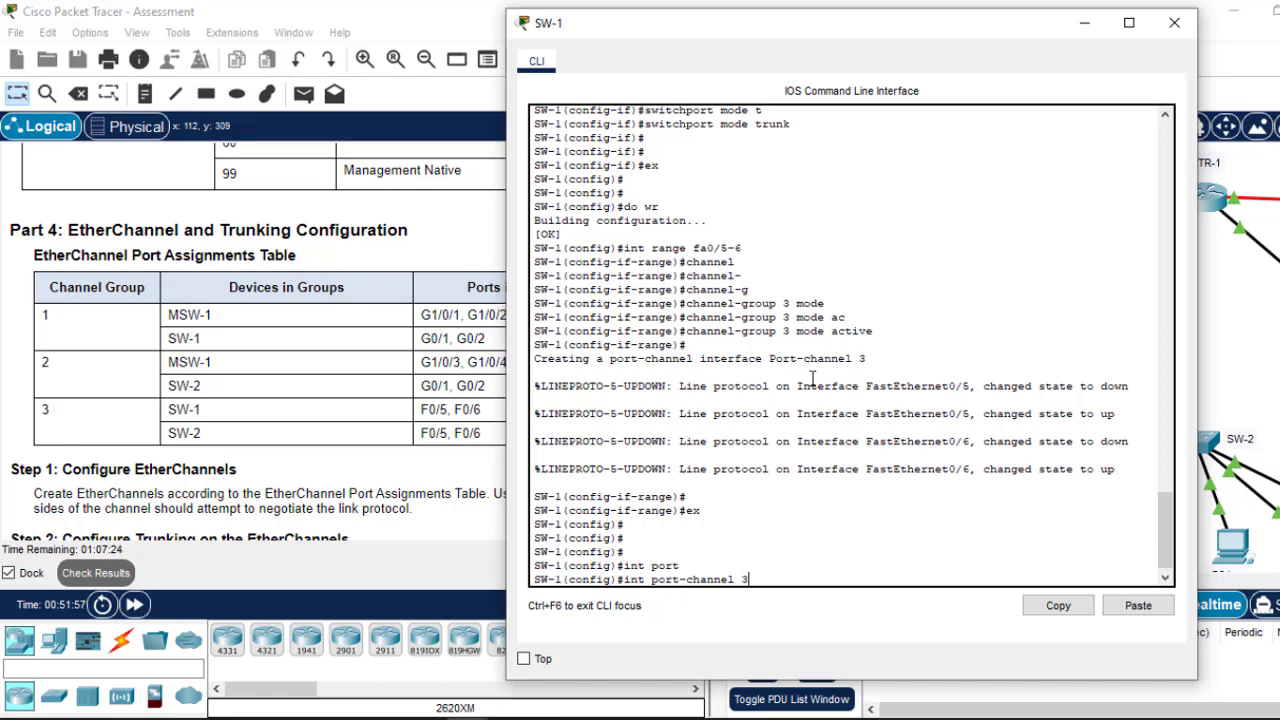
{"action": "type", "text": "3"}
{"action": "key", "text": "Return"}
{"action": "type", "text": "s"}
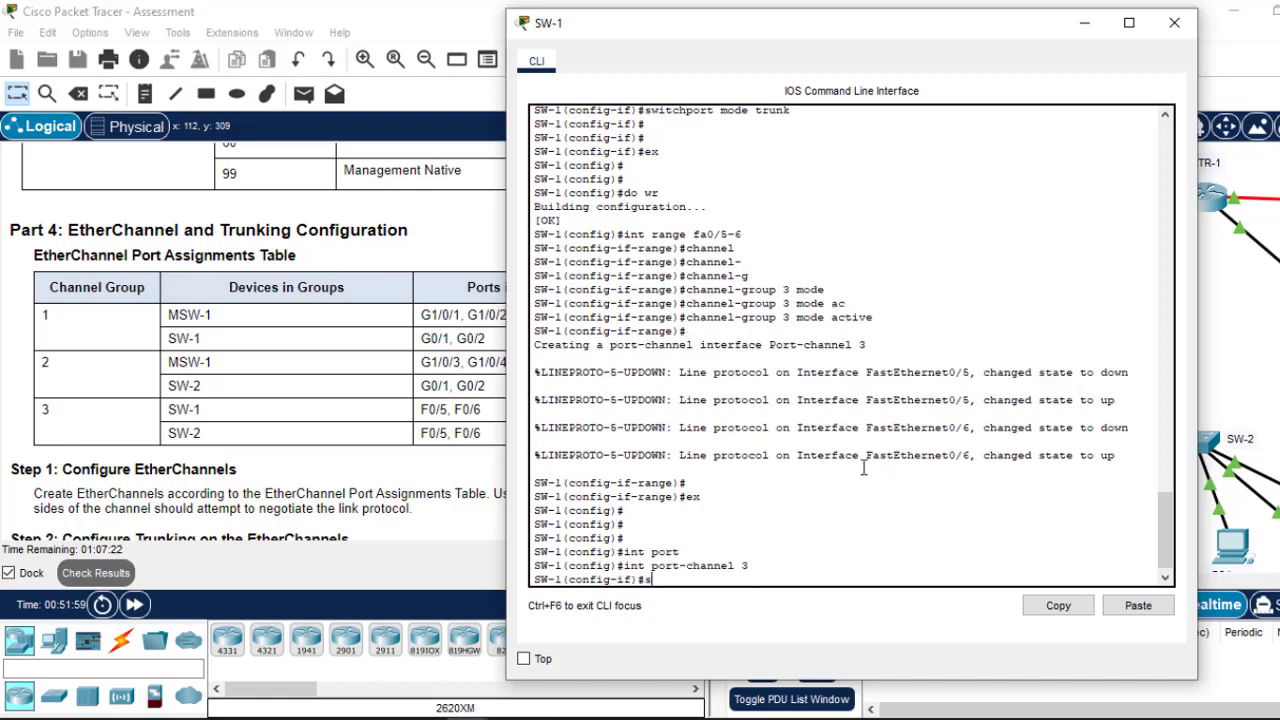
{"action": "type", "text": "witc"}
{"action": "key", "text": "Tab"}
{"action": "type", "text": "m"}
{"action": "key", "text": "Tab"}
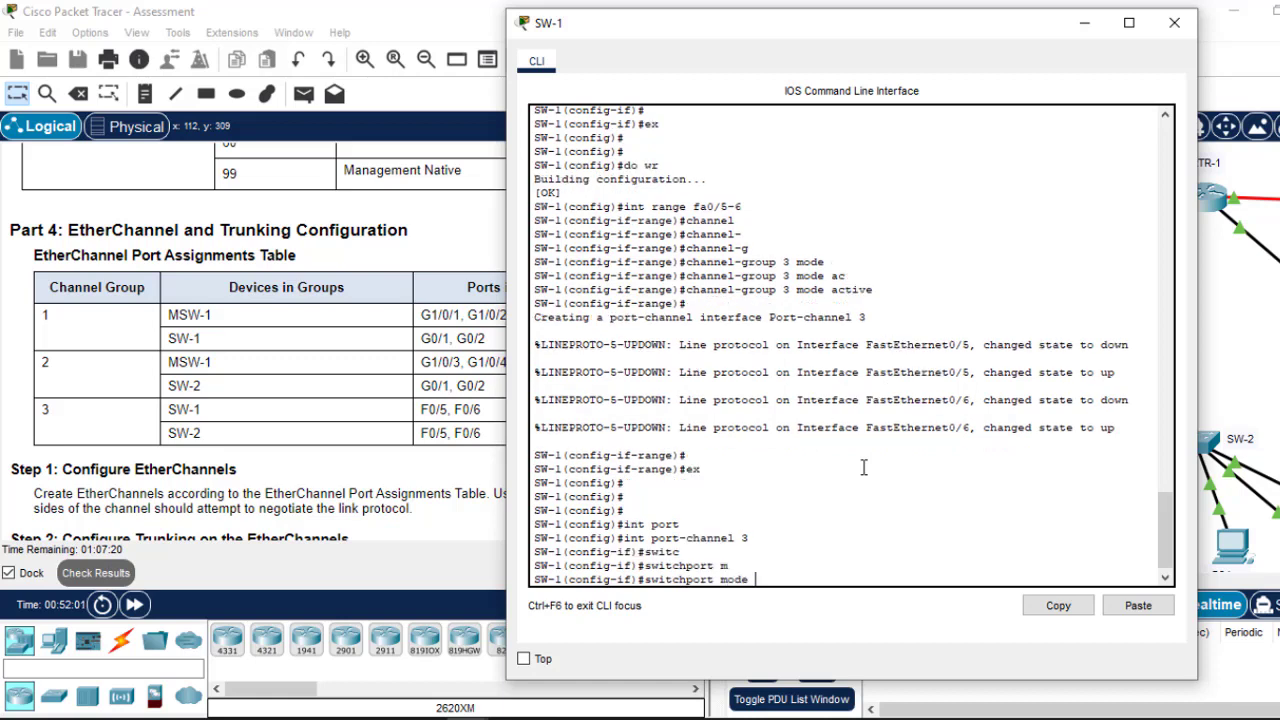
{"action": "type", "text": "tr"}
{"action": "key", "text": "Tab"}
{"action": "key", "text": "Return"}
{"action": "key", "text": "Return"}
{"action": "key", "text": "Return"}
{"action": "key", "text": "Return"}
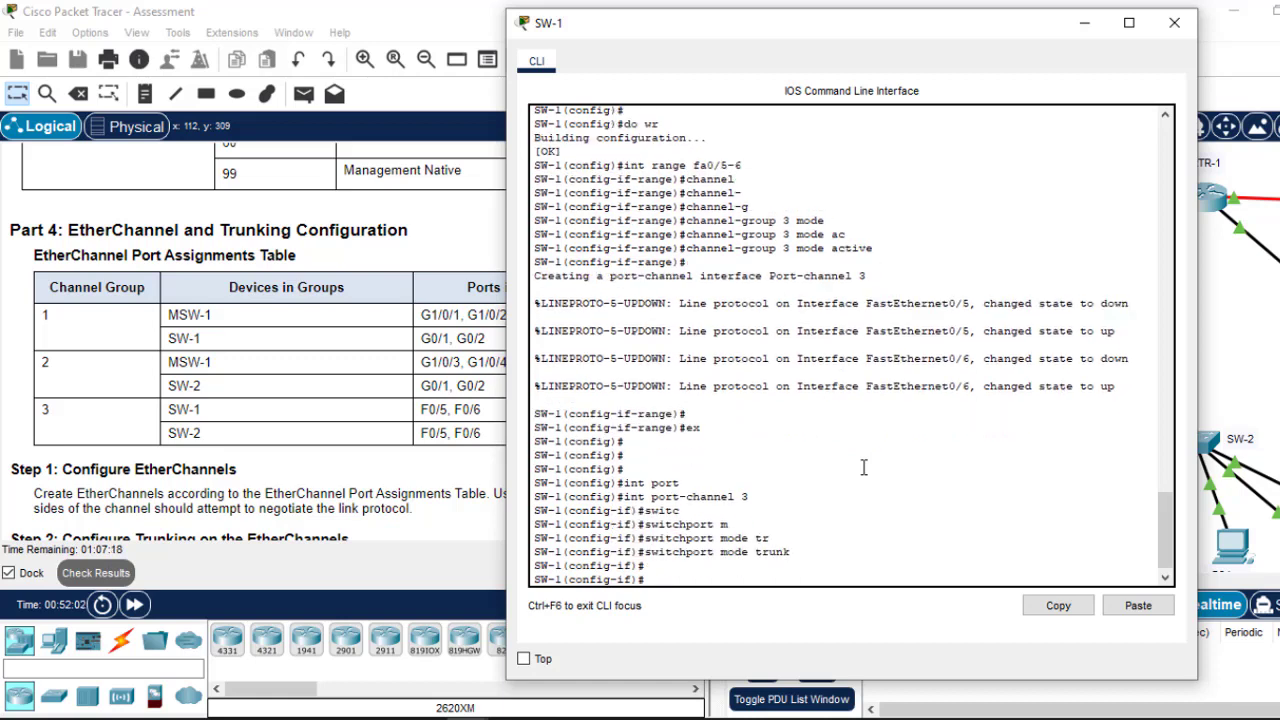
Step: Save SW-1's configuration with do wr and close its window
{"action": "type", "text": "ex"}
{"action": "key", "text": "Return"}
{"action": "key", "text": "Return"}
{"action": "key", "text": "Return"}
{"action": "type", "text": "d"}
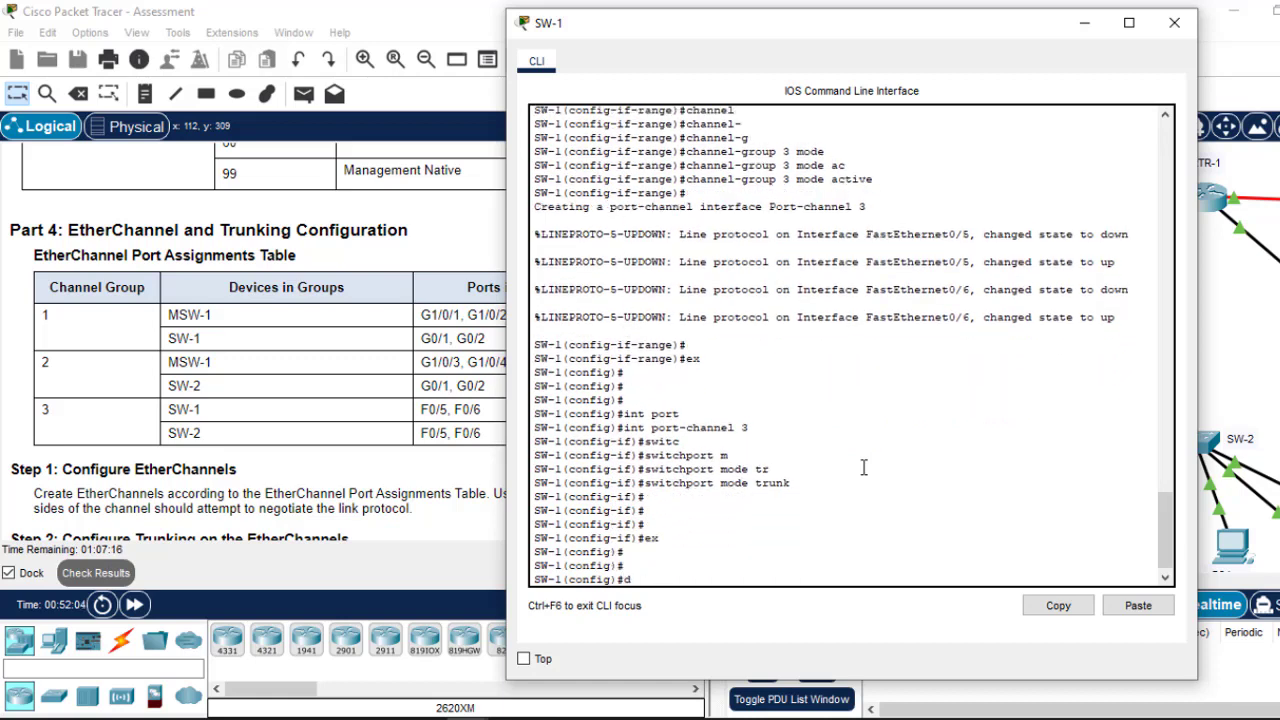
{"action": "type", "text": "o wr"}
{"action": "key", "text": "Return"}
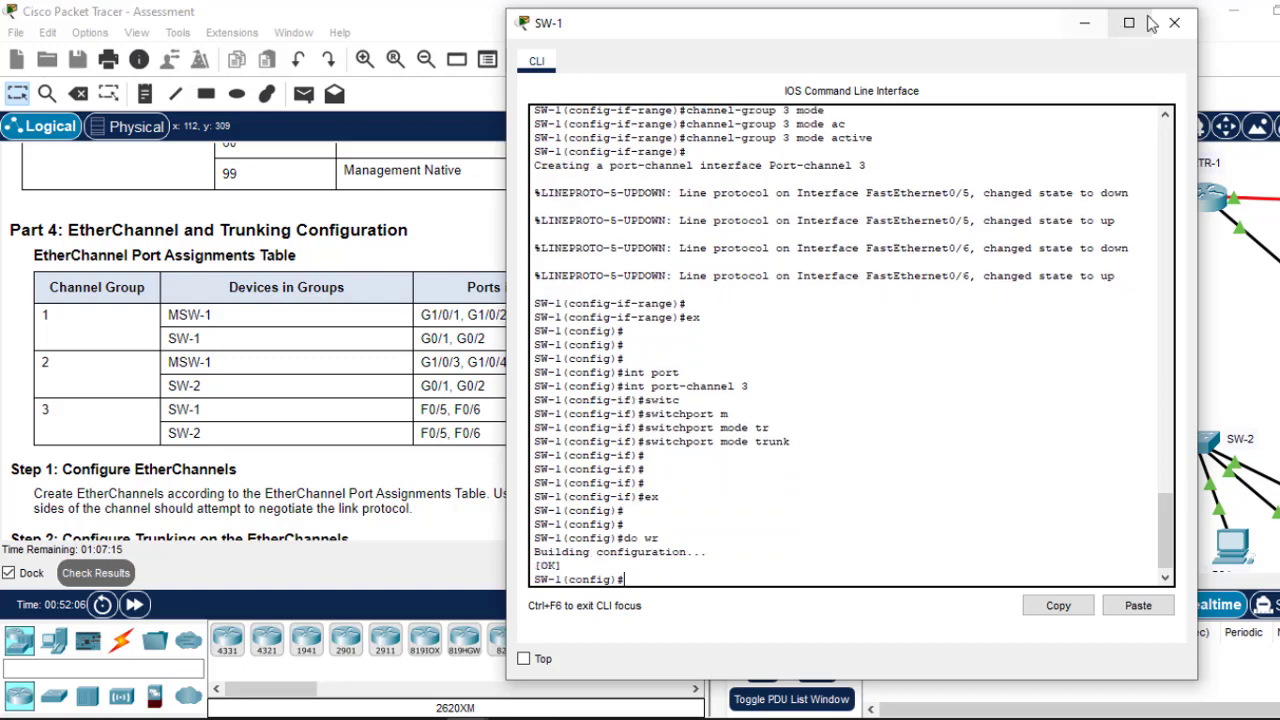
{"action": "left_click", "coordinate": [1174, 22]}
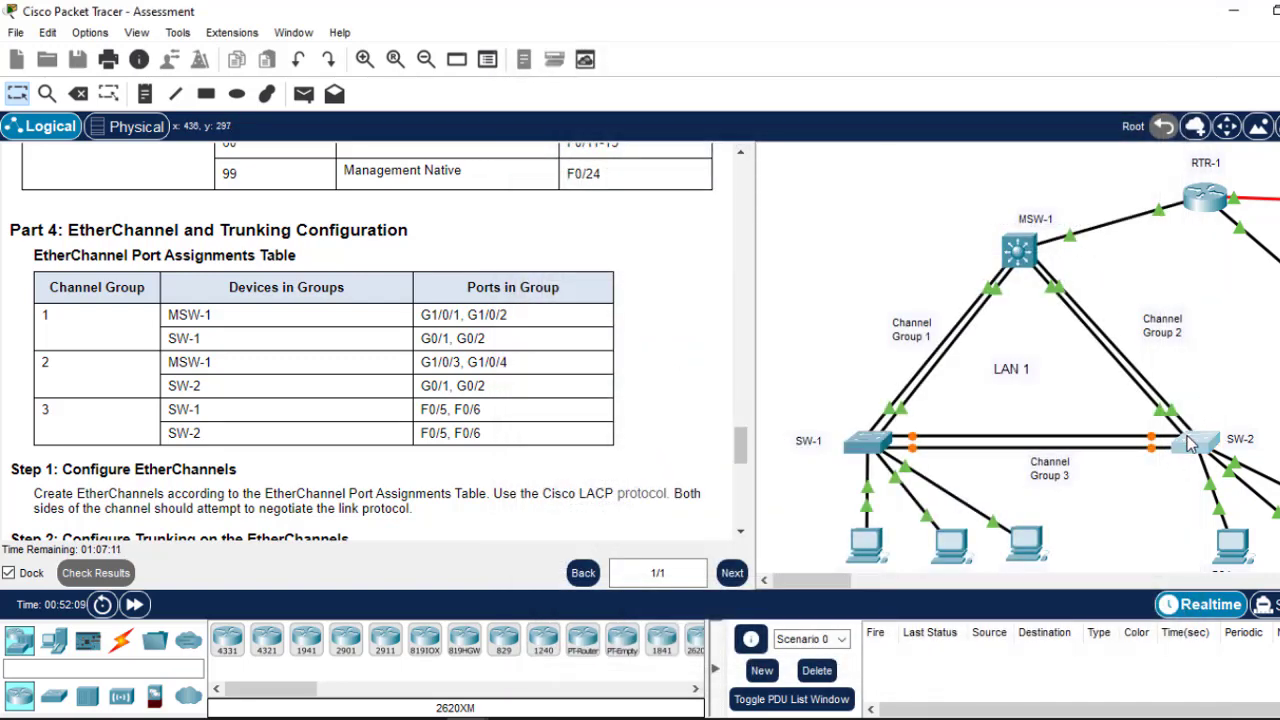
Step: Open SW-2's CLI, finish the paused VLAN listing and reveal the EtherChannel table
{"action": "left_click", "coordinate": [1190, 445]}
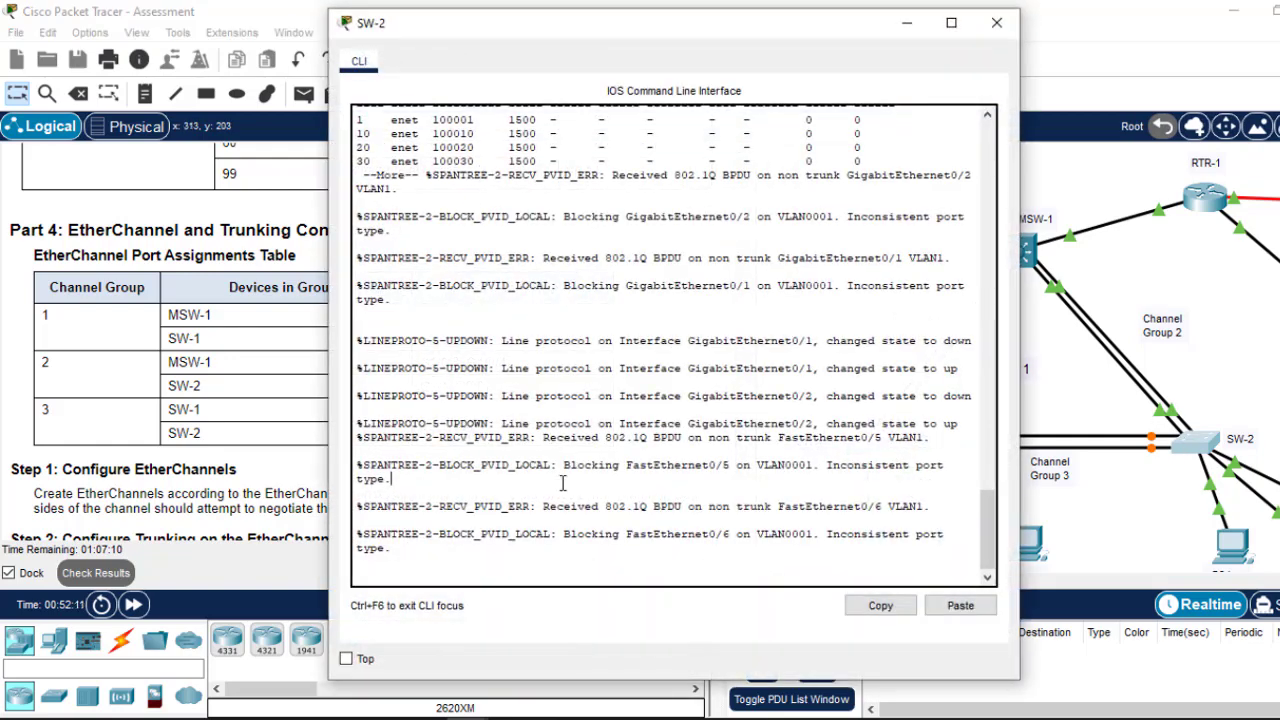
{"action": "key", "text": "space"}
{"action": "key", "text": "Return"}
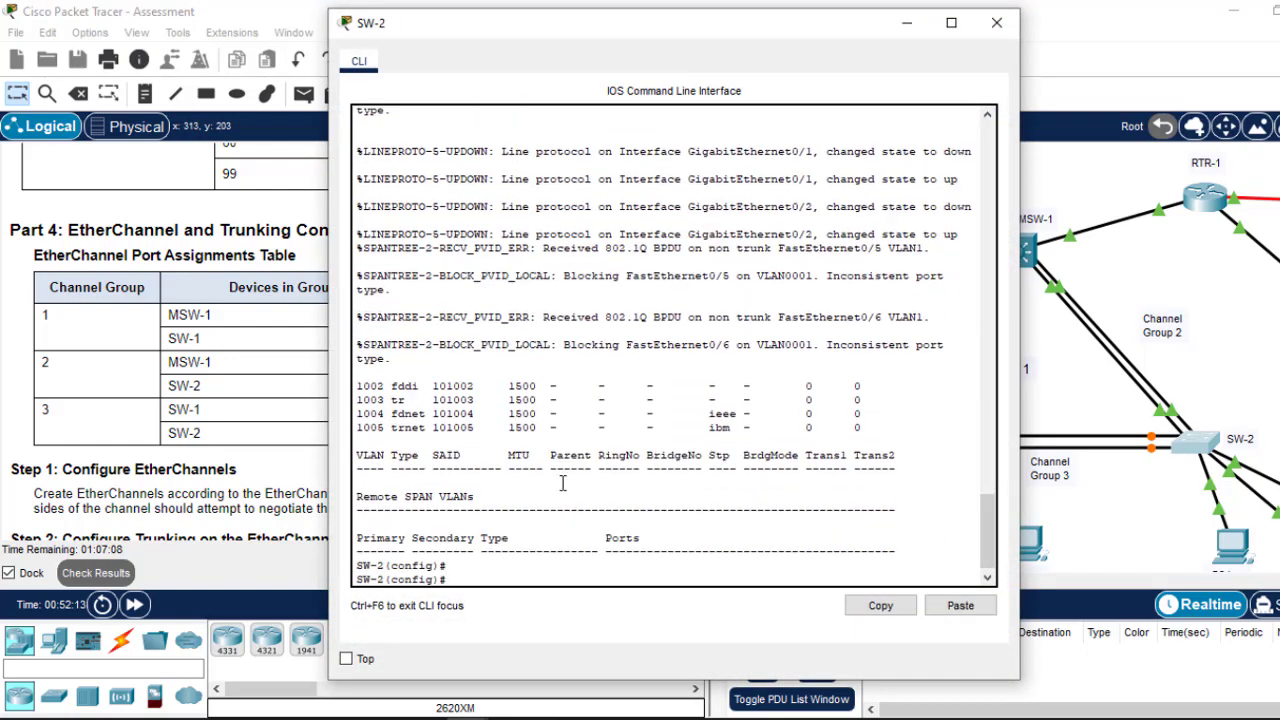
{"action": "key", "text": "Return"}
{"action": "key", "text": "Return"}
{"action": "key", "text": "Return"}
{"action": "key", "text": "Return"}
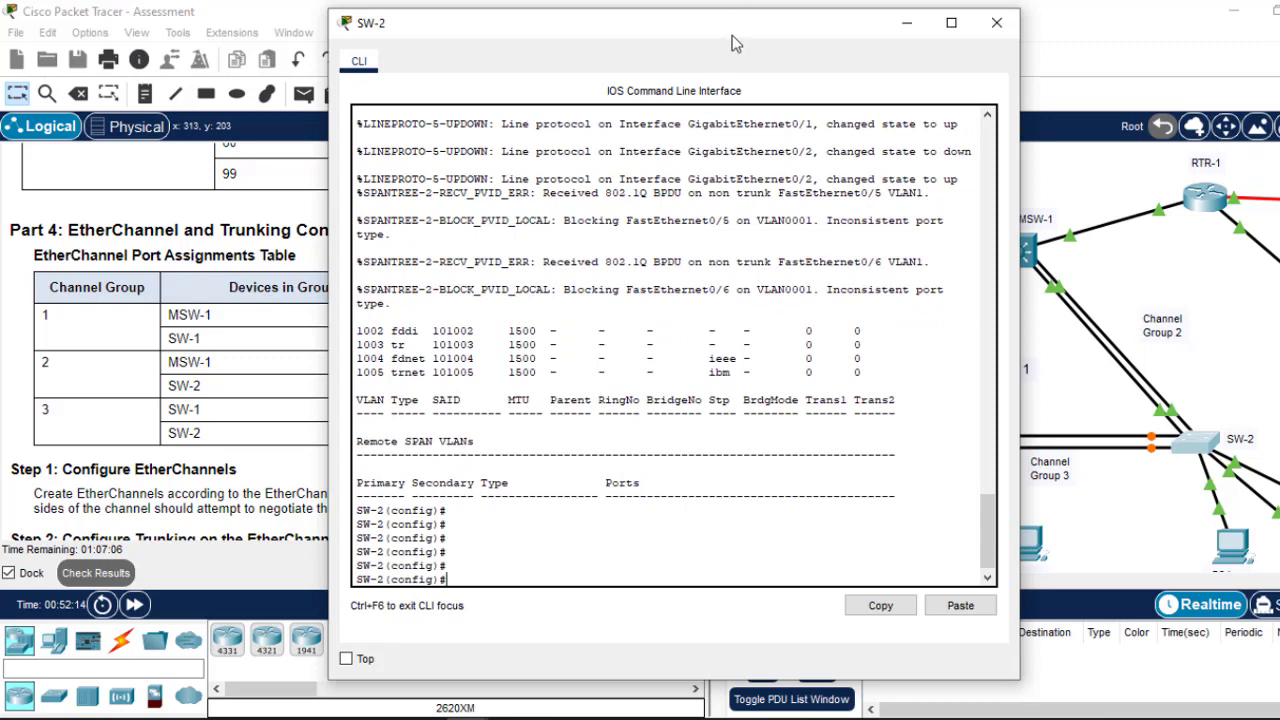
{"action": "left_click_drag", "start_coordinate": [733, 36], "coordinate": [921, 74]}
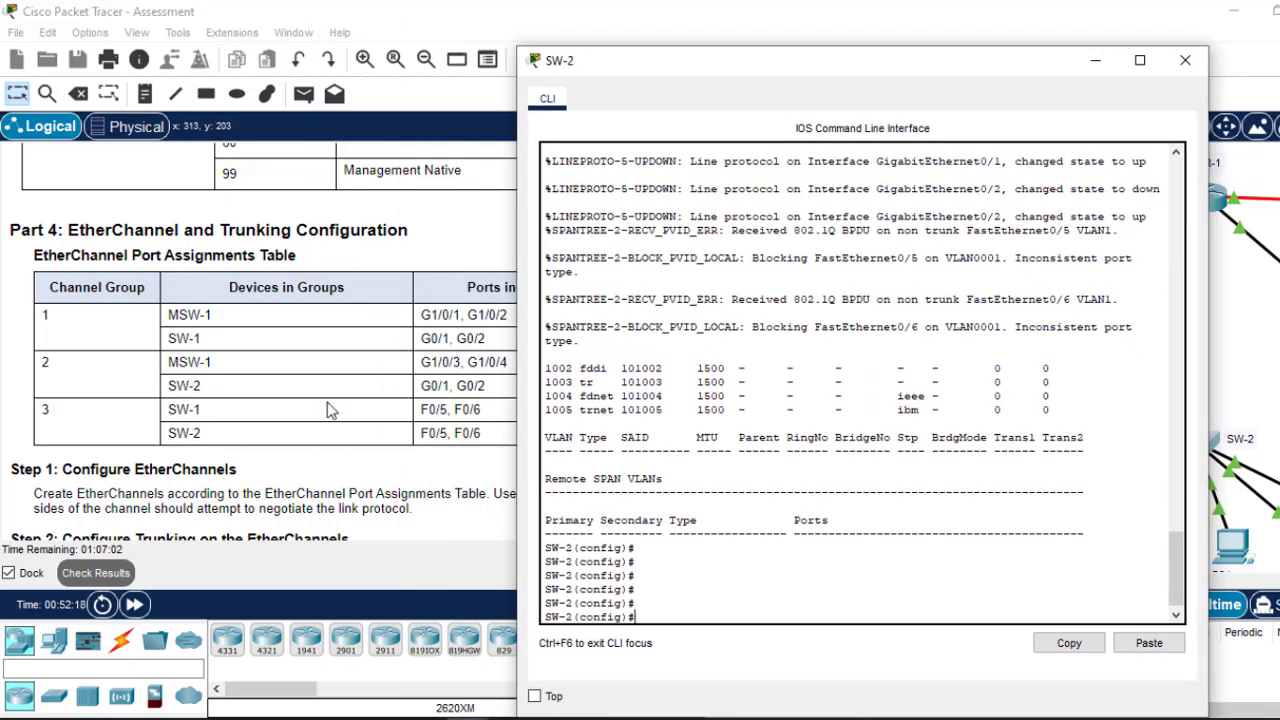
Step: Bundle SW-2's G0/1–G0/2 into channel group 2 in LACP active mode
{"action": "type", "text": "int range"}
{"action": "type", "text": "g0/1-2"}
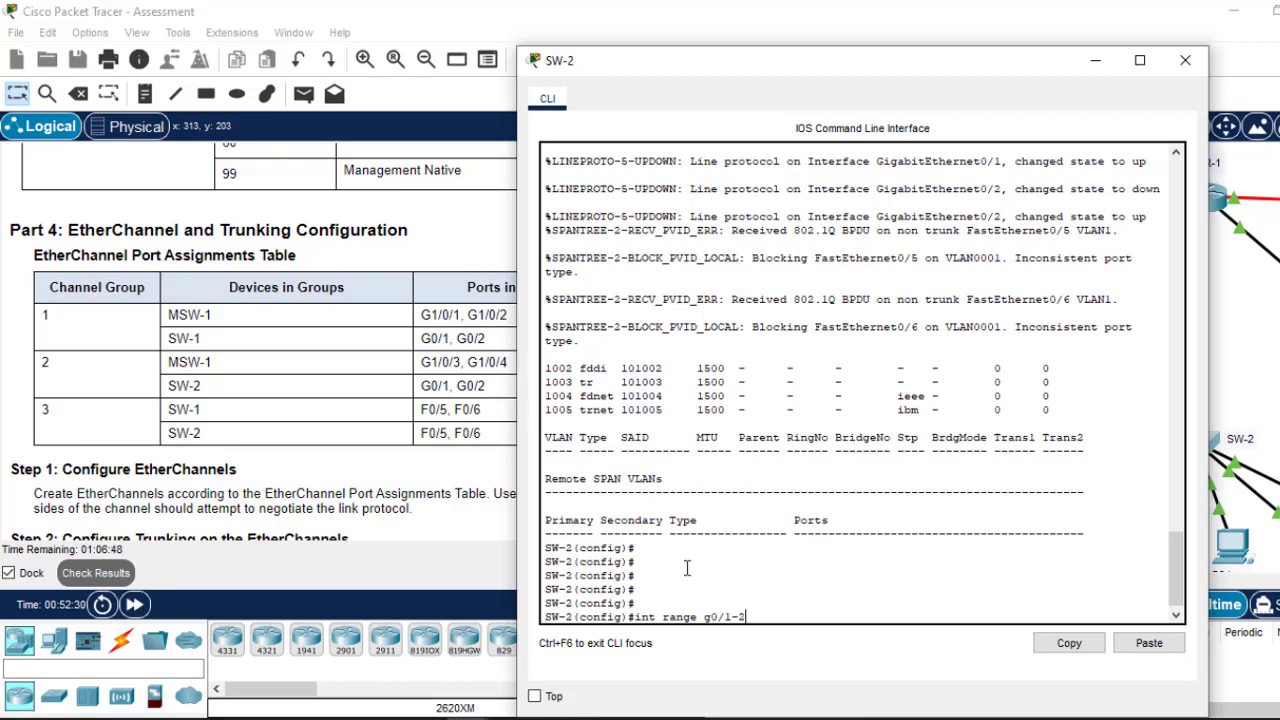
{"action": "key", "text": "Return"}
{"action": "type", "text": "cha"}
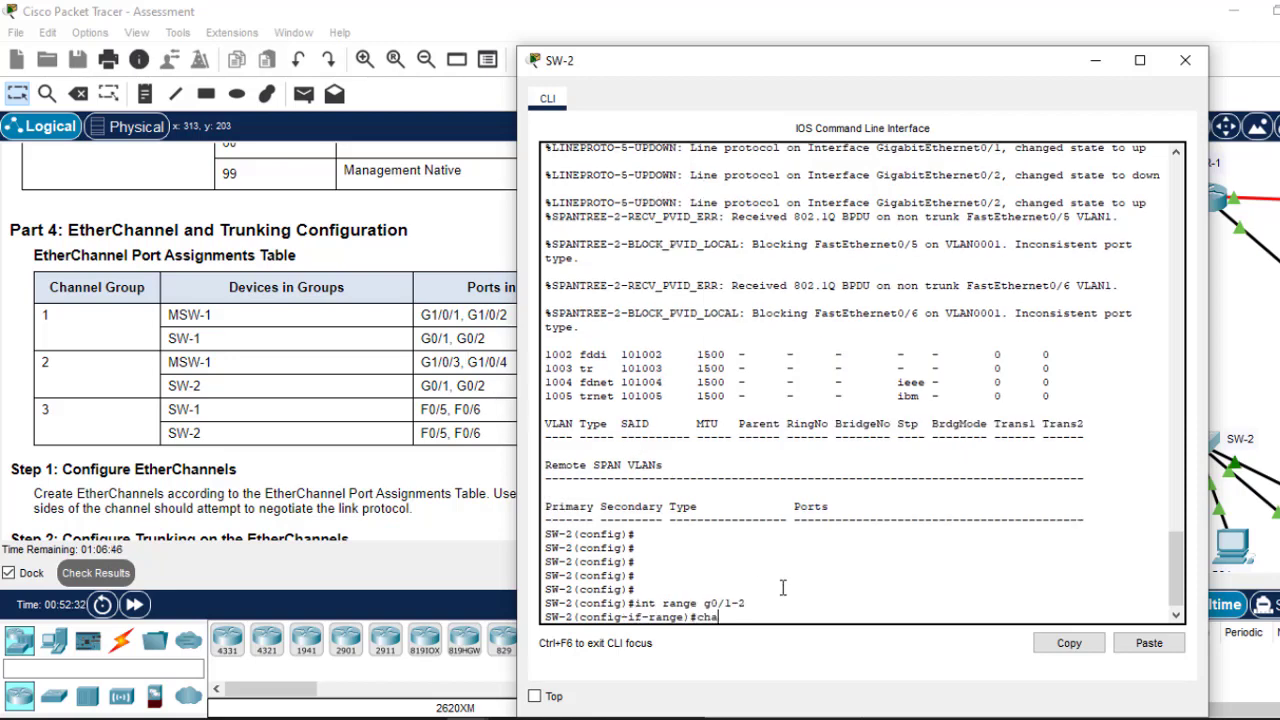
{"action": "type", "text": "nnel-group "}
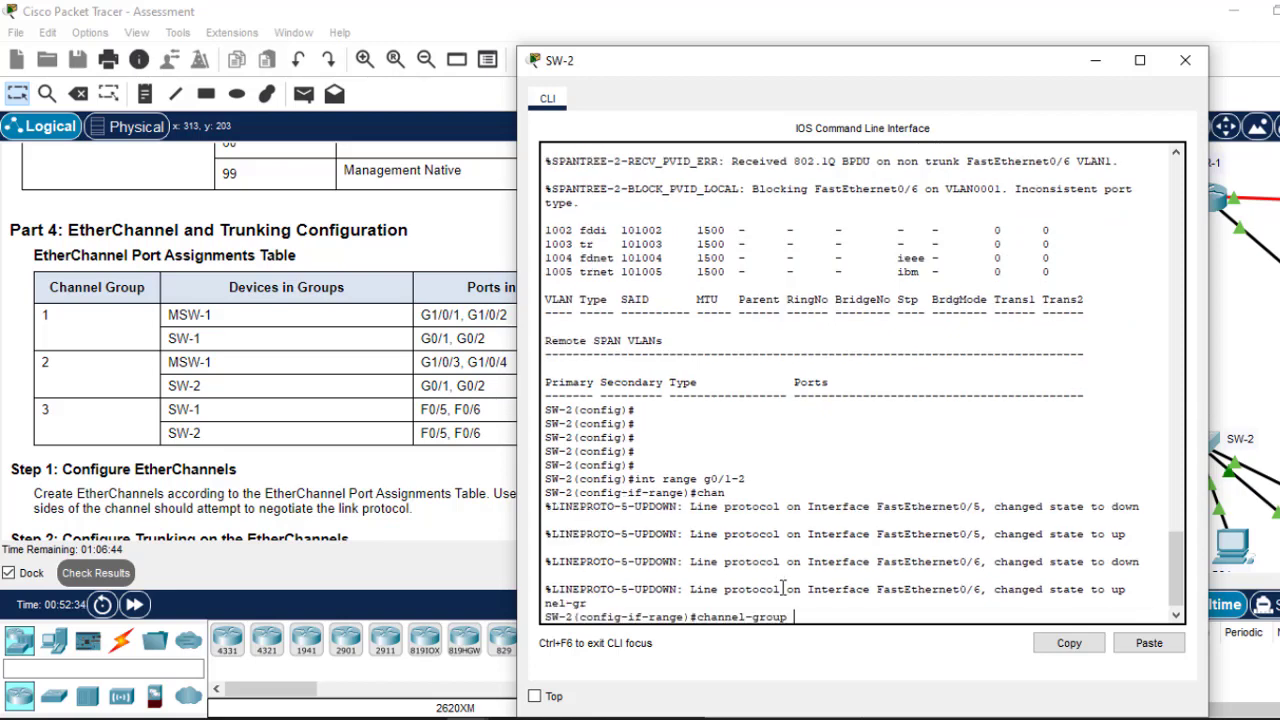
{"action": "type", "text": "2"}
{"action": "key", "text": "Return"}
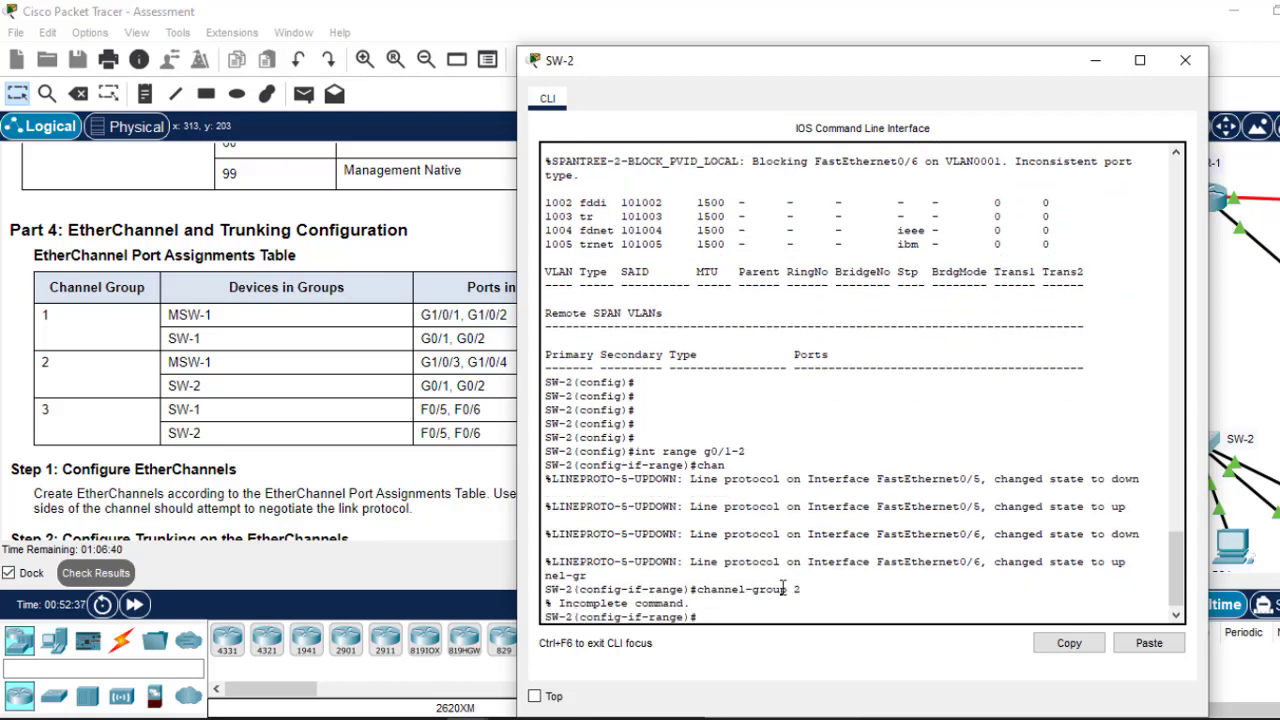
{"action": "key", "text": "Up"}
{"action": "type", "text": "m"}
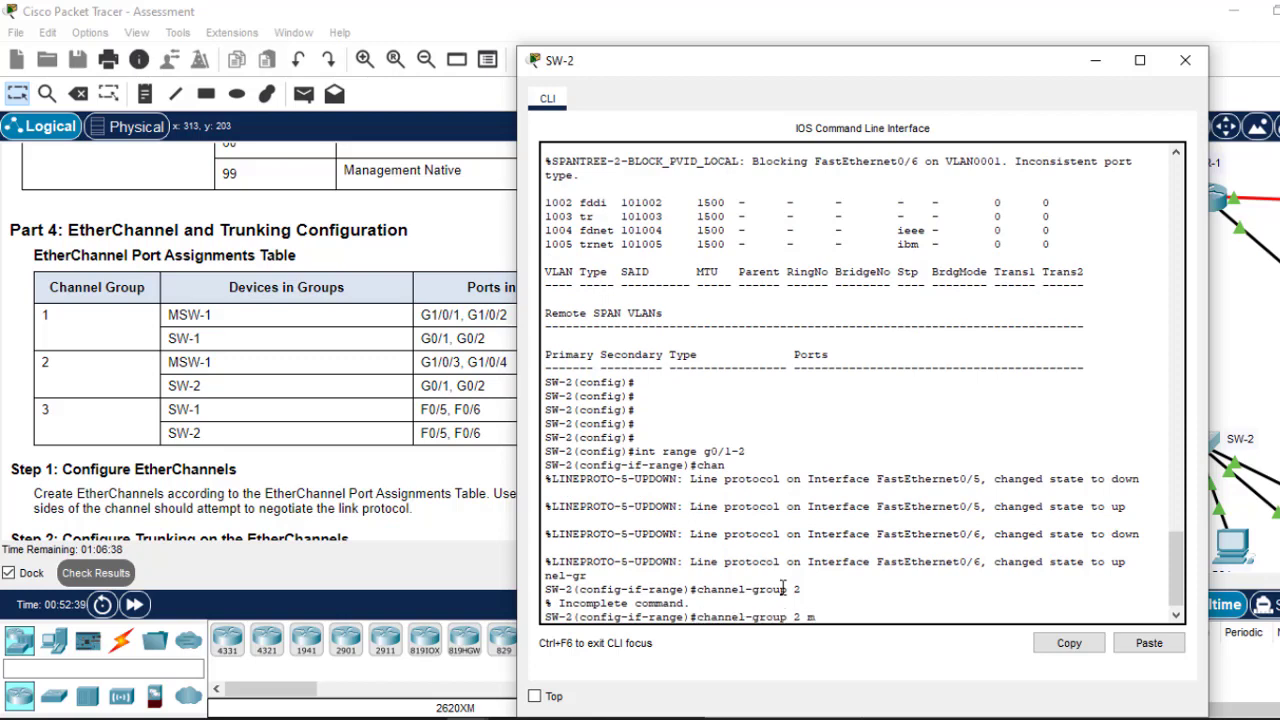
{"action": "type", "text": "o"}
{"action": "key", "text": "Tab"}
{"action": "type", "text": "ac"}
{"action": "key", "text": "Tab"}
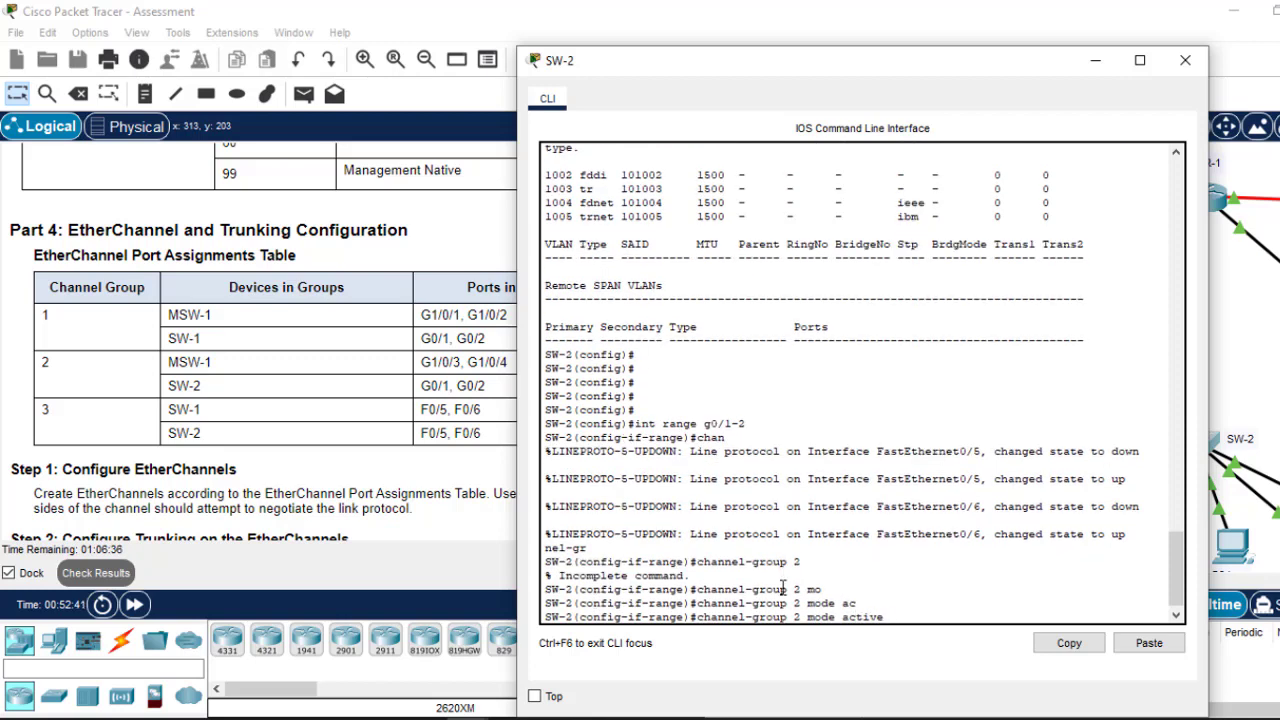
{"action": "key", "text": "Return"}
{"action": "key", "text": "Return"}
{"action": "key", "text": "Return"}
{"action": "key", "text": "Return"}
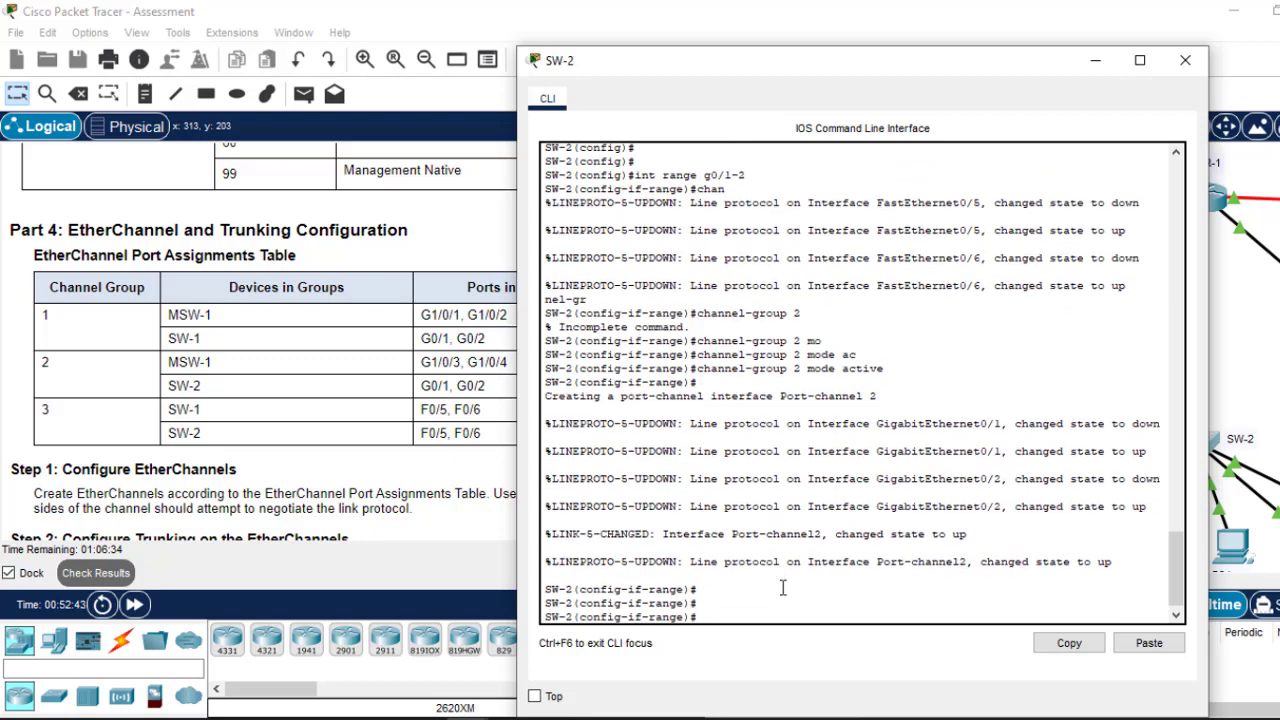
{"action": "type", "text": "ex"}
{"action": "key", "text": "Return"}
{"action": "key", "text": "Return"}
{"action": "key", "text": "Return"}
{"action": "key", "text": "Return"}
Step: Set Port-channel 2 on SW-2 to switchport mode trunk and exit
{"action": "type", "text": "ig)#int"}
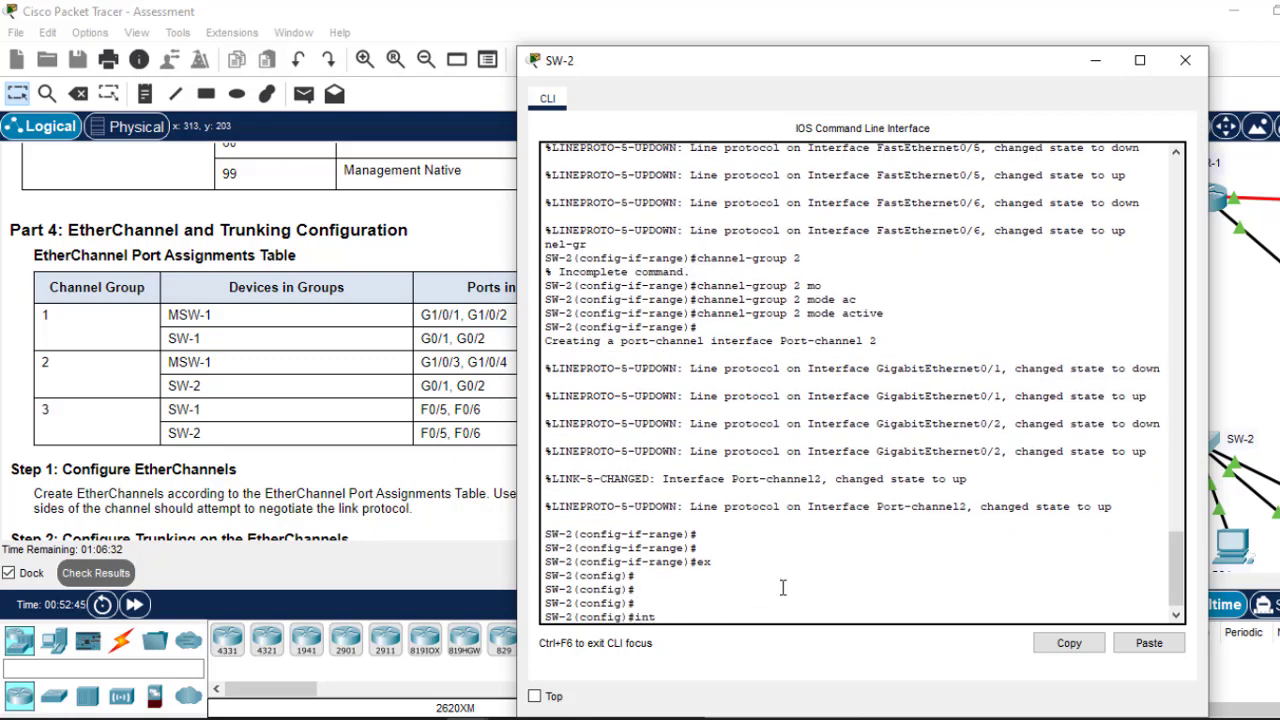
{"action": "type", "text": " port"}
{"action": "key", "text": "Tab"}
{"action": "type", "text": "2"}
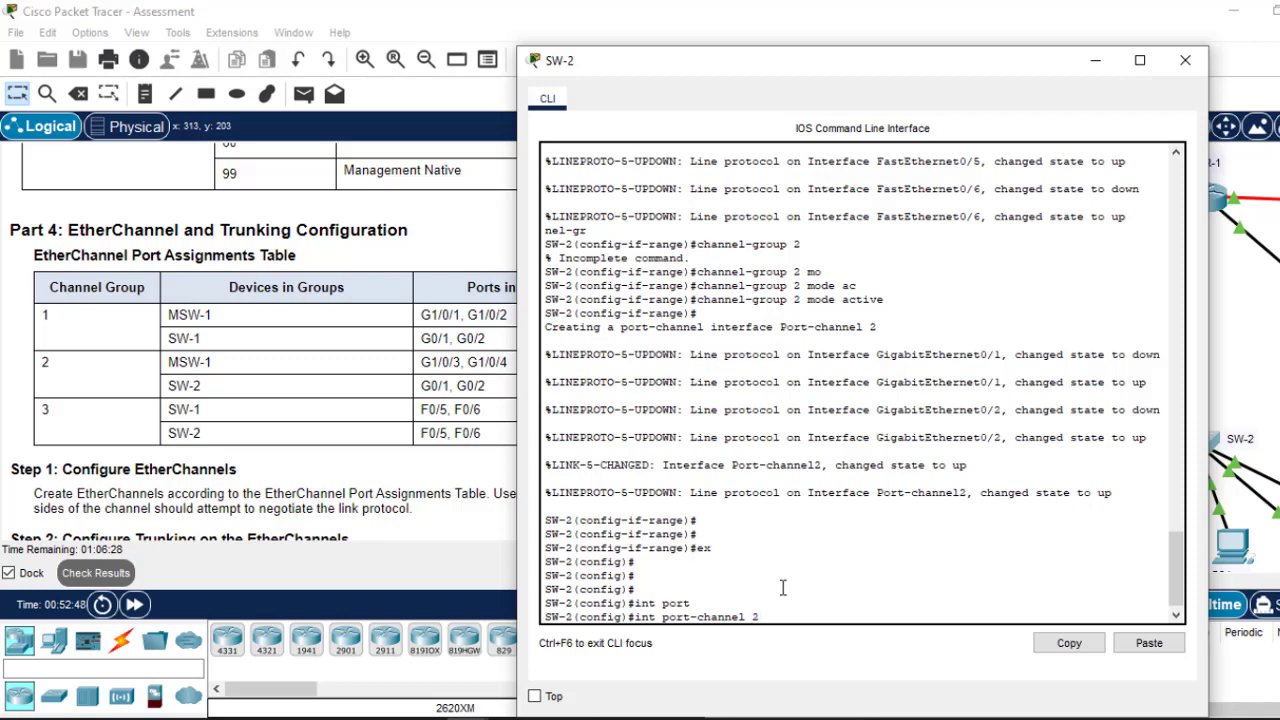
{"action": "key", "text": "Return"}
{"action": "type", "text": "swi"}
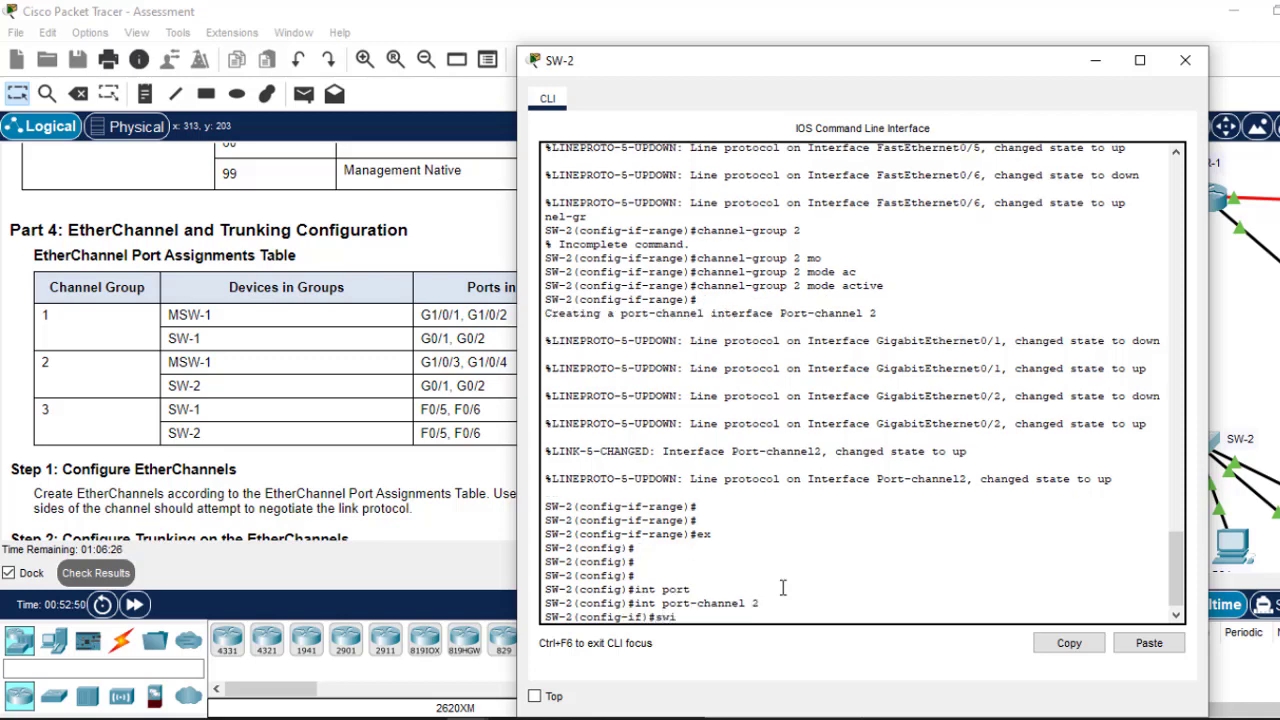
{"action": "type", "text": "tc"}
{"action": "key", "text": "Tab"}
{"action": "type", "text": "m"}
{"action": "key", "text": "Tab"}
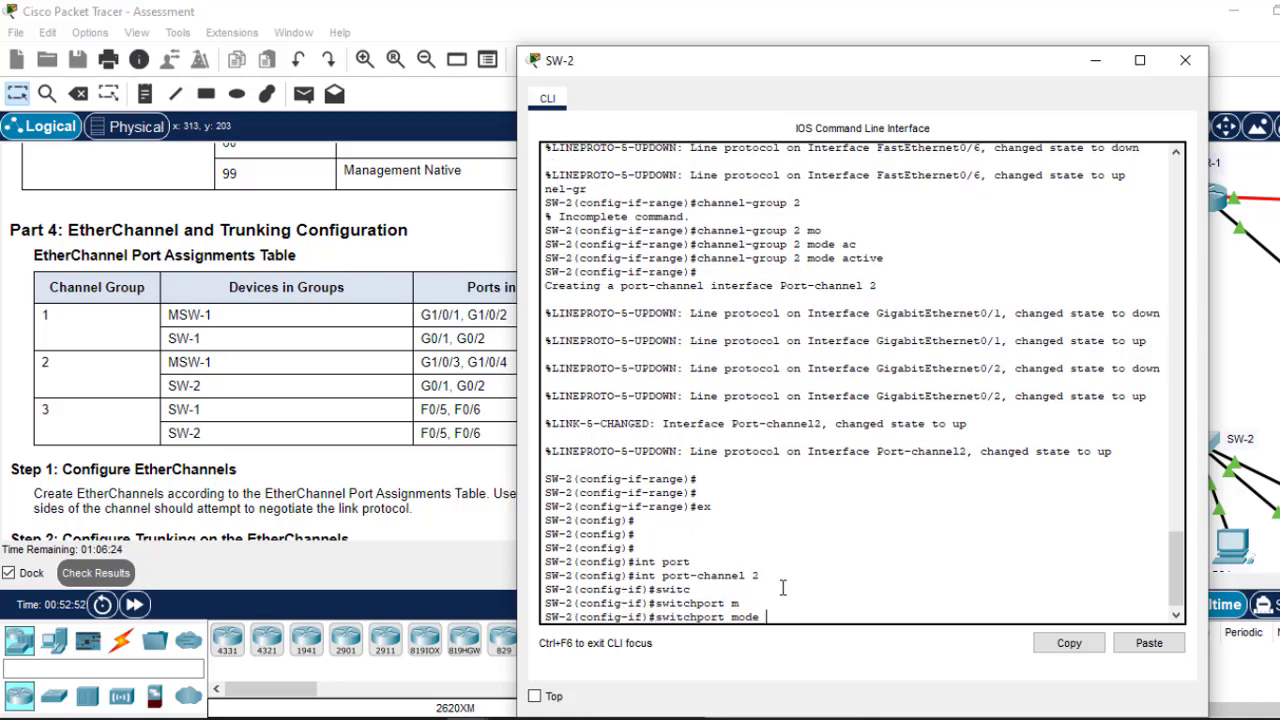
{"action": "type", "text": "tr"}
{"action": "key", "text": "Tab"}
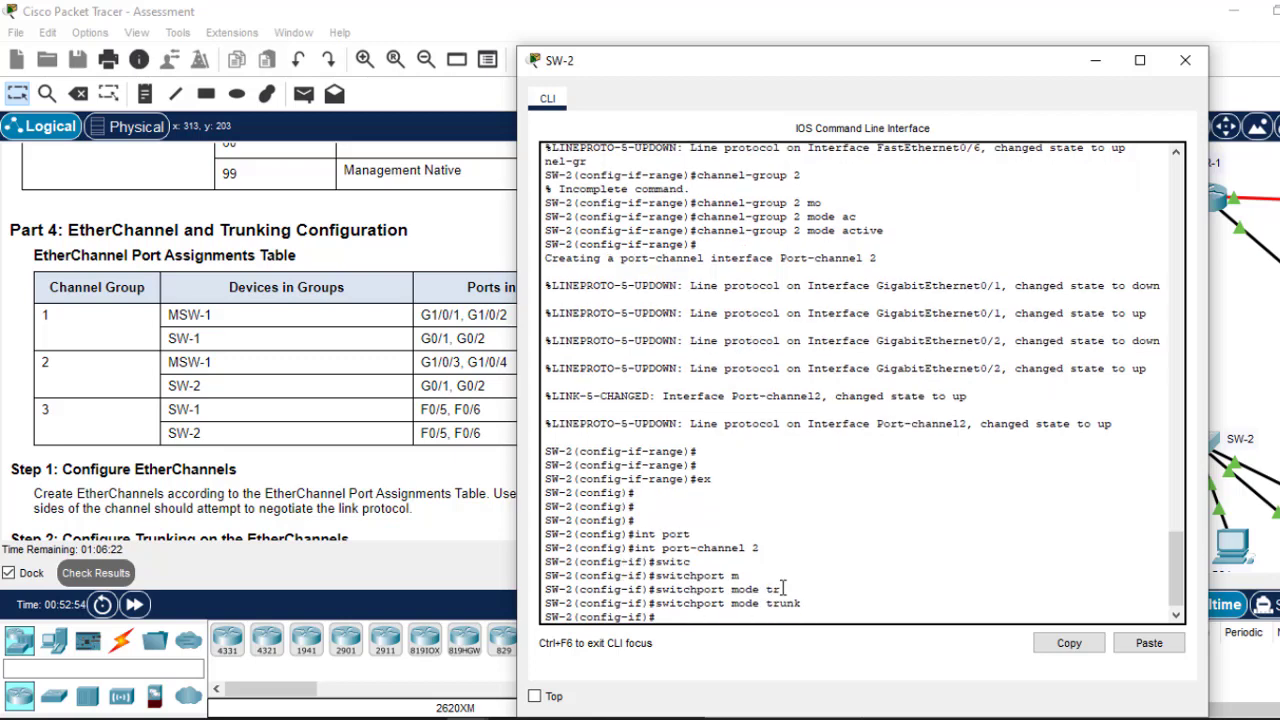
{"action": "key", "text": "Return"}
{"action": "key", "text": "Return"}
{"action": "key", "text": "Return"}
{"action": "key", "text": "Return"}
{"action": "type", "text": "ex"}
{"action": "key", "text": "Return"}
{"action": "key", "text": "Return"}
{"action": "key", "text": "Return"}
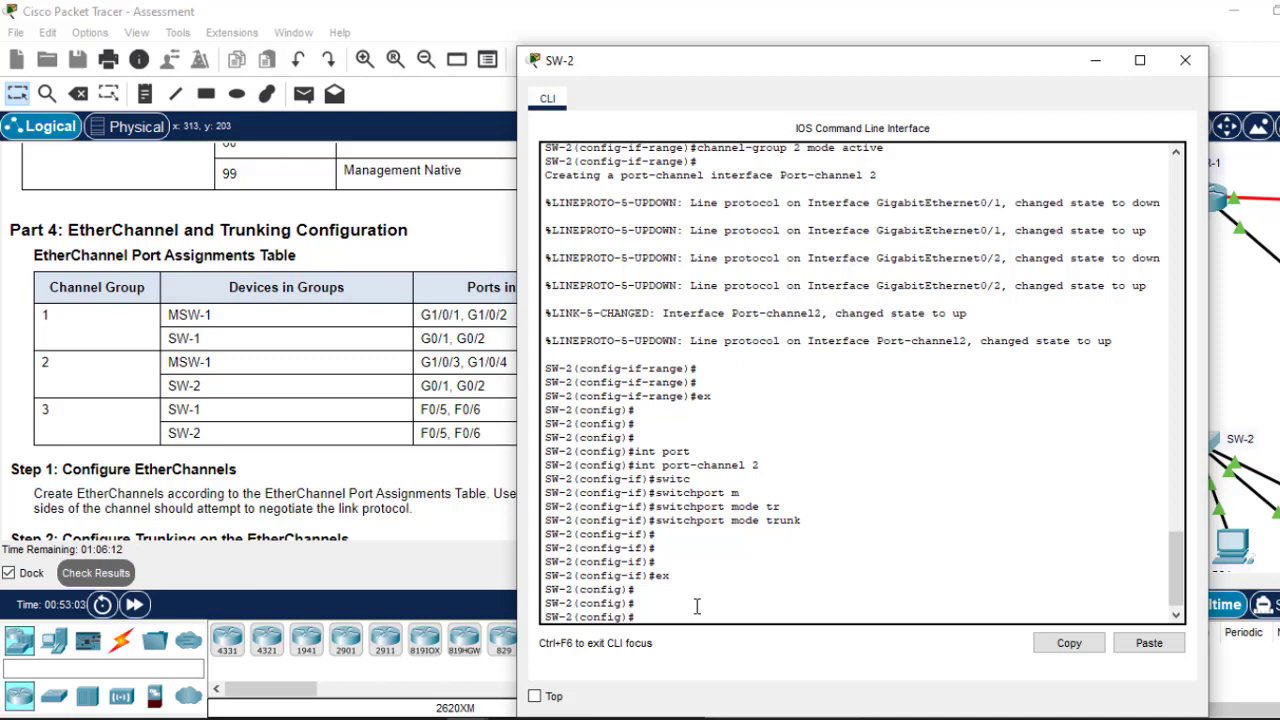
Step: On SW-2, put F0/5–F0/6 into channel group 3 with LACP mode active
{"action": "key", "text": "Up"}
{"action": "key", "text": "Up"}
{"action": "key", "text": "Up"}
{"action": "key", "text": "Up"}
{"action": "key", "text": "Up"}
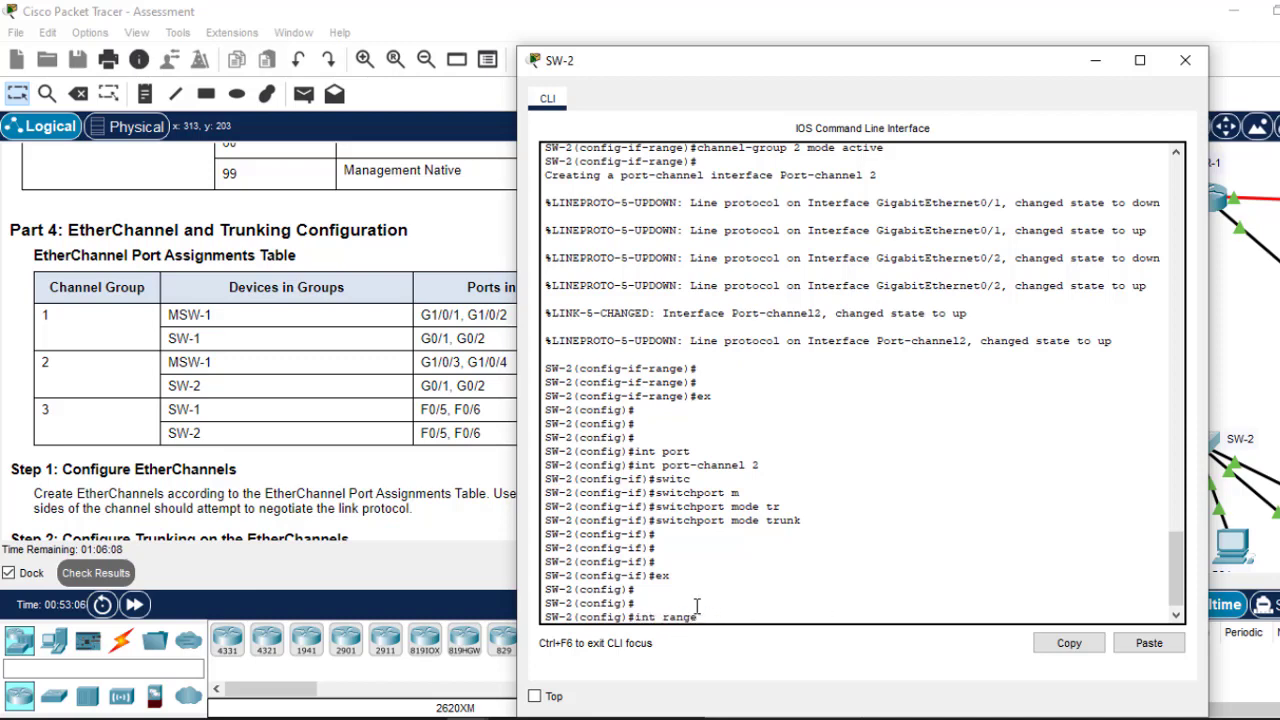
{"action": "type", "text": "fa0/5-6"}
{"action": "key", "text": "Return"}
{"action": "type", "text": "c"}
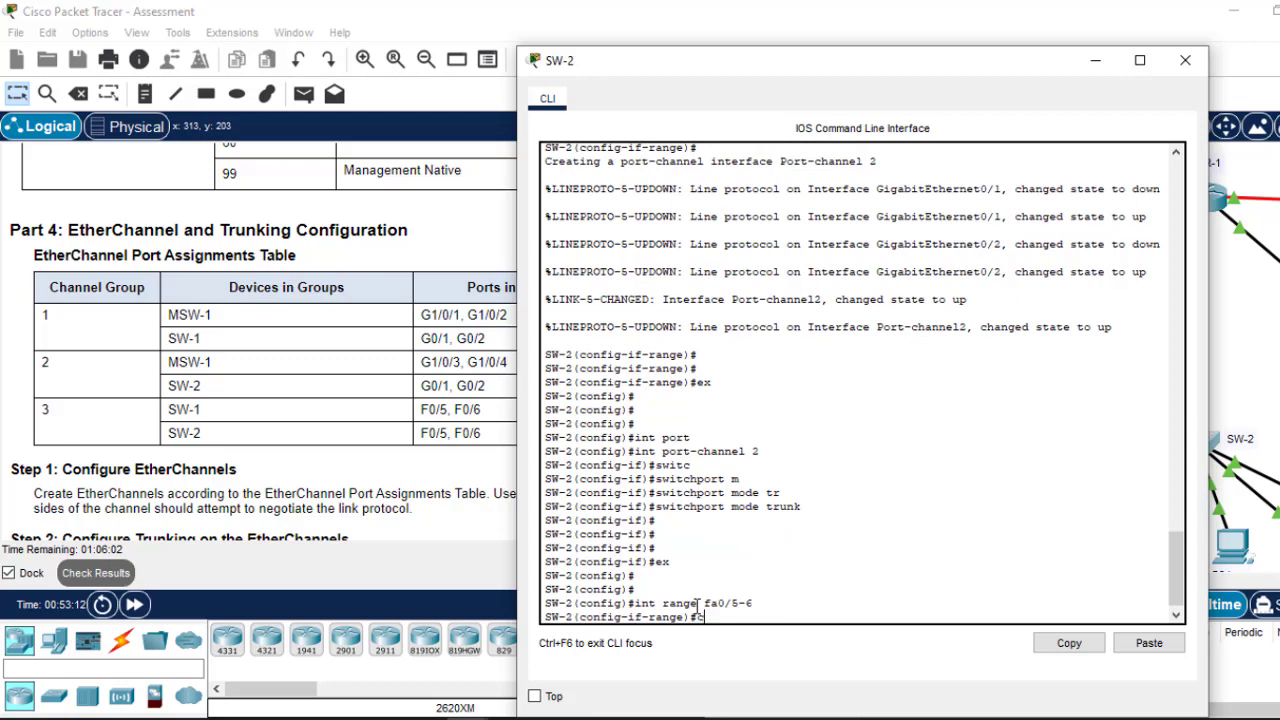
{"action": "type", "text": "hannel"}
{"action": "type", "text": "-g"}
{"action": "key", "text": "Tab"}
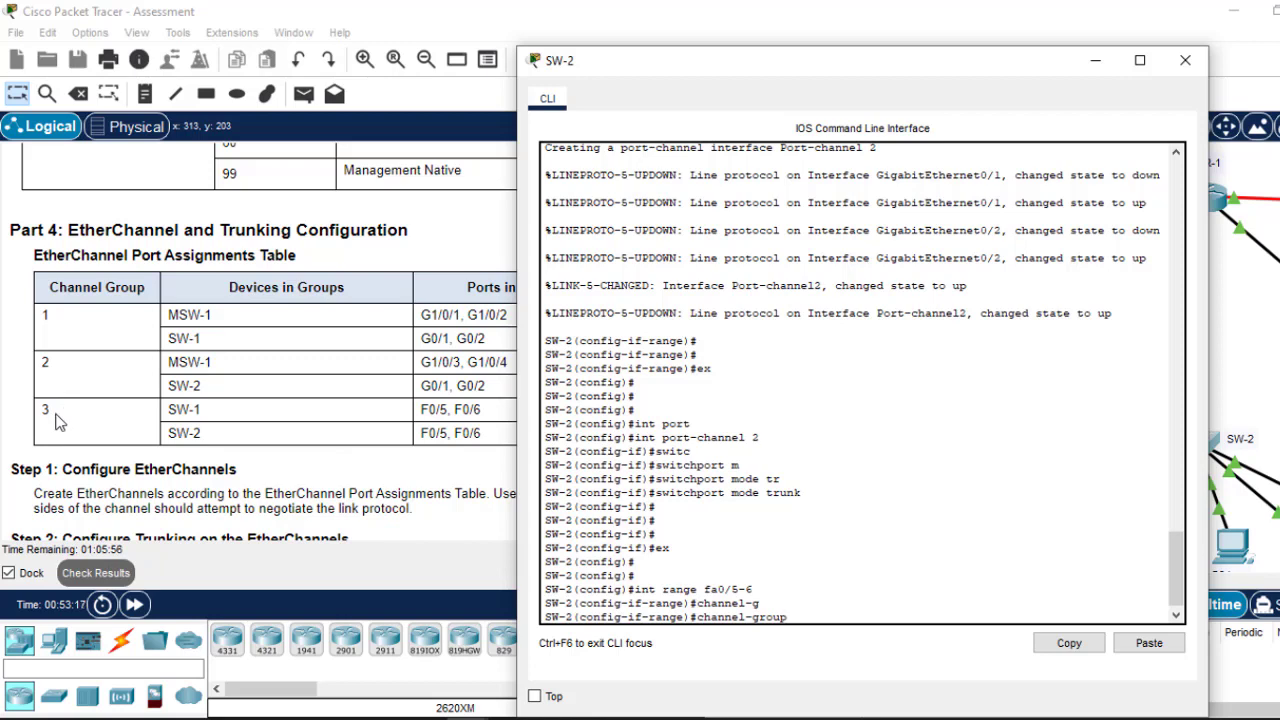
{"action": "type", "text": "3 m"}
{"action": "key", "text": "Tab"}
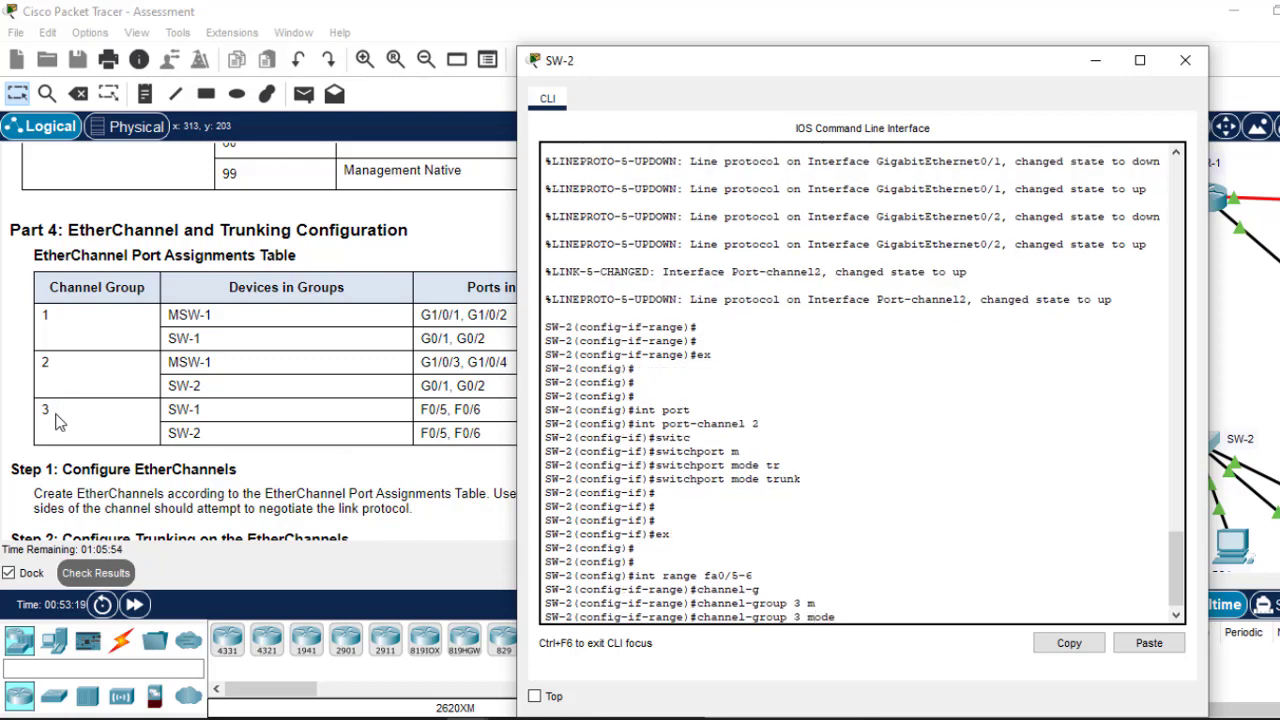
{"action": "type", "text": "ac"}
{"action": "key", "text": "Tab"}
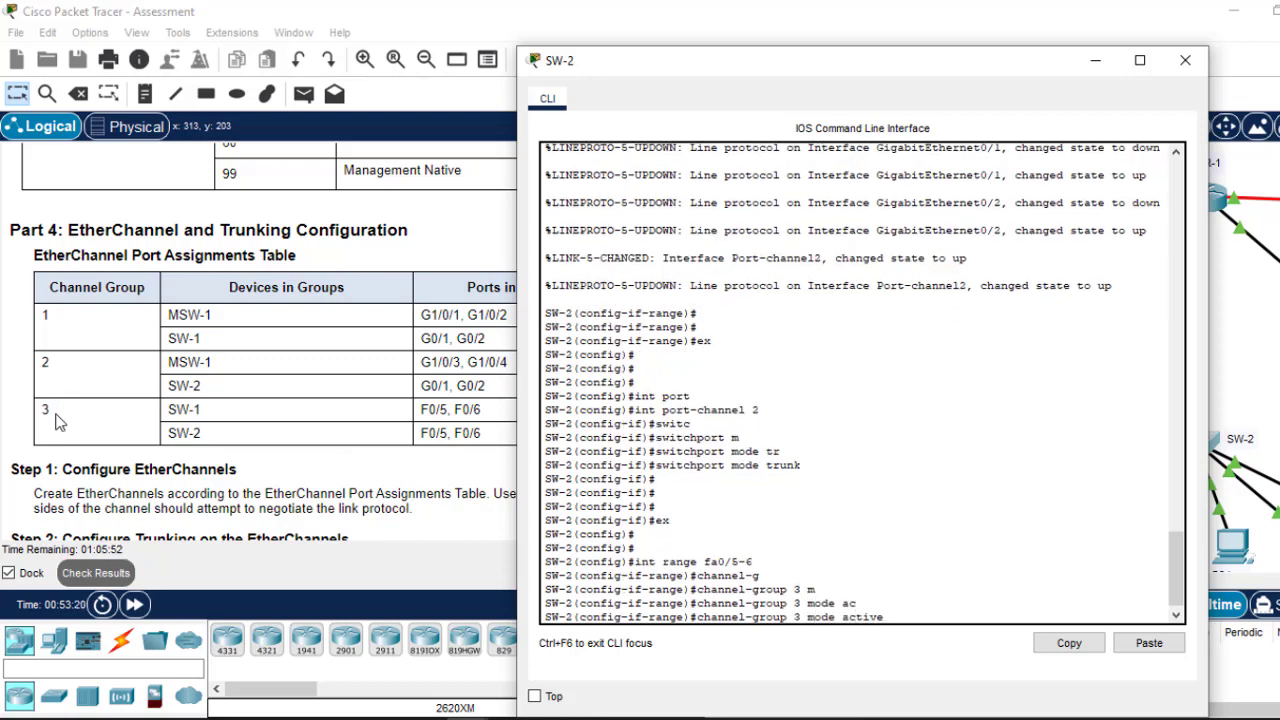
{"action": "key", "text": "Return"}
{"action": "key", "text": "Return"}
{"action": "key", "text": "Return"}
{"action": "key", "text": "Return"}
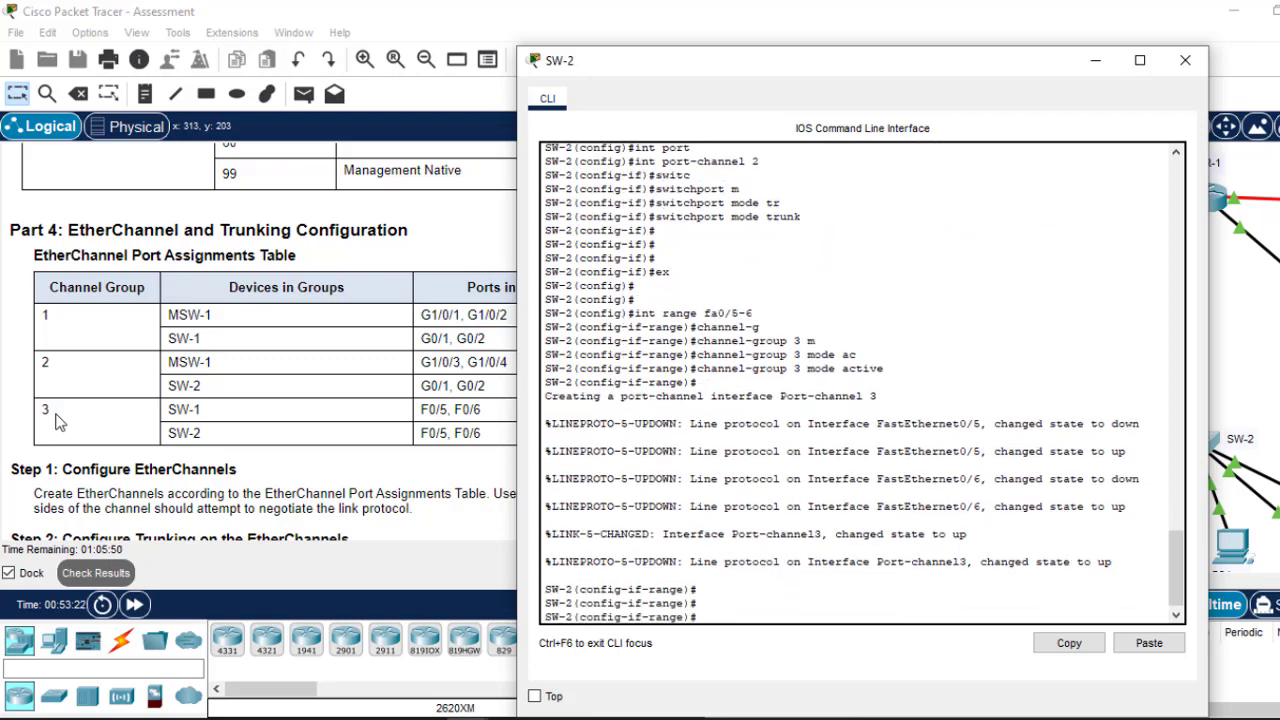
{"action": "type", "text": "ex"}
{"action": "key", "text": "Return"}
{"action": "key", "text": "Return"}
{"action": "key", "text": "Return"}
{"action": "type", "text": "int"}
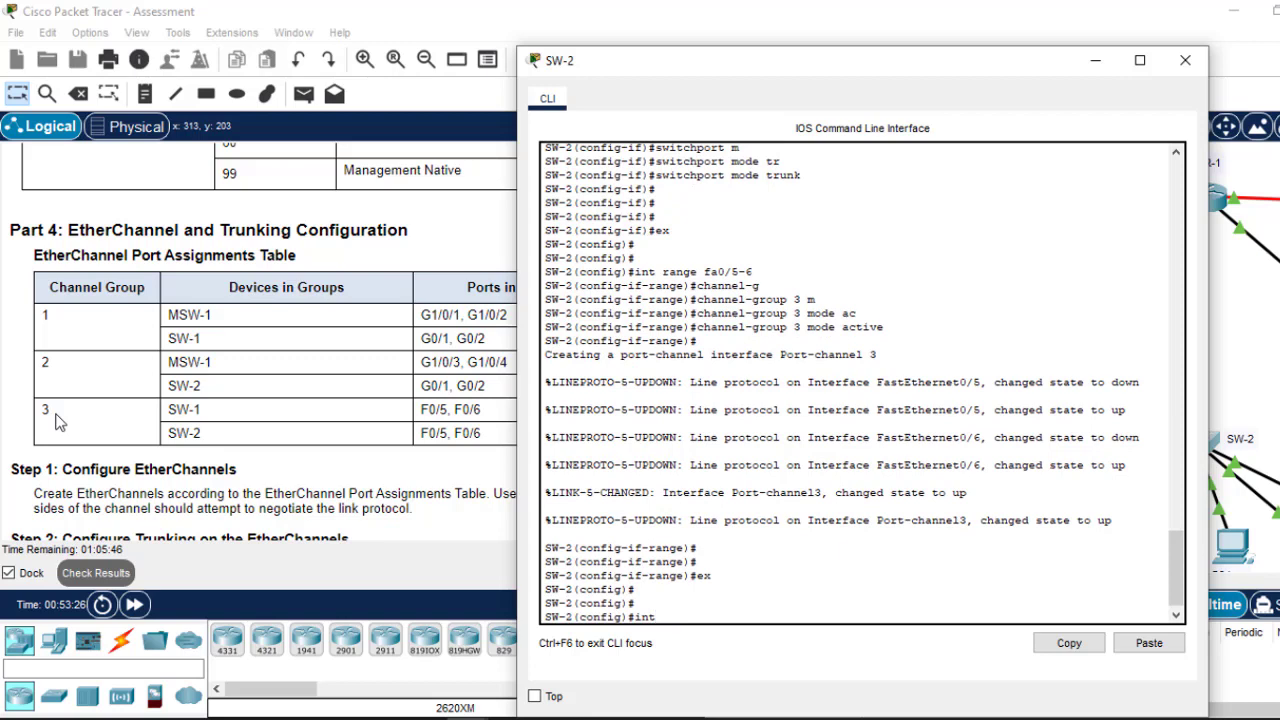
{"action": "type", "text": " port-"}
{"action": "key", "text": "Tab"}
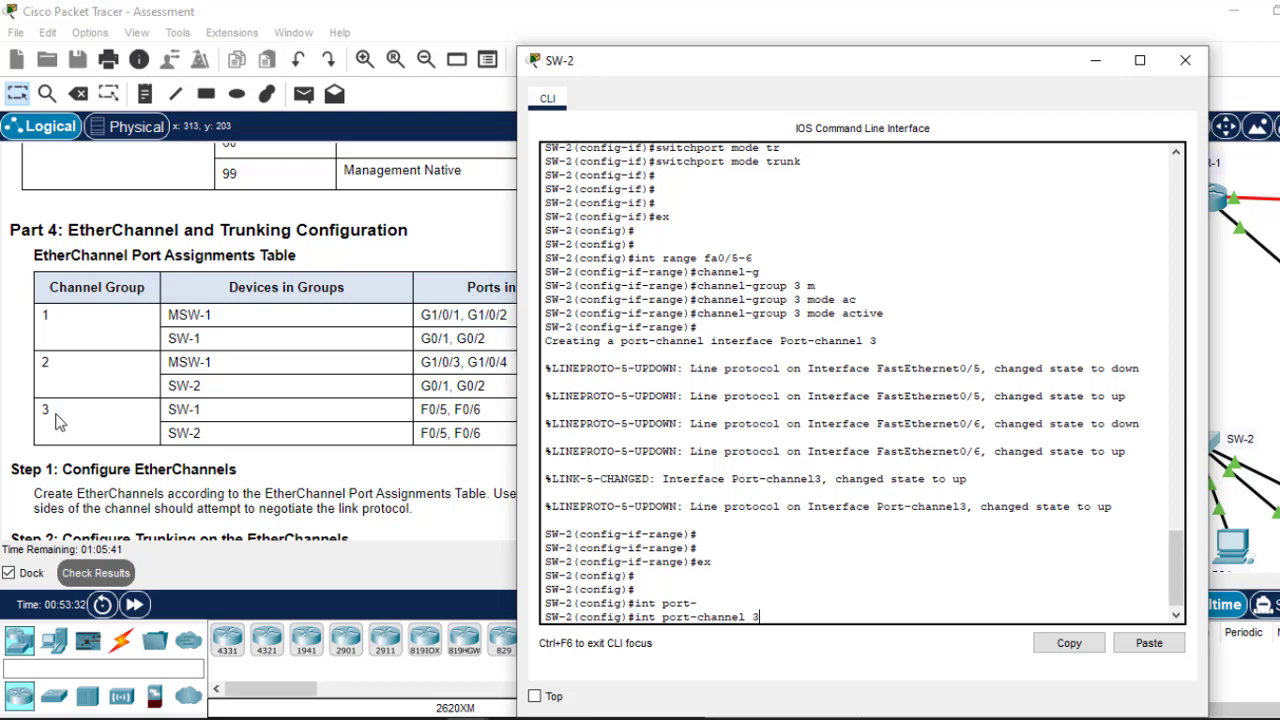
Step: Set SW-2's Port-channel 3 to switchport mode trunk
{"action": "key", "text": "Return"}
{"action": "type", "text": "swit"}
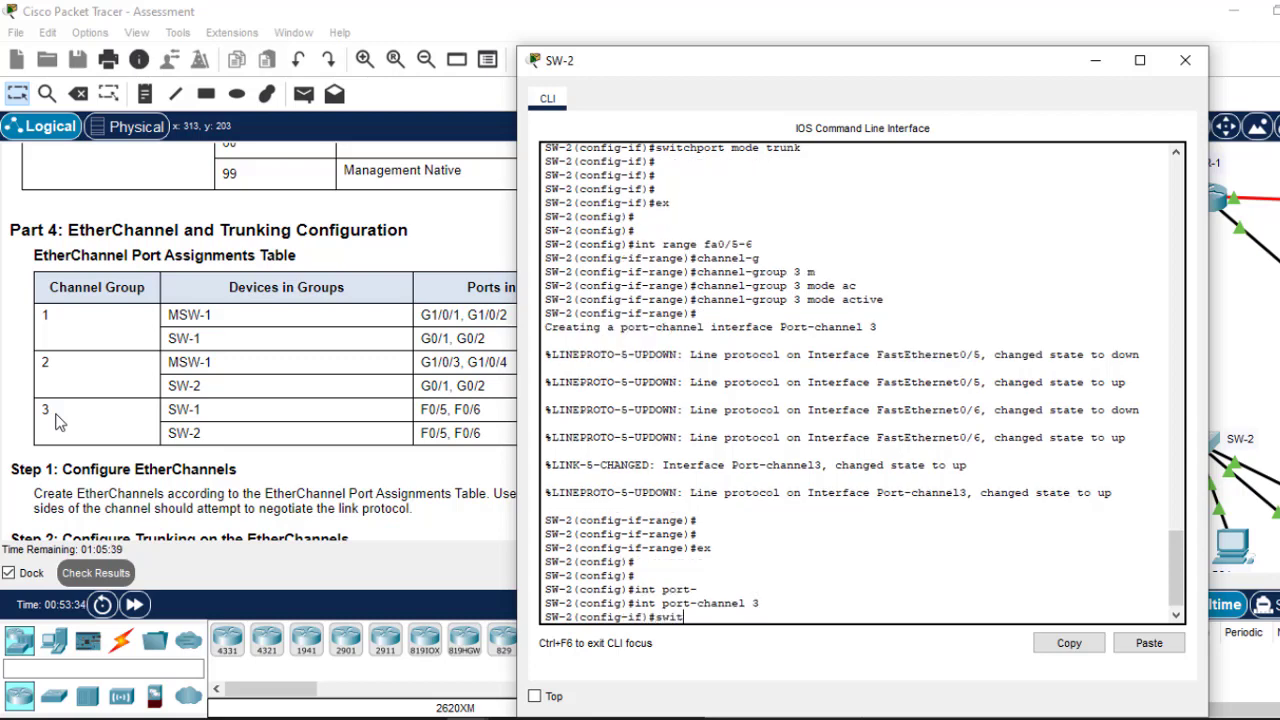
{"action": "type", "text": "c"}
{"action": "key", "text": "Tab"}
{"action": "type", "text": "mo"}
{"action": "key", "text": "Tab"}
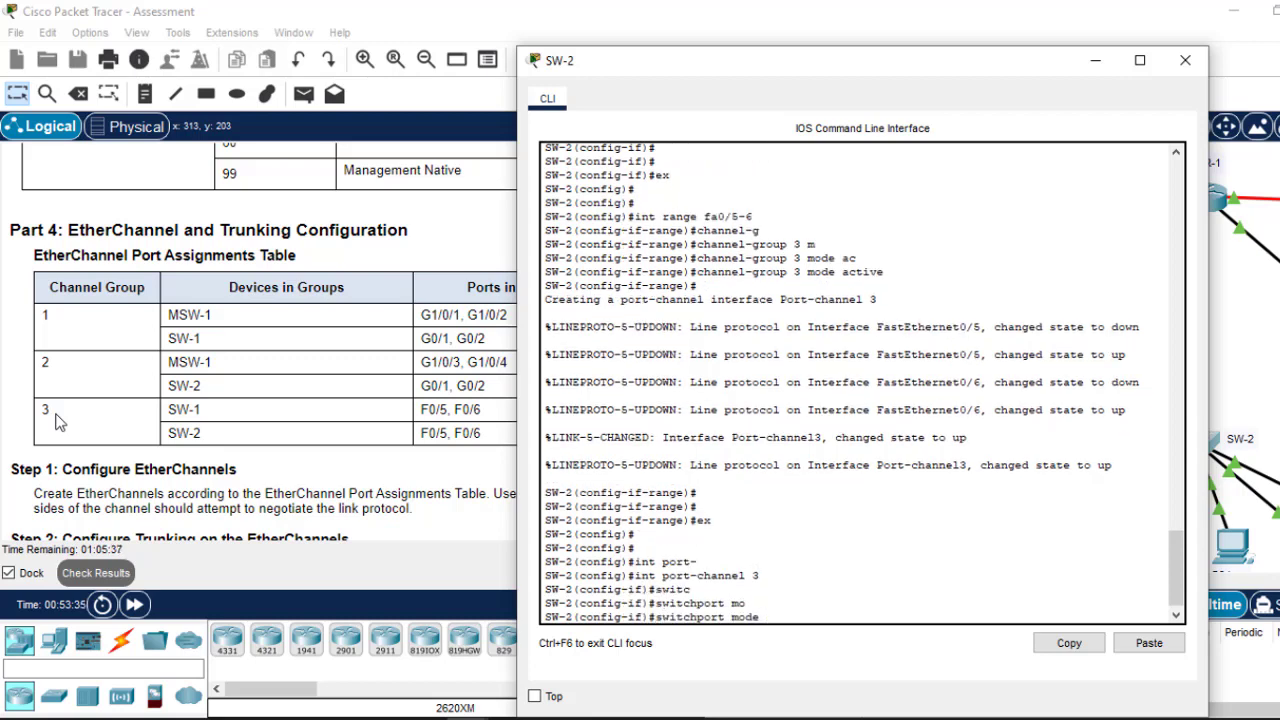
{"action": "type", "text": "tr"}
{"action": "key", "text": "Tab"}
{"action": "key", "text": "Return"}
{"action": "type", "text": "e"}
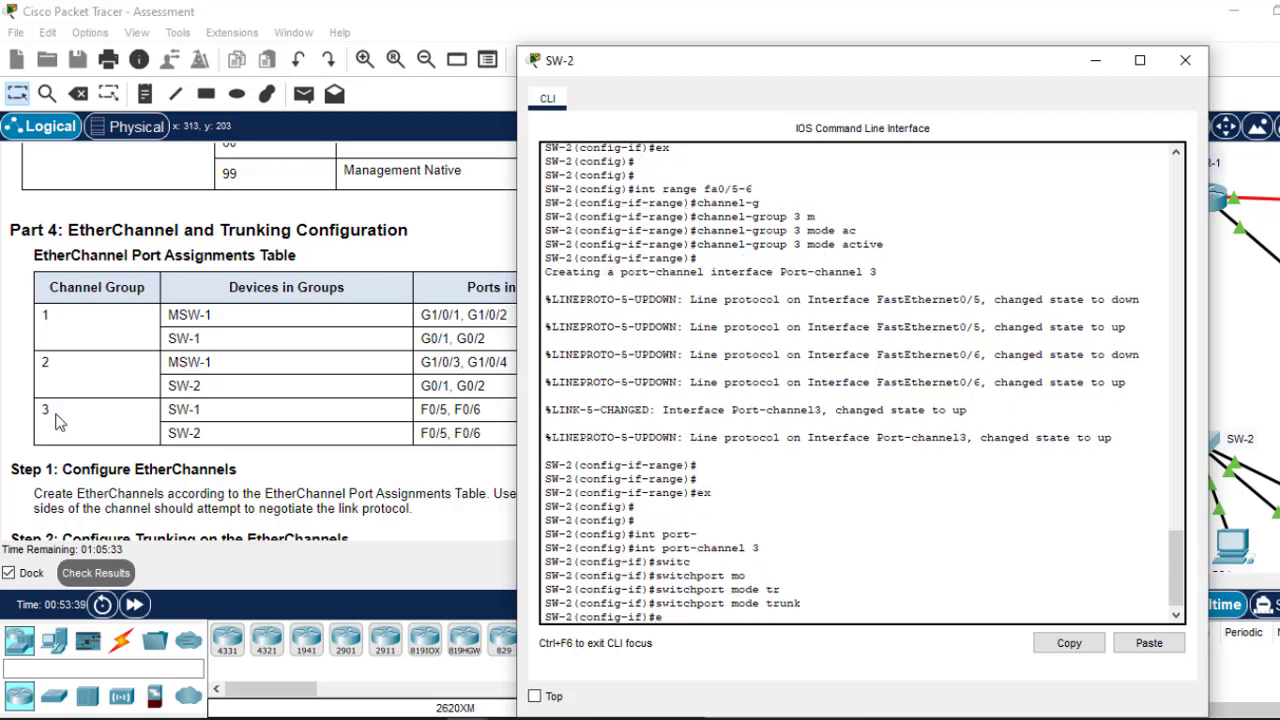
{"action": "type", "text": "x"}
{"action": "key", "text": "Return"}
Step: Save SW-2's configuration with do wr and enter 'do sh etherchannel'
{"action": "type", "text": "d"}
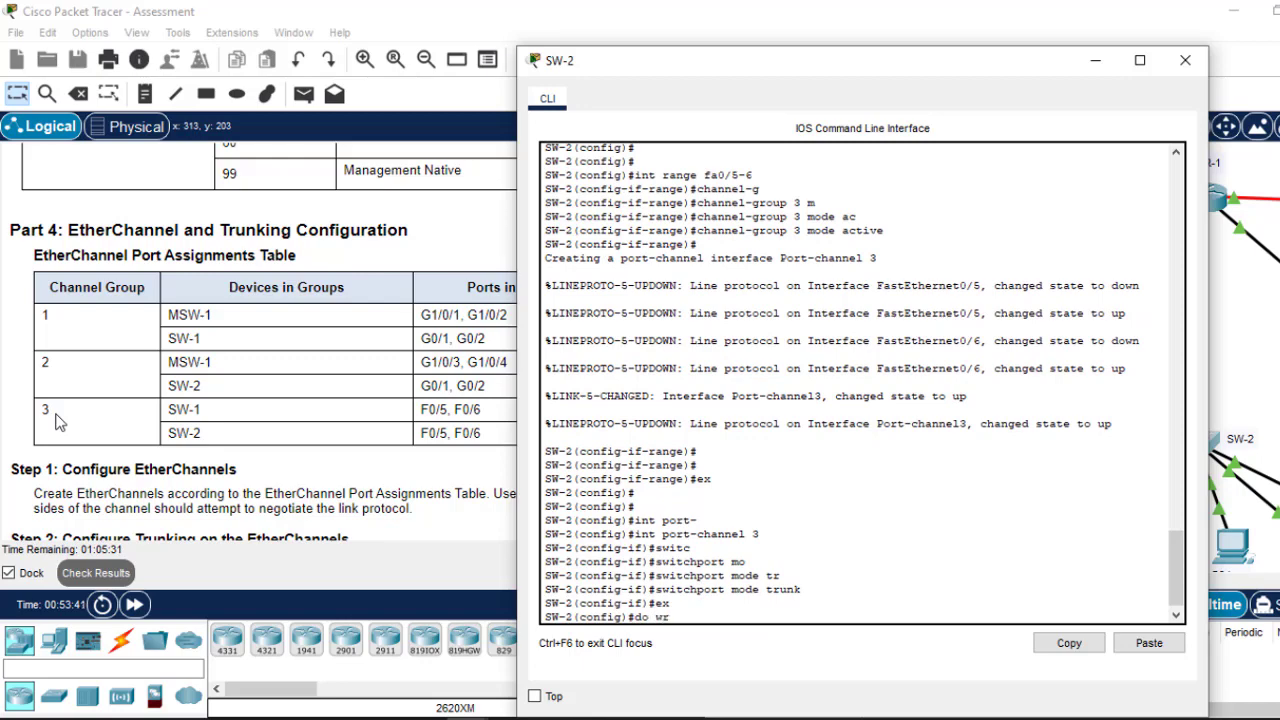
{"action": "type", "text": "o wr"}
{"action": "key", "text": "Return"}
{"action": "key", "text": "Return"}
{"action": "key", "text": "Return"}
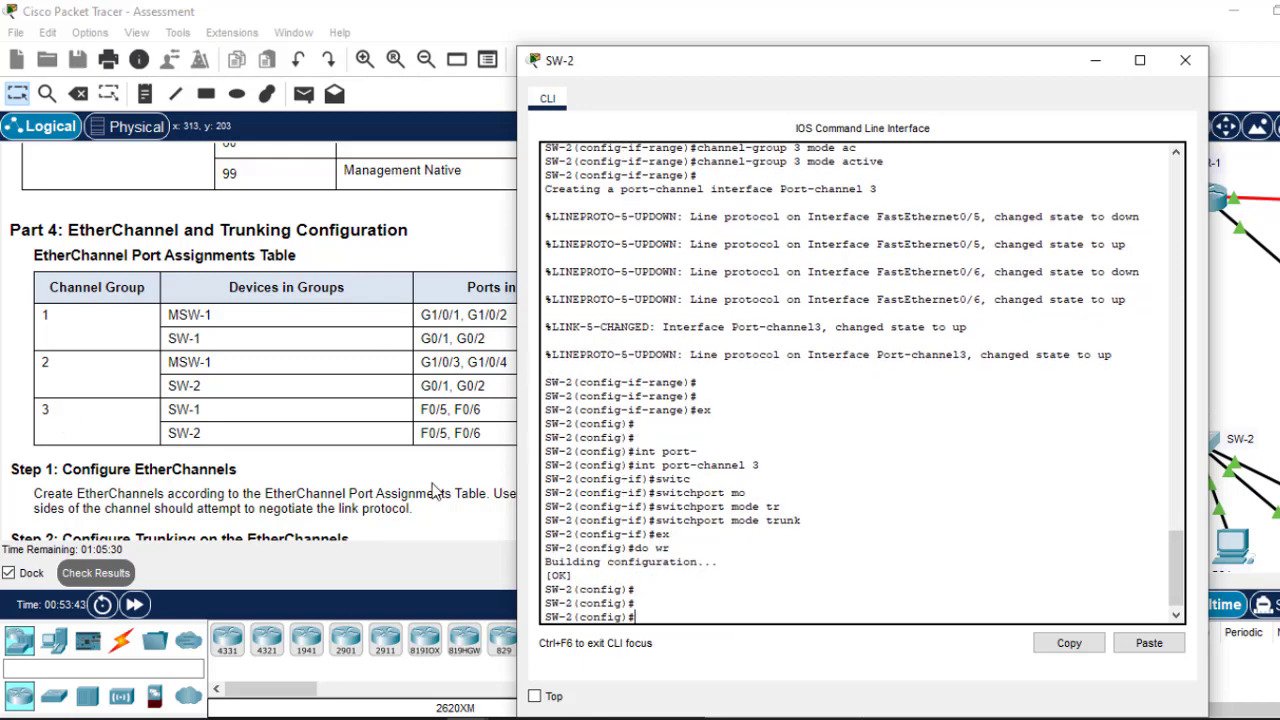
{"action": "mouse_move", "coordinate": [1177, 555]}
{"action": "left_mouse_down"}
{"action": "mouse_move", "coordinate": [1172, 497]}
{"action": "mouse_move", "coordinate": [1178, 558]}
{"action": "left_mouse_up"}
{"action": "type", "text": "do sh"}
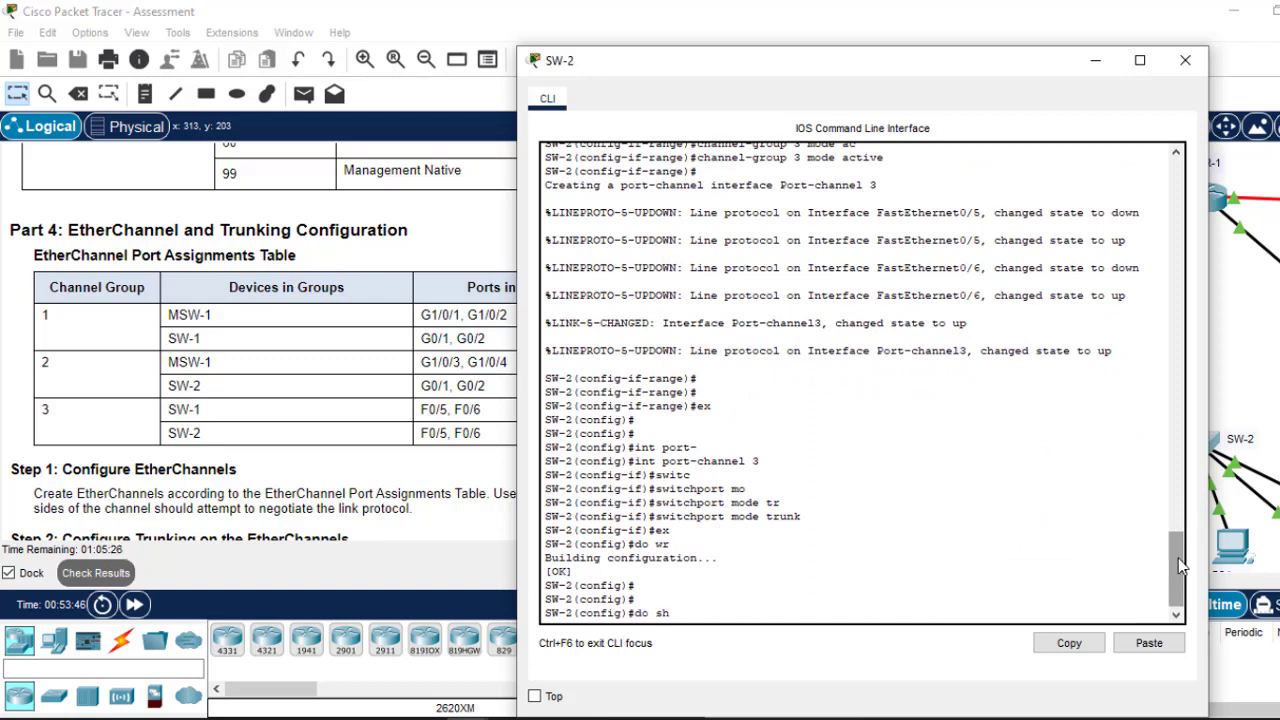
{"action": "type", "text": " etherchannel"}
Step: Check SW-2's EtherChannel listing shows groups 2 and 3 using LACP, then close the window
{"action": "key", "text": "Return"}
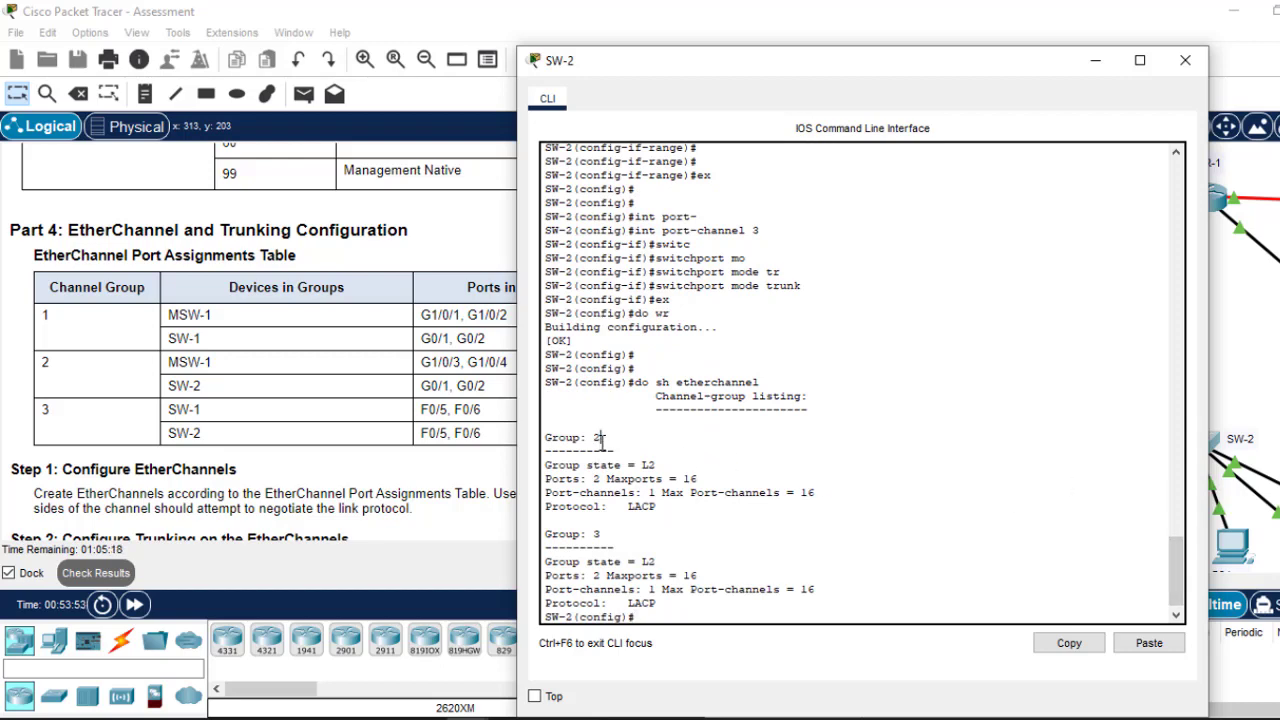
{"action": "left_click_drag", "start_coordinate": [601, 440], "coordinate": [588, 440]}
{"action": "left_click", "coordinate": [660, 565]}
{"action": "left_click_drag", "start_coordinate": [640, 556], "coordinate": [634, 534]}
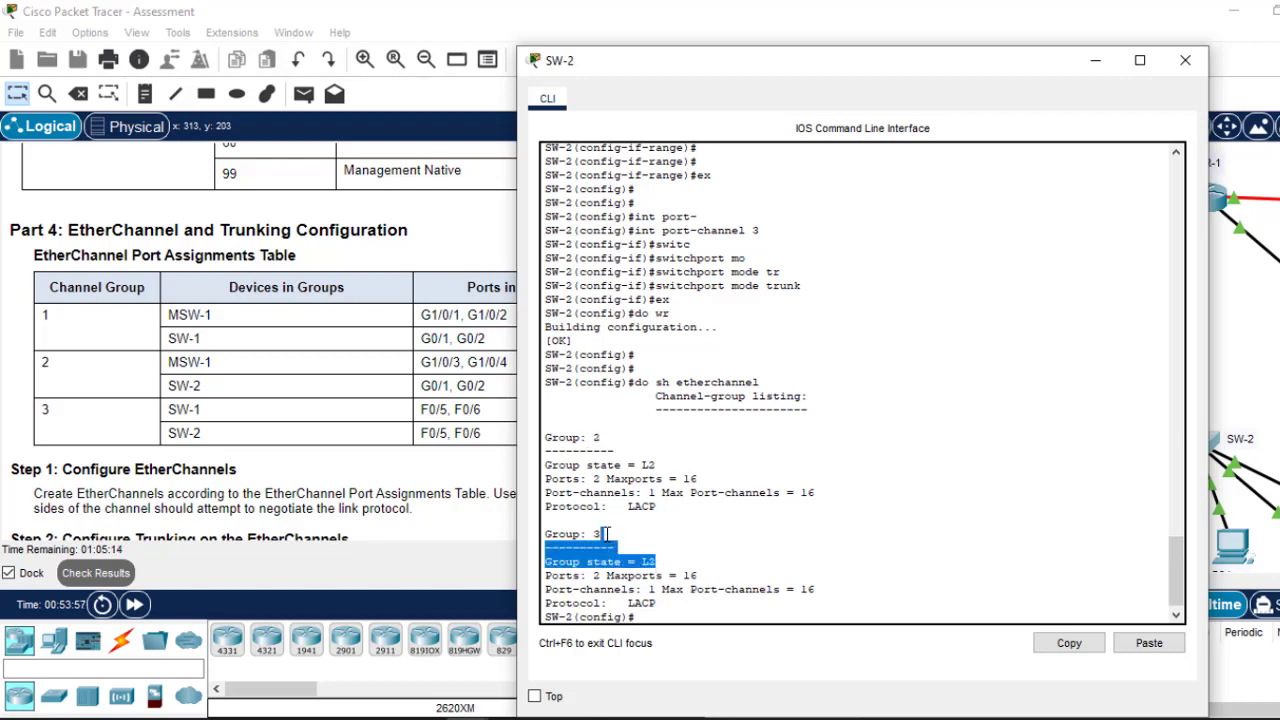
{"action": "left_click", "coordinate": [601, 534]}
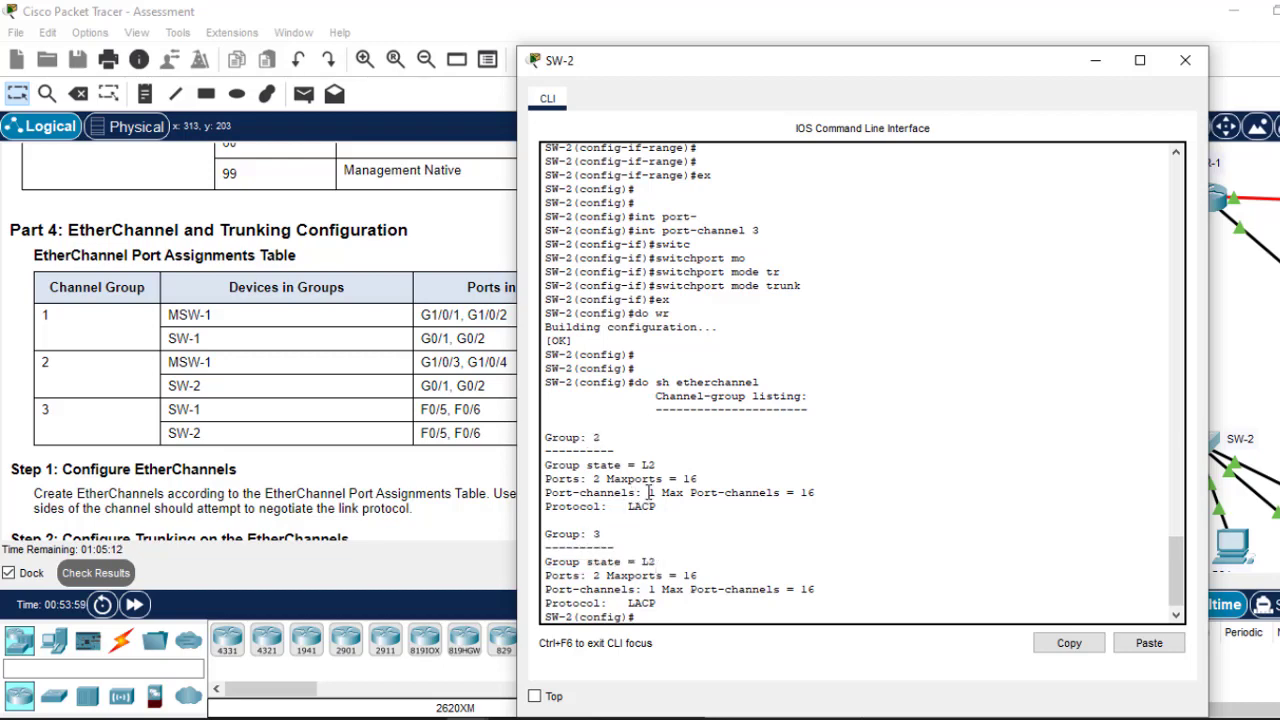
{"action": "left_click_drag", "start_coordinate": [660, 506], "coordinate": [630, 507]}
{"action": "left_click_drag", "start_coordinate": [660, 605], "coordinate": [593, 576]}
{"action": "left_click", "coordinate": [1185, 62]}
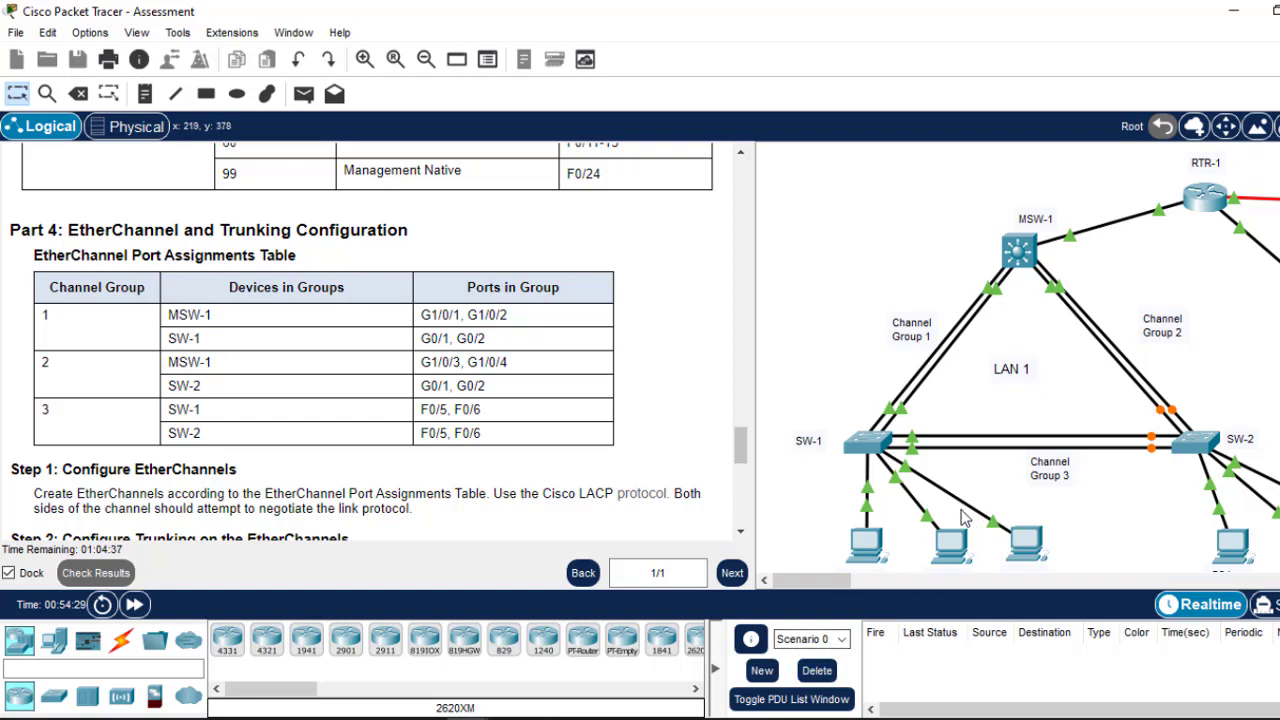
Step: Scroll the instructions pane down to Step 2 and Step 3
{"action": "left_click_drag", "start_coordinate": [742, 436], "coordinate": [741, 470]}
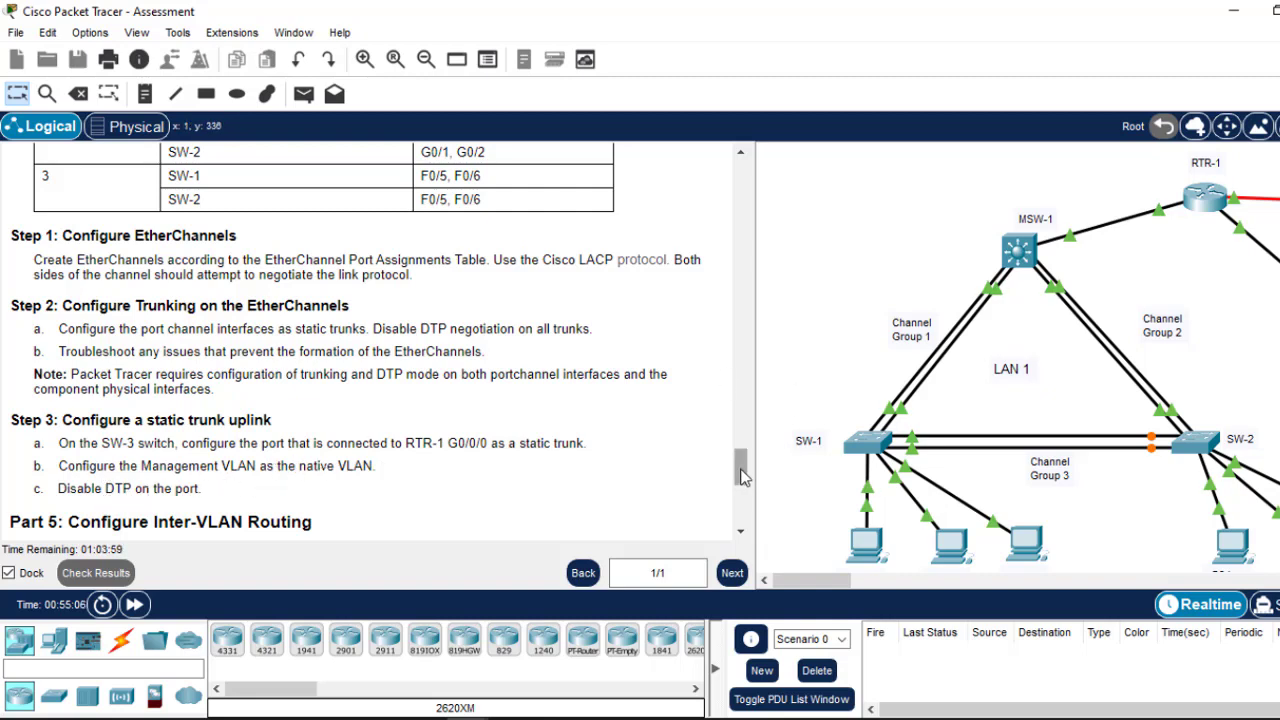
Step: Scroll to Step 2 and highlight its trunking requirement in step 2a
{"action": "left_click_drag", "start_coordinate": [742, 477], "coordinate": [742, 480]}
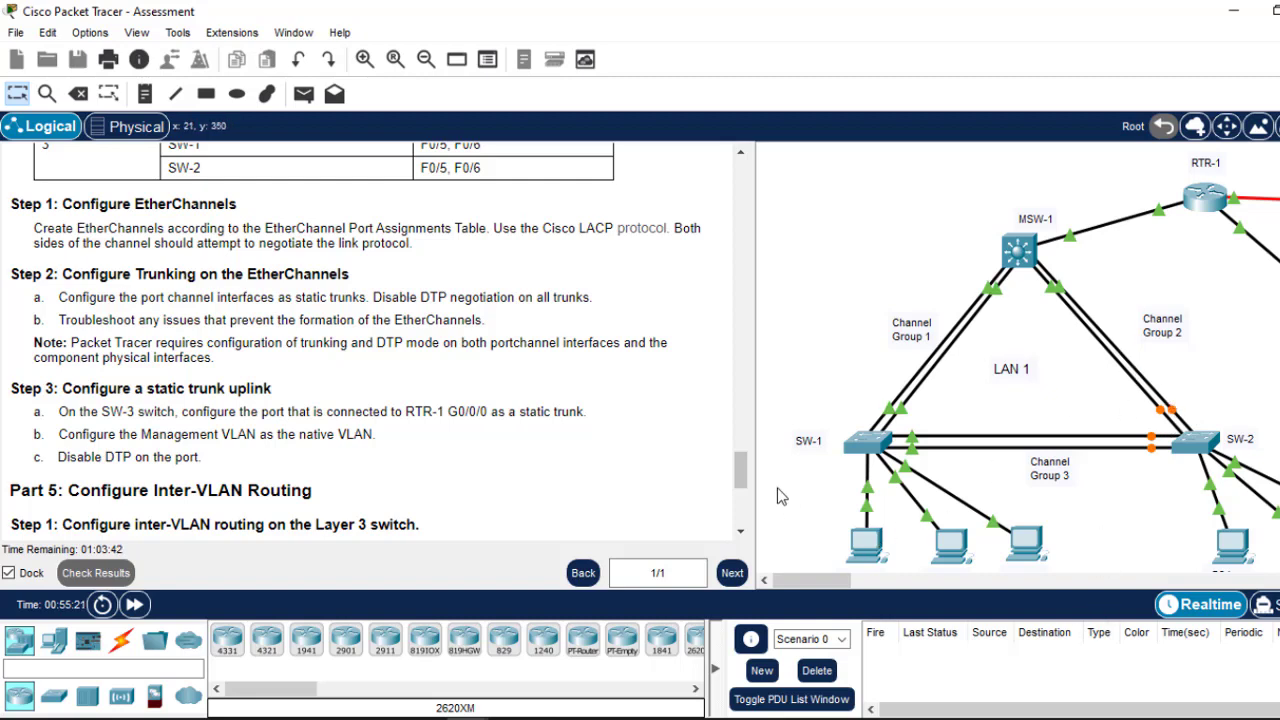
{"action": "left_click_drag", "start_coordinate": [741, 487], "coordinate": [742, 488]}
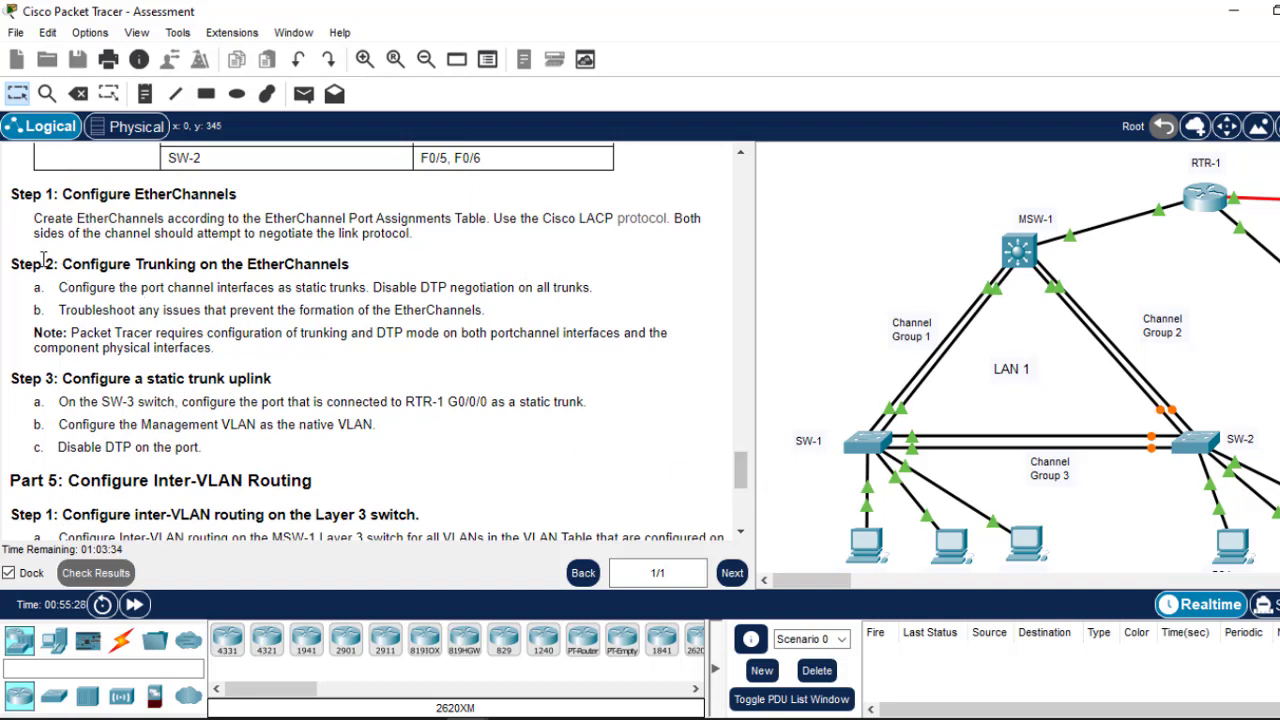
{"action": "left_click_drag", "start_coordinate": [52, 260], "coordinate": [203, 290]}
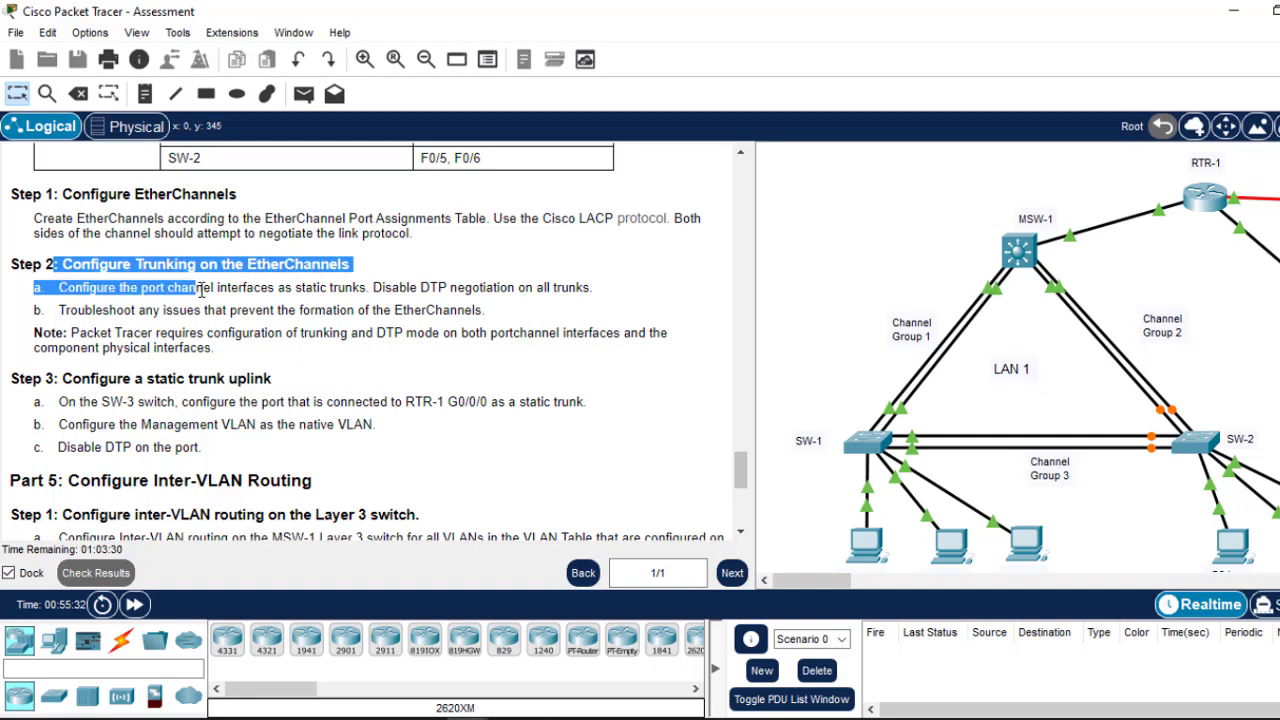
{"action": "left_click", "coordinate": [202, 289]}
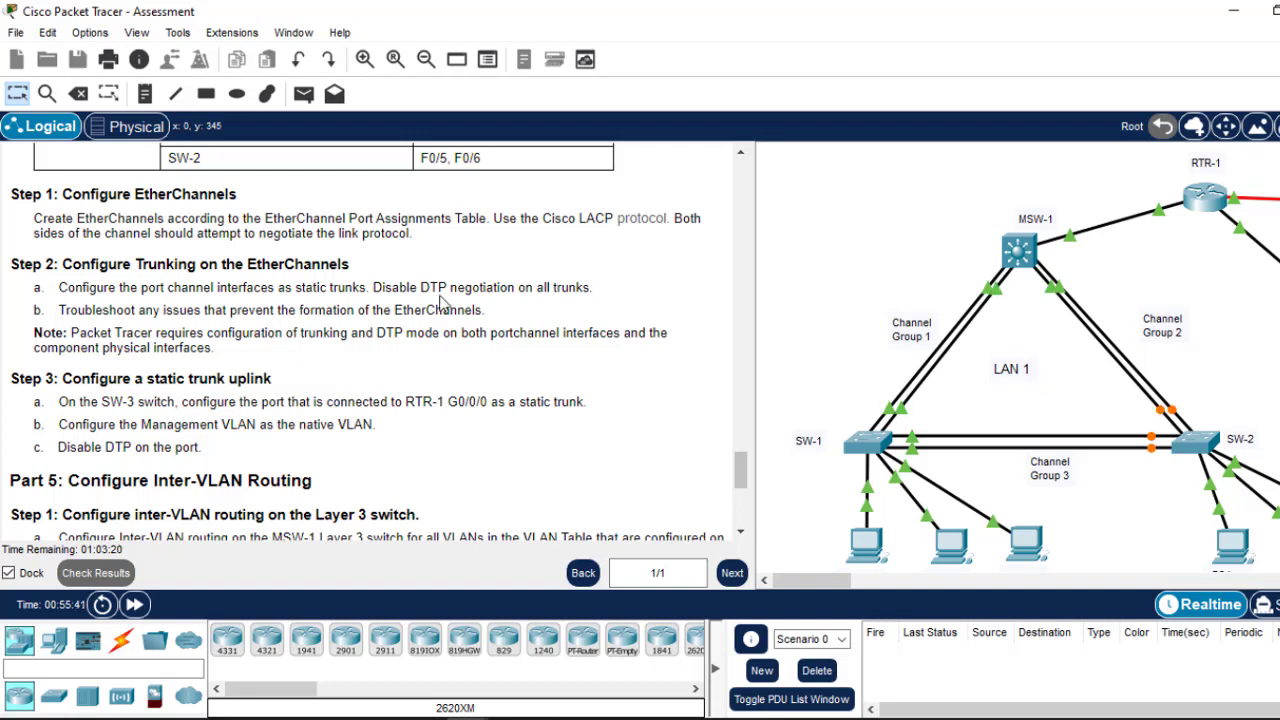
{"action": "left_click_drag", "start_coordinate": [326, 288], "coordinate": [364, 288]}
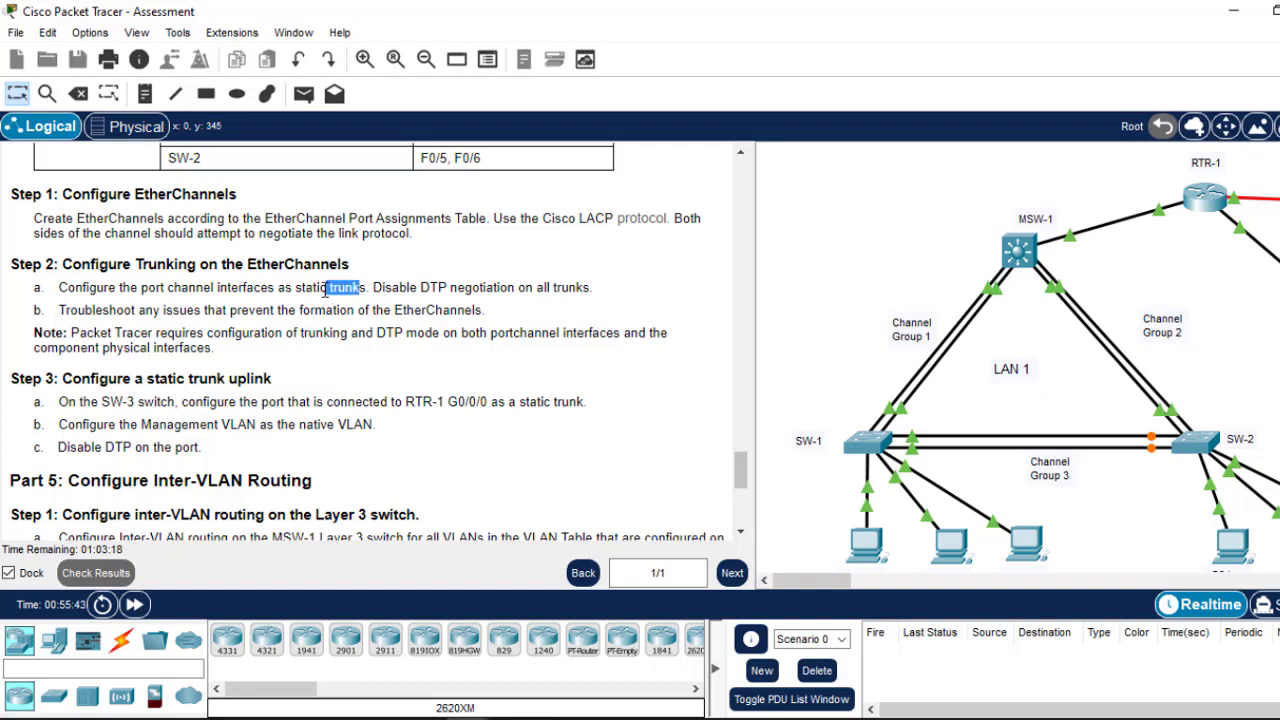
Step: Check MSW-1's trunk command, reread the DTP-disable requirement, and reopen MSW-1's CLI
{"action": "left_click", "coordinate": [1016, 251]}
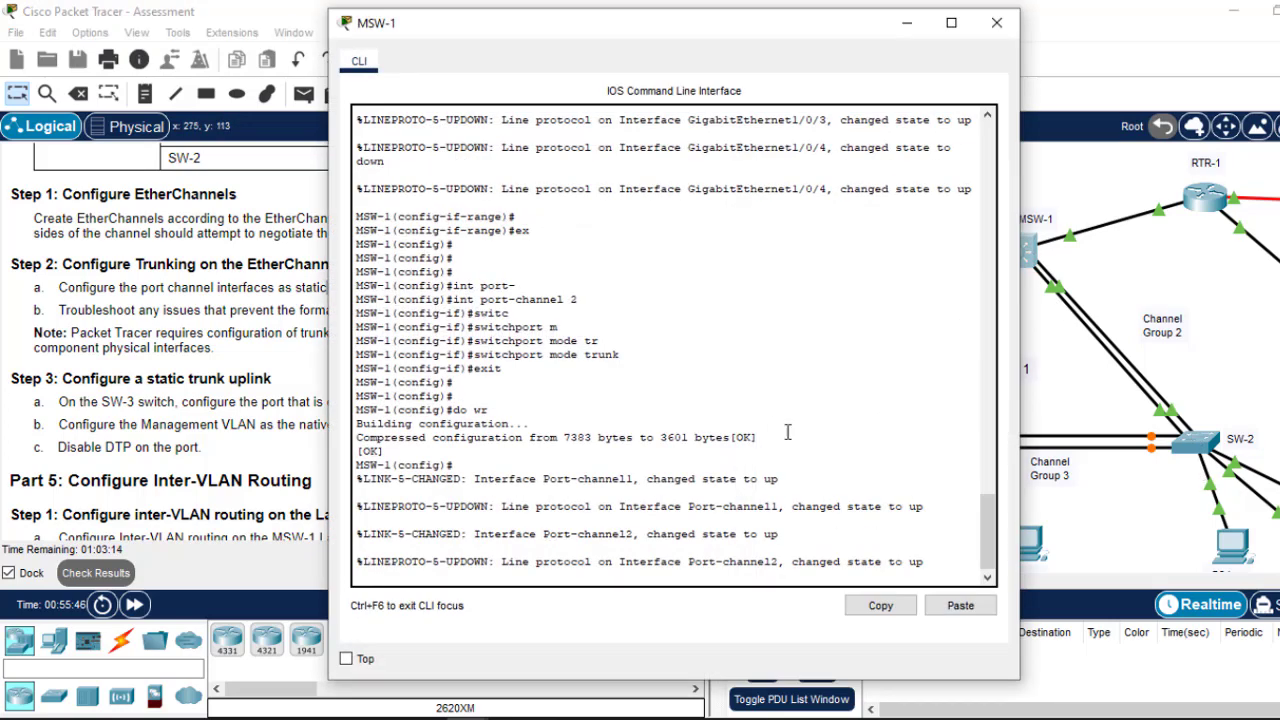
{"action": "left_click_drag", "start_coordinate": [627, 356], "coordinate": [578, 355]}
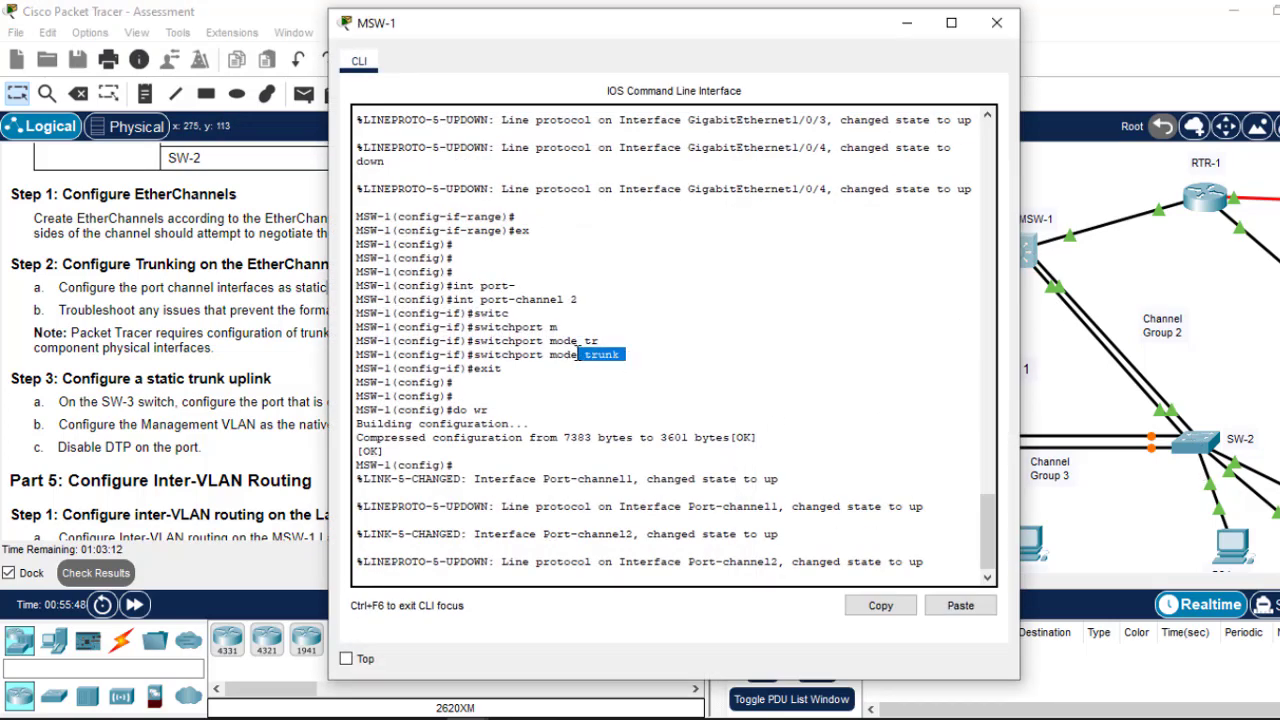
{"action": "left_click", "coordinate": [997, 22]}
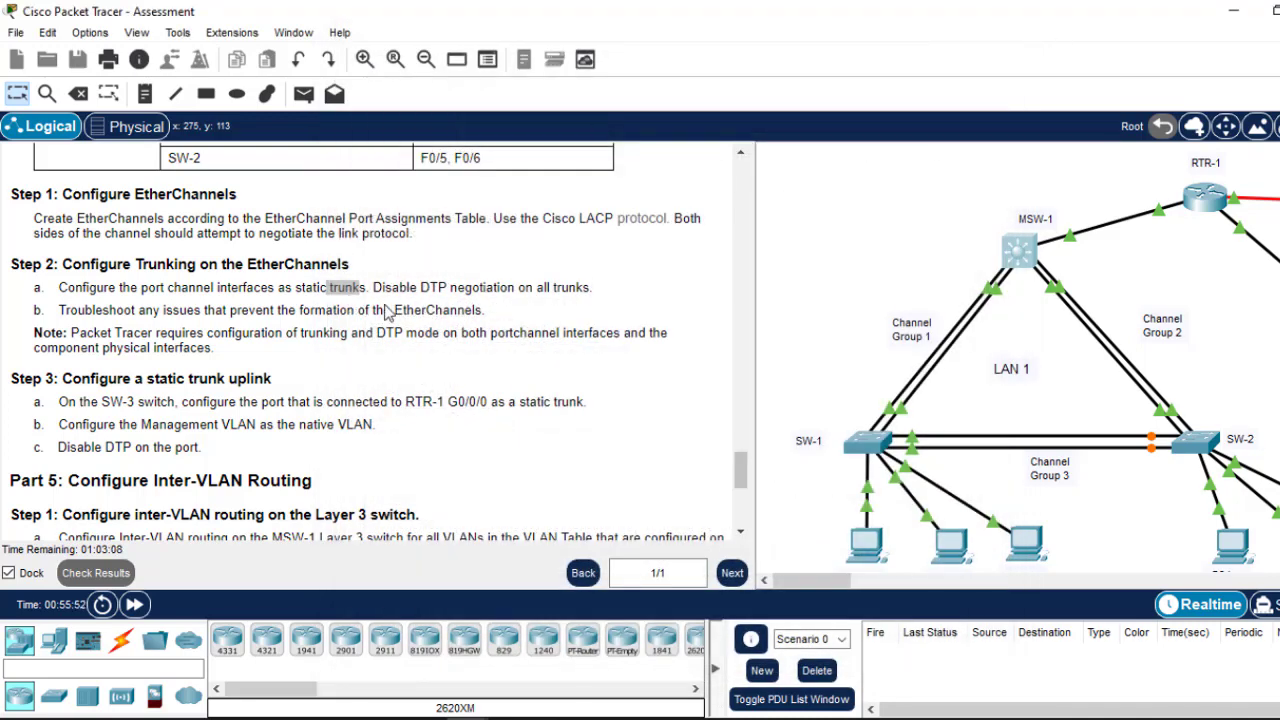
{"action": "left_click_drag", "start_coordinate": [421, 287], "coordinate": [459, 285]}
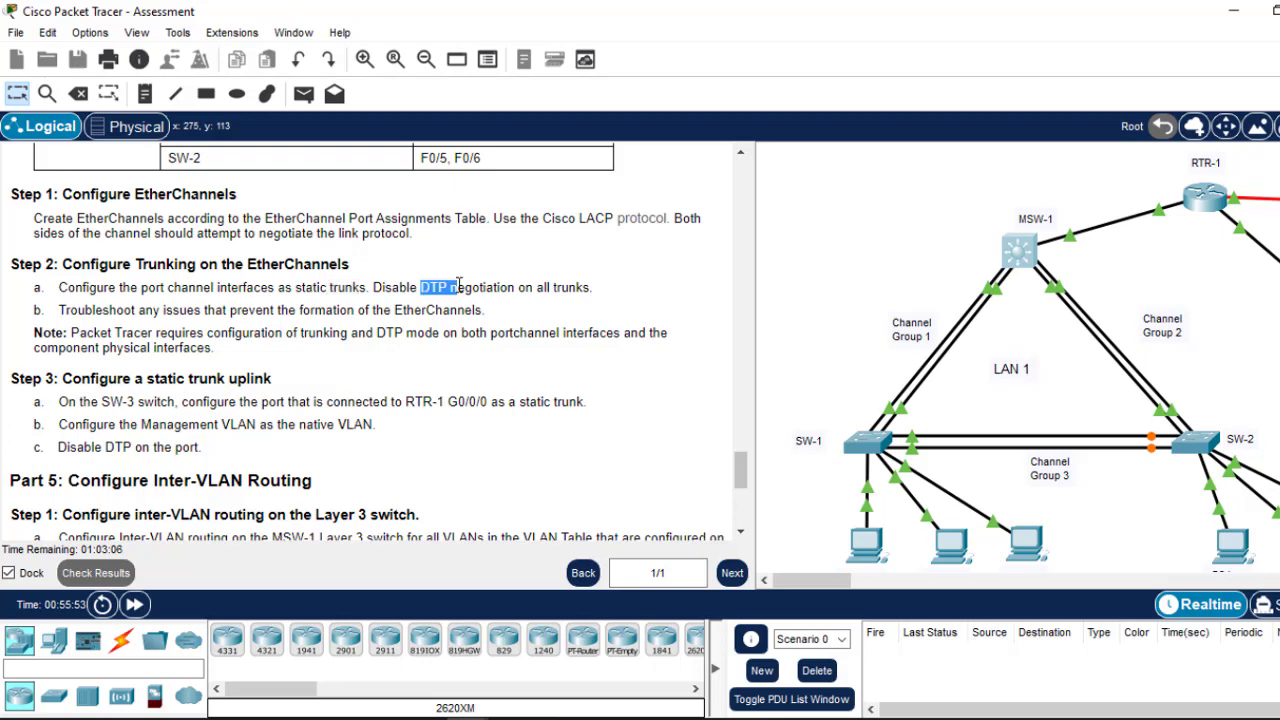
{"action": "left_click", "coordinate": [1033, 260]}
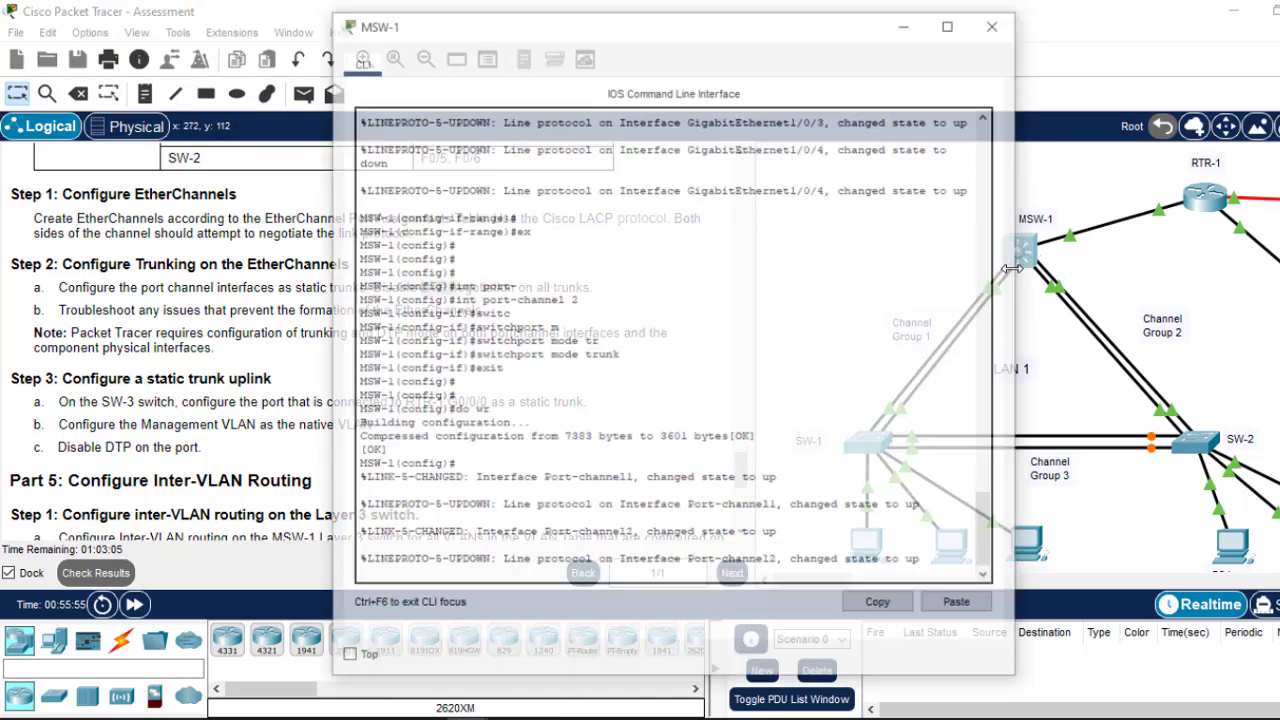
Step: Try 'switchport nonegotiation', then 'switchport nonegotiate', at MSW-1's global prompt; both are rejected
{"action": "key", "text": "Return"}
{"action": "key", "text": "Return"}
{"action": "key", "text": "Return"}
{"action": "key", "text": "Return"}
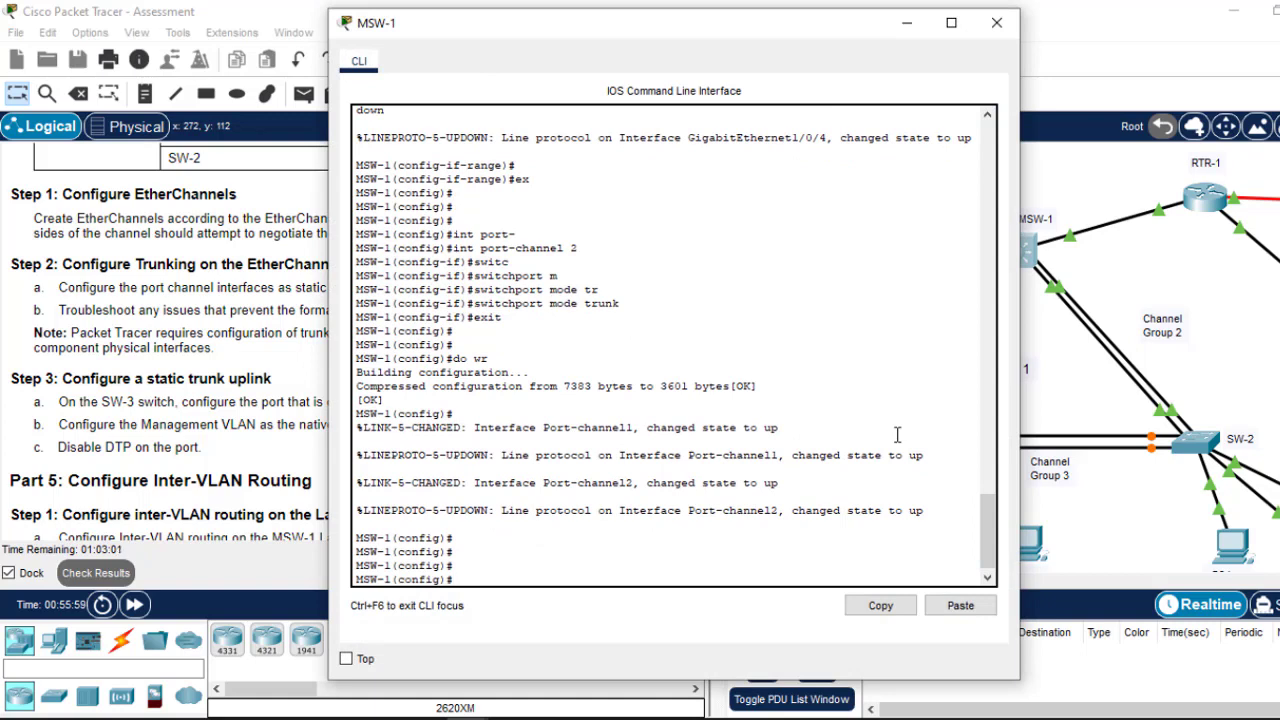
{"action": "type", "text": "switc"}
{"action": "key", "text": "Tab"}
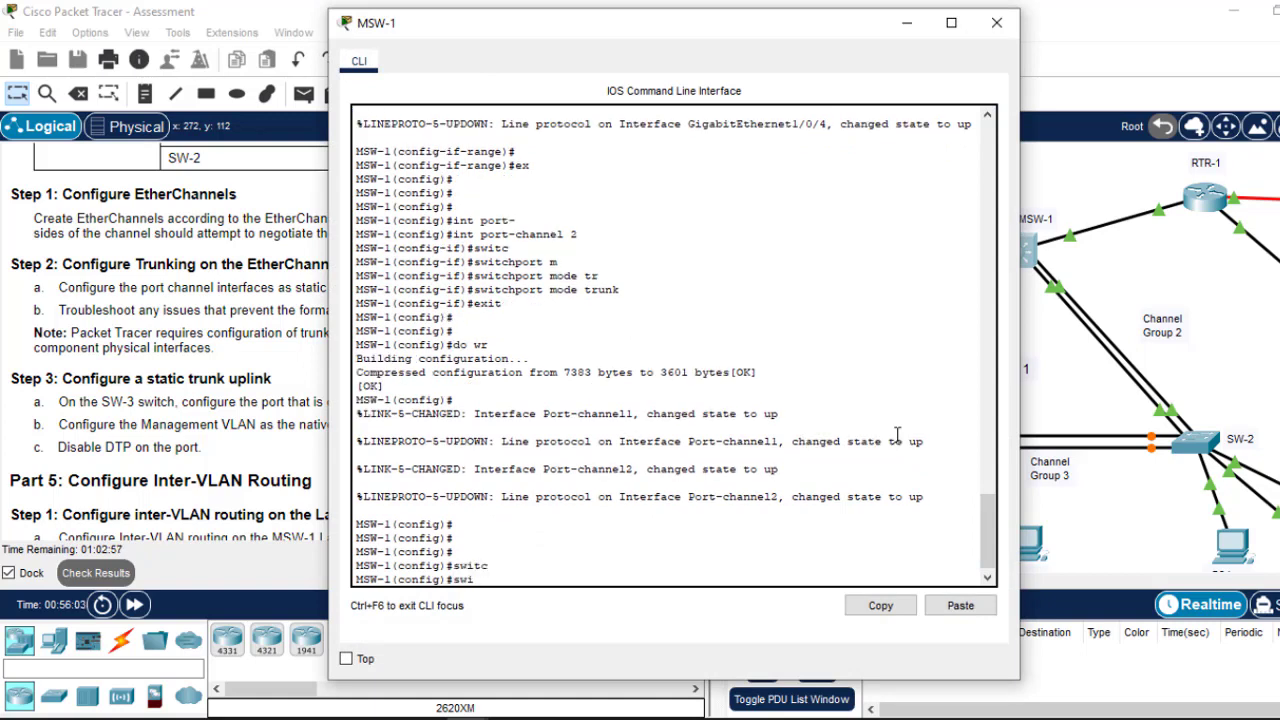
{"action": "type", "text": "switchport"}
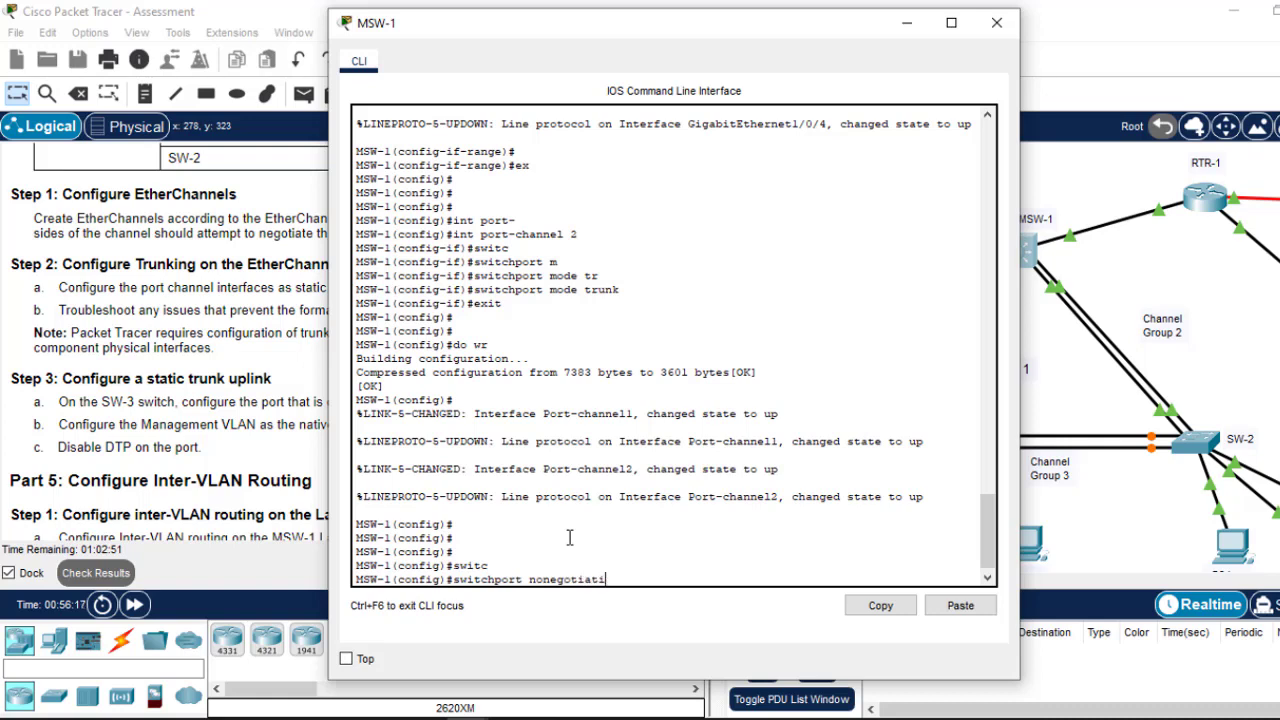
{"action": "type", "text": "nonegotiation"}
{"action": "key", "text": "Return"}
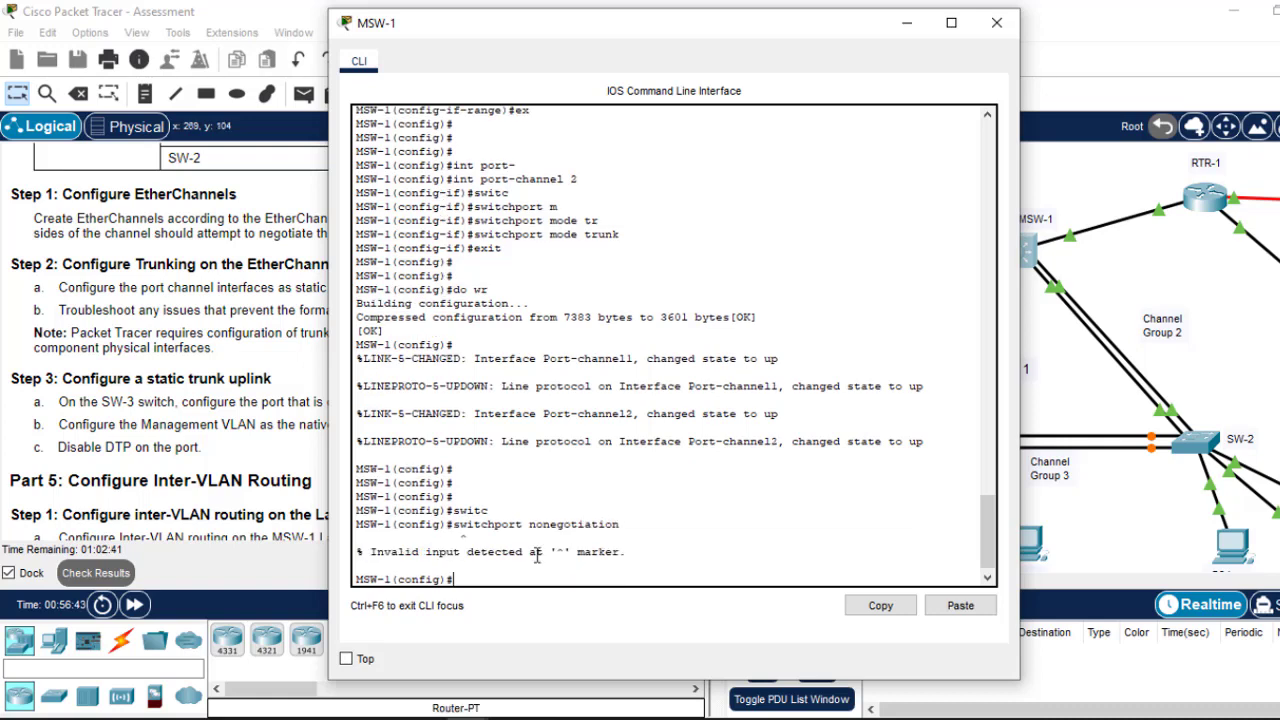
{"action": "key", "text": "Up"}
{"action": "key", "text": "BackSpace"}
{"action": "key", "text": "BackSpace"}
{"action": "key", "text": "BackSpace"}
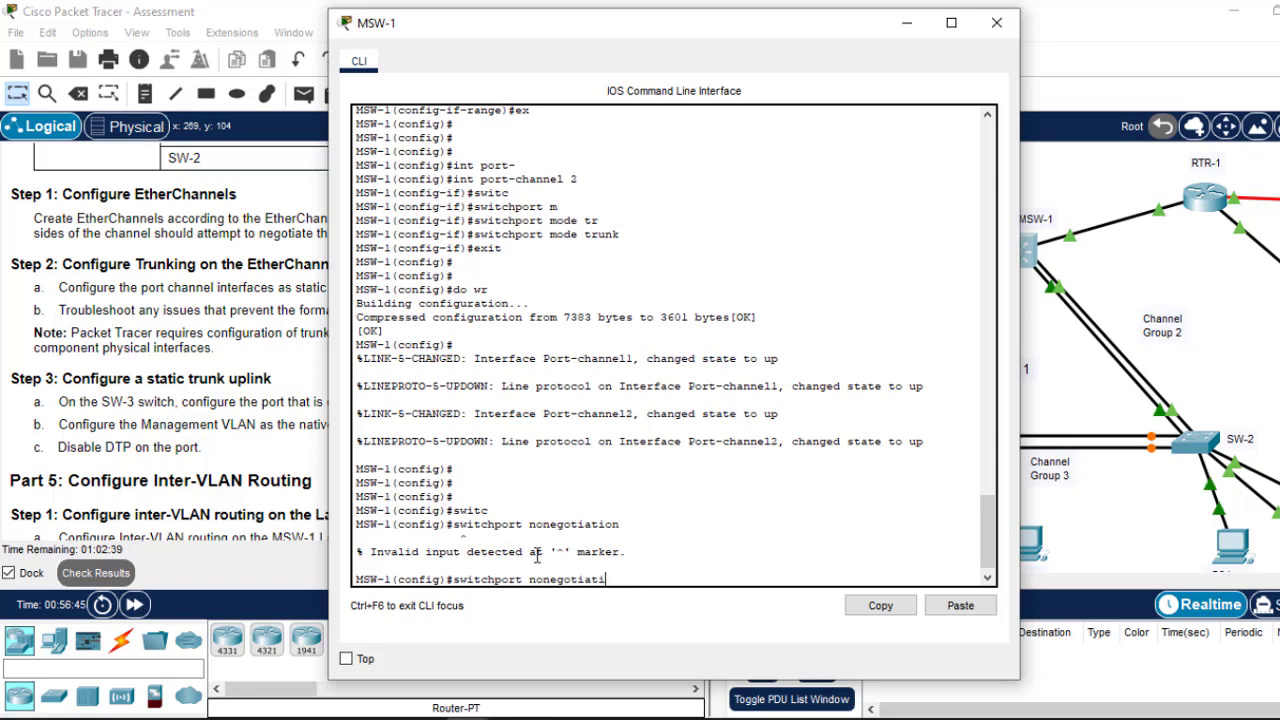
{"action": "type", "text": "e"}
{"action": "key", "text": "Return"}
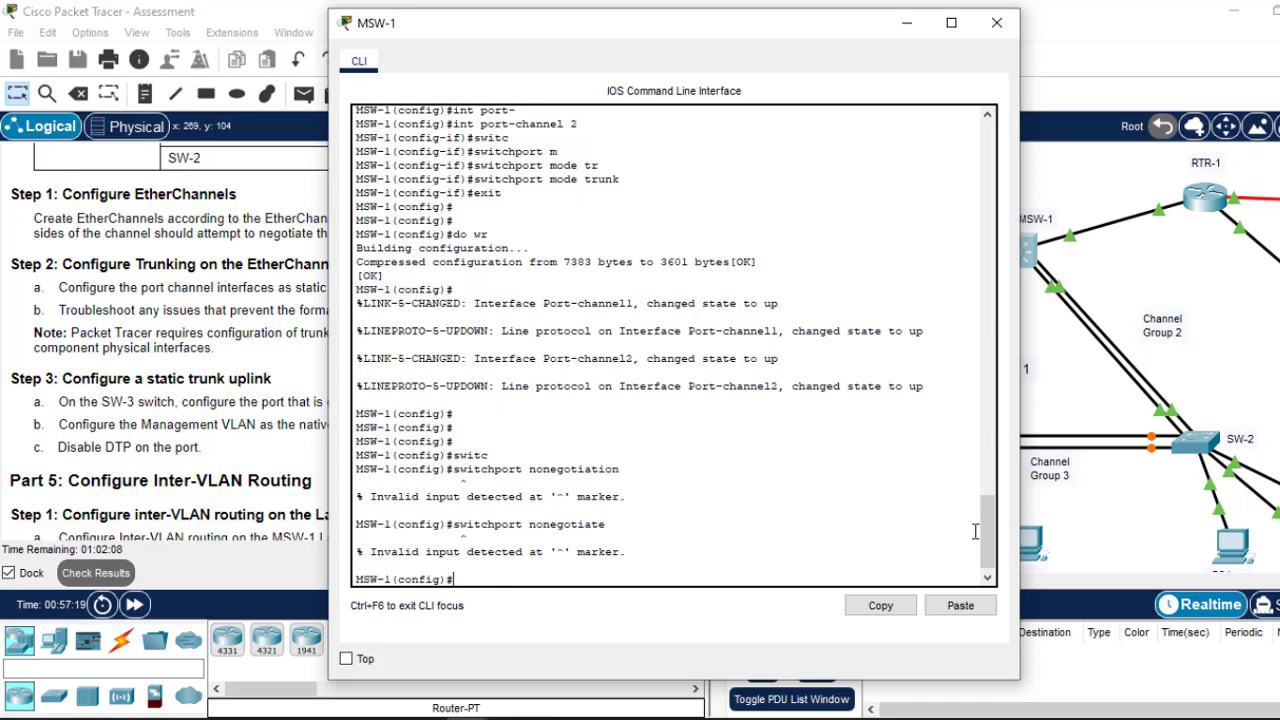
{"action": "left_click_drag", "start_coordinate": [989, 537], "coordinate": [987, 588]}
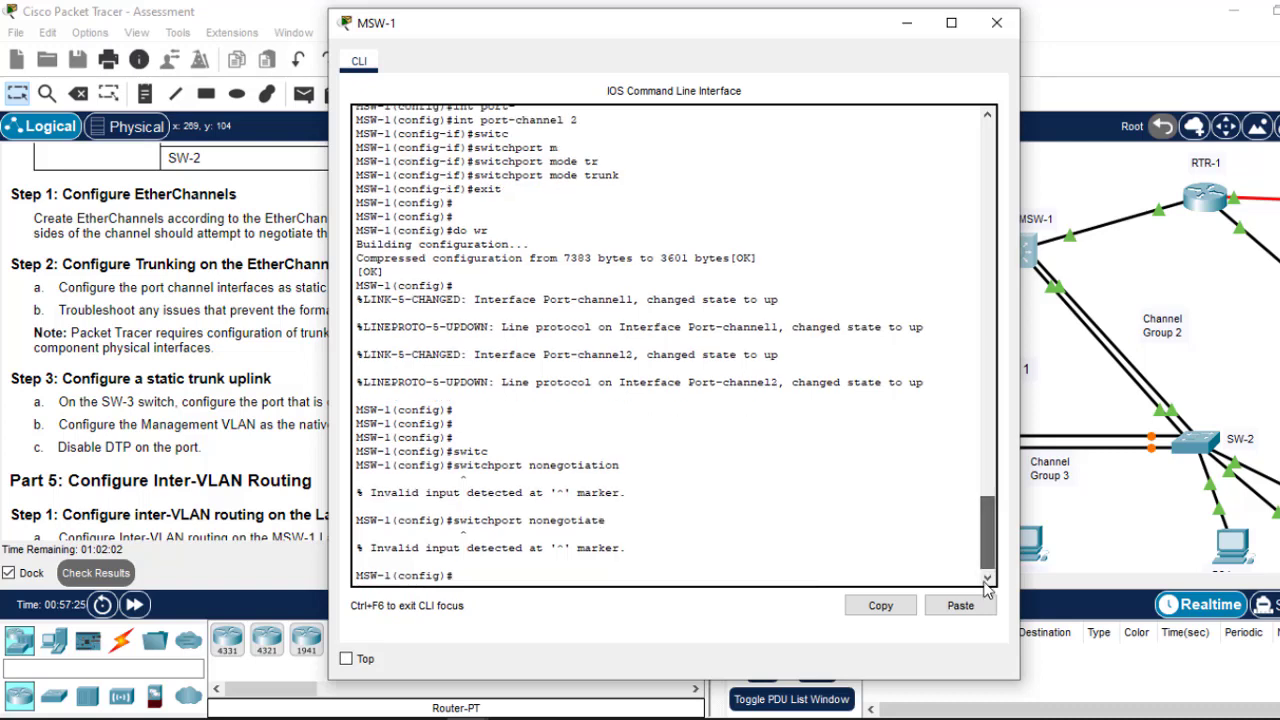
Step: Disable DTP negotiation on MSW-1's port-channel 1 with 'switchport nonegotiate'
{"action": "type", "text": "int po"}
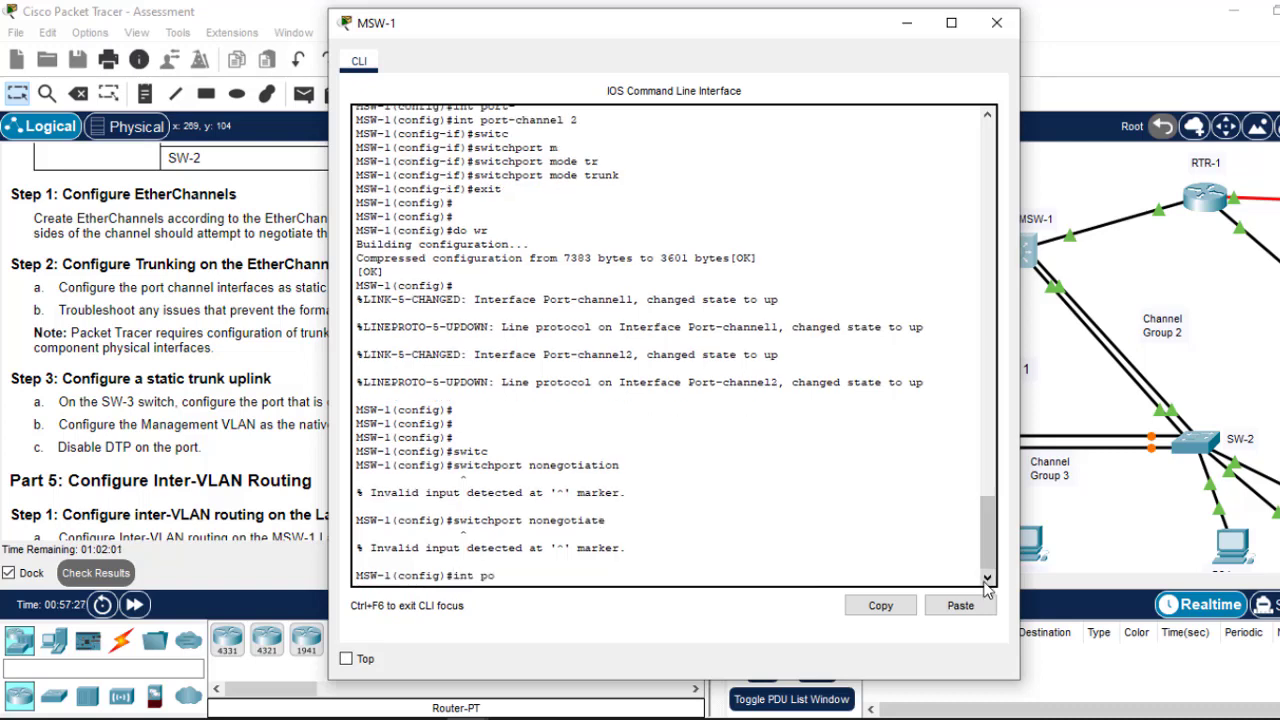
{"action": "type", "text": "rt"}
{"action": "type", "text": "-"}
{"action": "key", "text": "Tab"}
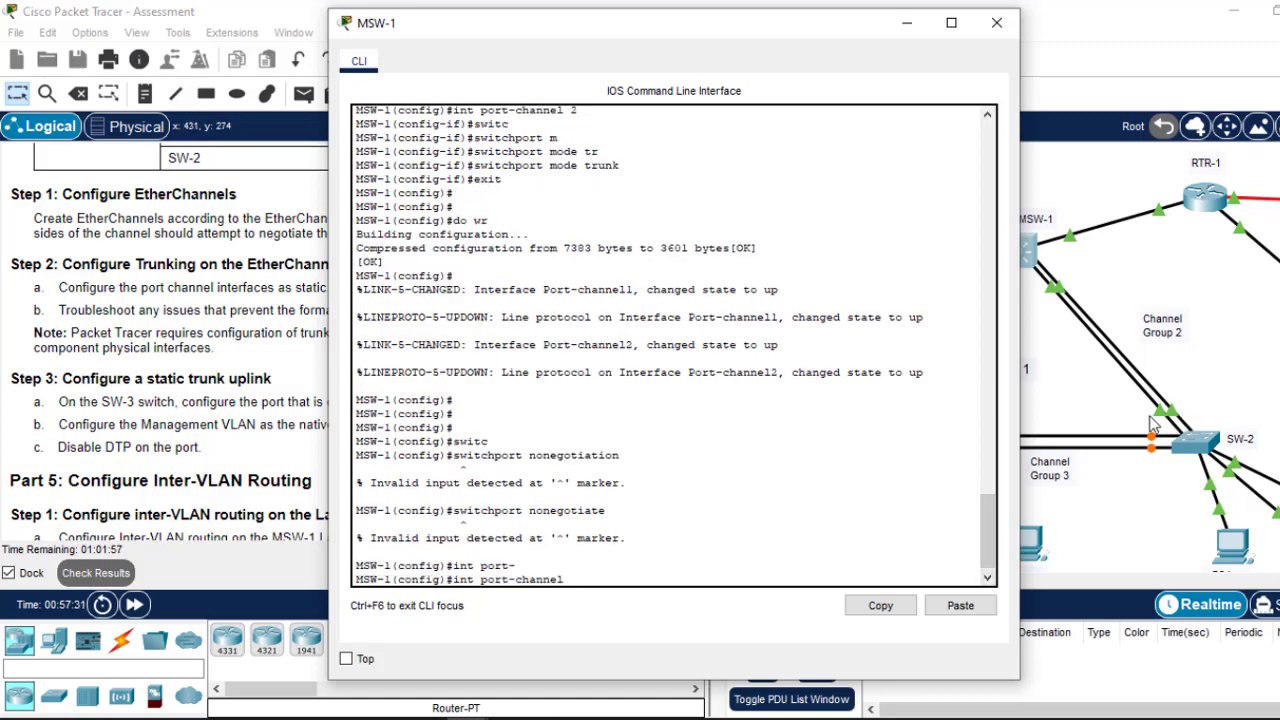
{"action": "left_click_drag", "start_coordinate": [989, 542], "coordinate": [977, 620]}
{"action": "type", "text": "1"}
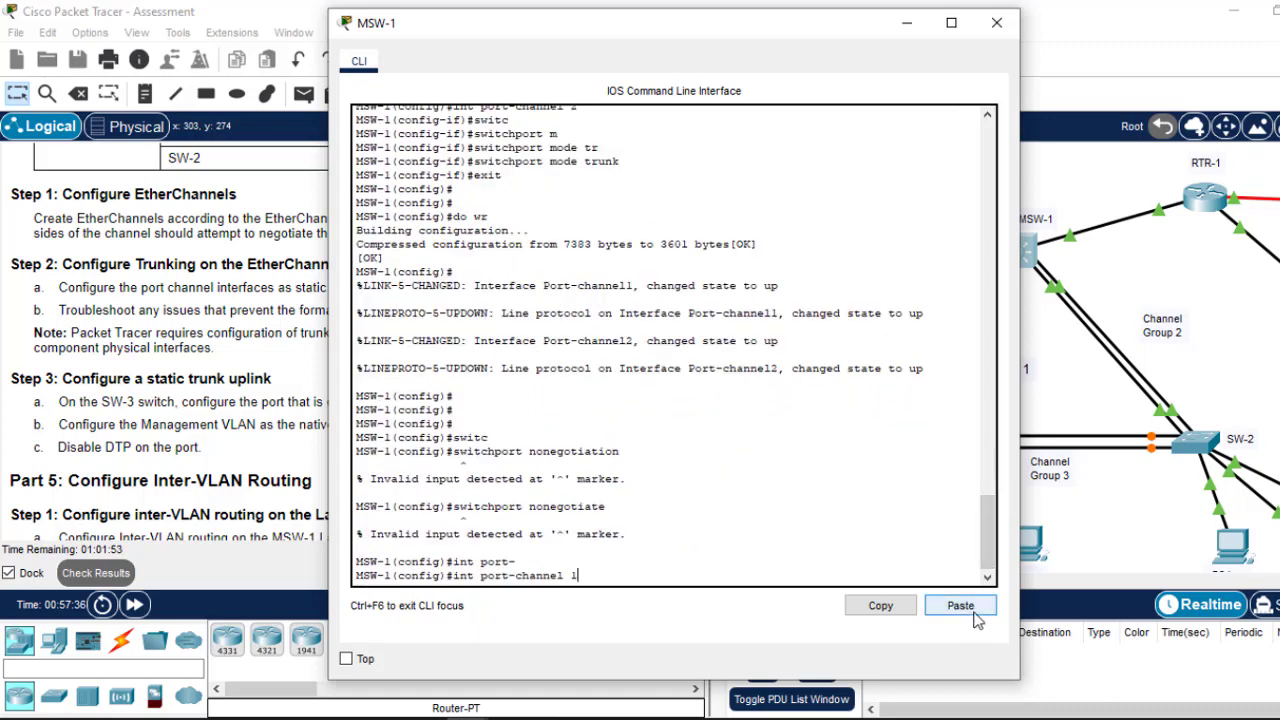
{"action": "key", "text": "Return"}
{"action": "type", "text": "swit"}
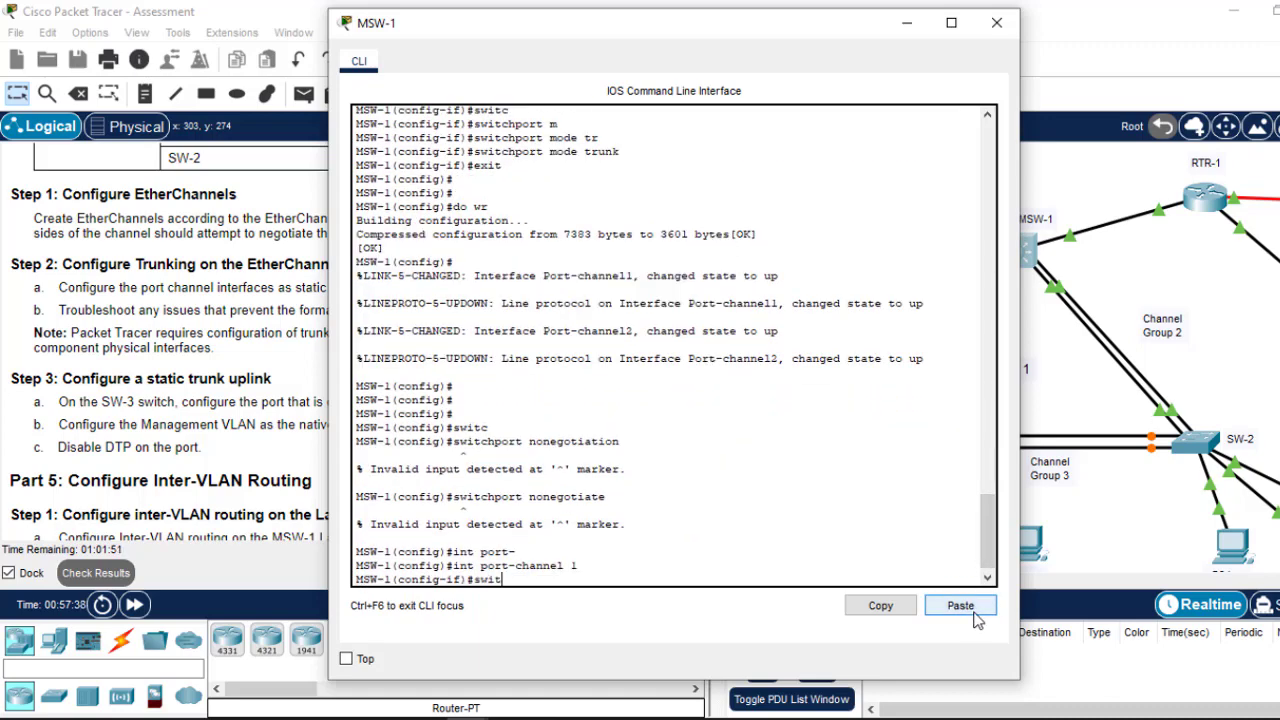
{"action": "key", "text": "Tab"}
{"action": "type", "text": "n"}
{"action": "key", "text": "Tab"}
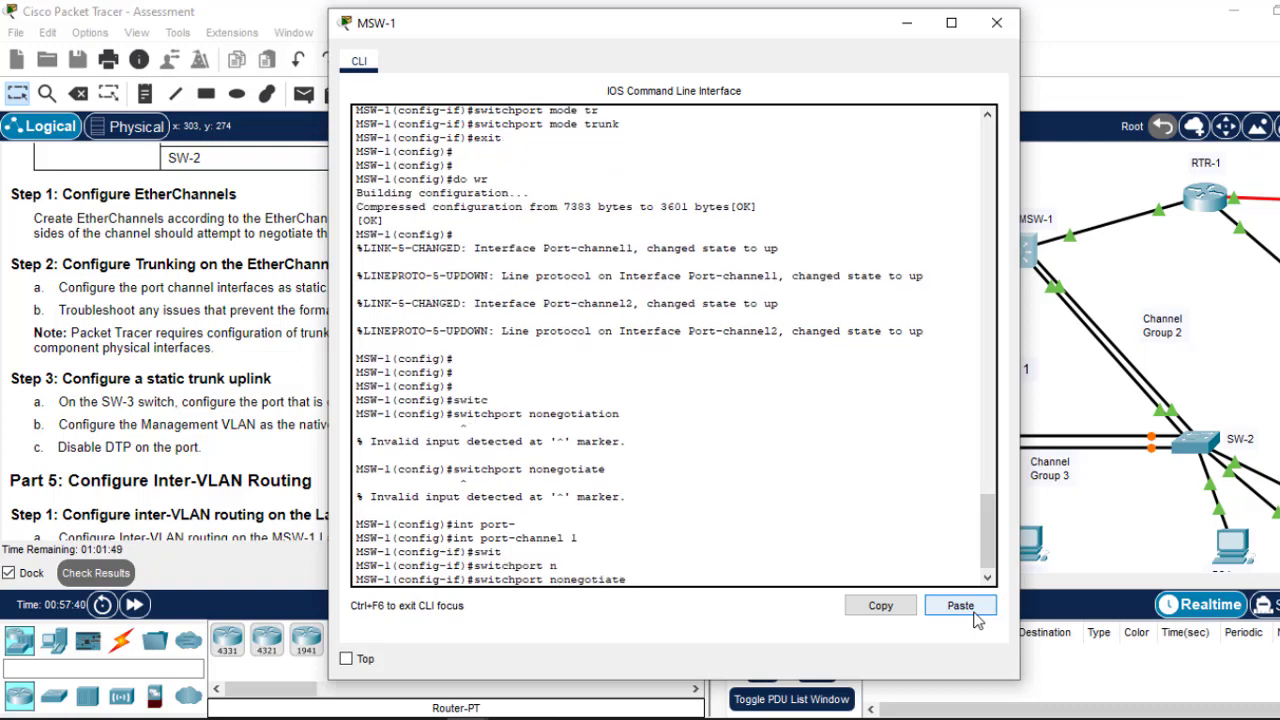
{"action": "key", "text": "Return"}
Step: Apply 'switchport nonegotiate' to port-channel 2 and save MSW-1's configuration with 'do wr'
{"action": "left_click", "coordinate": [975, 614]}
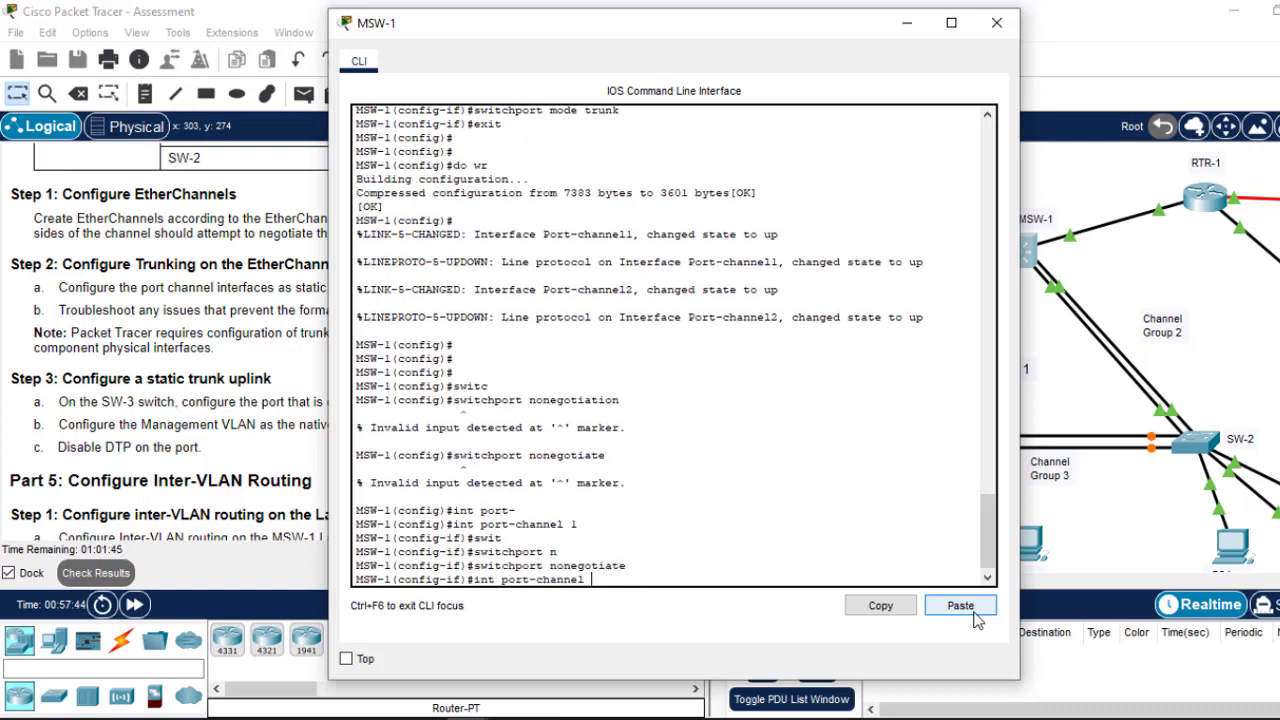
{"action": "key", "text": "Return"}
{"action": "left_click", "coordinate": [960, 606]}
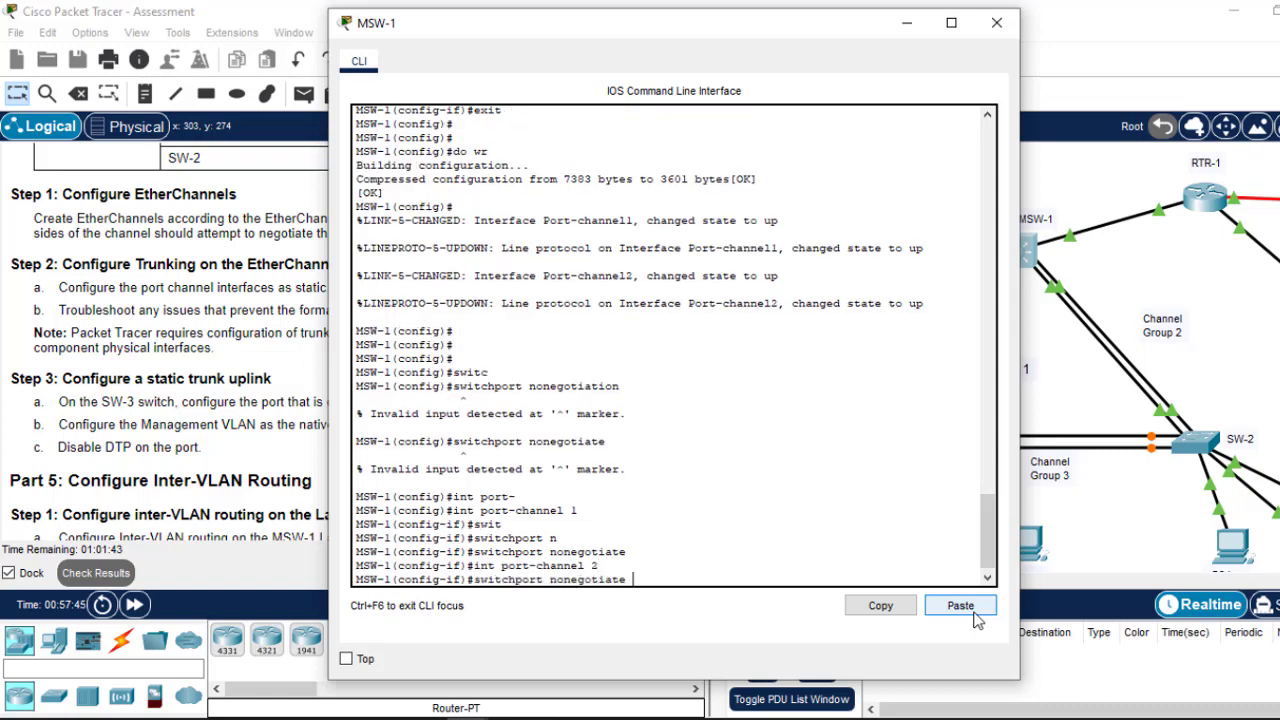
{"action": "key", "text": "Return"}
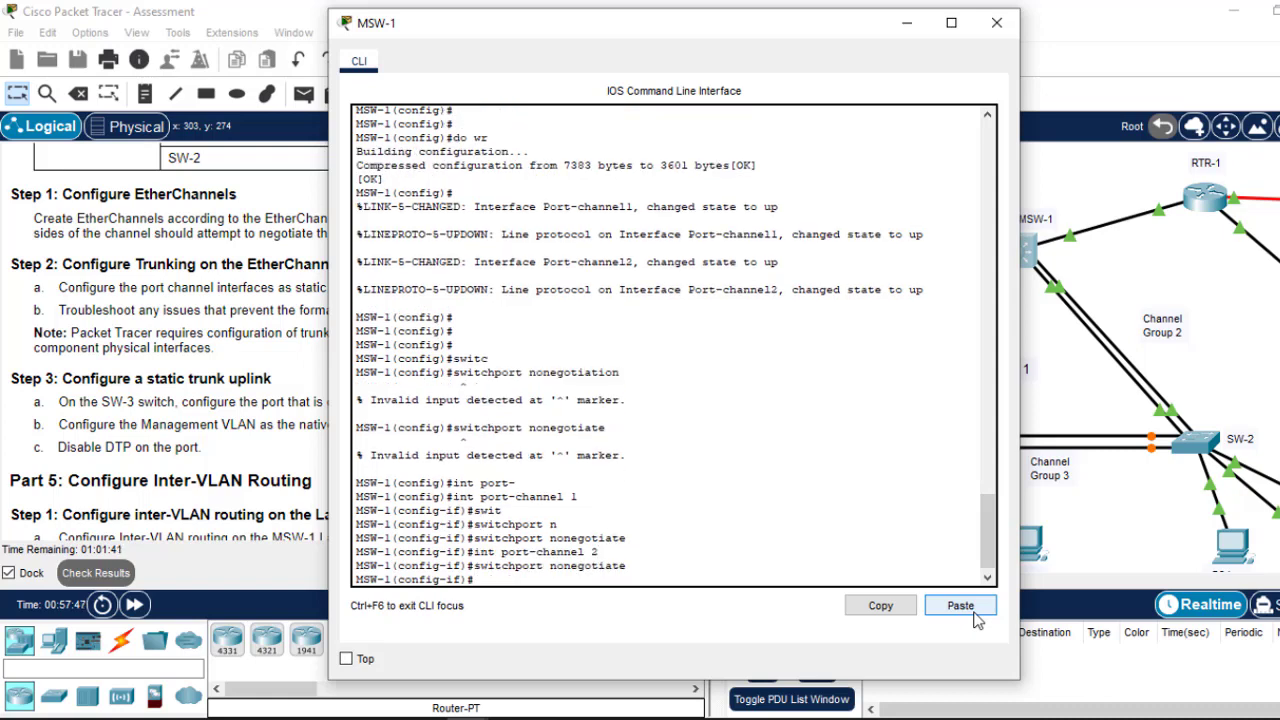
{"action": "type", "text": "ex"}
{"action": "key", "text": "Return"}
{"action": "key", "text": "Return"}
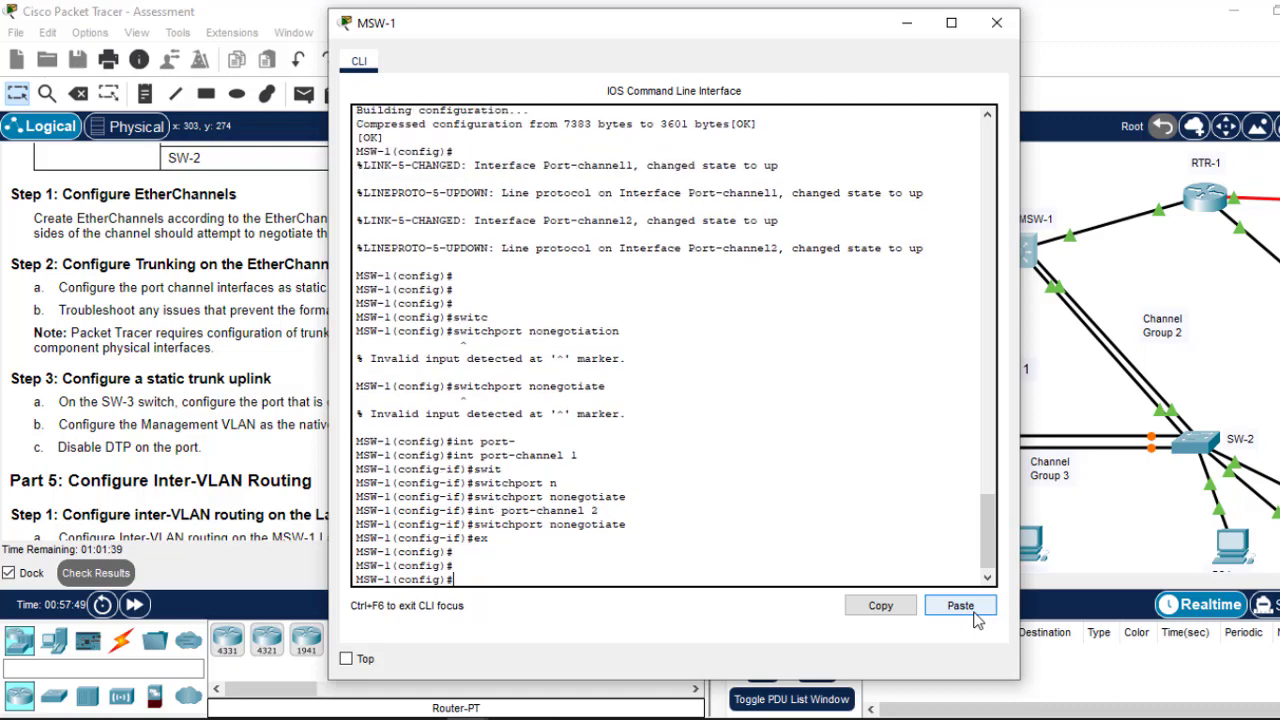
{"action": "type", "text": "do wr"}
{"action": "key", "text": "Return"}
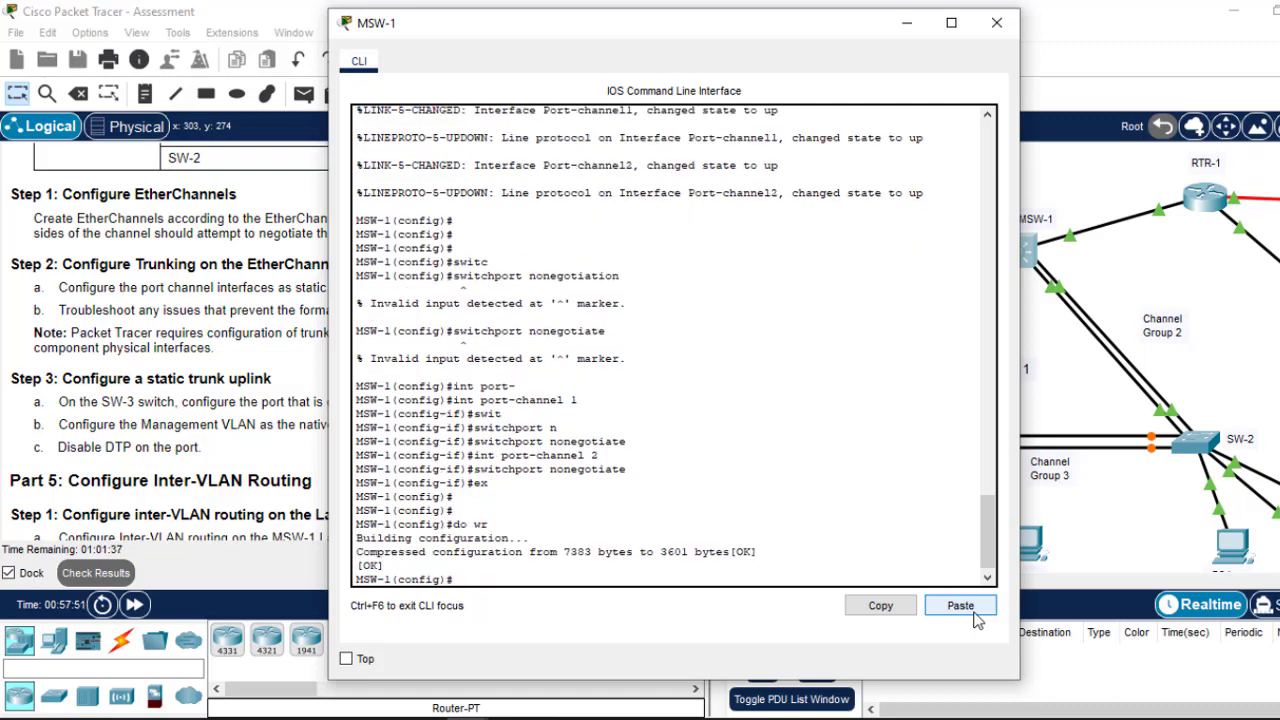
Step: Close MSW-1's CLI and bring up SW-1's command prompt
{"action": "left_click", "coordinate": [995, 23]}
{"action": "left_click", "coordinate": [878, 447]}
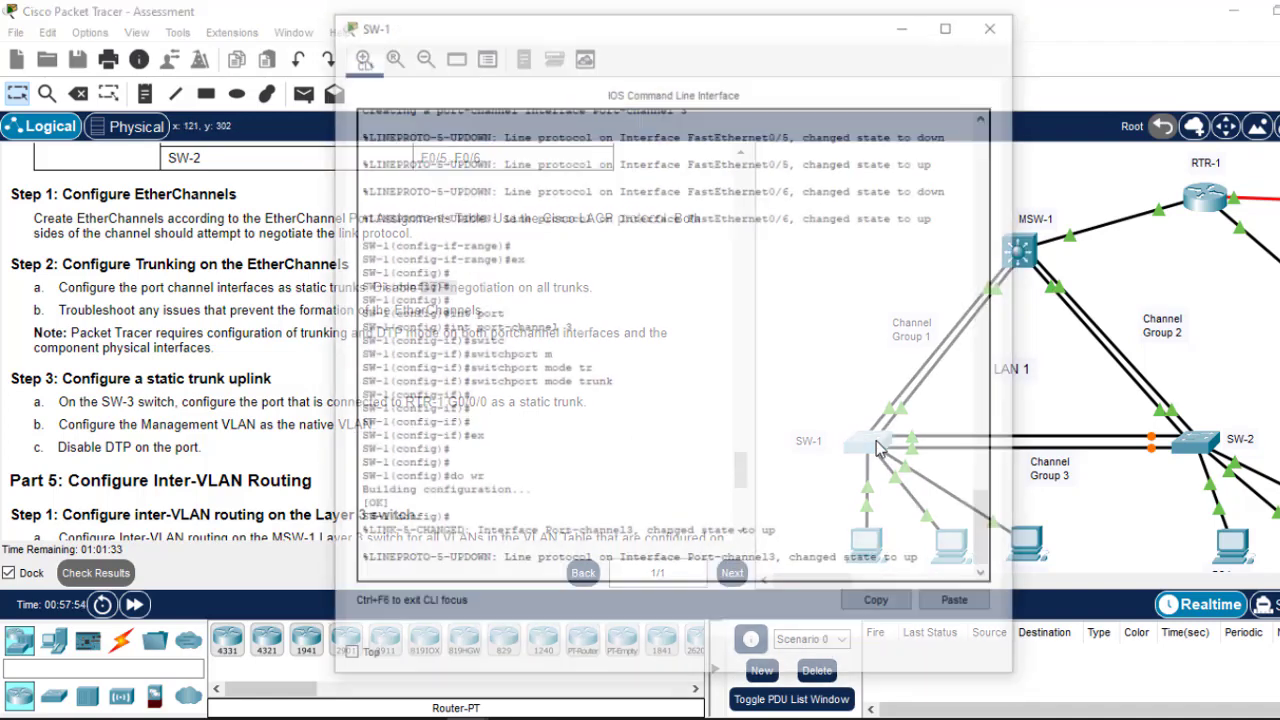
{"action": "key", "text": "Return"}
{"action": "key", "text": "Return"}
{"action": "key", "text": "Return"}
{"action": "key", "text": "Return"}
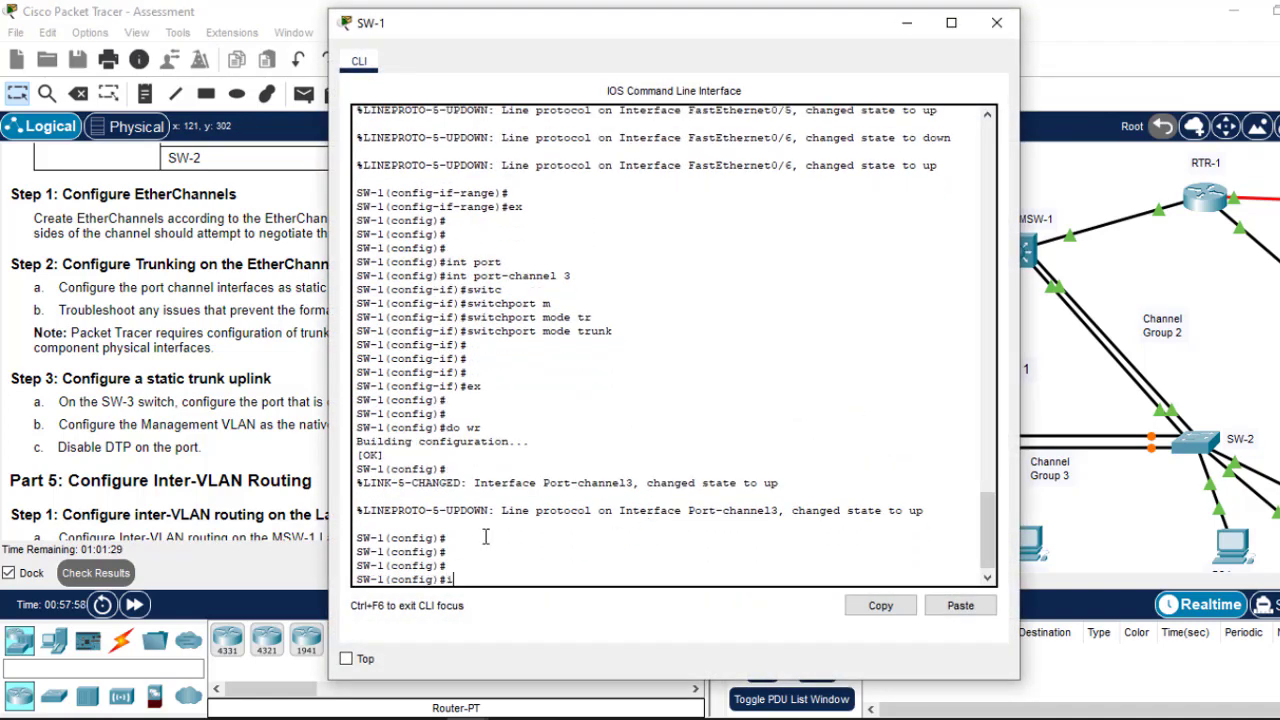
Step: Disable DTP negotiation on SW-1's port-channel 1 with 'switchport nonegotiate'
{"action": "type", "text": "int port-c"}
{"action": "key", "text": "Tab"}
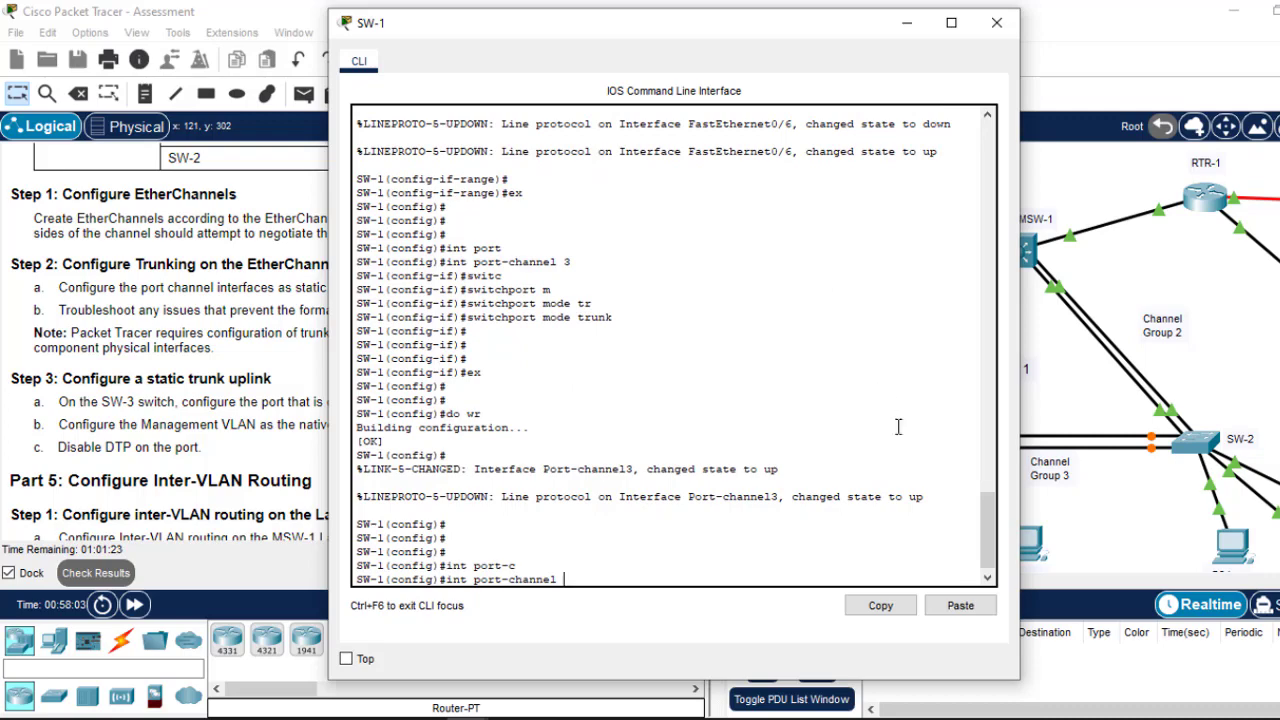
{"action": "left_click_drag", "start_coordinate": [984, 532], "coordinate": [985, 576]}
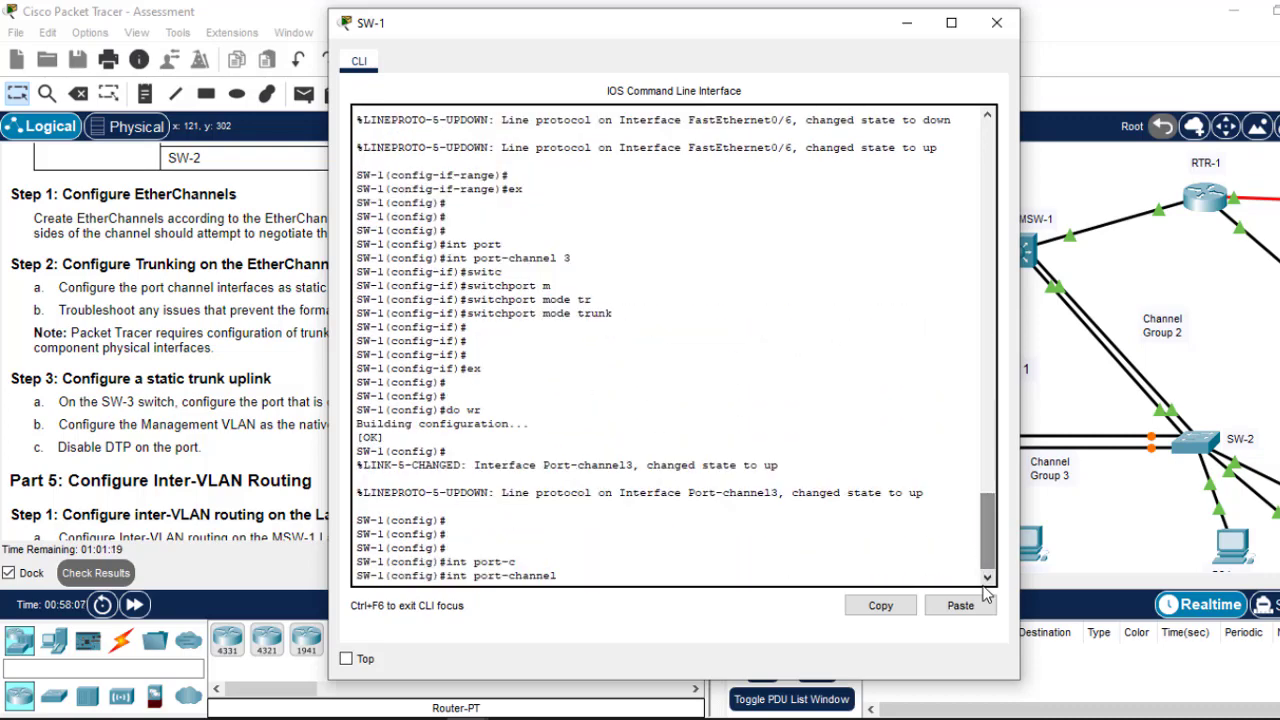
{"action": "type", "text": "1"}
{"action": "key", "text": "Return"}
{"action": "type", "text": "s"}
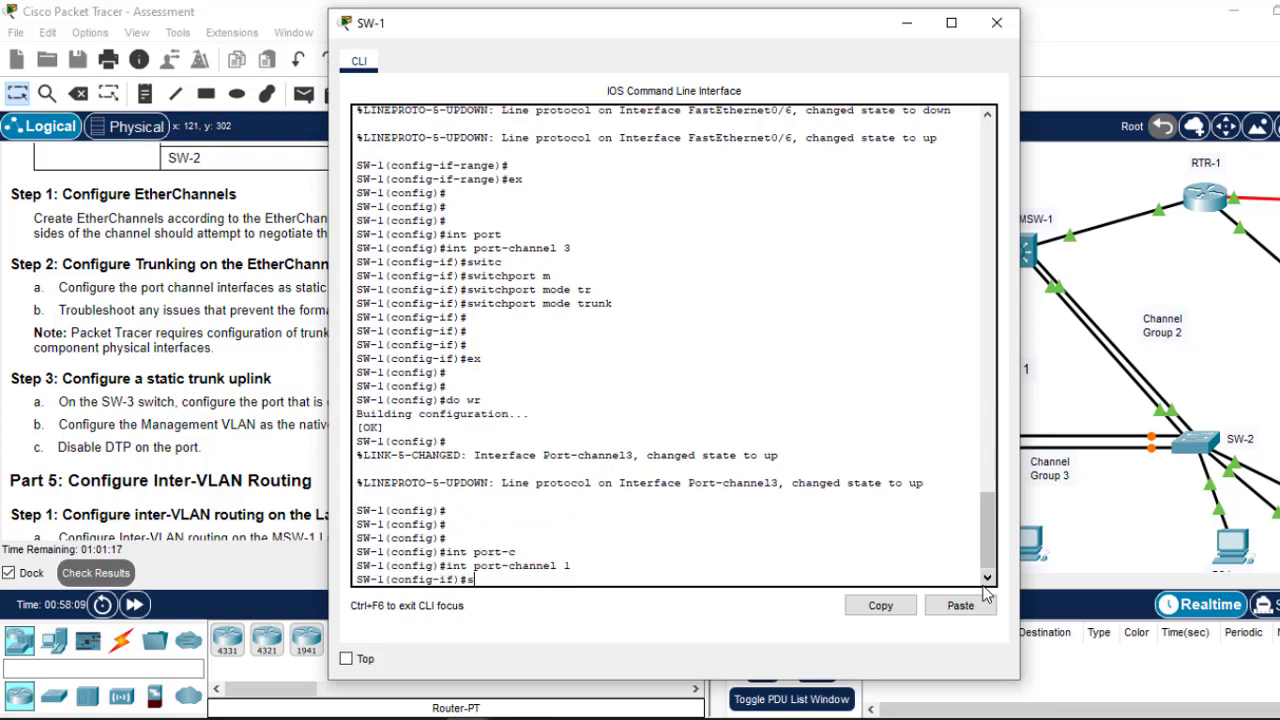
{"action": "type", "text": "wi"}
{"action": "type", "text": "n"}
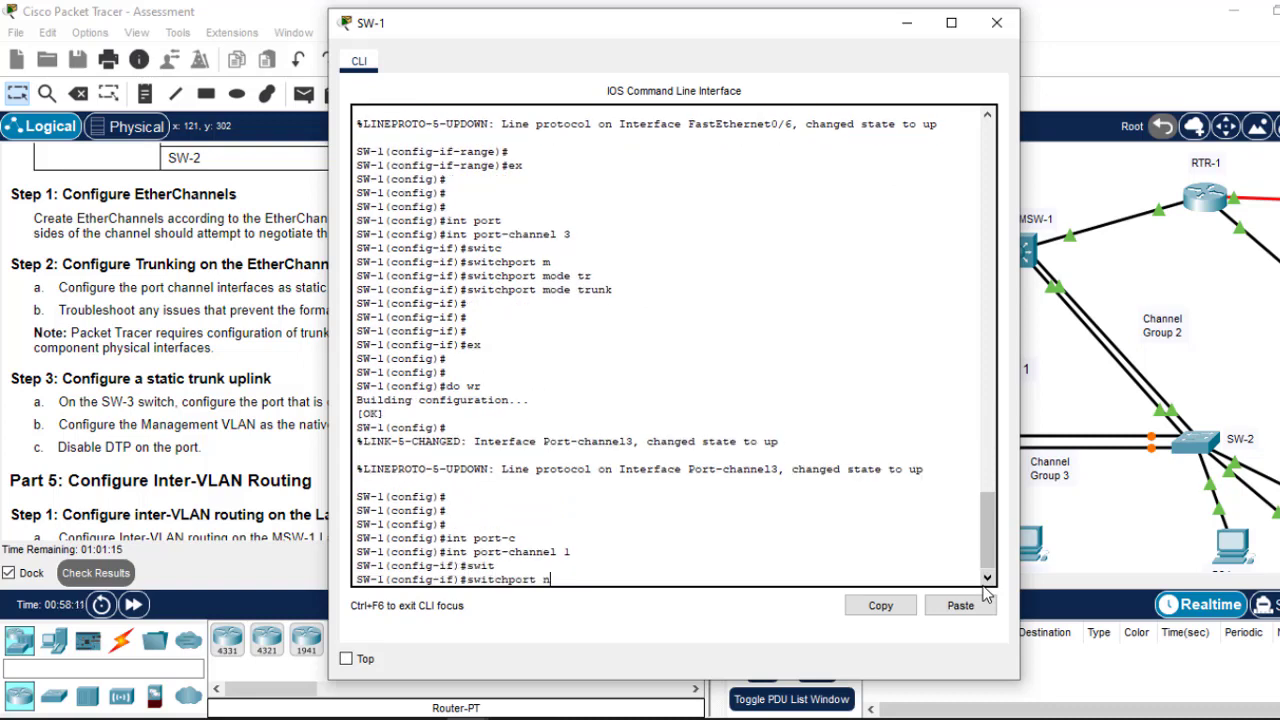
{"action": "key", "text": "Tab"}
{"action": "key", "text": "Return"}
Step: Apply 'switchport nonegotiate' to port-channel 3, save SW-1's configuration, and close its console
{"action": "key", "text": "Up"}
{"action": "key", "text": "Up"}
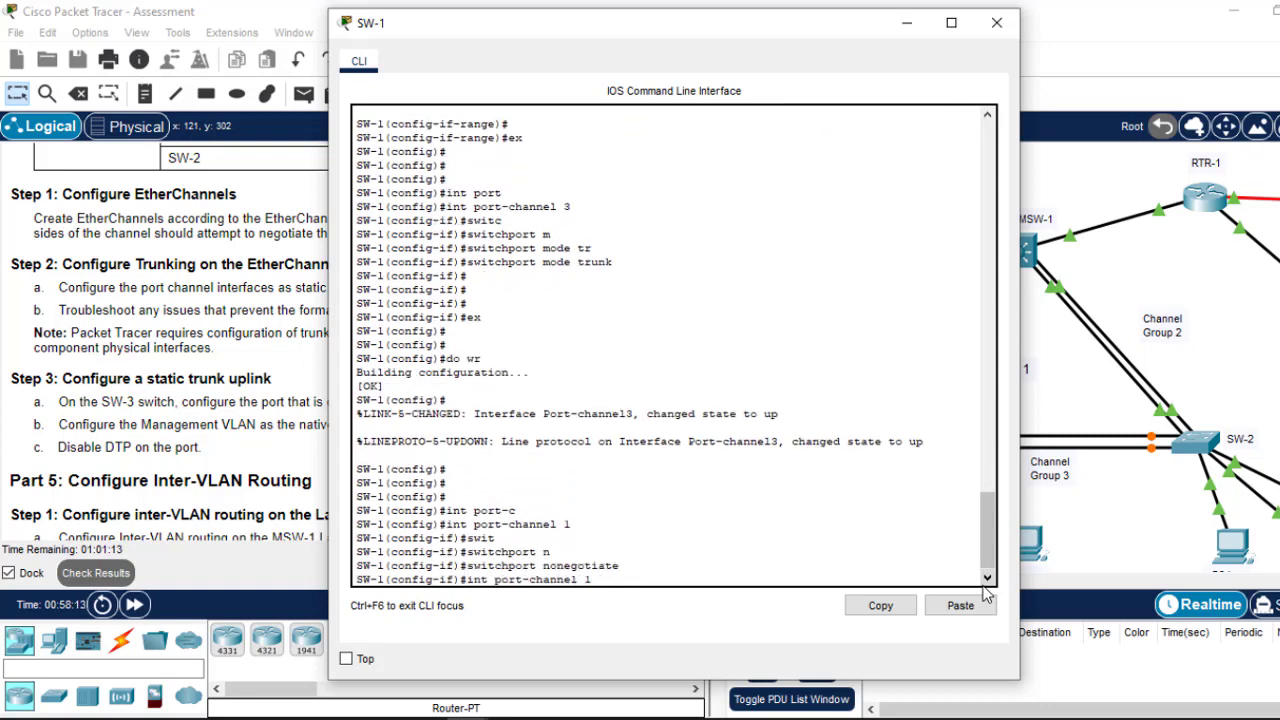
{"action": "key", "text": "BackSpace"}
{"action": "type", "text": "3"}
{"action": "key", "text": "Return"}
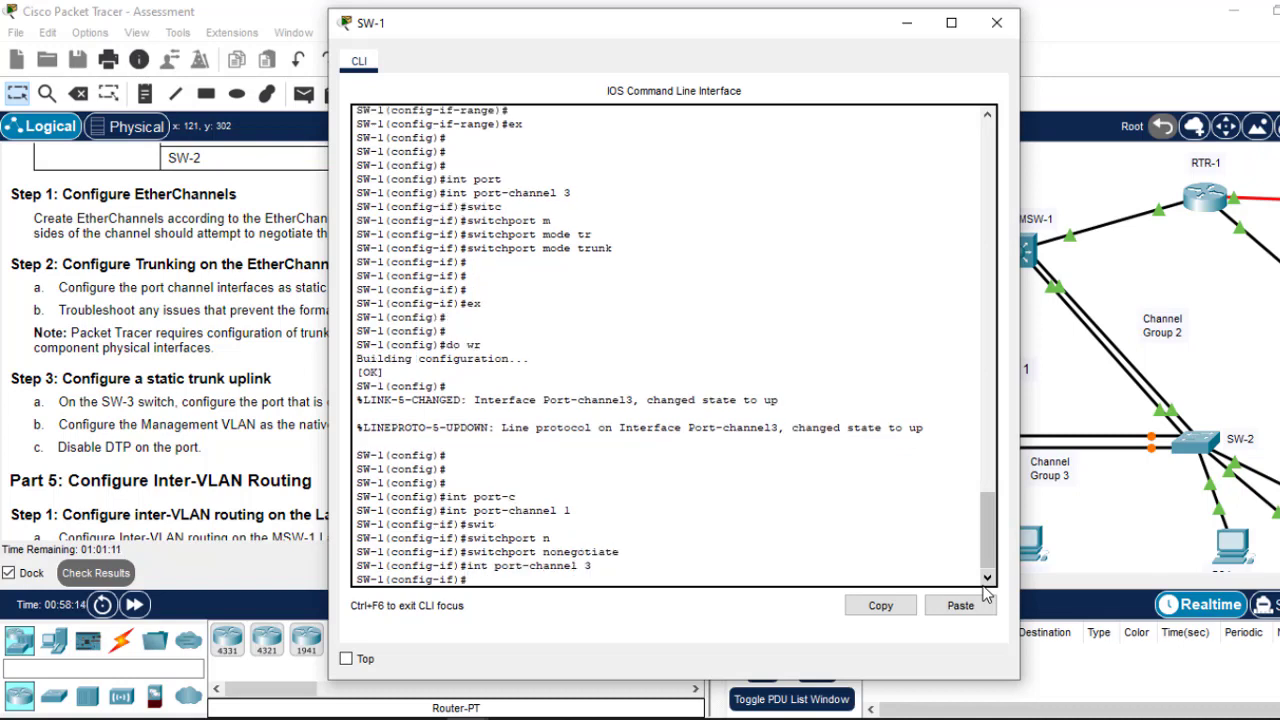
{"action": "key", "text": "Up"}
{"action": "key", "text": "Up"}
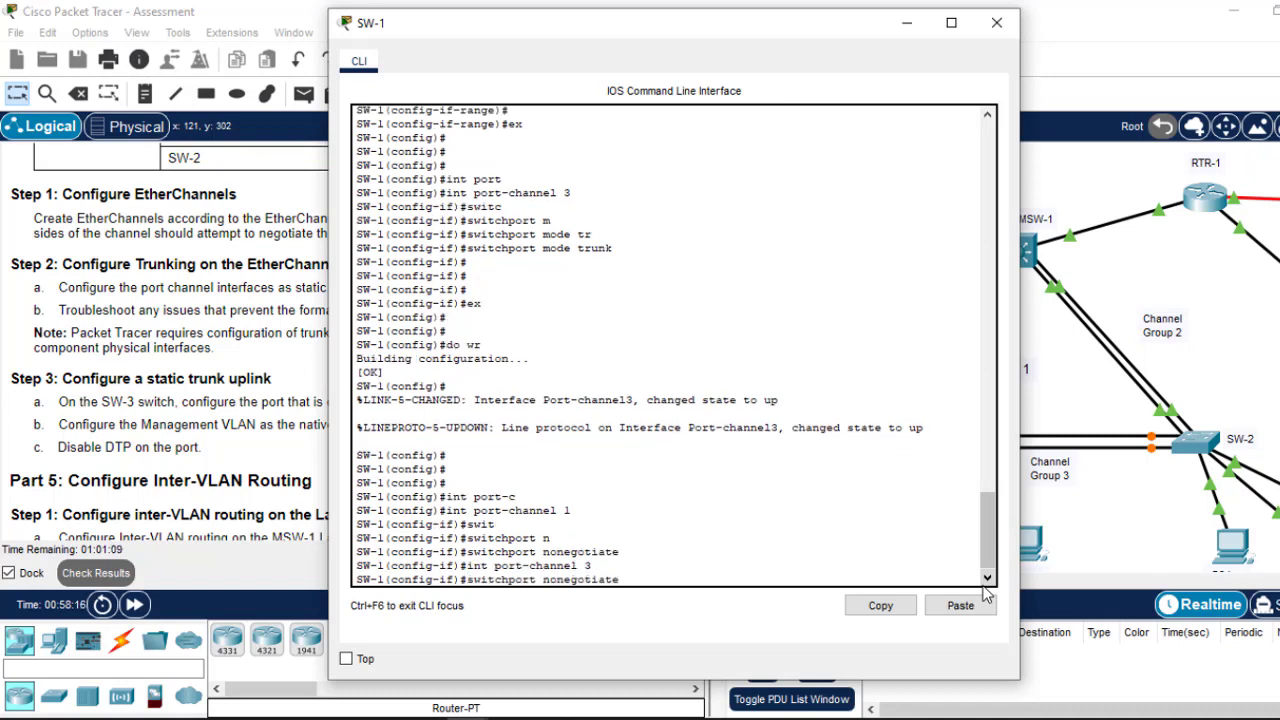
{"action": "key", "text": "Return"}
{"action": "type", "text": "ex"}
{"action": "key", "text": "Return"}
{"action": "key", "text": "Return"}
{"action": "key", "text": "Return"}
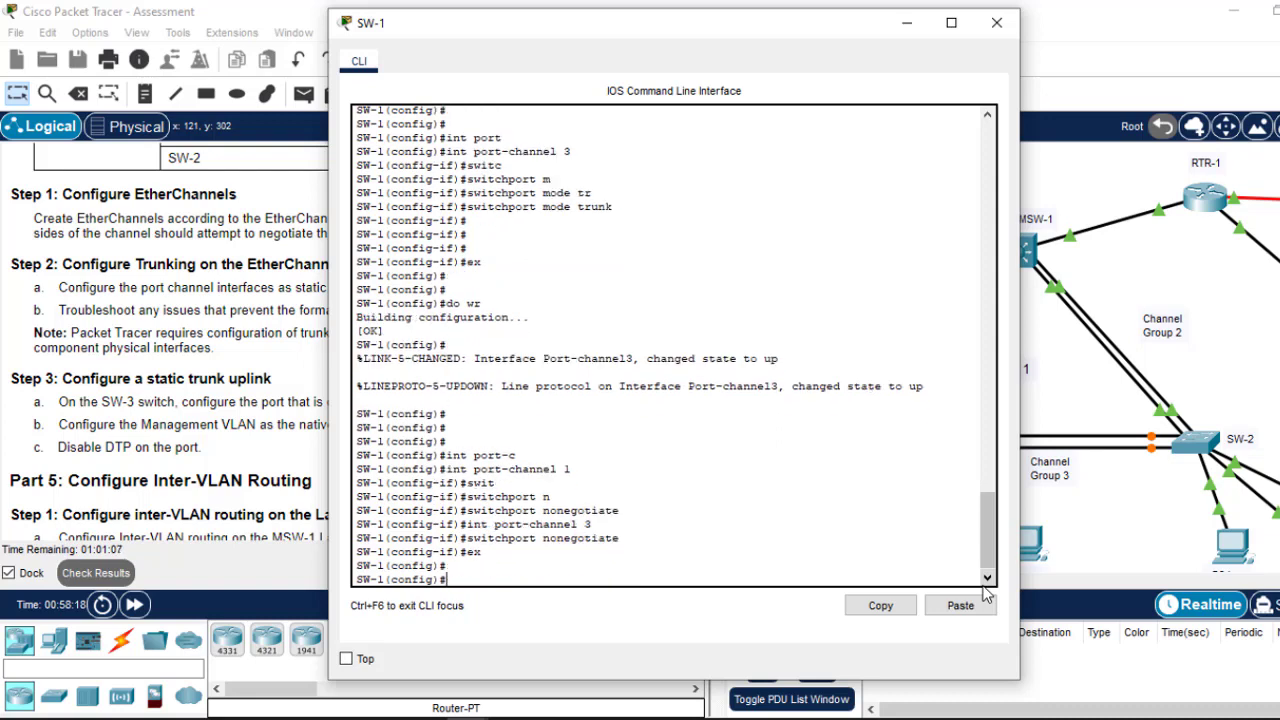
{"action": "type", "text": "do wr"}
{"action": "key", "text": "Return"}
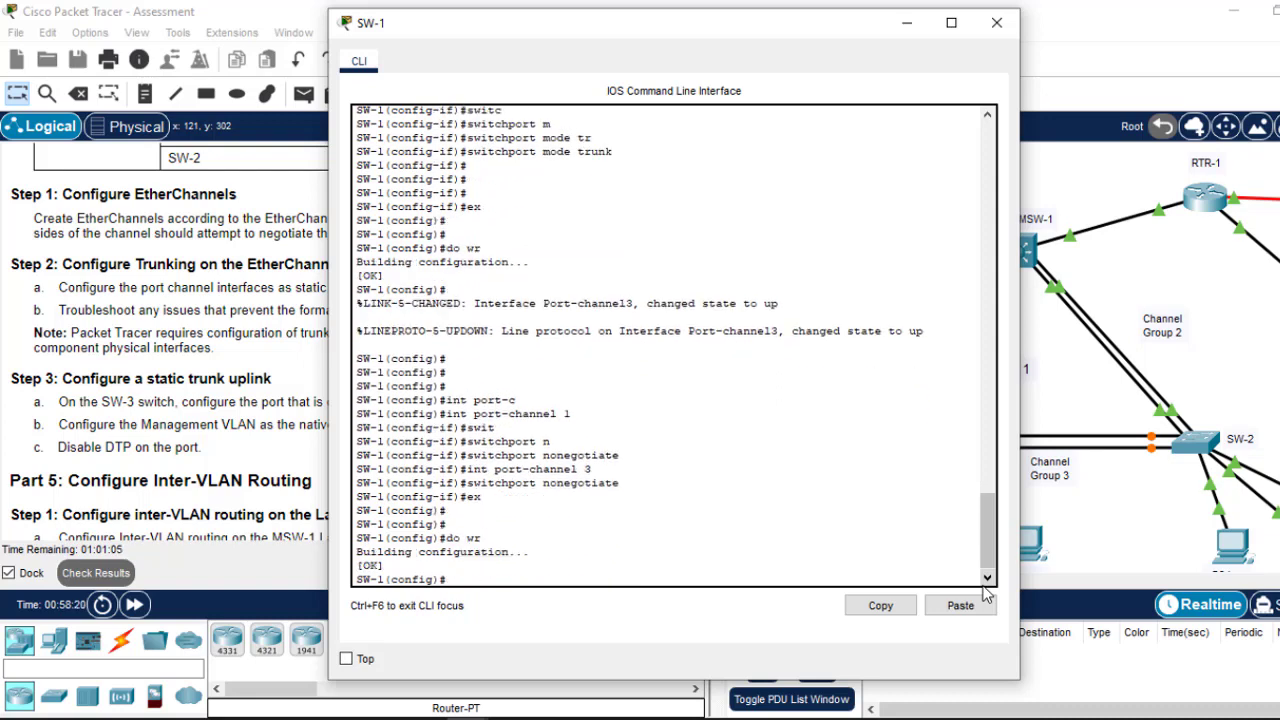
{"action": "left_click", "coordinate": [996, 24]}
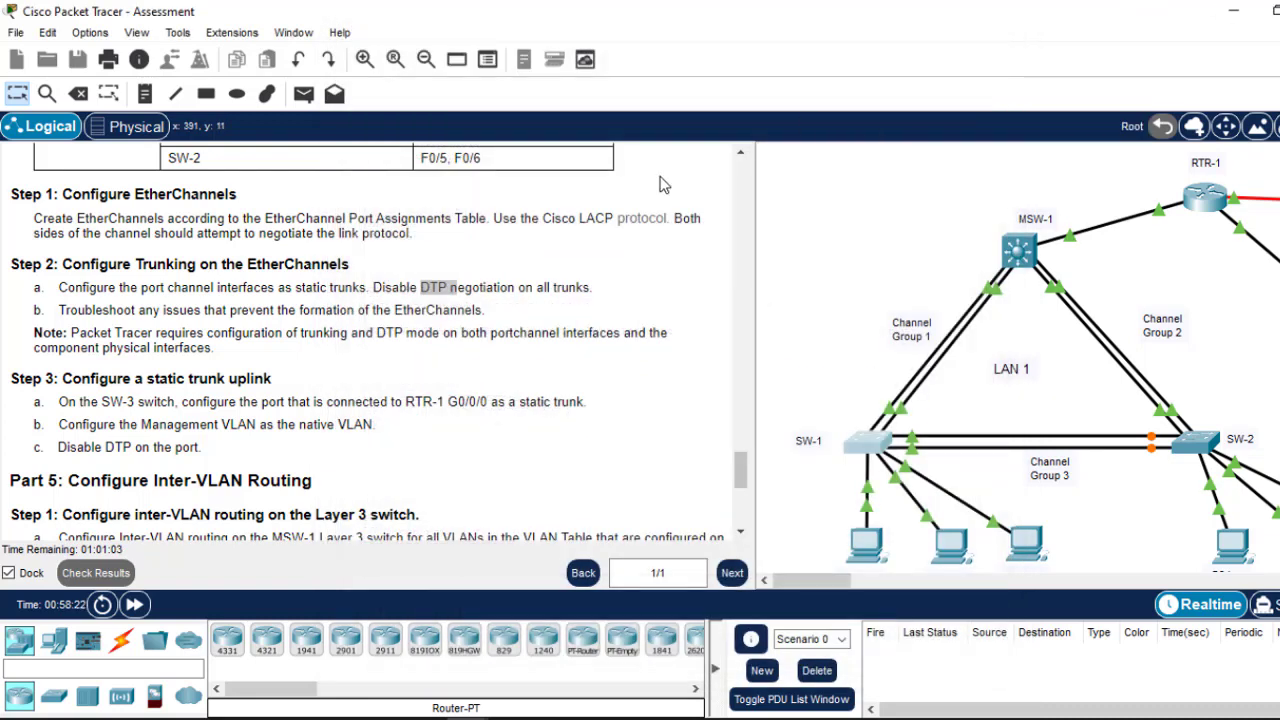
Step: Open SW-2's CLI and check its EtherChannel listing for the port-channel groups
{"action": "left_click", "coordinate": [1193, 448]}
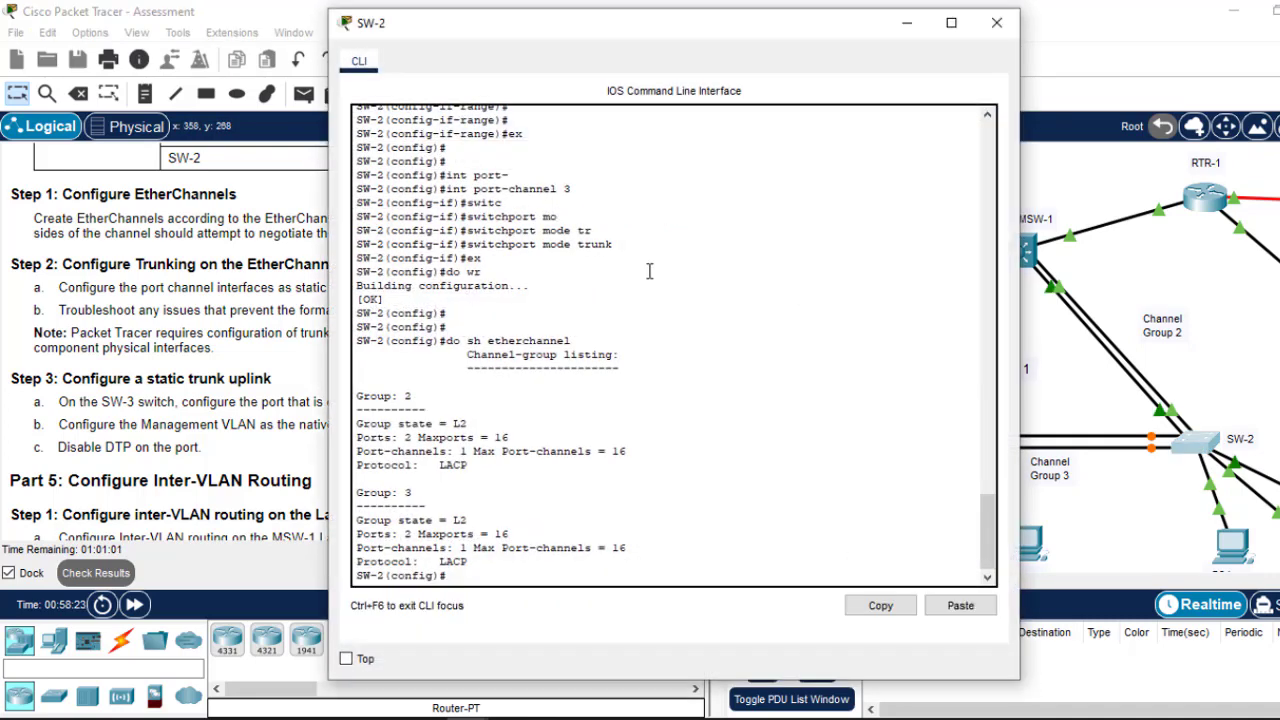
{"action": "key", "text": "Return"}
{"action": "key", "text": "Return"}
{"action": "key", "text": "Return"}
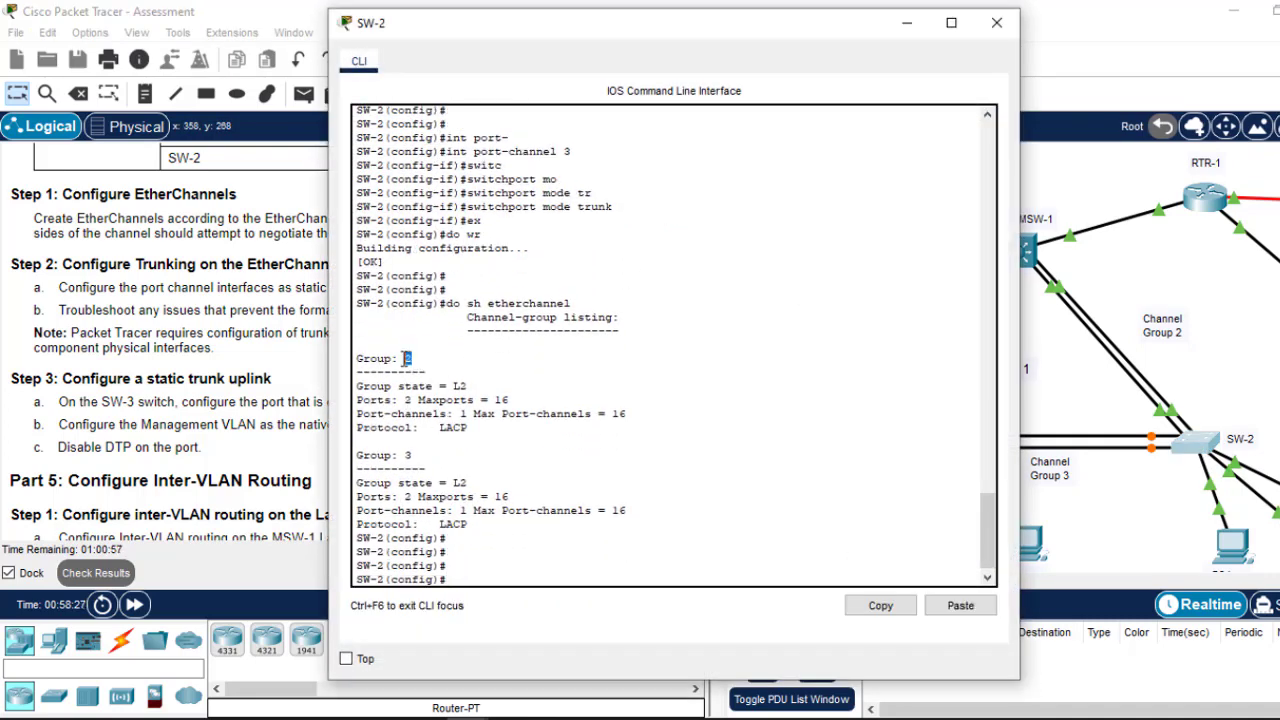
{"action": "left_click_drag", "start_coordinate": [419, 455], "coordinate": [388, 456]}
{"action": "key", "text": "Return"}
{"action": "key", "text": "Return"}
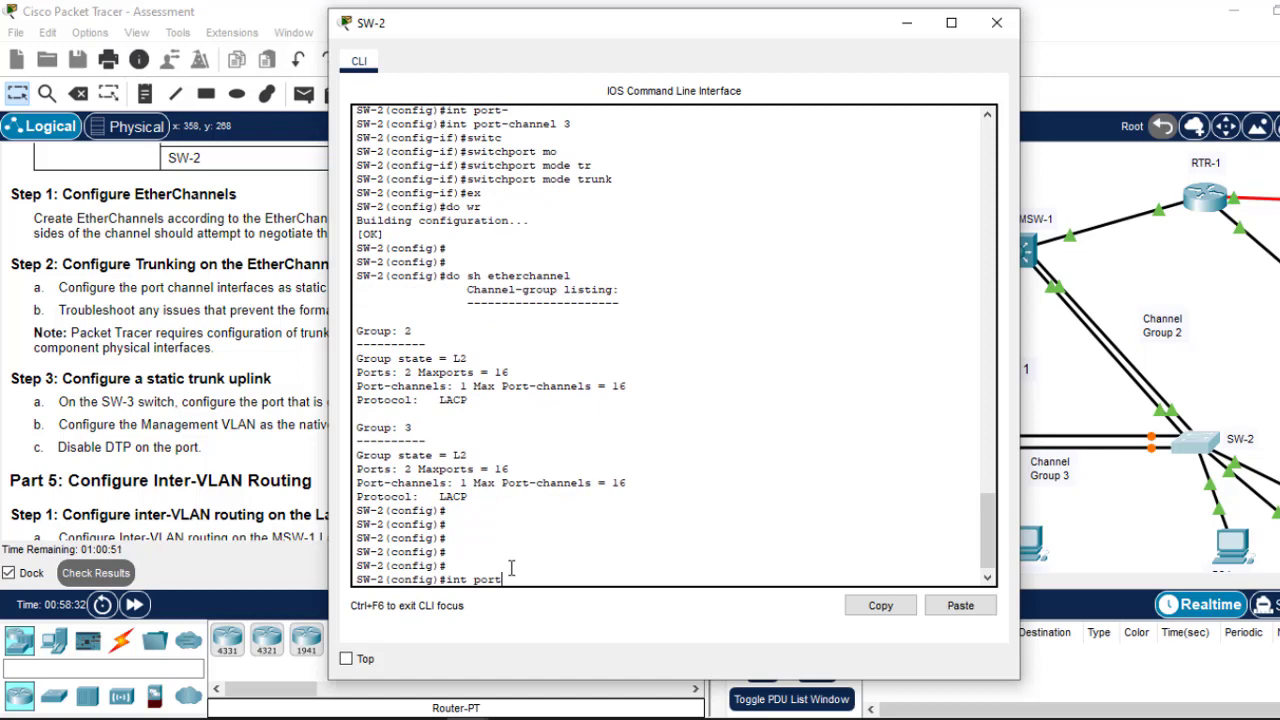
Step: Disable DTP negotiation on SW-2's port-channel 2 with 'switchport nonegotiate'
{"action": "type", "text": "int port-"}
{"action": "key", "text": "Tab"}
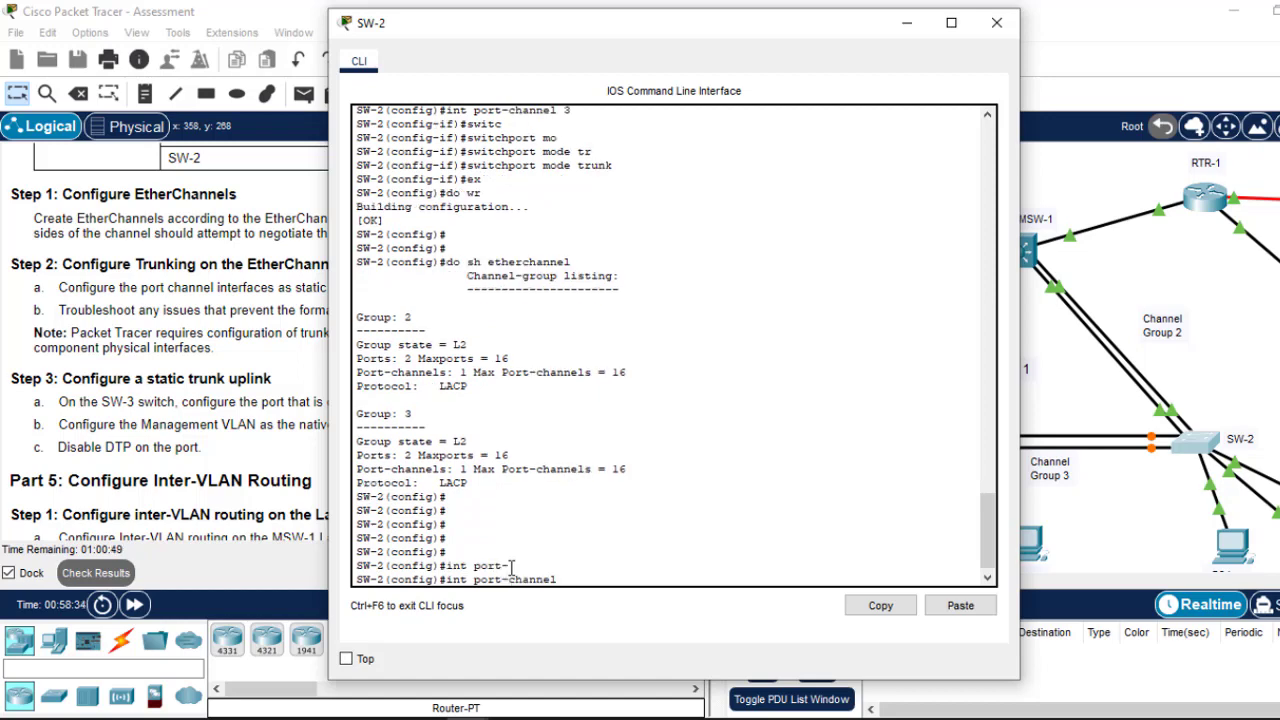
{"action": "type", "text": "2"}
{"action": "key", "text": "Return"}
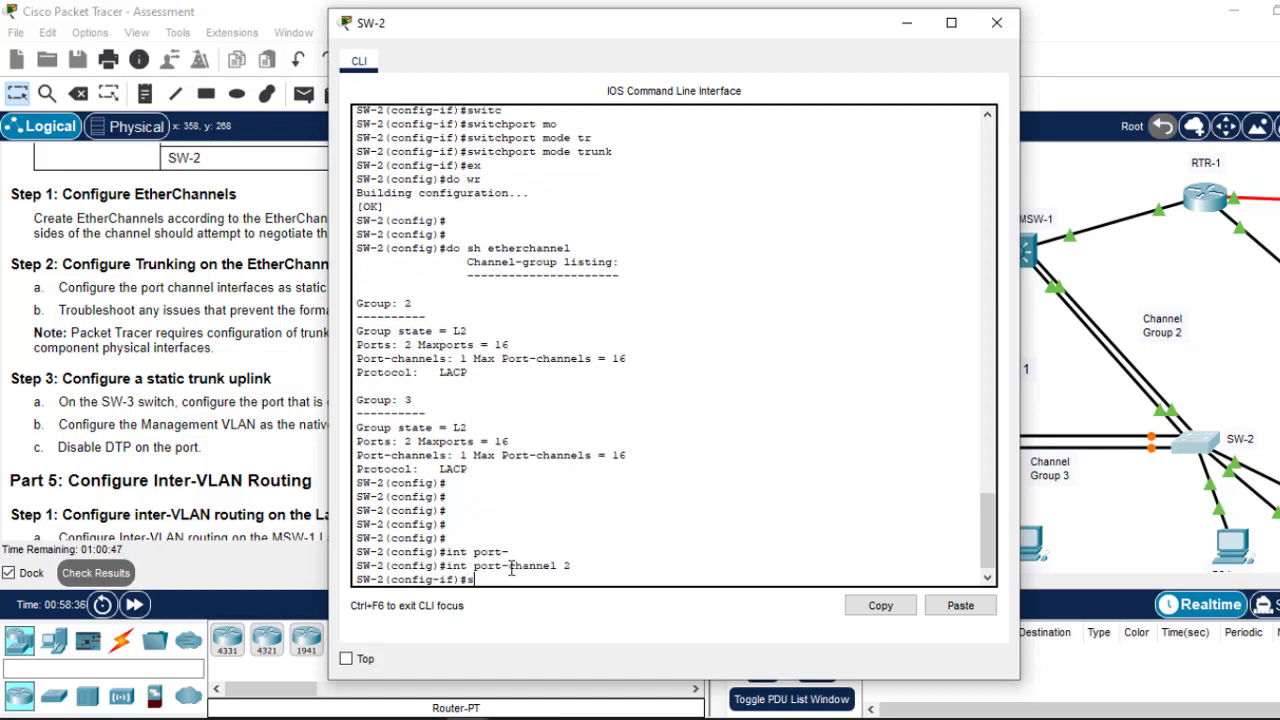
{"action": "type", "text": "swt"}
{"action": "key", "text": "Tab"}
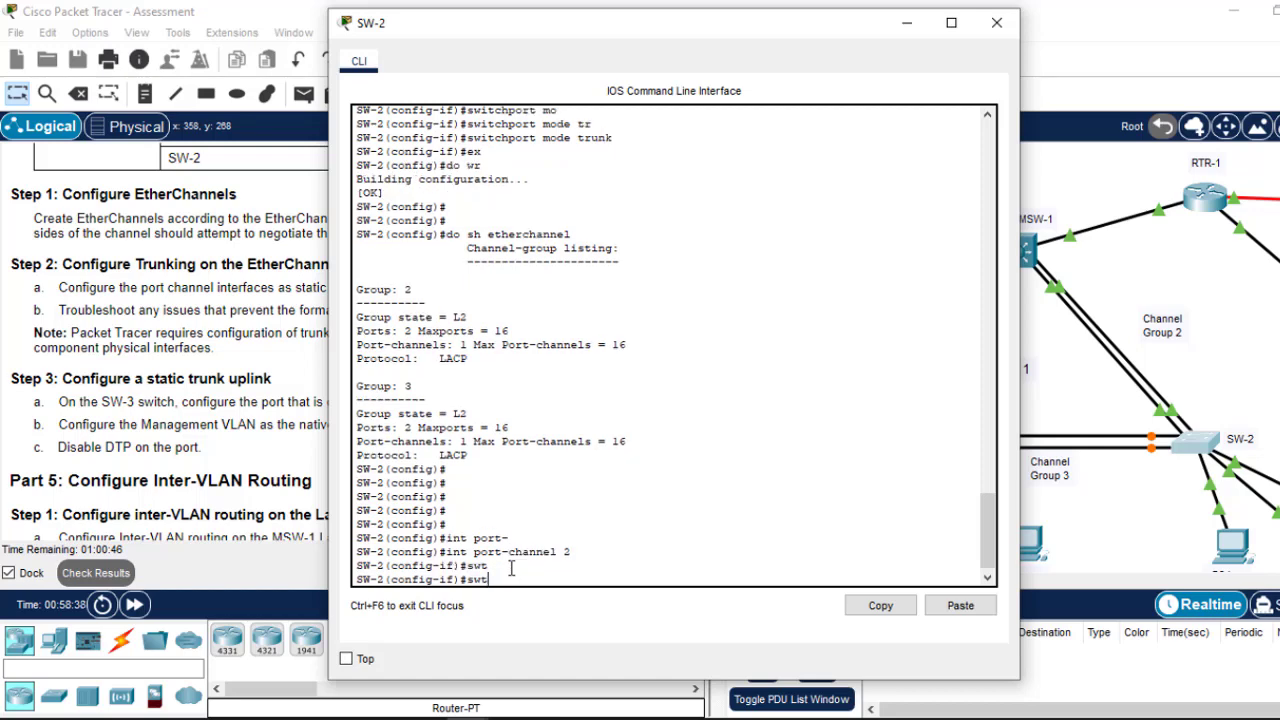
{"action": "type", "text": "i"}
{"action": "key", "text": "Tab"}
{"action": "type", "text": "n"}
{"action": "key", "text": "Tab"}
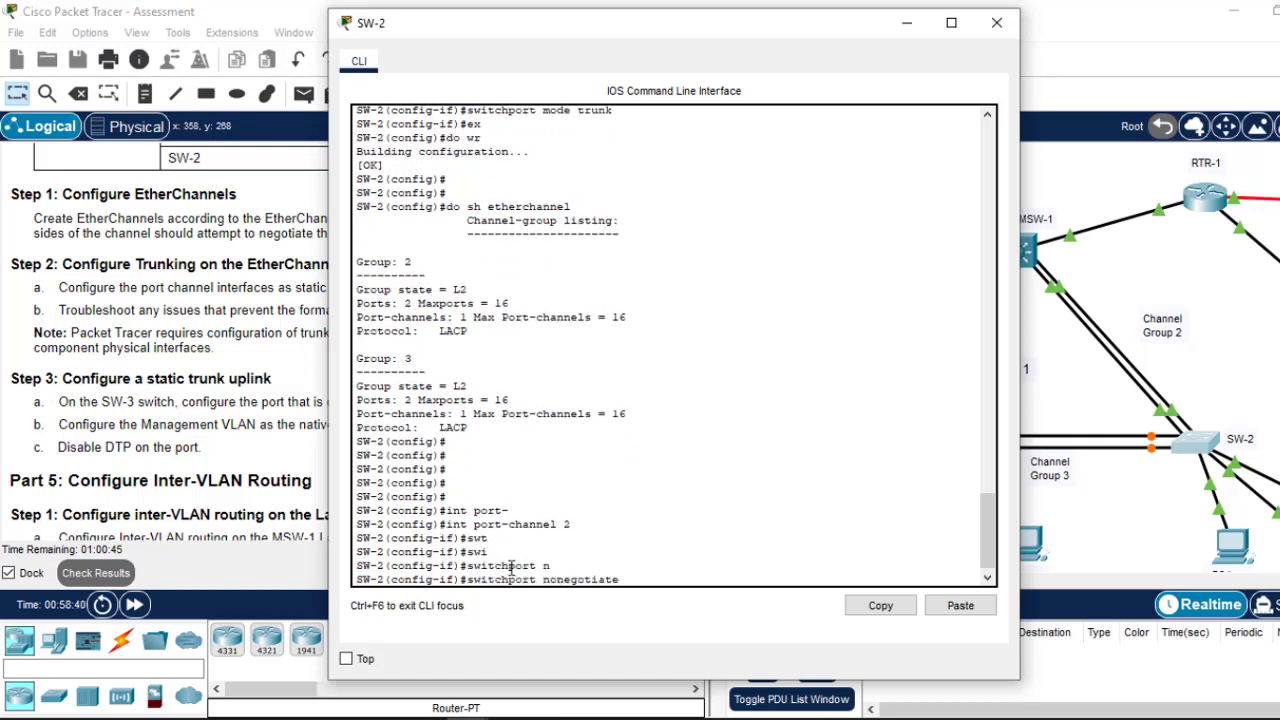
{"action": "key", "text": "Return"}
Step: Apply 'switchport nonegotiate' to port-channel 3, save SW-2's configuration with 'do wr', and close its console
{"action": "key", "text": "Up"}
{"action": "key", "text": "Up"}
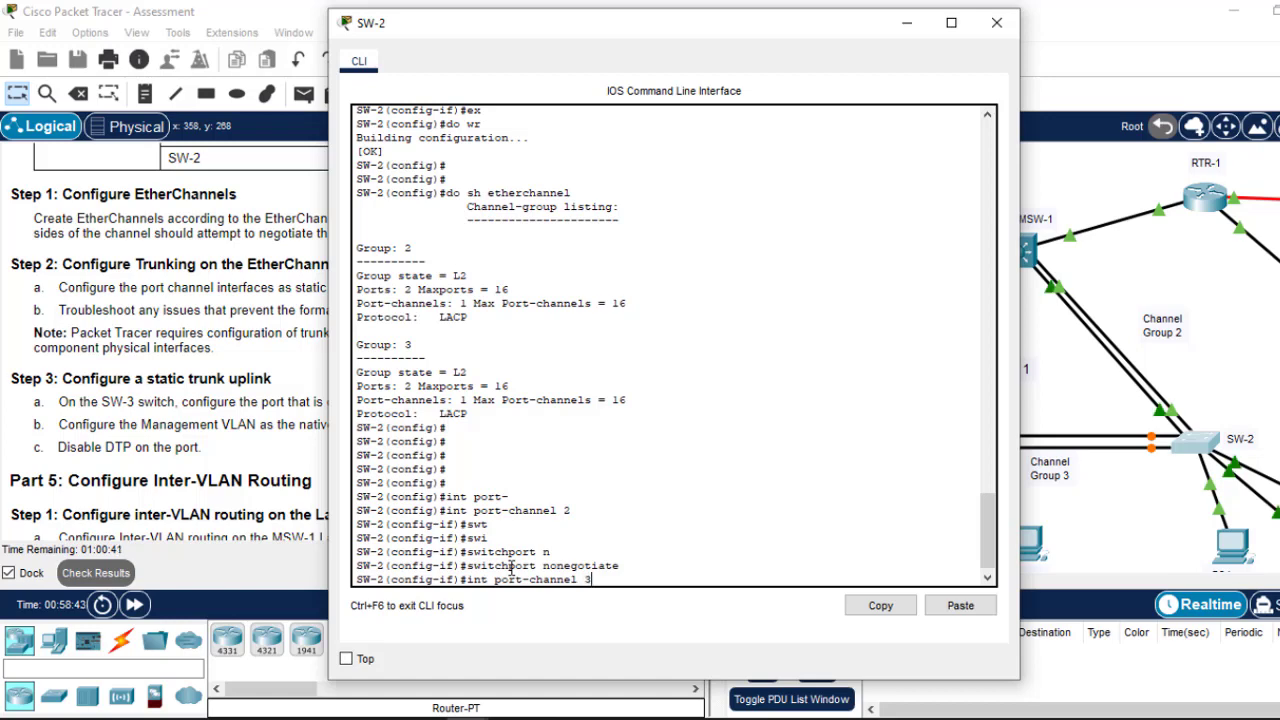
{"action": "key", "text": "Return"}
{"action": "key", "text": "Up"}
{"action": "key", "text": "Up"}
{"action": "key", "text": "Return"}
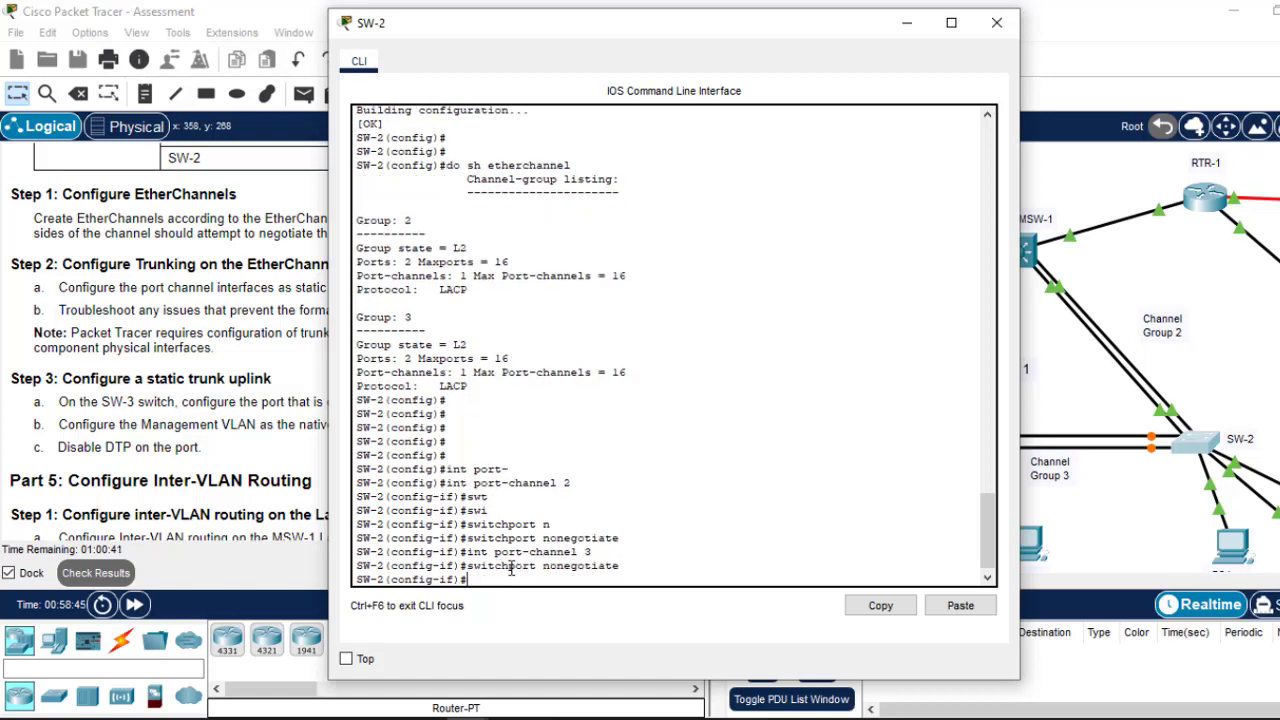
{"action": "type", "text": "ex"}
{"action": "key", "text": "Return"}
{"action": "type", "text": "d"}
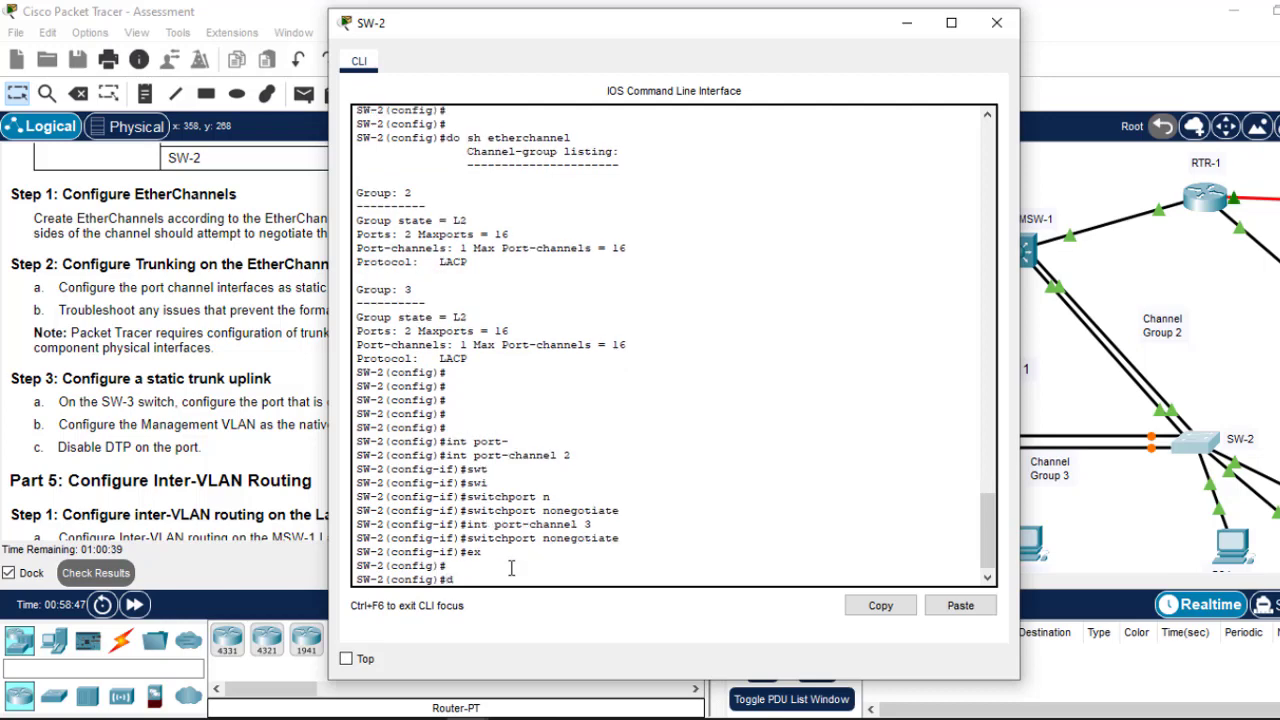
{"action": "type", "text": "o wr"}
{"action": "key", "text": "Return"}
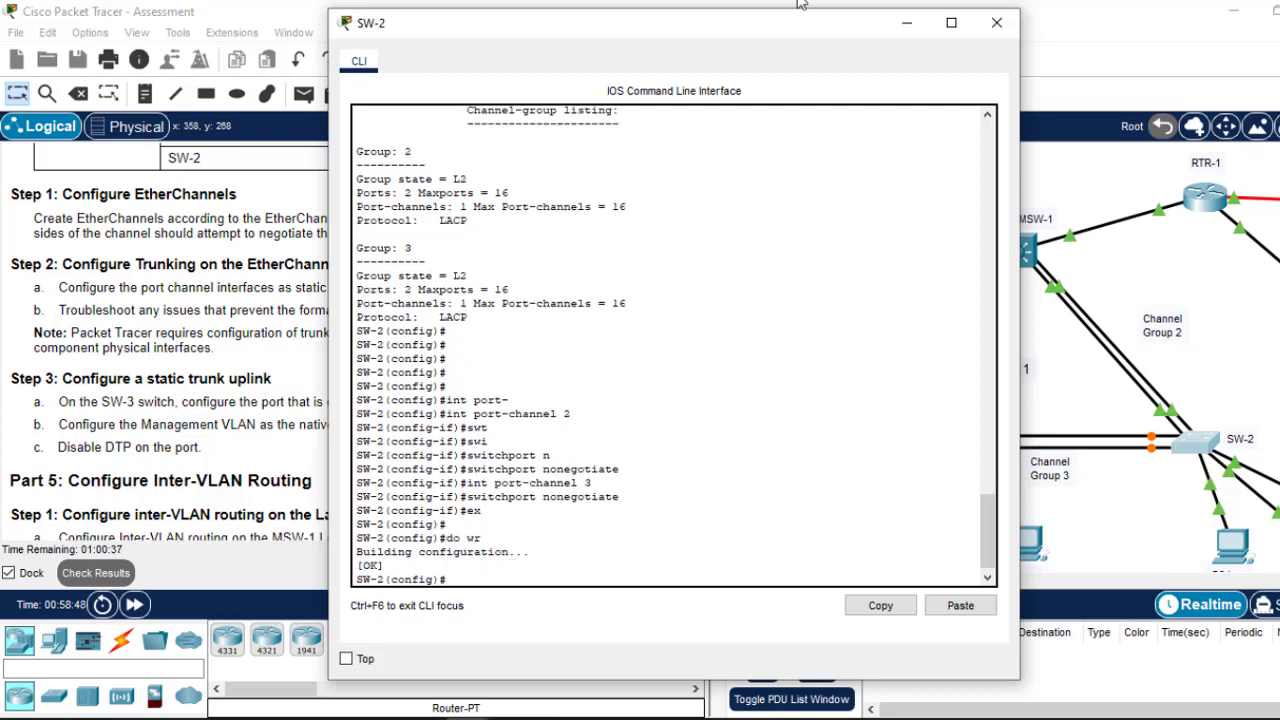
{"action": "left_click", "coordinate": [1012, 22]}
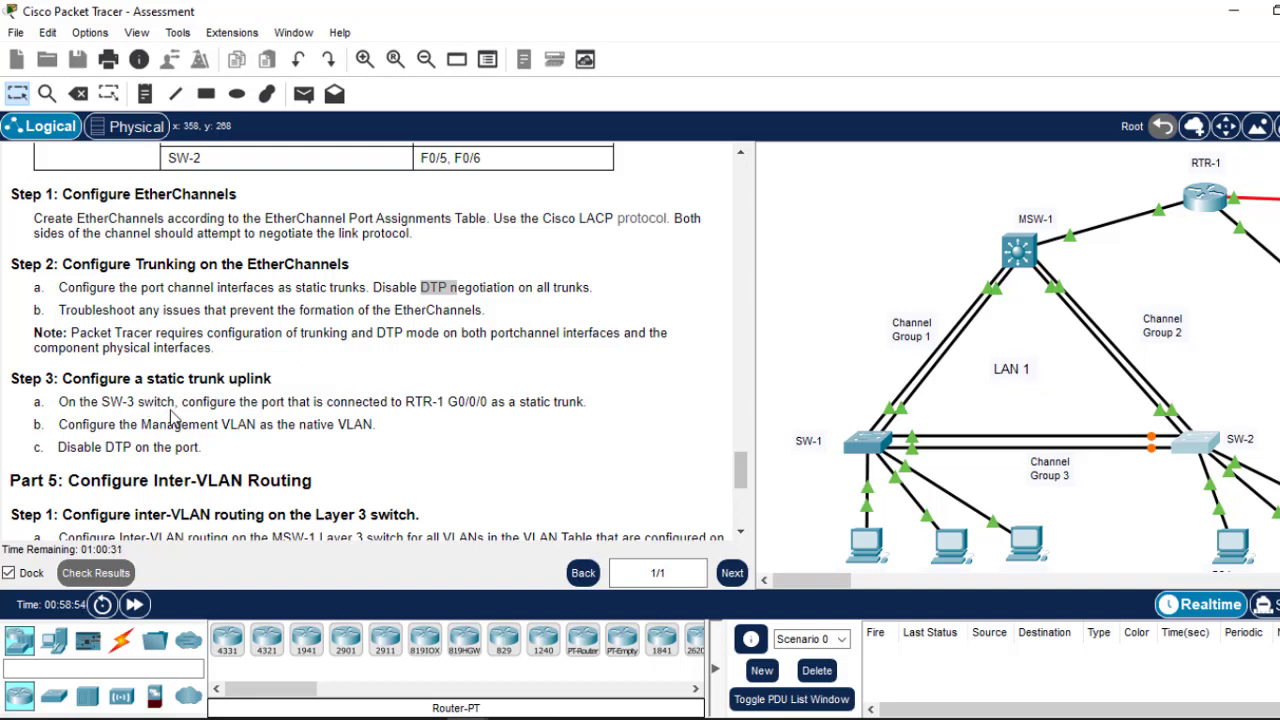
Step: Scroll the topology right to LAN 2, then back left to show RTR-1, SW-2 and SW-3
{"action": "left_click_drag", "start_coordinate": [811, 580], "coordinate": [882, 580]}
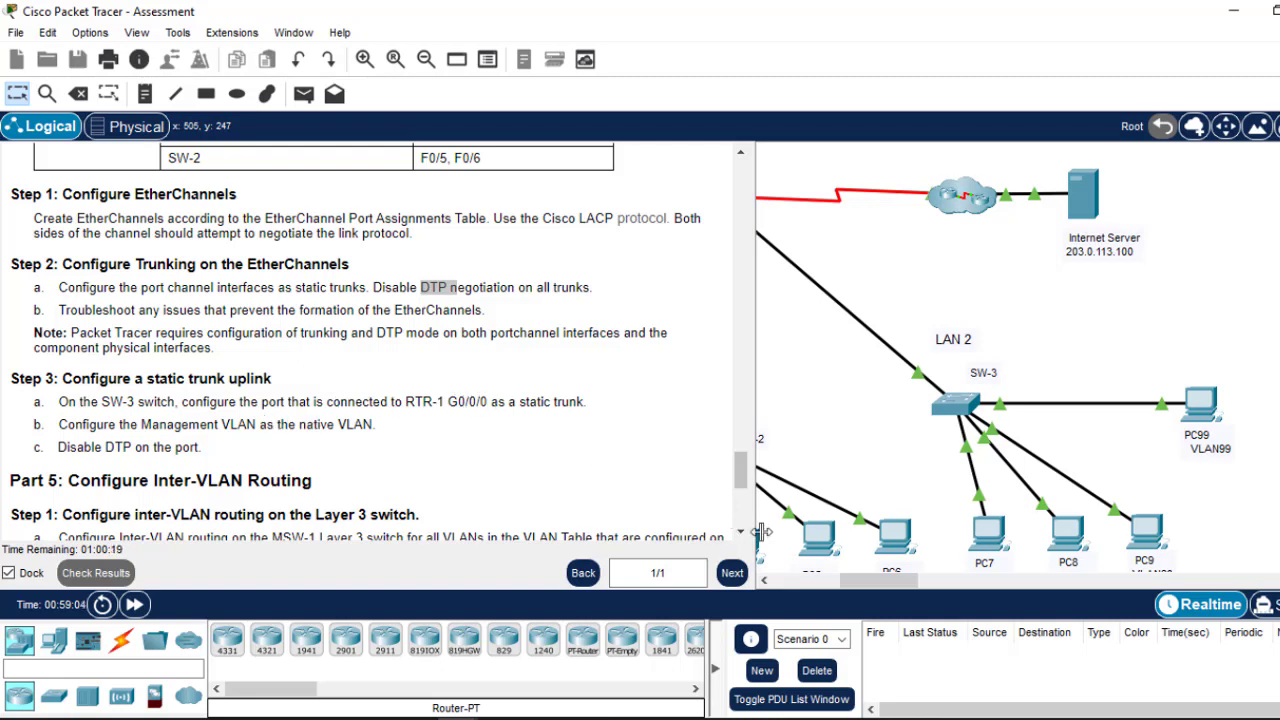
{"action": "left_click_drag", "start_coordinate": [880, 584], "coordinate": [847, 588]}
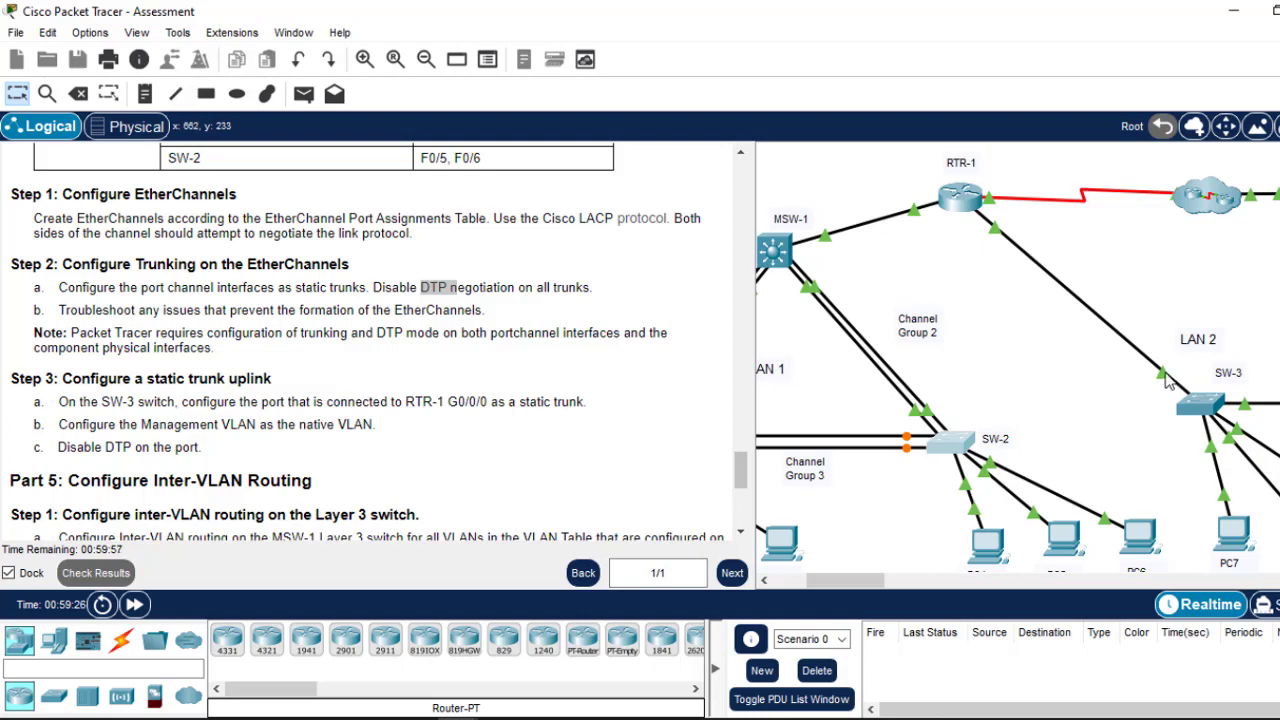
Step: Open SW-3's CLI, enter privileged and global configuration modes, and select interface G0/1
{"action": "left_click", "coordinate": [1208, 406]}
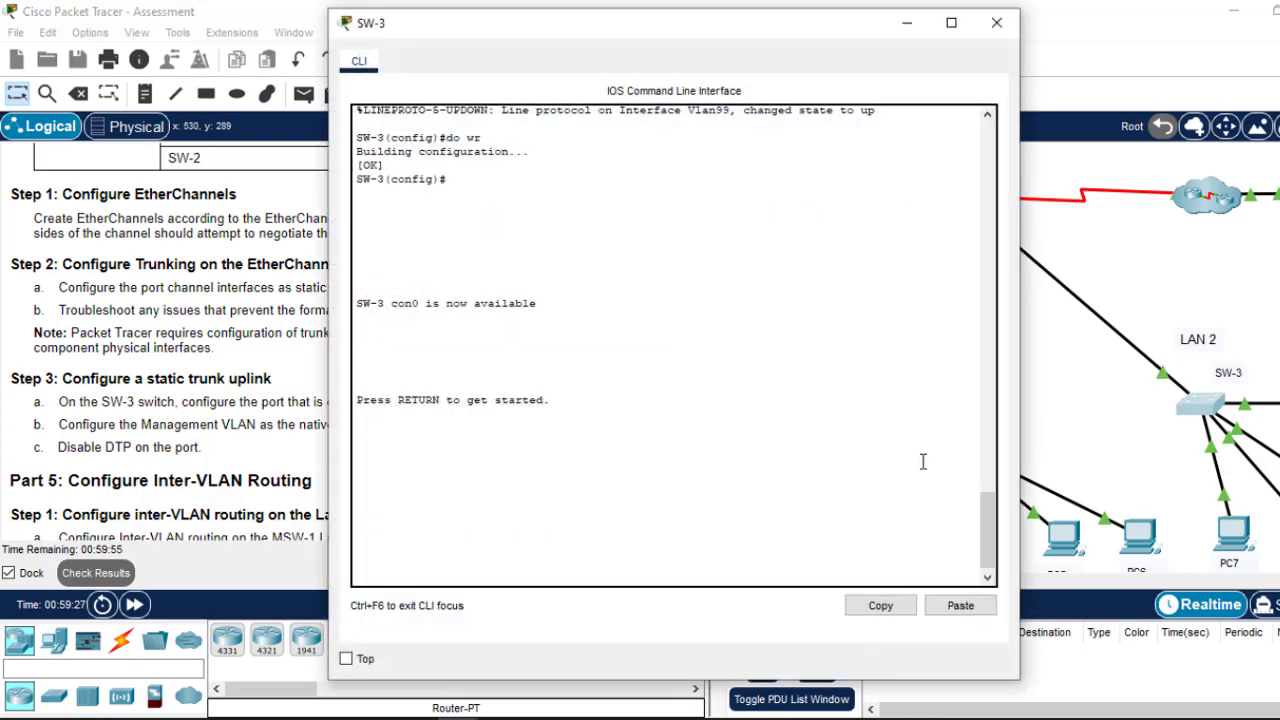
{"action": "key", "text": "Return"}
{"action": "key", "text": "Return"}
{"action": "key", "text": "Return"}
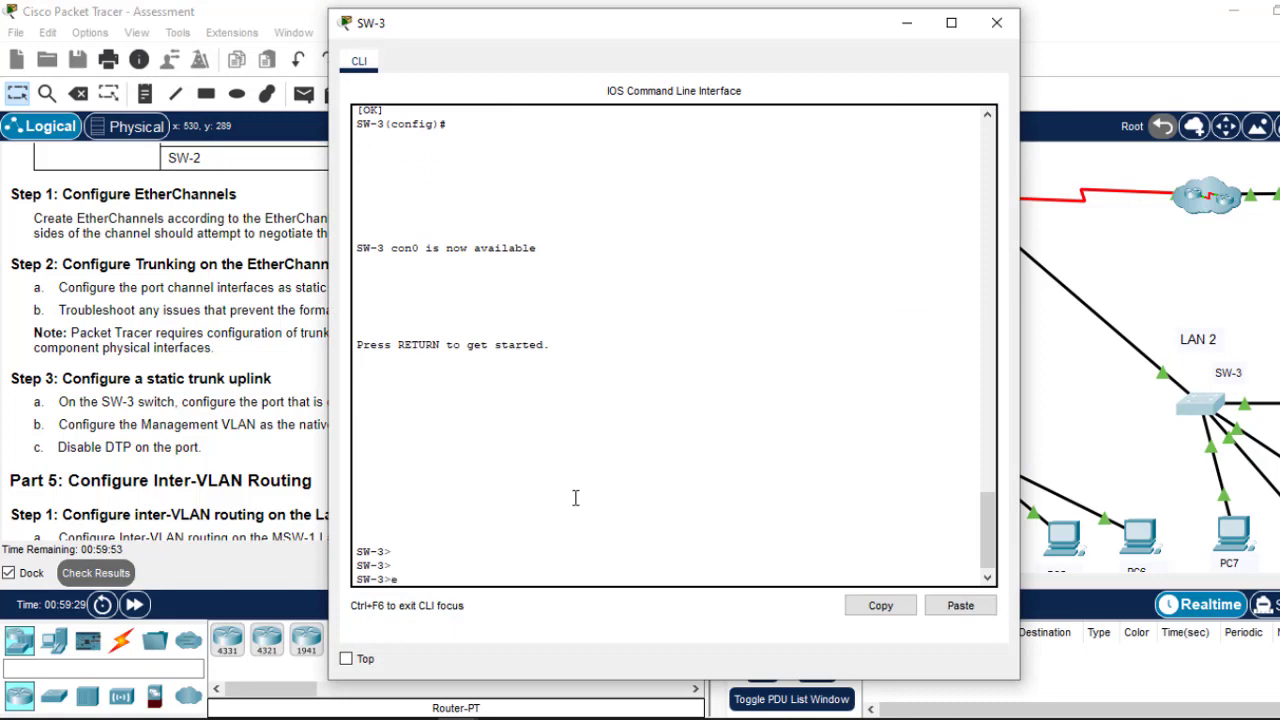
{"action": "type", "text": "en"}
{"action": "key", "text": "Return"}
{"action": "key", "text": "Return"}
{"action": "key", "text": "Return"}
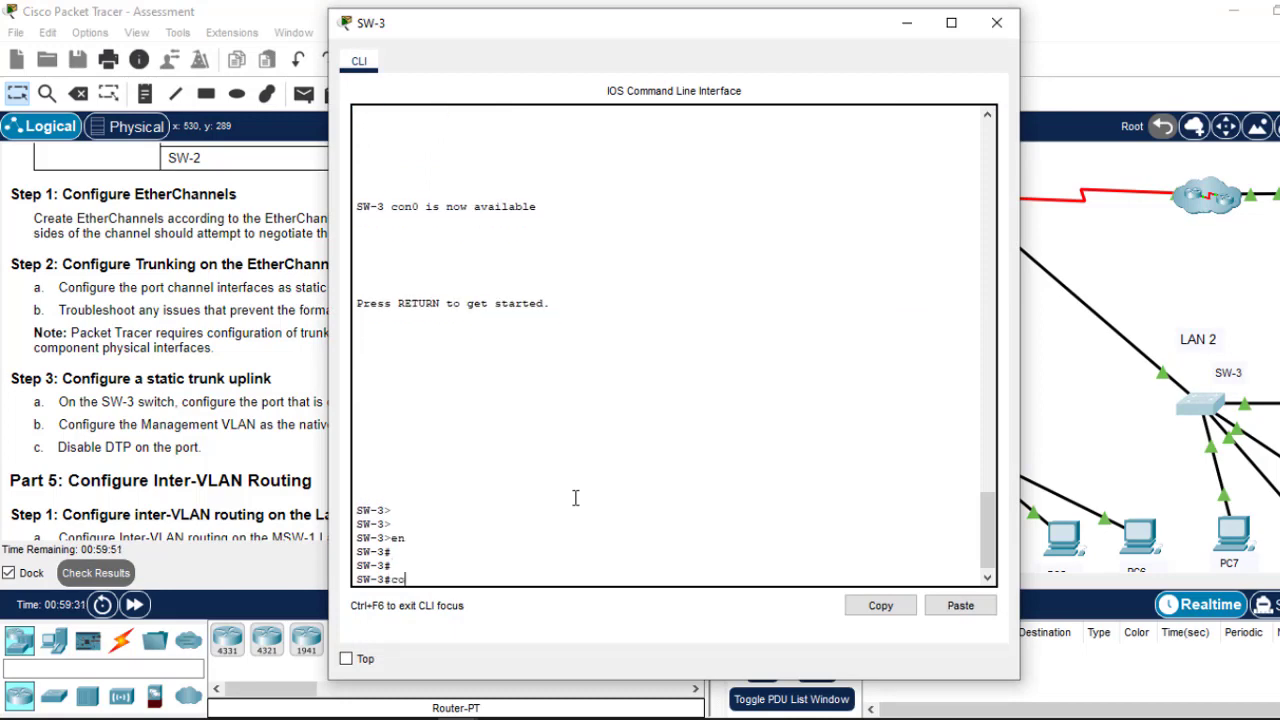
{"action": "type", "text": "conf"}
{"action": "key", "text": "Return"}
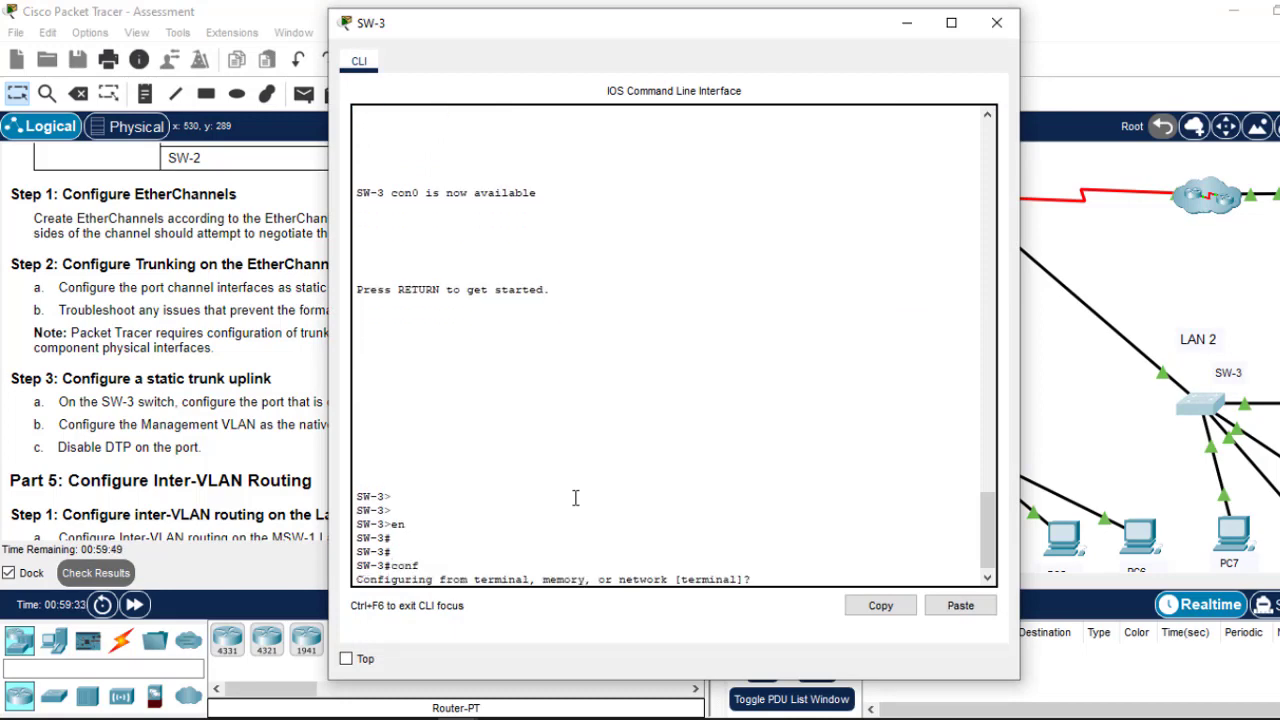
{"action": "type", "text": "t"}
{"action": "key", "text": "Return"}
{"action": "key", "text": "Return"}
{"action": "key", "text": "Return"}
{"action": "key", "text": "Return"}
{"action": "key", "text": "Return"}
{"action": "key", "text": "Return"}
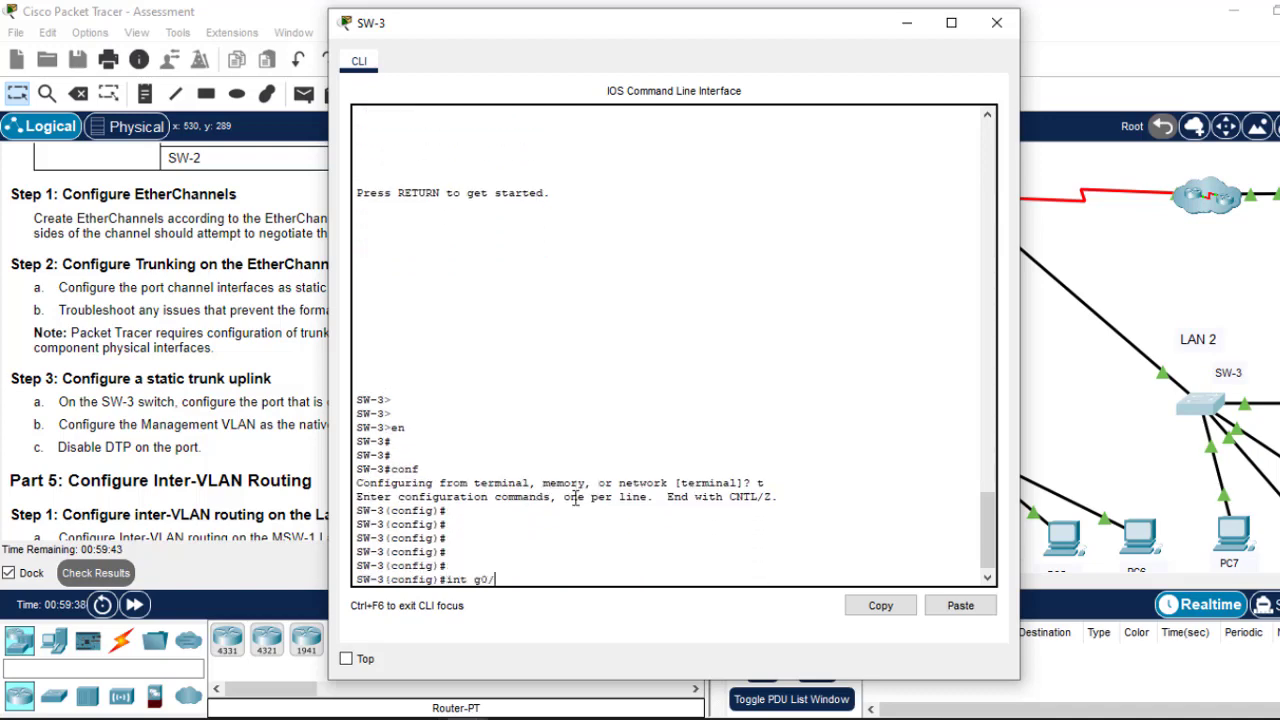
{"action": "key", "text": "Return"}
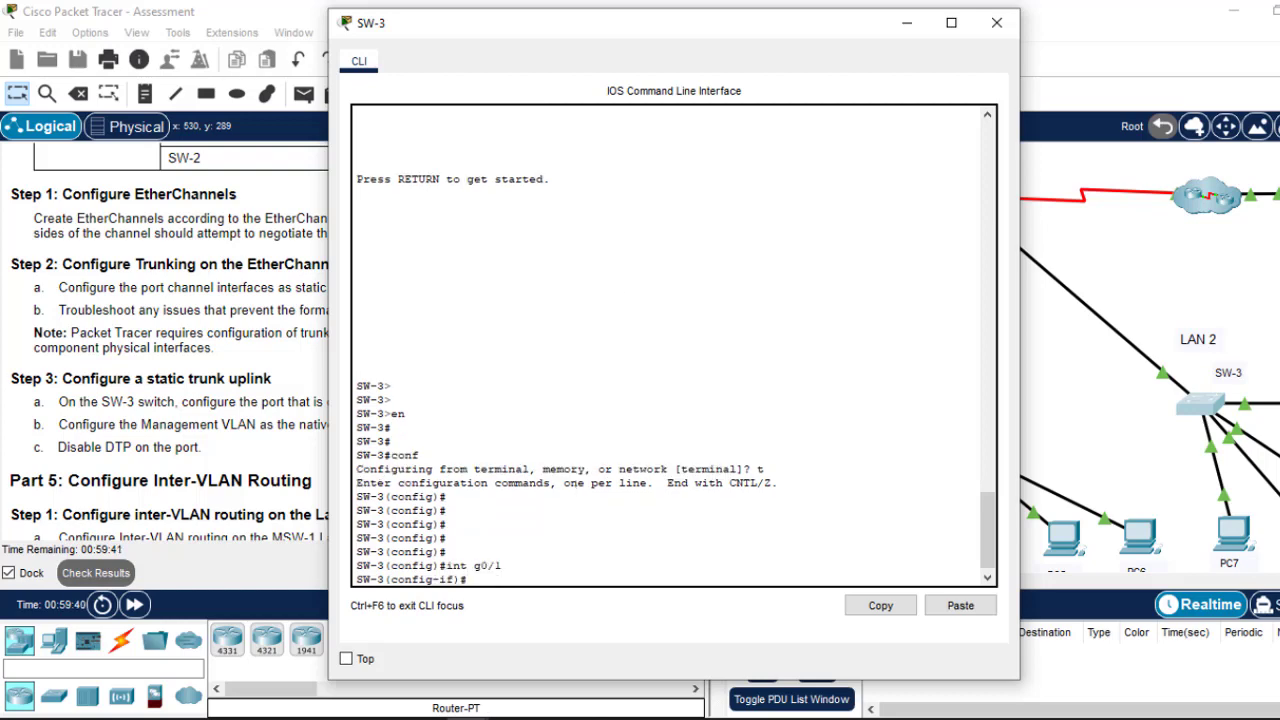
Step: Make SW-3's G0/1 a static trunk with 'switchport mode trunk' and save the configuration
{"action": "left_click", "coordinate": [906, 22]}
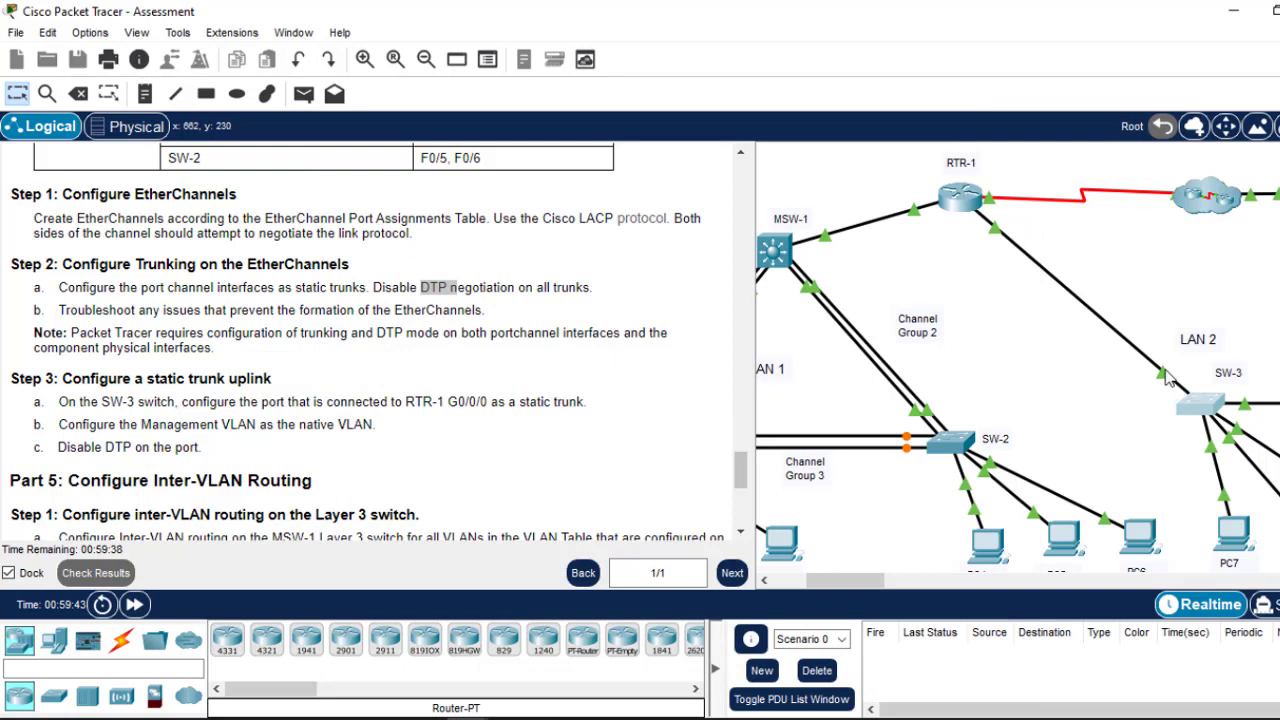
{"action": "mouse_move", "coordinate": [1166, 378]}
{"action": "left_click", "coordinate": [1203, 418]}
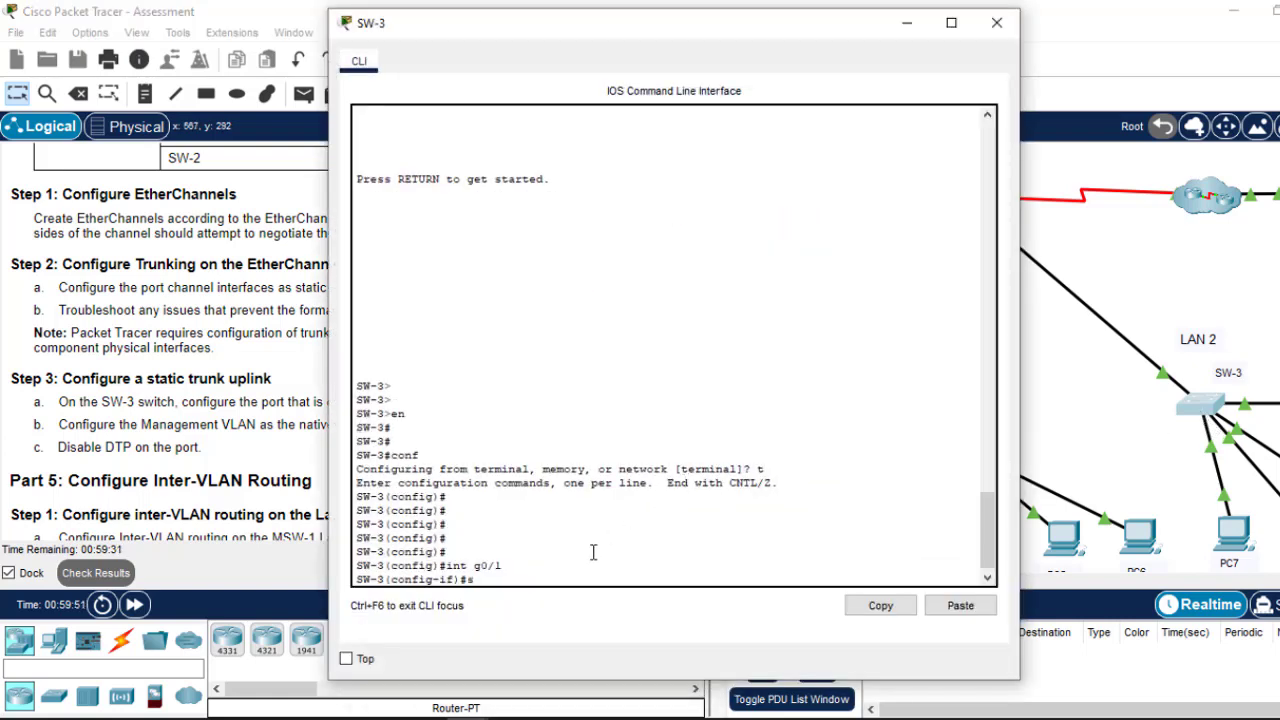
{"action": "type", "text": "swit"}
{"action": "key", "text": "Tab"}
{"action": "type", "text": "m"}
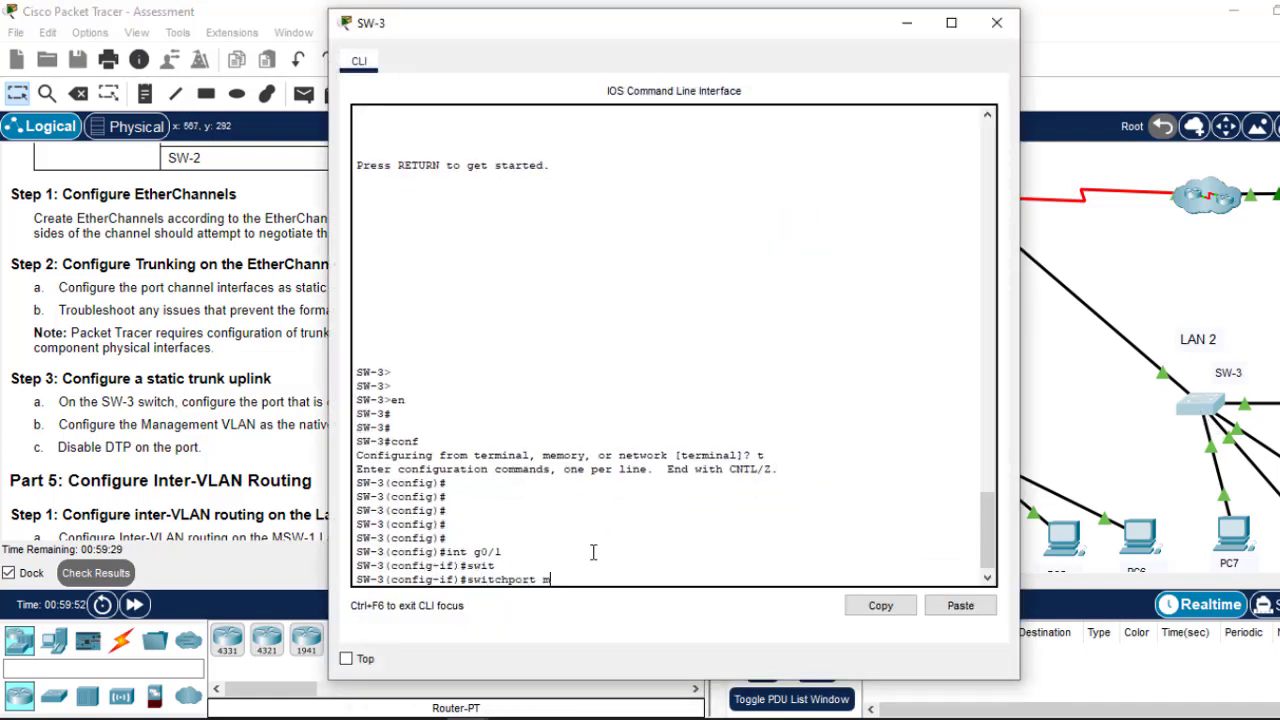
{"action": "key", "text": "Tab"}
{"action": "type", "text": "tr"}
{"action": "key", "text": "Tab"}
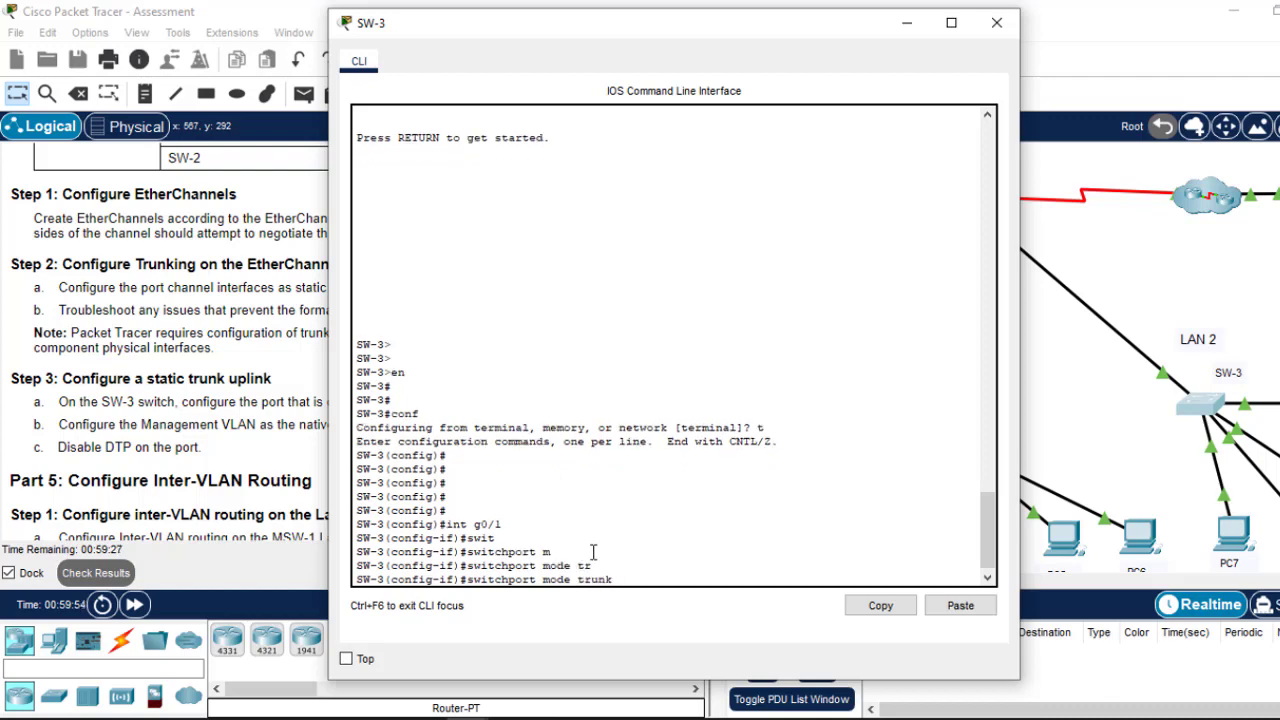
{"action": "key", "text": "Return"}
{"action": "key", "text": "Return"}
{"action": "key", "text": "Return"}
{"action": "key", "text": "Return"}
{"action": "key", "text": "Return"}
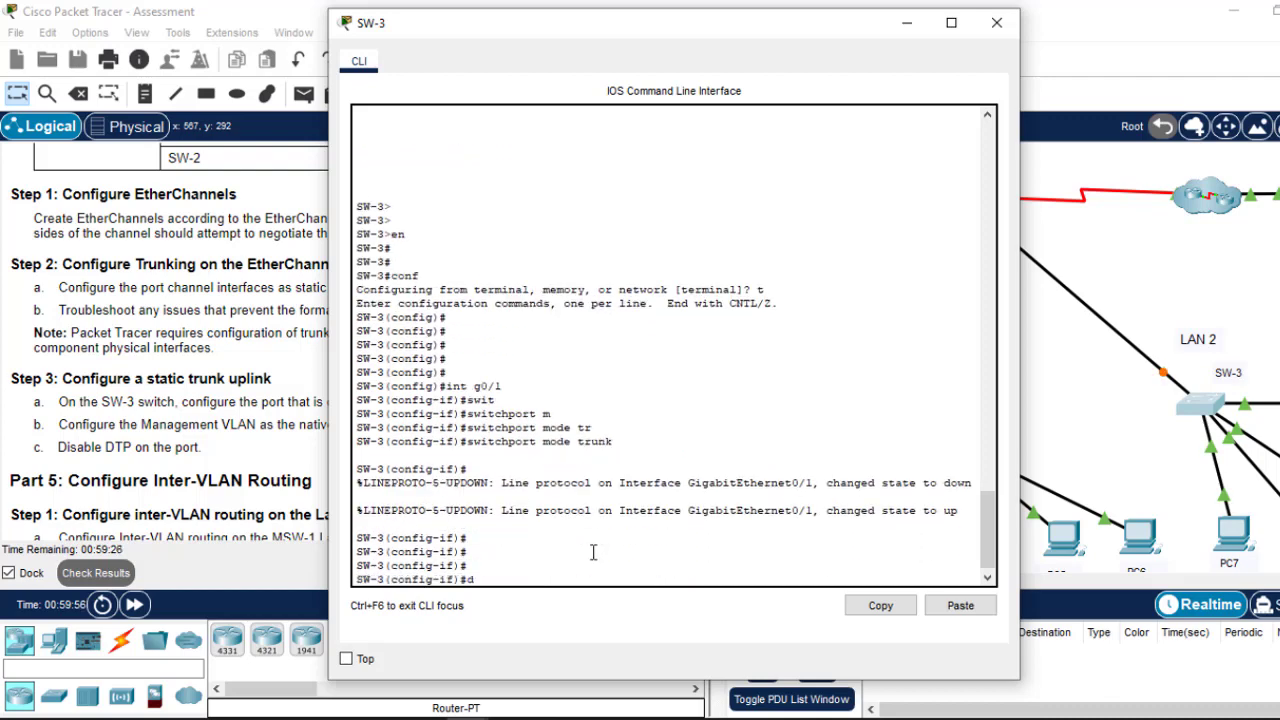
{"action": "type", "text": "do wr"}
{"action": "key", "text": "Return"}
{"action": "key", "text": "Return"}
{"action": "key", "text": "Return"}
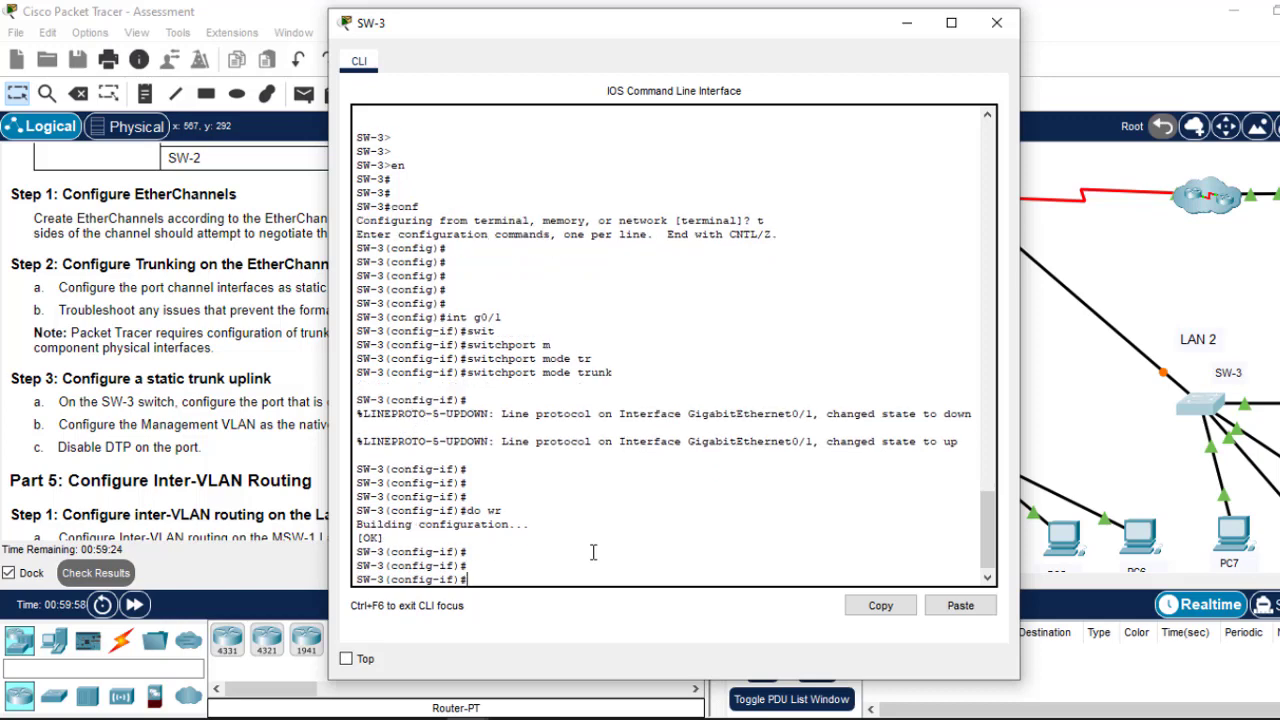
Step: Set G0/1's trunk native VLAN to 99, save with 'do wr', and close SW-3's console
{"action": "type", "text": "switc"}
{"action": "key", "text": "Tab"}
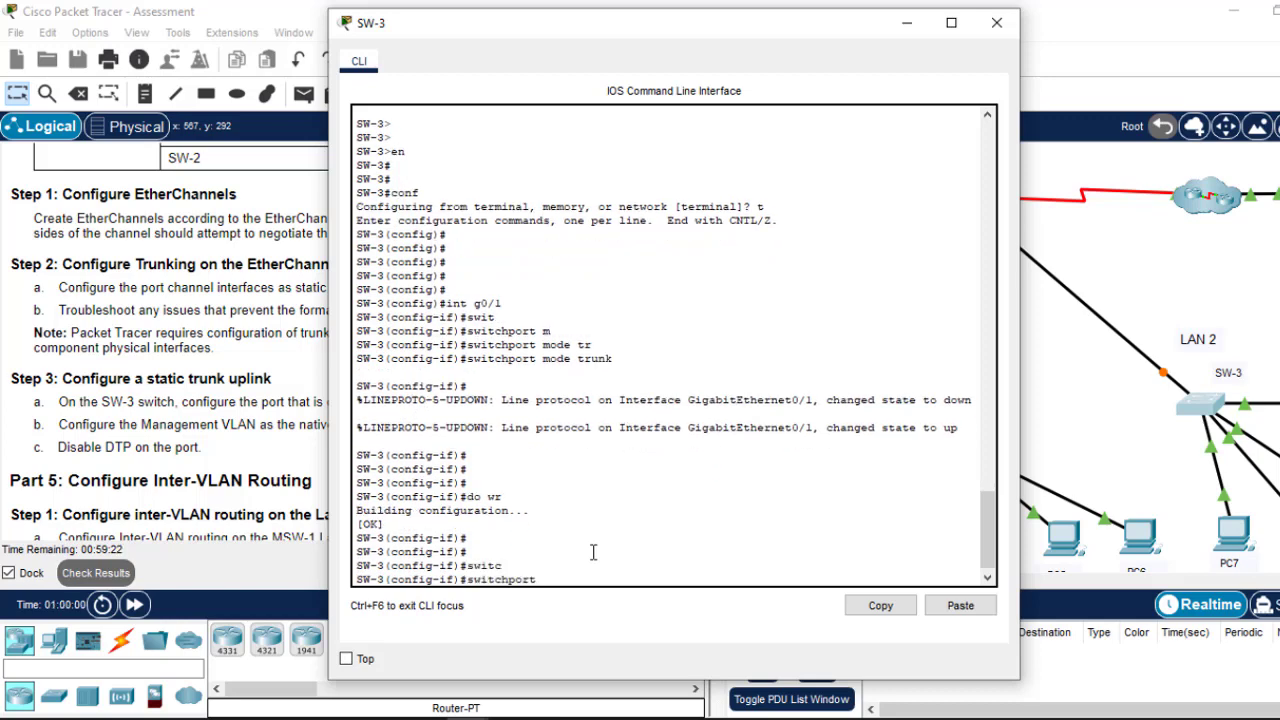
{"action": "type", "text": "tr"}
{"action": "key", "text": "Tab"}
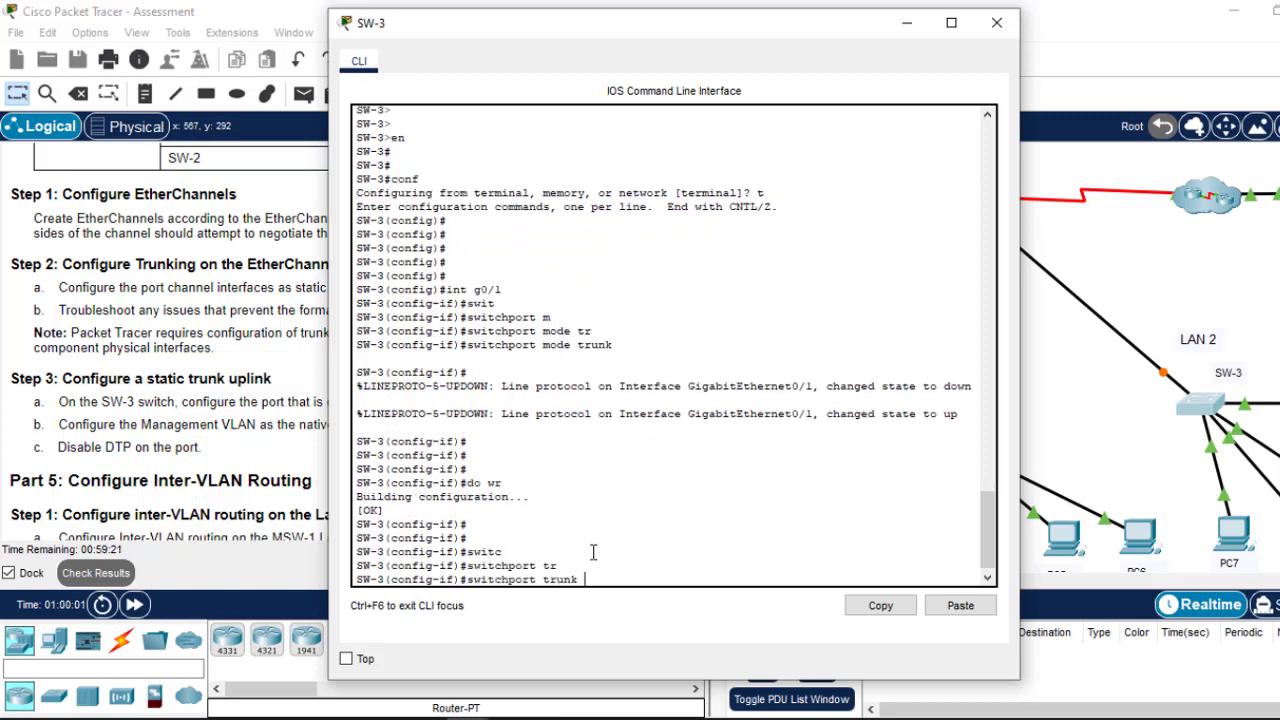
{"action": "type", "text": "n"}
{"action": "key", "text": "Tab"}
{"action": "type", "text": "v"}
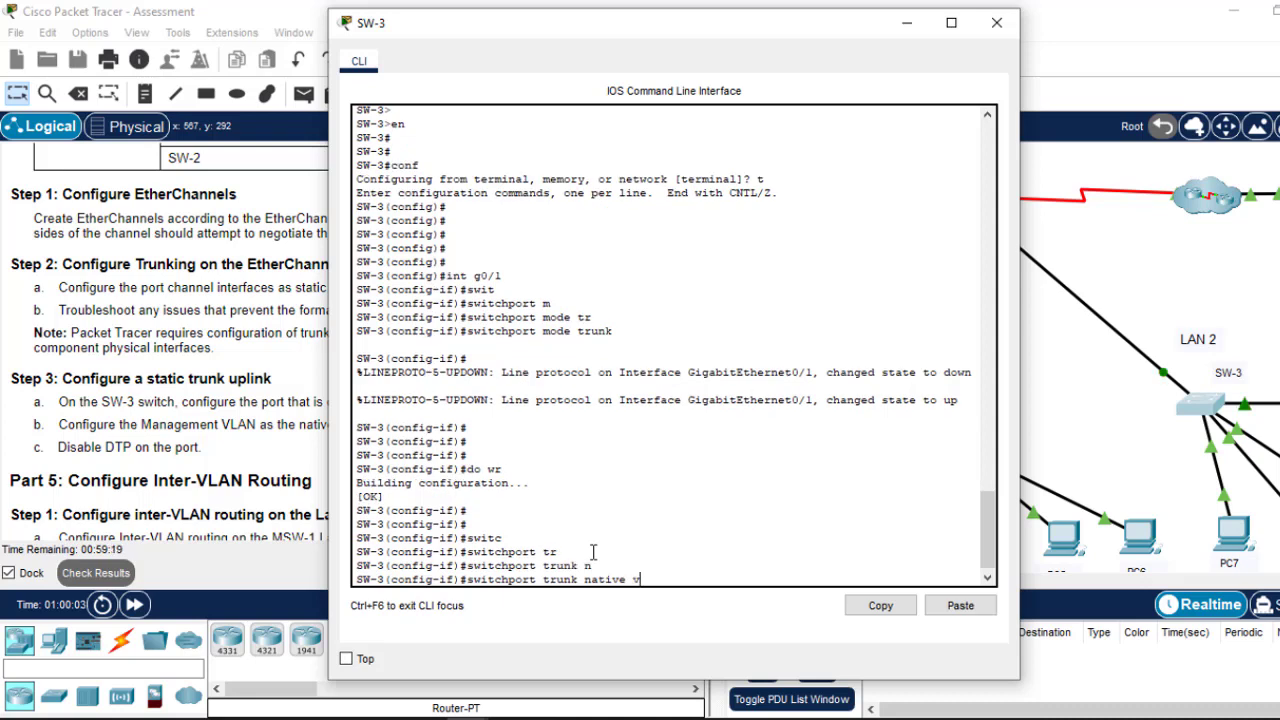
{"action": "key", "text": "Tab"}
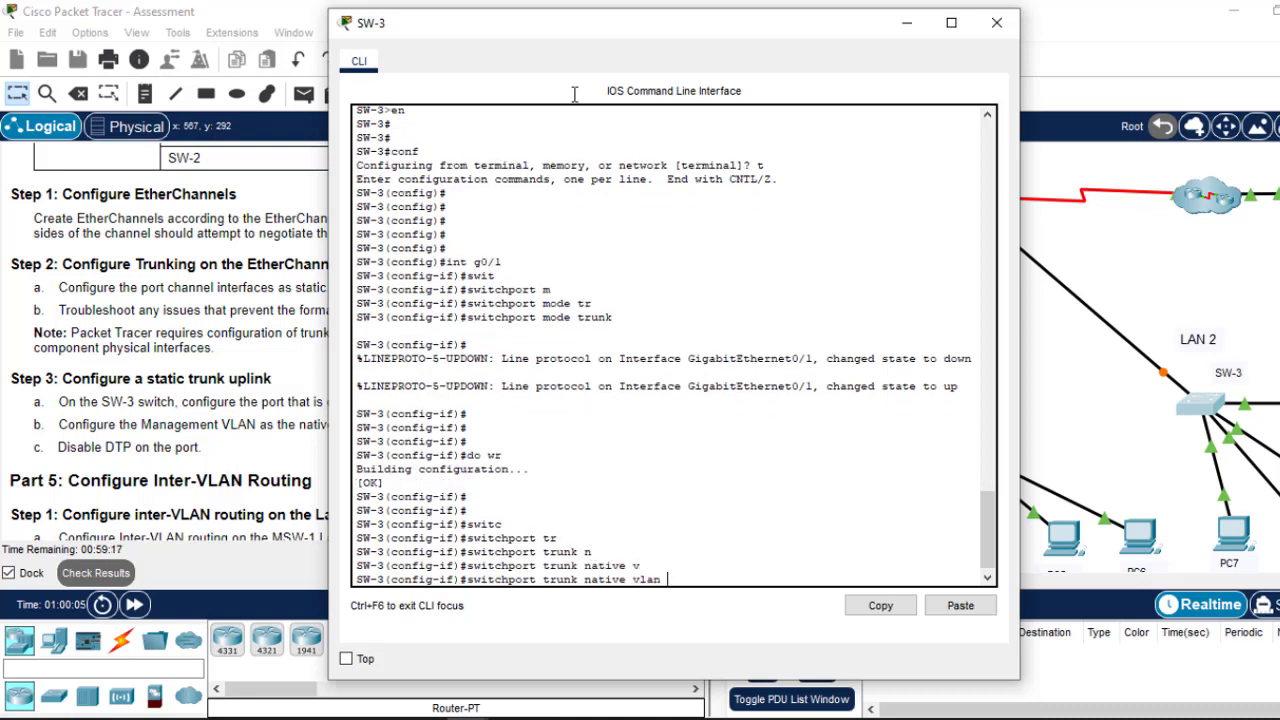
{"action": "left_click_drag", "start_coordinate": [683, 27], "coordinate": [812, 47]}
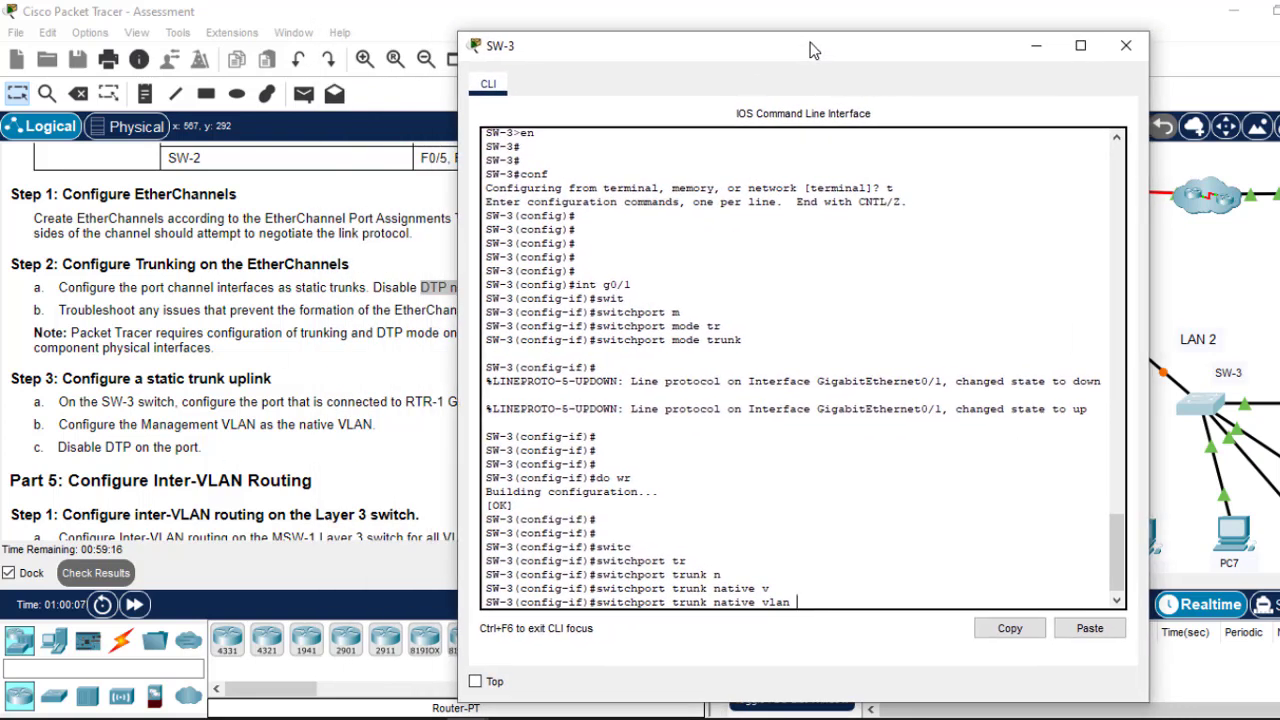
{"action": "type", "text": "99"}
{"action": "key", "text": "Return"}
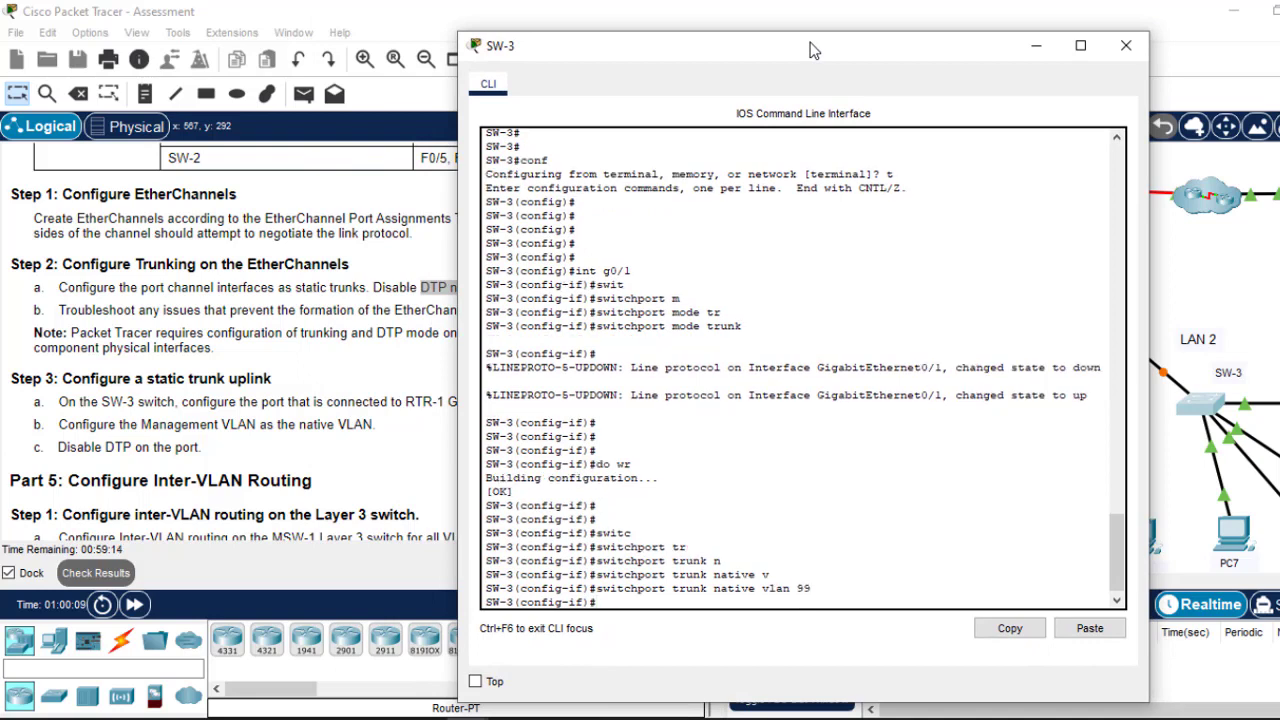
{"action": "type", "text": "ex"}
{"action": "key", "text": "Return"}
{"action": "key", "text": "Return"}
{"action": "key", "text": "Return"}
{"action": "type", "text": "d"}
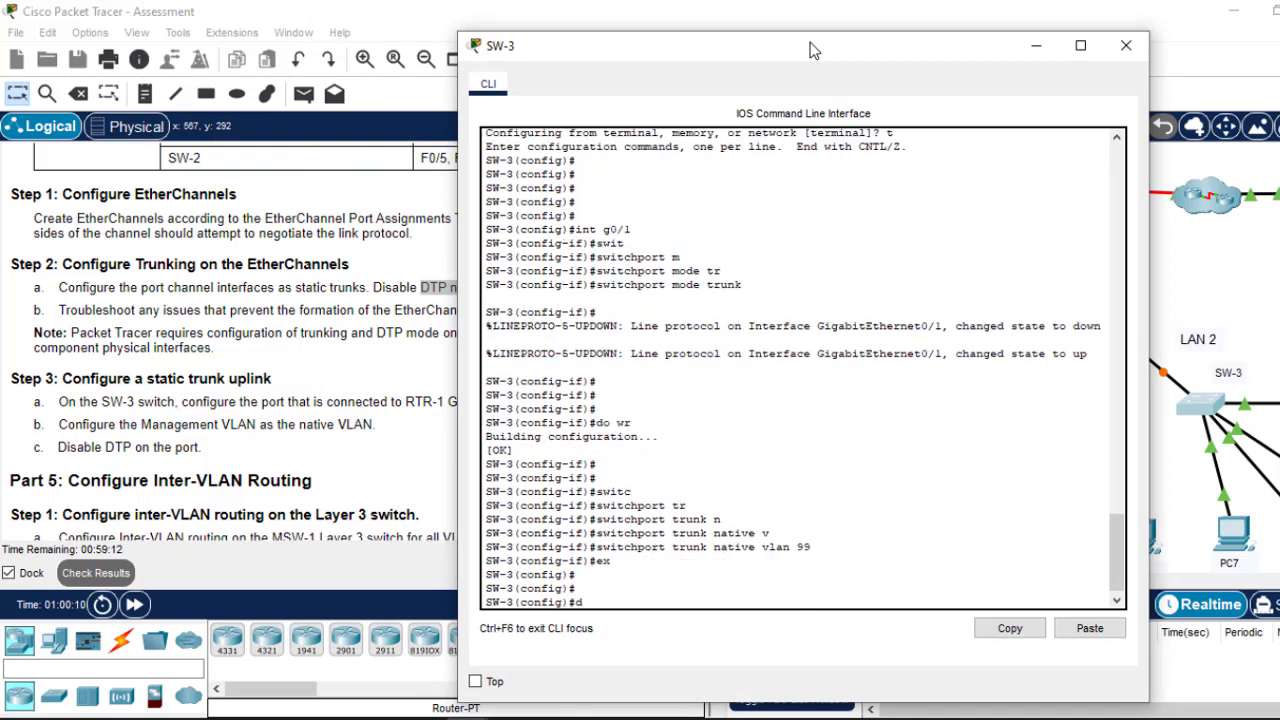
{"action": "type", "text": "o wr"}
{"action": "key", "text": "Return"}
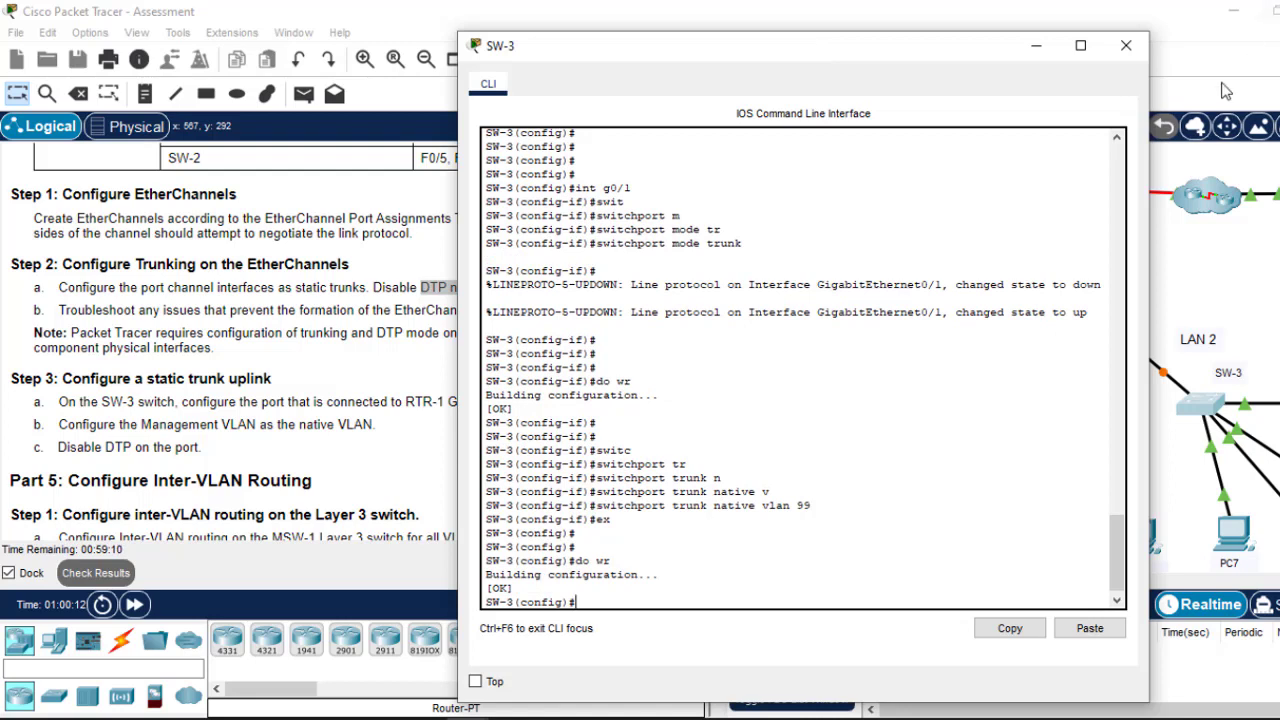
{"action": "left_click", "coordinate": [1123, 47]}
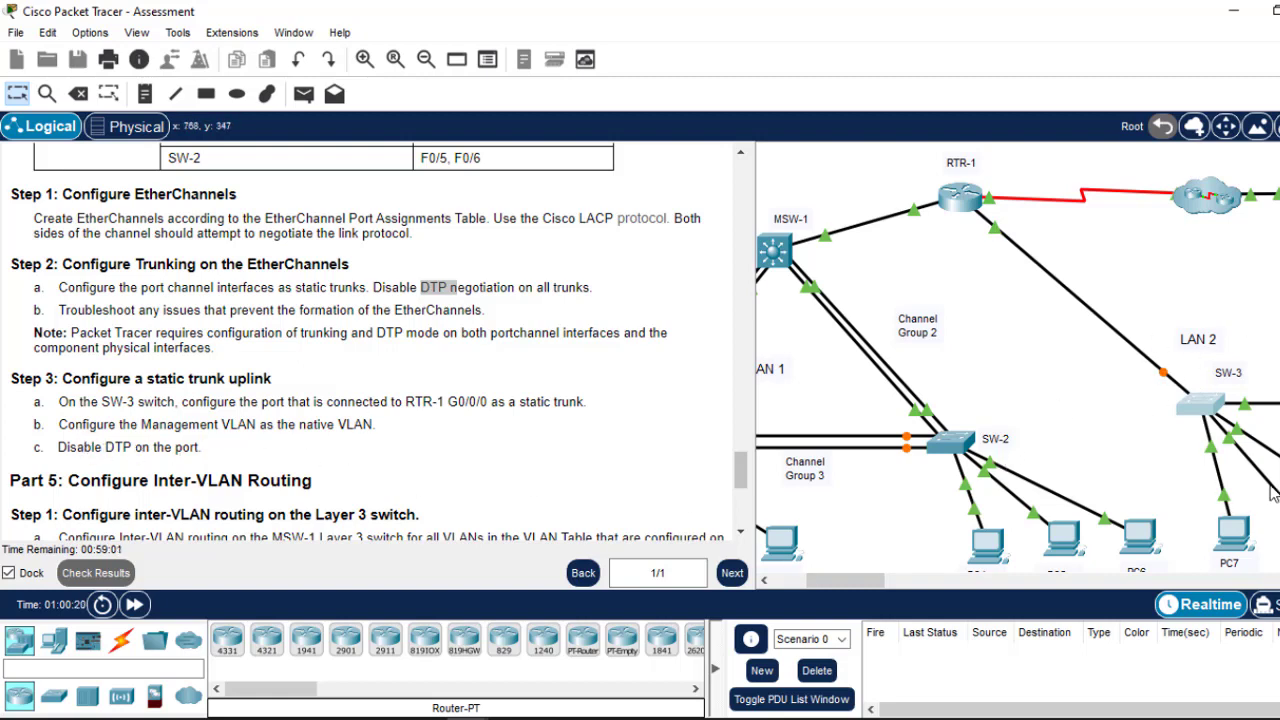
Step: Return to SW-3's G0/1, add 'switchport nonegotiate', save, and close the console
{"action": "mouse_move", "coordinate": [1204, 414]}
{"action": "left_click", "coordinate": [1204, 414]}
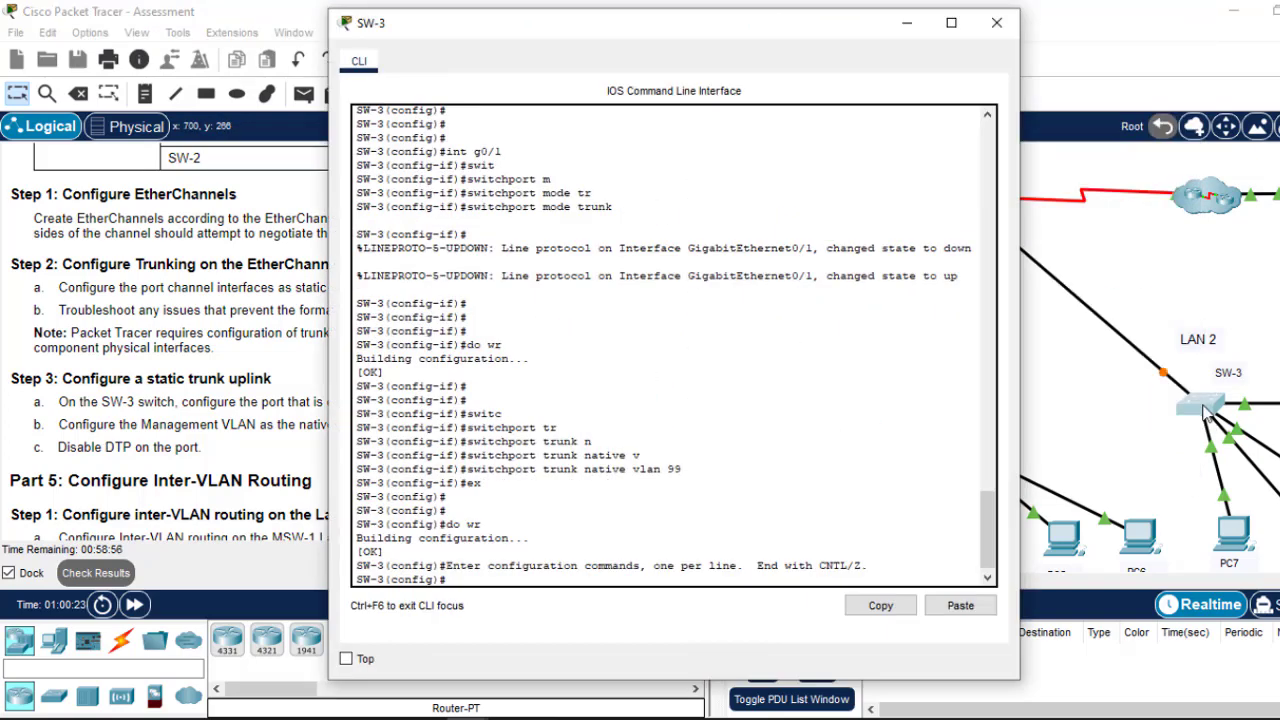
{"action": "key", "text": "Return"}
{"action": "key", "text": "Return"}
{"action": "key", "text": "Up"}
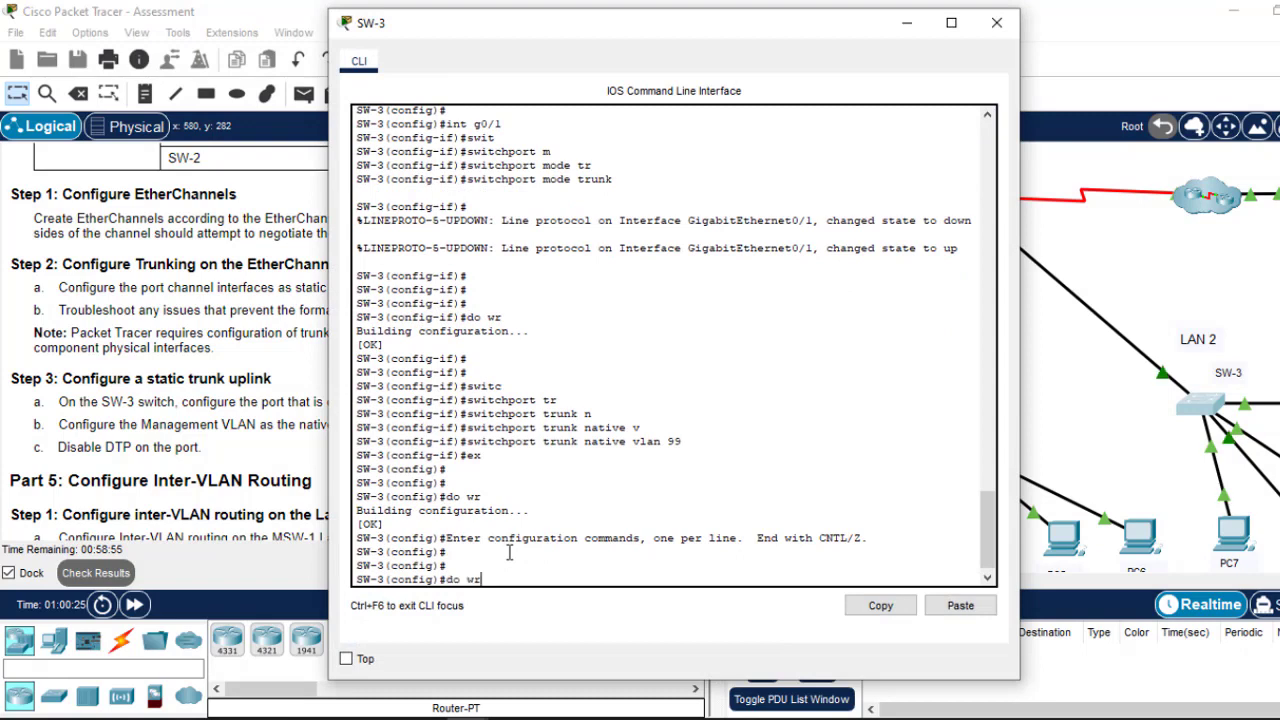
{"action": "key", "text": "Up"}
{"action": "key", "text": "Down"}
{"action": "key", "text": "Up"}
{"action": "key", "text": "Up"}
{"action": "key", "text": "Up"}
{"action": "key", "text": "Up"}
{"action": "key", "text": "Up"}
{"action": "key", "text": "Return"}
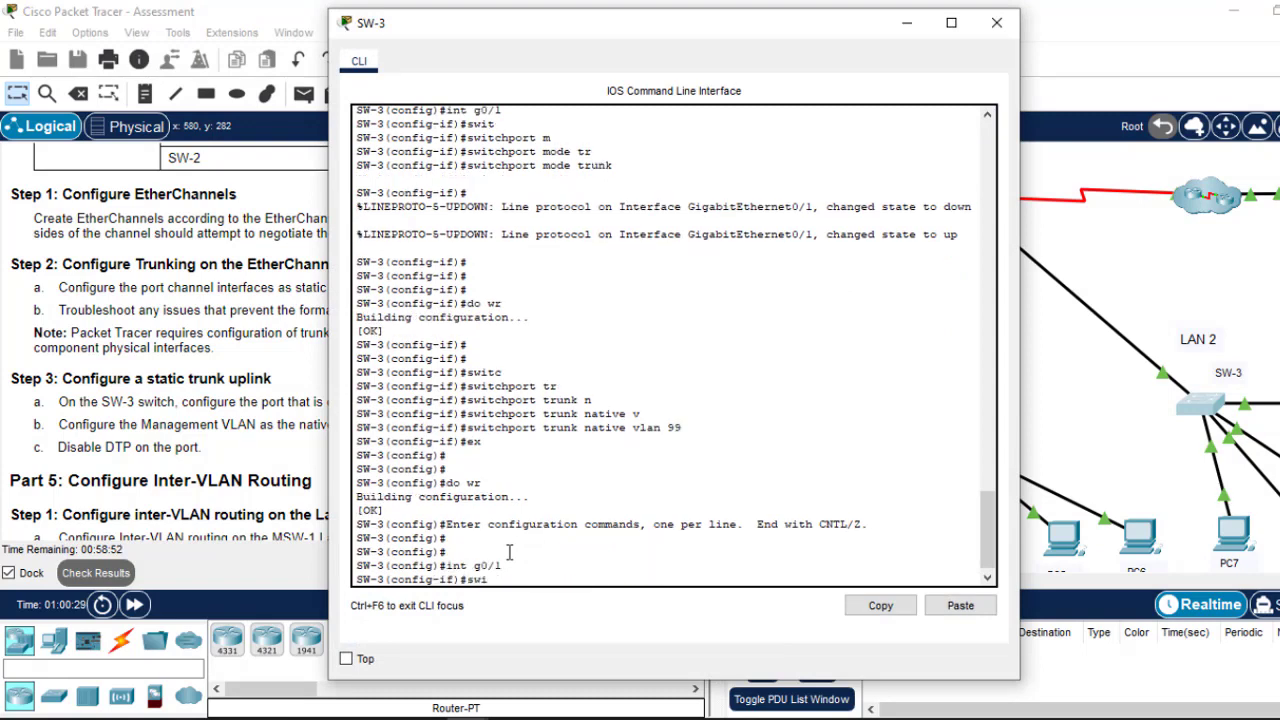
{"action": "type", "text": "t"}
{"action": "key", "text": "Tab"}
{"action": "type", "text": "n"}
{"action": "key", "text": "Tab"}
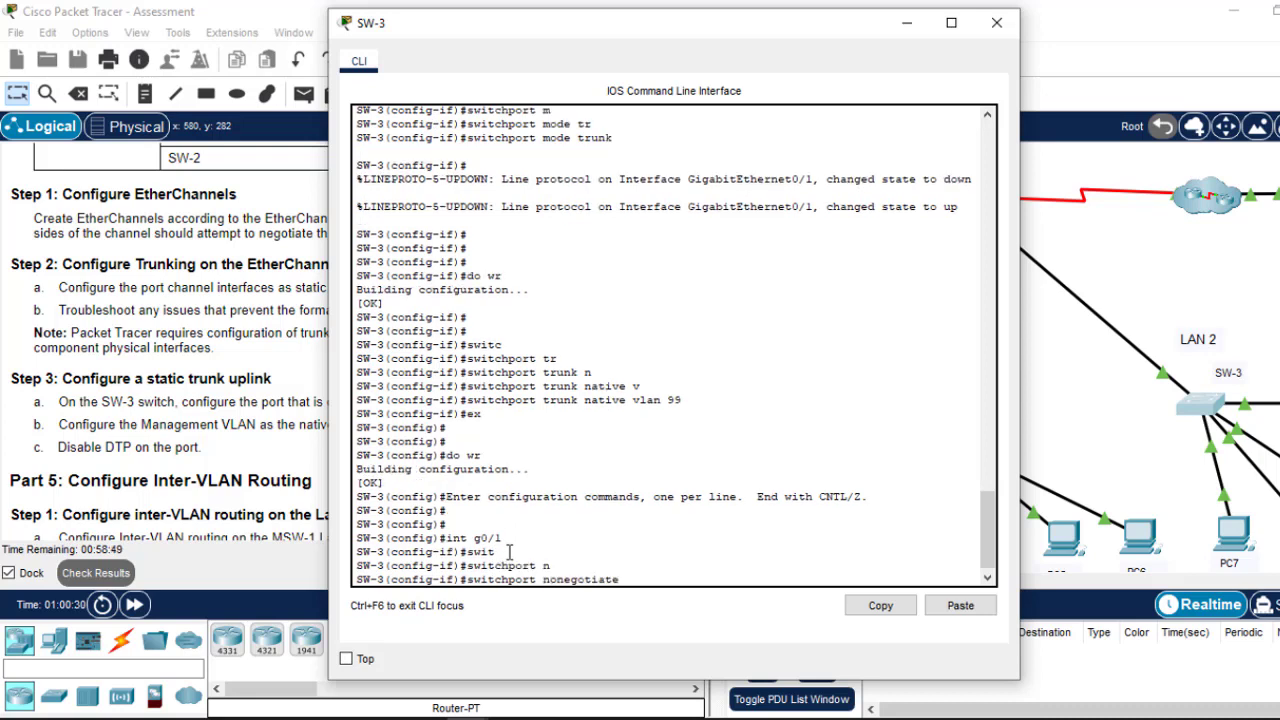
{"action": "key", "text": "Return"}
{"action": "key", "text": "Return"}
{"action": "key", "text": "Return"}
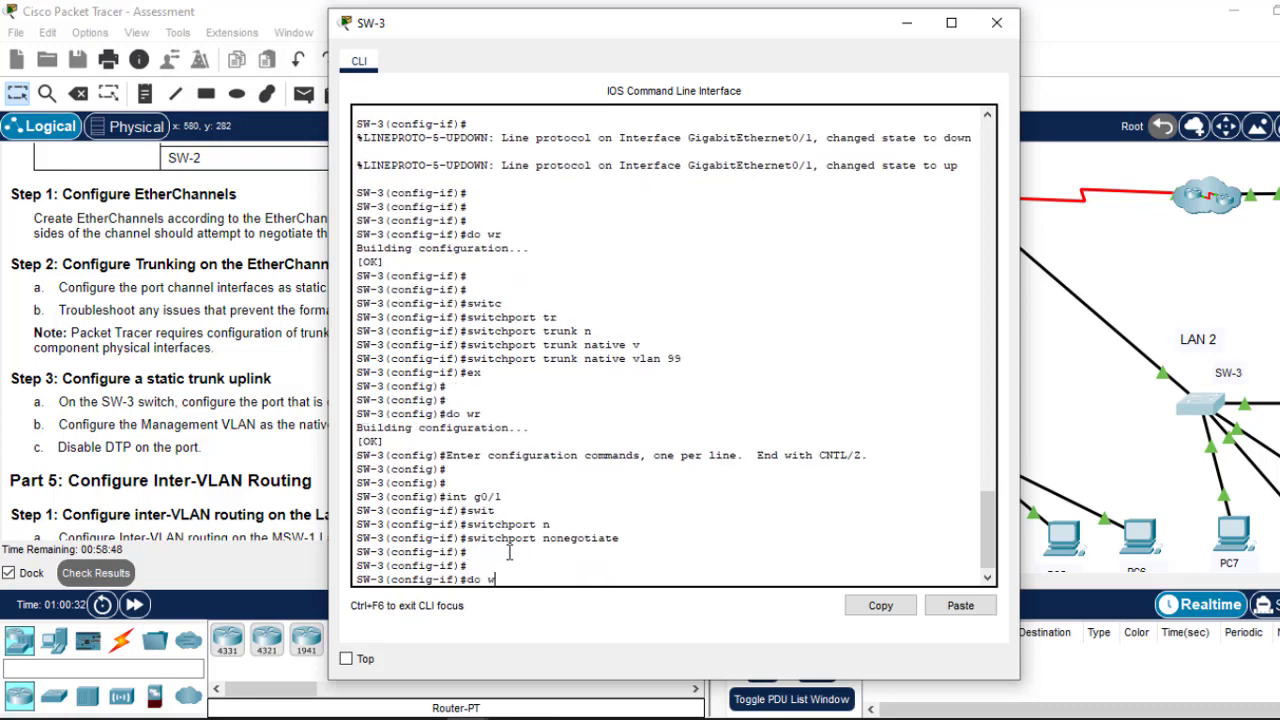
{"action": "type", "text": "do wr"}
{"action": "key", "text": "Return"}
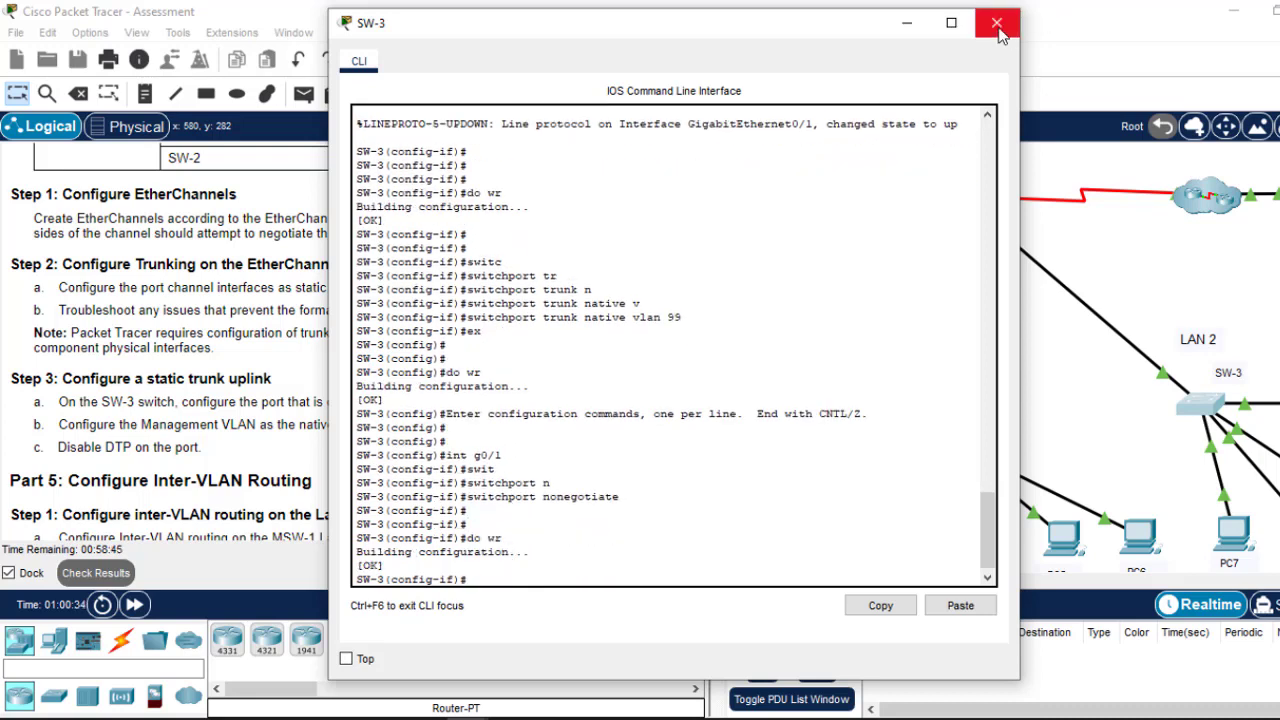
{"action": "left_click", "coordinate": [996, 24]}
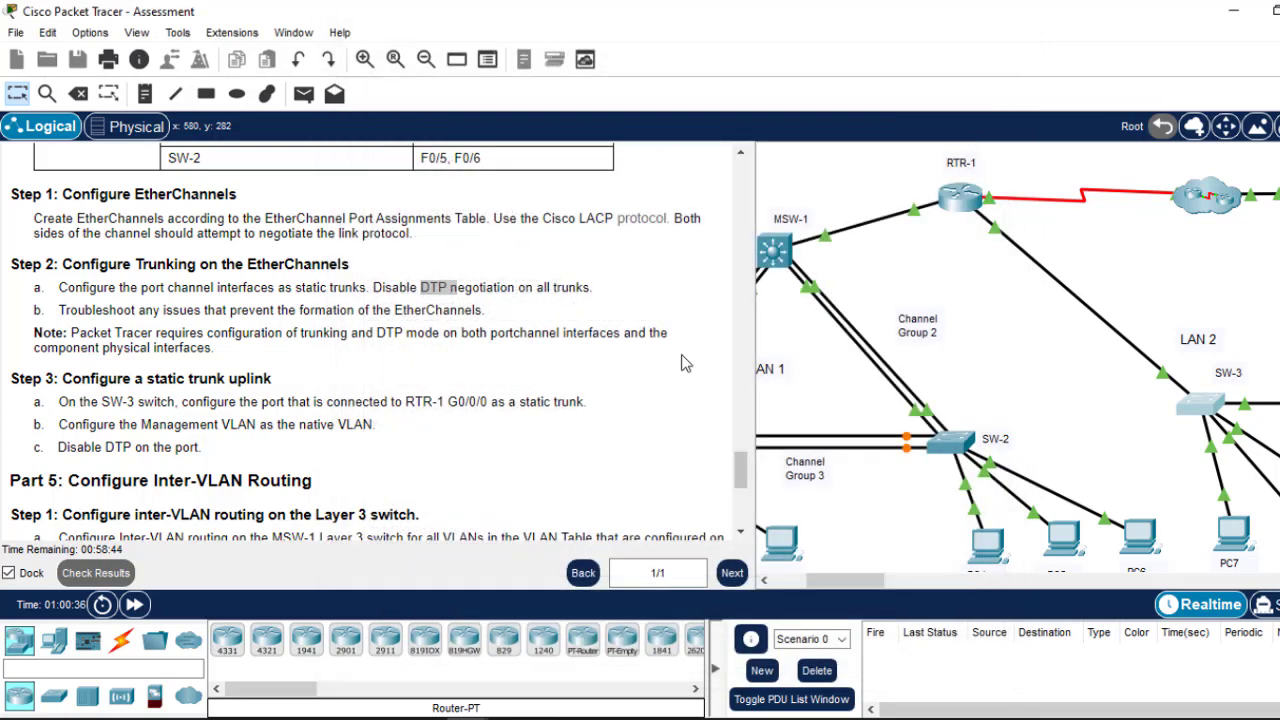
{"action": "left_click", "coordinate": [741, 532]}
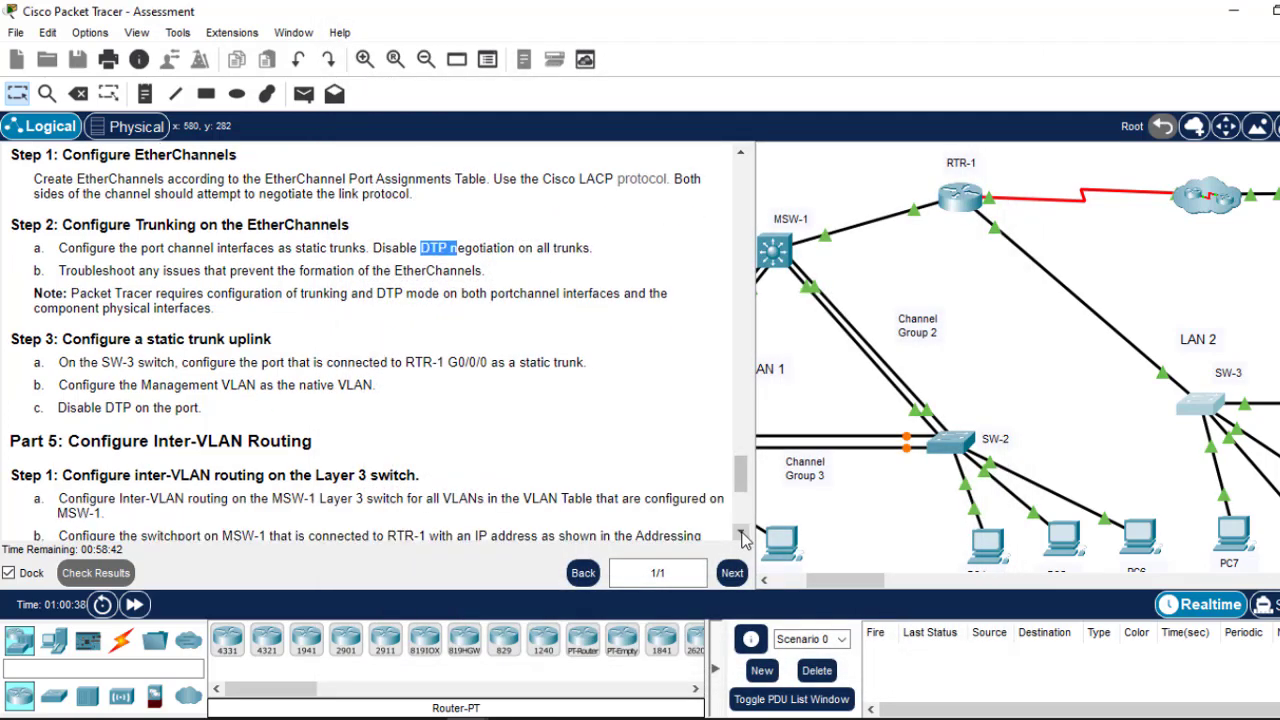
{"action": "left_click", "coordinate": [741, 532]}
{"action": "left_click", "coordinate": [741, 532]}
{"action": "left_click", "coordinate": [741, 532]}
{"action": "left_click_drag", "start_coordinate": [741, 495], "coordinate": [741, 507]}
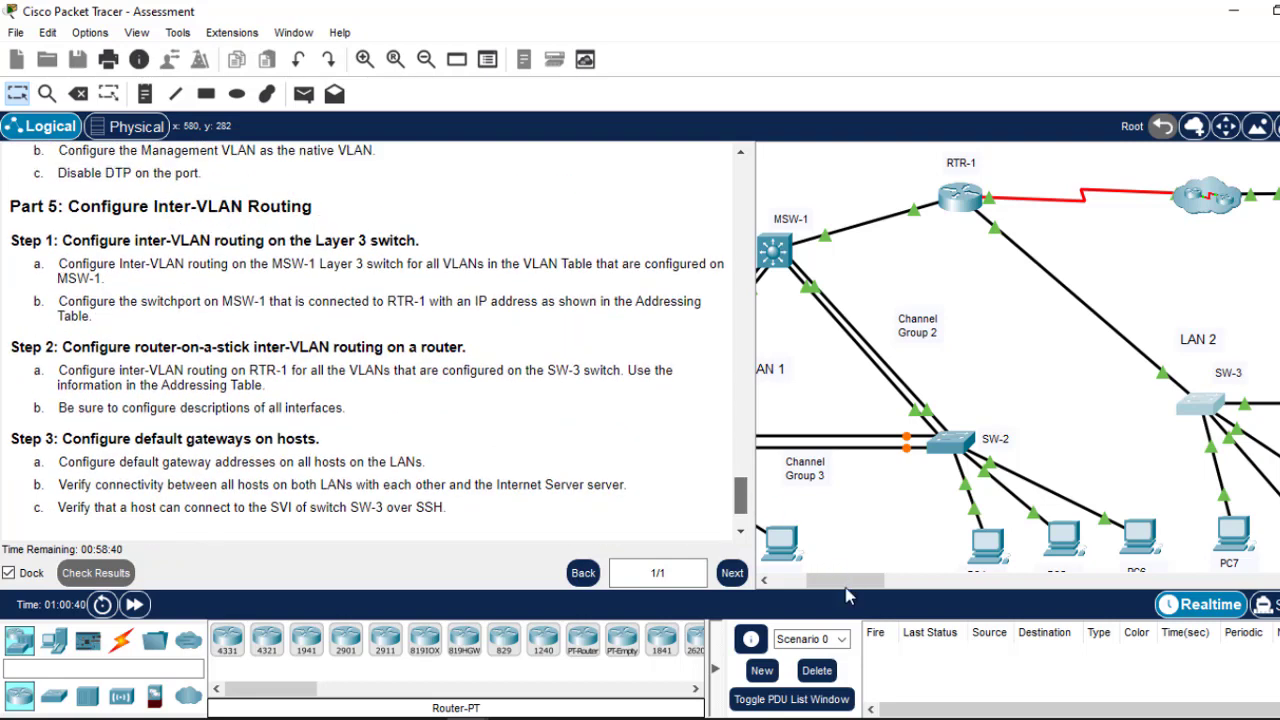
{"action": "left_click_drag", "start_coordinate": [846, 591], "coordinate": [816, 591]}
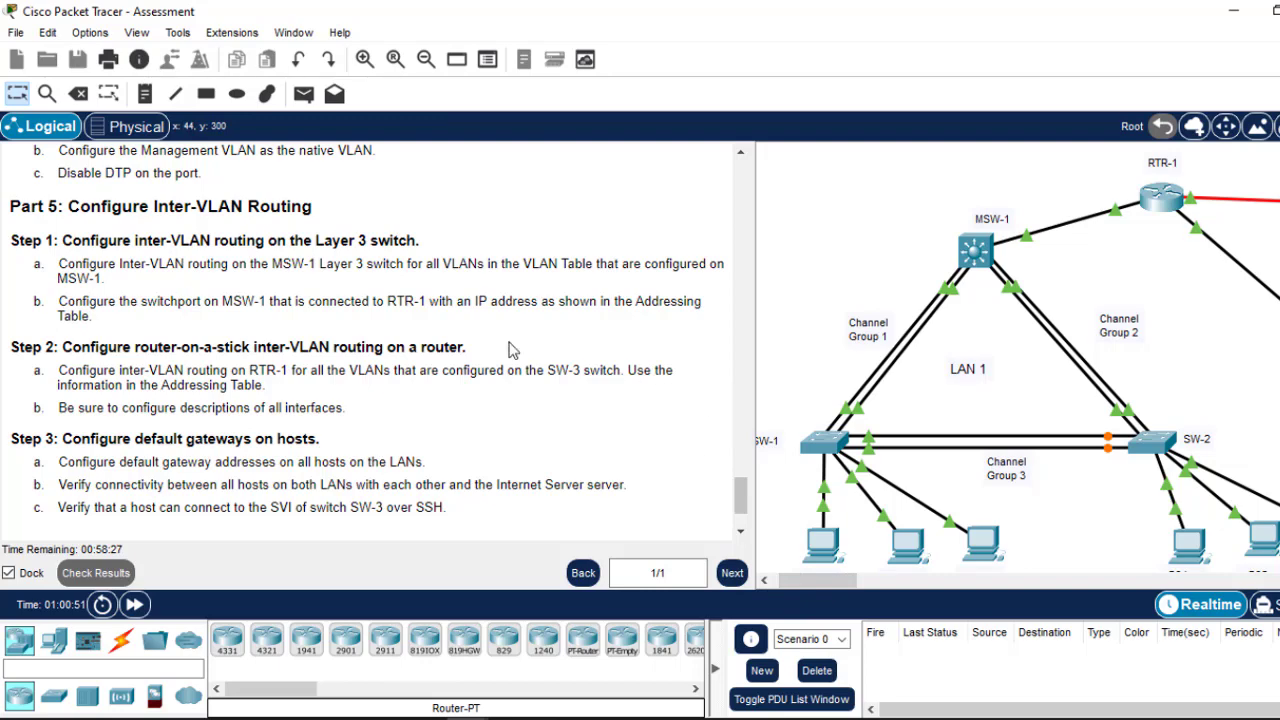
{"action": "scroll", "coordinate": [740, 505], "scroll_direction": "up", "scroll_amount": 1}
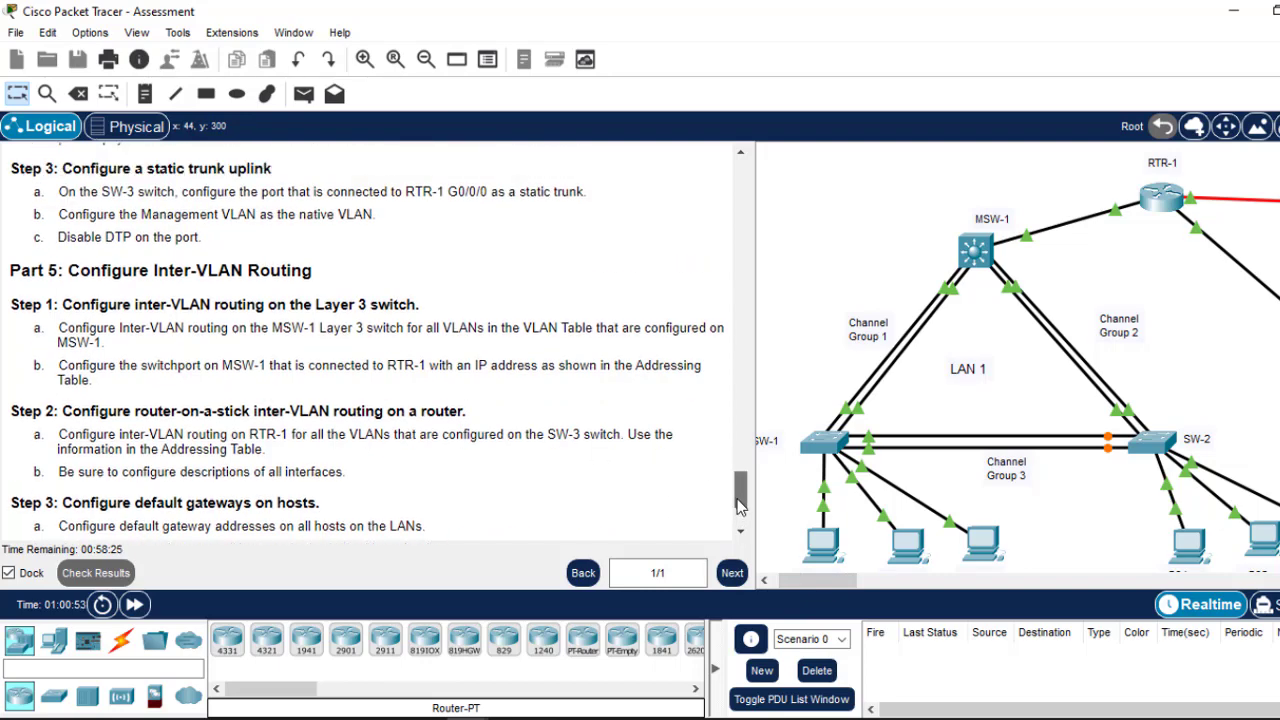
{"action": "left_click_drag", "start_coordinate": [740, 505], "coordinate": [740, 488]}
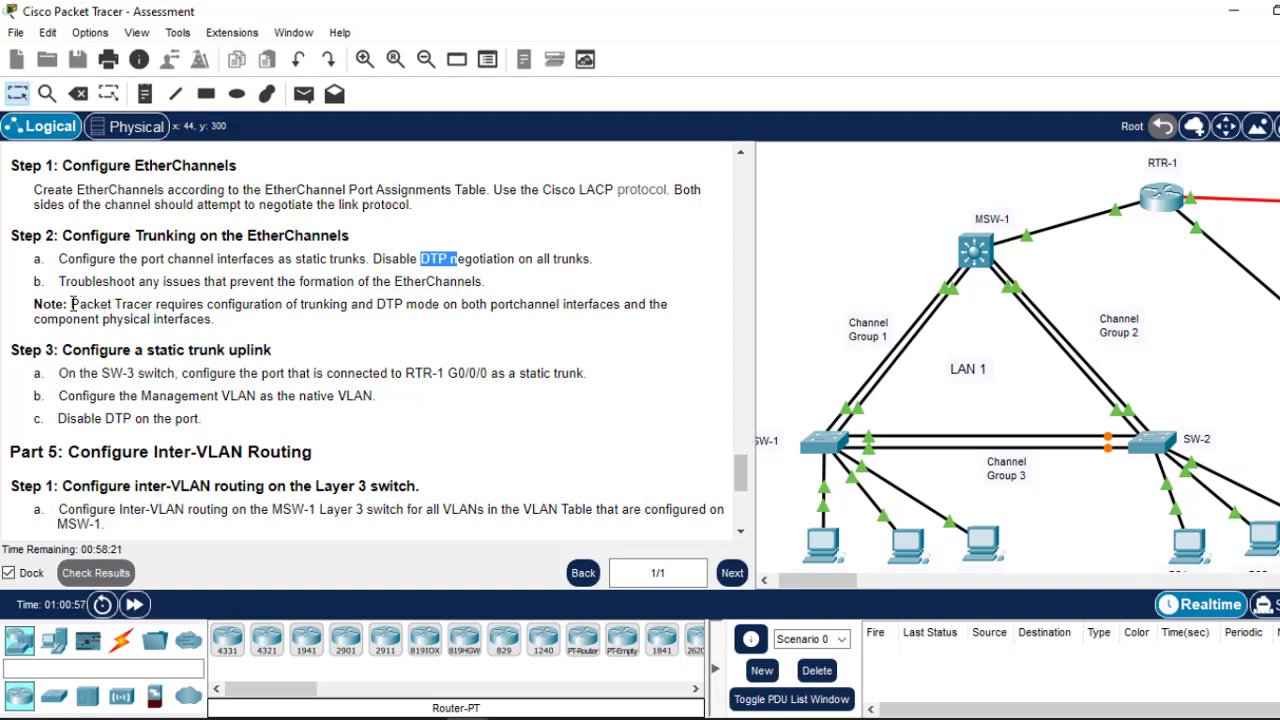
{"action": "left_click_drag", "start_coordinate": [62, 283], "coordinate": [494, 289]}
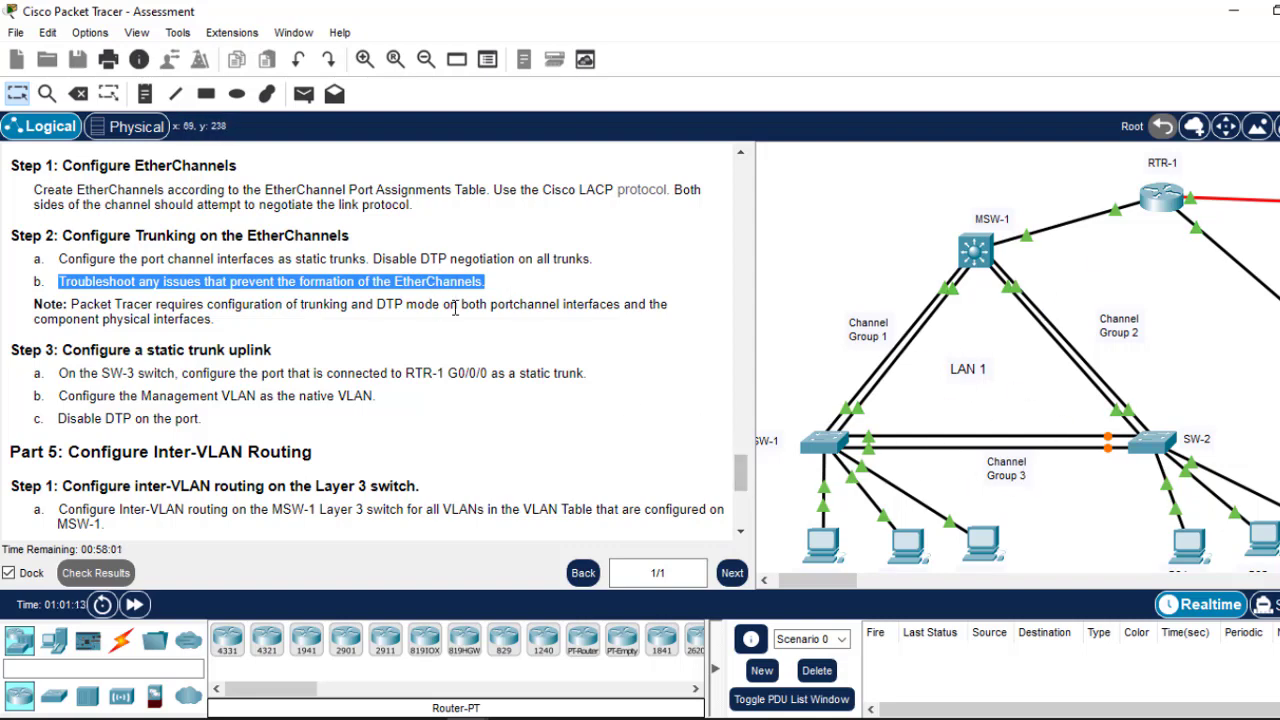
Step: Scroll the instructions up to MSW-1's G1/1/1 and VLAN interface rows in the Addressing Table
{"action": "mouse_move", "coordinate": [743, 486]}
{"action": "left_mouse_down"}
{"action": "mouse_move", "coordinate": [744, 506]}
{"action": "mouse_move", "coordinate": [744, 494]}
{"action": "left_mouse_up"}
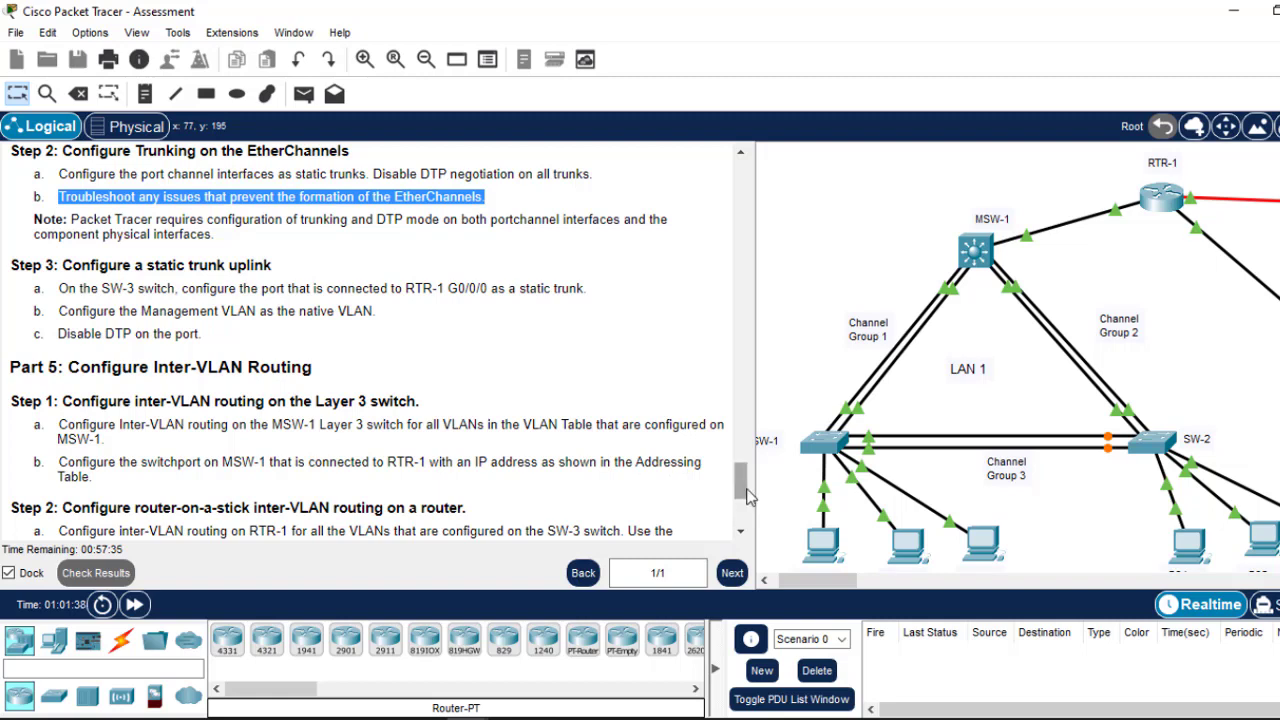
{"action": "left_click_drag", "start_coordinate": [743, 492], "coordinate": [743, 490]}
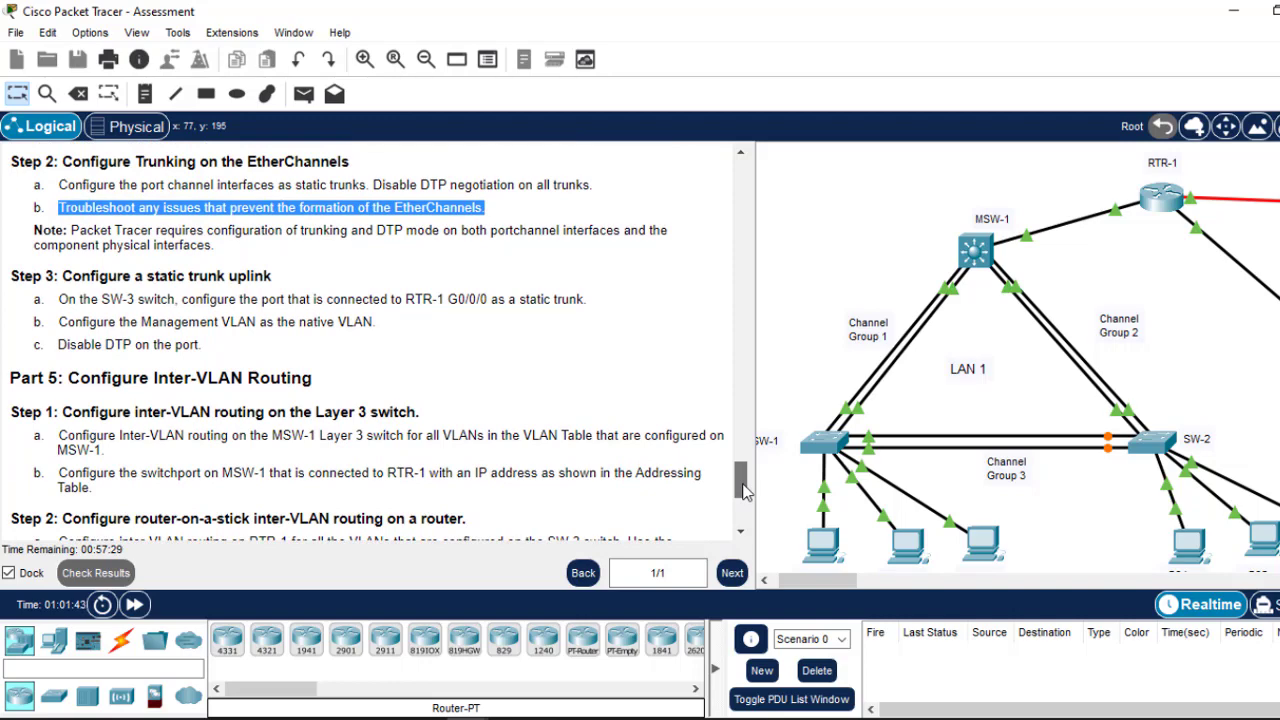
{"action": "scroll", "coordinate": [743, 490], "scroll_direction": "up", "scroll_amount": 3}
{"action": "scroll", "coordinate": [740, 491], "scroll_direction": "down", "scroll_amount": 10}
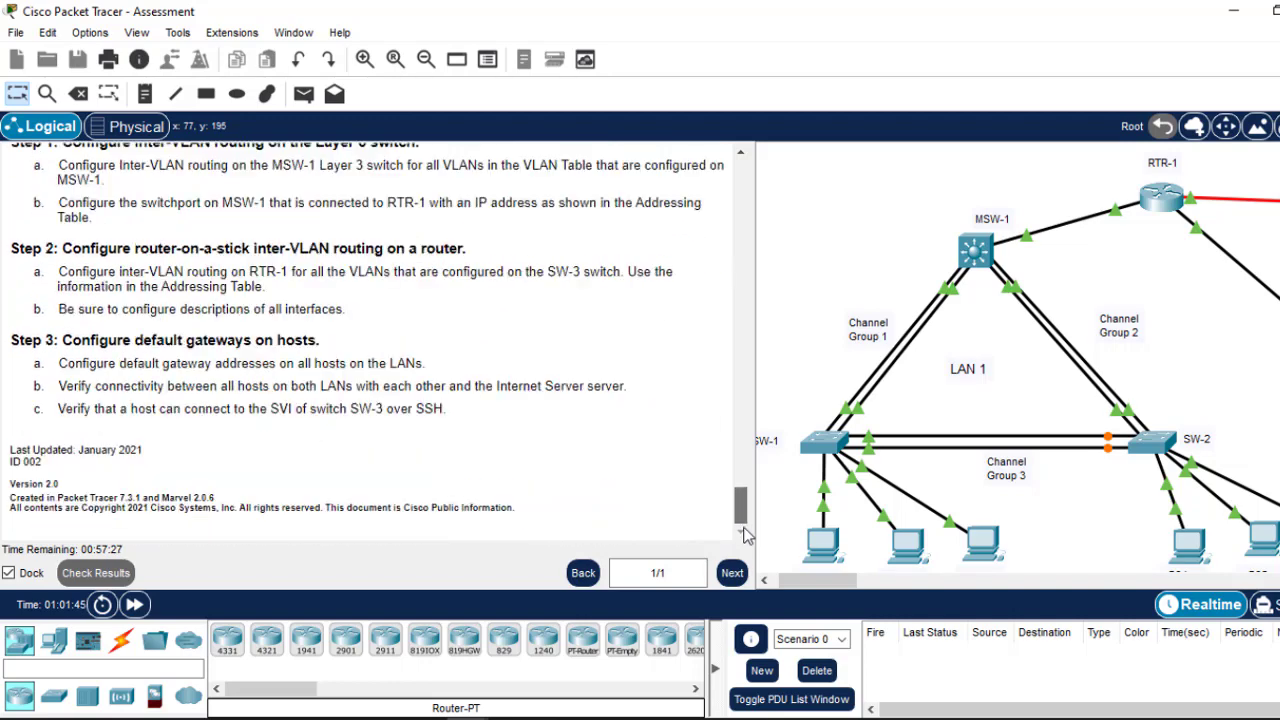
{"action": "left_click_drag", "start_coordinate": [738, 491], "coordinate": [719, 245]}
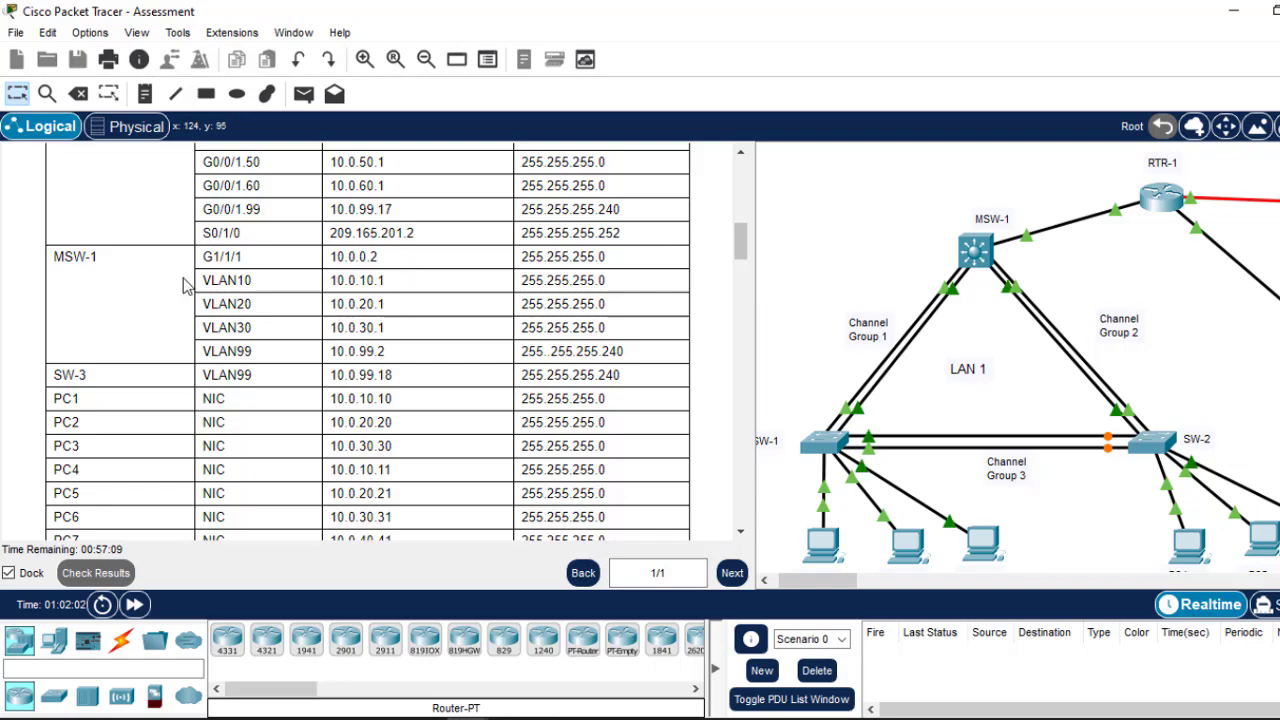
Step: In MSW-1's CLI, enter interface VLAN 10 configuration with int vlan 10
{"action": "left_click", "coordinate": [975, 255]}
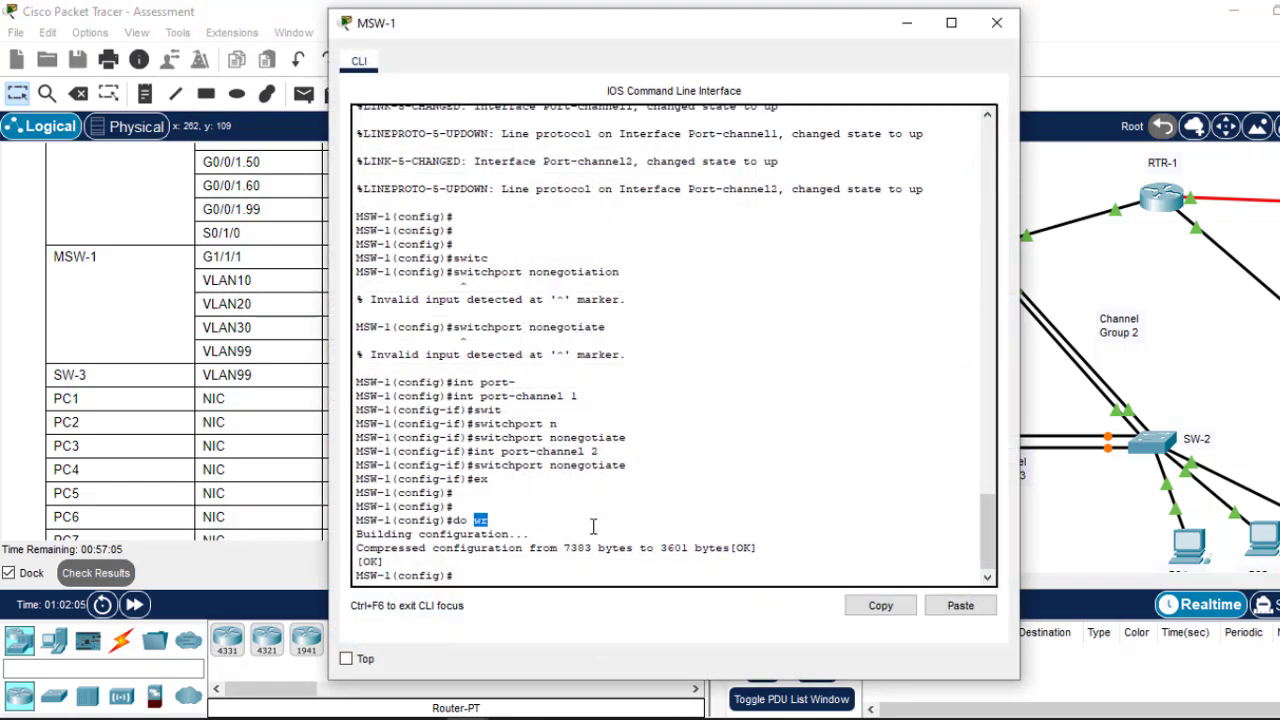
{"action": "key", "text": "Return"}
{"action": "key", "text": "Return"}
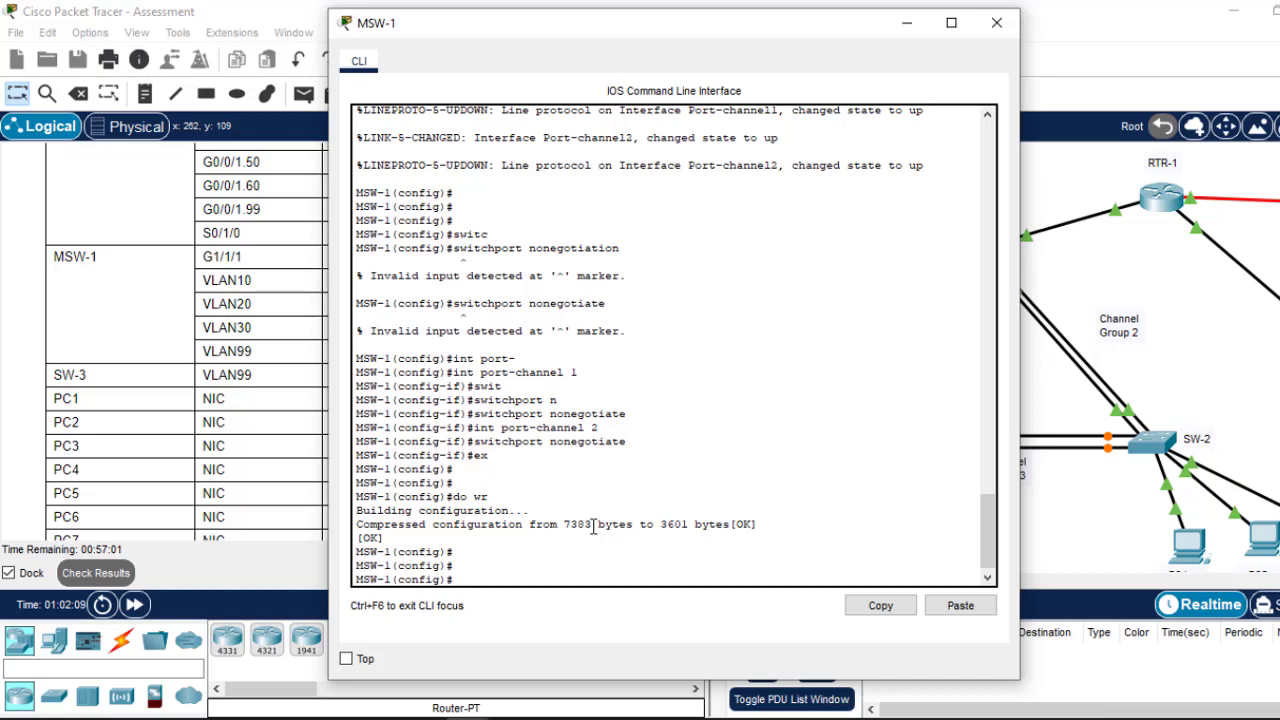
{"action": "type", "text": "int v"}
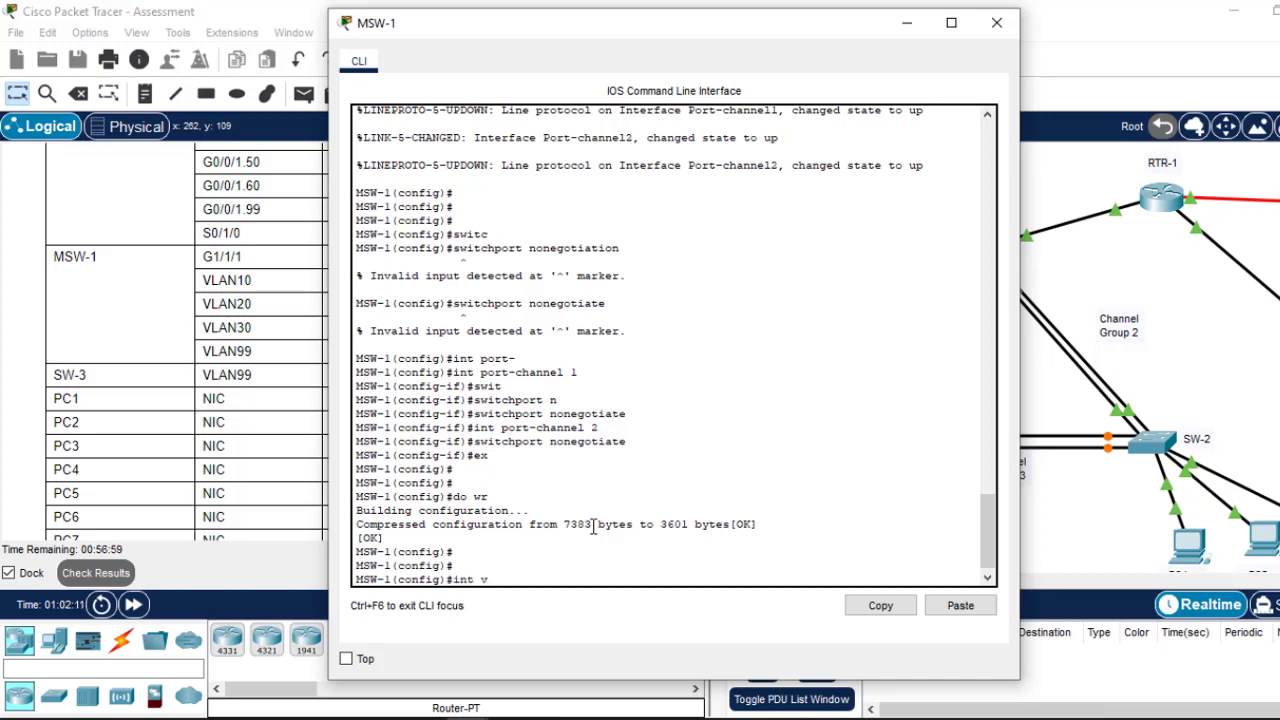
{"action": "type", "text": "lan "}
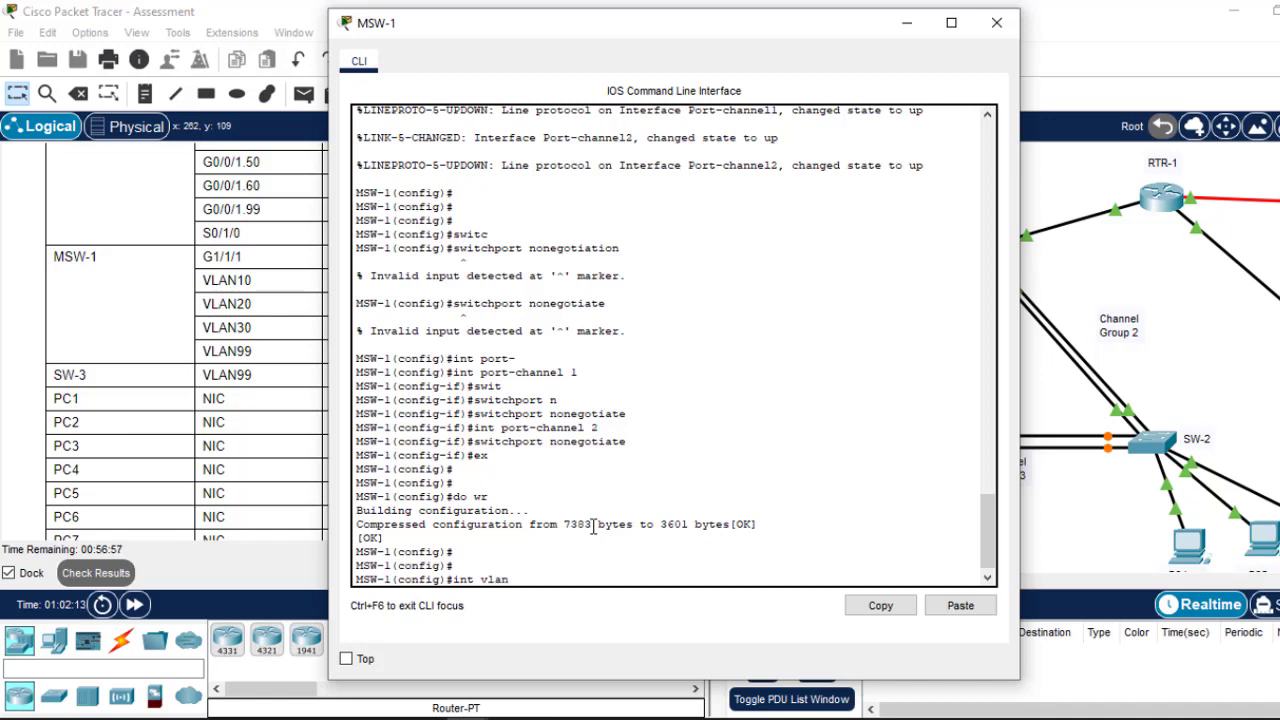
{"action": "type", "text": "10"}
{"action": "key", "text": "Return"}
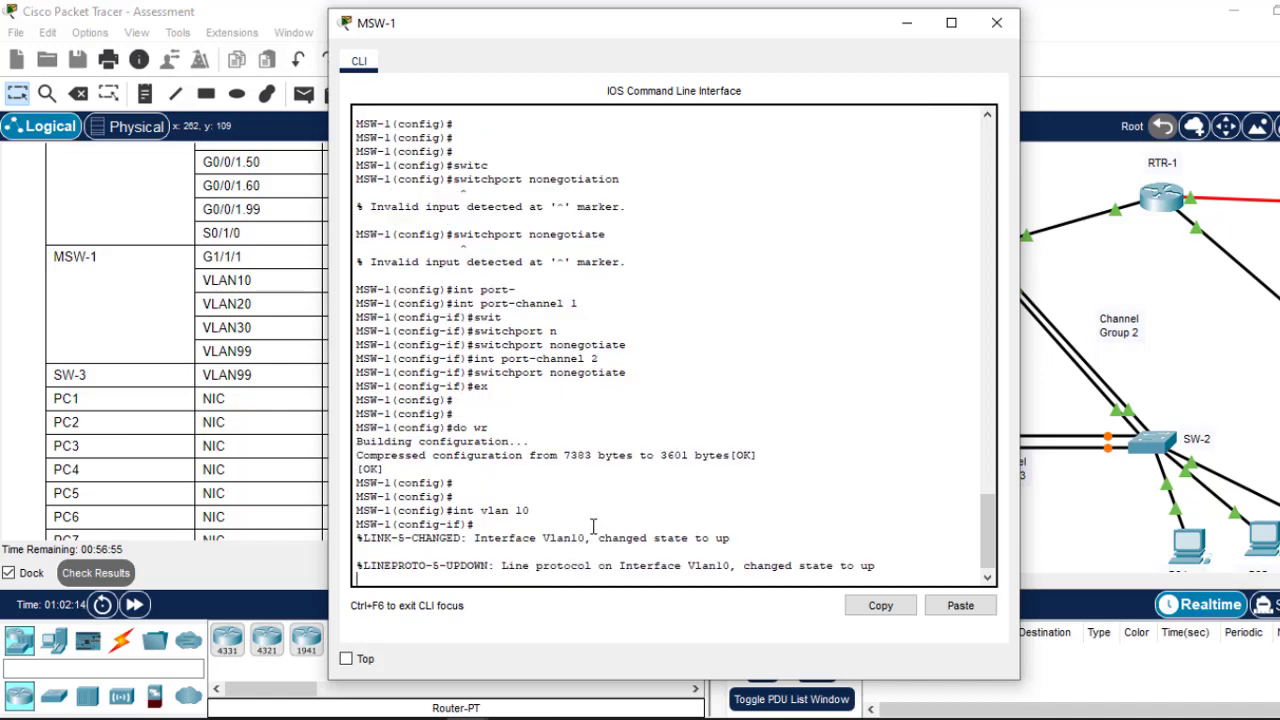
{"action": "key", "text": "Return"}
{"action": "key", "text": "Return"}
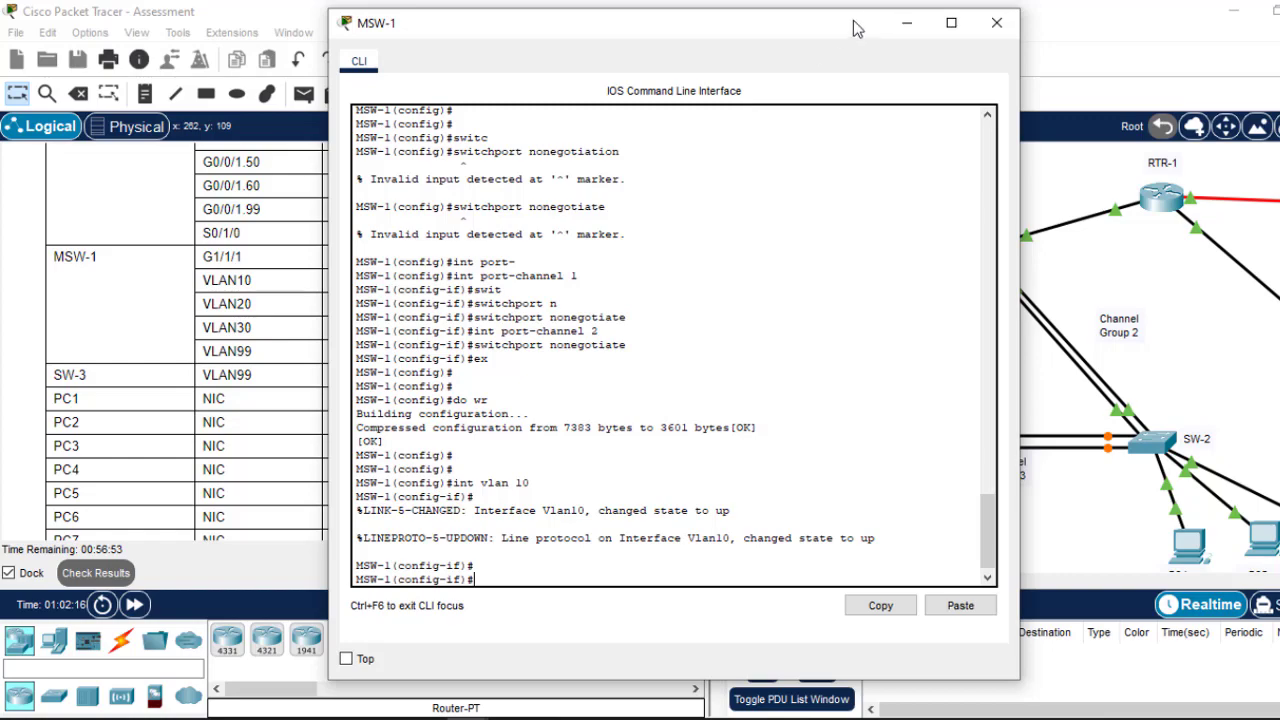
Step: Begin the VLAN 10 ip address command with 10.0.10.1 copied from the addressing table
{"action": "left_click_drag", "start_coordinate": [852, 27], "coordinate": [978, 56]}
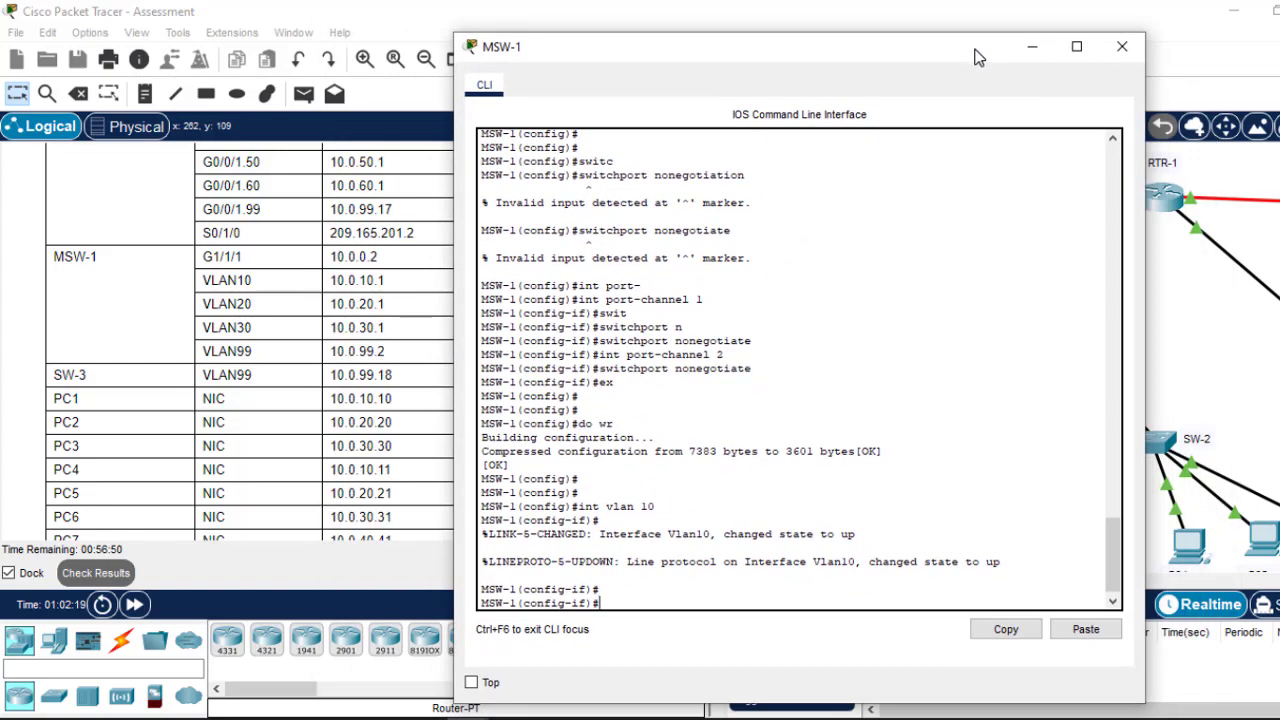
{"action": "left_click", "coordinate": [392, 284]}
{"action": "left_click_drag", "start_coordinate": [389, 282], "coordinate": [337, 280]}
{"action": "right_click", "coordinate": [335, 281]}
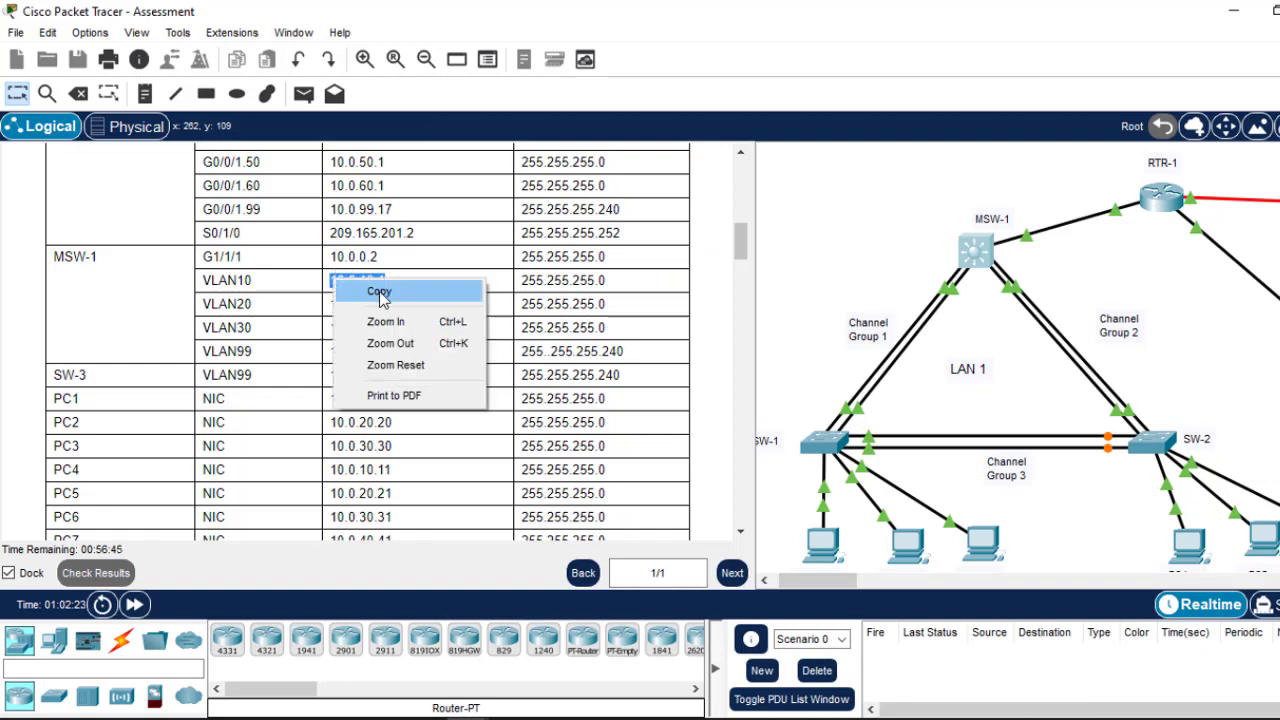
{"action": "left_click", "coordinate": [379, 292]}
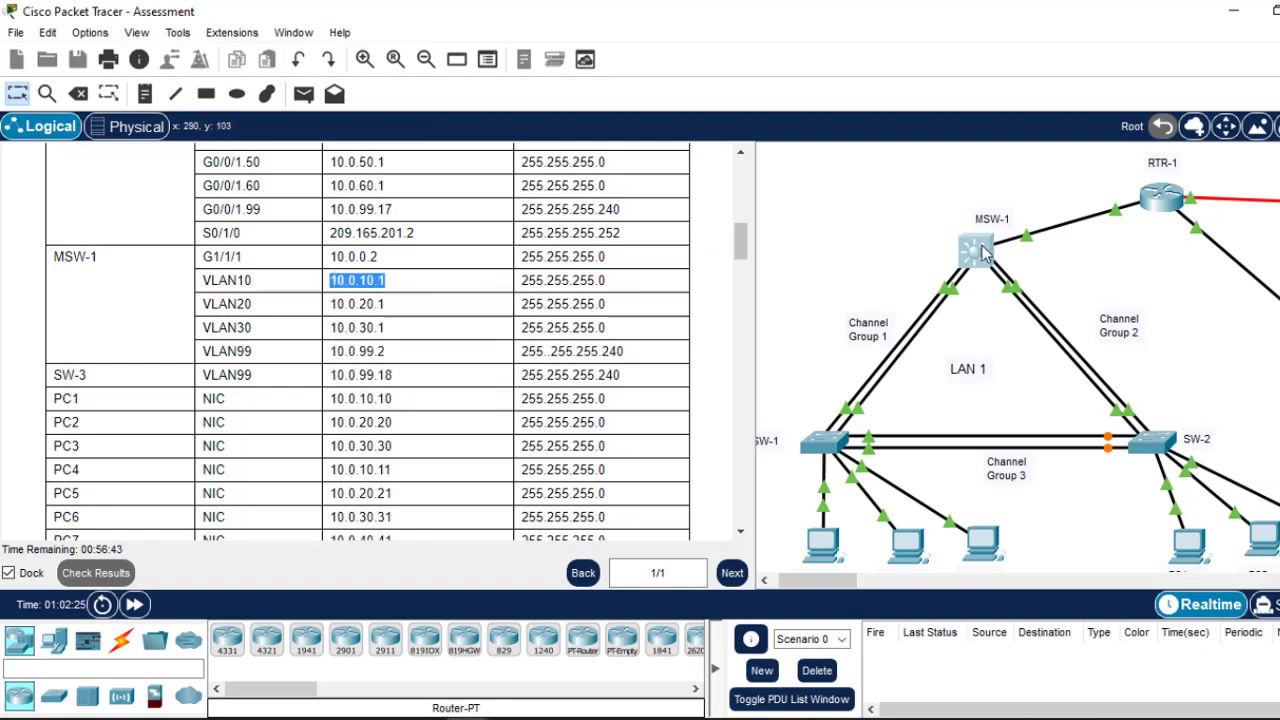
{"action": "left_click", "coordinate": [980, 254]}
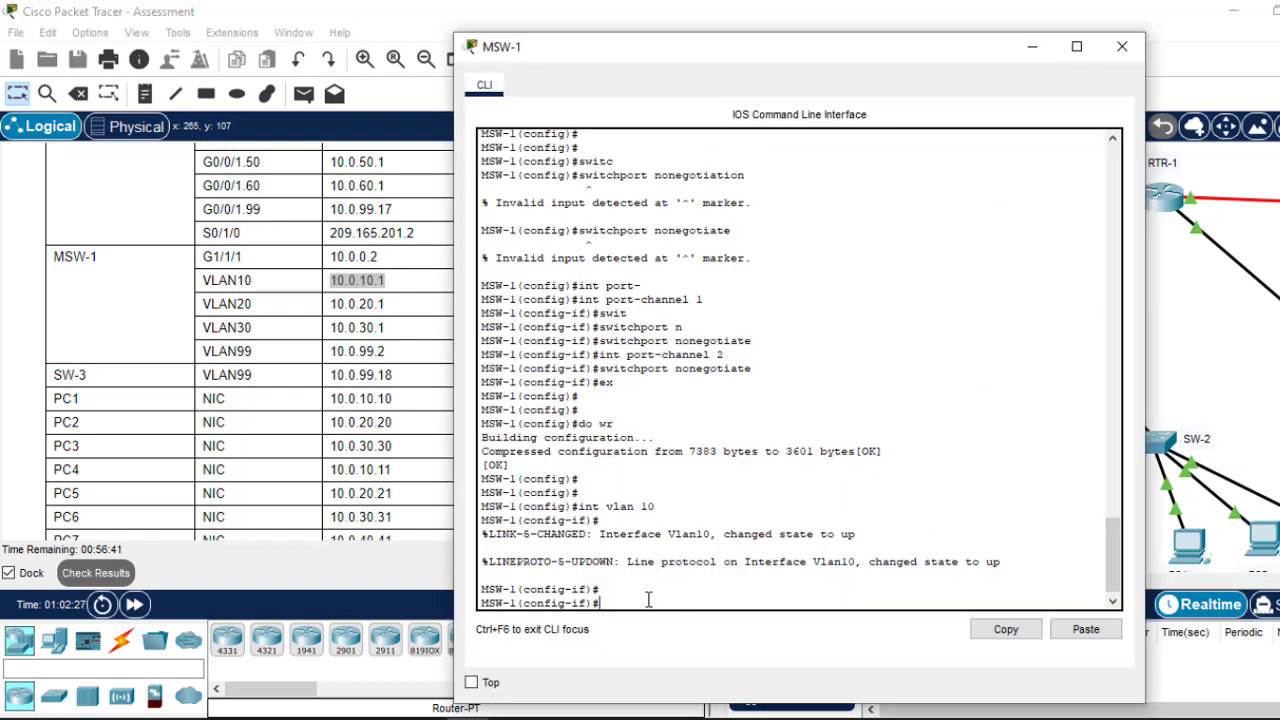
{"action": "type", "text": "ip add"}
{"action": "left_click", "coordinate": [1086, 629]}
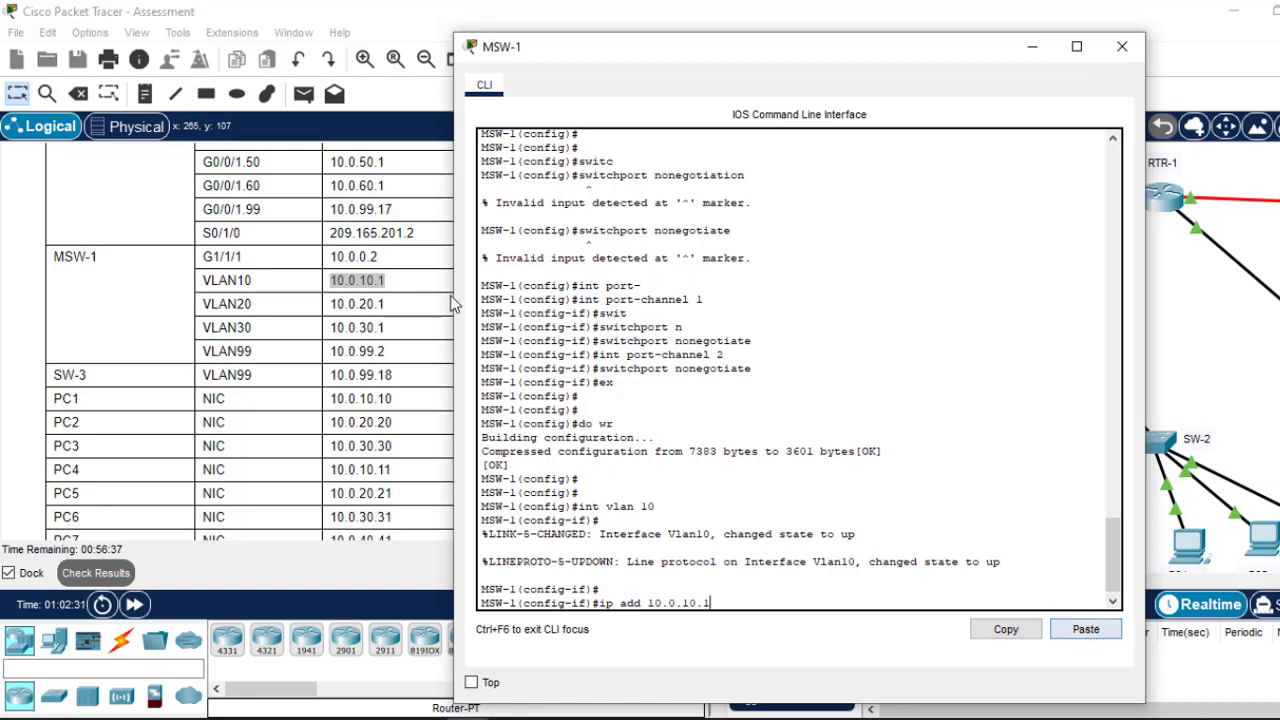
Step: Finish VLAN 10's address with mask 255.255.255.0, then enable the interface and exit
{"action": "left_click", "coordinate": [405, 285]}
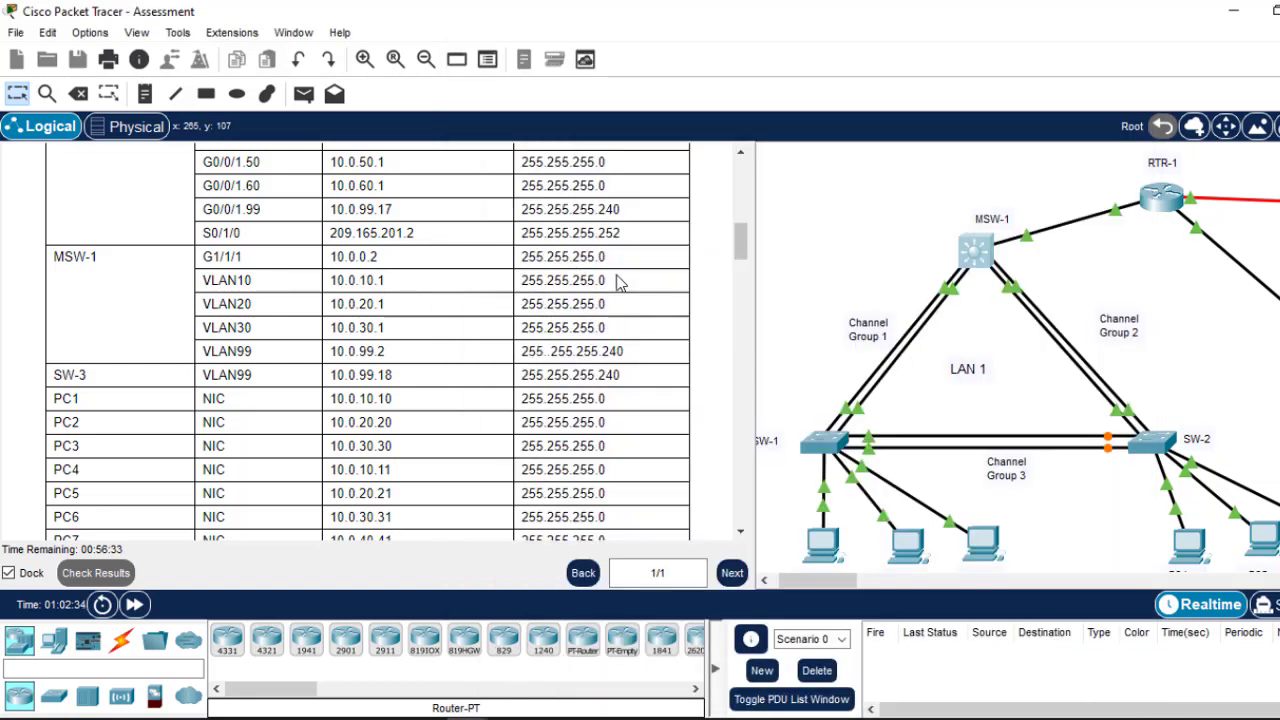
{"action": "left_click_drag", "start_coordinate": [620, 281], "coordinate": [519, 280]}
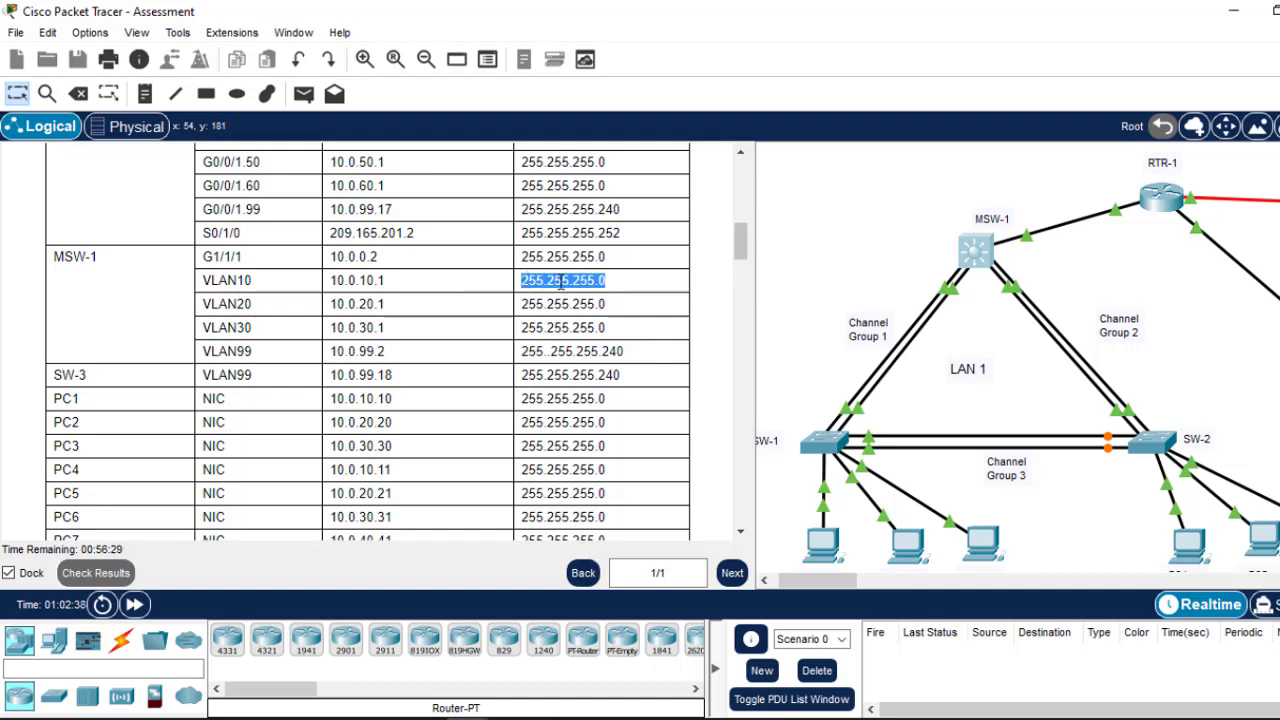
{"action": "right_click", "coordinate": [561, 284]}
{"action": "left_click", "coordinate": [612, 298]}
{"action": "left_click", "coordinate": [988, 265]}
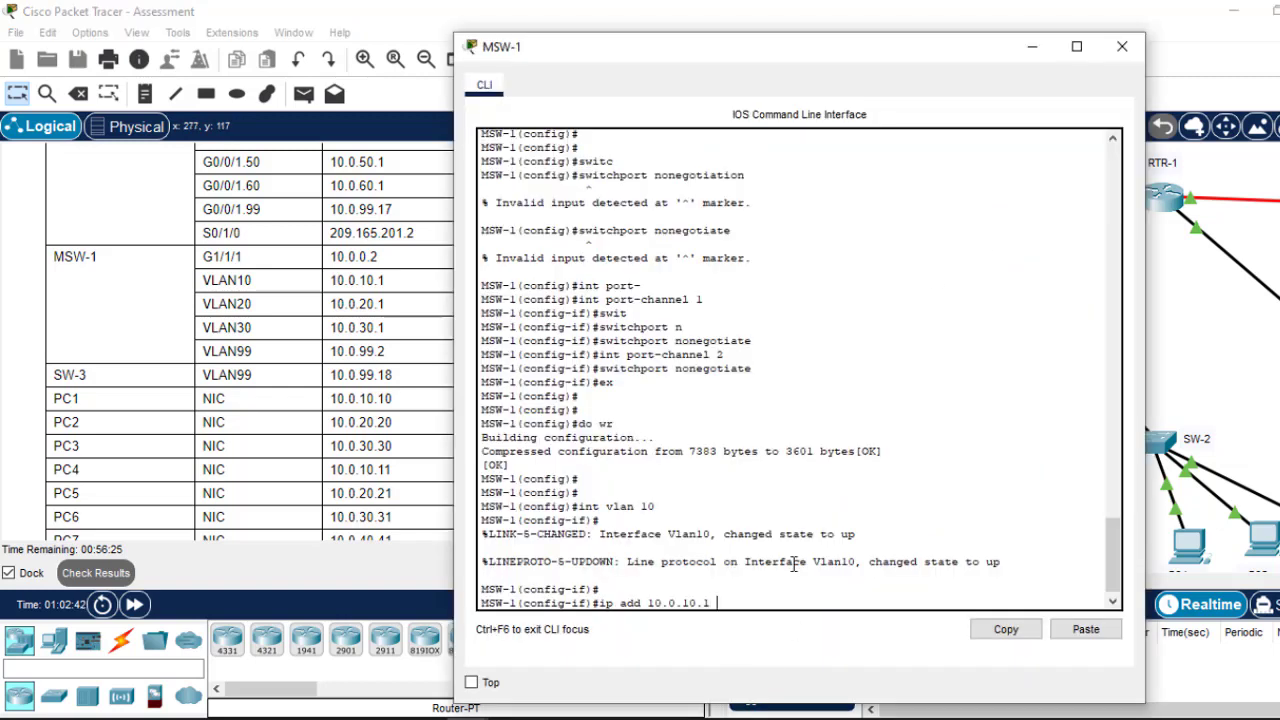
{"action": "left_click", "coordinate": [1090, 632]}
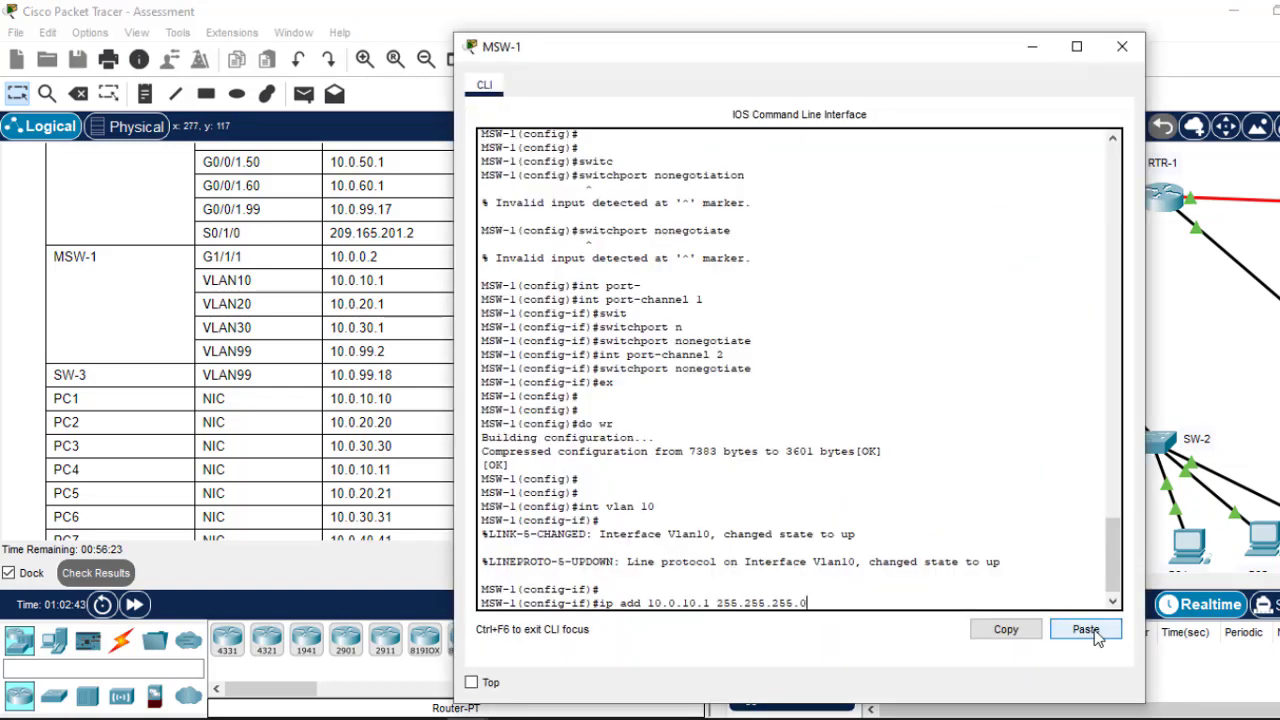
{"action": "key", "text": "Return"}
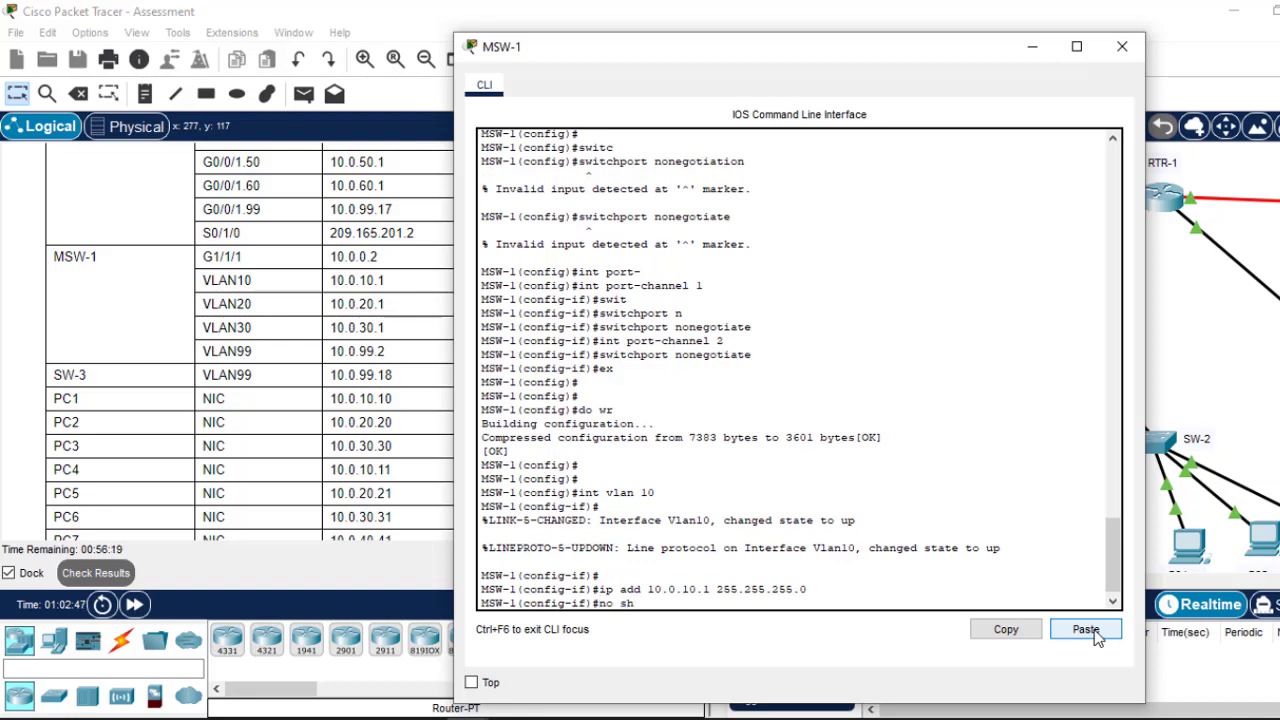
{"action": "type", "text": "no sh"}
{"action": "key", "text": "Return"}
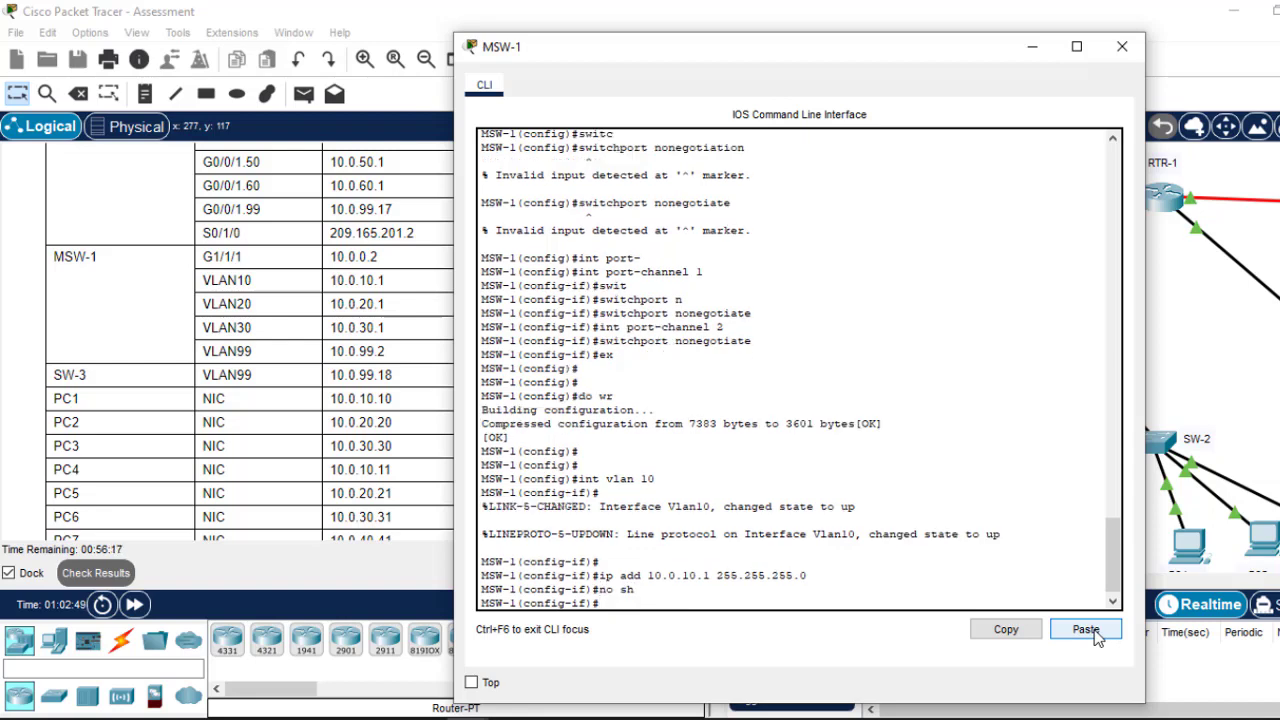
{"action": "type", "text": "ex"}
{"action": "key", "text": "Return"}
{"action": "key", "text": "Return"}
{"action": "key", "text": "Return"}
Step: Configure interface VLAN 20 with 10.0.20.1 255.255.255.0, enable it and exit
{"action": "key", "text": "Up"}
{"action": "key", "text": "Up"}
{"action": "key", "text": "Up"}
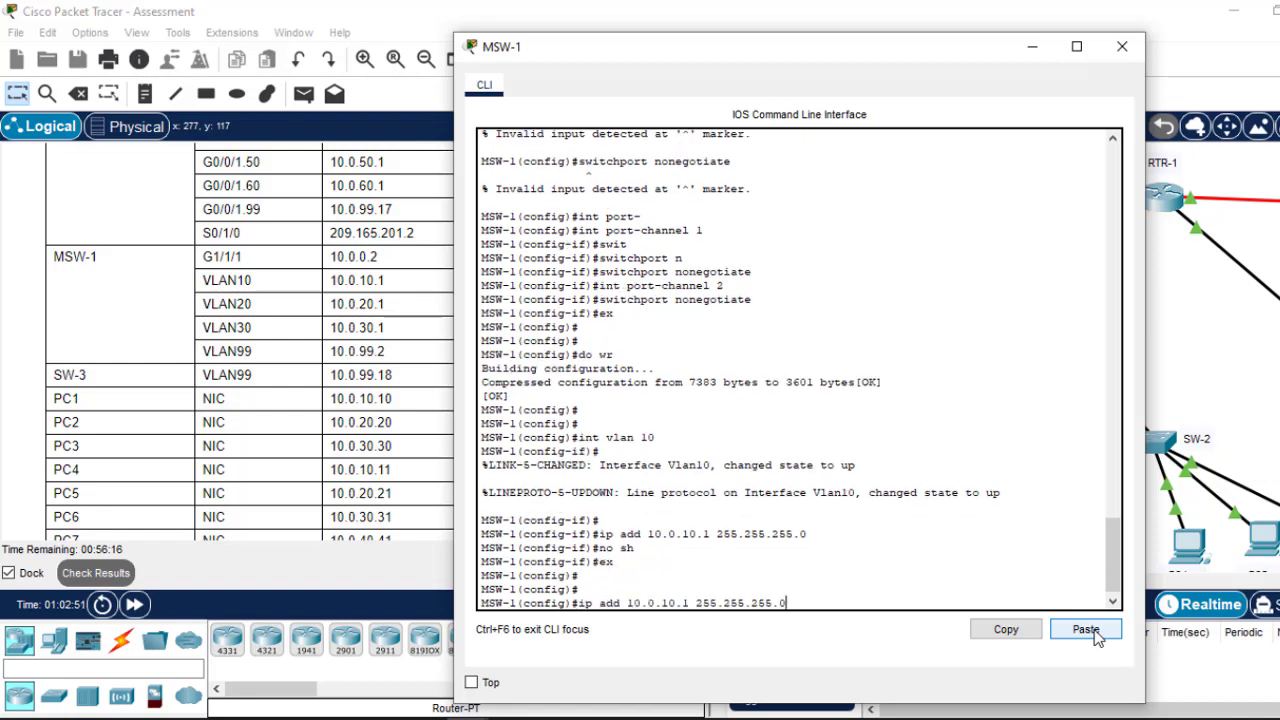
{"action": "key", "text": "Up"}
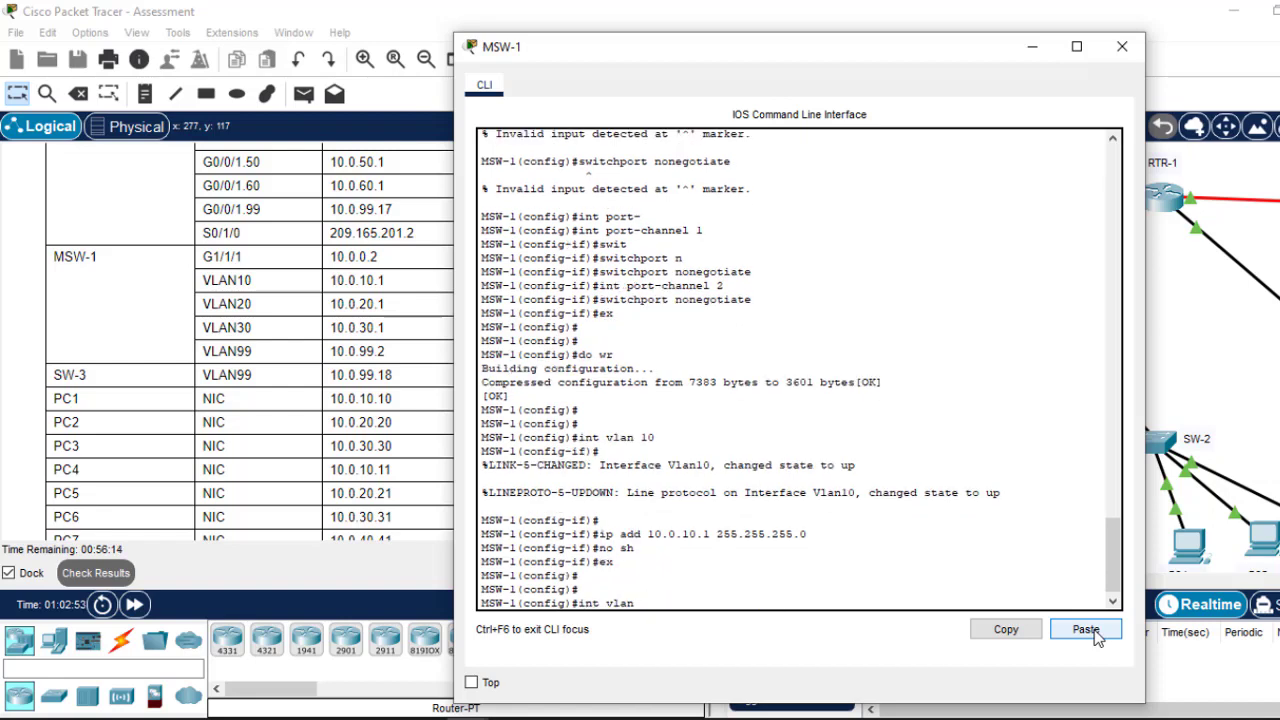
{"action": "key", "text": "Return"}
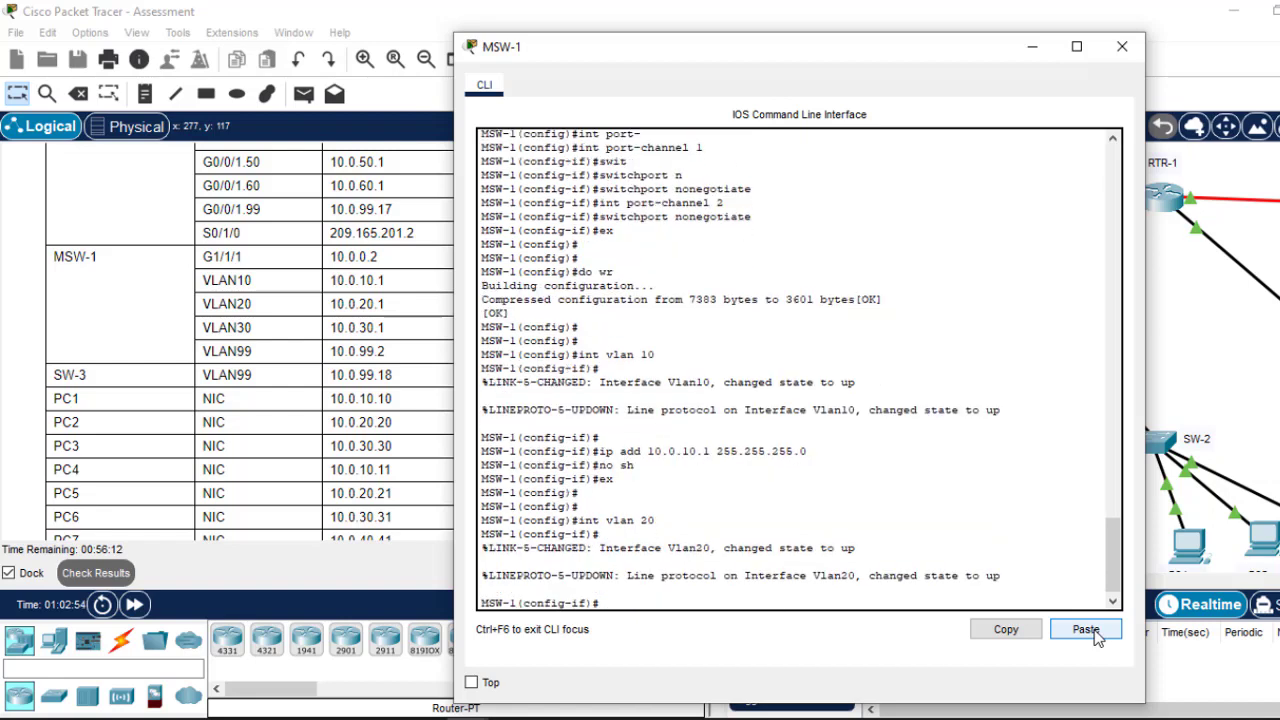
{"action": "key", "text": "Up"}
{"action": "key", "text": "Up"}
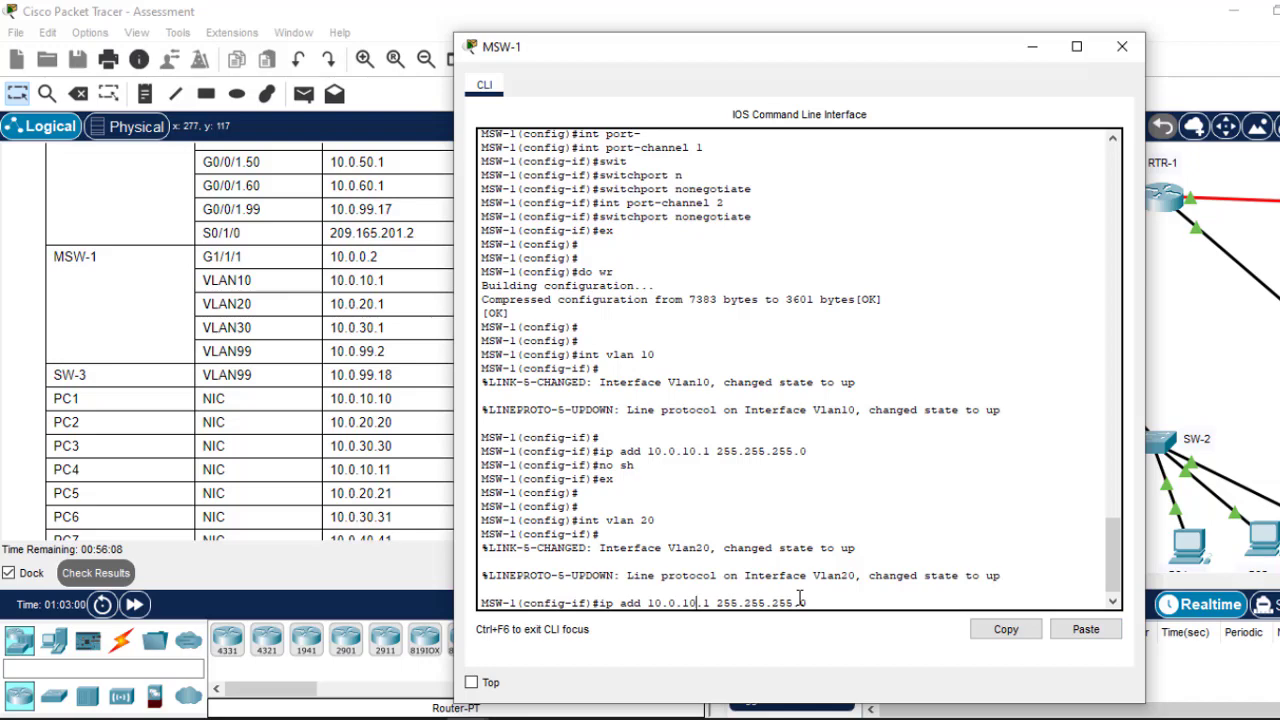
{"action": "key", "text": "Left"}
{"action": "key", "text": "Left"}
{"action": "key", "text": "Left"}
{"action": "key", "text": "Left"}
{"action": "key", "text": "Left"}
{"action": "key", "text": "Left"}
{"action": "key", "text": "Left"}
{"action": "key", "text": "Left"}
{"action": "key", "text": "Left"}
{"action": "key", "text": "Left"}
{"action": "key", "text": "Left"}
{"action": "key", "text": "Left"}
{"action": "key", "text": "Left"}
{"action": "key", "text": "Left"}
{"action": "key", "text": "Left"}
{"action": "key", "text": "Left"}
{"action": "key", "text": "Left"}
{"action": "key", "text": "BackSpace"}
{"action": "type", "text": "2"}
{"action": "left_click_drag", "start_coordinate": [852, 60], "coordinate": [826, 77]}
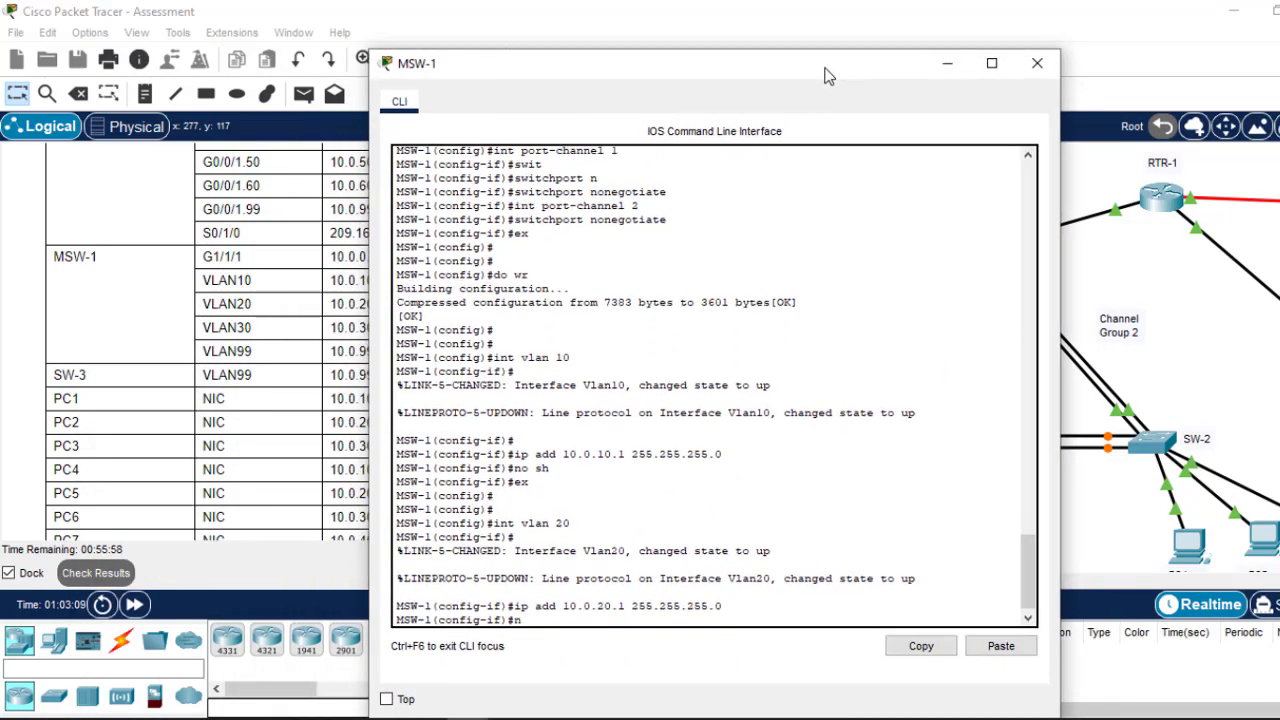
{"action": "type", "text": "h"}
{"action": "key", "text": "Return"}
{"action": "key", "text": "Return"}
{"action": "key", "text": "Return"}
{"action": "key", "text": "Return"}
{"action": "type", "text": "ex"}
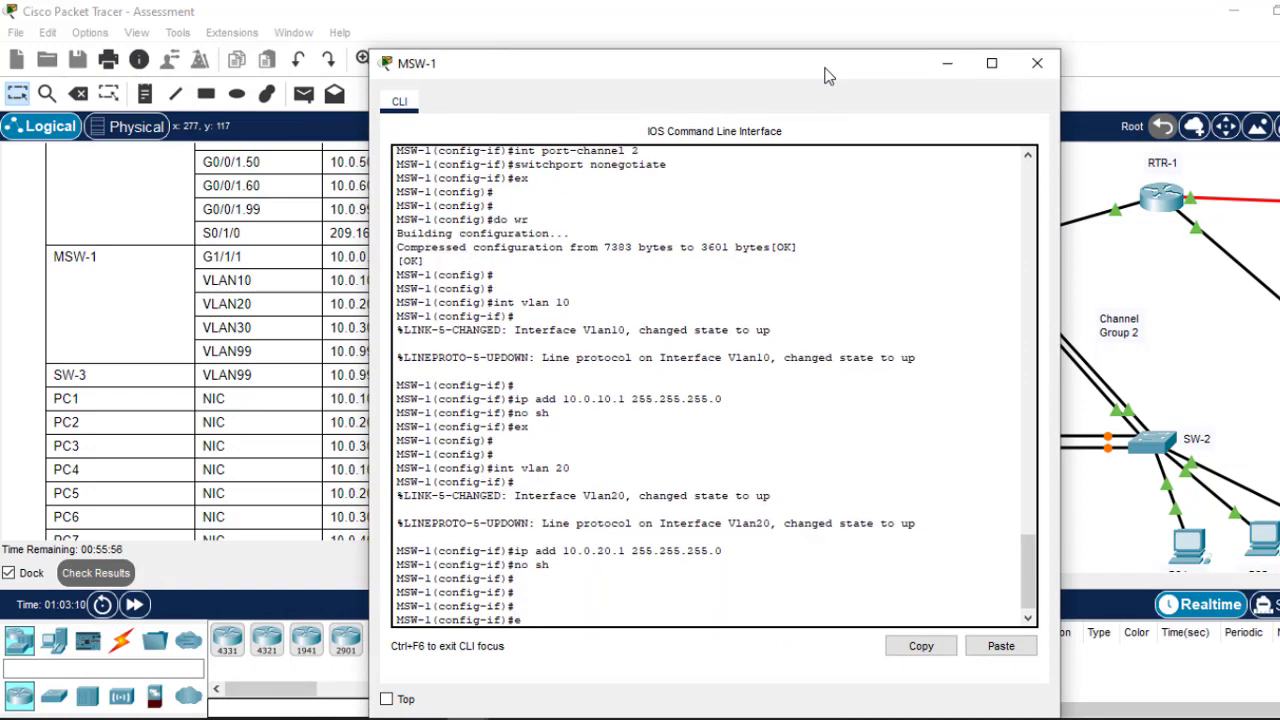
{"action": "key", "text": "Return"}
{"action": "key", "text": "Return"}
{"action": "key", "text": "Return"}
{"action": "key", "text": "Return"}
Step: Configure interface VLAN 30 with 10.0.30.1 255.255.255.0, enable it and exit
{"action": "key", "text": "Up"}
{"action": "key", "text": "Up"}
{"action": "key", "text": "Up"}
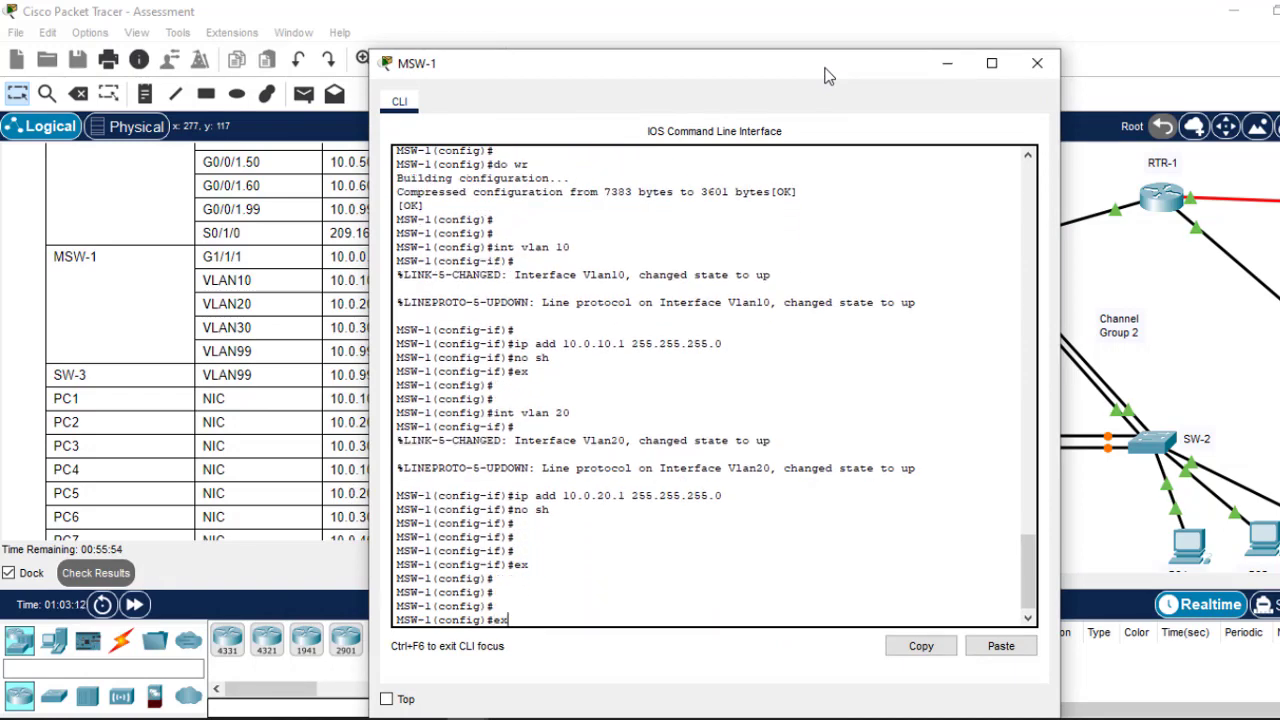
{"action": "key", "text": "Up"}
{"action": "key", "text": "Return"}
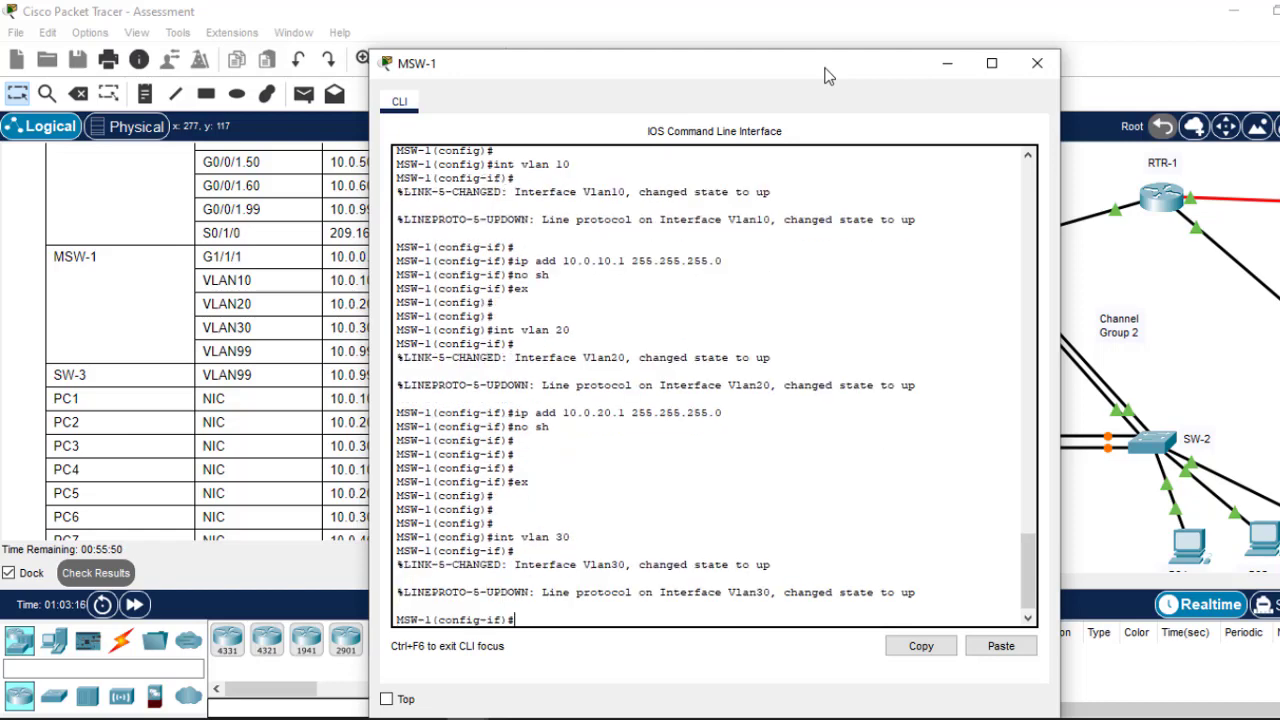
{"action": "key", "text": "Up"}
{"action": "key", "text": "Up"}
{"action": "key", "text": "Up"}
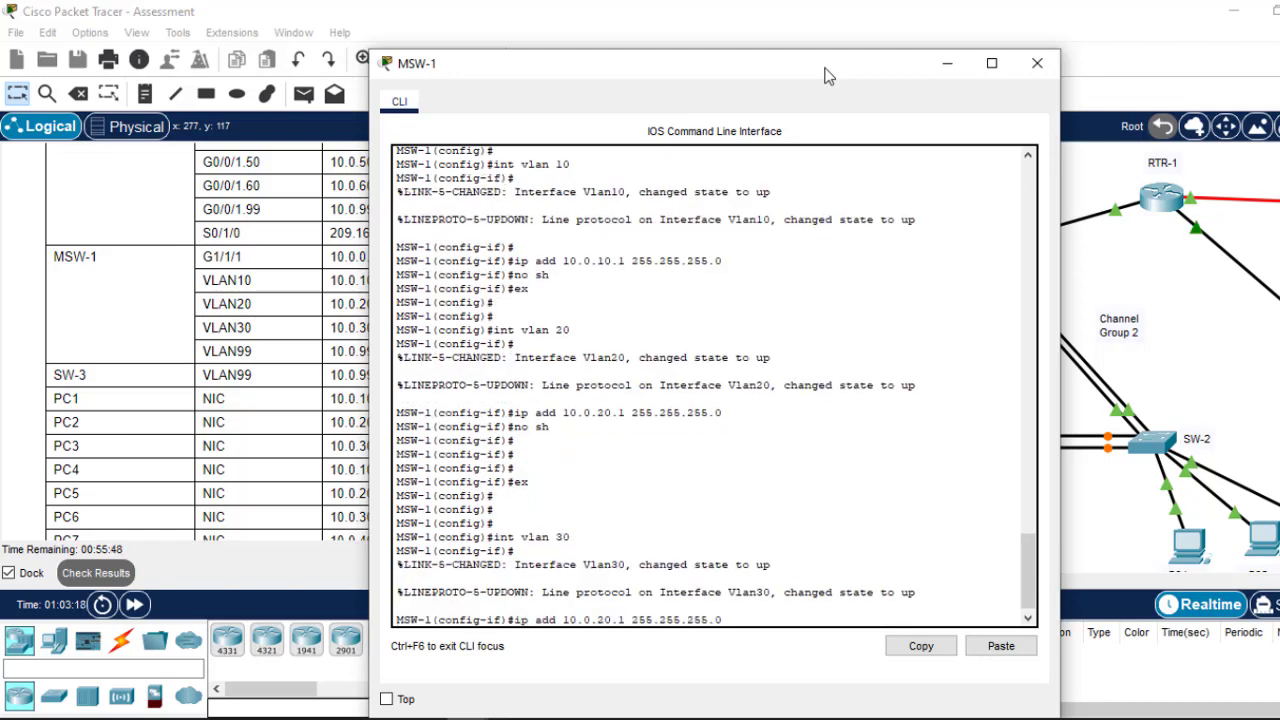
{"action": "key", "text": "Left"}
{"action": "key", "text": "Left"}
{"action": "key", "text": "Left"}
{"action": "key", "text": "Left"}
{"action": "key", "text": "Left"}
{"action": "key", "text": "Left"}
{"action": "left_click_drag", "start_coordinate": [792, 75], "coordinate": [934, 84]}
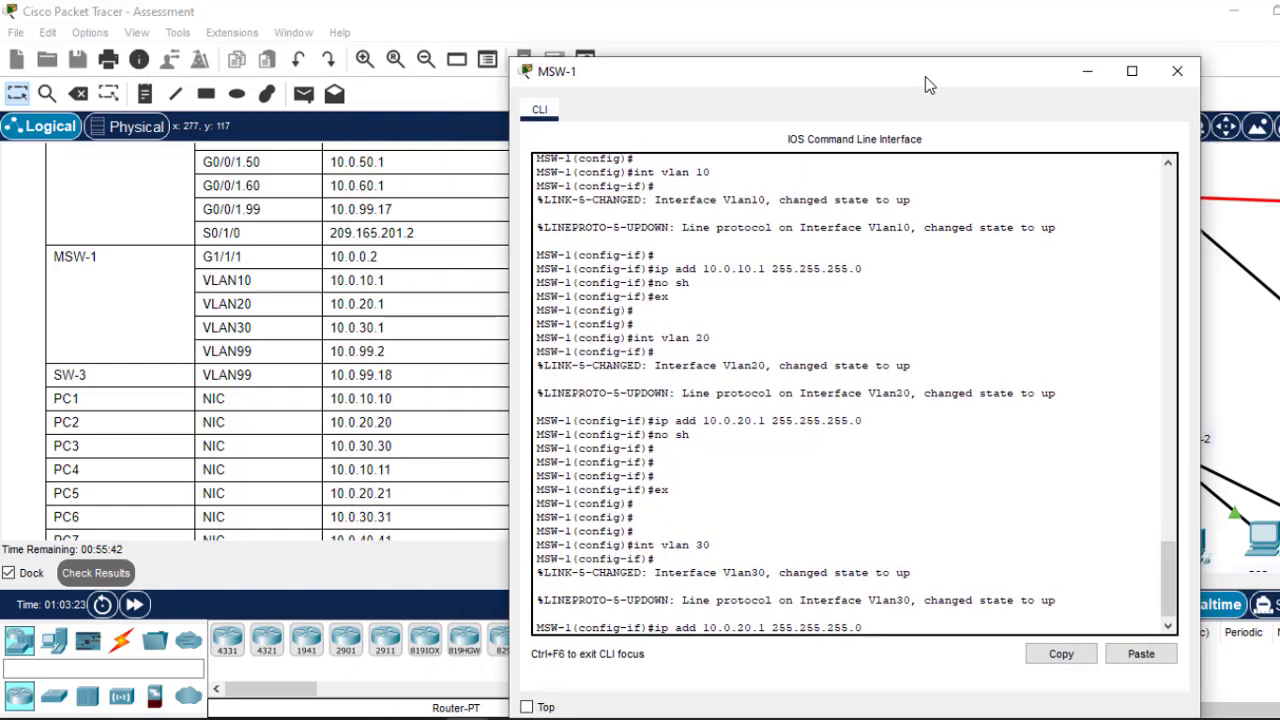
{"action": "key", "text": "BackSpace"}
{"action": "type", "text": "3"}
{"action": "left_click_drag", "start_coordinate": [942, 73], "coordinate": [827, 55]}
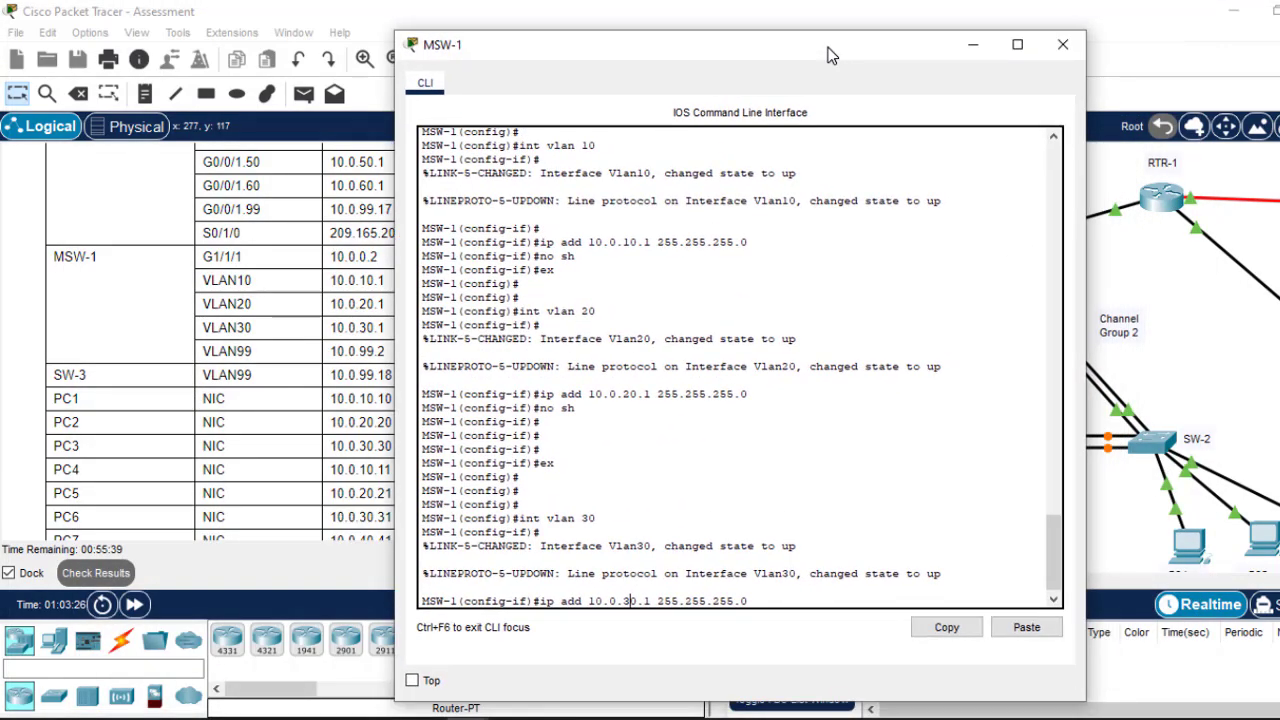
{"action": "key", "text": "Return"}
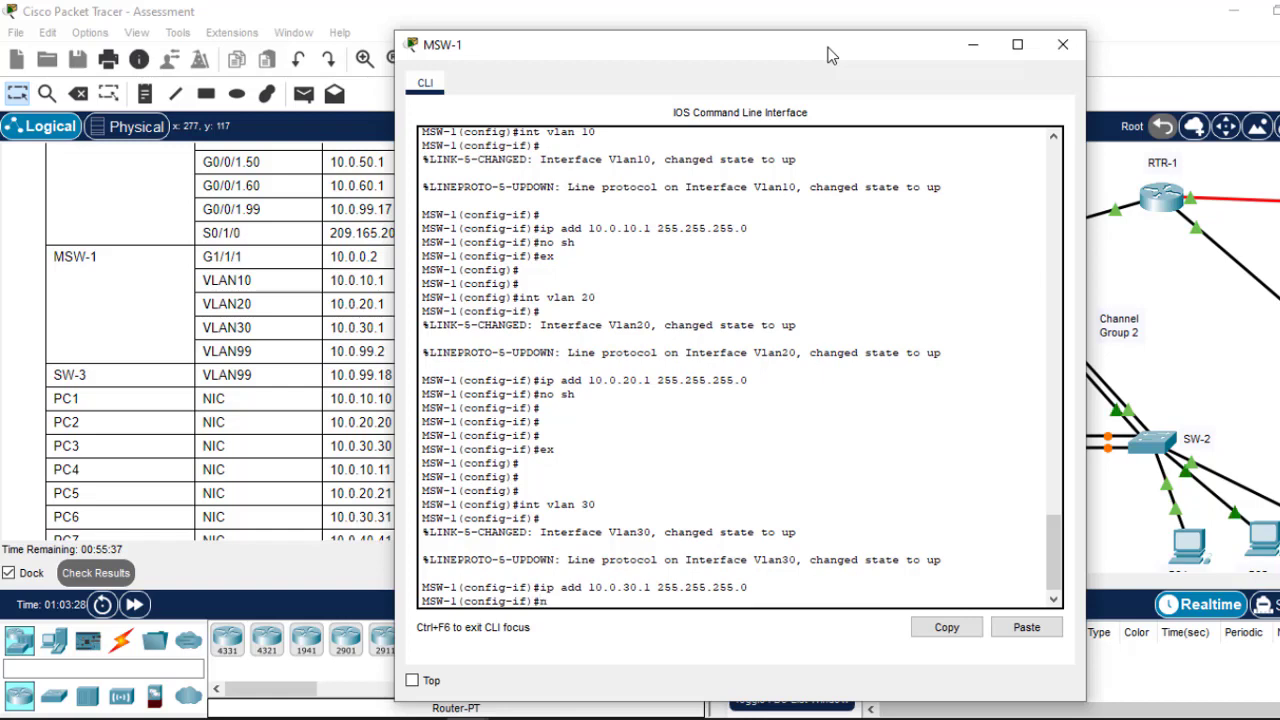
{"action": "type", "text": "no sh"}
{"action": "key", "text": "Return"}
{"action": "key", "text": "Return"}
{"action": "key", "text": "Return"}
{"action": "key", "text": "Return"}
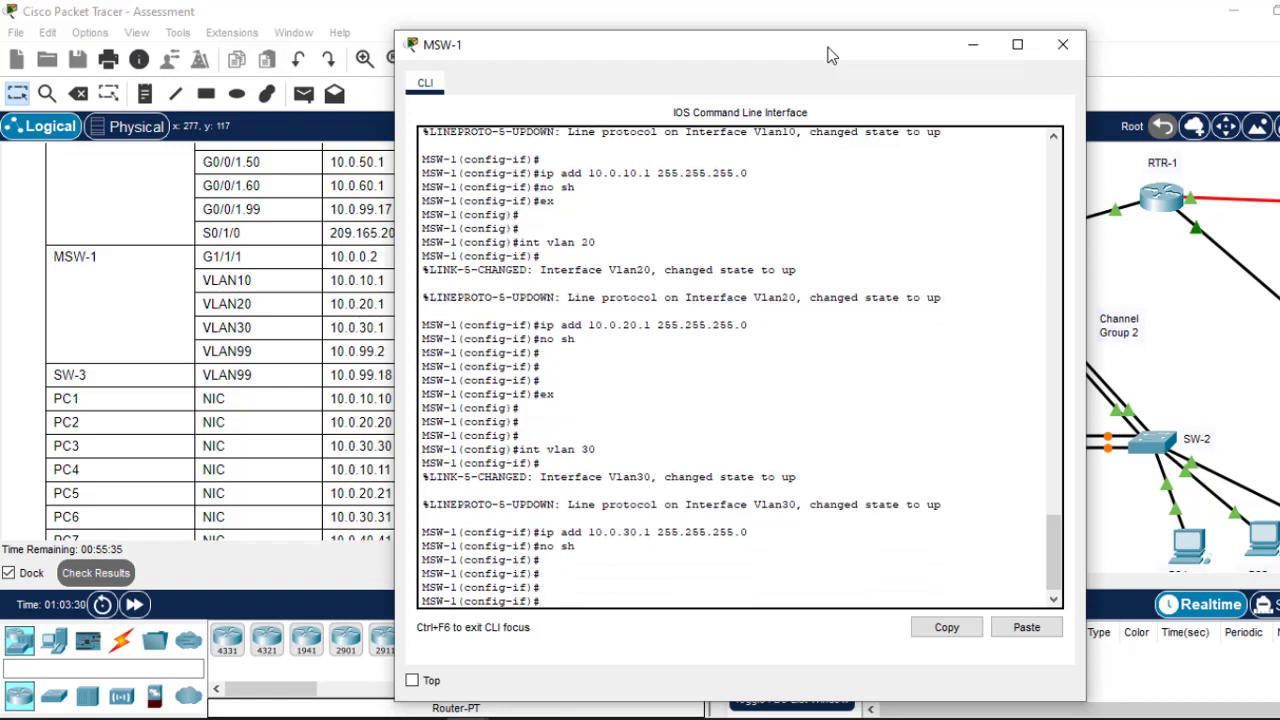
{"action": "type", "text": "ex"}
{"action": "key", "text": "Return"}
{"action": "key", "text": "Return"}
{"action": "key", "text": "Return"}
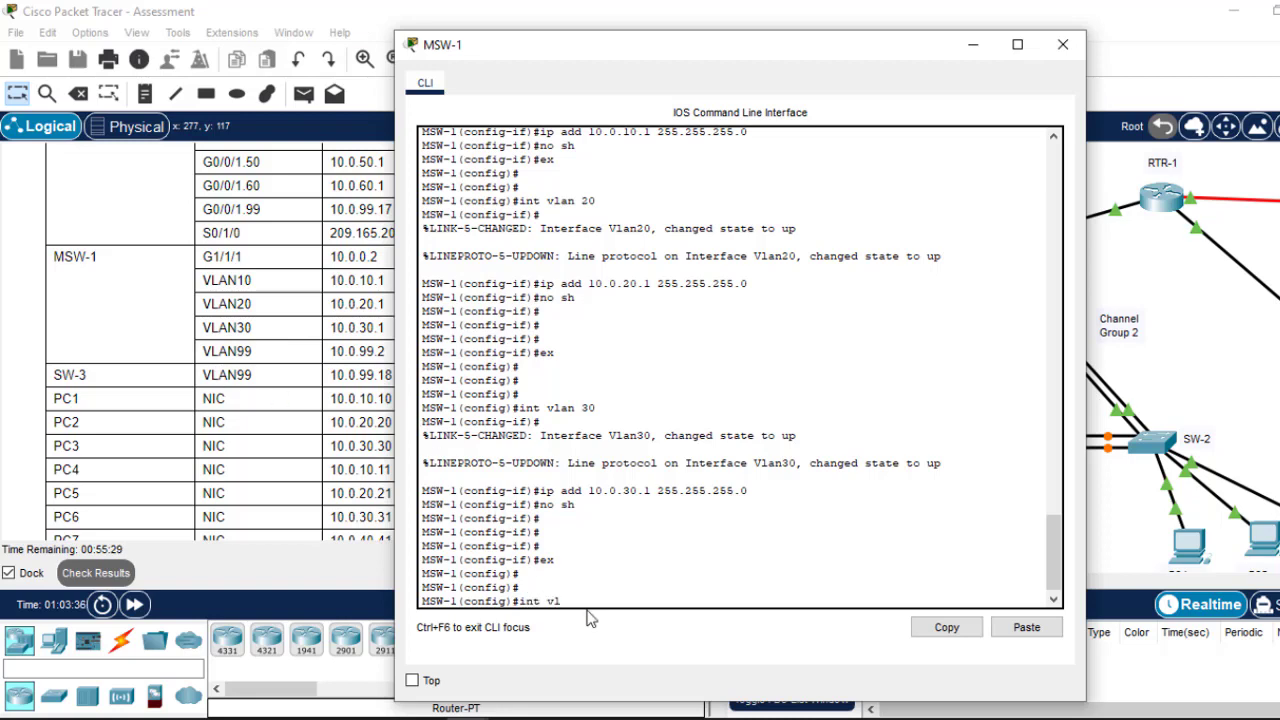
Step: Give interface VLAN 99 address 10.0.99.2 255.255.255.240, enable it, and save with do wr
{"action": "type", "text": "99"}
{"action": "key", "text": "Return"}
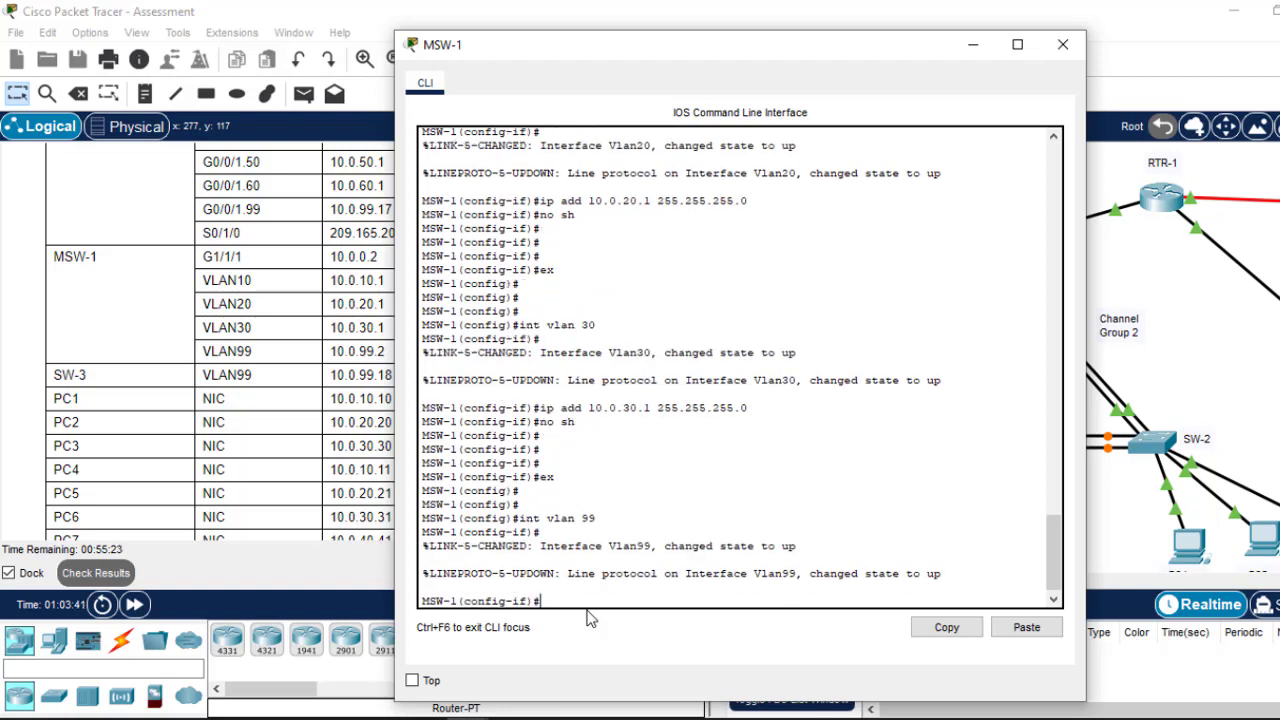
{"action": "type", "text": "ip add"}
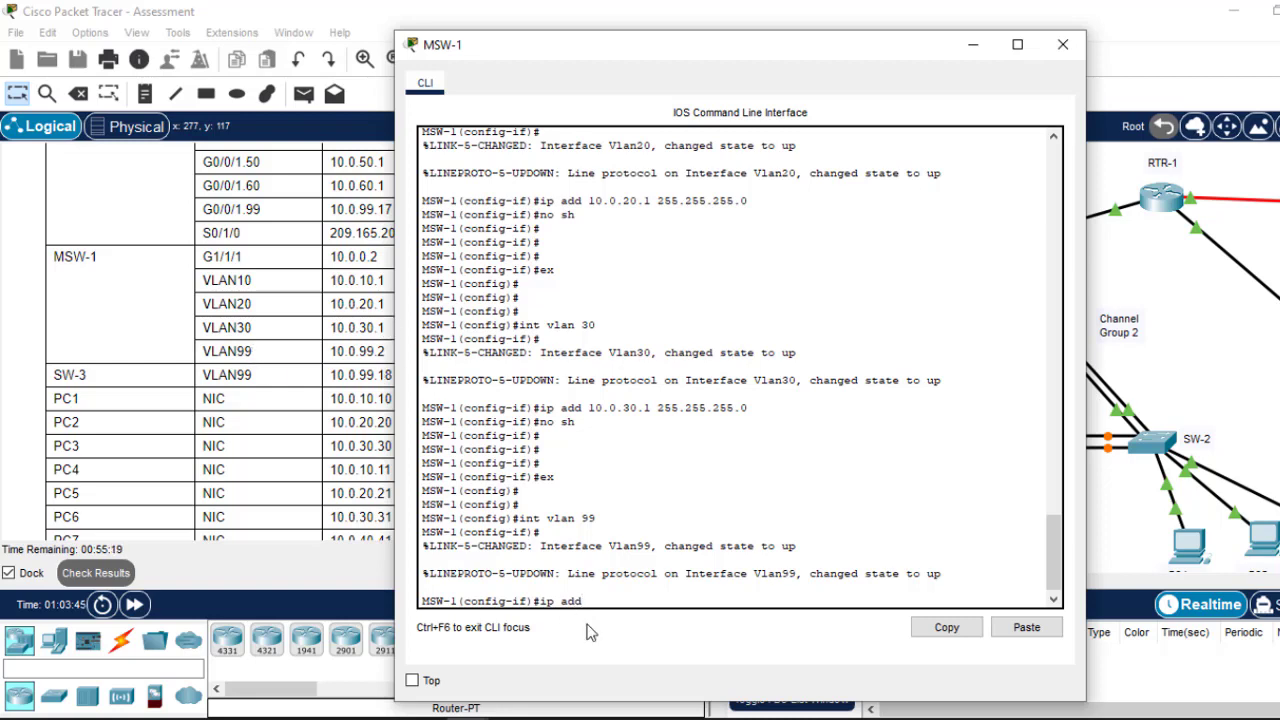
{"action": "type", "text": " 10.0."}
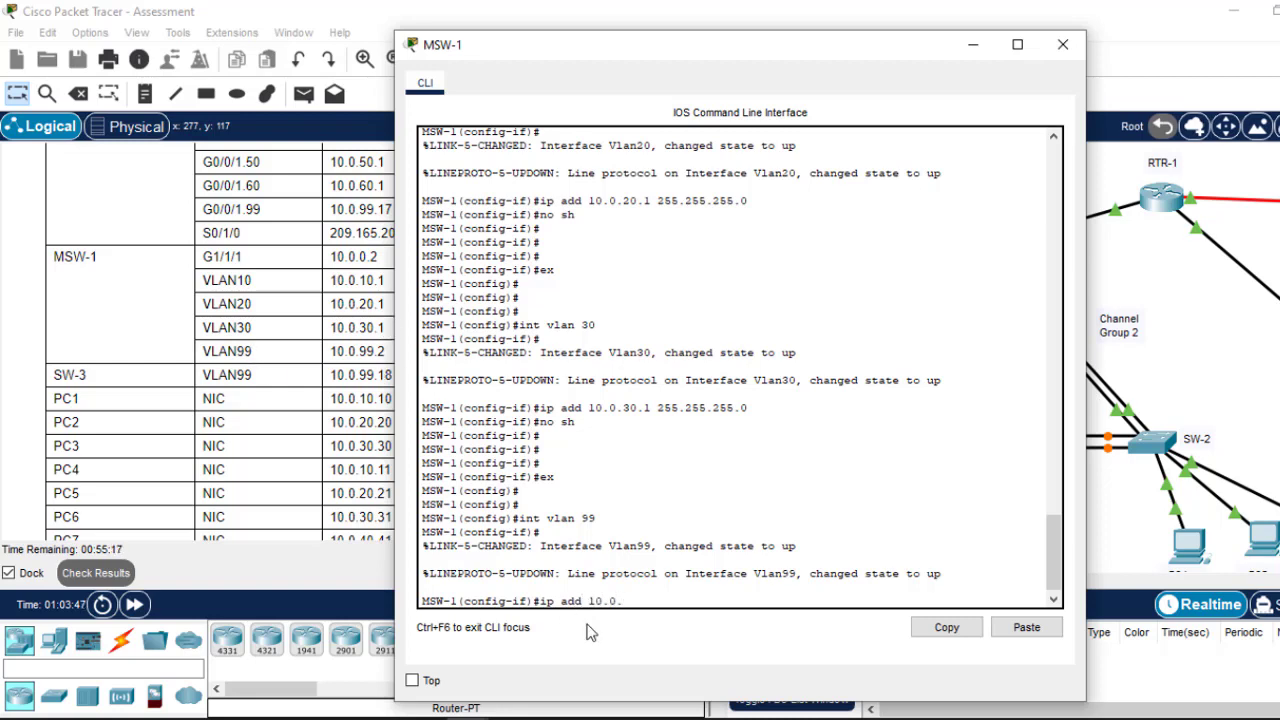
{"action": "type", "text": "99.2"}
{"action": "left_click_drag", "start_coordinate": [843, 63], "coordinate": [812, 114]}
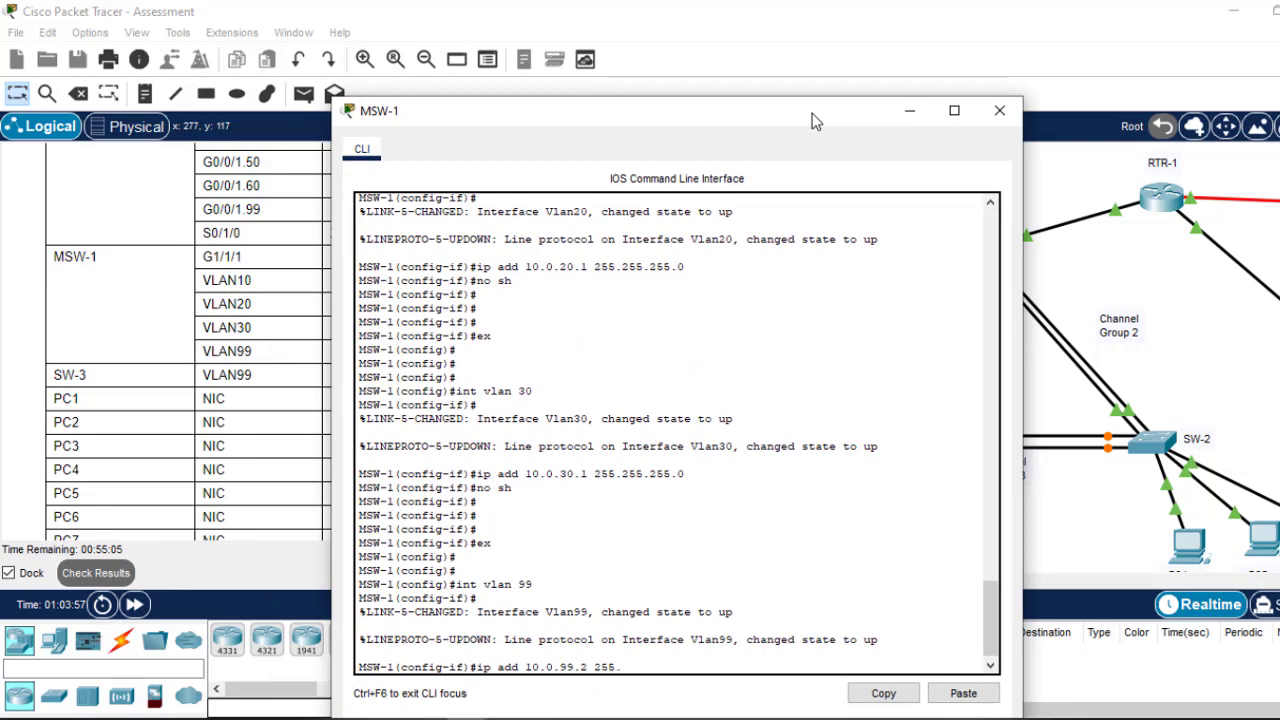
{"action": "type", "text": "255.255.240"}
{"action": "key", "text": "Return"}
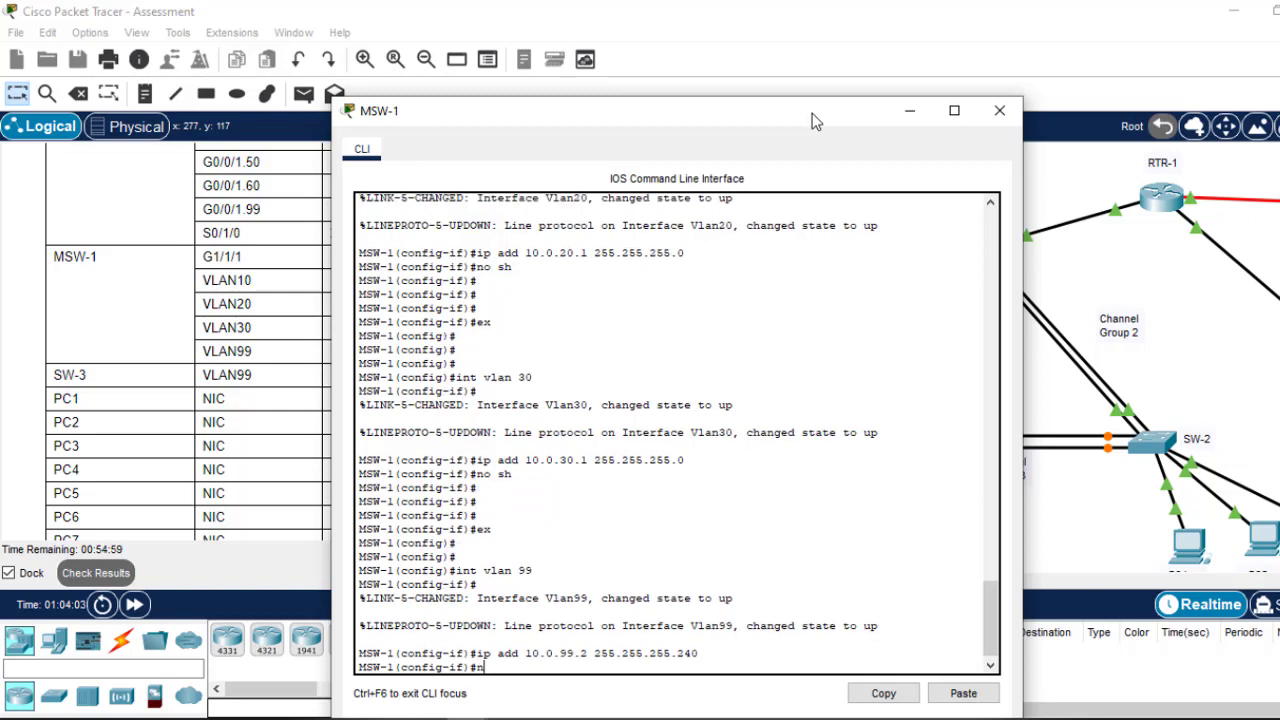
{"action": "type", "text": "no sh"}
{"action": "key", "text": "Return"}
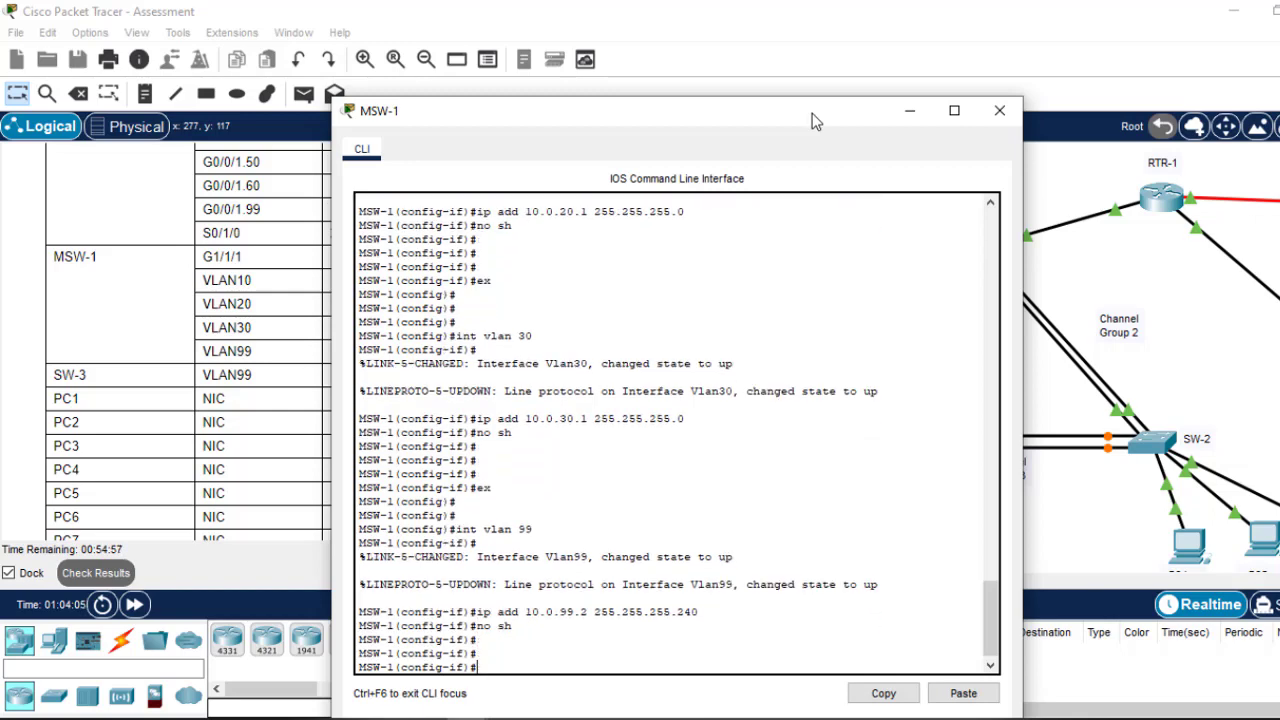
{"action": "type", "text": "ex"}
{"action": "key", "text": "Return"}
{"action": "key", "text": "Return"}
{"action": "key", "text": "Return"}
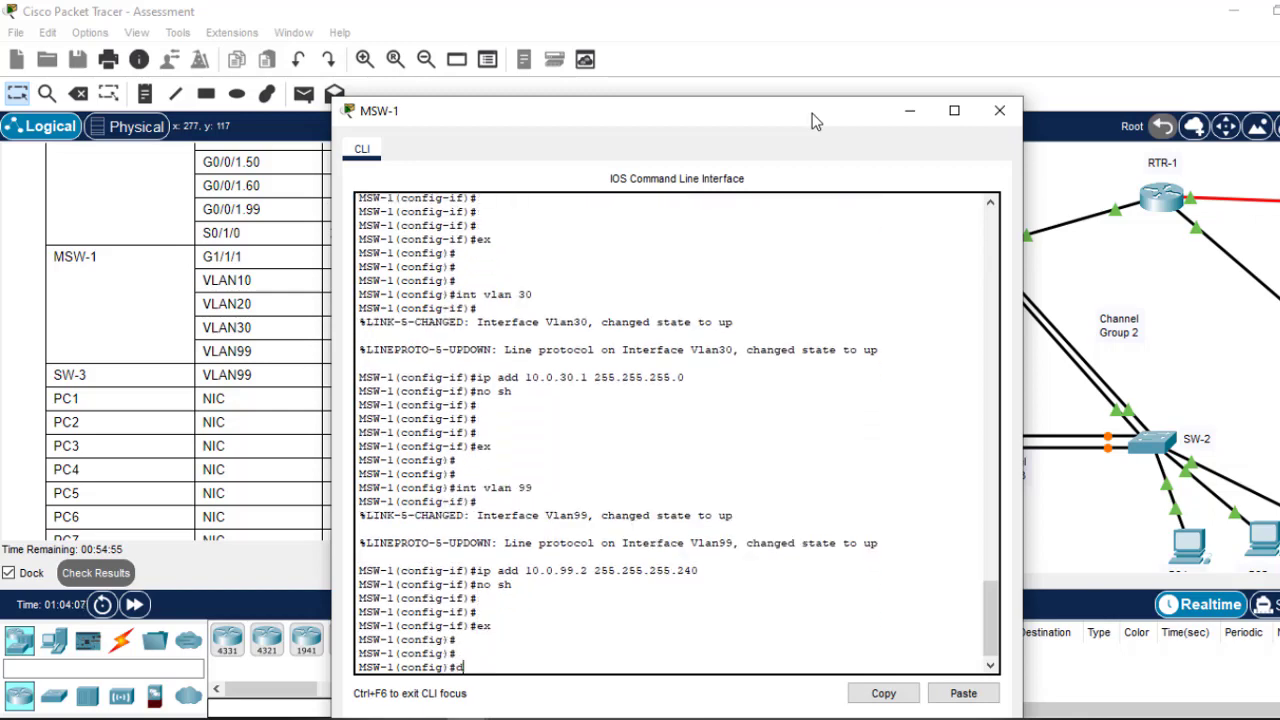
{"action": "type", "text": "do wr"}
{"action": "key", "text": "Return"}
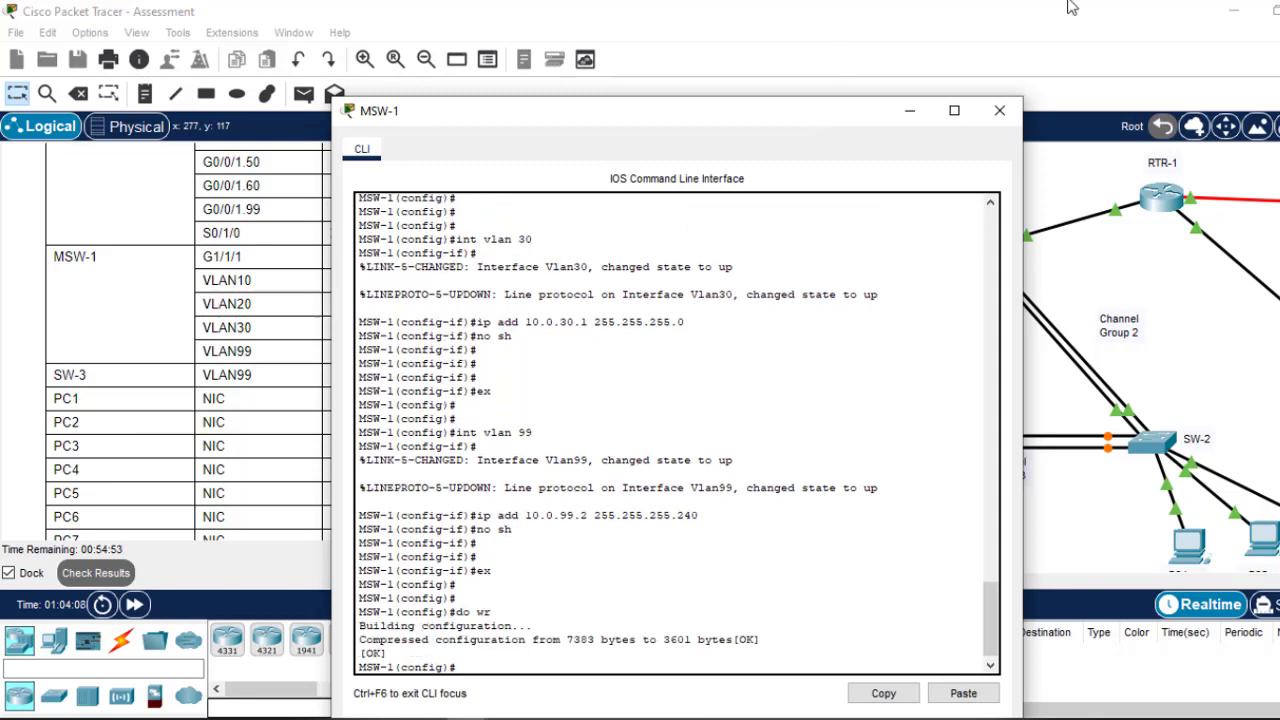
{"action": "left_click", "coordinate": [997, 112]}
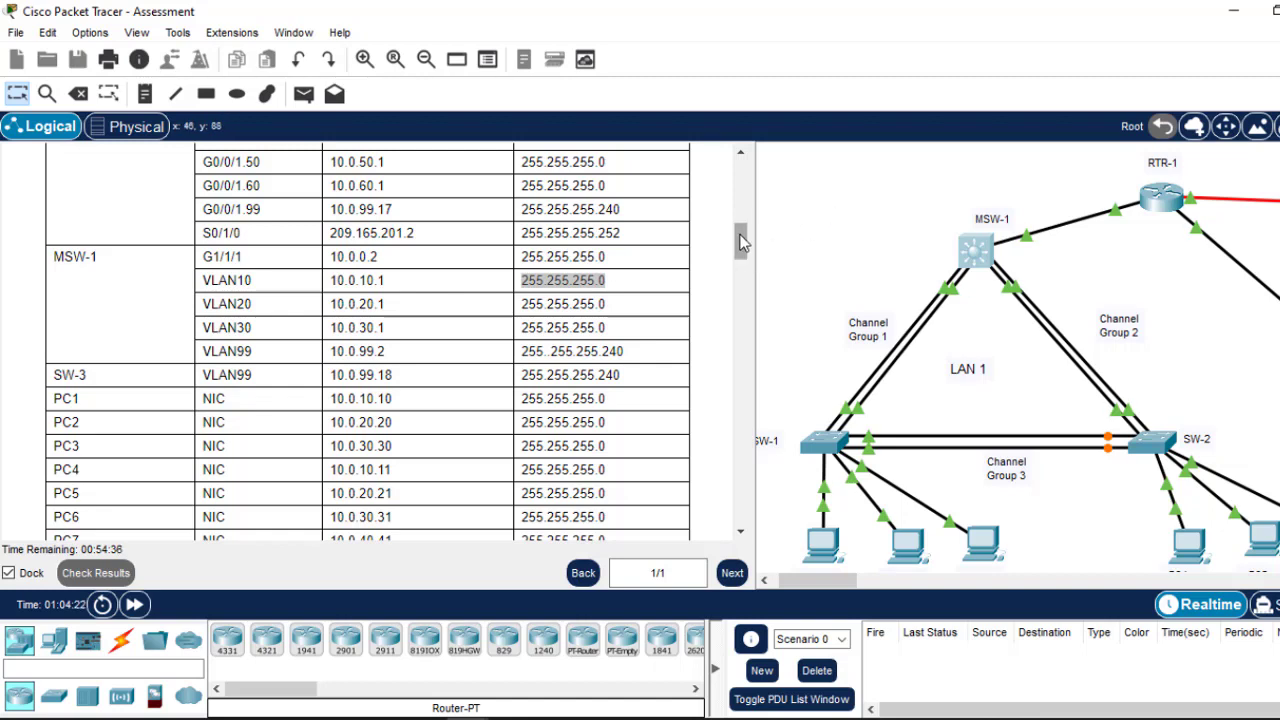
{"action": "left_click", "coordinate": [250, 262]}
{"action": "left_click_drag", "start_coordinate": [247, 262], "coordinate": [203, 258]}
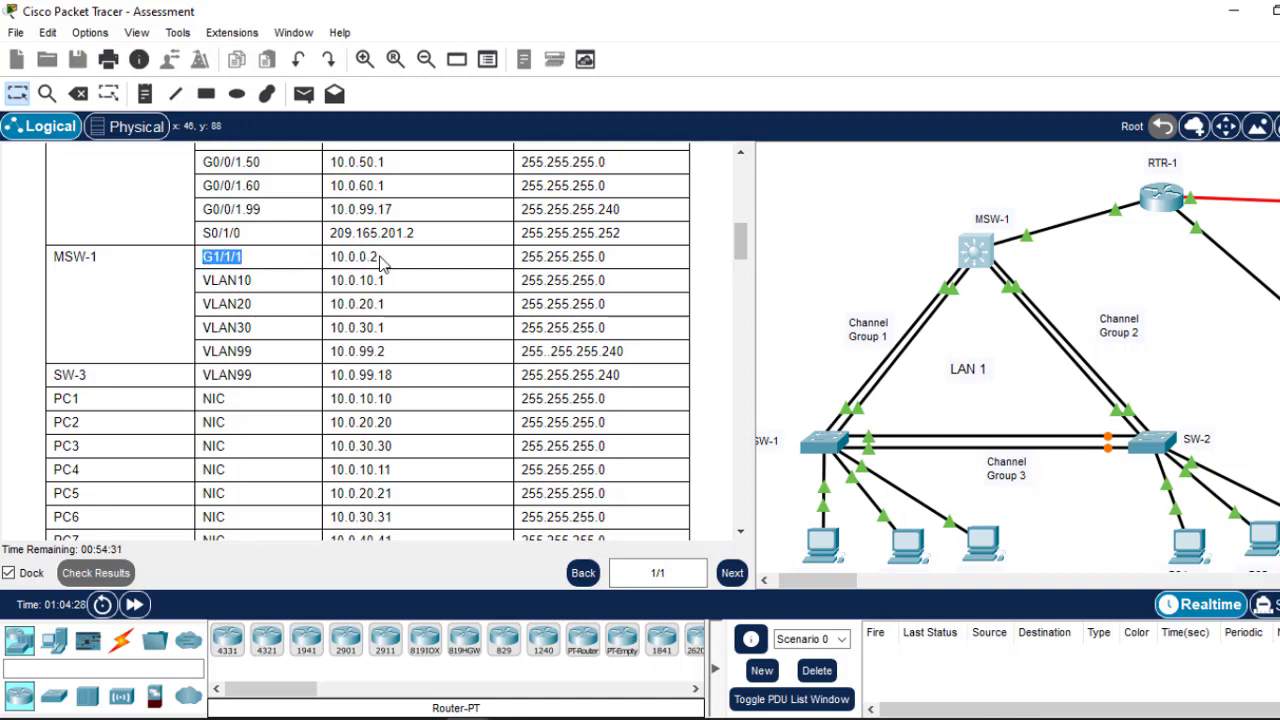
{"action": "left_click_drag", "start_coordinate": [380, 262], "coordinate": [334, 258]}
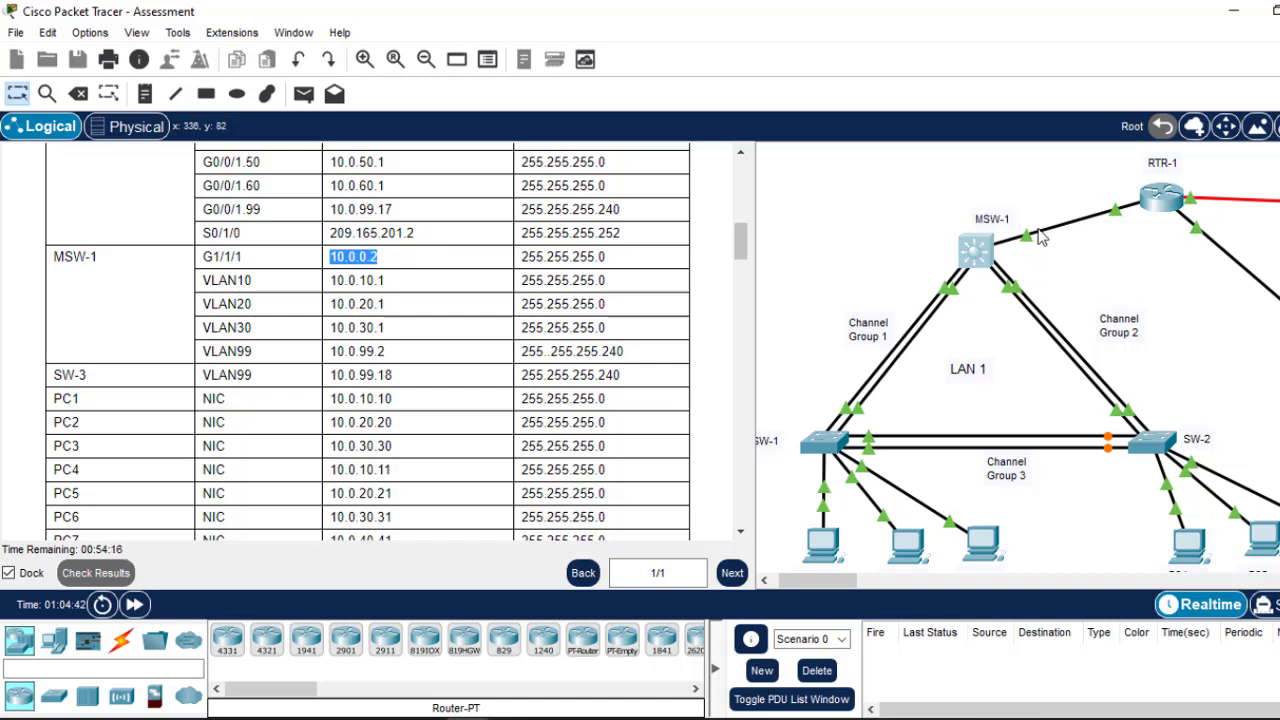
{"action": "left_click", "coordinate": [984, 254]}
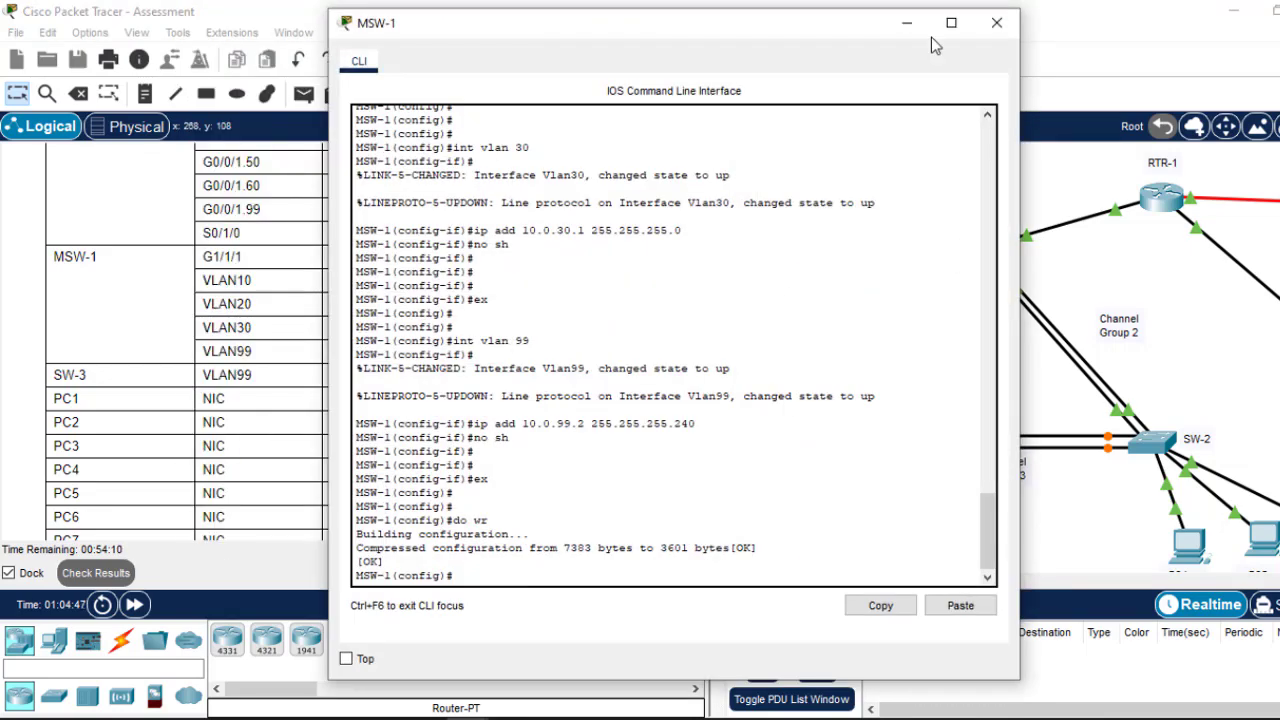
{"action": "left_click", "coordinate": [906, 22]}
{"action": "scroll", "coordinate": [1020, 350], "scroll_direction": "down", "scroll_amount": 3}
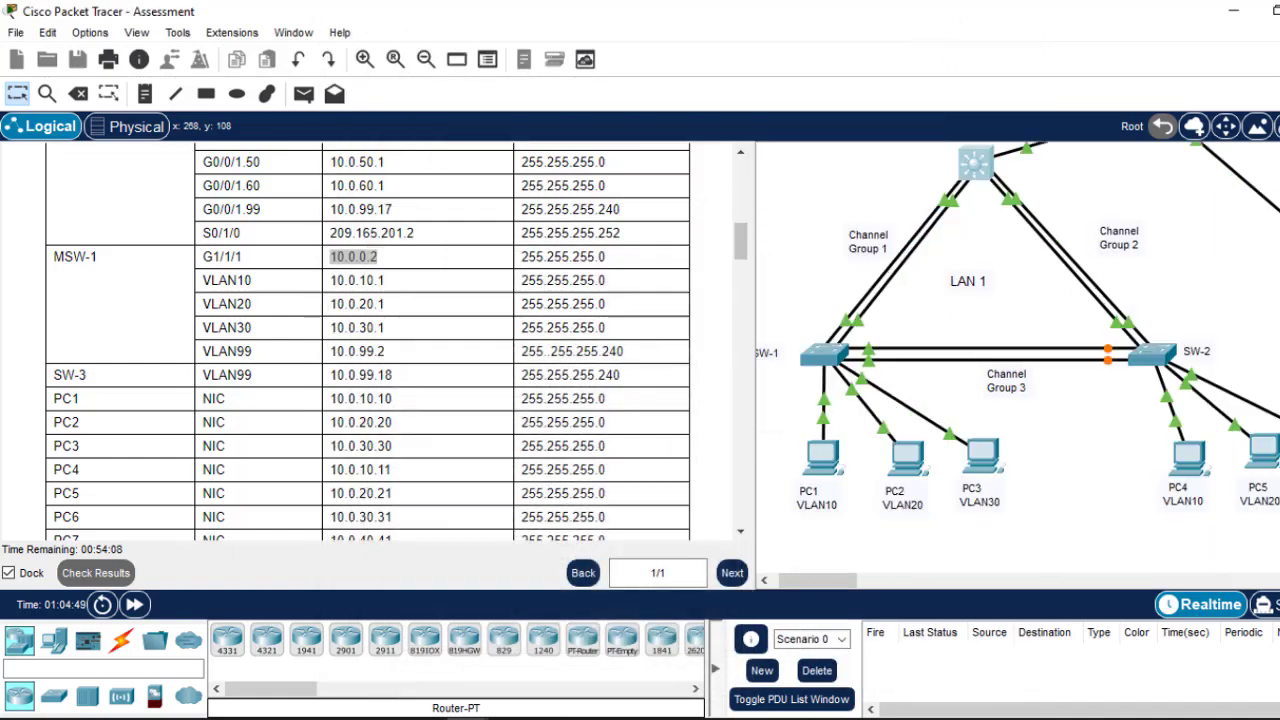
{"action": "scroll", "coordinate": [813, 241], "scroll_direction": "up", "scroll_amount": 3}
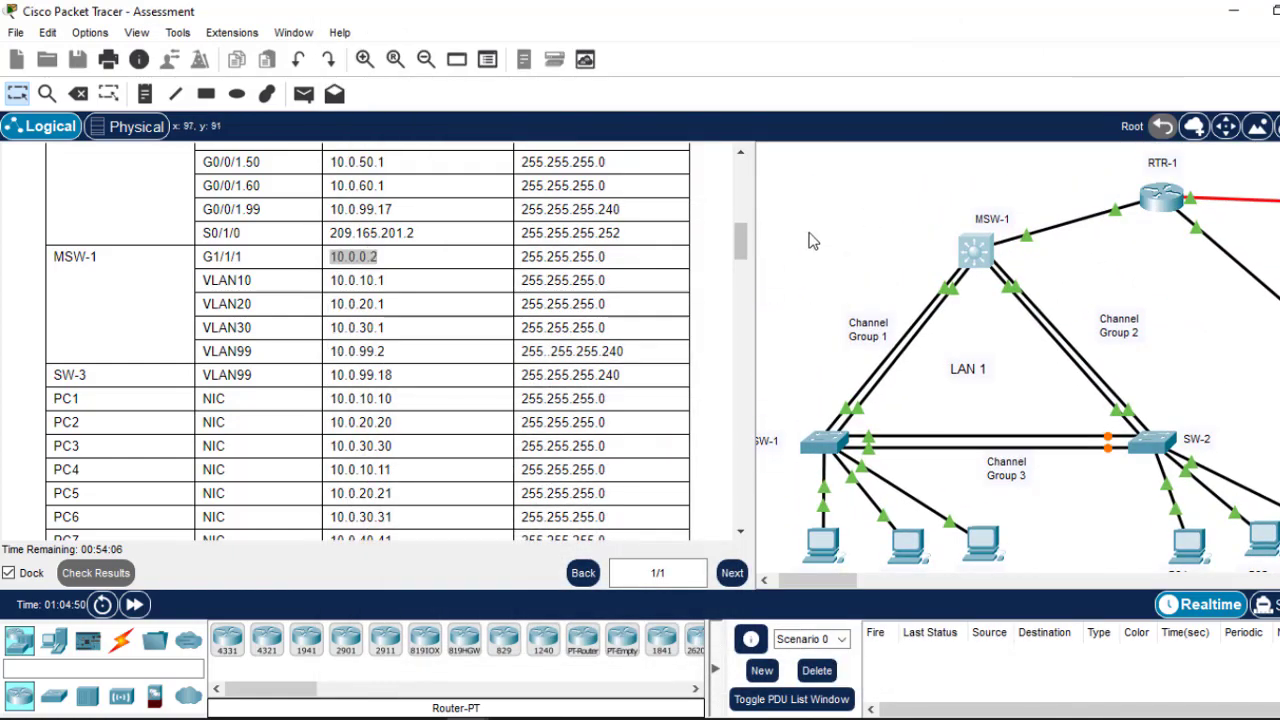
{"action": "left_click_drag", "start_coordinate": [740, 245], "coordinate": [736, 491]}
{"action": "left_click_drag", "start_coordinate": [97, 417], "coordinate": [46, 398]}
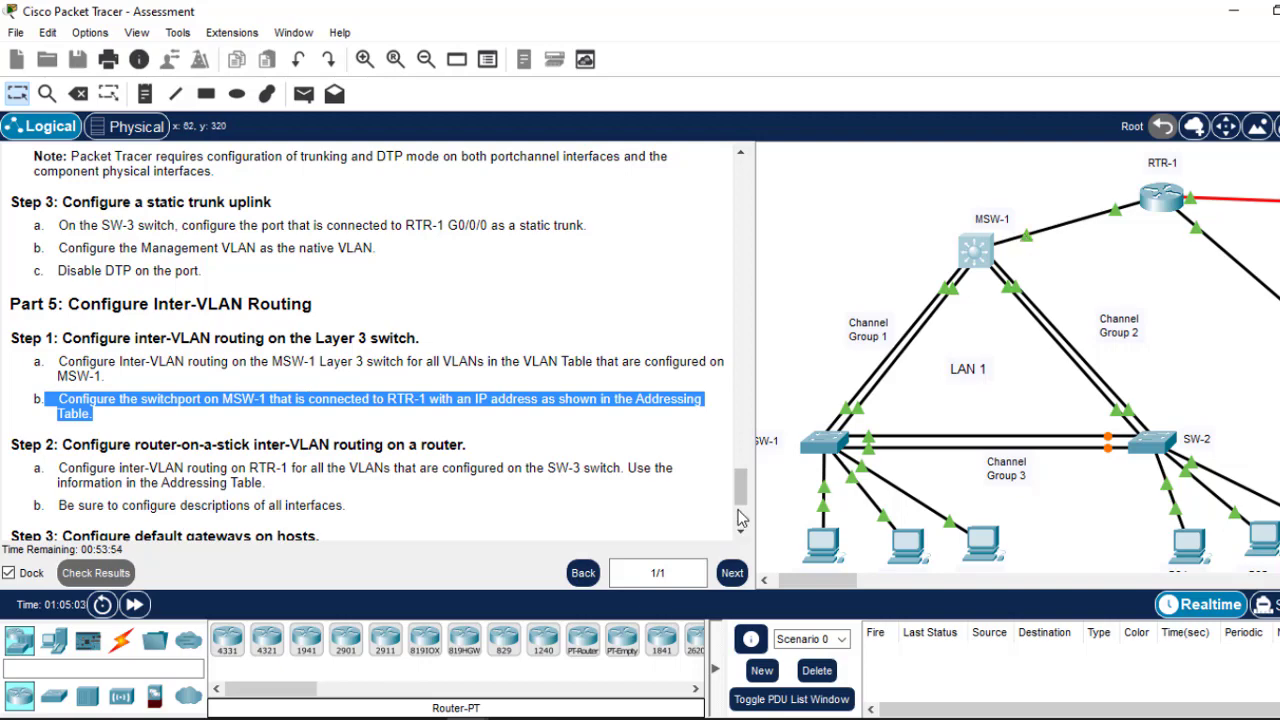
{"action": "left_click_drag", "start_coordinate": [741, 503], "coordinate": [720, 248]}
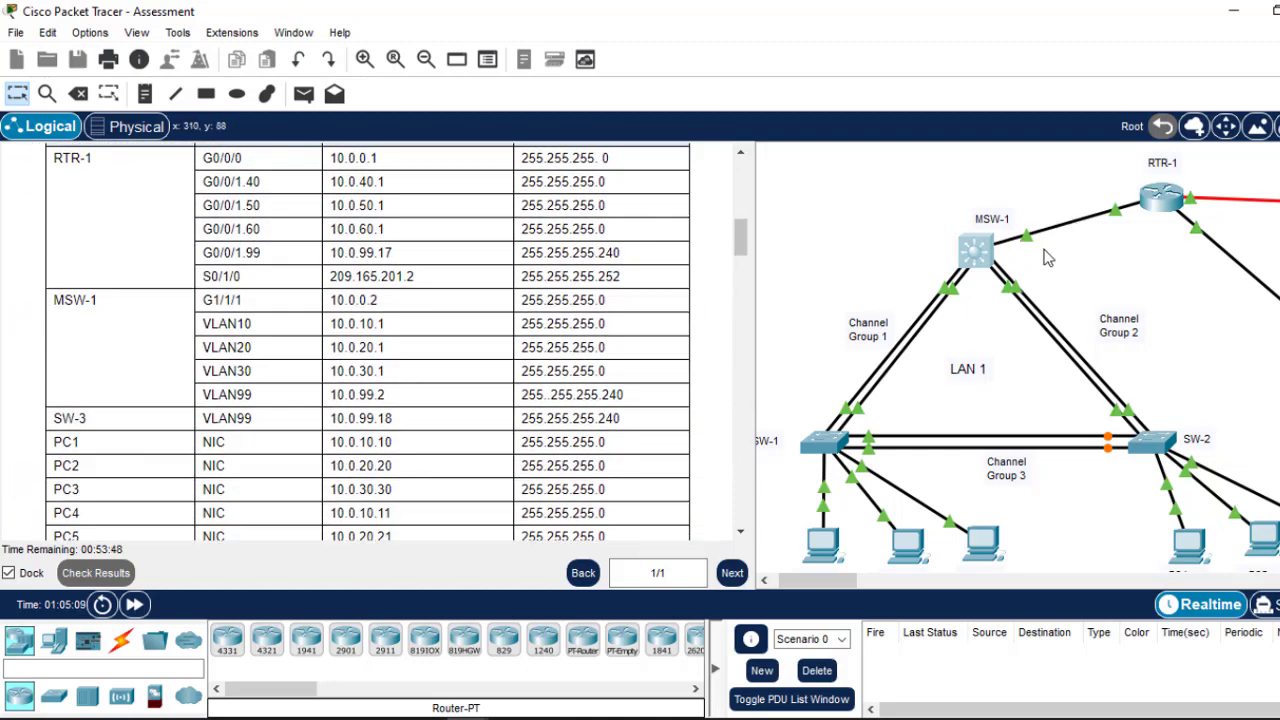
{"action": "left_click", "coordinate": [982, 251]}
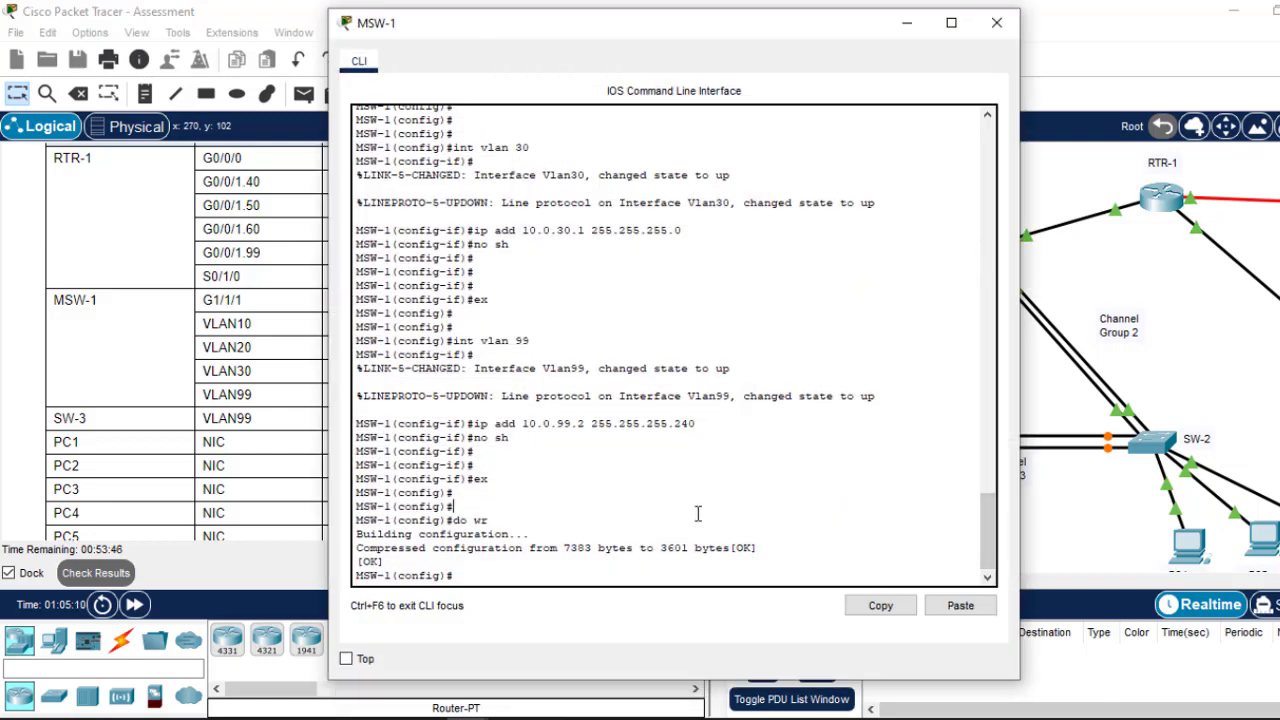
Step: Enter int g1/1/1 on MSW-1 and run no switchport to make it a routed port
{"action": "key", "text": "Return"}
{"action": "key", "text": "Return"}
{"action": "type", "text": "int g"}
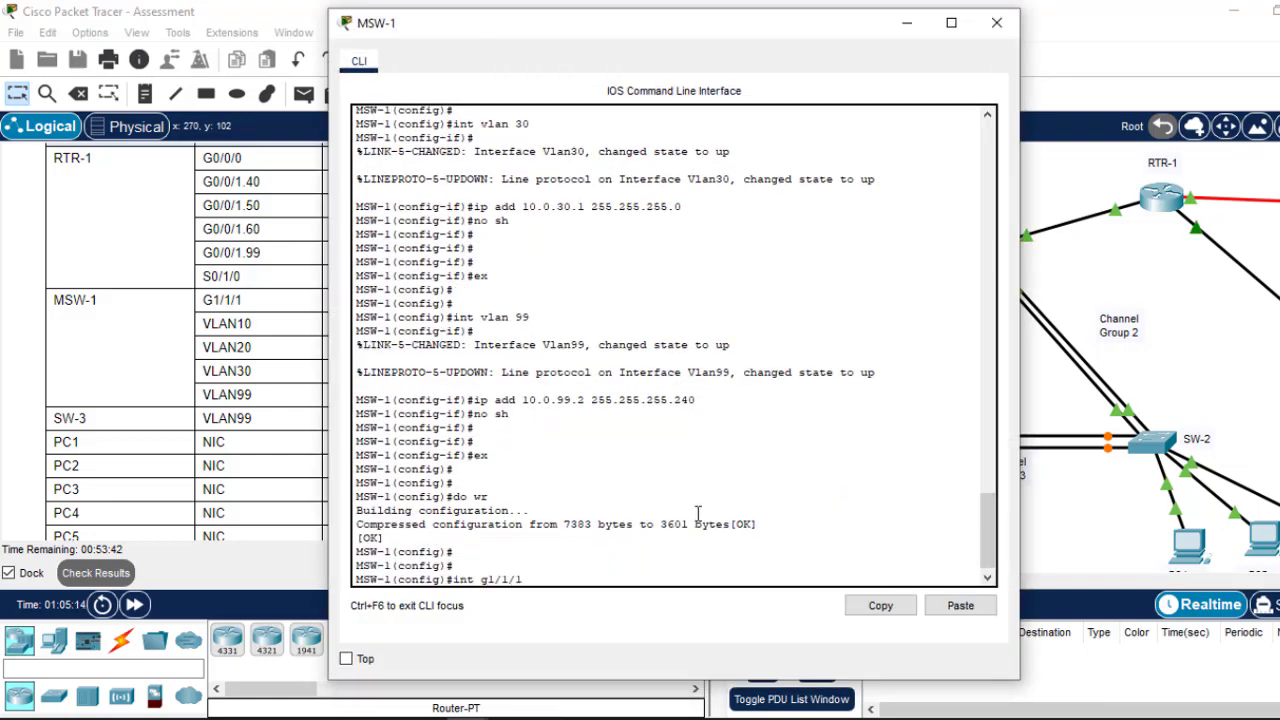
{"action": "type", "text": "1/1/1"}
{"action": "key", "text": "Return"}
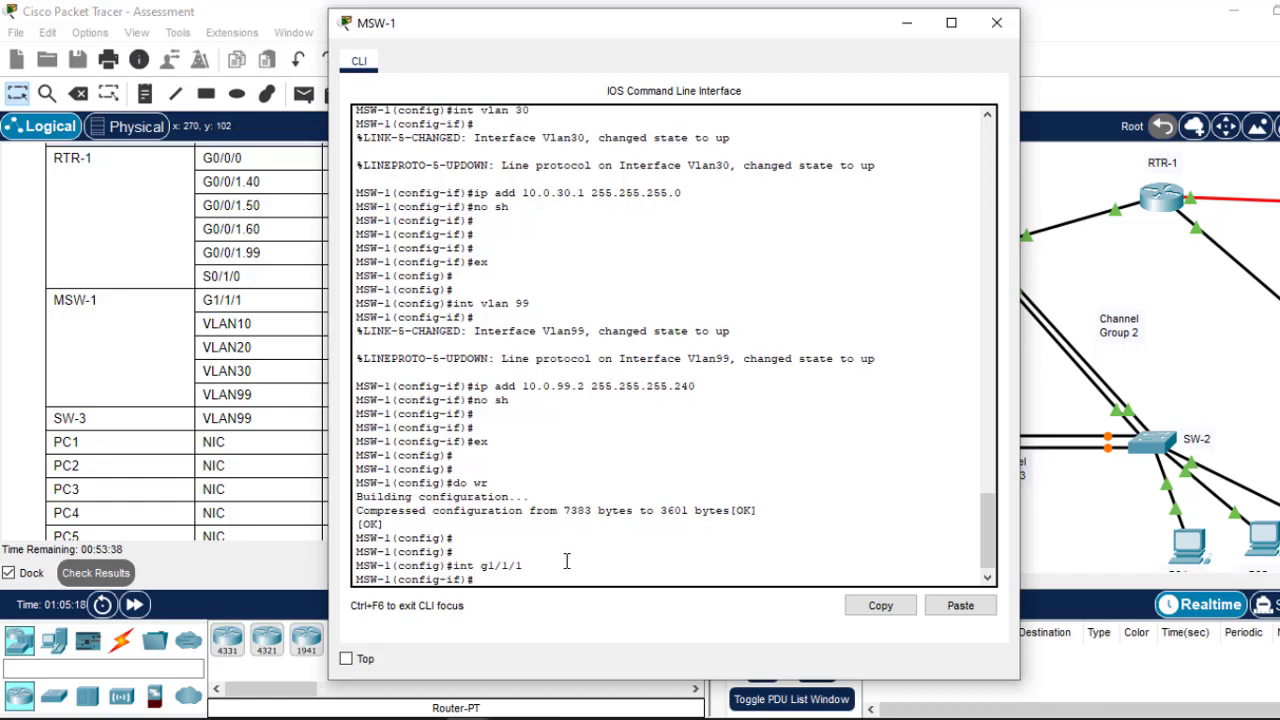
{"action": "left_click", "coordinate": [909, 24]}
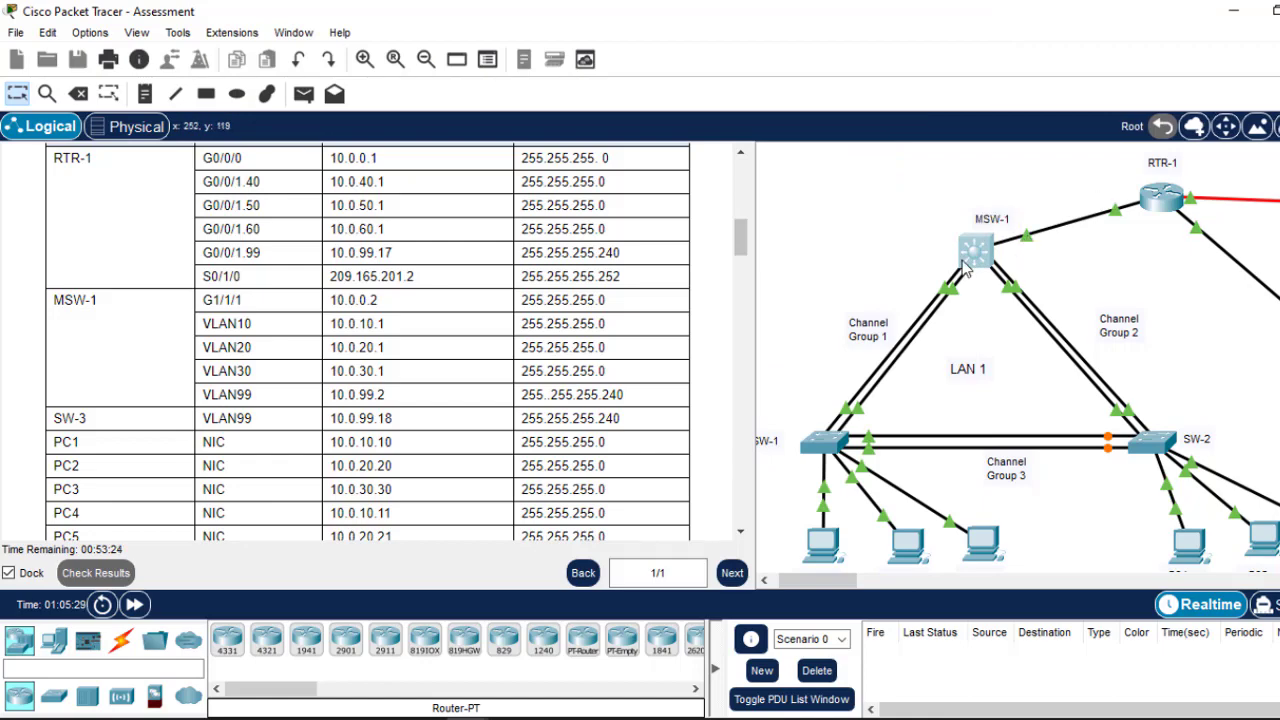
{"action": "left_click", "coordinate": [974, 252]}
{"action": "left_click", "coordinate": [662, 556]}
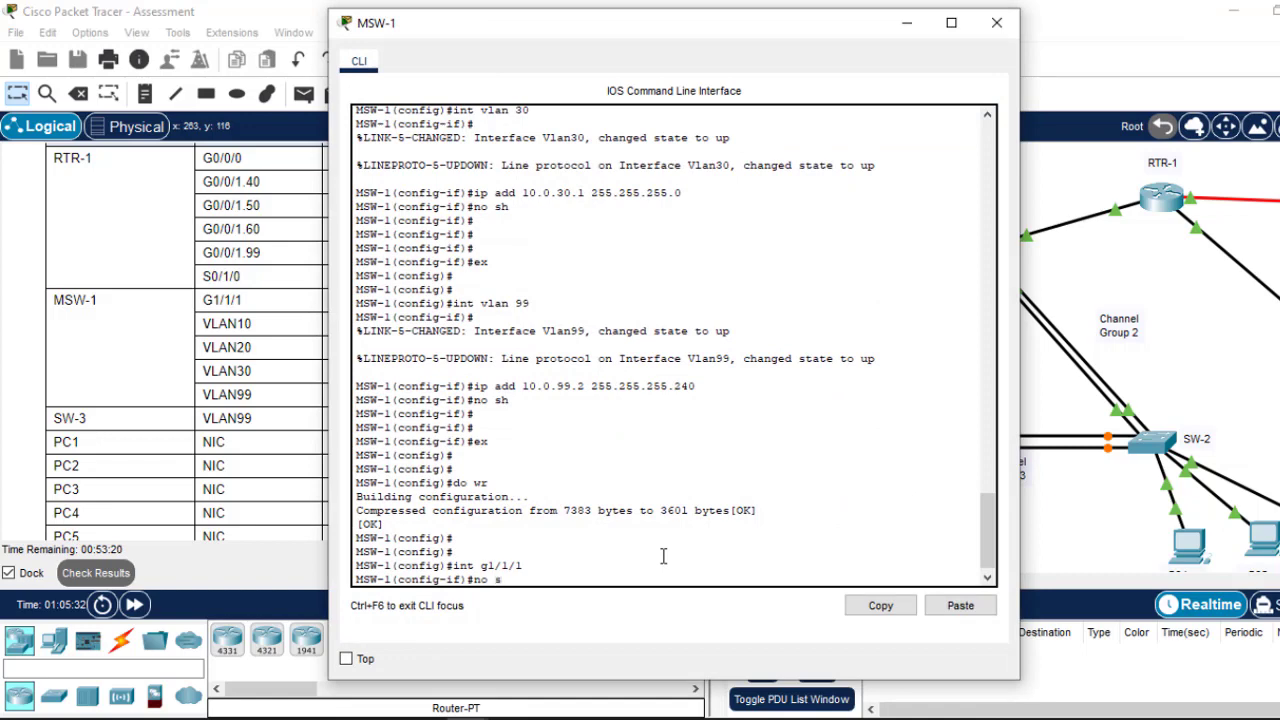
{"action": "key", "text": "Tab"}
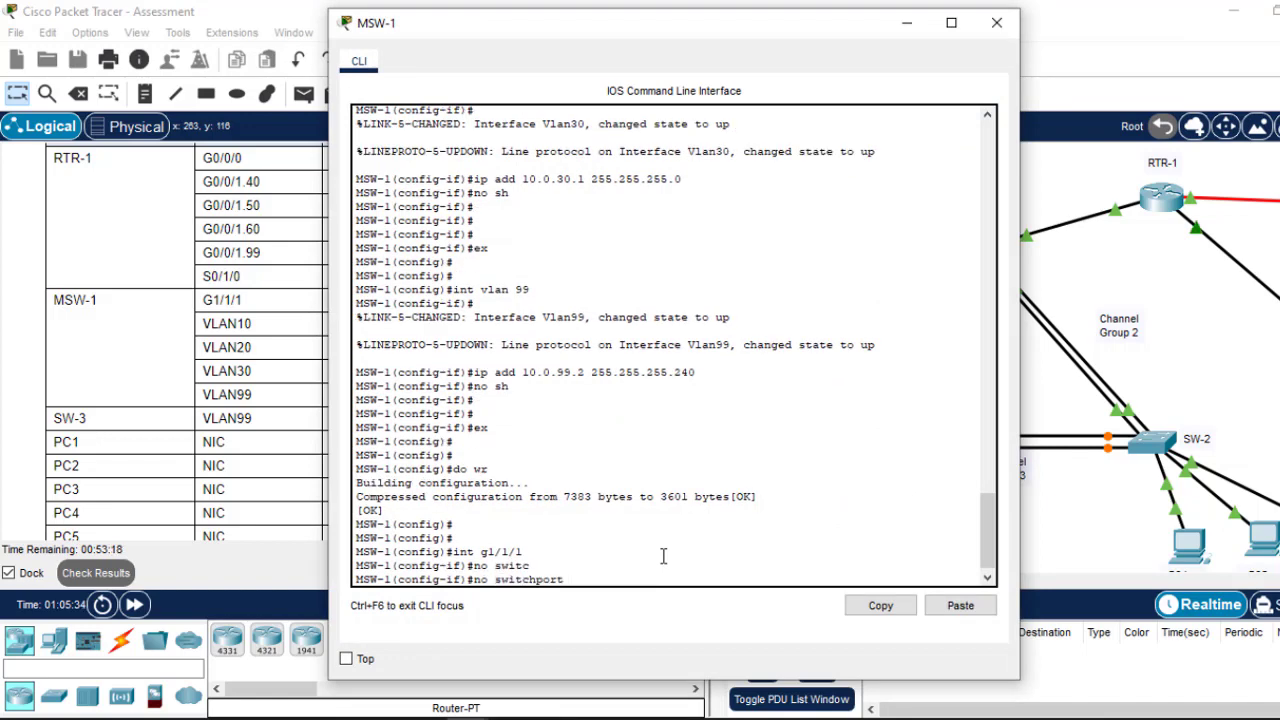
{"action": "key", "text": "Return"}
{"action": "key", "text": "Return"}
{"action": "key", "text": "Return"}
{"action": "key", "text": "Return"}
{"action": "key", "text": "Return"}
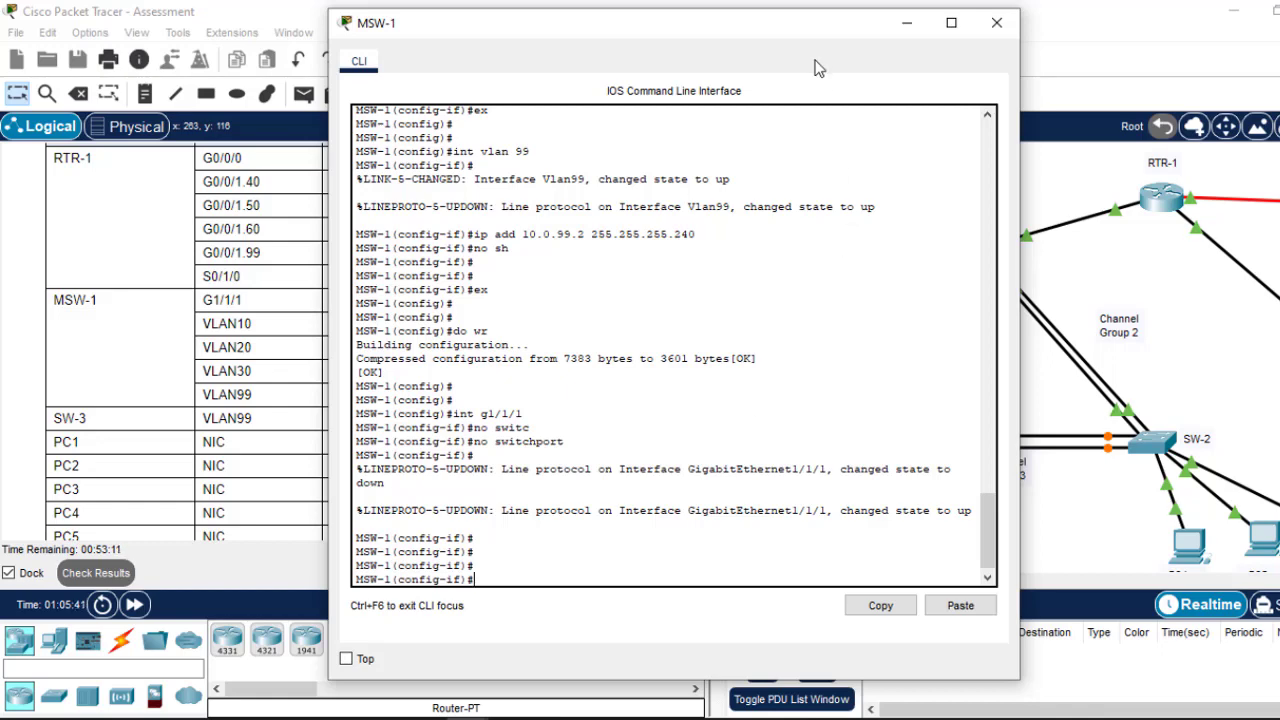
{"action": "left_click_drag", "start_coordinate": [824, 34], "coordinate": [652, 66]}
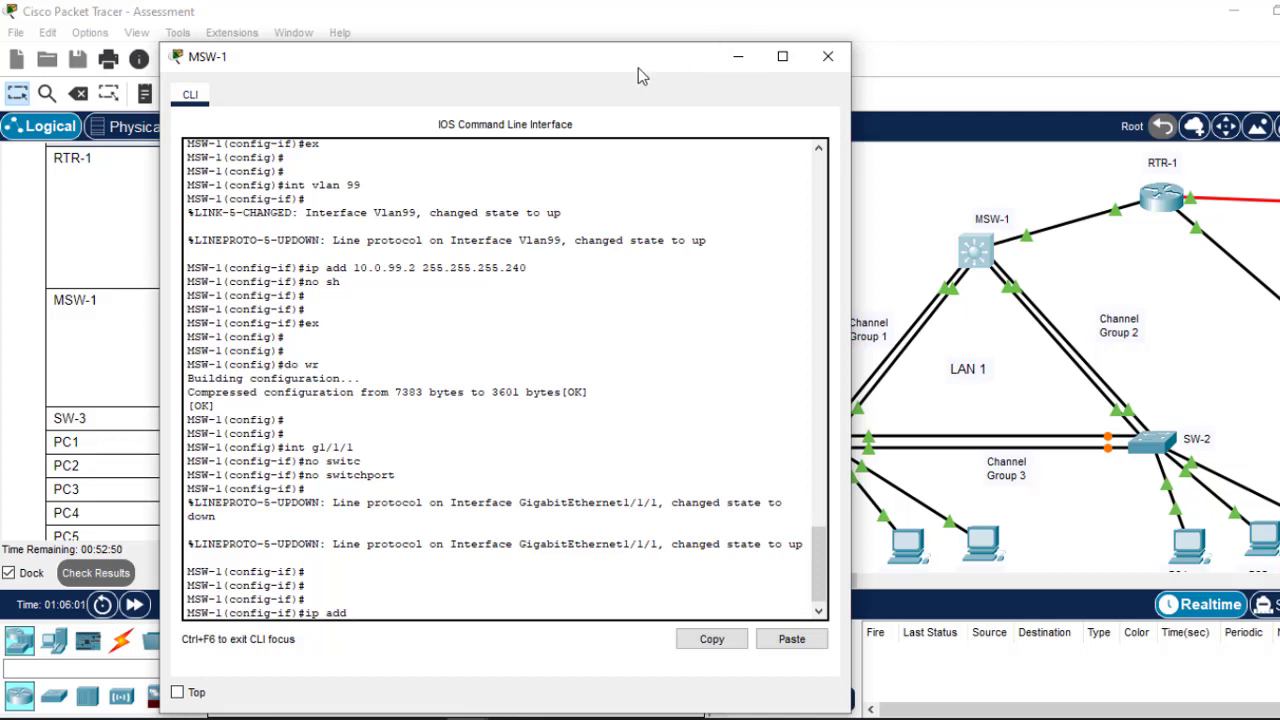
Step: Assign 10.0.0.2 255.255.255.0 to MSW-1's G1/1/1 and enable the port
{"action": "left_click_drag", "start_coordinate": [638, 68], "coordinate": [944, 41]}
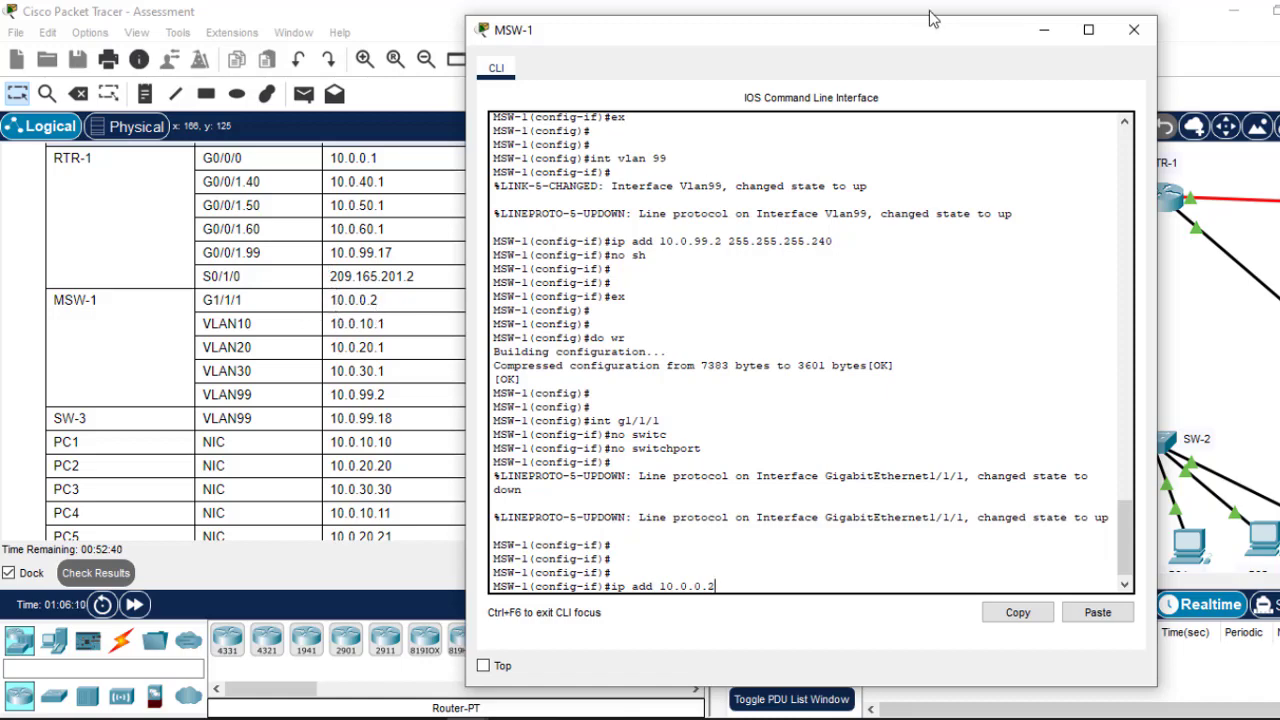
{"action": "left_click_drag", "start_coordinate": [922, 35], "coordinate": [868, 17]}
{"action": "double_click", "coordinate": [868, 17]}
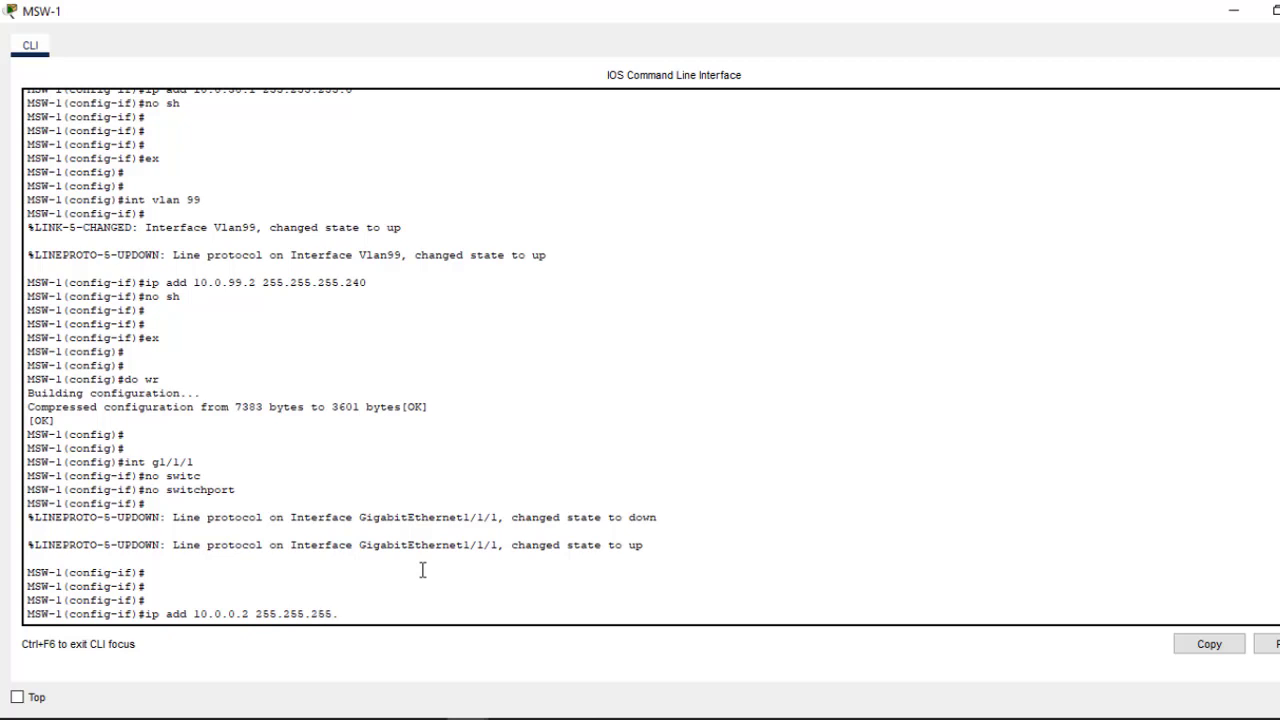
{"action": "key", "text": "Return"}
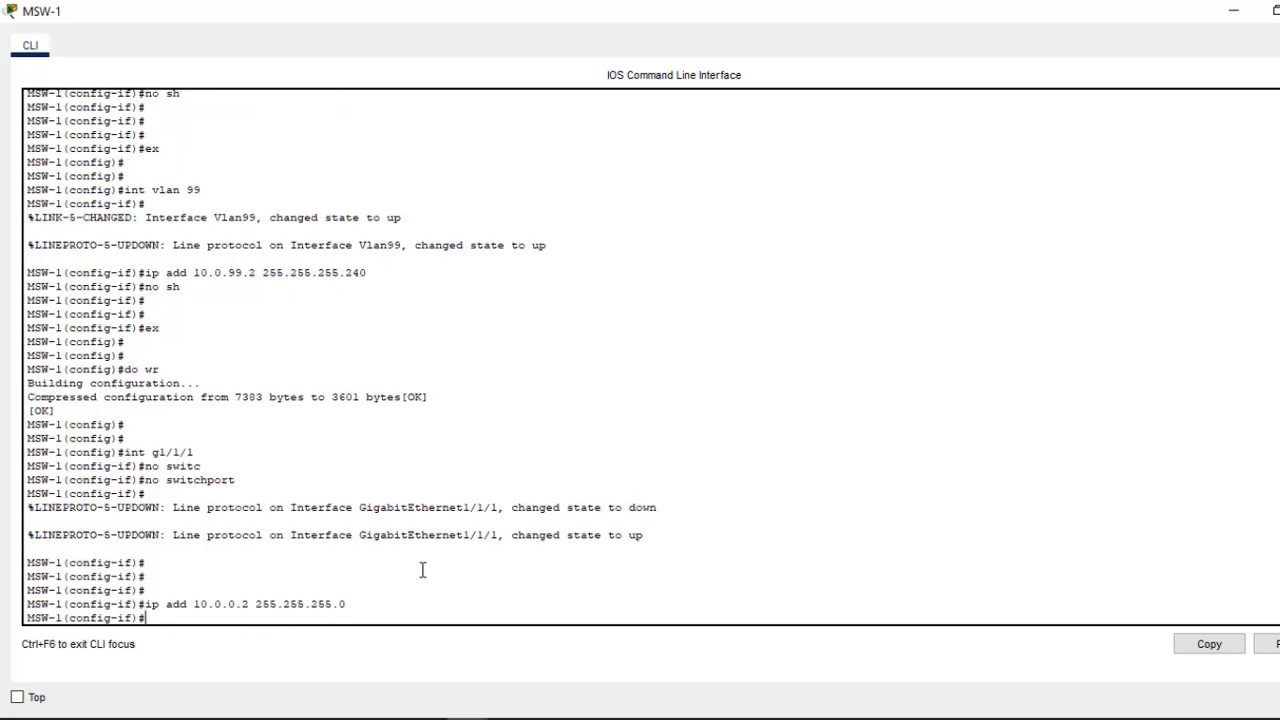
{"action": "type", "text": "no sh"}
{"action": "key", "text": "Return"}
{"action": "key", "text": "Return"}
{"action": "key", "text": "Return"}
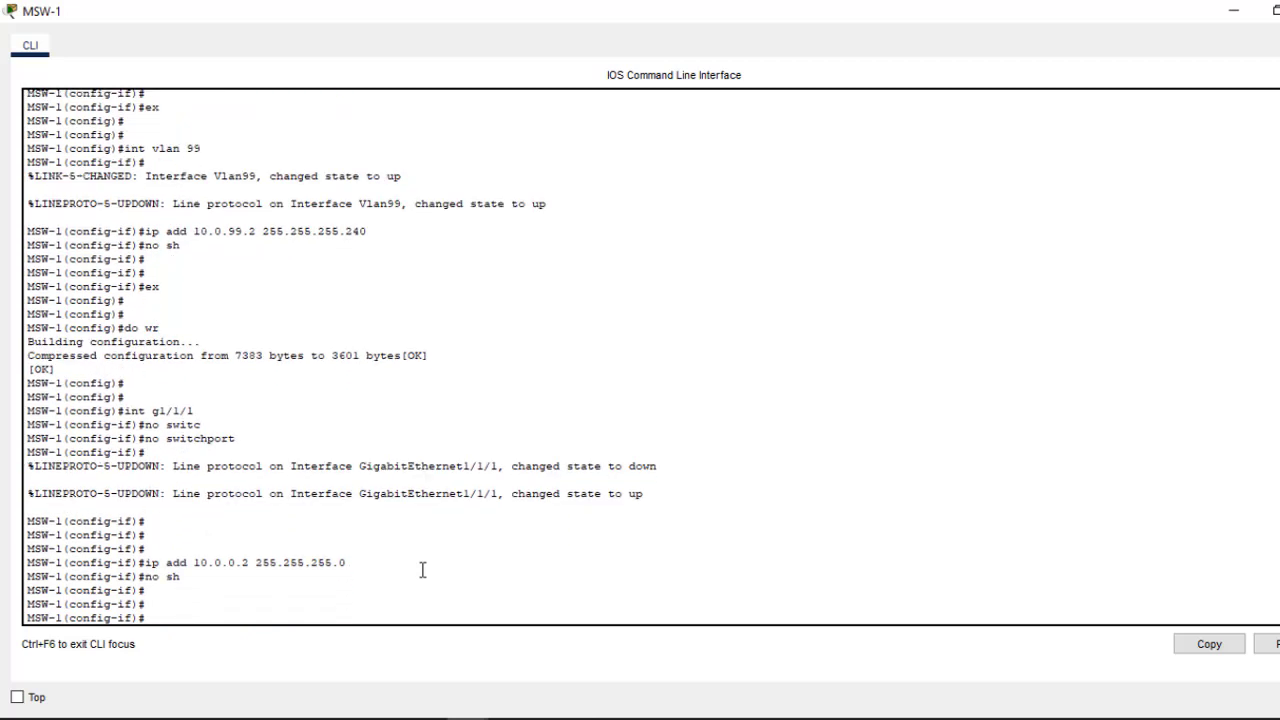
Step: Exit the interface, save MSW-1's configuration with do wr, and close its window
{"action": "type", "text": "ex"}
{"action": "key", "text": "Return"}
{"action": "key", "text": "Return"}
{"action": "key", "text": "Return"}
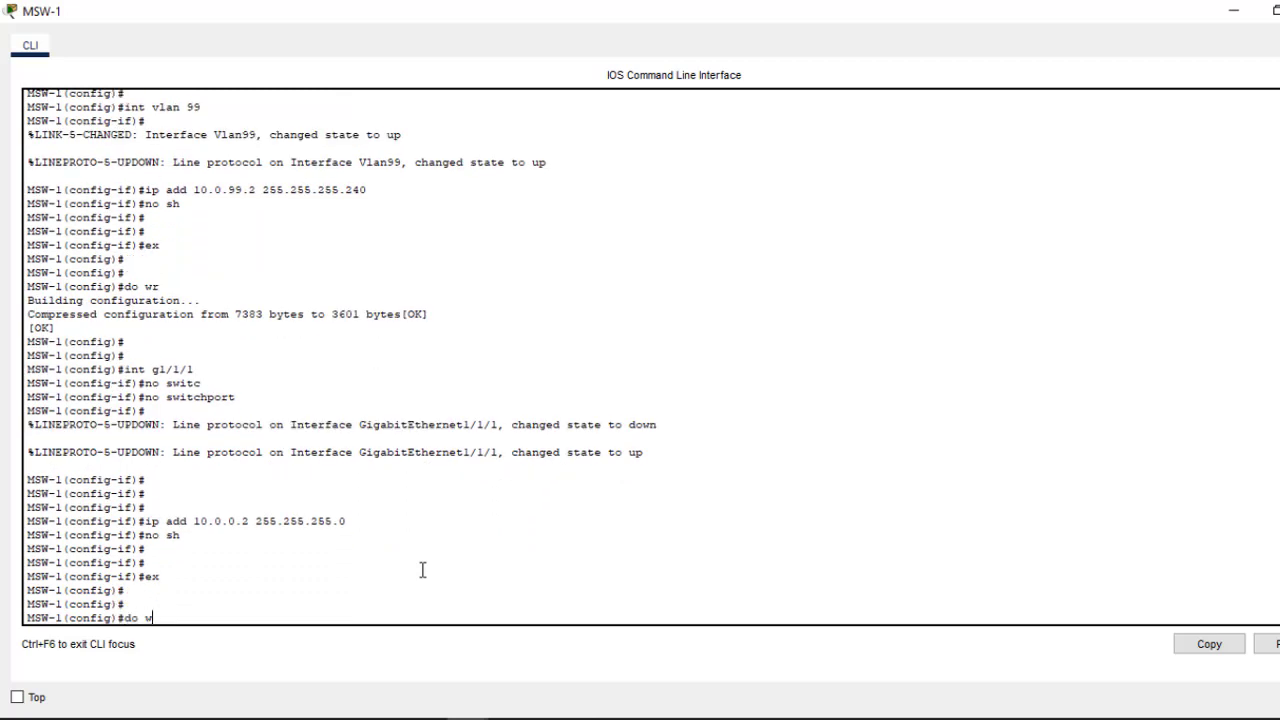
{"action": "type", "text": "do wr"}
{"action": "key", "text": "Return"}
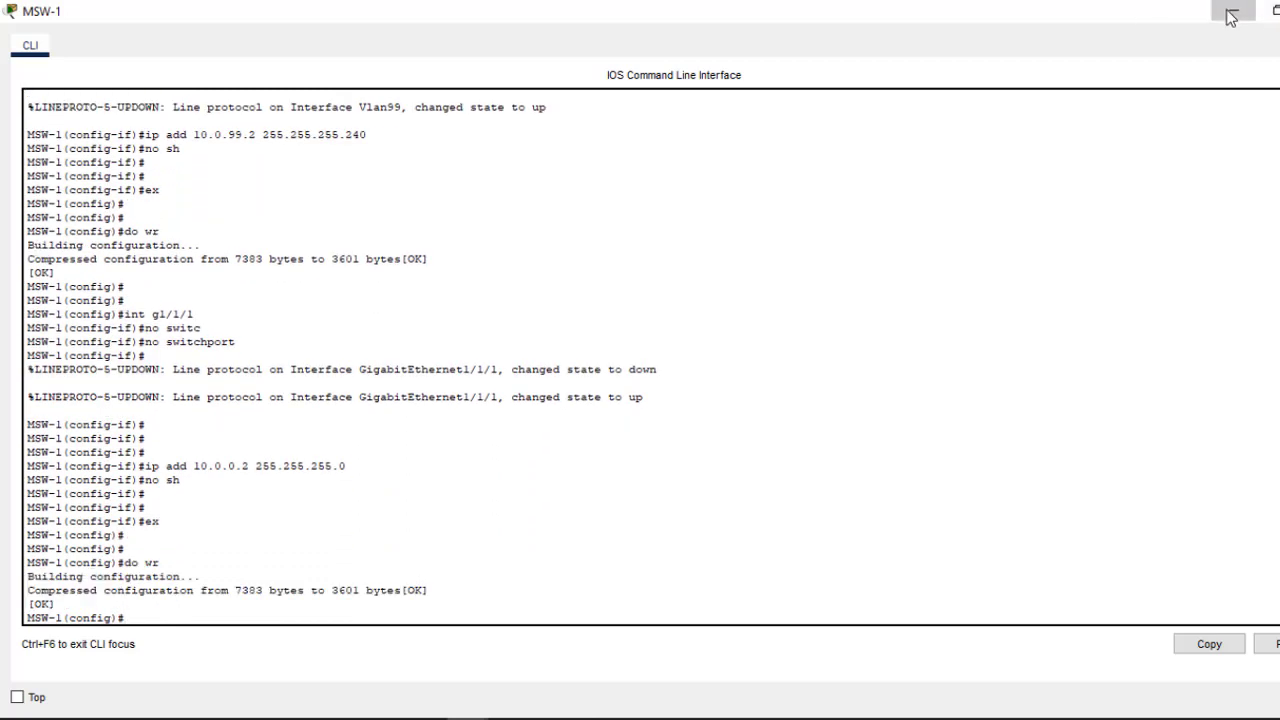
{"action": "left_click", "coordinate": [1234, 10]}
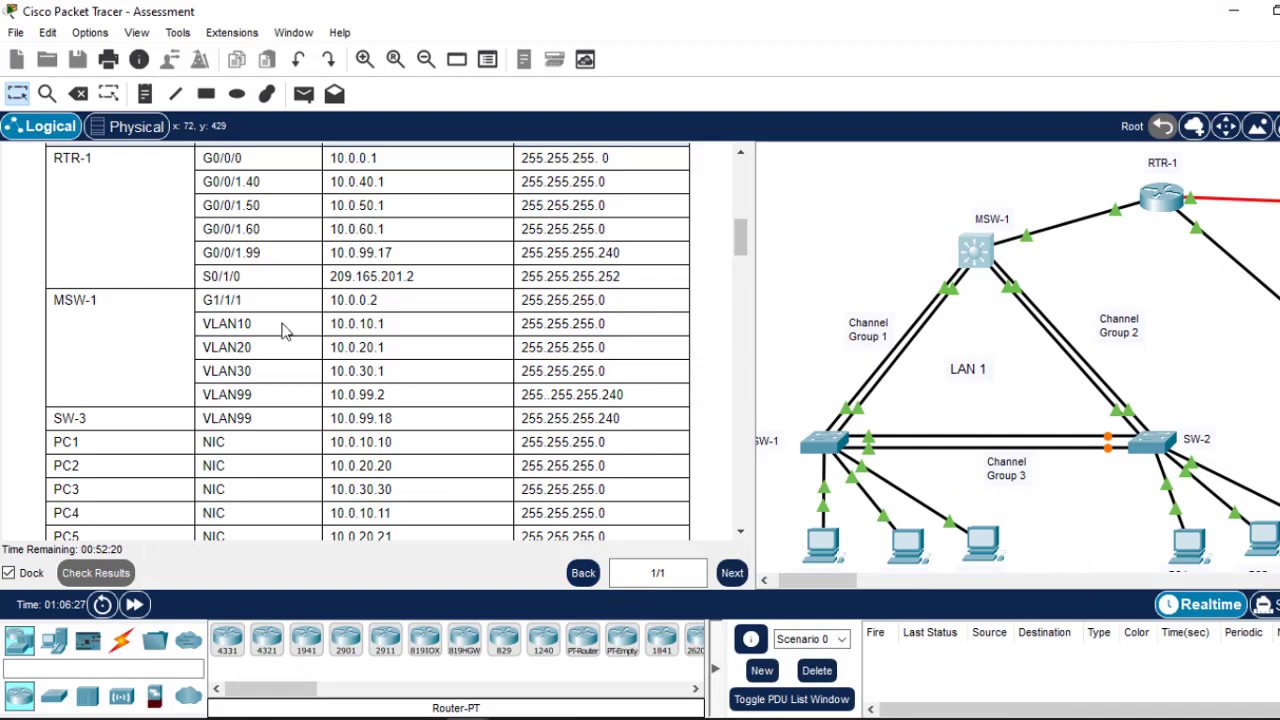
Step: Review Part 5 of the instructions, return to the Addressing Table, and shift the topology toward RTR-1
{"action": "left_click_drag", "start_coordinate": [745, 250], "coordinate": [747, 515]}
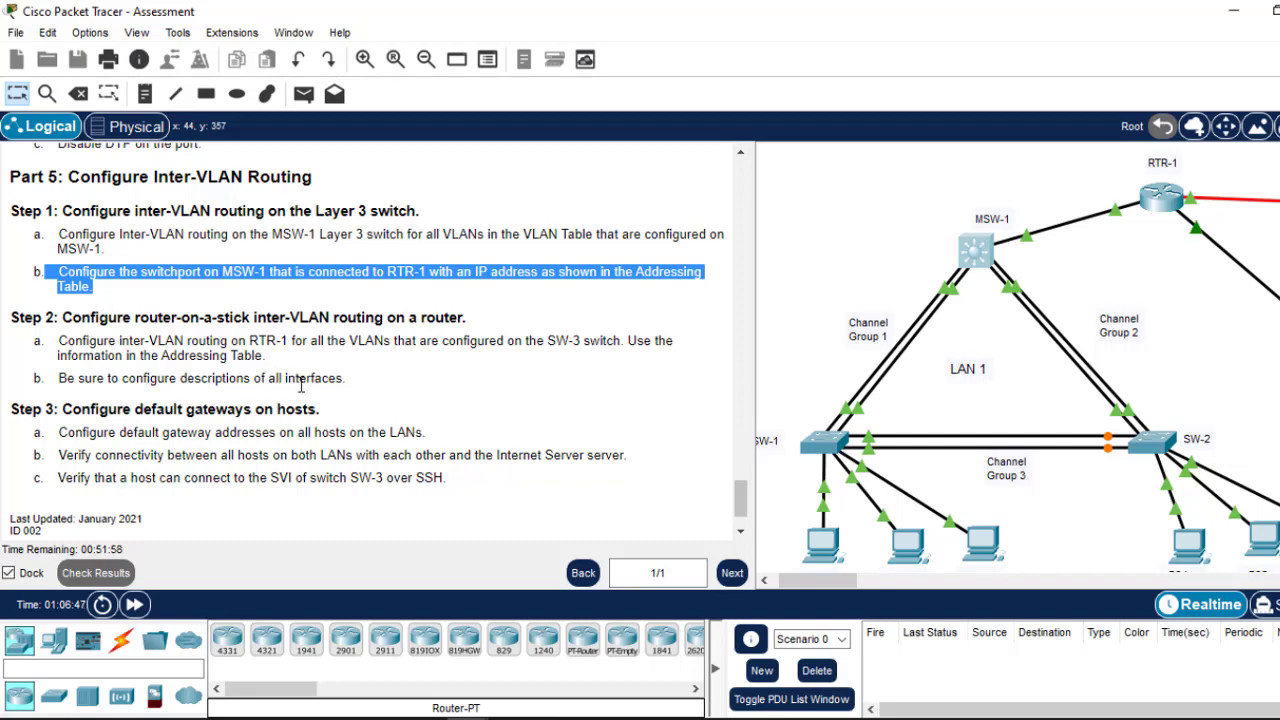
{"action": "left_click_drag", "start_coordinate": [344, 380], "coordinate": [270, 382]}
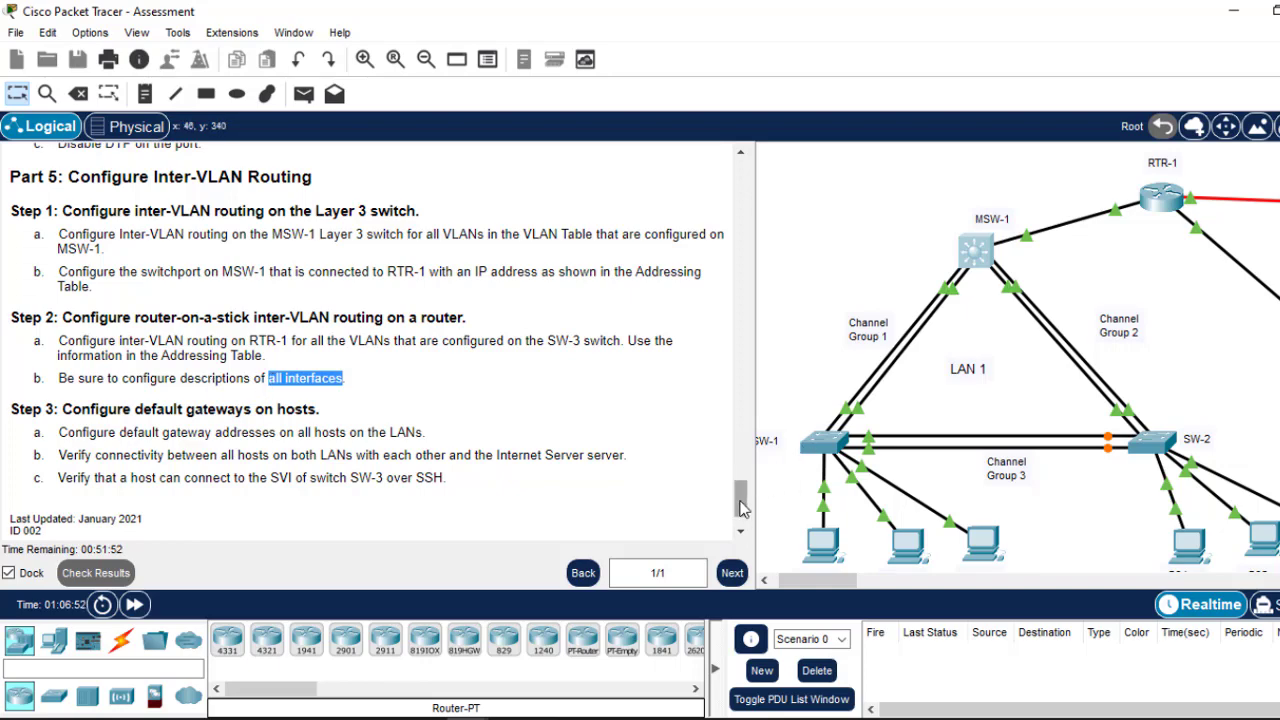
{"action": "left_click_drag", "start_coordinate": [745, 505], "coordinate": [725, 240]}
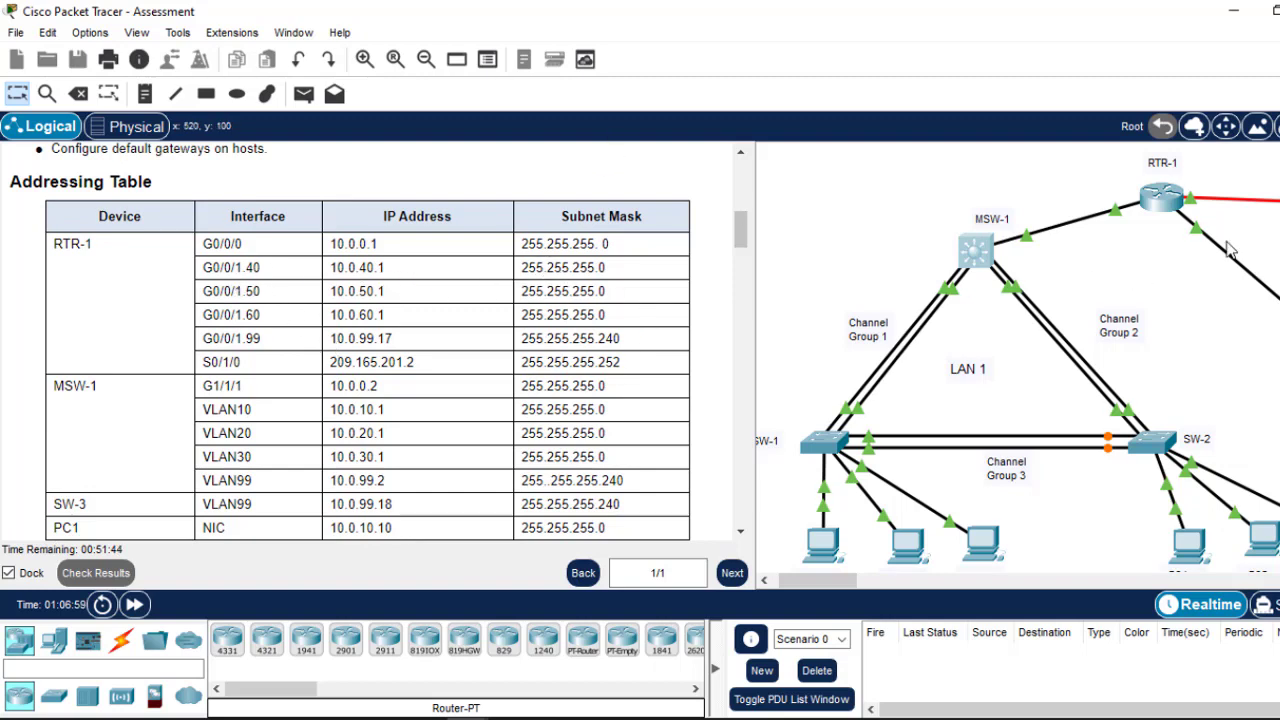
{"action": "left_click_drag", "start_coordinate": [820, 585], "coordinate": [847, 576]}
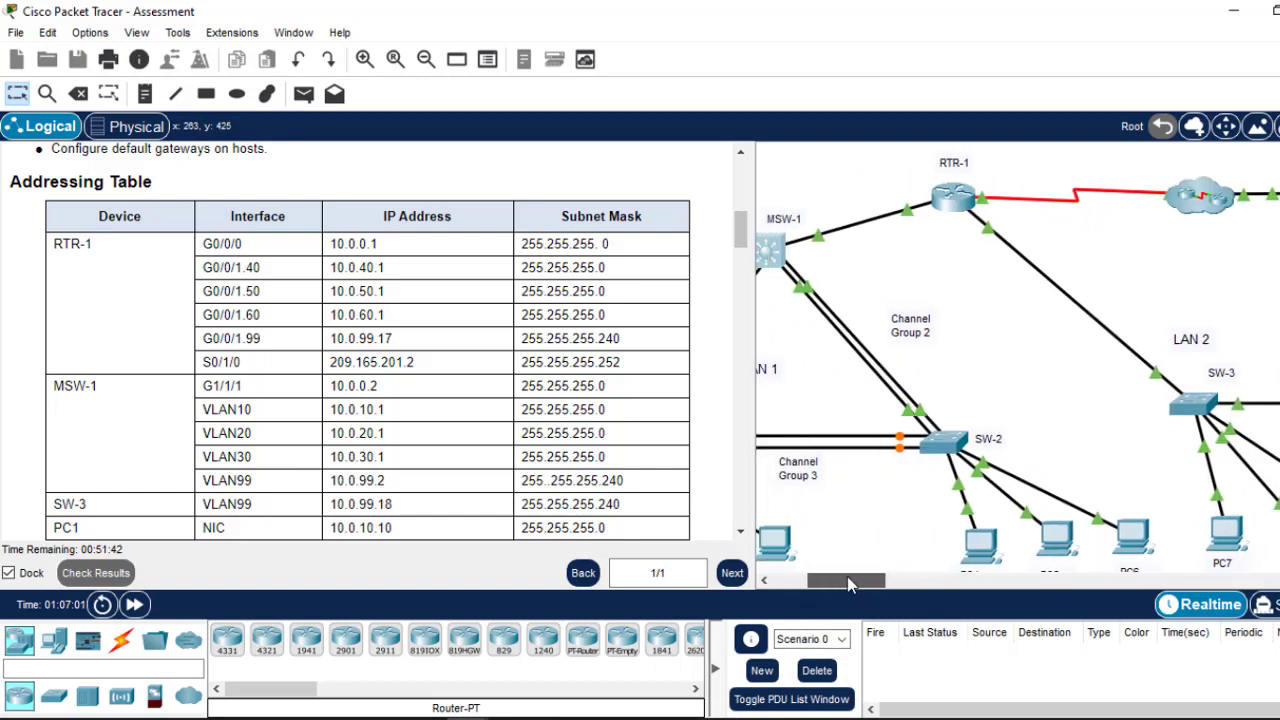
Step: Log into RTR-1 with the console and enable passwords and enter global configuration mode
{"action": "left_click", "coordinate": [955, 197]}
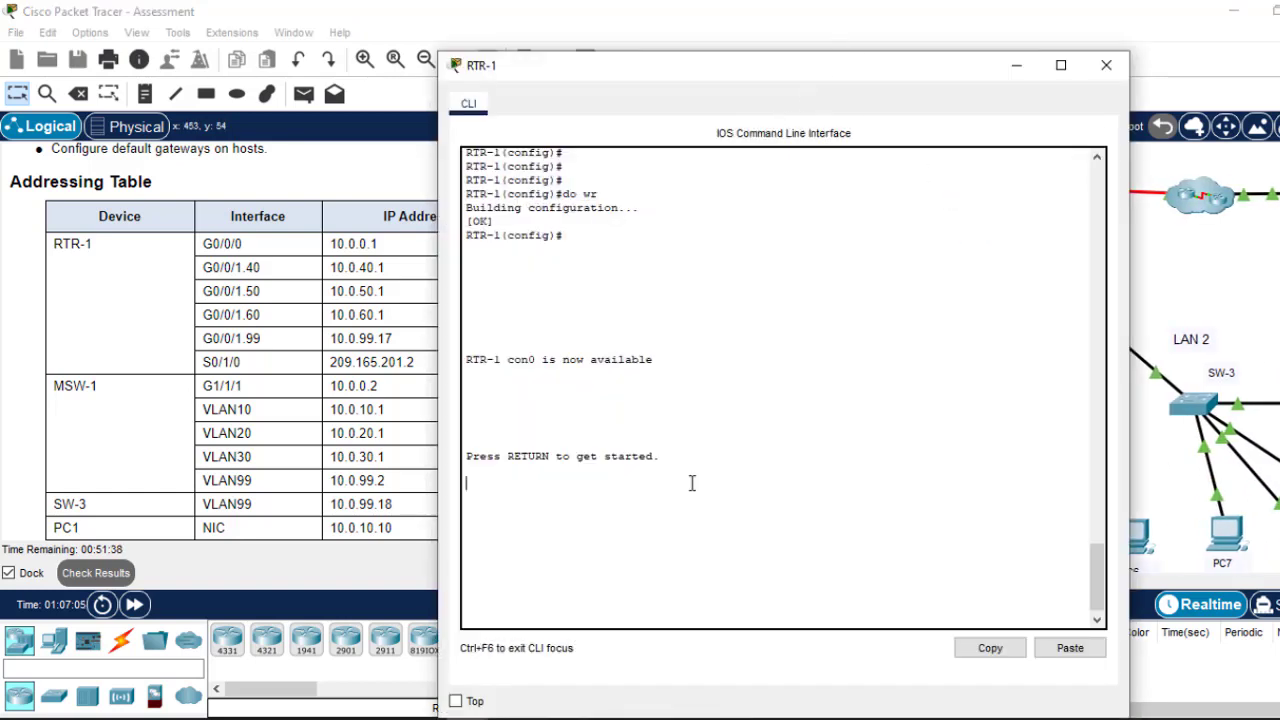
{"action": "key", "text": "Return"}
{"action": "key", "text": "Return"}
{"action": "key", "text": "Return"}
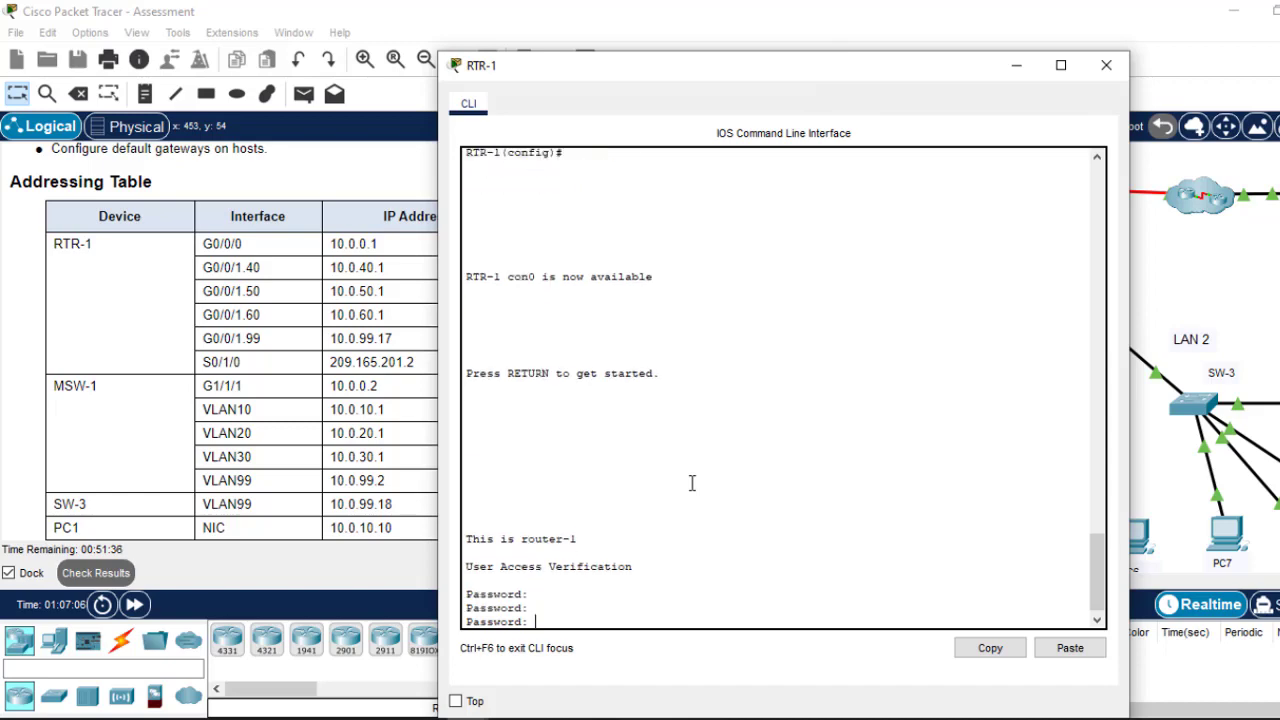
{"action": "type", "text": "cisco"}
{"action": "key", "text": "Return"}
{"action": "type", "text": "en"}
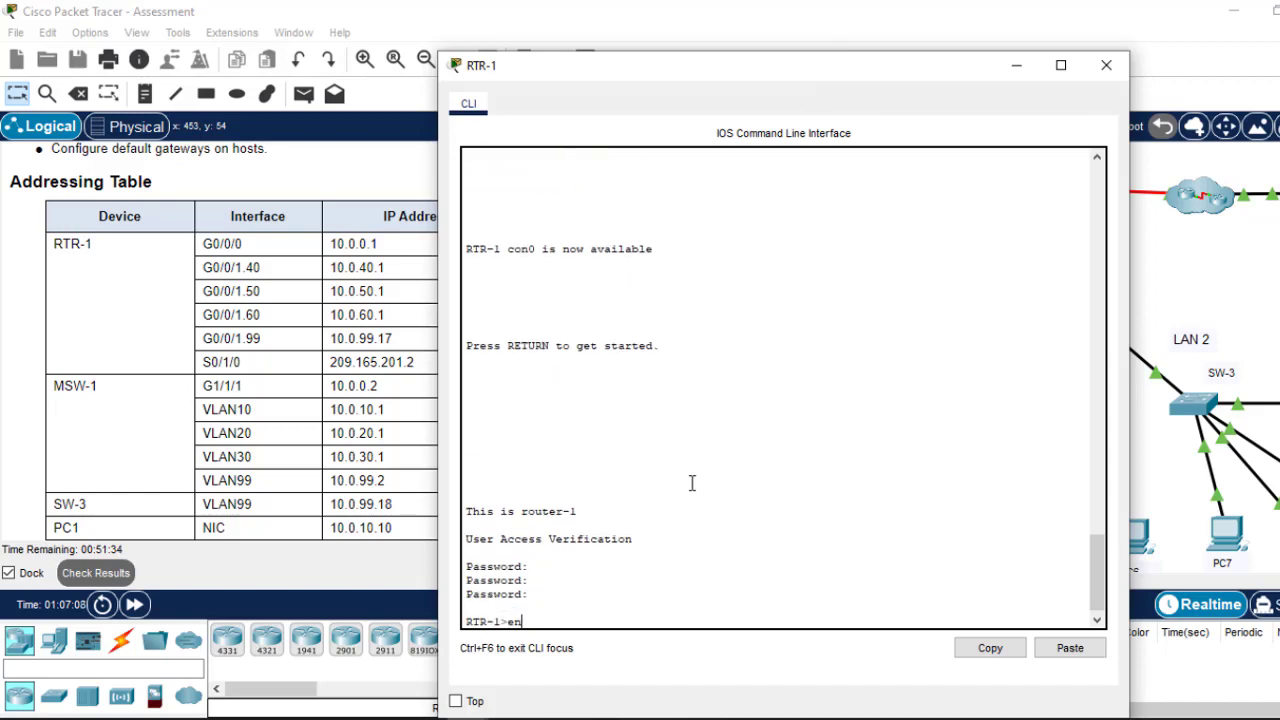
{"action": "key", "text": "Return"}
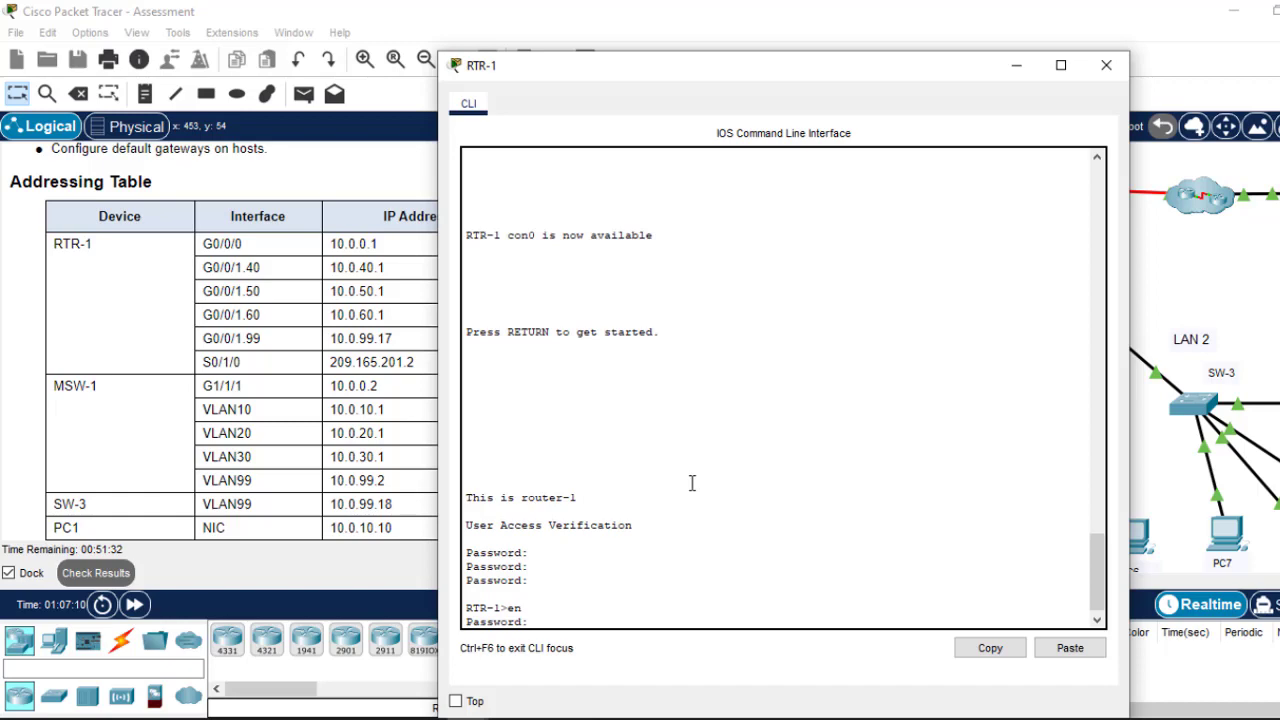
{"action": "type", "text": "class"}
{"action": "key", "text": "Return"}
{"action": "key", "text": "Return"}
{"action": "key", "text": "Return"}
{"action": "type", "text": "co"}
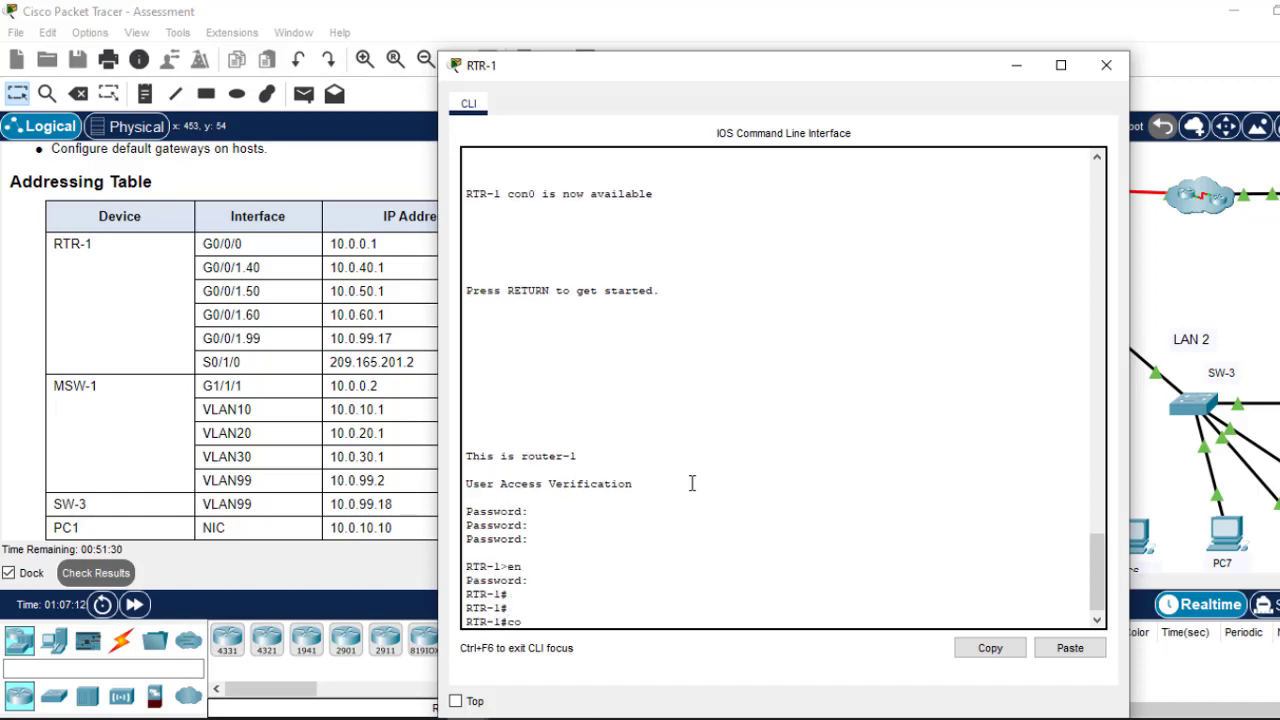
{"action": "type", "text": "nf t"}
{"action": "key", "text": "Return"}
{"action": "key", "text": "Return"}
{"action": "key", "text": "Return"}
{"action": "key", "text": "Return"}
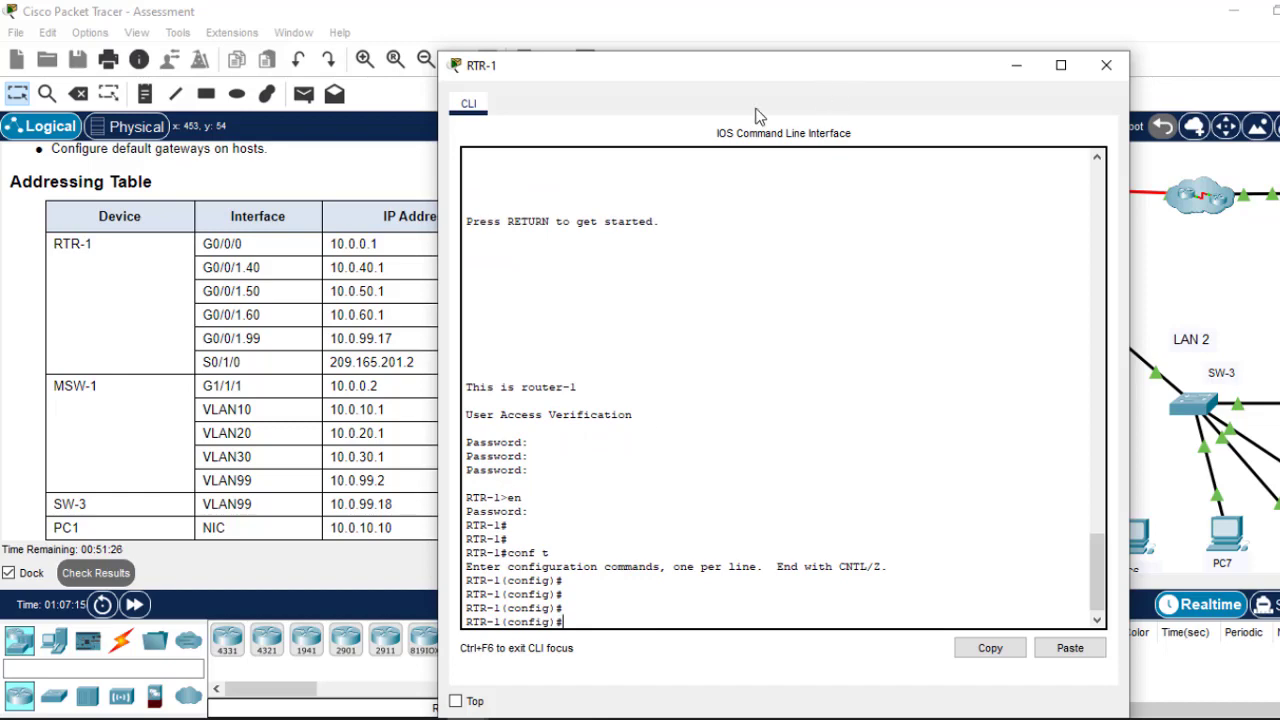
Step: Place the RTR-1 terminal beside the Addressing Table and type int g0/0/1.40
{"action": "left_click_drag", "start_coordinate": [845, 71], "coordinate": [564, 130]}
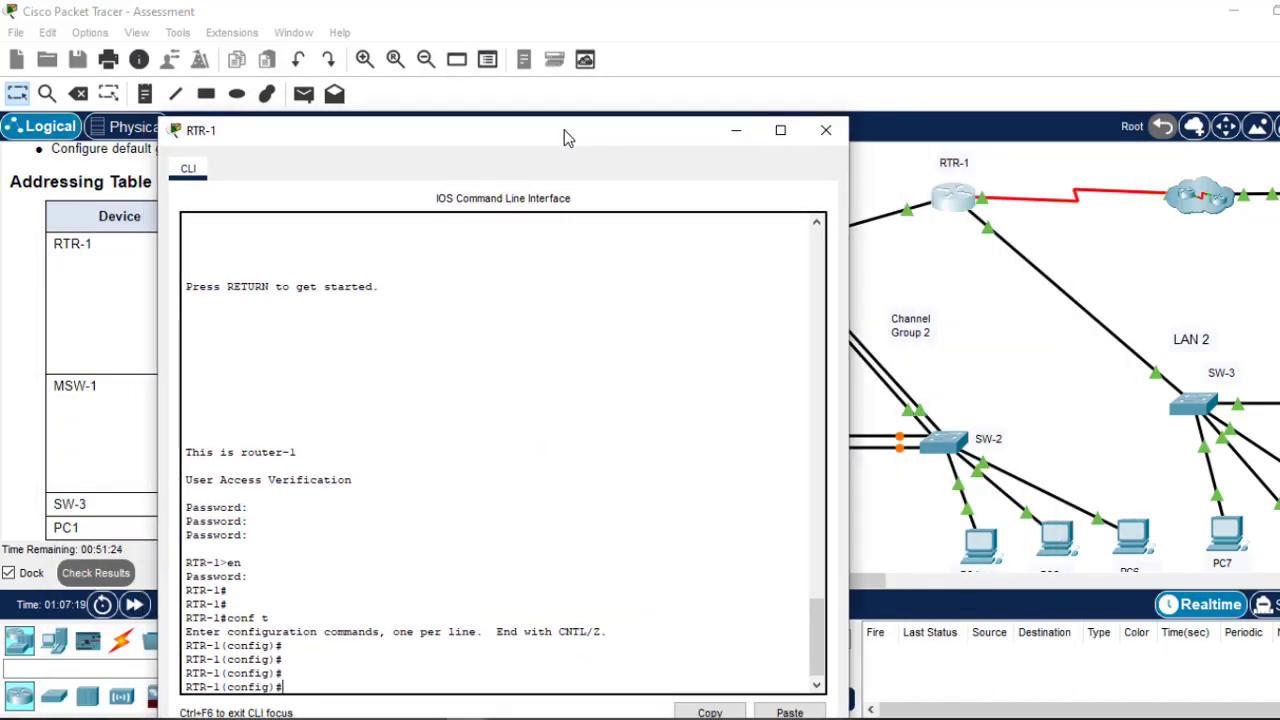
{"action": "left_click_drag", "start_coordinate": [566, 134], "coordinate": [826, 46]}
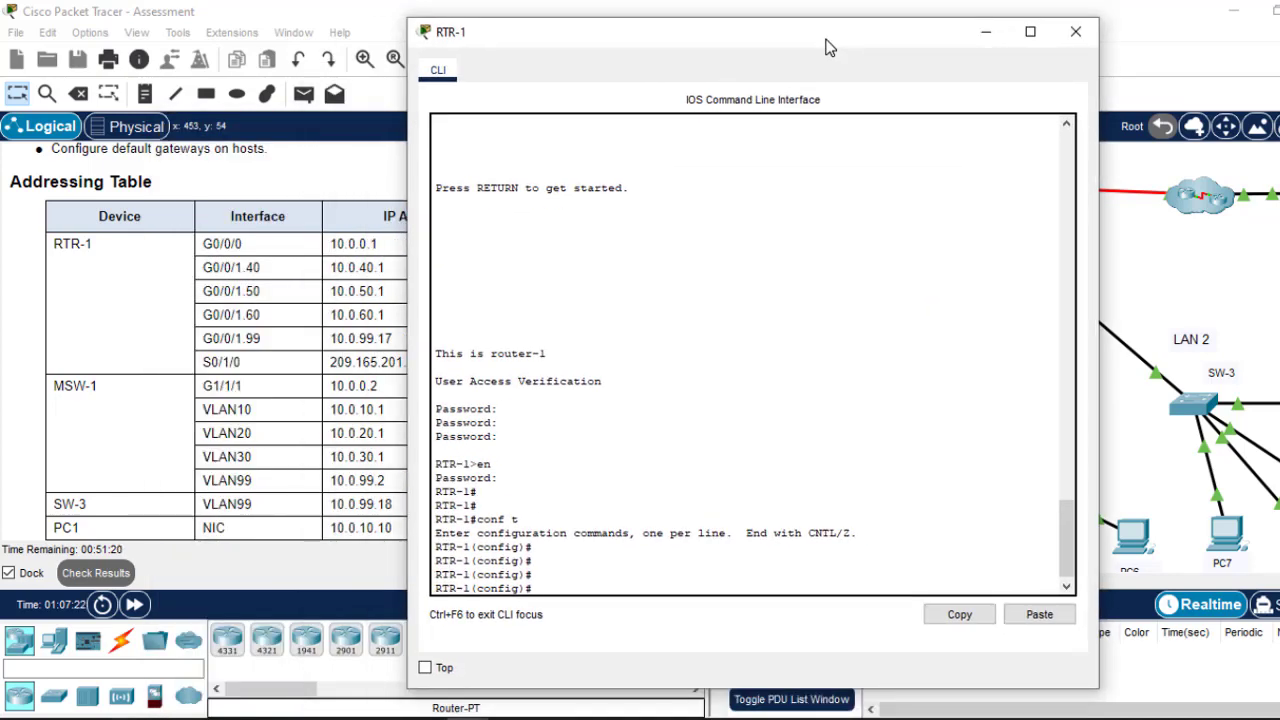
{"action": "left_click_drag", "start_coordinate": [826, 46], "coordinate": [520, 355]}
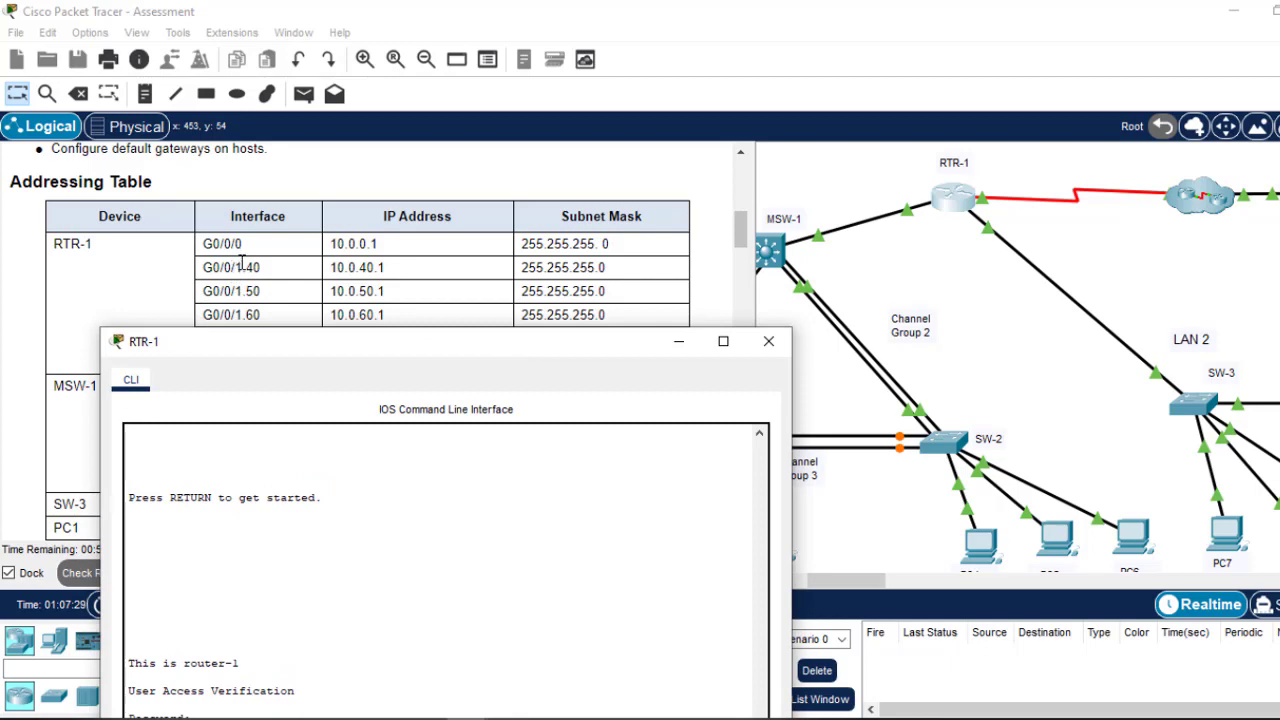
{"action": "left_click", "coordinate": [979, 291]}
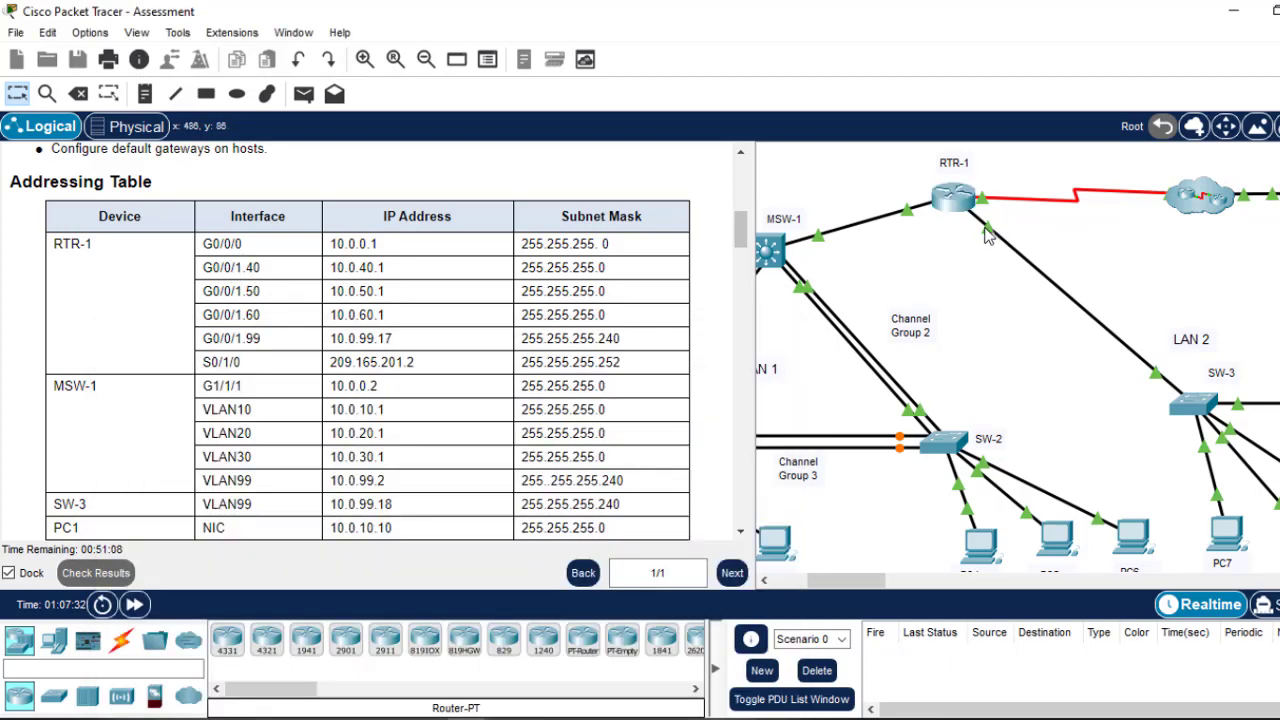
{"action": "left_click", "coordinate": [955, 205]}
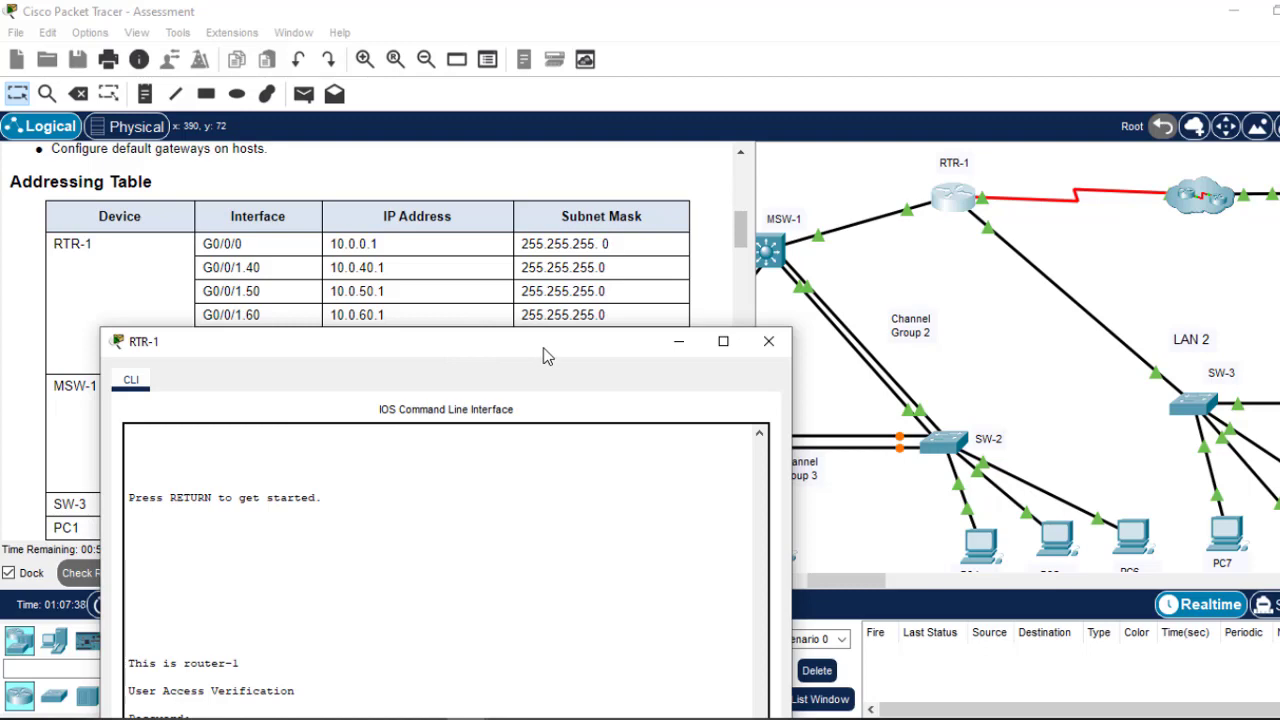
{"action": "left_click_drag", "start_coordinate": [543, 351], "coordinate": [832, 103]}
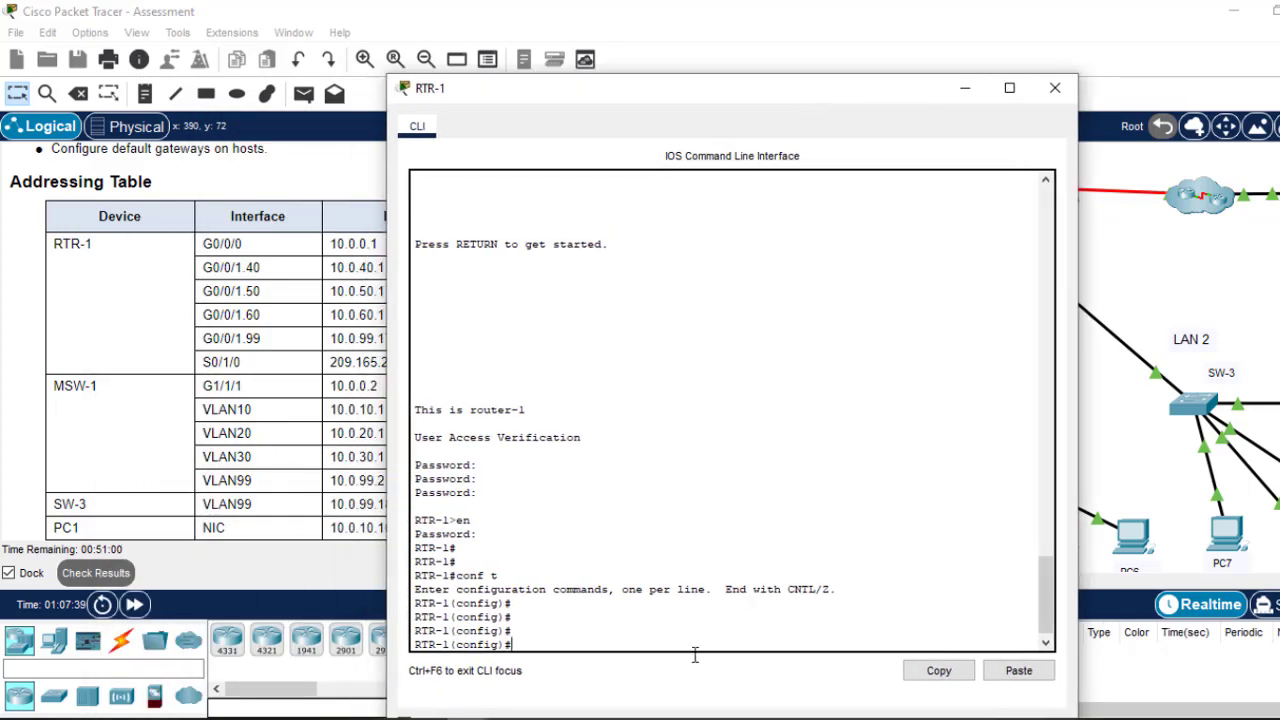
{"action": "type", "text": "int g0/0/1.40"}
Step: Enter subinterface G0/0/1.40 and set encapsulation dot1Q 40
{"action": "left_click_drag", "start_coordinate": [790, 98], "coordinate": [978, 101]}
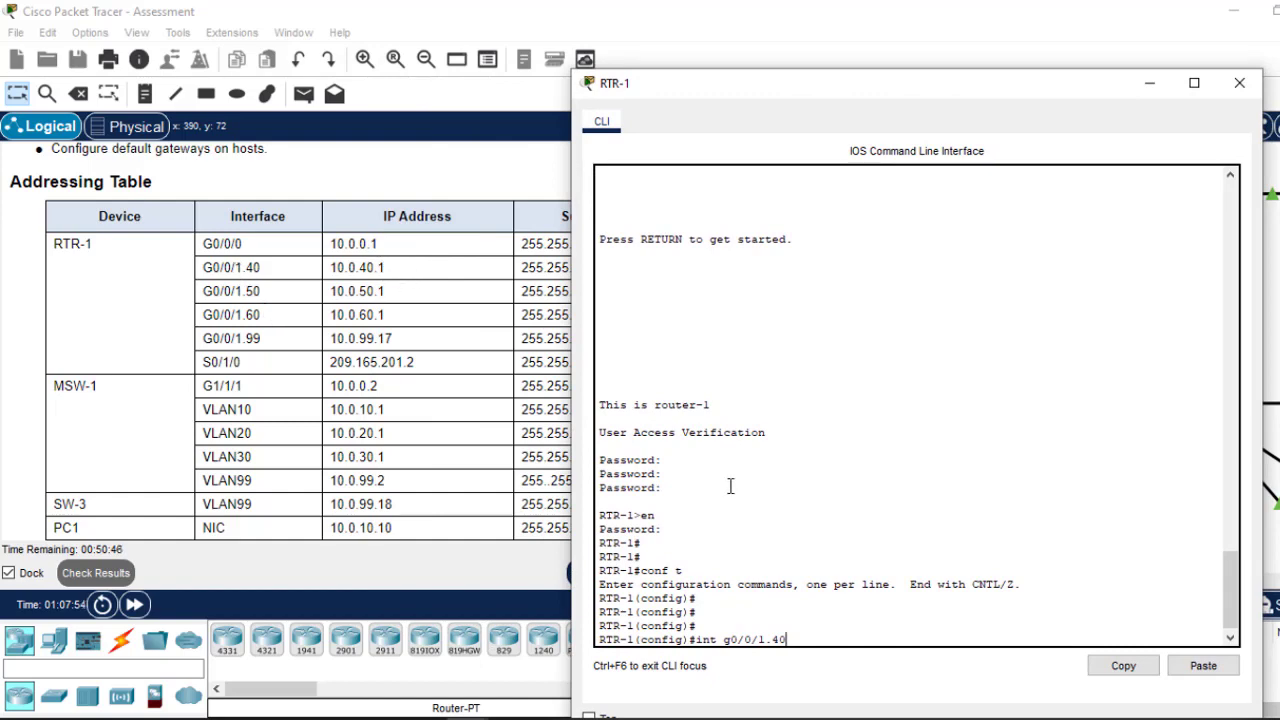
{"action": "key", "text": "Return"}
{"action": "key", "text": "Return"}
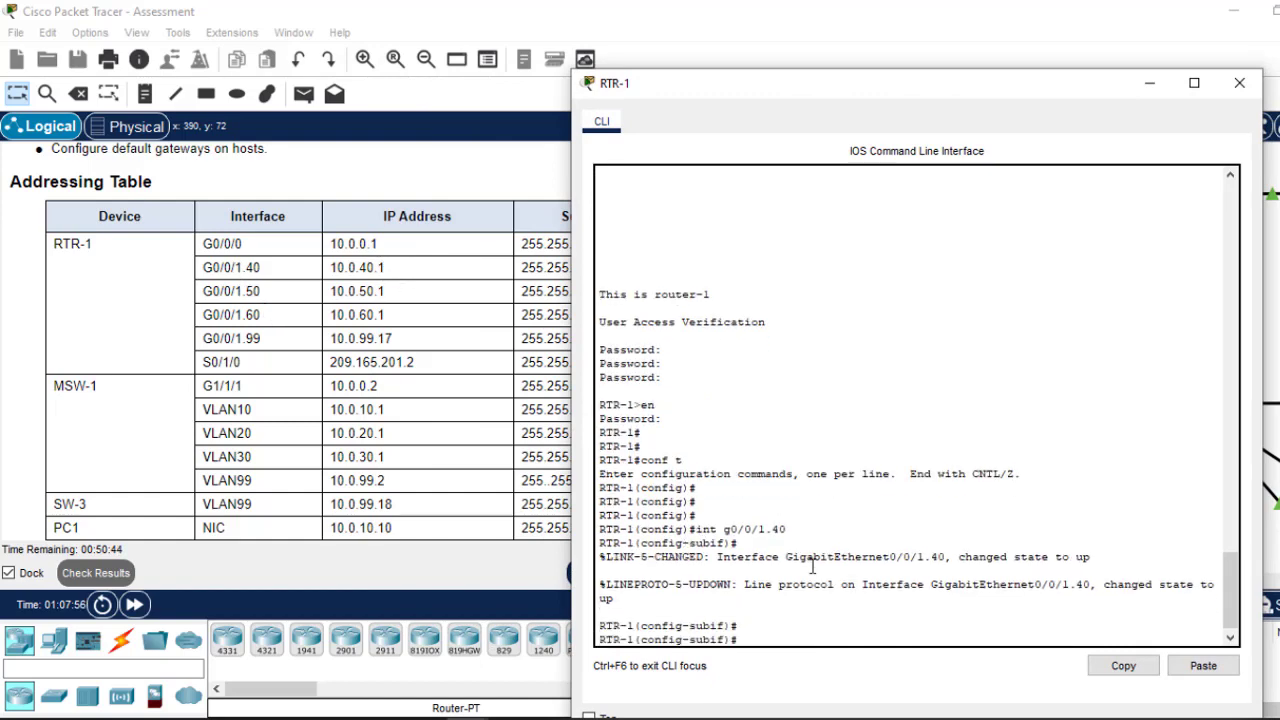
{"action": "type", "text": "enc"}
{"action": "key", "text": "Tab"}
{"action": "type", "text": "d"}
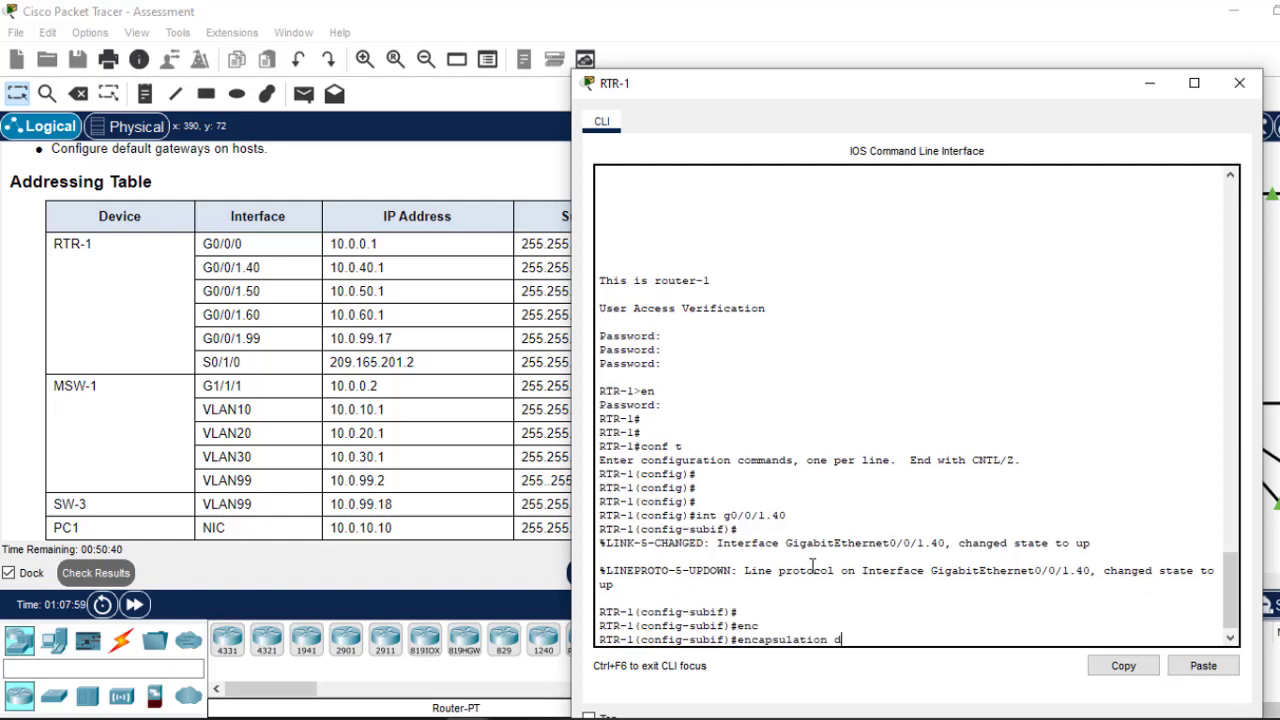
{"action": "key", "text": "Tab"}
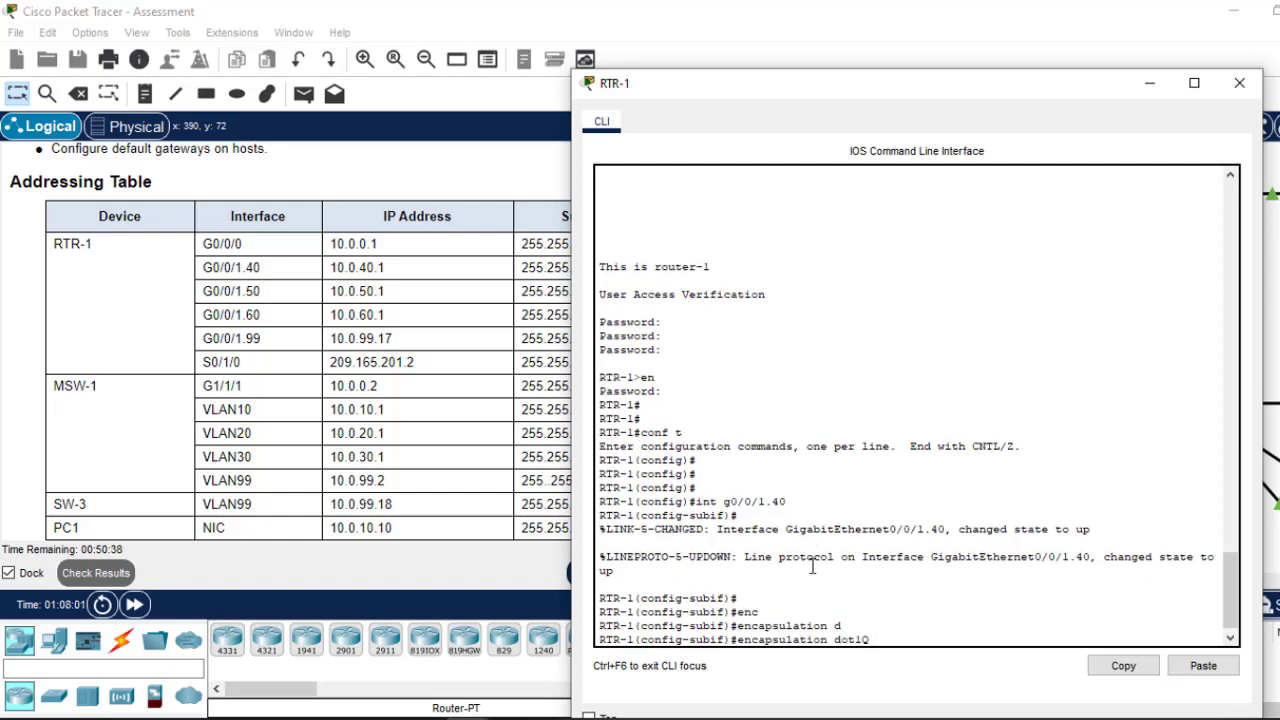
{"action": "type", "text": "40"}
{"action": "key", "text": "Return"}
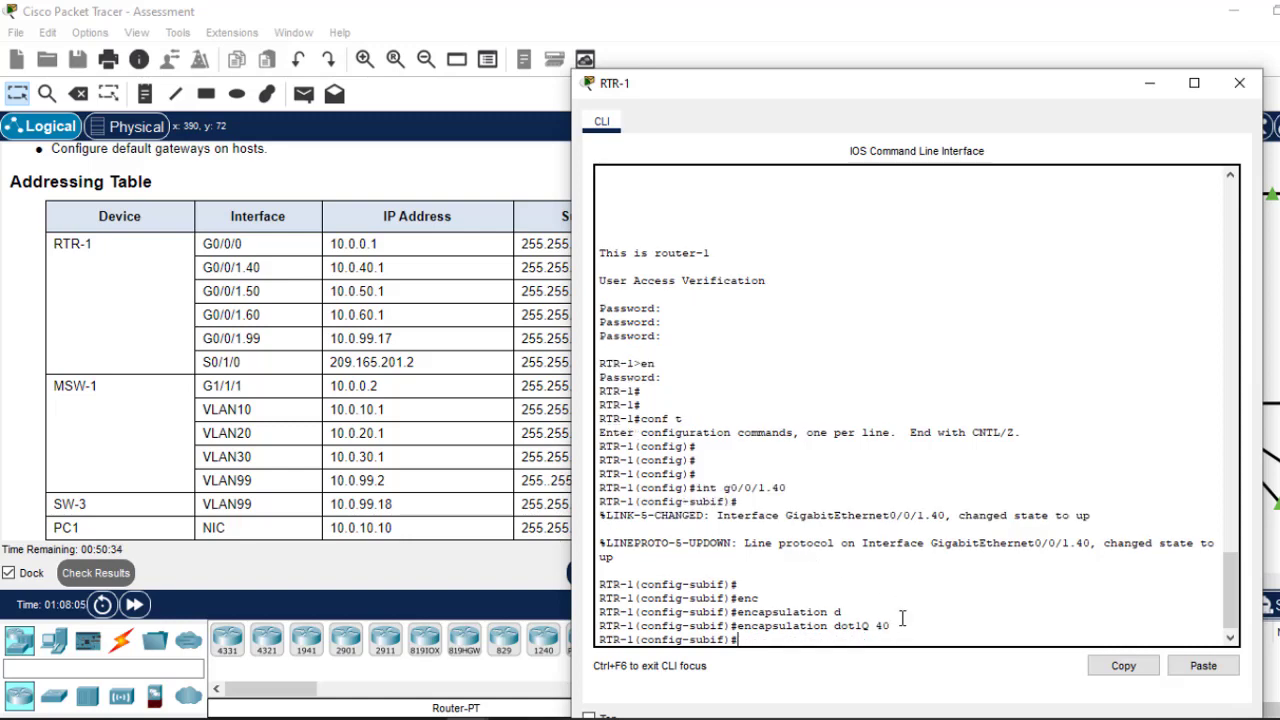
Step: Give G0/0/1.40 address 10.0.40.1 255.255.255.0 and exit the subinterface
{"action": "type", "text": "ip add"}
{"action": "key", "text": "Tab"}
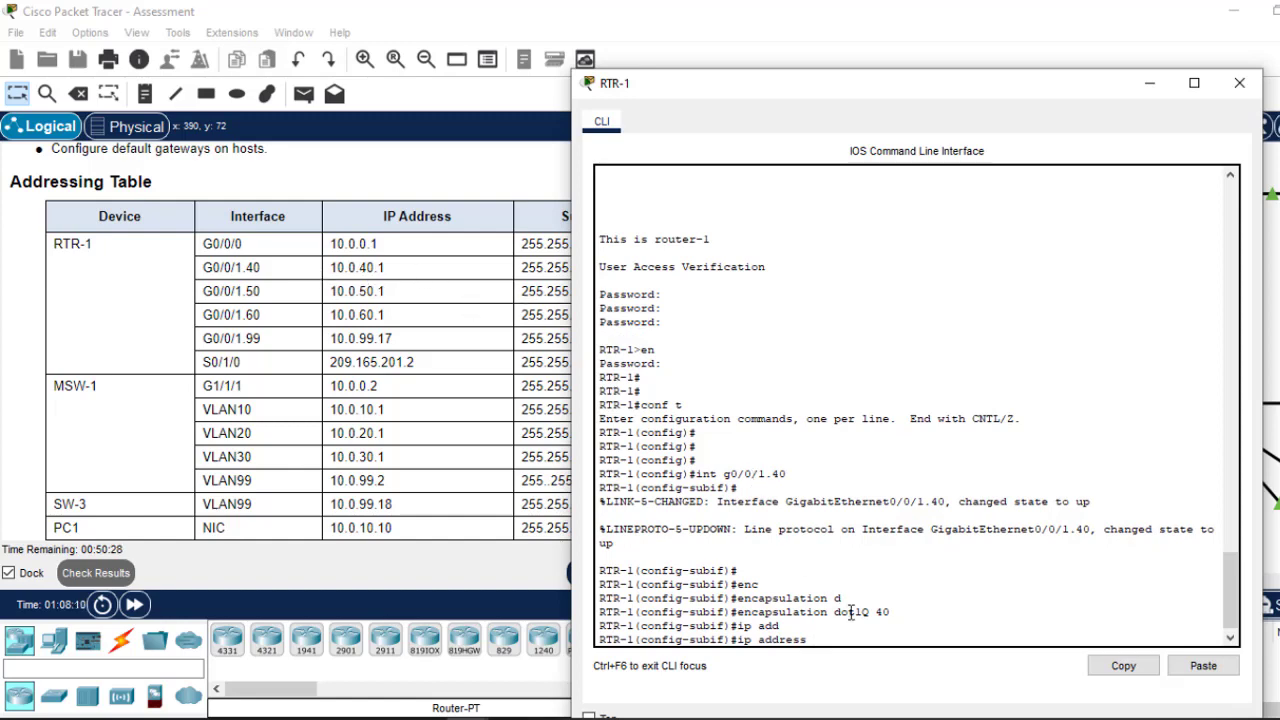
{"action": "type", "text": "10.0"}
{"action": "left_click", "coordinate": [453, 338]}
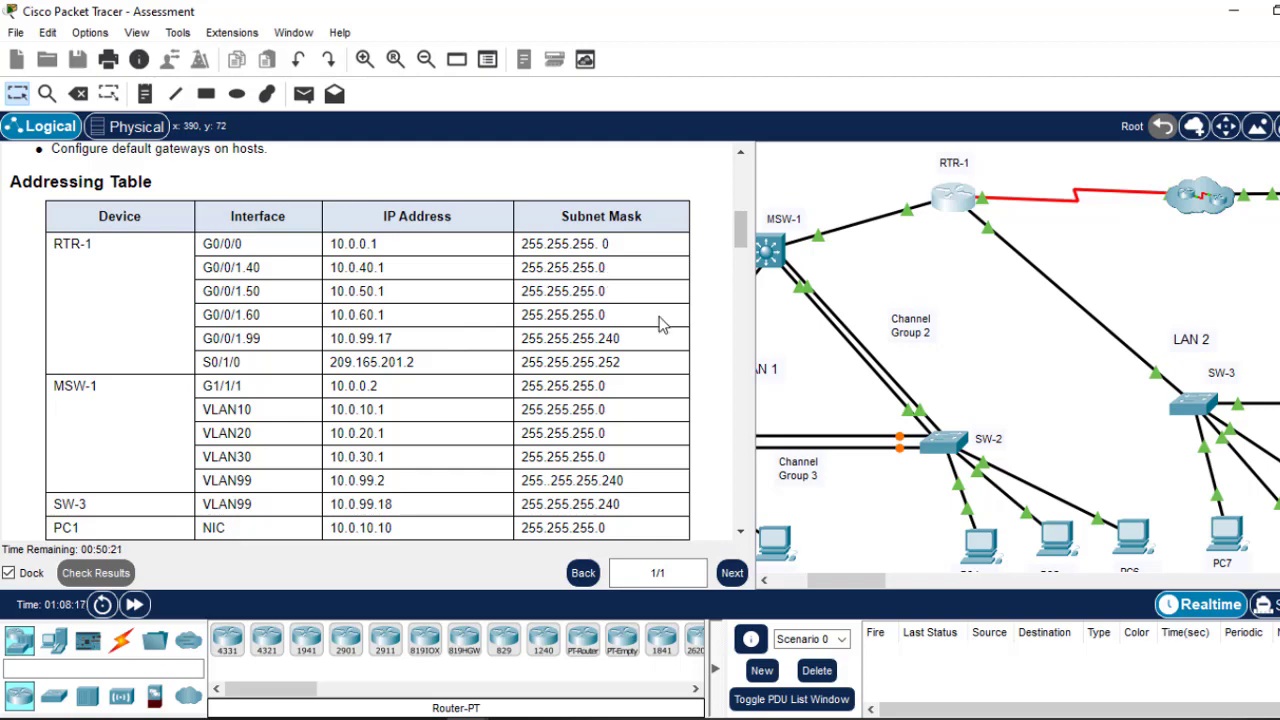
{"action": "left_click", "coordinate": [955, 199]}
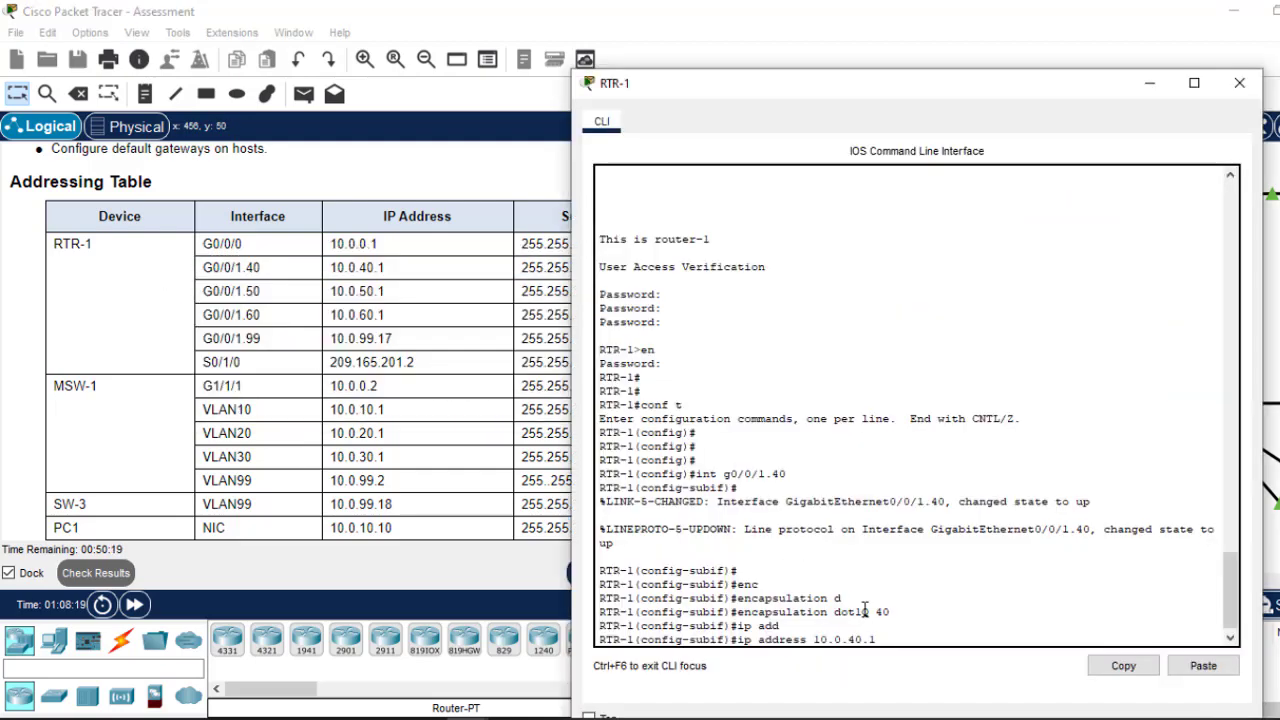
{"action": "type", "text": "5.255.255"}
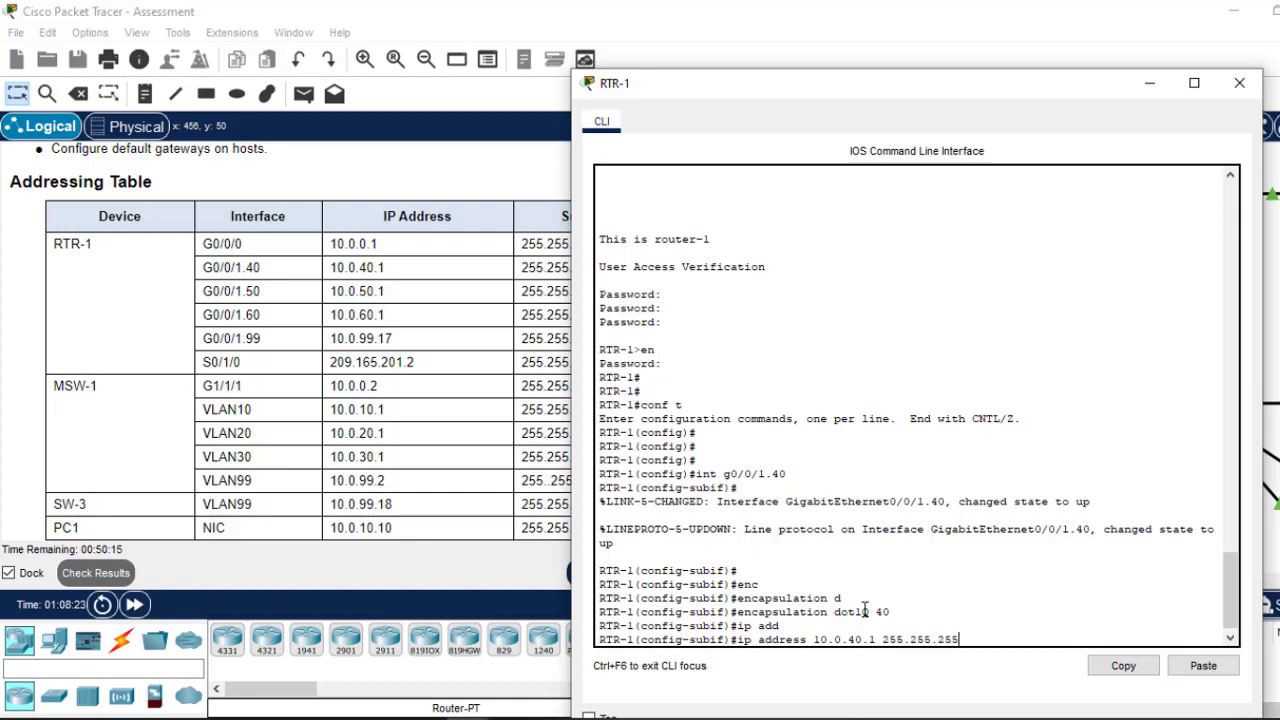
{"action": "type", "text": ".0"}
{"action": "key", "text": "Return"}
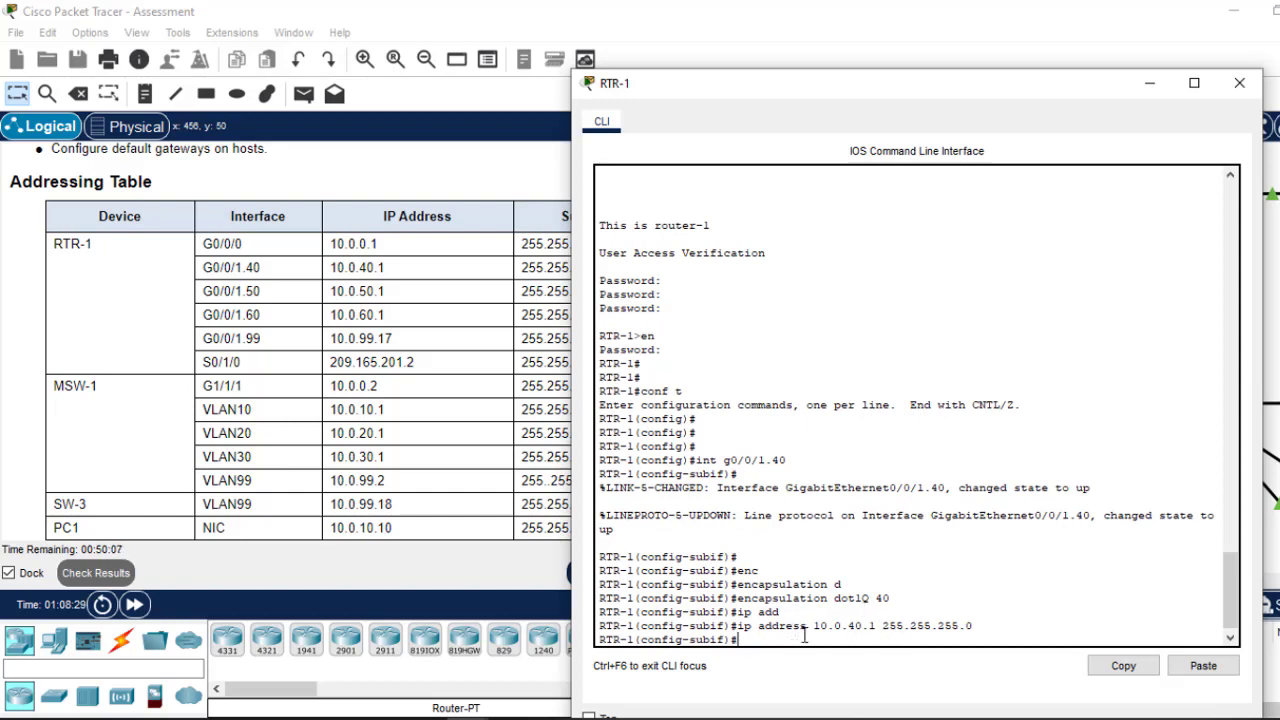
{"action": "type", "text": "ex"}
{"action": "key", "text": "Return"}
{"action": "key", "text": "Return"}
{"action": "key", "text": "Return"}
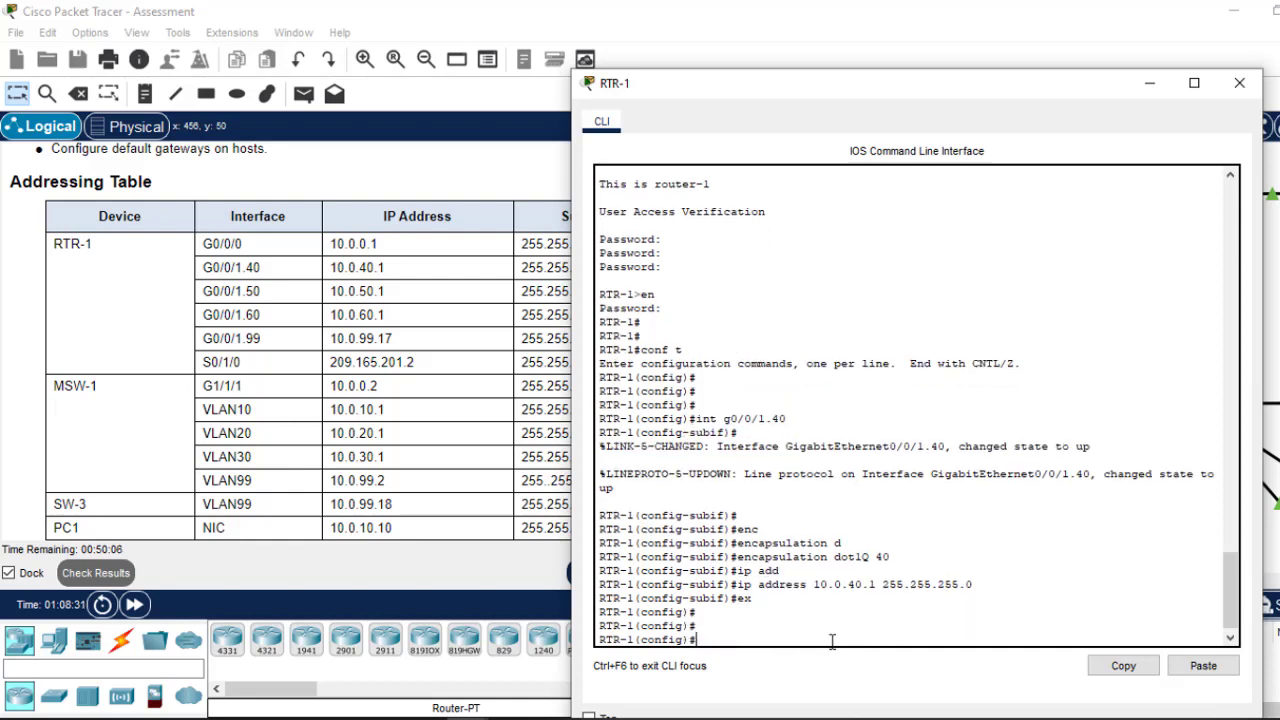
Step: Configure subinterface G0/0/1.50 with dot1Q 50 and 10.0.50.1 255.255.255.0
{"action": "key", "text": "Up"}
{"action": "key", "text": "Up"}
{"action": "key", "text": "Up"}
{"action": "key", "text": "Up"}
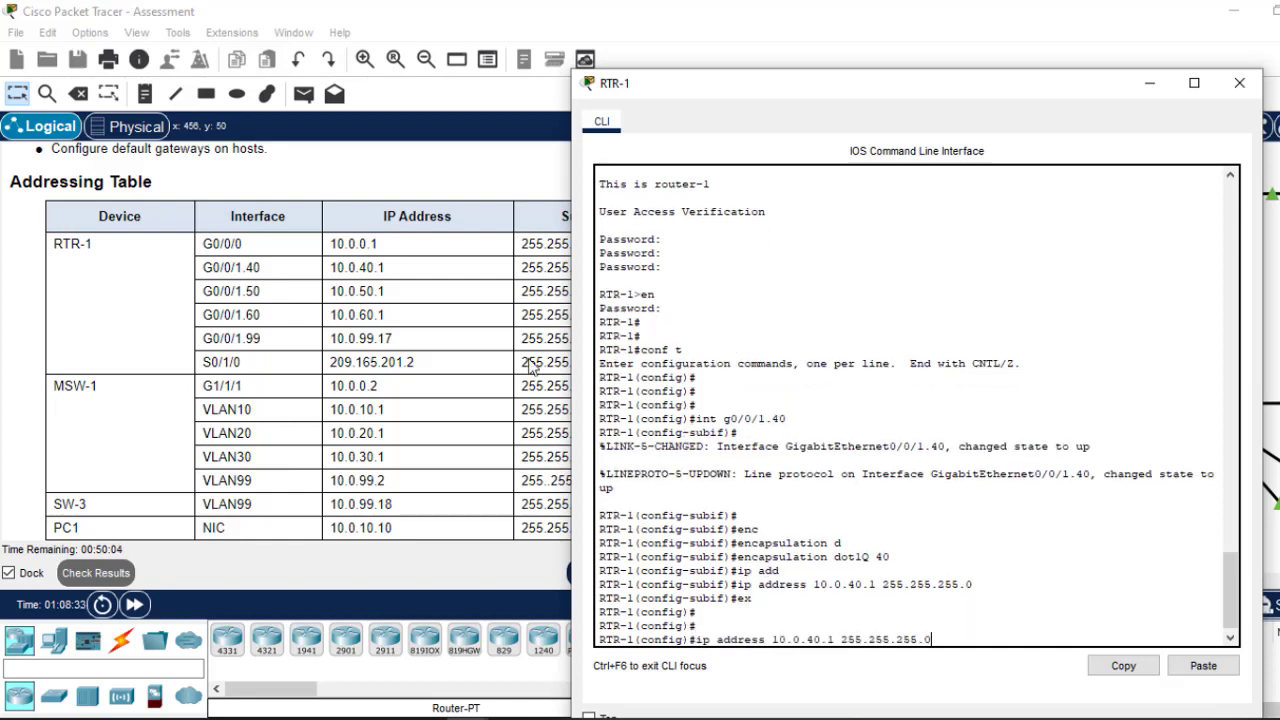
{"action": "key", "text": "Up"}
{"action": "key", "text": "Up"}
{"action": "key", "text": "Up"}
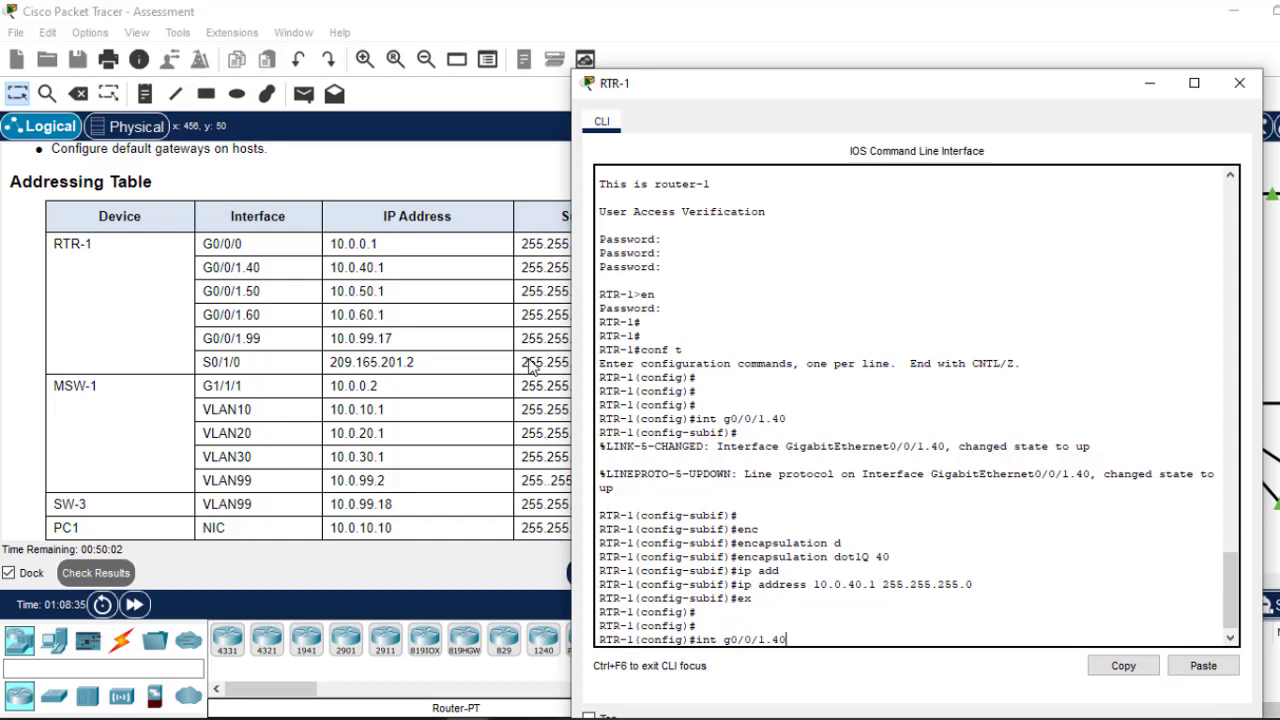
{"action": "type", "text": "5"}
{"action": "key", "text": "Return"}
{"action": "key", "text": "Up"}
{"action": "key", "text": "Up"}
{"action": "key", "text": "Up"}
{"action": "key", "text": "Up"}
{"action": "key", "text": "Up"}
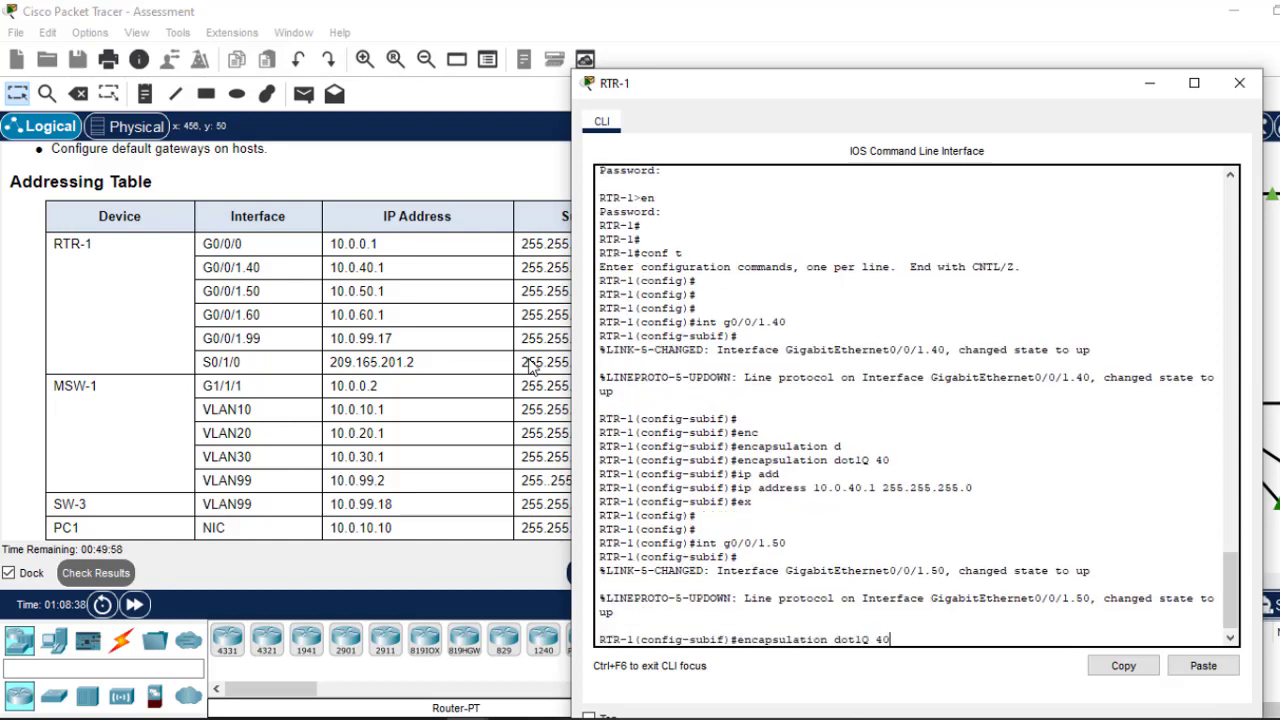
{"action": "key", "text": "Left"}
{"action": "key", "text": "BackSpace"}
{"action": "type", "text": "5"}
{"action": "key", "text": "Return"}
{"action": "key", "text": "Up"}
{"action": "key", "text": "Up"}
{"action": "key", "text": "Up"}
{"action": "key", "text": "Up"}
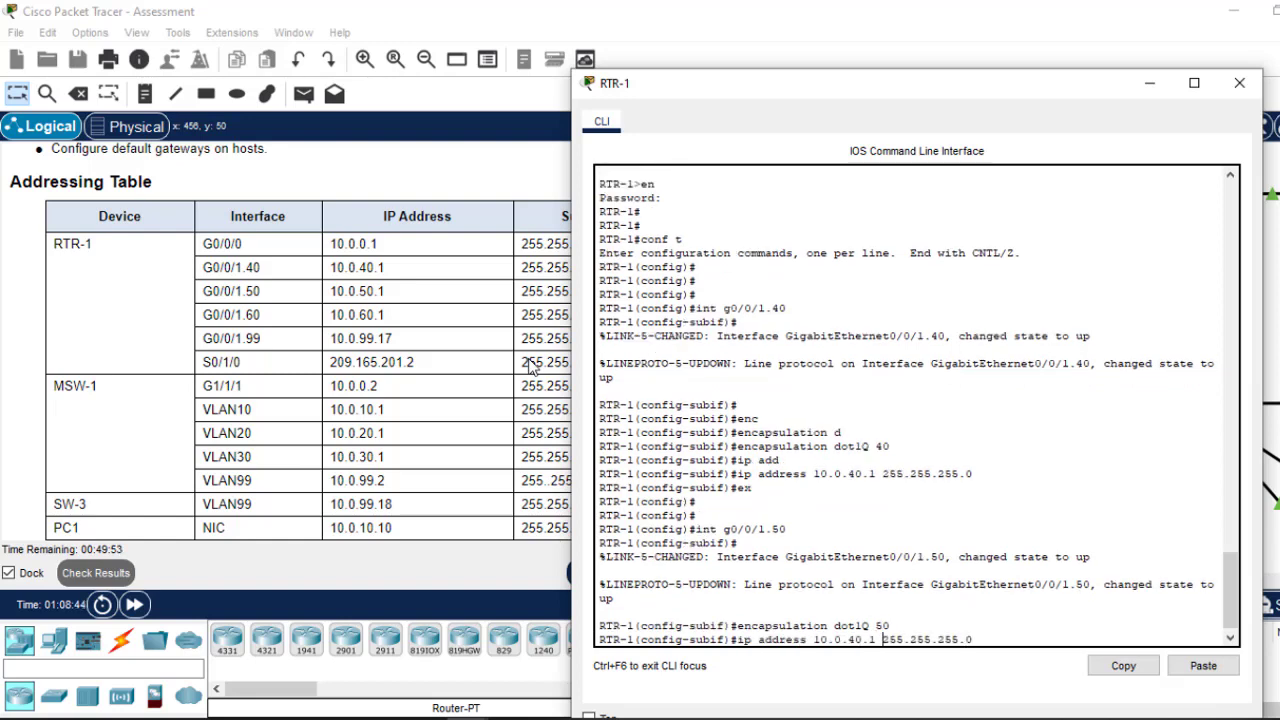
{"action": "key", "text": "Left"}
{"action": "key", "text": "Left"}
{"action": "key", "text": "Left"}
{"action": "key", "text": "Left"}
{"action": "key", "text": "BackSpace"}
{"action": "type", "text": "5"}
{"action": "key", "text": "Return"}
{"action": "type", "text": "ex"}
{"action": "key", "text": "Return"}
{"action": "key", "text": "Return"}
{"action": "key", "text": "Return"}
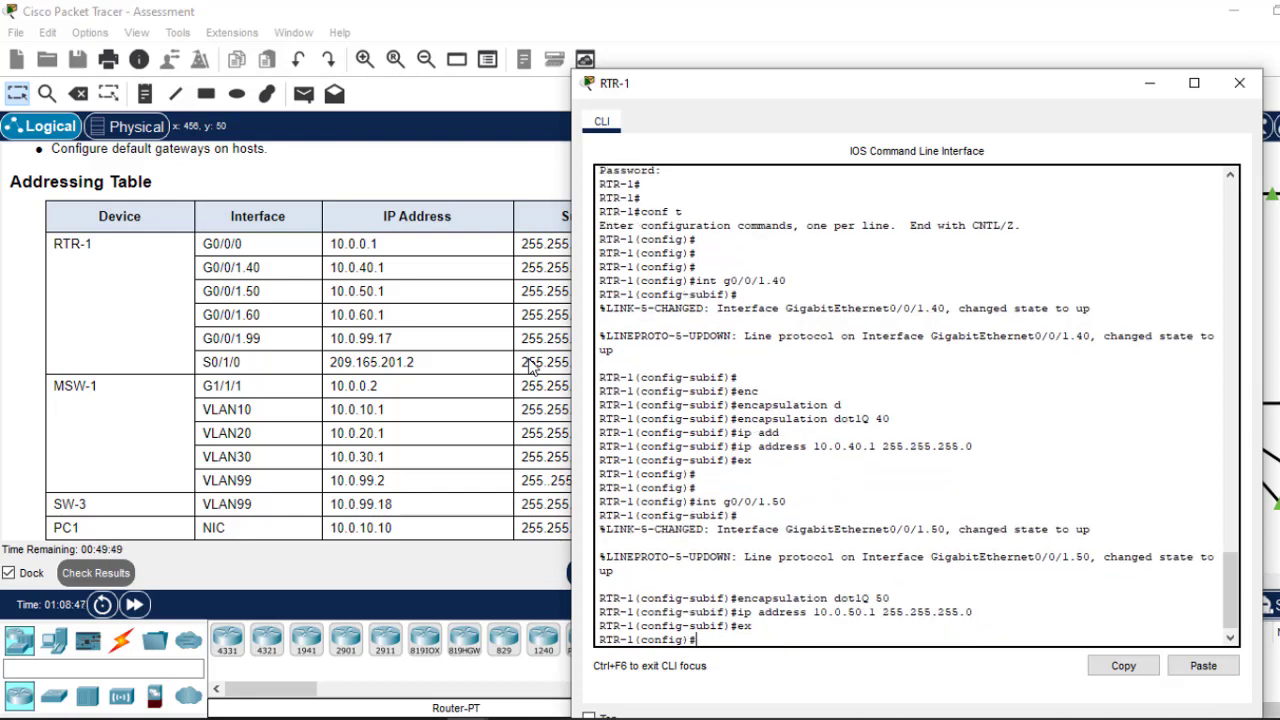
Step: Configure subinterface G0/0/1.60 with dot1Q 60 and 10.0.60.1 255.255.255.0
{"action": "key", "text": "Up"}
{"action": "key", "text": "Up"}
{"action": "key", "text": "Up"}
{"action": "key", "text": "Up"}
{"action": "key", "text": "Up"}
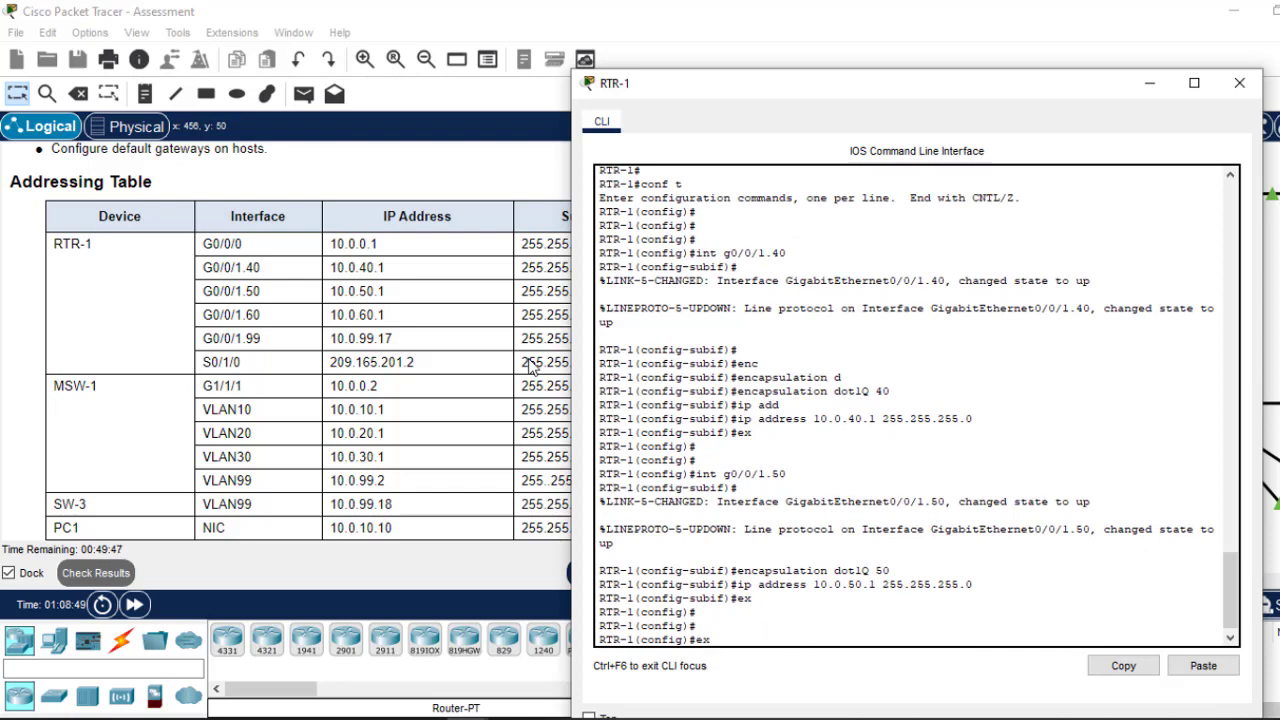
{"action": "key", "text": "Down"}
{"action": "key", "text": "Return"}
{"action": "type", "text": "ex"}
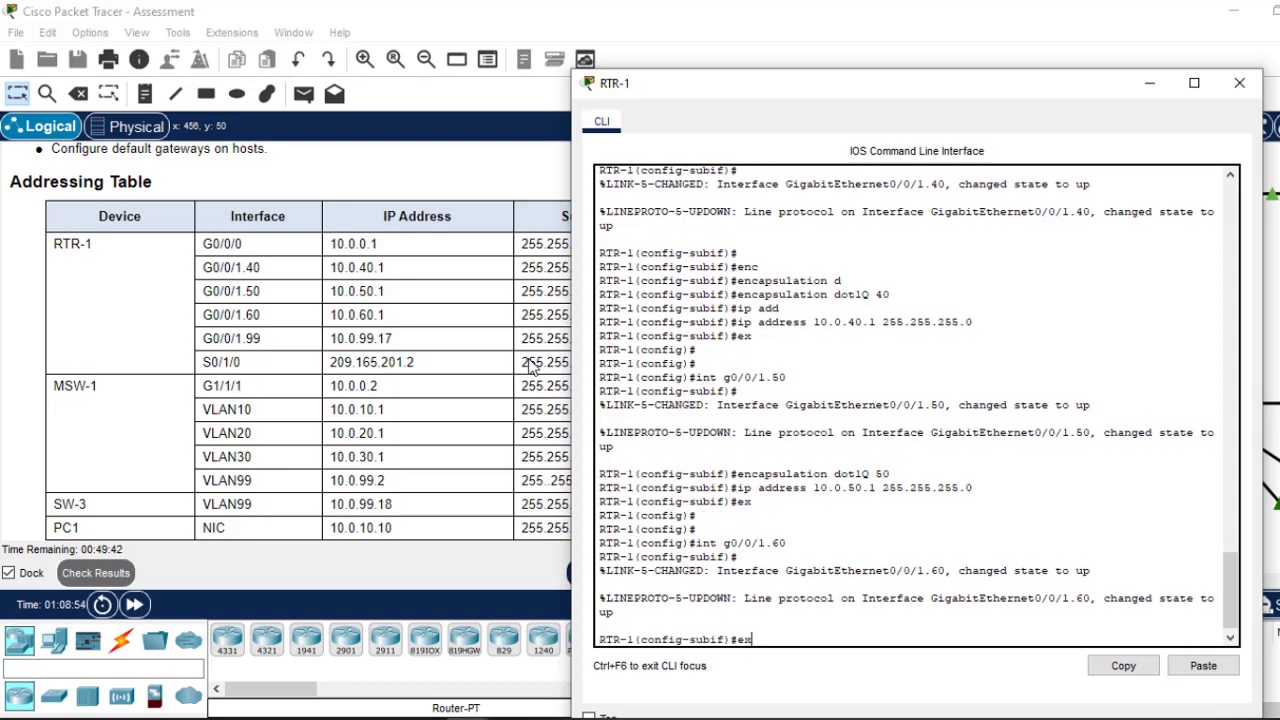
{"action": "key", "text": "Up"}
{"action": "key", "text": "Up"}
{"action": "key", "text": "Up"}
{"action": "key", "text": "BackSpace"}
{"action": "key", "text": "BackSpace"}
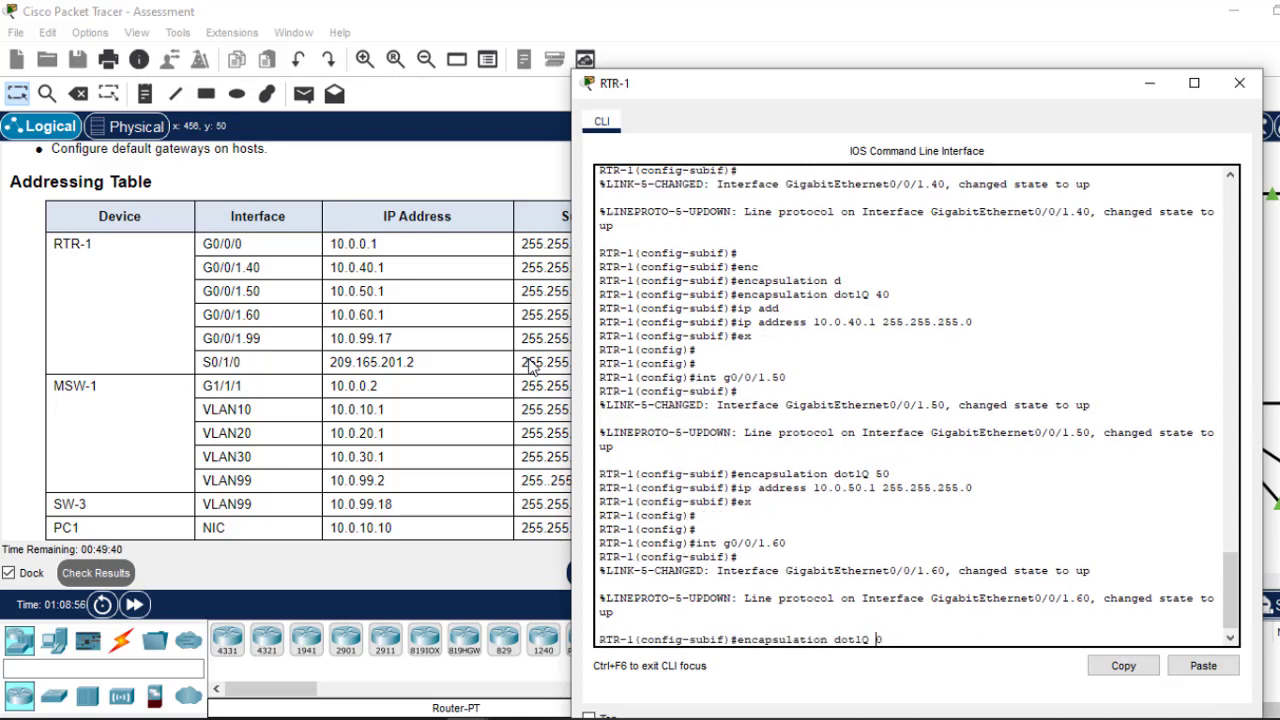
{"action": "type", "text": "60"}
{"action": "key", "text": "Return"}
{"action": "key", "text": "Up"}
{"action": "key", "text": "Up"}
{"action": "key", "text": "Up"}
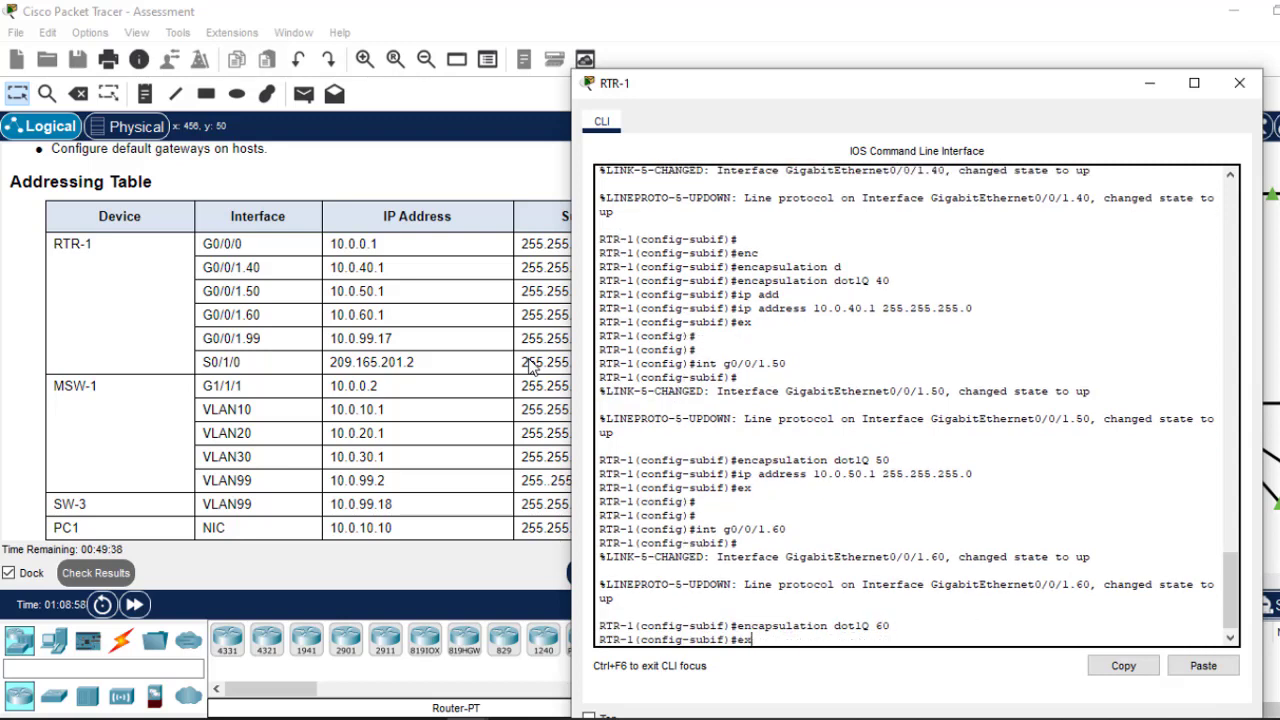
{"action": "key", "text": "Left"}
{"action": "key", "text": "Left"}
{"action": "key", "text": "Left"}
{"action": "key", "text": "Left"}
{"action": "key", "text": "Left"}
{"action": "key", "text": "Left"}
{"action": "key", "text": "Left"}
{"action": "key", "text": "Left"}
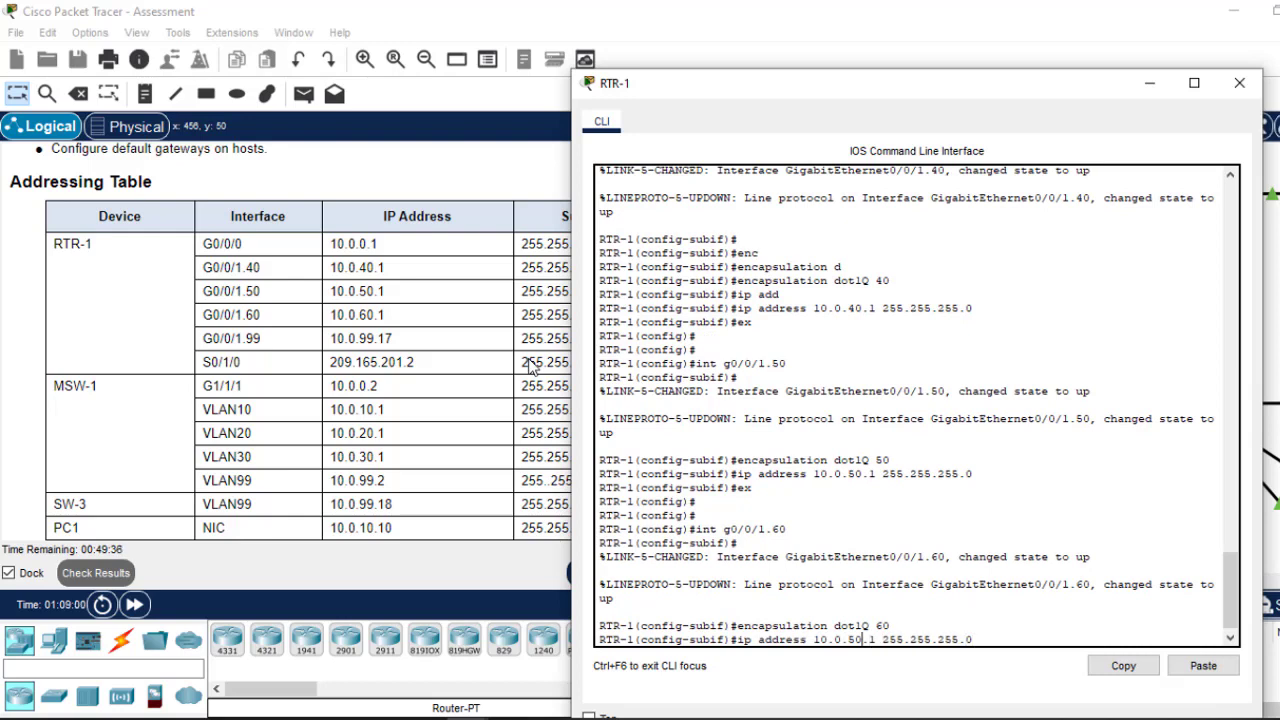
{"action": "key", "text": "BackSpace"}
{"action": "type", "text": "6"}
{"action": "key", "text": "Return"}
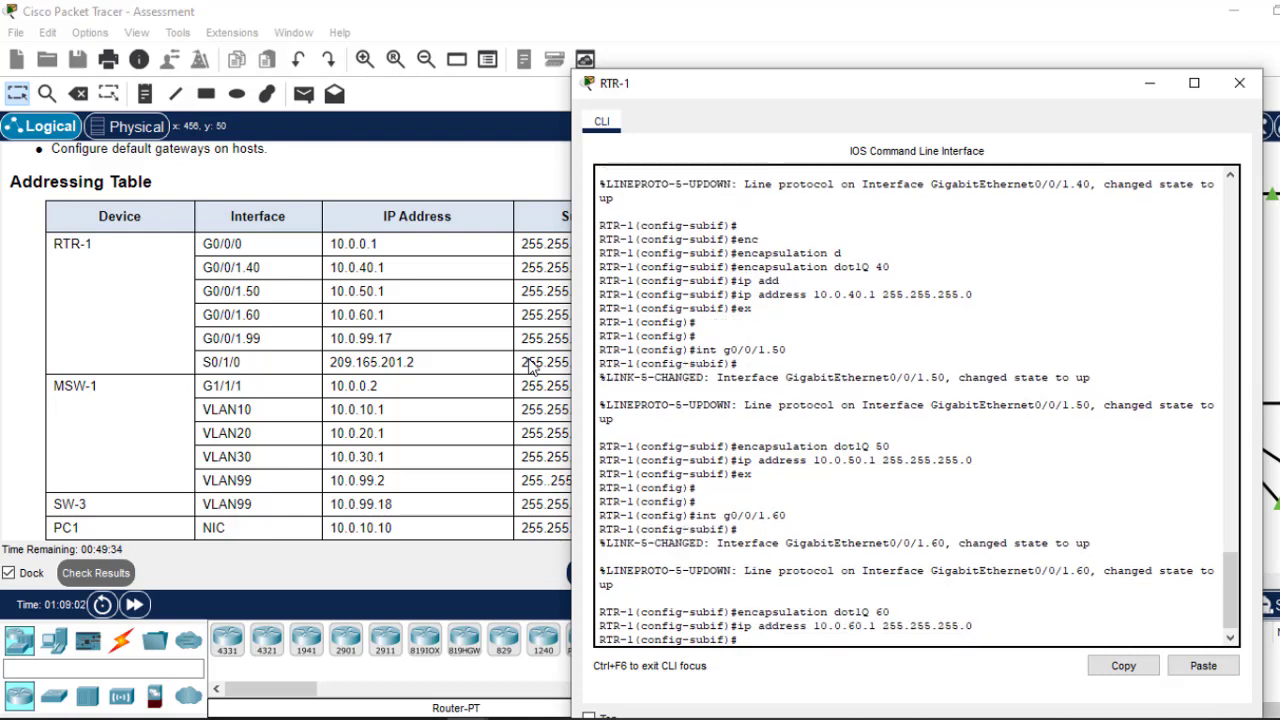
{"action": "type", "text": "ex"}
{"action": "key", "text": "Return"}
{"action": "key", "text": "Return"}
{"action": "key", "text": "Return"}
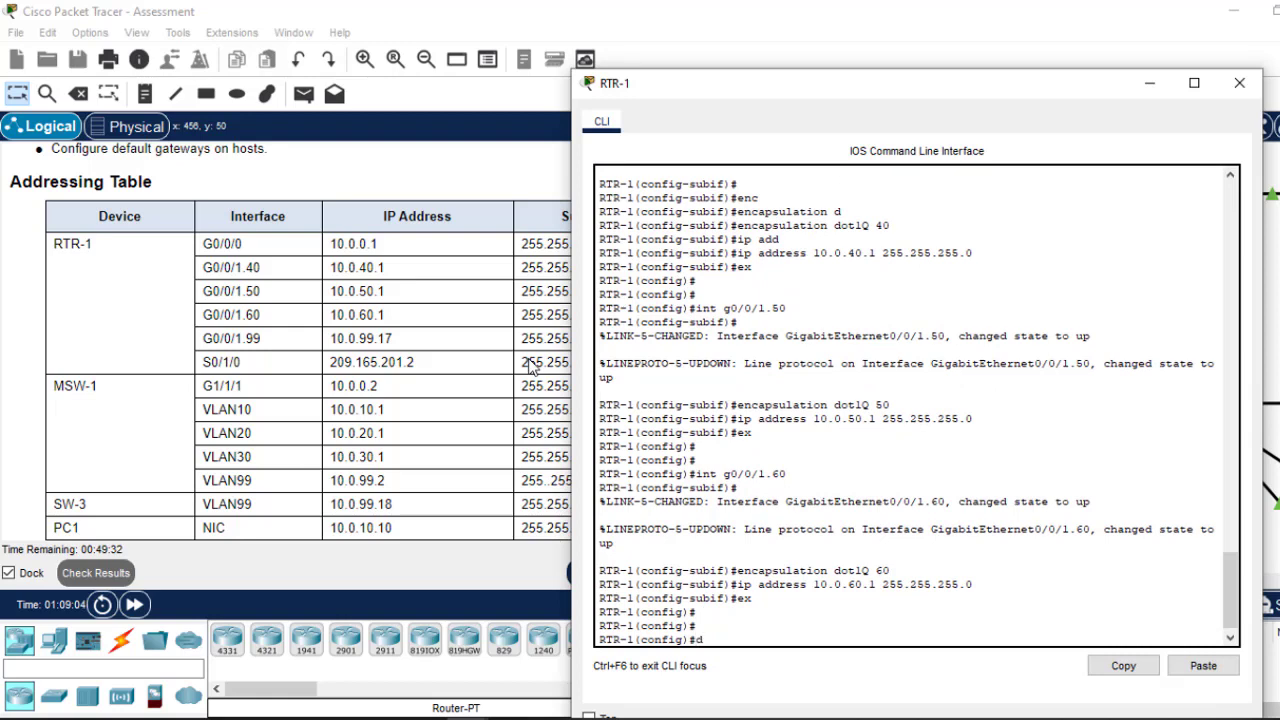
Step: Save RTR-1's configuration with do wr and minimize its window
{"action": "type", "text": "do wr"}
{"action": "key", "text": "Return"}
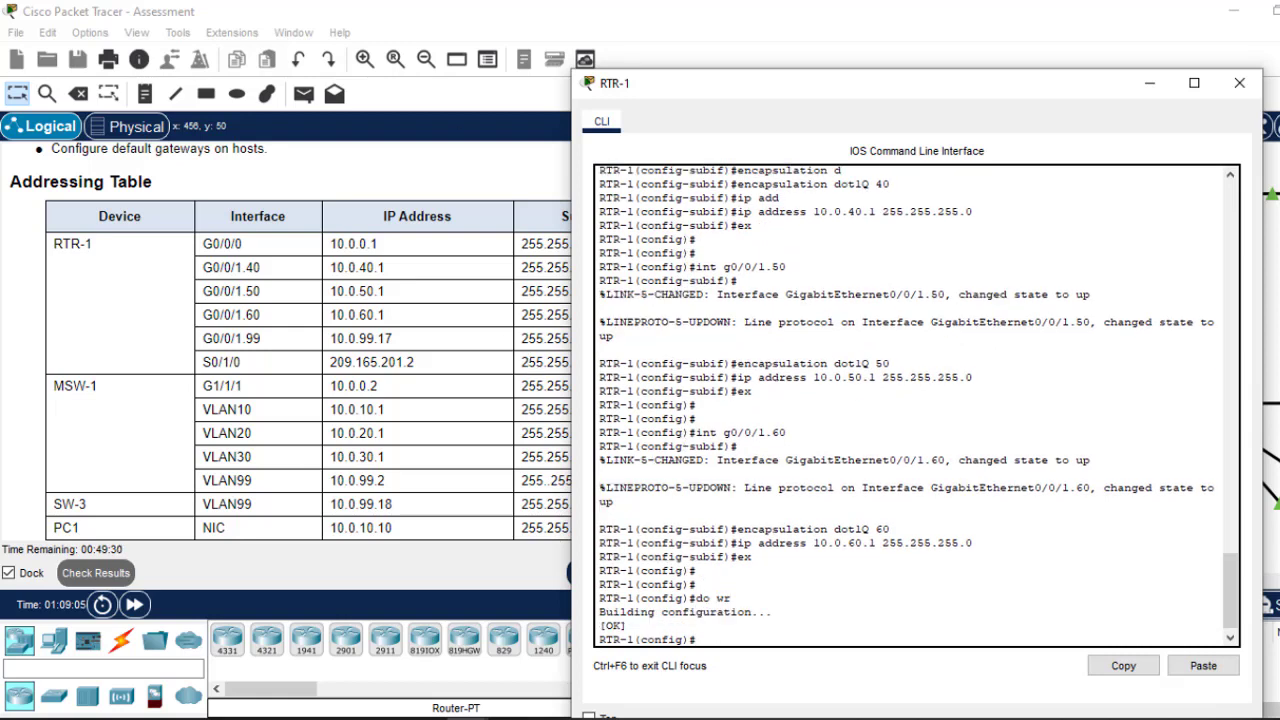
{"action": "left_click", "coordinate": [1149, 86]}
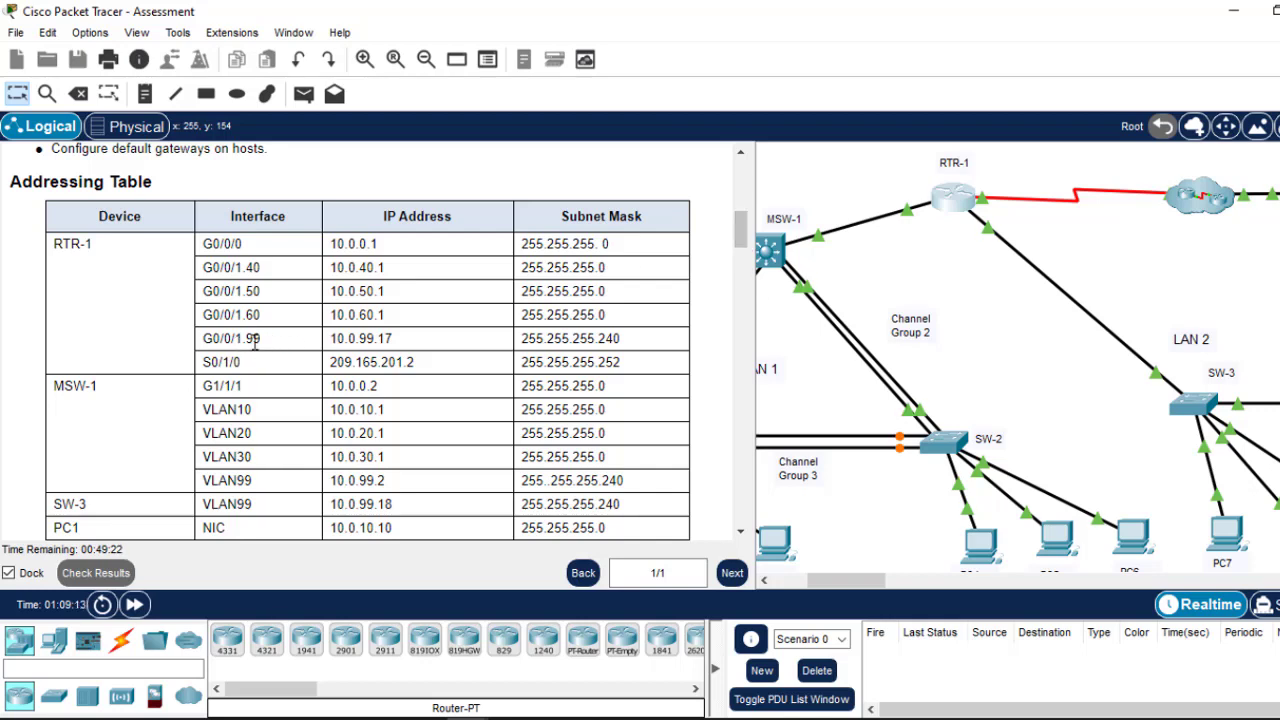
Step: In RTR-1's CLI, create subinterface G0/0/1.99 with encapsulation dot1Q 99
{"action": "left_click", "coordinate": [953, 204]}
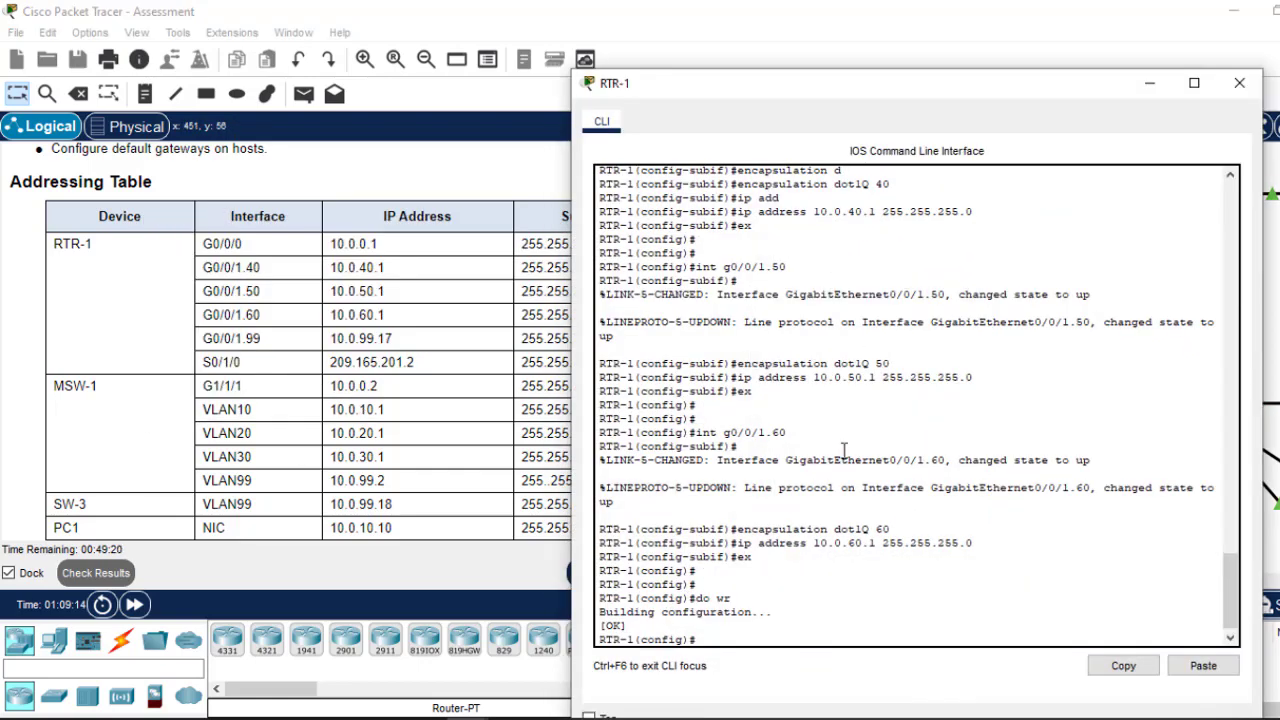
{"action": "key", "text": "Return"}
{"action": "key", "text": "Return"}
{"action": "key", "text": "Up"}
{"action": "key", "text": "Up"}
{"action": "key", "text": "Up"}
{"action": "key", "text": "Up"}
{"action": "key", "text": "Up"}
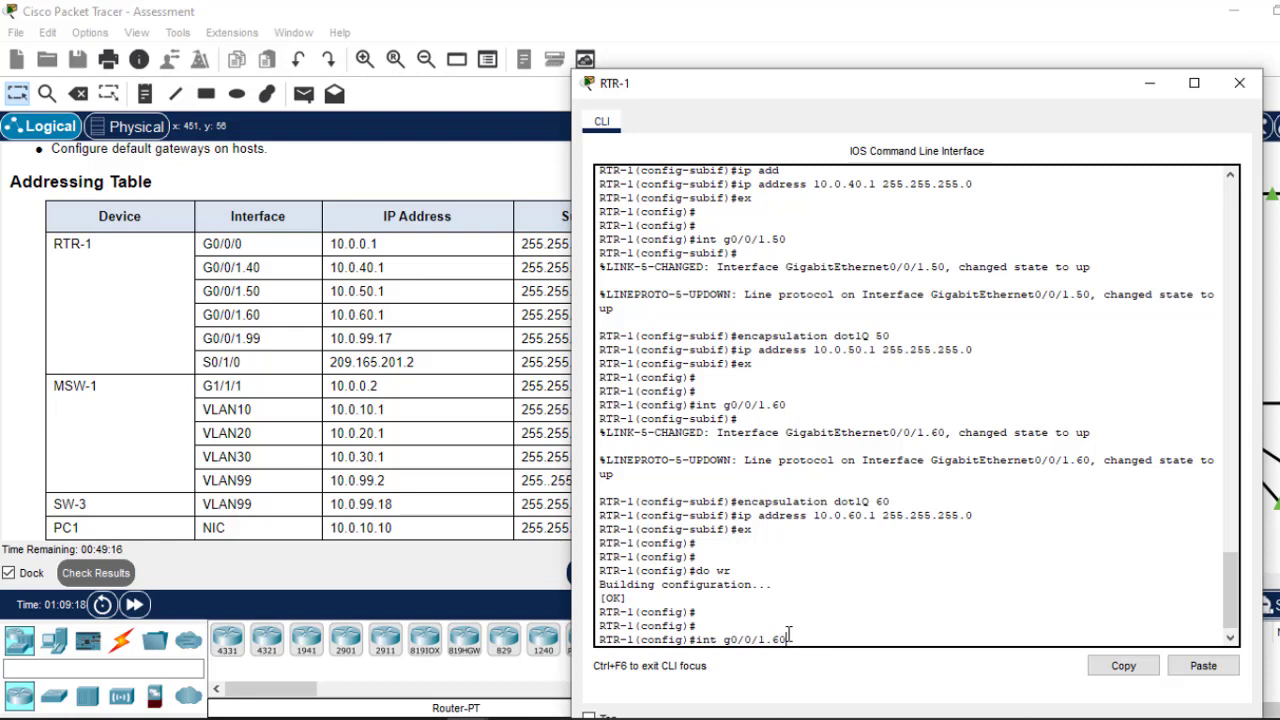
{"action": "type", "text": "99"}
{"action": "key", "text": "Return"}
{"action": "key", "text": "Return"}
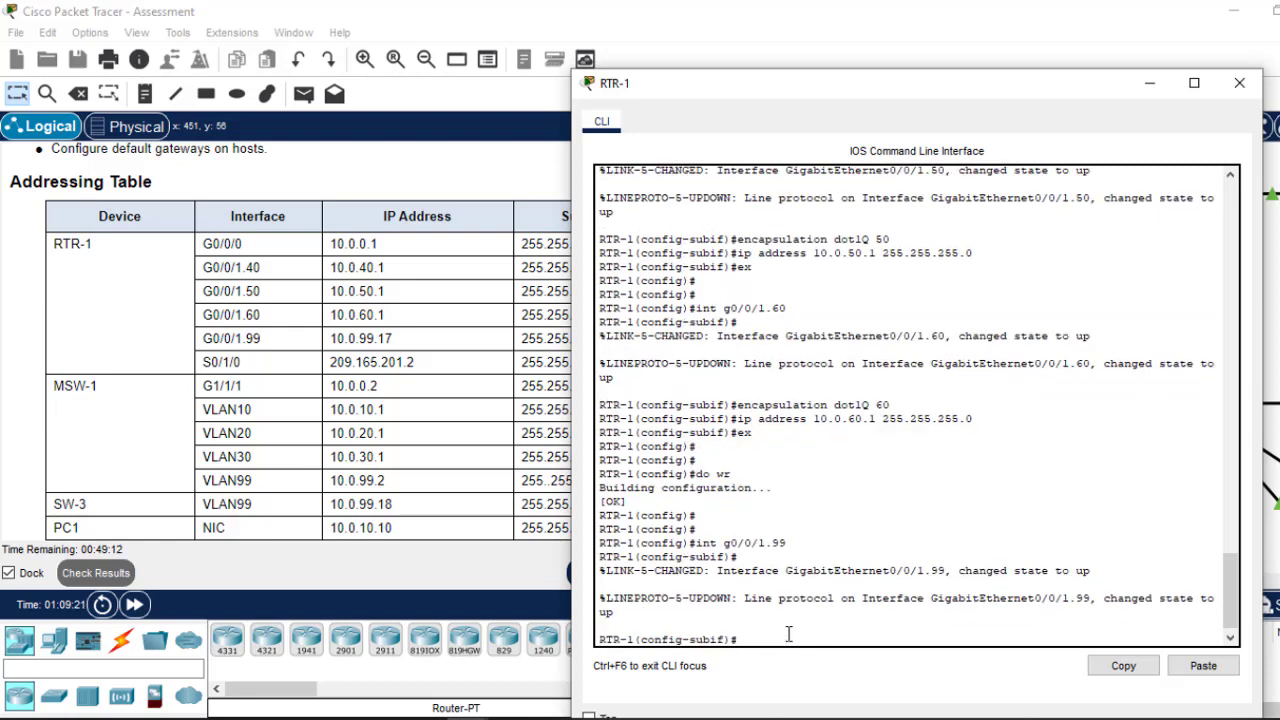
{"action": "key", "text": "Up"}
{"action": "key", "text": "Up"}
{"action": "key", "text": "Up"}
{"action": "key", "text": "Up"}
{"action": "key", "text": "Up"}
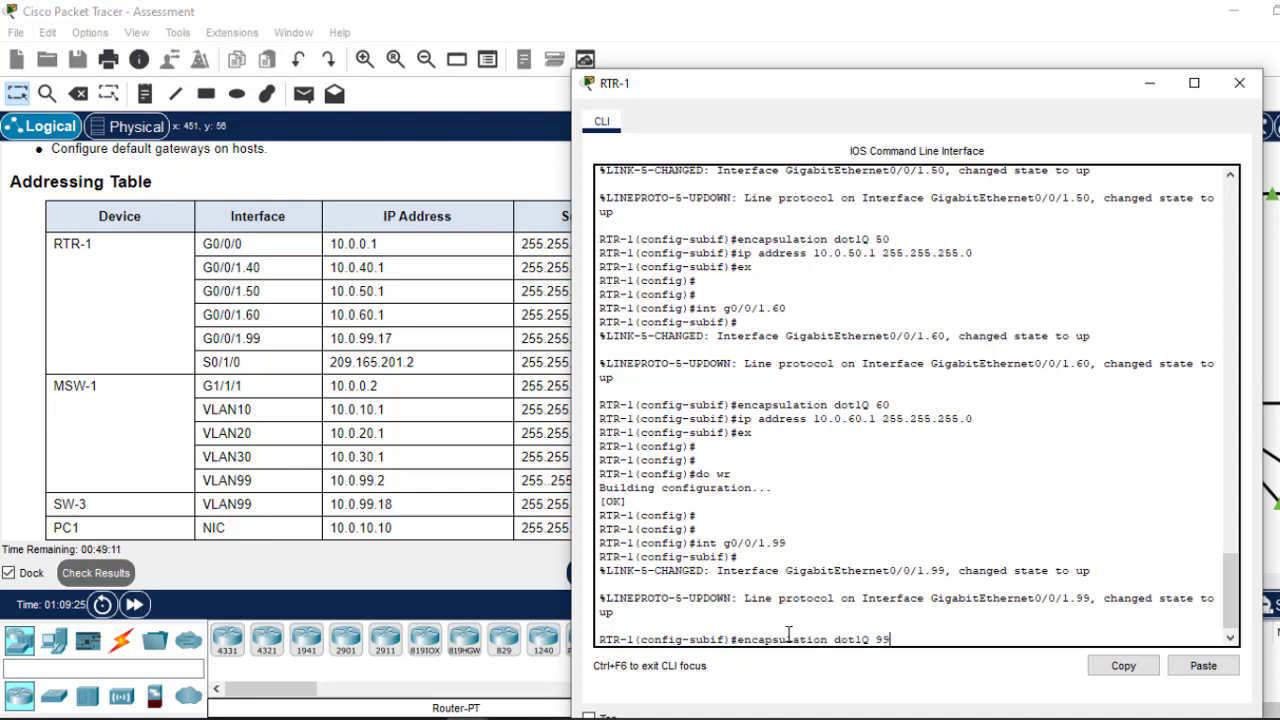
{"action": "key", "text": "Return"}
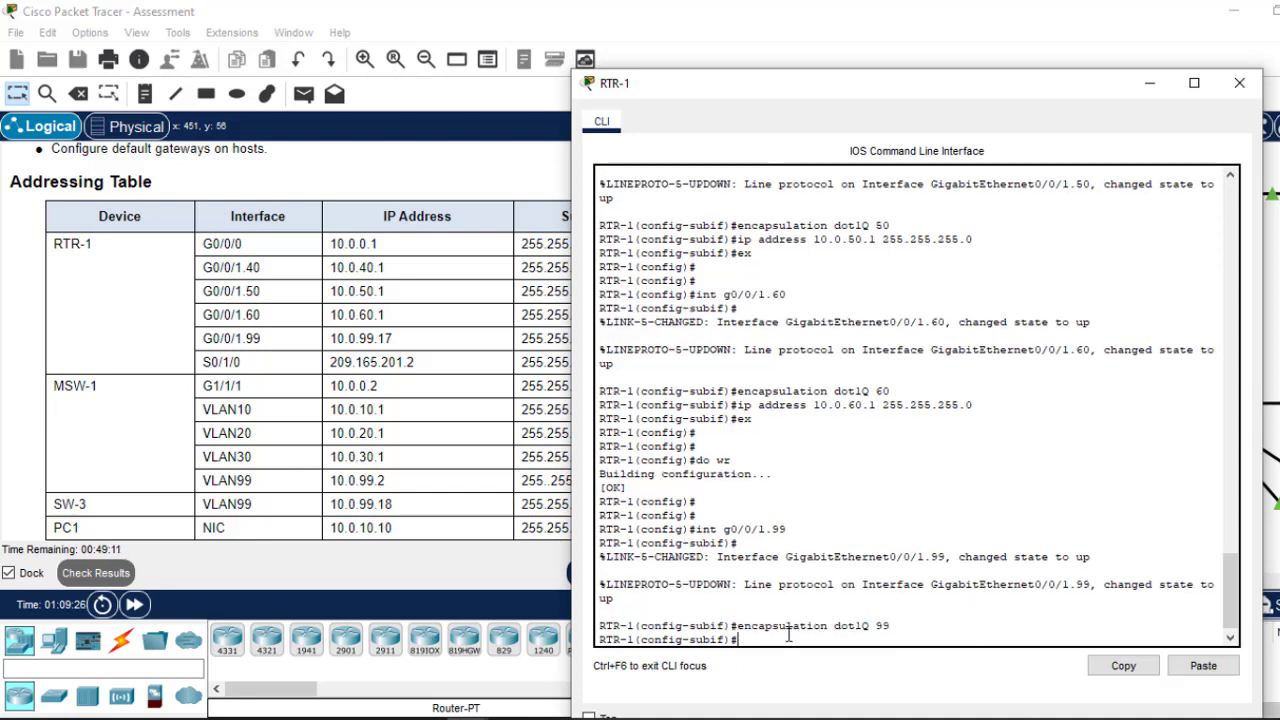
Step: Give G0/0/1.99 address 10.0.99.17 255.255.255.240, exit, and save with do wr
{"action": "key", "text": "Up"}
{"action": "key", "text": "Up"}
{"action": "key", "text": "Up"}
{"action": "key", "text": "Up"}
{"action": "key", "text": "Up"}
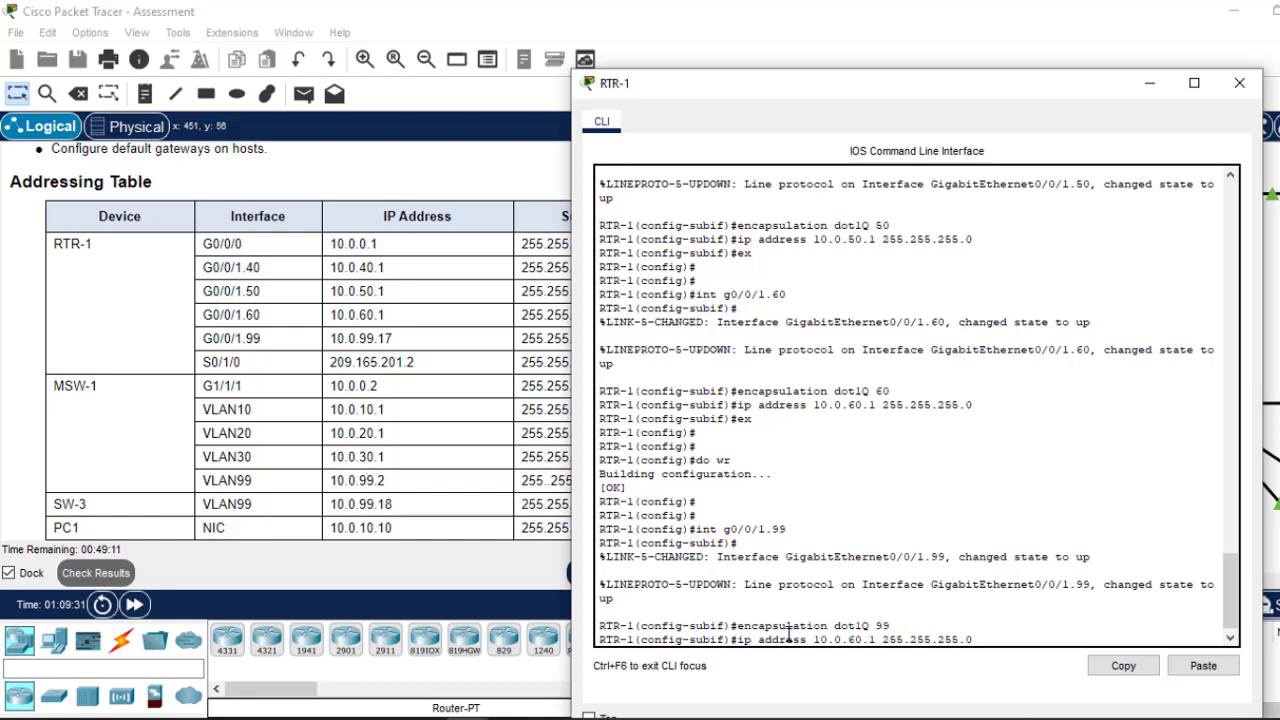
{"action": "type", "text": "7"}
{"action": "key", "text": "BackSpace"}
{"action": "key", "text": "BackSpace"}
{"action": "type", "text": "99"}
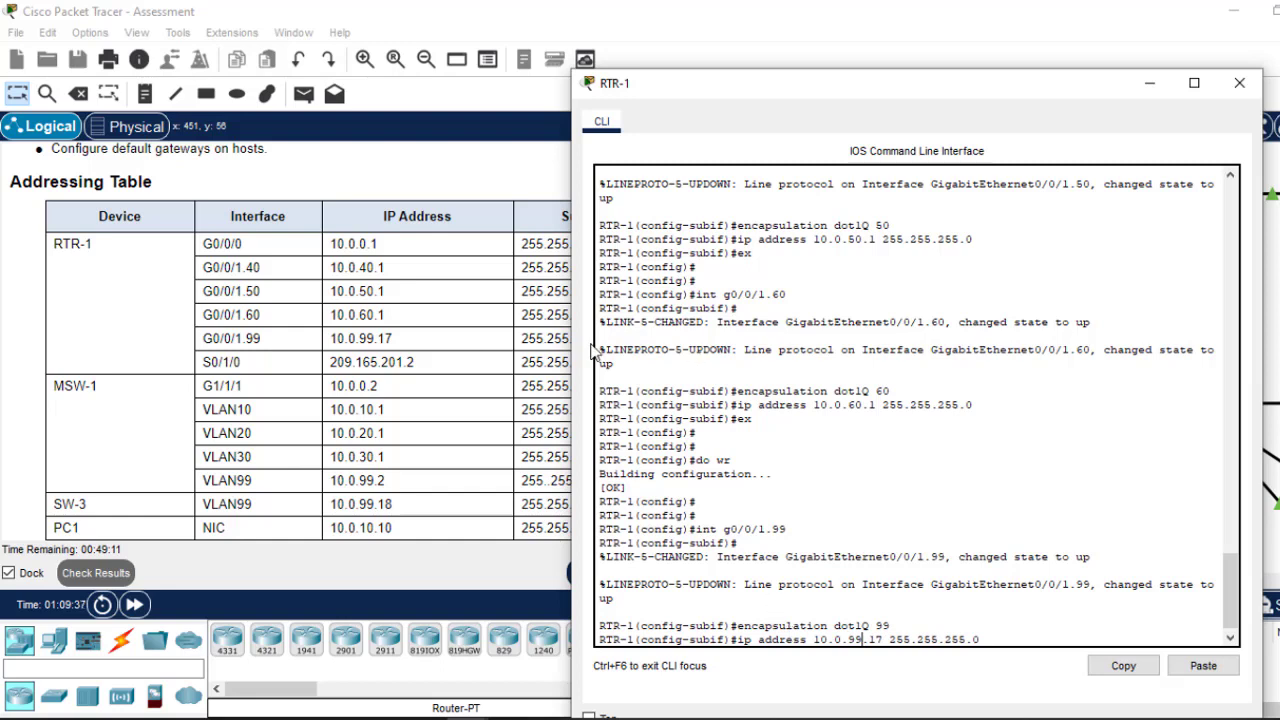
{"action": "left_click", "coordinate": [565, 356]}
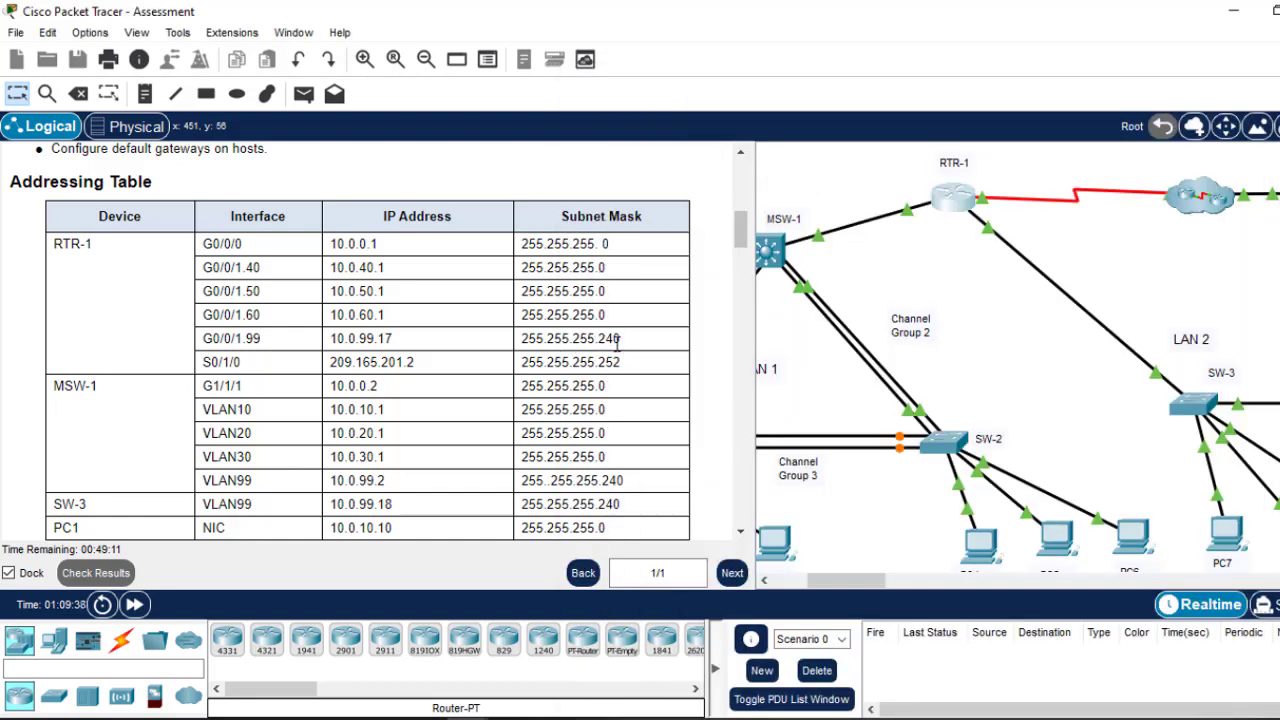
{"action": "left_click", "coordinate": [946, 205]}
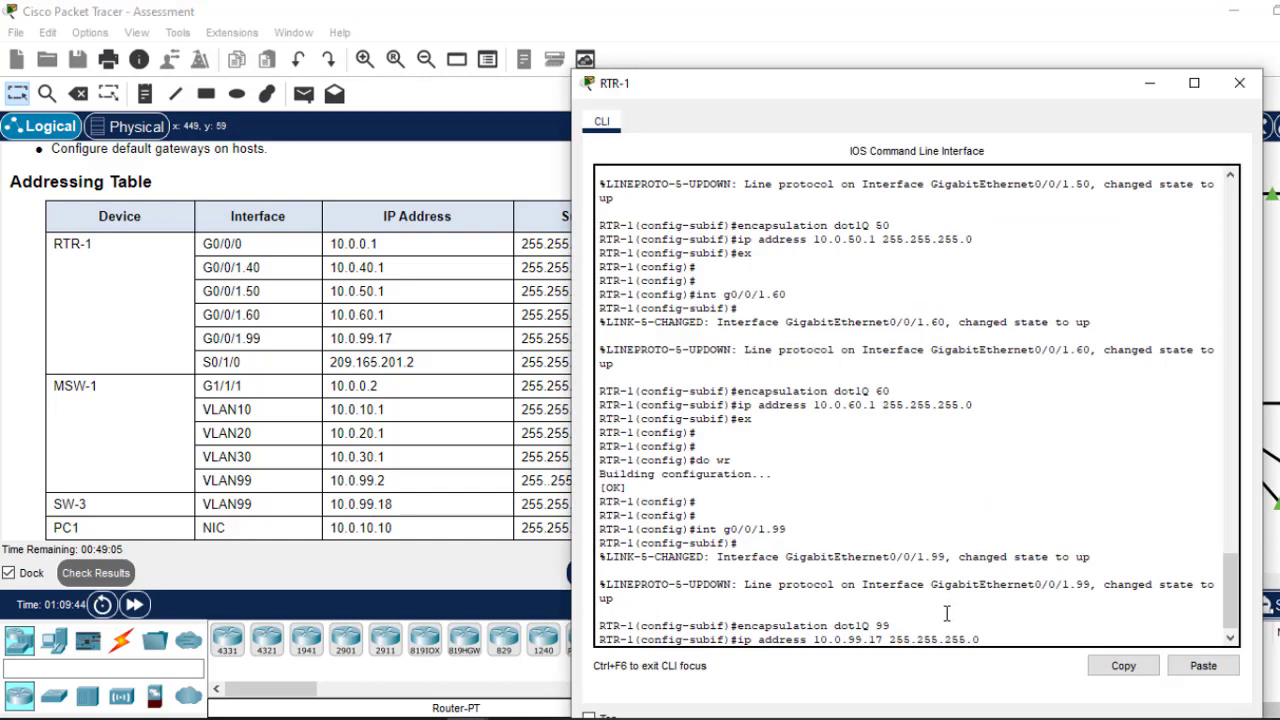
{"action": "key", "text": "BackSpace"}
{"action": "type", "text": "240"}
{"action": "key", "text": "Return"}
{"action": "type", "text": "ex"}
{"action": "key", "text": "Return"}
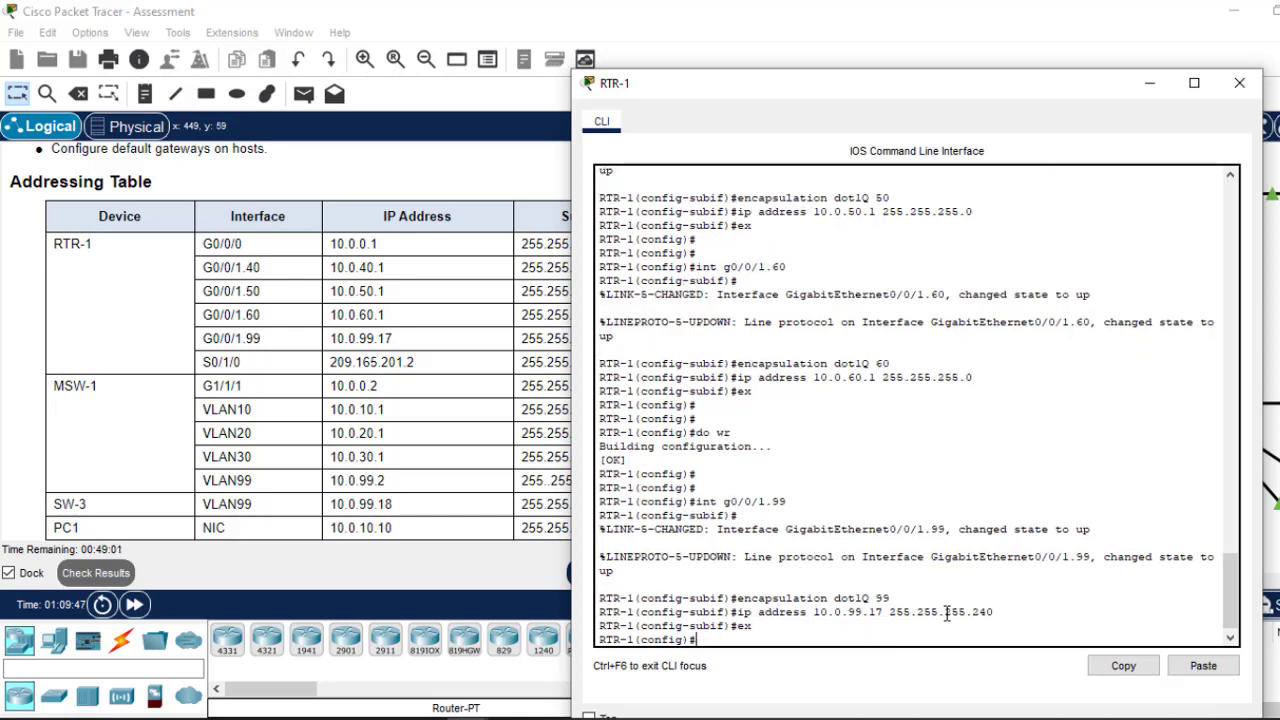
{"action": "key", "text": "Return"}
{"action": "type", "text": "do wr"}
{"action": "key", "text": "Return"}
{"action": "key", "text": "Return"}
{"action": "key", "text": "Return"}
{"action": "key", "text": "Return"}
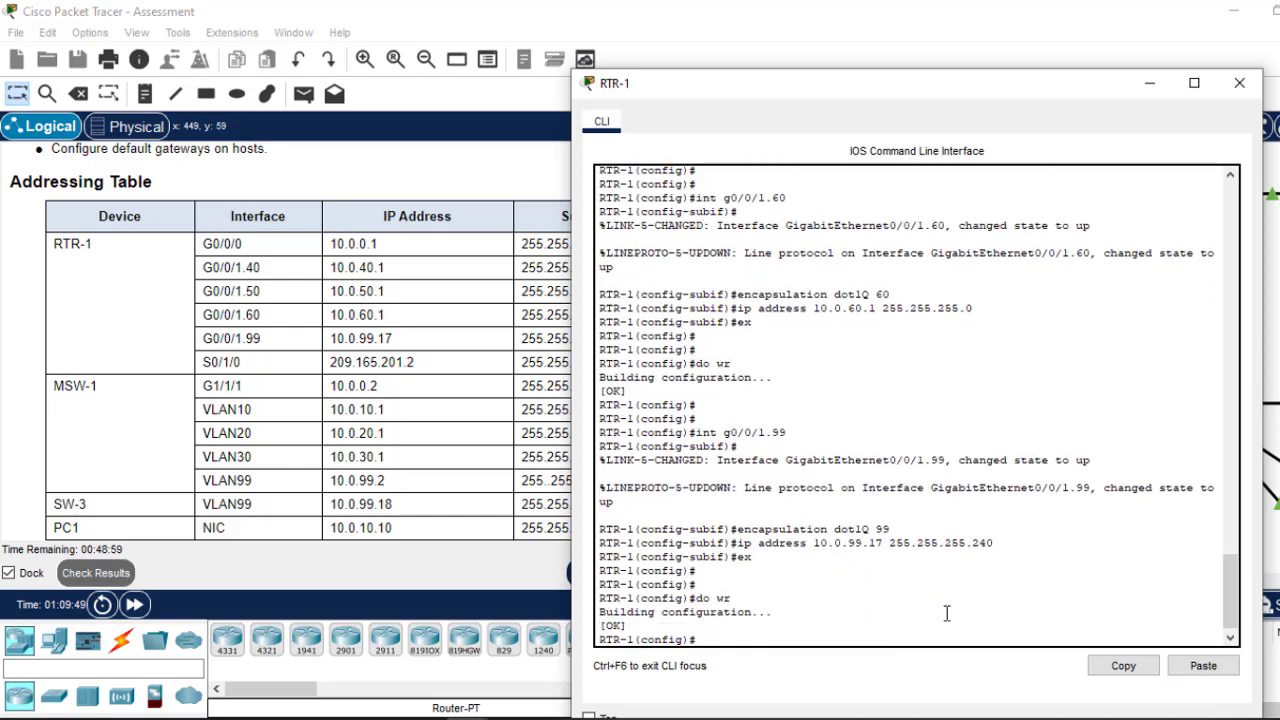
{"action": "left_click", "coordinate": [463, 418]}
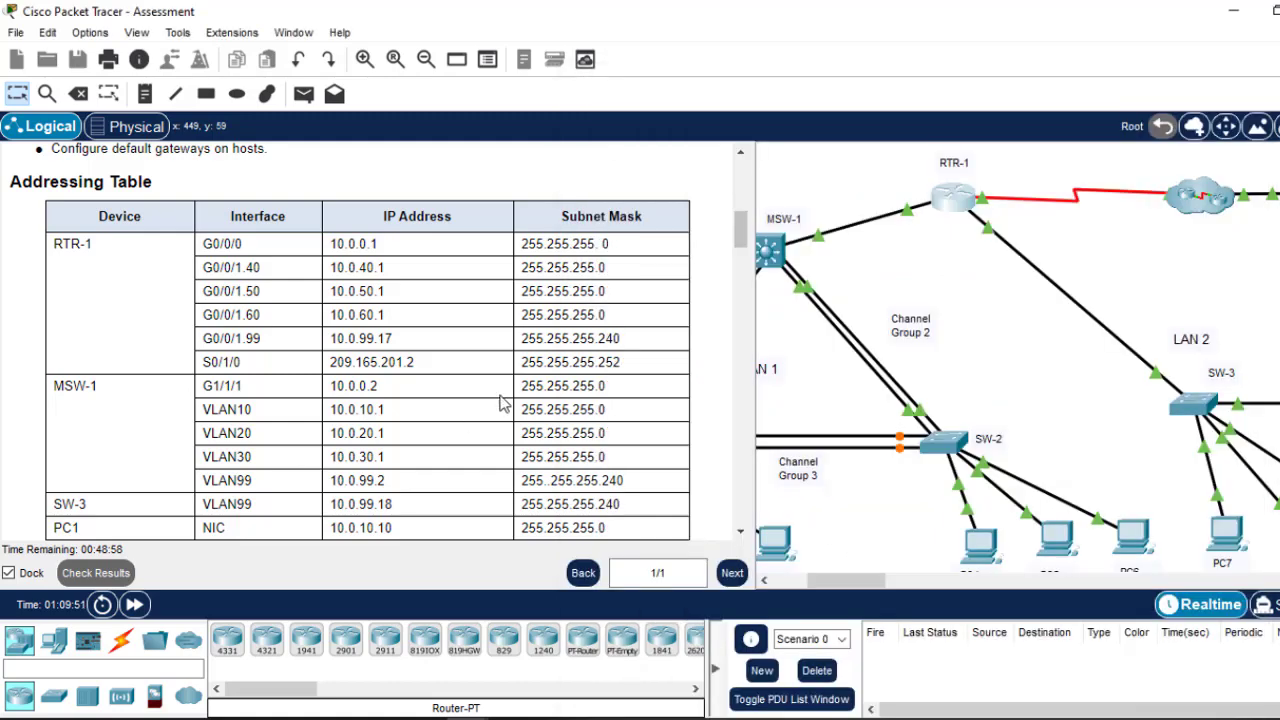
Step: Scroll the instructions down to the Step 1–3 tasks and reopen RTR-1's CLI
{"action": "left_click_drag", "start_coordinate": [743, 310], "coordinate": [740, 517]}
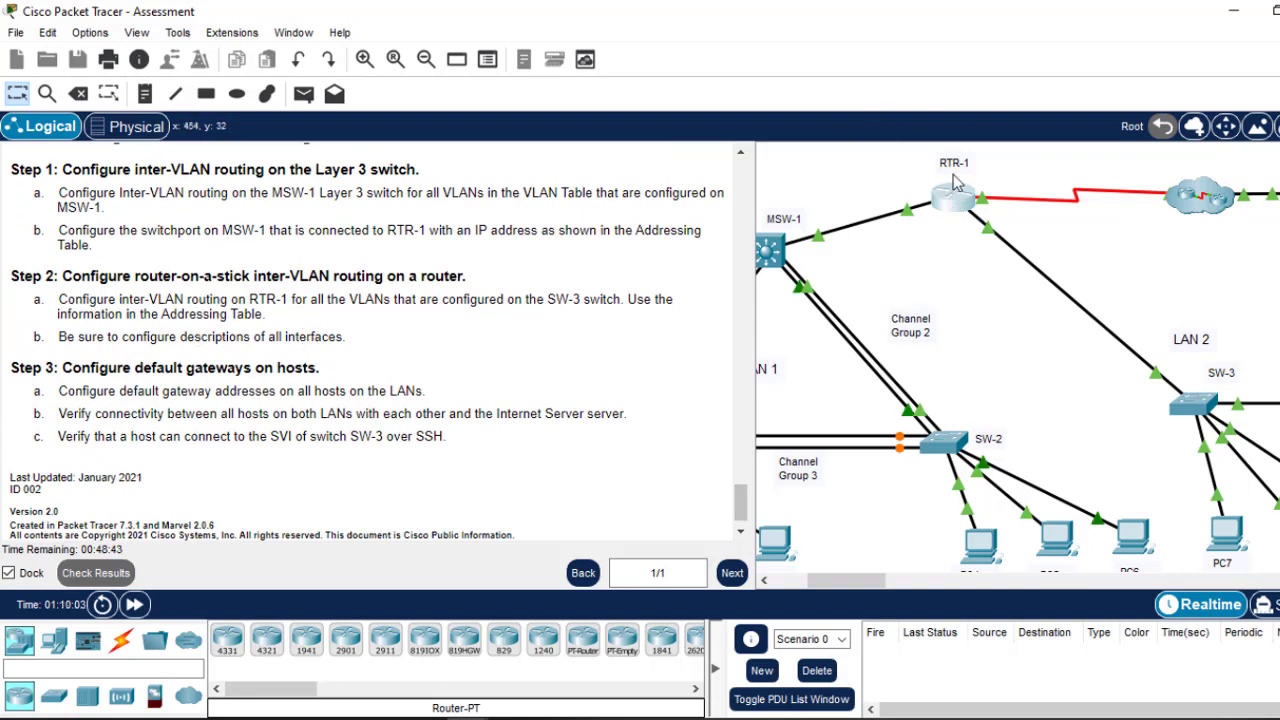
{"action": "left_click", "coordinate": [953, 200]}
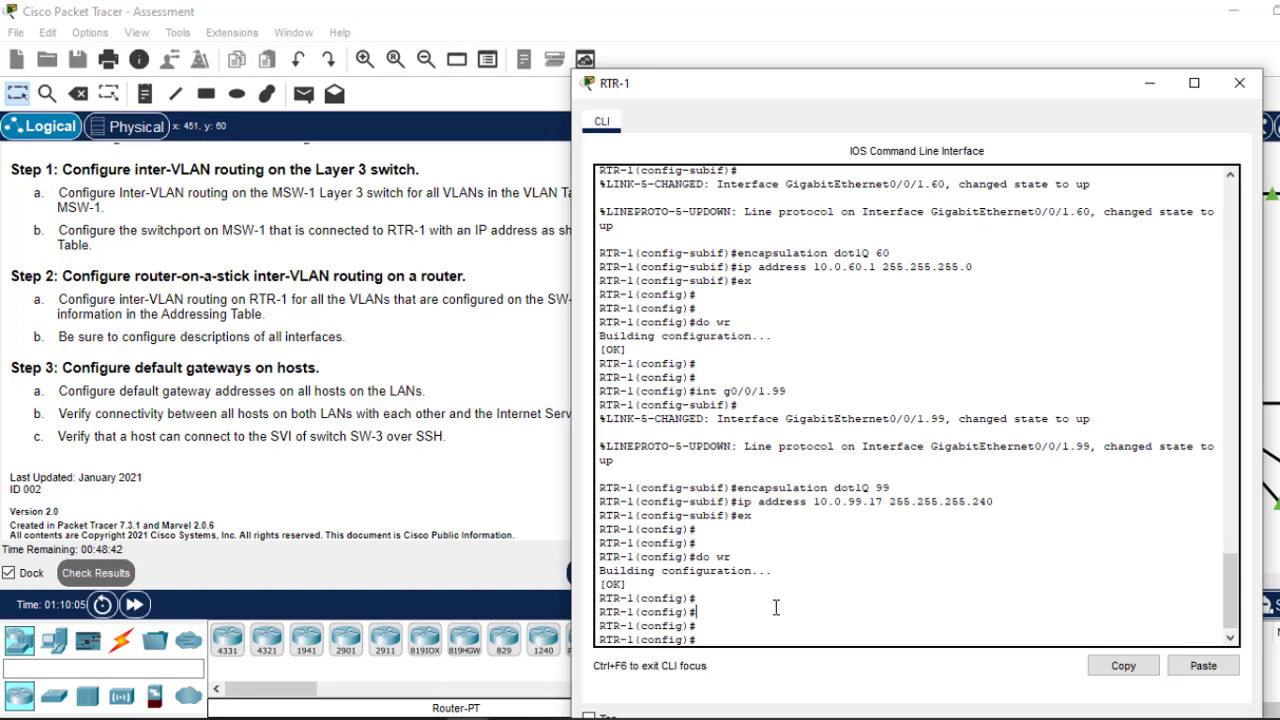
Step: On RTR-1, give subinterface g0/0/1.99 a management description and copy it for reuse
{"action": "key", "text": "Up"}
{"action": "key", "text": "Up"}
{"action": "key", "text": "Up"}
{"action": "key", "text": "Up"}
{"action": "key", "text": "Return"}
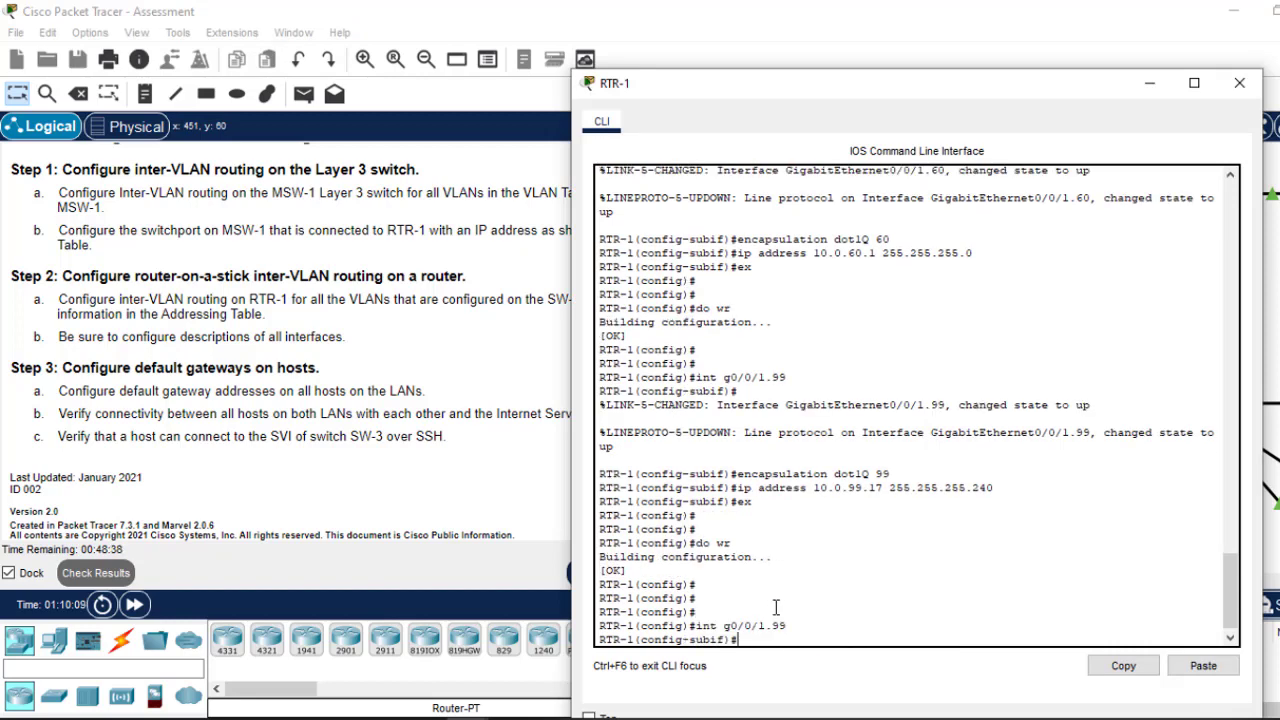
{"action": "type", "text": "desc"}
{"action": "key", "text": "Tab"}
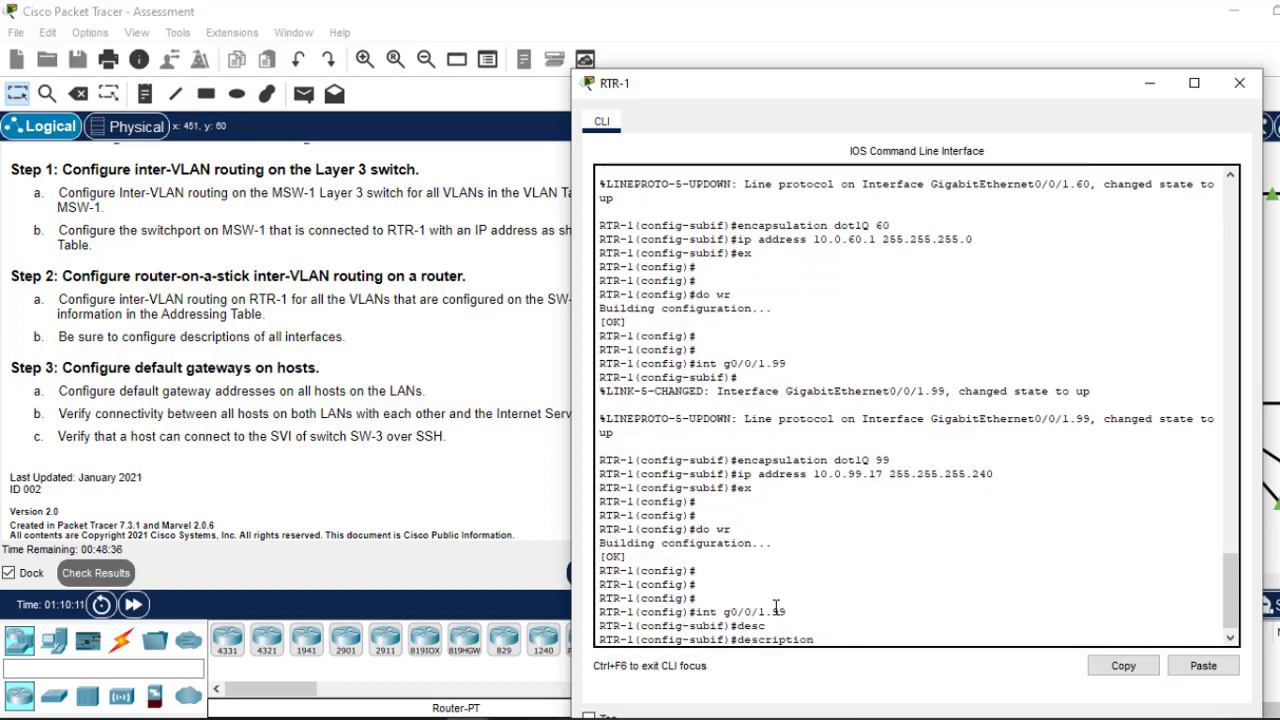
{"action": "type", "text": "Thi"}
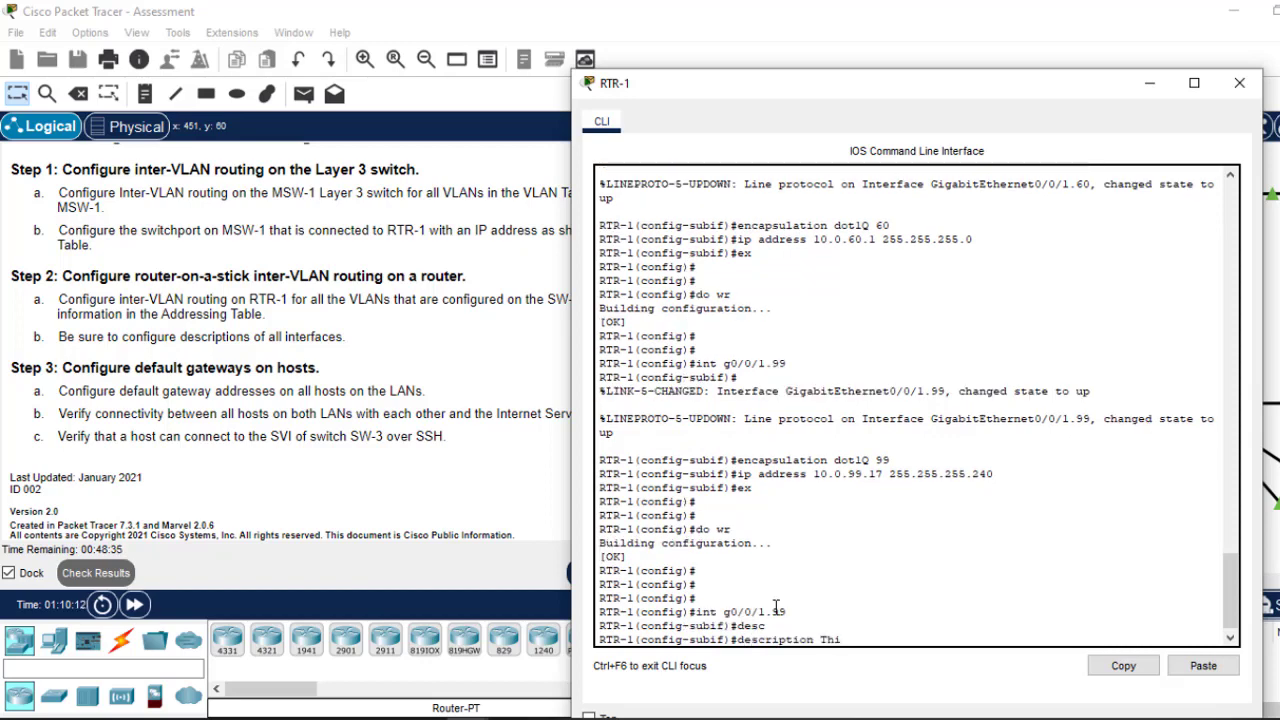
{"action": "type", "text": "s is for management"}
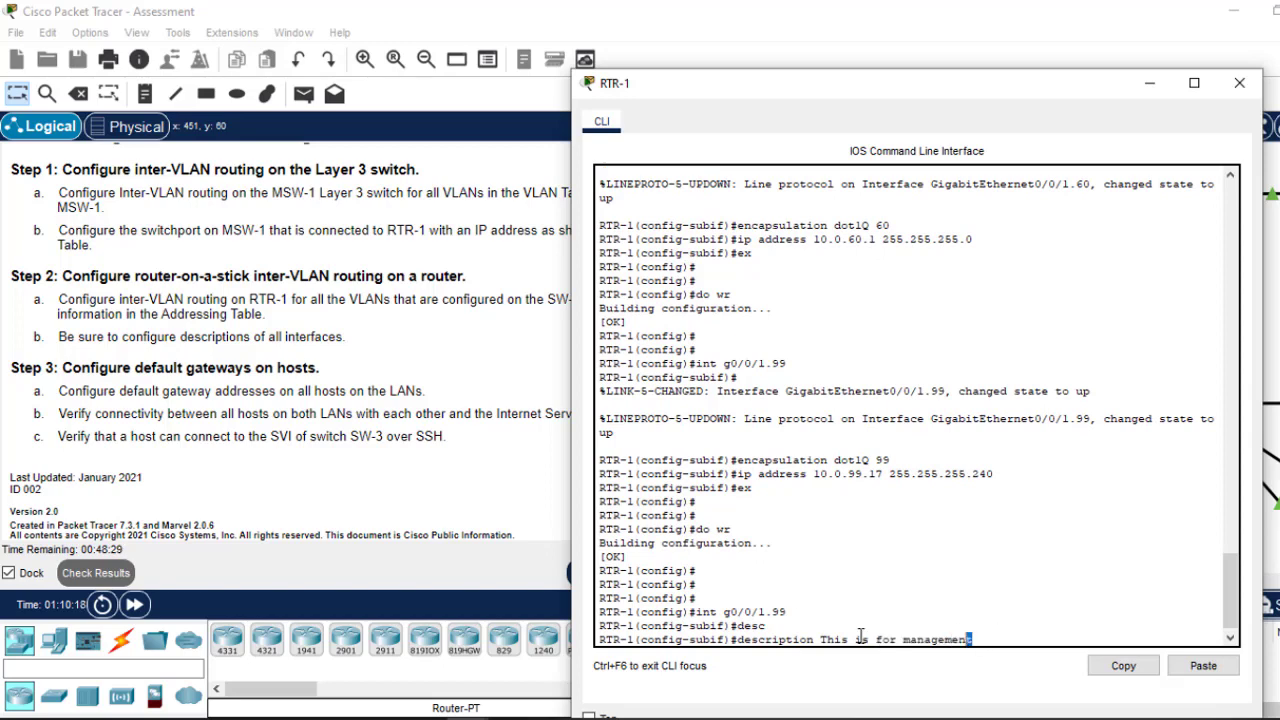
{"action": "left_click_drag", "start_coordinate": [976, 640], "coordinate": [738, 645]}
{"action": "left_click", "coordinate": [1124, 665]}
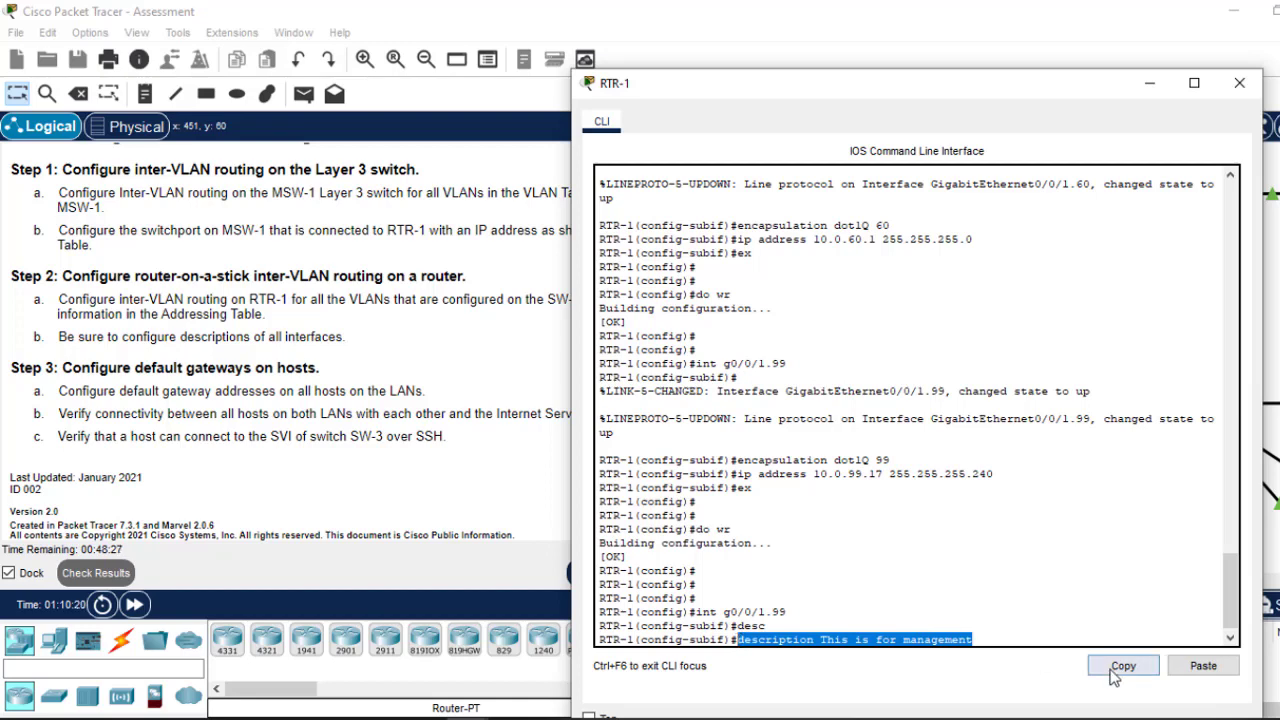
{"action": "left_click", "coordinate": [1073, 604]}
{"action": "key", "text": "Return"}
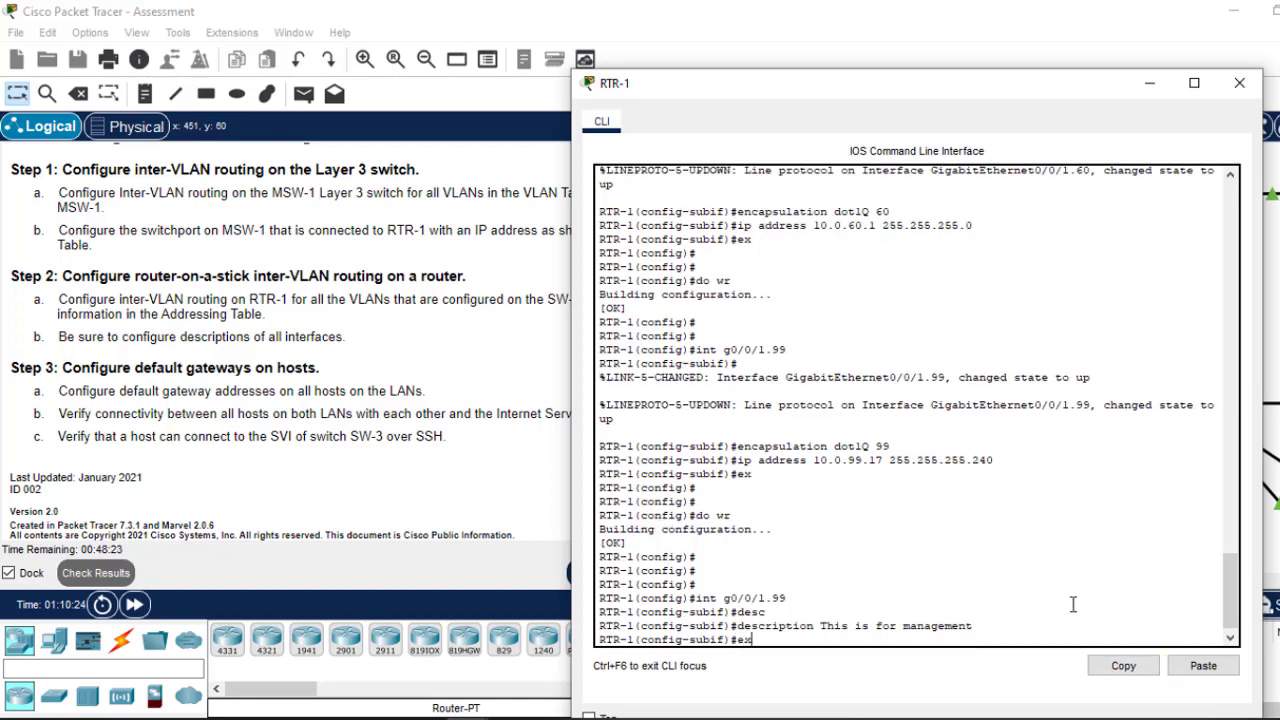
{"action": "type", "text": "ex"}
{"action": "key", "text": "Return"}
Step: Add a vlan 40 description to subinterface g0/0/1.40
{"action": "key", "text": "Up"}
{"action": "key", "text": "Up"}
{"action": "key", "text": "Up"}
{"action": "key", "text": "Up"}
{"action": "key", "text": "Up"}
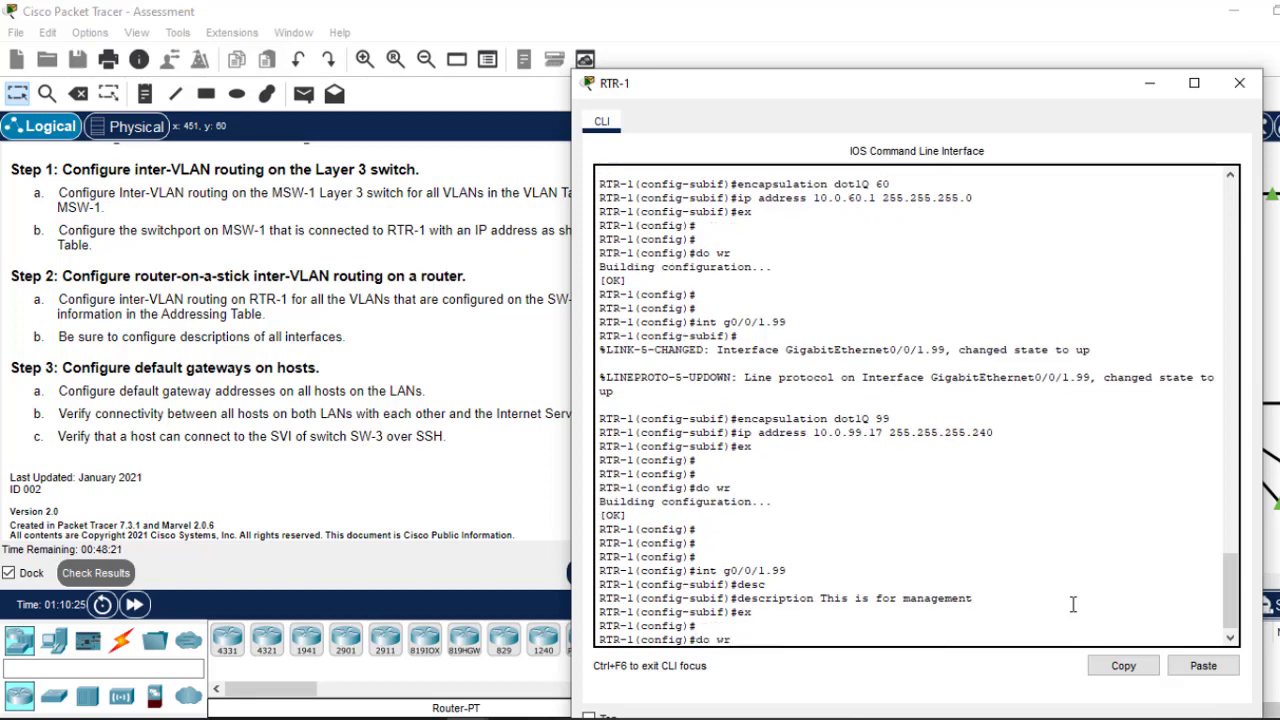
{"action": "key", "text": "Down"}
{"action": "type", "text": "40"}
{"action": "key", "text": "Return"}
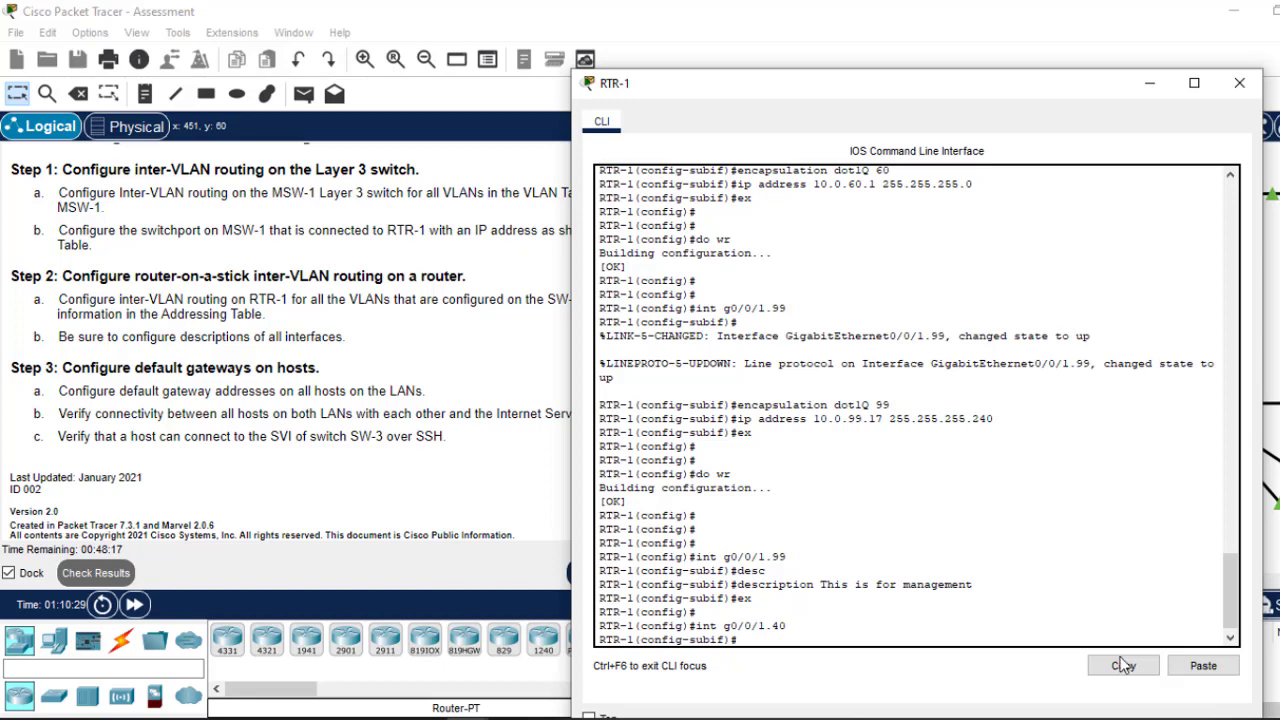
{"action": "left_click", "coordinate": [1202, 666]}
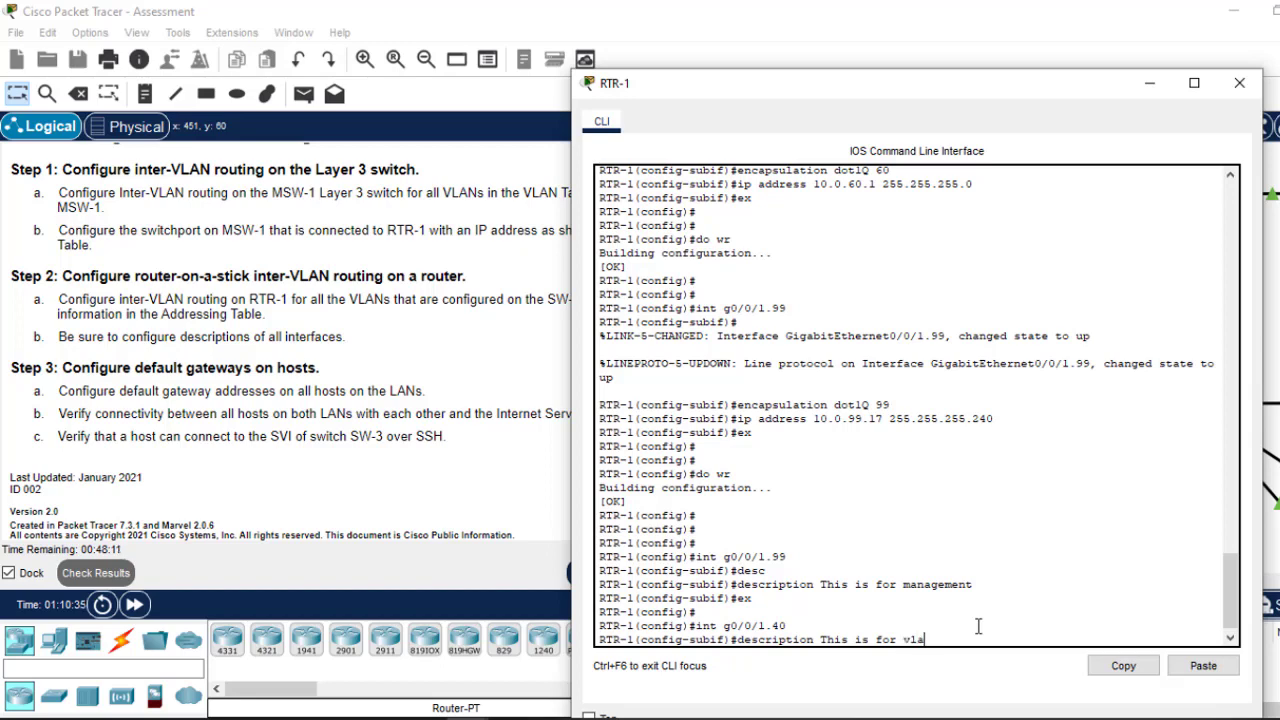
{"action": "key", "text": "Return"}
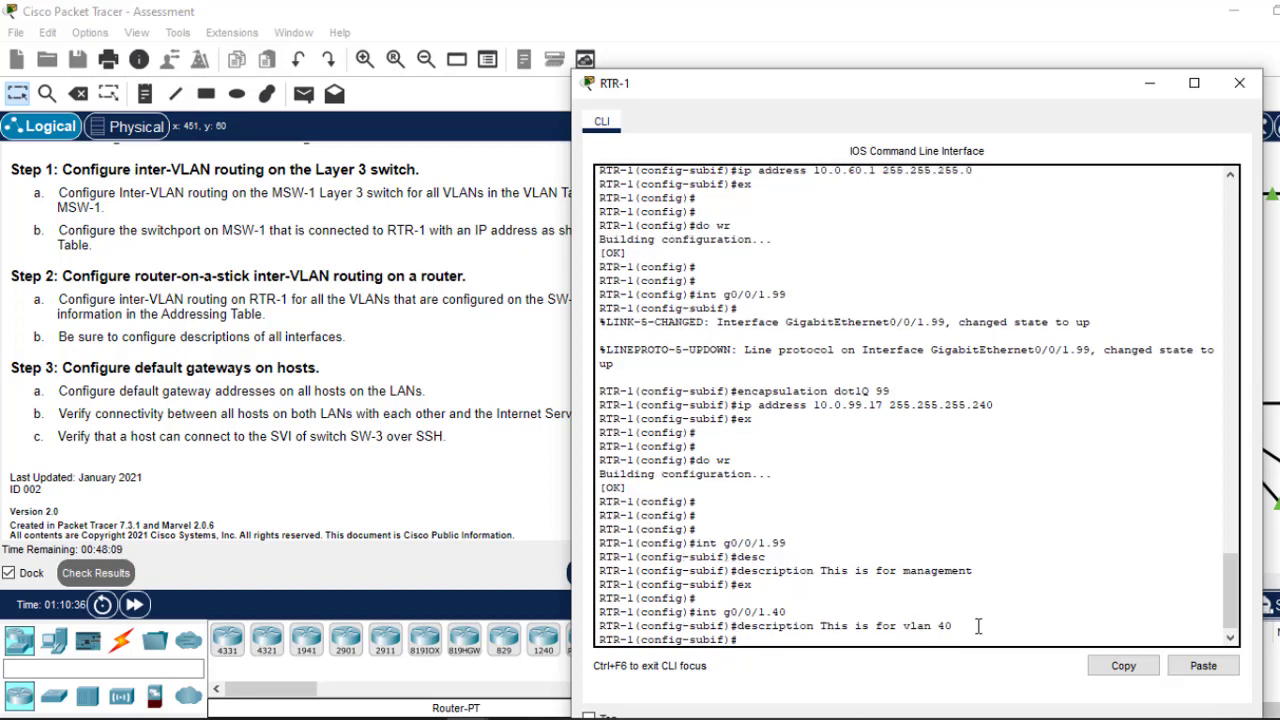
{"action": "type", "text": "ex"}
Step: Add a vlan 50 description to subinterface g0/0/1.50
{"action": "key", "text": "Up"}
{"action": "key", "text": "Up"}
{"action": "type", "text": "50"}
{"action": "key", "text": "Return"}
{"action": "key", "text": "Up"}
{"action": "key", "text": "Up"}
{"action": "key", "text": "Down"}
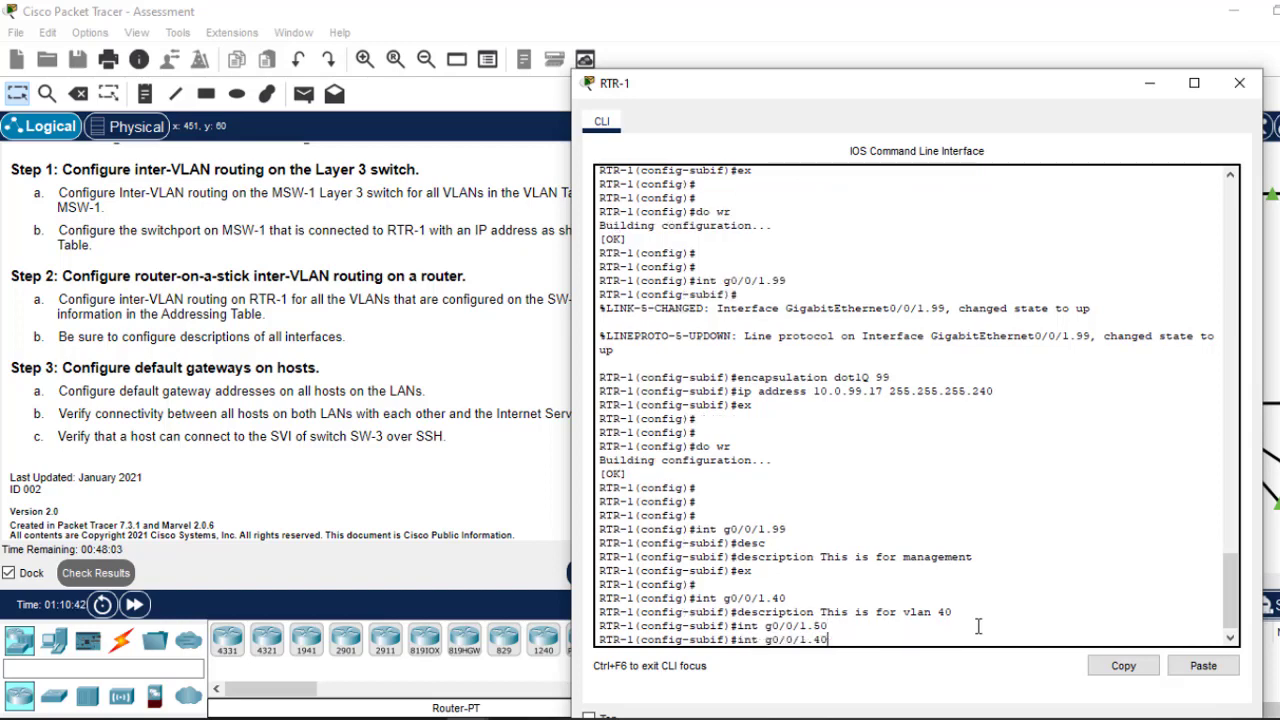
{"action": "key", "text": "Up"}
{"action": "key", "text": "BackSpace"}
{"action": "type", "text": "5"}
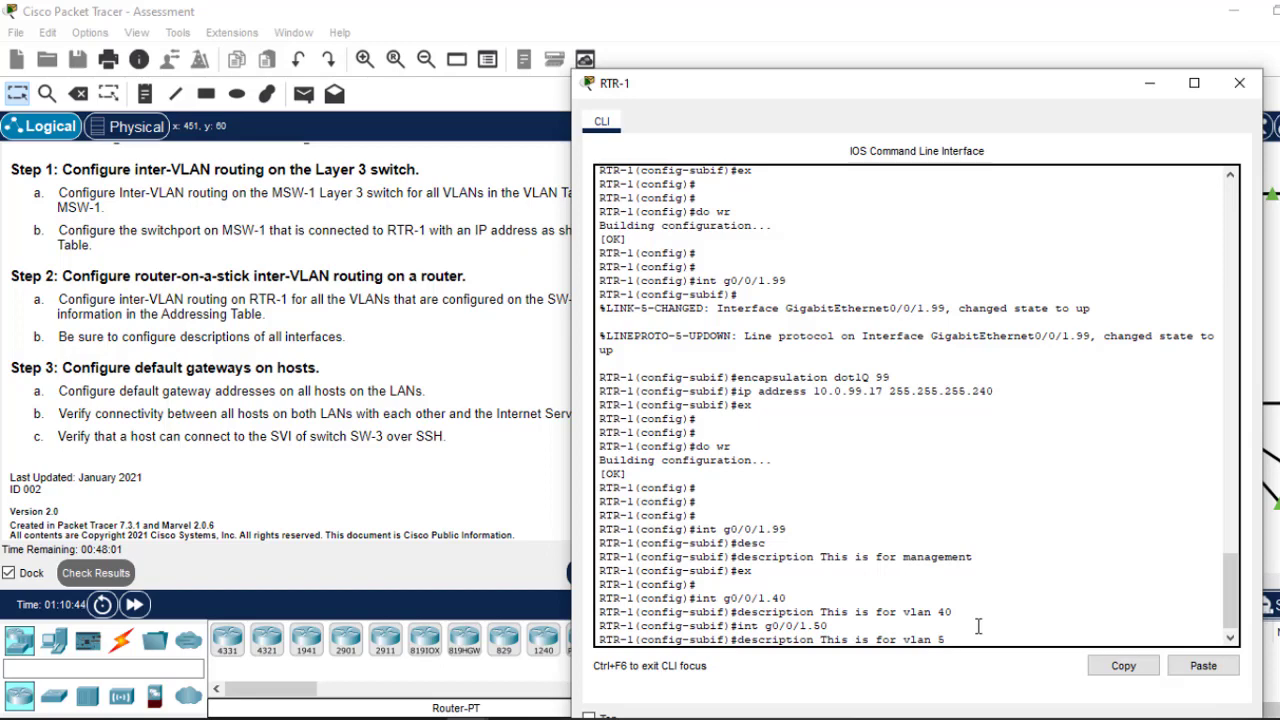
{"action": "type", "text": "0"}
{"action": "key", "text": "Return"}
Step: Add a vlan 60 description to subinterface g0/0/1.60
{"action": "key", "text": "Up"}
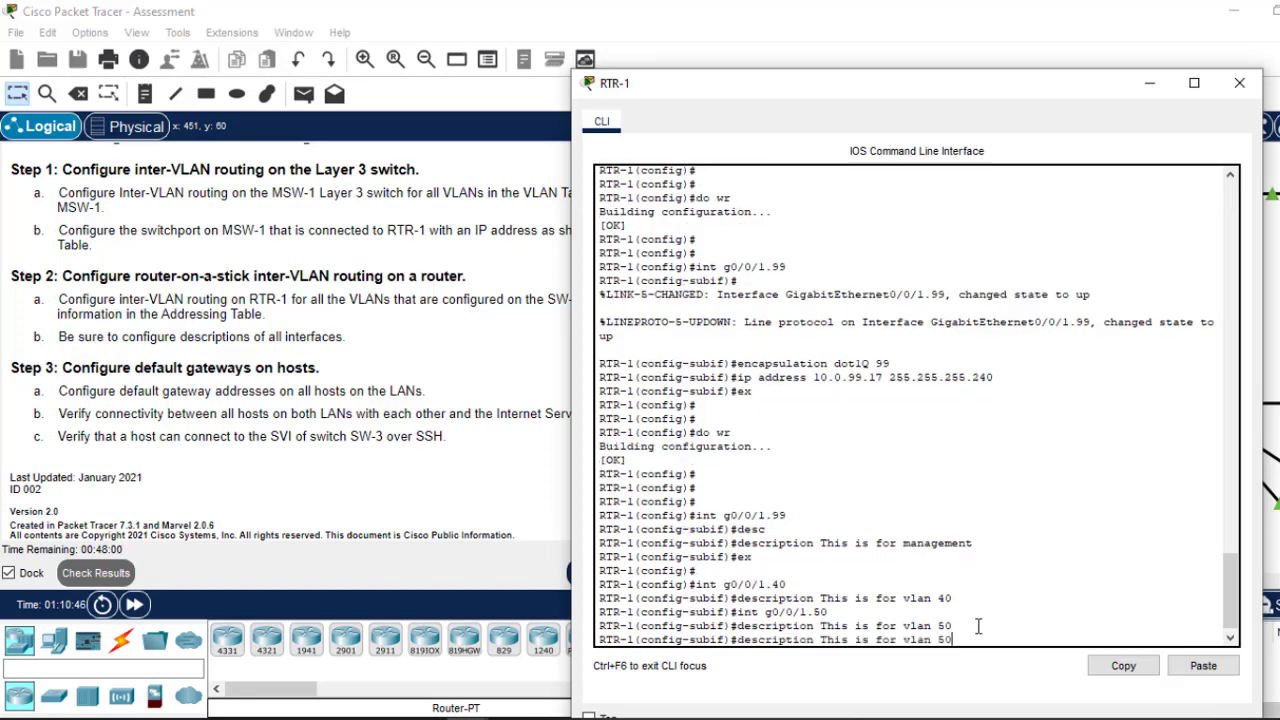
{"action": "key", "text": "Up"}
{"action": "type", "text": "6"}
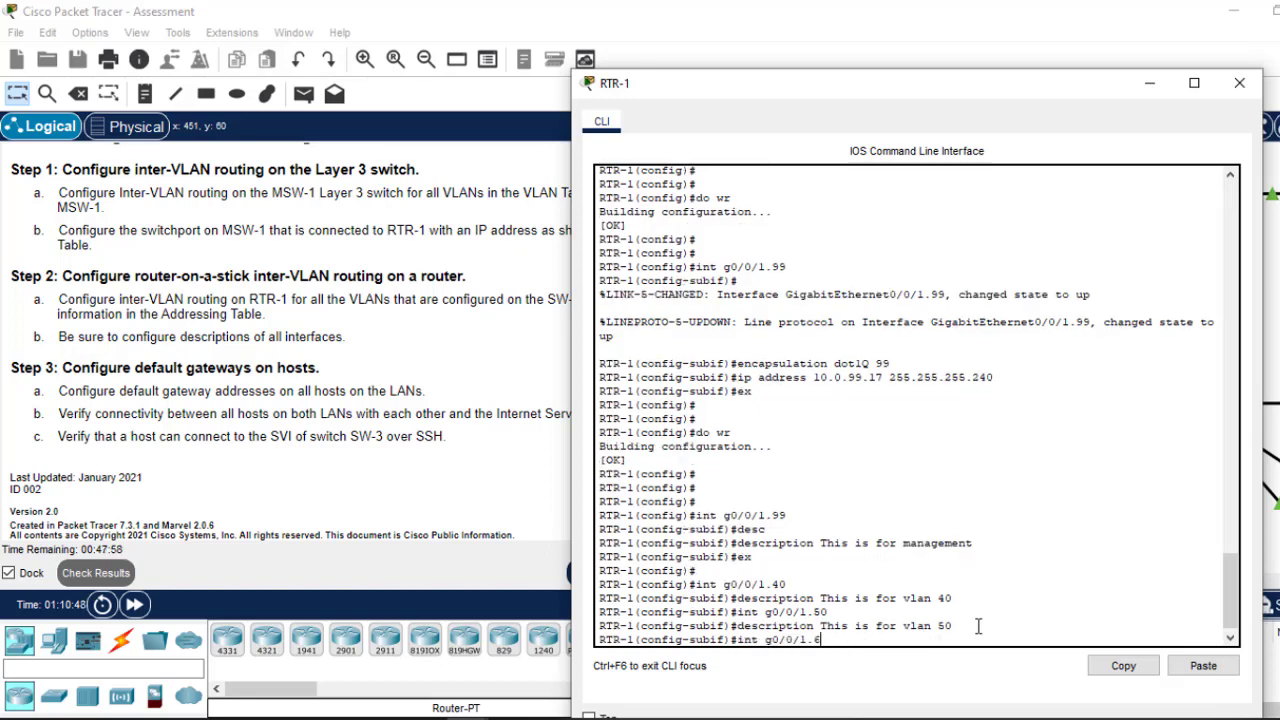
{"action": "type", "text": "0"}
{"action": "key", "text": "Return"}
{"action": "key", "text": "Up"}
{"action": "key", "text": "Up"}
{"action": "key", "text": "Up"}
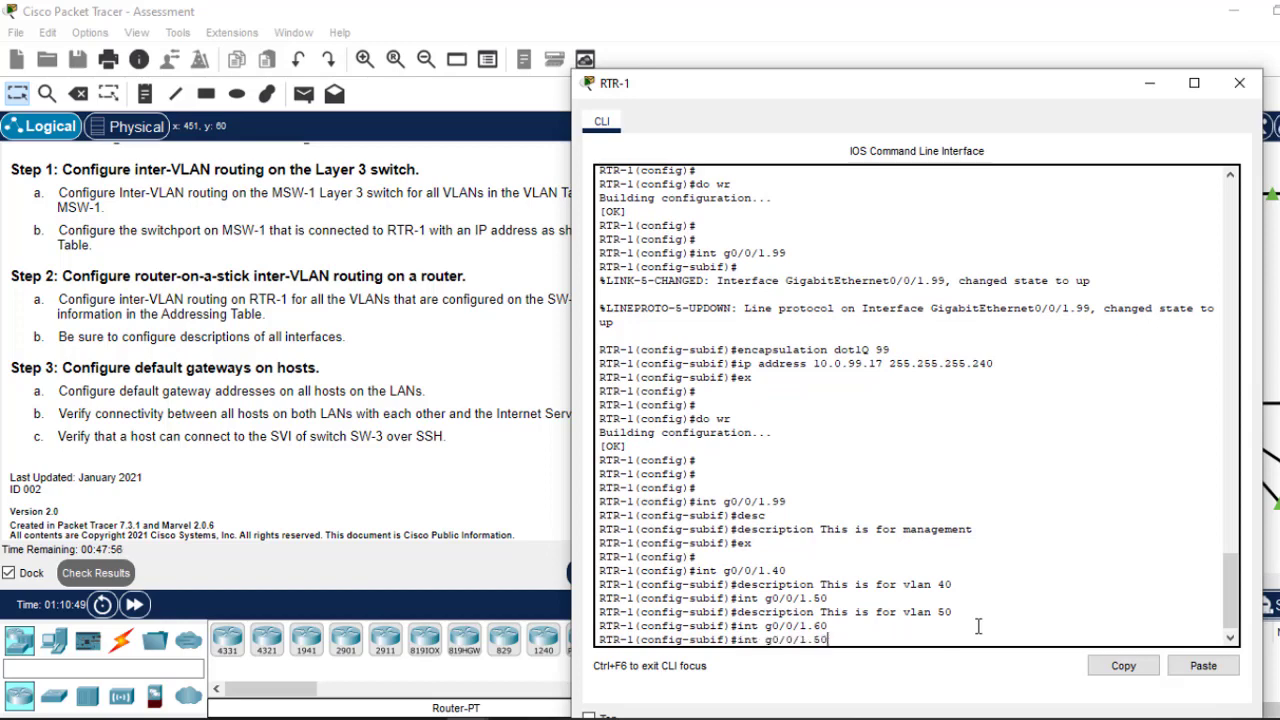
{"action": "key", "text": "Down"}
{"action": "key", "text": "BackSpace"}
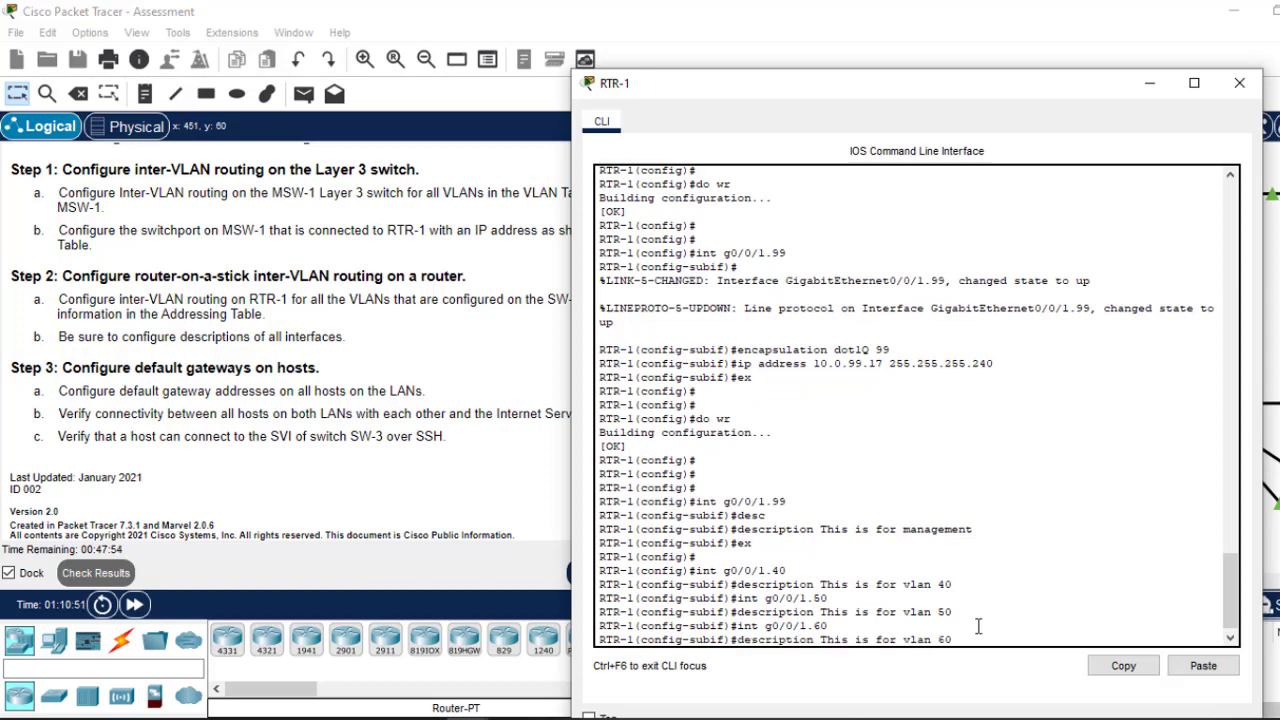
{"action": "key", "text": "Return"}
Step: Leave the subinterface and save RTR-1's configuration with do wr
{"action": "type", "text": "ex"}
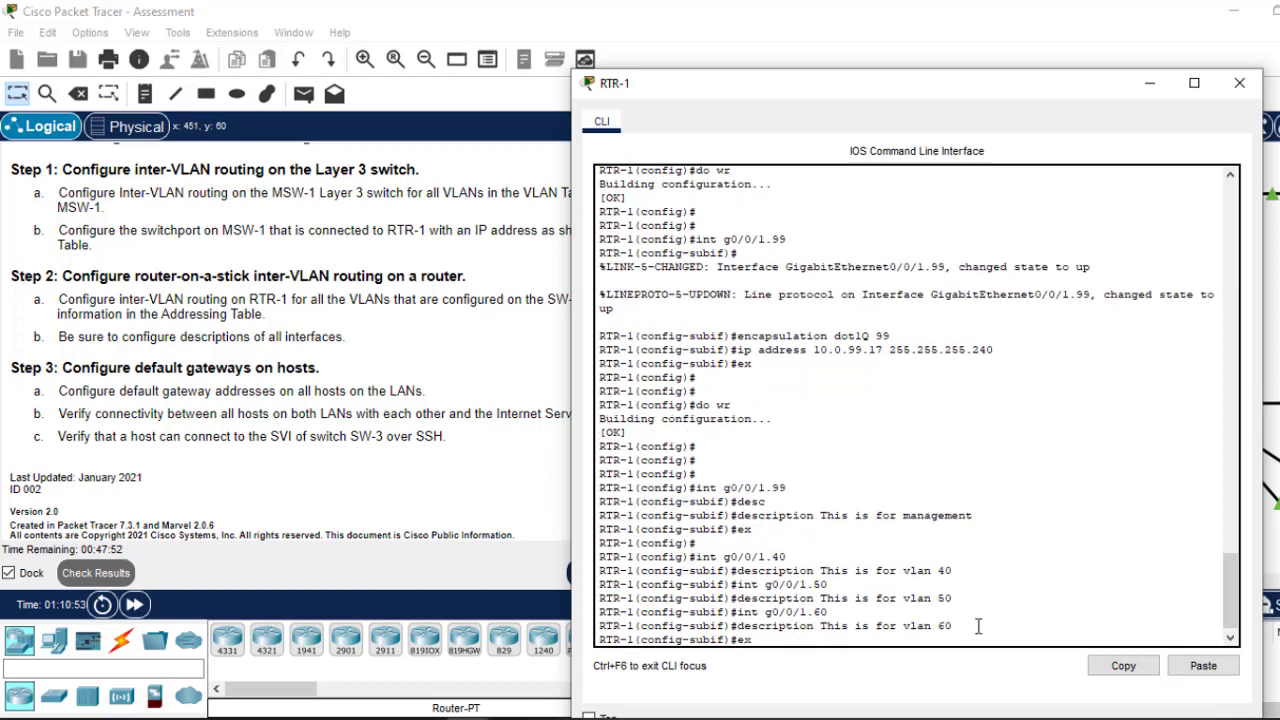
{"action": "key", "text": "Return"}
{"action": "key", "text": "Return"}
{"action": "type", "text": "do wr"}
{"action": "key", "text": "Return"}
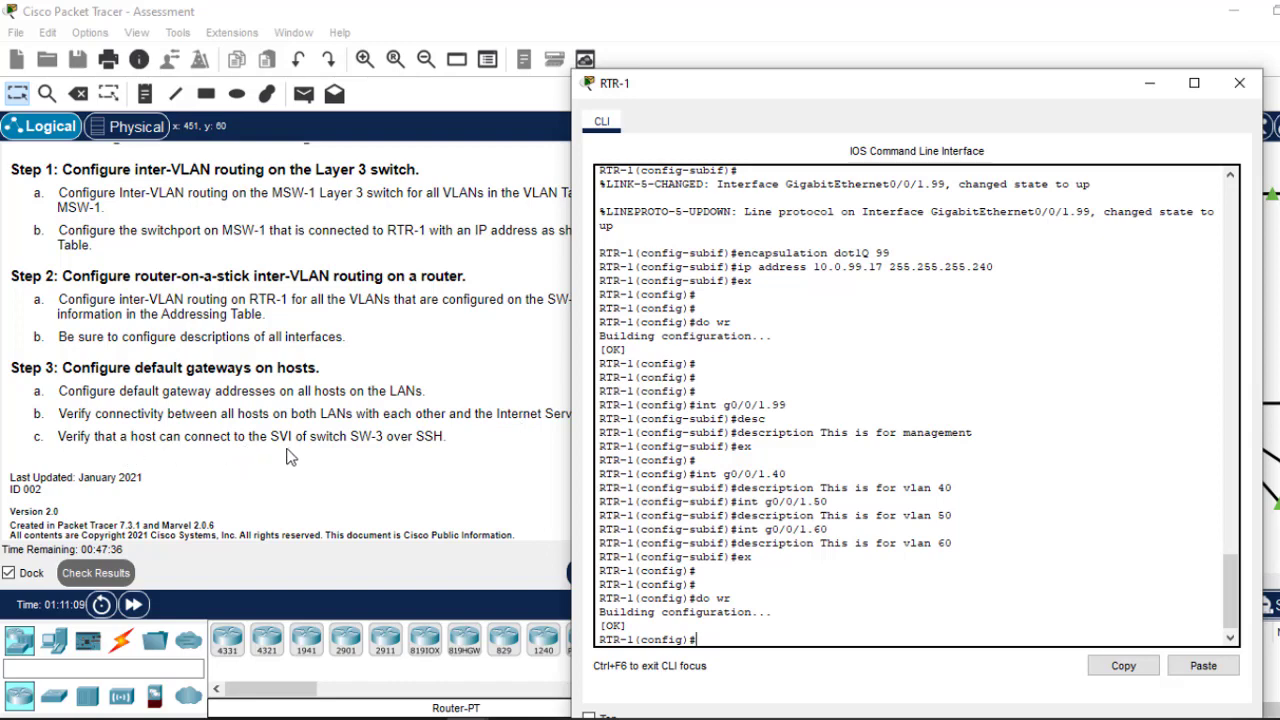
Step: Copy MSW-1's VLAN10 address 10.0.10.1 from the Addressing Table and bring up PC1
{"action": "left_click", "coordinate": [438, 440]}
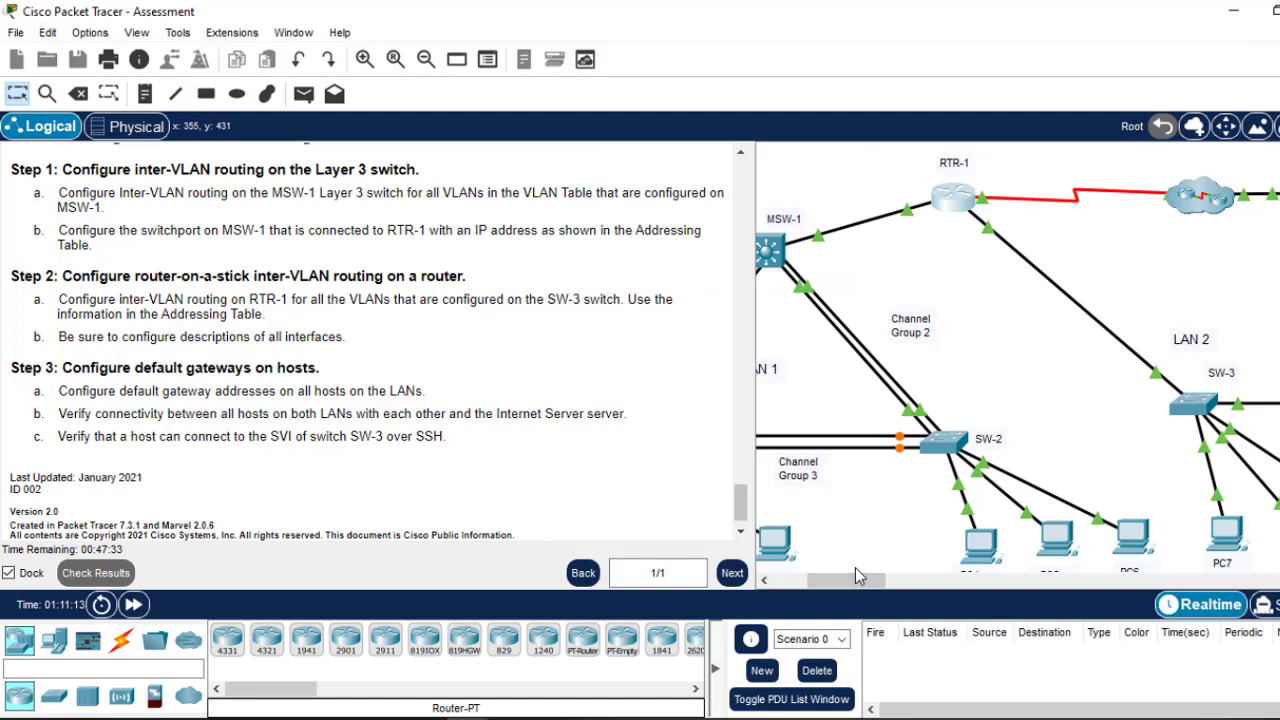
{"action": "left_click_drag", "start_coordinate": [855, 577], "coordinate": [822, 577]}
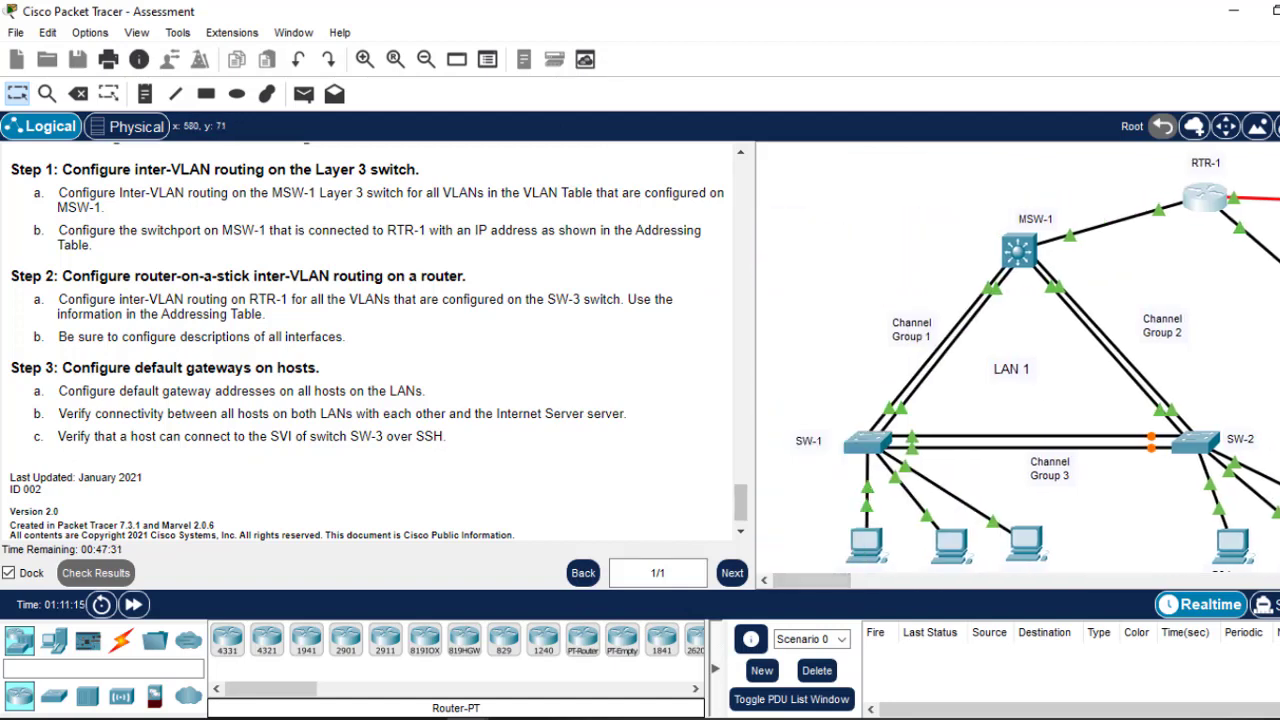
{"action": "scroll", "coordinate": [1240, 228], "scroll_direction": "down", "scroll_amount": 3}
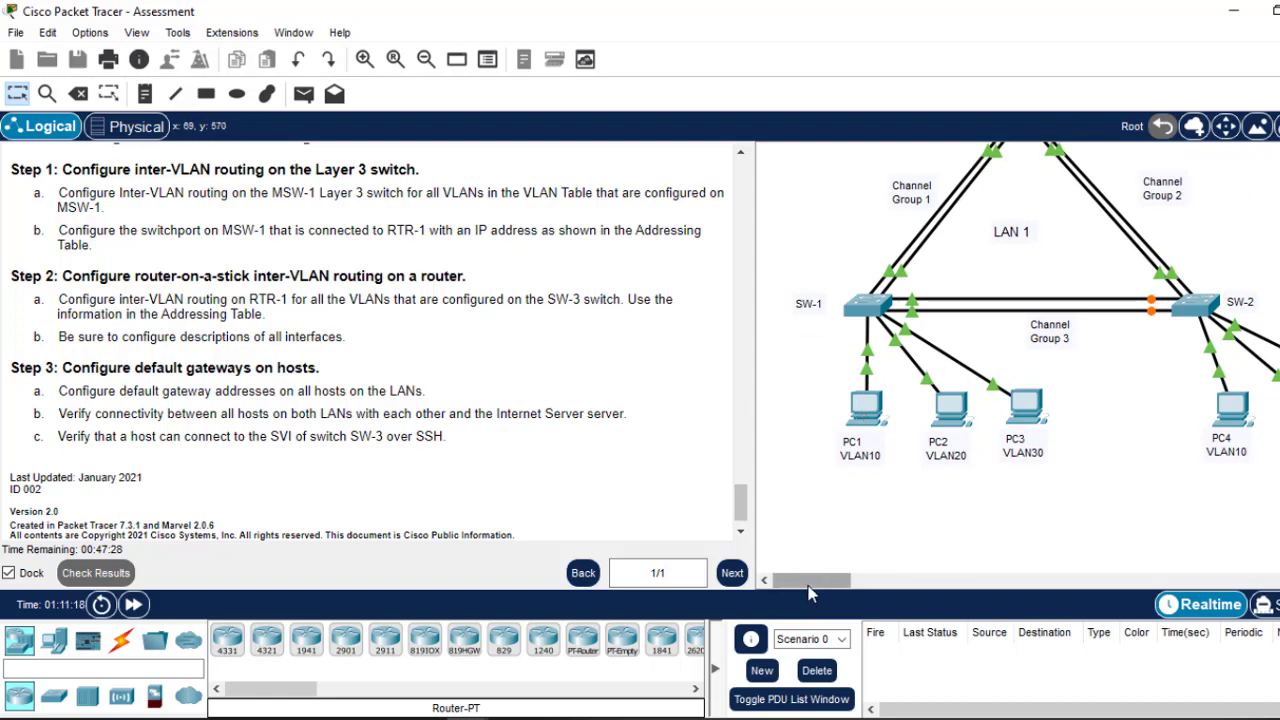
{"action": "mouse_move", "coordinate": [812, 580]}
{"action": "left_mouse_down"}
{"action": "mouse_move", "coordinate": [840, 580]}
{"action": "mouse_move", "coordinate": [806, 582]}
{"action": "left_mouse_up"}
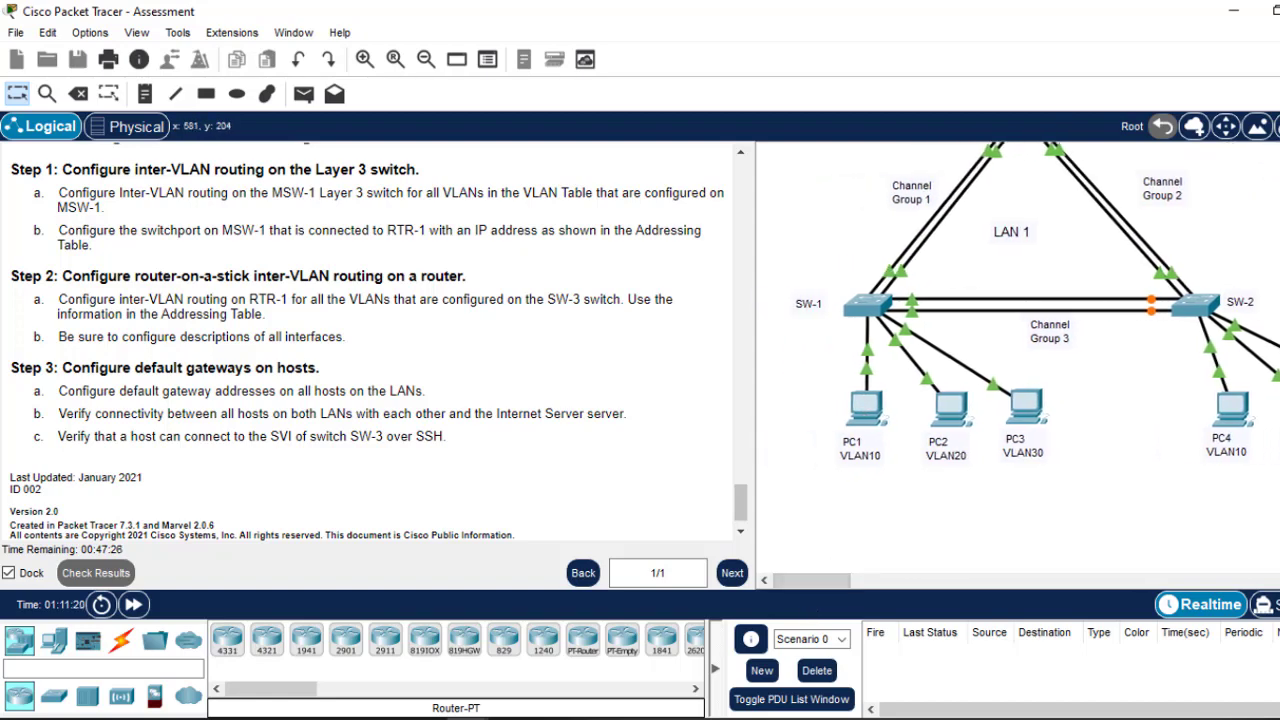
{"action": "scroll", "coordinate": [808, 381], "scroll_direction": "up", "scroll_amount": 1}
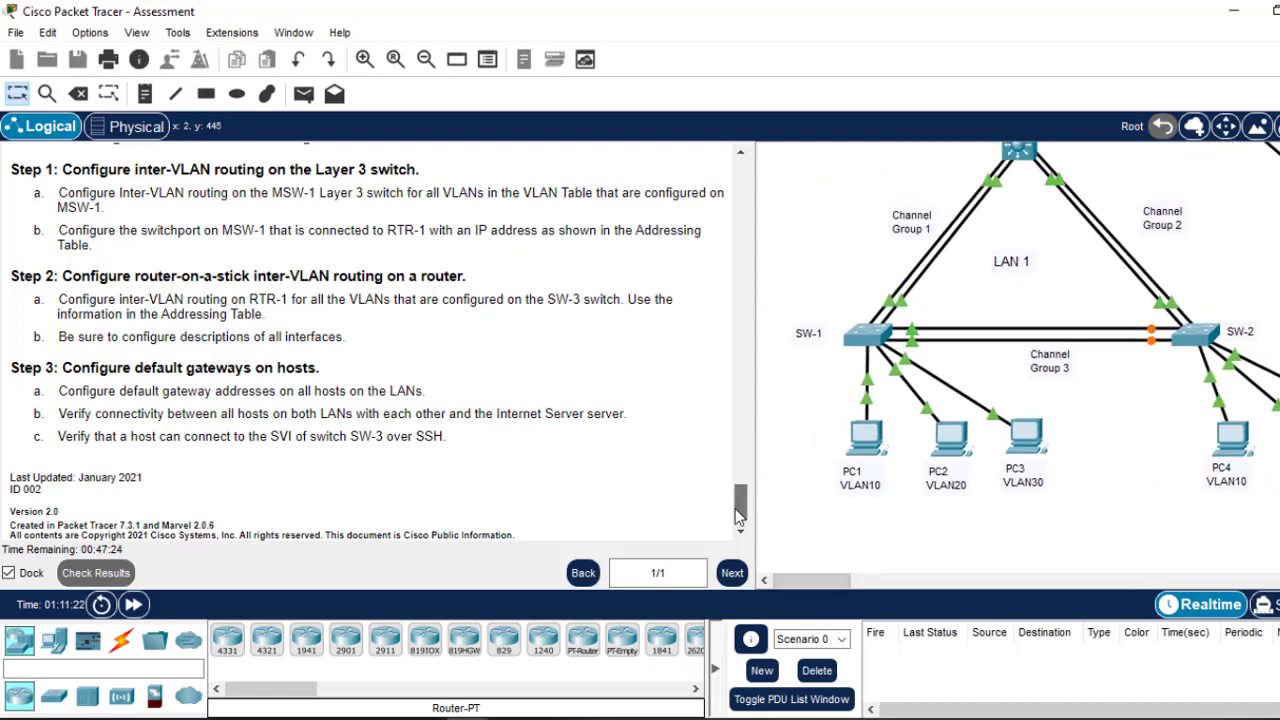
{"action": "scroll", "coordinate": [724, 257], "scroll_direction": "up", "scroll_amount": 10}
{"action": "scroll", "coordinate": [724, 257], "scroll_direction": "up", "scroll_amount": 5}
{"action": "scroll", "coordinate": [722, 222], "scroll_direction": "down", "scroll_amount": 8}
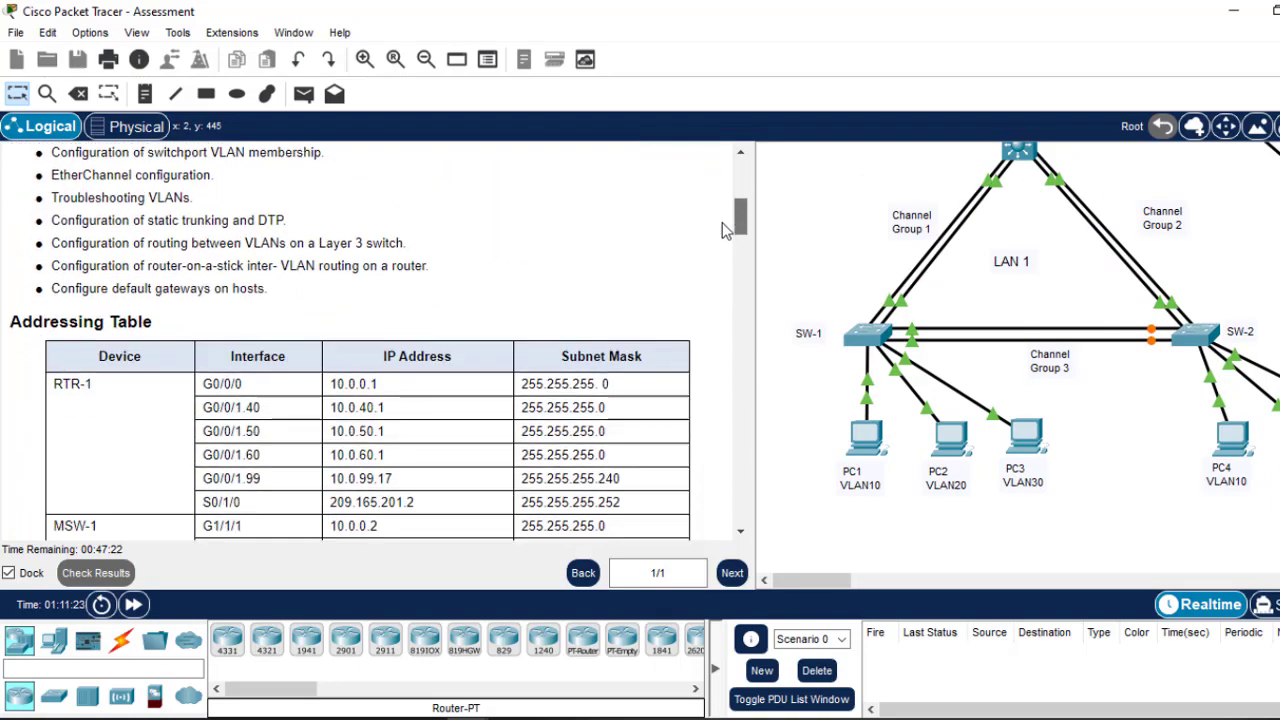
{"action": "scroll", "coordinate": [730, 262], "scroll_direction": "up", "scroll_amount": 2}
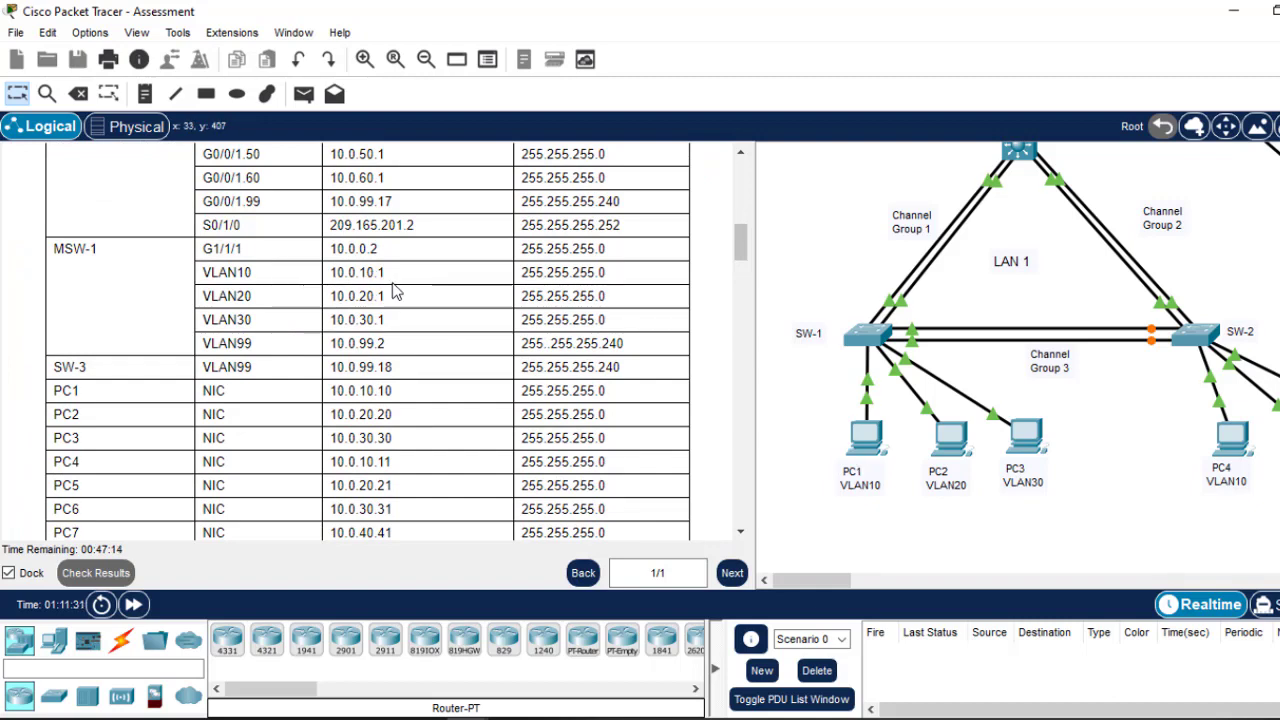
{"action": "left_click_drag", "start_coordinate": [385, 272], "coordinate": [327, 278]}
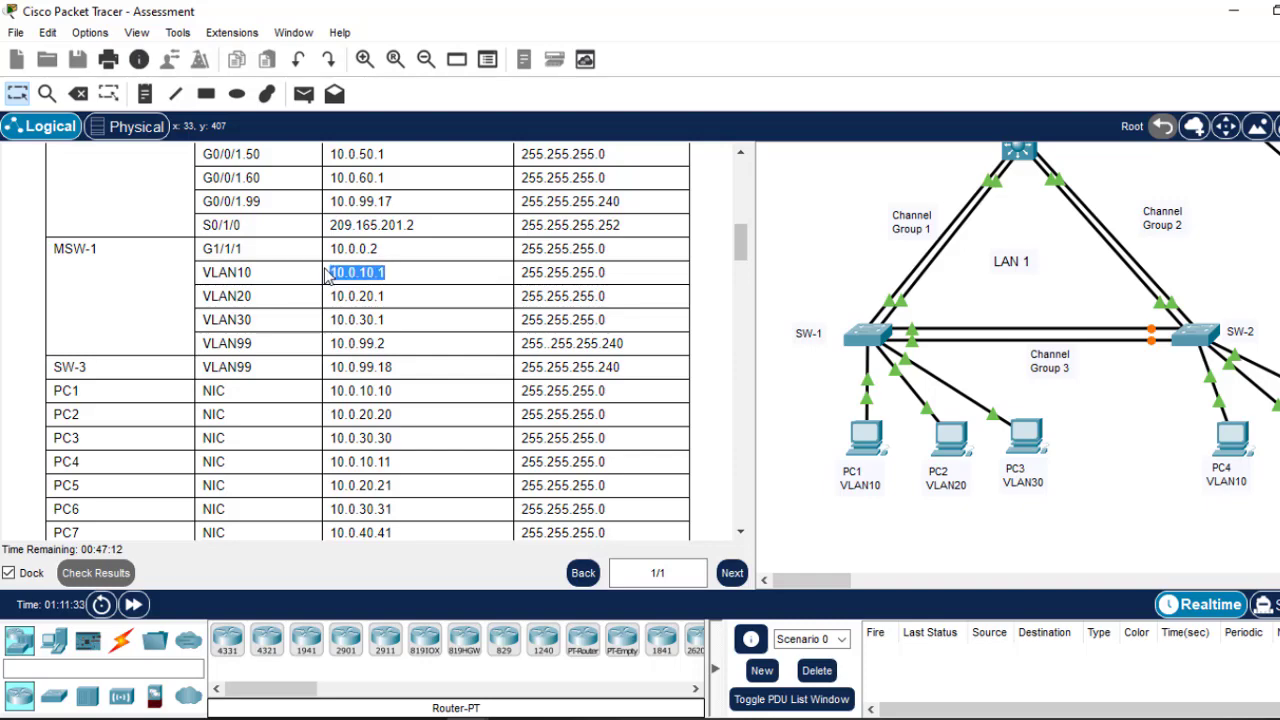
{"action": "right_click", "coordinate": [352, 270]}
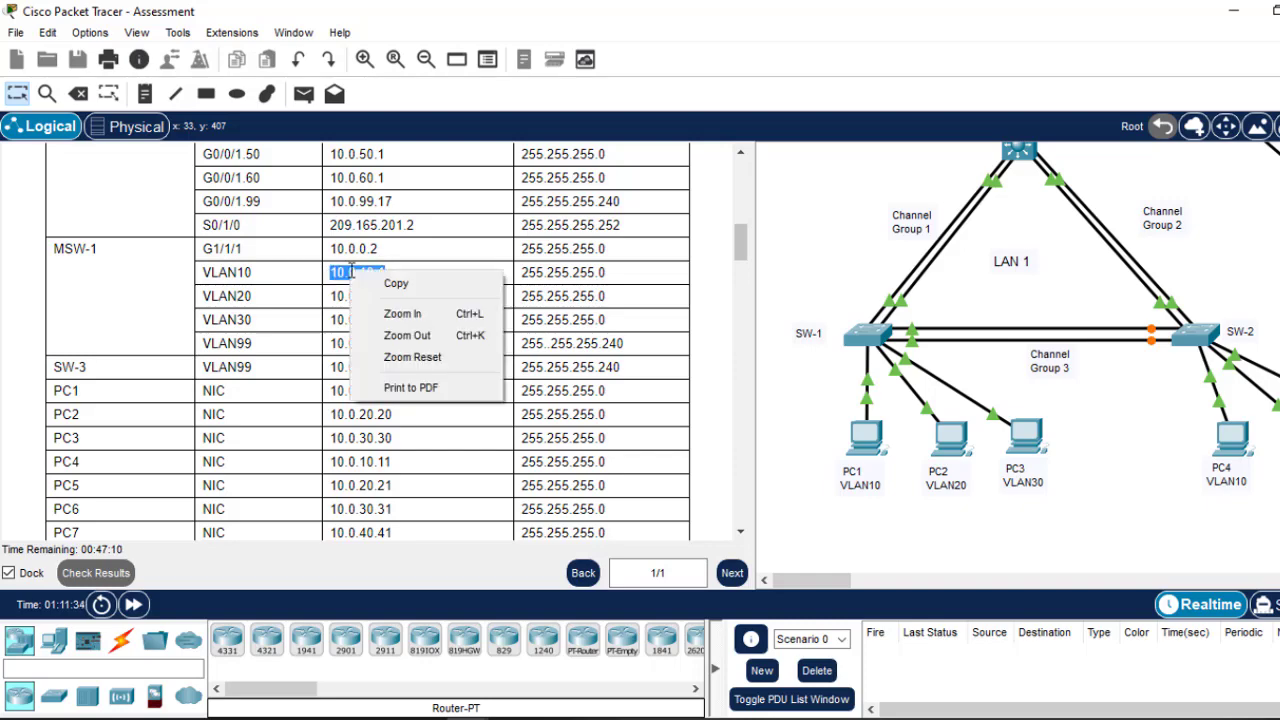
{"action": "left_click", "coordinate": [395, 281]}
{"action": "left_click", "coordinate": [865, 445]}
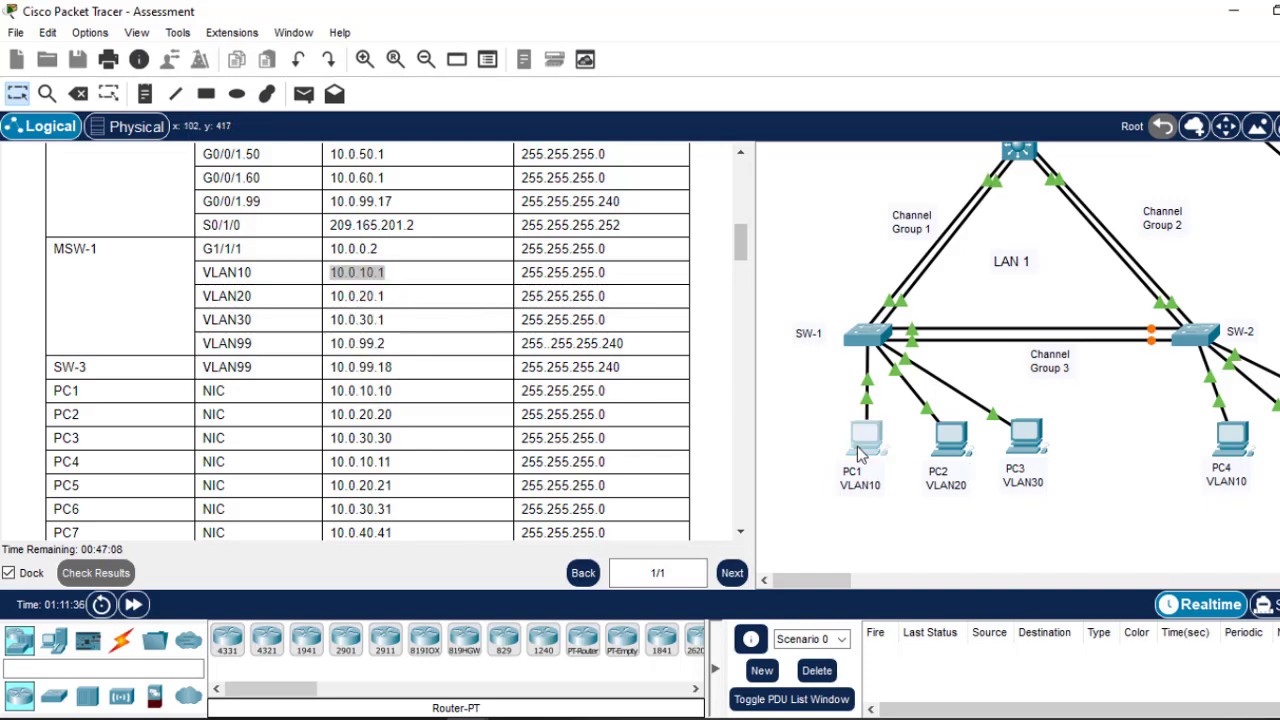
Step: Set PC1's default gateway to 10.0.10.1
{"action": "left_click", "coordinate": [413, 145]}
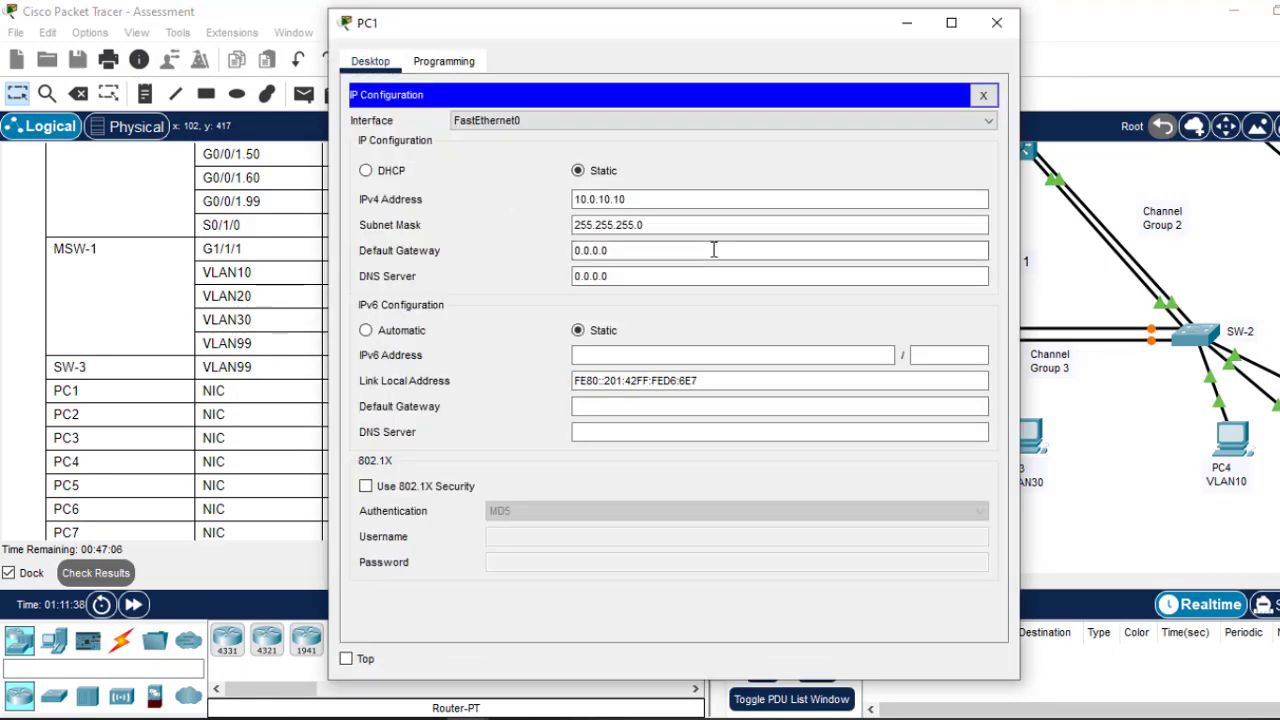
{"action": "left_click", "coordinate": [616, 255]}
{"action": "triple_click", "coordinate": [614, 255]}
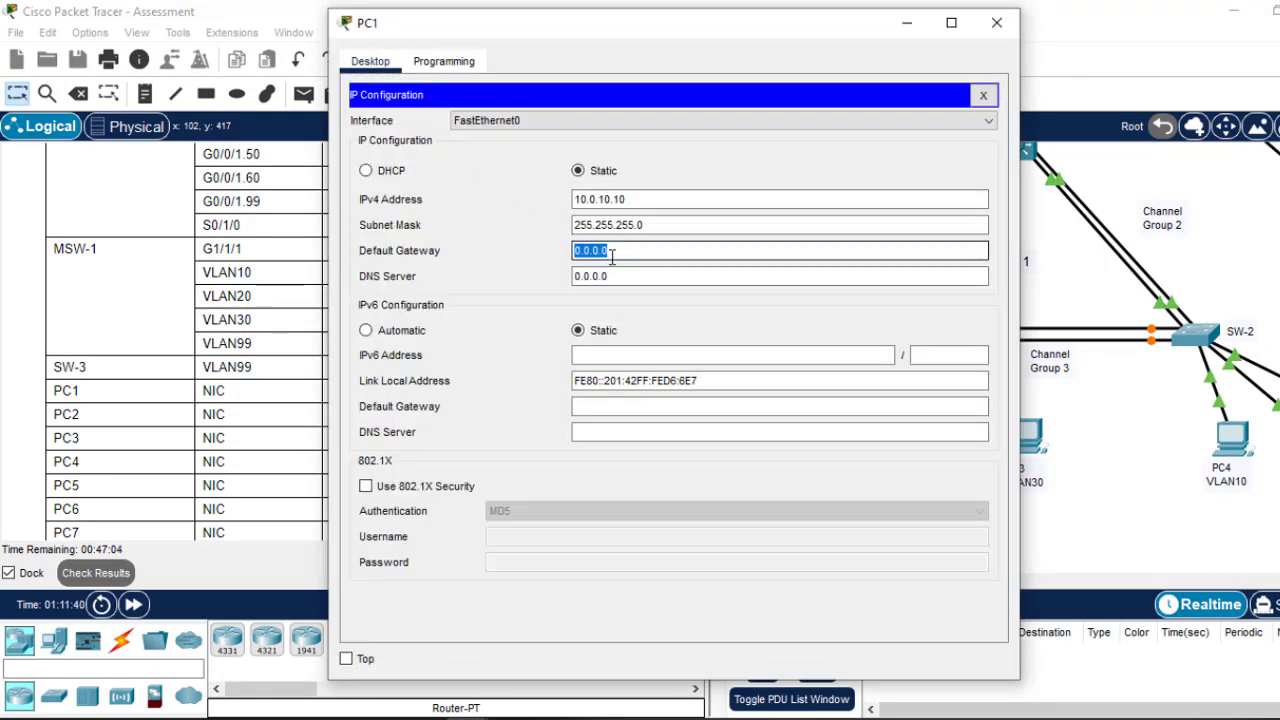
{"action": "type", "text": "10.0.10.1"}
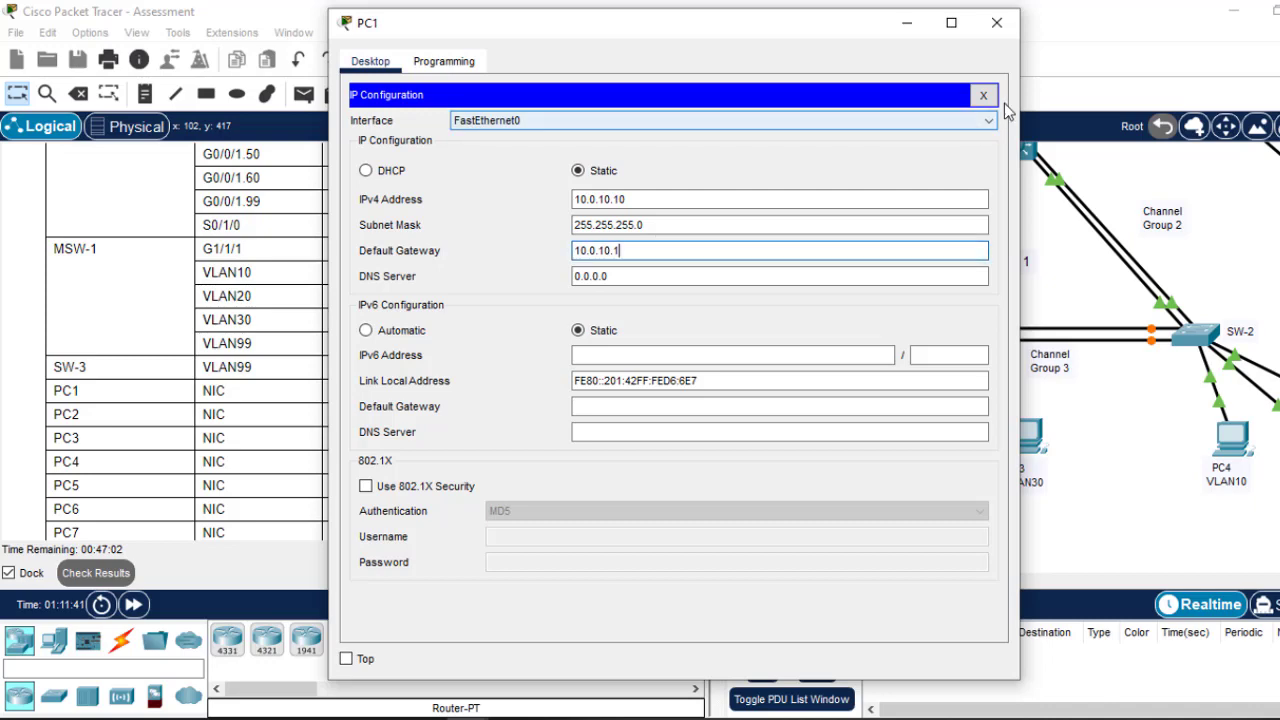
{"action": "left_click", "coordinate": [984, 97]}
Step: Ping 10.0.10.1 from PC1's command prompt, then close PC1
{"action": "left_click", "coordinate": [806, 158]}
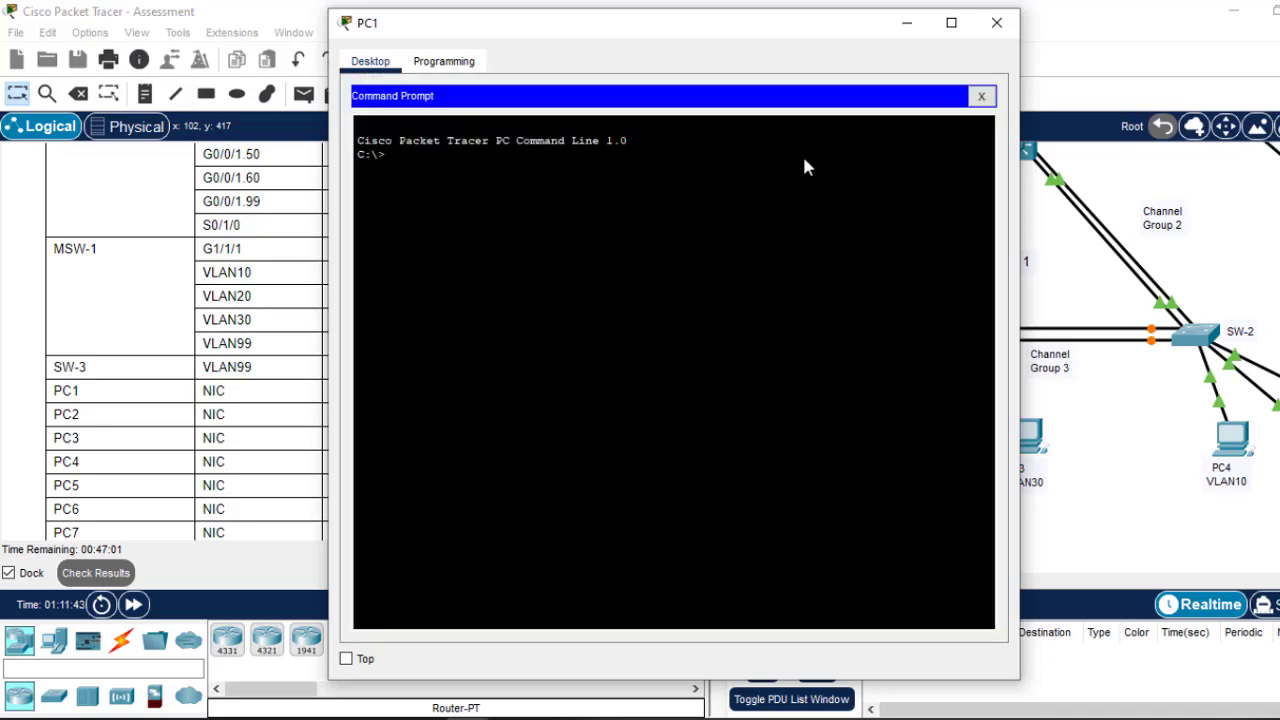
{"action": "right_click", "coordinate": [805, 162]}
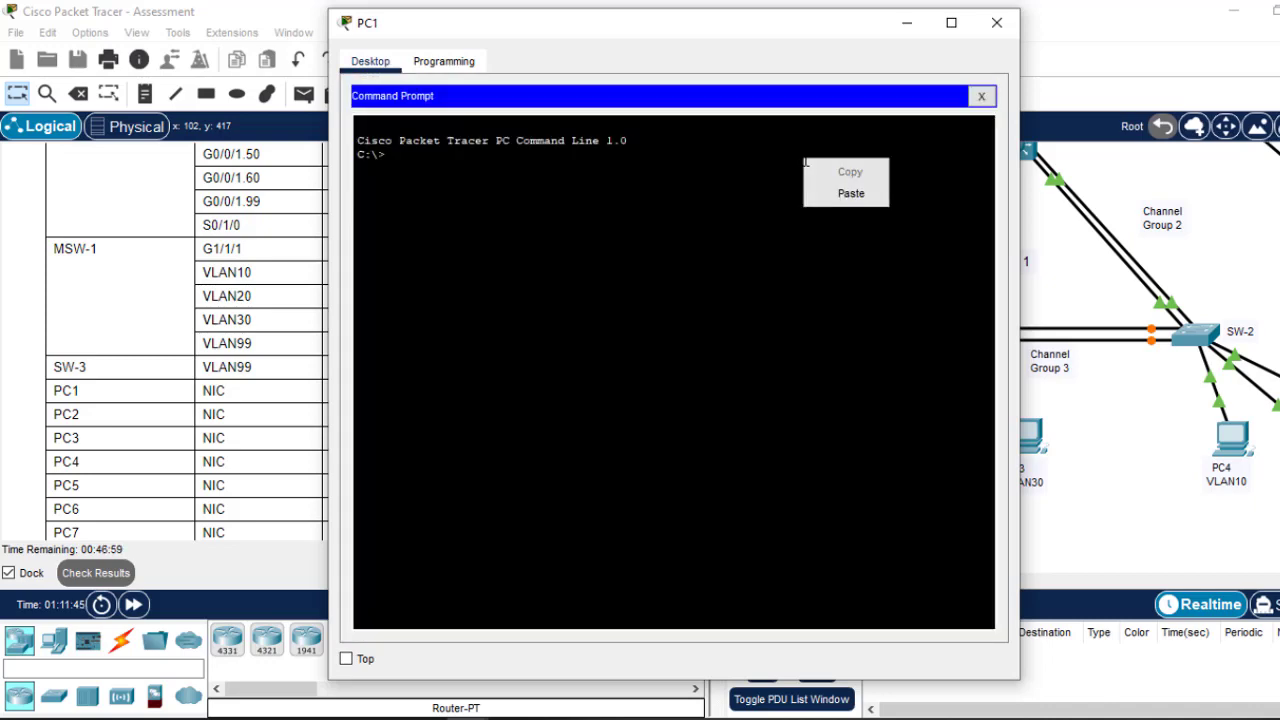
{"action": "left_click", "coordinate": [498, 149]}
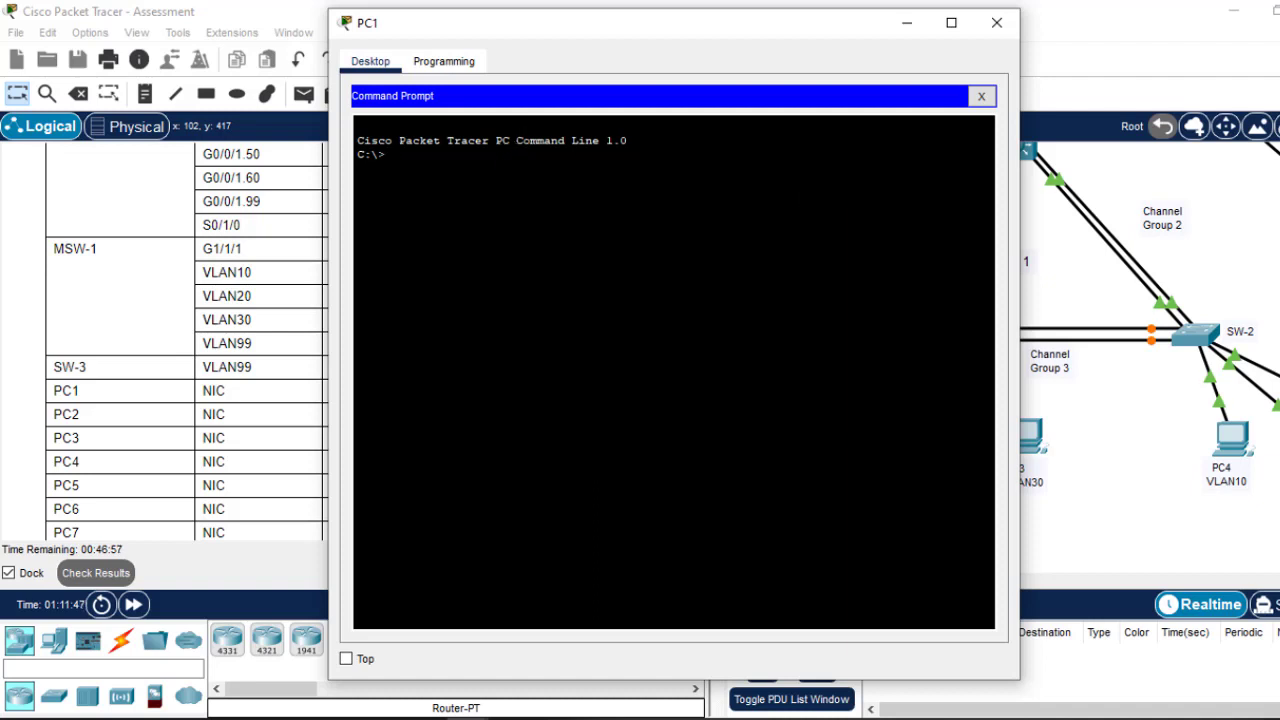
{"action": "type", "text": "ping"}
{"action": "right_click", "coordinate": [500, 153]}
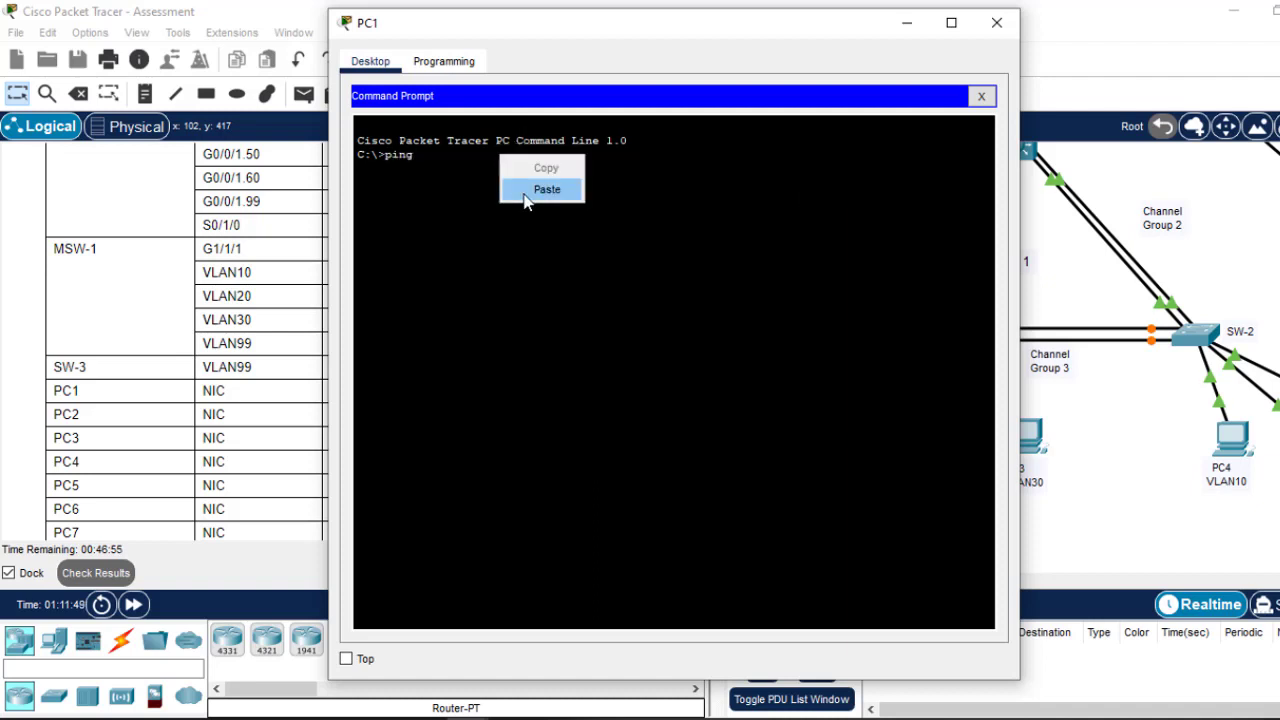
{"action": "left_click", "coordinate": [543, 194]}
{"action": "key", "text": "Return"}
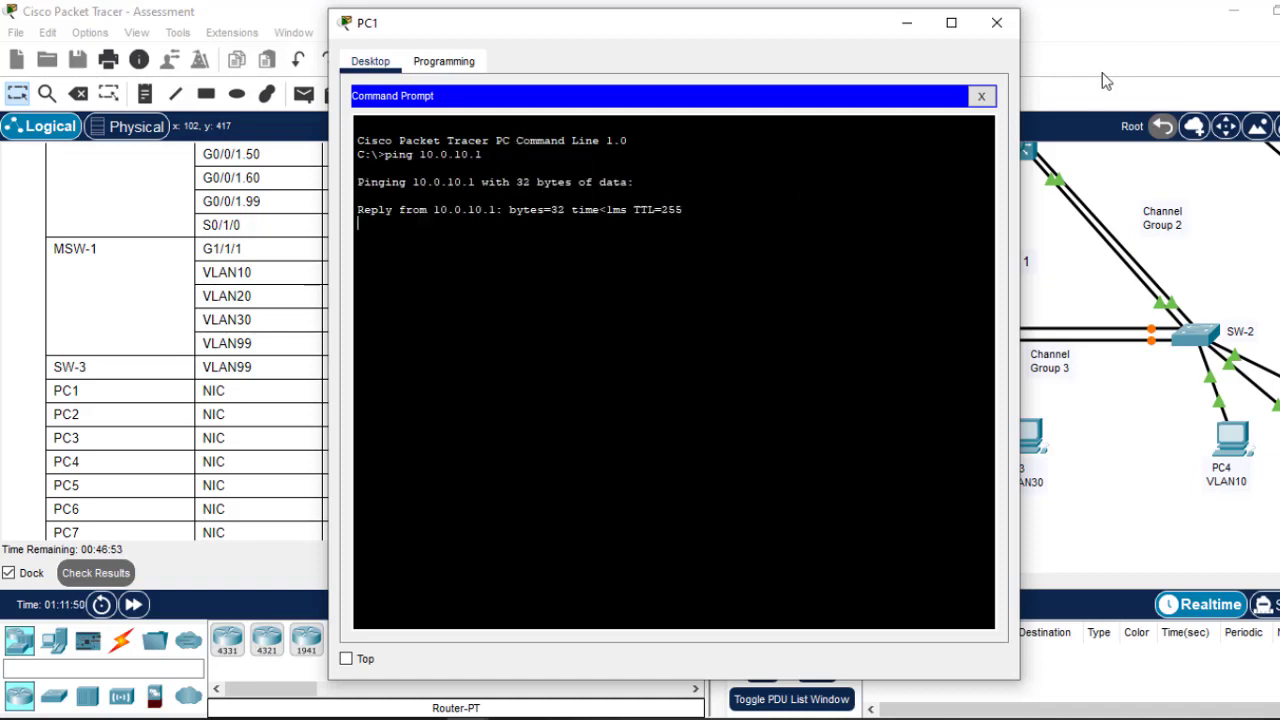
{"action": "left_click", "coordinate": [997, 22]}
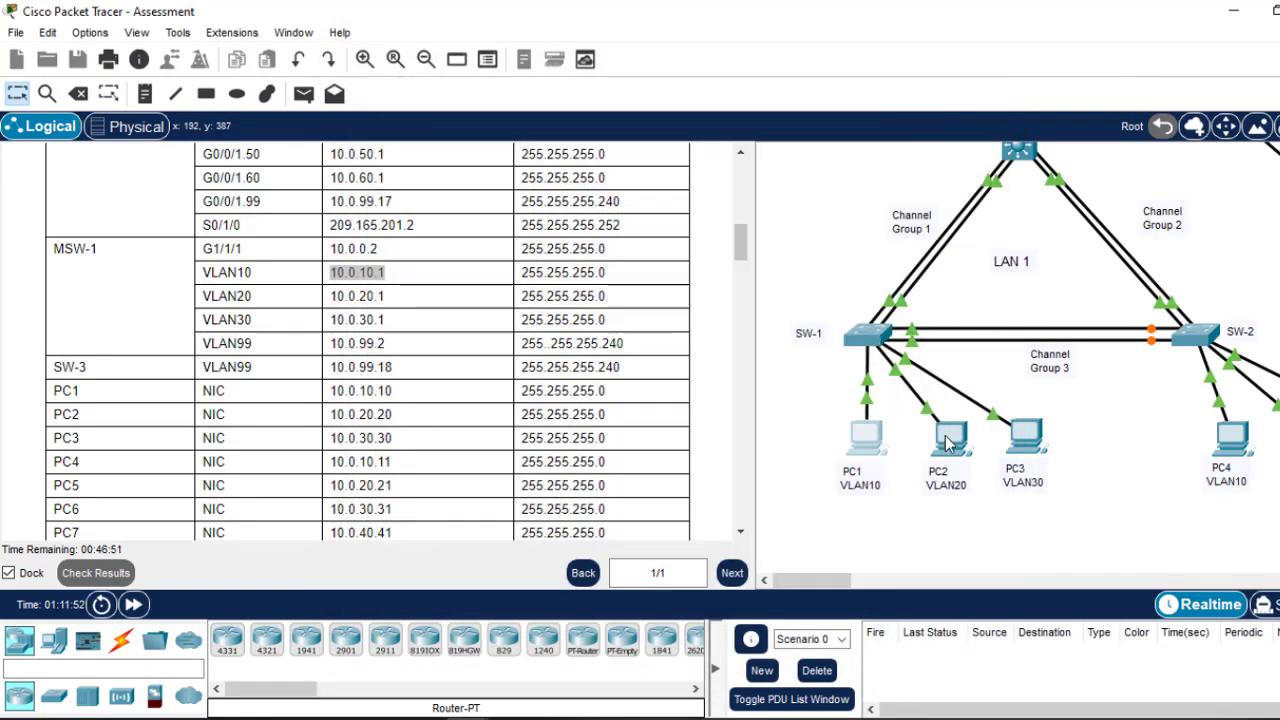
Step: Replace PC2's default gateway 0.0.0.0 with 10.0.20.1
{"action": "left_click", "coordinate": [951, 438]}
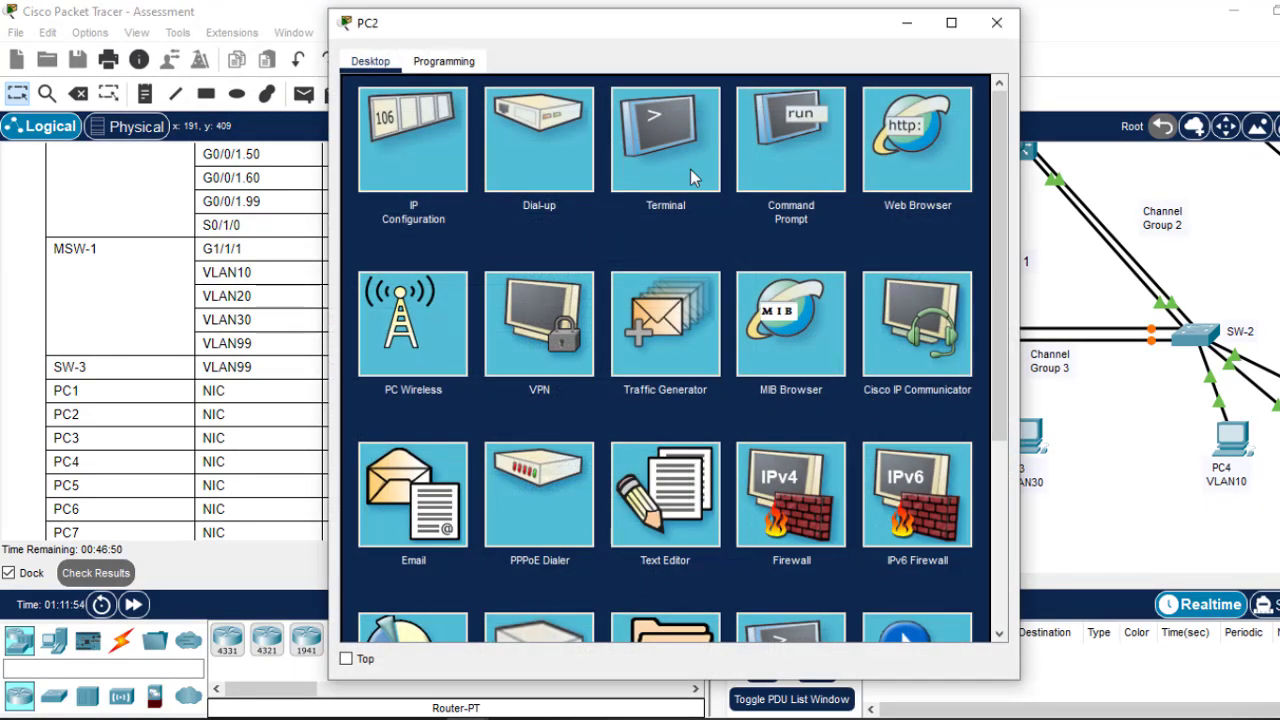
{"action": "left_click", "coordinate": [410, 166]}
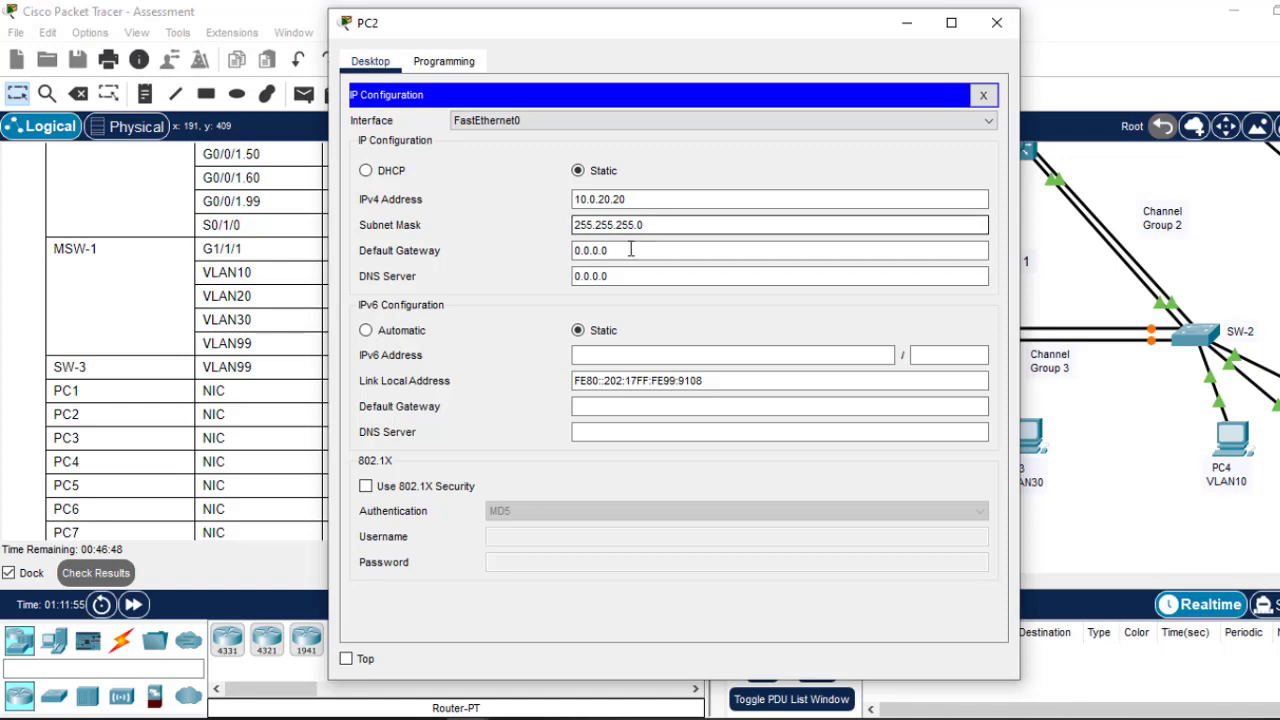
{"action": "left_click_drag", "start_coordinate": [631, 250], "coordinate": [485, 249]}
{"action": "type", "text": "10.0.10.1"}
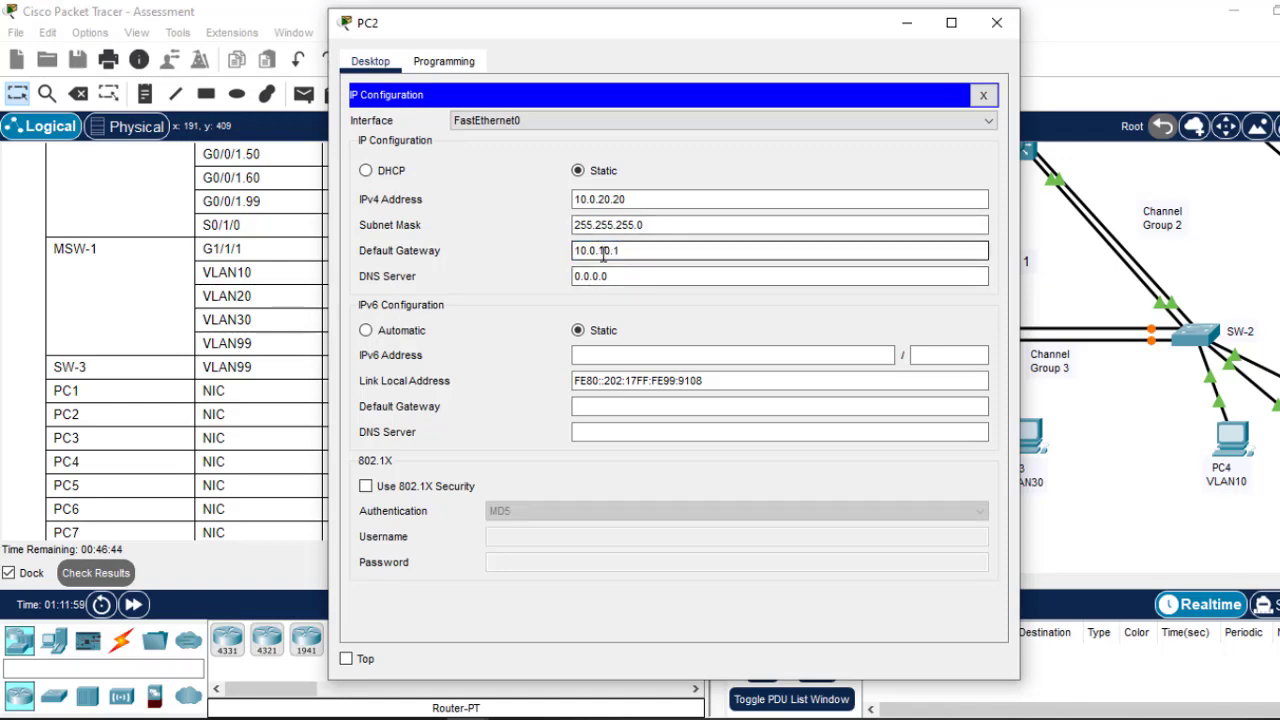
{"action": "type", "text": "20"}
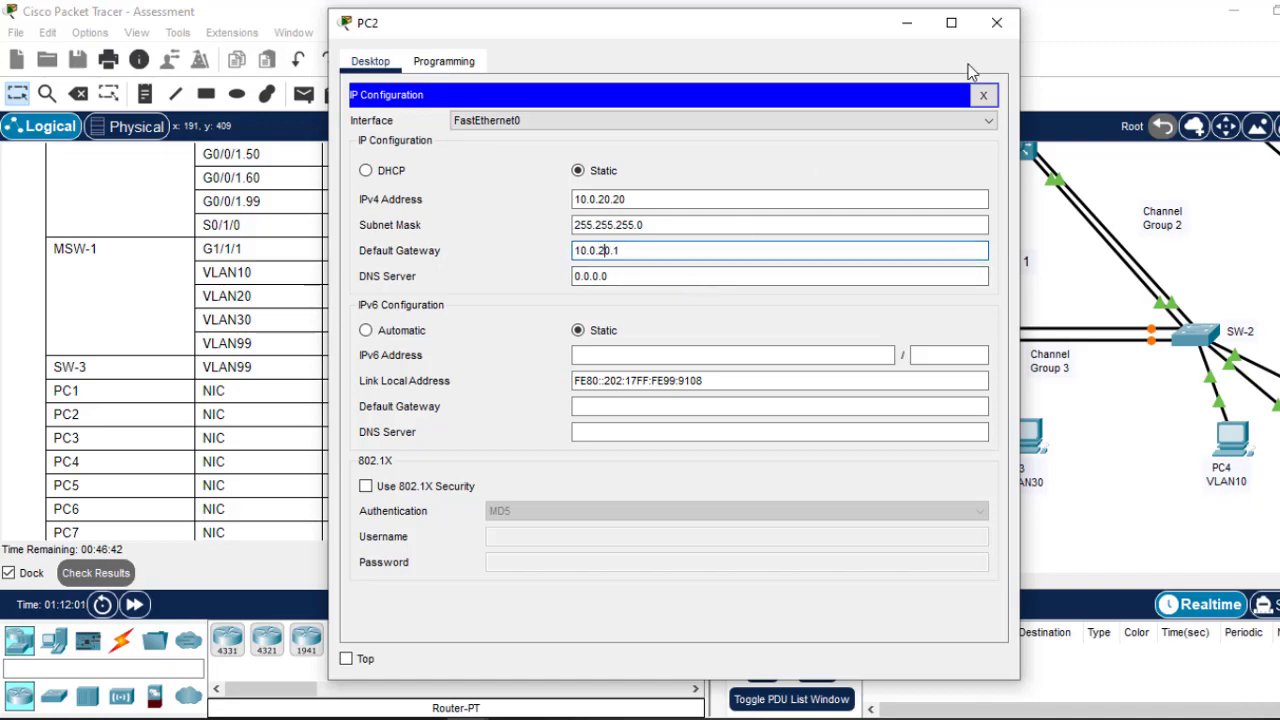
{"action": "left_click", "coordinate": [996, 22]}
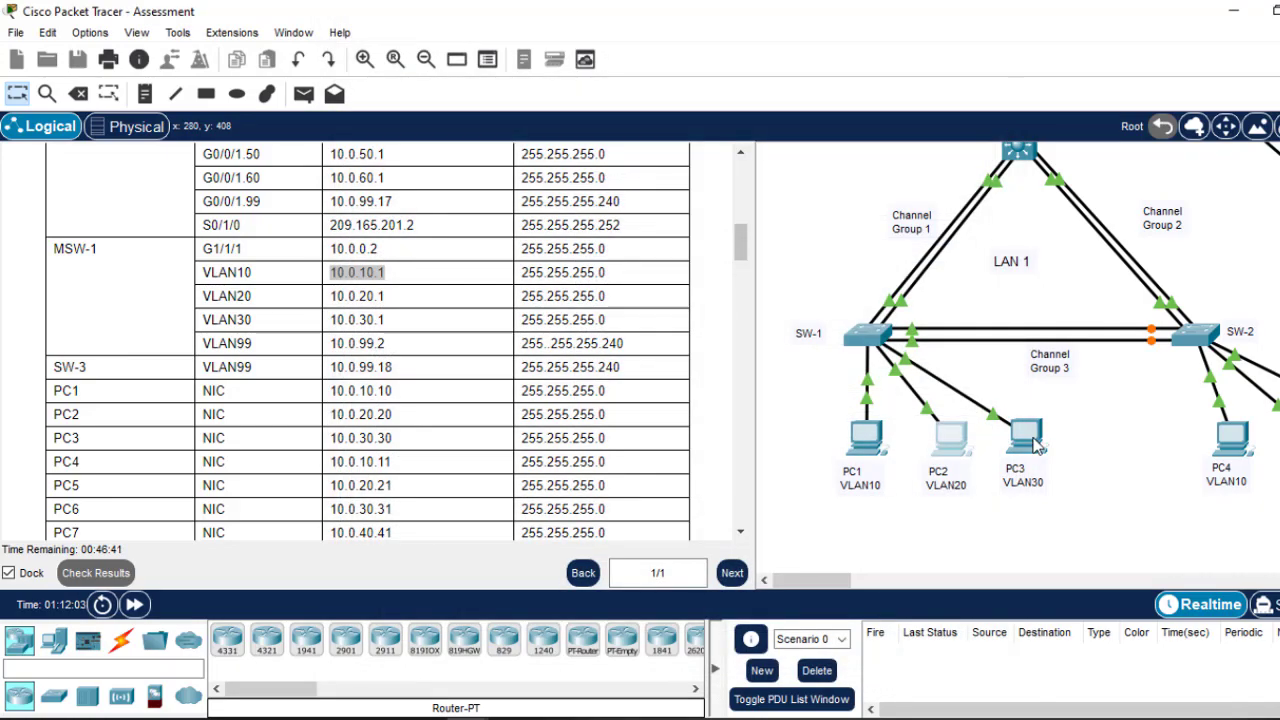
Step: Replace PC3's default gateway 0.0.0.0 with 10.0.30.1
{"action": "left_click", "coordinate": [1022, 438]}
{"action": "left_click", "coordinate": [403, 125]}
{"action": "left_click", "coordinate": [615, 250]}
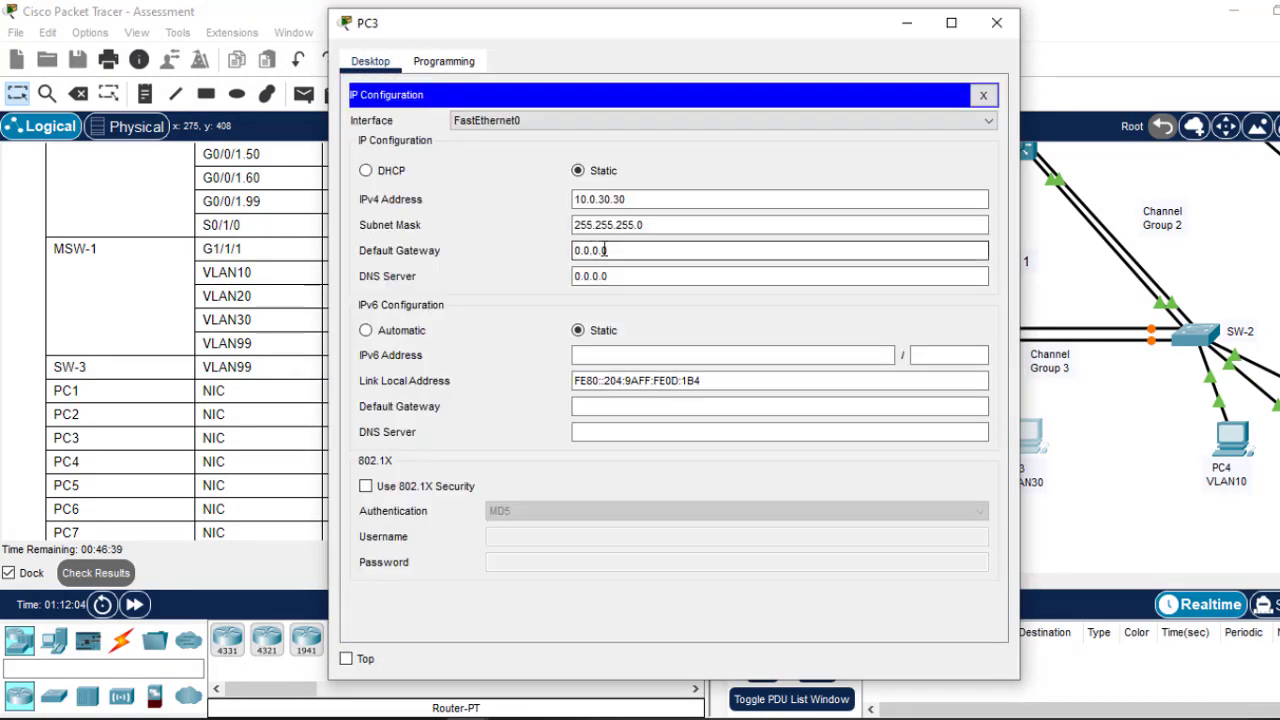
{"action": "left_click_drag", "start_coordinate": [615, 250], "coordinate": [540, 251]}
{"action": "type", "text": "10.0.10.1"}
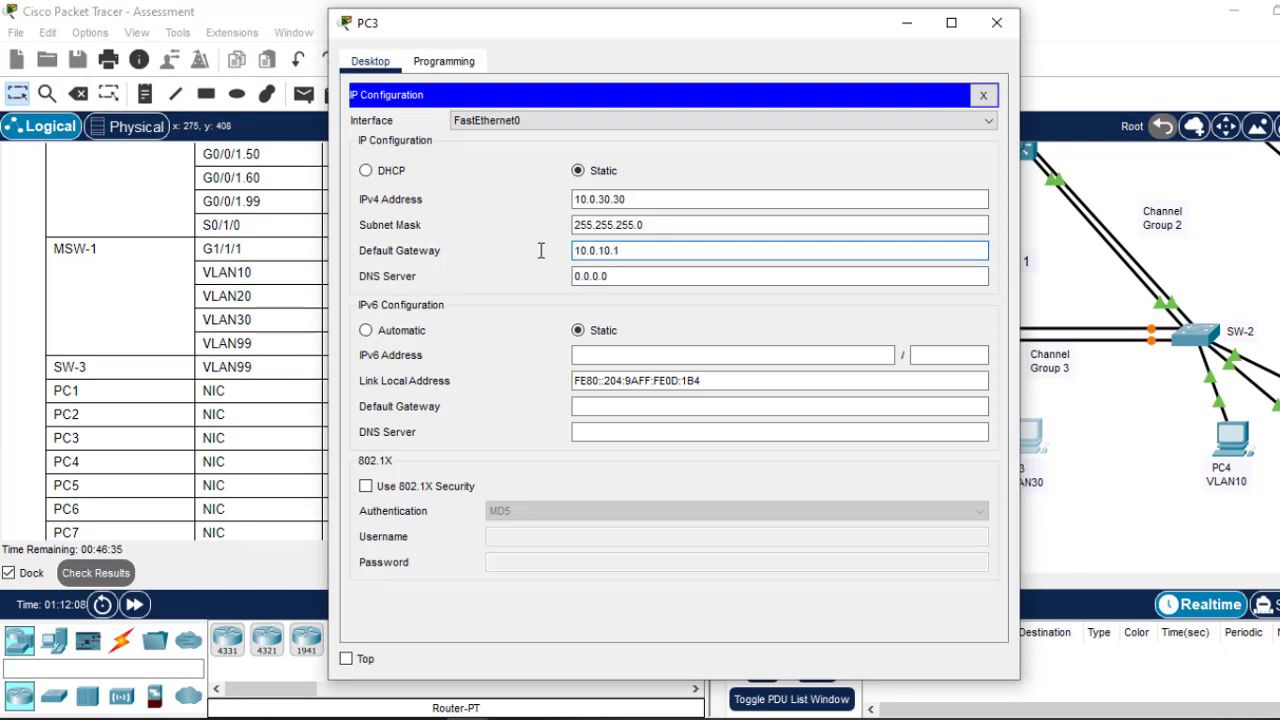
{"action": "left_click", "coordinate": [996, 22]}
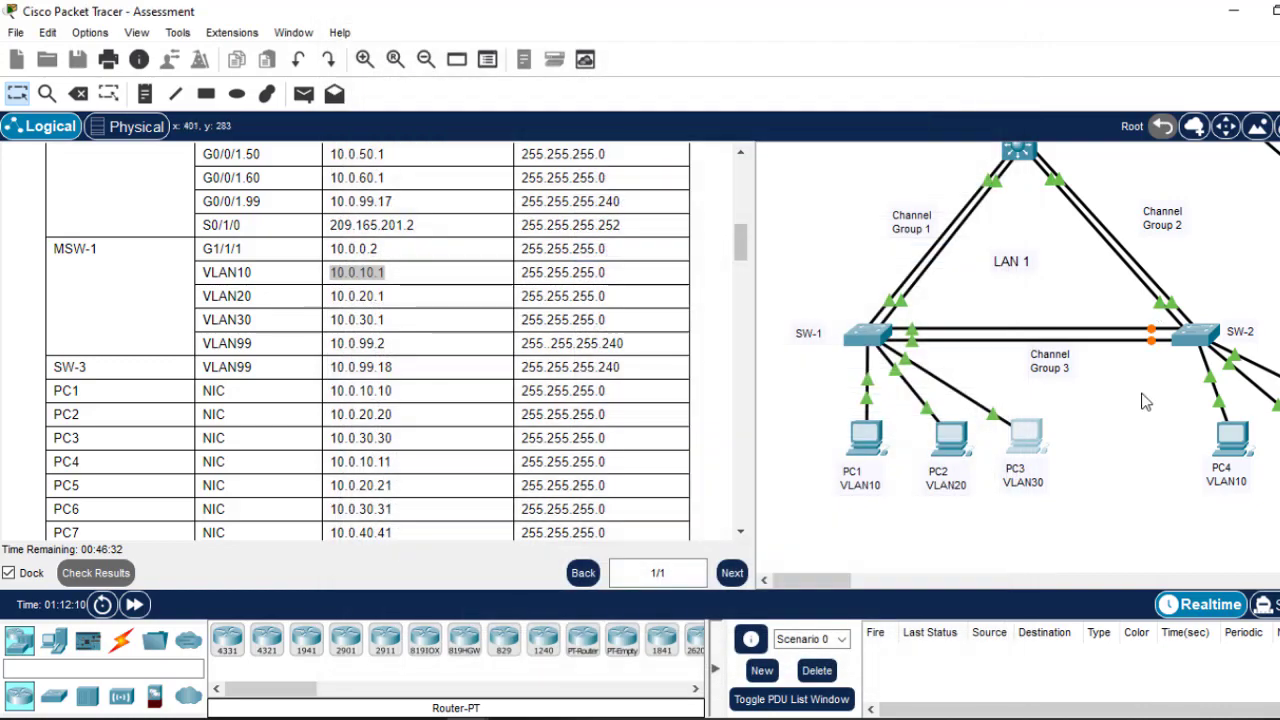
Step: Paste 10.0.10.1 as PC4's default gateway
{"action": "left_click", "coordinate": [1237, 445]}
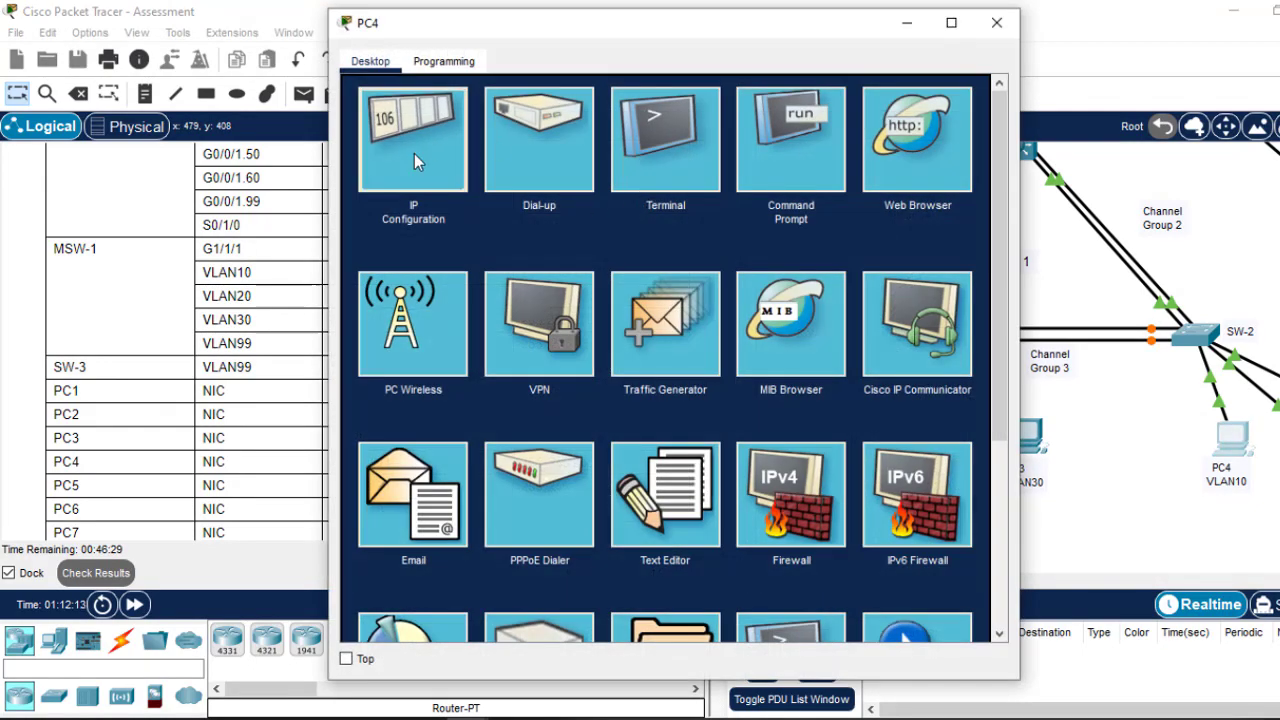
{"action": "left_click", "coordinate": [414, 153]}
{"action": "left_click", "coordinate": [626, 249]}
{"action": "key", "text": "ctrl+a"}
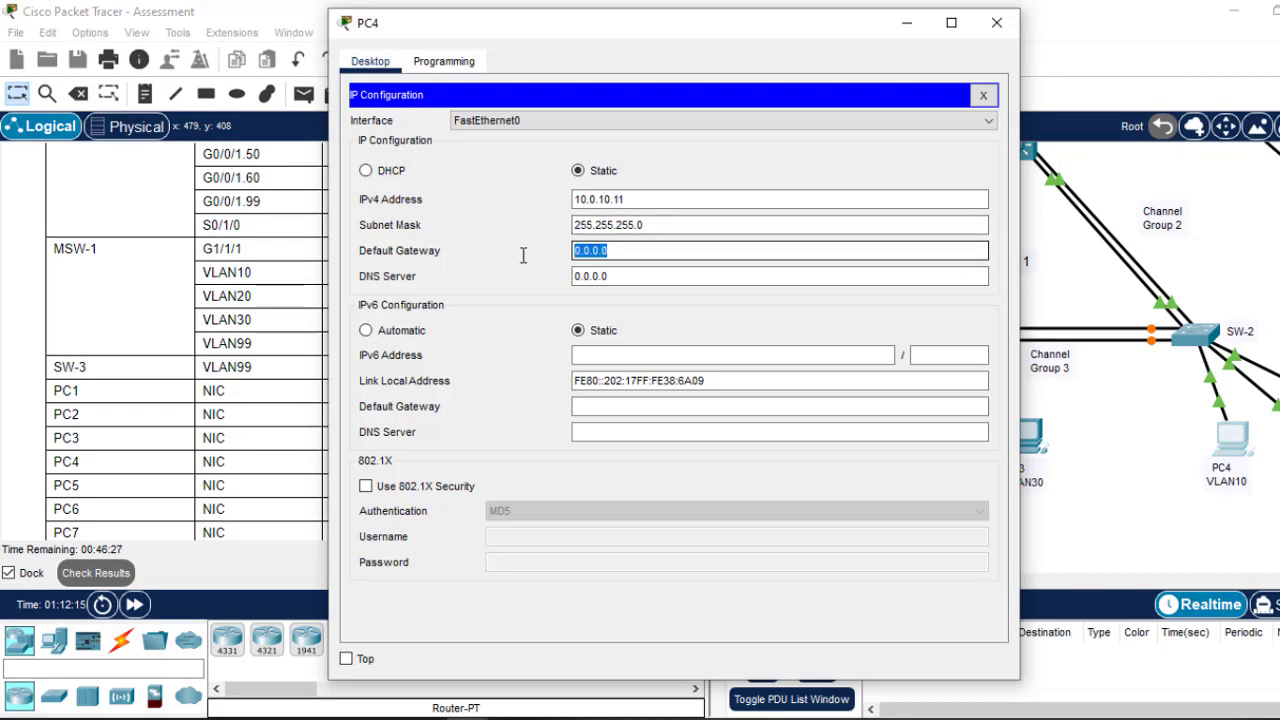
{"action": "type", "text": "10.0.10.1"}
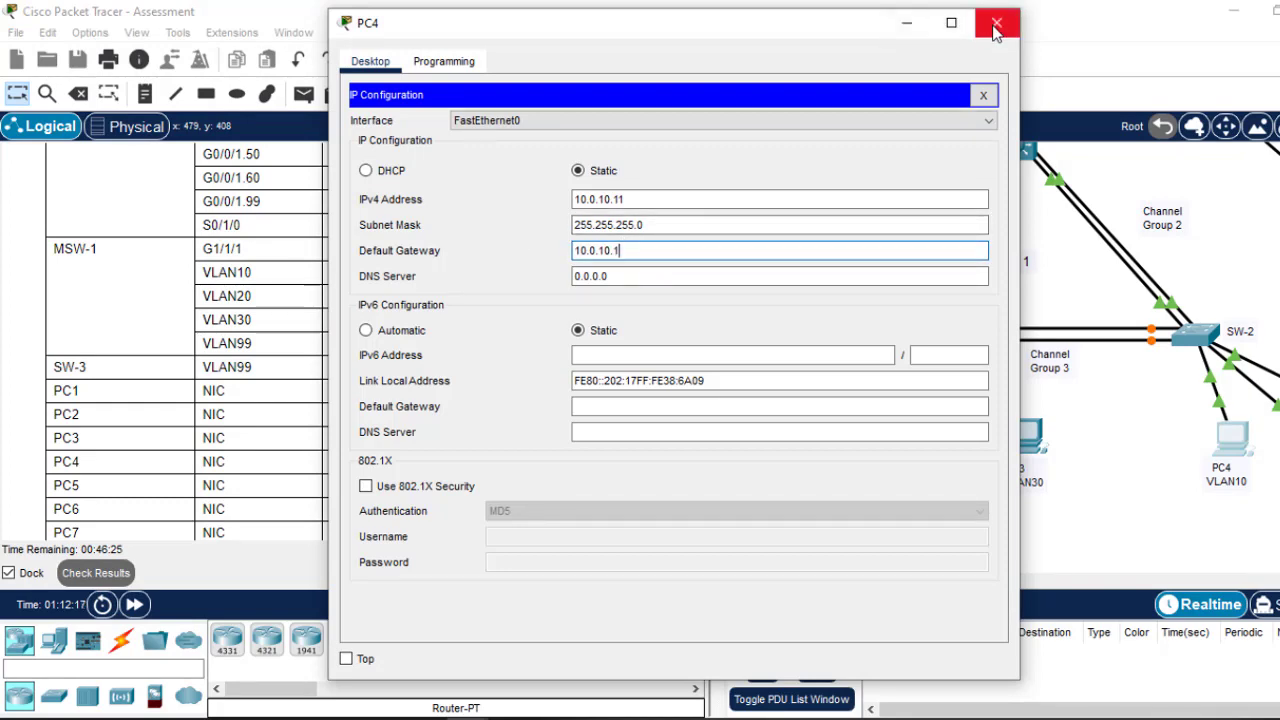
{"action": "left_click", "coordinate": [997, 23]}
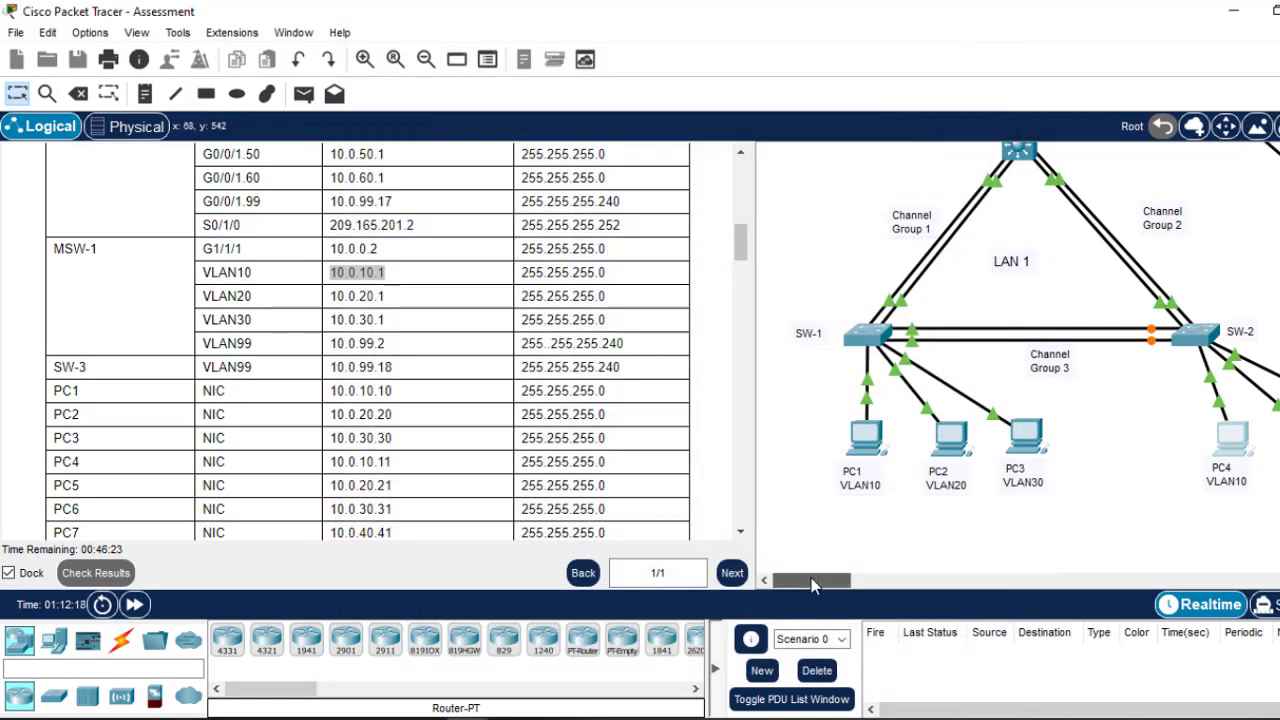
Step: Set PC5's default gateway to 10.0.20.1
{"action": "left_click_drag", "start_coordinate": [806, 581], "coordinate": [854, 581]}
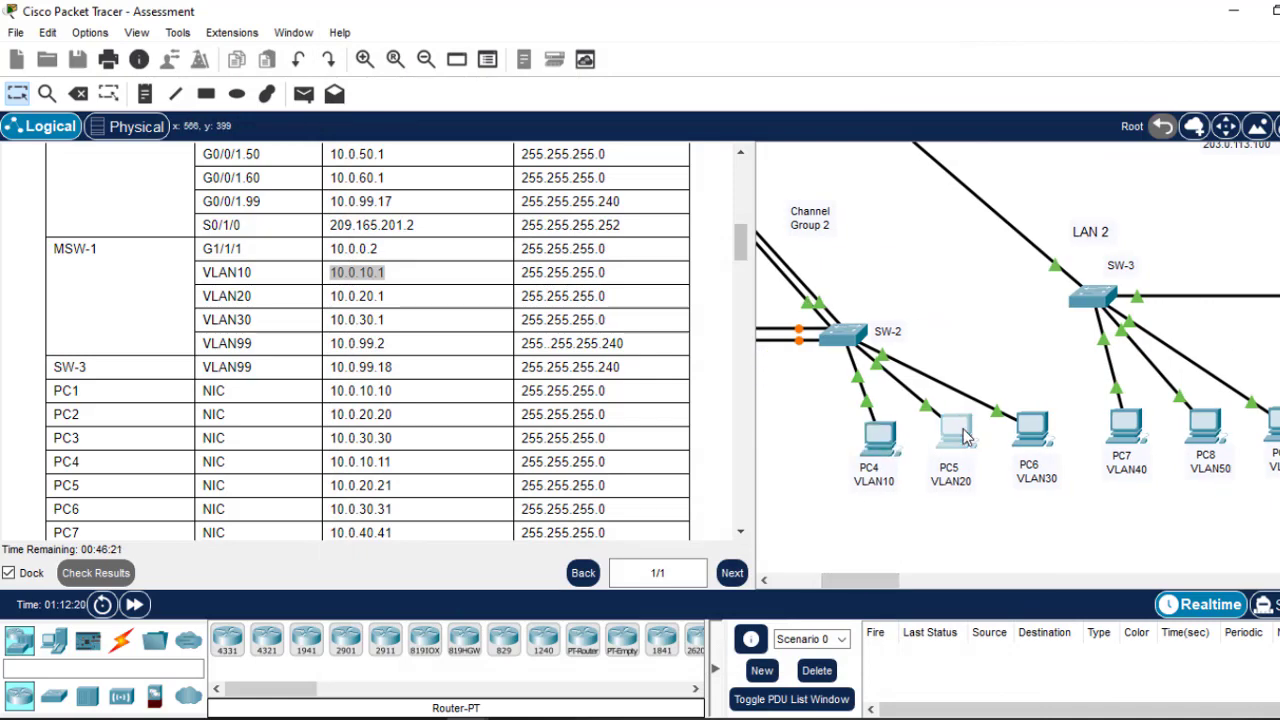
{"action": "left_click", "coordinate": [955, 430]}
{"action": "left_click", "coordinate": [441, 167]}
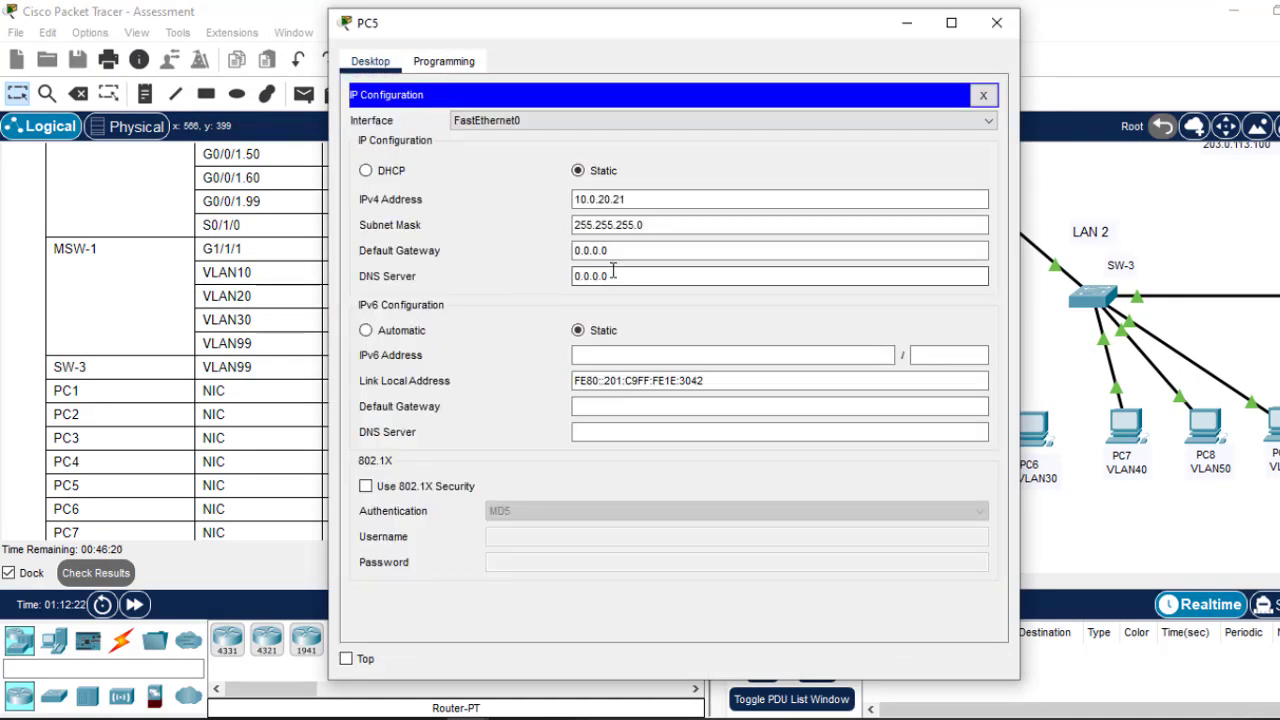
{"action": "left_click_drag", "start_coordinate": [620, 253], "coordinate": [521, 249]}
{"action": "type", "text": "10.0.10.1"}
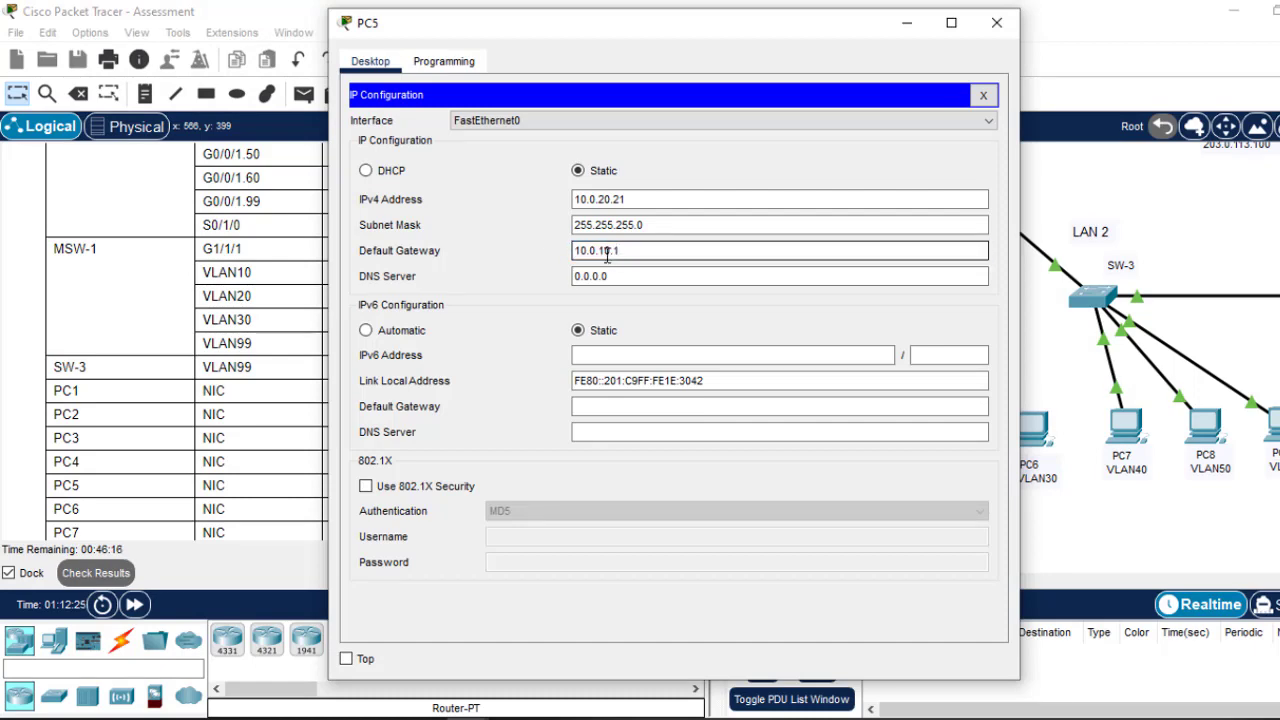
{"action": "left_click", "coordinate": [996, 22]}
Step: Set PC6's default gateway to 10.0.30.1, correcting the third octet
{"action": "left_click", "coordinate": [1033, 422]}
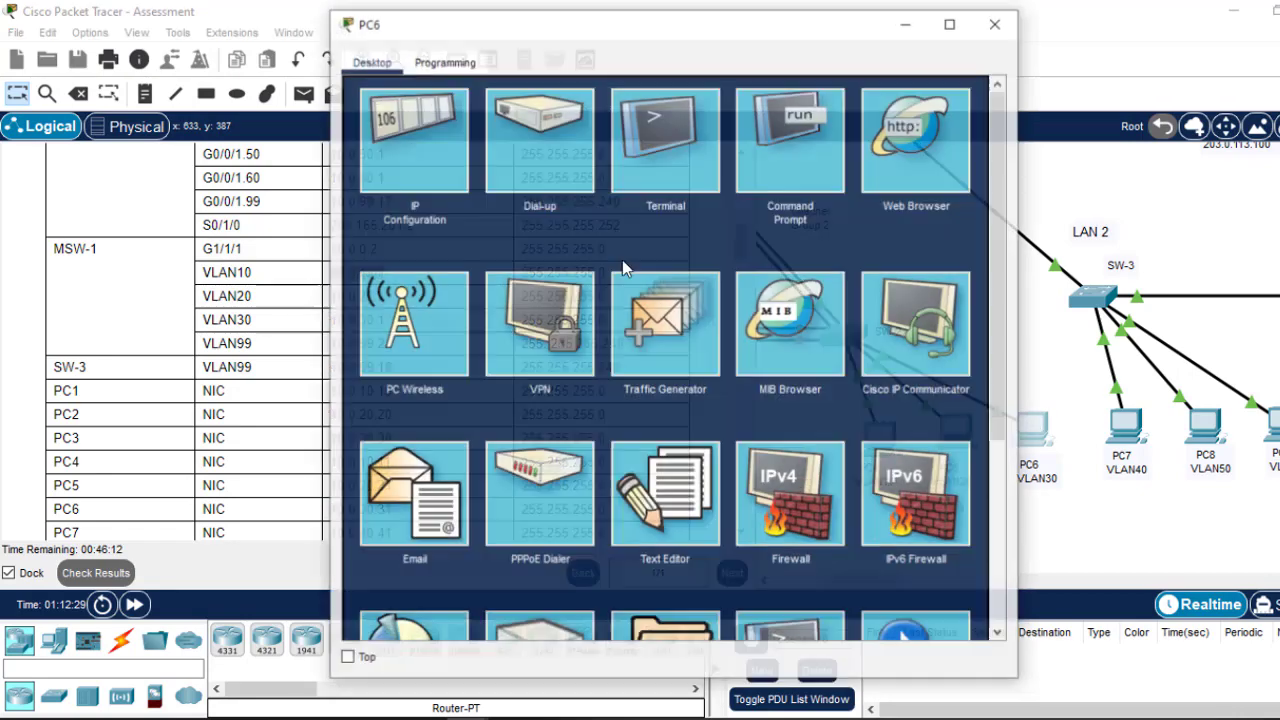
{"action": "left_click", "coordinate": [420, 156]}
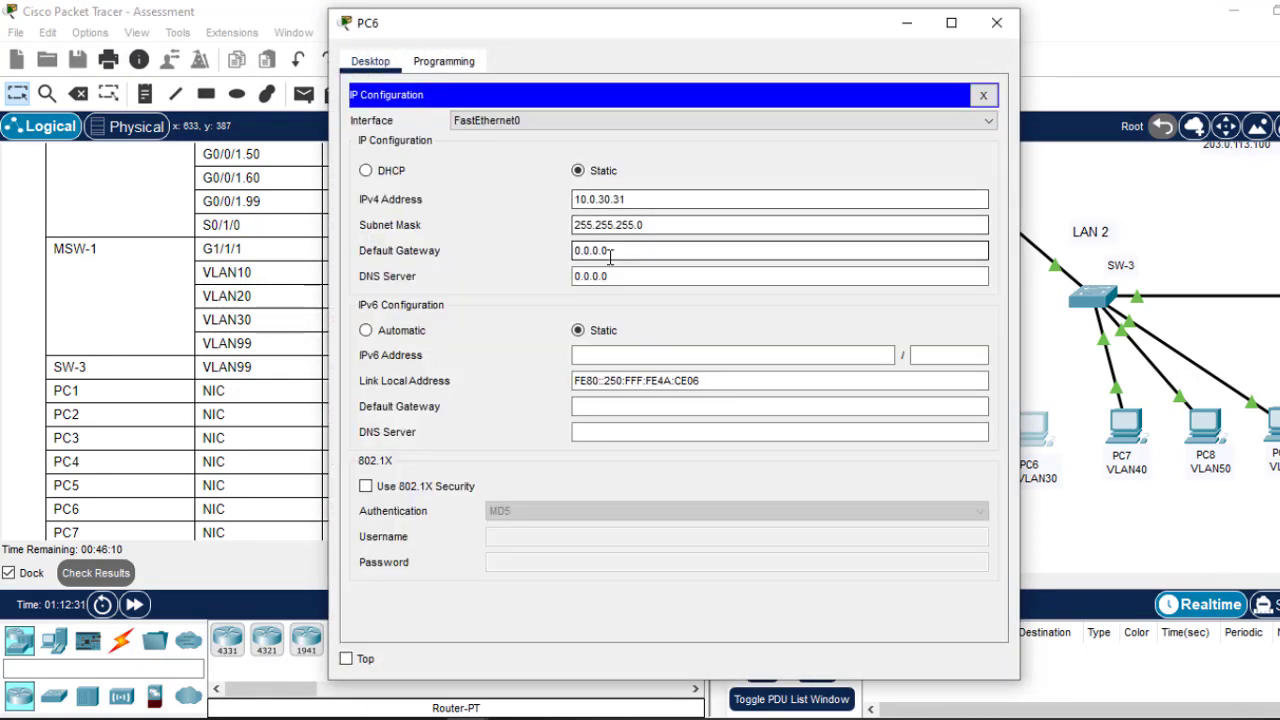
{"action": "left_click_drag", "start_coordinate": [614, 251], "coordinate": [503, 249]}
{"action": "type", "text": "10.0.10.1"}
{"action": "key", "text": "Tab"}
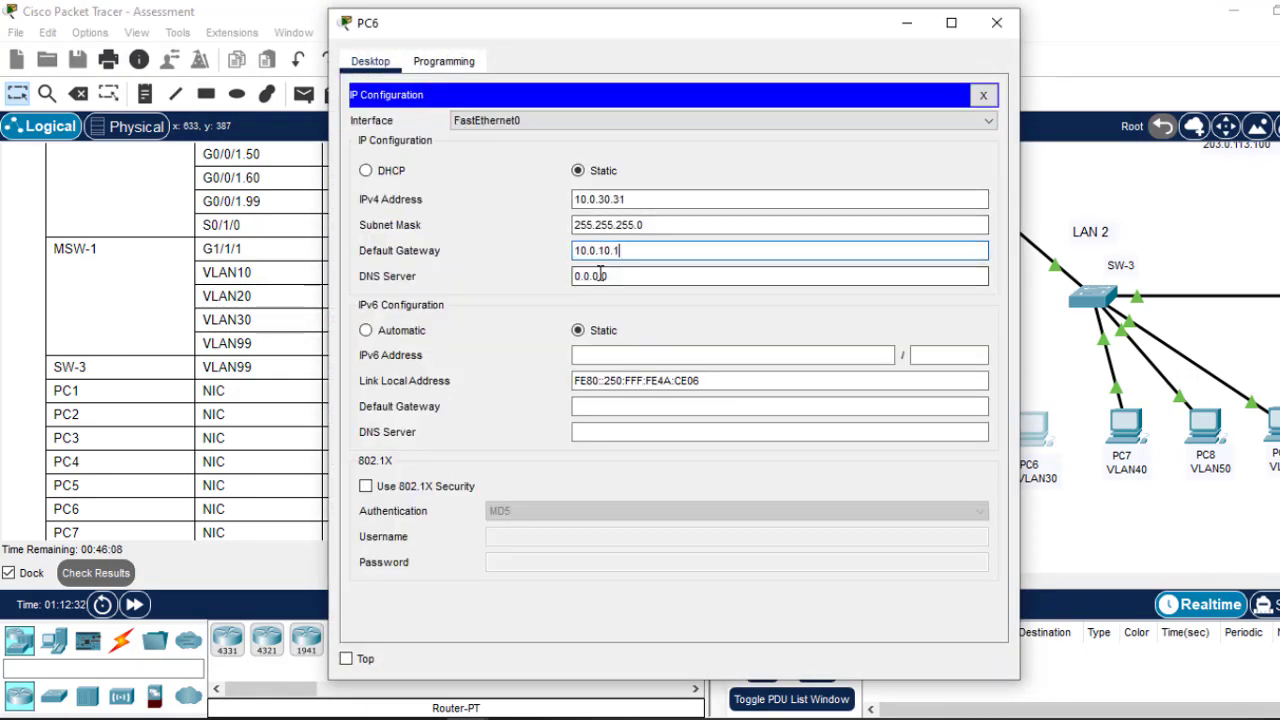
{"action": "left_click", "coordinate": [604, 254]}
{"action": "key", "text": "BackSpace"}
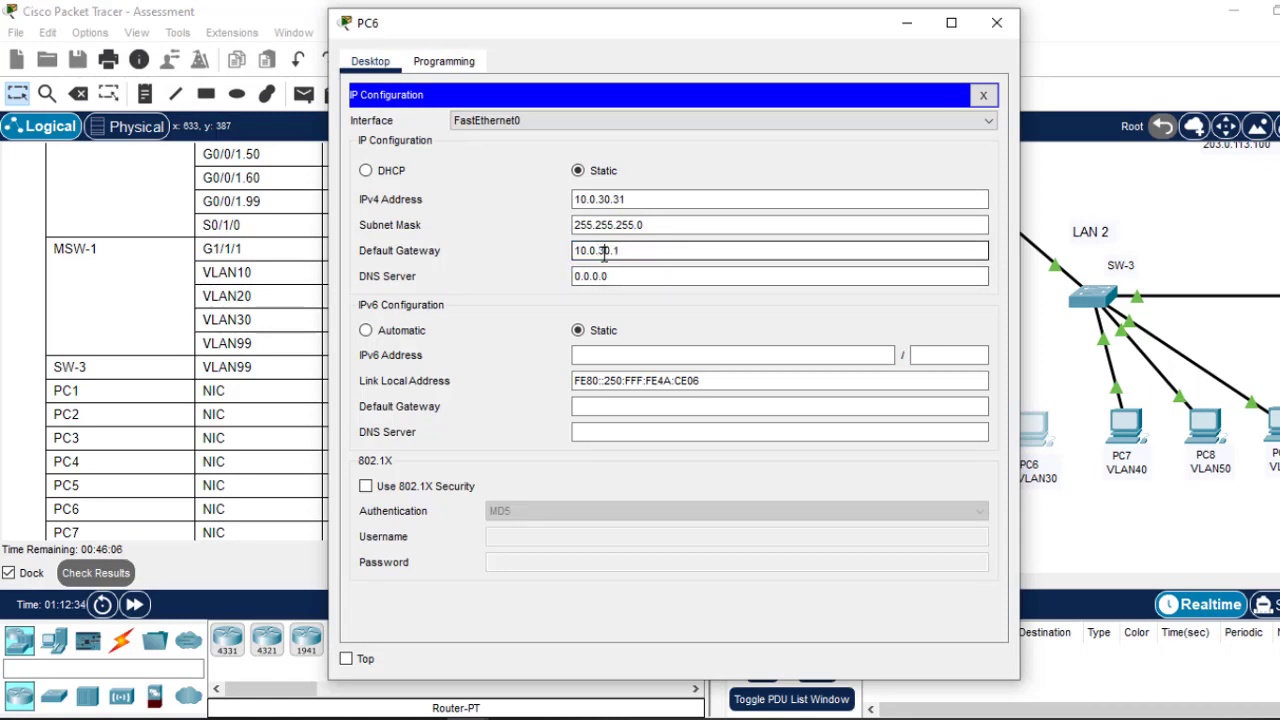
{"action": "type", "text": "3"}
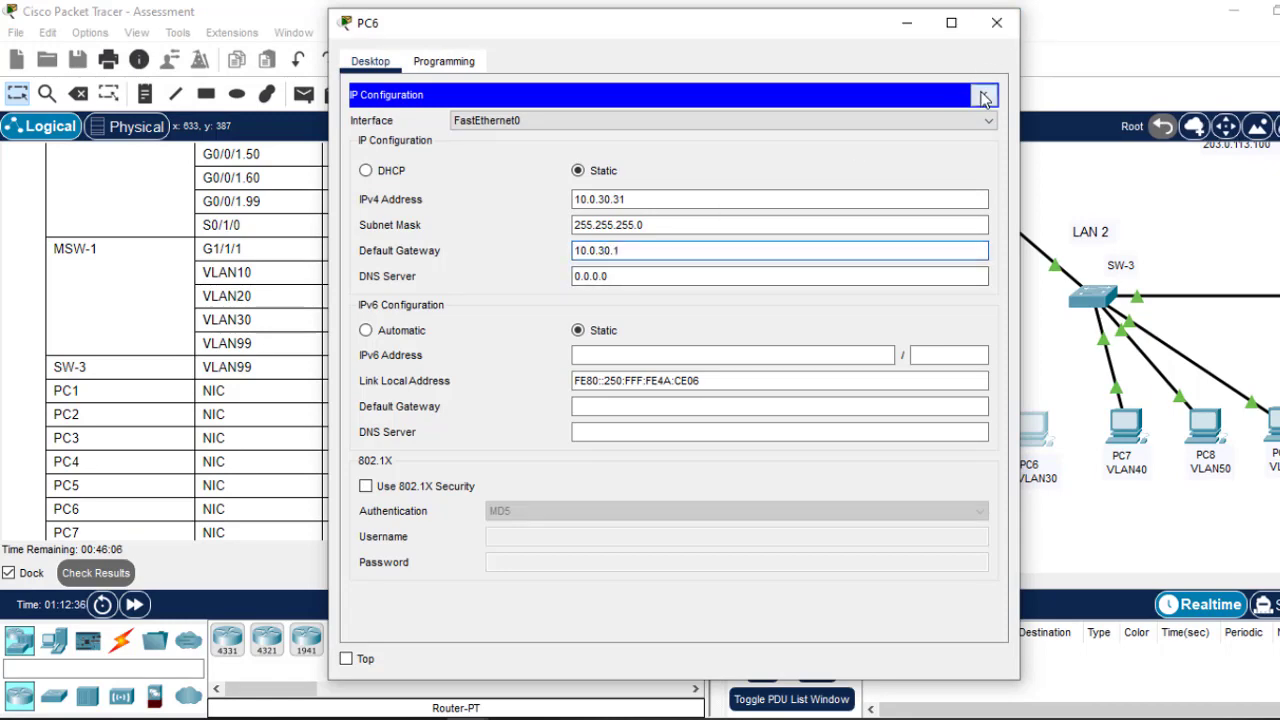
{"action": "left_click", "coordinate": [985, 97]}
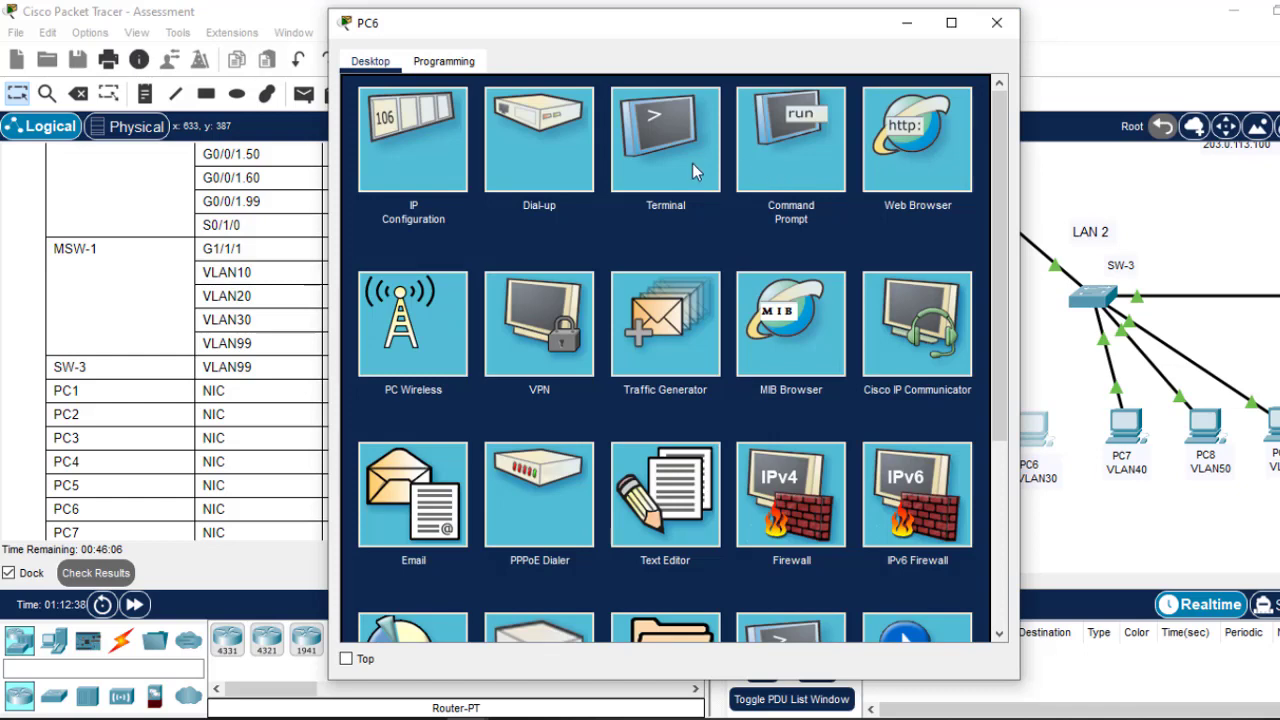
Step: From PC6's command prompt, ping 10.0.10.1 and then 10.0.20.1
{"action": "left_click", "coordinate": [785, 129]}
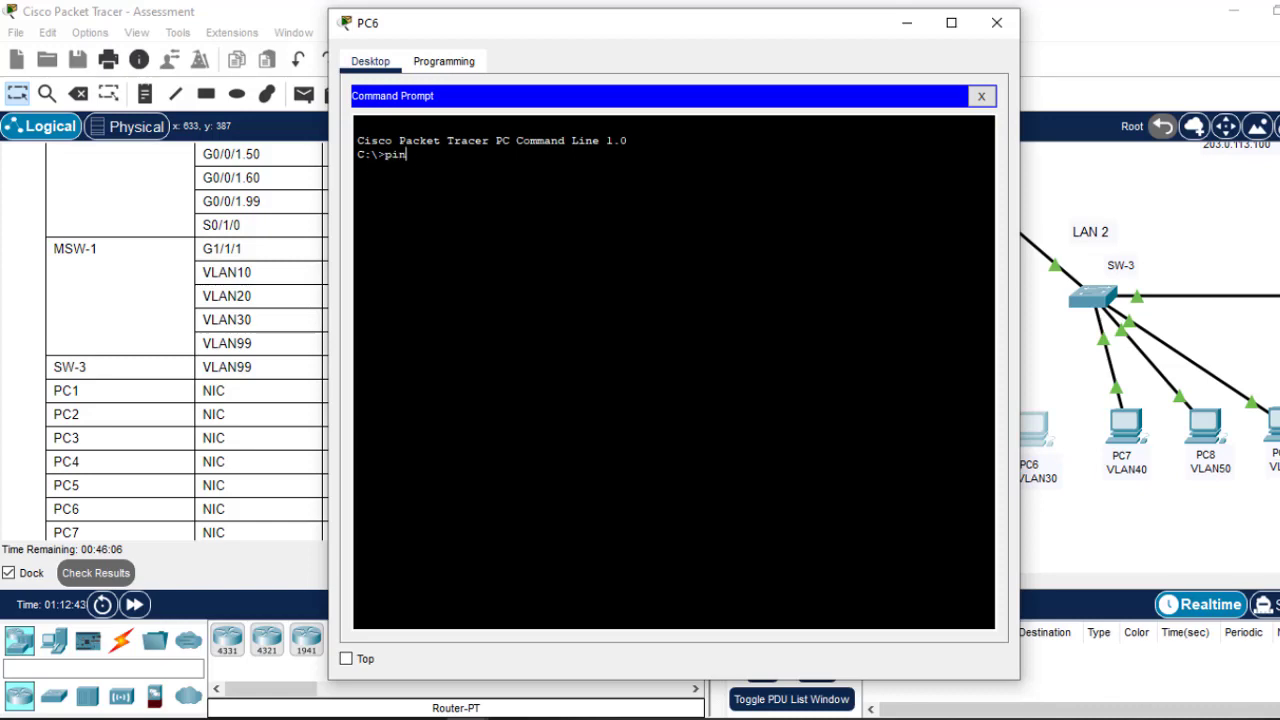
{"action": "type", "text": "ping"}
{"action": "right_click", "coordinate": [551, 191]}
{"action": "left_click", "coordinate": [615, 230]}
{"action": "key", "text": "Return"}
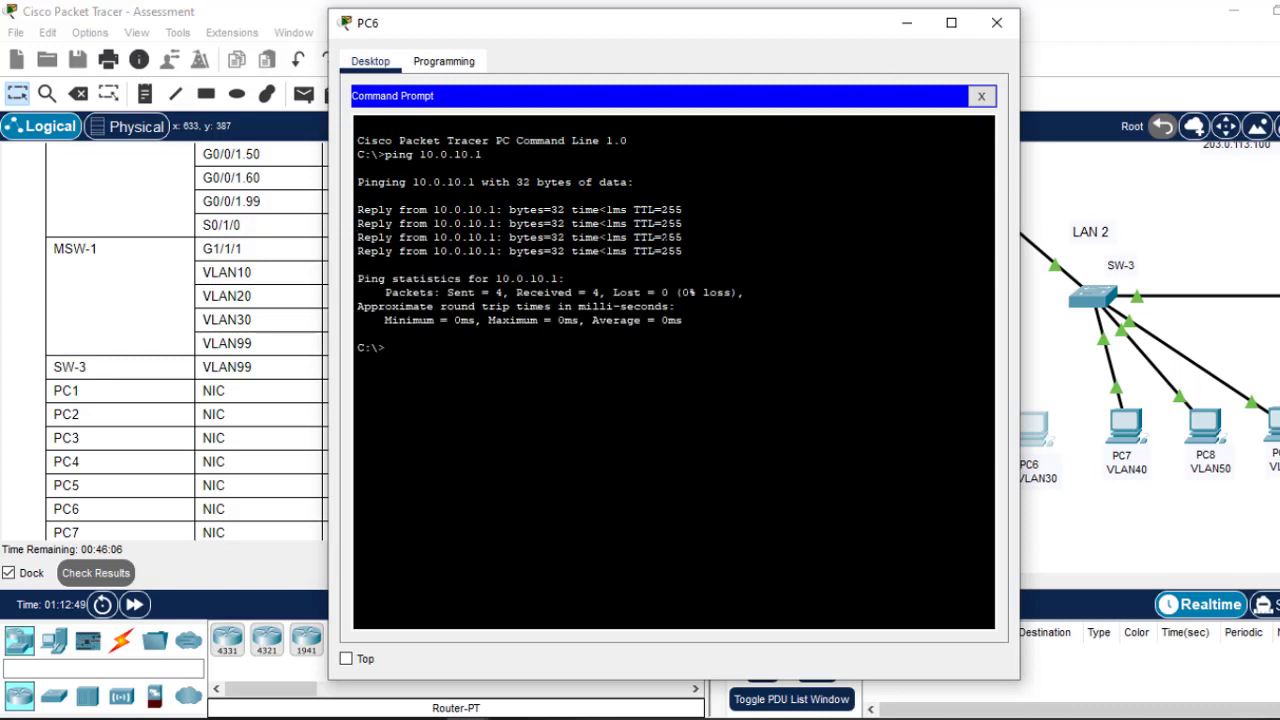
{"action": "key", "text": "Up"}
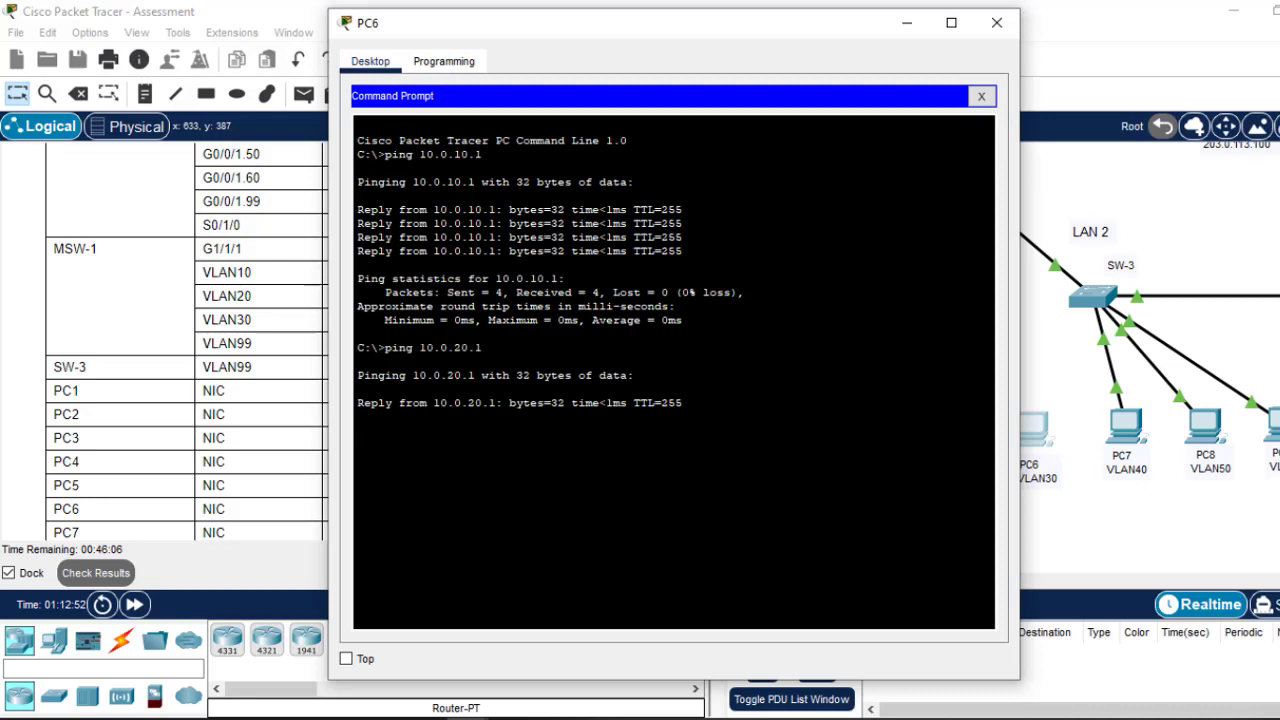
{"action": "left_click", "coordinate": [996, 22]}
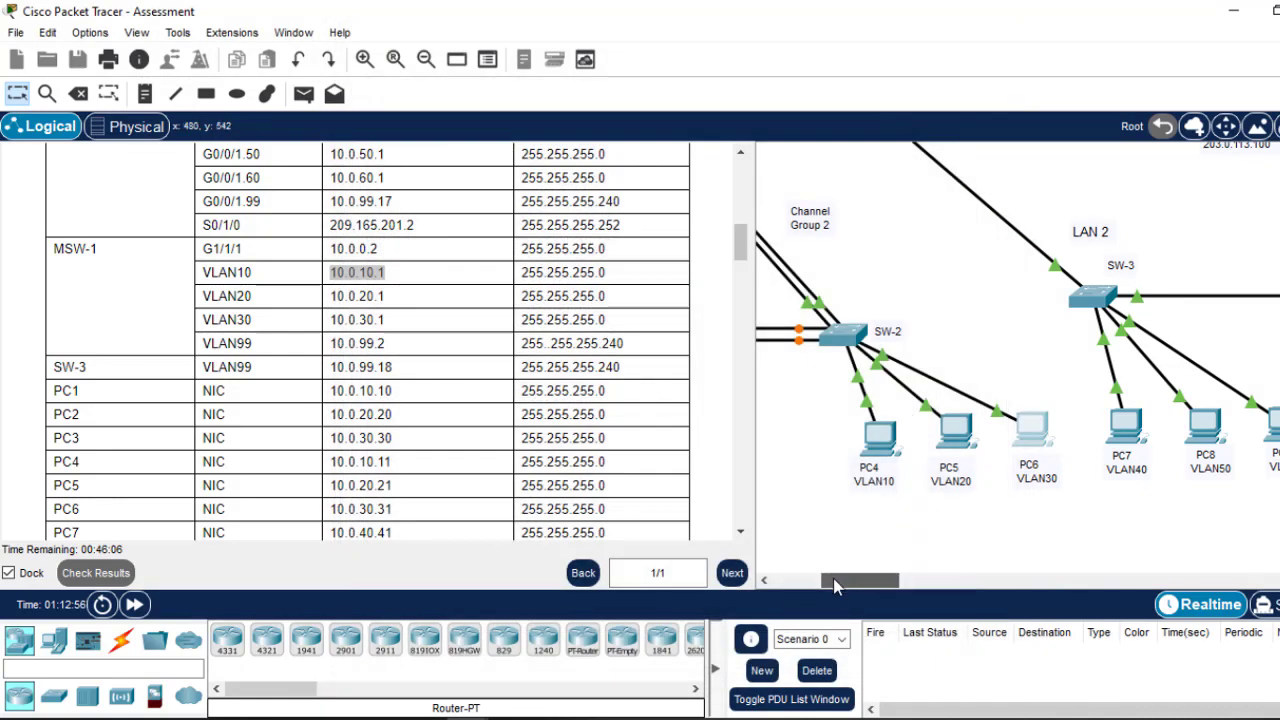
Step: Fill in the default gateways for PC7 and PC8
{"action": "left_click_drag", "start_coordinate": [835, 585], "coordinate": [897, 588]}
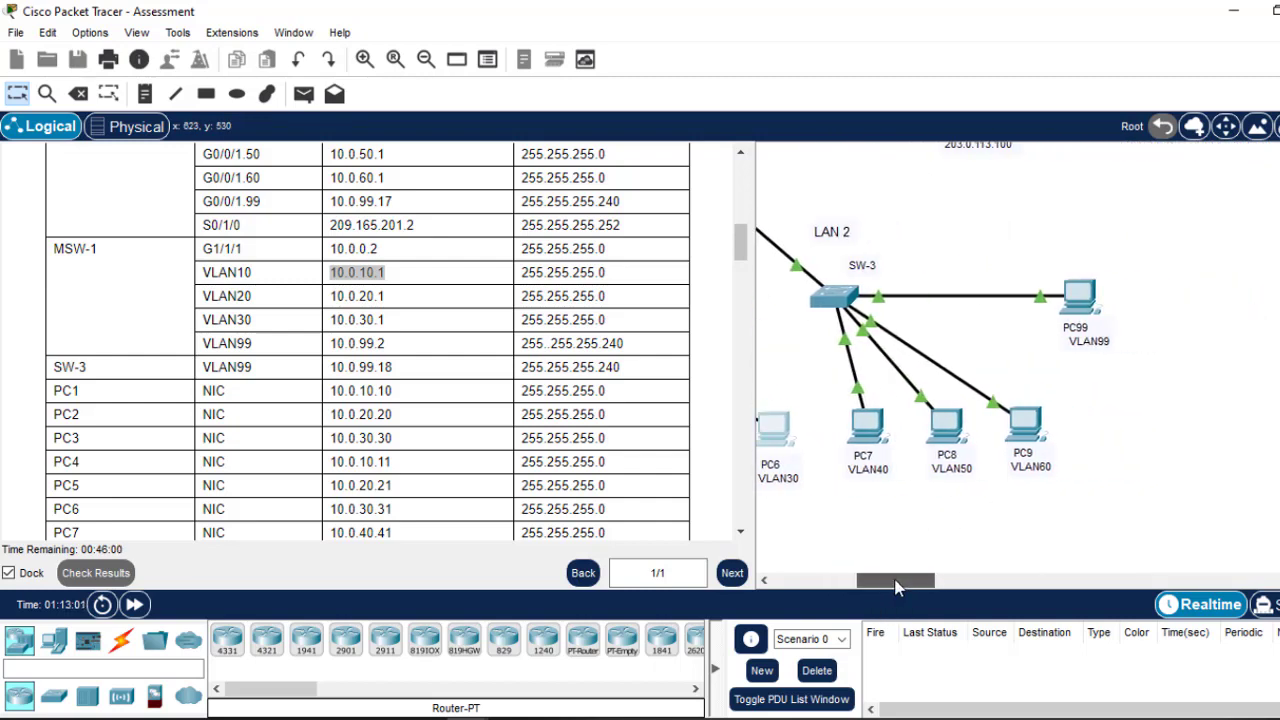
{"action": "left_click_drag", "start_coordinate": [742, 256], "coordinate": [742, 238]}
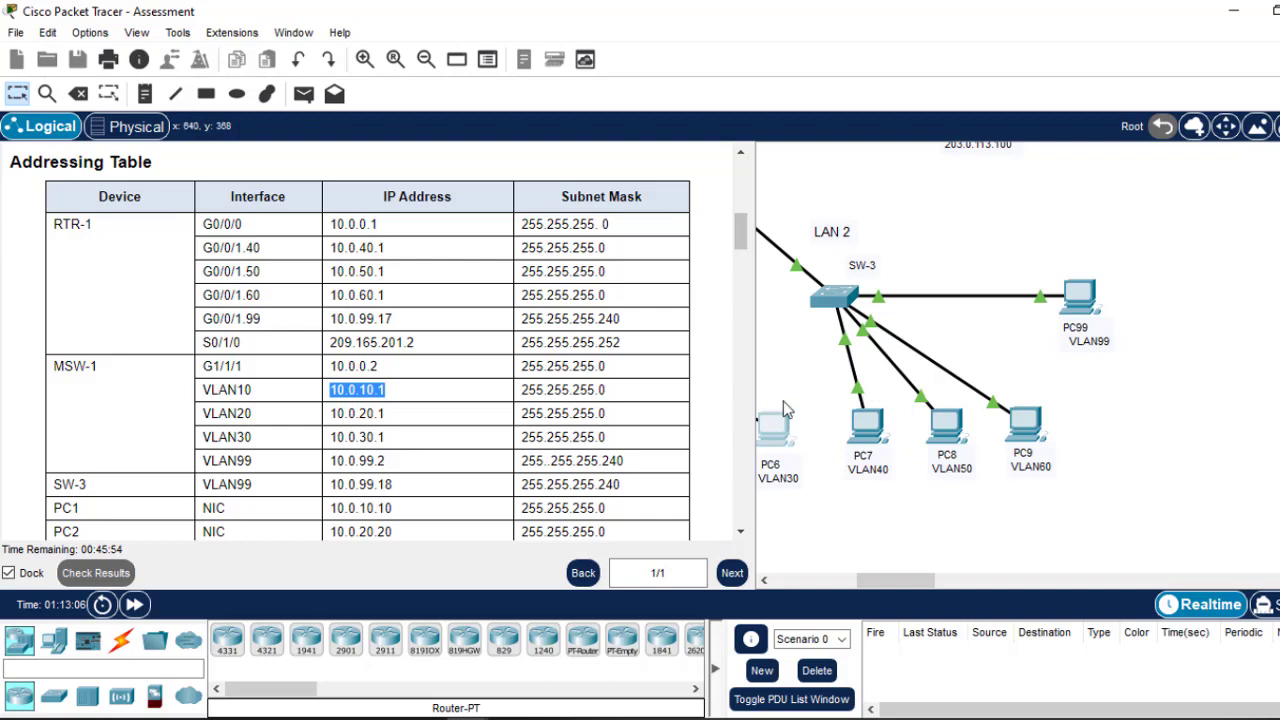
{"action": "left_click", "coordinate": [868, 435]}
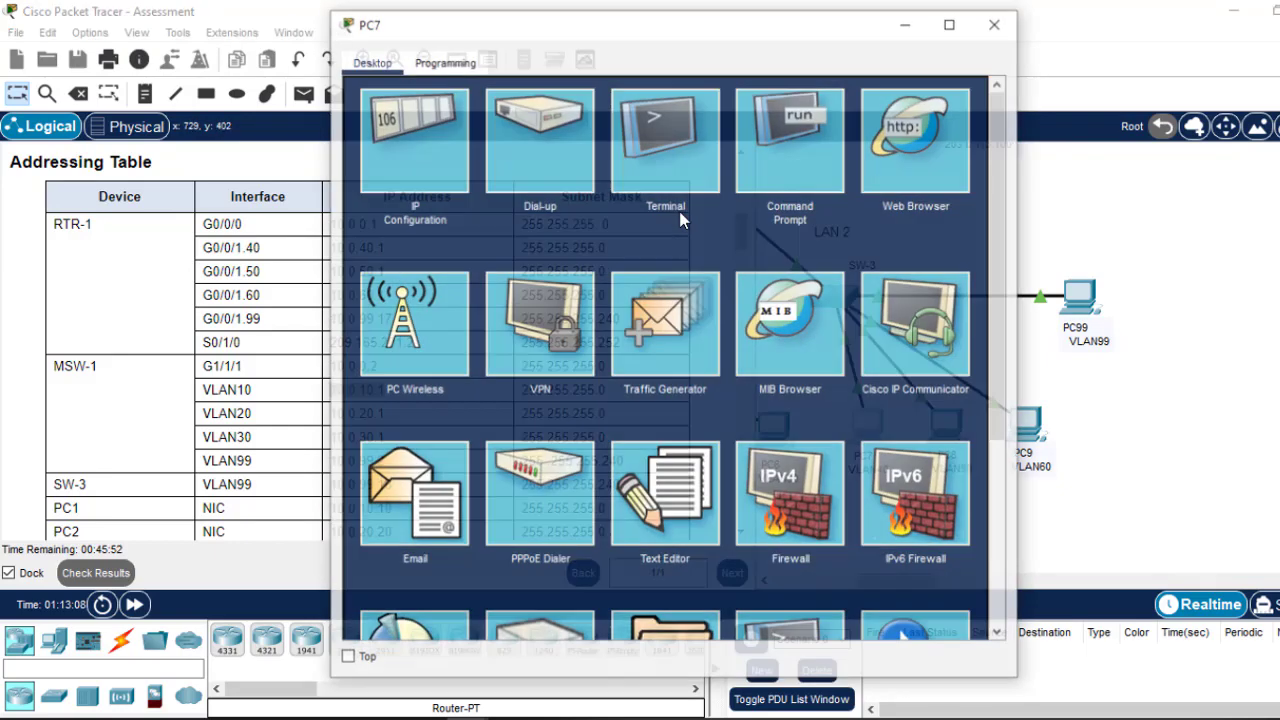
{"action": "left_click", "coordinate": [420, 157]}
{"action": "left_click", "coordinate": [622, 251]}
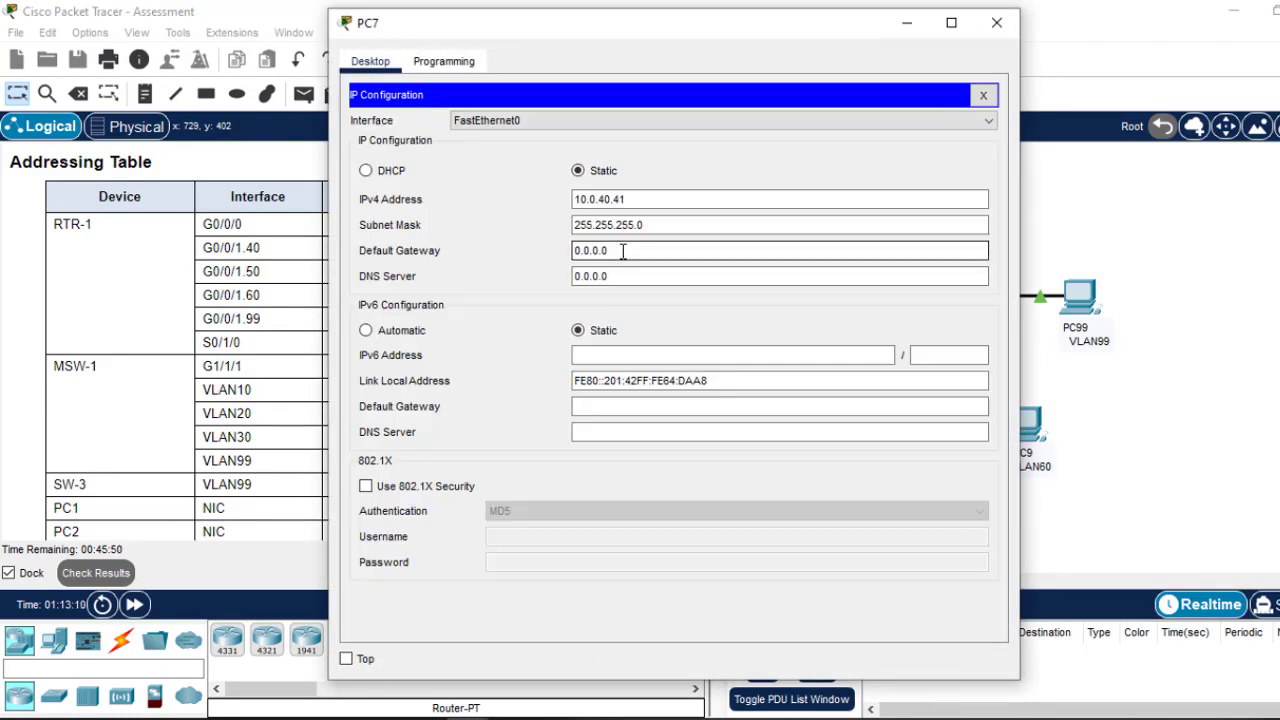
{"action": "left_click_drag", "start_coordinate": [622, 251], "coordinate": [472, 250]}
{"action": "type", "text": "10.0.10.1"}
{"action": "left_click", "coordinate": [996, 22]}
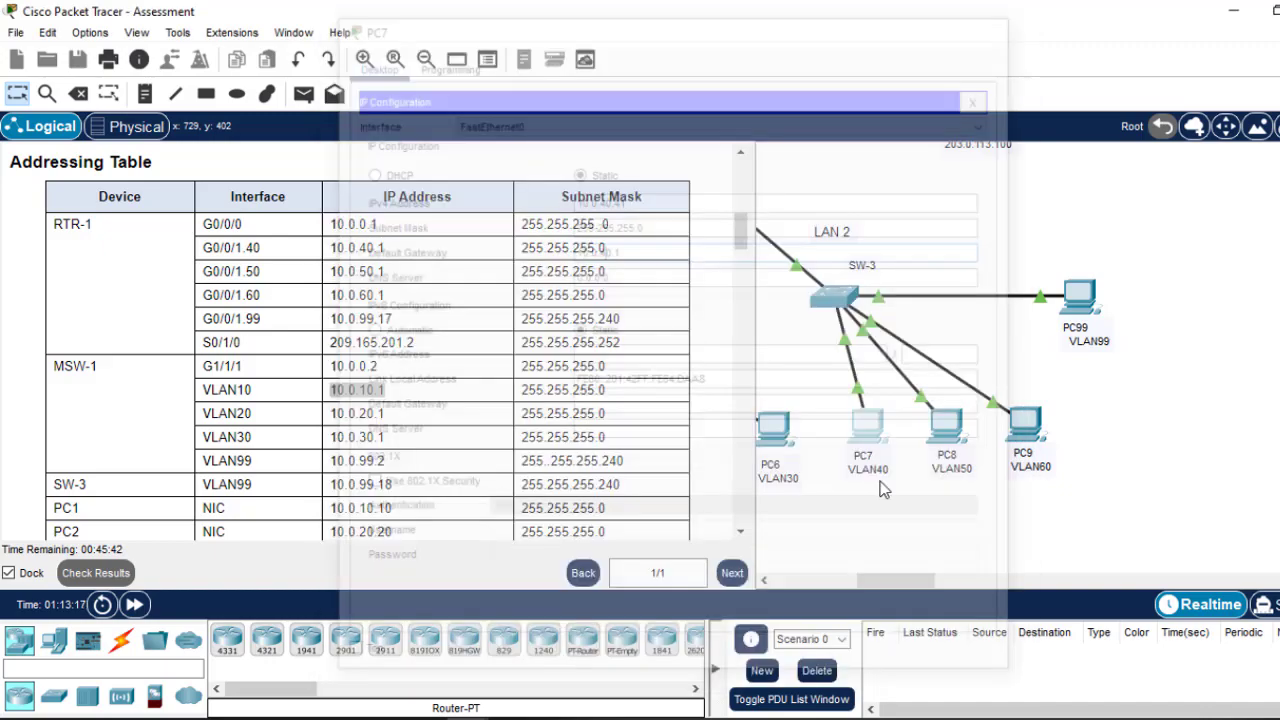
{"action": "left_click", "coordinate": [946, 428]}
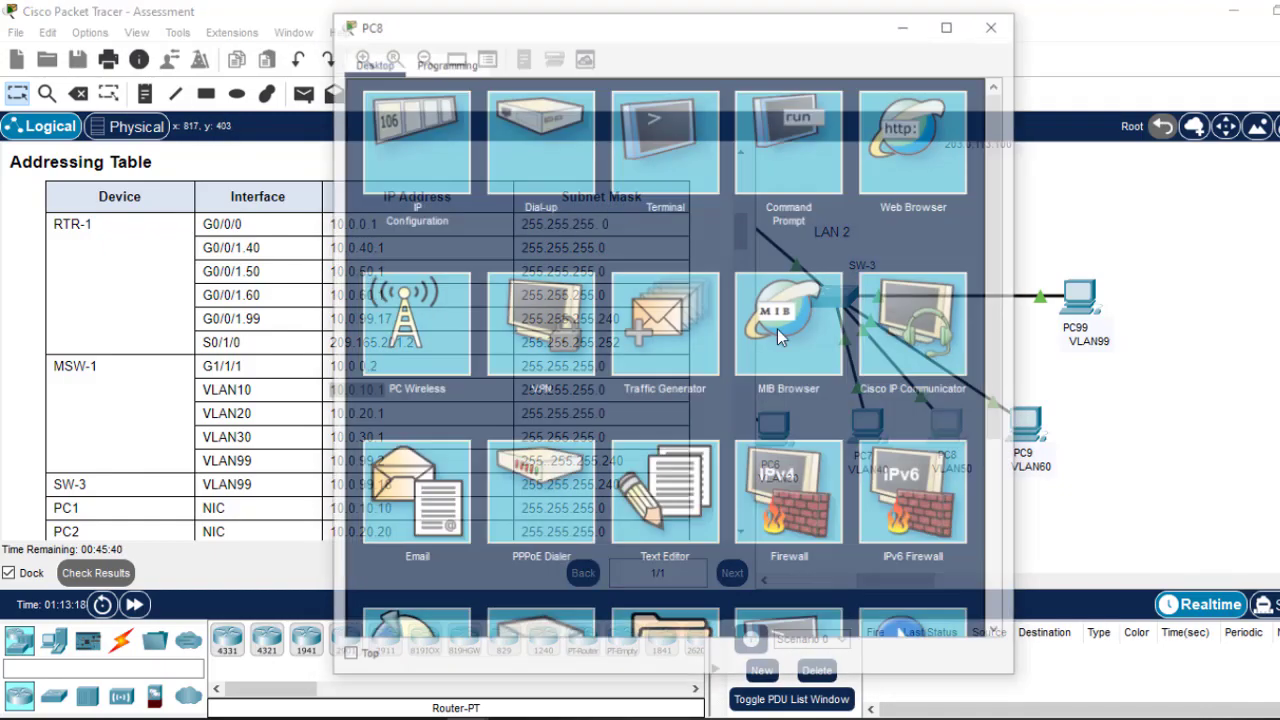
{"action": "left_click", "coordinate": [436, 163]}
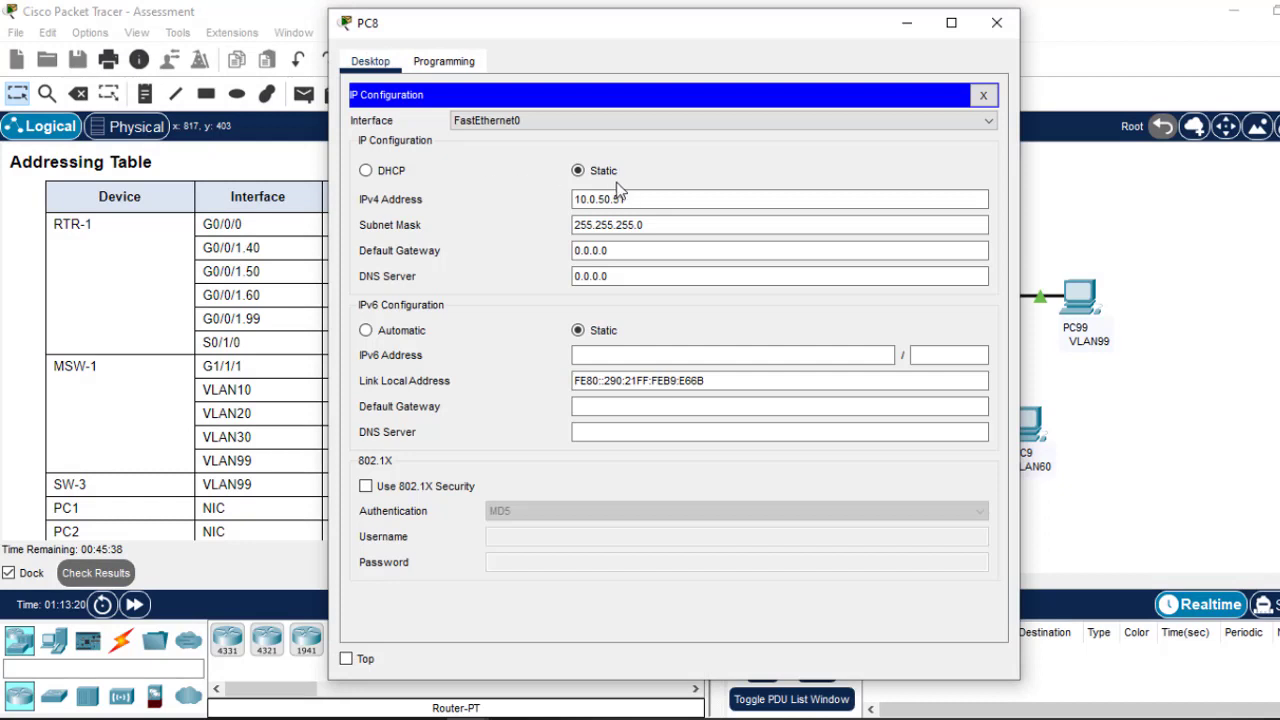
{"action": "left_click_drag", "start_coordinate": [614, 250], "coordinate": [456, 240]}
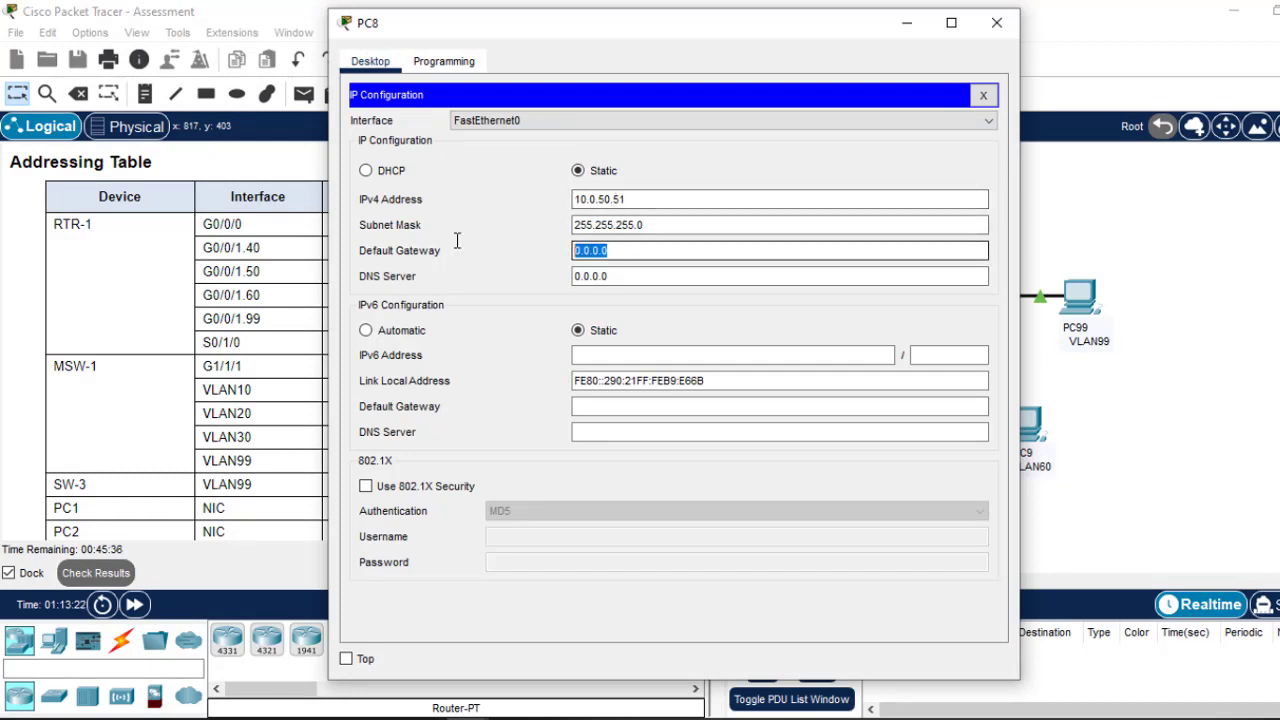
{"action": "type", "text": "10.0.10.1"}
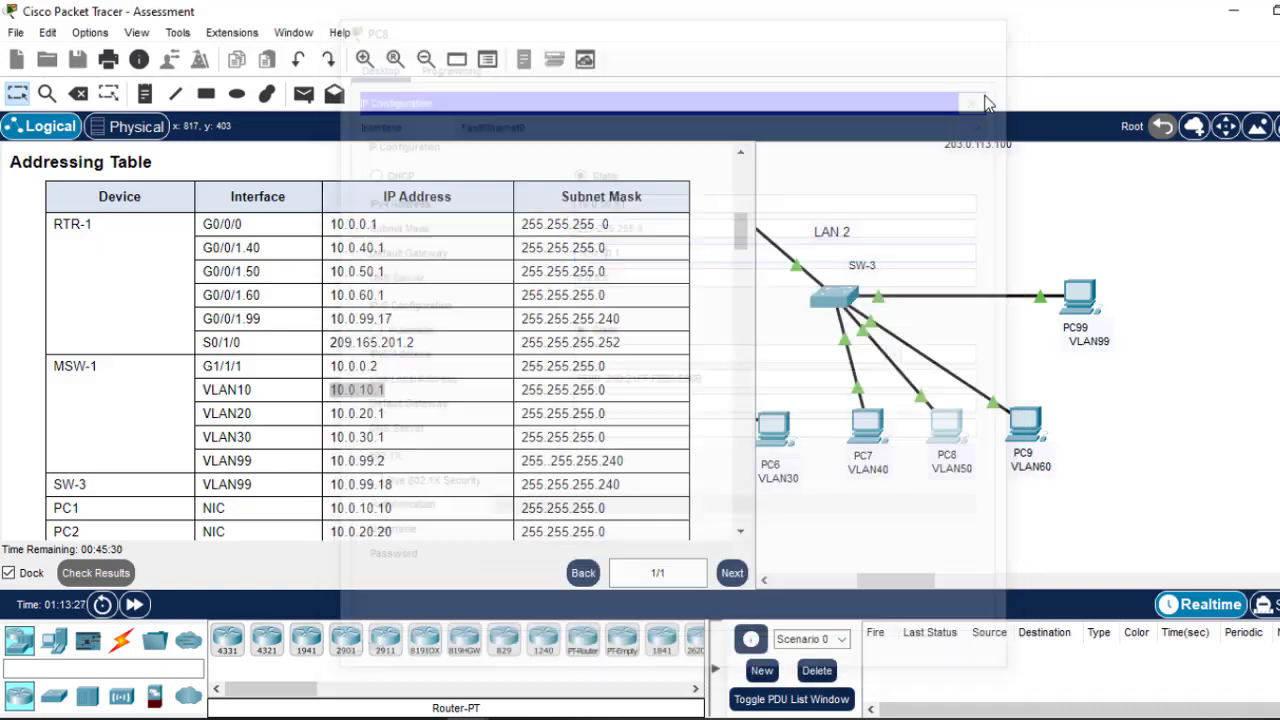
{"action": "left_click", "coordinate": [997, 22]}
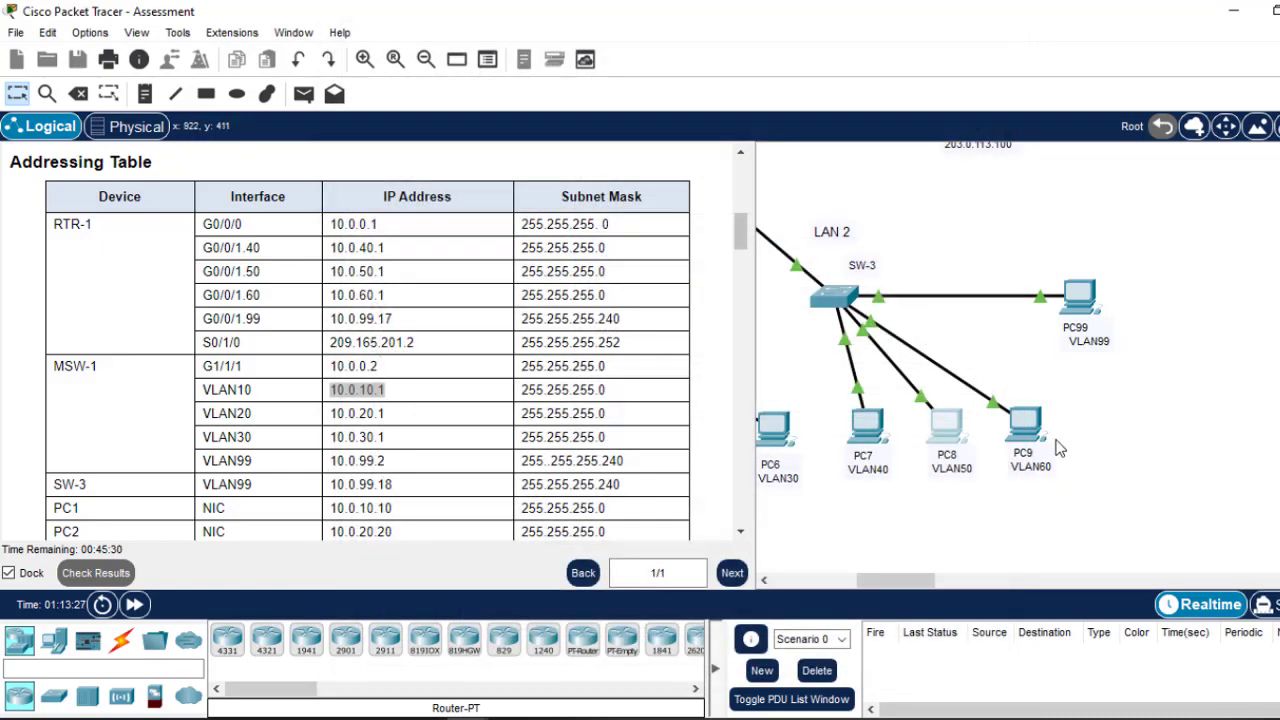
Step: Set PC9's default gateway to 10.0.60.1
{"action": "left_click", "coordinate": [1030, 428]}
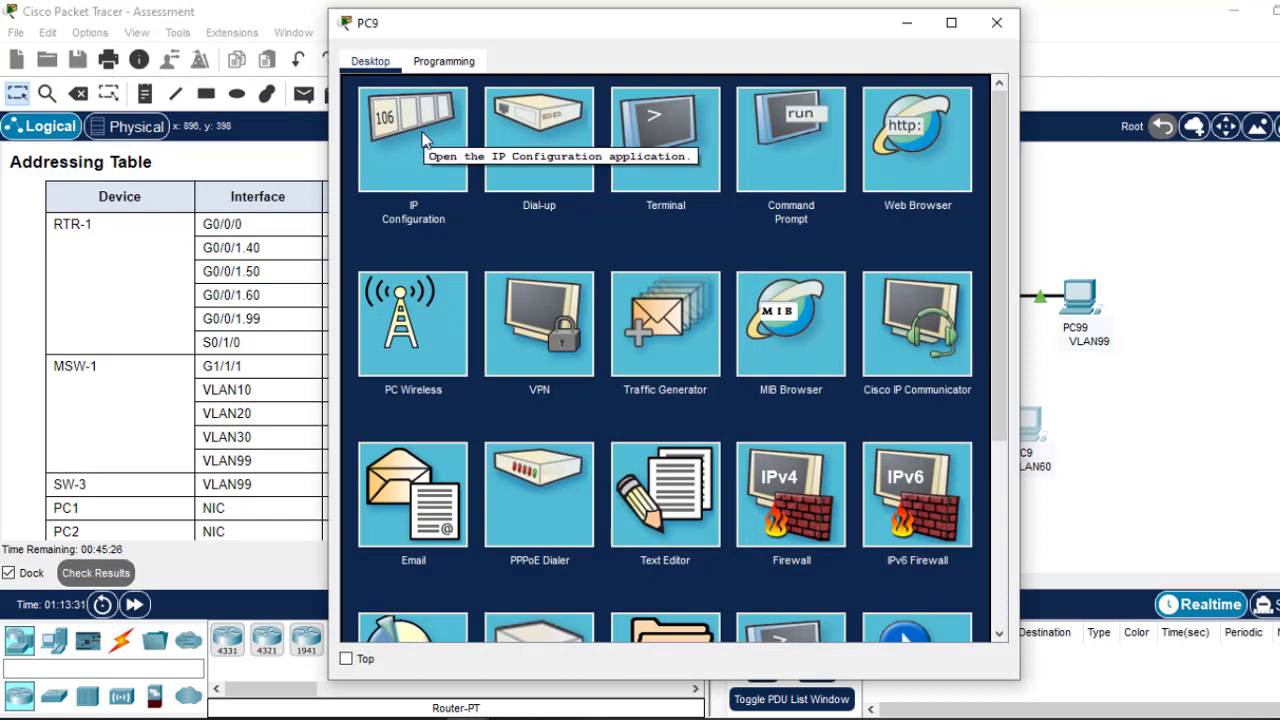
{"action": "left_click", "coordinate": [424, 140]}
{"action": "left_click", "coordinate": [575, 281]}
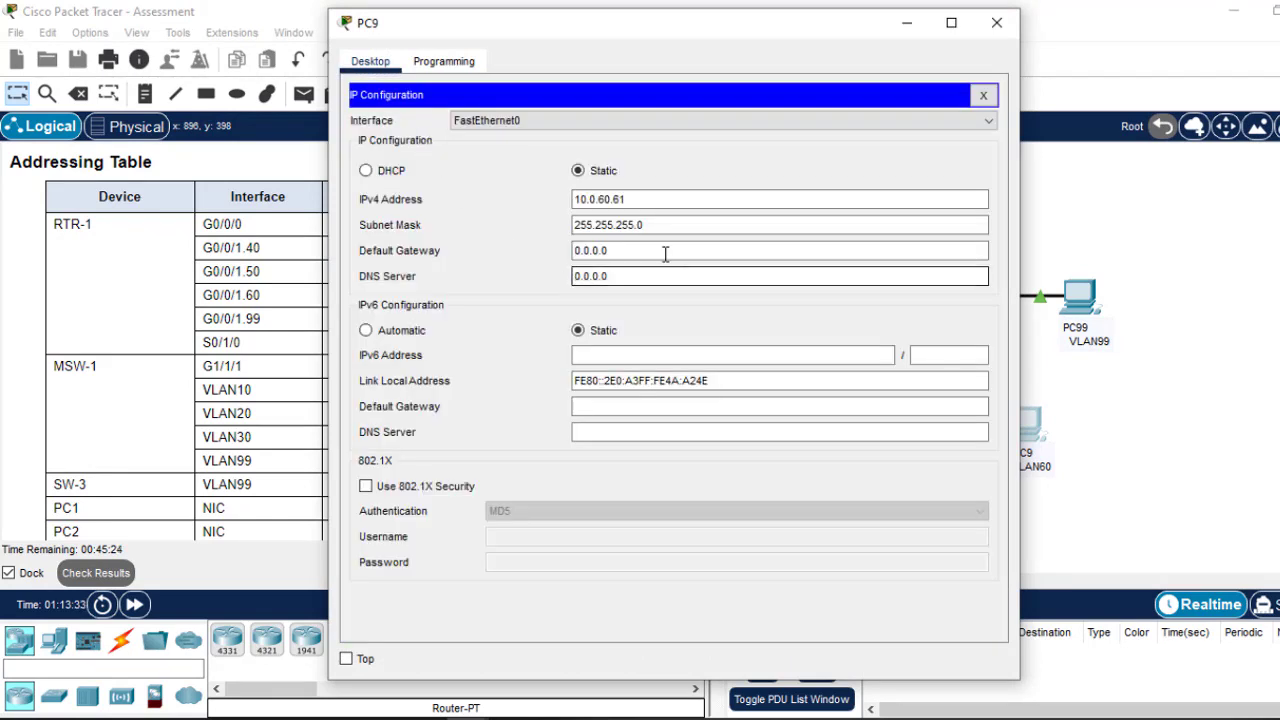
{"action": "left_click_drag", "start_coordinate": [665, 254], "coordinate": [474, 260]}
{"action": "type", "text": "10.0.10.1"}
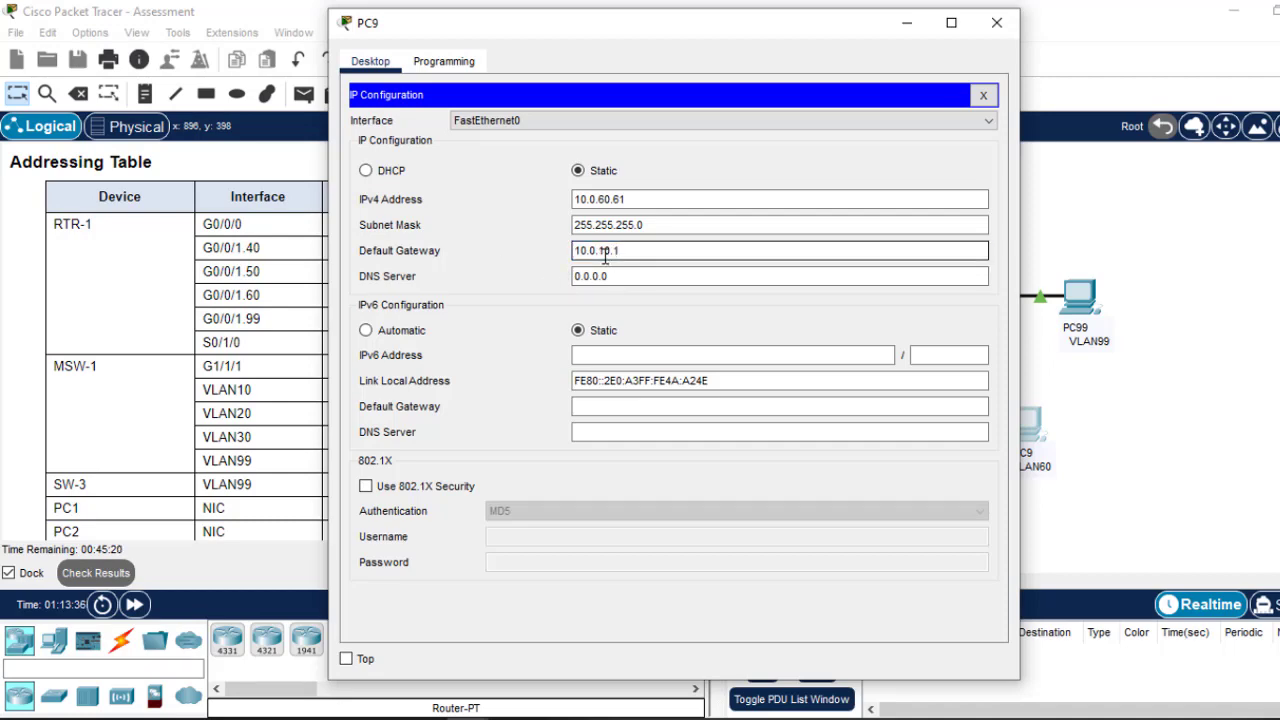
{"action": "left_click", "coordinate": [996, 22]}
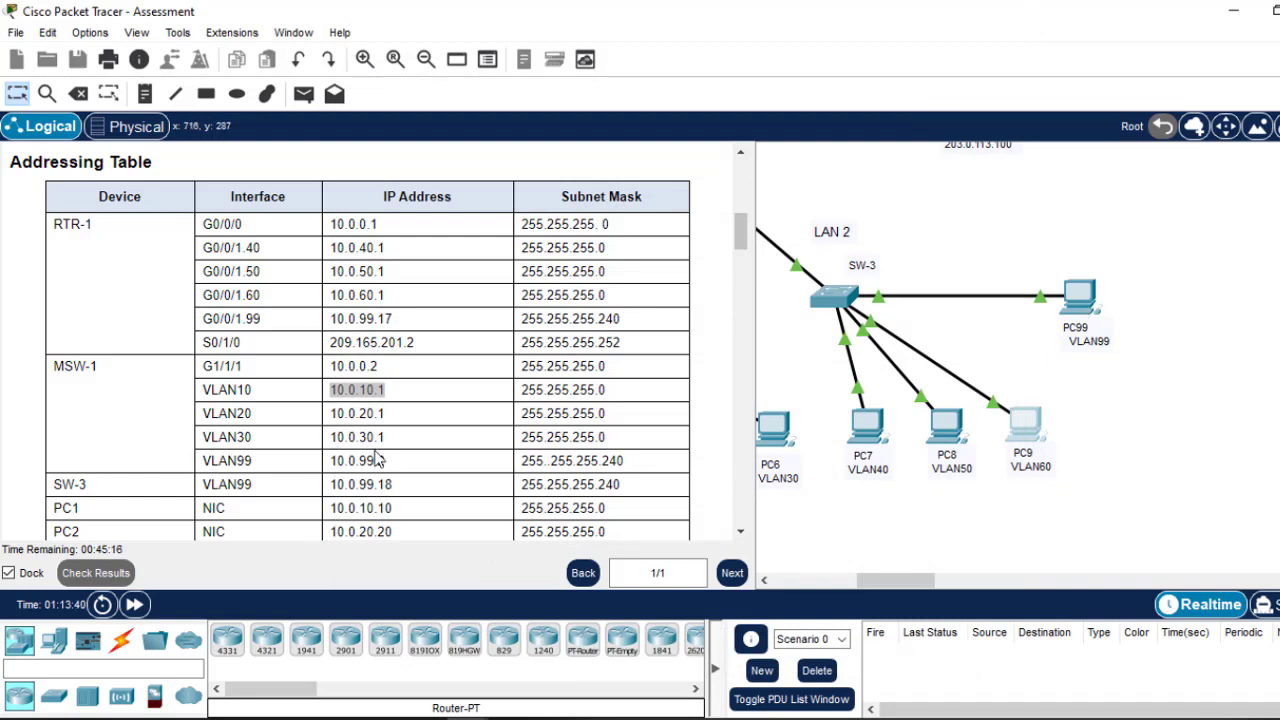
Step: Copy MSW-1's VLAN99 address 10.0.99.2 and set it as PC99's default gateway
{"action": "left_click_drag", "start_coordinate": [387, 462], "coordinate": [339, 463]}
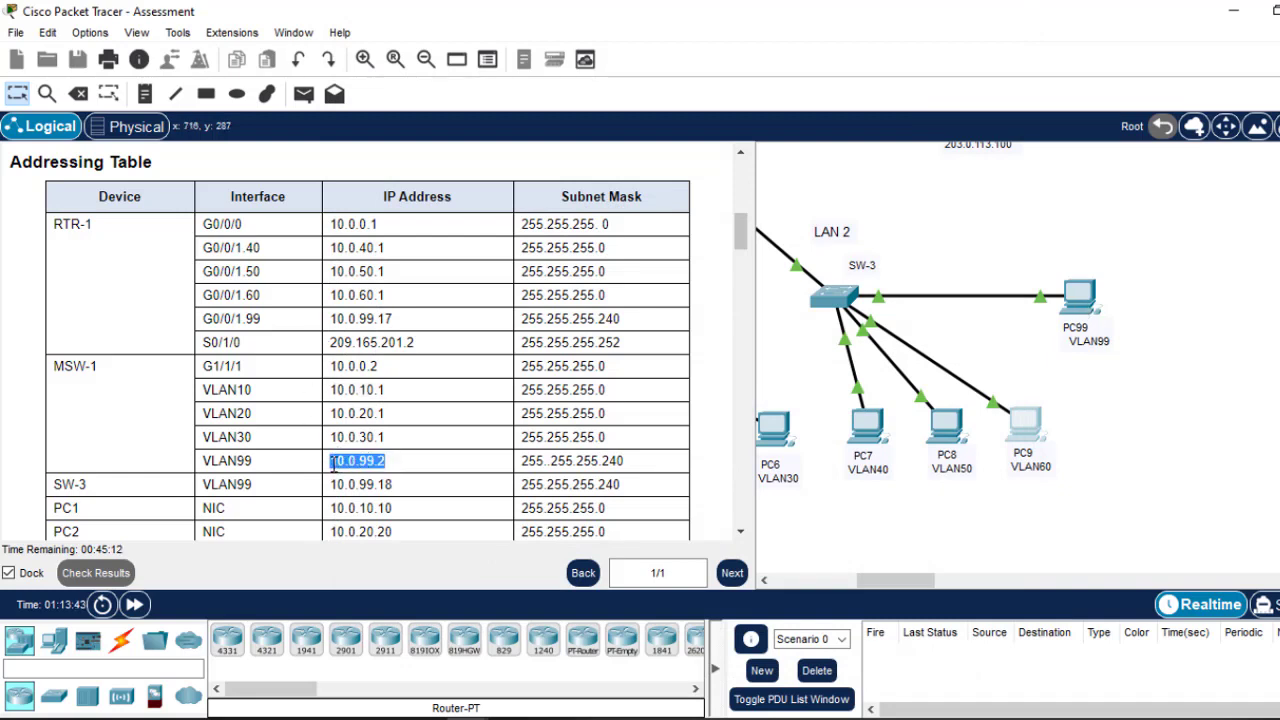
{"action": "right_click", "coordinate": [348, 460]}
{"action": "left_click", "coordinate": [400, 480]}
{"action": "left_click", "coordinate": [1080, 305]}
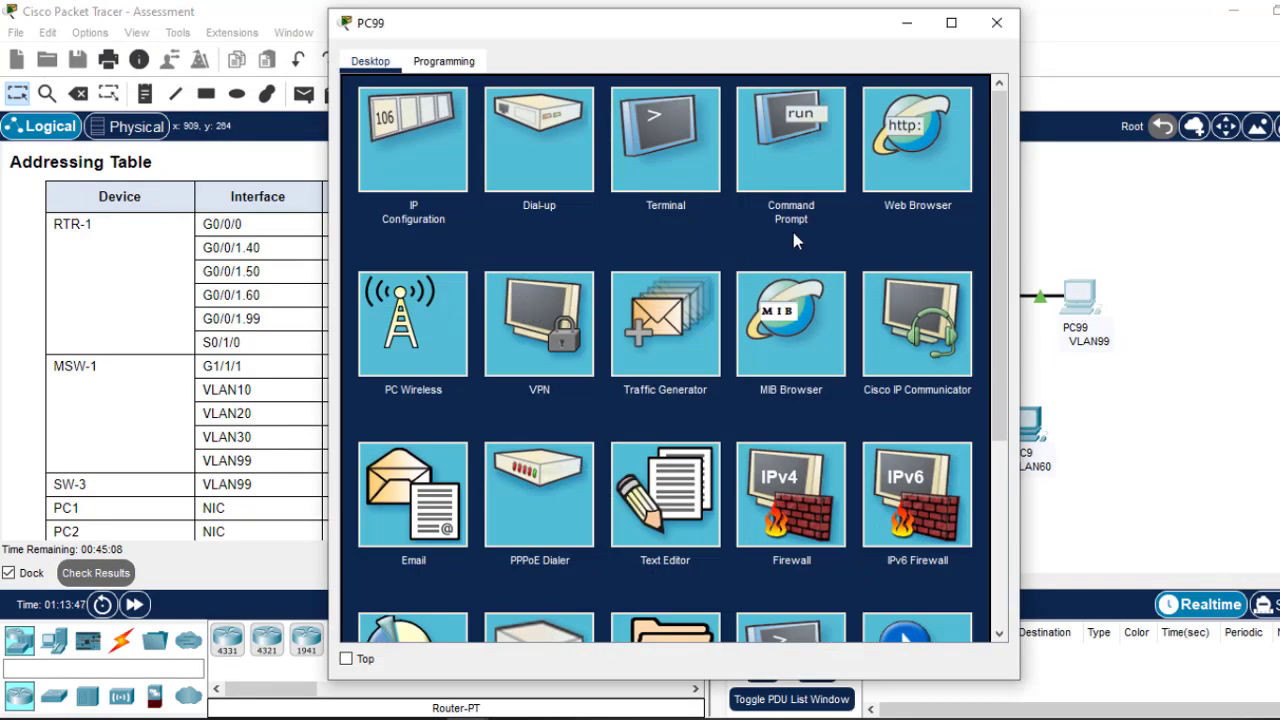
{"action": "left_click", "coordinate": [407, 154]}
{"action": "left_click_drag", "start_coordinate": [628, 252], "coordinate": [488, 252]}
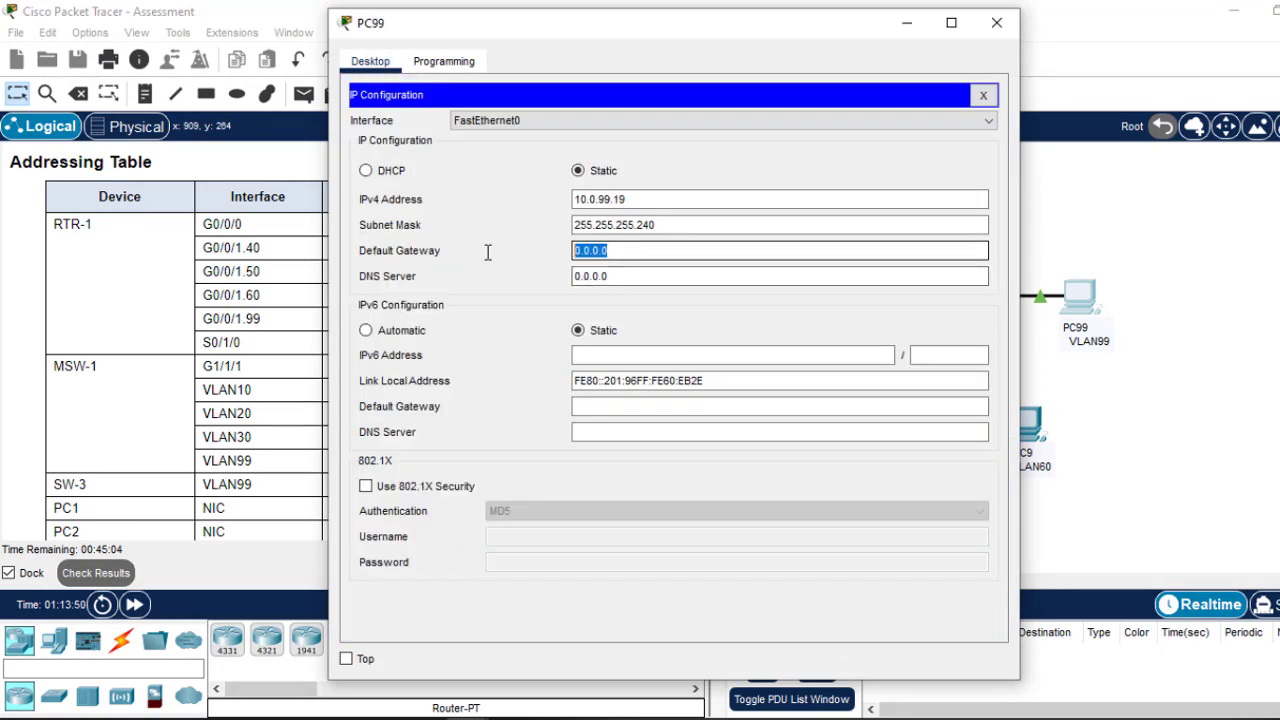
{"action": "type", "text": "10.0.99.2"}
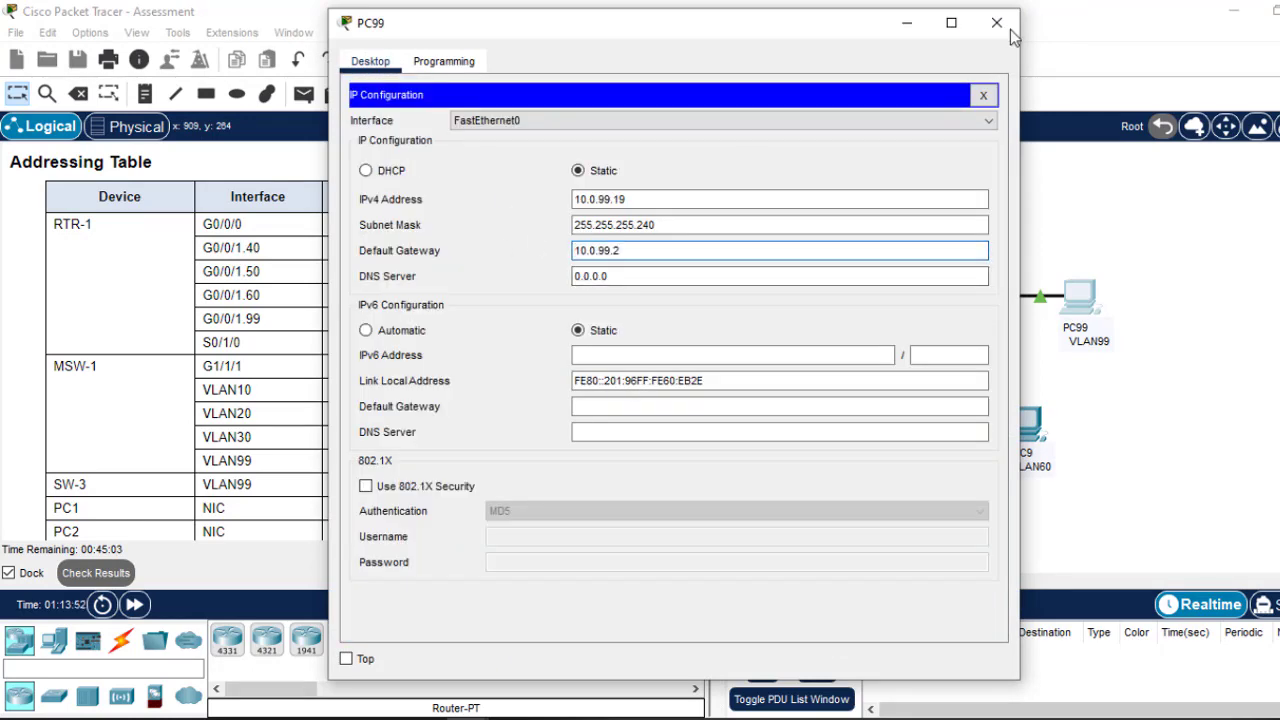
{"action": "left_click", "coordinate": [998, 23]}
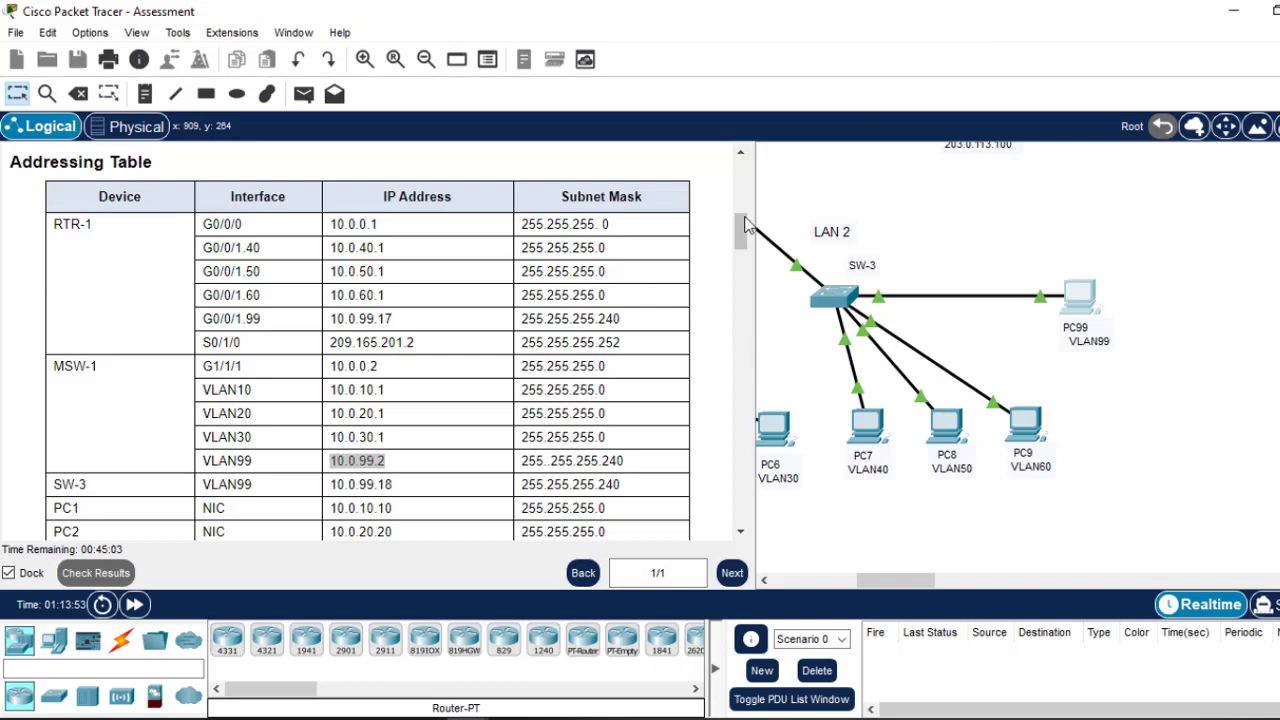
Step: Type 'ssh -l admin 10.0.99.2' in PC99's command prompt without running it, then minimize PC99
{"action": "left_click_drag", "start_coordinate": [745, 225], "coordinate": [721, 531]}
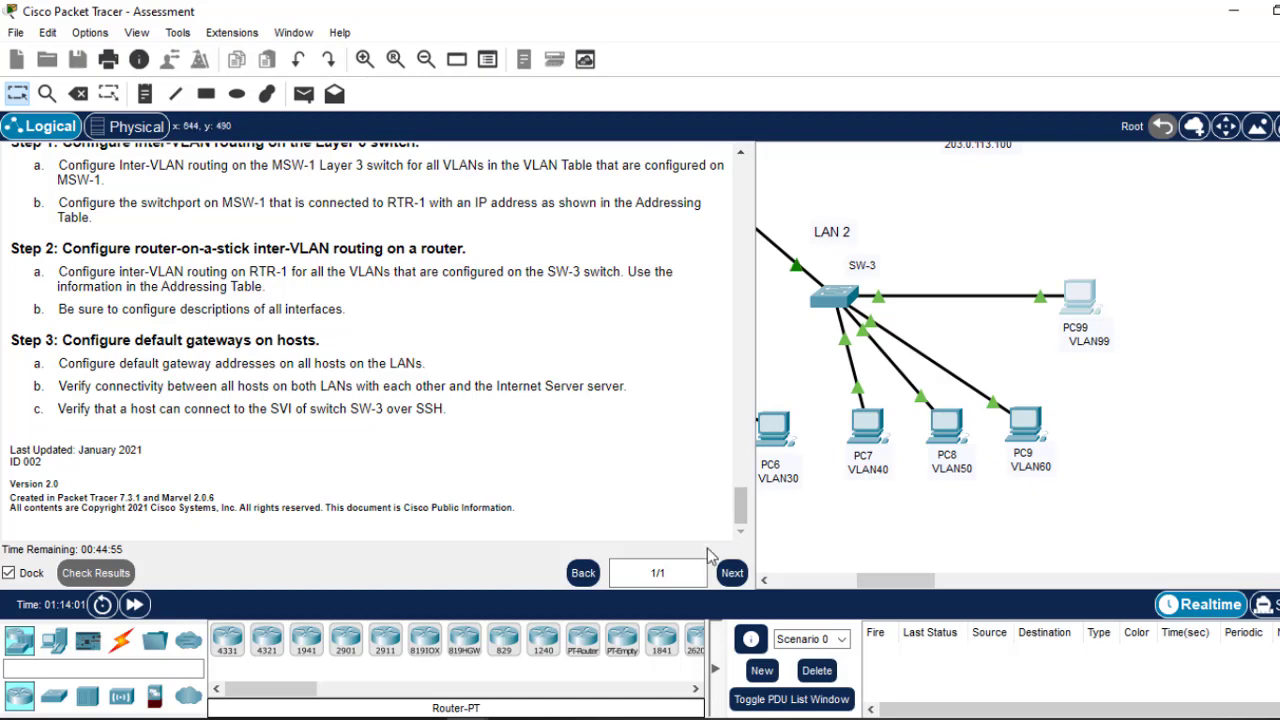
{"action": "left_click_drag", "start_coordinate": [908, 583], "coordinate": [883, 590]}
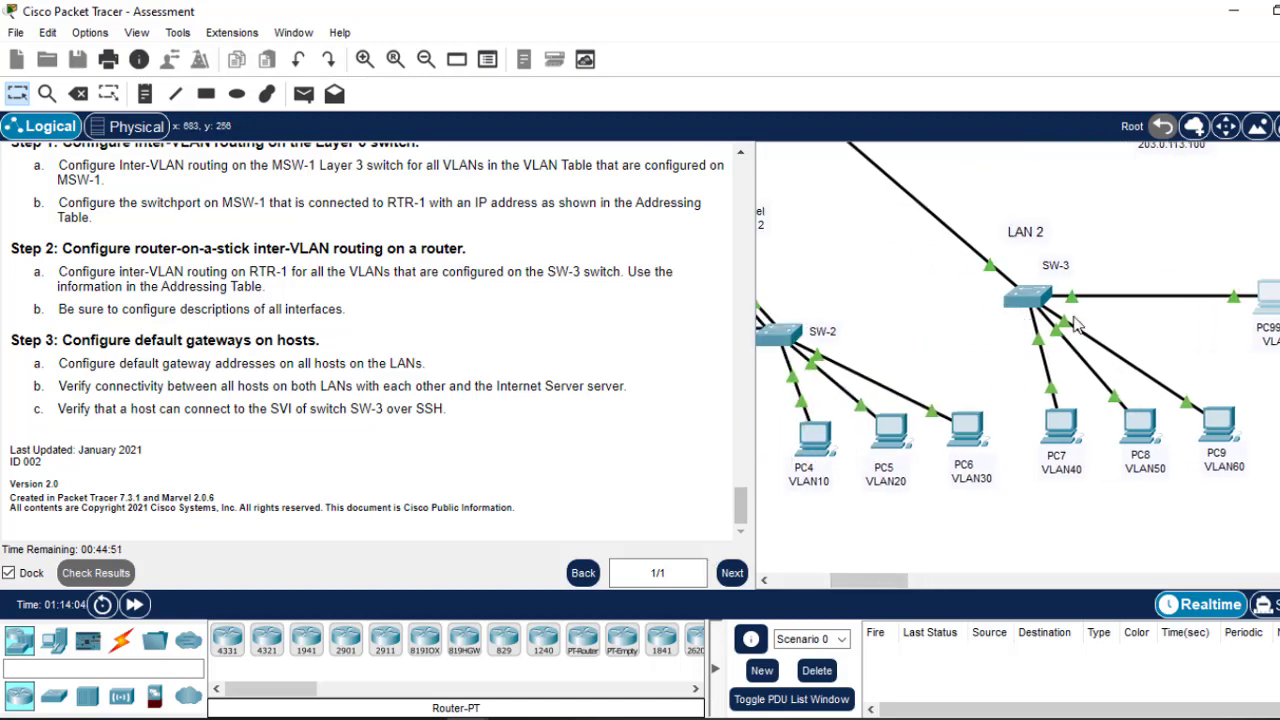
{"action": "left_click", "coordinate": [1272, 300]}
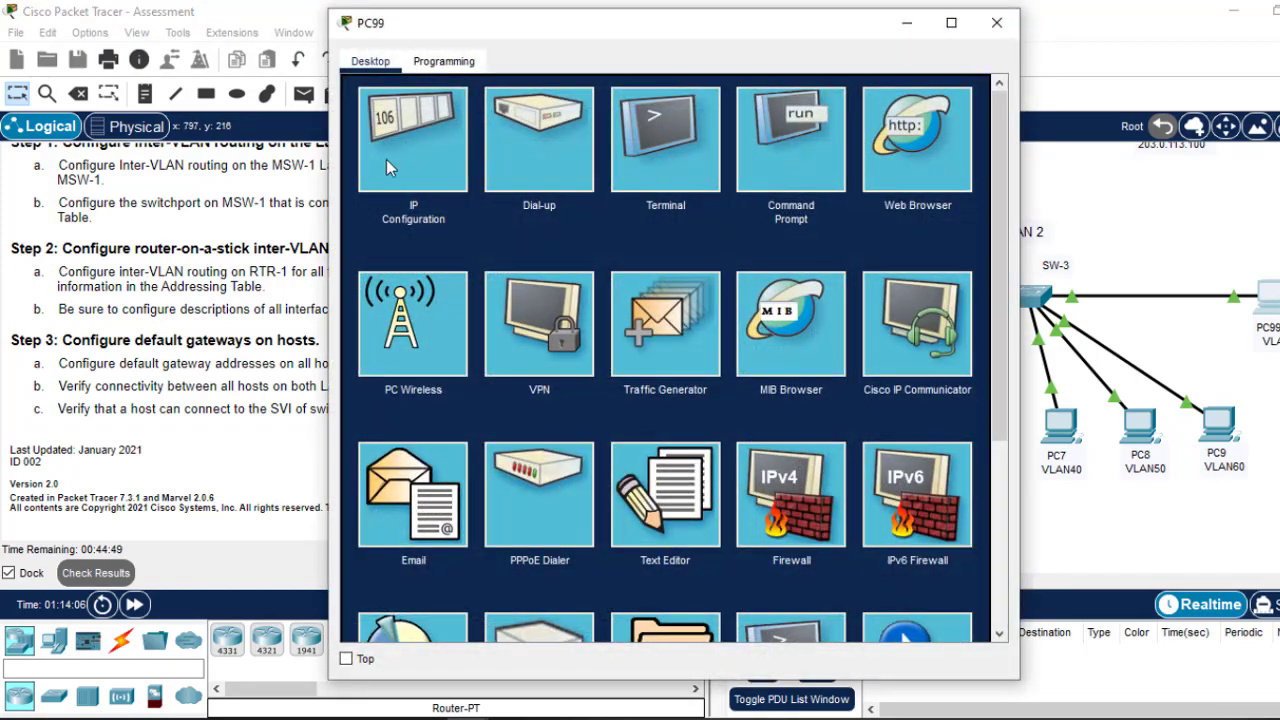
{"action": "left_click", "coordinate": [800, 139]}
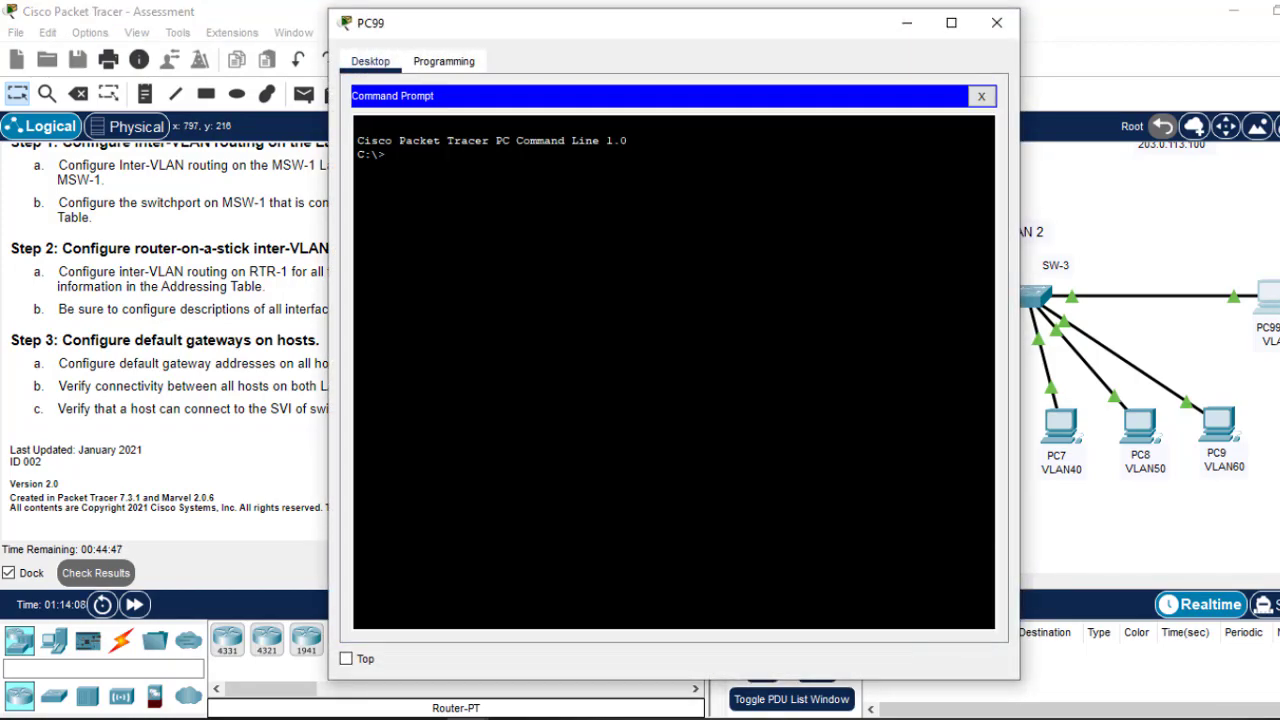
{"action": "key", "text": "Return"}
{"action": "key", "text": "Return"}
{"action": "type", "text": "ssh -"}
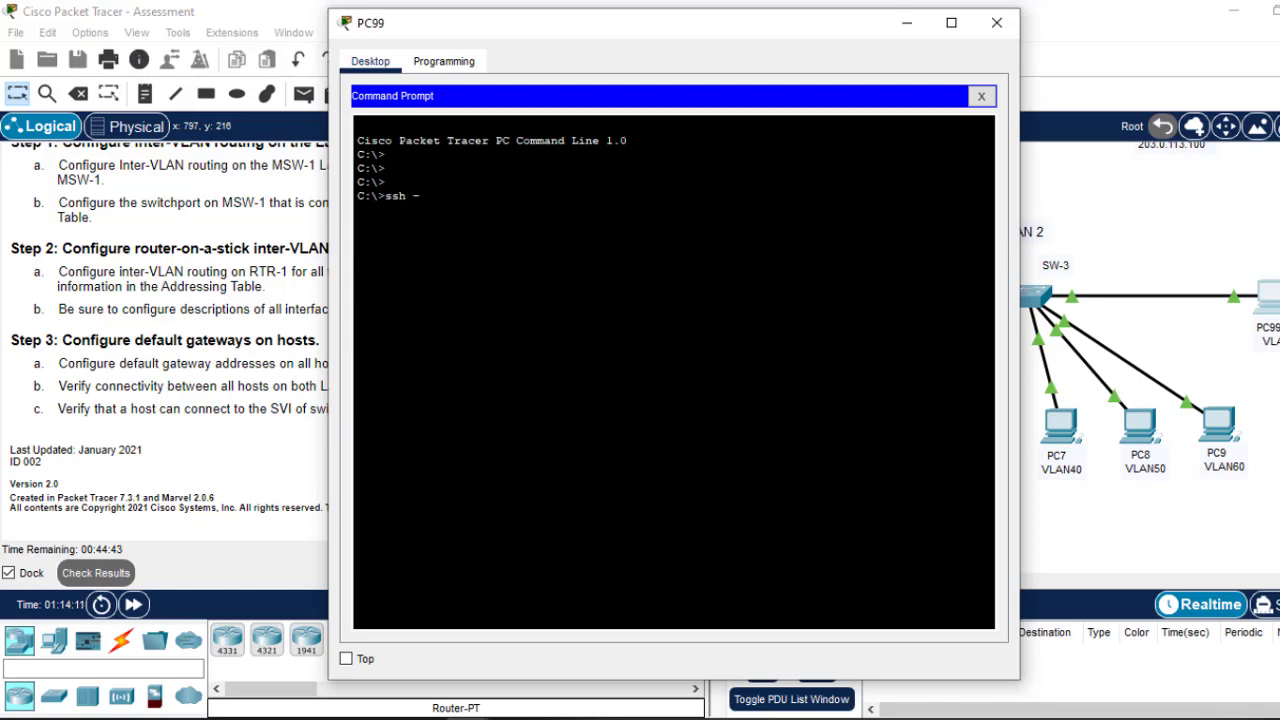
{"action": "type", "text": "l admin"}
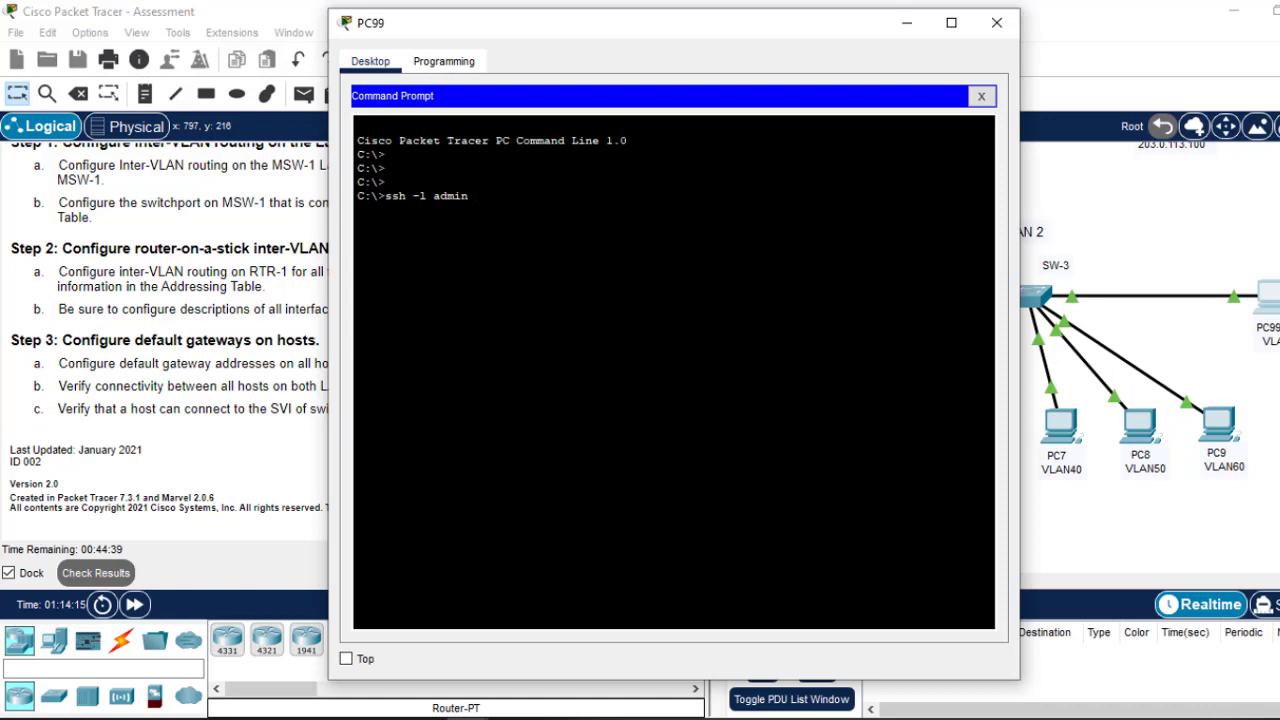
{"action": "left_click", "coordinate": [1166, 237]}
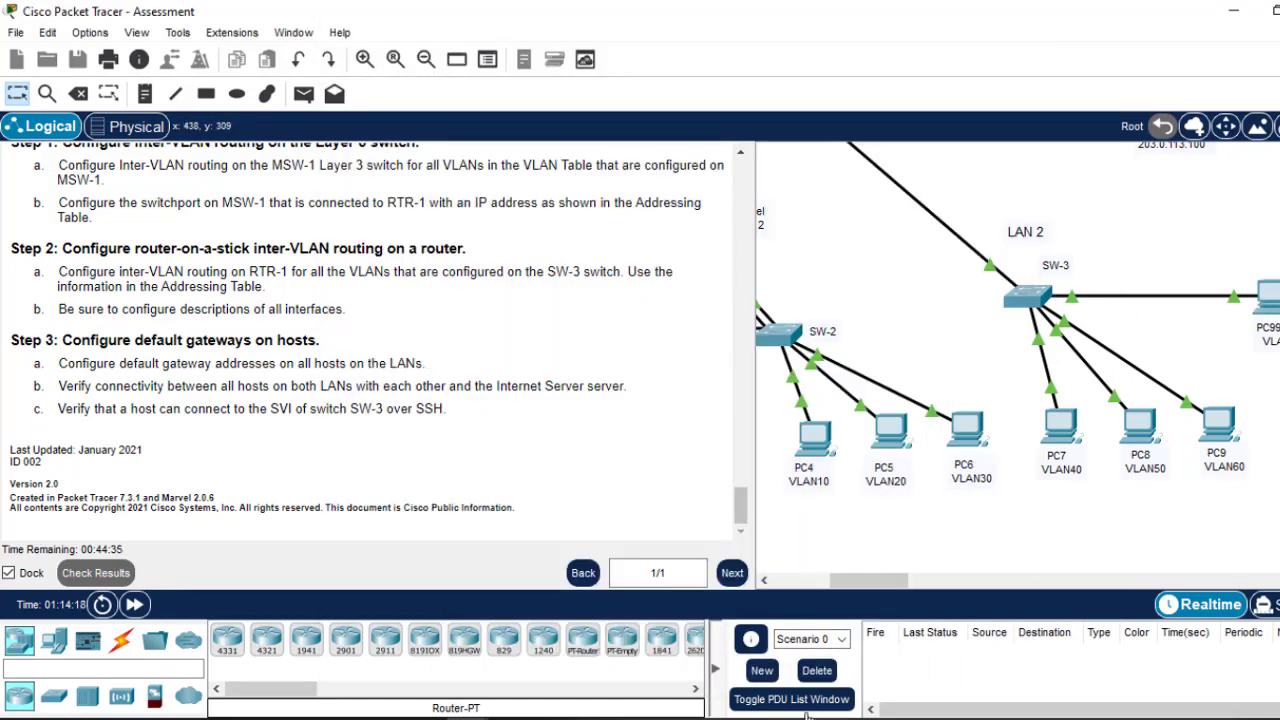
{"action": "left_click", "coordinate": [1270, 302]}
{"action": "right_click", "coordinate": [706, 202]}
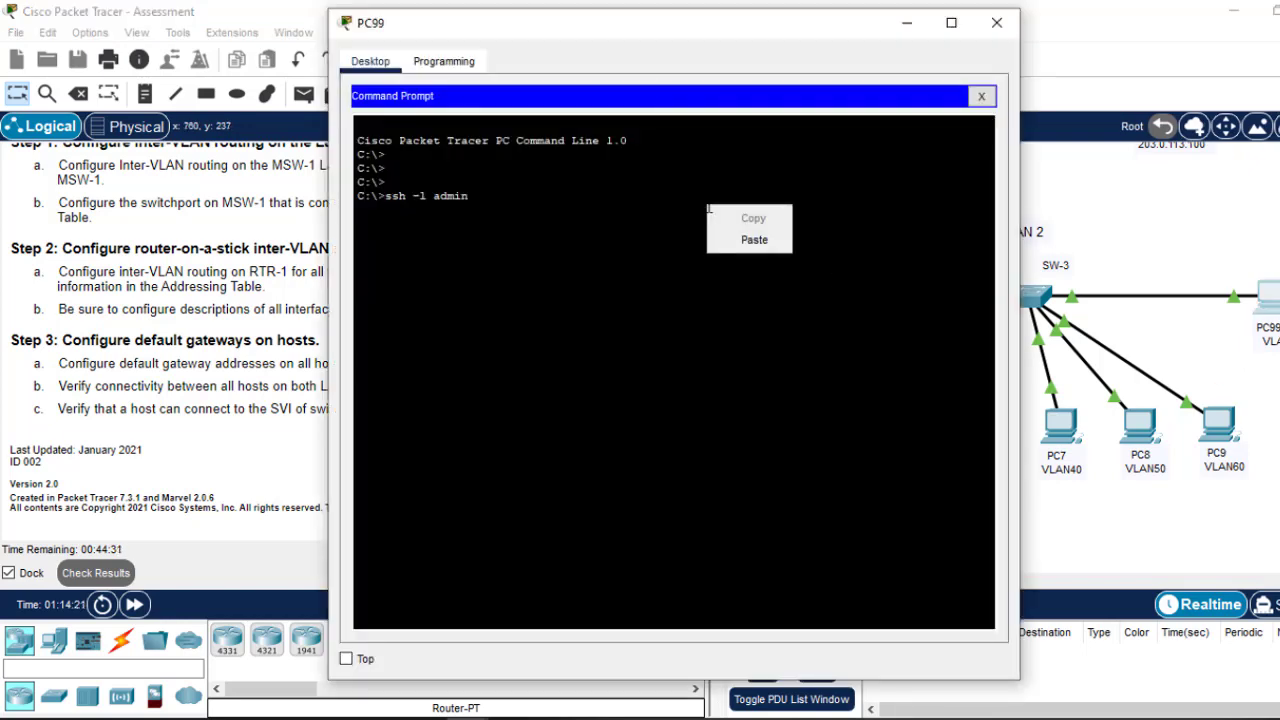
{"action": "left_click", "coordinate": [766, 240]}
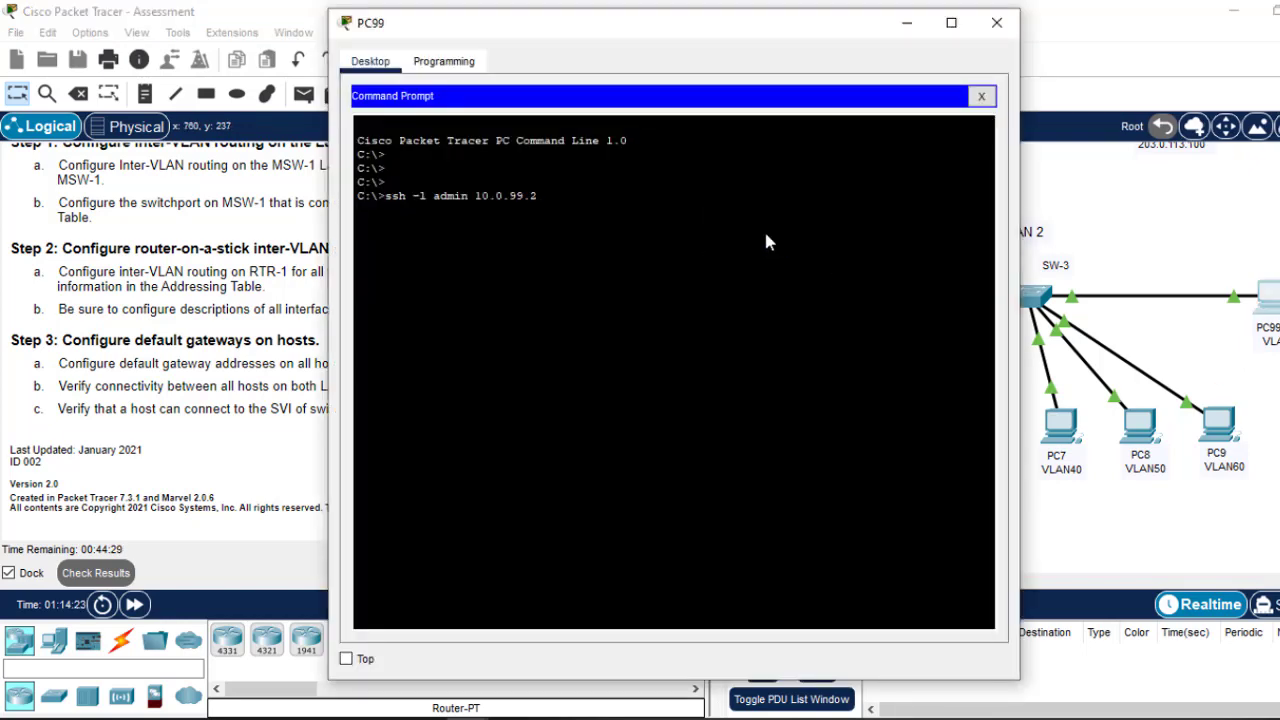
{"action": "left_click", "coordinate": [907, 23]}
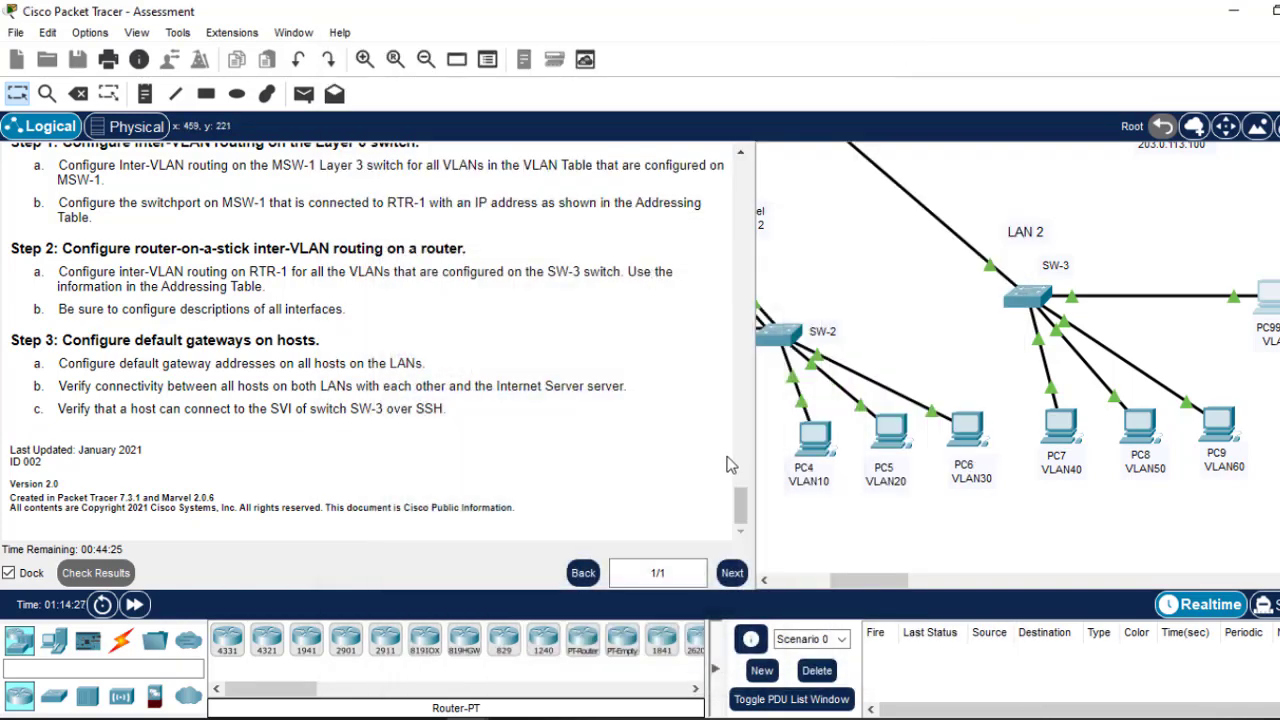
{"action": "left_click_drag", "start_coordinate": [738, 505], "coordinate": [716, 434]}
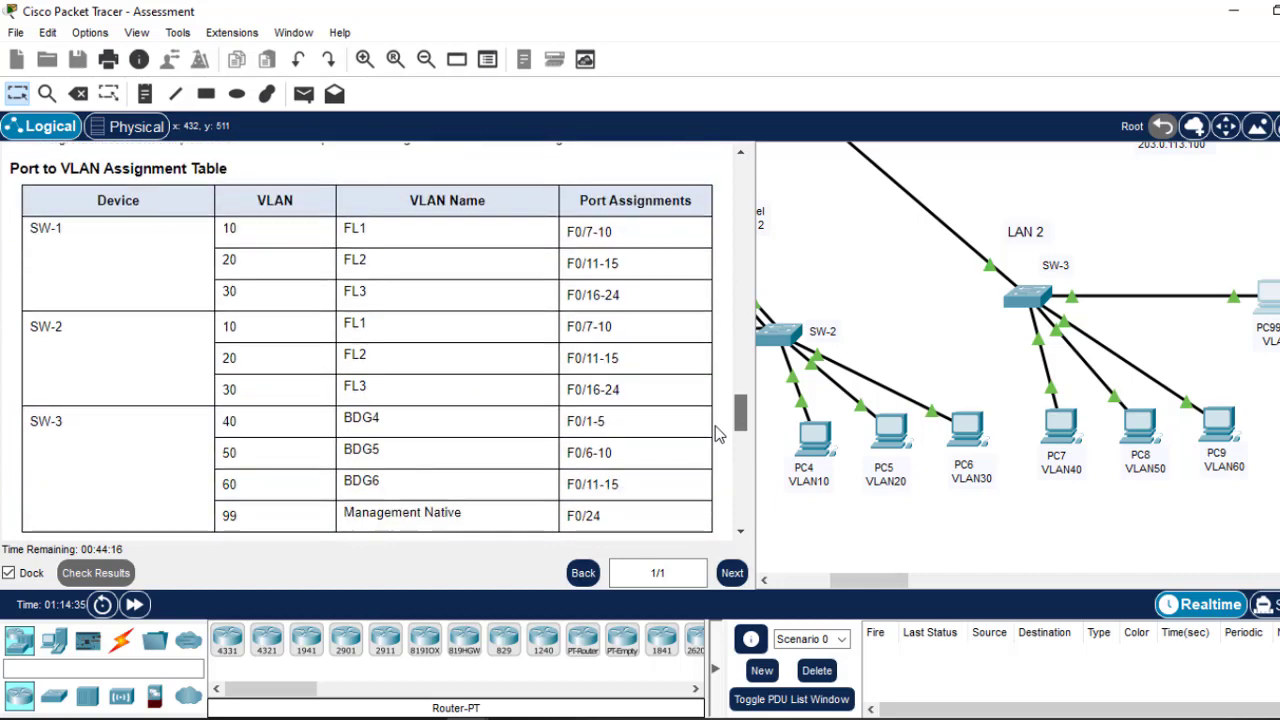
Step: Page through SW-3's saved configuration with 'do sh start'
{"action": "left_click", "coordinate": [1030, 300]}
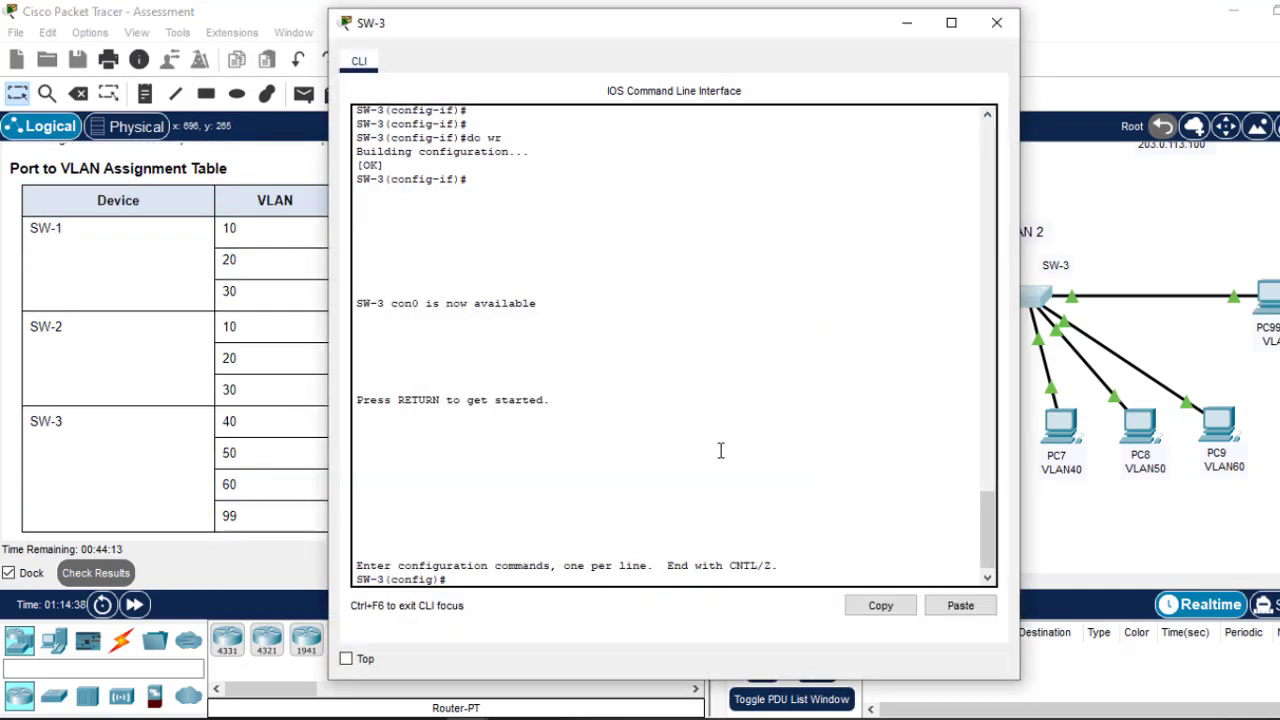
{"action": "key", "text": "Return"}
{"action": "key", "text": "Return"}
{"action": "key", "text": "Return"}
{"action": "type", "text": "do sh"}
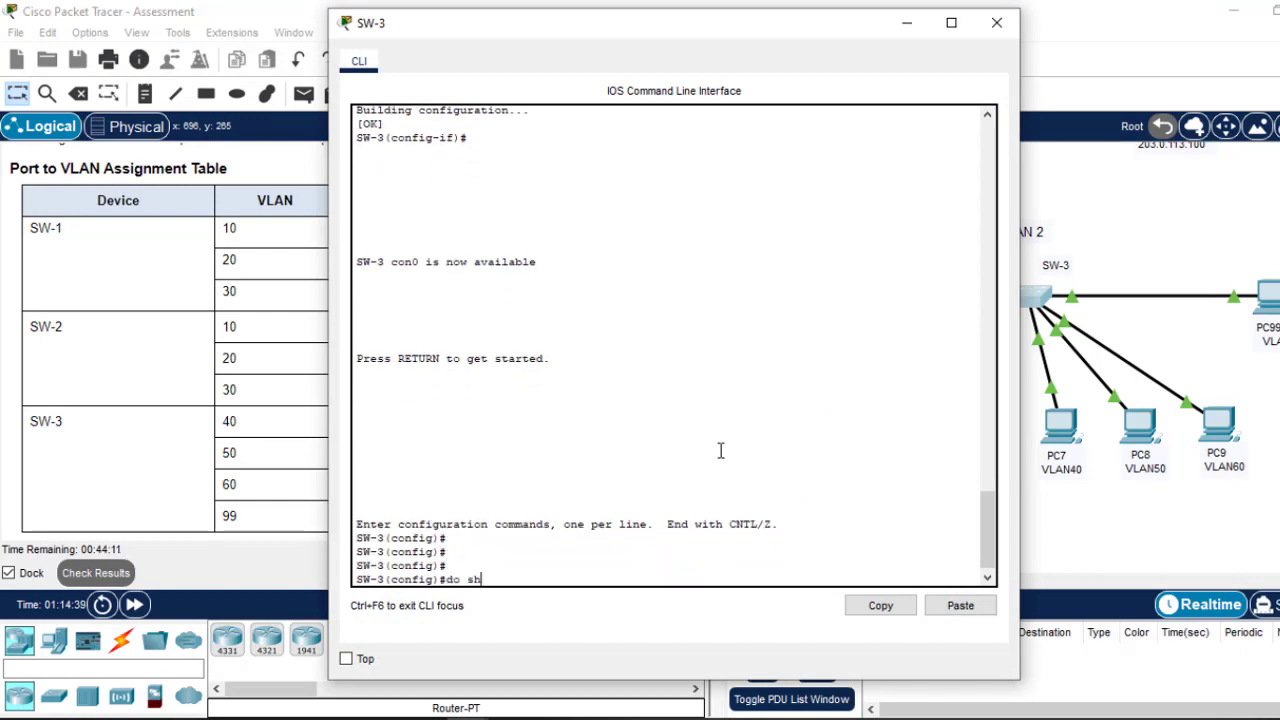
{"action": "type", "text": " start"}
{"action": "key", "text": "Return"}
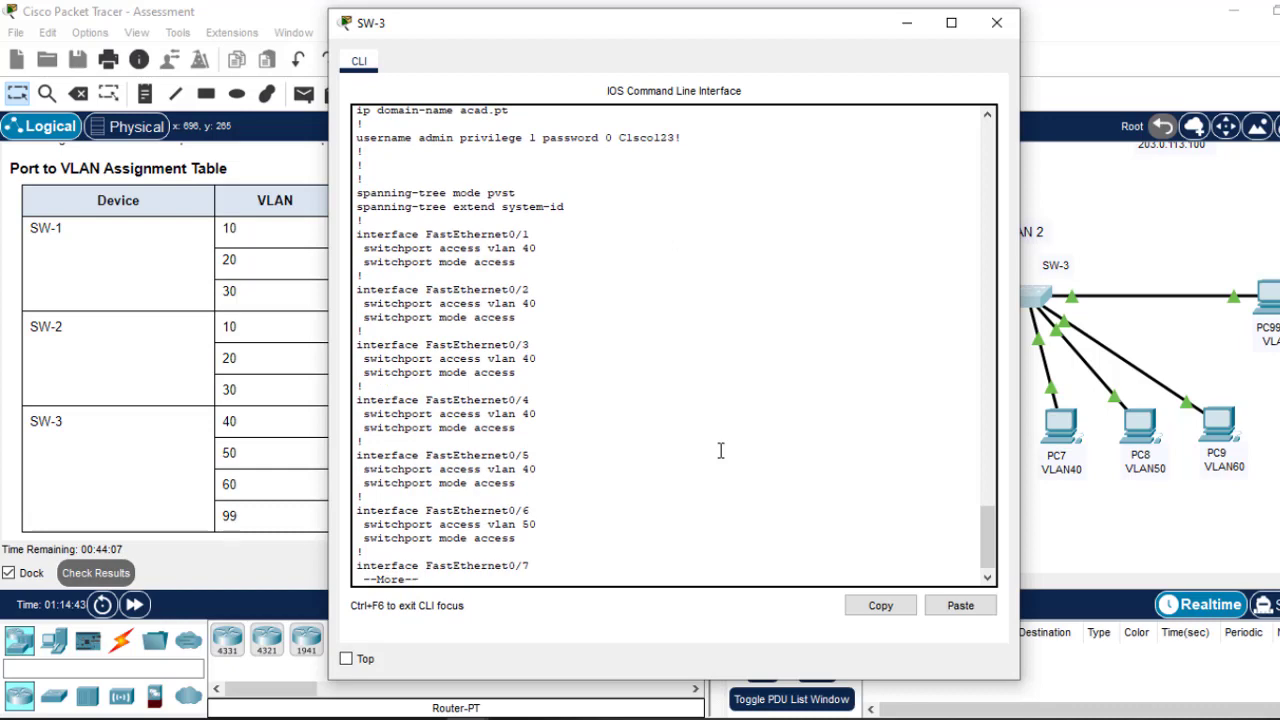
{"action": "key", "text": "space"}
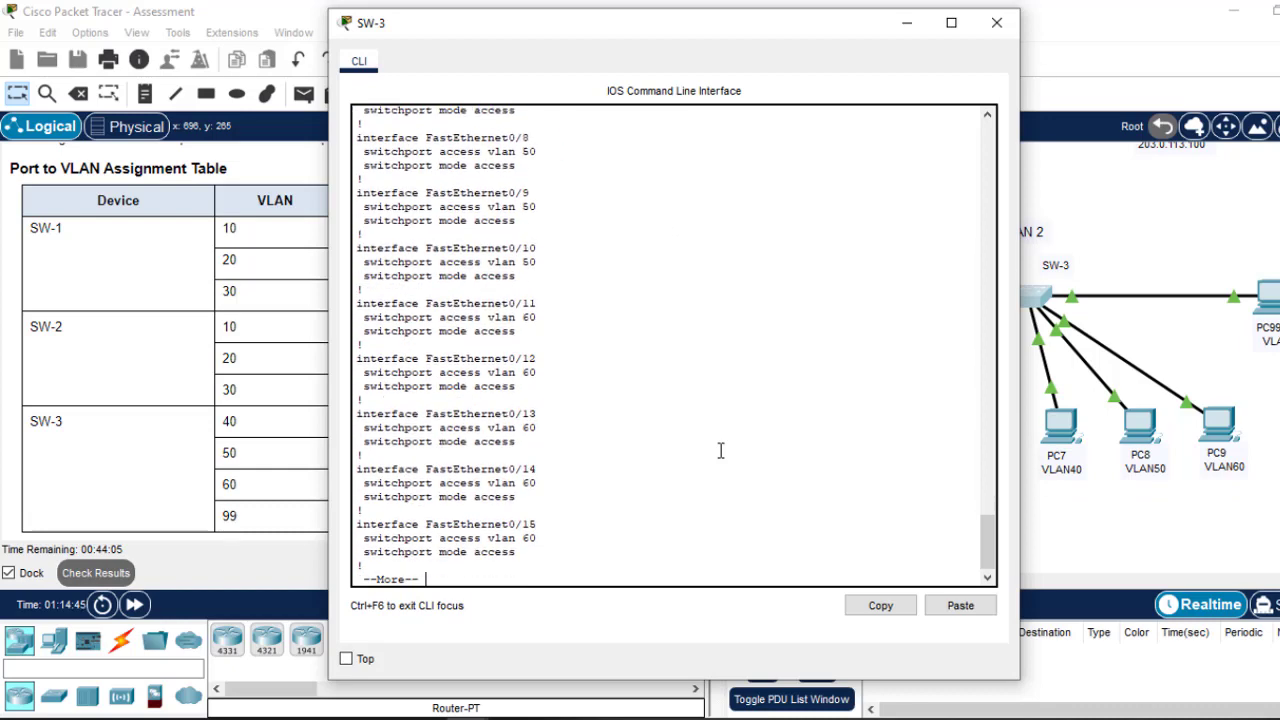
{"action": "key", "text": "space"}
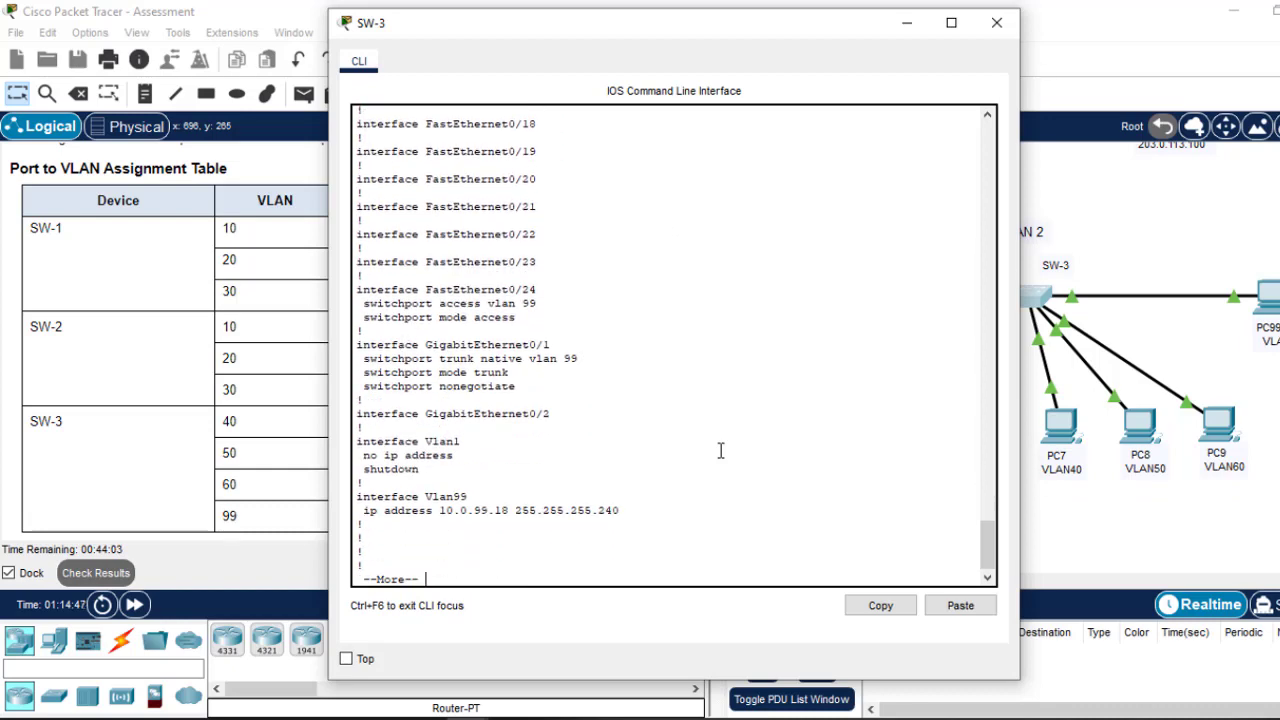
{"action": "key", "text": "Return"}
{"action": "key", "text": "Return"}
{"action": "key", "text": "Return"}
{"action": "key", "text": "Return"}
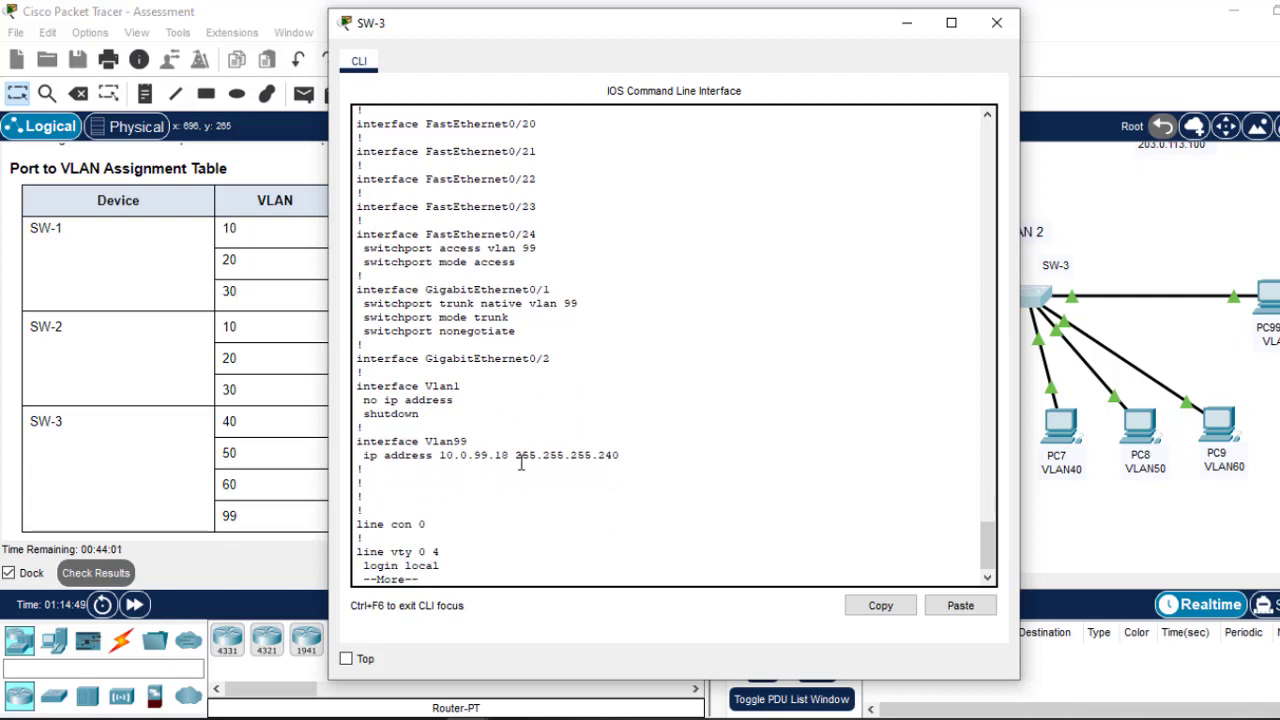
Step: Copy SW-3's VLAN 99 address 10.0.99.18 and switch to PC99's command prompt
{"action": "left_click_drag", "start_coordinate": [508, 455], "coordinate": [443, 452]}
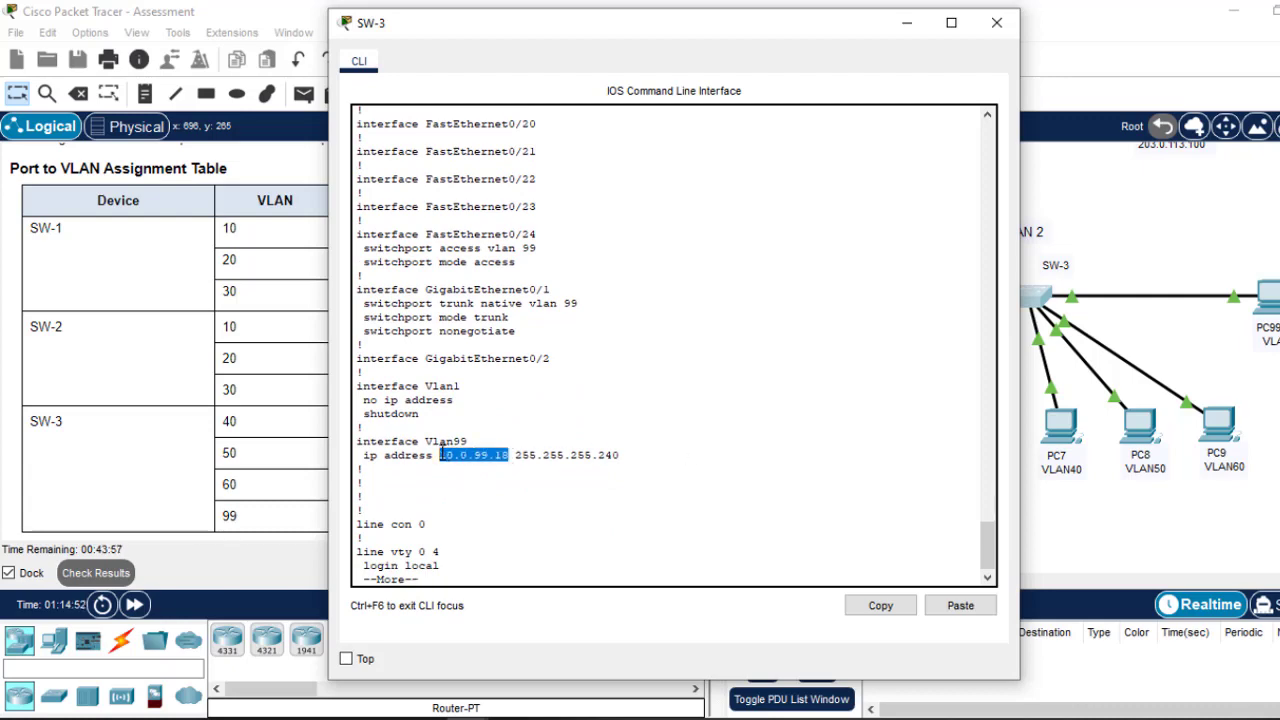
{"action": "right_click", "coordinate": [466, 452]}
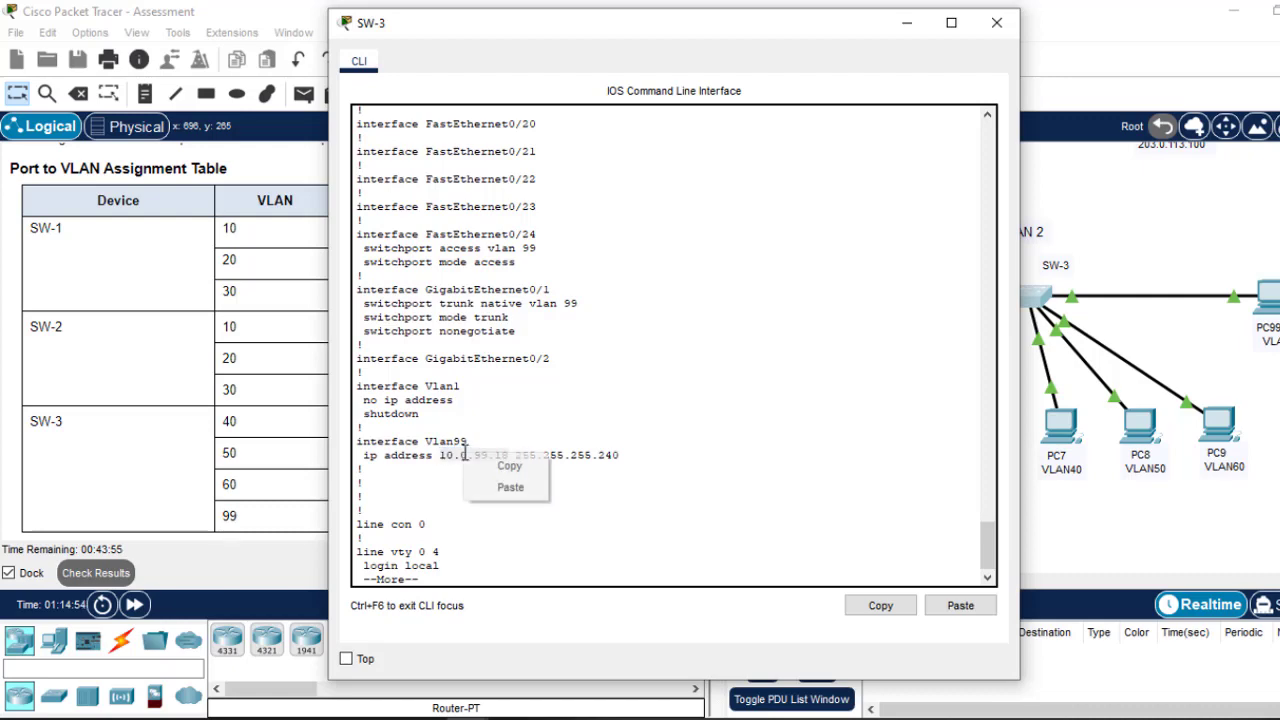
{"action": "left_click", "coordinate": [491, 466]}
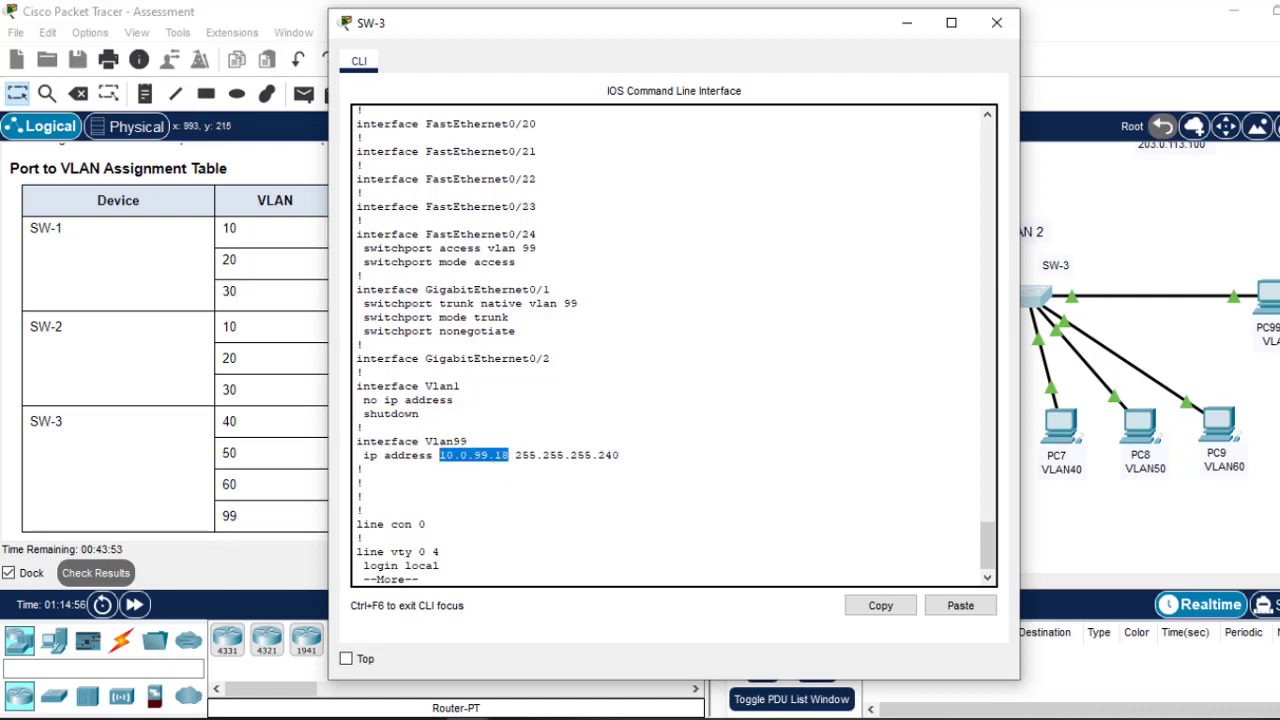
{"action": "left_click", "coordinate": [1272, 300]}
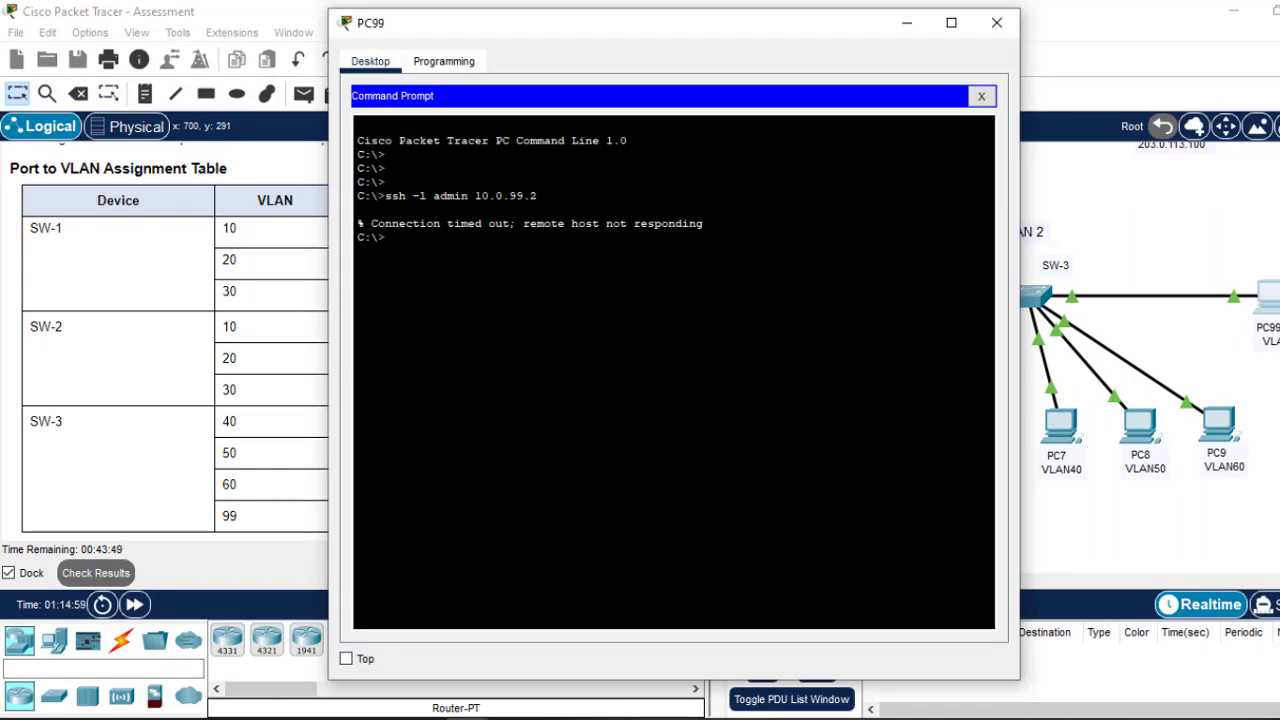
Step: Rerun the SSH command from PC99 with the target changed to 10.0.99.18
{"action": "key", "text": "Return"}
{"action": "key", "text": "Up"}
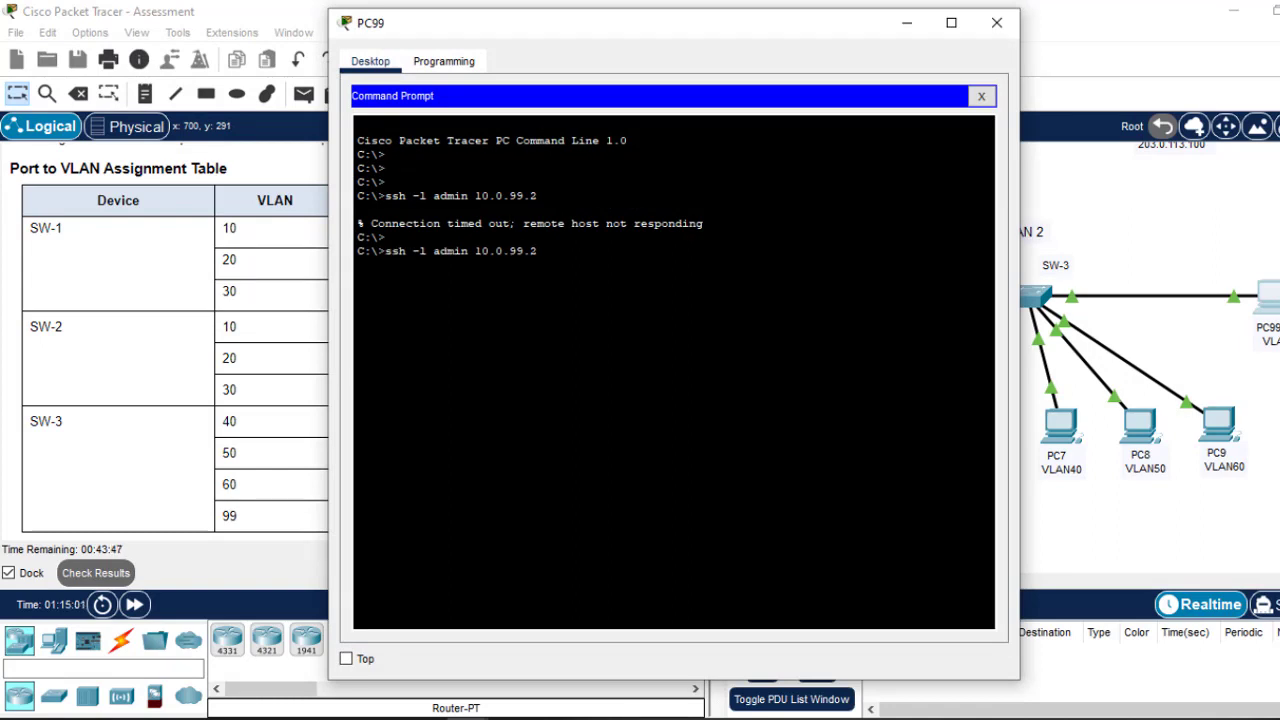
{"action": "key", "text": "shift+Left"}
{"action": "key", "text": "shift+Left"}
{"action": "key", "text": "shift+Left"}
{"action": "key", "text": "shift+Left"}
{"action": "key", "text": "shift+Left"}
{"action": "key", "text": "shift+Left"}
{"action": "key", "text": "shift+Left"}
{"action": "right_click", "coordinate": [505, 253]}
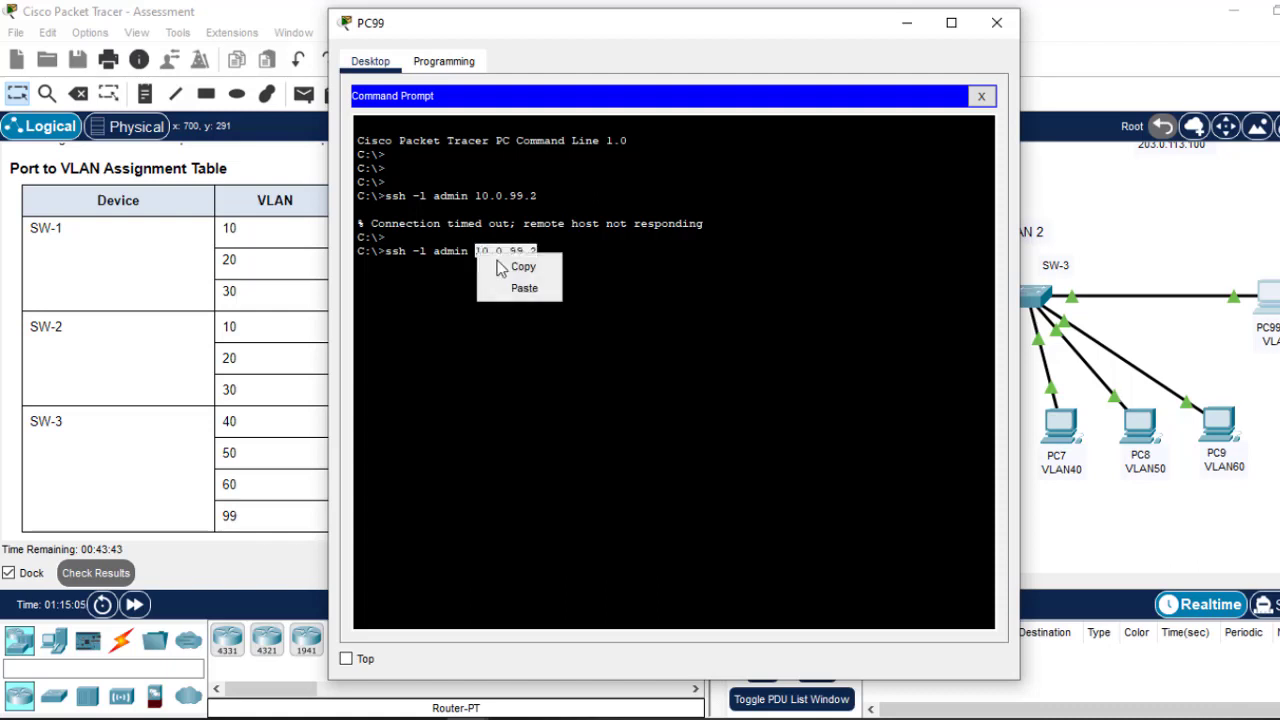
{"action": "left_click", "coordinate": [522, 287]}
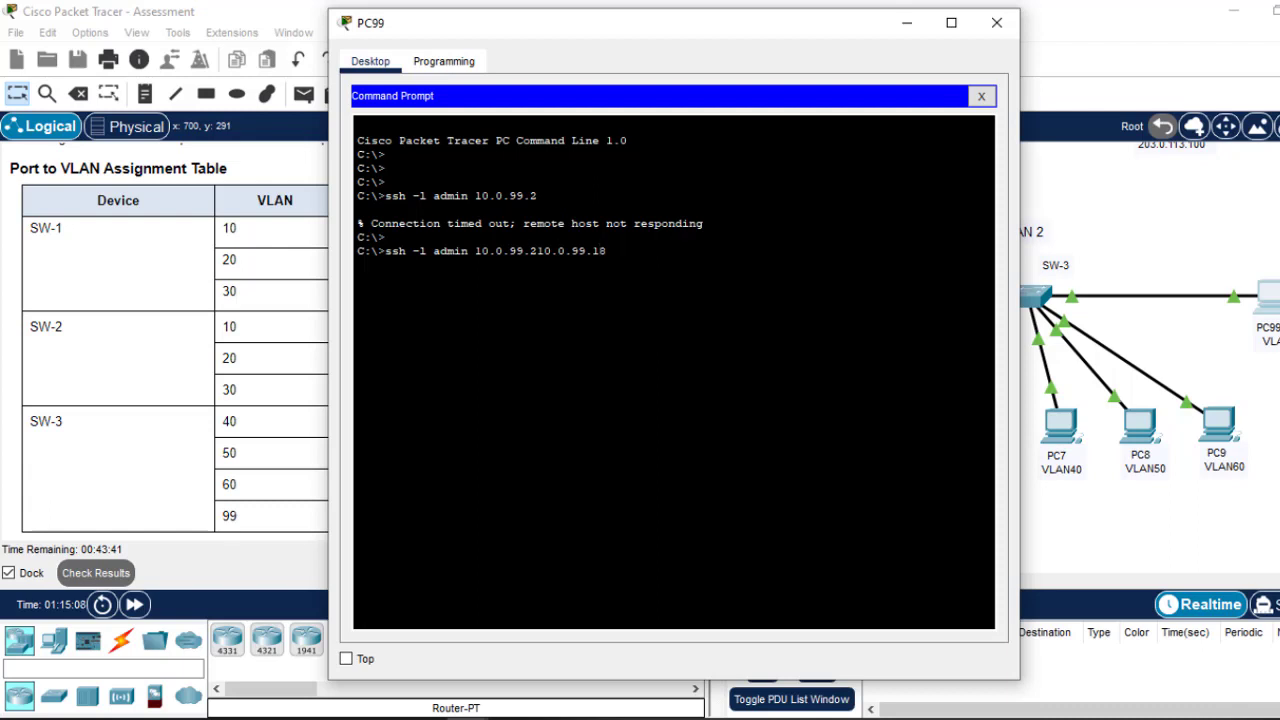
{"action": "key", "text": "Delete"}
{"action": "key", "text": "Delete"}
{"action": "key", "text": "Delete"}
{"action": "key", "text": "Delete"}
{"action": "key", "text": "Delete"}
{"action": "key", "text": "Delete"}
{"action": "key", "text": "Delete"}
{"action": "key", "text": "Delete"}
{"action": "key", "text": "Delete"}
{"action": "key", "text": "Return"}
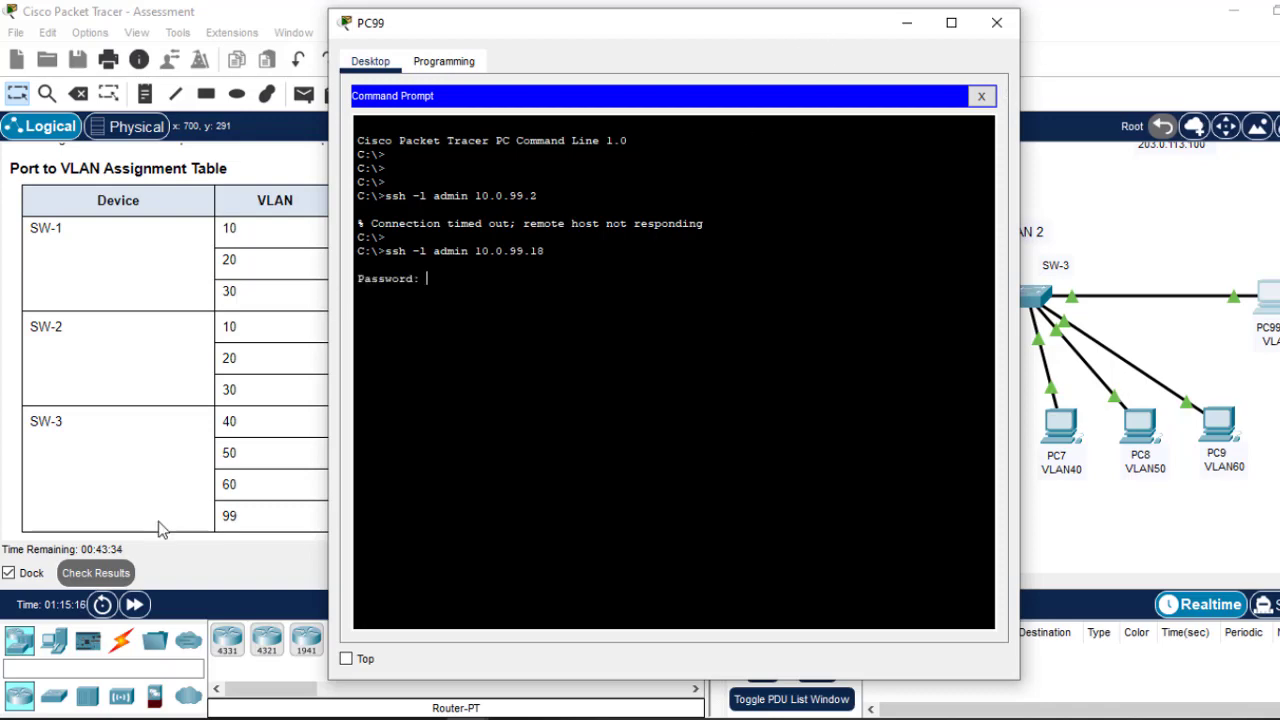
Step: Log in to SW-3 with the admin password copied from the instructions
{"action": "left_click", "coordinate": [217, 426]}
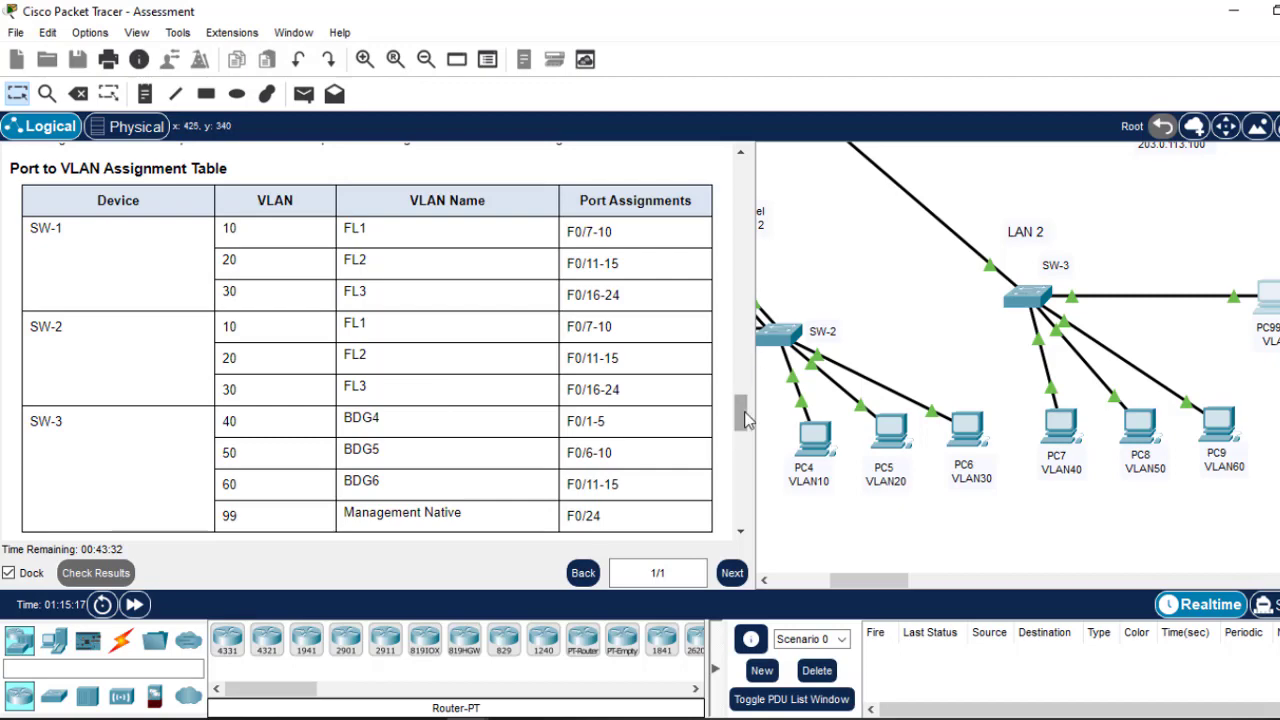
{"action": "left_click_drag", "start_coordinate": [745, 420], "coordinate": [743, 358]}
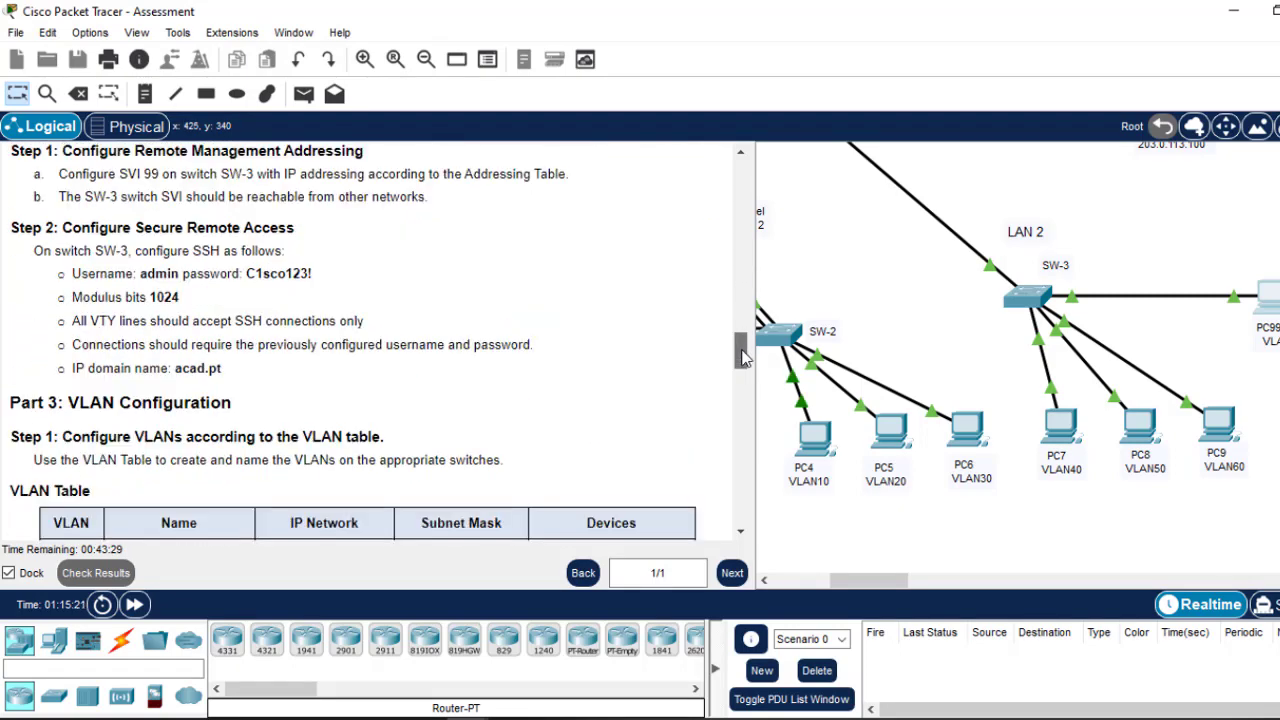
{"action": "left_click_drag", "start_coordinate": [318, 275], "coordinate": [249, 278]}
{"action": "left_click", "coordinate": [247, 276]}
{"action": "left_click", "coordinate": [276, 274]}
{"action": "right_click", "coordinate": [259, 271]}
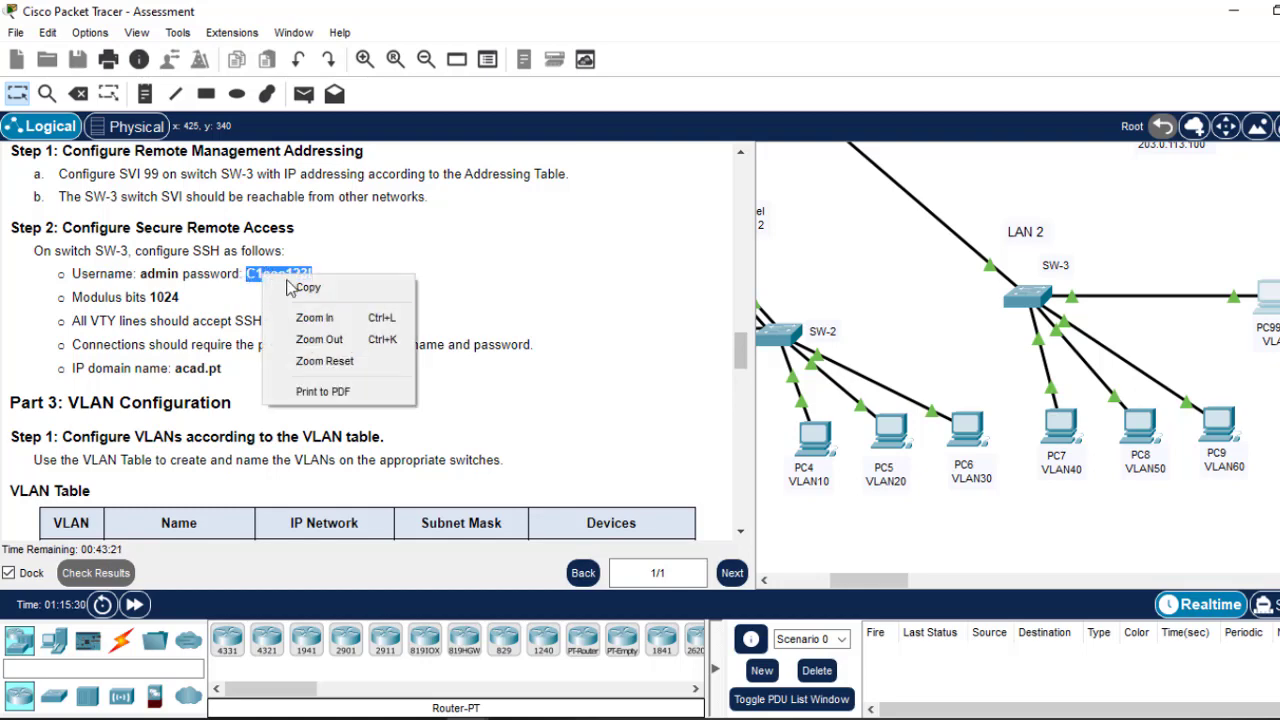
{"action": "left_click", "coordinate": [304, 289]}
{"action": "left_click", "coordinate": [1266, 298]}
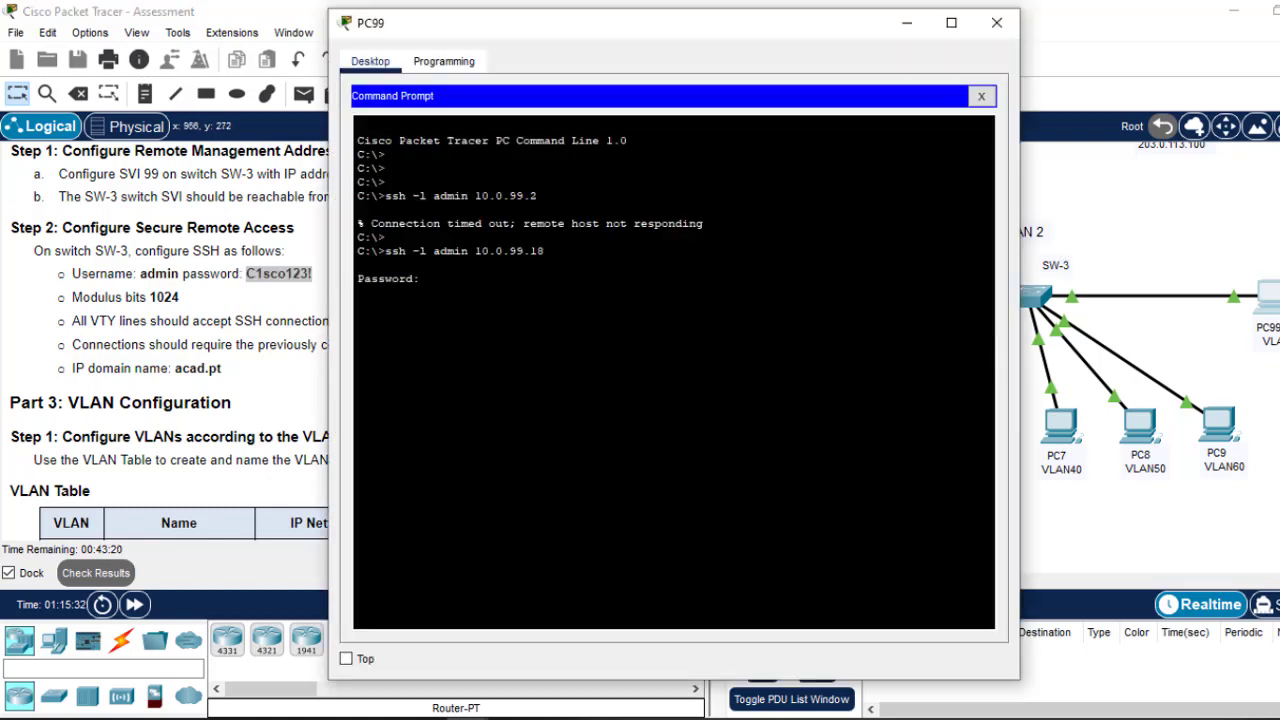
{"action": "right_click", "coordinate": [722, 326]}
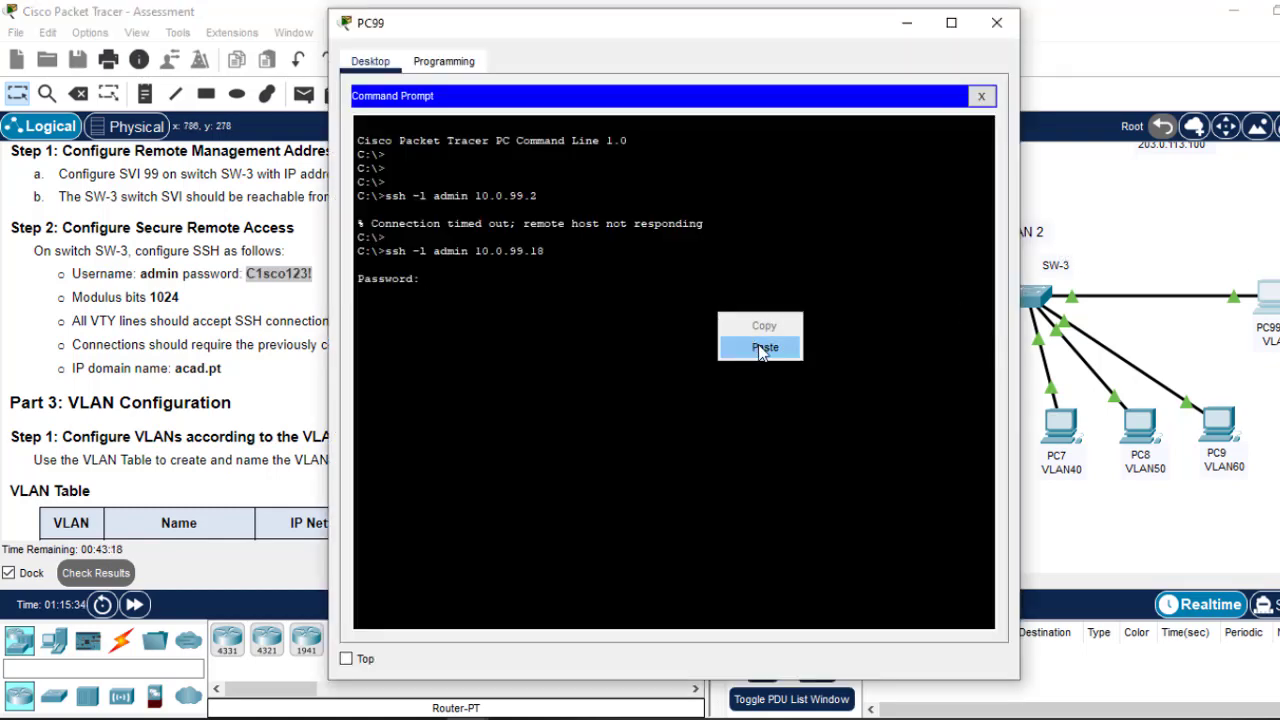
{"action": "left_click", "coordinate": [763, 347]}
{"action": "key", "text": "Return"}
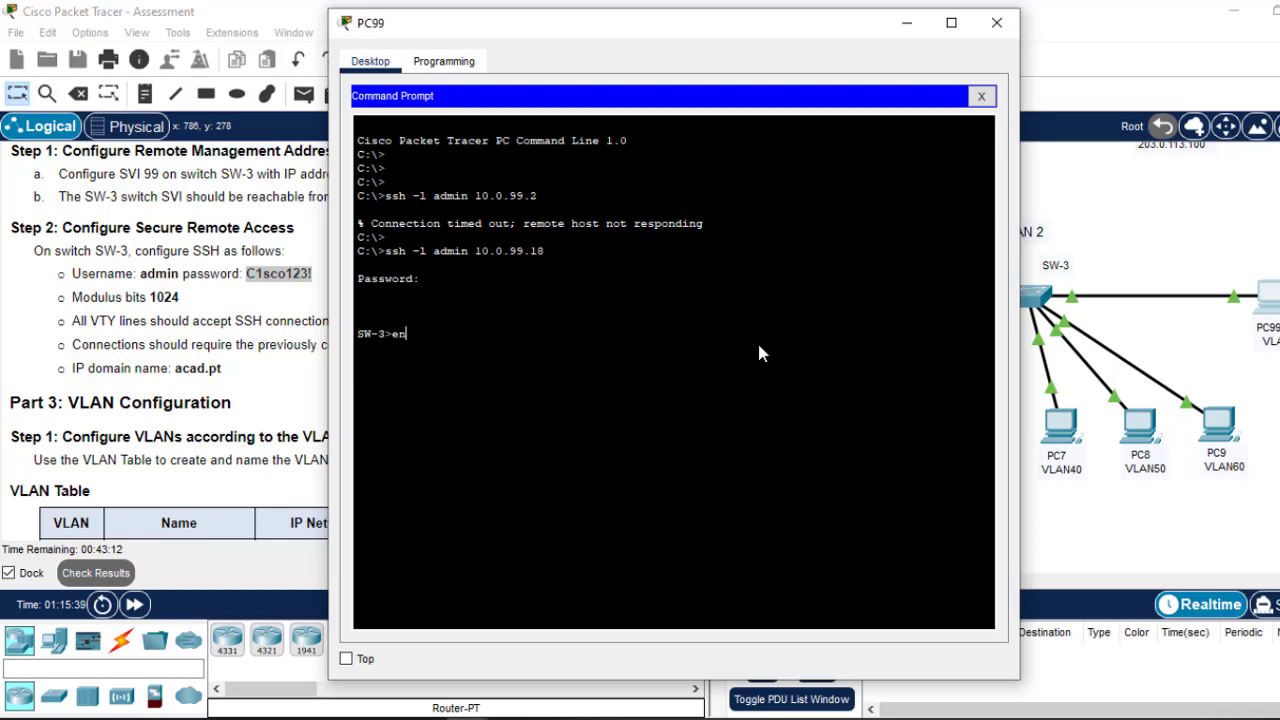
Step: Try 'en' twice over SSH, which reports no enable password set, then close PC99
{"action": "type", "text": "en"}
{"action": "key", "text": "Return"}
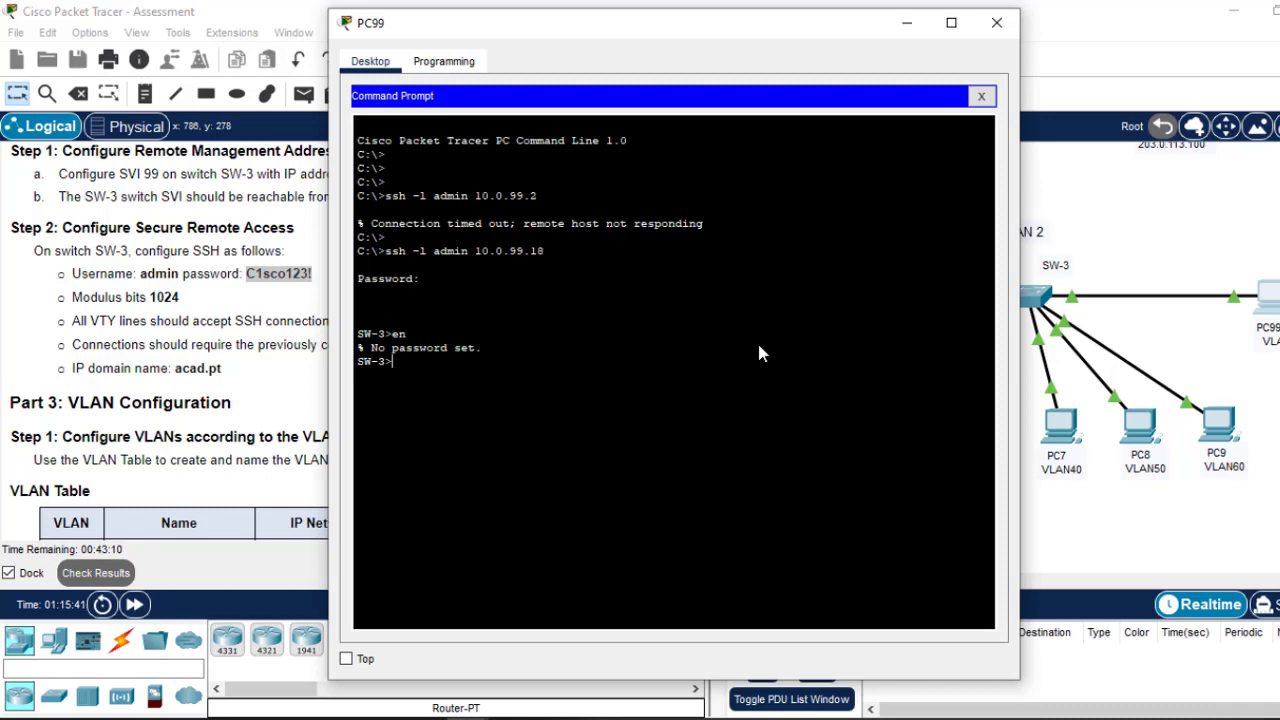
{"action": "type", "text": "en"}
{"action": "key", "text": "Return"}
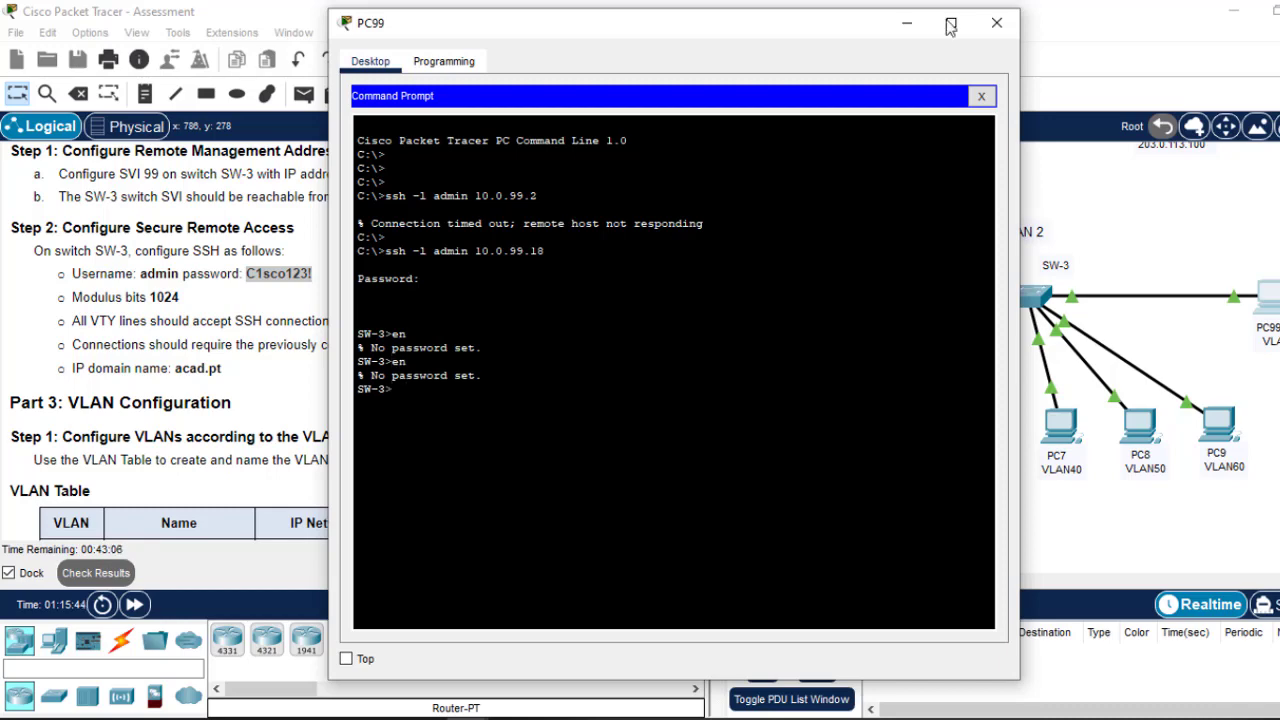
{"action": "left_click", "coordinate": [996, 23]}
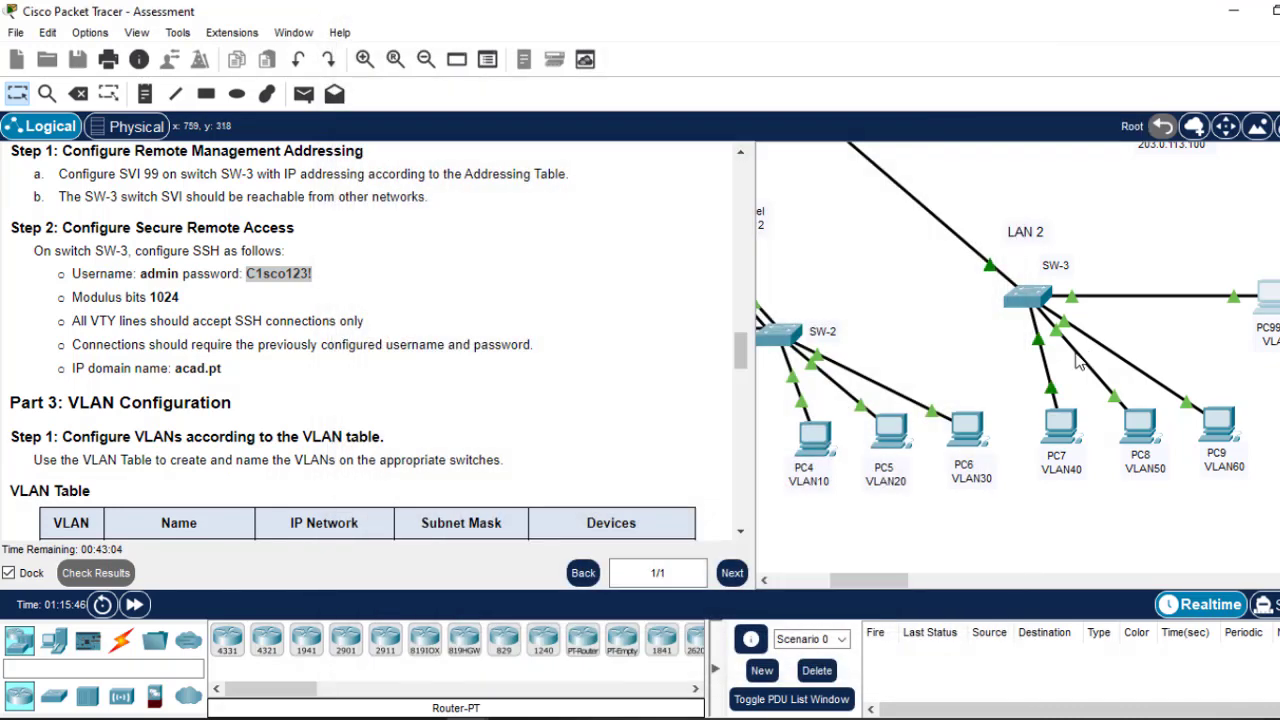
Step: Check the required password, banner and encryption settings in the instructions and reopen SW-3's CLI
{"action": "left_click", "coordinate": [1030, 300]}
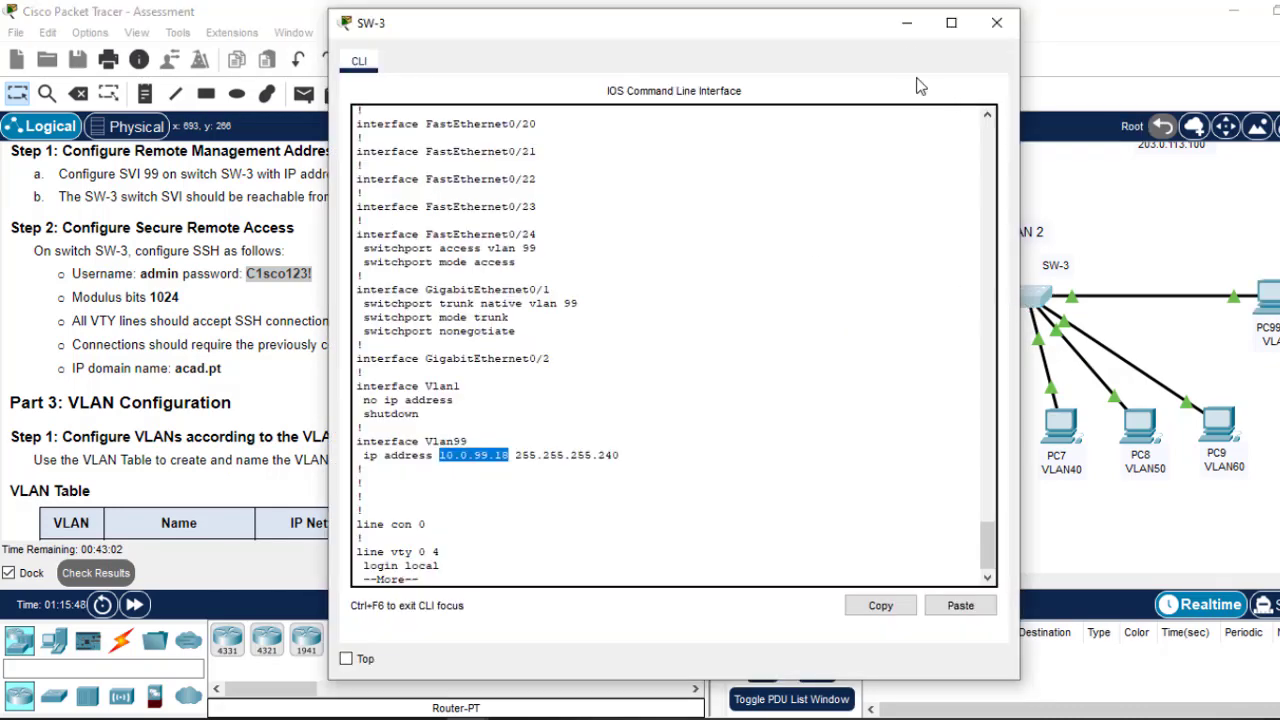
{"action": "left_click", "coordinate": [907, 22]}
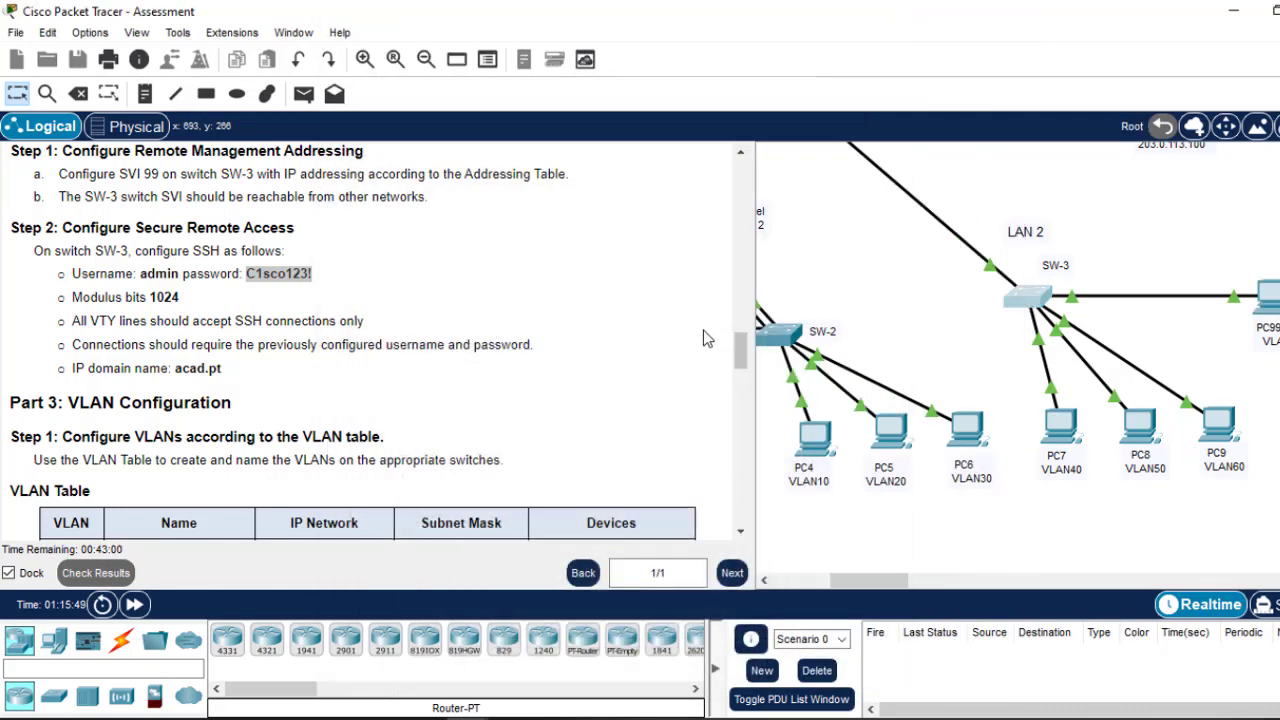
{"action": "scroll", "coordinate": [735, 345], "scroll_direction": "up", "scroll_amount": 5}
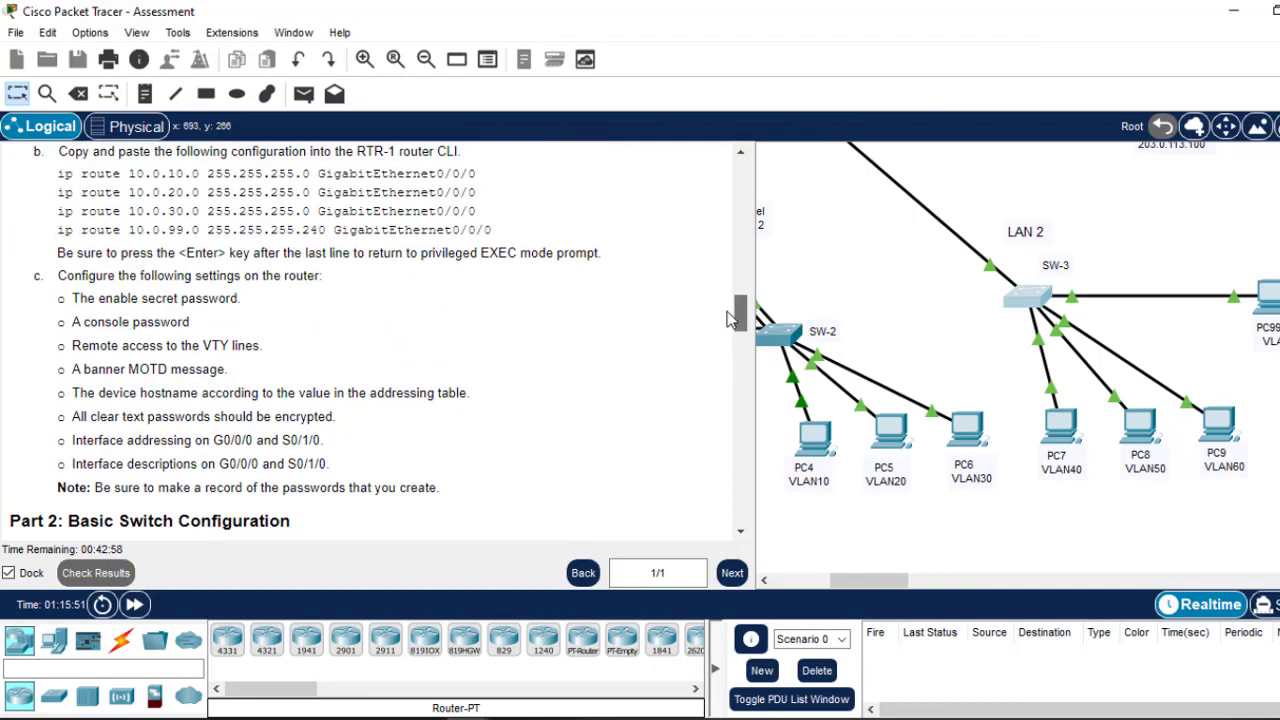
{"action": "scroll", "coordinate": [731, 330], "scroll_direction": "down", "scroll_amount": 2}
{"action": "scroll", "coordinate": [731, 328], "scroll_direction": "up", "scroll_amount": 3}
{"action": "scroll", "coordinate": [731, 325], "scroll_direction": "down", "scroll_amount": 2}
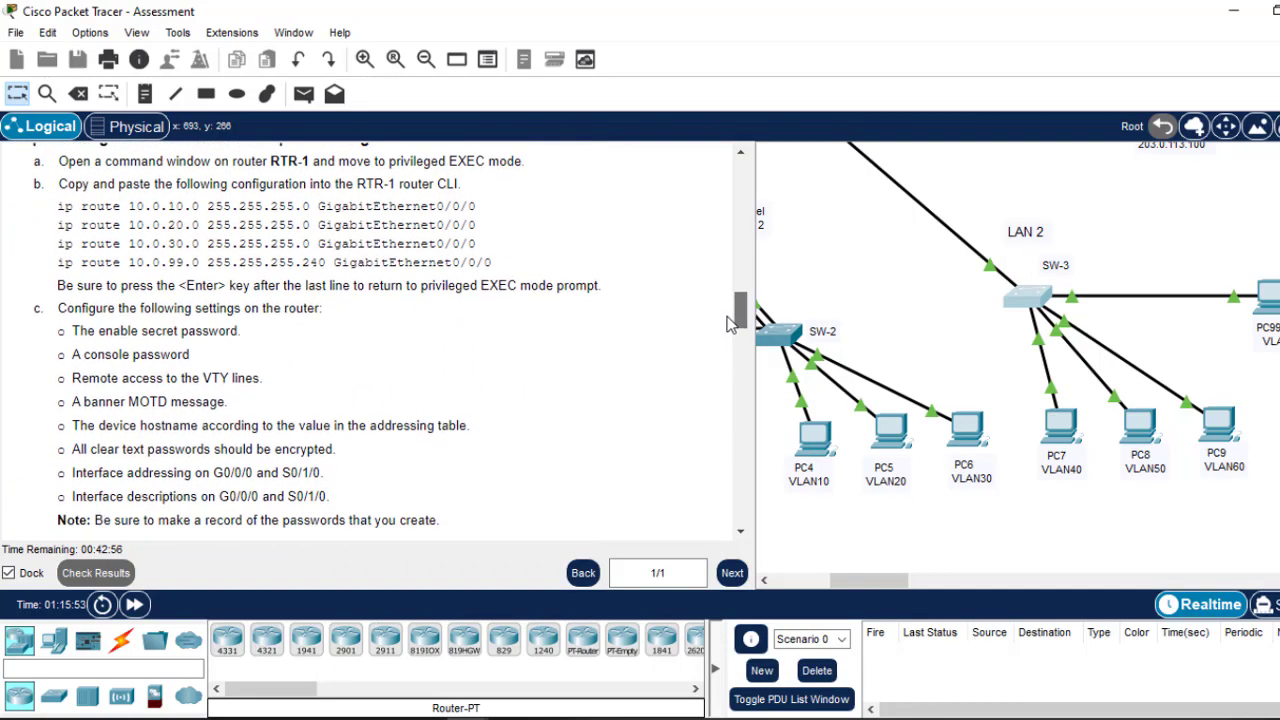
{"action": "left_click", "coordinate": [1030, 300]}
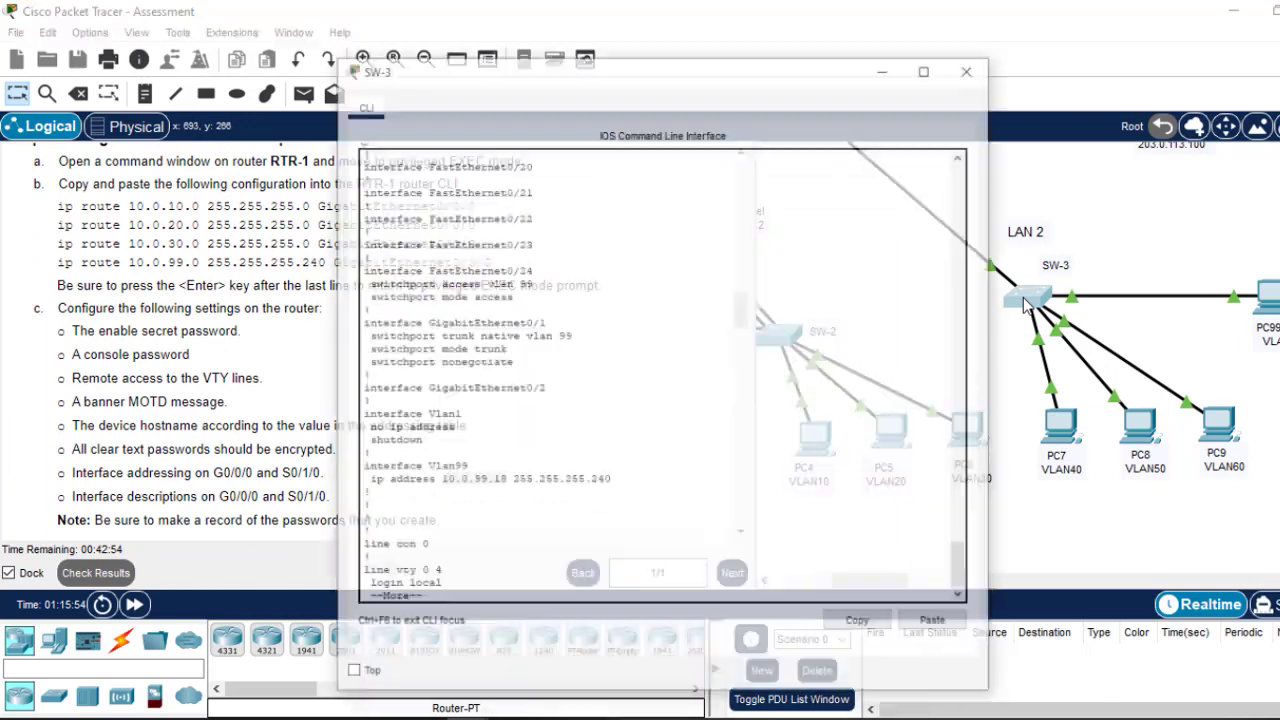
Step: End the configuration listing and set SW-3's enable password
{"action": "key", "text": "Return"}
{"action": "key", "text": "Return"}
{"action": "key", "text": "Return"}
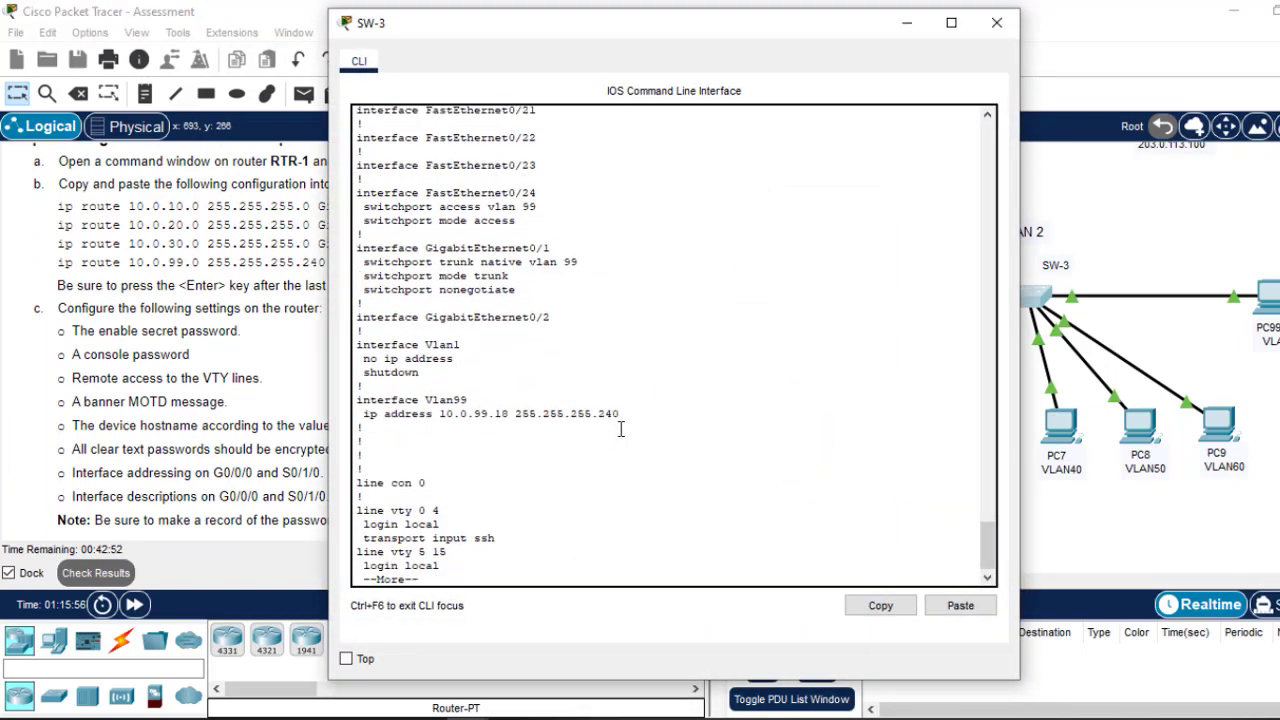
{"action": "key", "text": "q"}
{"action": "key", "text": "Return"}
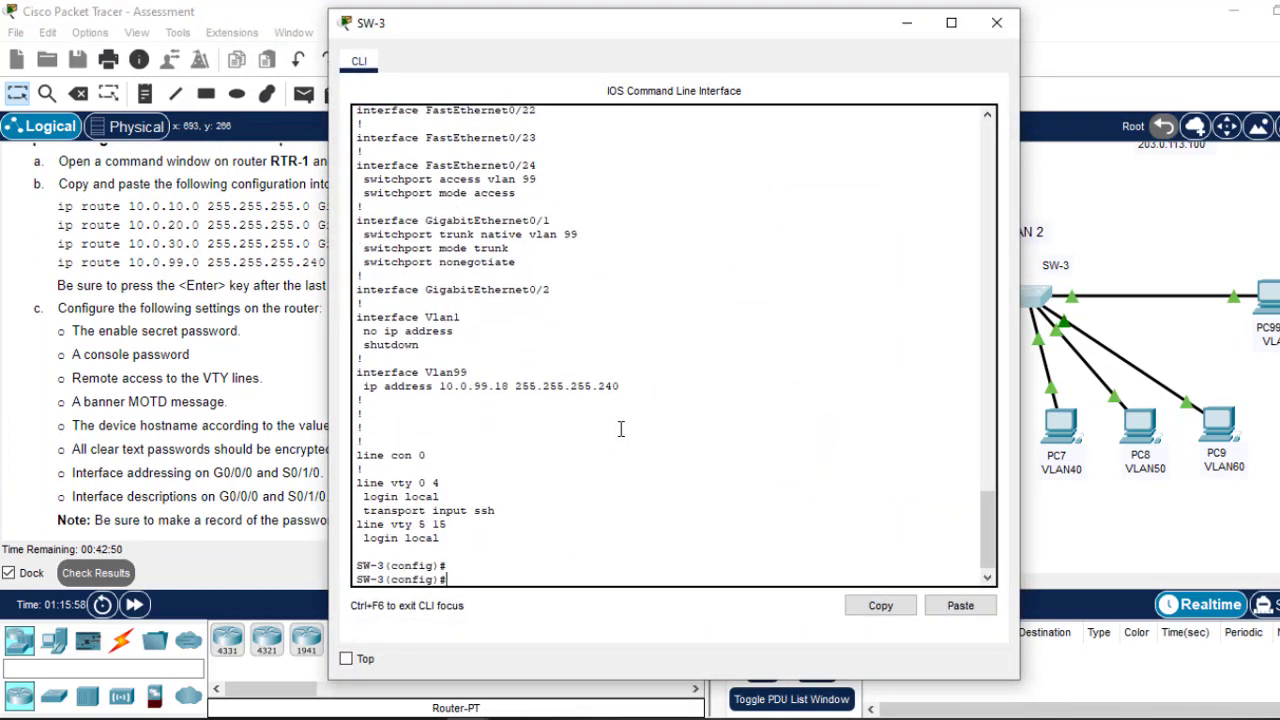
{"action": "type", "text": "enabl"}
{"action": "key", "text": "Tab"}
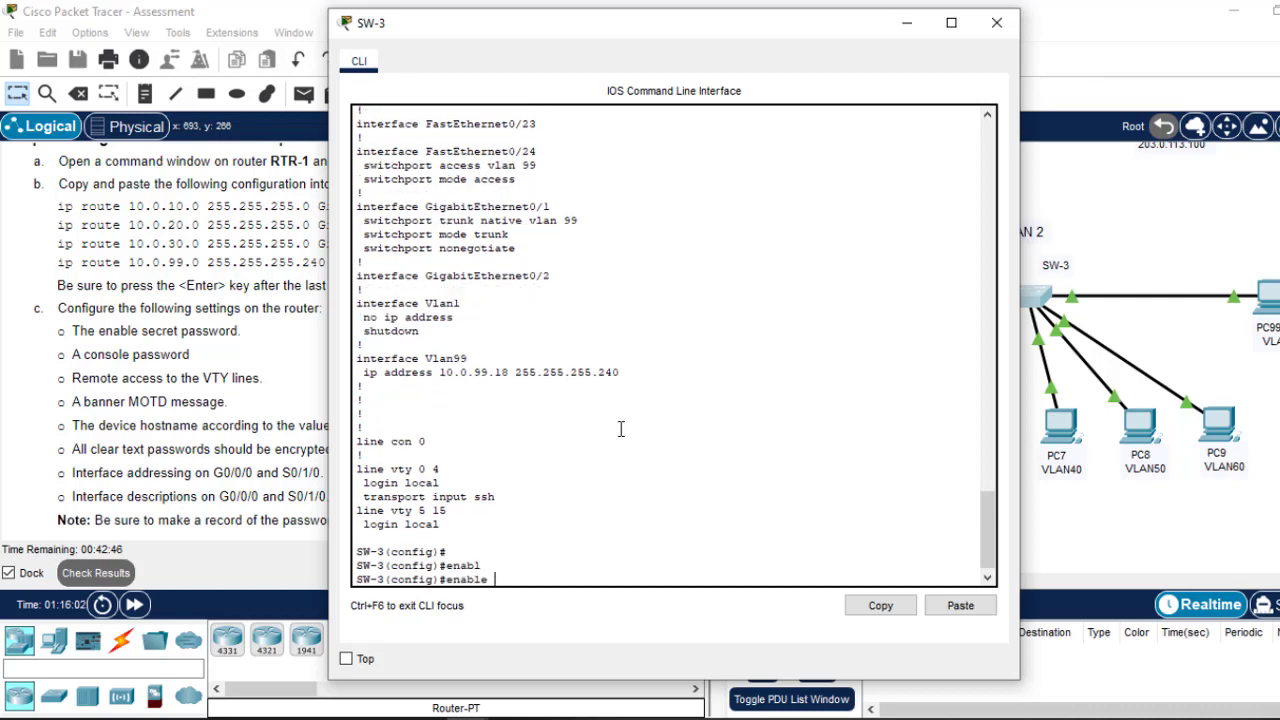
{"action": "type", "text": "p"}
{"action": "key", "text": "Tab"}
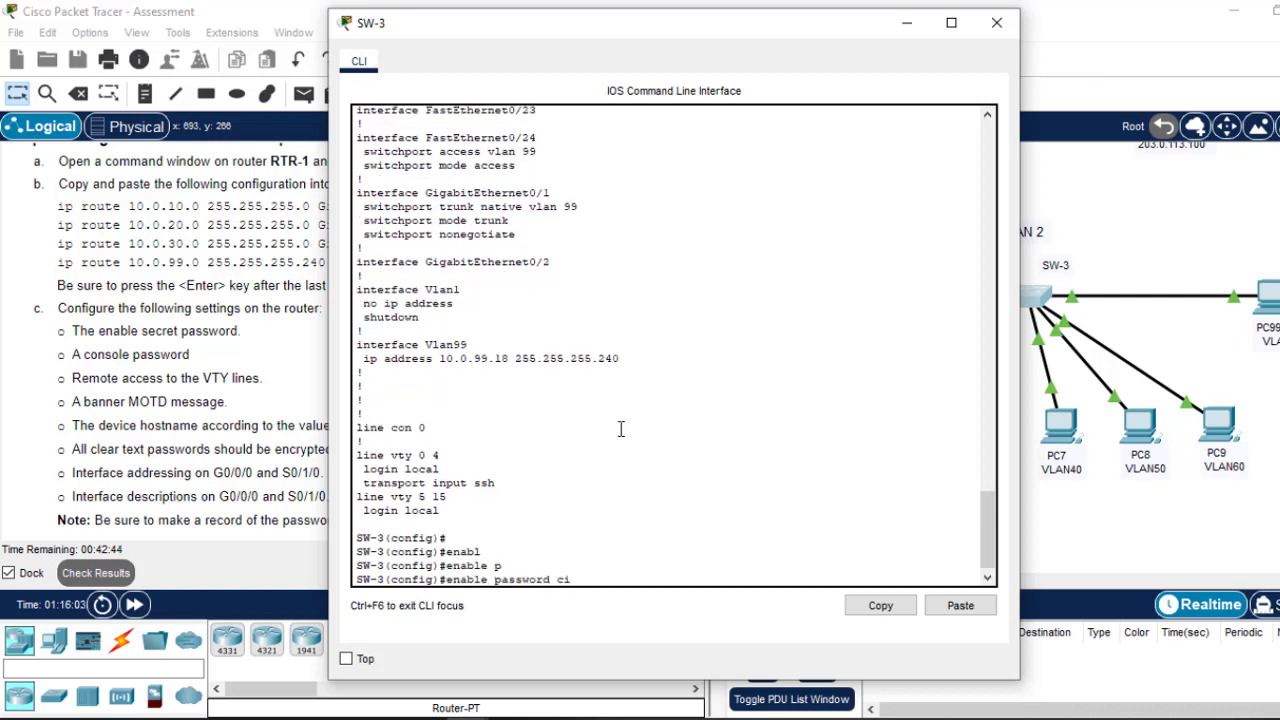
{"action": "type", "text": "cisco"}
{"action": "key", "text": "Return"}
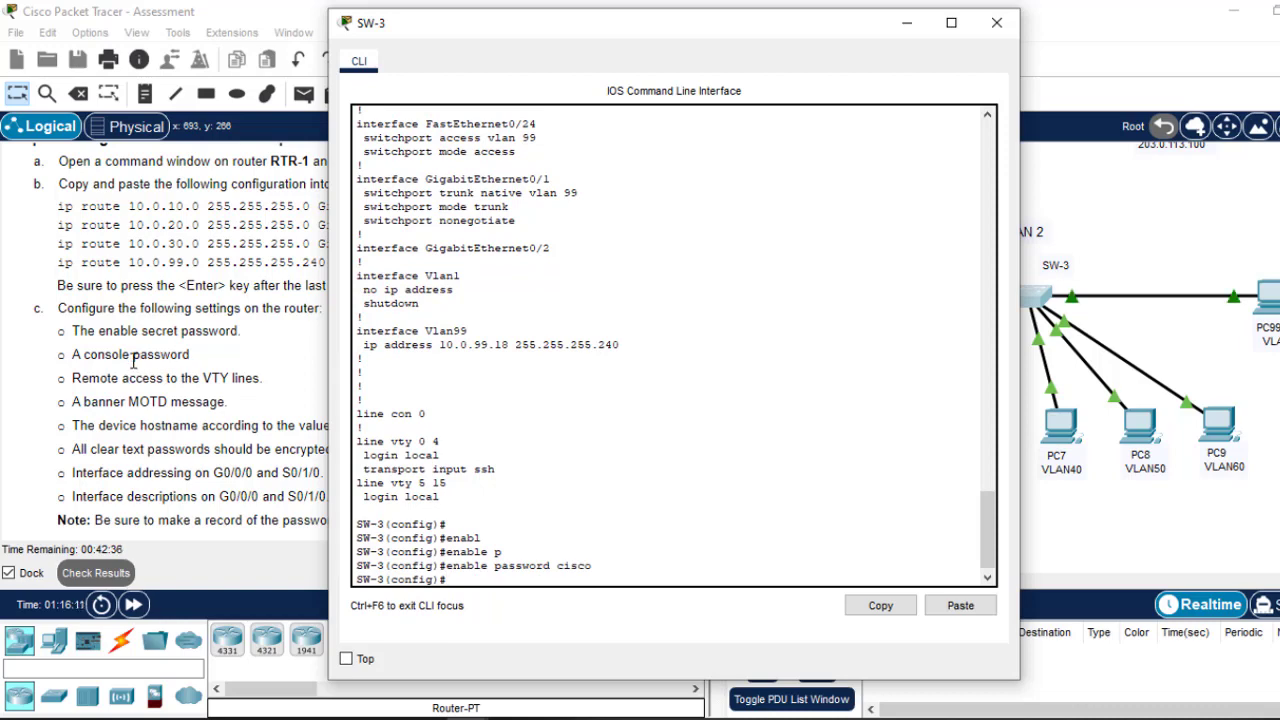
Step: Give line console 0 a password with login, then exit to global configuration
{"action": "type", "text": "line con"}
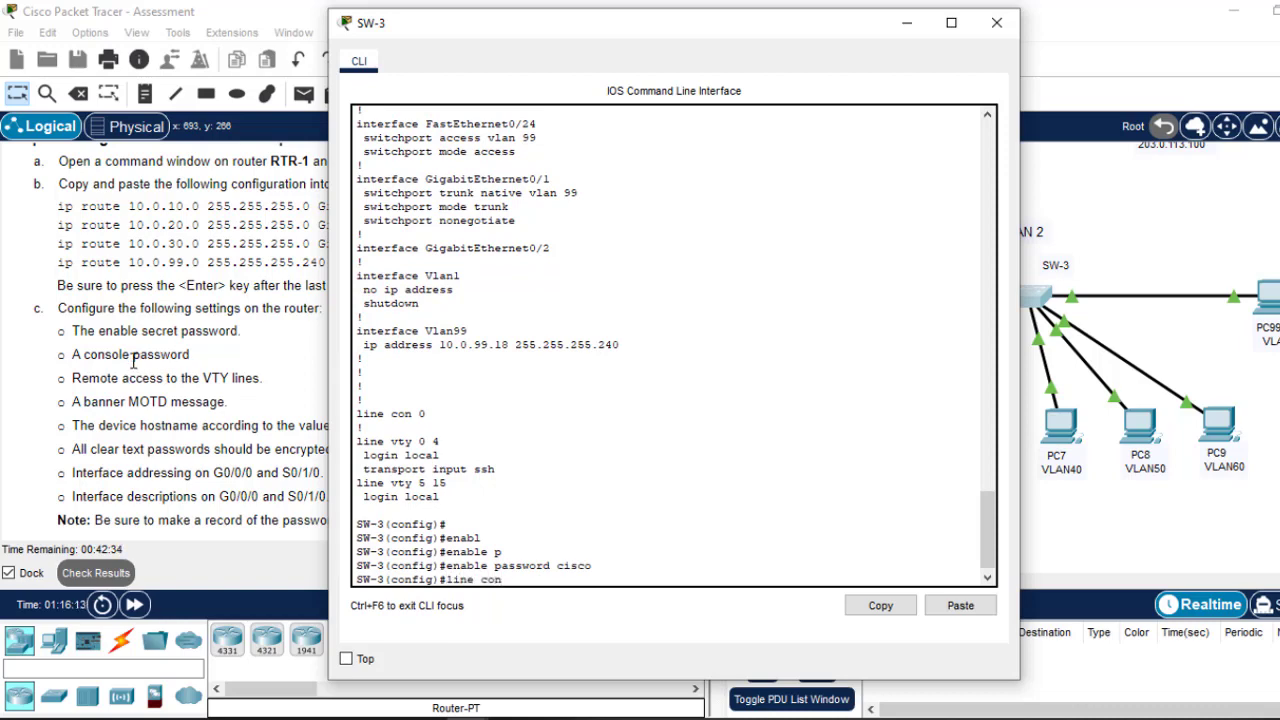
{"action": "type", "text": "sole 0"}
{"action": "key", "text": "Return"}
{"action": "type", "text": "pas"}
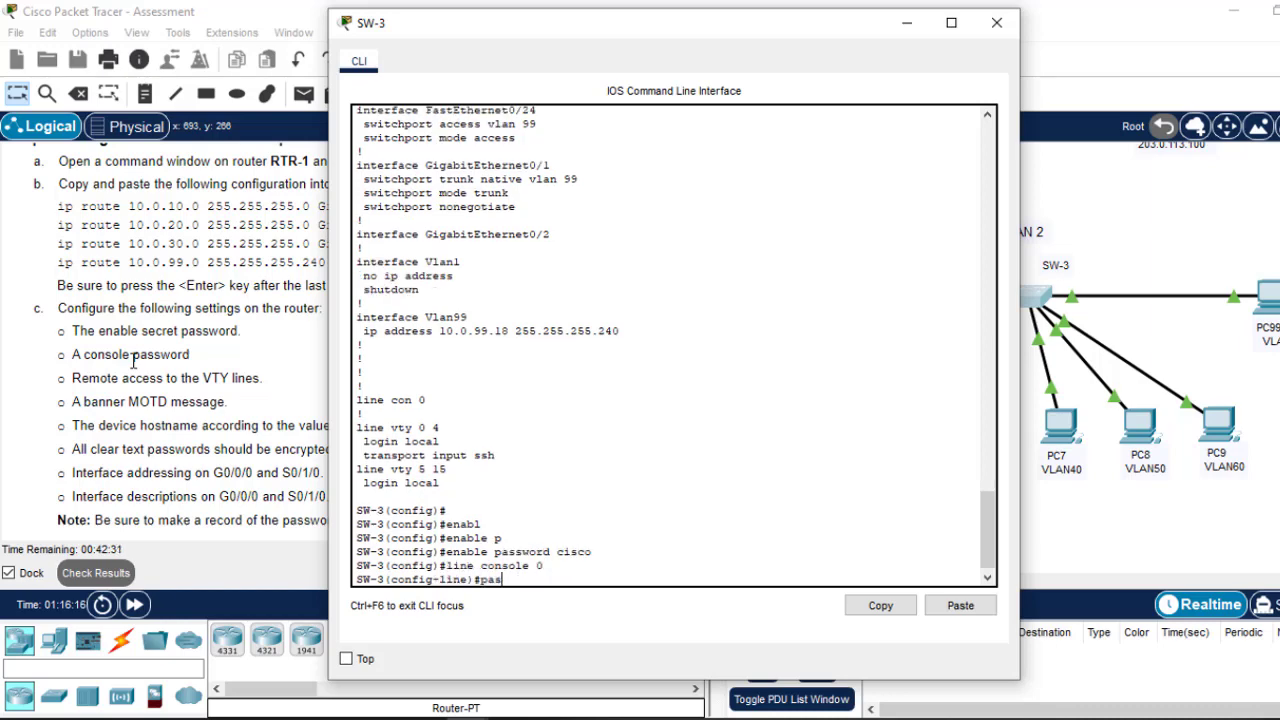
{"action": "type", "text": "s"}
{"action": "key", "text": "Tab"}
{"action": "type", "text": "c"}
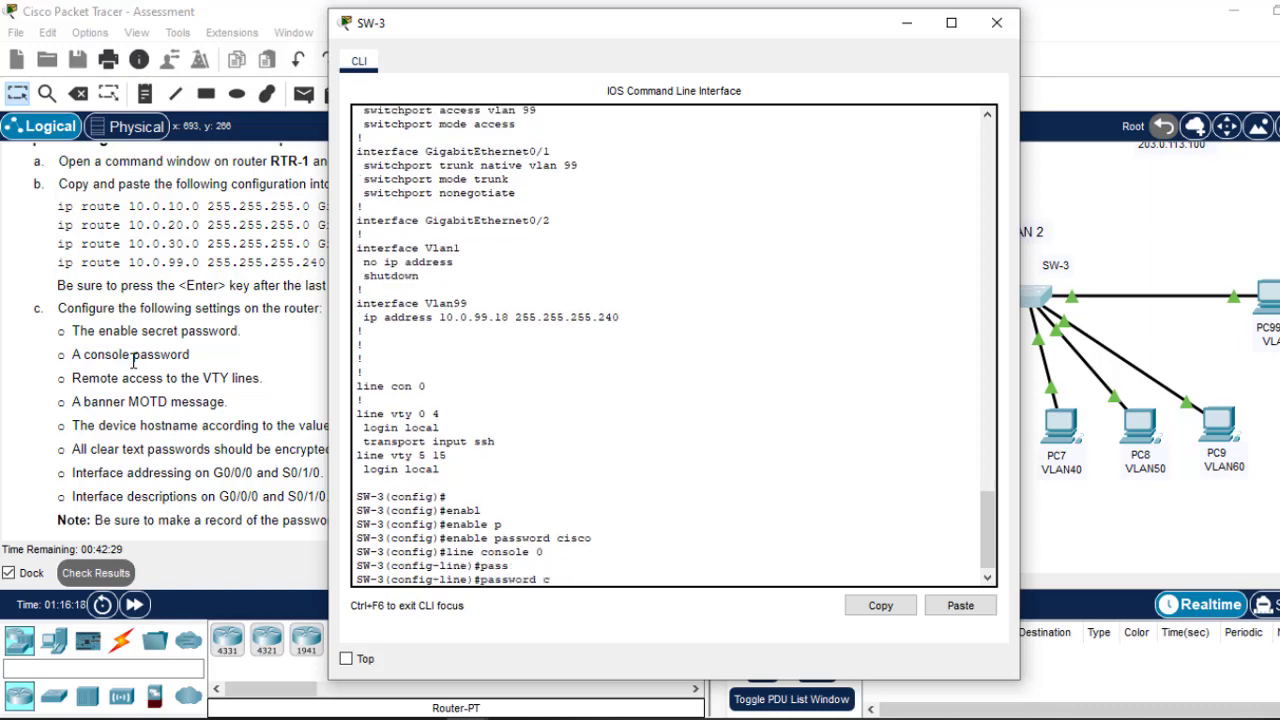
{"action": "type", "text": "isco"}
{"action": "key", "text": "Return"}
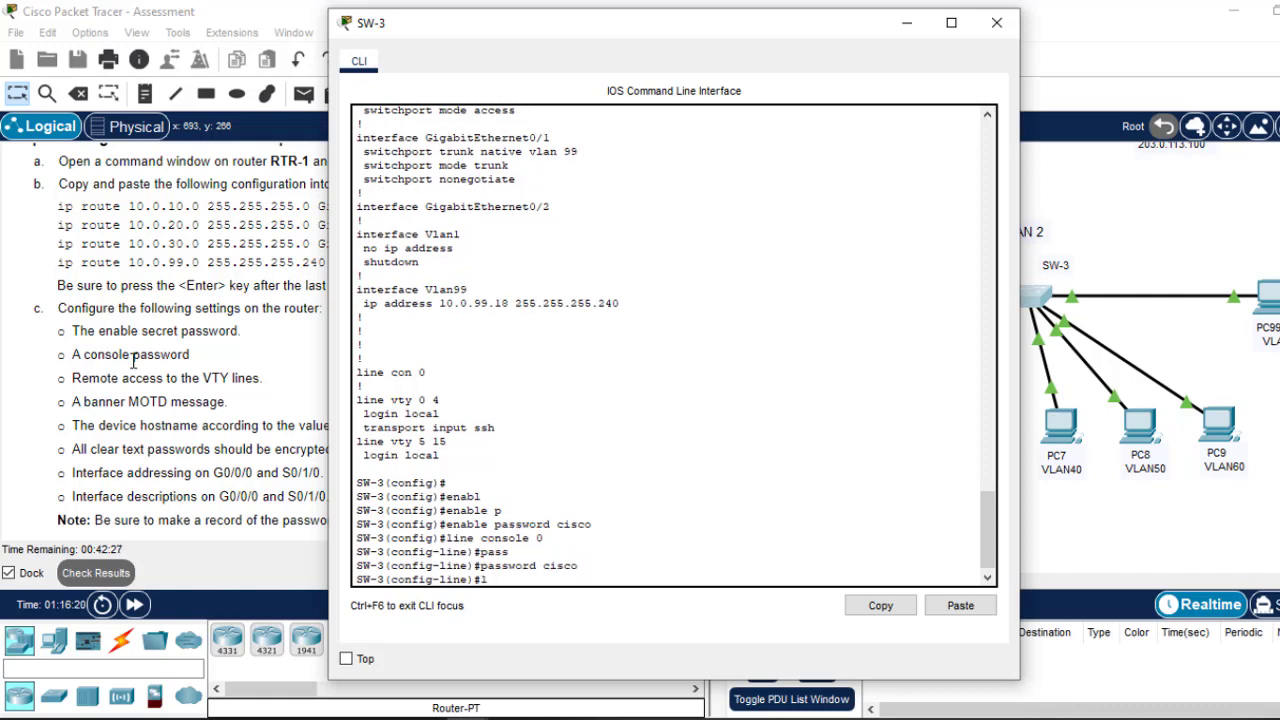
{"action": "type", "text": "login"}
{"action": "key", "text": "Return"}
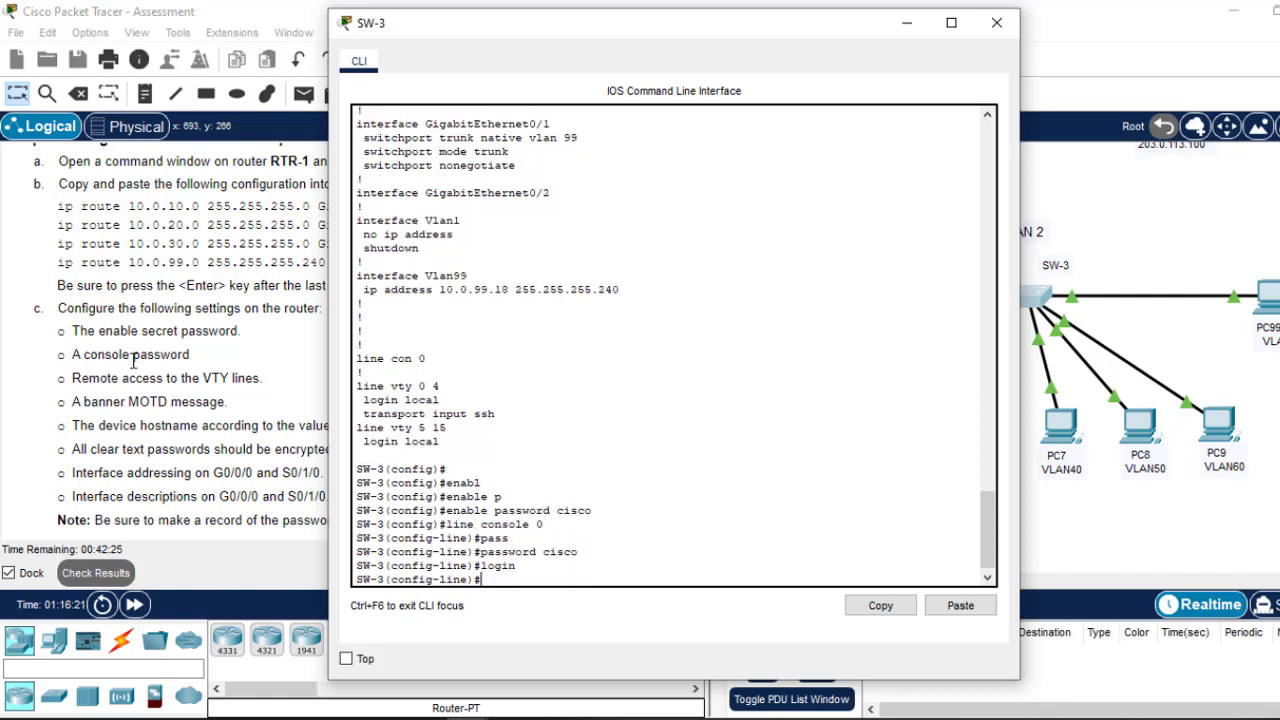
{"action": "key", "text": "Return"}
{"action": "key", "text": "Return"}
{"action": "key", "text": "Return"}
{"action": "key", "text": "Return"}
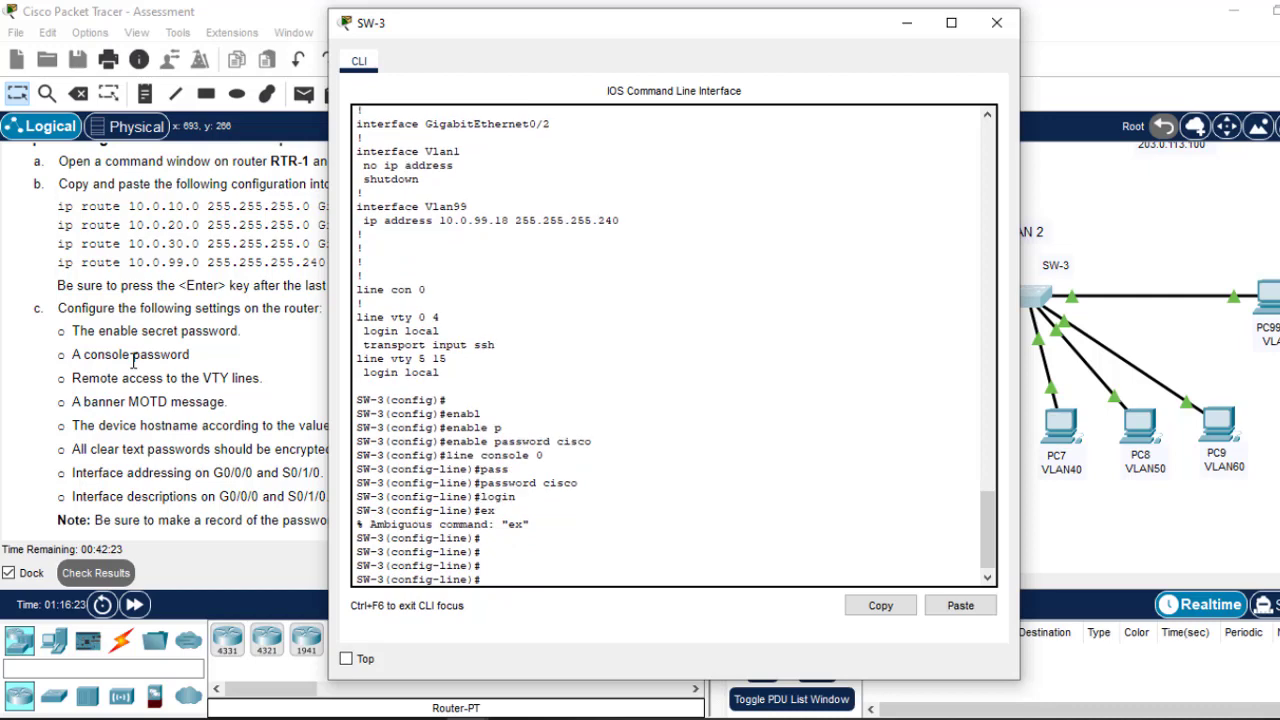
{"action": "type", "text": "exit"}
{"action": "key", "text": "Return"}
{"action": "key", "text": "Return"}
{"action": "key", "text": "Return"}
{"action": "key", "text": "Return"}
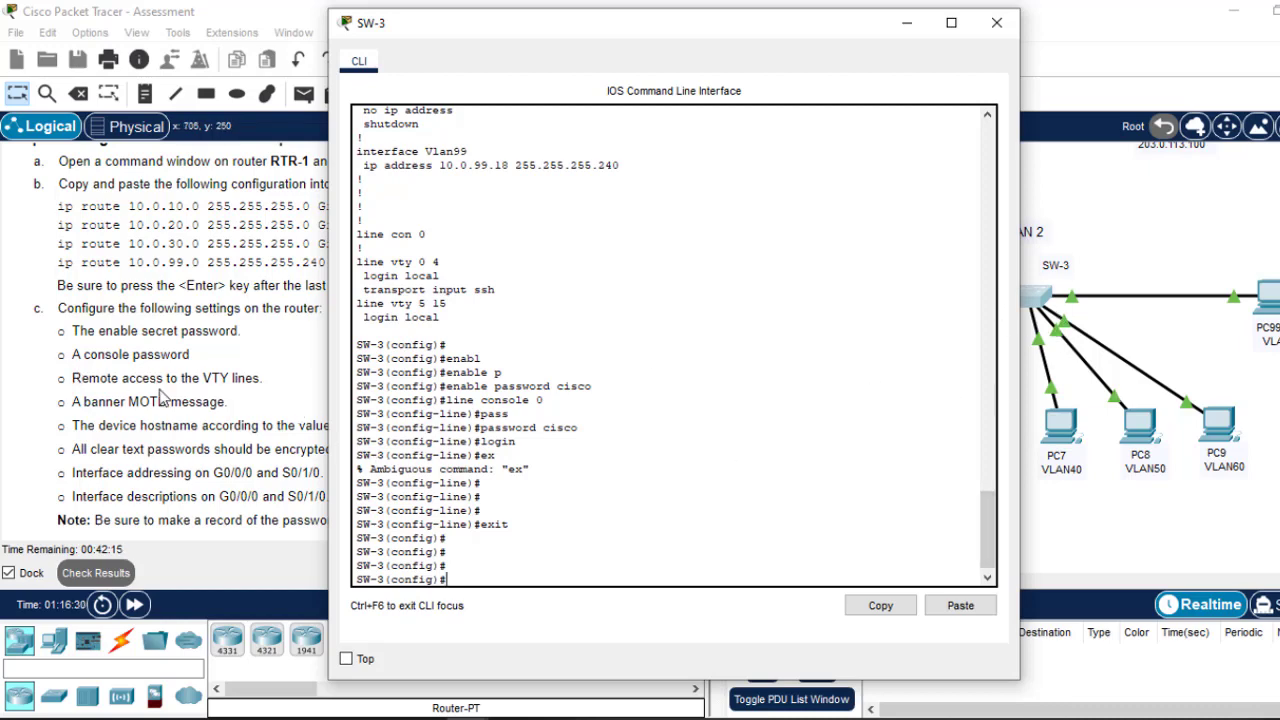
Step: Set SW-3's MOTD banner to 'This is SW-3'
{"action": "type", "text": "nne"}
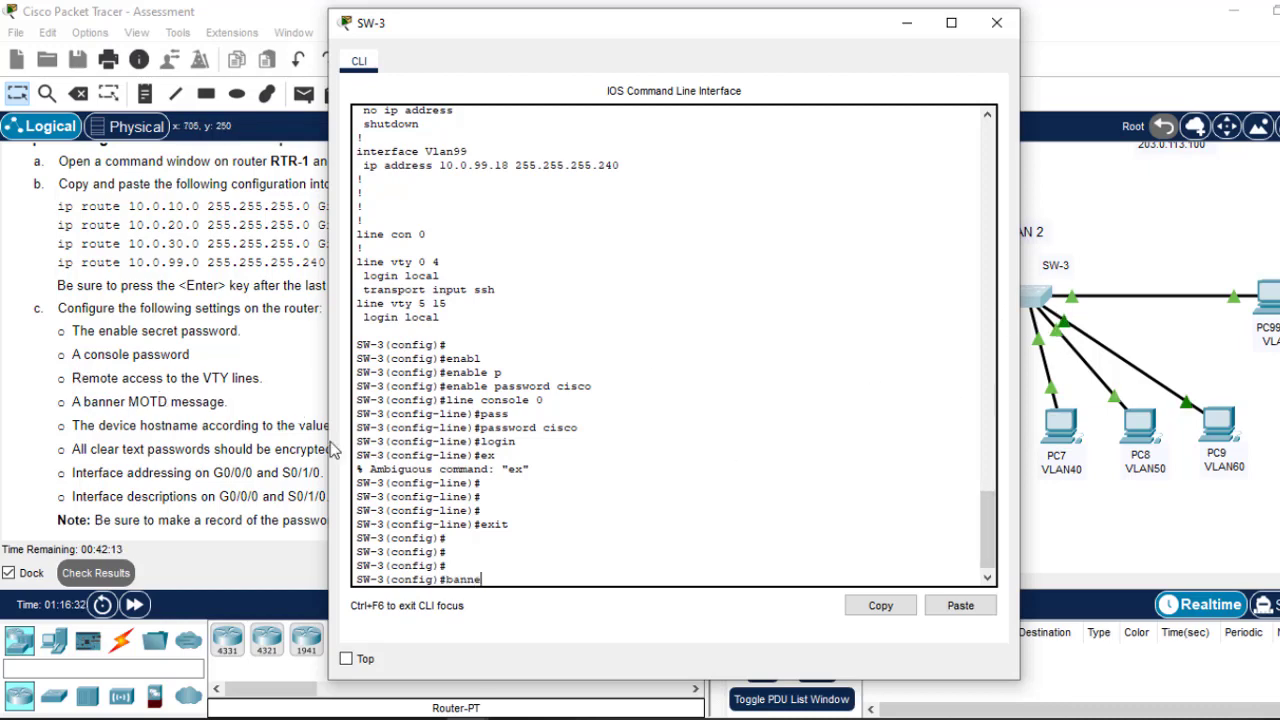
{"action": "type", "text": "r mot"}
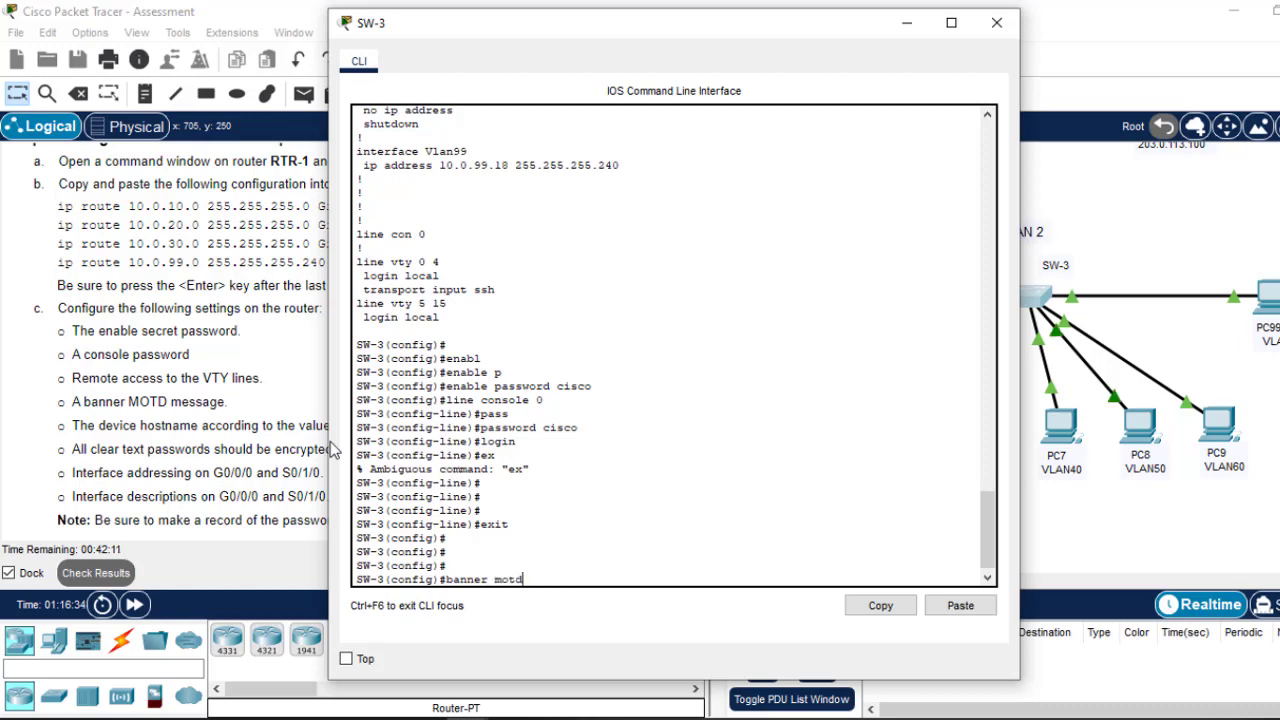
{"action": "type", "text": "d #This is"}
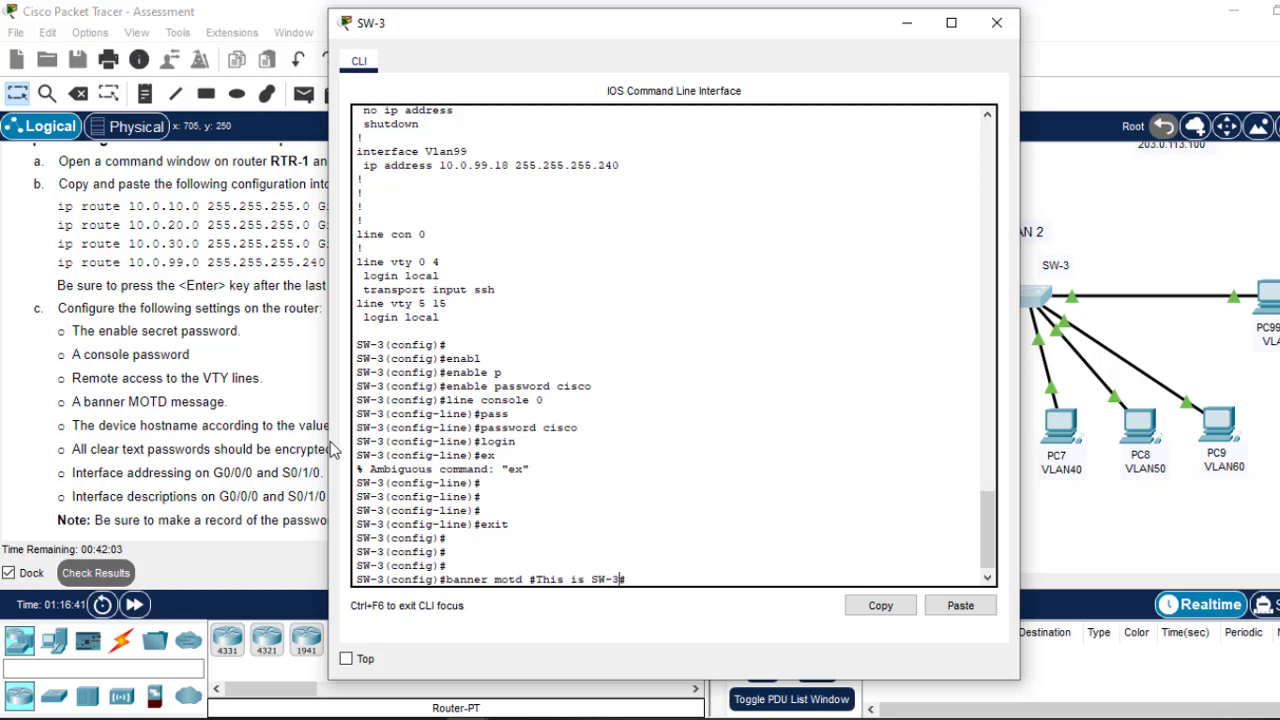
{"action": "type", "text": " SW-3#"}
{"action": "key", "text": "Return"}
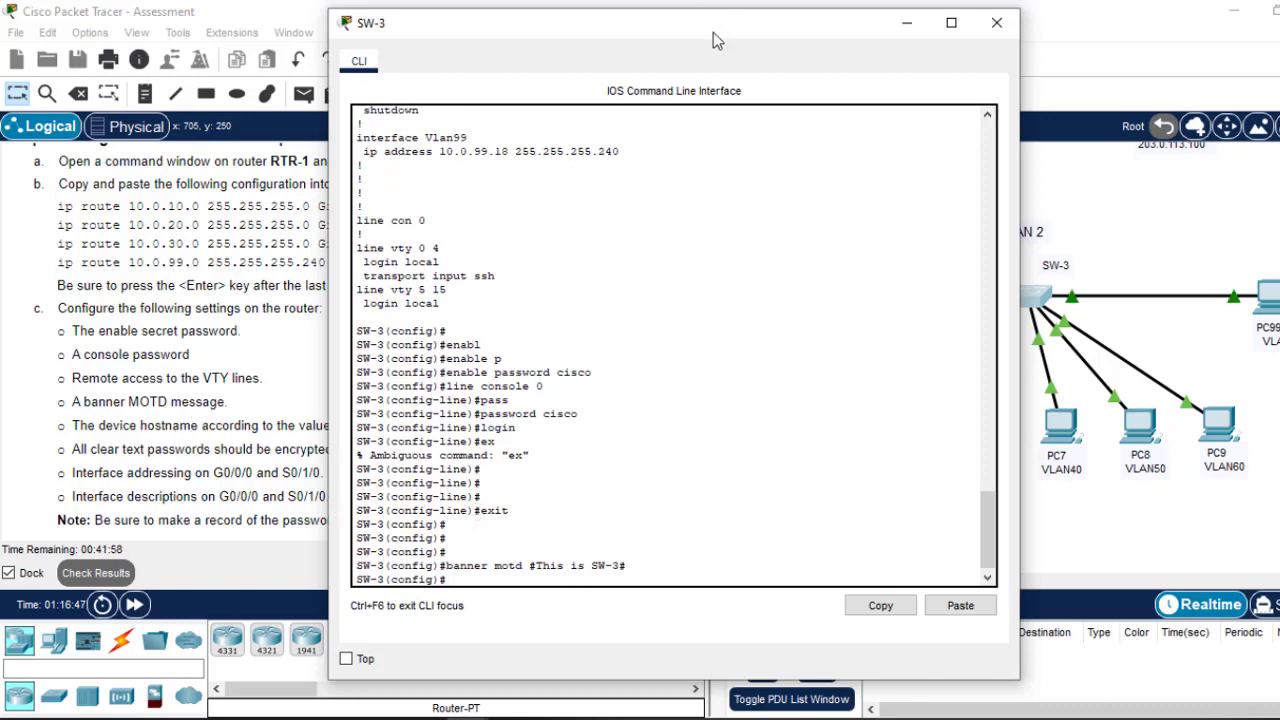
{"action": "left_click_drag", "start_coordinate": [713, 32], "coordinate": [816, 38]}
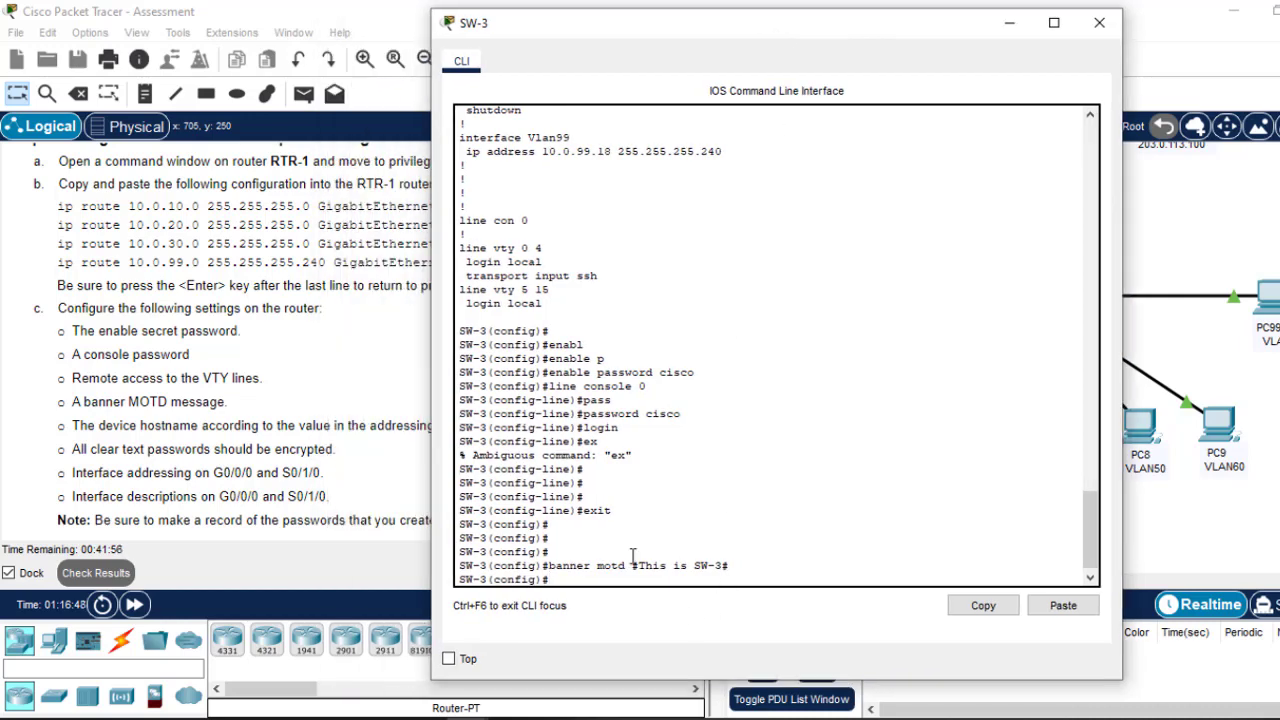
Step: Enable service password-encryption, save with 'do wr', and close SW-3's window
{"action": "type", "text": "serv"}
{"action": "key", "text": "Tab"}
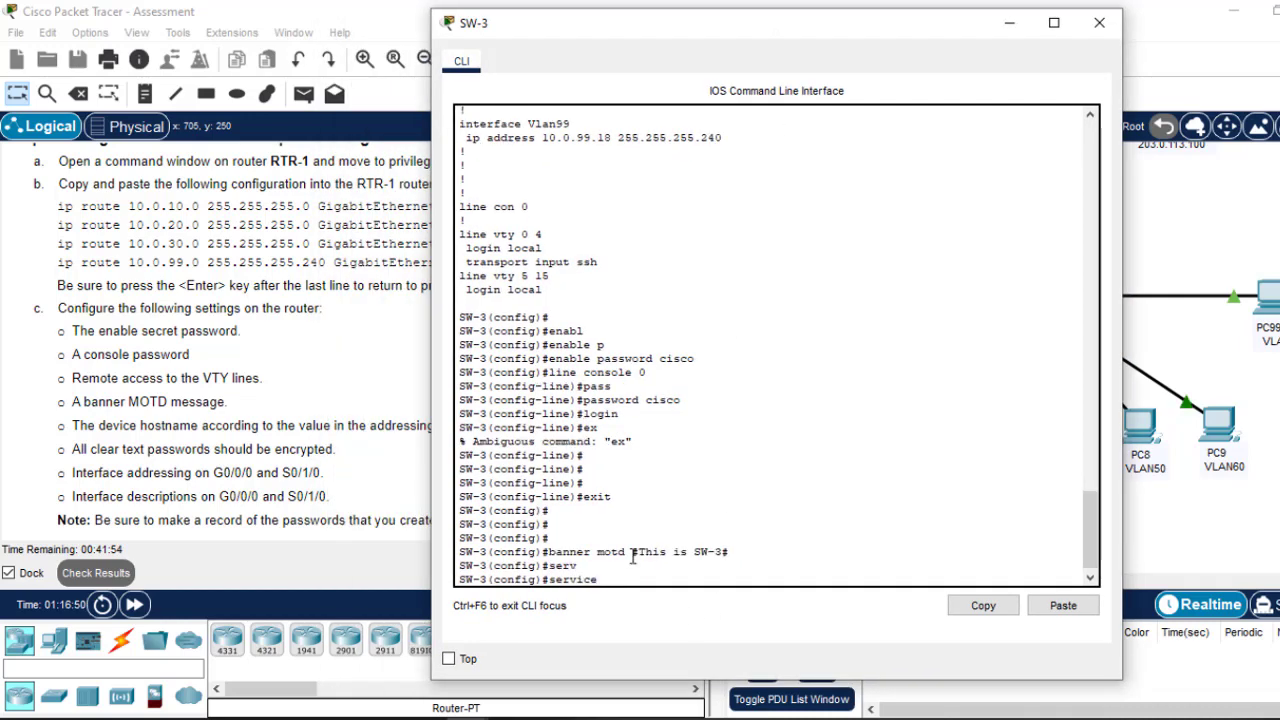
{"action": "type", "text": "p"}
{"action": "key", "text": "Tab"}
{"action": "key", "text": "Return"}
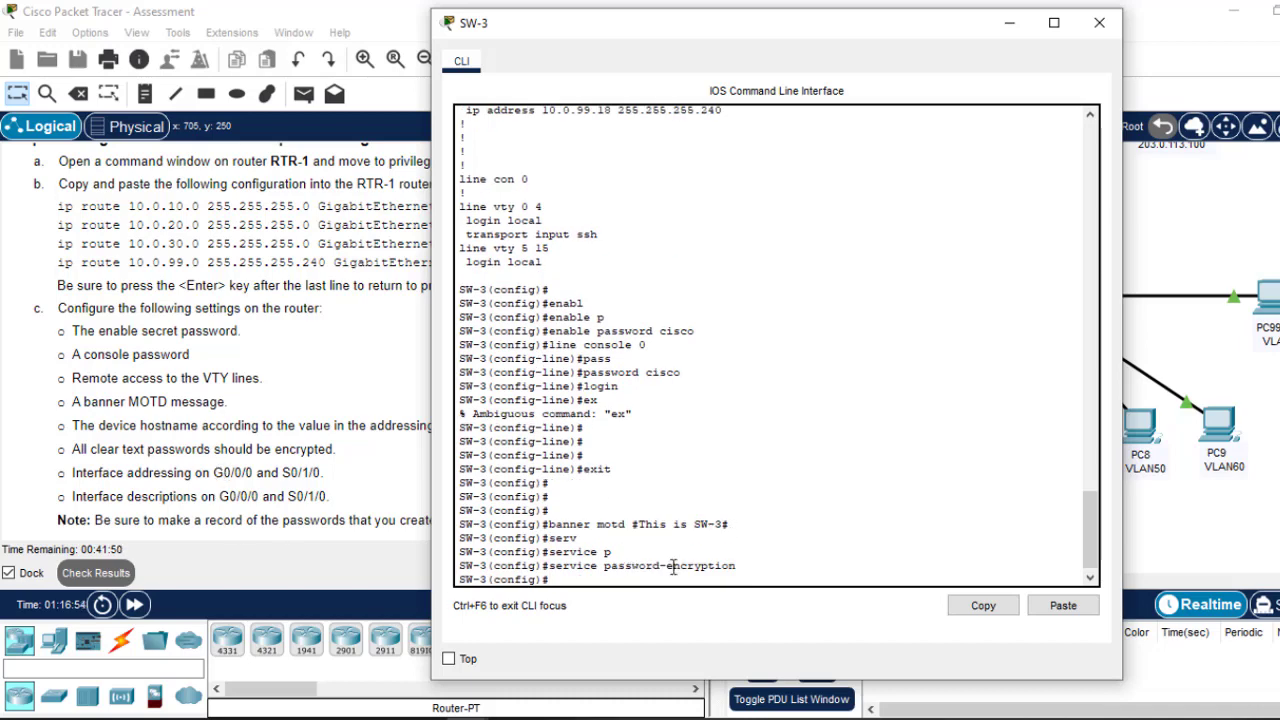
{"action": "type", "text": "do wr"}
{"action": "key", "text": "Return"}
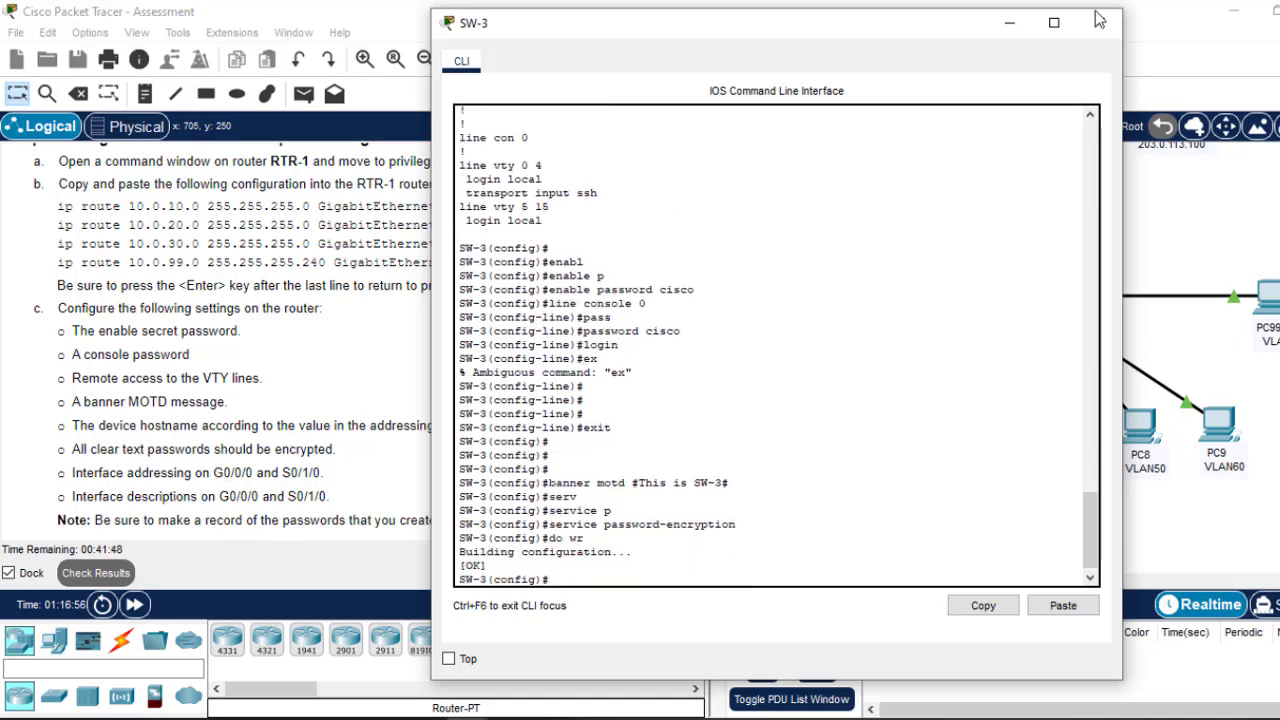
{"action": "left_click", "coordinate": [1099, 22]}
Step: In PC99's SSH session, enter SW-3 privileged mode with the new enable password, then 'conf t'
{"action": "left_click", "coordinate": [1266, 294]}
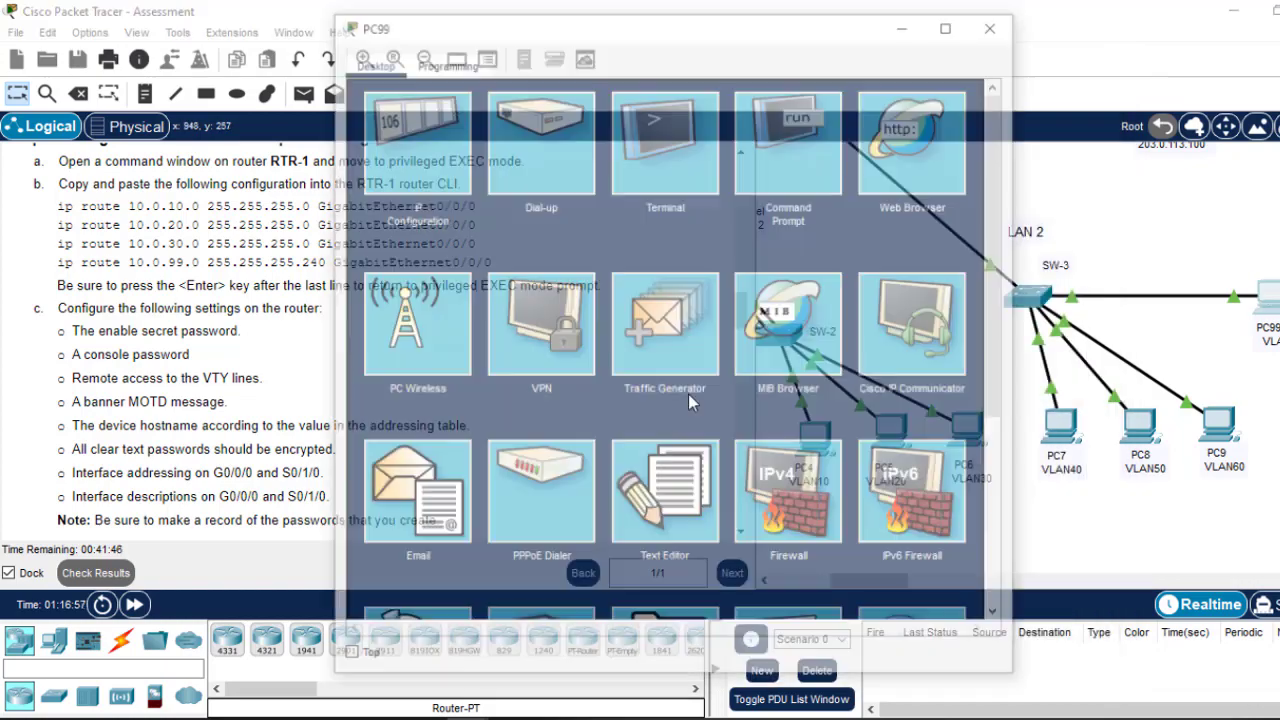
{"action": "left_click", "coordinate": [793, 158]}
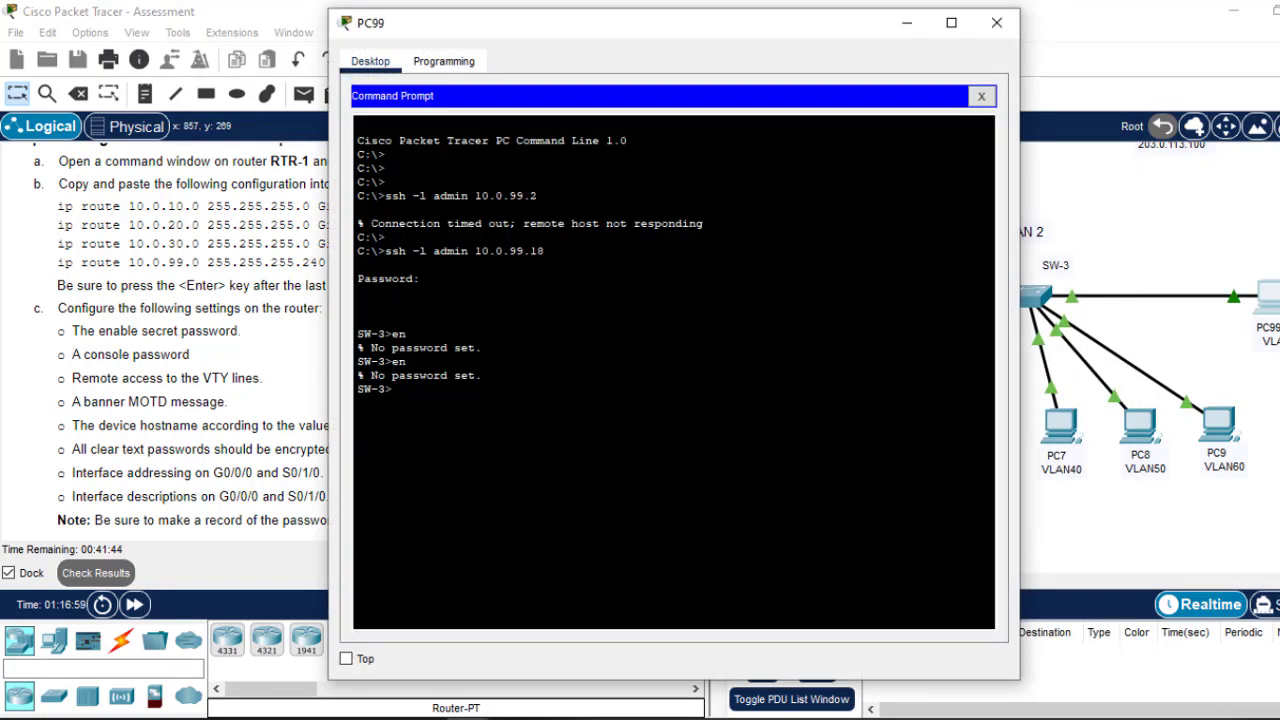
{"action": "key", "text": "Return"}
{"action": "key", "text": "Return"}
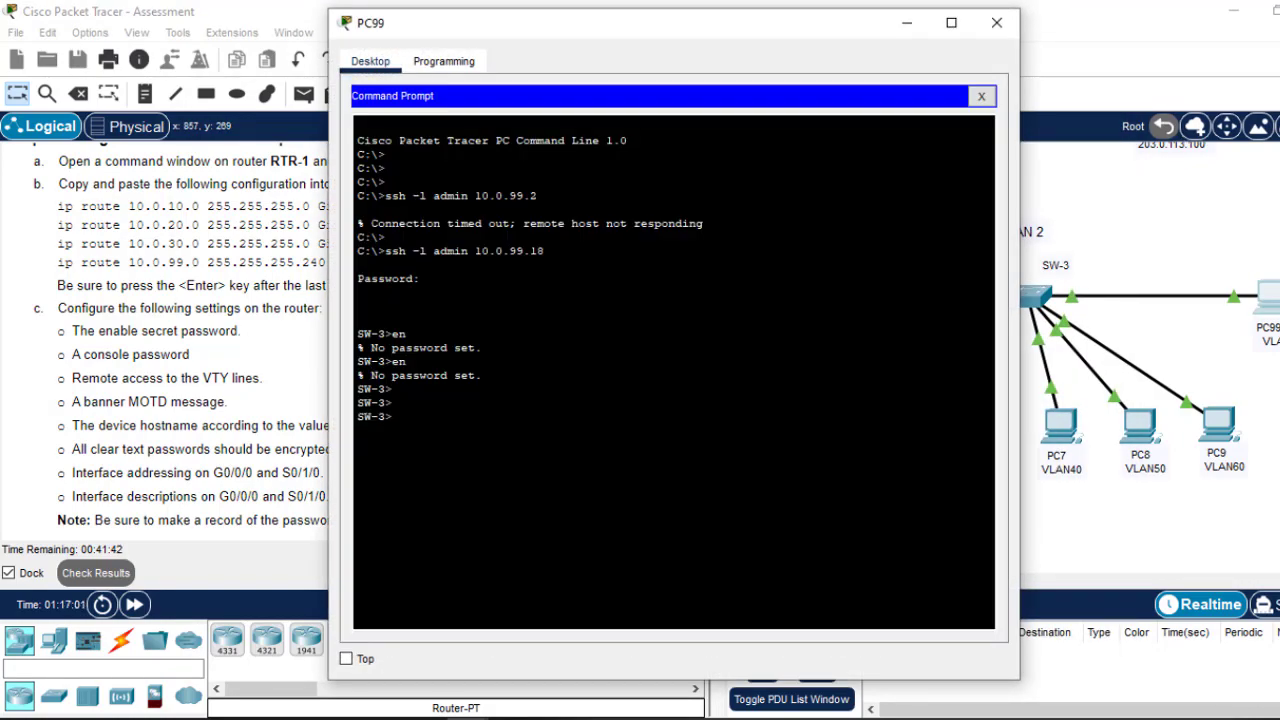
{"action": "type", "text": "en"}
{"action": "key", "text": "Return"}
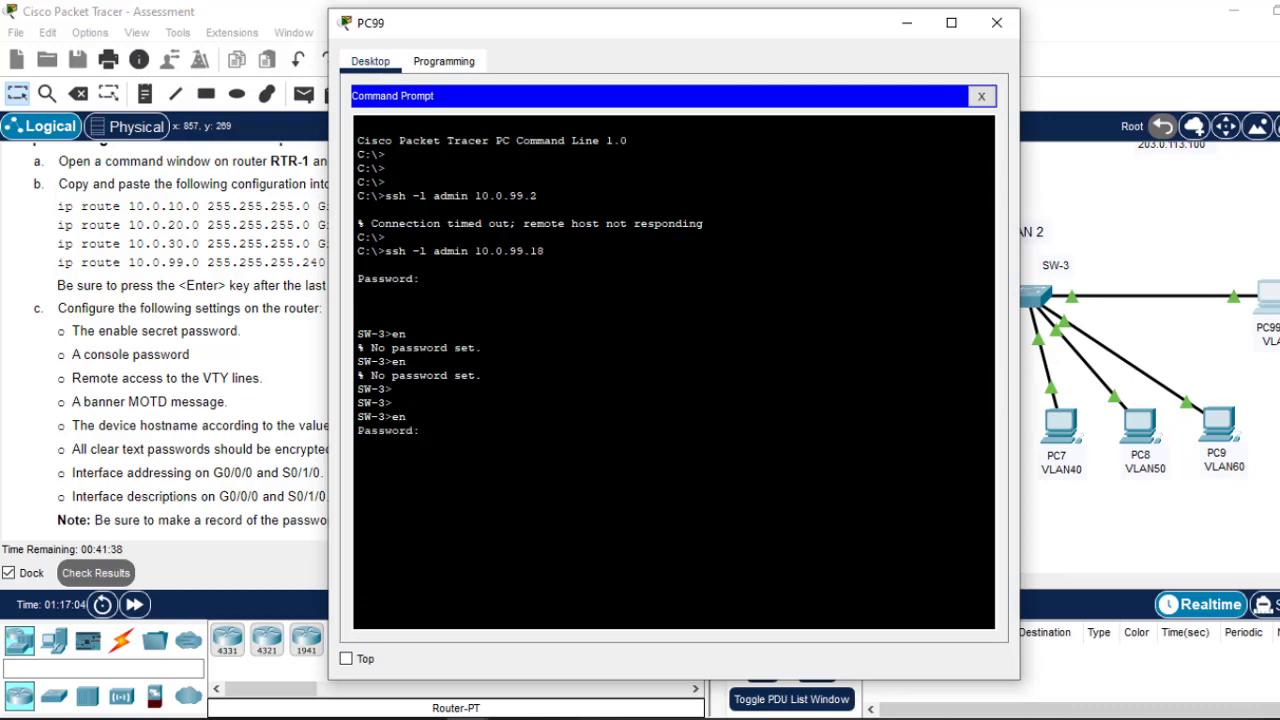
{"action": "key", "text": "Return"}
{"action": "type", "text": "conf t"}
{"action": "key", "text": "Return"}
{"action": "key", "text": "Return"}
{"action": "key", "text": "Return"}
{"action": "key", "text": "Return"}
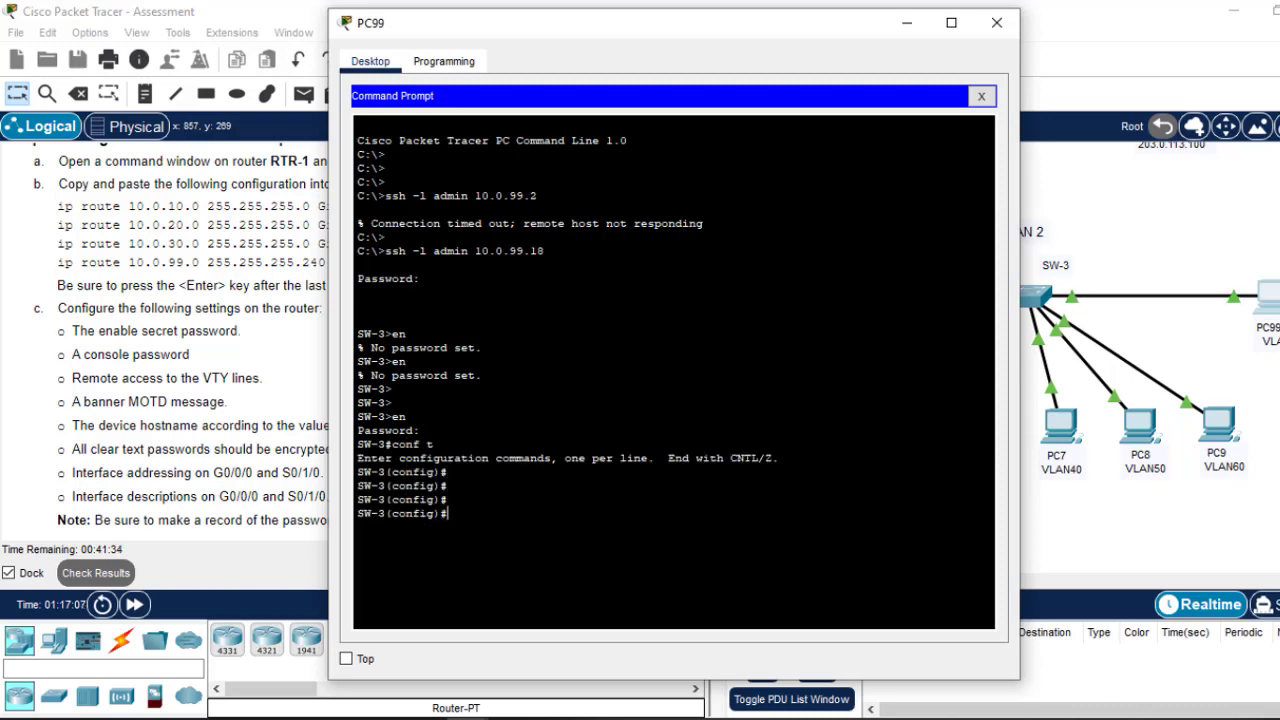
{"action": "left_click_drag", "start_coordinate": [512, 32], "coordinate": [599, 80]}
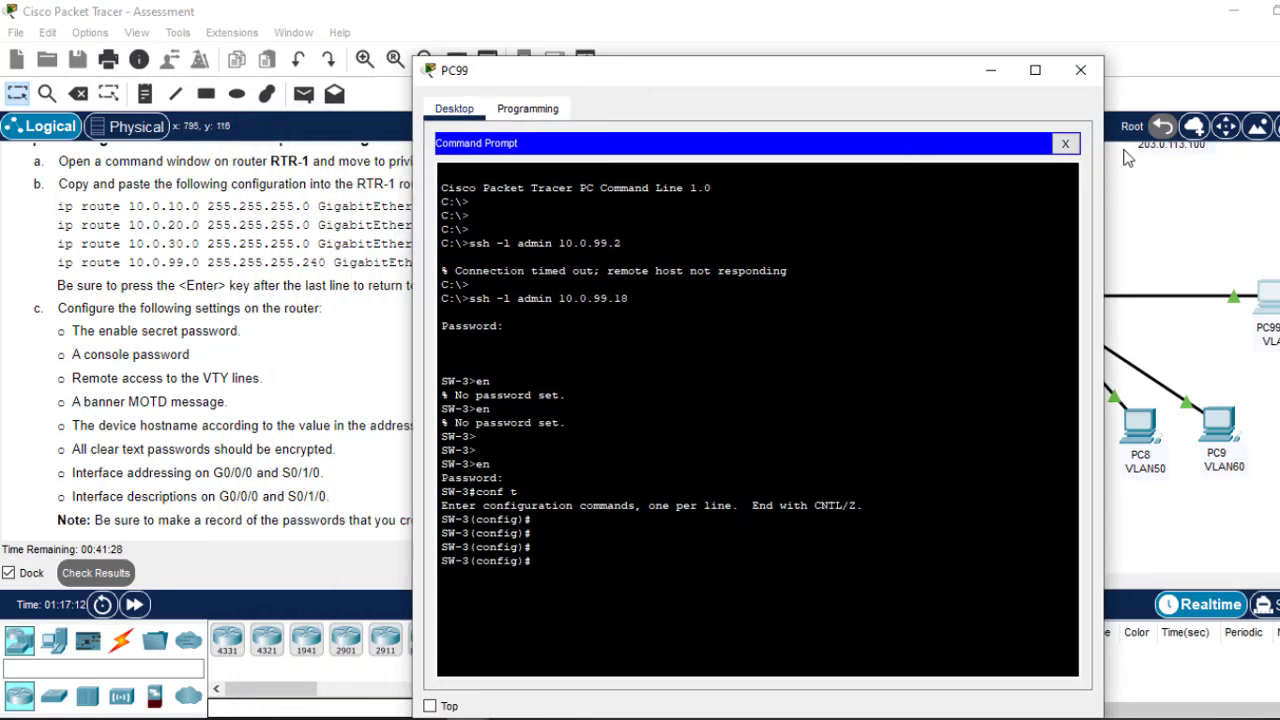
{"action": "left_click", "coordinate": [1178, 213]}
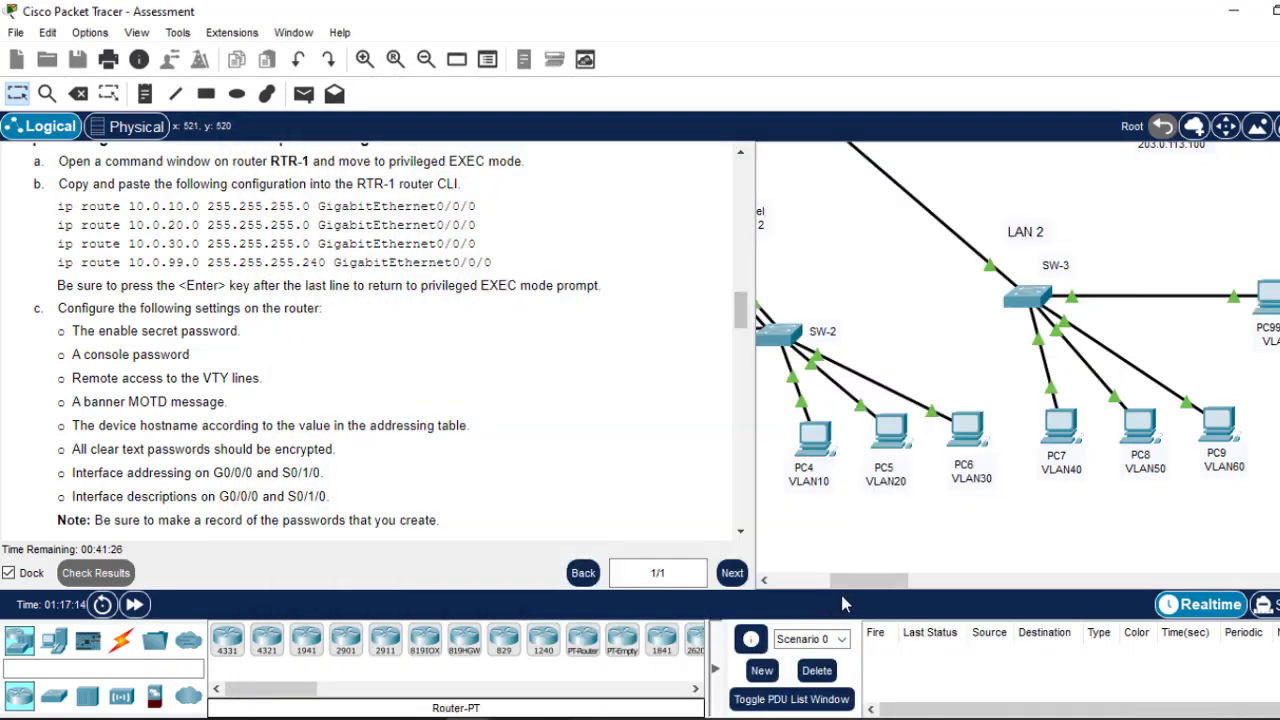
Step: Submit the SRWE Practice PT Skills Assessment from the Chrome assessment page
{"action": "left_click_drag", "start_coordinate": [843, 580], "coordinate": [785, 580]}
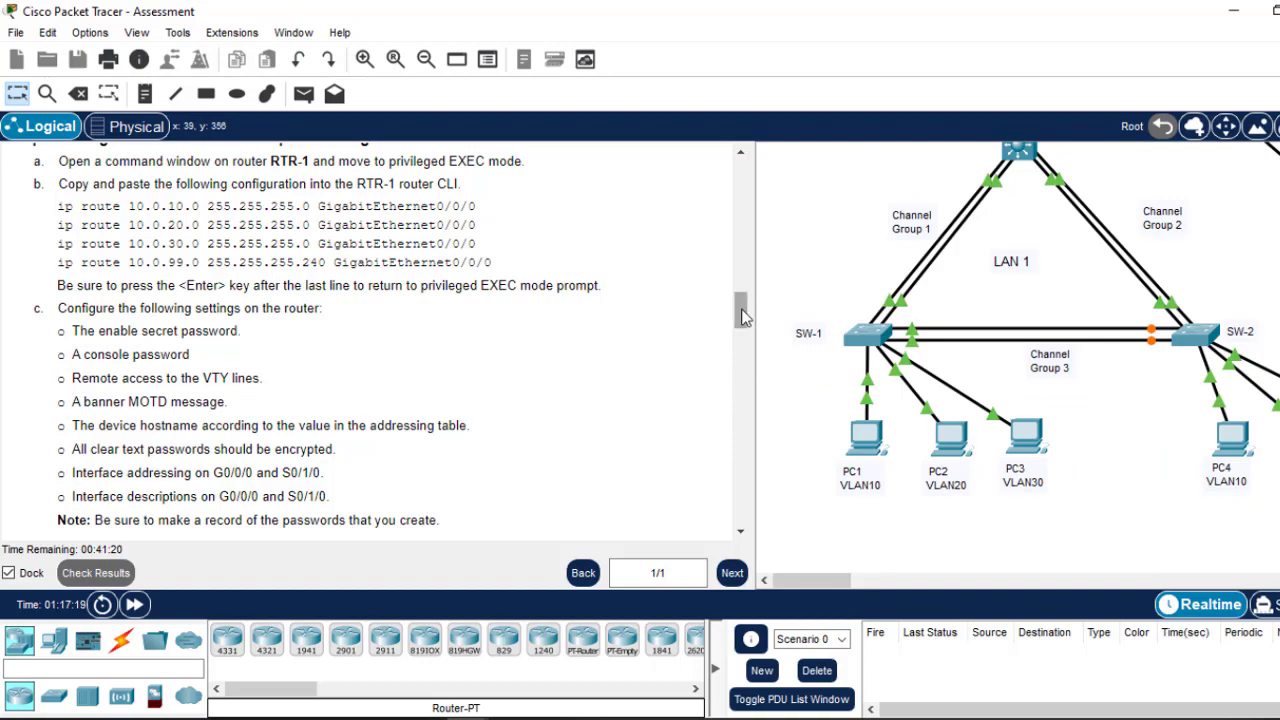
{"action": "left_click_drag", "start_coordinate": [741, 318], "coordinate": [743, 483]}
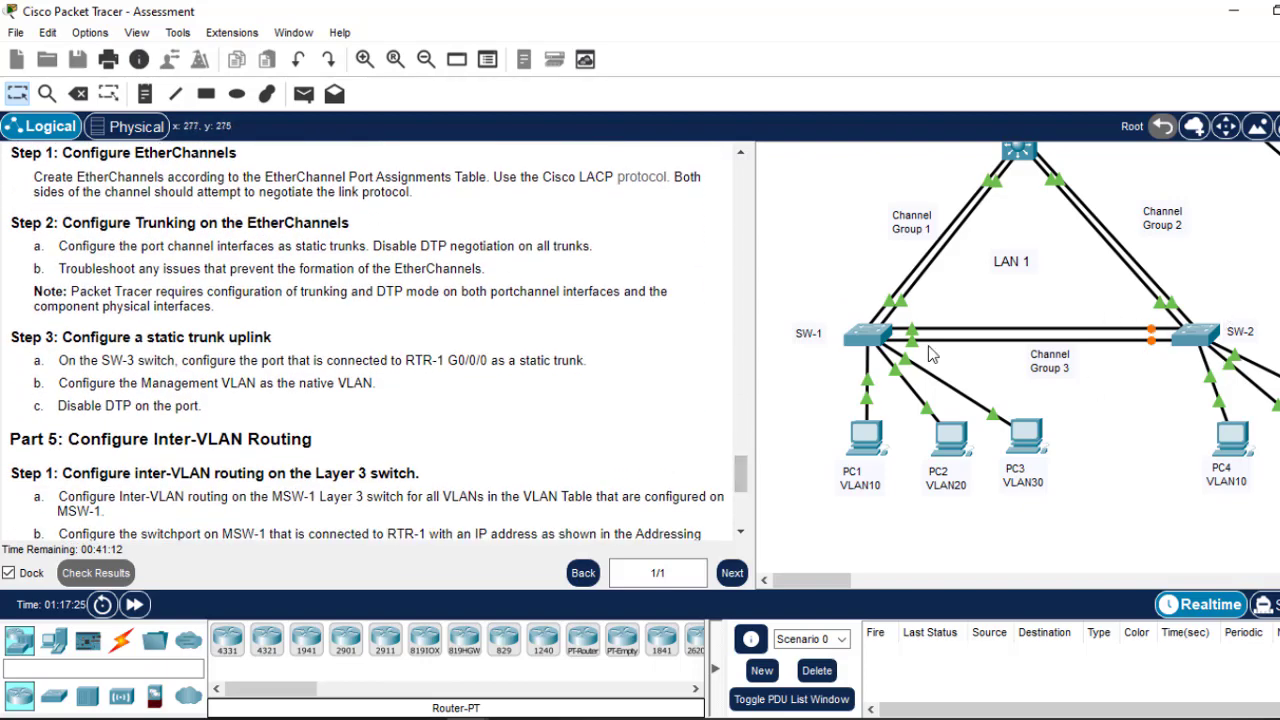
{"action": "left_click_drag", "start_coordinate": [745, 482], "coordinate": [744, 489]}
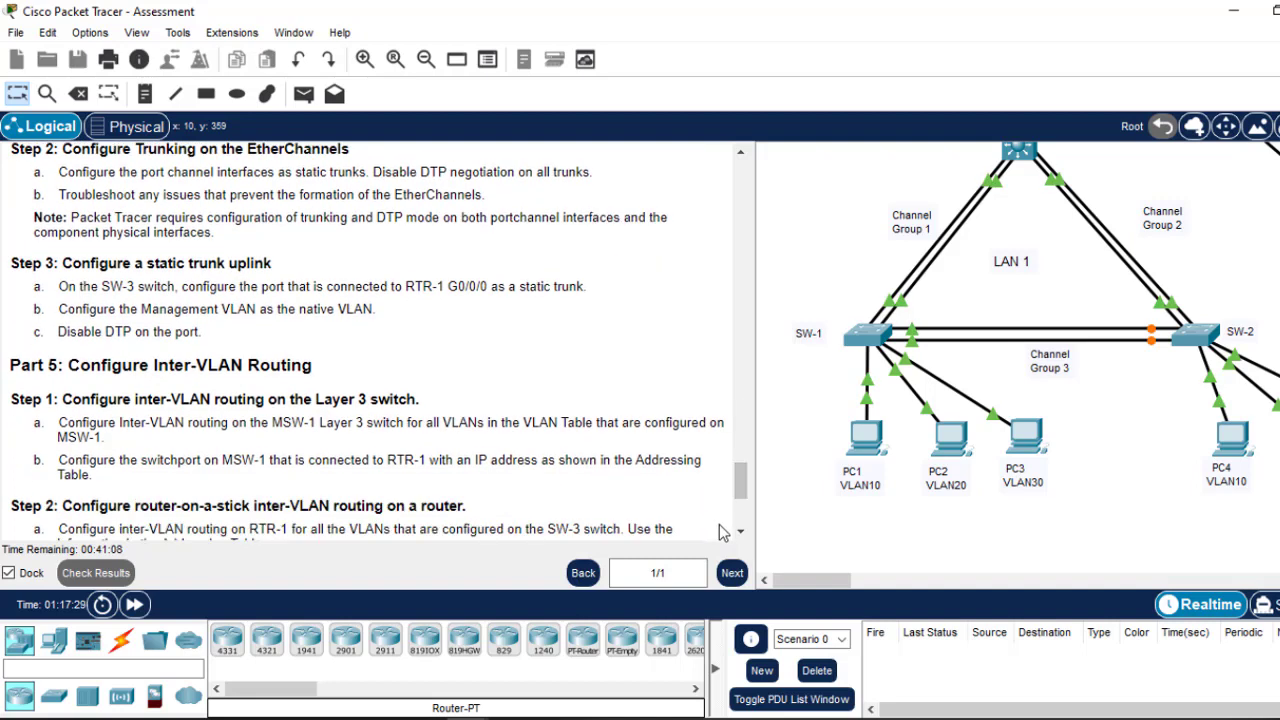
{"action": "mouse_move", "coordinate": [385, 719]}
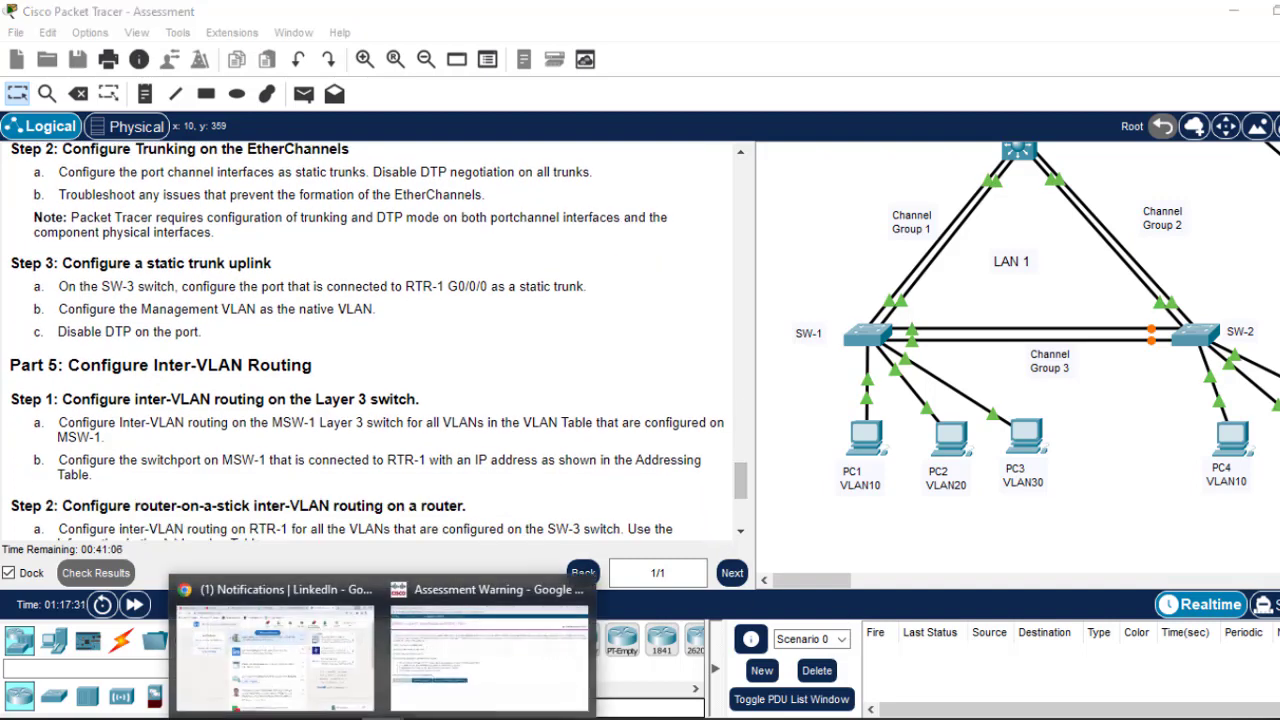
{"action": "left_click", "coordinate": [452, 648]}
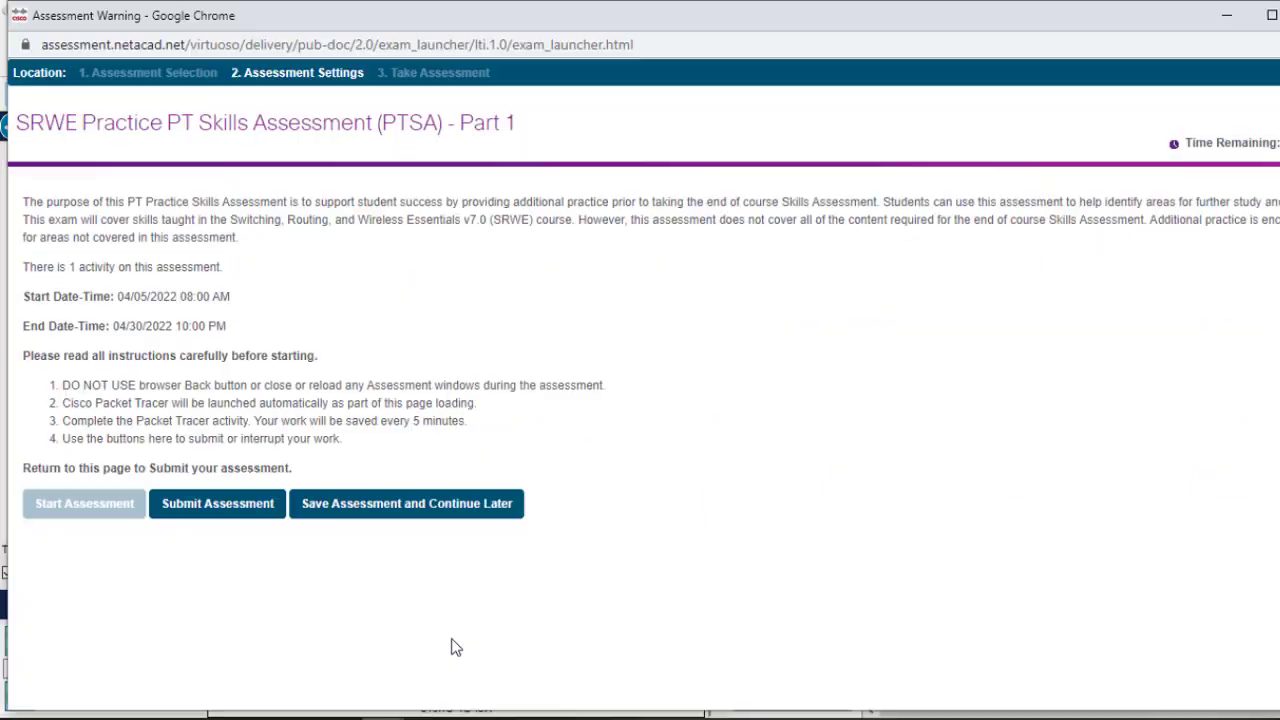
{"action": "left_click", "coordinate": [210, 511]}
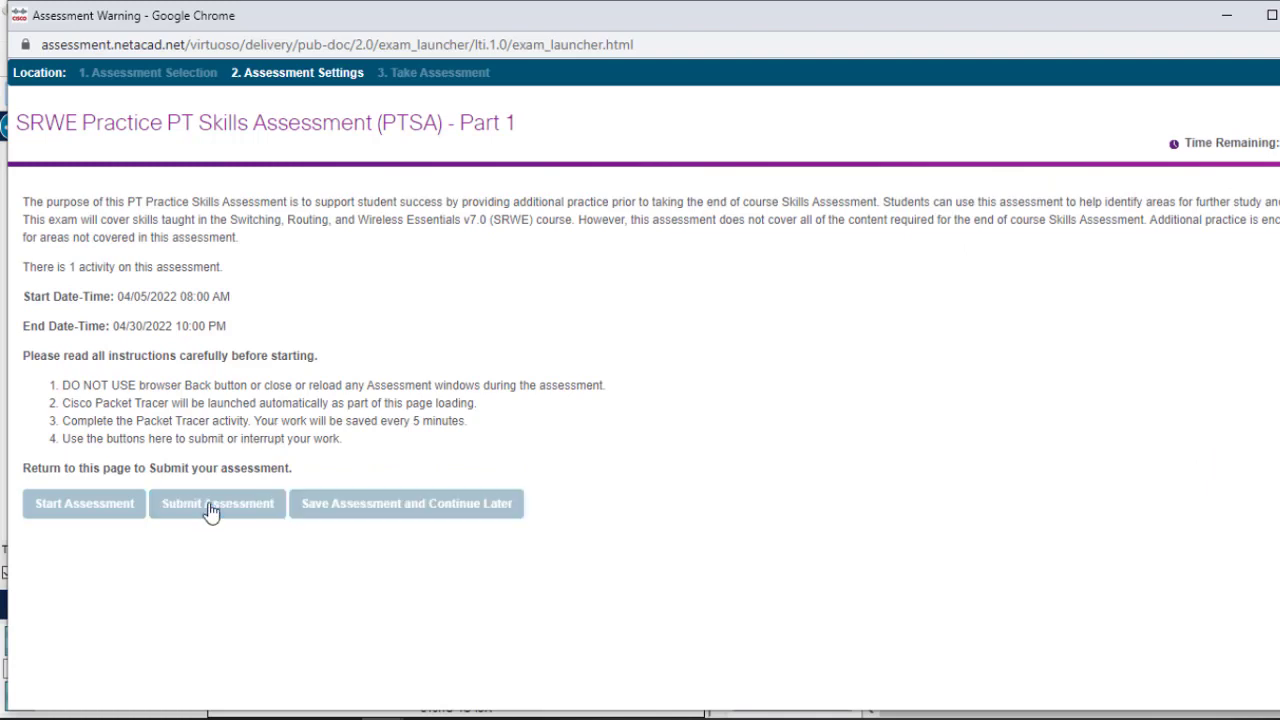